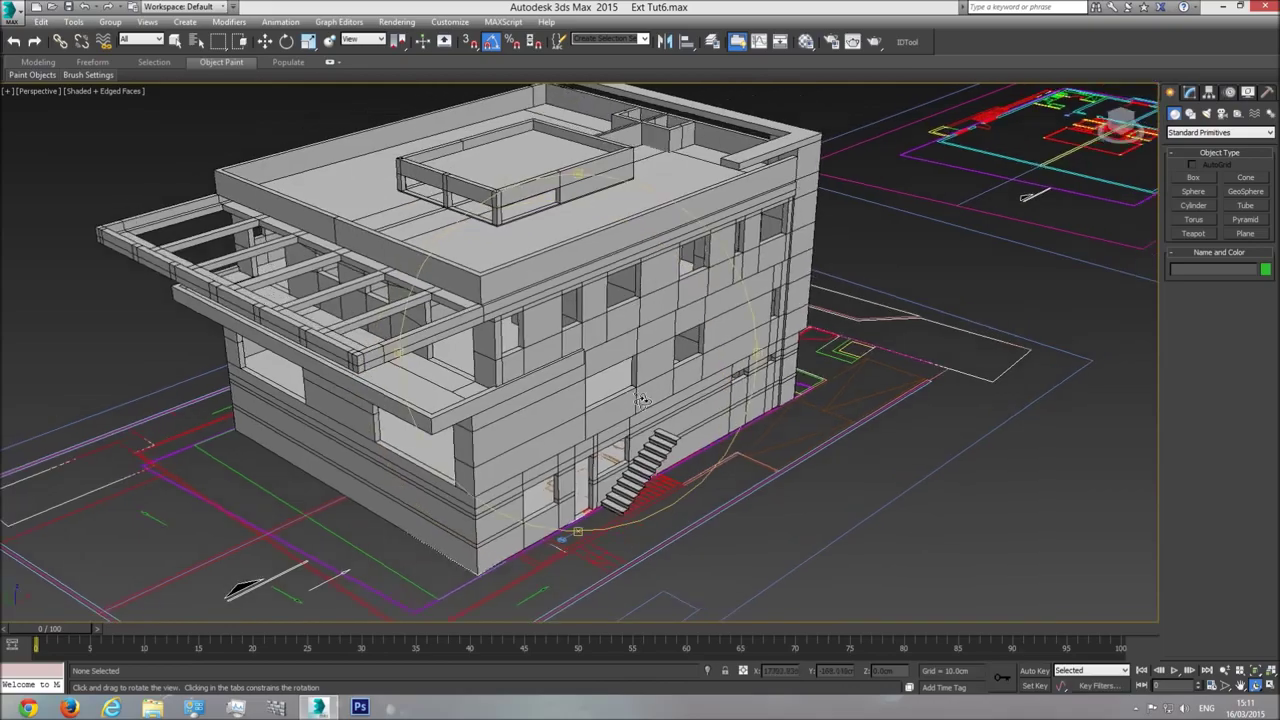
Examine the building model from the balcony side and the rear entrance side
{"action": "left_click_drag", "start_coordinate": [643, 353], "coordinate": [443, 401]}
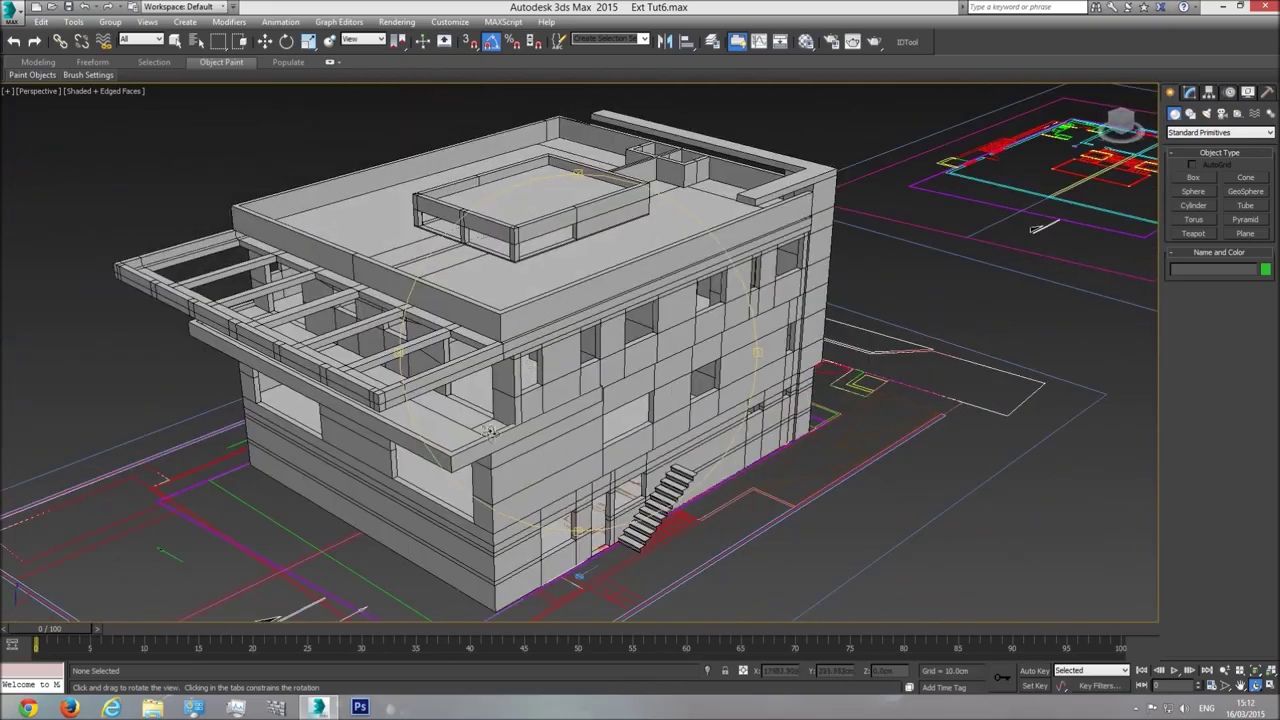
{"action": "left_click_drag", "start_coordinate": [380, 335], "coordinate": [643, 241]}
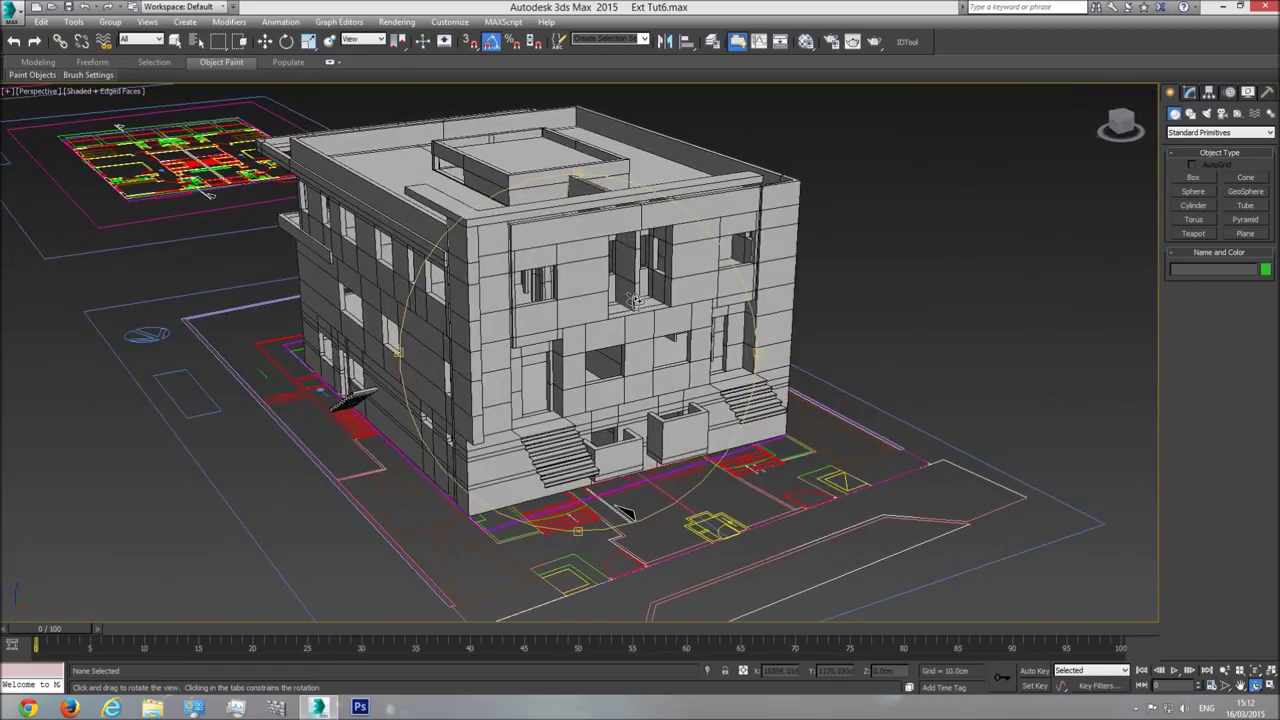
{"action": "left_click_drag", "start_coordinate": [490, 375], "coordinate": [637, 385]}
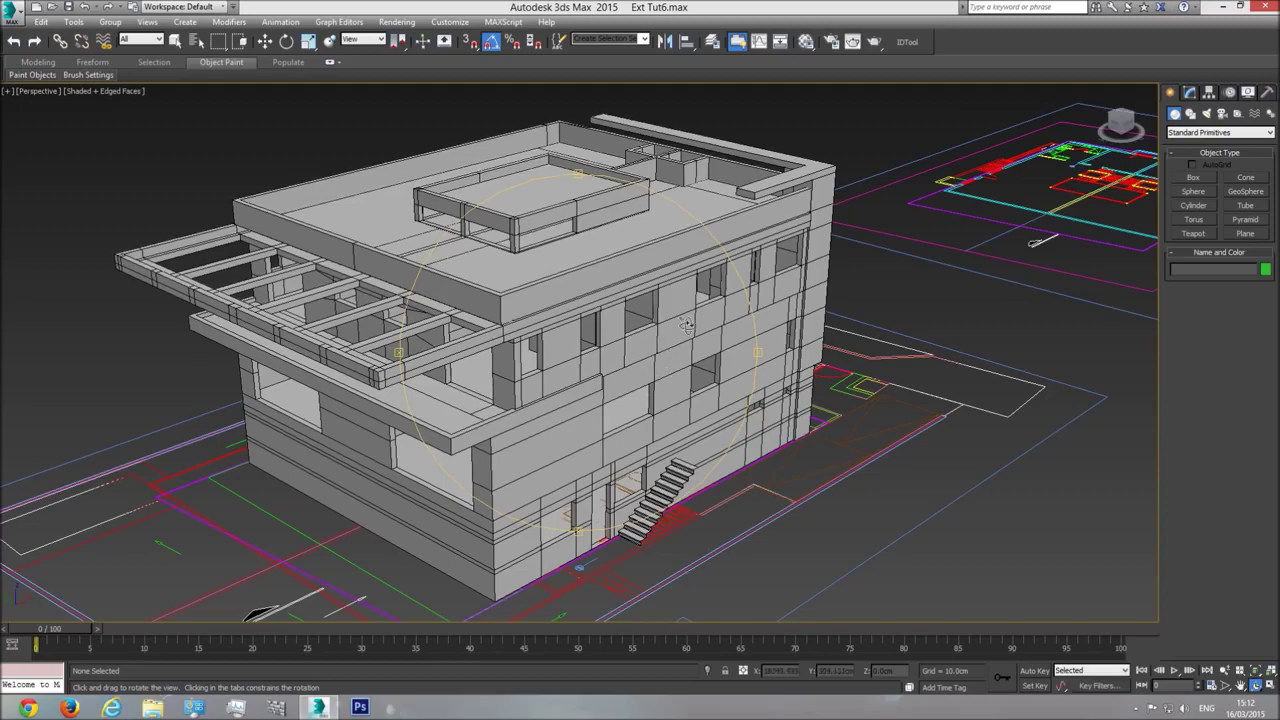
{"action": "left_click_drag", "start_coordinate": [671, 312], "coordinate": [640, 389]}
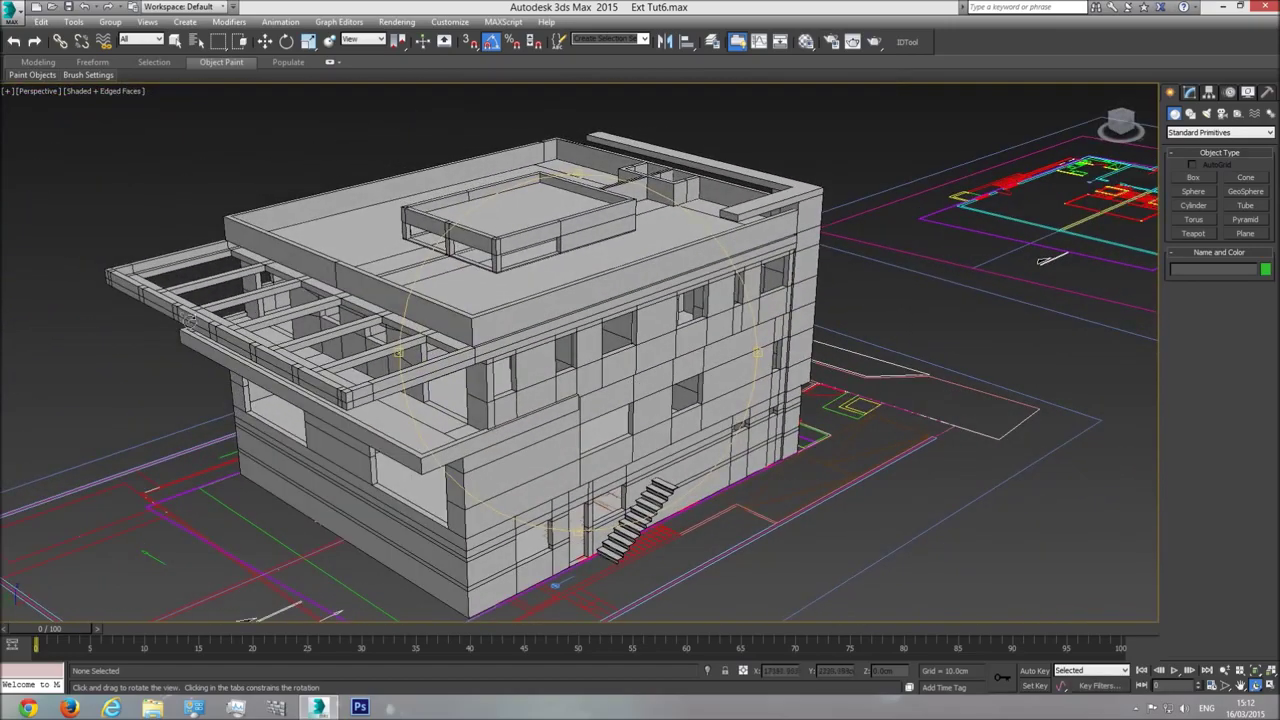
{"action": "left_click_drag", "start_coordinate": [548, 438], "coordinate": [640, 323]}
{"action": "scroll", "coordinate": [611, 356], "scroll_direction": "down", "scroll_amount": 5}
{"action": "middle_click_drag", "start_coordinate": [611, 354], "coordinate": [737, 316]}
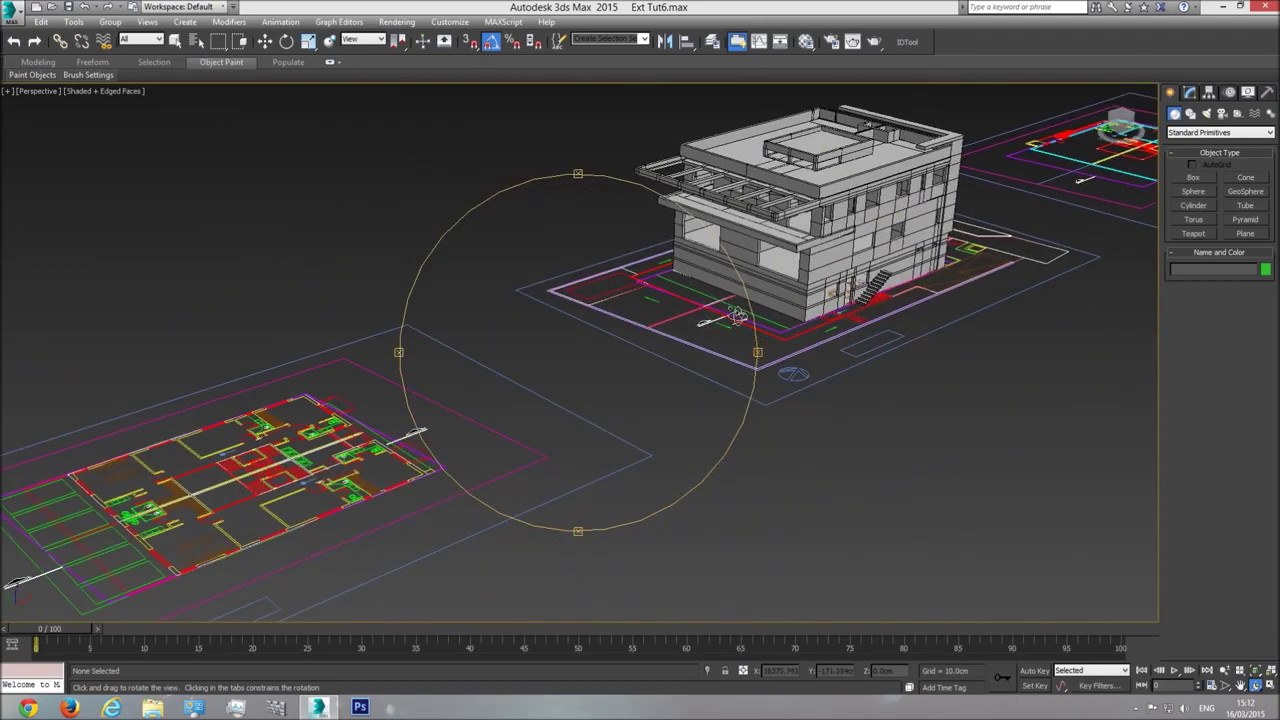
Examine the balcony railing in the side elevation drawing from the top view
{"action": "key", "text": "t"}
{"action": "scroll", "coordinate": [600, 388], "scroll_direction": "down", "scroll_amount": 5}
{"action": "scroll", "coordinate": [586, 405], "scroll_direction": "up", "scroll_amount": 7}
{"action": "right_click", "coordinate": [620, 388]}
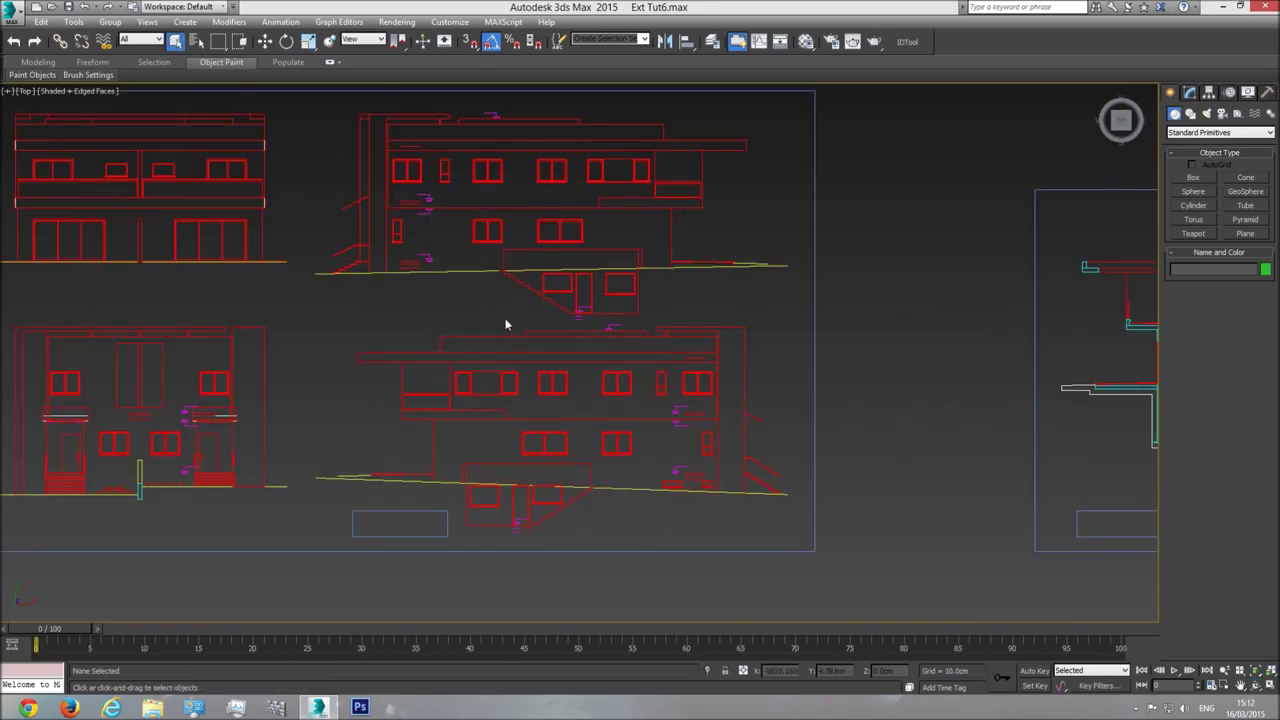
{"action": "middle_click_drag", "start_coordinate": [545, 321], "coordinate": [631, 405]}
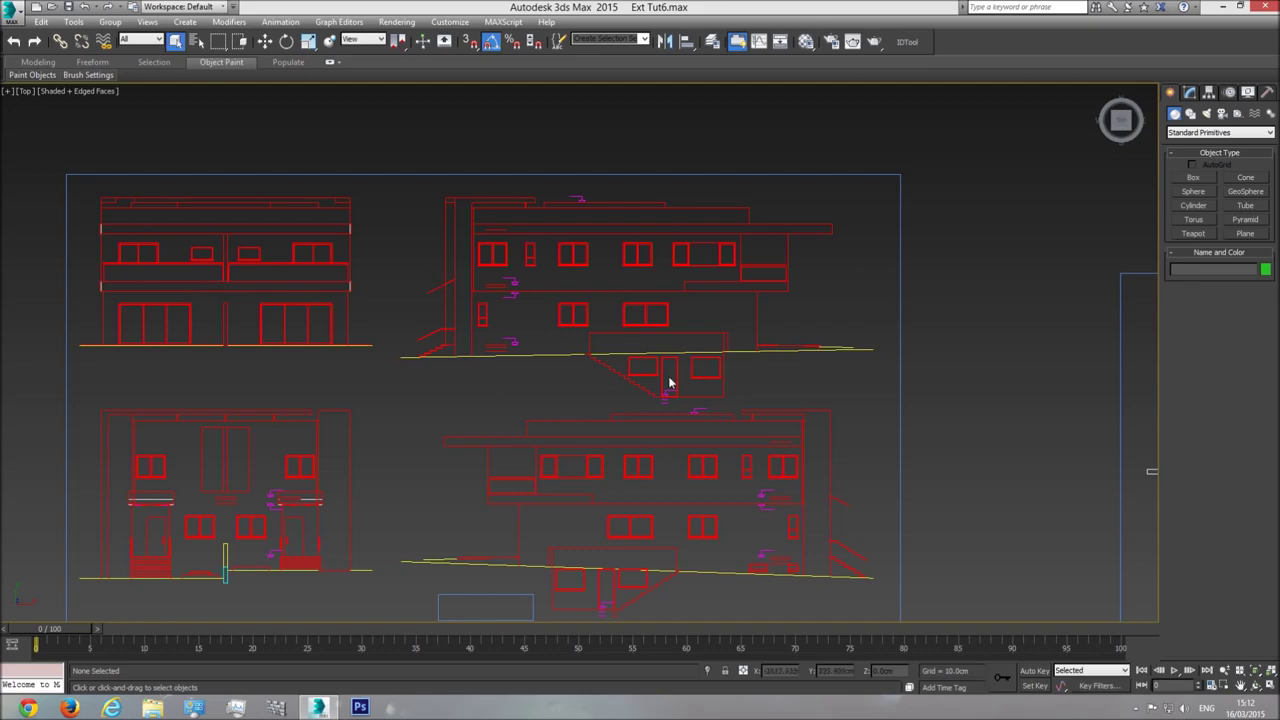
{"action": "scroll", "coordinate": [670, 383], "scroll_direction": "down", "scroll_amount": 4}
{"action": "scroll", "coordinate": [678, 262], "scroll_direction": "up", "scroll_amount": 8}
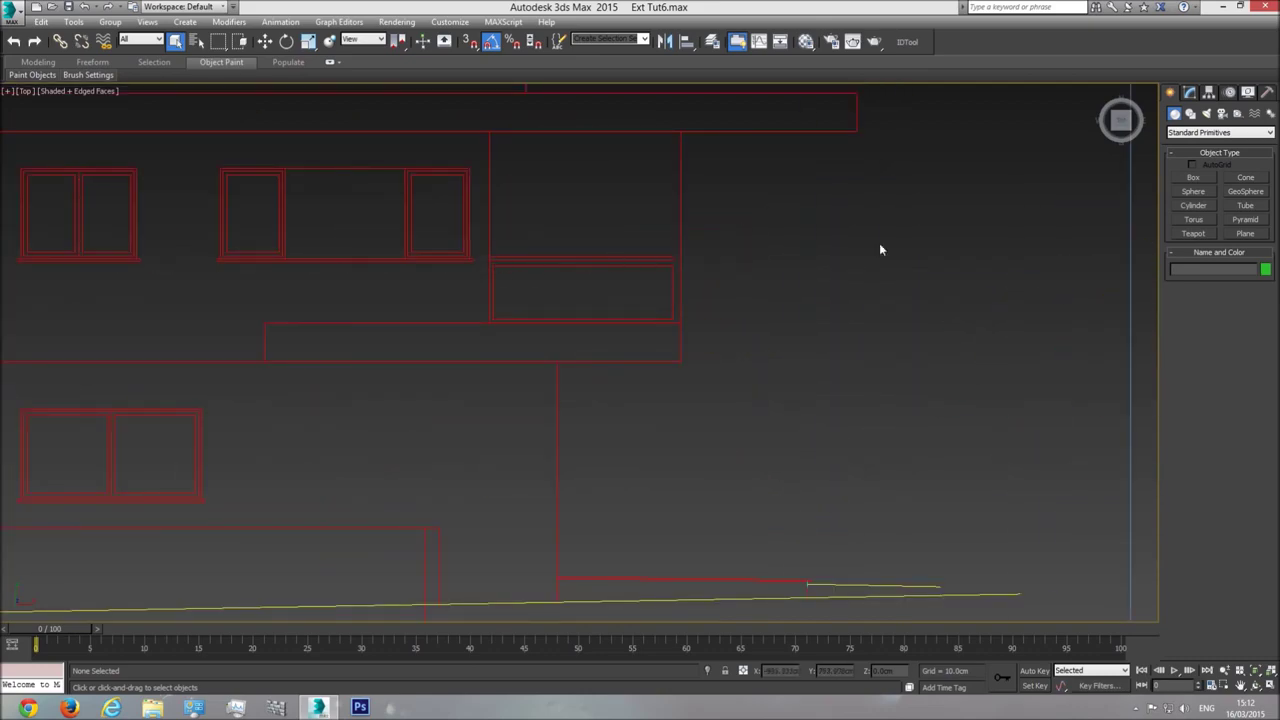
{"action": "middle_click_drag", "start_coordinate": [716, 313], "coordinate": [686, 309]}
Examine the upper-floor balcony of the building model in the perspective view for where its railing belongs
{"action": "scroll", "coordinate": [671, 340], "scroll_direction": "down", "scroll_amount": 15}
{"action": "key", "text": "p"}
{"action": "left_click", "coordinate": [1257, 672]}
{"action": "left_click", "coordinate": [1256, 686]}
{"action": "left_click_drag", "start_coordinate": [640, 400], "coordinate": [711, 337]}
{"action": "scroll", "coordinate": [708, 334], "scroll_direction": "up", "scroll_amount": 9}
{"action": "scroll", "coordinate": [649, 288], "scroll_direction": "up", "scroll_amount": 5}
{"action": "middle_click_drag", "start_coordinate": [649, 288], "coordinate": [646, 338]}
{"action": "right_click", "coordinate": [646, 336]}
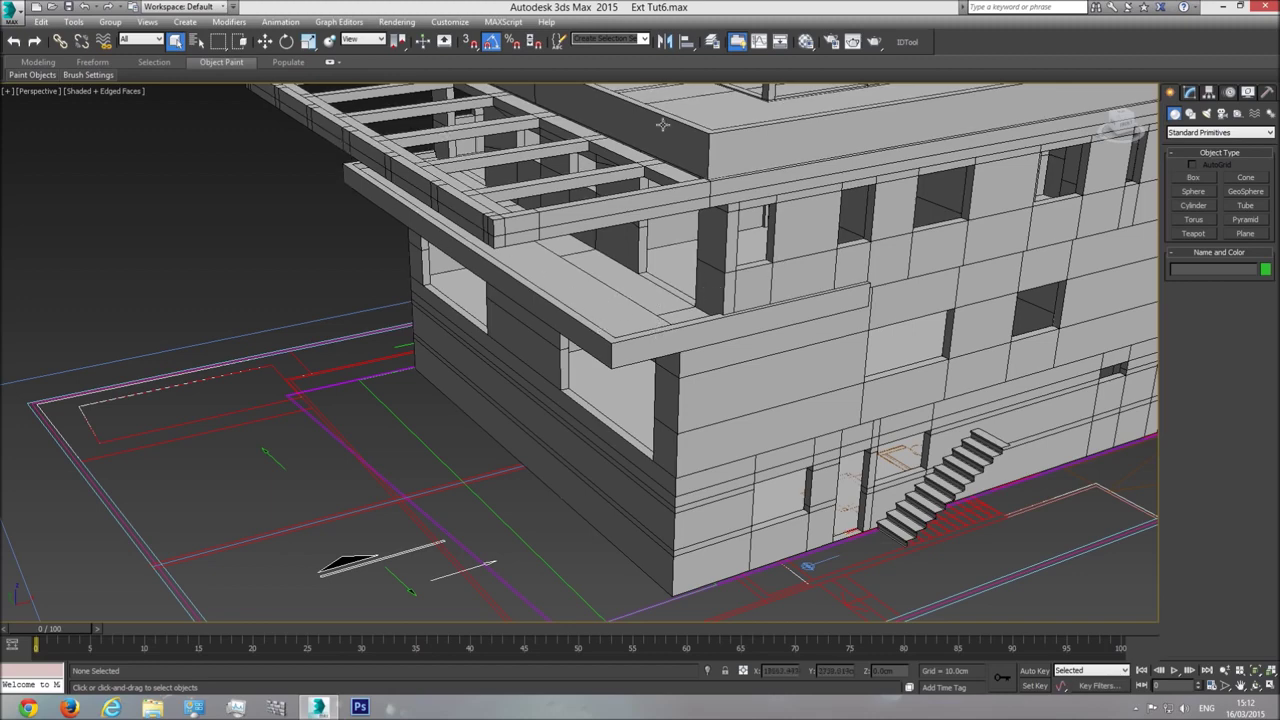
Measure the balcony railing in the side elevation drawing with a temporary box, and delete the box
{"action": "key", "text": "t"}
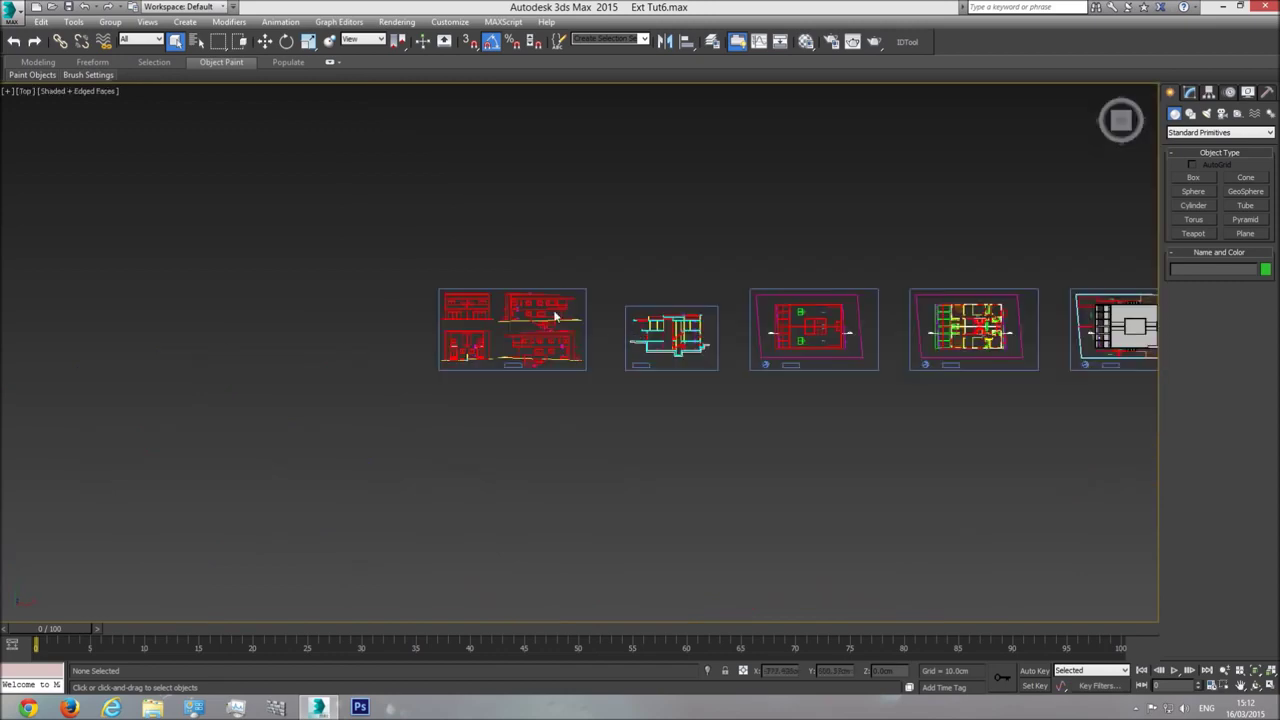
{"action": "scroll", "coordinate": [745, 292], "scroll_direction": "up", "scroll_amount": 8}
{"action": "middle_click_drag", "start_coordinate": [871, 249], "coordinate": [821, 334]}
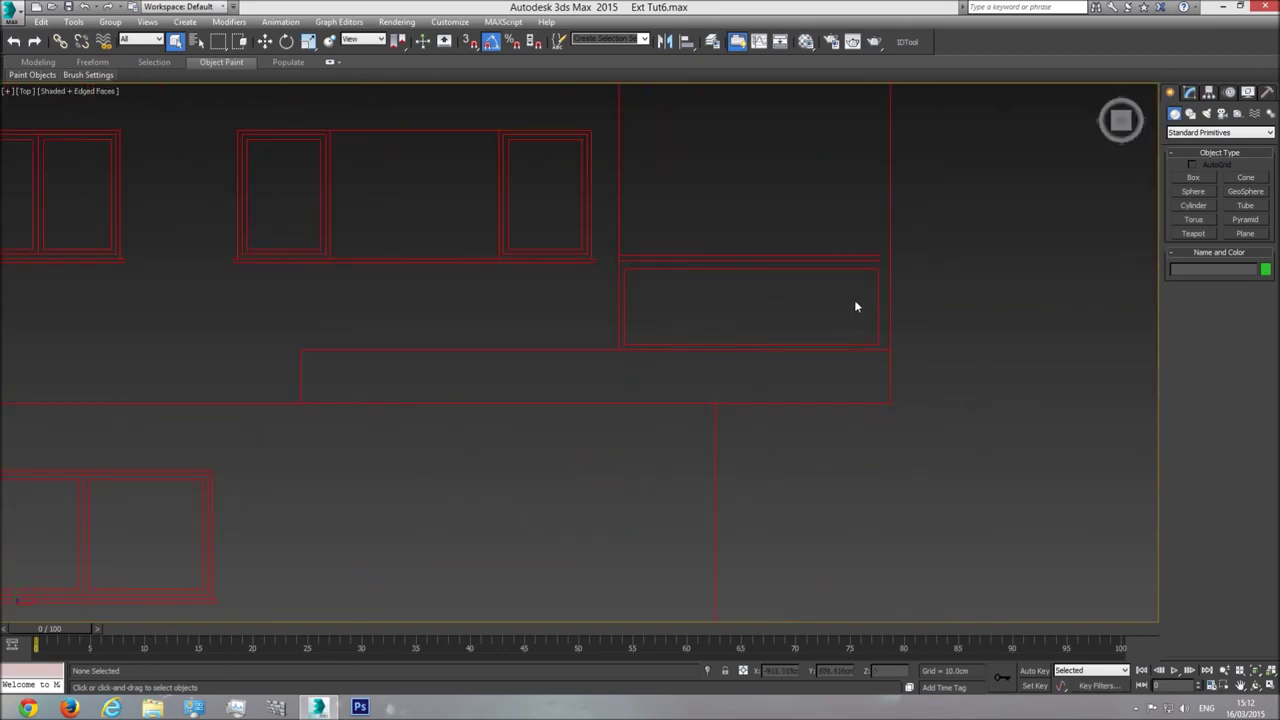
{"action": "left_click", "coordinate": [1193, 178]}
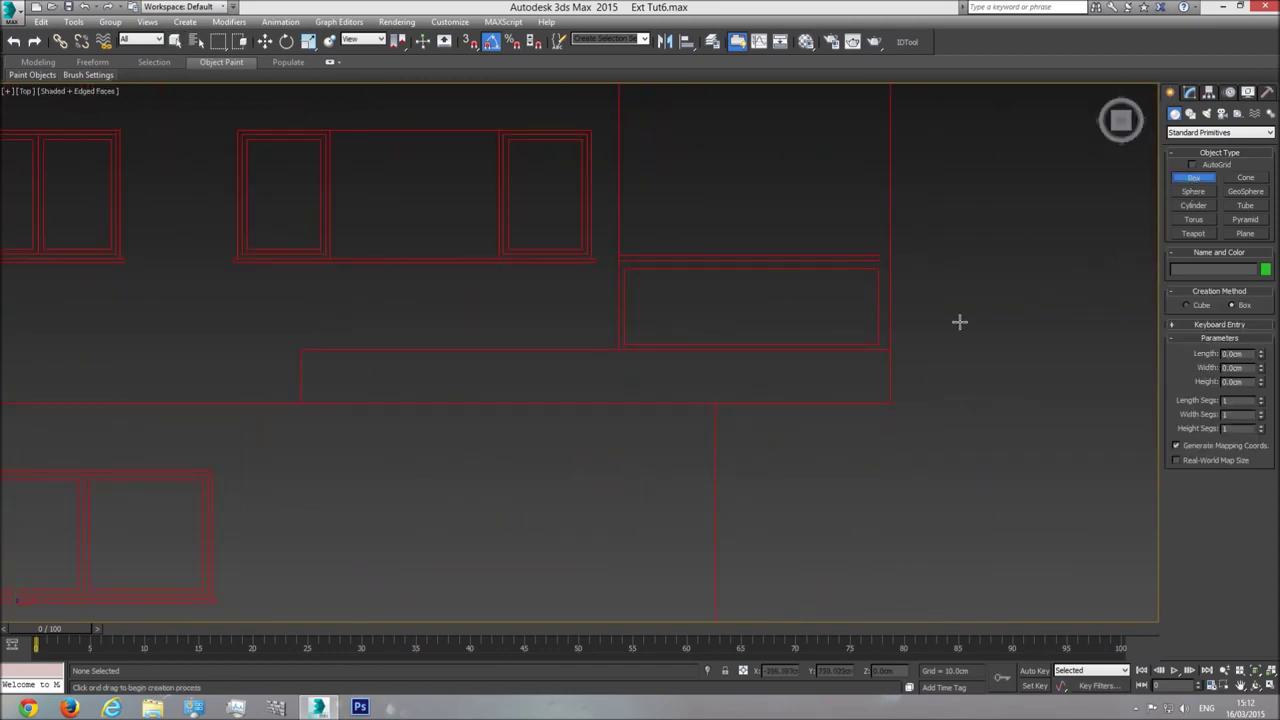
{"action": "left_click_drag", "start_coordinate": [879, 349], "coordinate": [845, 254]}
{"action": "left_click", "coordinate": [862, 351]}
{"action": "key", "text": "Delete"}
{"action": "middle_click_drag", "start_coordinate": [877, 314], "coordinate": [791, 327]}
{"action": "scroll", "coordinate": [793, 328], "scroll_direction": "down", "scroll_amount": 5}
{"action": "scroll", "coordinate": [793, 328], "scroll_direction": "up", "scroll_amount": 5}
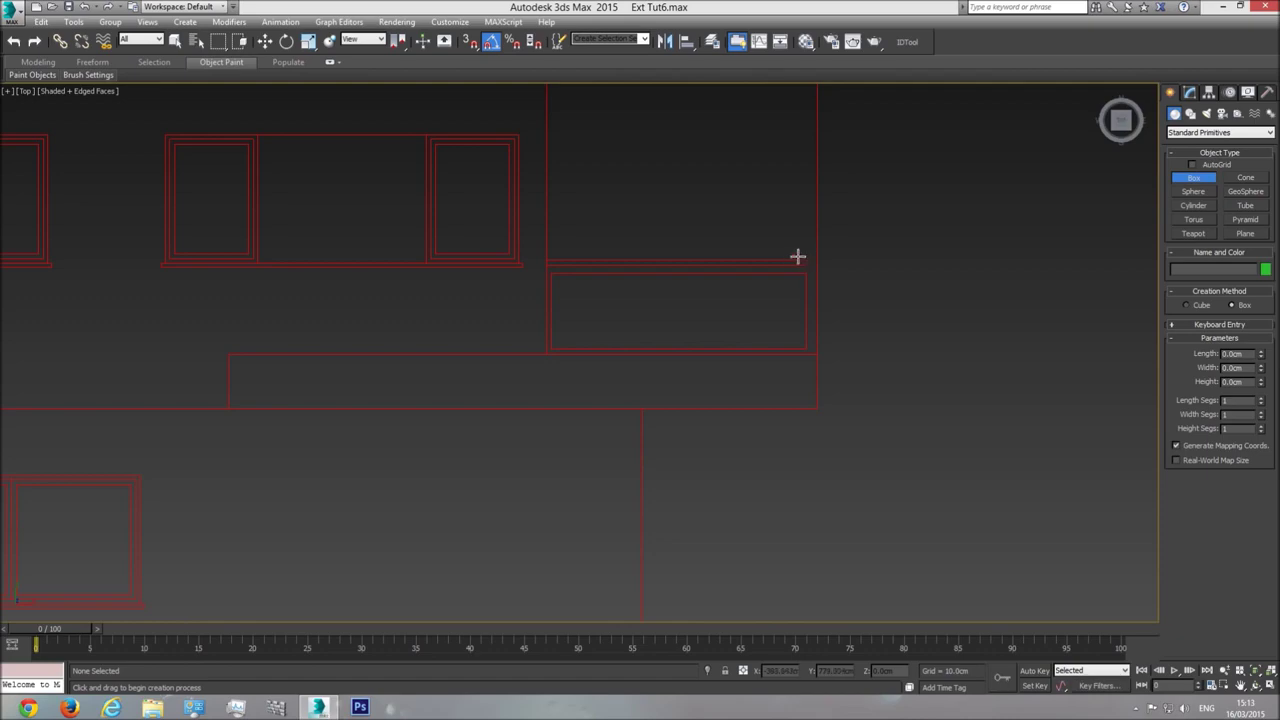
Examine the balcony corner beneath the roof shading element in the top view, both shaded and in wireframe
{"action": "middle_click_drag", "start_coordinate": [848, 289], "coordinate": [752, 289]}
{"action": "scroll", "coordinate": [751, 288], "scroll_direction": "down", "scroll_amount": 5}
{"action": "middle_click_drag", "start_coordinate": [928, 366], "coordinate": [661, 355]}
{"action": "scroll", "coordinate": [661, 355], "scroll_direction": "down", "scroll_amount": 2}
{"action": "middle_click_drag", "start_coordinate": [836, 419], "coordinate": [595, 389]}
{"action": "scroll", "coordinate": [595, 389], "scroll_direction": "down", "scroll_amount": 3}
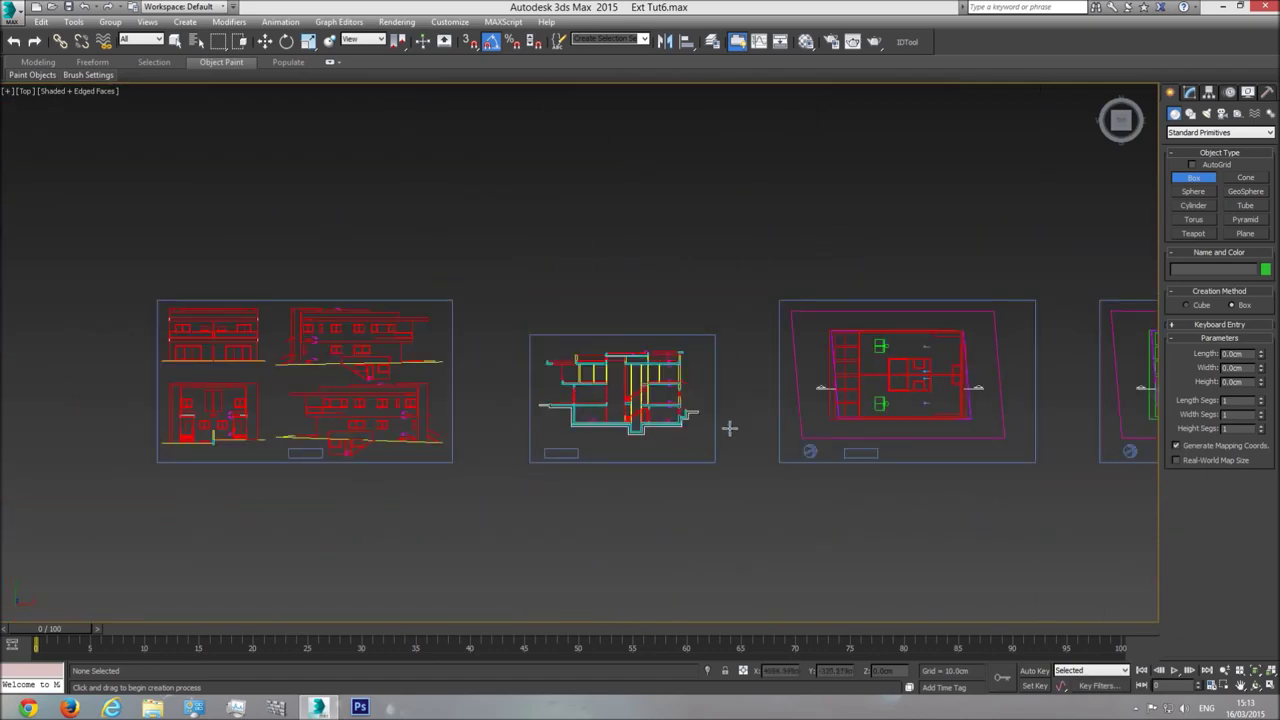
{"action": "scroll", "coordinate": [717, 427], "scroll_direction": "down", "scroll_amount": 2}
{"action": "middle_click_drag", "start_coordinate": [717, 427], "coordinate": [483, 389]}
{"action": "scroll", "coordinate": [727, 374], "scroll_direction": "up", "scroll_amount": 3}
{"action": "scroll", "coordinate": [571, 323], "scroll_direction": "up", "scroll_amount": 3}
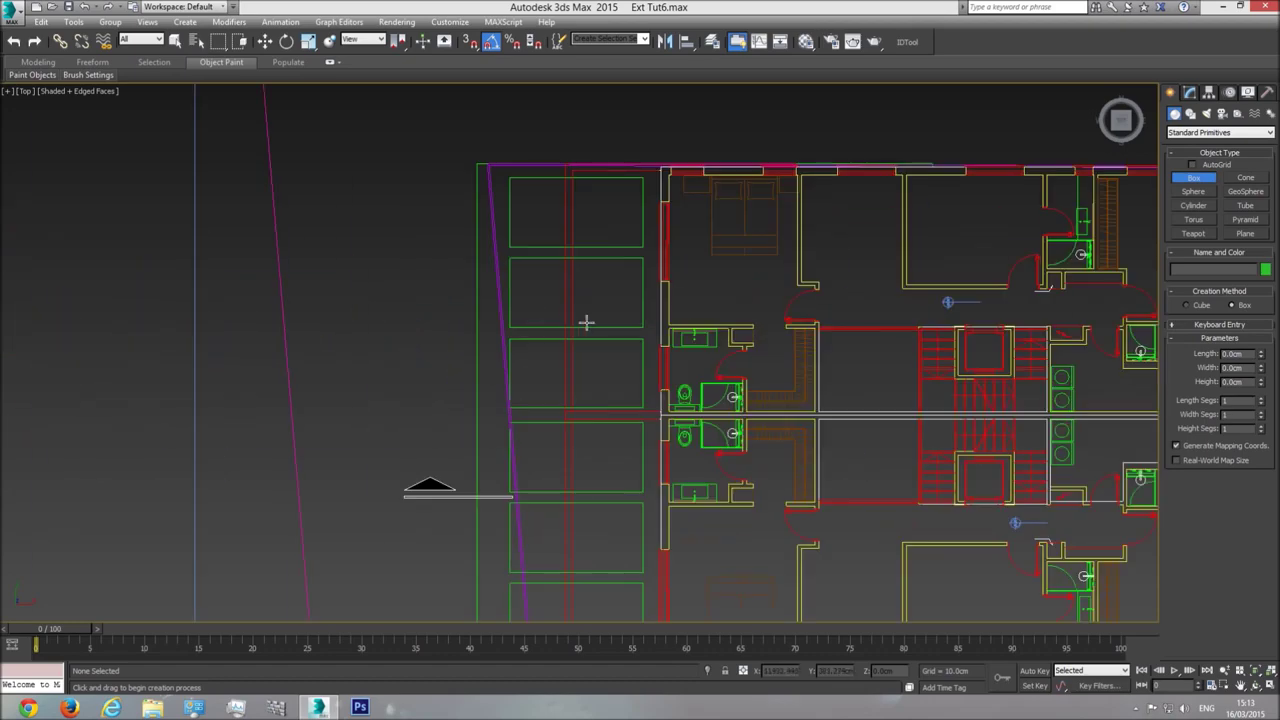
{"action": "scroll", "coordinate": [785, 357], "scroll_direction": "down", "scroll_amount": 4}
{"action": "middle_click_drag", "start_coordinate": [785, 357], "coordinate": [387, 348]}
{"action": "scroll", "coordinate": [573, 251], "scroll_direction": "up", "scroll_amount": 5}
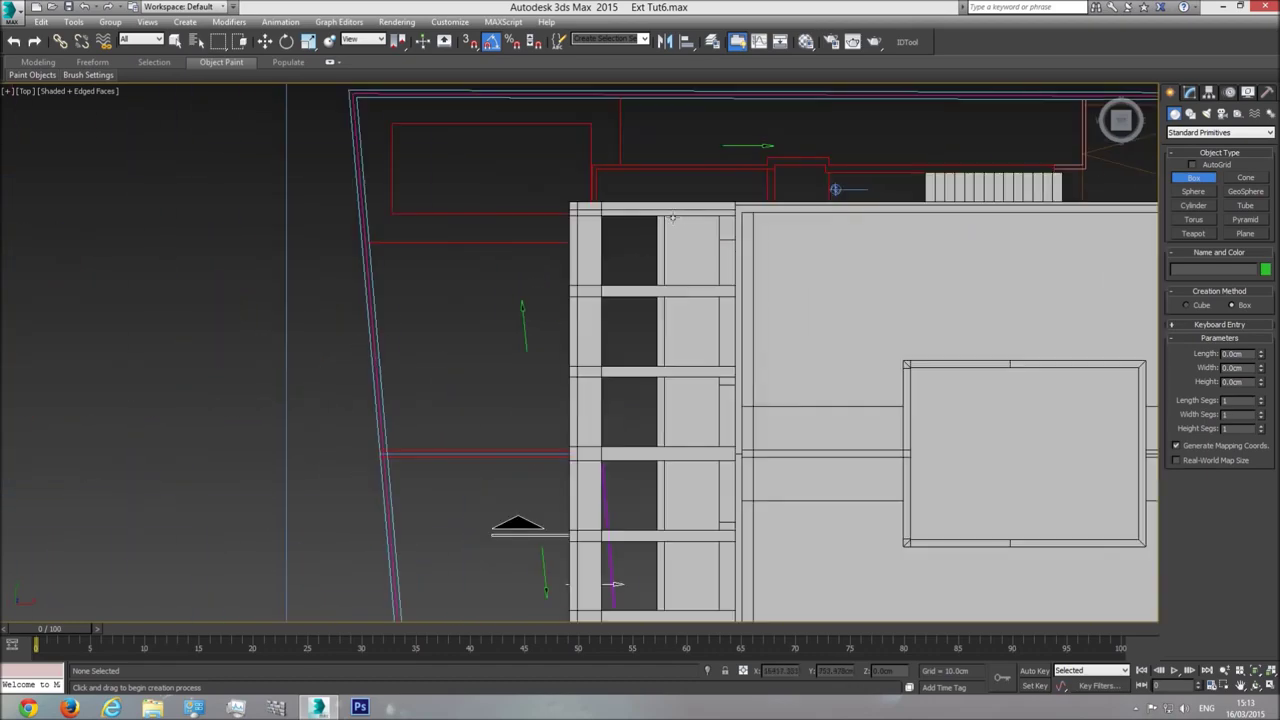
{"action": "middle_click_drag", "start_coordinate": [723, 222], "coordinate": [717, 231]}
{"action": "key", "text": "F3"}
{"action": "scroll", "coordinate": [700, 260], "scroll_direction": "down", "scroll_amount": 1}
{"action": "scroll", "coordinate": [730, 291], "scroll_direction": "down", "scroll_amount": 2}
{"action": "scroll", "coordinate": [745, 282], "scroll_direction": "down", "scroll_amount": 2}
{"action": "scroll", "coordinate": [737, 289], "scroll_direction": "up", "scroll_amount": 5}
{"action": "right_click", "coordinate": [737, 289]}
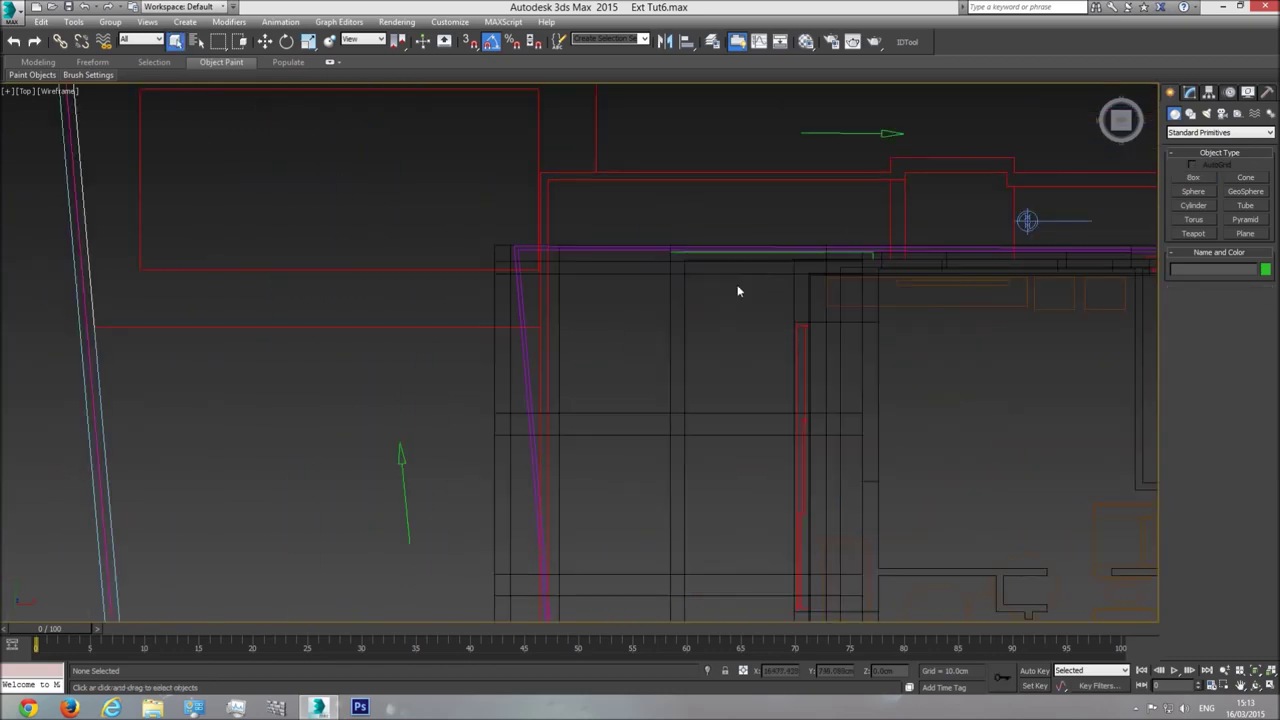
Hide the Shading element above the balcony in the shaded perspective view
{"action": "key", "text": "F3"}
{"action": "key", "text": "p"}
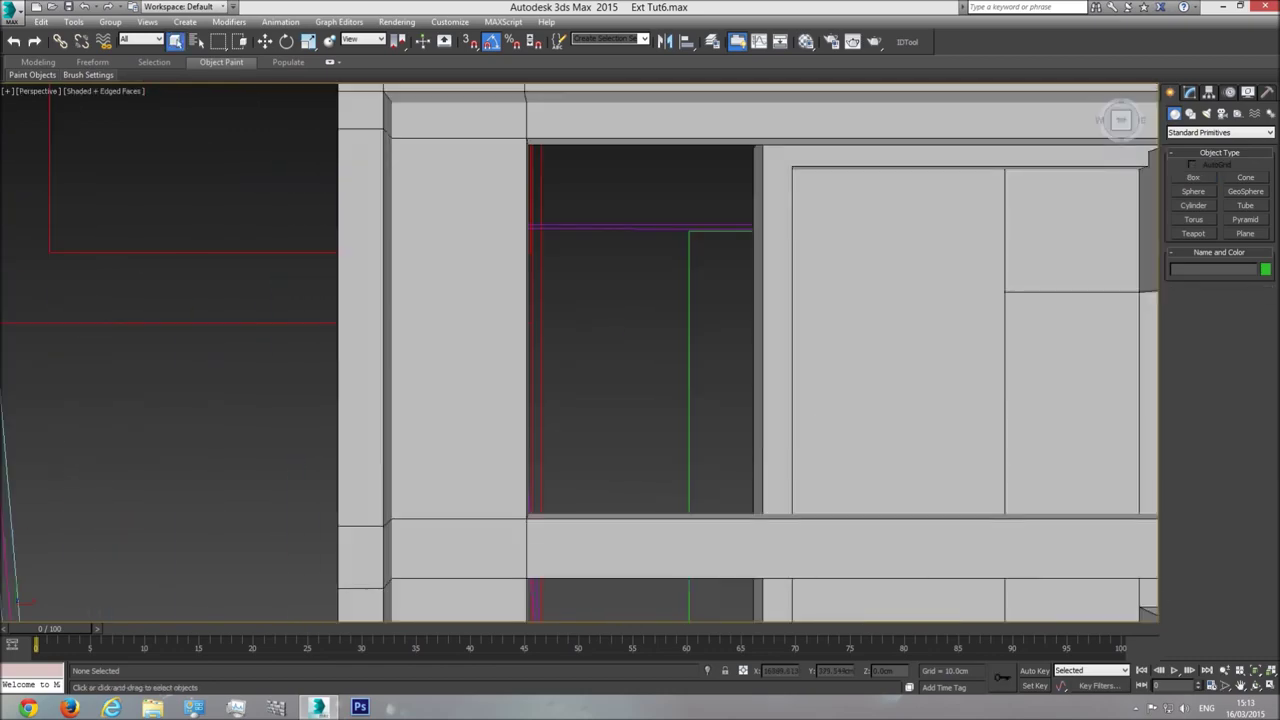
{"action": "left_click", "coordinate": [1254, 685]}
{"action": "left_click_drag", "start_coordinate": [603, 391], "coordinate": [626, 346]}
{"action": "scroll", "coordinate": [626, 346], "scroll_direction": "up", "scroll_amount": 5}
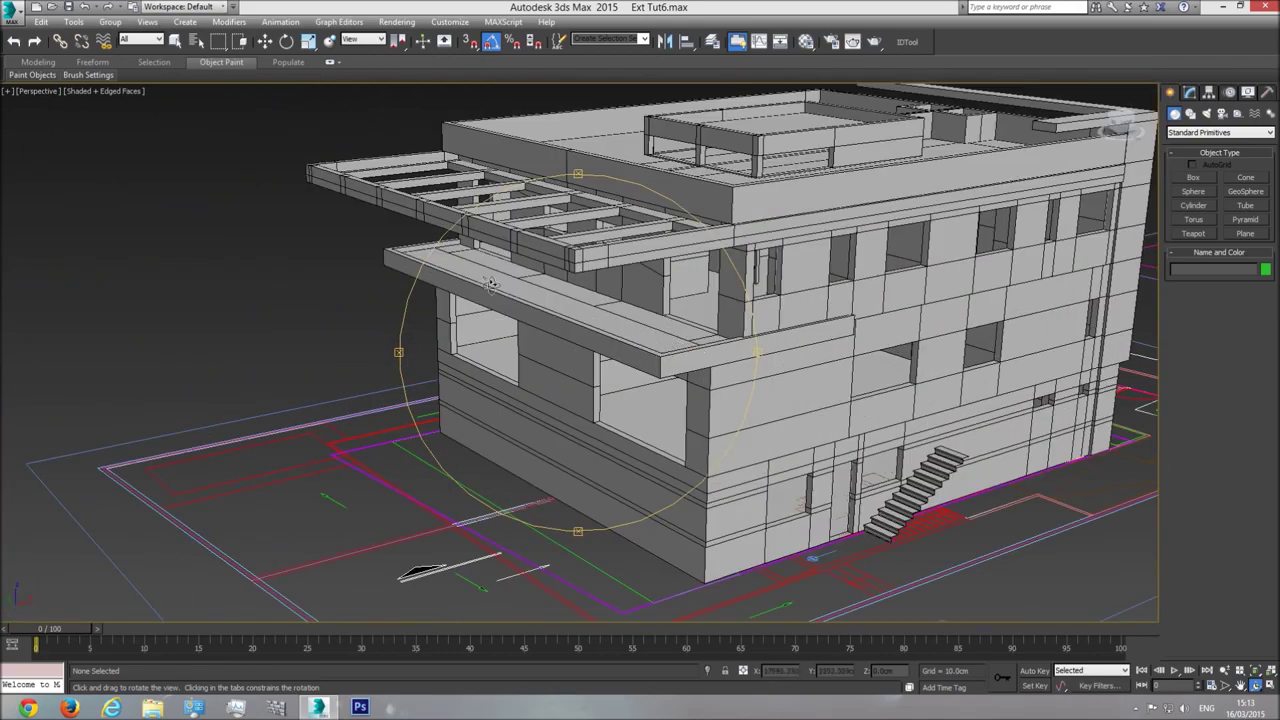
{"action": "right_click", "coordinate": [682, 342]}
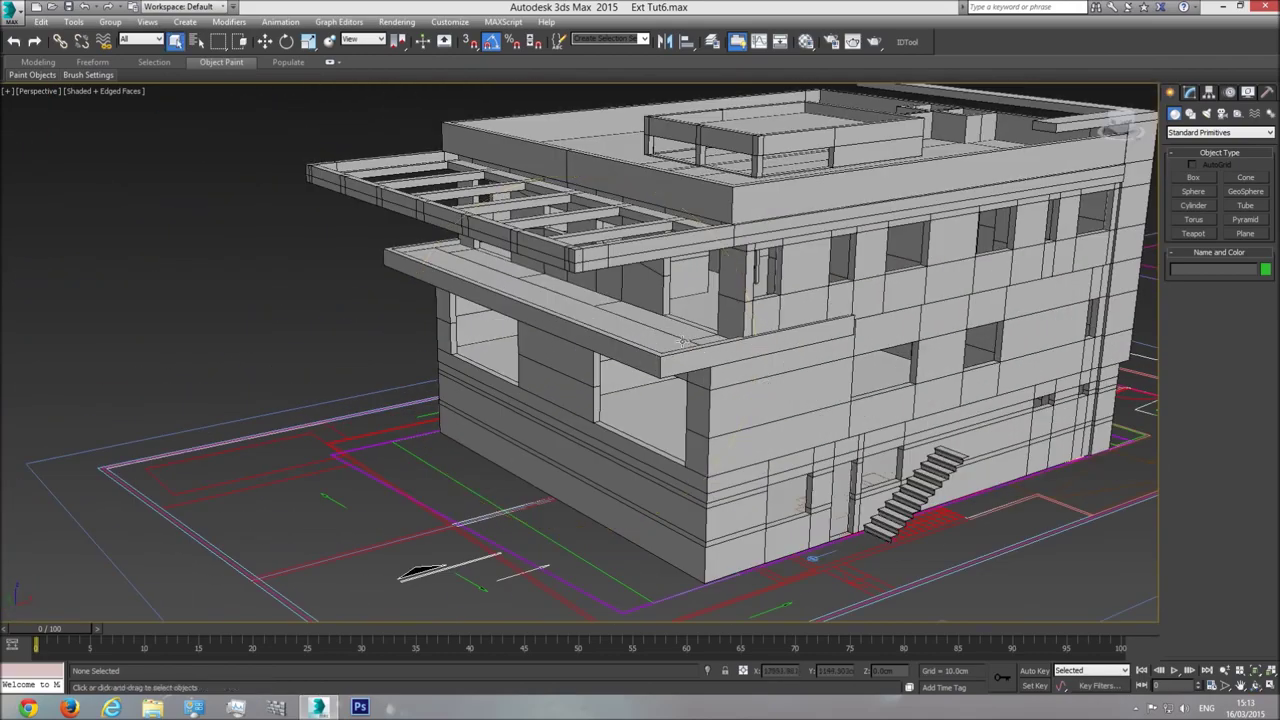
{"action": "left_click", "coordinate": [652, 240]}
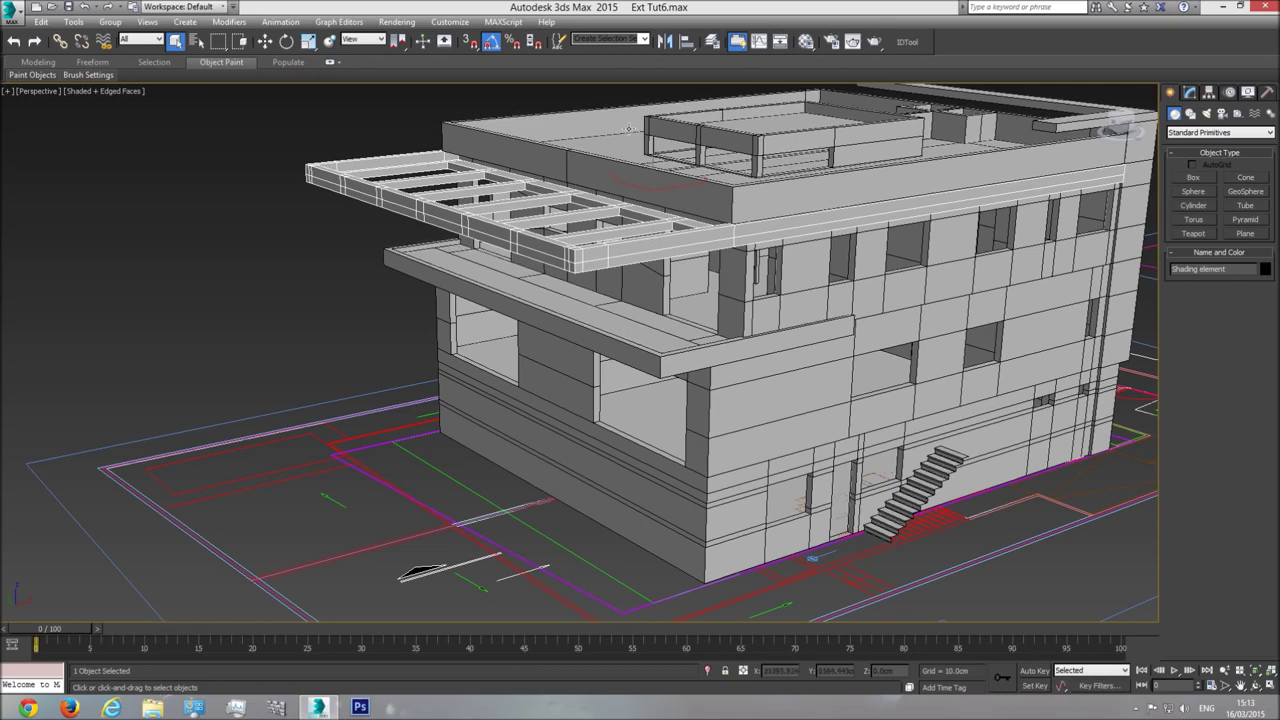
{"action": "right_click", "coordinate": [657, 238]}
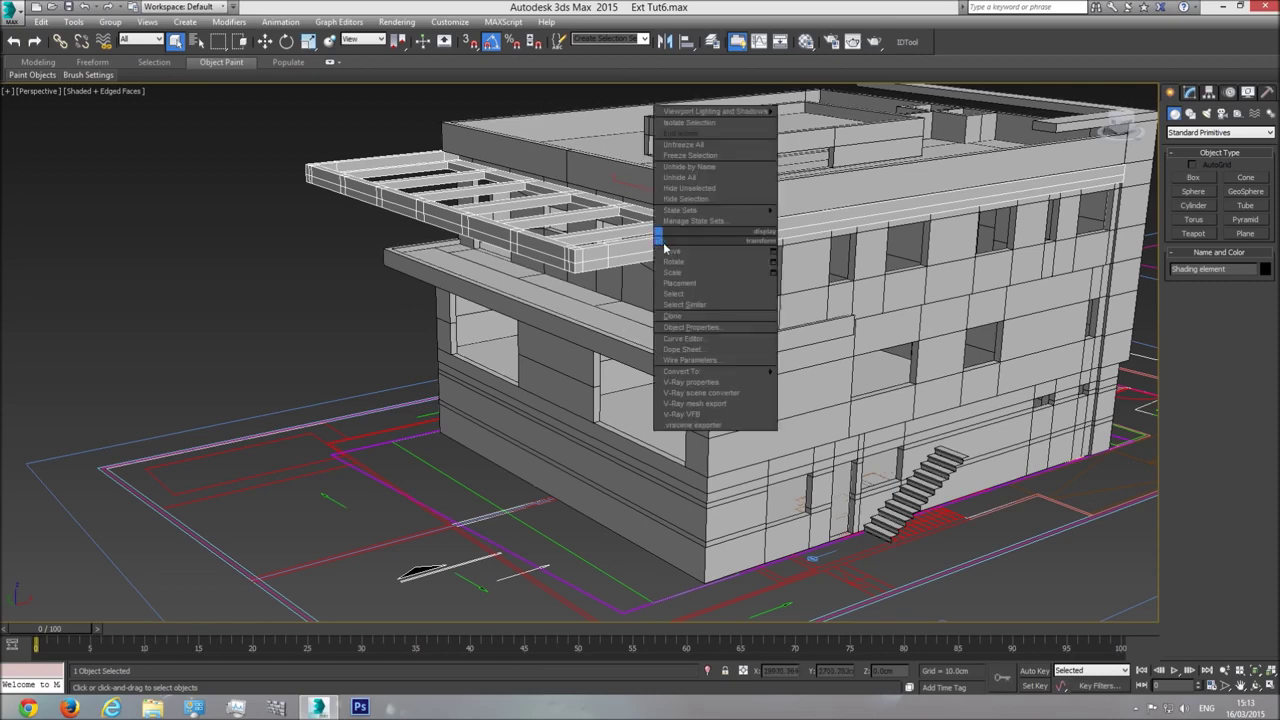
{"action": "left_click", "coordinate": [703, 200]}
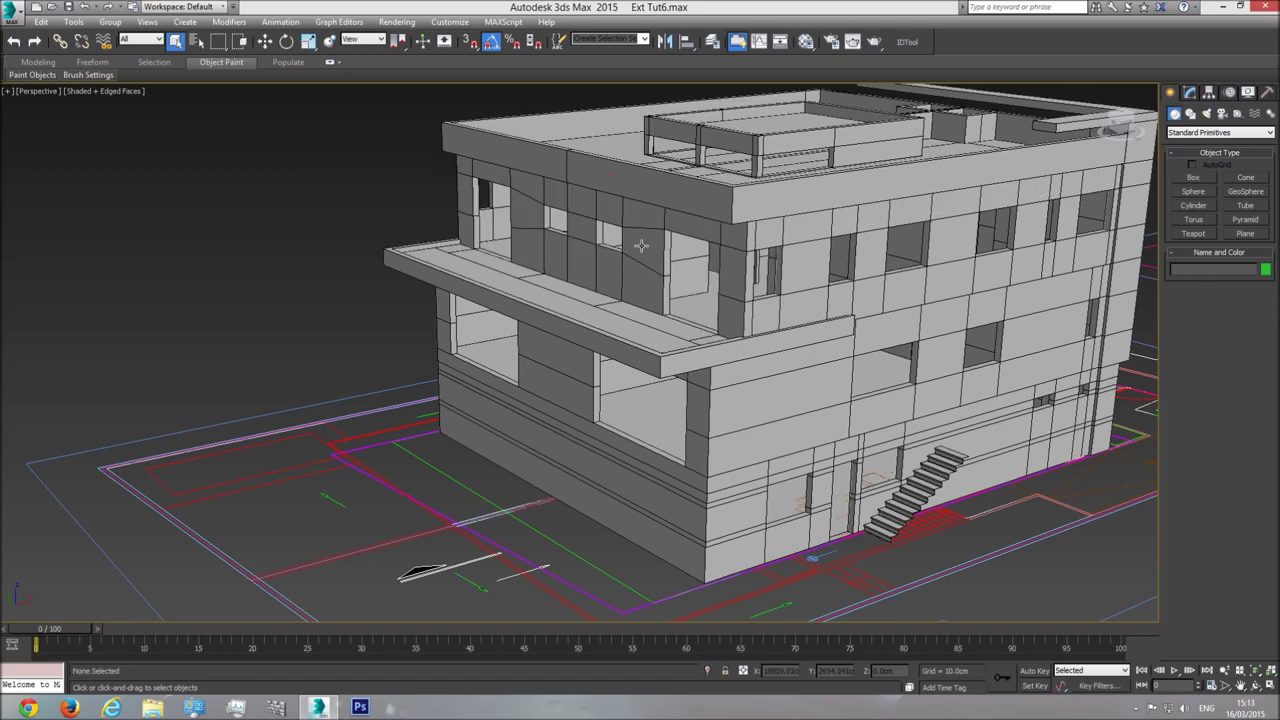
Start a Line spline in the top view at the building wall and run it along the balcony's side parapet to the outer corner
{"action": "key", "text": "t"}
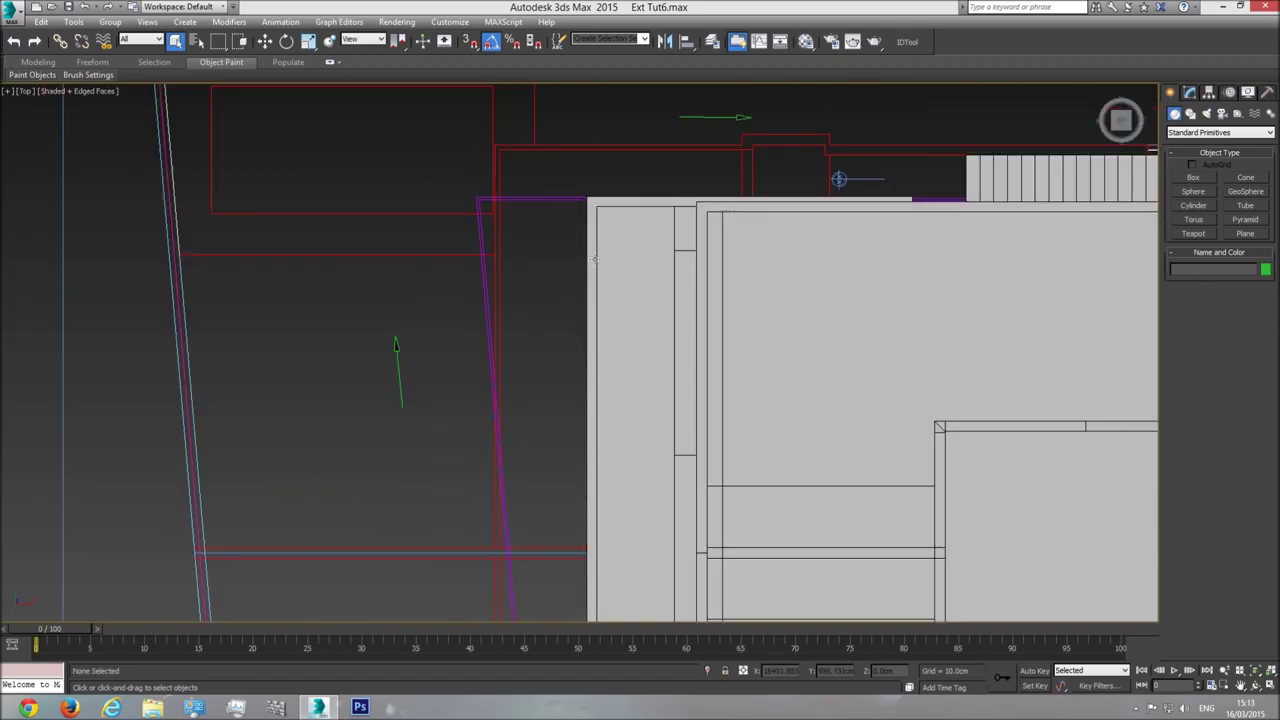
{"action": "middle_click_drag", "start_coordinate": [586, 415], "coordinate": [554, 210]}
{"action": "middle_click_drag", "start_coordinate": [550, 373], "coordinate": [526, 165]}
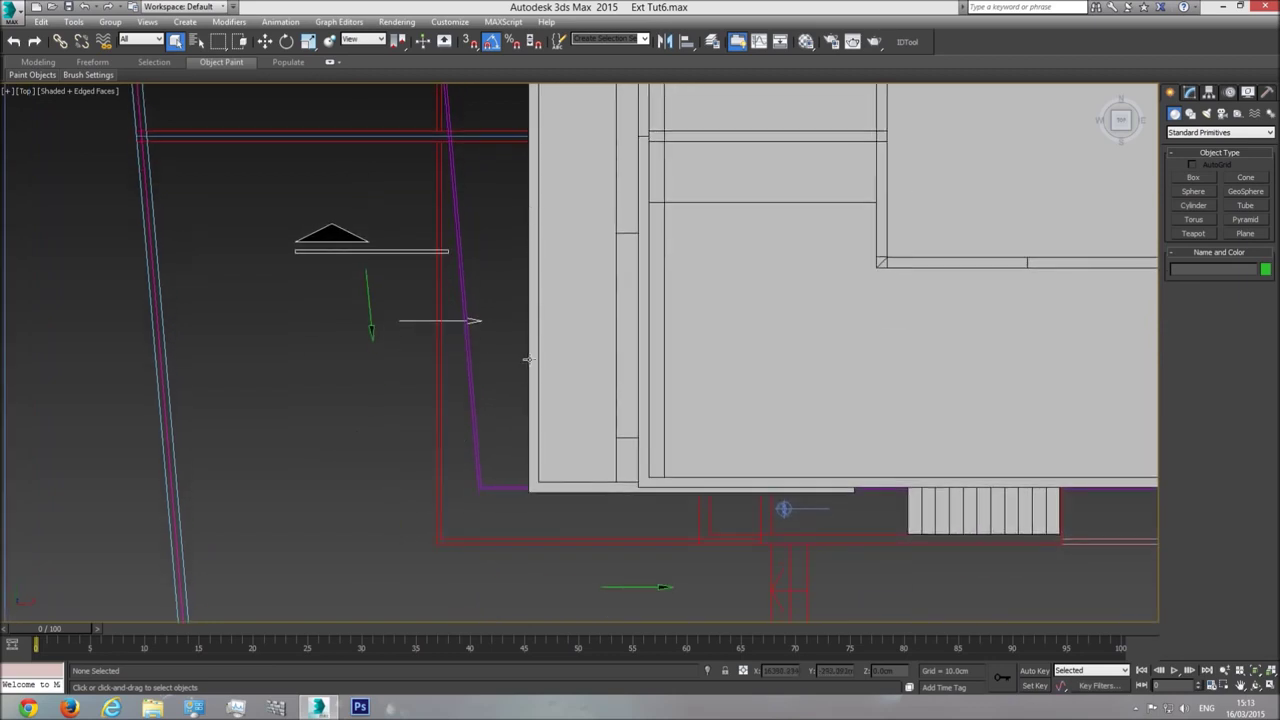
{"action": "key", "text": "z"}
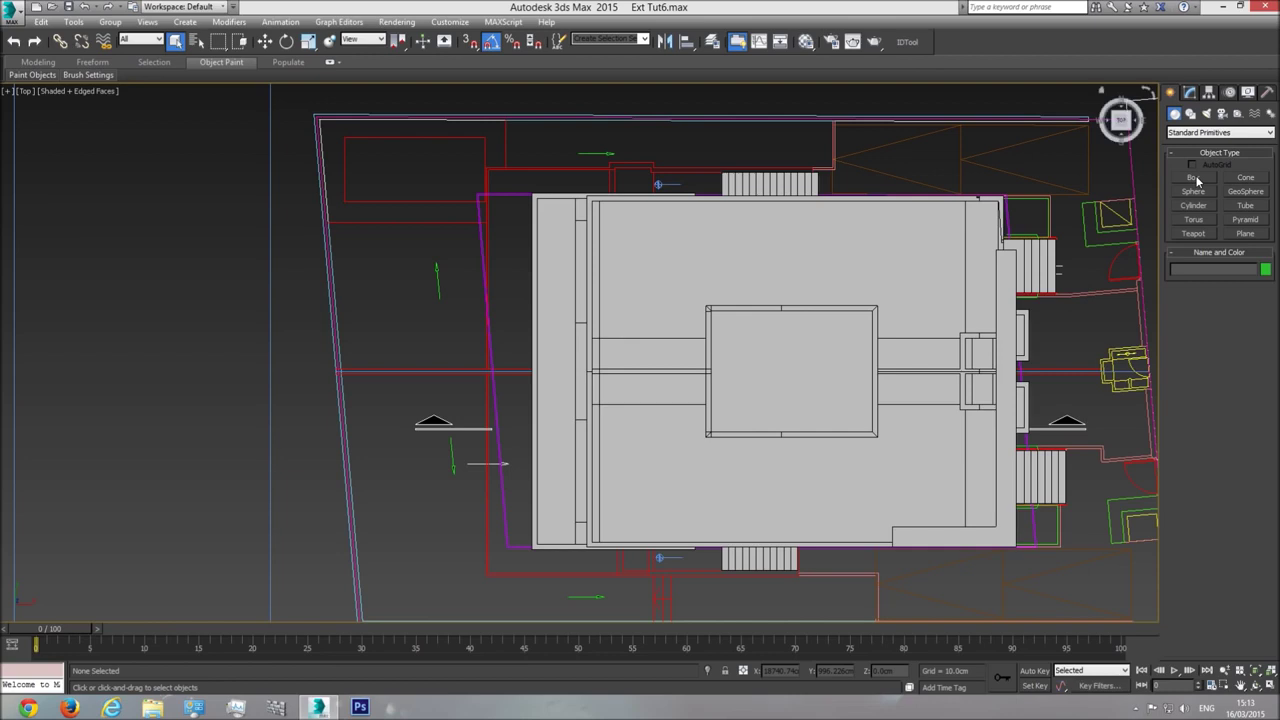
{"action": "left_click", "coordinate": [1190, 113]}
{"action": "left_click", "coordinate": [1194, 188]}
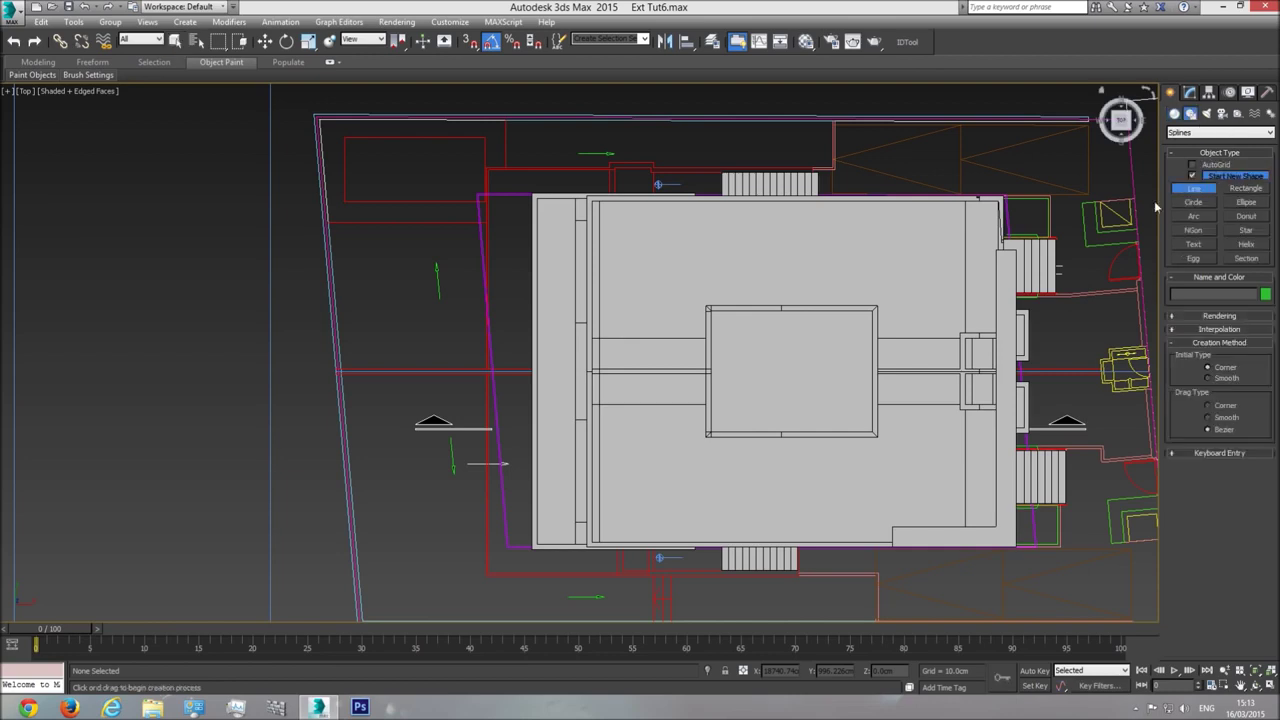
{"action": "middle_click_drag", "start_coordinate": [678, 212], "coordinate": [742, 236]}
{"action": "scroll", "coordinate": [742, 236], "scroll_direction": "up", "scroll_amount": 3}
{"action": "scroll", "coordinate": [800, 262], "scroll_direction": "up", "scroll_amount": 3}
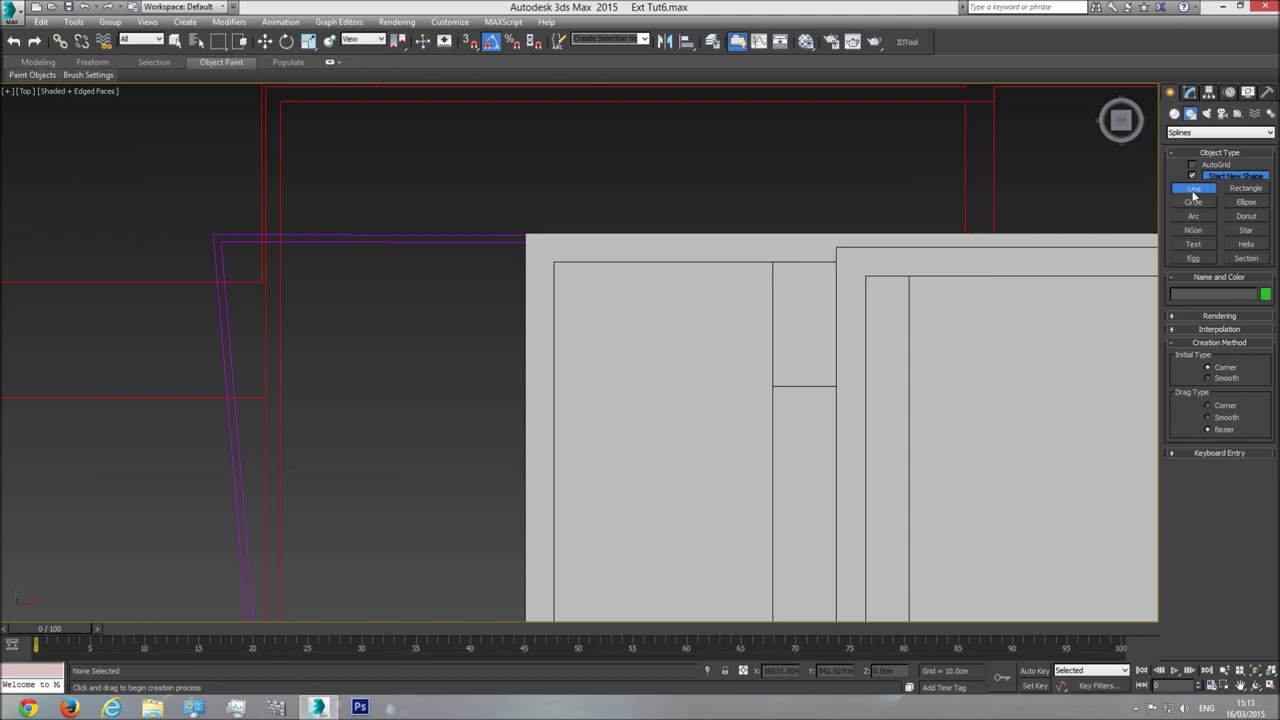
{"action": "key", "text": "F3"}
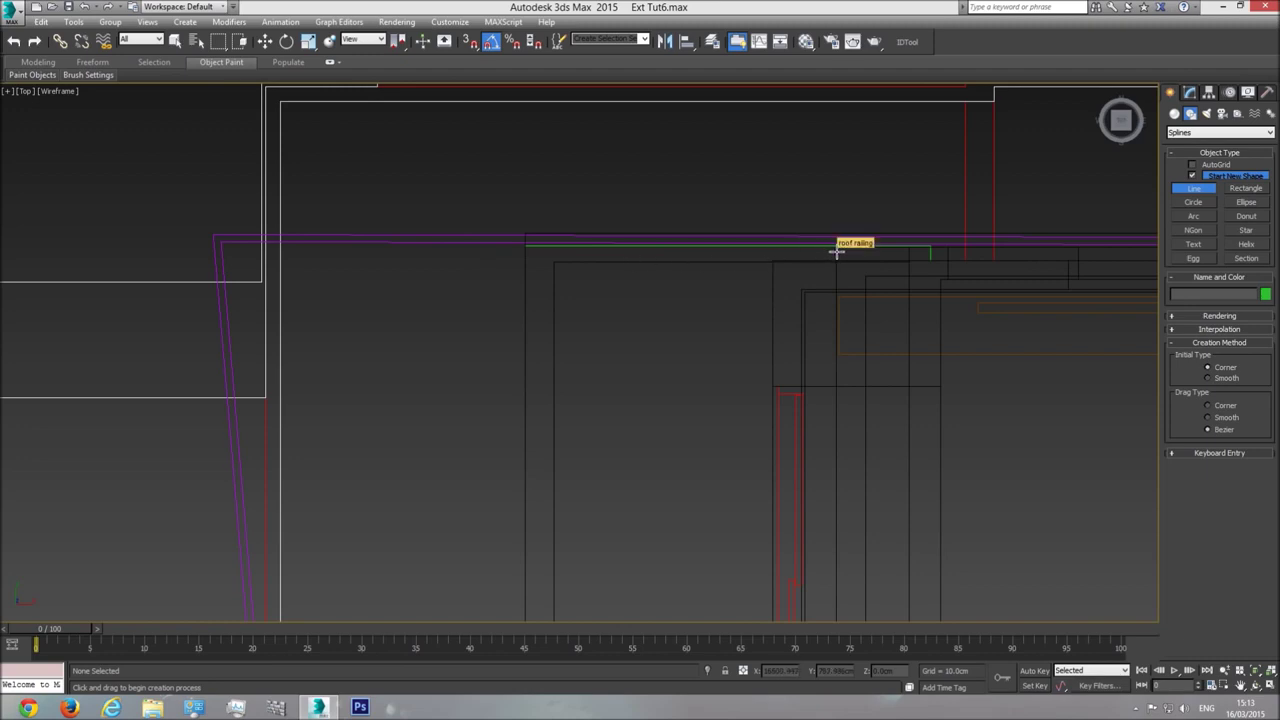
{"action": "left_click", "coordinate": [836, 252]}
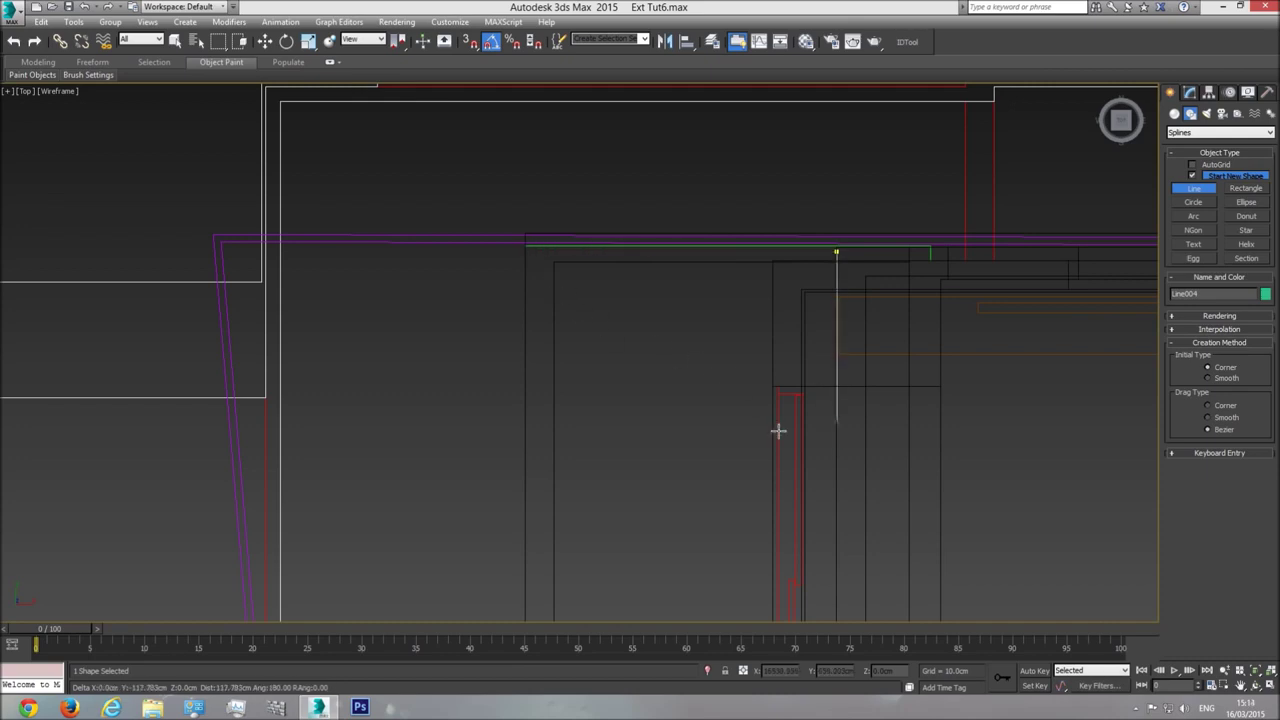
{"action": "left_click", "coordinate": [540, 260], "text": "shift"}
Continue the spline along the balcony's front parapet to the opposite corner, and end it at the building wall
{"action": "scroll", "coordinate": [568, 366], "scroll_direction": "down", "scroll_amount": 3}
{"action": "middle_click_drag", "start_coordinate": [570, 370], "coordinate": [537, 140]}
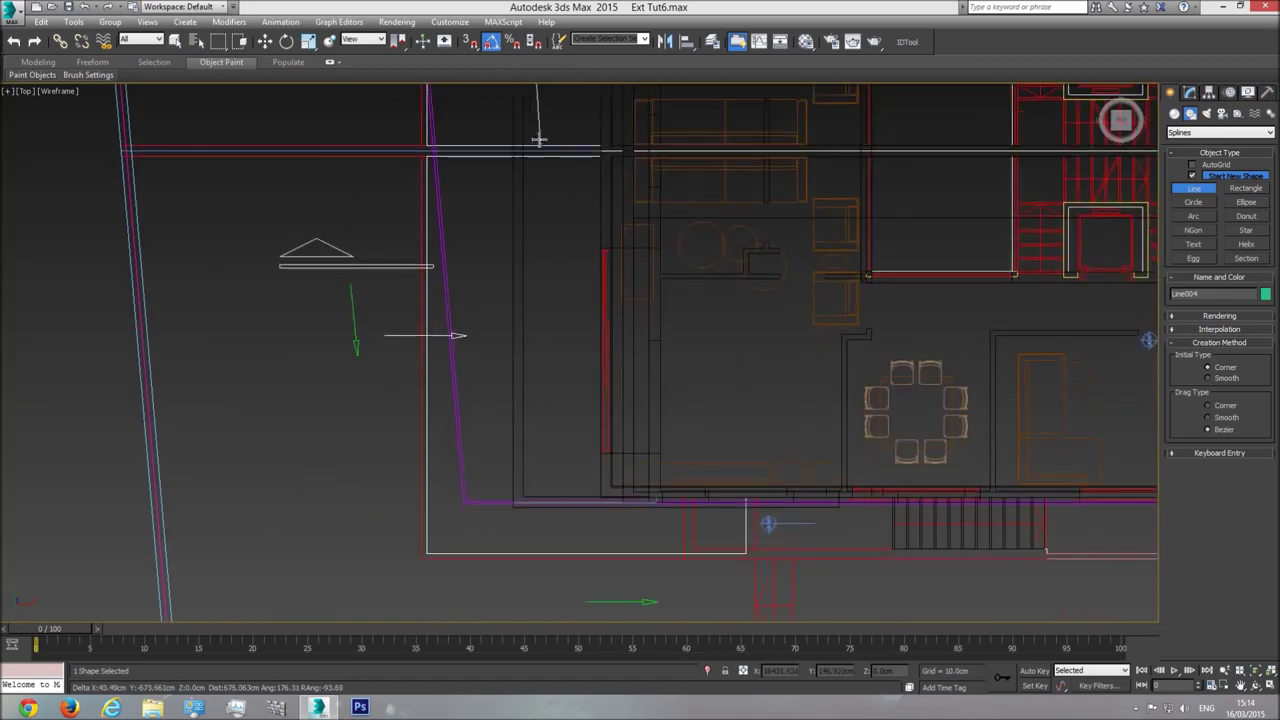
{"action": "scroll", "coordinate": [514, 502], "scroll_direction": "up", "scroll_amount": 5}
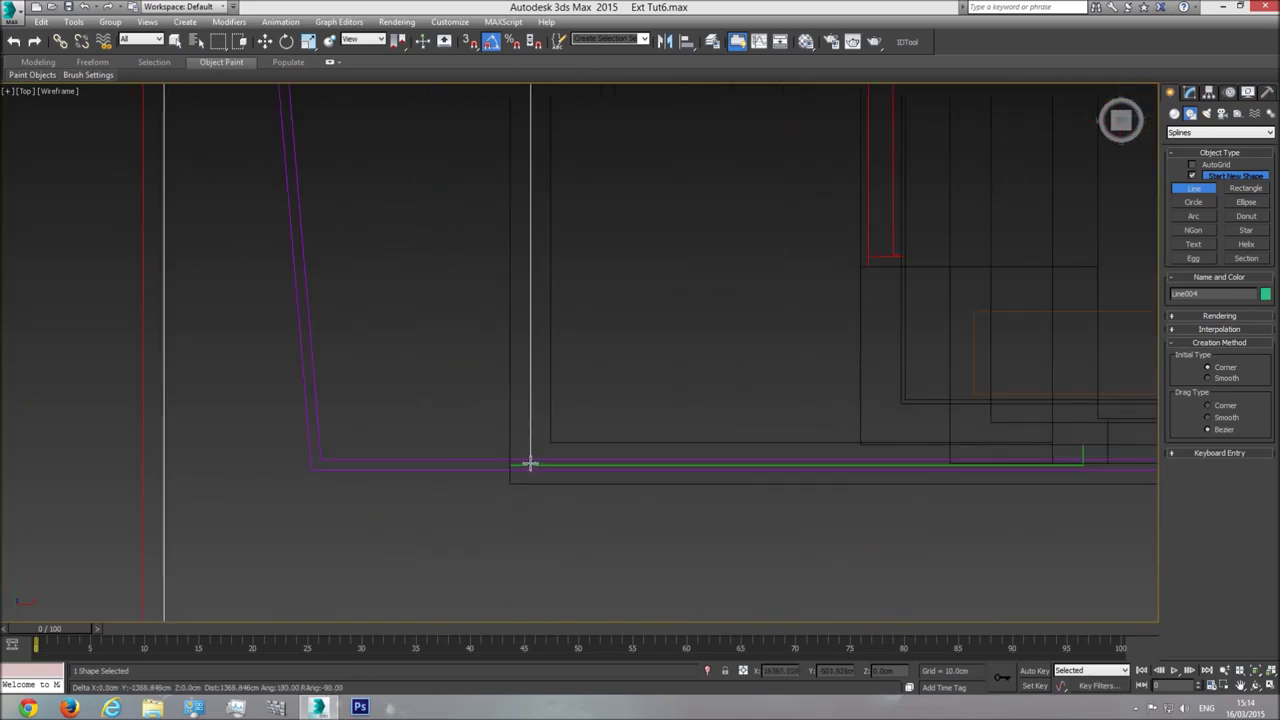
{"action": "key", "text": "F3"}
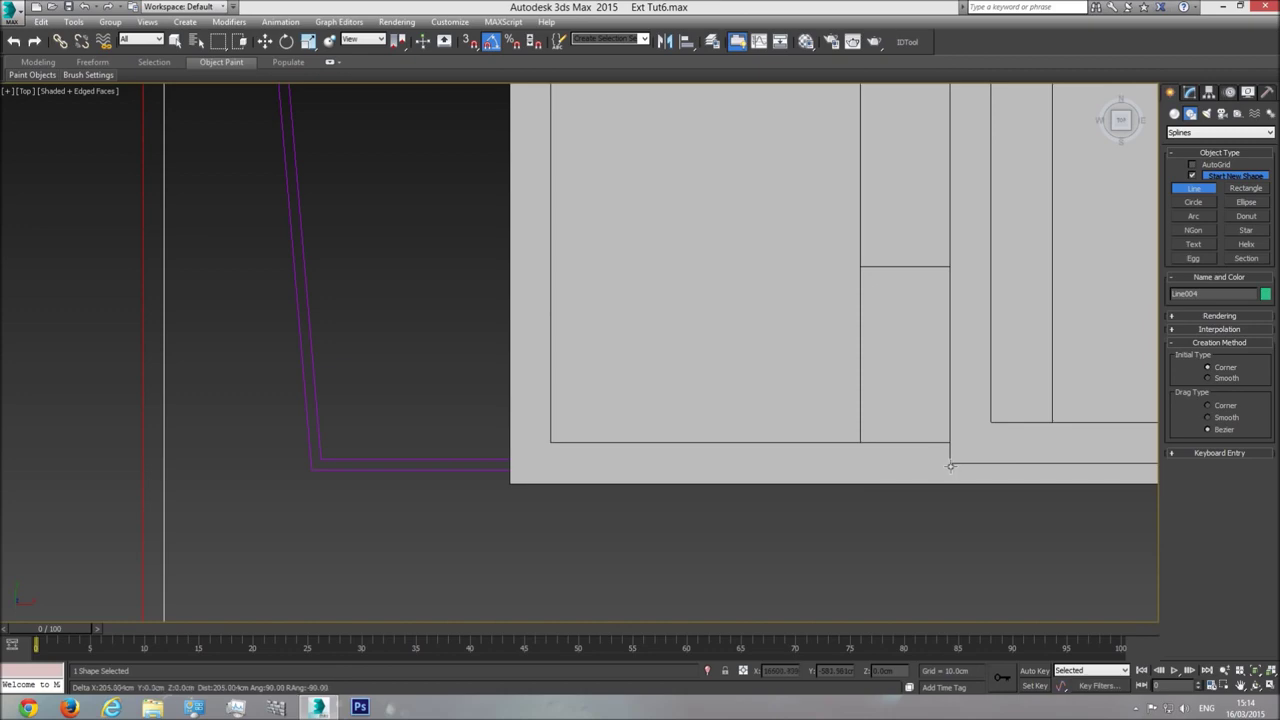
{"action": "left_click", "coordinate": [950, 465]}
{"action": "right_click", "coordinate": [982, 400]}
{"action": "right_click", "coordinate": [986, 396]}
Raise the finished spline vertically from ground level to the upper-floor balcony's parapet in the perspective view
{"action": "key", "text": "p"}
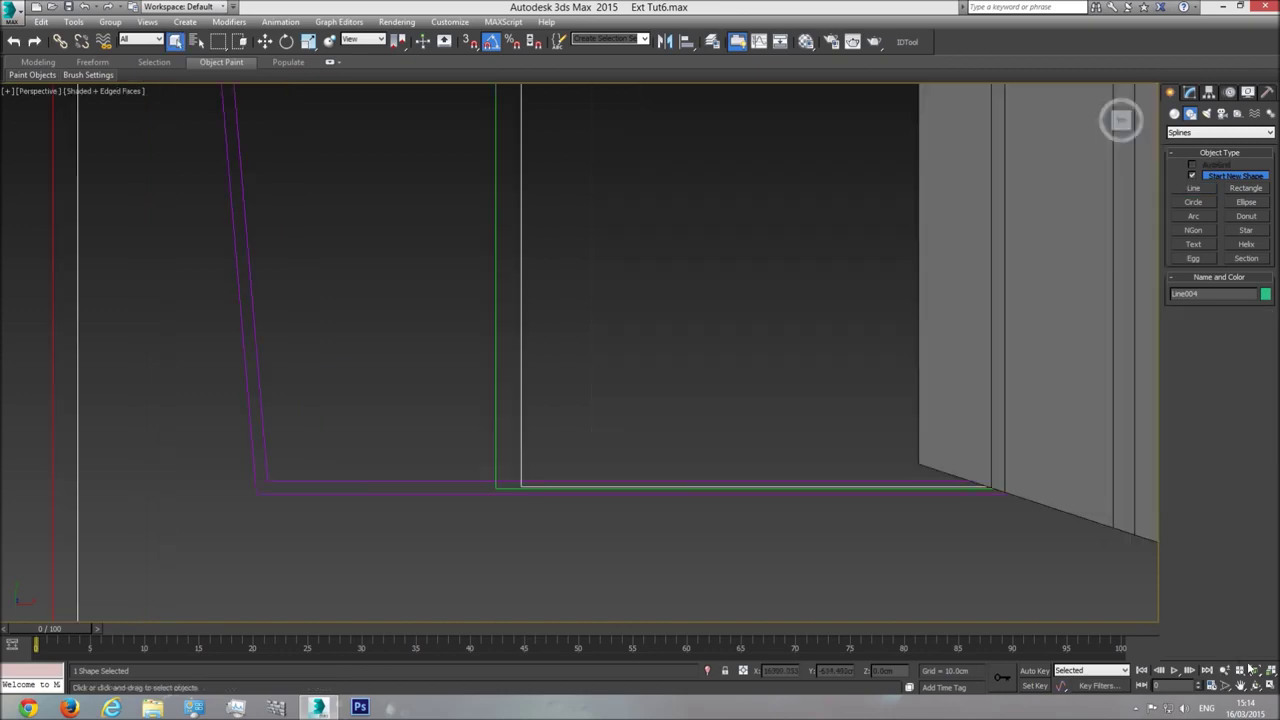
{"action": "left_click", "coordinate": [1258, 672]}
{"action": "left_click", "coordinate": [1256, 686]}
{"action": "left_click_drag", "start_coordinate": [600, 380], "coordinate": [667, 275]}
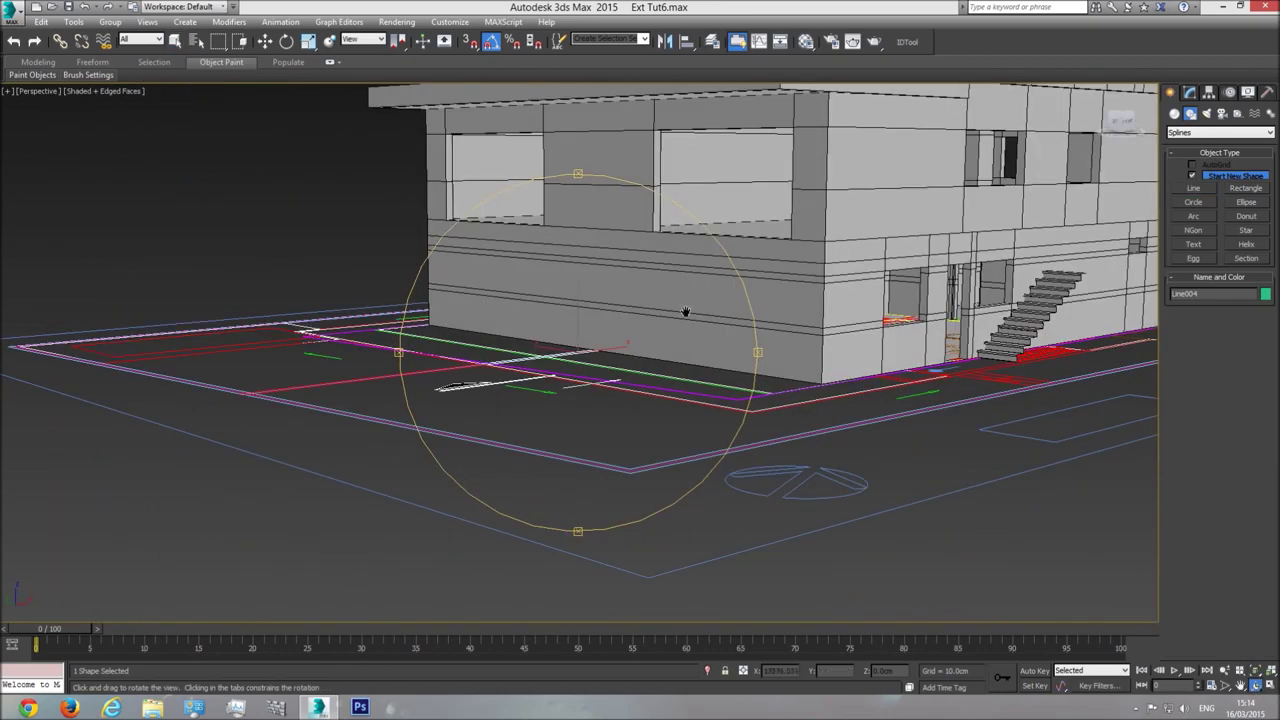
{"action": "middle_click_drag", "start_coordinate": [701, 285], "coordinate": [624, 376]}
{"action": "left_click_drag", "start_coordinate": [690, 285], "coordinate": [662, 303]}
{"action": "left_click", "coordinate": [265, 41]}
{"action": "left_click_drag", "start_coordinate": [474, 418], "coordinate": [473, 134]}
{"action": "middle_click_drag", "start_coordinate": [546, 222], "coordinate": [538, 430]}
{"action": "left_click", "coordinate": [1260, 688]}
{"action": "left_click_drag", "start_coordinate": [584, 352], "coordinate": [637, 391]}
{"action": "scroll", "coordinate": [638, 396], "scroll_direction": "up", "scroll_amount": 3}
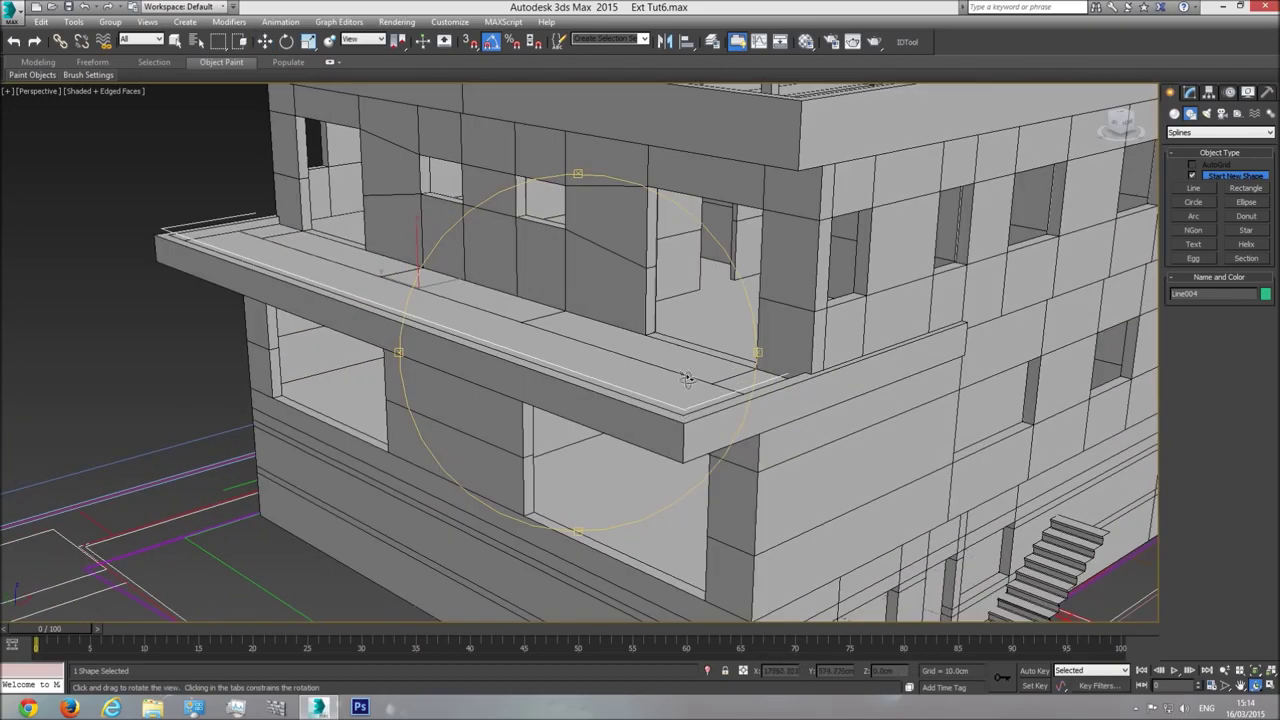
Make the balcony spline renderable by enabling its thickness in both the renderer and the viewport
{"action": "left_click", "coordinate": [1190, 92]}
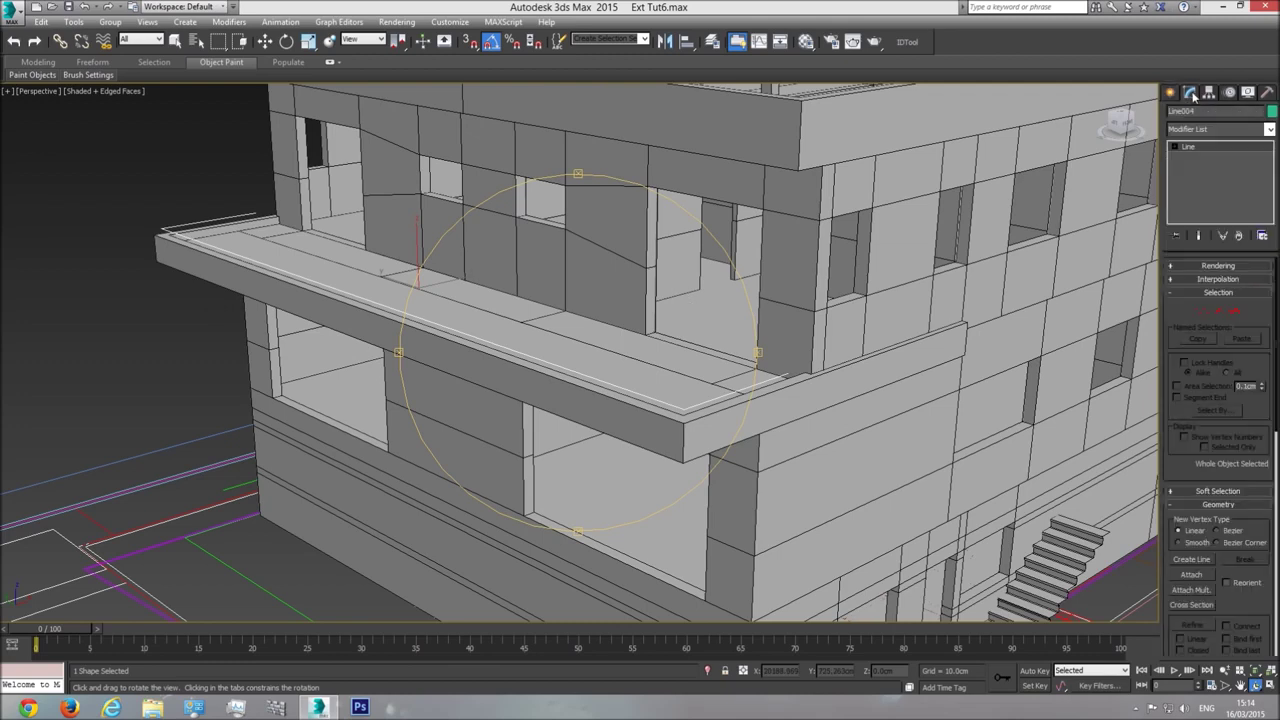
{"action": "left_click", "coordinate": [1210, 266]}
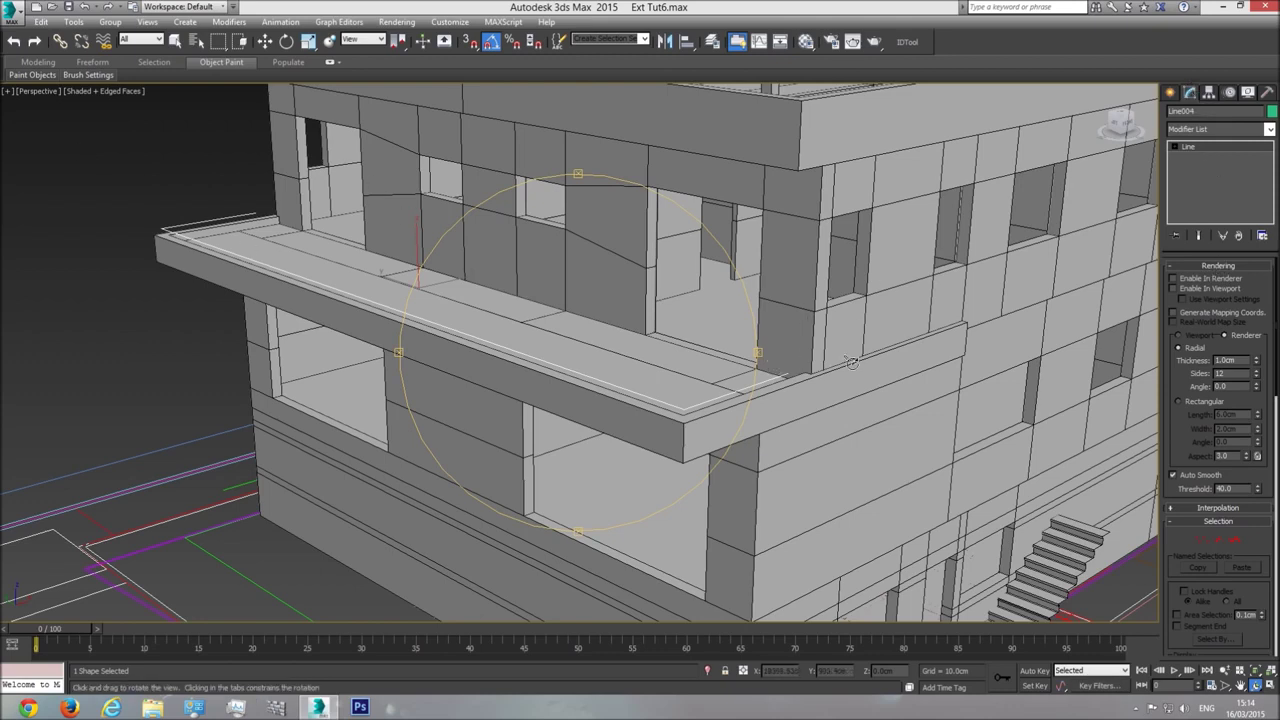
{"action": "left_click", "coordinate": [1173, 278]}
{"action": "left_click", "coordinate": [1173, 288]}
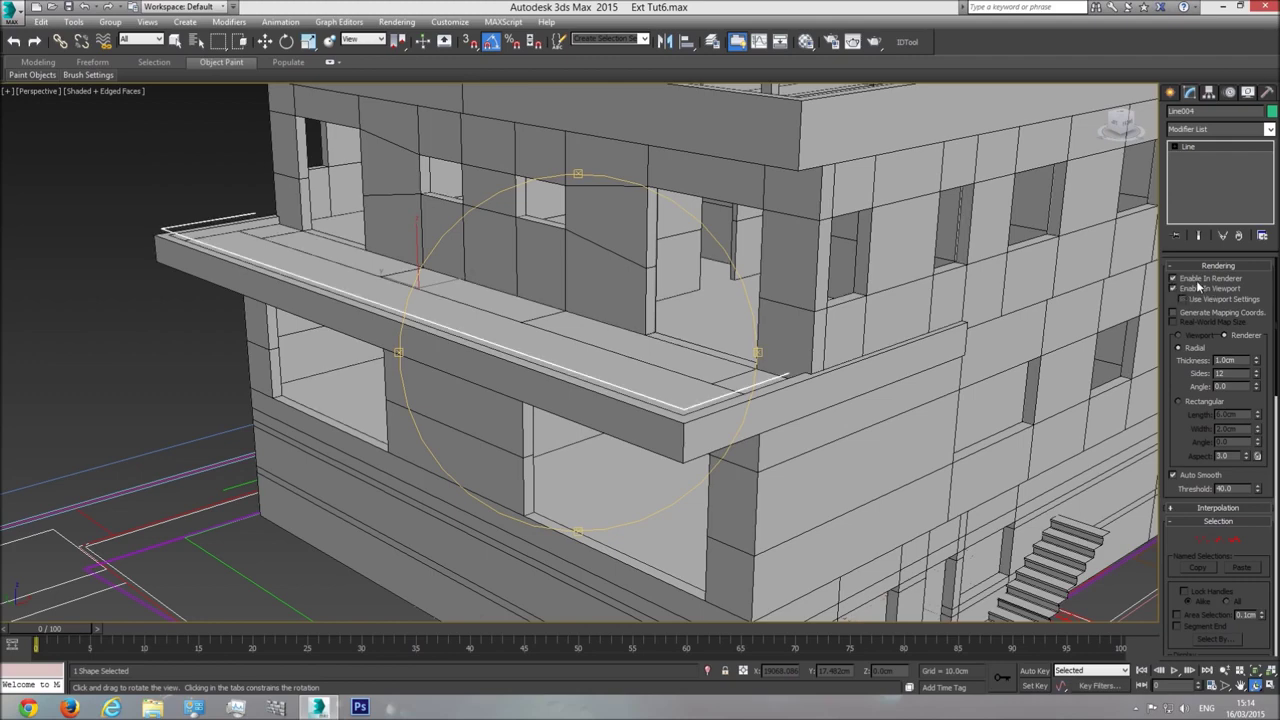
{"action": "scroll", "coordinate": [718, 428], "scroll_direction": "up", "scroll_amount": 6}
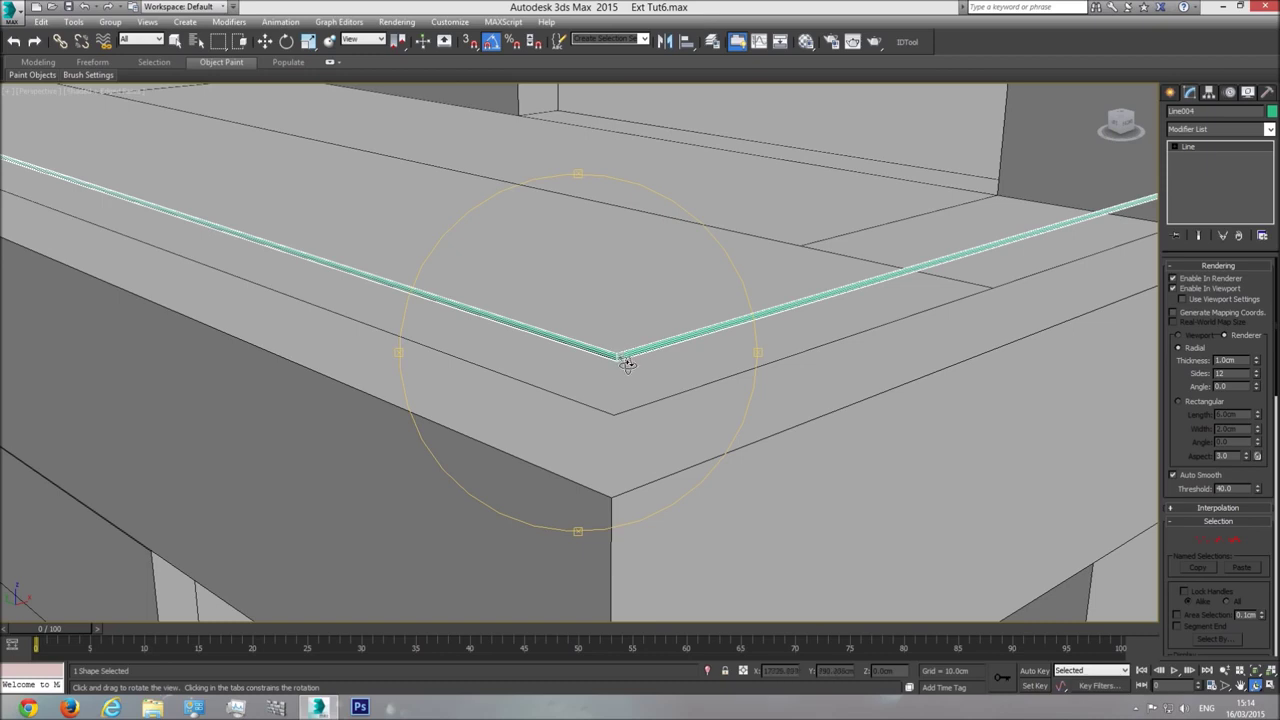
Give the spline a rectangular section with a length of 91 cm and a width of 1 cm
{"action": "left_click", "coordinate": [1179, 401]}
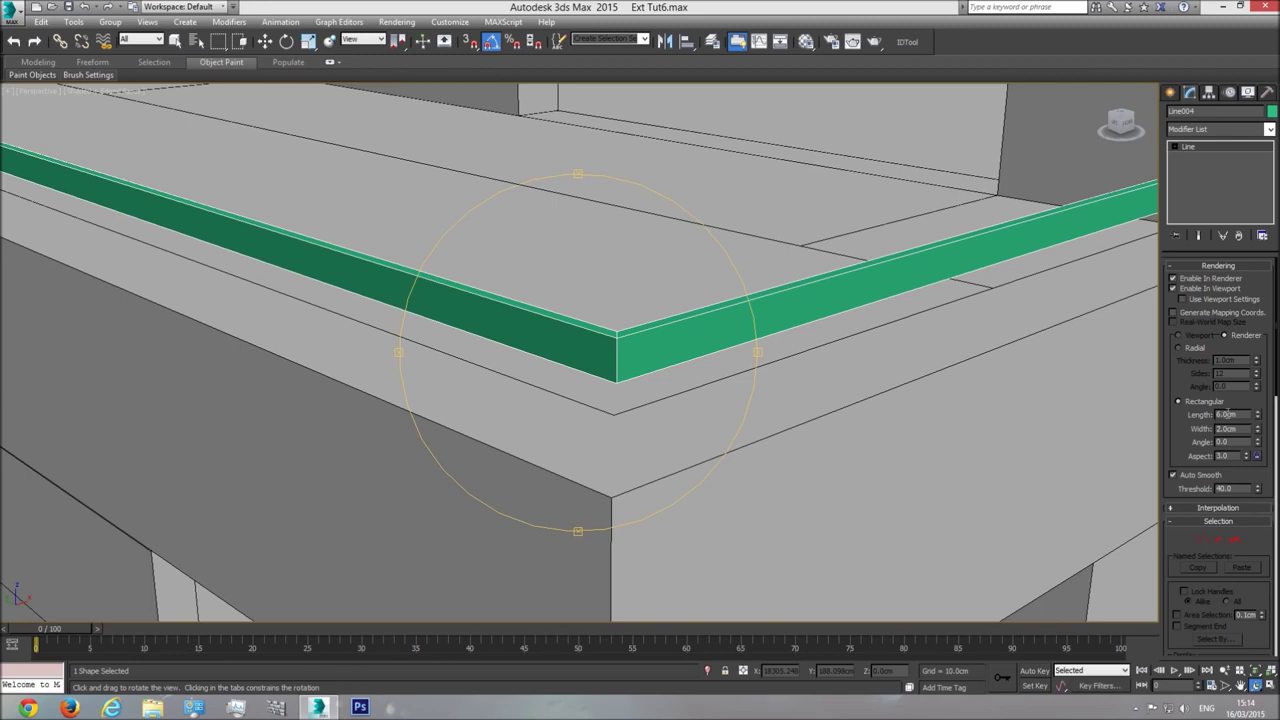
{"action": "left_click_drag", "start_coordinate": [1258, 416], "coordinate": [1244, 342]}
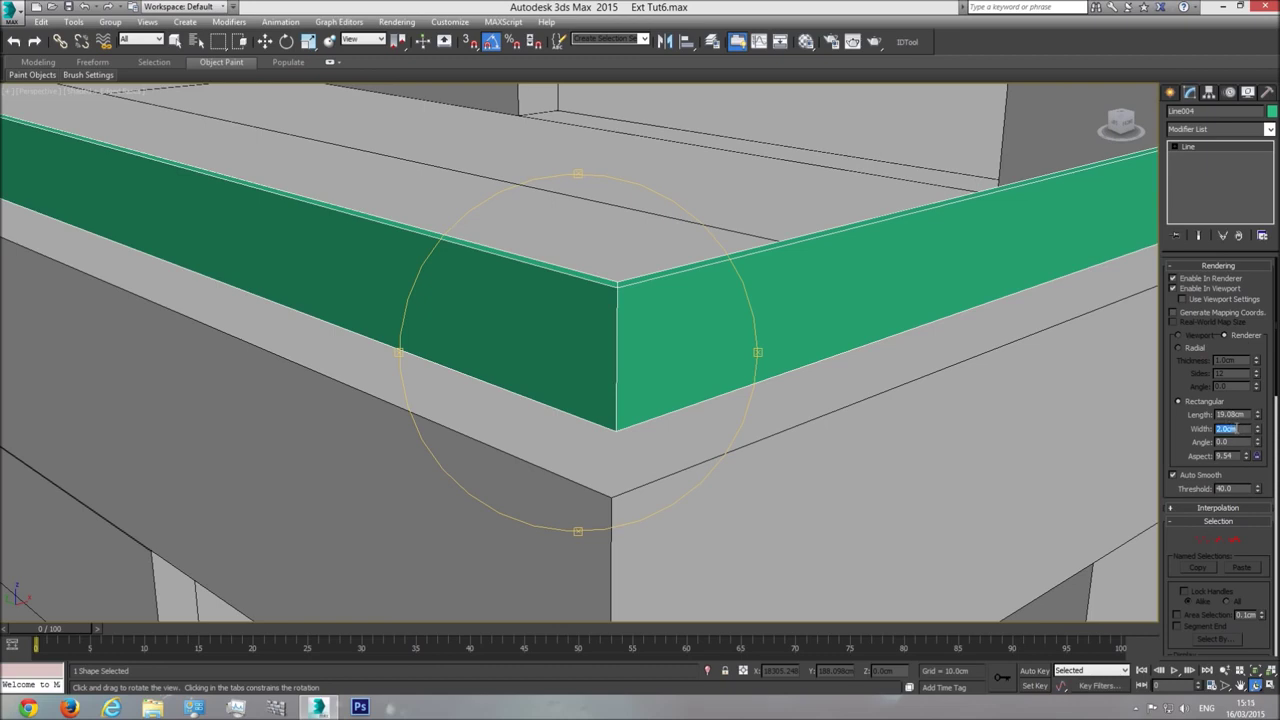
{"action": "type", "text": "1"}
{"action": "key", "text": "Return"}
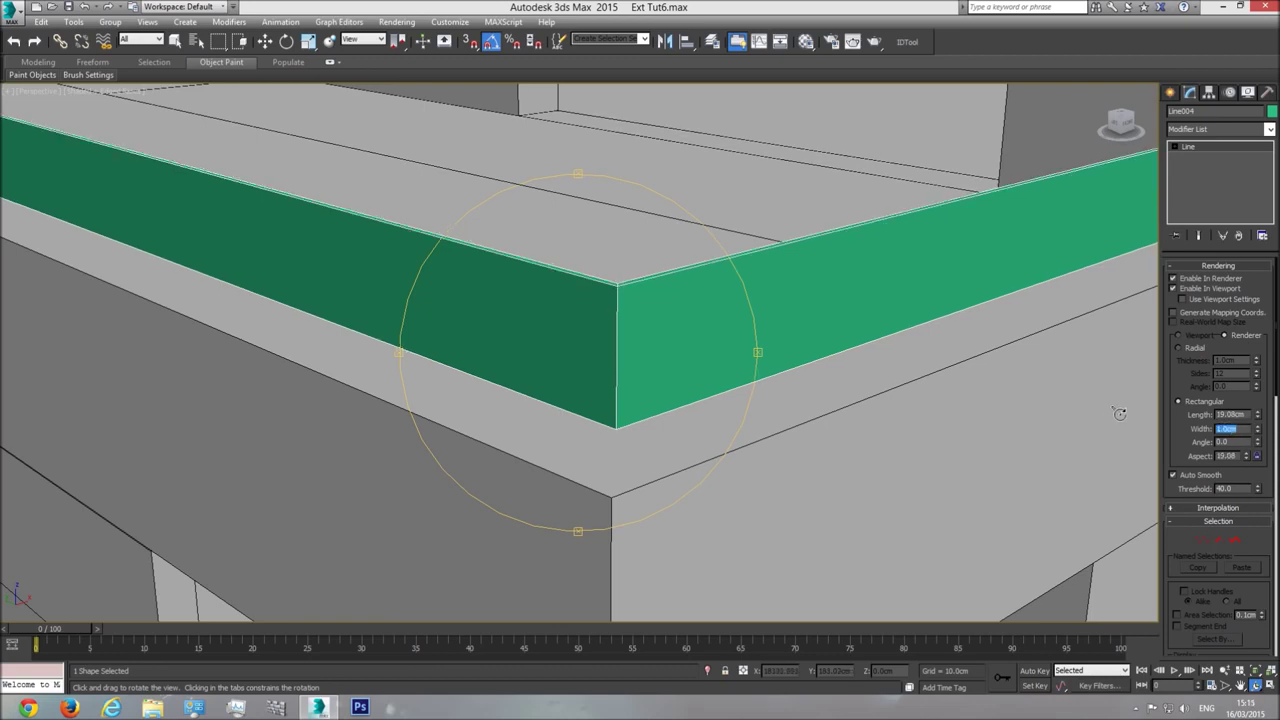
{"action": "double_click", "coordinate": [1244, 415]}
{"action": "type", "text": "91"}
{"action": "key", "text": "Return"}
Move the railing panel upward so that its lower edge sits on the balcony parapet
{"action": "scroll", "coordinate": [664, 345], "scroll_direction": "down", "scroll_amount": 4}
{"action": "left_click_drag", "start_coordinate": [660, 343], "coordinate": [627, 313]}
{"action": "left_click", "coordinate": [265, 41]}
{"action": "left_click_drag", "start_coordinate": [232, 147], "coordinate": [227, 118]}
{"action": "scroll", "coordinate": [586, 322], "scroll_direction": "down", "scroll_amount": 5}
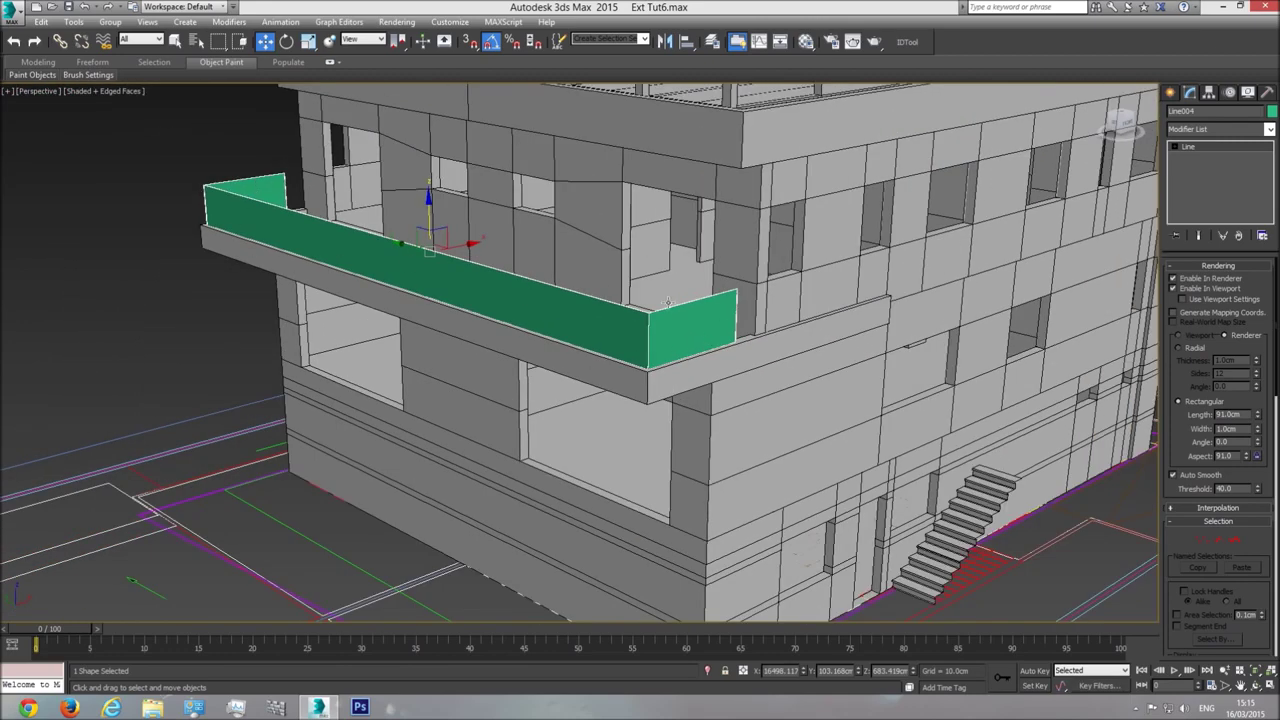
Move the spline's end vertex at the near side of the balcony to meet the building wall, fine-tuning it in the top view
{"action": "scroll", "coordinate": [650, 358], "scroll_direction": "up", "scroll_amount": 5}
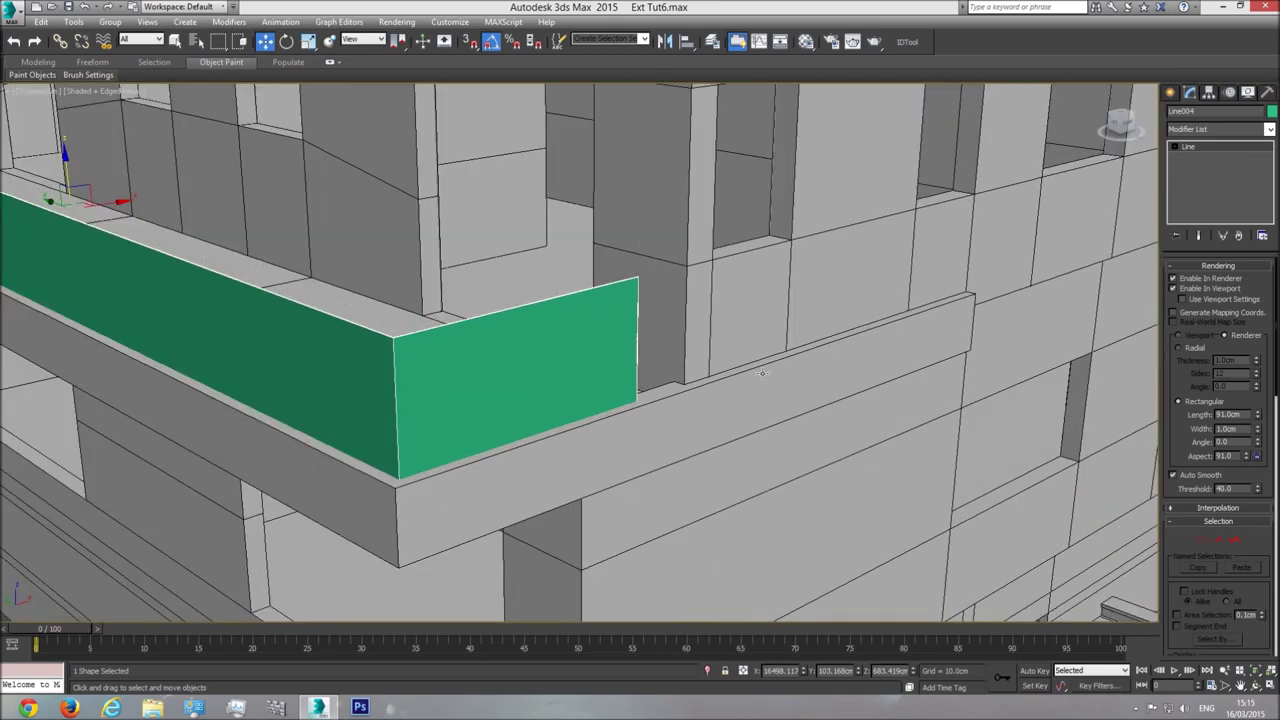
{"action": "left_click", "coordinate": [1201, 148]}
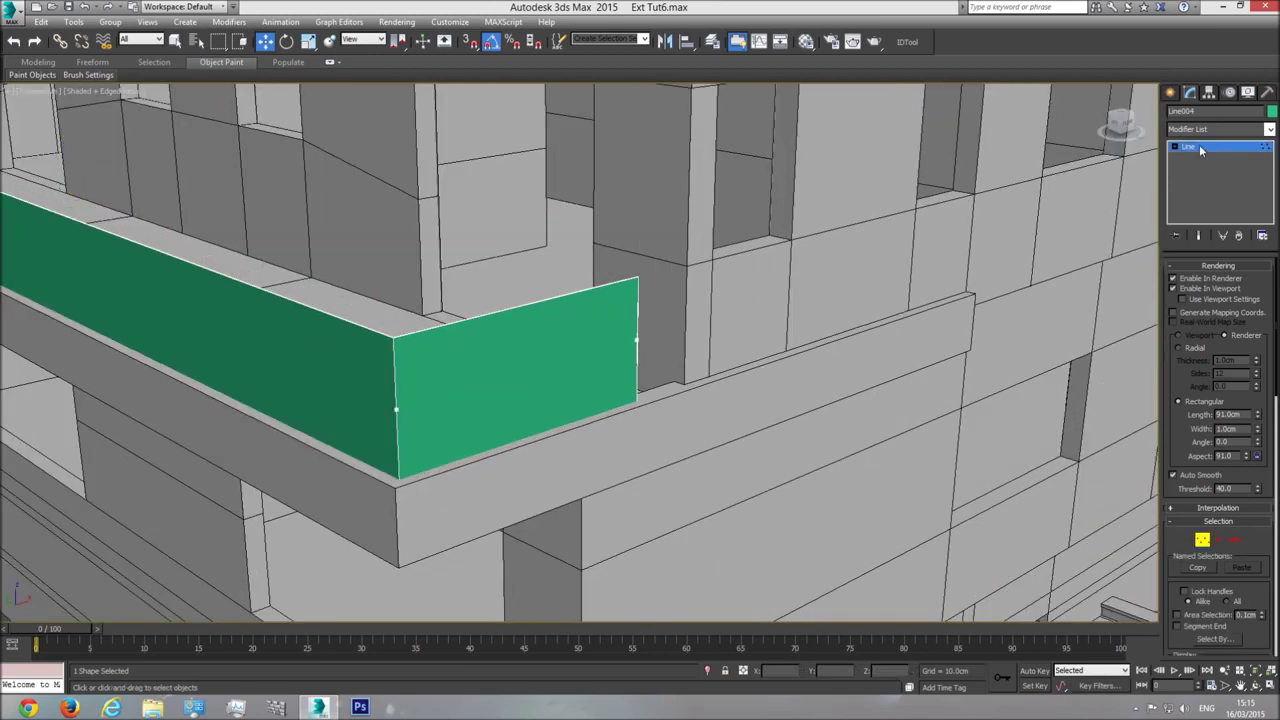
{"action": "left_click", "coordinate": [1175, 148]}
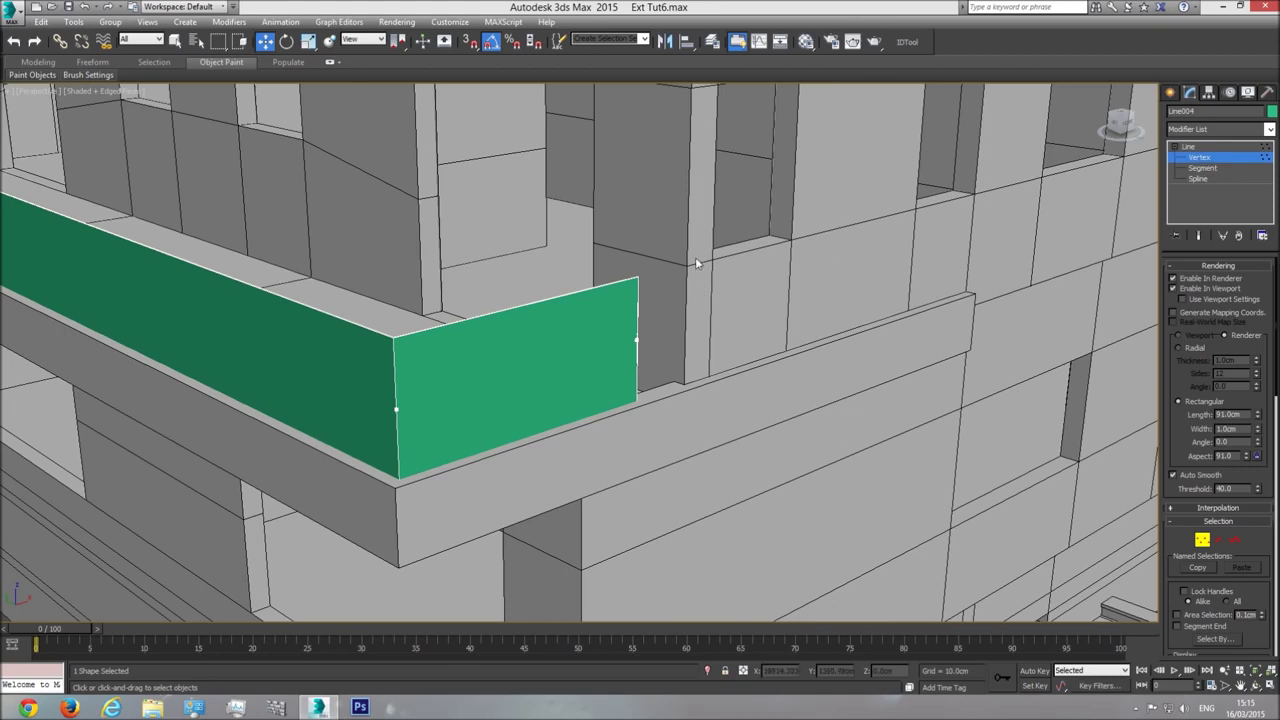
{"action": "left_click_drag", "start_coordinate": [601, 412], "coordinate": [601, 412]}
{"action": "left_click_drag", "start_coordinate": [662, 330], "coordinate": [715, 316]}
{"action": "key", "text": "t"}
{"action": "middle_click_drag", "start_coordinate": [796, 410], "coordinate": [584, 380]}
{"action": "scroll", "coordinate": [848, 443], "scroll_direction": "up", "scroll_amount": 3}
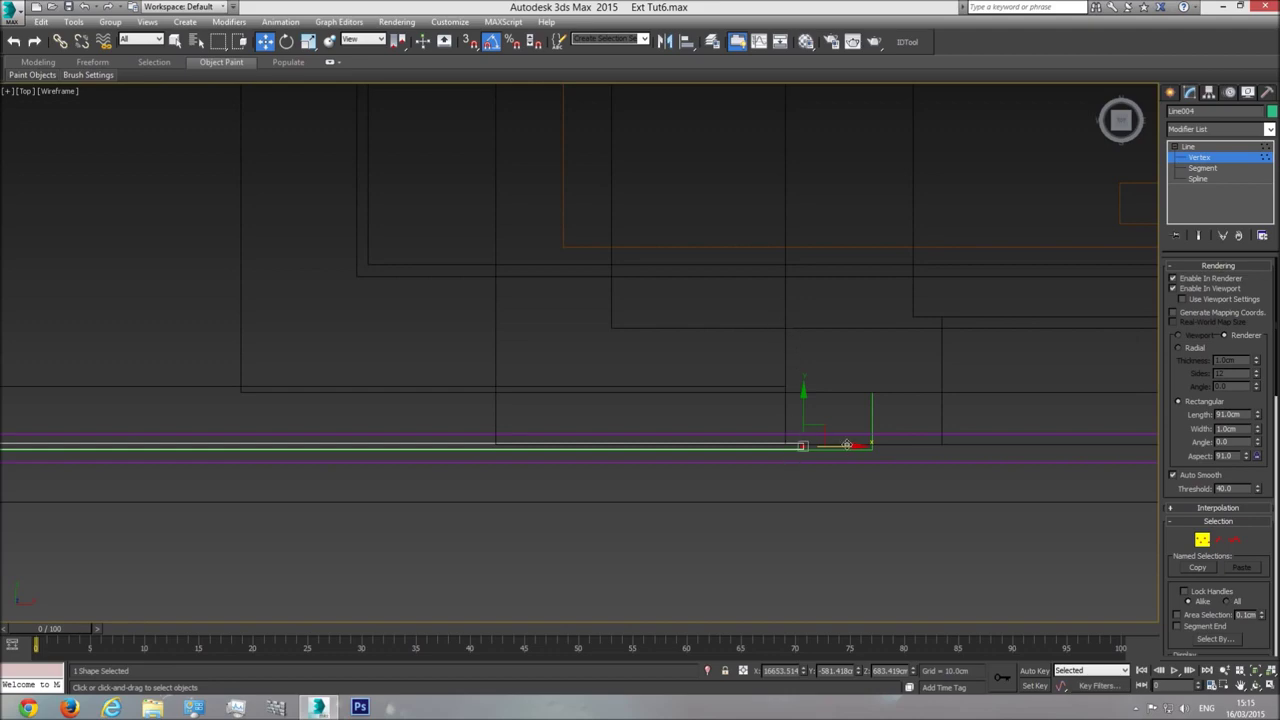
{"action": "left_click_drag", "start_coordinate": [847, 444], "coordinate": [829, 448]}
Extend the spline's opposite end vertex to the building wall in the top view, and finish vertex editing
{"action": "scroll", "coordinate": [677, 210], "scroll_direction": "down", "scroll_amount": 8}
{"action": "scroll", "coordinate": [656, 256], "scroll_direction": "up", "scroll_amount": 8}
{"action": "key", "text": "F3"}
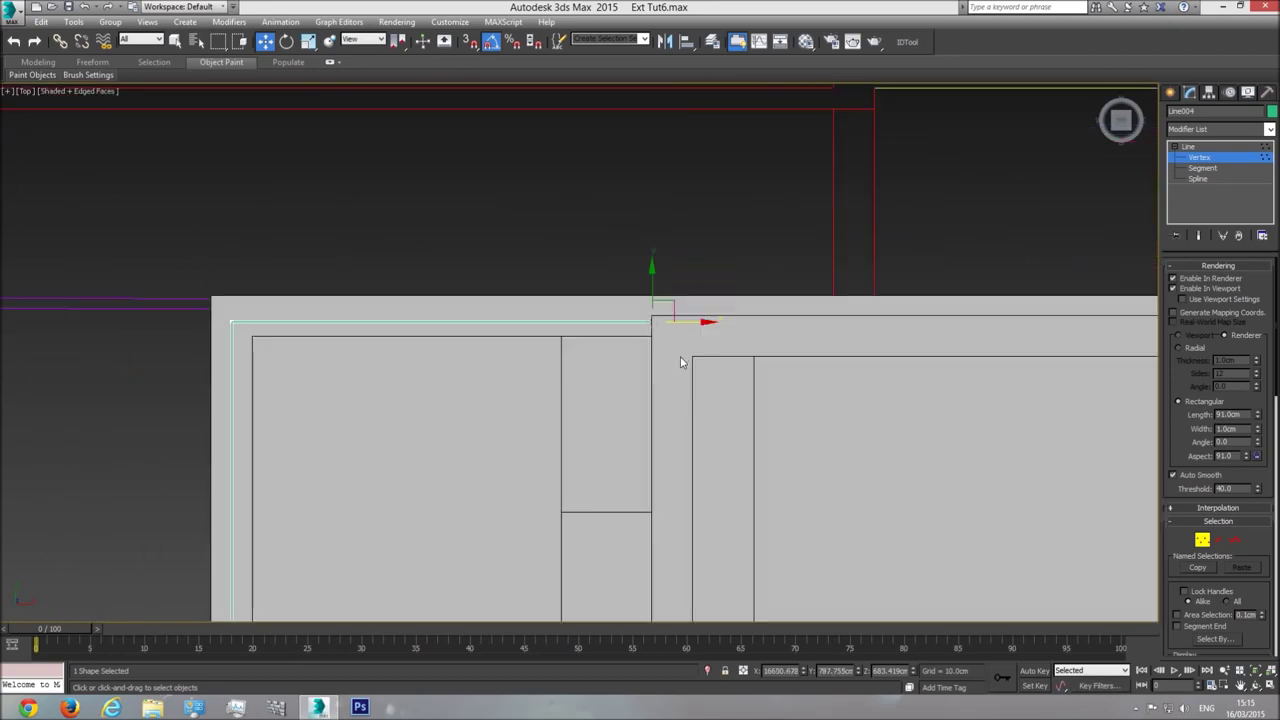
{"action": "key", "text": "F3"}
{"action": "left_click_drag", "start_coordinate": [691, 322], "coordinate": [770, 324]}
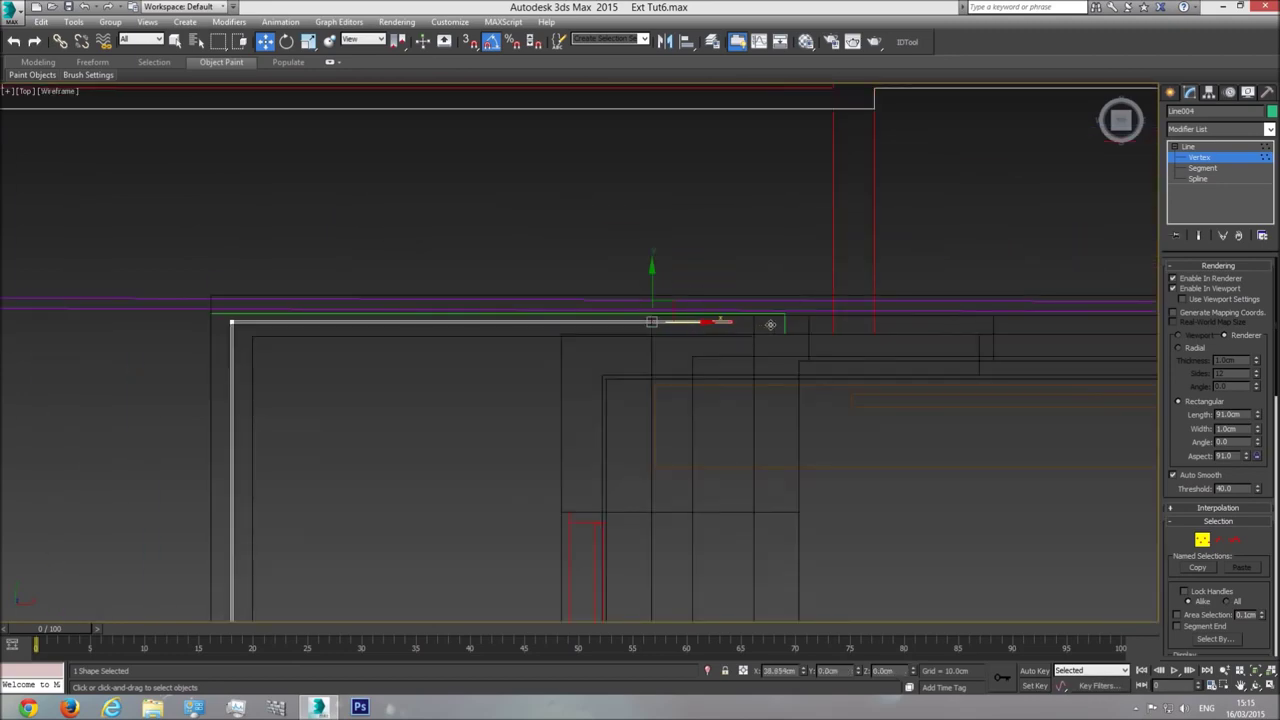
{"action": "left_click_drag", "start_coordinate": [791, 328], "coordinate": [792, 328]}
{"action": "key", "text": "p"}
{"action": "left_click", "coordinate": [1256, 672]}
{"action": "left_click", "coordinate": [1256, 685]}
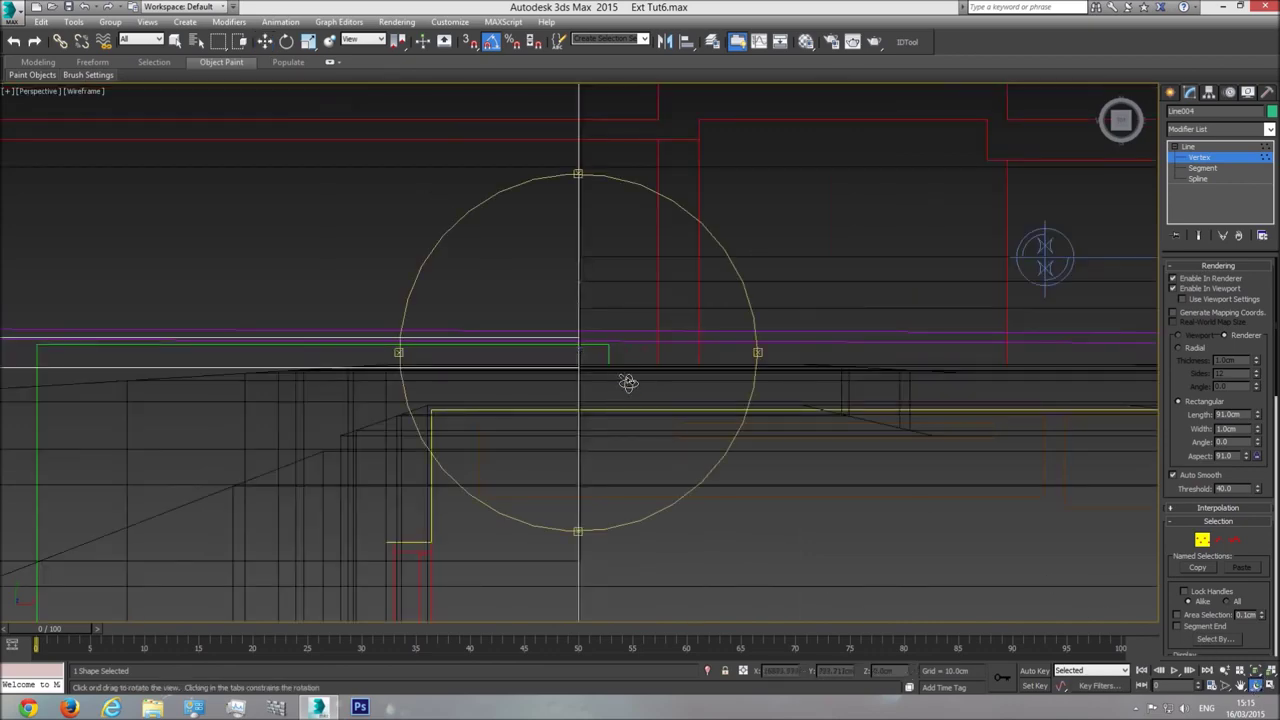
{"action": "mouse_move", "coordinate": [628, 383]}
{"action": "left_mouse_down"}
{"action": "mouse_move", "coordinate": [677, 266]}
{"action": "mouse_move", "coordinate": [674, 314]}
{"action": "left_mouse_up"}
{"action": "key", "text": "F3"}
{"action": "left_click_drag", "start_coordinate": [620, 351], "coordinate": [637, 393]}
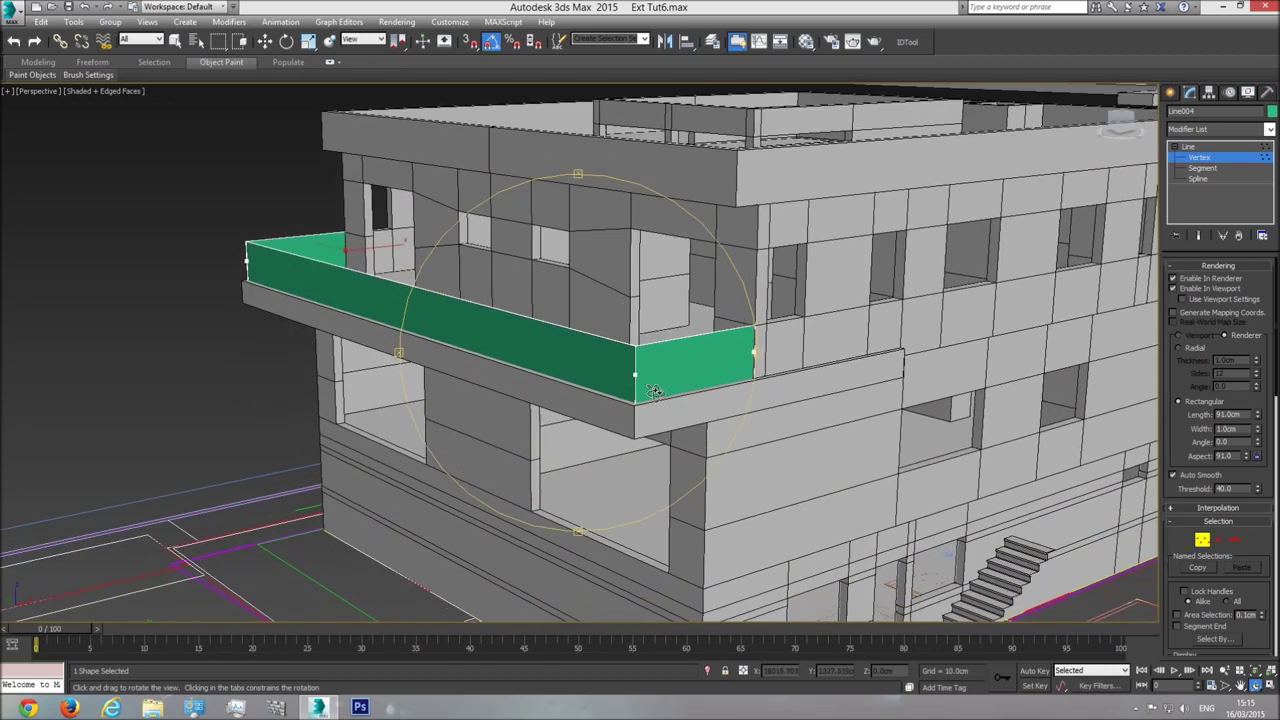
{"action": "left_click", "coordinate": [1210, 160]}
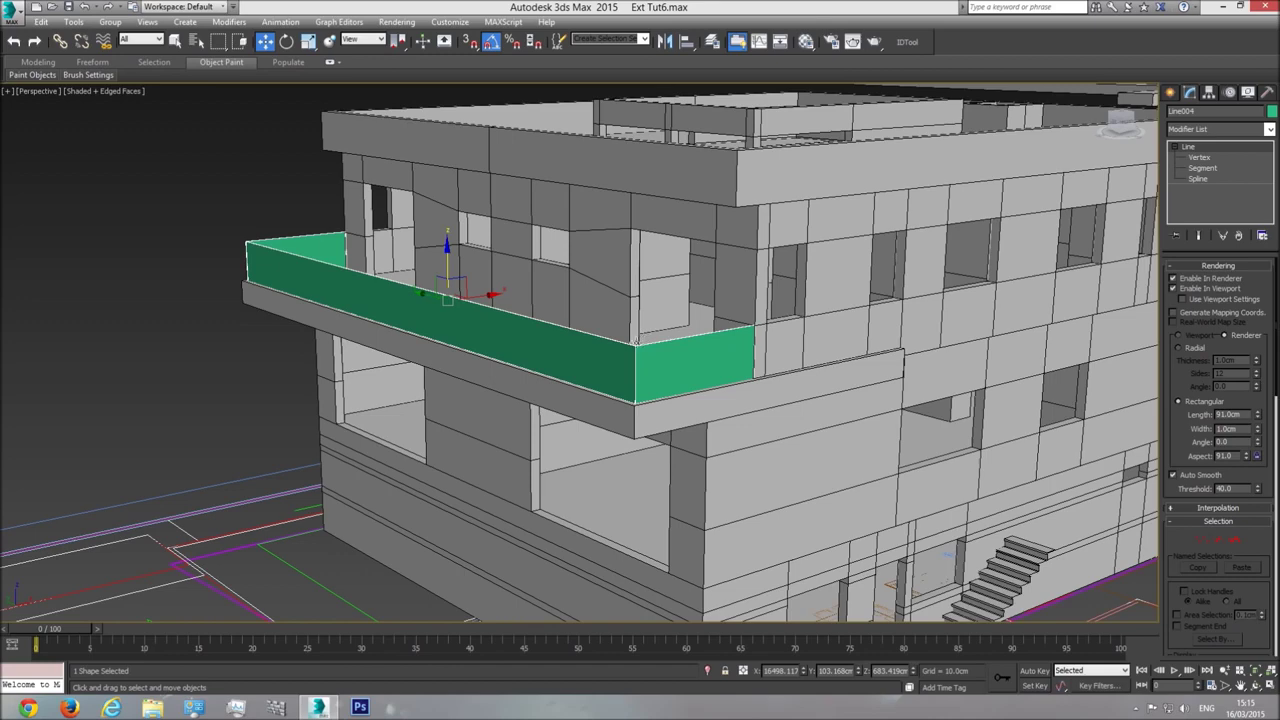
Clone the railing panel as an independent copy about 138 cm above the original
{"action": "middle_click_drag", "start_coordinate": [555, 345], "coordinate": [569, 374]}
{"action": "scroll", "coordinate": [567, 373], "scroll_direction": "up", "scroll_amount": 3}
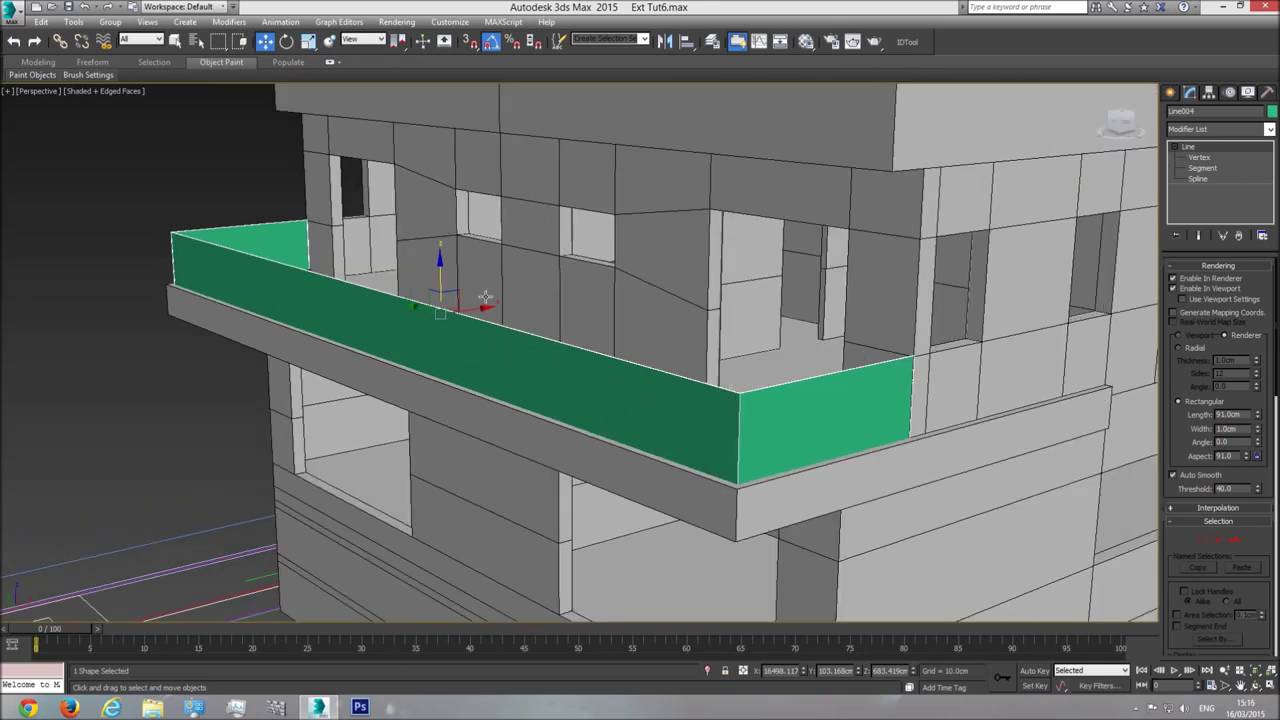
{"action": "left_click_drag", "start_coordinate": [439, 278], "coordinate": [439, 183], "text": "shift"}
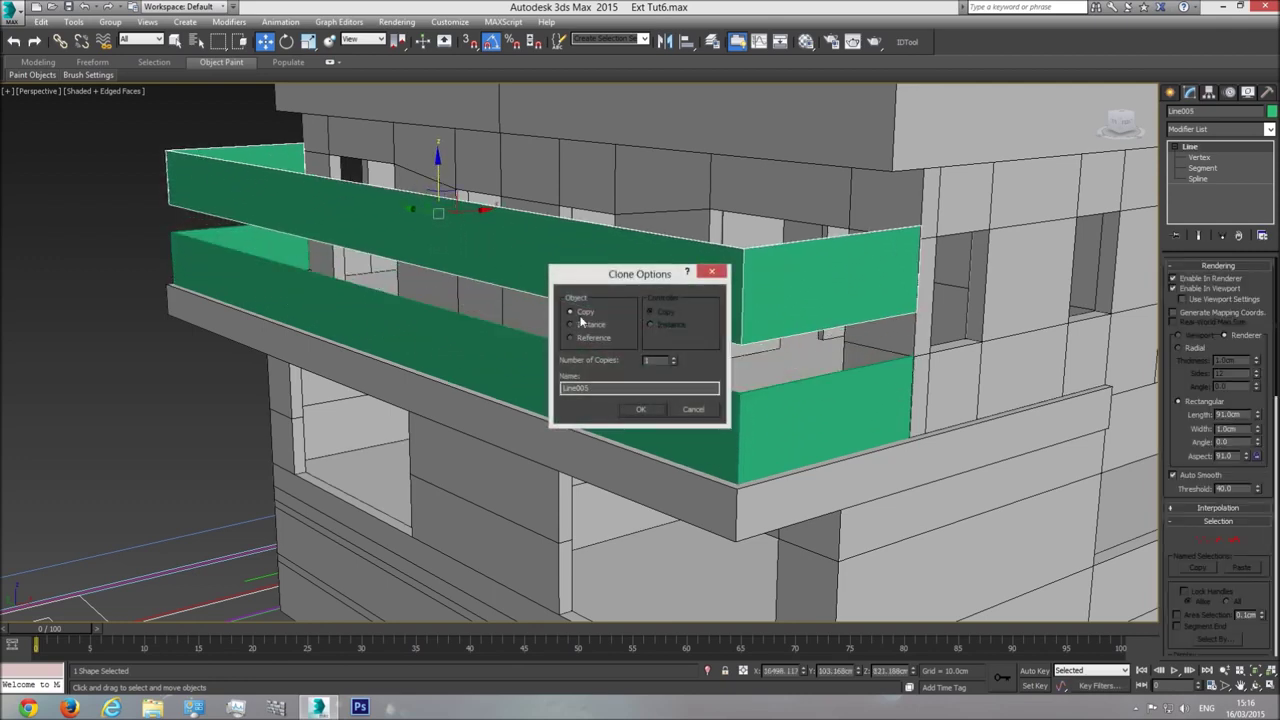
{"action": "left_click", "coordinate": [641, 410]}
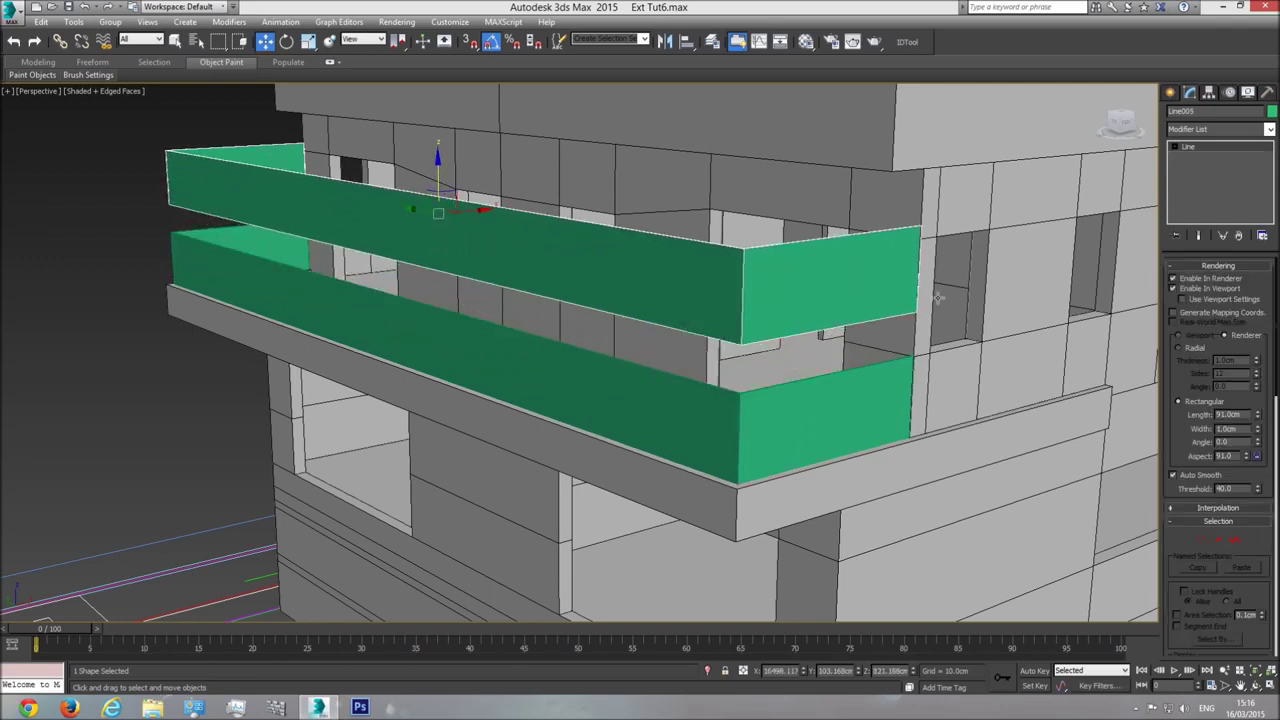
Change the copied railing to a radial section with a thickness of 5 cm
{"action": "left_click", "coordinate": [1192, 350]}
{"action": "scroll", "coordinate": [810, 289], "scroll_direction": "up", "scroll_amount": 5}
{"action": "scroll", "coordinate": [815, 305], "scroll_direction": "down", "scroll_amount": 6}
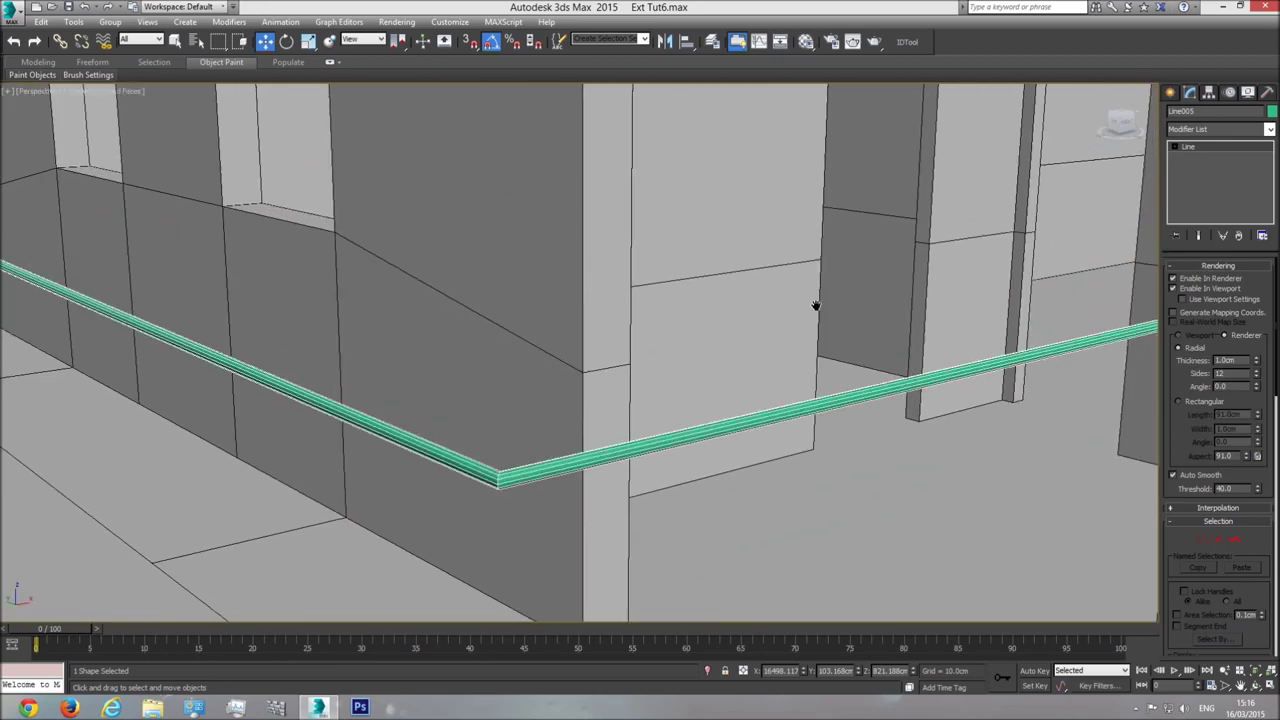
{"action": "scroll", "coordinate": [800, 320], "scroll_direction": "up", "scroll_amount": 2}
{"action": "scroll", "coordinate": [789, 315], "scroll_direction": "up", "scroll_amount": 2}
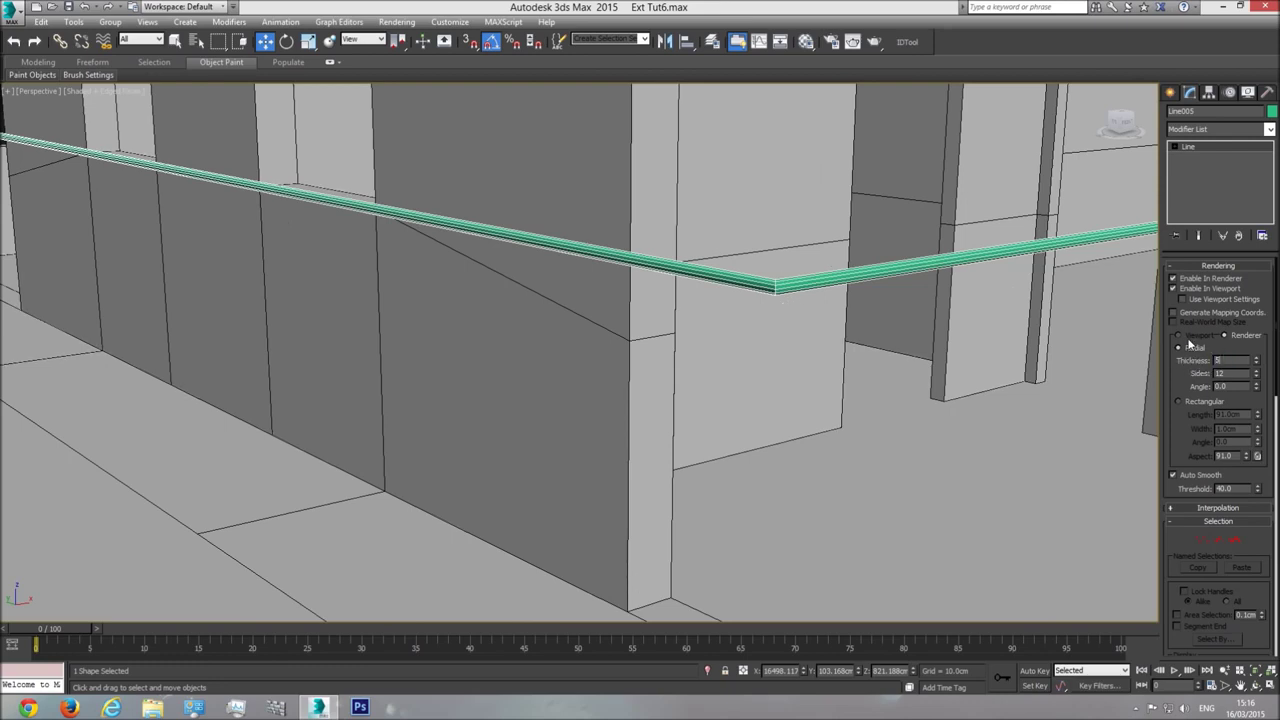
Lower the round handrail onto the upper edge of the railing panel, and fine-tune its height in the front wireframe view
{"action": "scroll", "coordinate": [456, 219], "scroll_direction": "down", "scroll_amount": 8}
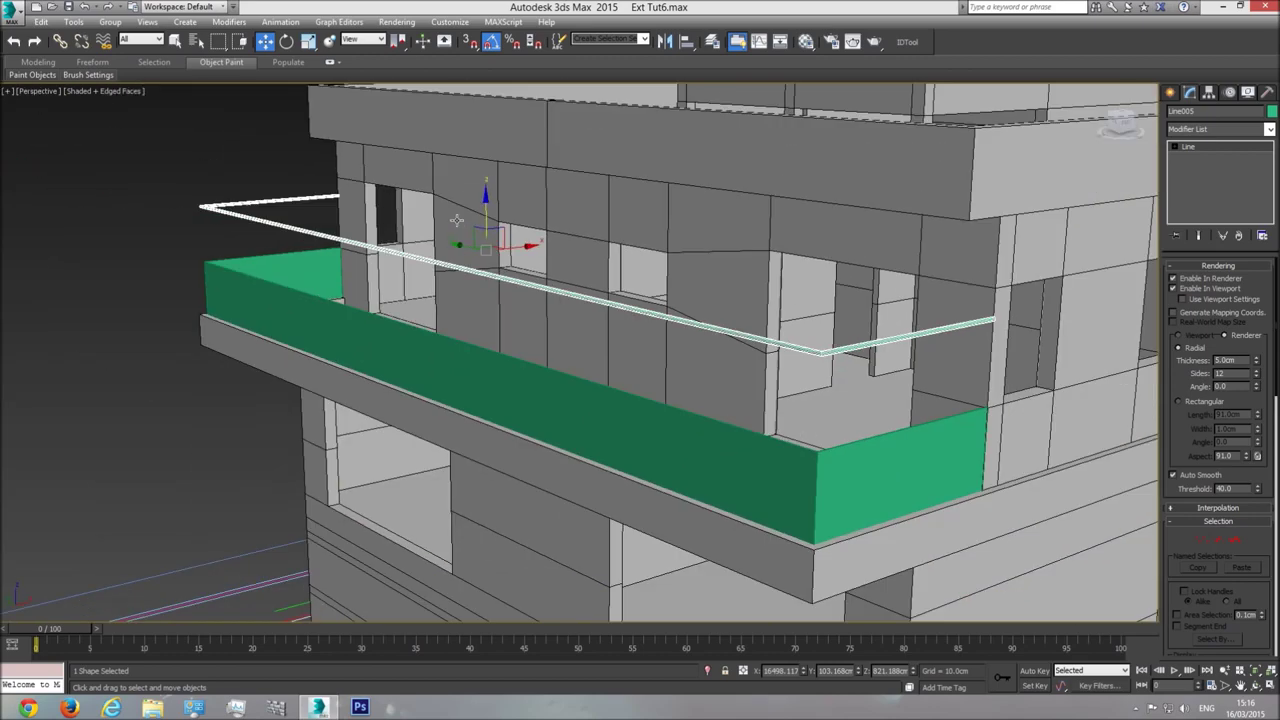
{"action": "left_click_drag", "start_coordinate": [484, 207], "coordinate": [491, 288]}
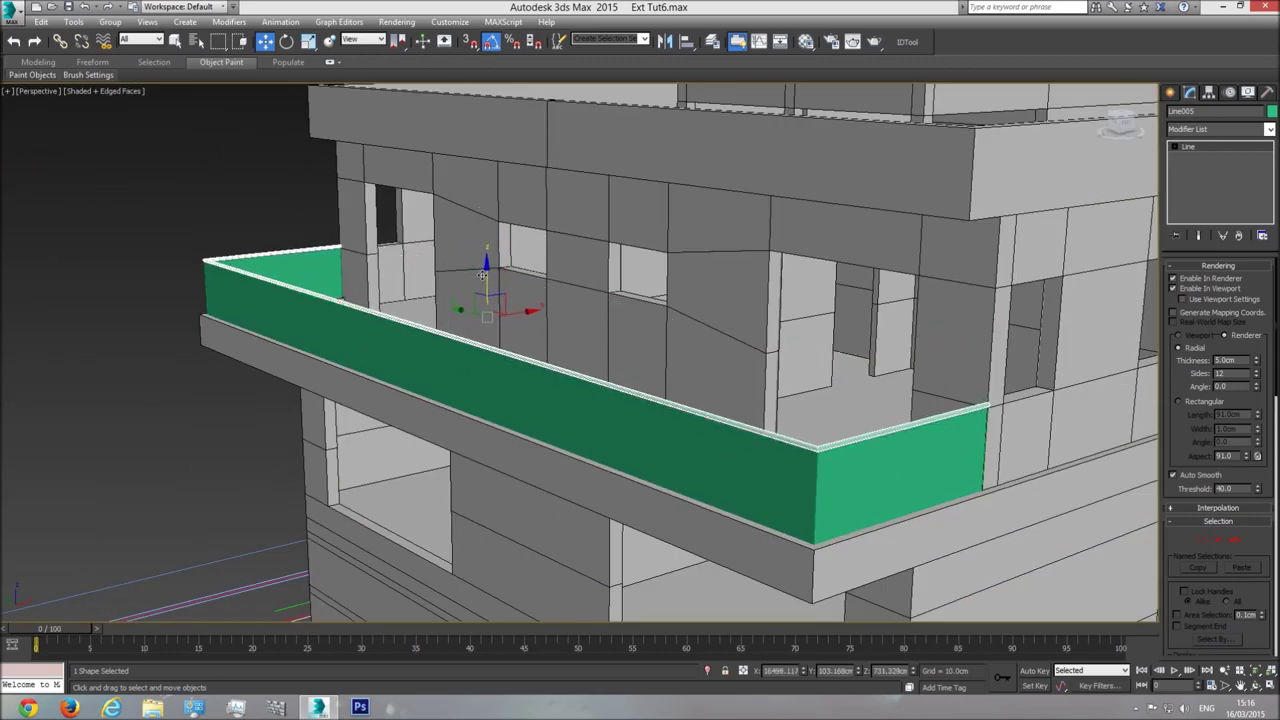
{"action": "key", "text": "f"}
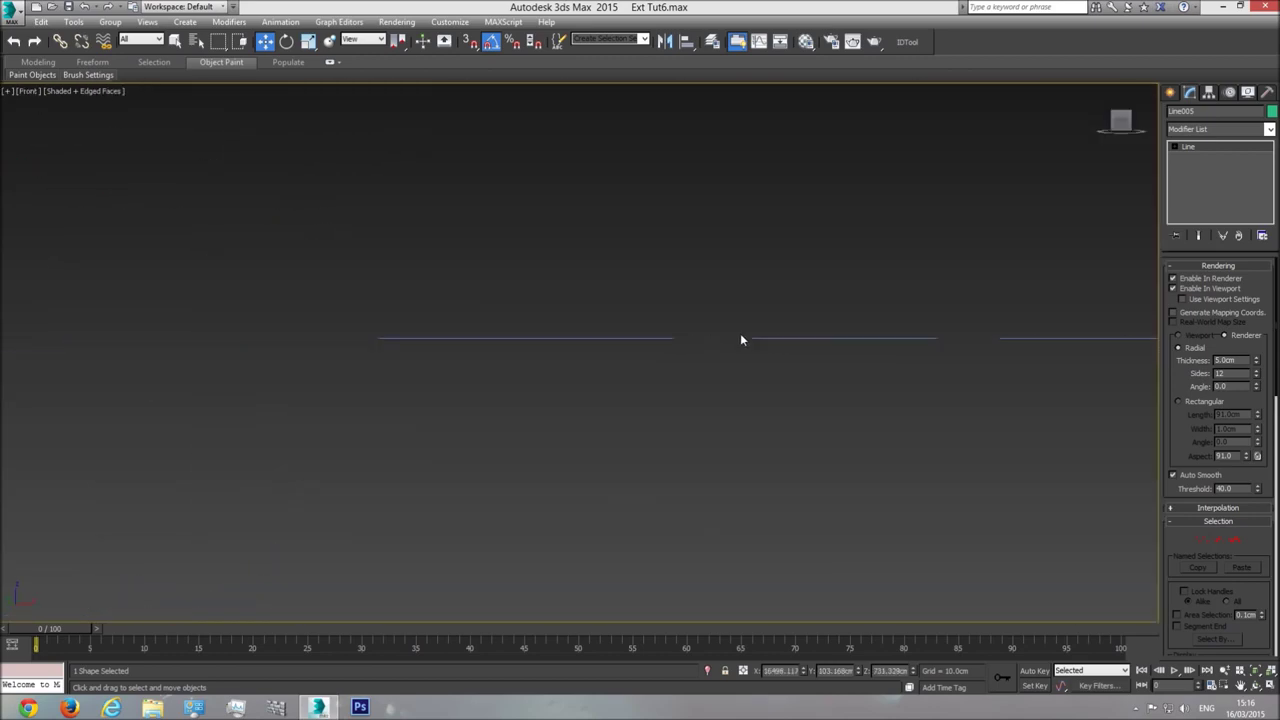
{"action": "middle_click_drag", "start_coordinate": [1129, 337], "coordinate": [549, 394]}
{"action": "scroll", "coordinate": [609, 369], "scroll_direction": "up", "scroll_amount": 3}
{"action": "middle_click_drag", "start_coordinate": [618, 368], "coordinate": [547, 405]}
{"action": "scroll", "coordinate": [547, 405], "scroll_direction": "up", "scroll_amount": 9}
{"action": "key", "text": "F3"}
{"action": "middle_click_drag", "start_coordinate": [492, 449], "coordinate": [574, 312]}
{"action": "scroll", "coordinate": [513, 354], "scroll_direction": "up", "scroll_amount": 5}
{"action": "mouse_move", "coordinate": [520, 352]}
{"action": "left_mouse_down"}
{"action": "mouse_move", "coordinate": [520, 335]}
{"action": "mouse_move", "coordinate": [516, 352]}
{"action": "left_mouse_up"}
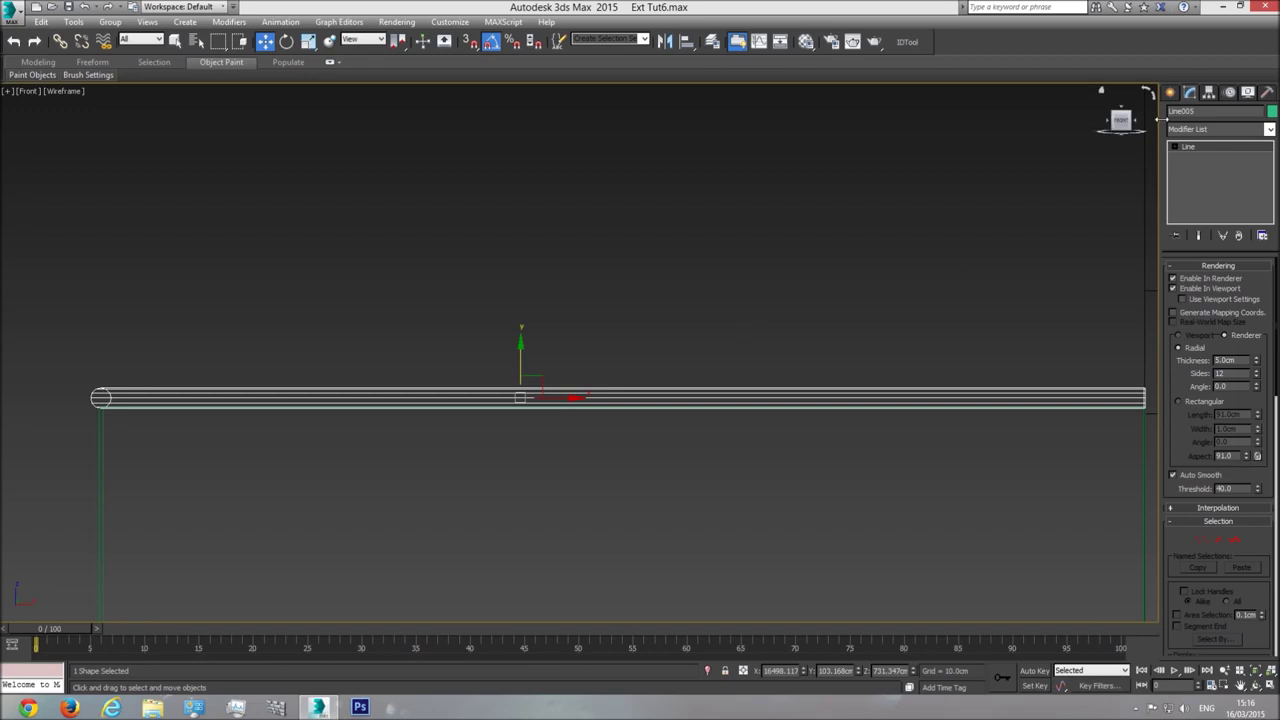
Measure the modelled handrail's thickness in the front view with a temporary box, and discard the box
{"action": "left_click", "coordinate": [1171, 91]}
{"action": "left_click", "coordinate": [1175, 114]}
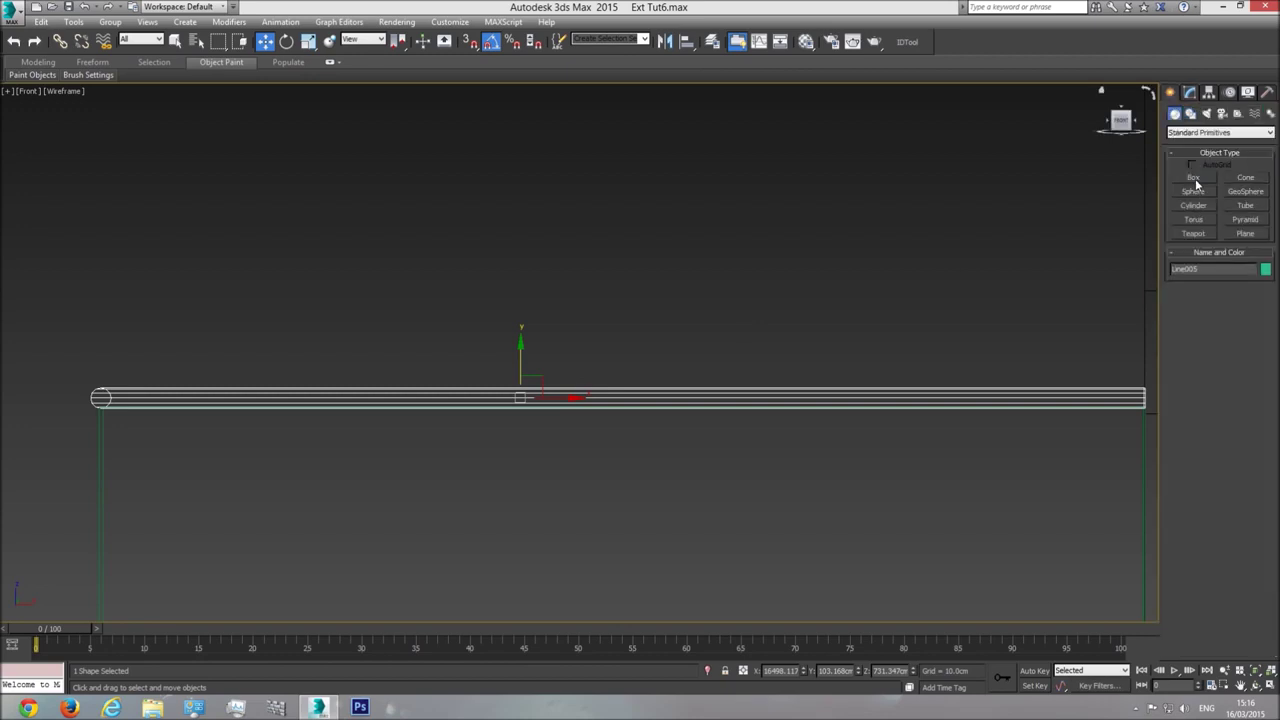
{"action": "left_click", "coordinate": [1194, 178]}
{"action": "middle_click_drag", "start_coordinate": [142, 404], "coordinate": [363, 400]}
{"action": "scroll", "coordinate": [363, 400], "scroll_direction": "up", "scroll_amount": 5}
{"action": "left_click_drag", "start_coordinate": [311, 414], "coordinate": [341, 355]}
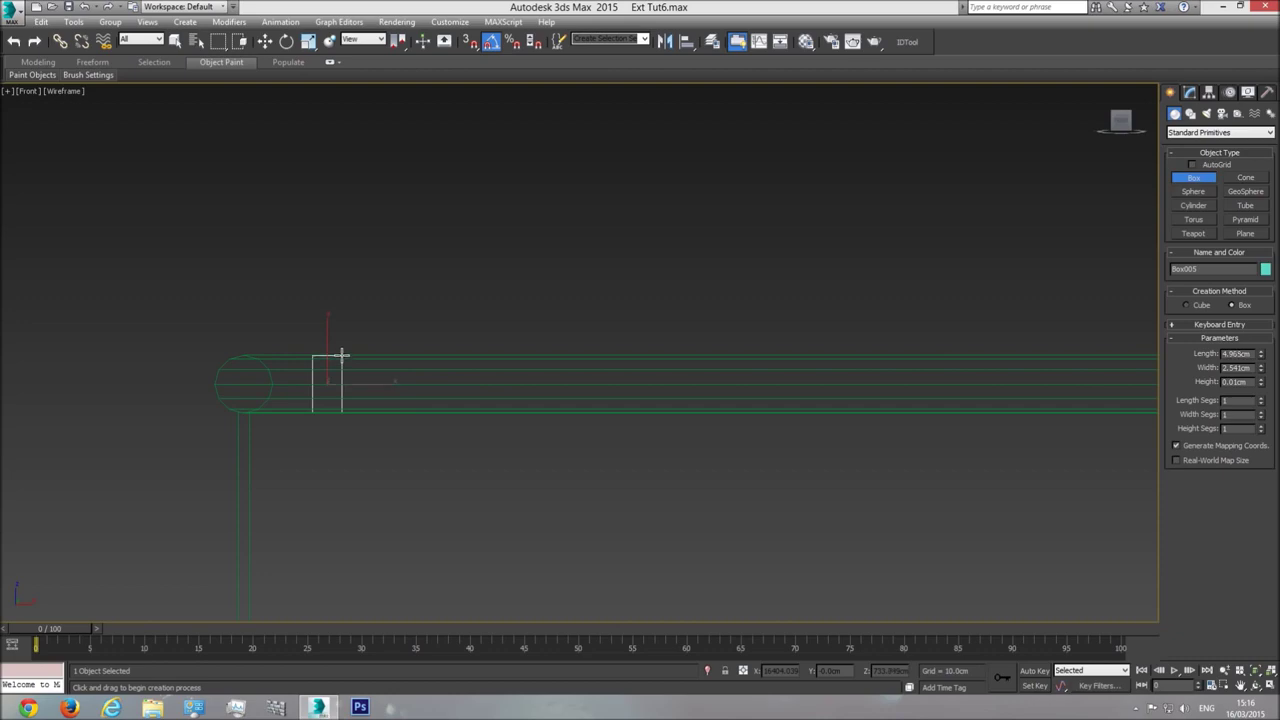
{"action": "right_click", "coordinate": [342, 354]}
{"action": "scroll", "coordinate": [520, 349], "scroll_direction": "down", "scroll_amount": 6}
Measure the balcony handrail's thickness on the elevation drawing in the top view with a temporary box, and discard the box
{"action": "key", "text": "t"}
{"action": "scroll", "coordinate": [553, 388], "scroll_direction": "down", "scroll_amount": 4}
{"action": "scroll", "coordinate": [529, 387], "scroll_direction": "down", "scroll_amount": 6}
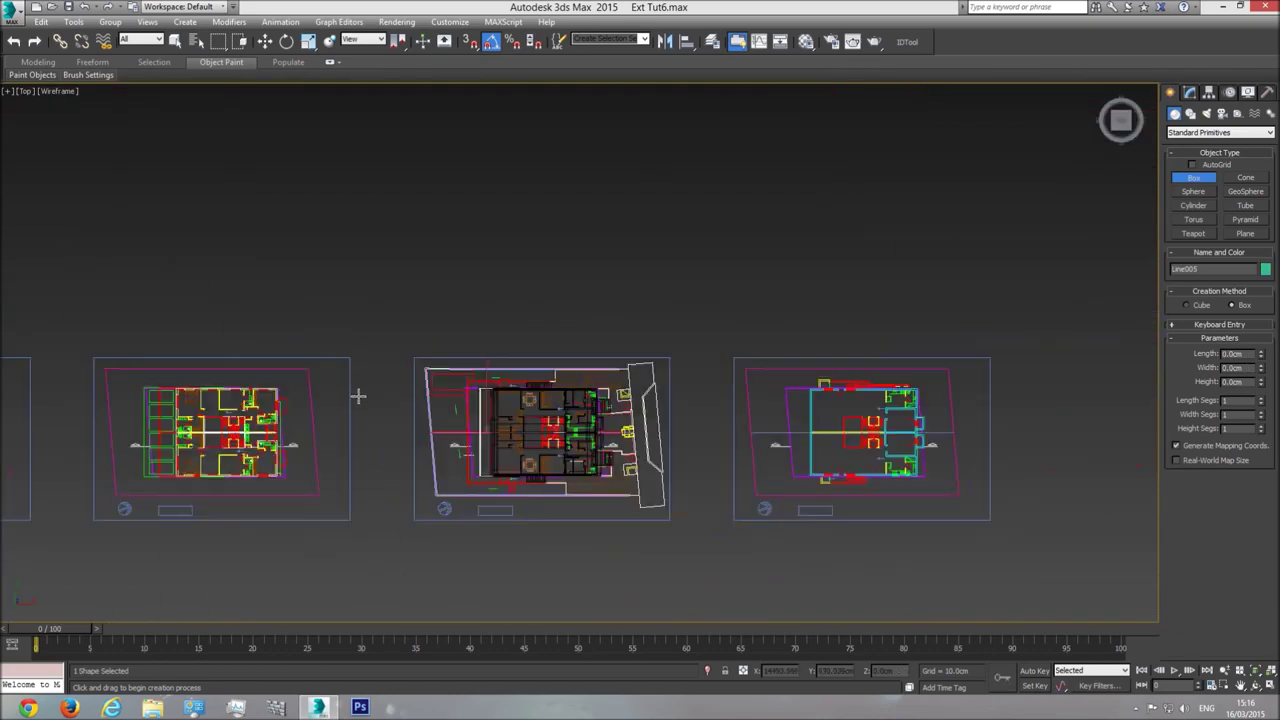
{"action": "scroll", "coordinate": [400, 391], "scroll_direction": "up", "scroll_amount": 6}
{"action": "scroll", "coordinate": [492, 342], "scroll_direction": "up", "scroll_amount": 8}
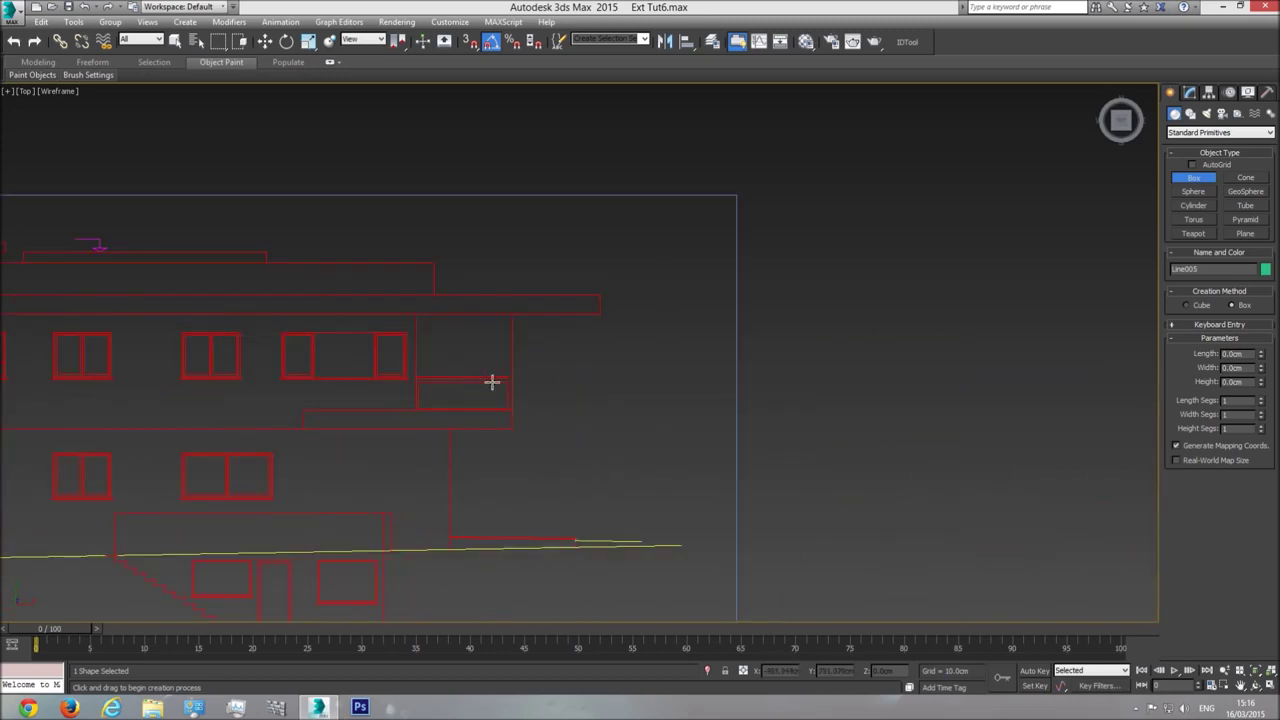
{"action": "left_click_drag", "start_coordinate": [476, 364], "coordinate": [483, 378]}
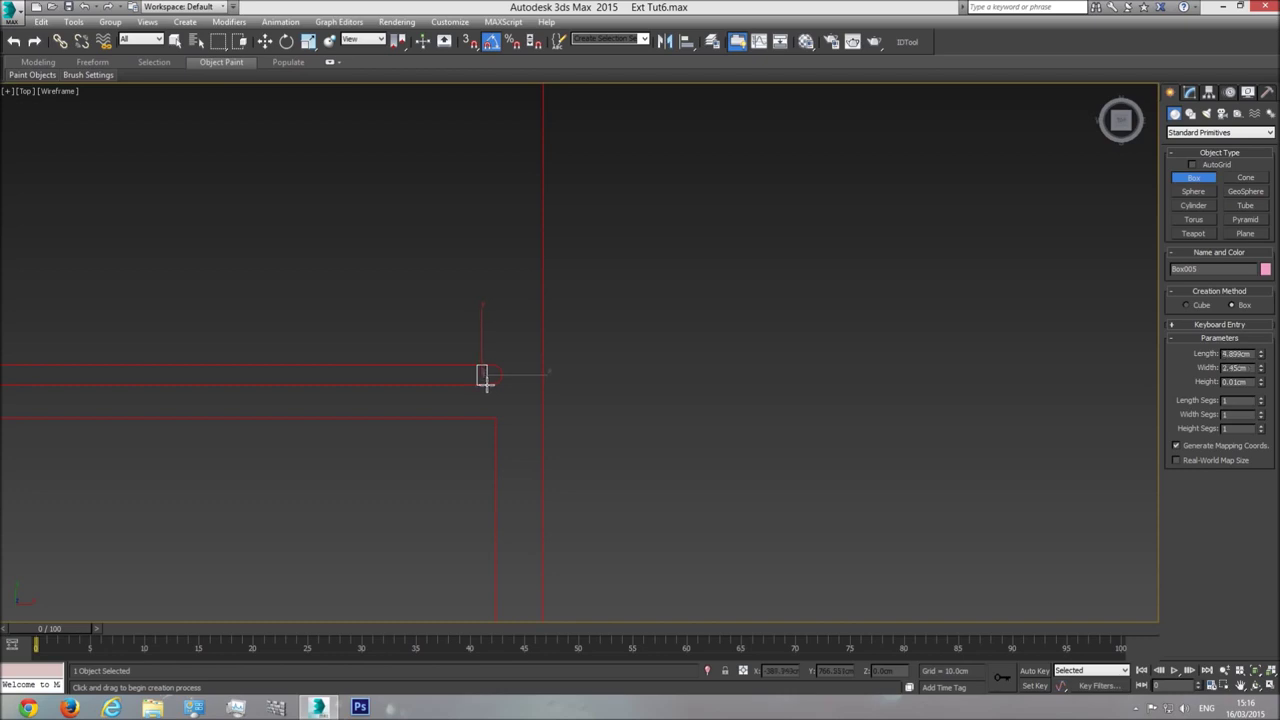
{"action": "right_click", "coordinate": [503, 368]}
{"action": "scroll", "coordinate": [485, 370], "scroll_direction": "down", "scroll_amount": 6}
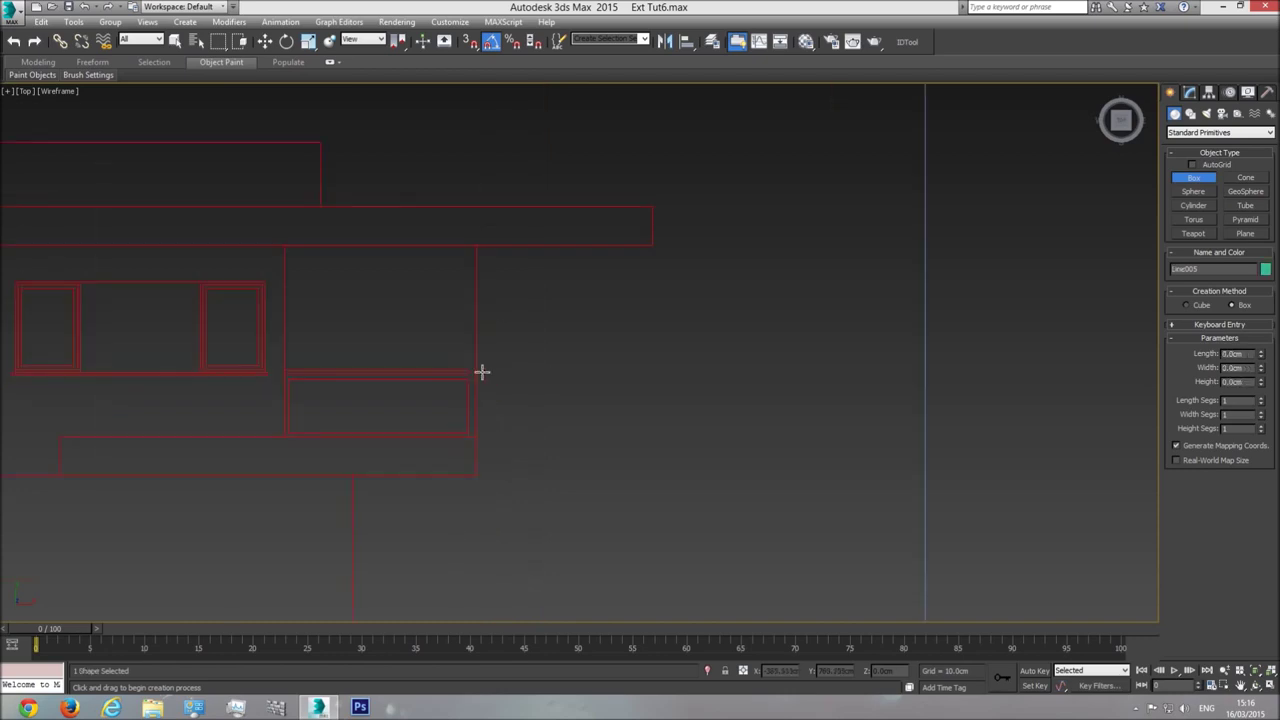
Rename the thin balcony railing panel as Glass rail, working in the shaded perspective view
{"action": "right_click", "coordinate": [711, 410]}
{"action": "key", "text": "p"}
{"action": "left_click", "coordinate": [1257, 672]}
{"action": "left_click", "coordinate": [1256, 686]}
{"action": "mouse_move", "coordinate": [734, 449]}
{"action": "left_mouse_down"}
{"action": "mouse_move", "coordinate": [730, 343]}
{"action": "mouse_move", "coordinate": [608, 352]}
{"action": "left_mouse_up"}
{"action": "key", "text": "F3"}
{"action": "scroll", "coordinate": [689, 371], "scroll_direction": "up", "scroll_amount": 5}
{"action": "right_click", "coordinate": [707, 435]}
{"action": "left_click", "coordinate": [175, 41]}
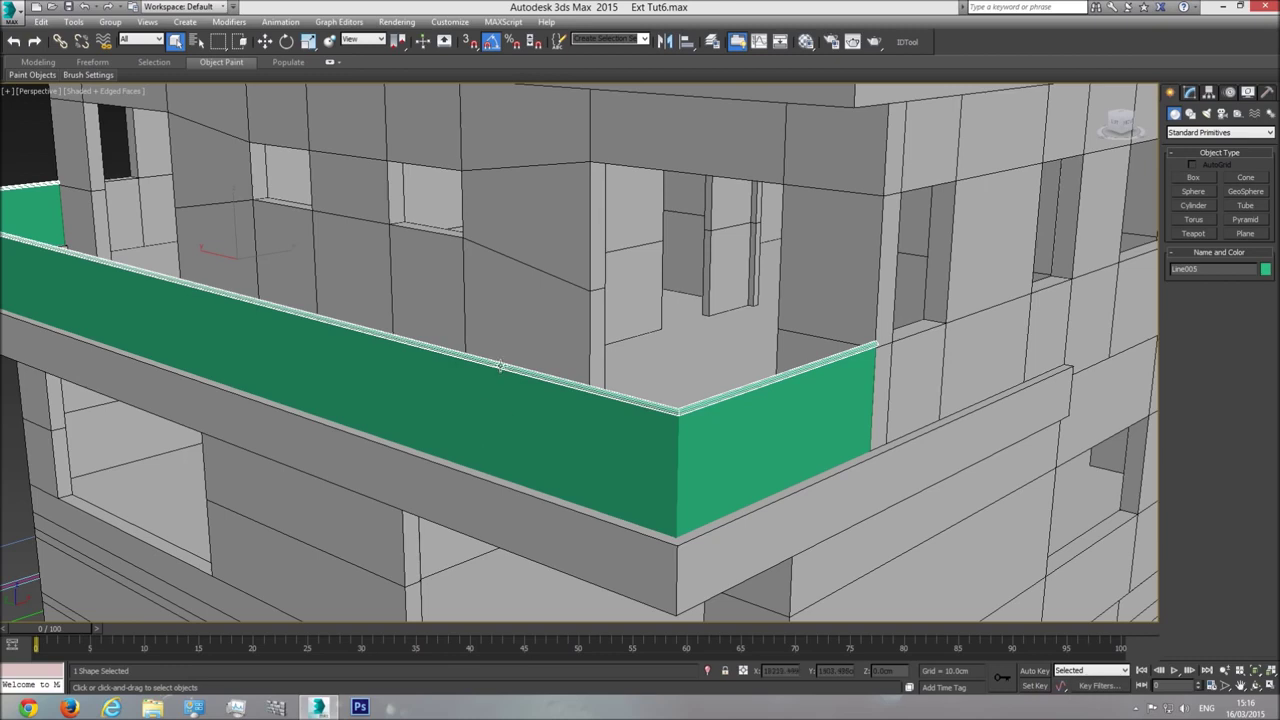
{"action": "left_click", "coordinate": [691, 441], "text": "ctrl"}
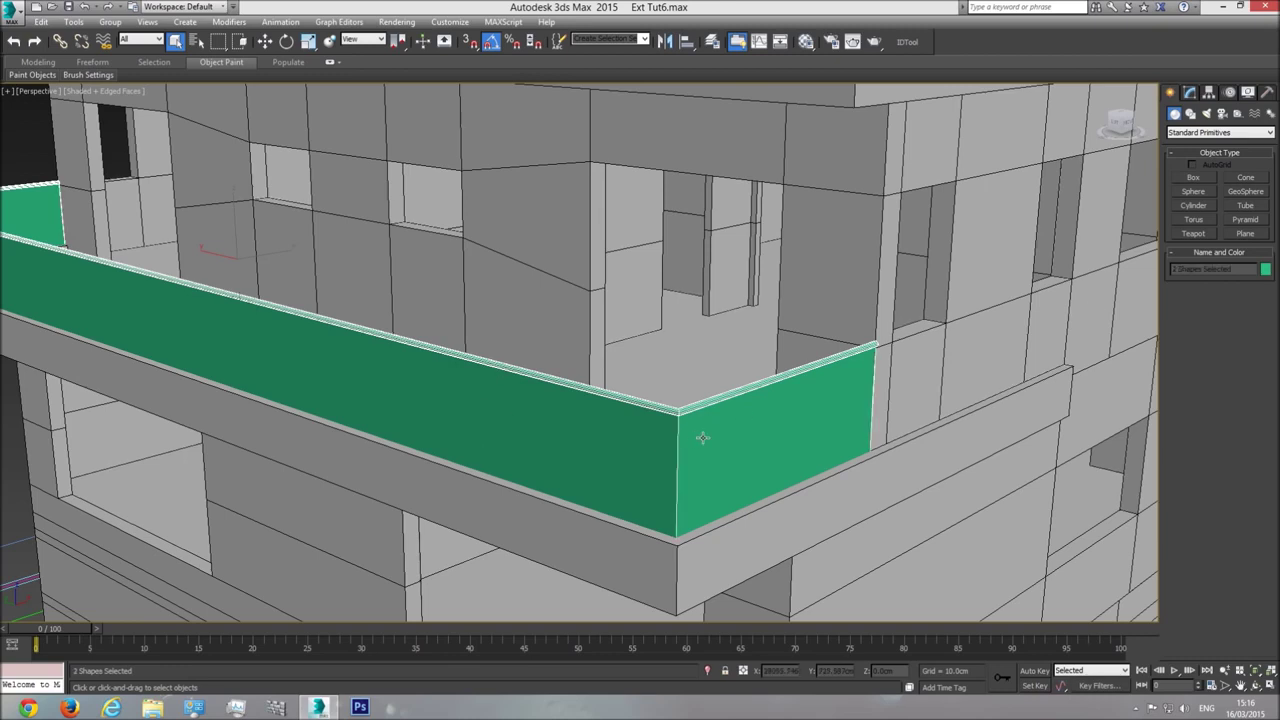
{"action": "left_click", "coordinate": [704, 446]}
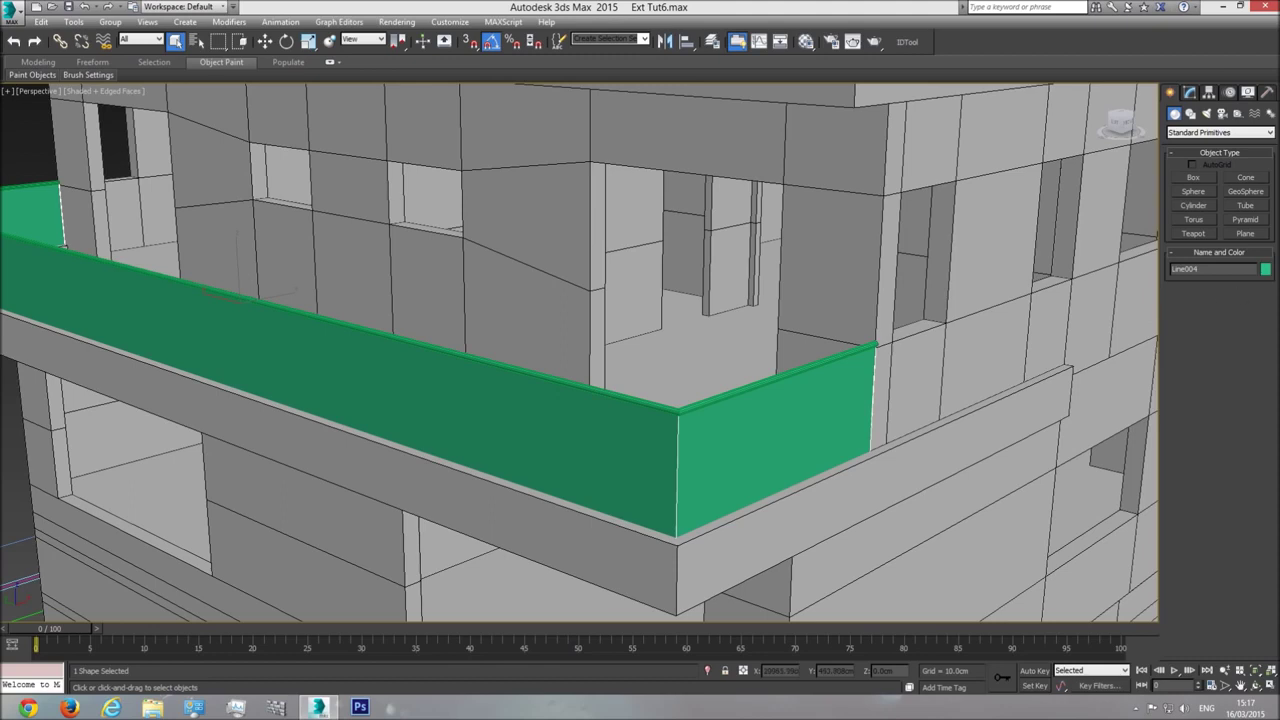
{"action": "left_click_drag", "start_coordinate": [1226, 270], "coordinate": [836, 290]}
{"action": "type", "text": "Glass rail"}
Rename the round handrail, and group it with the balcony railing panel under the name Rail
{"action": "left_click", "coordinate": [703, 403]}
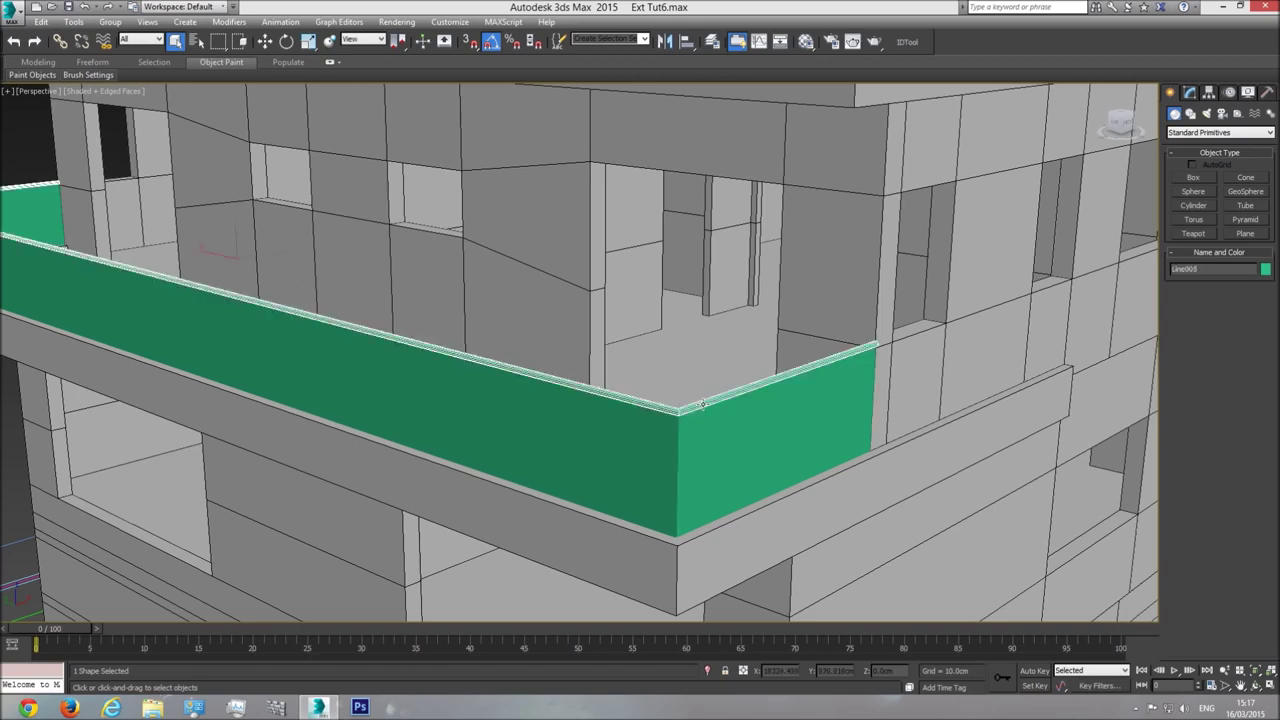
{"action": "type", "text": "Gl"}
{"action": "left_click", "coordinate": [636, 466], "text": "ctrl"}
{"action": "left_click", "coordinate": [110, 21]}
{"action": "left_click", "coordinate": [122, 35]}
{"action": "type", "text": "Bai"}
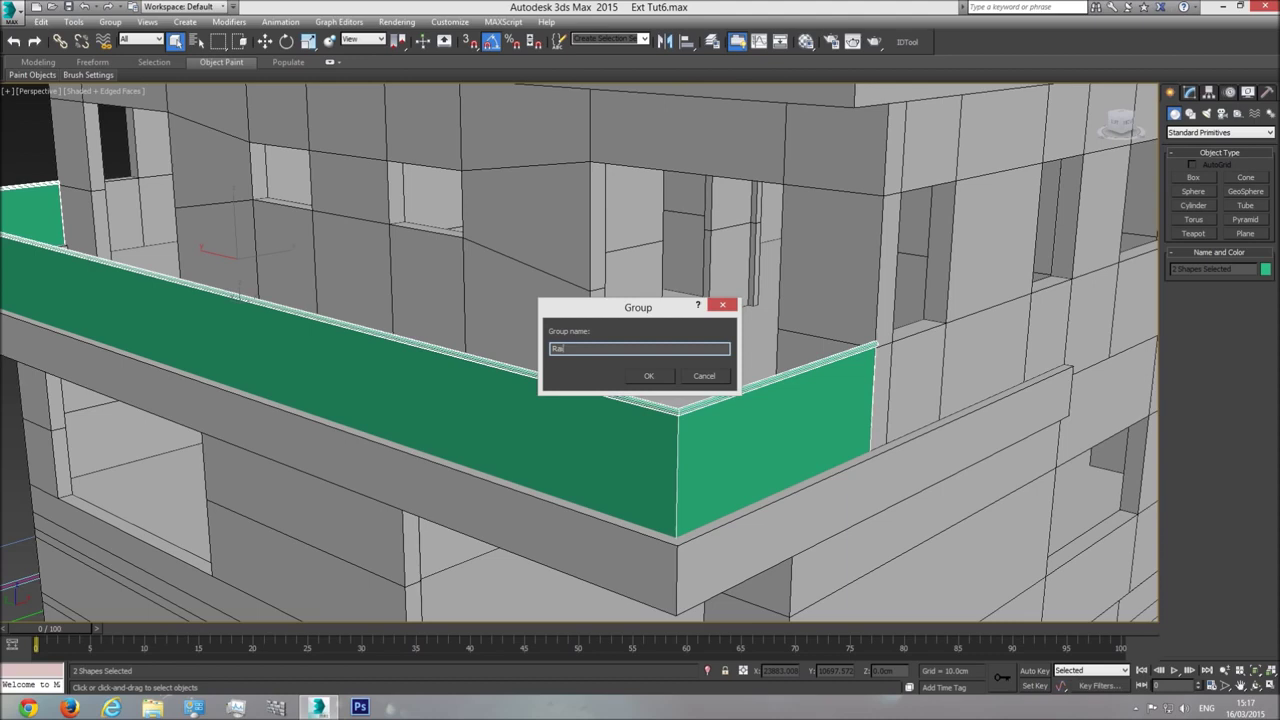
{"action": "type", "text": "l"}
{"action": "key", "text": "Return"}
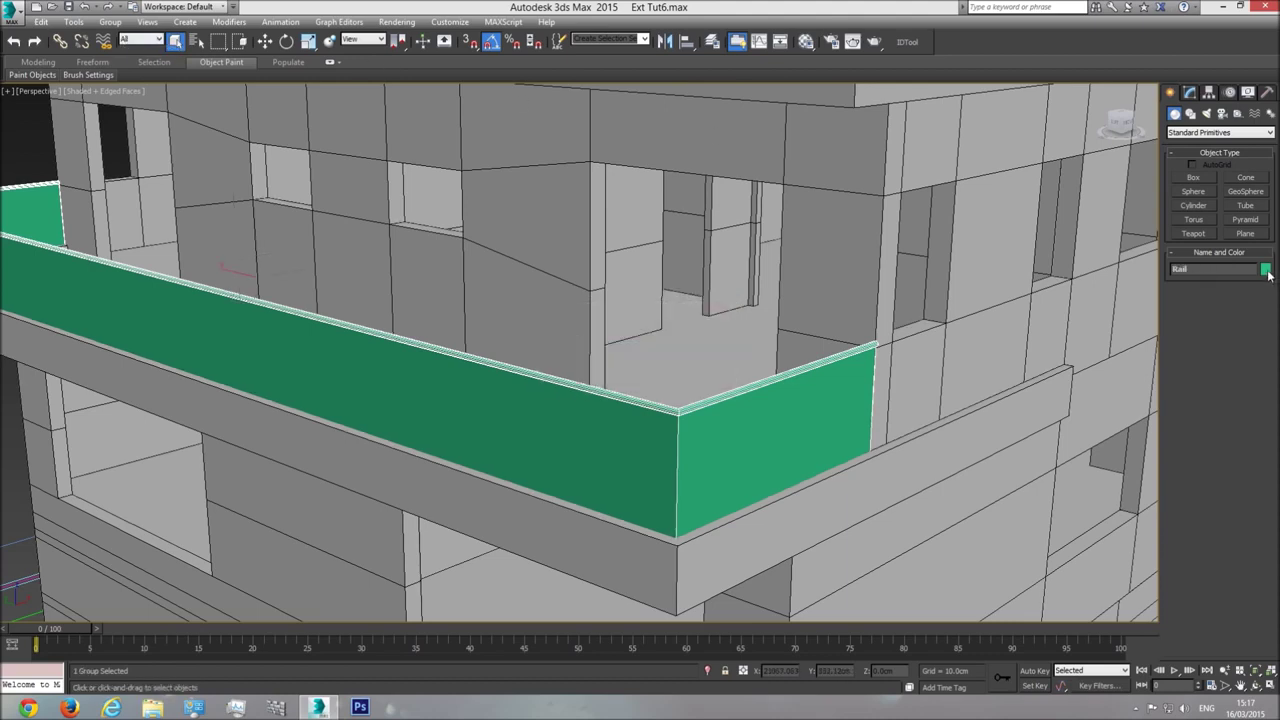
Set the object color of the Rail group to black
{"action": "left_click", "coordinate": [1266, 270]}
{"action": "left_click", "coordinate": [980, 371]}
{"action": "left_click", "coordinate": [945, 413]}
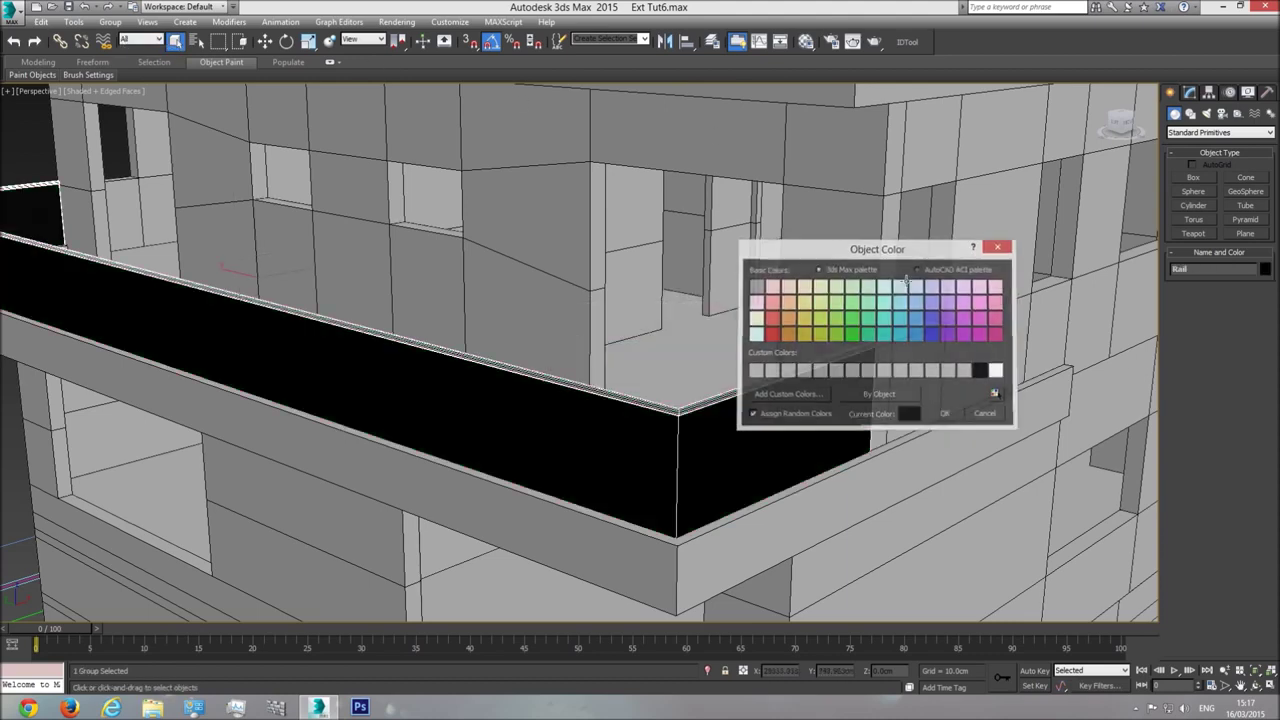
Assign the base material to the Rail group
{"action": "left_click", "coordinate": [806, 42]}
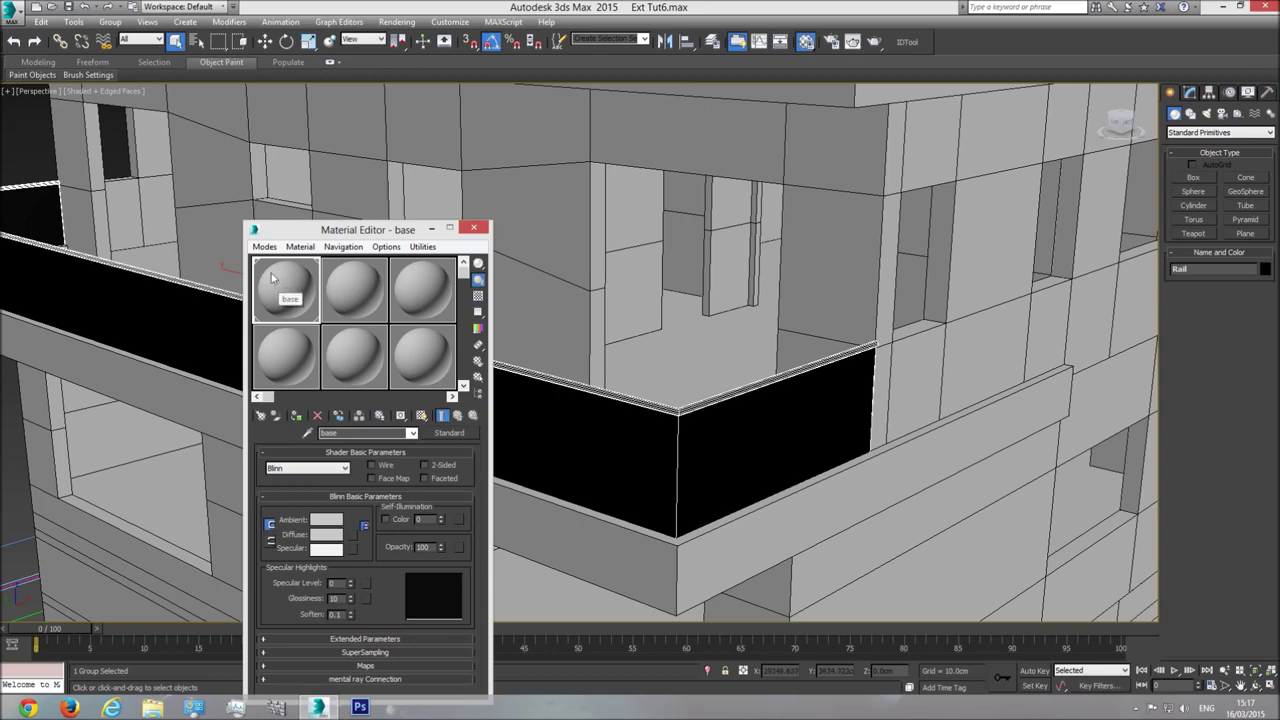
{"action": "left_click", "coordinate": [297, 416]}
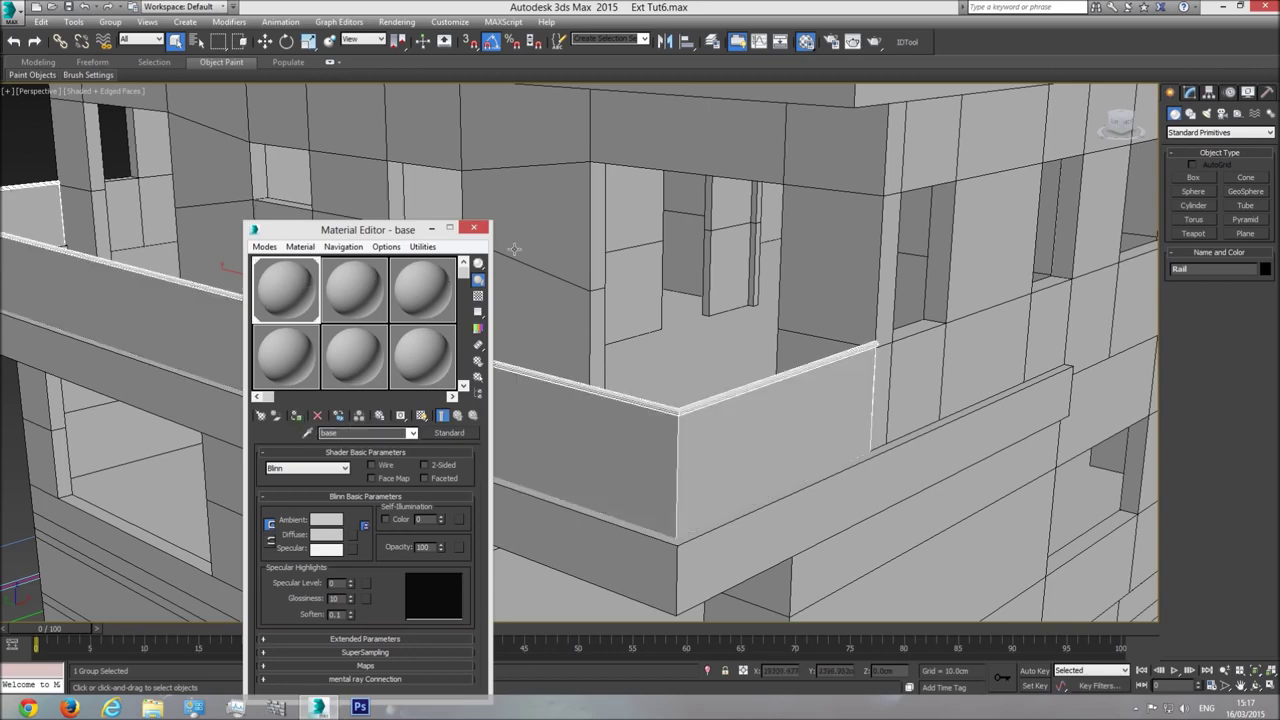
{"action": "left_click", "coordinate": [474, 229]}
Deselect the railing, and unhide the hidden pergola above the balcony
{"action": "scroll", "coordinate": [617, 341], "scroll_direction": "down", "scroll_amount": 4}
{"action": "left_click", "coordinate": [213, 229]}
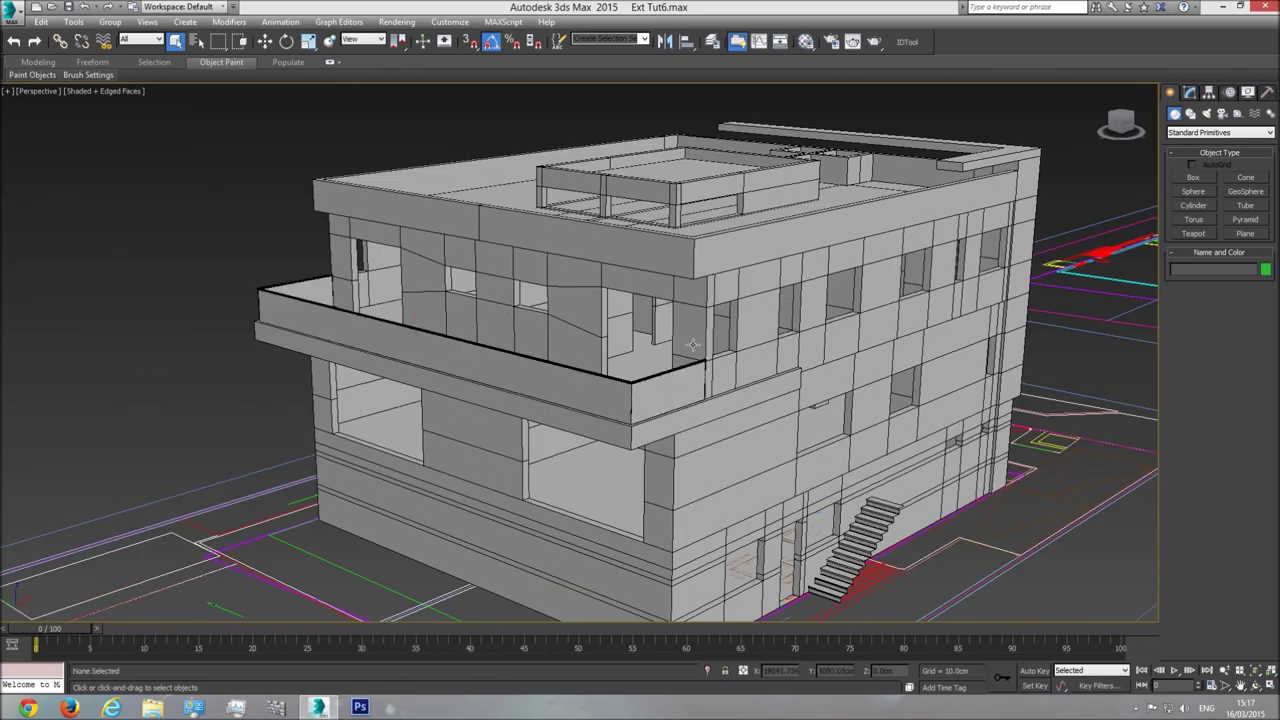
{"action": "right_click", "coordinate": [670, 300]}
{"action": "left_click", "coordinate": [703, 244]}
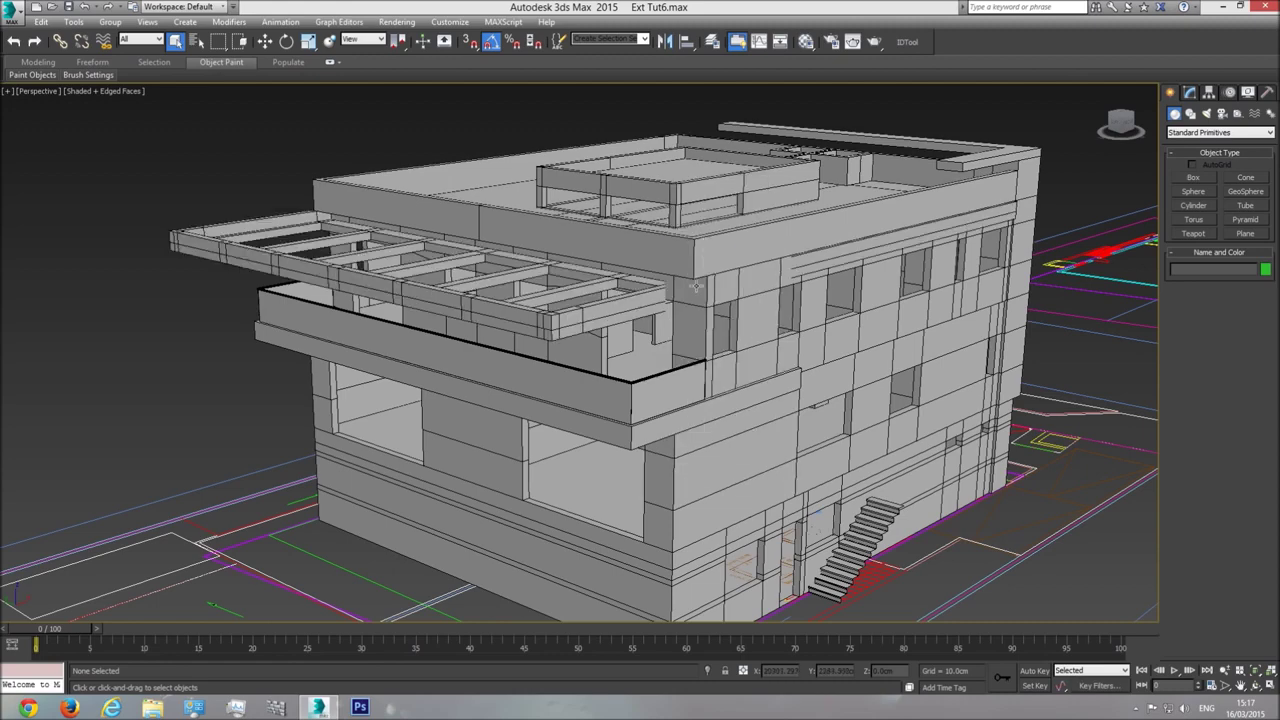
Examine the side of the house around the exterior stairs and the plan lines beneath them in perspective
{"action": "middle_click_drag", "start_coordinate": [395, 284], "coordinate": [622, 341], "text": "alt"}
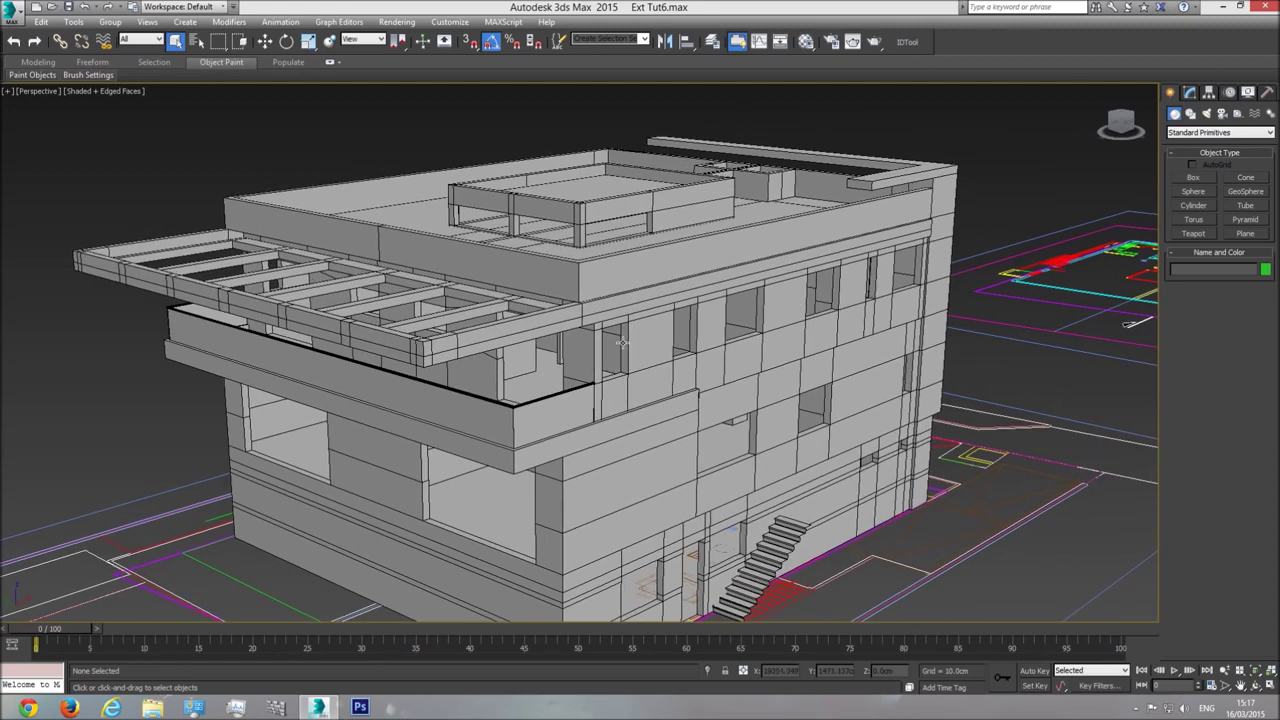
{"action": "left_click", "coordinate": [1257, 687]}
{"action": "left_click_drag", "start_coordinate": [616, 355], "coordinate": [523, 370]}
{"action": "middle_click_drag", "start_coordinate": [657, 391], "coordinate": [474, 322]}
{"action": "scroll", "coordinate": [474, 322], "scroll_direction": "down", "scroll_amount": 3}
{"action": "left_click_drag", "start_coordinate": [606, 357], "coordinate": [556, 432]}
{"action": "scroll", "coordinate": [545, 436], "scroll_direction": "up", "scroll_amount": 3}
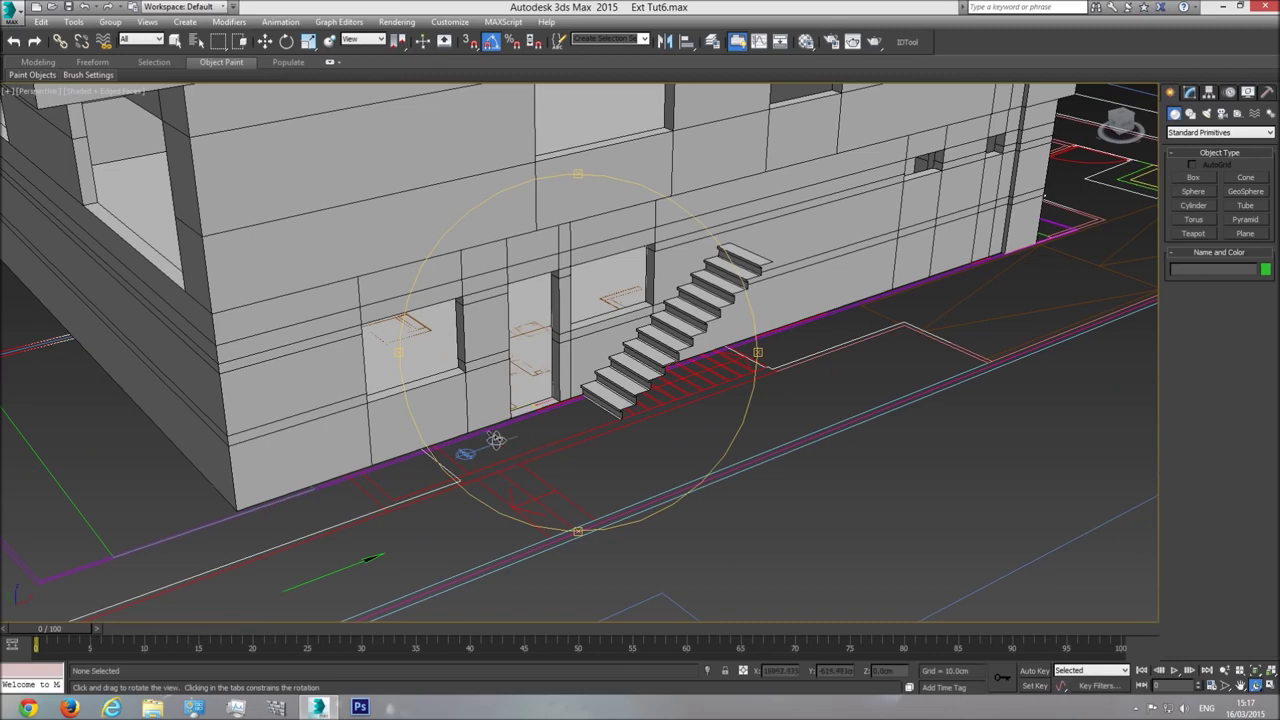
{"action": "scroll", "coordinate": [496, 470], "scroll_direction": "up", "scroll_amount": 2}
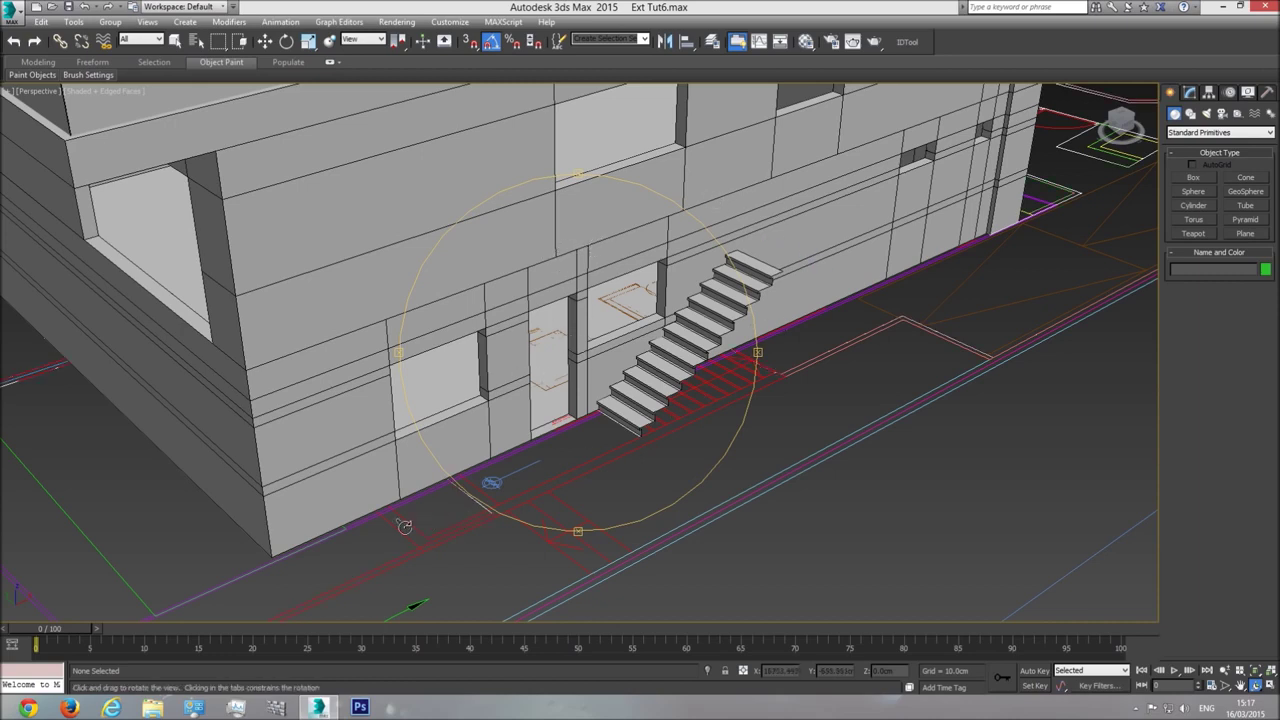
{"action": "right_click", "coordinate": [628, 421]}
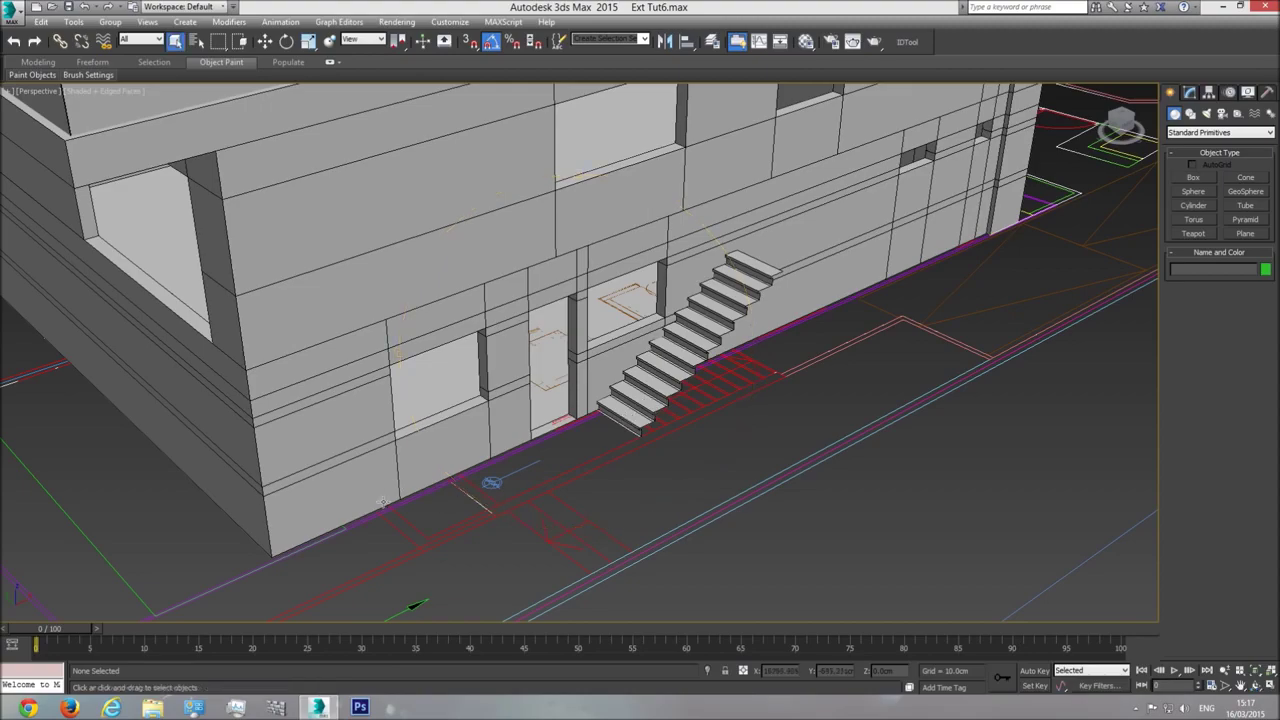
{"action": "scroll", "coordinate": [588, 457], "scroll_direction": "down", "scroll_amount": 5}
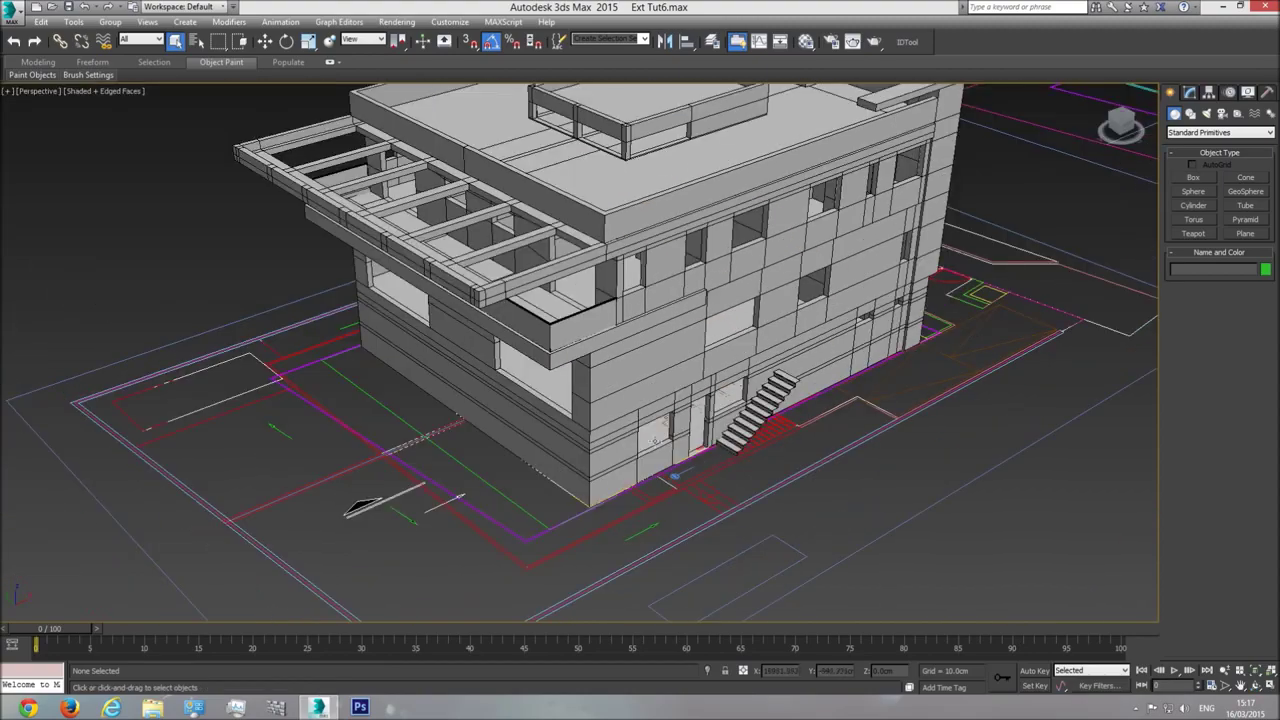
{"action": "left_click", "coordinate": [1257, 686]}
{"action": "left_click_drag", "start_coordinate": [589, 391], "coordinate": [562, 512]}
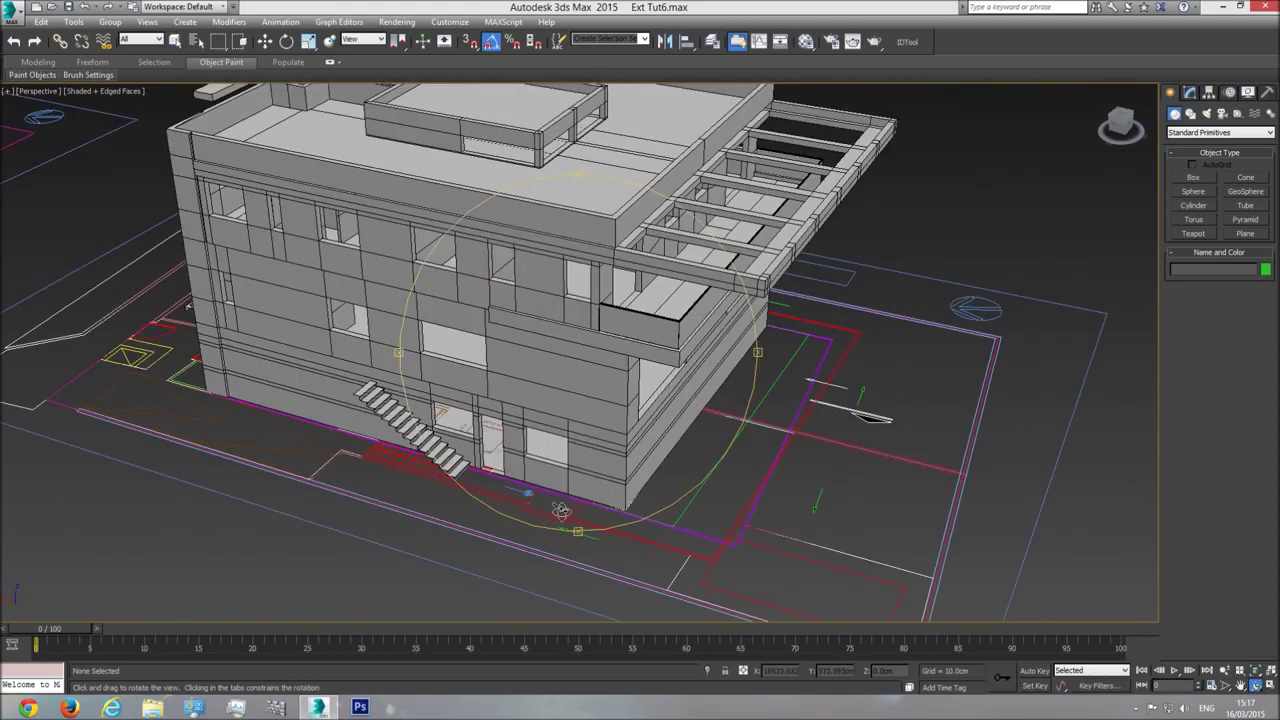
{"action": "left_click_drag", "start_coordinate": [624, 474], "coordinate": [655, 400]}
Isolate the Plan drawing group in the top wireframe view
{"action": "key", "text": "t"}
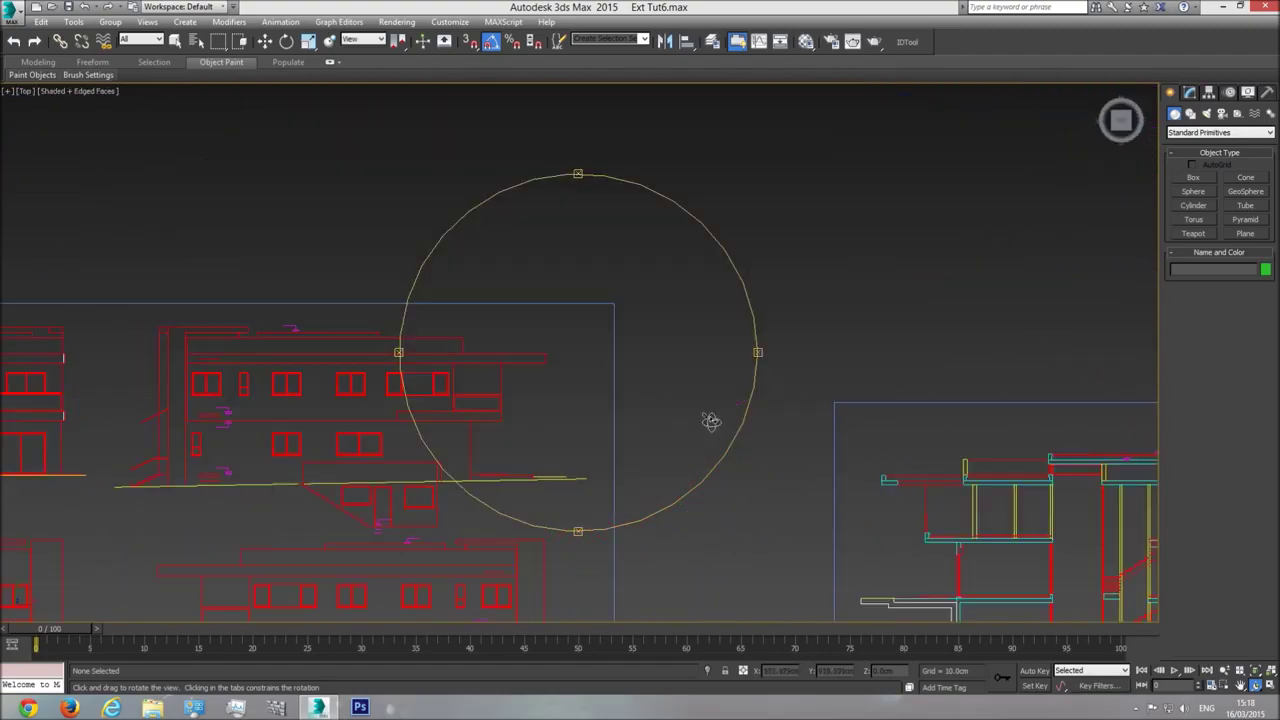
{"action": "scroll", "coordinate": [709, 420], "scroll_direction": "down", "scroll_amount": 8}
{"action": "scroll", "coordinate": [840, 405], "scroll_direction": "up", "scroll_amount": 6}
{"action": "scroll", "coordinate": [840, 405], "scroll_direction": "up", "scroll_amount": 10}
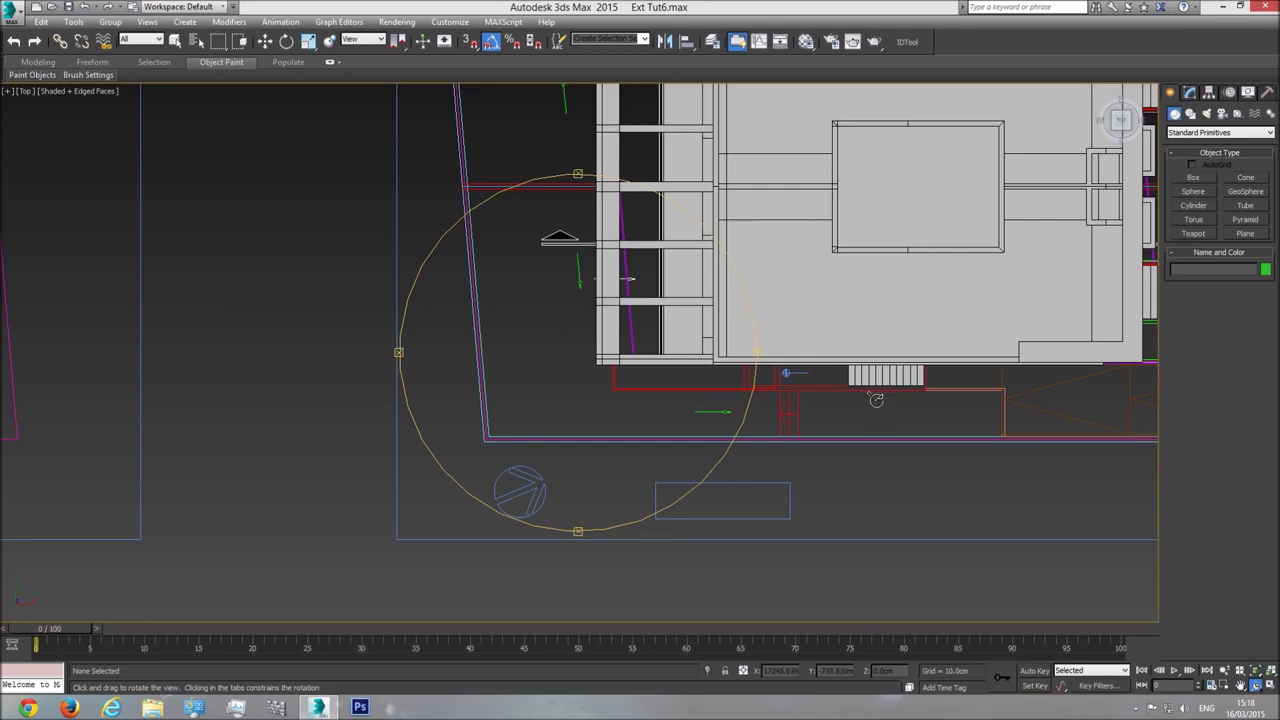
{"action": "right_click", "coordinate": [617, 385]}
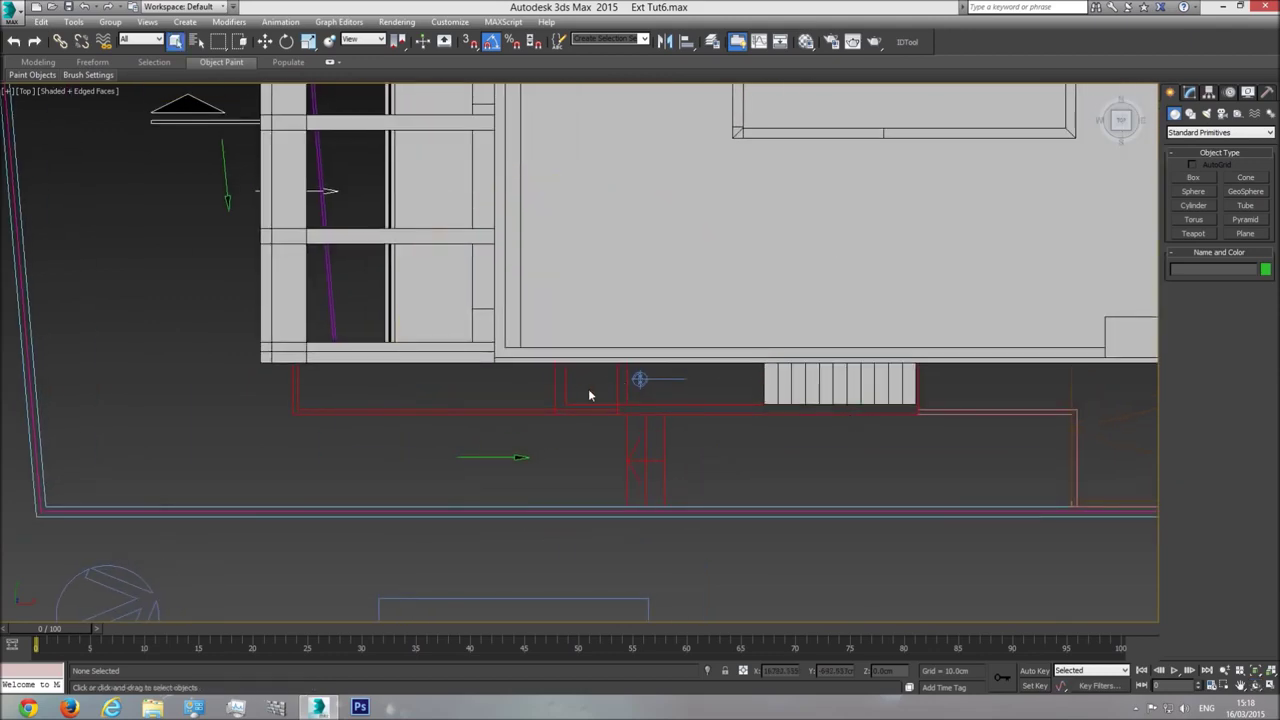
{"action": "key", "text": "F3"}
{"action": "left_click", "coordinate": [563, 378]}
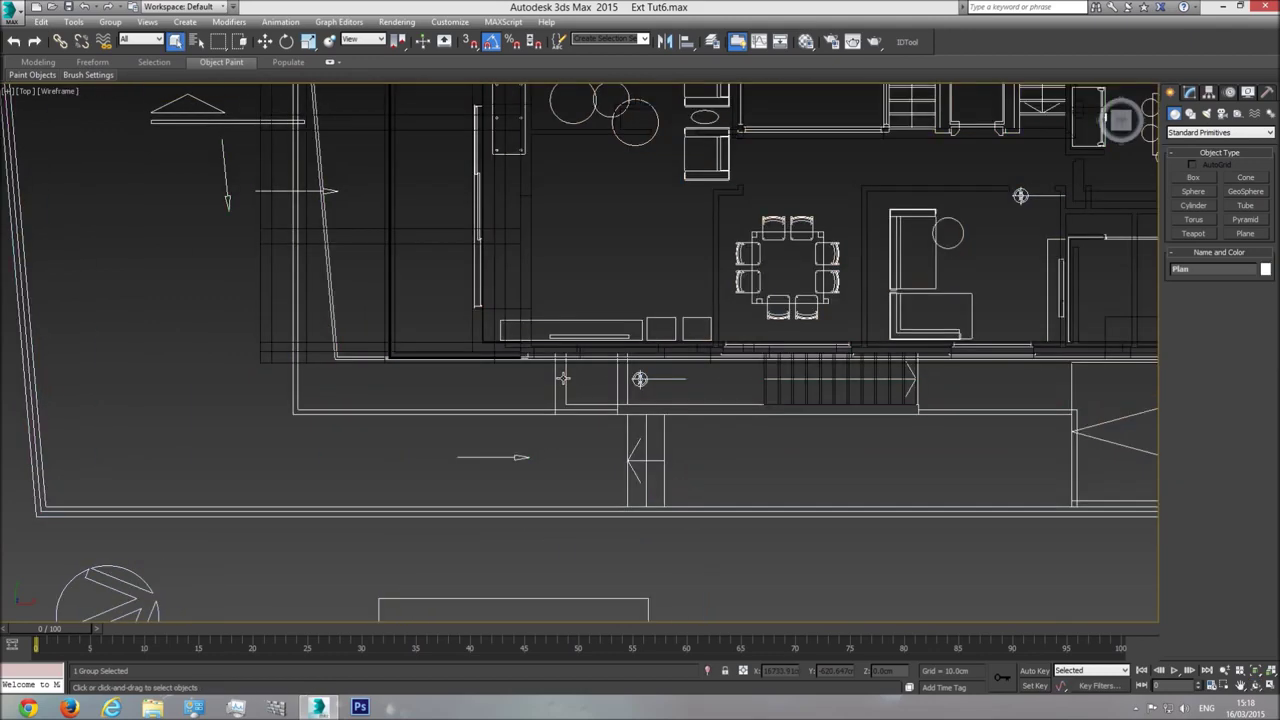
{"action": "right_click", "coordinate": [565, 376]}
{"action": "left_click", "coordinate": [599, 262]}
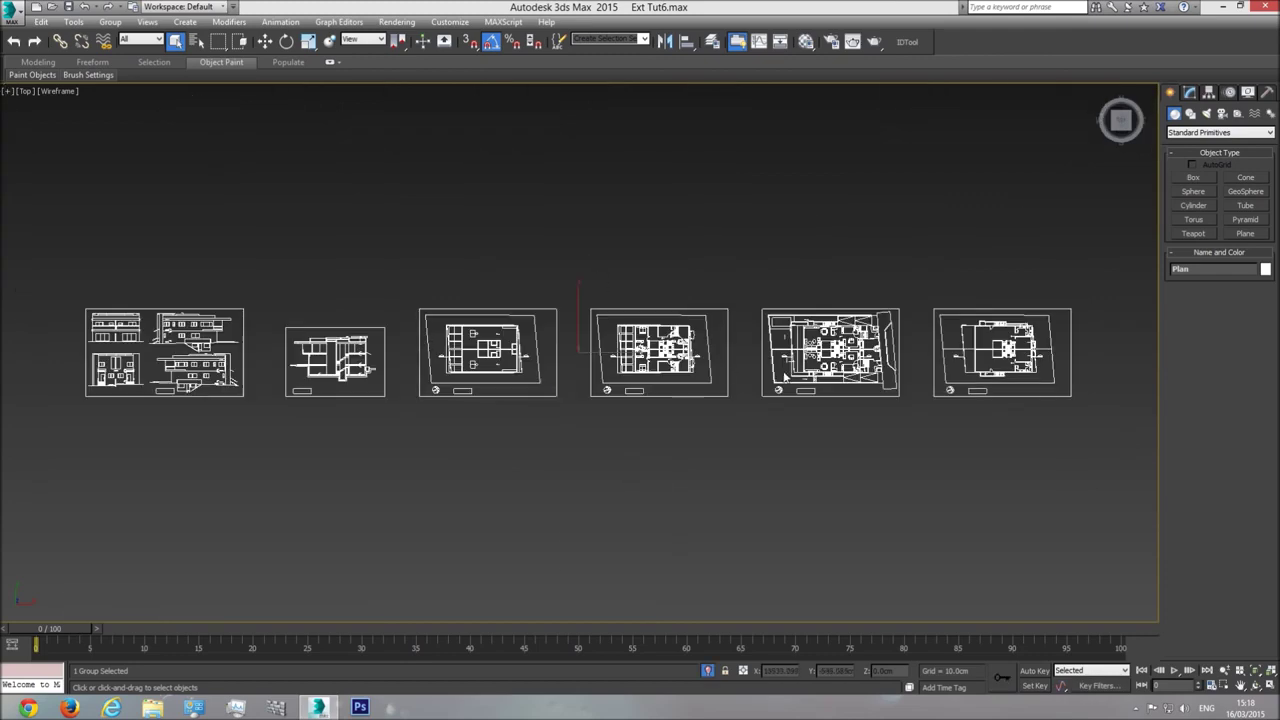
Trace the outer edge of the side-stair wall on the ground-floor plan with a vertex-snapped line, from the stair end to the far corner
{"action": "middle_click_drag", "start_coordinate": [784, 373], "coordinate": [585, 403]}
{"action": "scroll", "coordinate": [630, 392], "scroll_direction": "up", "scroll_amount": 5}
{"action": "key", "text": "F3"}
{"action": "scroll", "coordinate": [546, 410], "scroll_direction": "up", "scroll_amount": 5}
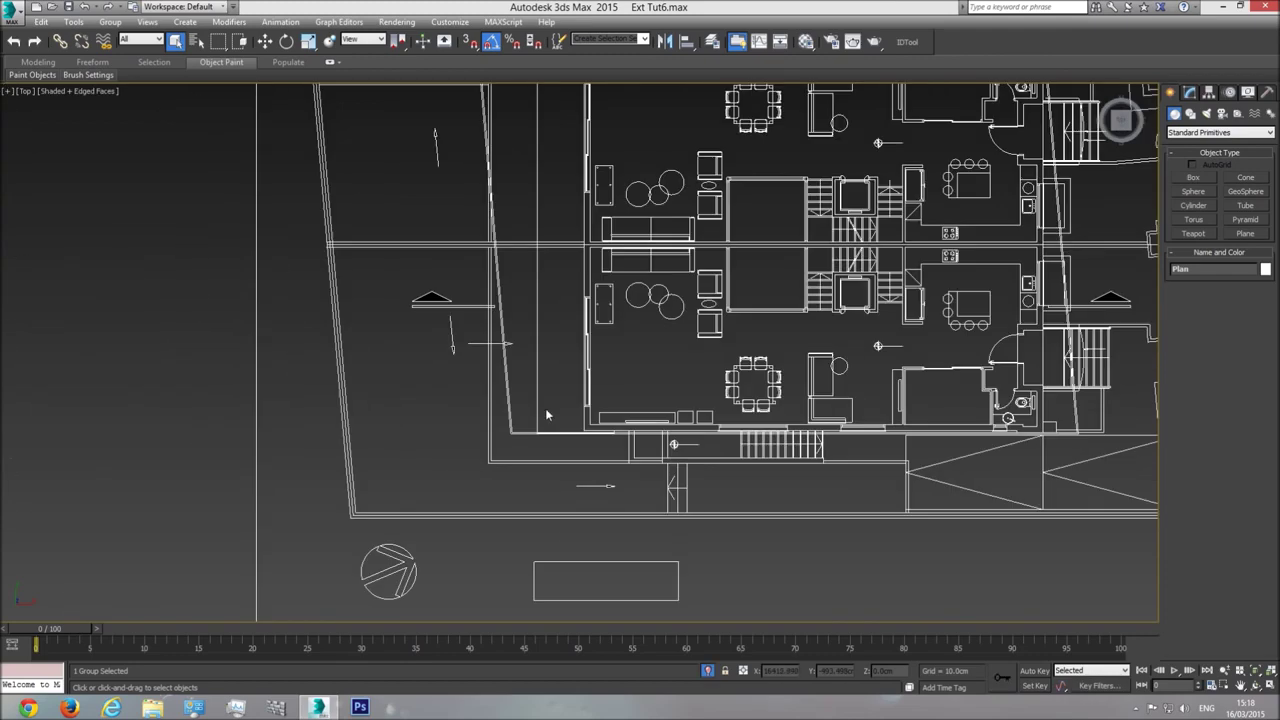
{"action": "left_click", "coordinate": [737, 482]}
{"action": "scroll", "coordinate": [640, 449], "scroll_direction": "up", "scroll_amount": 5}
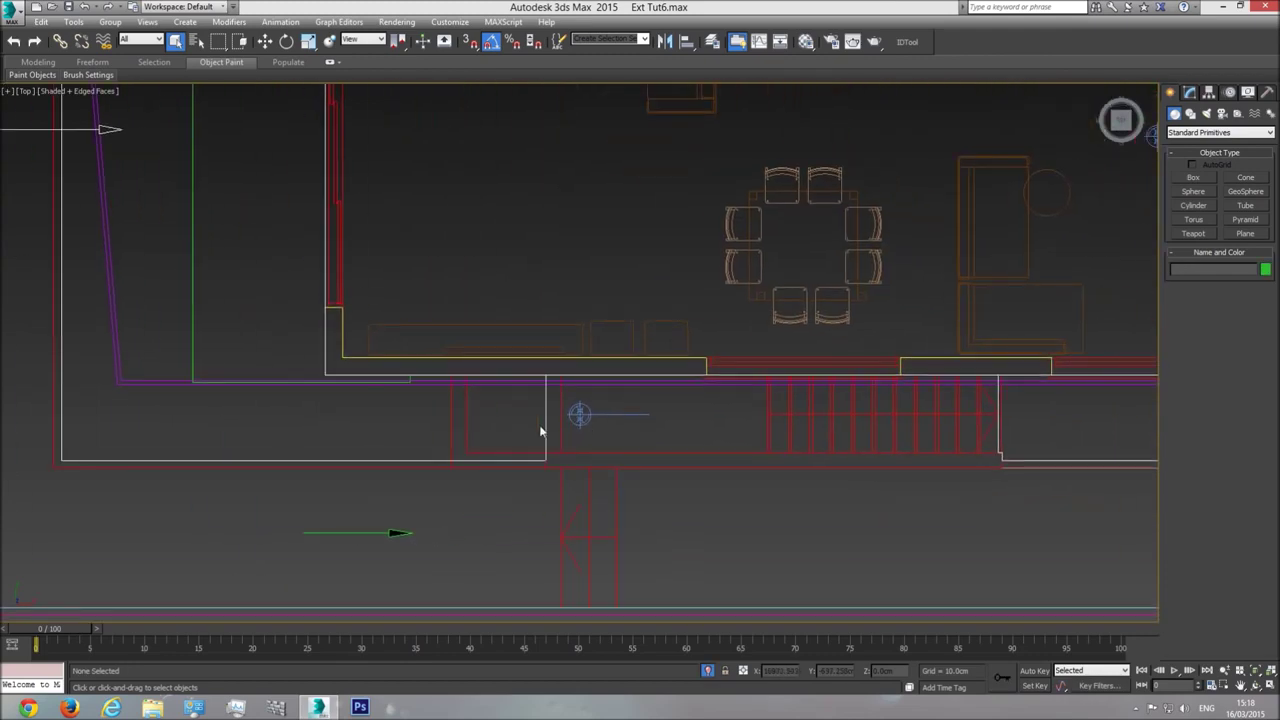
{"action": "scroll", "coordinate": [800, 391], "scroll_direction": "down", "scroll_amount": 3}
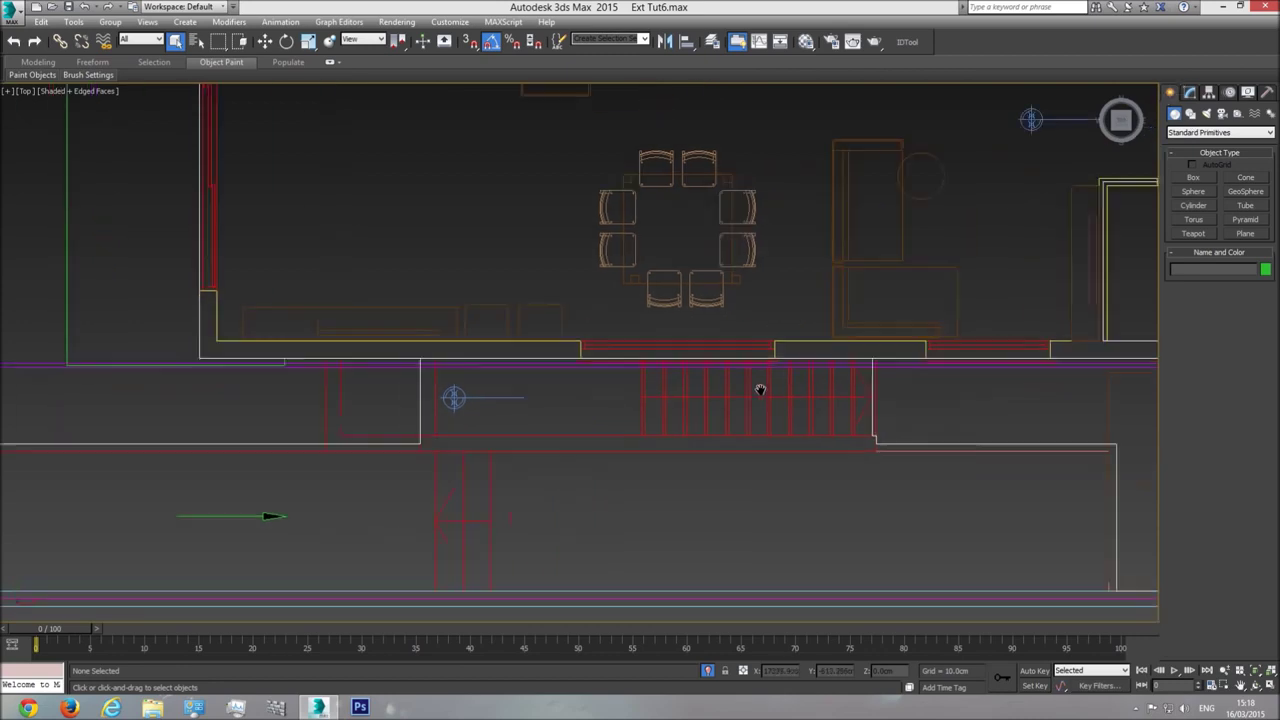
{"action": "left_click", "coordinate": [1189, 115]}
{"action": "left_click", "coordinate": [1196, 187]}
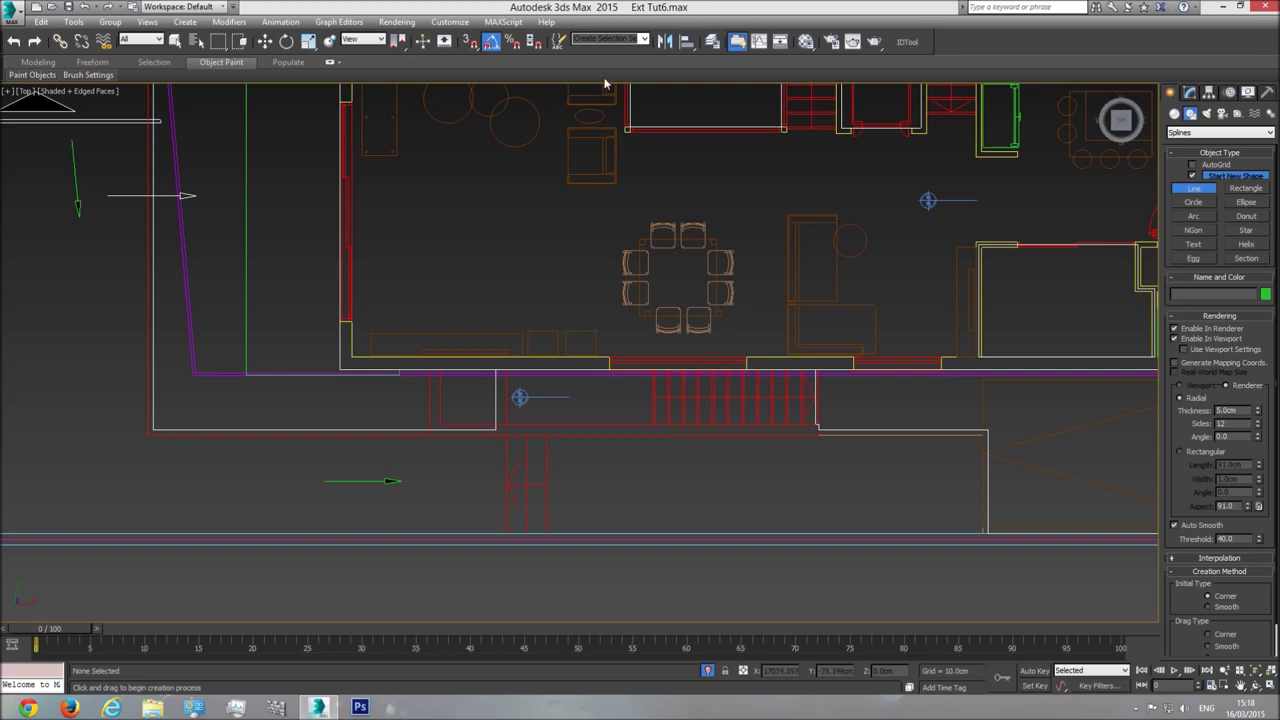
{"action": "left_click", "coordinate": [471, 43]}
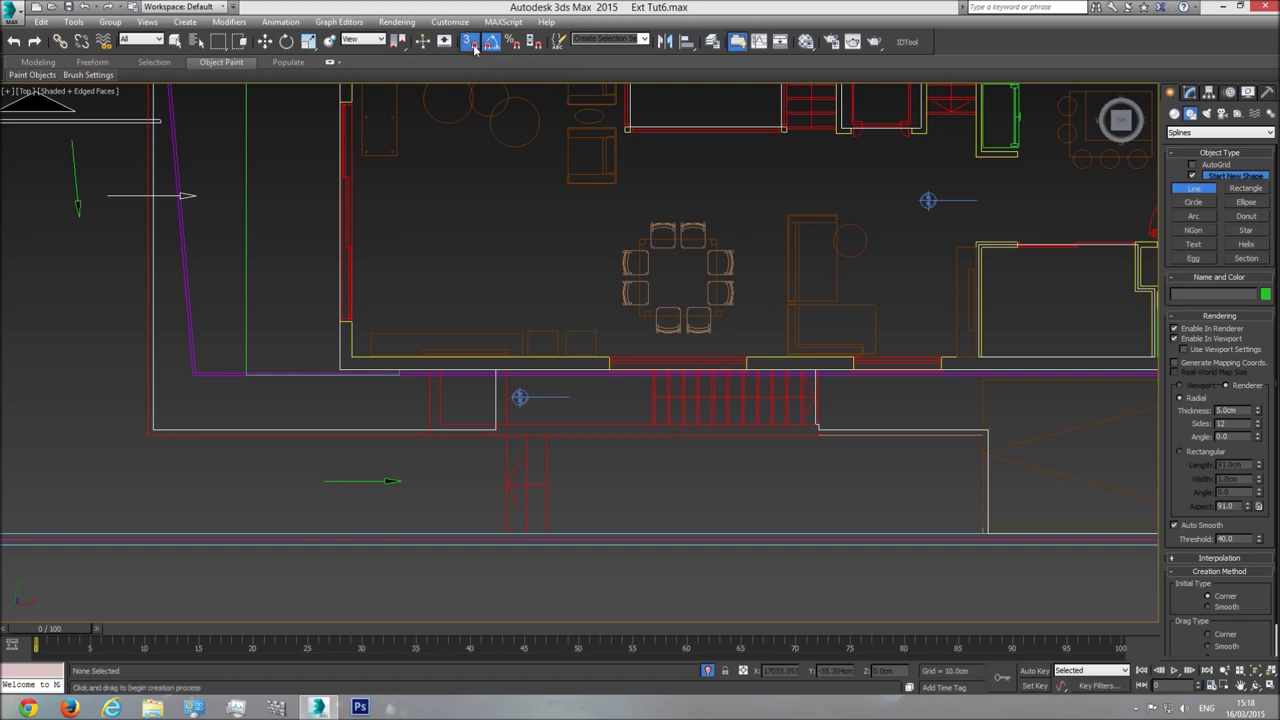
{"action": "left_click", "coordinate": [820, 442]}
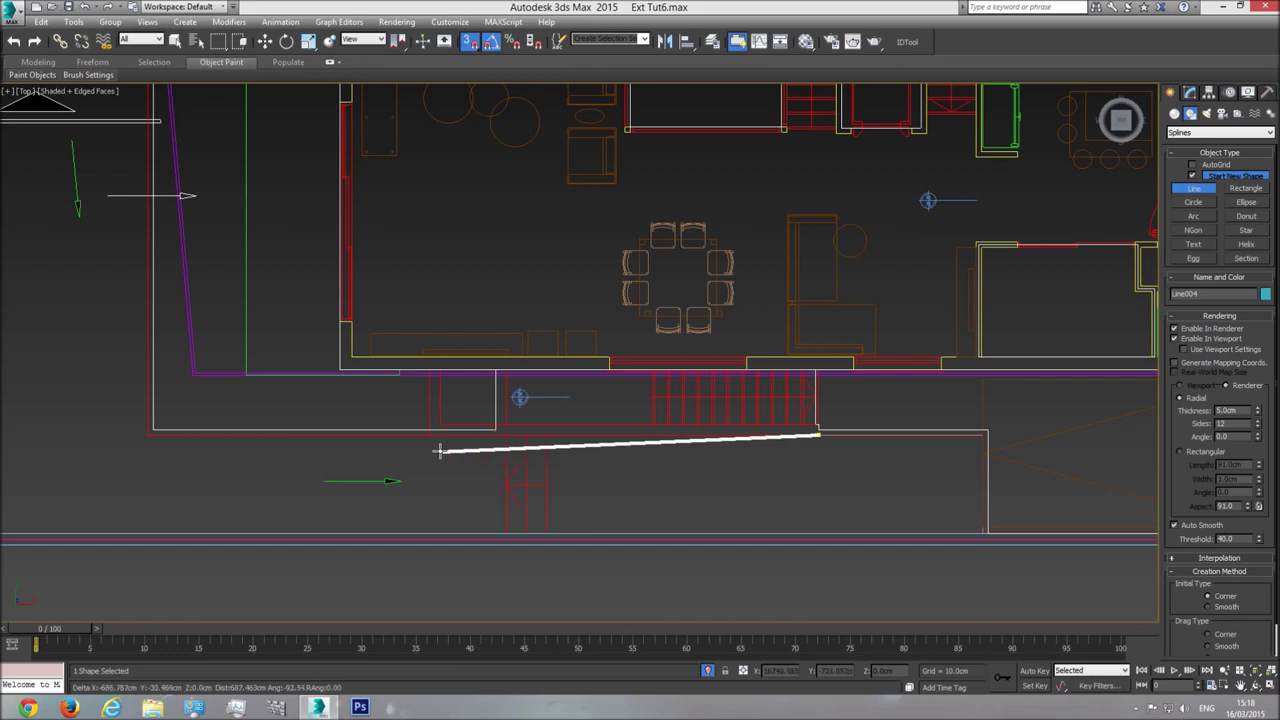
{"action": "left_click", "coordinate": [428, 437]}
Continue the side-stair wall outline from the far outer corner to the house wall, across the wall thickness, and back to the inner corner
{"action": "scroll", "coordinate": [414, 394], "scroll_direction": "up", "scroll_amount": 5}
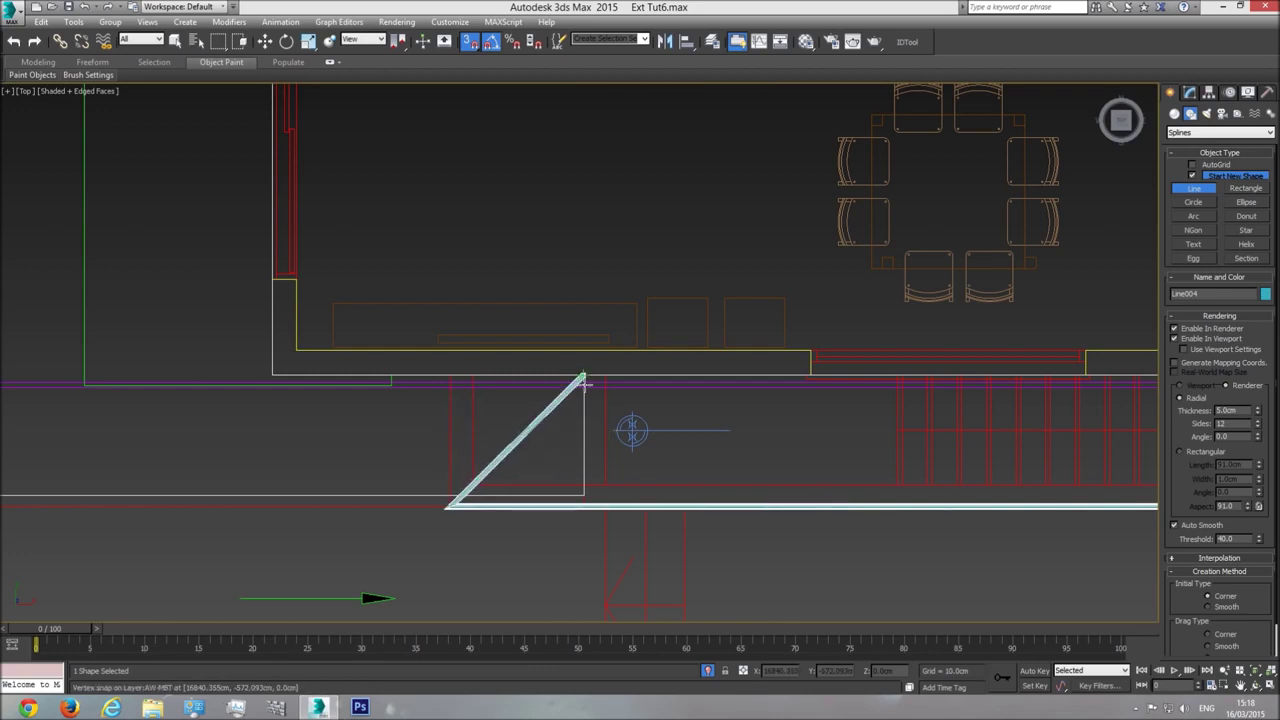
{"action": "left_click", "coordinate": [449, 375]}
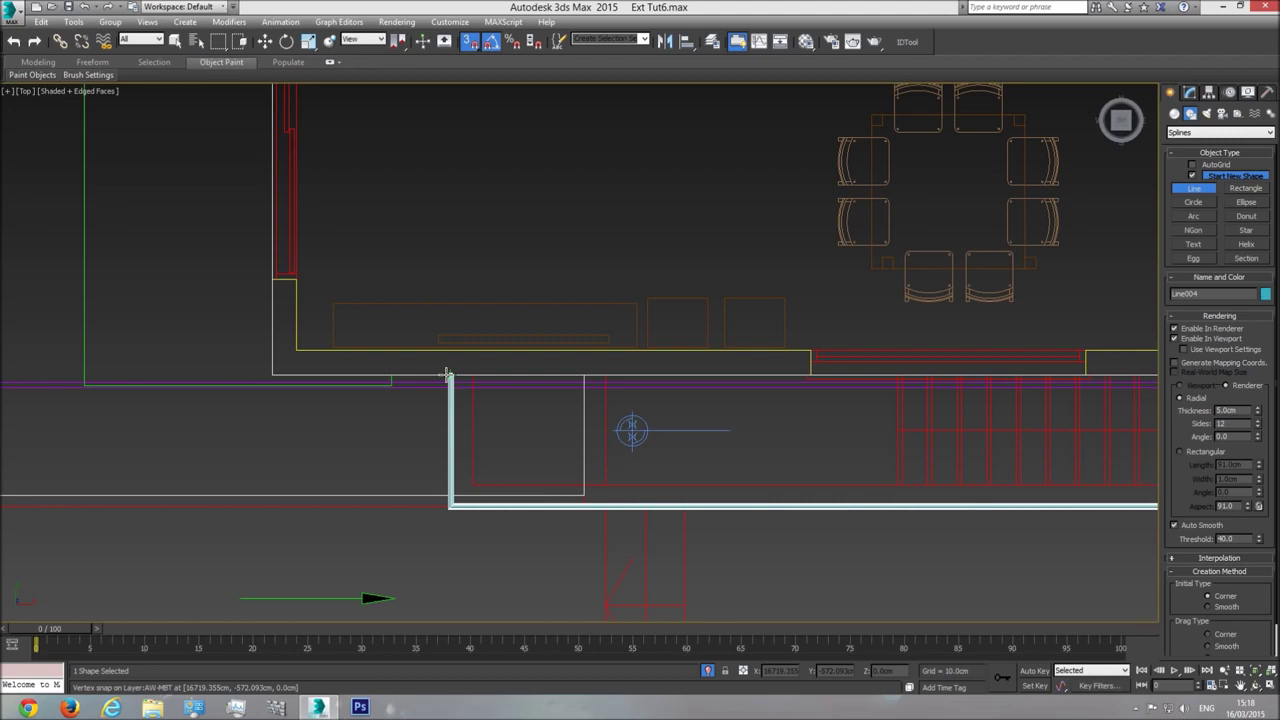
{"action": "left_click", "coordinate": [475, 375]}
{"action": "left_click", "coordinate": [476, 484]}
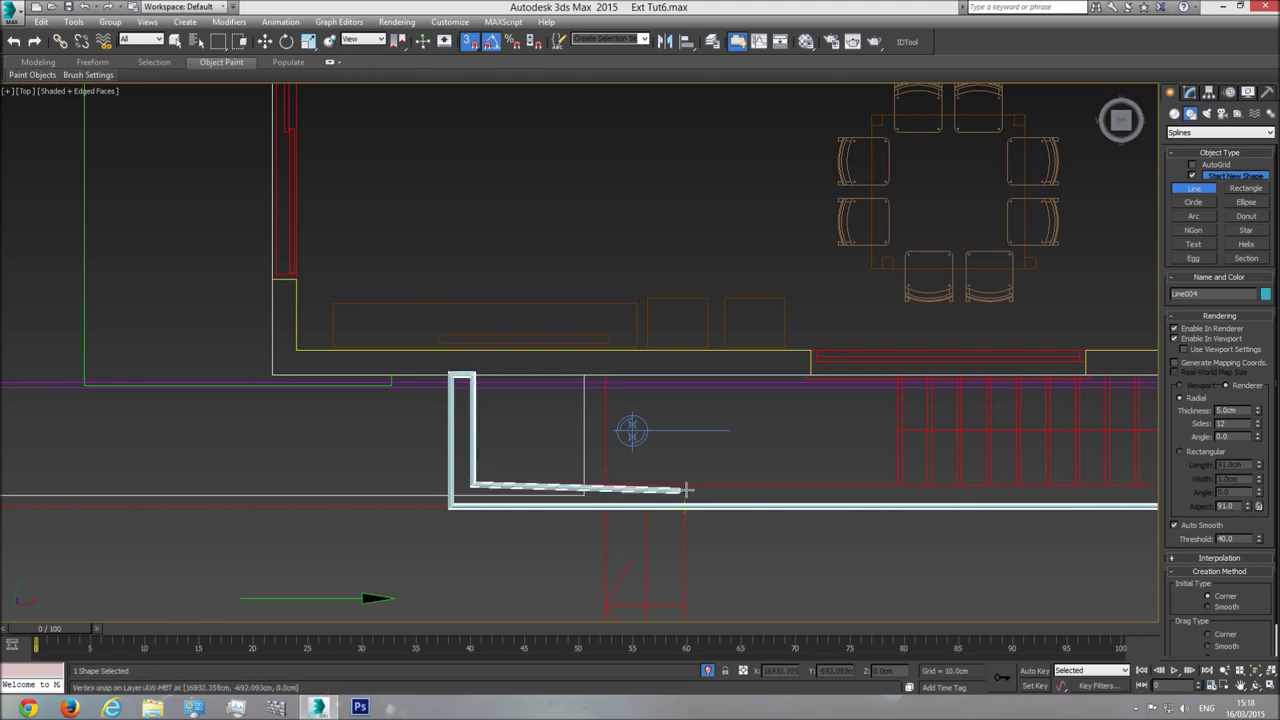
Trace the wall's inner edge back to the stair end and close the spline at its starting point
{"action": "middle_click_drag", "start_coordinate": [724, 483], "coordinate": [586, 486]}
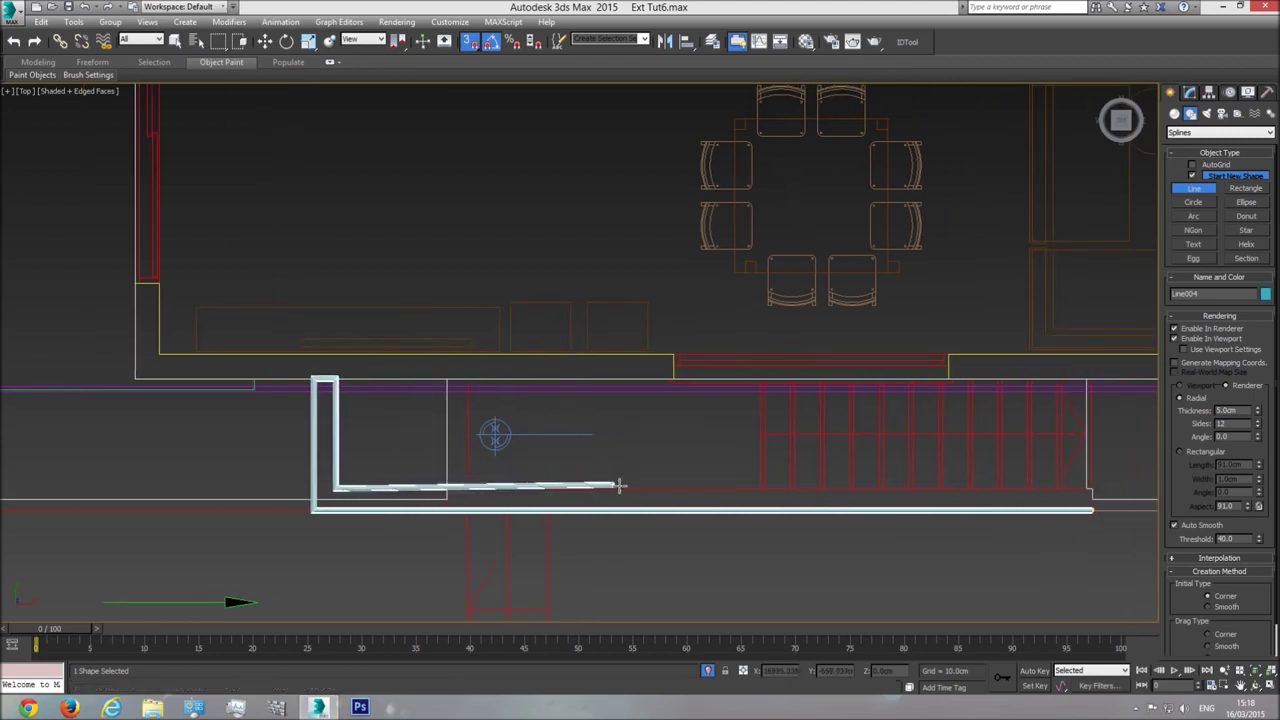
{"action": "middle_click_drag", "start_coordinate": [703, 475], "coordinate": [590, 496]}
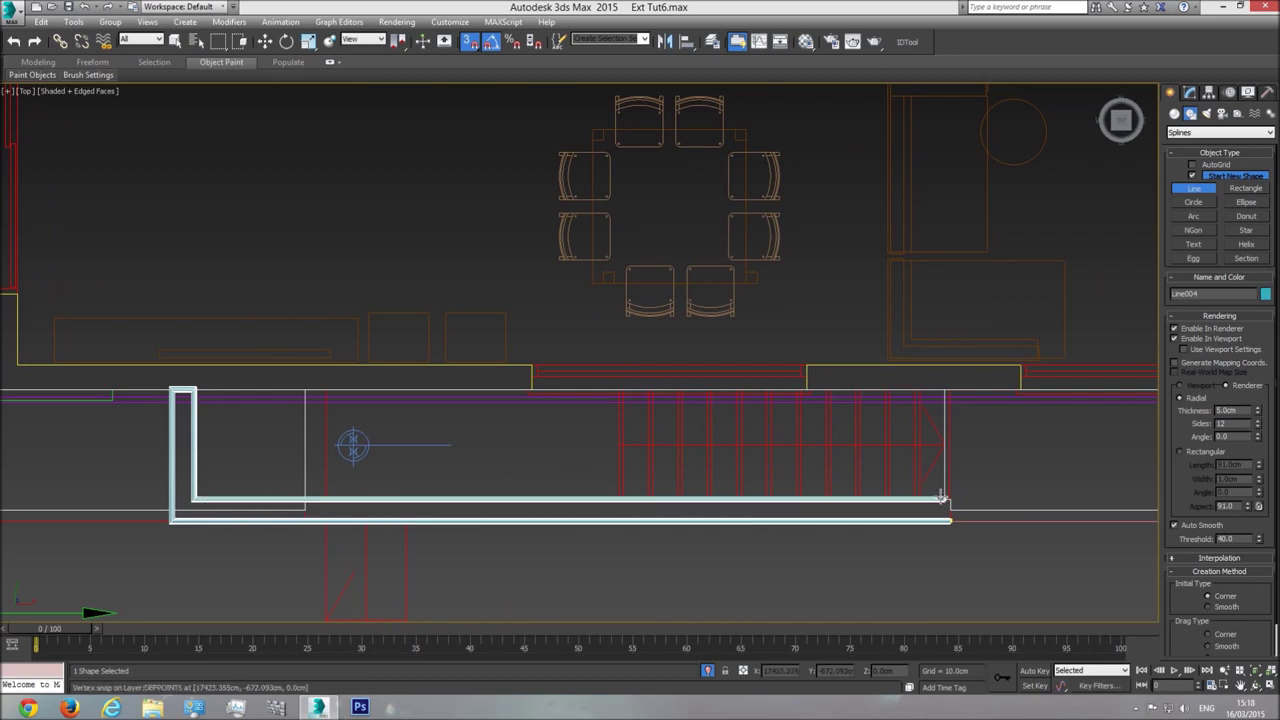
{"action": "scroll", "coordinate": [986, 491], "scroll_direction": "up", "scroll_amount": 3}
{"action": "left_click", "coordinate": [790, 491]}
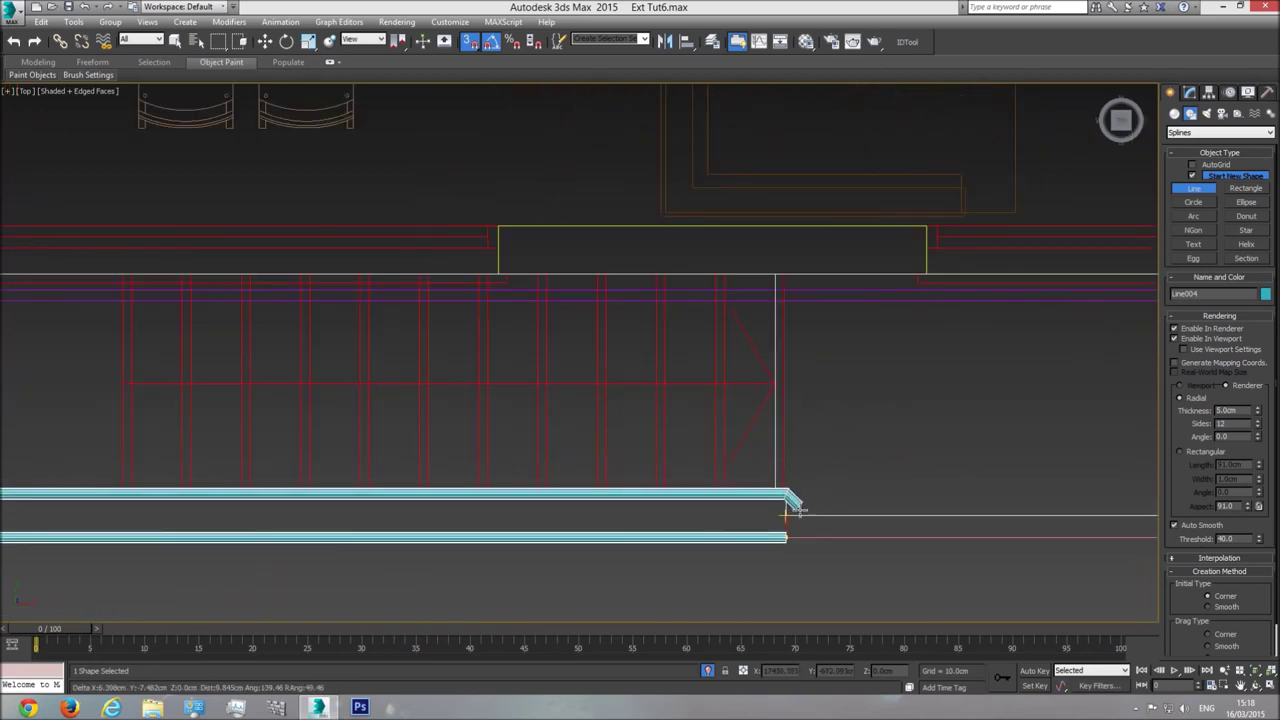
{"action": "left_click", "coordinate": [789, 537]}
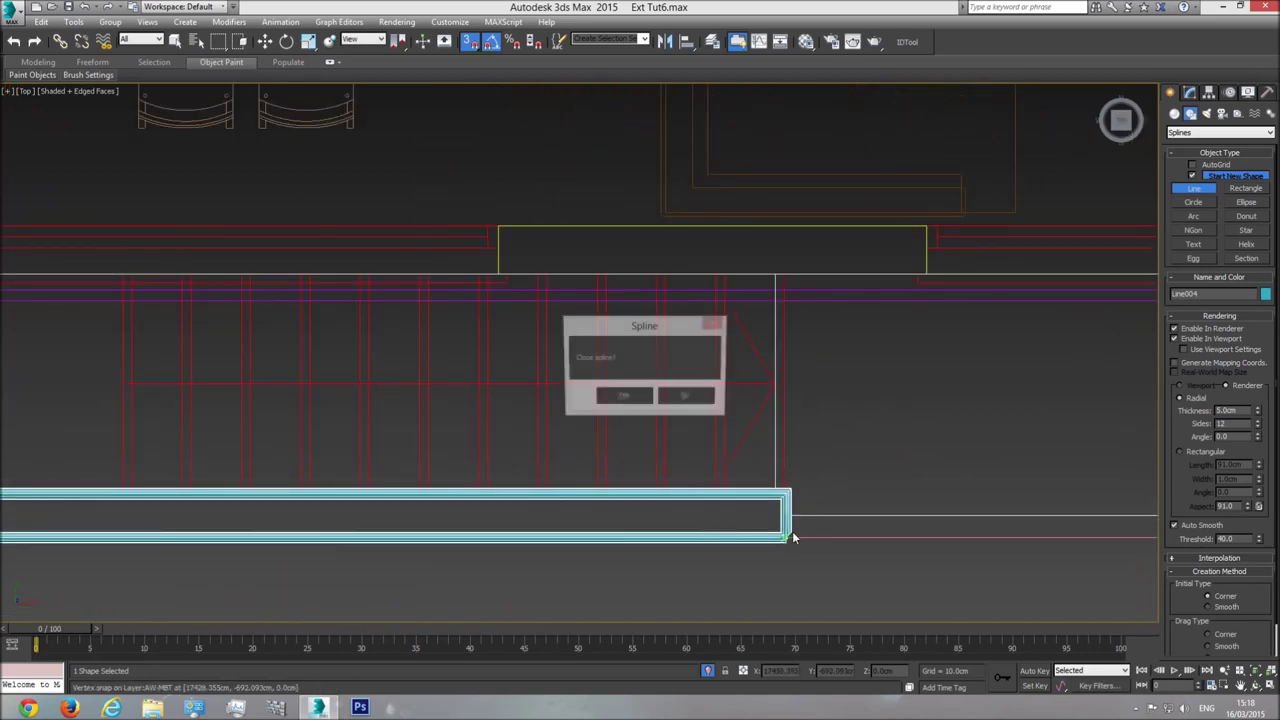
{"action": "left_click", "coordinate": [625, 398]}
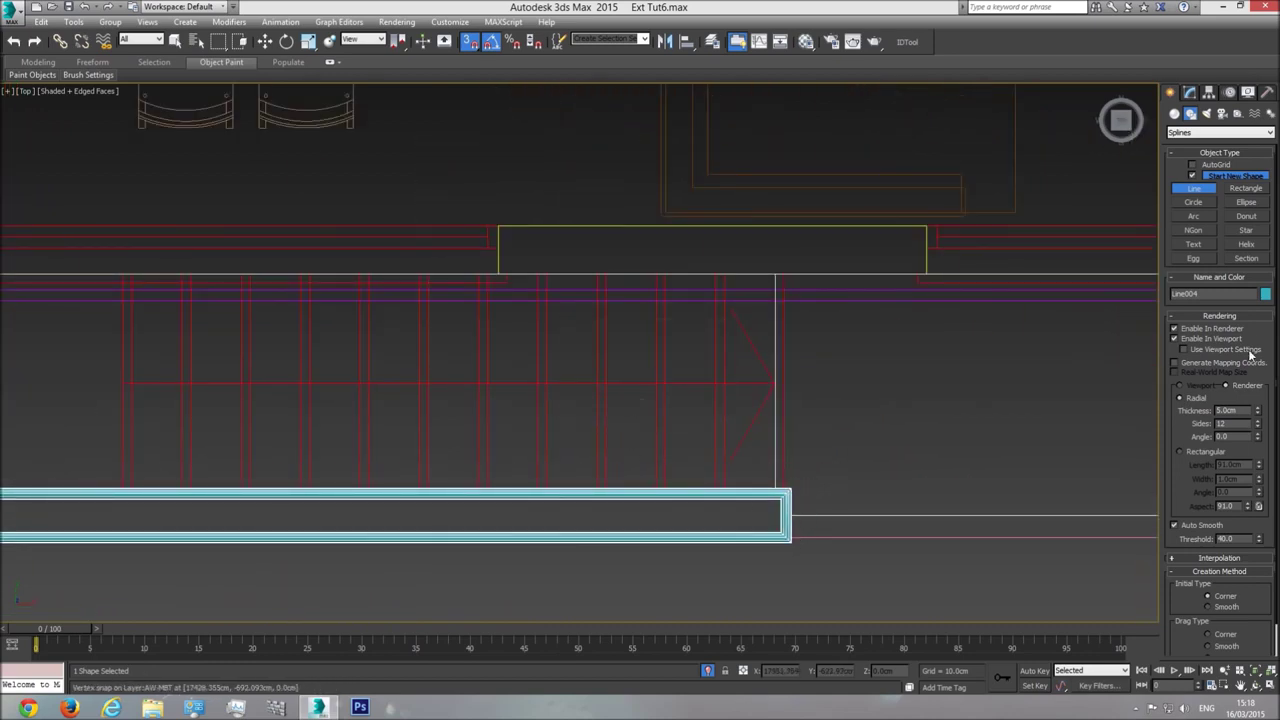
Turn off the renderer and viewport thickness of the closed wall outline, and finish line creation
{"action": "left_click", "coordinate": [1177, 340]}
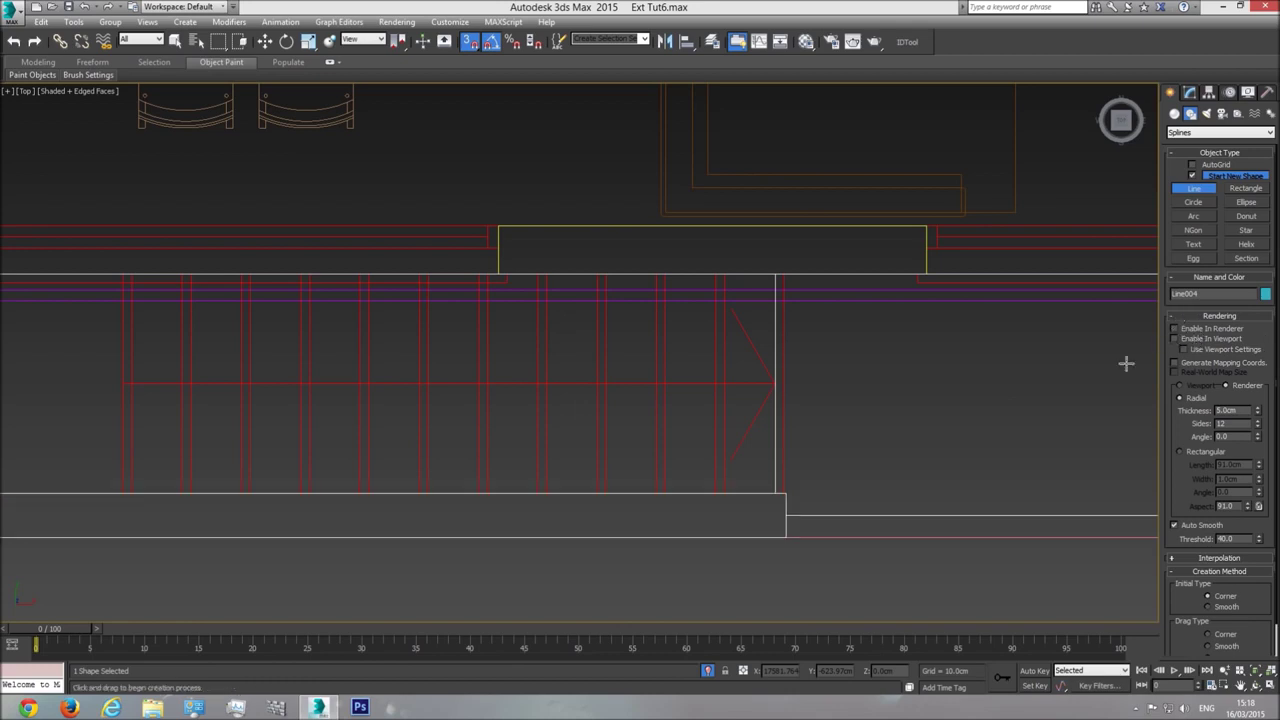
{"action": "scroll", "coordinate": [800, 378], "scroll_direction": "down", "scroll_amount": 4}
{"action": "right_click", "coordinate": [808, 447]}
Add a Shell modifier with a 300 cm outer amount to the wall outline in perspective
{"action": "key", "text": "p"}
{"action": "left_click", "coordinate": [1256, 672]}
{"action": "left_click", "coordinate": [1256, 686]}
{"action": "mouse_move", "coordinate": [597, 397]}
{"action": "left_mouse_down"}
{"action": "mouse_move", "coordinate": [640, 331]}
{"action": "mouse_move", "coordinate": [629, 383]}
{"action": "mouse_move", "coordinate": [611, 386]}
{"action": "left_mouse_up"}
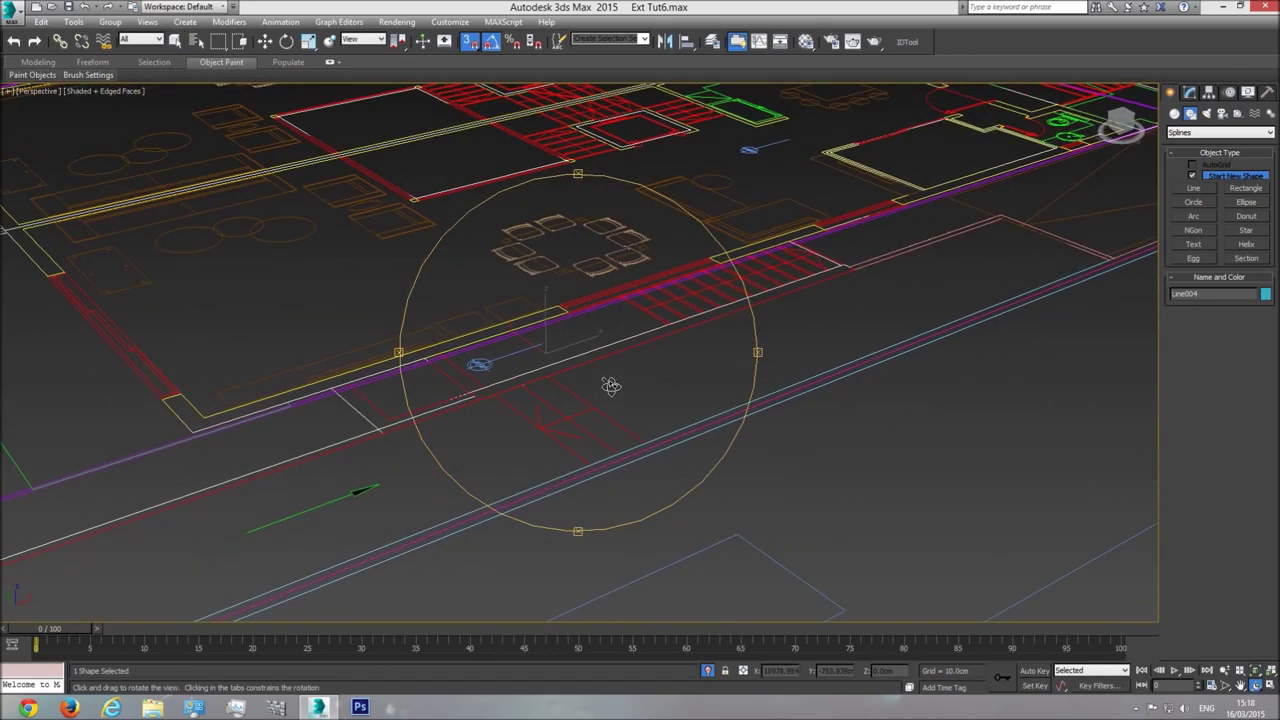
{"action": "left_click", "coordinate": [1189, 91]}
{"action": "left_click", "coordinate": [1270, 129]}
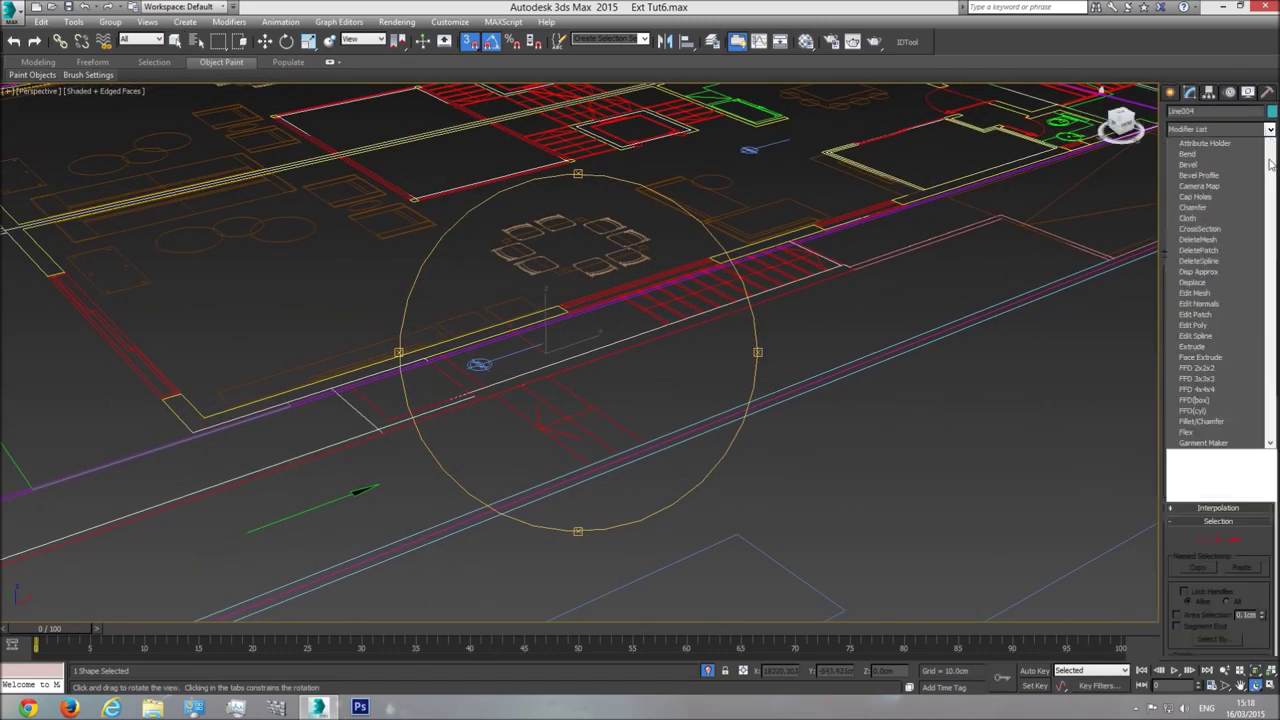
{"action": "scroll", "coordinate": [1215, 250], "scroll_direction": "down", "scroll_amount": 10}
{"action": "left_click", "coordinate": [1213, 243]}
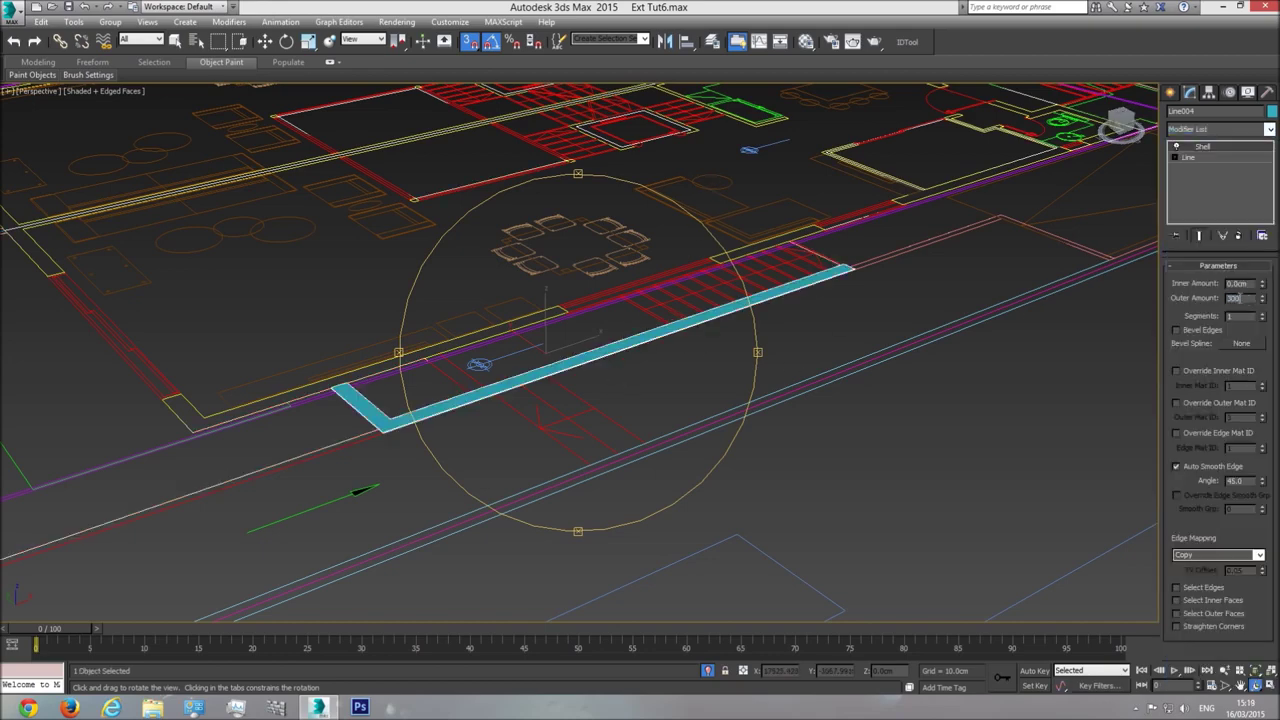
{"action": "key", "text": "Return"}
Exit isolation and bring up the side elevation drawing in the top view
{"action": "left_click_drag", "start_coordinate": [622, 331], "coordinate": [560, 373]}
{"action": "left_click", "coordinate": [707, 672]}
{"action": "key", "text": "t"}
{"action": "left_click_drag", "start_coordinate": [668, 374], "coordinate": [389, 420]}
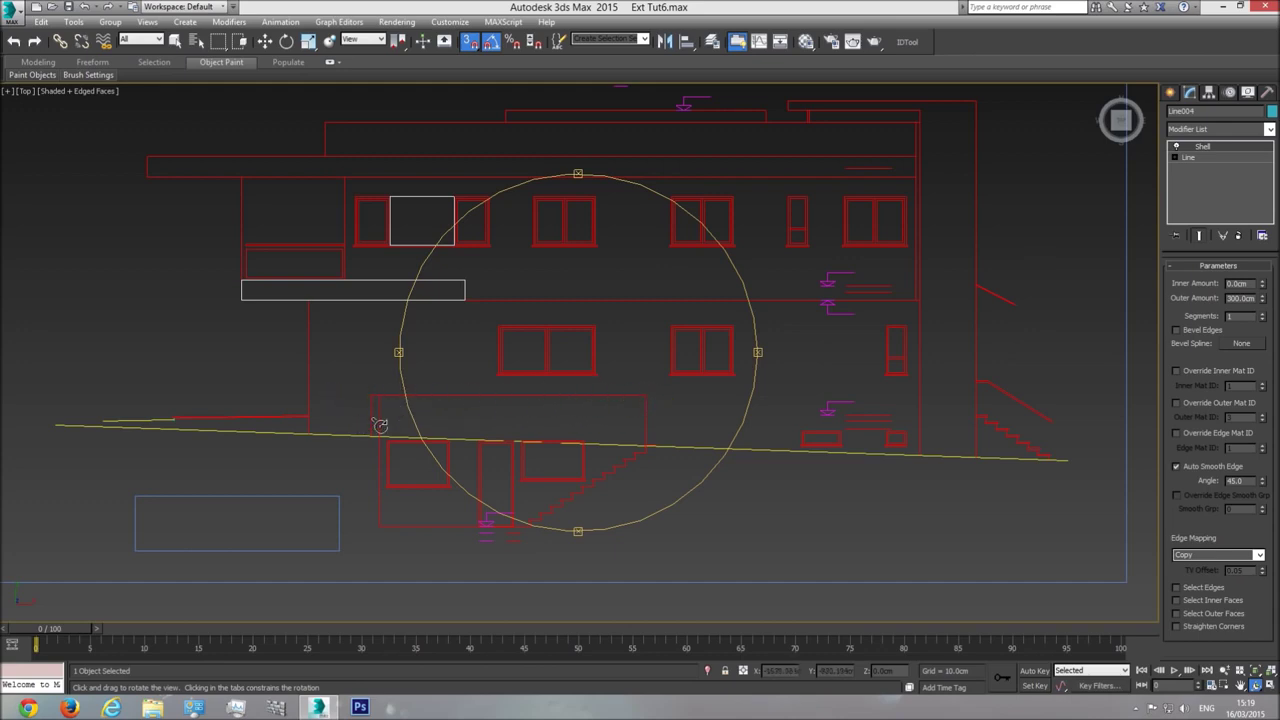
Measure the side-stair wall's height on the elevation with a snapped temporary box, and delete the box
{"action": "left_click", "coordinate": [1172, 92]}
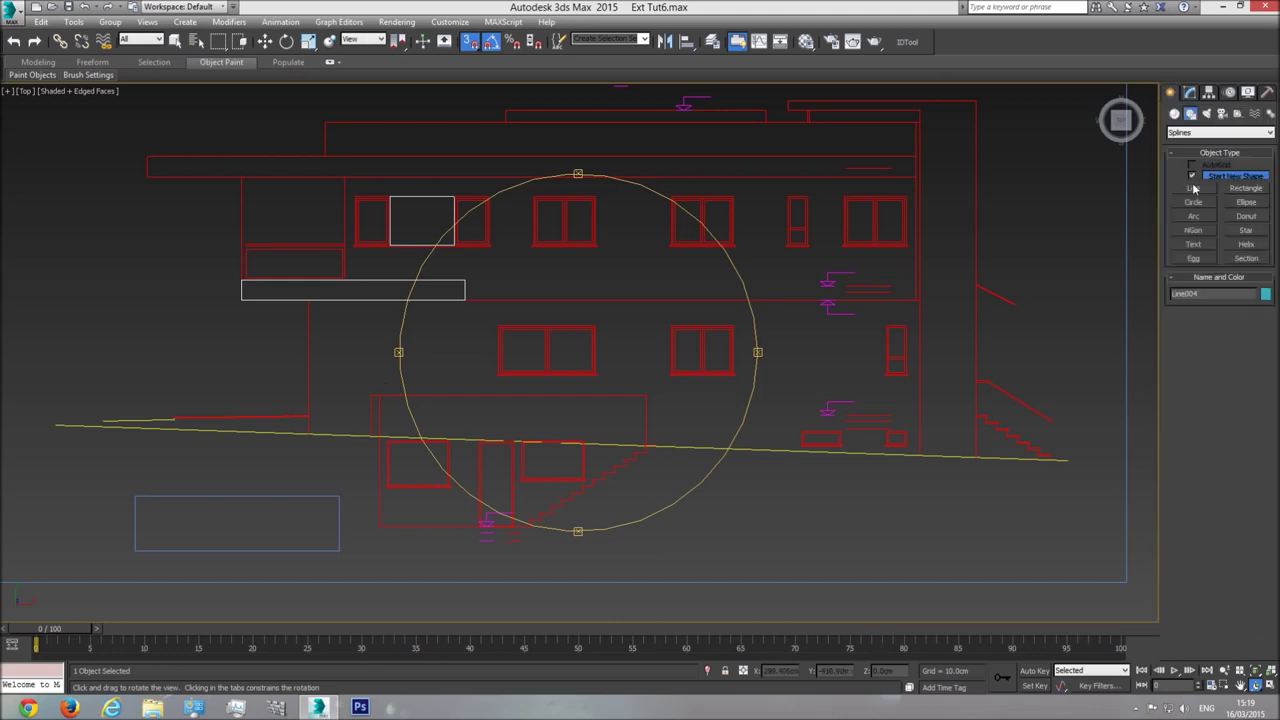
{"action": "left_click", "coordinate": [1174, 116]}
{"action": "left_click", "coordinate": [1193, 177]}
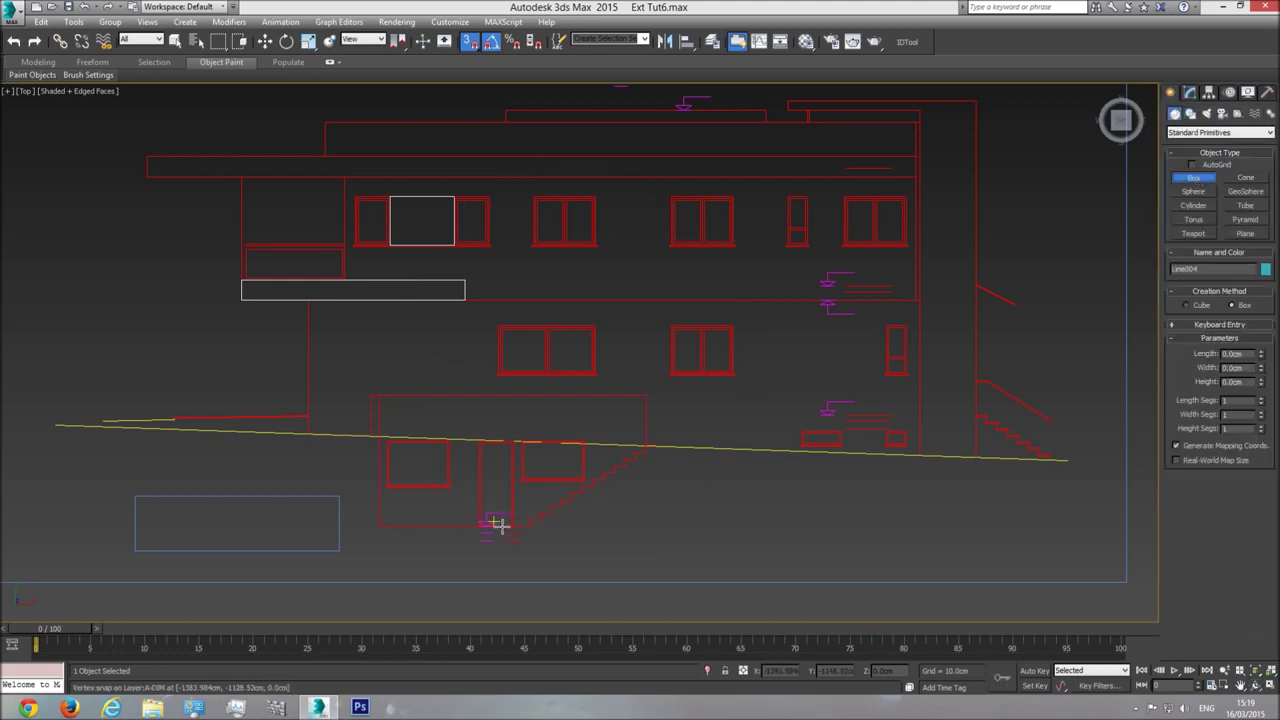
{"action": "left_click_drag", "start_coordinate": [515, 525], "coordinate": [382, 386]}
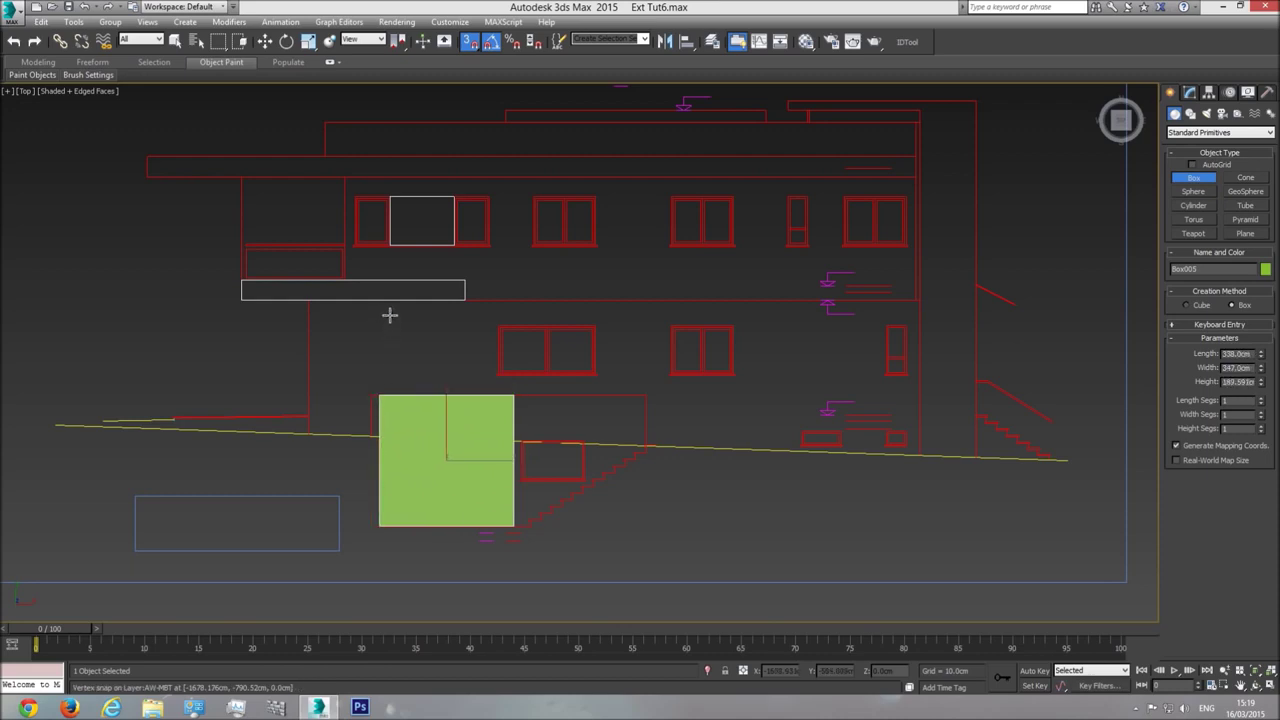
{"action": "left_click_drag", "start_coordinate": [1263, 356], "coordinate": [1260, 313]}
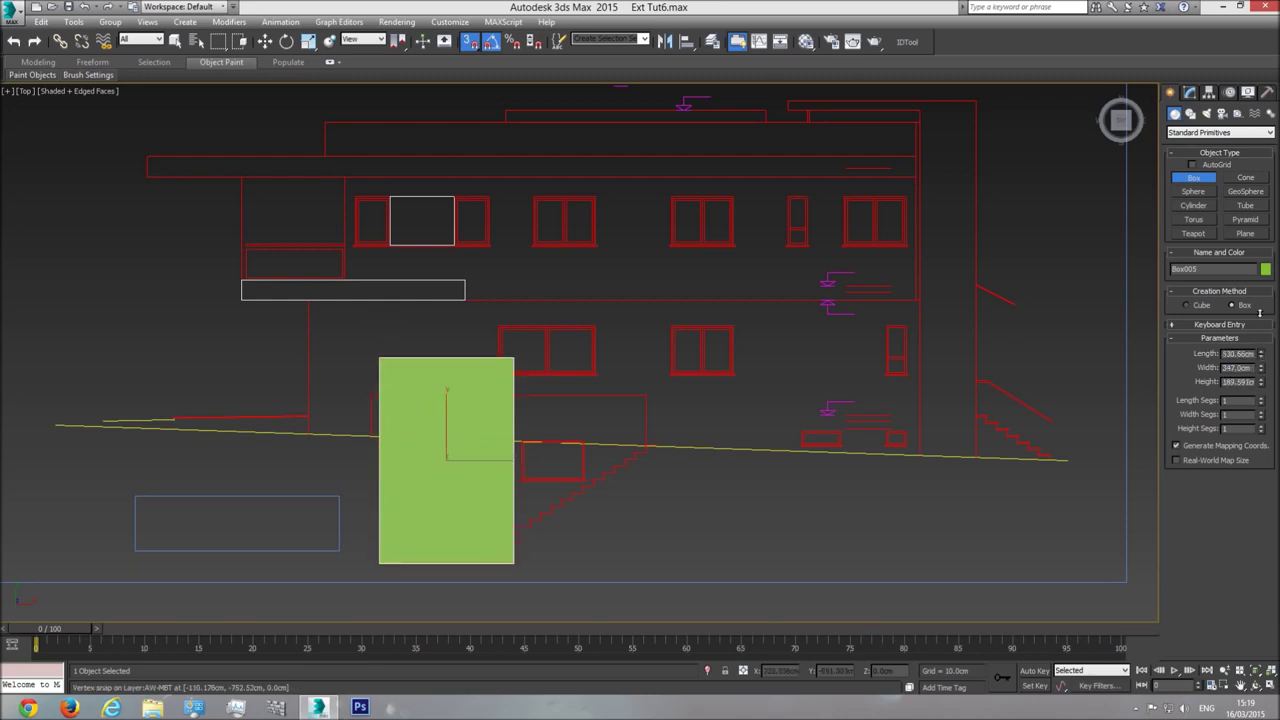
{"action": "key", "text": "ctrl+z"}
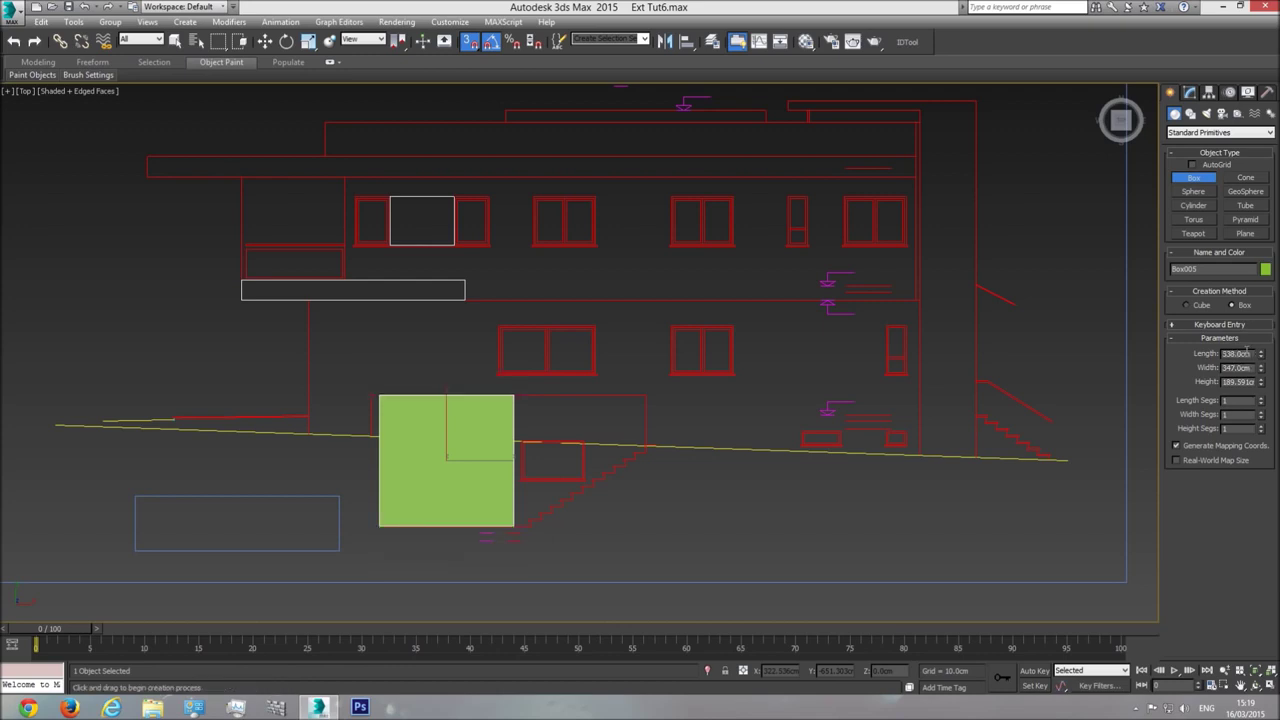
{"action": "middle_click_drag", "start_coordinate": [634, 405], "coordinate": [668, 393]}
{"action": "key", "text": "Delete"}
Select the side-stair wall in perspective and set its Shell outer amount to 338 cm
{"action": "key", "text": "p"}
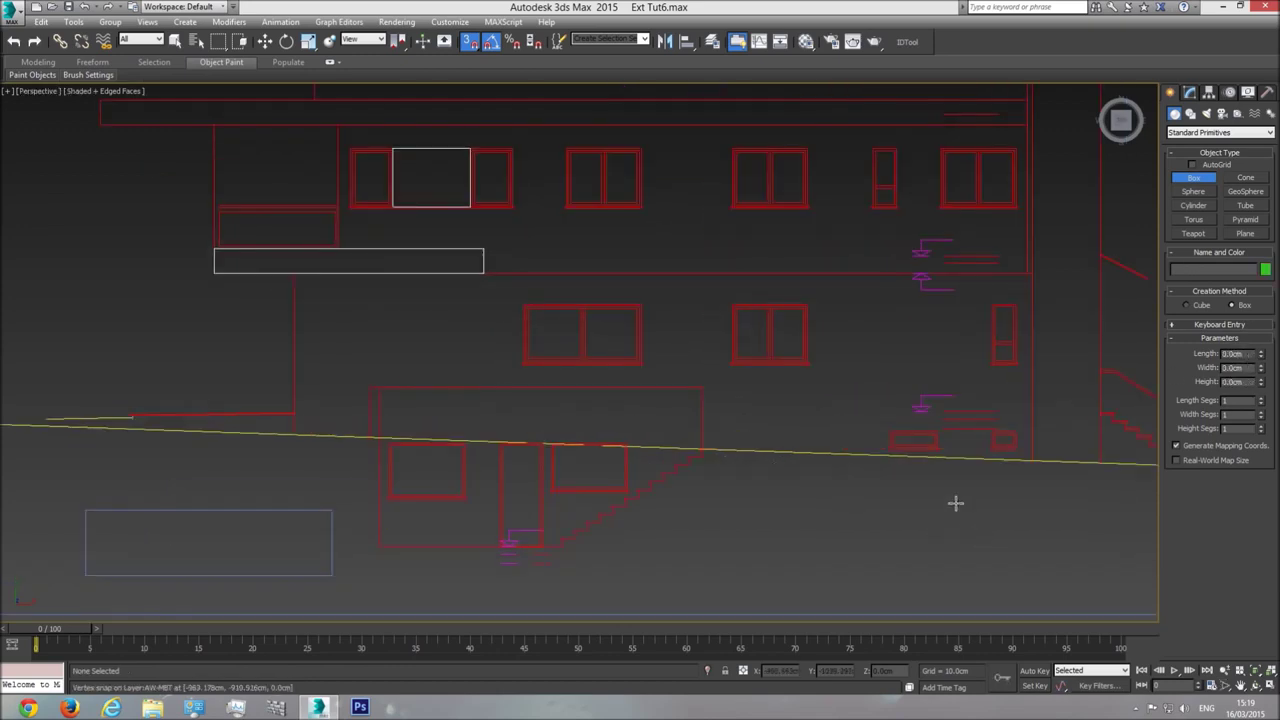
{"action": "right_click", "coordinate": [956, 503]}
{"action": "left_click", "coordinate": [1257, 676]}
{"action": "middle_click_drag", "start_coordinate": [653, 406], "coordinate": [713, 322], "text": "alt"}
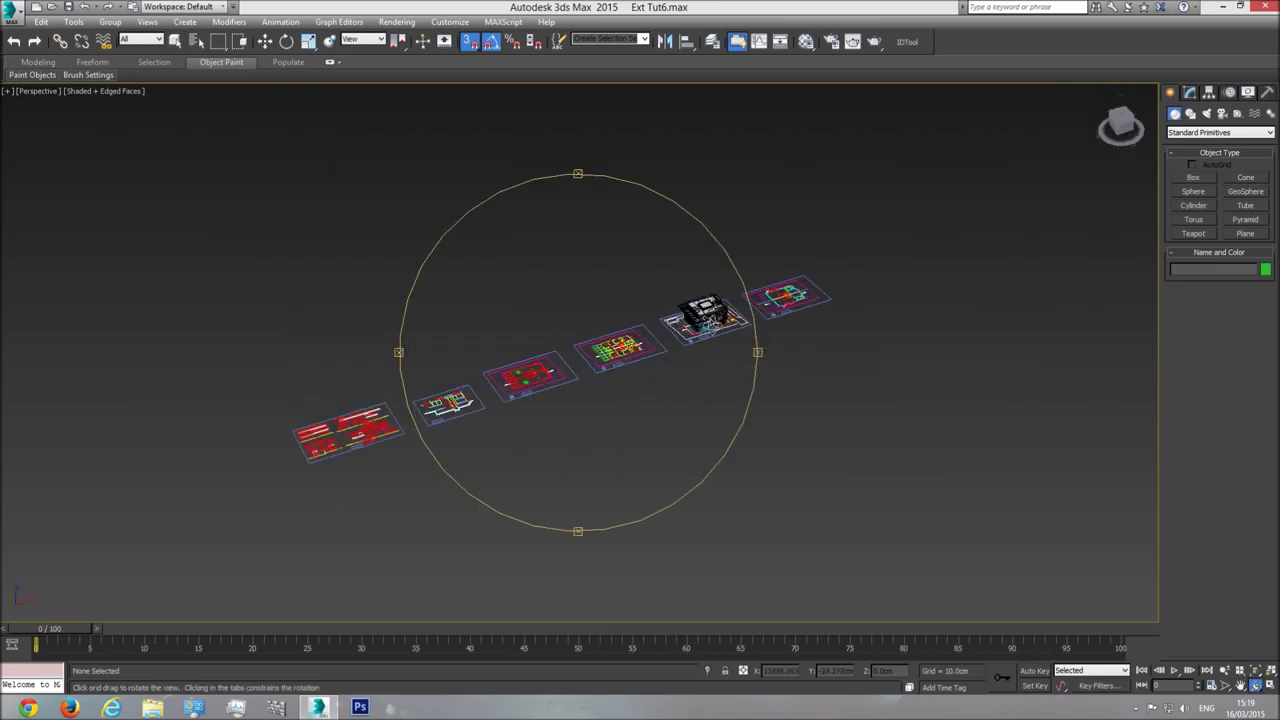
{"action": "scroll", "coordinate": [713, 322], "scroll_direction": "up", "scroll_amount": 6}
{"action": "left_click", "coordinate": [670, 387]}
{"action": "scroll", "coordinate": [670, 387], "scroll_direction": "up", "scroll_amount": 5}
{"action": "left_click", "coordinate": [1189, 91]}
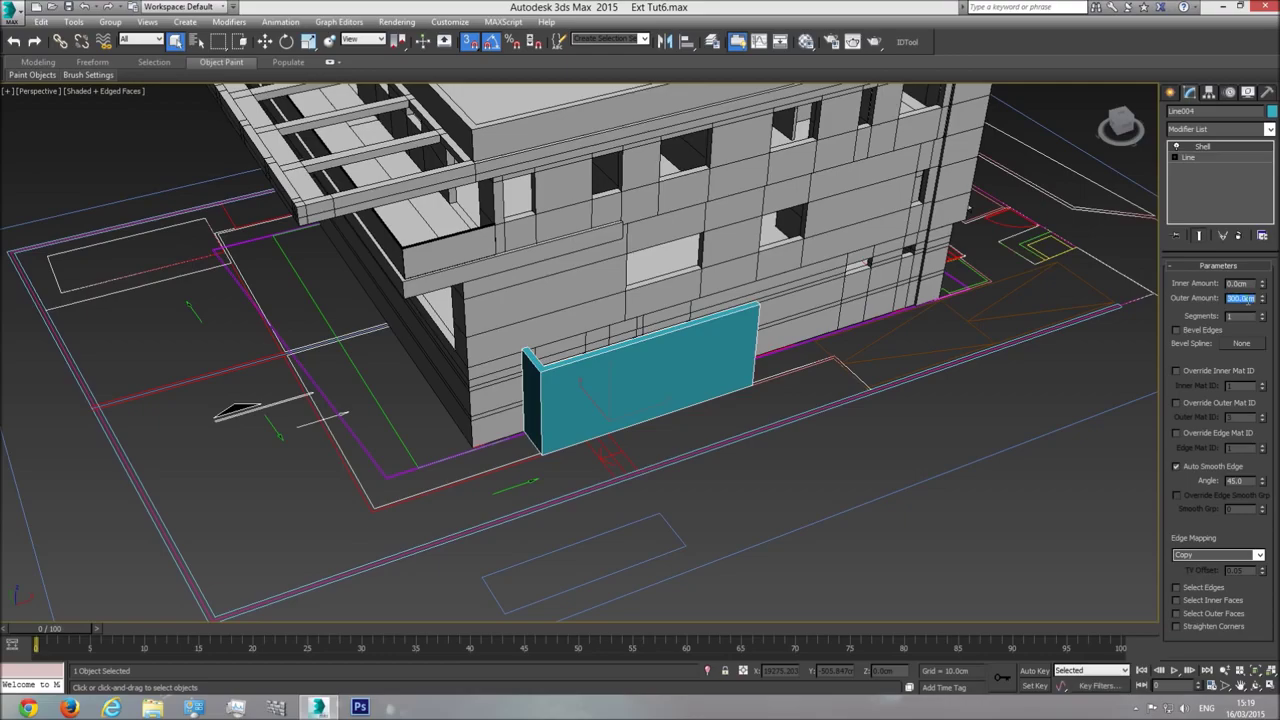
{"action": "key", "text": "Return"}
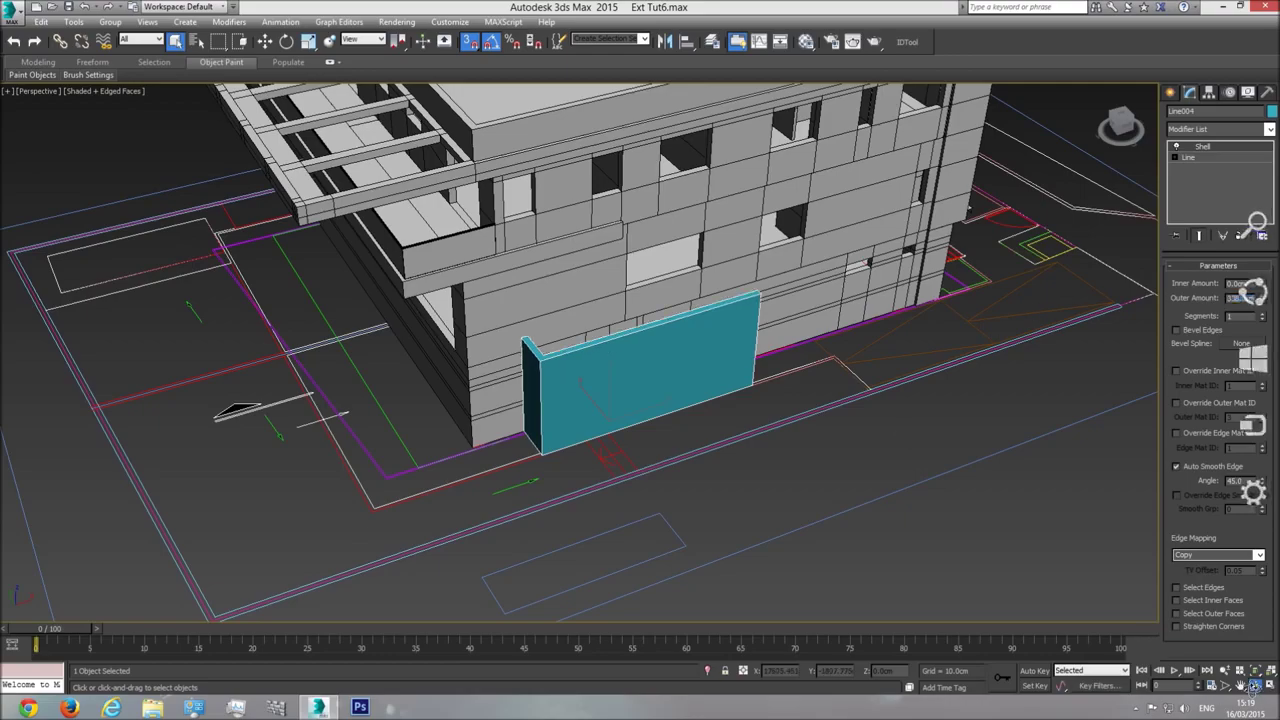
Examine the wall's height and base against the house and stairs in the front wireframe and in shaded perspective
{"action": "left_click", "coordinate": [1255, 686]}
{"action": "mouse_move", "coordinate": [706, 417]}
{"action": "left_mouse_down"}
{"action": "mouse_move", "coordinate": [553, 402]}
{"action": "mouse_move", "coordinate": [562, 420]}
{"action": "mouse_move", "coordinate": [709, 377]}
{"action": "left_mouse_up"}
{"action": "key", "text": "f"}
{"action": "key", "text": "F3"}
{"action": "scroll", "coordinate": [690, 389], "scroll_direction": "down", "scroll_amount": 4}
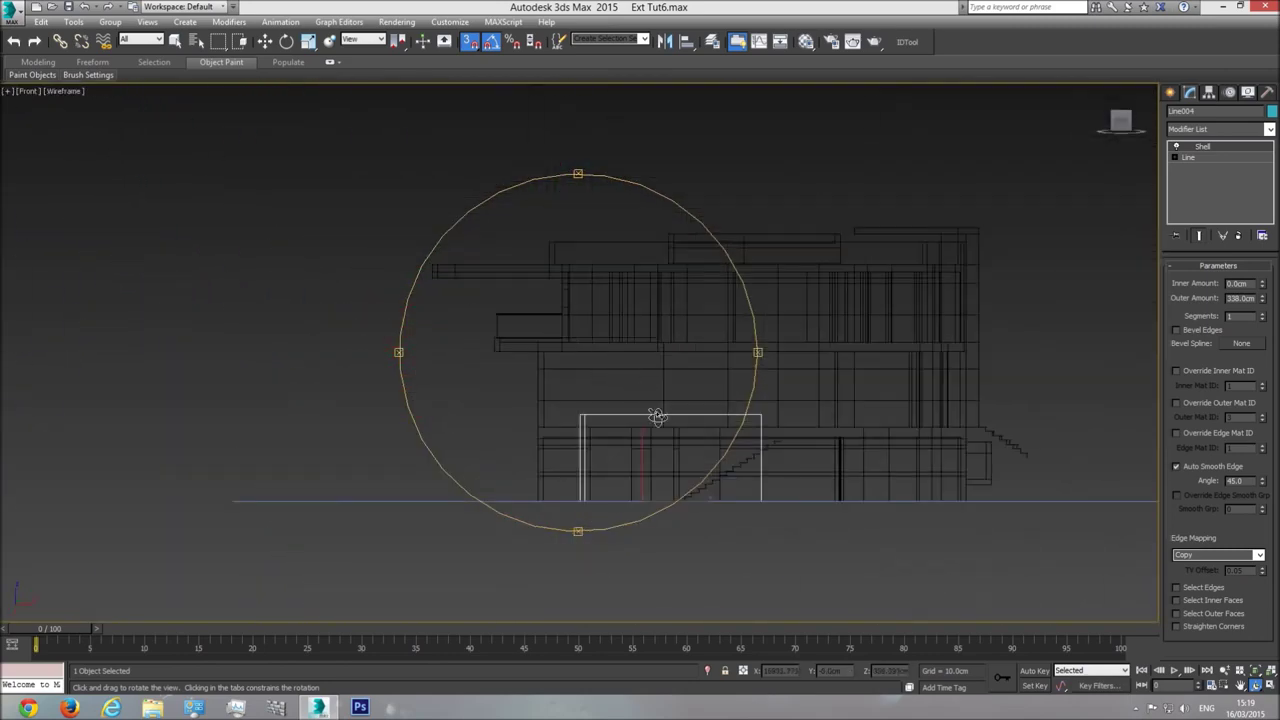
{"action": "scroll", "coordinate": [643, 499], "scroll_direction": "up", "scroll_amount": 5}
{"action": "left_click_drag", "start_coordinate": [569, 321], "coordinate": [568, 265]}
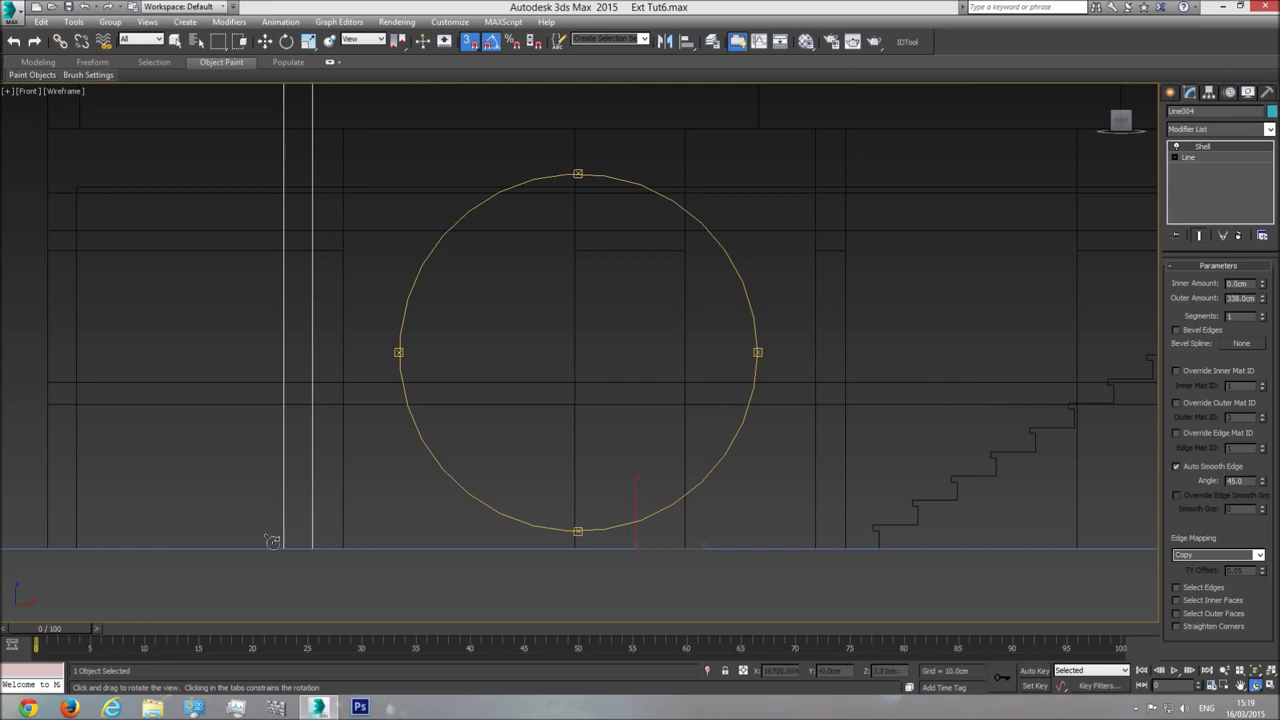
{"action": "mouse_move", "coordinate": [549, 315]}
{"action": "left_mouse_down"}
{"action": "mouse_move", "coordinate": [580, 394]}
{"action": "mouse_move", "coordinate": [600, 380]}
{"action": "mouse_move", "coordinate": [646, 403]}
{"action": "mouse_move", "coordinate": [632, 423]}
{"action": "mouse_move", "coordinate": [601, 410]}
{"action": "left_mouse_up"}
{"action": "key", "text": "F3"}
{"action": "scroll", "coordinate": [632, 423], "scroll_direction": "down", "scroll_amount": 5}
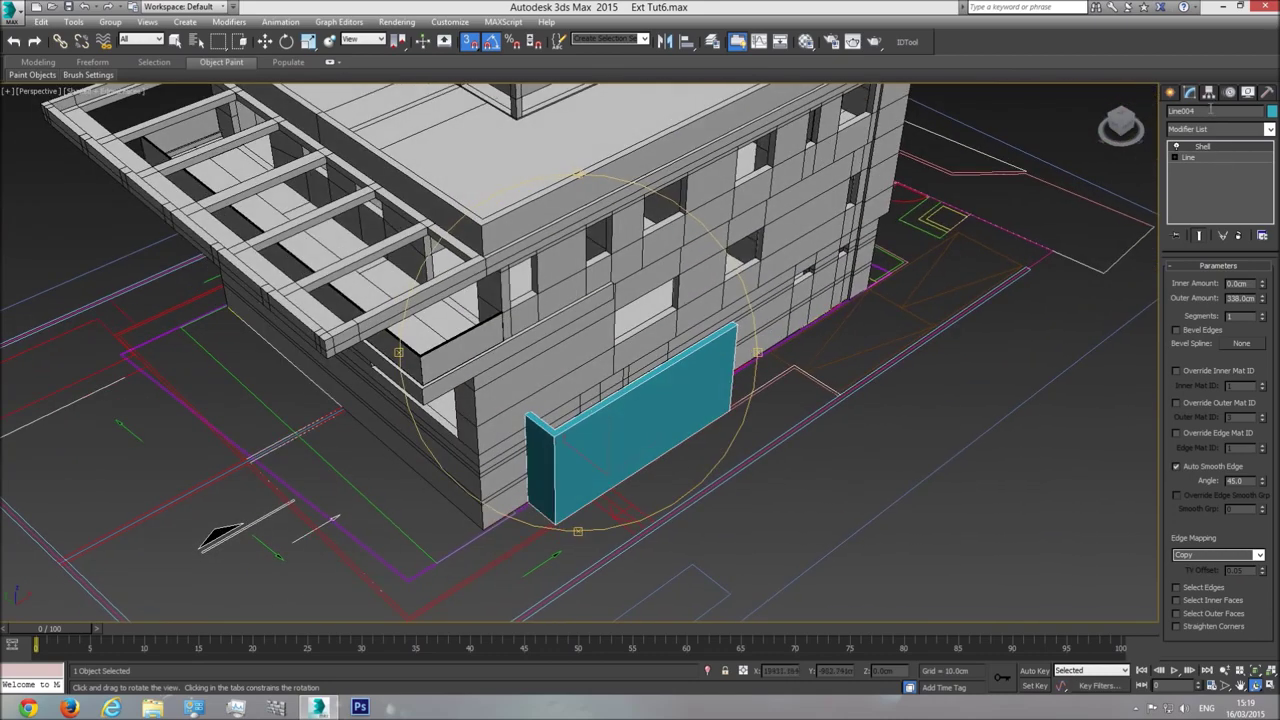
Set the side-stair wall's object colour to black and assign the "base" material to it
{"action": "left_click", "coordinate": [1272, 111]}
{"action": "left_click", "coordinate": [980, 370]}
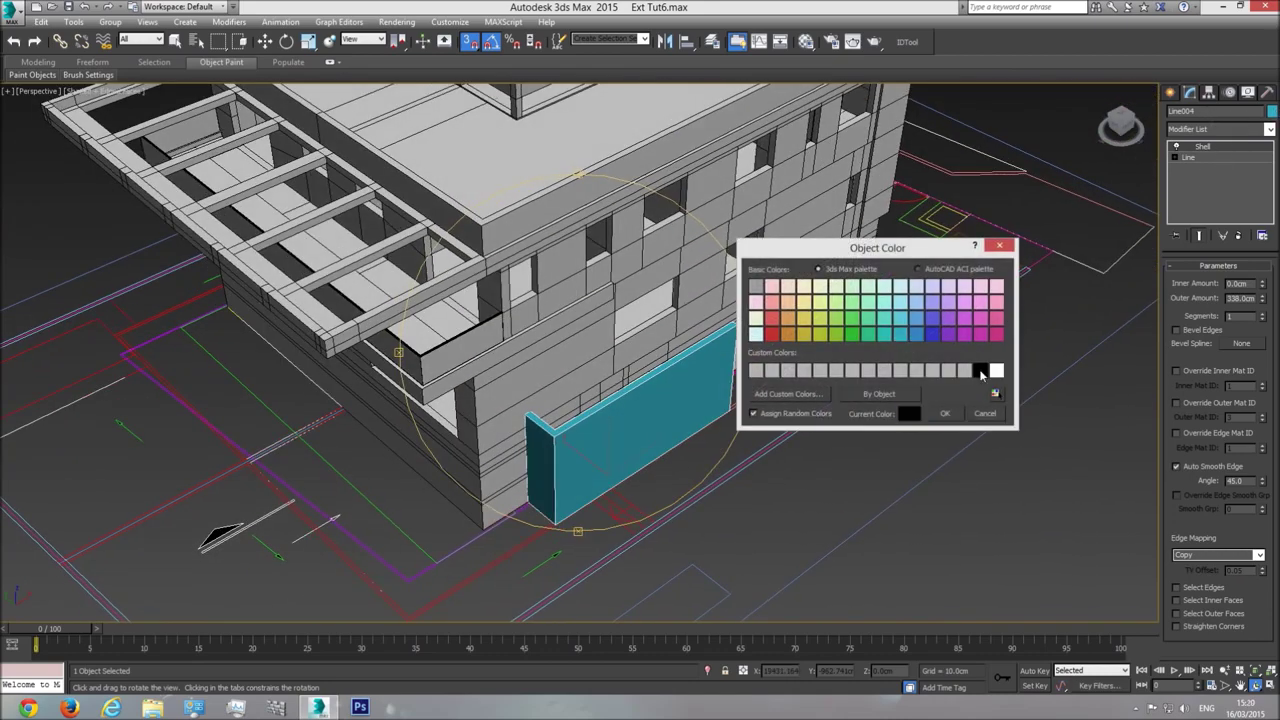
{"action": "left_click", "coordinate": [944, 413]}
{"action": "left_click", "coordinate": [806, 41]}
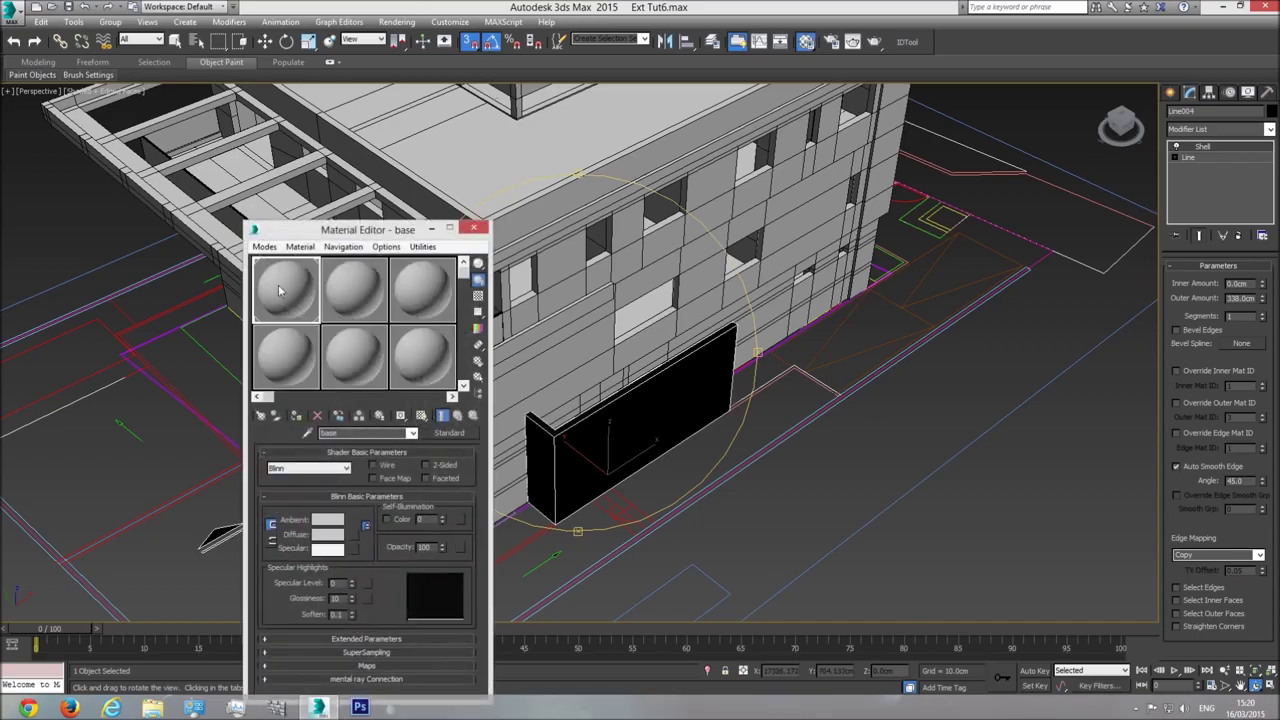
{"action": "left_click", "coordinate": [296, 416]}
{"action": "left_click", "coordinate": [474, 228]}
Isolate the ground-floor plan drawing in the top view around the opposite side's stairs, and deselect it
{"action": "left_click_drag", "start_coordinate": [600, 380], "coordinate": [512, 445]}
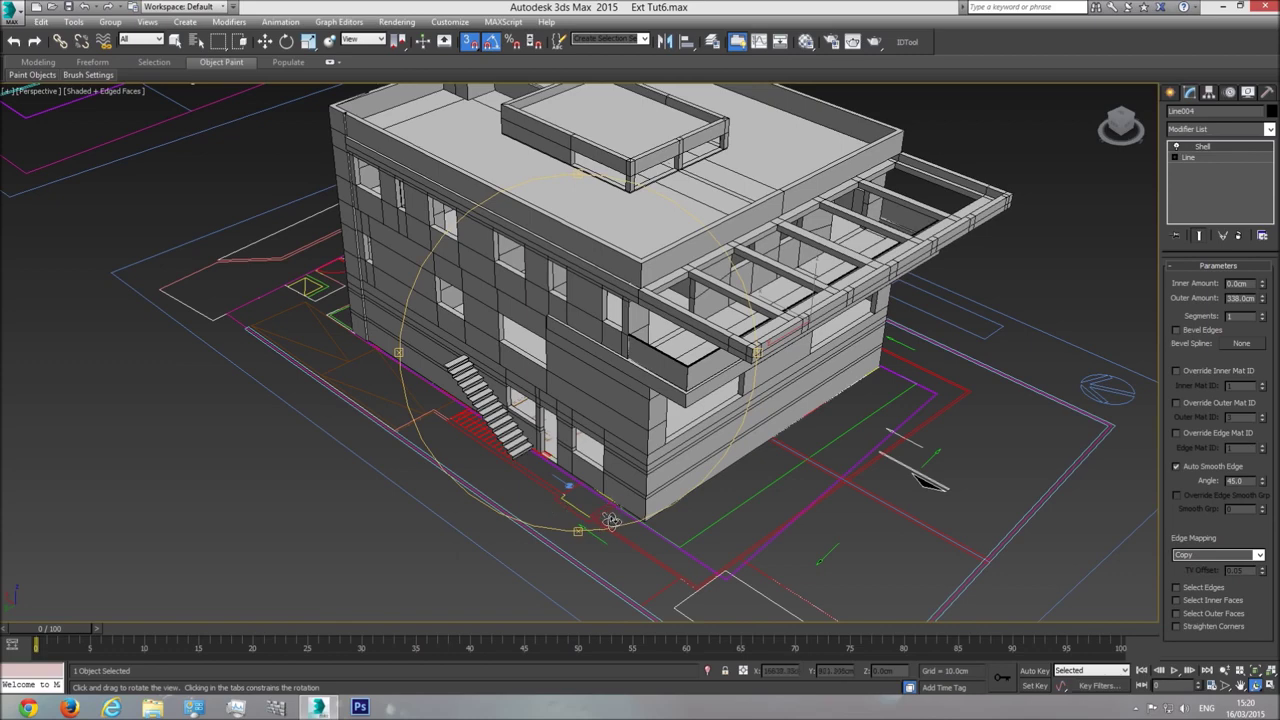
{"action": "key", "text": "t"}
{"action": "scroll", "coordinate": [603, 397], "scroll_direction": "down", "scroll_amount": 10}
{"action": "middle_click_drag", "start_coordinate": [1100, 345], "coordinate": [646, 366]}
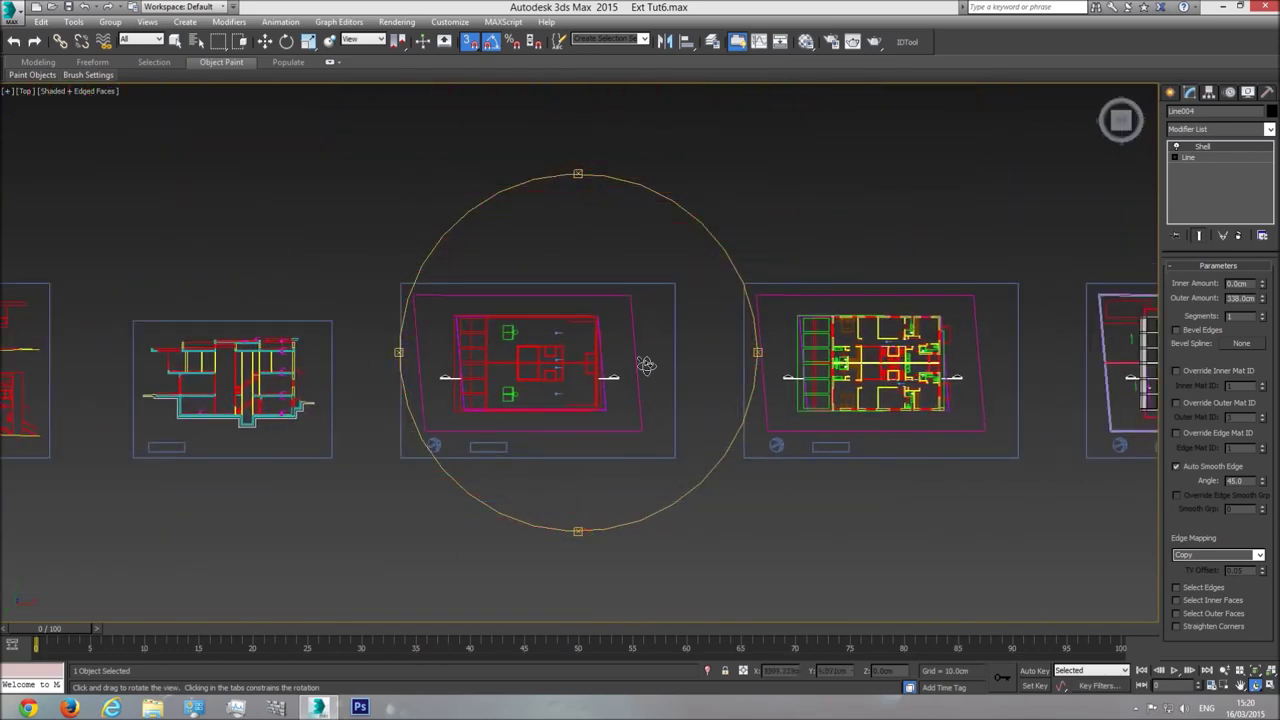
{"action": "middle_click_drag", "start_coordinate": [934, 352], "coordinate": [253, 400]}
{"action": "scroll", "coordinate": [530, 342], "scroll_direction": "up", "scroll_amount": 3}
{"action": "right_click", "coordinate": [478, 375]}
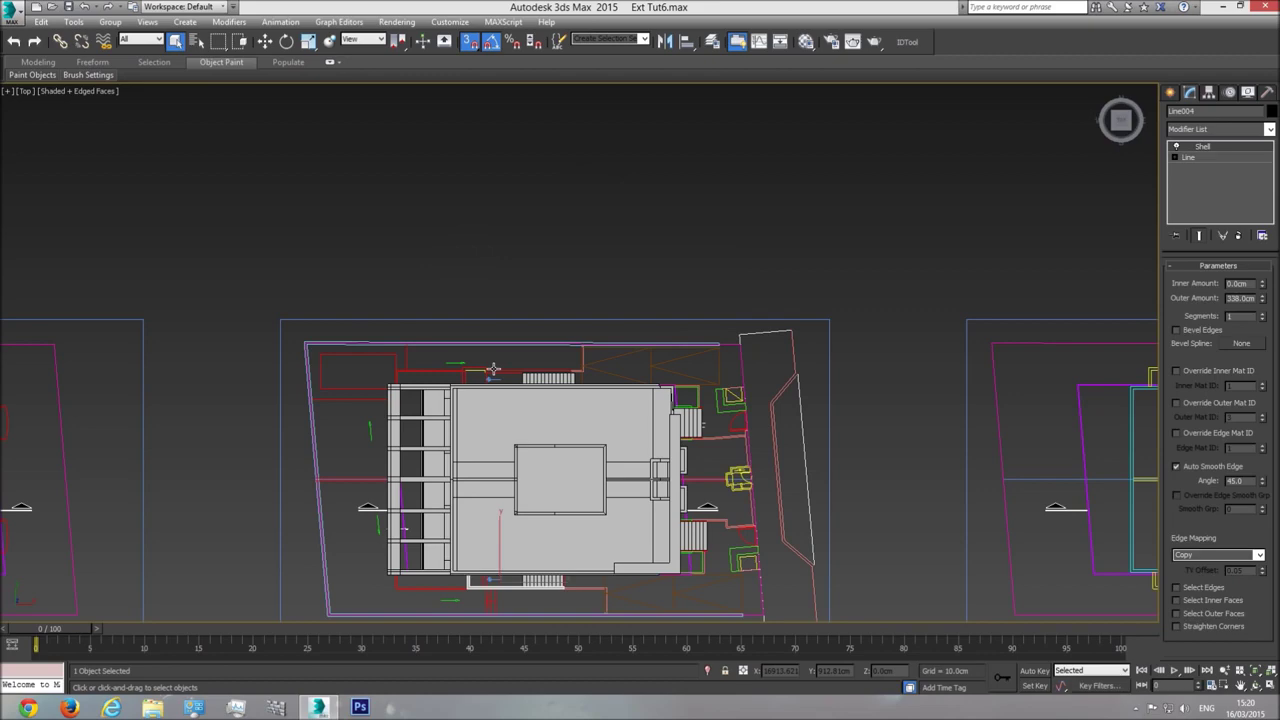
{"action": "left_click", "coordinate": [493, 369]}
{"action": "right_click", "coordinate": [491, 364]}
{"action": "left_click", "coordinate": [530, 251]}
{"action": "middle_click_drag", "start_coordinate": [823, 339], "coordinate": [532, 420]}
{"action": "scroll", "coordinate": [532, 420], "scroll_direction": "up", "scroll_amount": 8}
{"action": "left_click", "coordinate": [384, 334]}
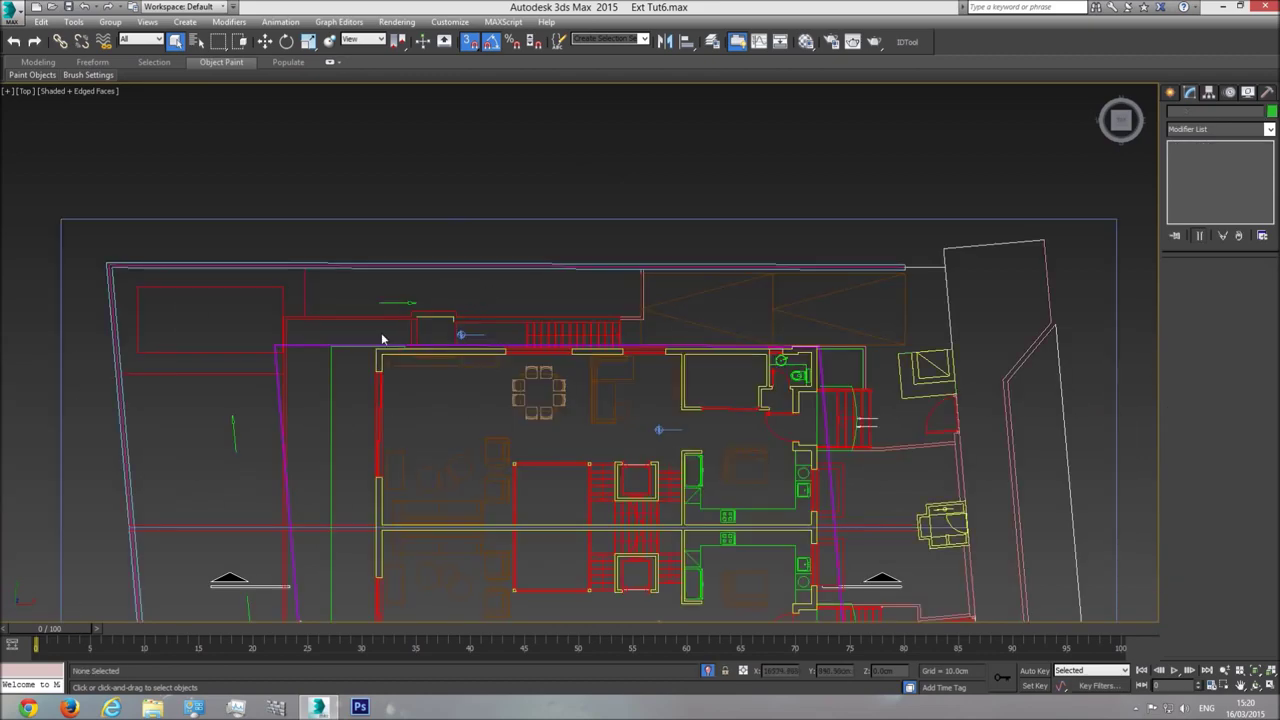
Trace the inner edge of the opposite side-stair wall with a vertex-snapped line, from the stair end to the notch
{"action": "scroll", "coordinate": [384, 338], "scroll_direction": "up", "scroll_amount": 5}
{"action": "left_click", "coordinate": [1171, 92]}
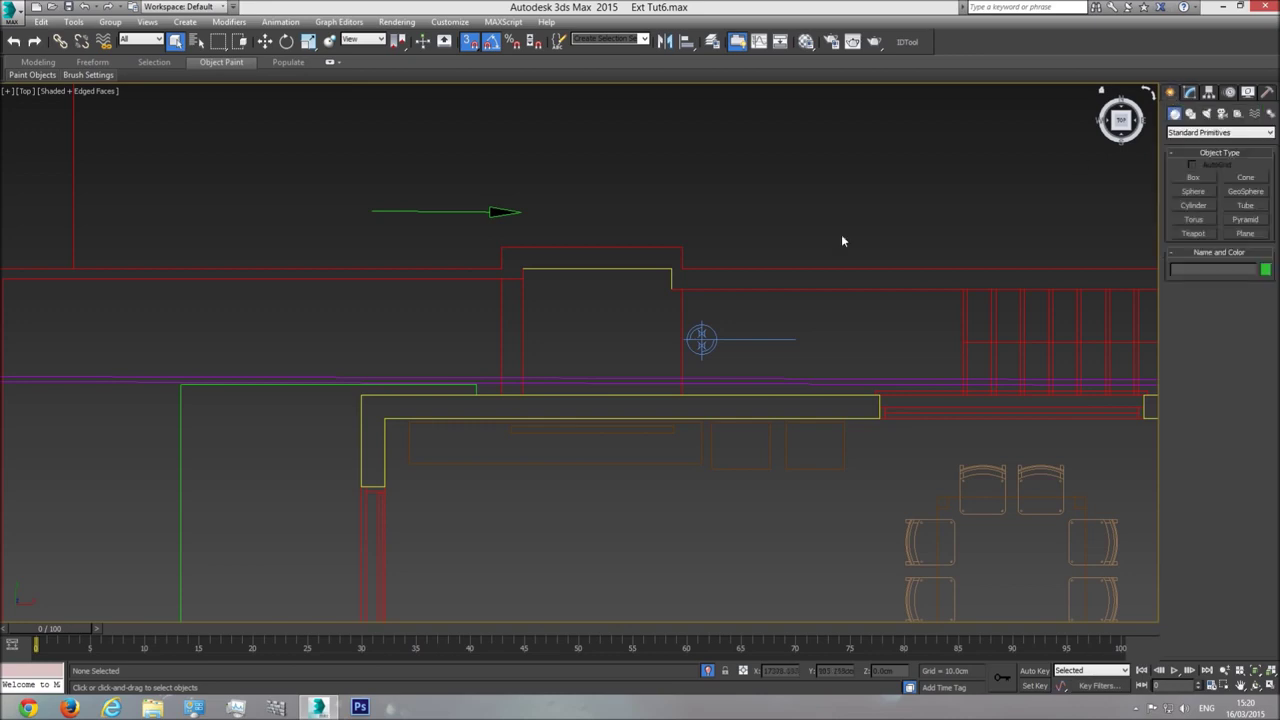
{"action": "scroll", "coordinate": [761, 301], "scroll_direction": "down", "scroll_amount": 4}
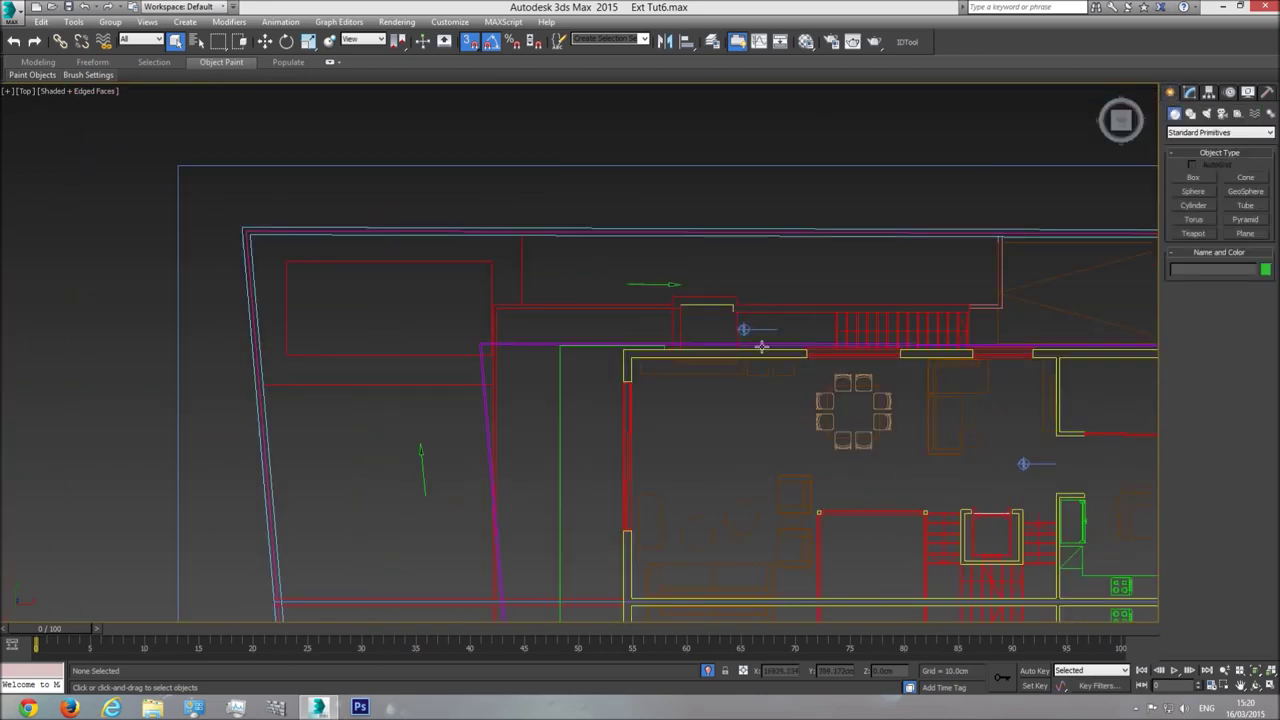
{"action": "left_click", "coordinate": [1190, 114]}
{"action": "left_click", "coordinate": [1193, 188]}
{"action": "scroll", "coordinate": [906, 345], "scroll_direction": "up", "scroll_amount": 4}
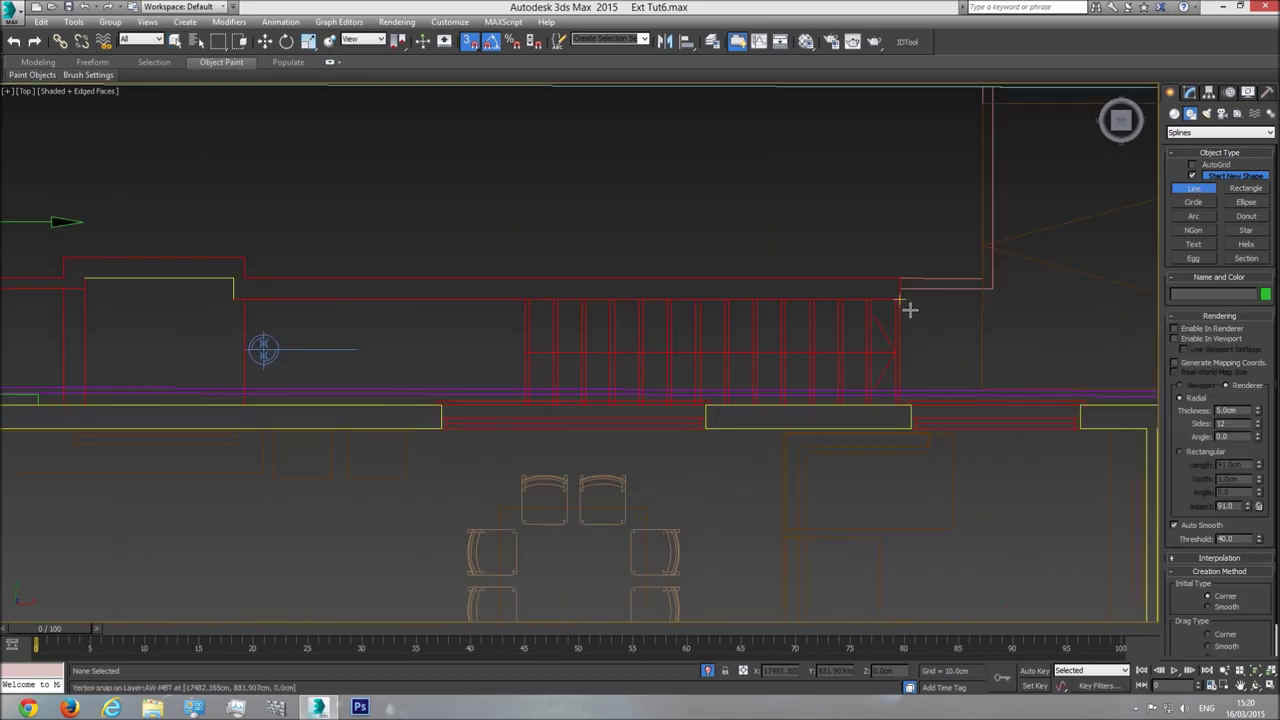
{"action": "left_click", "coordinate": [901, 303]}
{"action": "middle_click_drag", "start_coordinate": [430, 346], "coordinate": [665, 343]}
{"action": "left_click", "coordinate": [467, 296]}
Trace the rest of the opposite side-stair wall around the notch to the house and back along its outer edge, closing the spline
{"action": "left_click", "coordinate": [467, 276]}
{"action": "left_click", "coordinate": [320, 277]}
{"action": "left_click", "coordinate": [298, 402]}
{"action": "left_click", "coordinate": [298, 254]}
{"action": "left_click", "coordinate": [480, 242]}
{"action": "scroll", "coordinate": [371, 286], "scroll_direction": "down", "scroll_amount": 3}
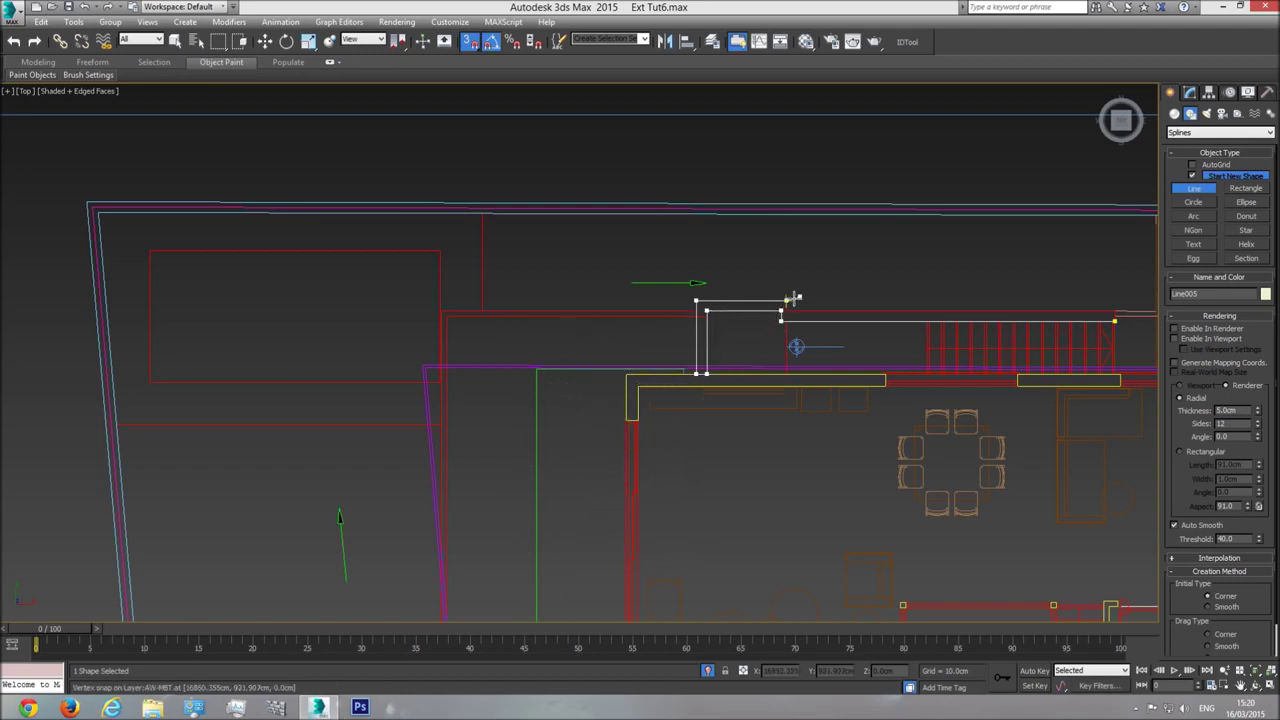
{"action": "scroll", "coordinate": [801, 293], "scroll_direction": "up", "scroll_amount": 3}
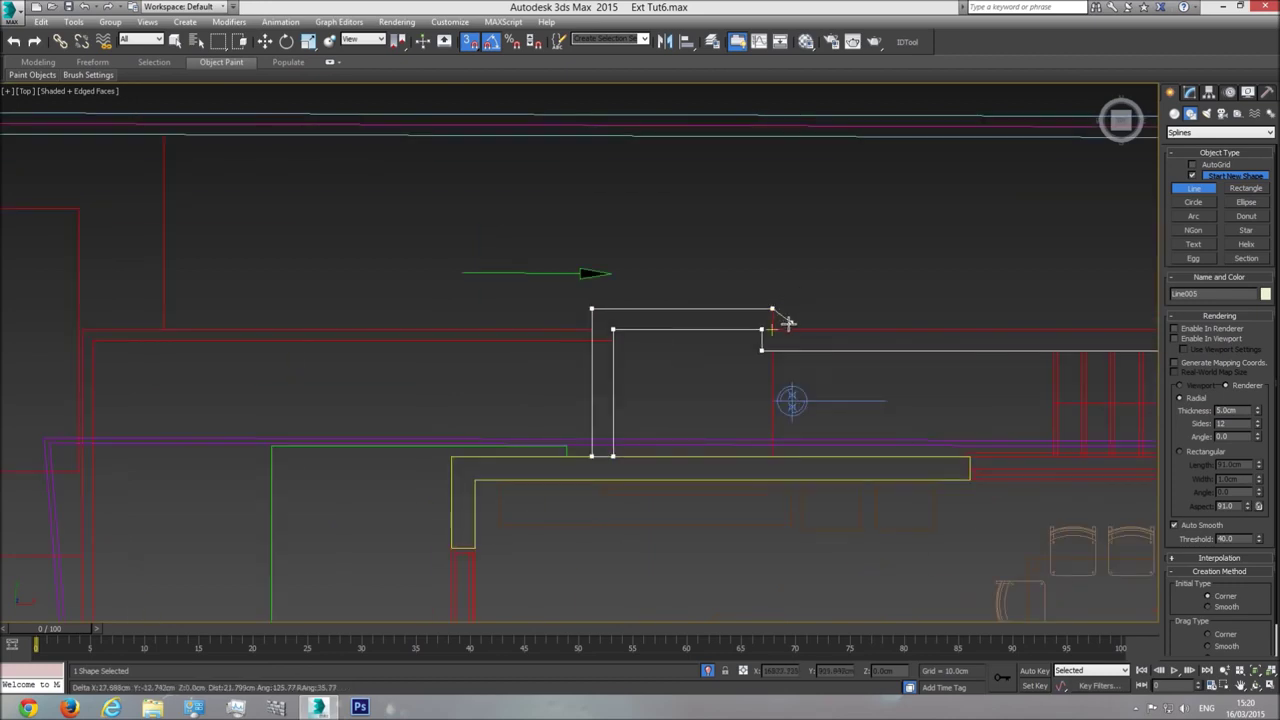
{"action": "left_click", "coordinate": [773, 327]}
{"action": "middle_click_drag", "start_coordinate": [990, 310], "coordinate": [525, 292]}
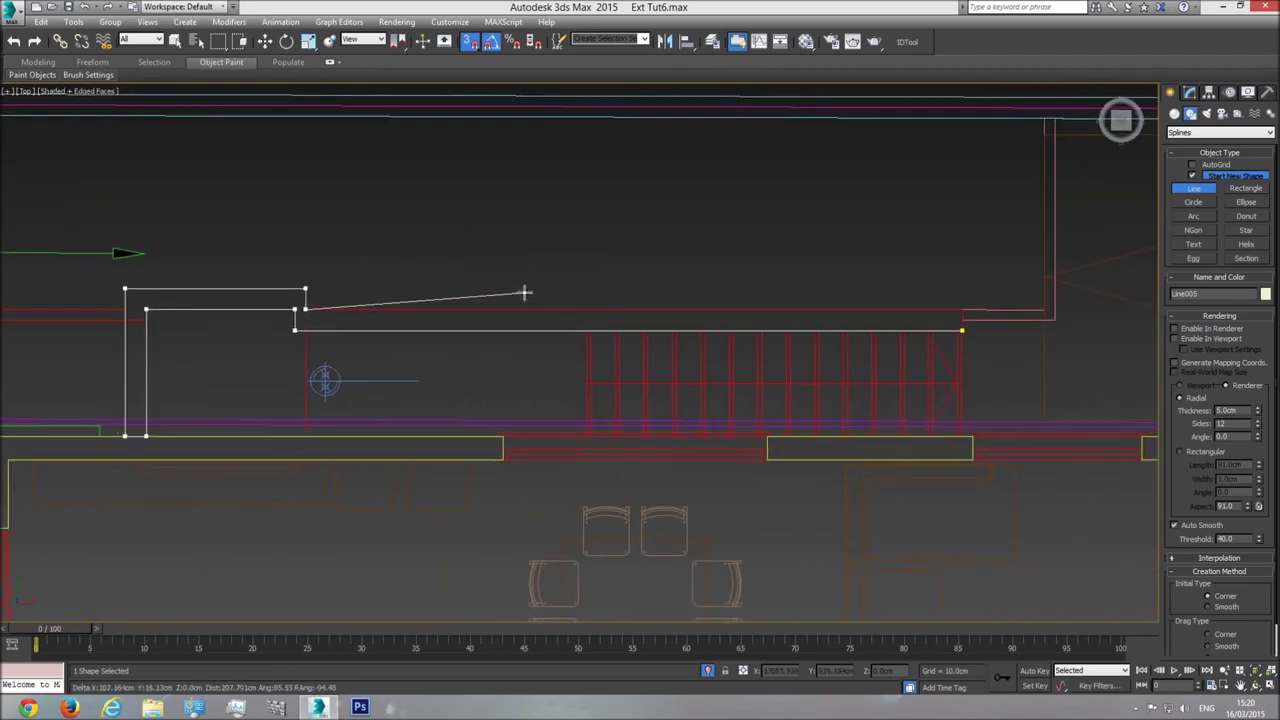
{"action": "left_click", "coordinate": [964, 331]}
{"action": "left_click", "coordinate": [646, 398]}
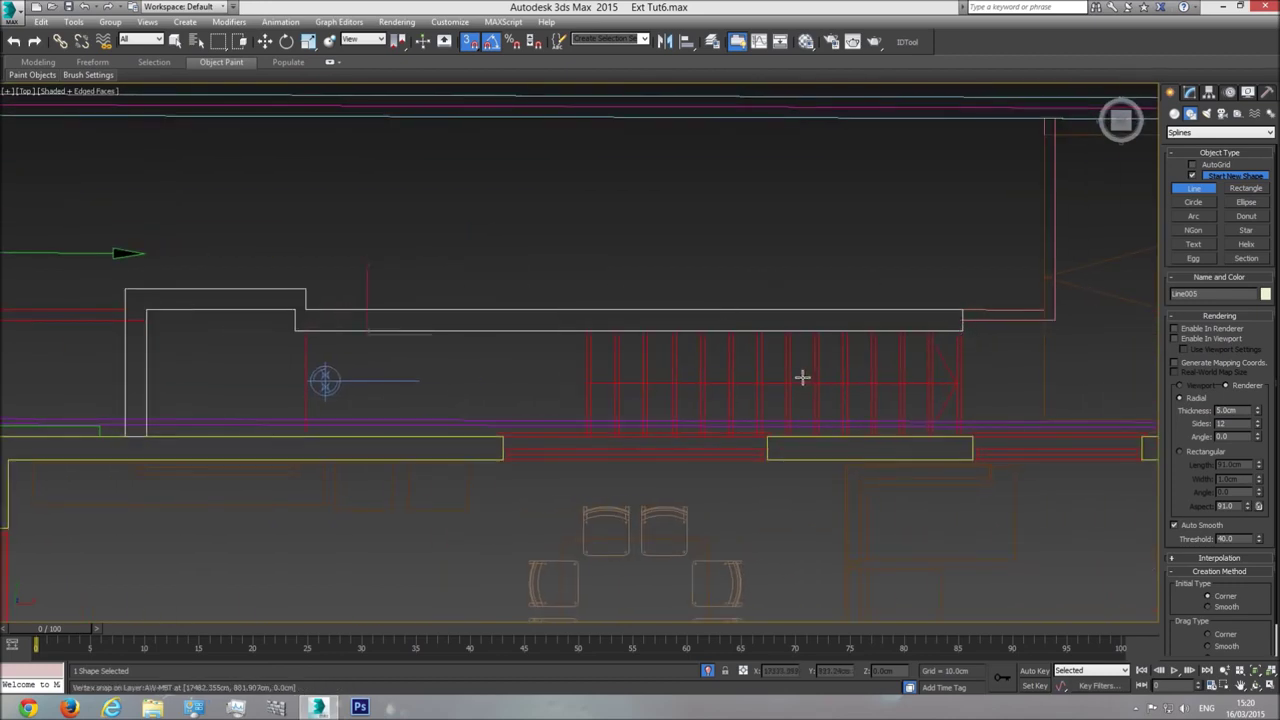
Finish the line tool, orbit around the traced outline in perspective, and exit isolation to bring back the house
{"action": "scroll", "coordinate": [802, 377], "scroll_direction": "down", "scroll_amount": 3}
{"action": "middle_click_drag", "start_coordinate": [802, 377], "coordinate": [740, 375]}
{"action": "right_click", "coordinate": [740, 375]}
{"action": "key", "text": "p"}
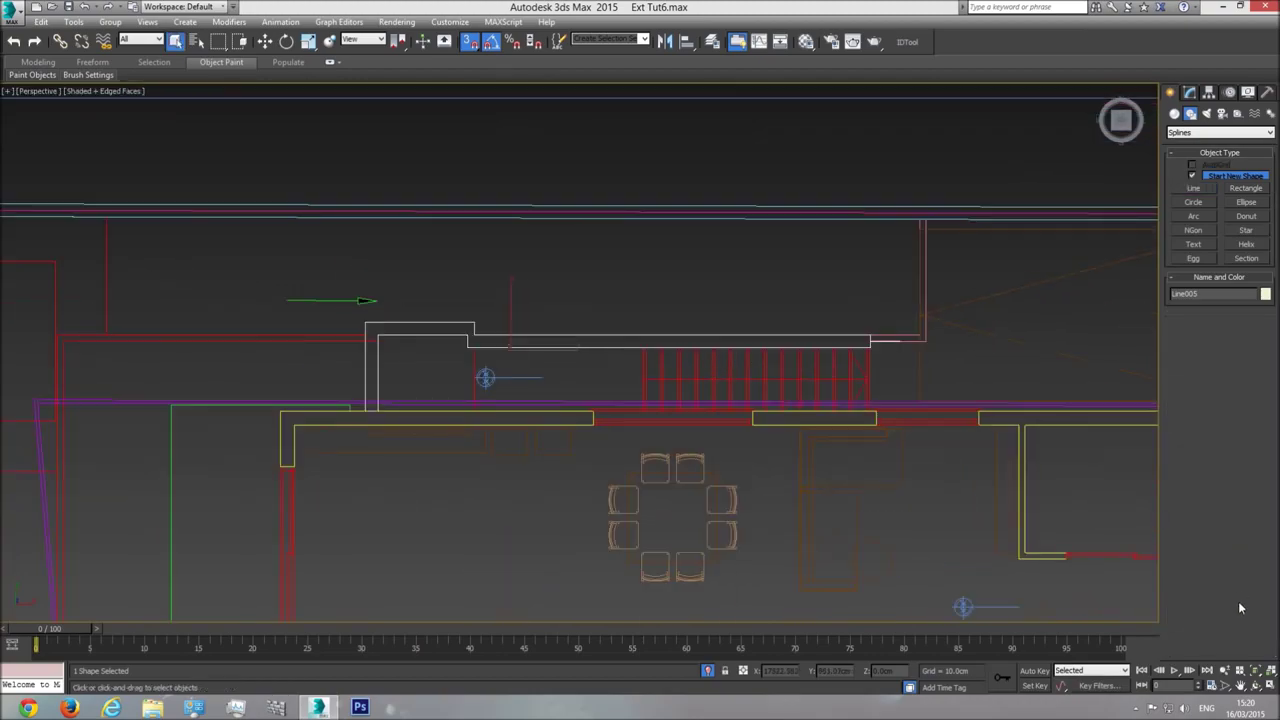
{"action": "left_click", "coordinate": [1257, 672]}
{"action": "left_click", "coordinate": [1256, 686]}
{"action": "left_click_drag", "start_coordinate": [500, 420], "coordinate": [732, 490]}
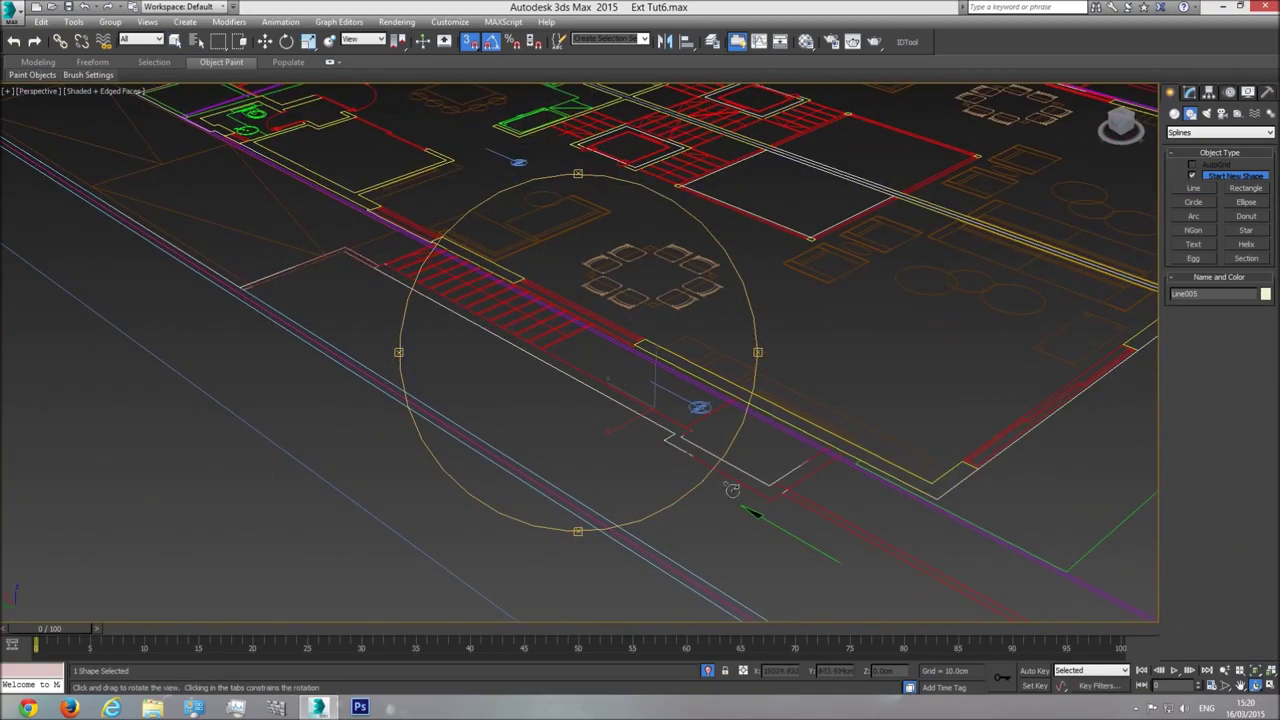
{"action": "left_click", "coordinate": [707, 671]}
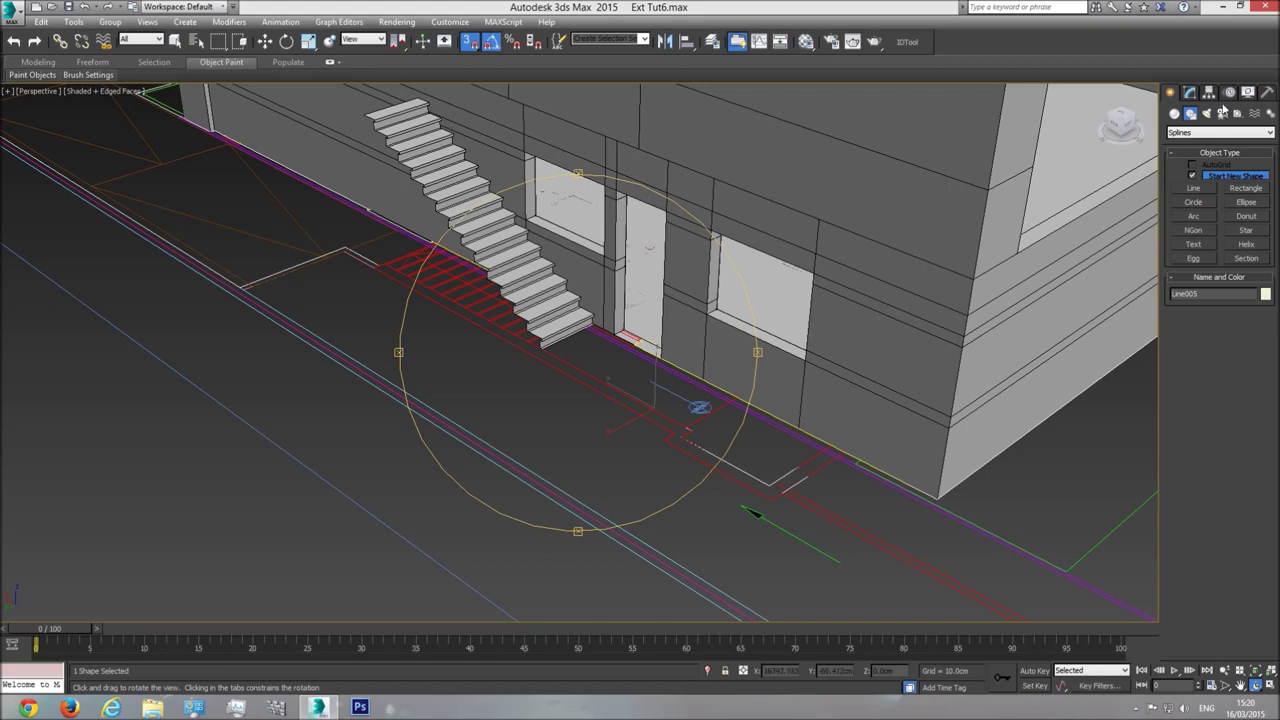
Extrude the traced side-stair wall outline with a Shell modifier
{"action": "left_click", "coordinate": [1190, 92]}
{"action": "left_click", "coordinate": [1220, 129]}
{"action": "scroll", "coordinate": [1216, 317], "scroll_direction": "down", "scroll_amount": 10}
{"action": "left_click", "coordinate": [1188, 240]}
{"action": "left_click_drag", "start_coordinate": [560, 330], "coordinate": [1140, 400]}
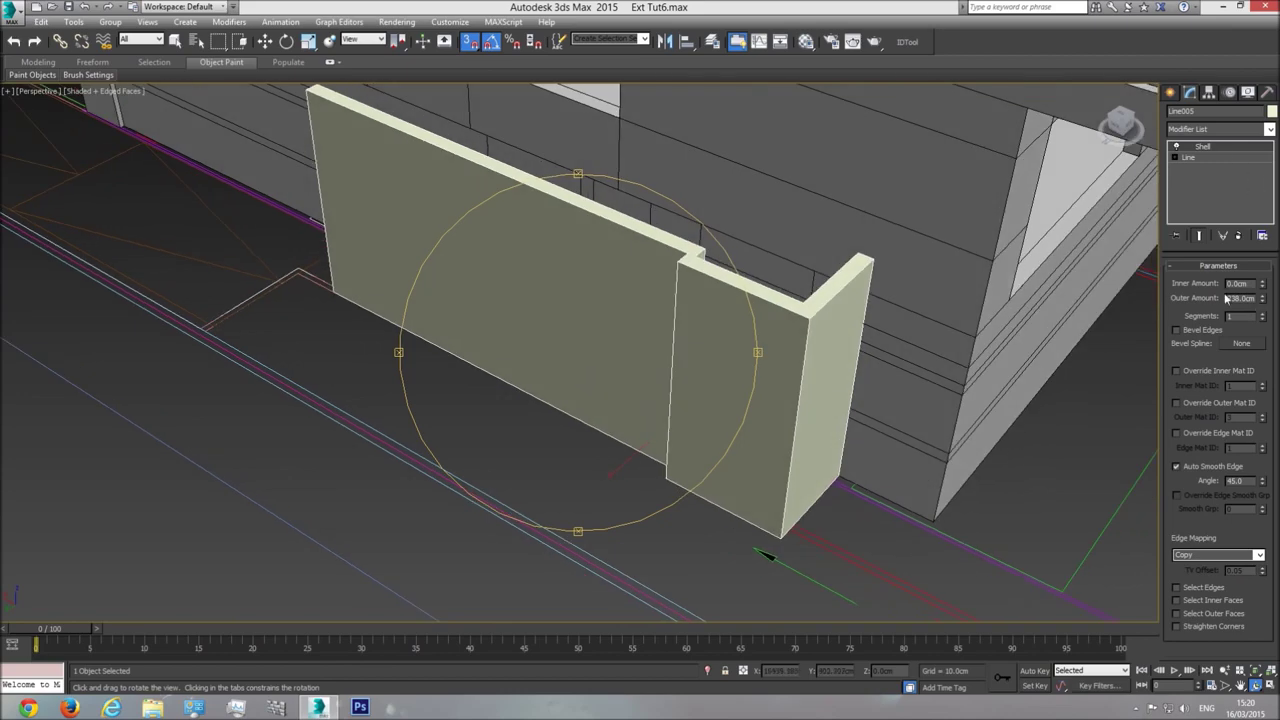
Examine the side elevations in the top view to find the wall beside the basement stairs
{"action": "key", "text": "t"}
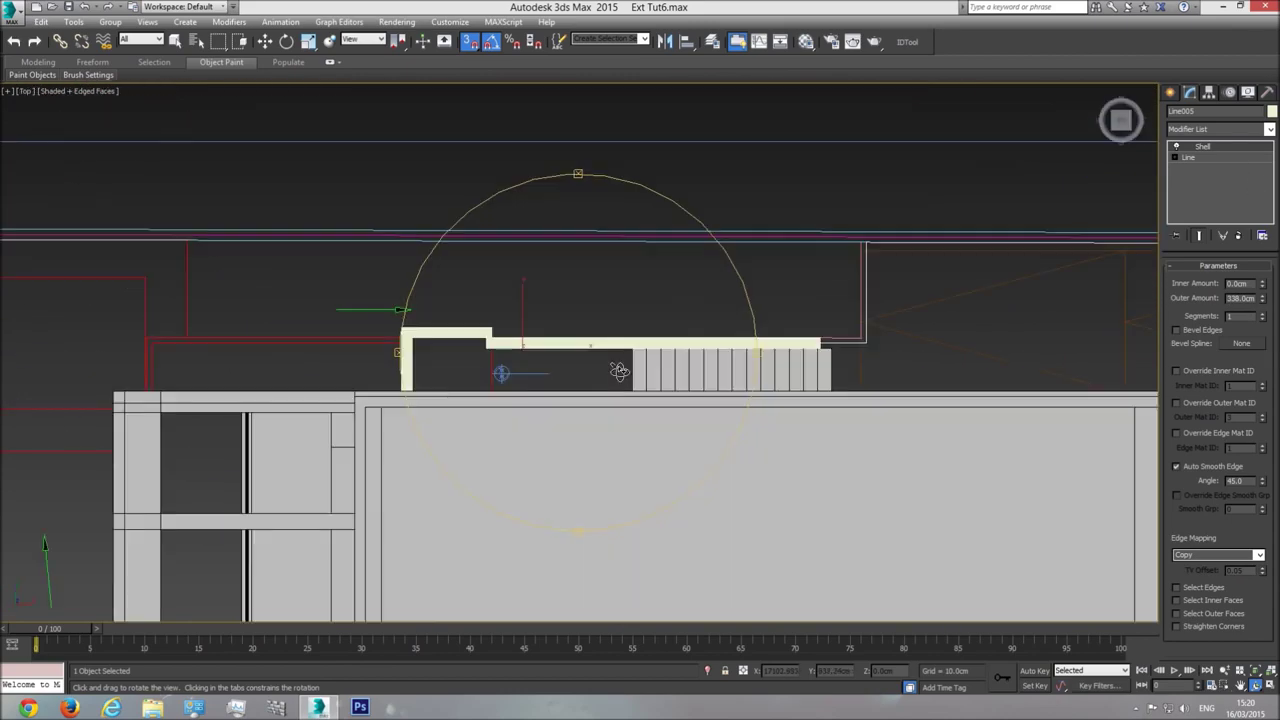
{"action": "scroll", "coordinate": [630, 394], "scroll_direction": "down", "scroll_amount": 6}
{"action": "middle_click_drag", "start_coordinate": [502, 430], "coordinate": [765, 415]}
{"action": "middle_click_drag", "start_coordinate": [430, 426], "coordinate": [613, 414]}
{"action": "scroll", "coordinate": [637, 376], "scroll_direction": "up", "scroll_amount": 5}
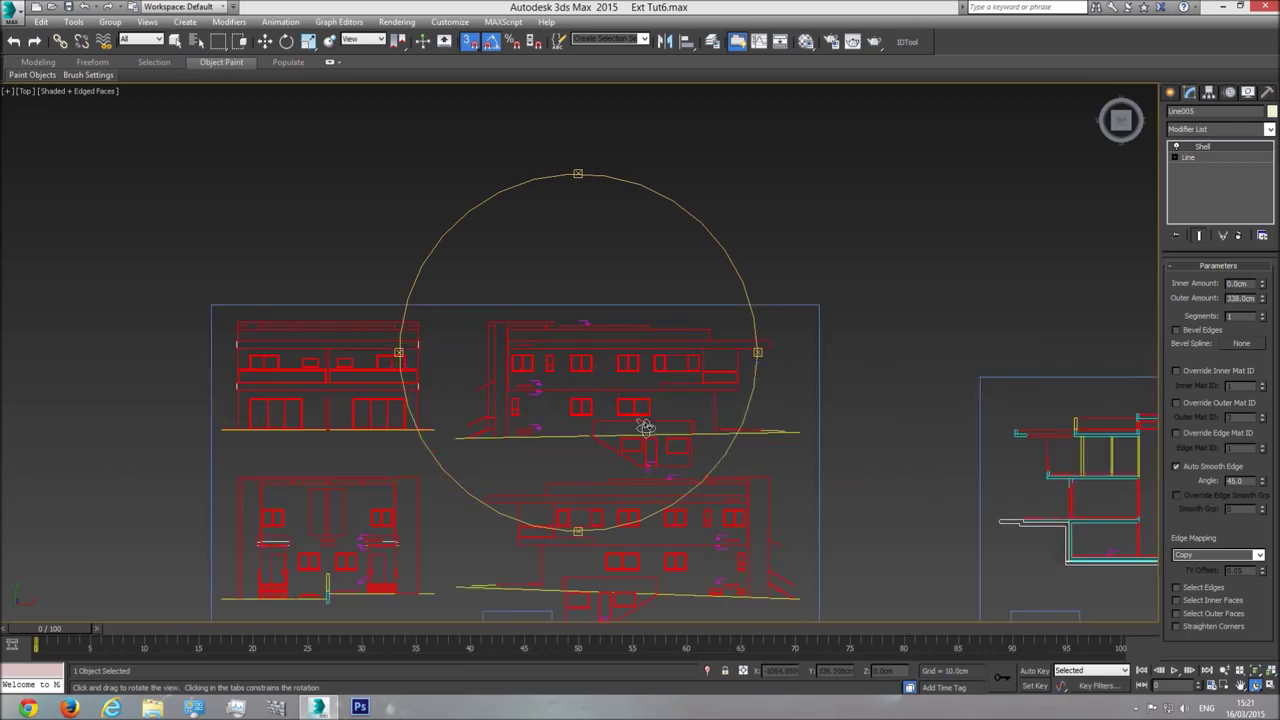
{"action": "scroll", "coordinate": [628, 497], "scroll_direction": "up", "scroll_amount": 3}
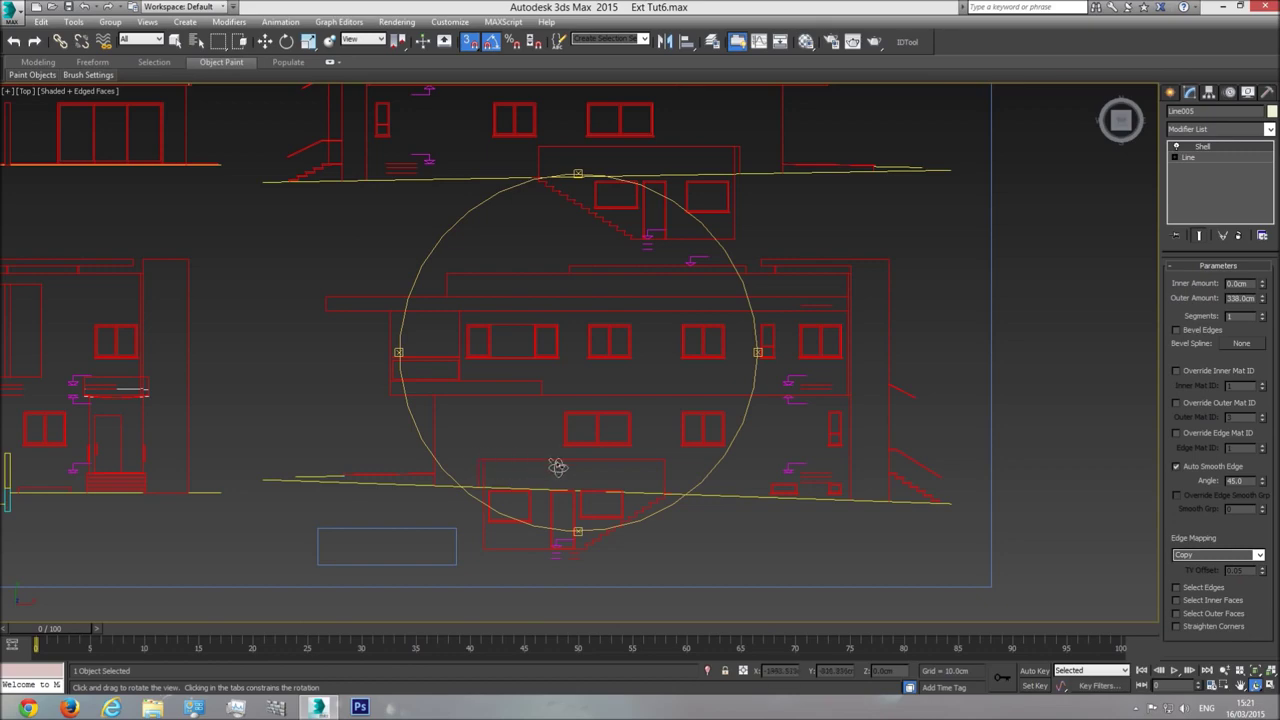
{"action": "middle_click_drag", "start_coordinate": [580, 348], "coordinate": [590, 391]}
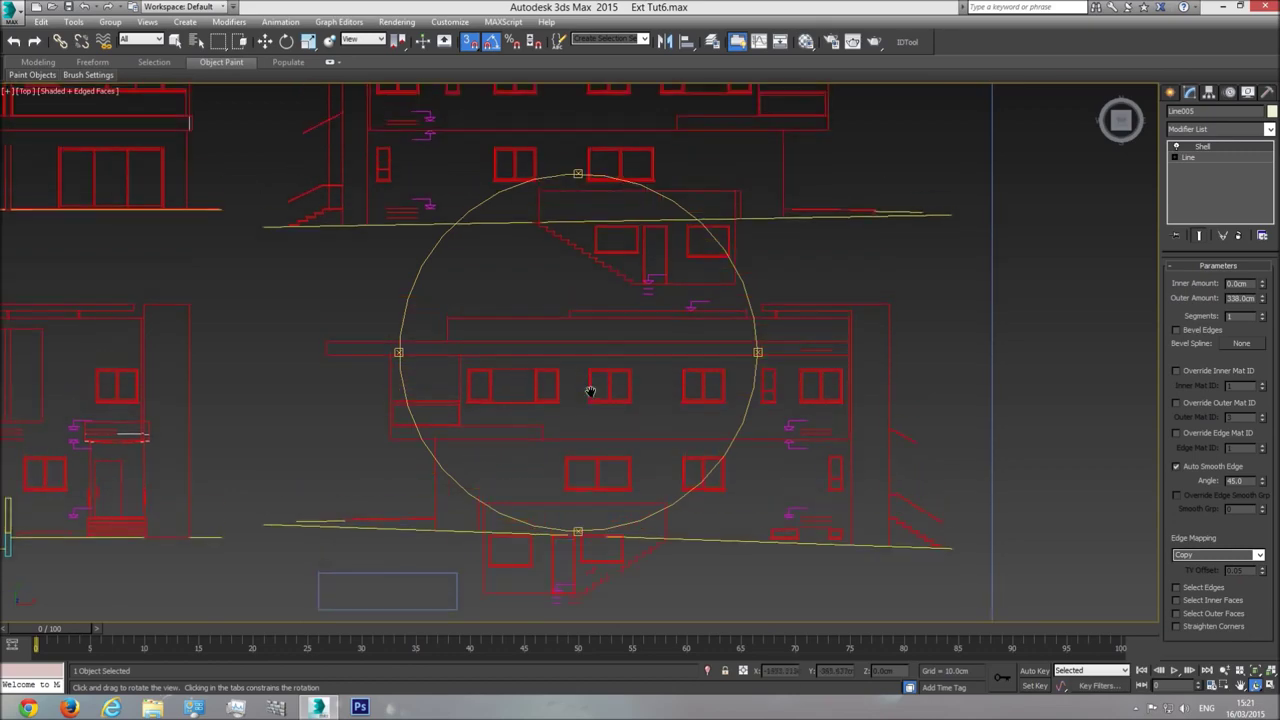
{"action": "middle_click_drag", "start_coordinate": [717, 209], "coordinate": [697, 266]}
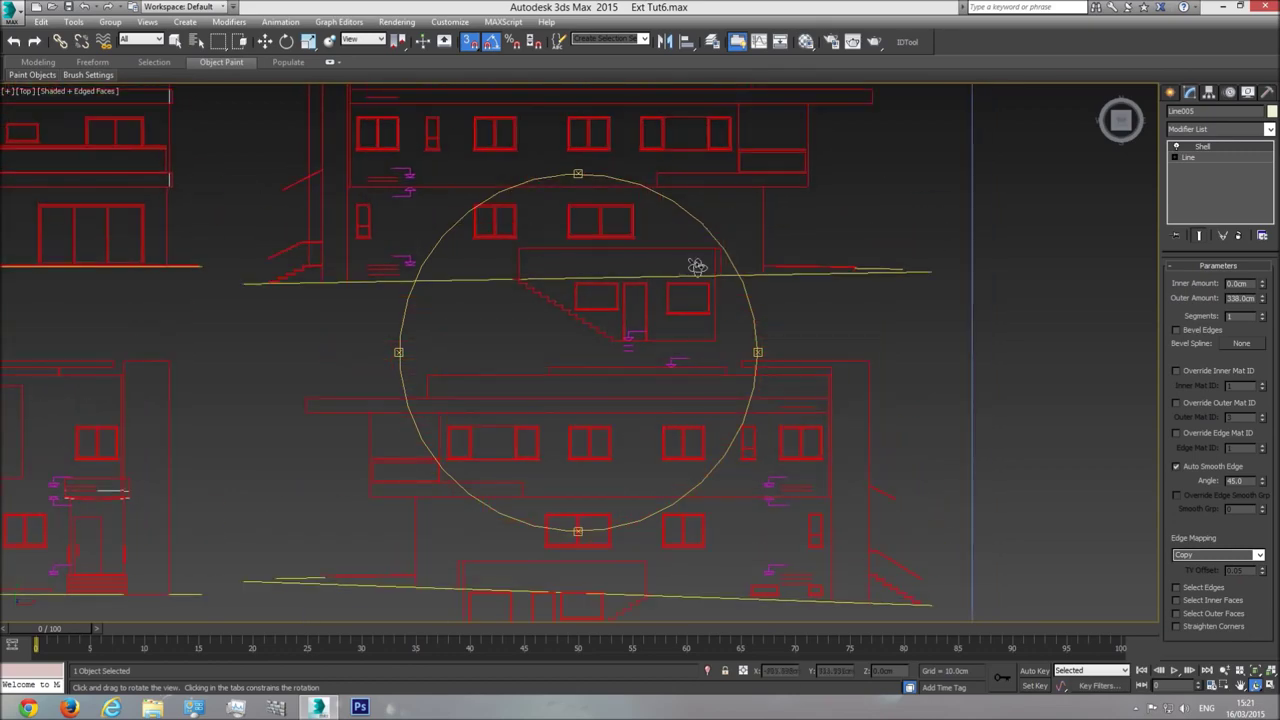
{"action": "scroll", "coordinate": [663, 317], "scroll_direction": "up", "scroll_amount": 2}
{"action": "right_click", "coordinate": [664, 315]}
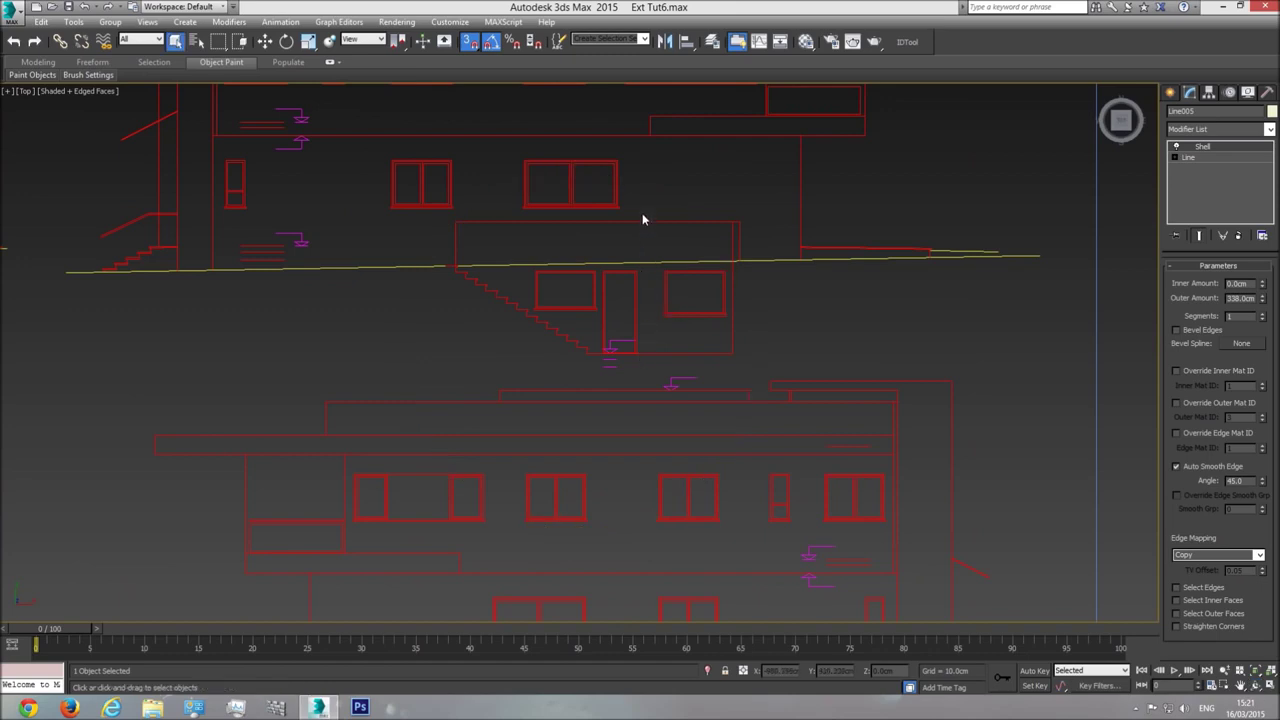
Measure the stair wall's height on the side elevation with a temporary vertex-snapped box, and delete the box
{"action": "left_click", "coordinate": [1170, 92]}
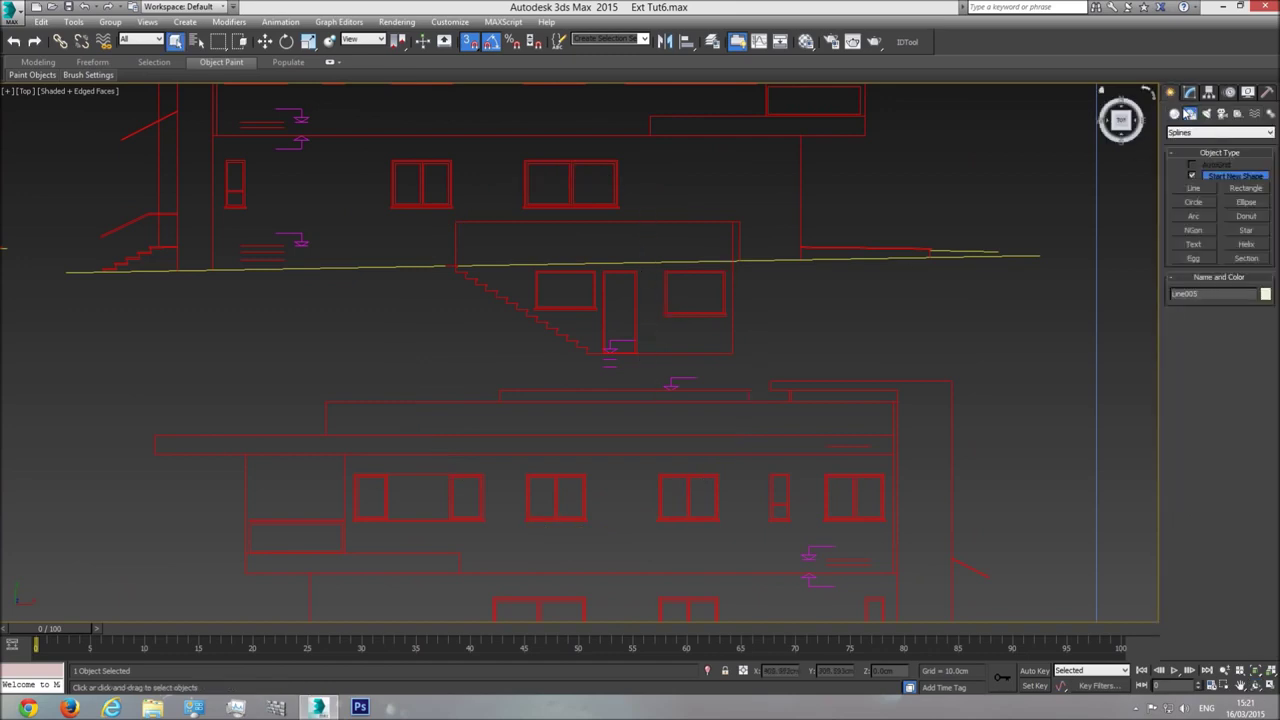
{"action": "left_click", "coordinate": [1174, 113]}
{"action": "left_click", "coordinate": [1193, 177]}
{"action": "left_click_drag", "start_coordinate": [634, 352], "coordinate": [727, 218]}
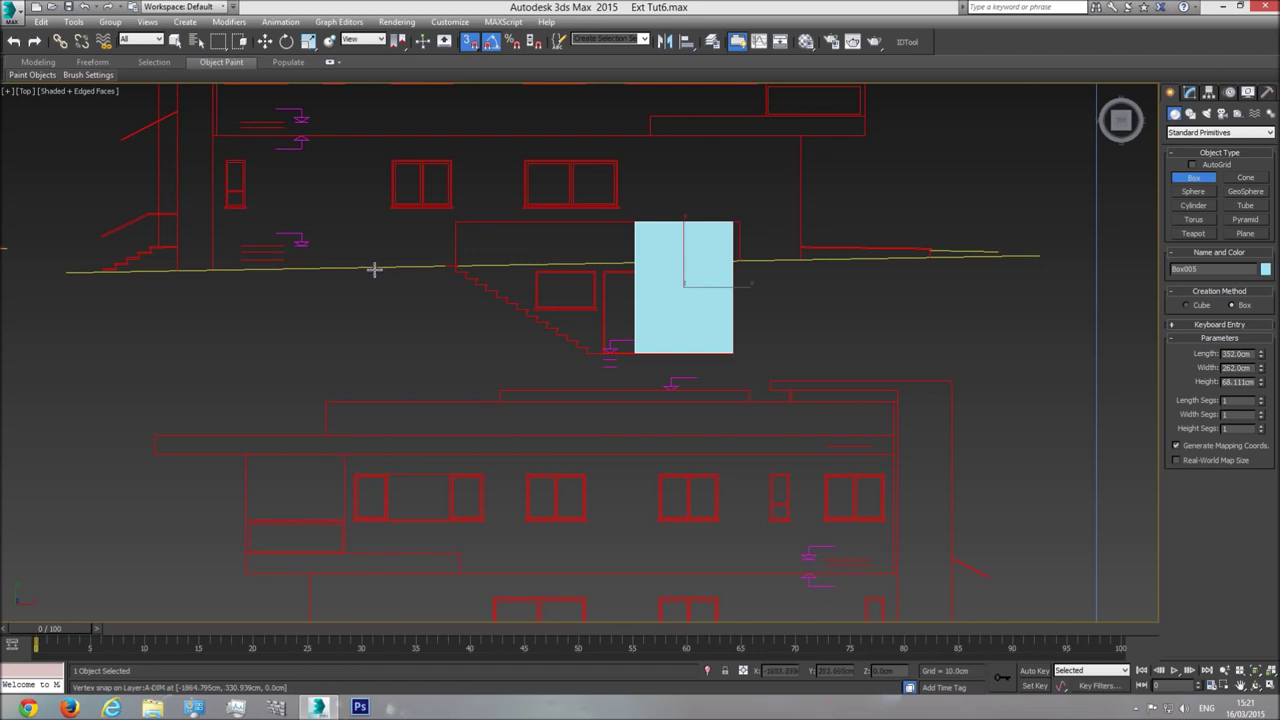
{"action": "scroll", "coordinate": [571, 409], "scroll_direction": "down", "scroll_amount": 2}
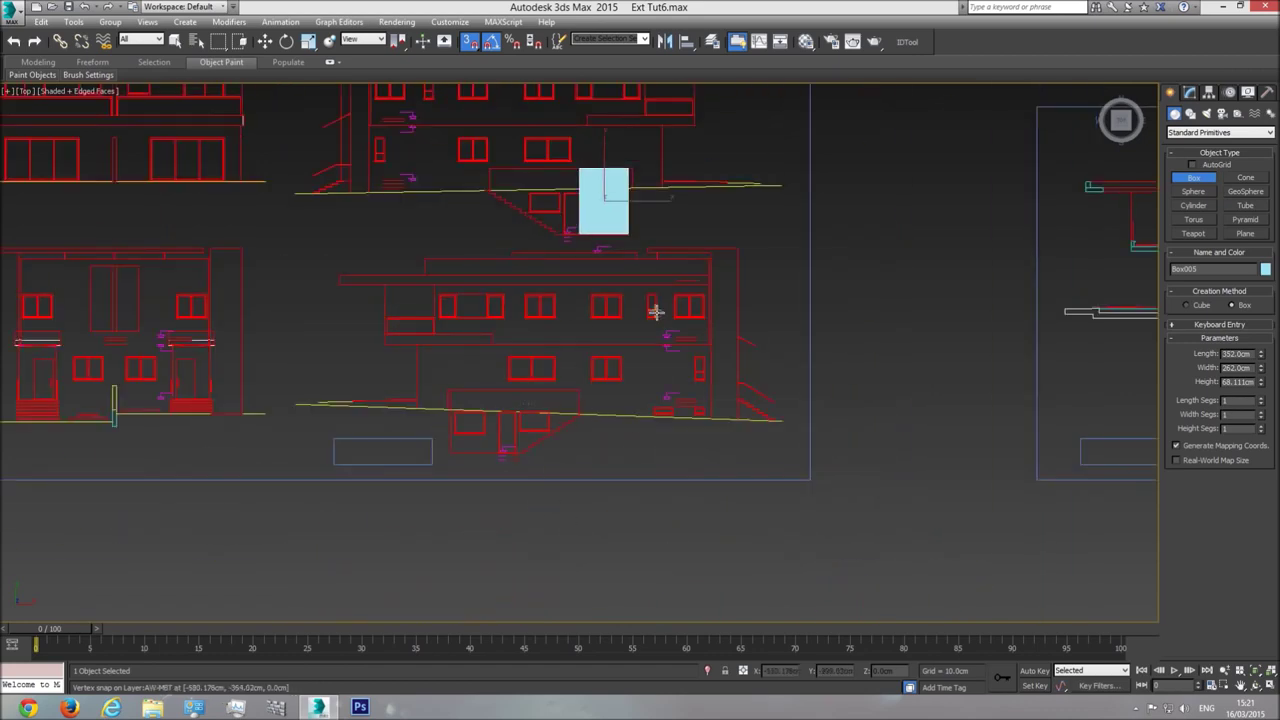
{"action": "right_click", "coordinate": [660, 259]}
{"action": "key", "text": "Delete"}
Select the new side-stair wall in perspective and set its Shell outer amount to 352 cm
{"action": "key", "text": "p"}
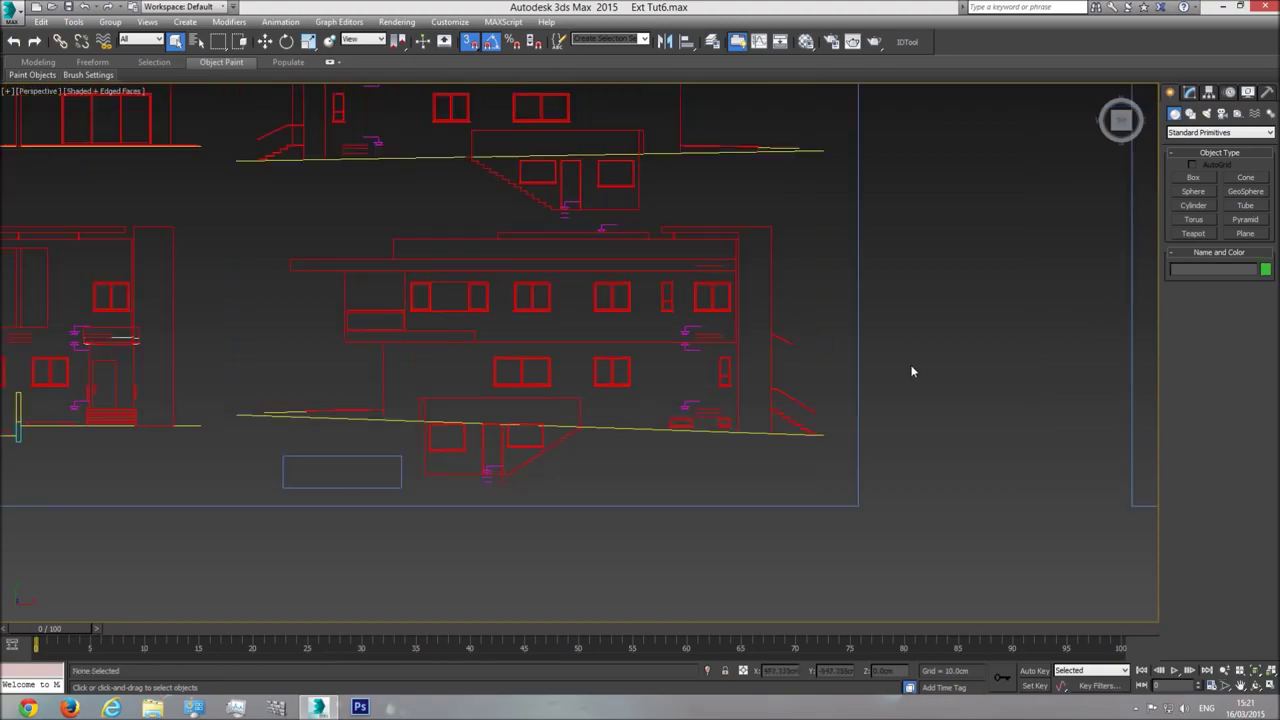
{"action": "scroll", "coordinate": [908, 370], "scroll_direction": "down", "scroll_amount": 4}
{"action": "middle_click_drag", "start_coordinate": [906, 410], "coordinate": [802, 408]}
{"action": "left_click", "coordinate": [1270, 668]}
{"action": "left_click", "coordinate": [1241, 685]}
{"action": "mouse_move", "coordinate": [637, 406]}
{"action": "left_mouse_down"}
{"action": "mouse_move", "coordinate": [734, 335]}
{"action": "mouse_move", "coordinate": [593, 323]}
{"action": "mouse_move", "coordinate": [694, 320]}
{"action": "mouse_move", "coordinate": [870, 229]}
{"action": "mouse_move", "coordinate": [965, 267]}
{"action": "left_mouse_up"}
{"action": "right_click", "coordinate": [520, 428]}
{"action": "left_click", "coordinate": [550, 389]}
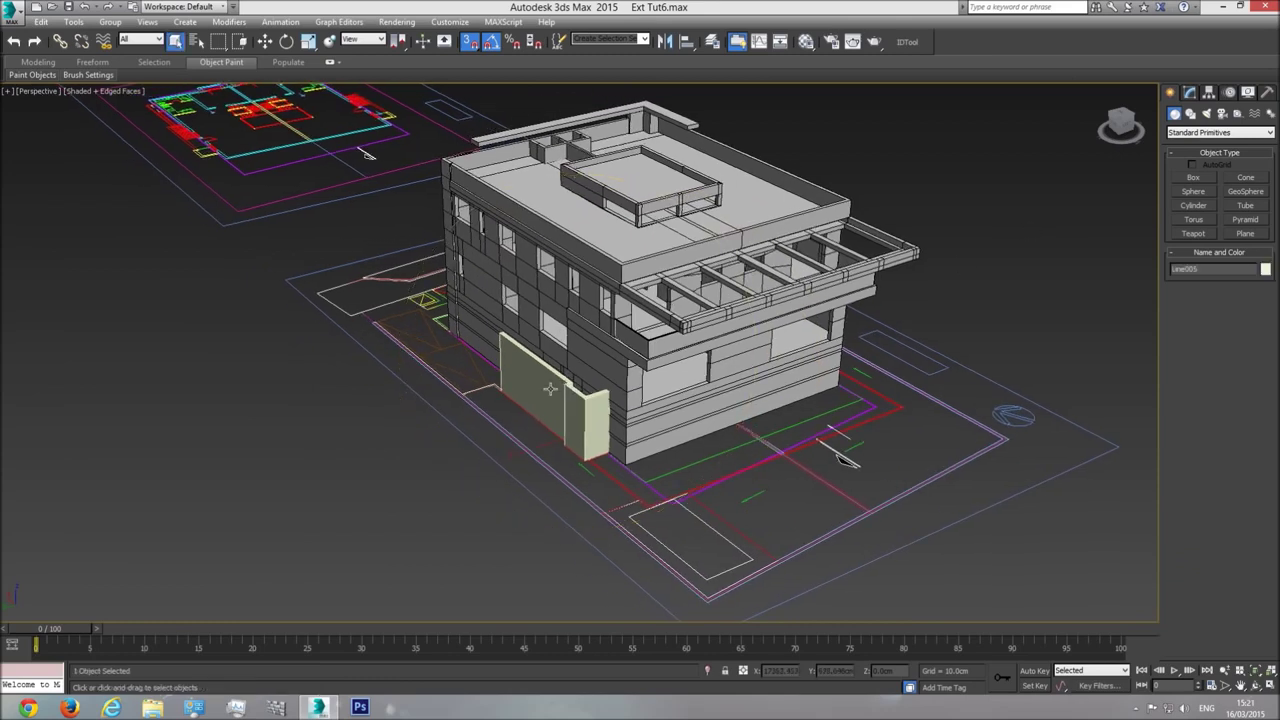
{"action": "left_click", "coordinate": [1190, 92]}
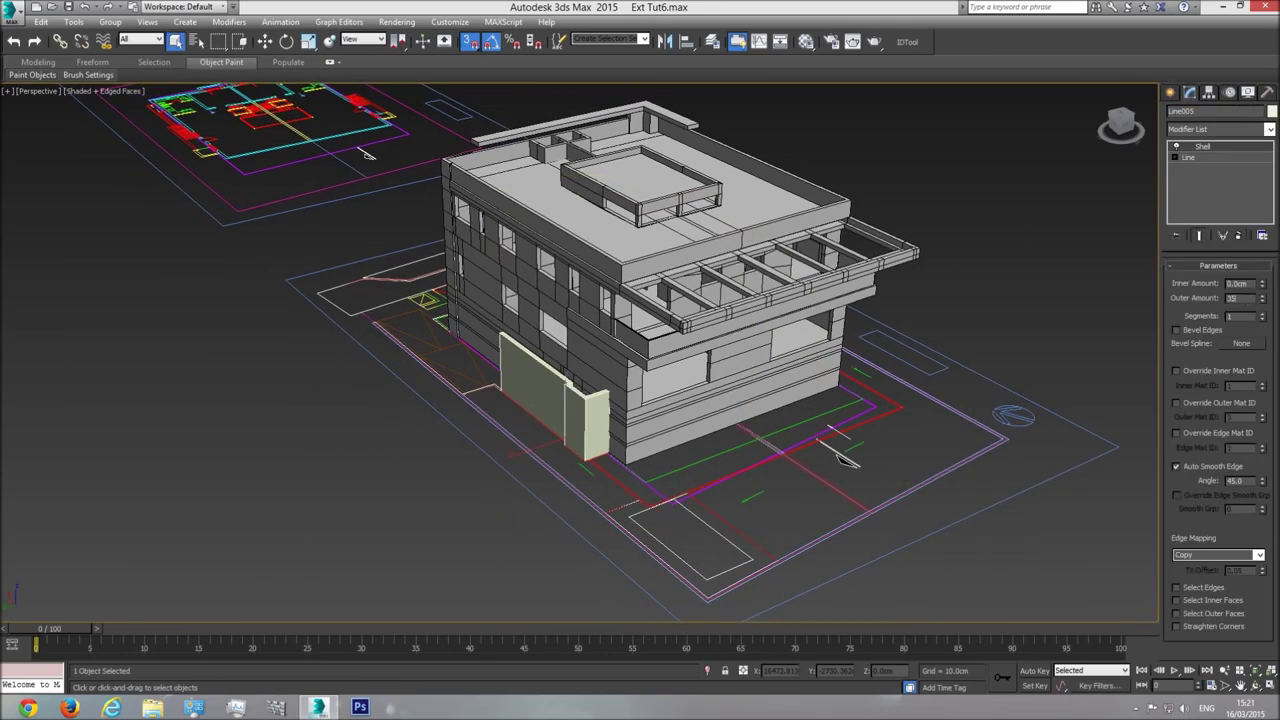
{"action": "type", "text": "352"}
{"action": "key", "text": "Return"}
Set the opposite side-stair wall's object colour to black and assign the "base" material to it
{"action": "left_click", "coordinate": [1242, 687]}
{"action": "left_click_drag", "start_coordinate": [504, 357], "coordinate": [585, 352]}
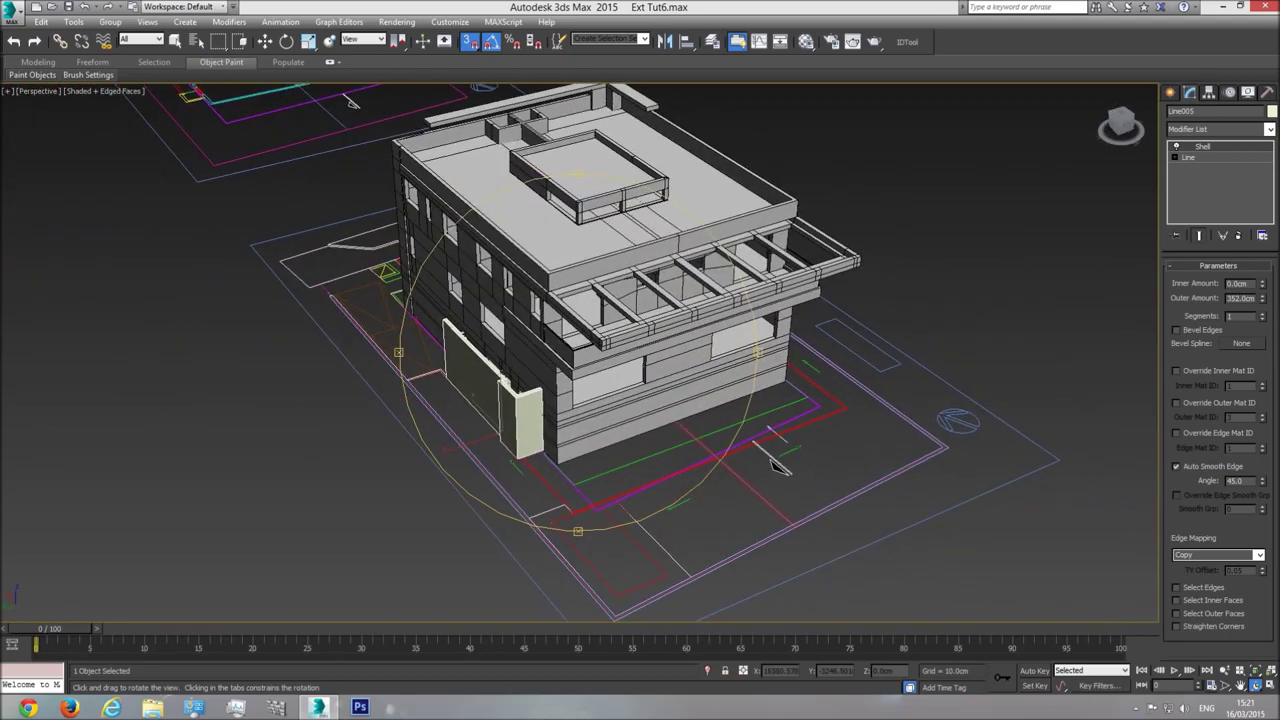
{"action": "left_click", "coordinate": [1271, 111]}
{"action": "left_click", "coordinate": [981, 371]}
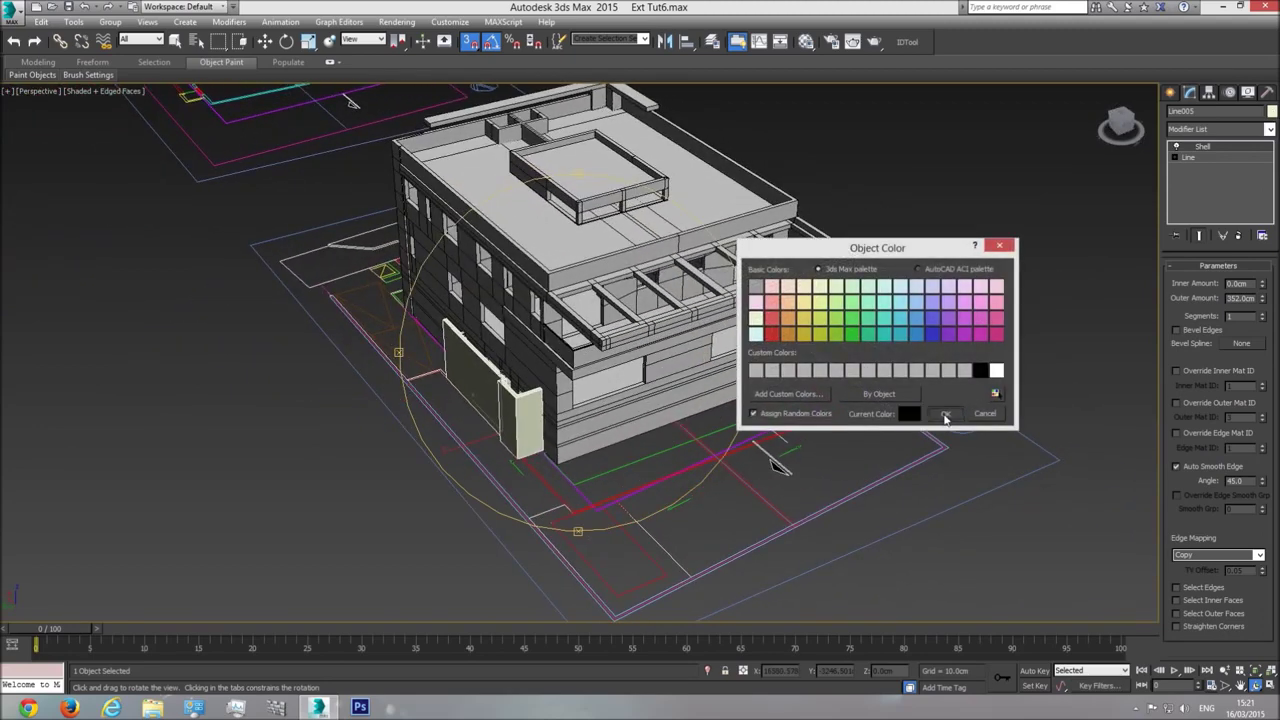
{"action": "left_click", "coordinate": [945, 413]}
{"action": "left_click", "coordinate": [806, 42]}
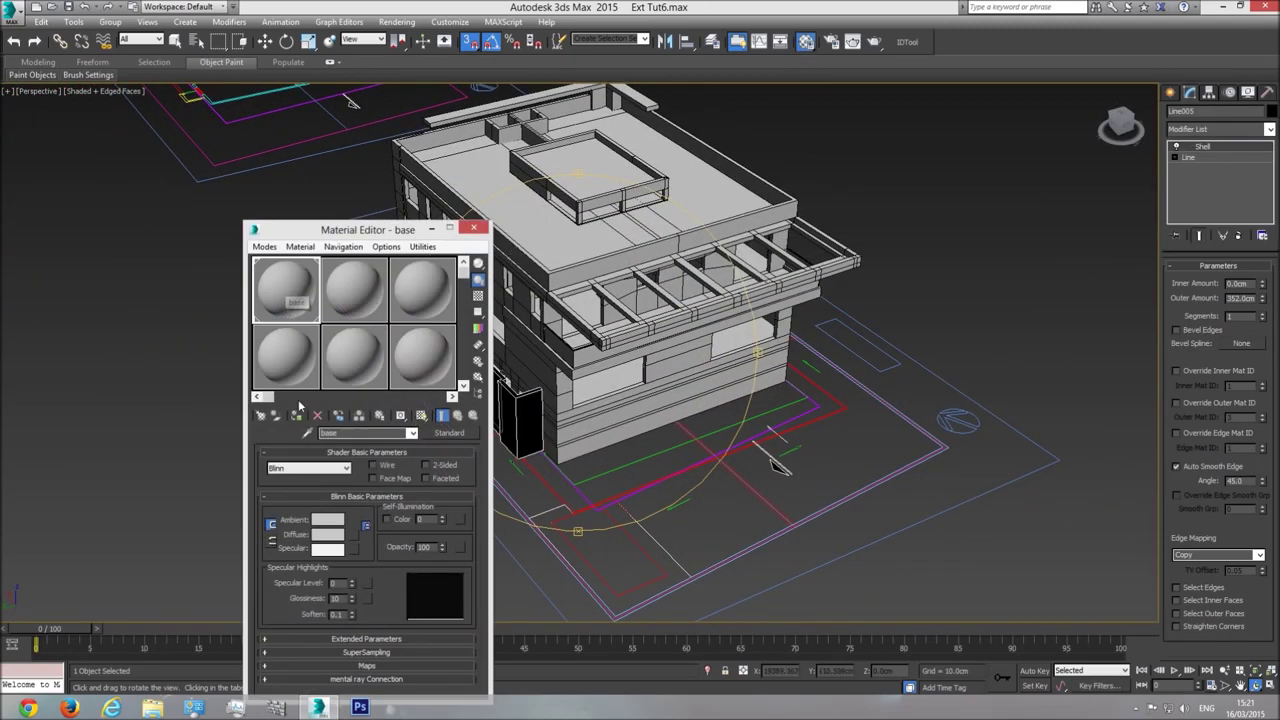
{"action": "left_click", "coordinate": [297, 416]}
{"action": "left_click", "coordinate": [474, 231]}
Examine the finished side wall and the front entrance stairs against the ground-floor plan in perspective
{"action": "left_click_drag", "start_coordinate": [735, 372], "coordinate": [576, 374]}
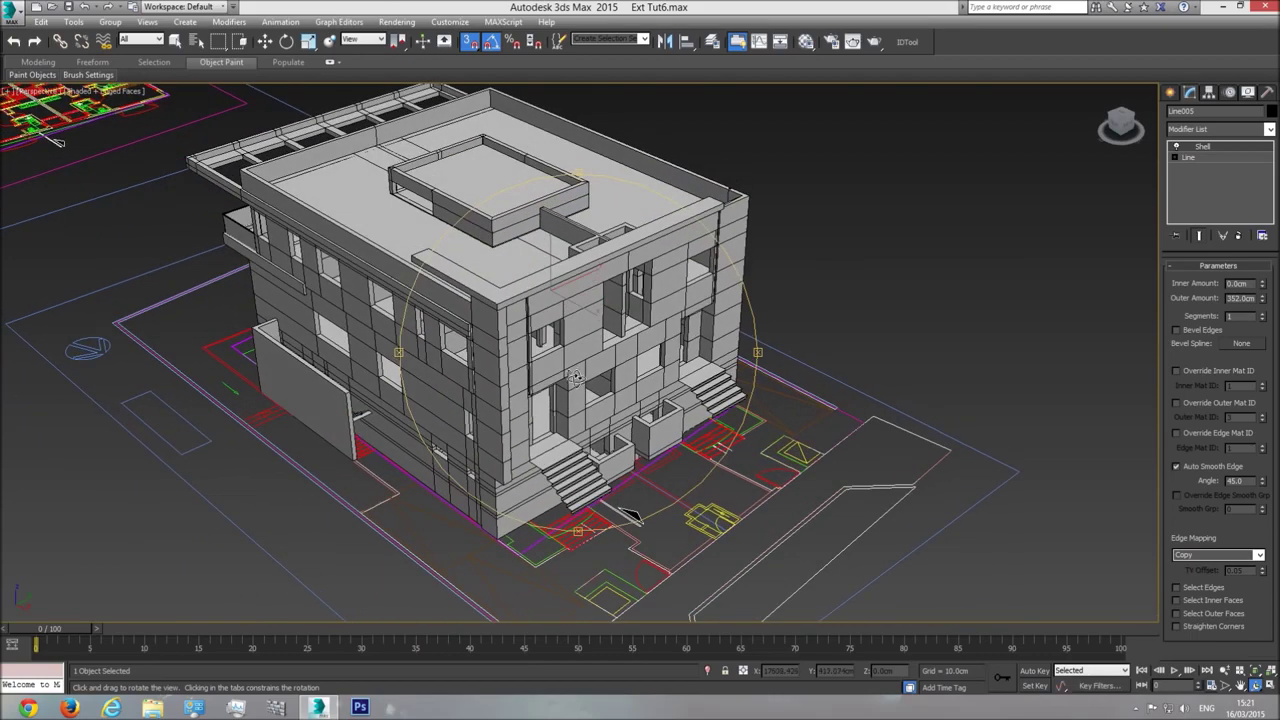
{"action": "left_click_drag", "start_coordinate": [567, 377], "coordinate": [588, 399]}
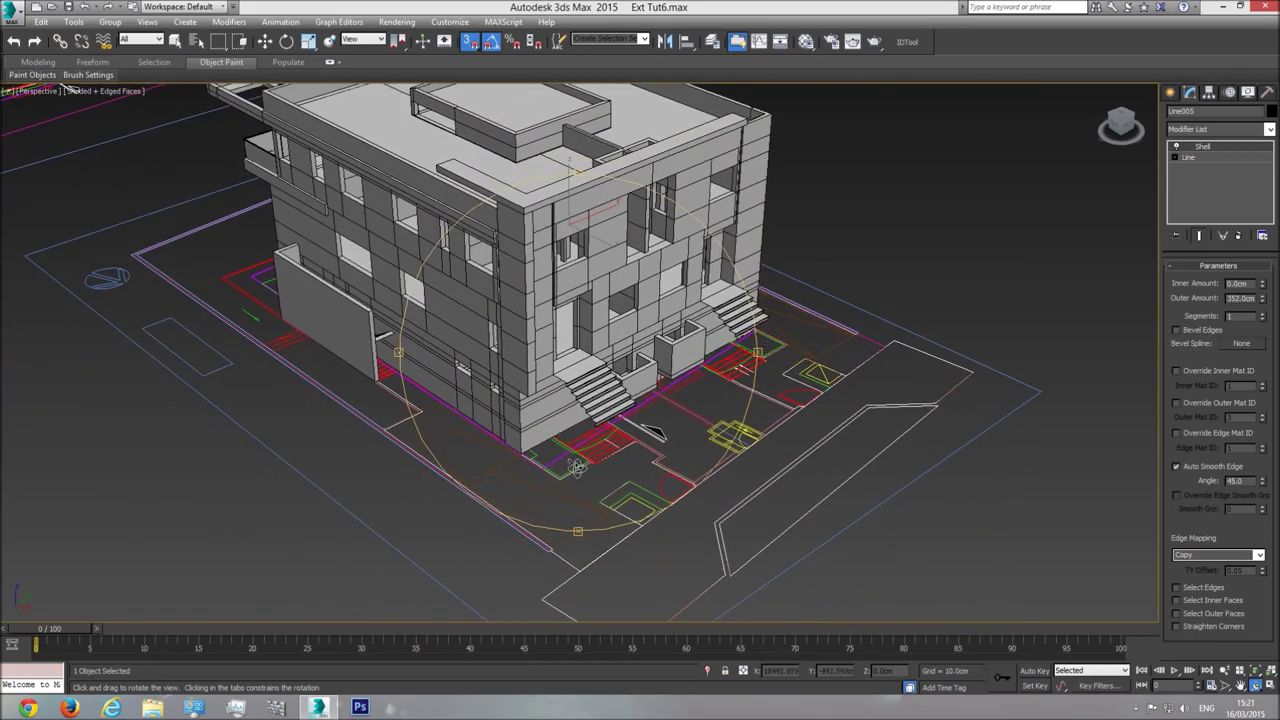
{"action": "scroll", "coordinate": [569, 440], "scroll_direction": "up", "scroll_amount": 5}
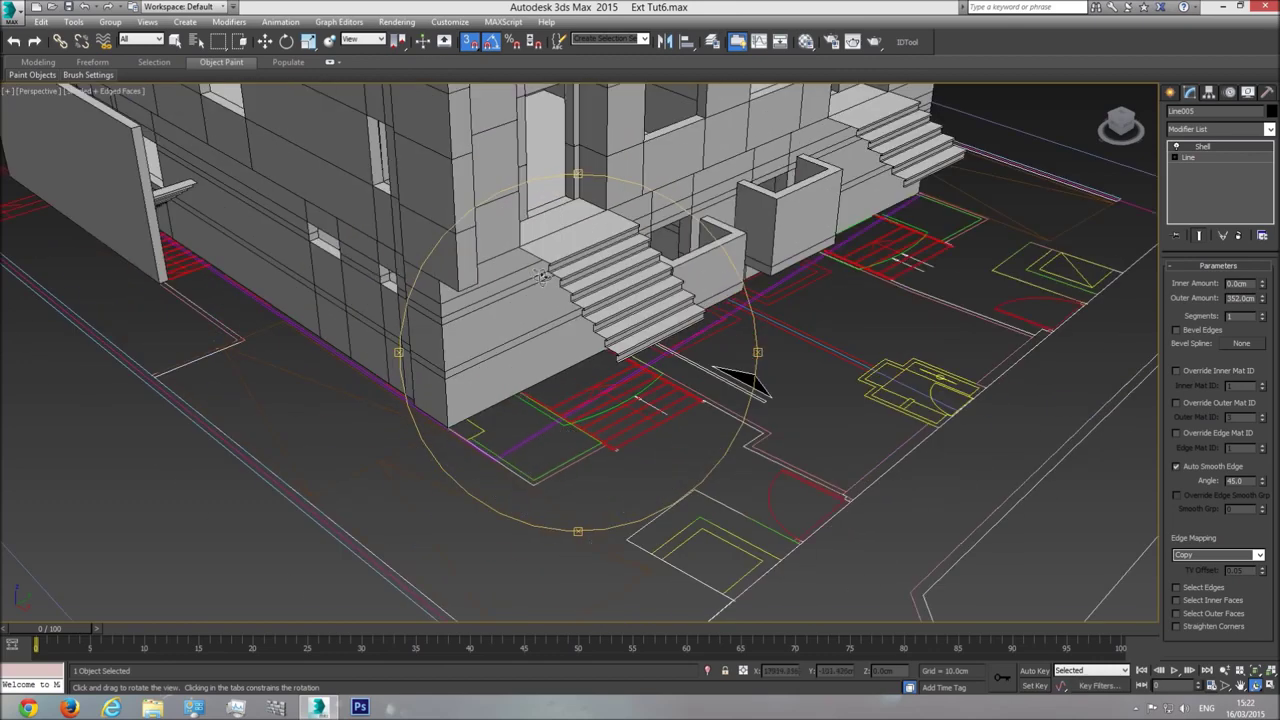
{"action": "left_click_drag", "start_coordinate": [638, 369], "coordinate": [480, 469]}
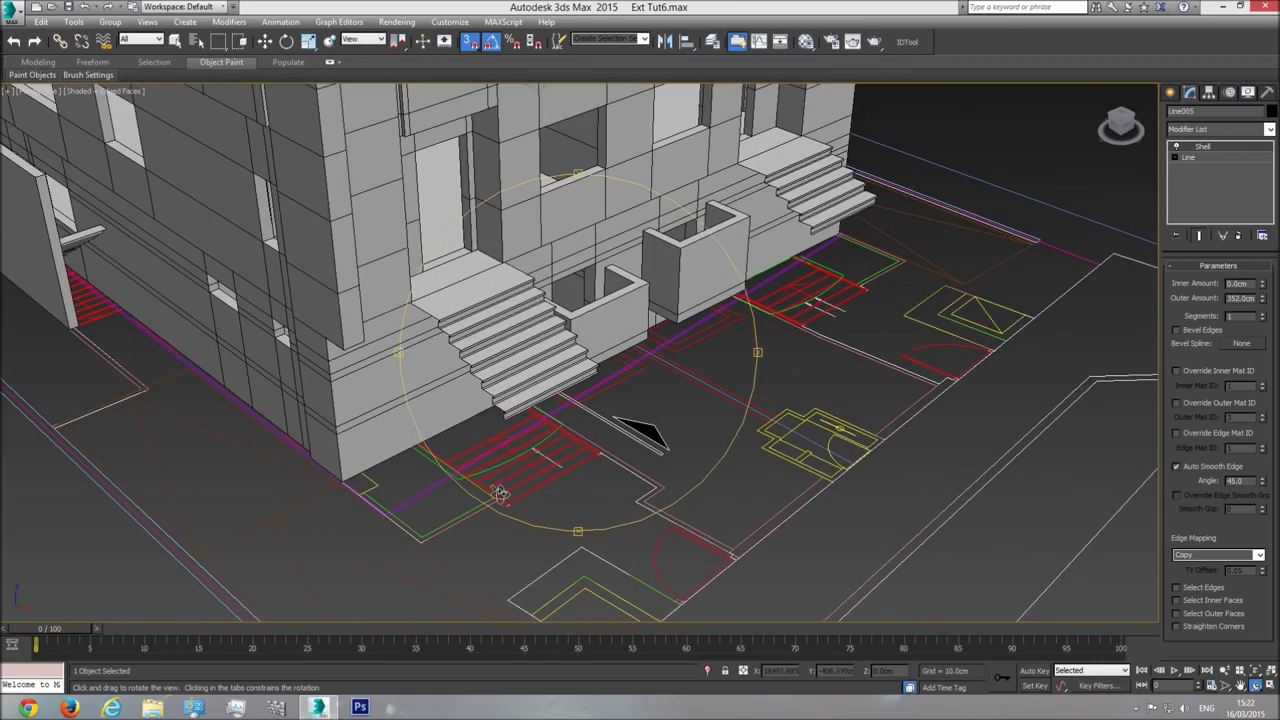
{"action": "left_click_drag", "start_coordinate": [352, 497], "coordinate": [600, 396]}
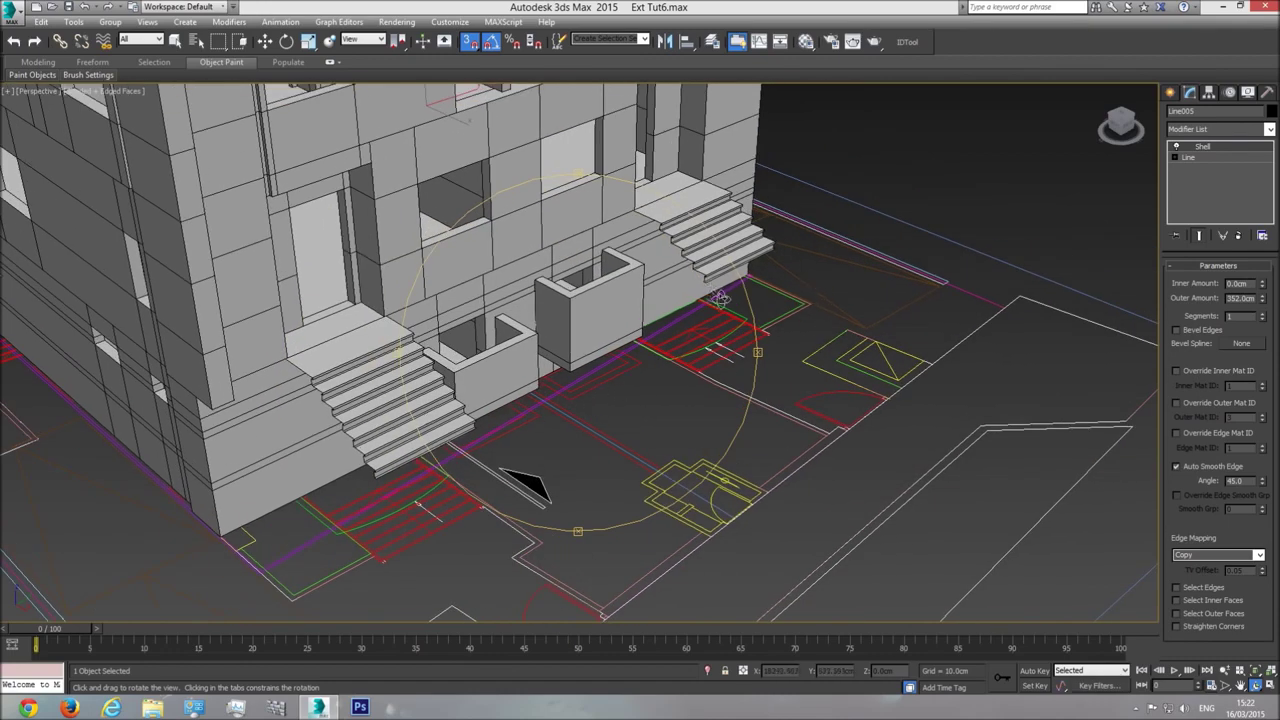
{"action": "left_click_drag", "start_coordinate": [720, 298], "coordinate": [683, 341]}
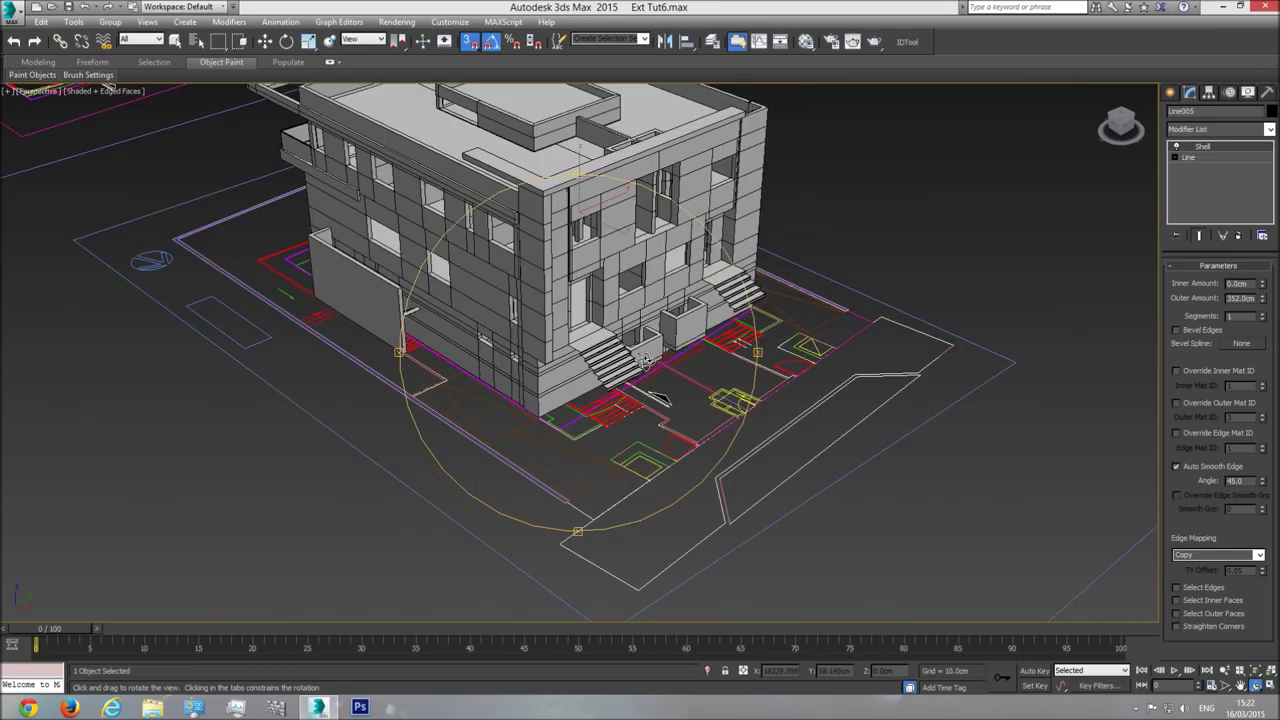
{"action": "middle_click_drag", "start_coordinate": [594, 392], "coordinate": [686, 413]}
{"action": "scroll", "coordinate": [686, 413], "scroll_direction": "up", "scroll_amount": 5}
{"action": "left_click_drag", "start_coordinate": [684, 407], "coordinate": [633, 408]}
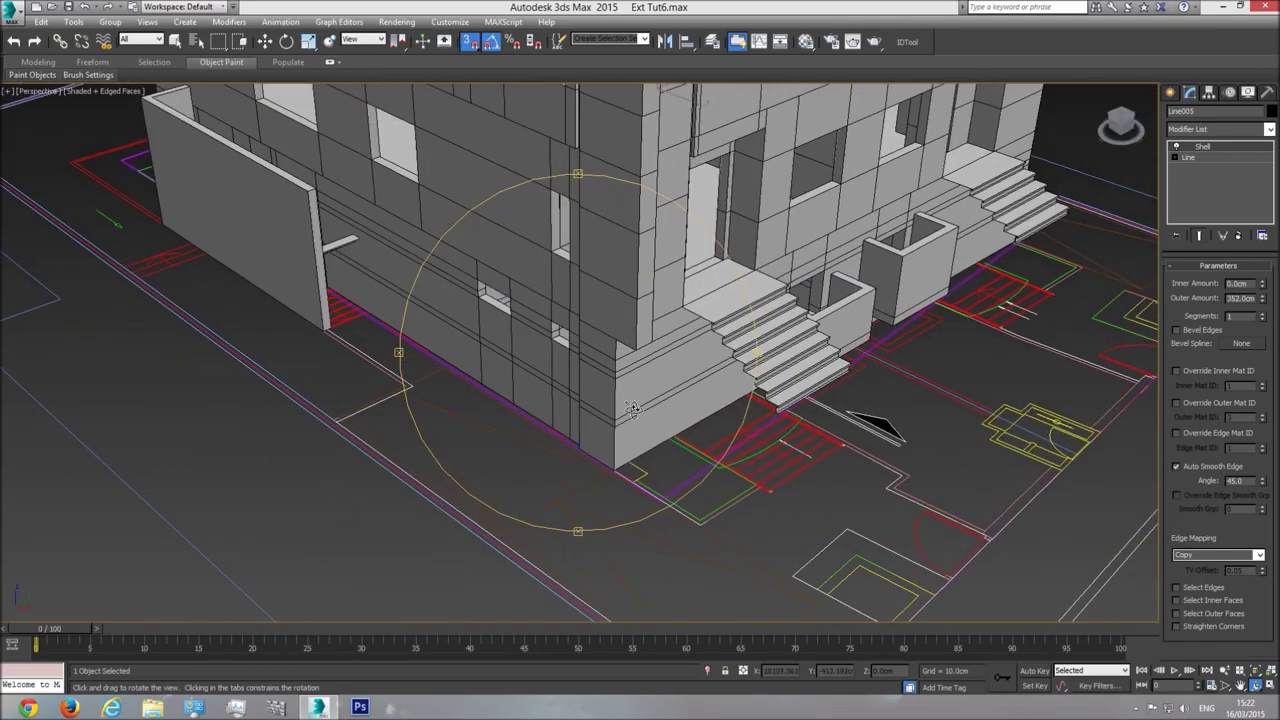
Examine the elevation drawings in the top view around the entrance stairs and base of the house
{"action": "key", "text": "t"}
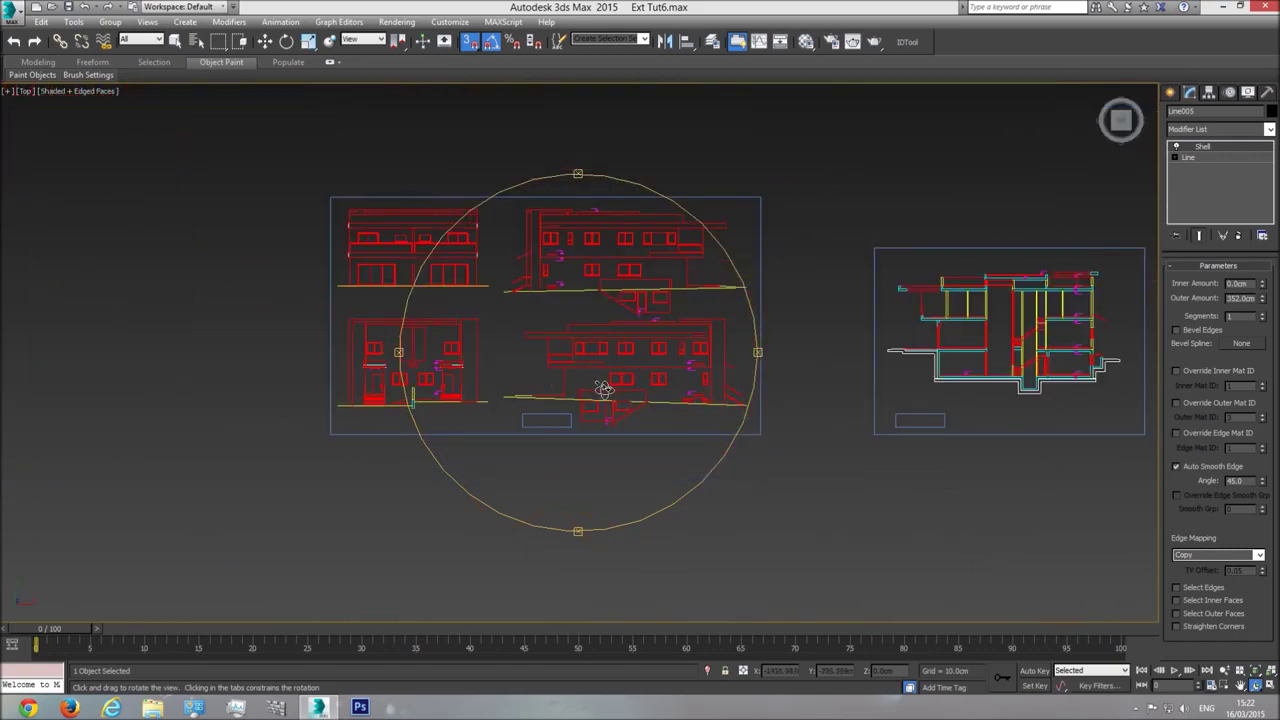
{"action": "scroll", "coordinate": [604, 389], "scroll_direction": "up", "scroll_amount": 2}
{"action": "middle_click_drag", "start_coordinate": [720, 394], "coordinate": [614, 395]}
{"action": "scroll", "coordinate": [714, 409], "scroll_direction": "up", "scroll_amount": 2}
{"action": "right_click", "coordinate": [688, 402]}
{"action": "scroll", "coordinate": [687, 350], "scroll_direction": "down", "scroll_amount": 1}
{"action": "middle_click_drag", "start_coordinate": [687, 350], "coordinate": [686, 460]}
{"action": "scroll", "coordinate": [580, 437], "scroll_direction": "down", "scroll_amount": 2}
{"action": "scroll", "coordinate": [277, 377], "scroll_direction": "down", "scroll_amount": 2}
{"action": "scroll", "coordinate": [463, 386], "scroll_direction": "down", "scroll_amount": 1}
{"action": "scroll", "coordinate": [484, 378], "scroll_direction": "up", "scroll_amount": 5}
{"action": "scroll", "coordinate": [594, 342], "scroll_direction": "down", "scroll_amount": 1}
{"action": "scroll", "coordinate": [420, 437], "scroll_direction": "down", "scroll_amount": 2}
Examine the front entrance stairs and surrounding plan lines in the top view and in perspective
{"action": "middle_click_drag", "start_coordinate": [774, 446], "coordinate": [226, 424]}
{"action": "scroll", "coordinate": [407, 439], "scroll_direction": "down", "scroll_amount": 1}
{"action": "middle_click_drag", "start_coordinate": [826, 446], "coordinate": [346, 446]}
{"action": "scroll", "coordinate": [450, 446], "scroll_direction": "down", "scroll_amount": 2}
{"action": "middle_click_drag", "start_coordinate": [716, 453], "coordinate": [534, 480]}
{"action": "scroll", "coordinate": [534, 480], "scroll_direction": "up", "scroll_amount": 8}
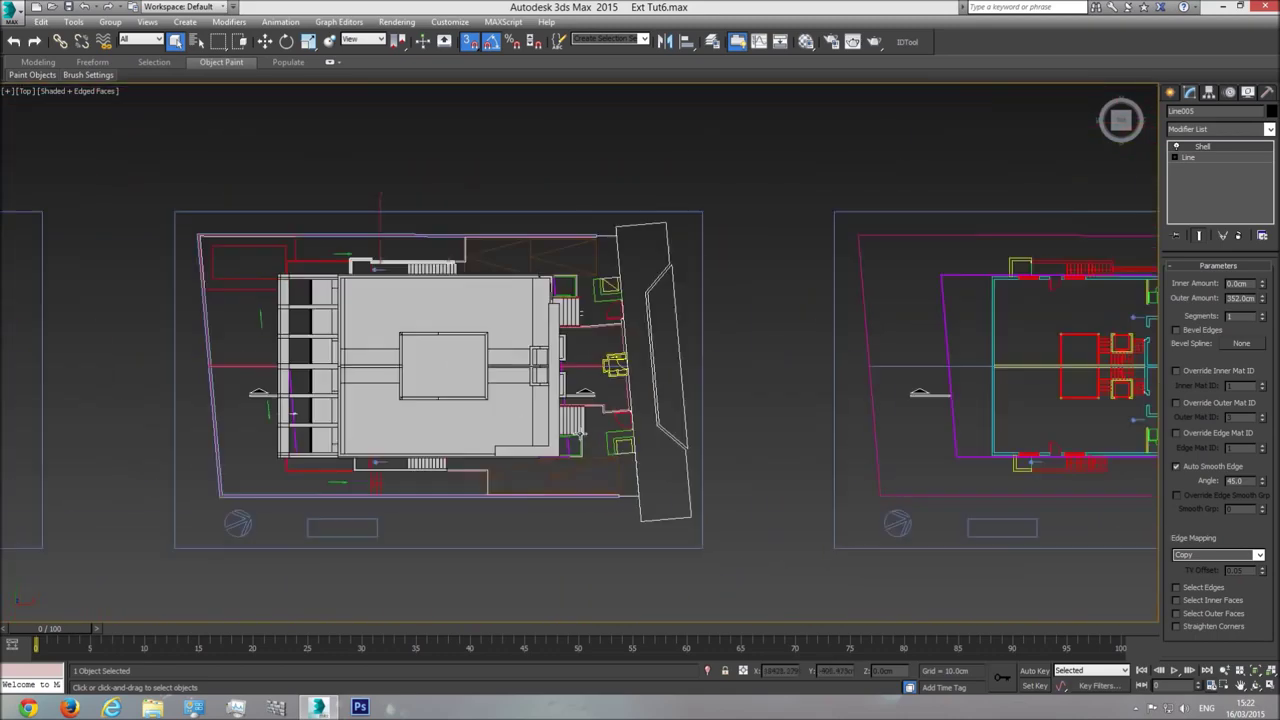
{"action": "scroll", "coordinate": [555, 442], "scroll_direction": "down", "scroll_amount": 2}
{"action": "middle_click_drag", "start_coordinate": [555, 442], "coordinate": [546, 521]}
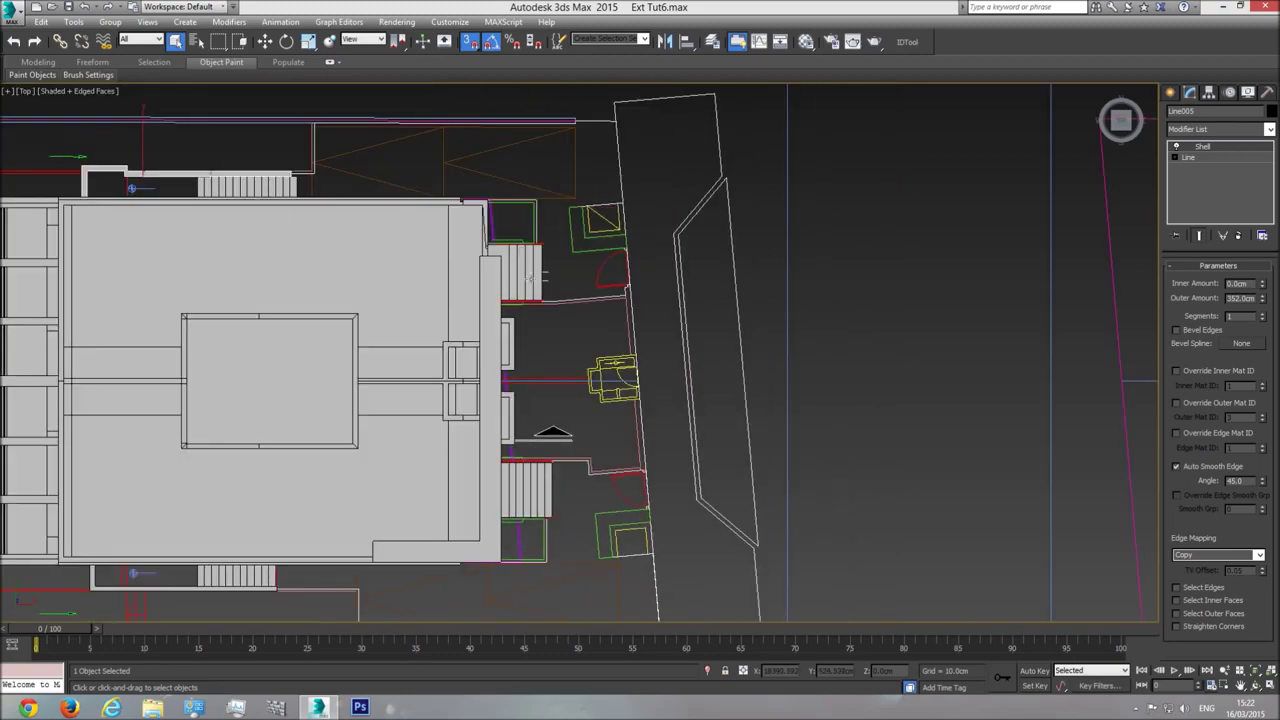
{"action": "middle_click_drag", "start_coordinate": [534, 212], "coordinate": [528, 289]}
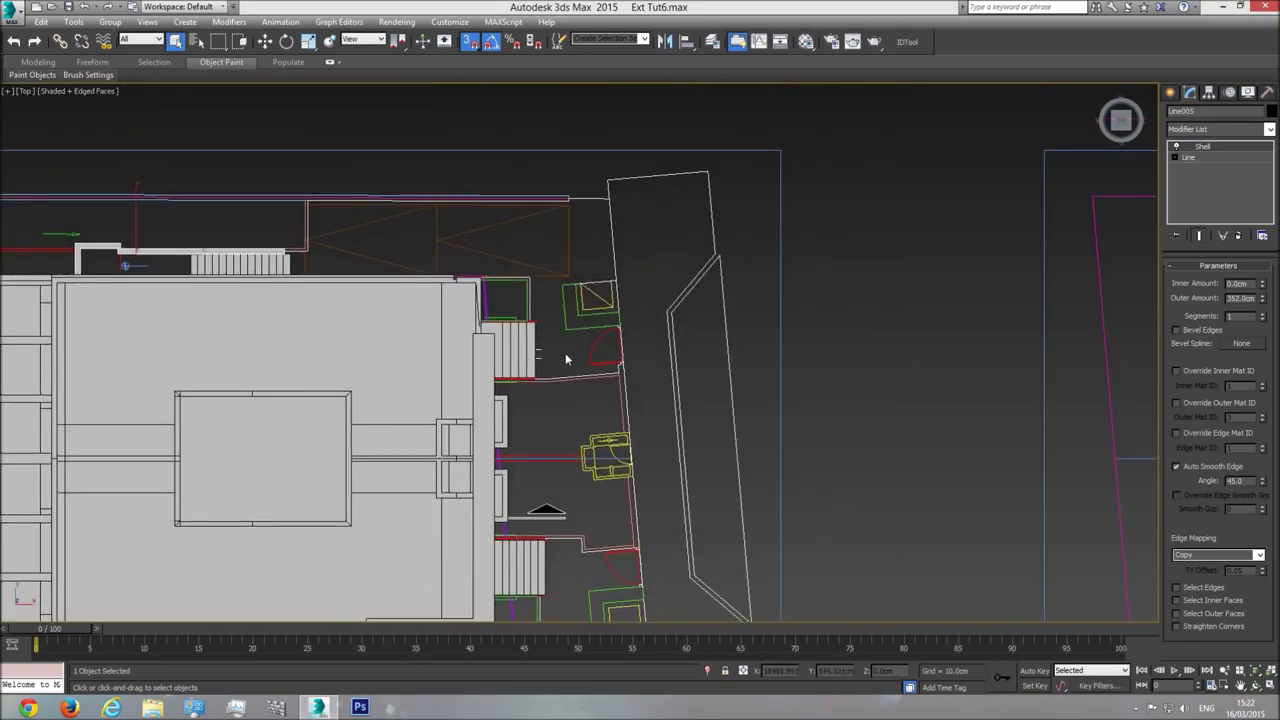
{"action": "key", "text": "p"}
{"action": "left_click", "coordinate": [1256, 686]}
{"action": "left_click_drag", "start_coordinate": [700, 450], "coordinate": [487, 443]}
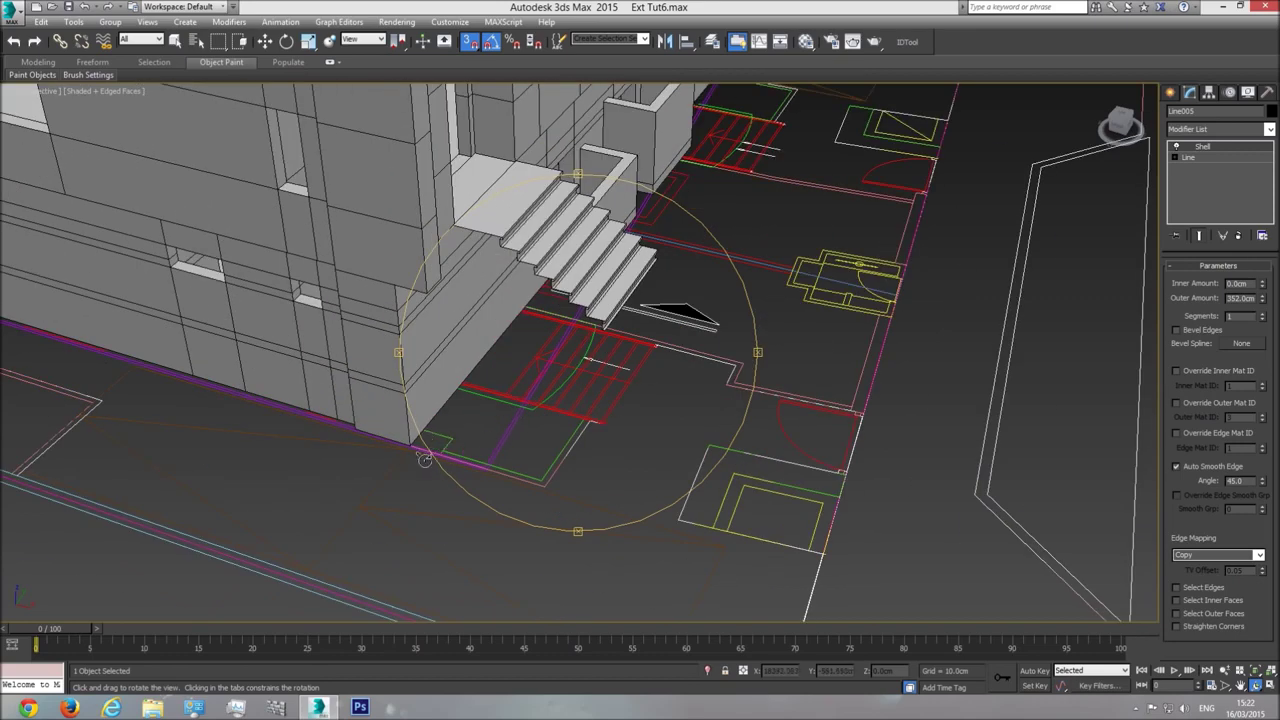
Isolate the ground-floor plan group and bring up the front entrance stairs in the top view
{"action": "right_click", "coordinate": [565, 448]}
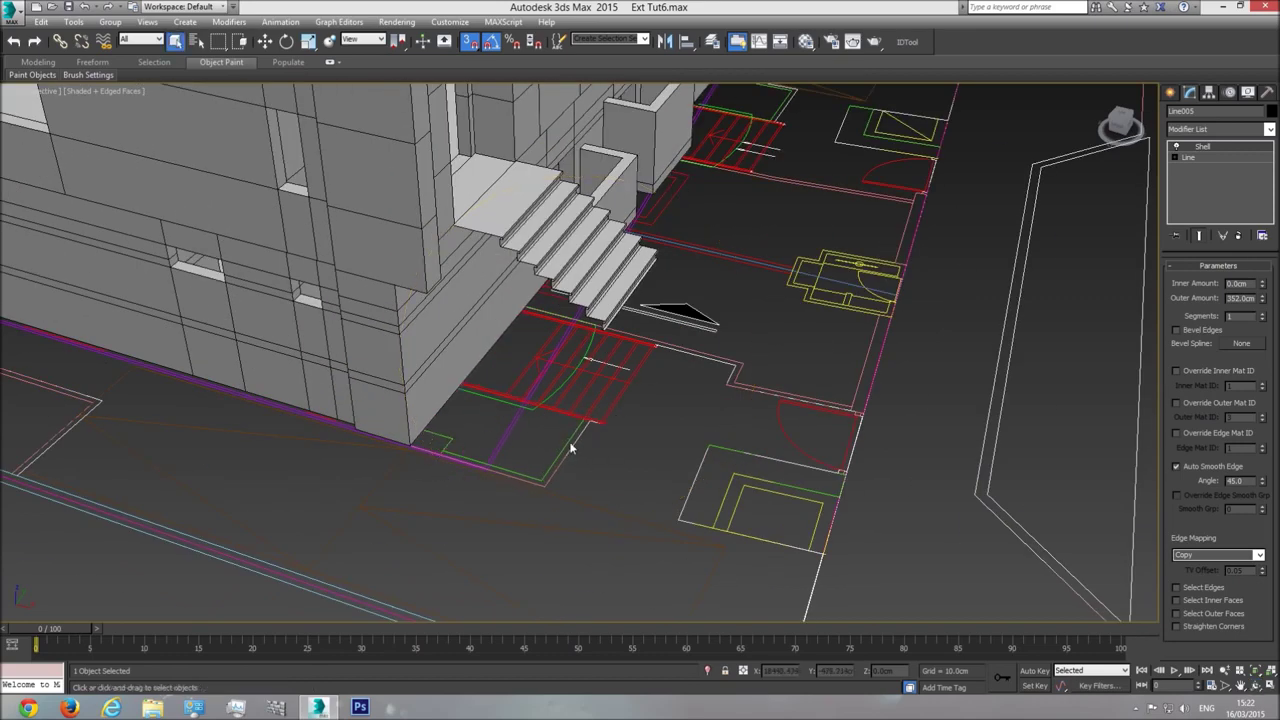
{"action": "left_click", "coordinate": [566, 443]}
{"action": "right_click", "coordinate": [566, 445]}
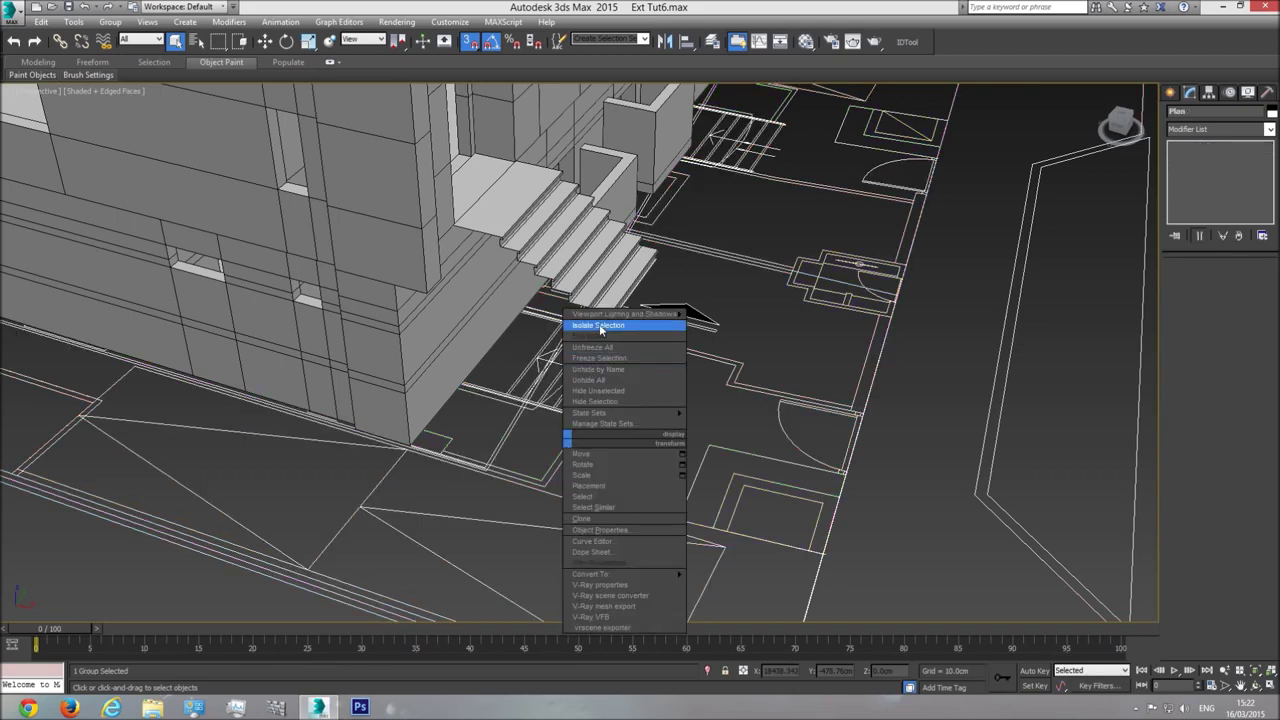
{"action": "left_click", "coordinate": [600, 330]}
{"action": "key", "text": "t"}
{"action": "scroll", "coordinate": [606, 385], "scroll_direction": "down", "scroll_amount": 6}
{"action": "middle_click_drag", "start_coordinate": [874, 430], "coordinate": [808, 434]}
{"action": "scroll", "coordinate": [606, 439], "scroll_direction": "up", "scroll_amount": 3}
{"action": "left_click", "coordinate": [699, 555]}
{"action": "scroll", "coordinate": [645, 488], "scroll_direction": "up", "scroll_amount": 6}
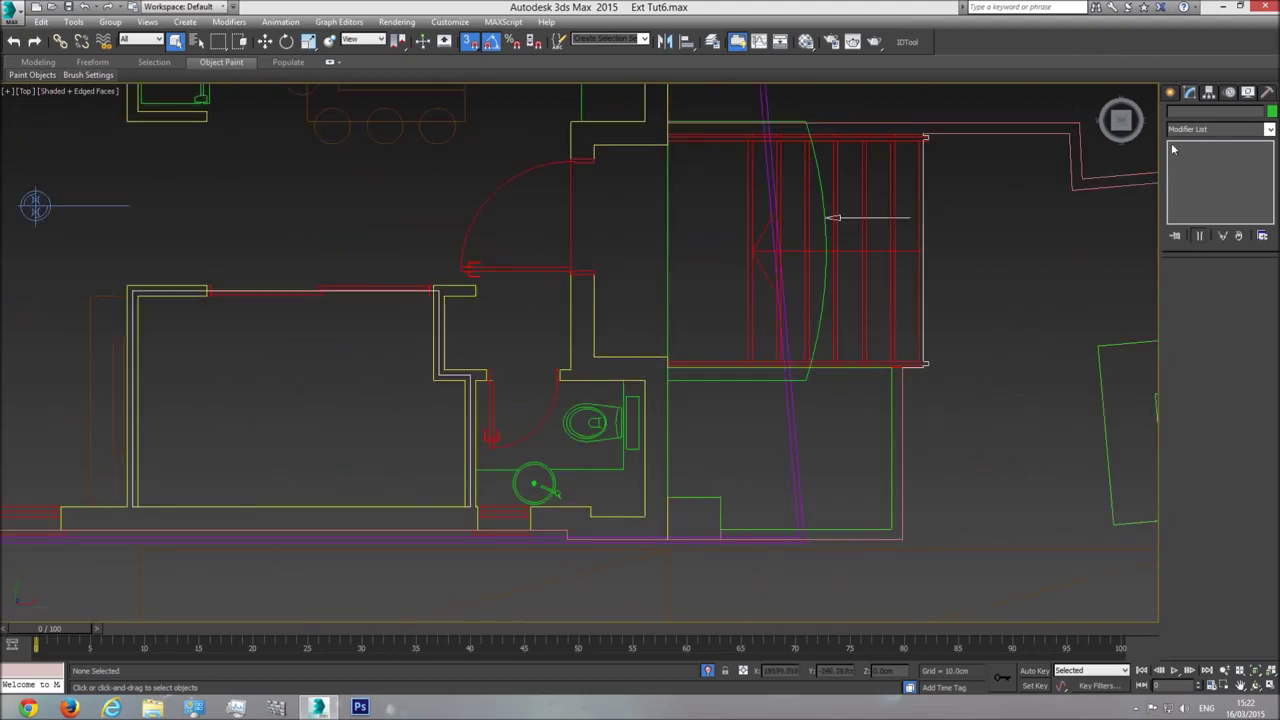
Trace a closed L-shaped line around the low planter wall beside the front entrance stairs, snapping to the plan's vertices
{"action": "left_click", "coordinate": [1172, 92]}
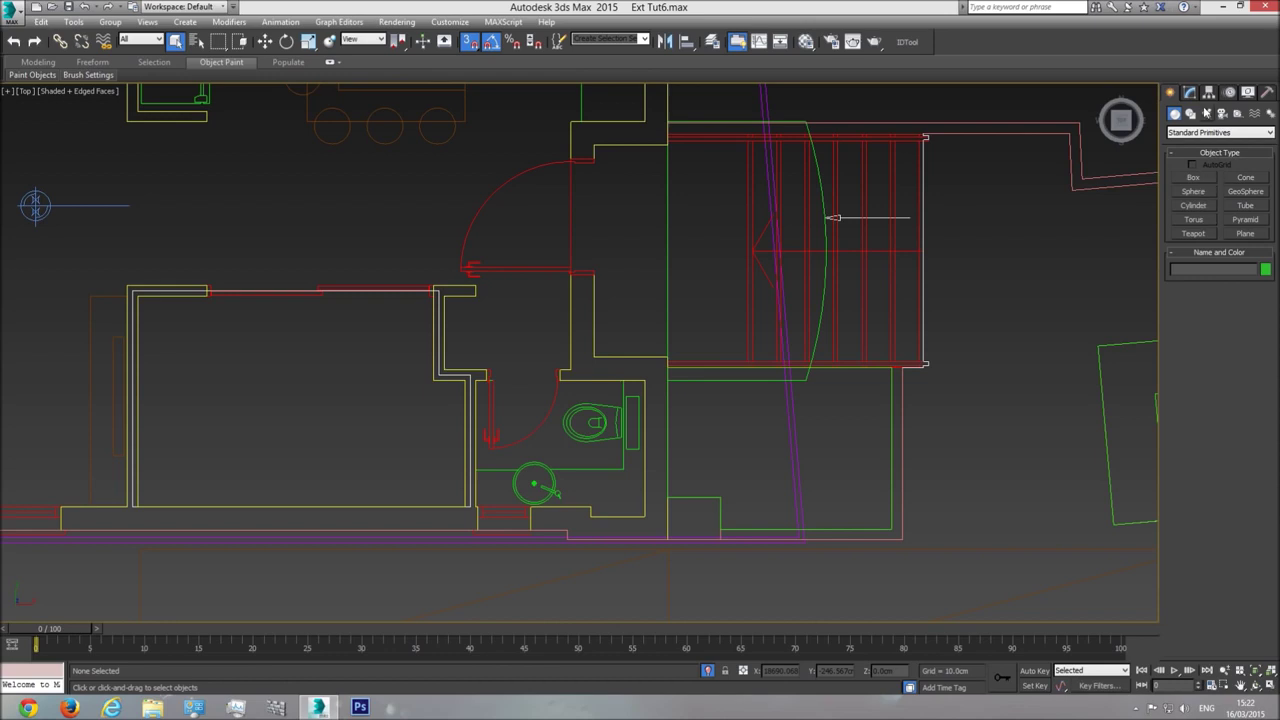
{"action": "left_click", "coordinate": [1190, 114]}
{"action": "left_click", "coordinate": [1194, 188]}
{"action": "middle_click_drag", "start_coordinate": [820, 486], "coordinate": [804, 452]}
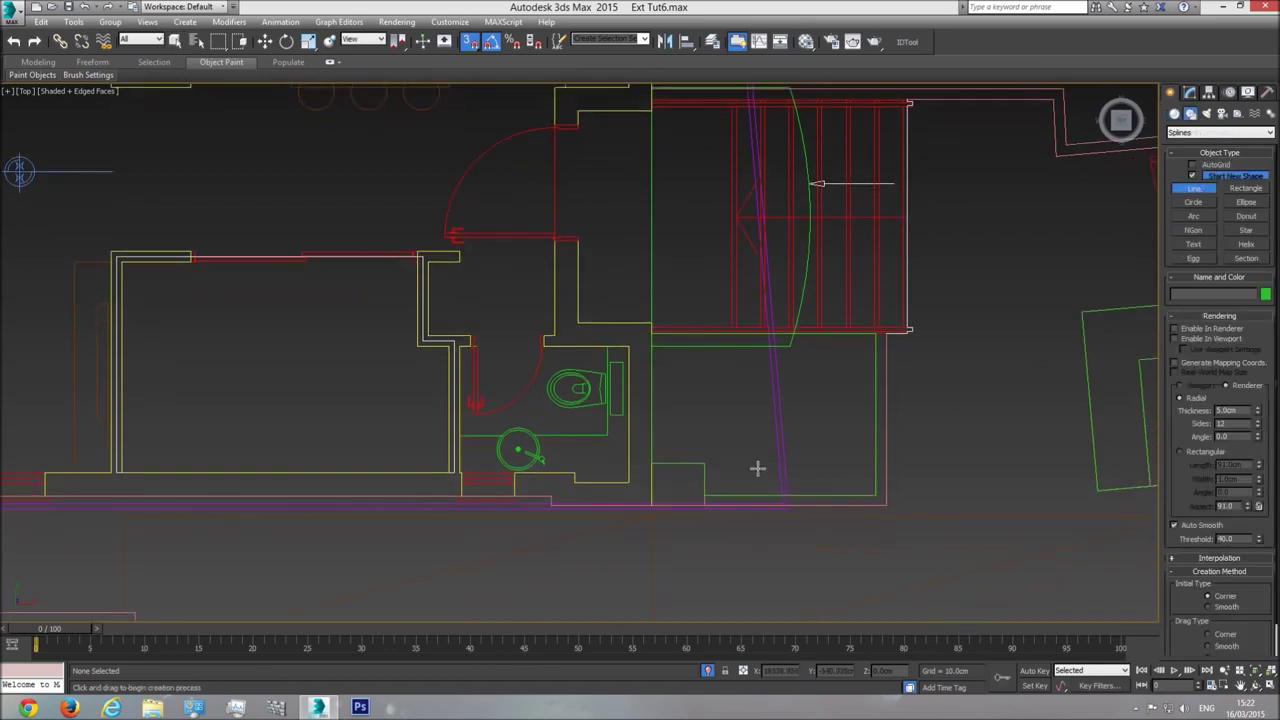
{"action": "left_click", "coordinate": [704, 495]}
{"action": "left_click", "coordinate": [875, 494]}
{"action": "middle_click_drag", "start_coordinate": [860, 346], "coordinate": [831, 448]}
{"action": "left_click", "coordinate": [842, 431]}
{"action": "left_click", "coordinate": [853, 430]}
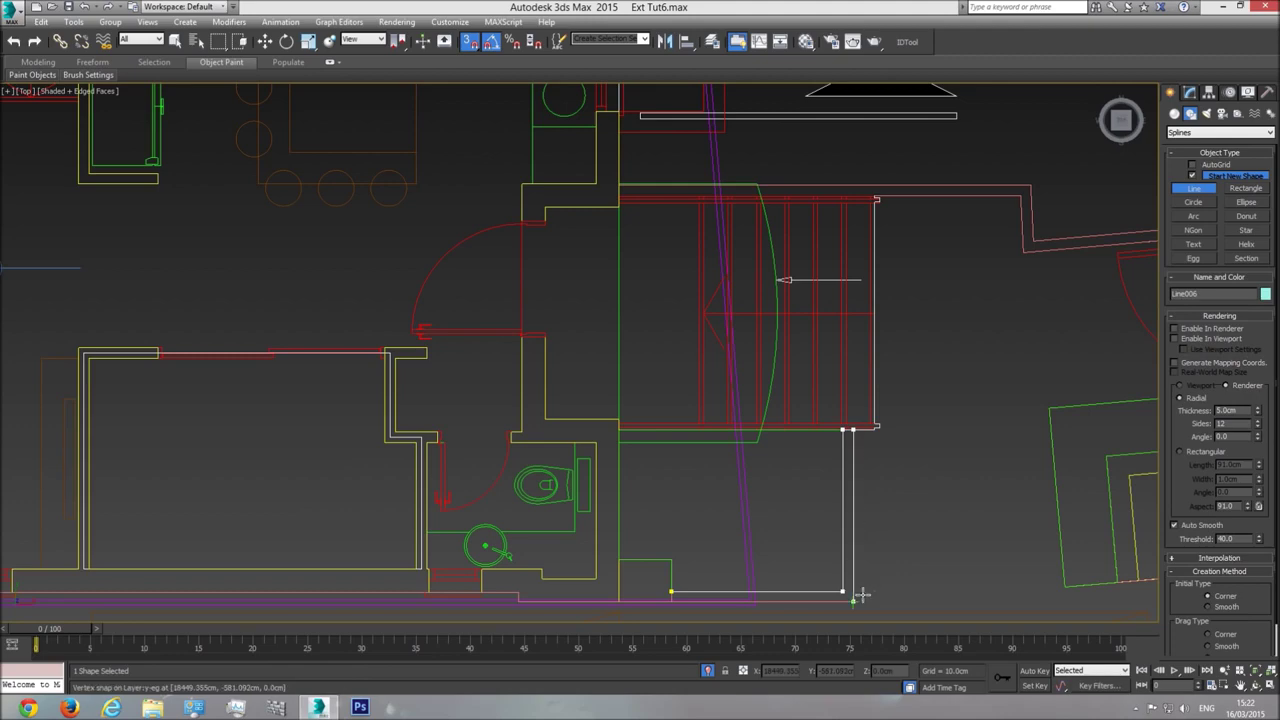
{"action": "left_click", "coordinate": [853, 600]}
{"action": "middle_click_drag", "start_coordinate": [862, 594], "coordinate": [882, 530]}
{"action": "left_click", "coordinate": [690, 531]}
{"action": "left_click", "coordinate": [636, 400]}
Trace a closed L-shaped line around the matching planter wall beside the other house's front entrance stairs
{"action": "scroll", "coordinate": [743, 550], "scroll_direction": "down", "scroll_amount": 5}
{"action": "middle_click_drag", "start_coordinate": [756, 215], "coordinate": [759, 371]}
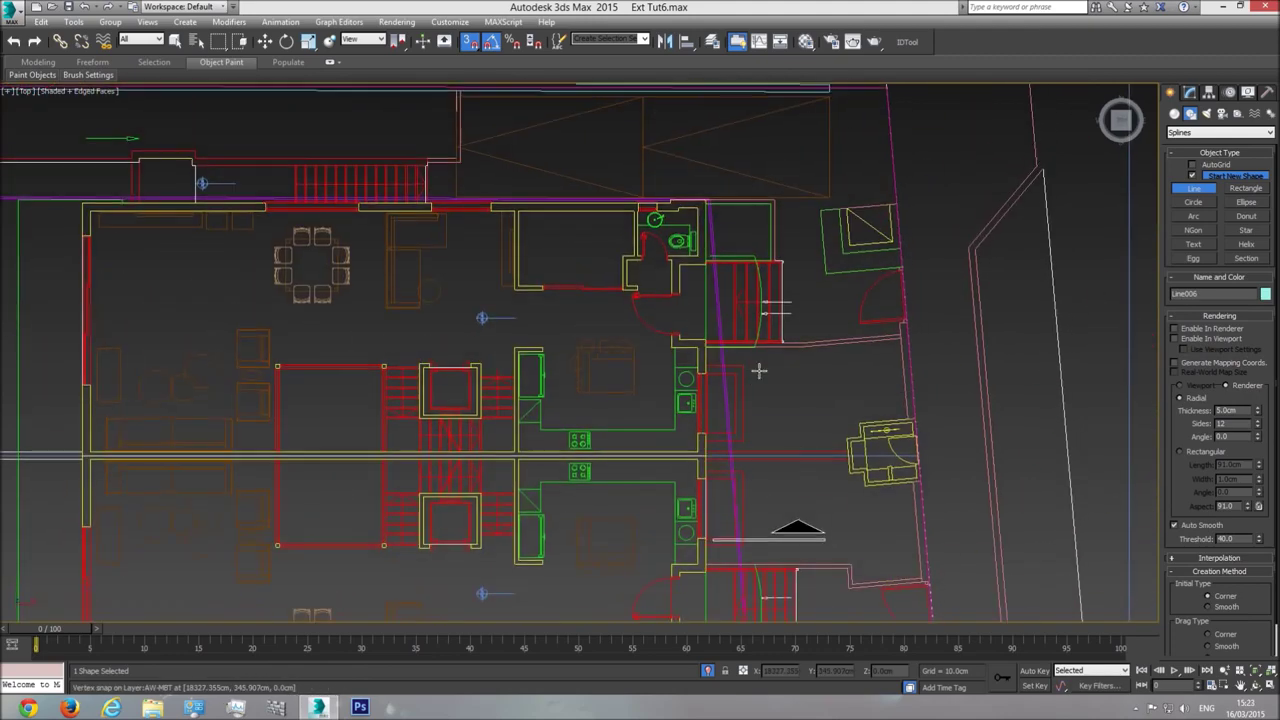
{"action": "scroll", "coordinate": [768, 240], "scroll_direction": "up", "scroll_amount": 5}
{"action": "left_click", "coordinate": [768, 335]}
{"action": "middle_click_drag", "start_coordinate": [737, 234], "coordinate": [740, 303]}
{"action": "left_click", "coordinate": [771, 177]}
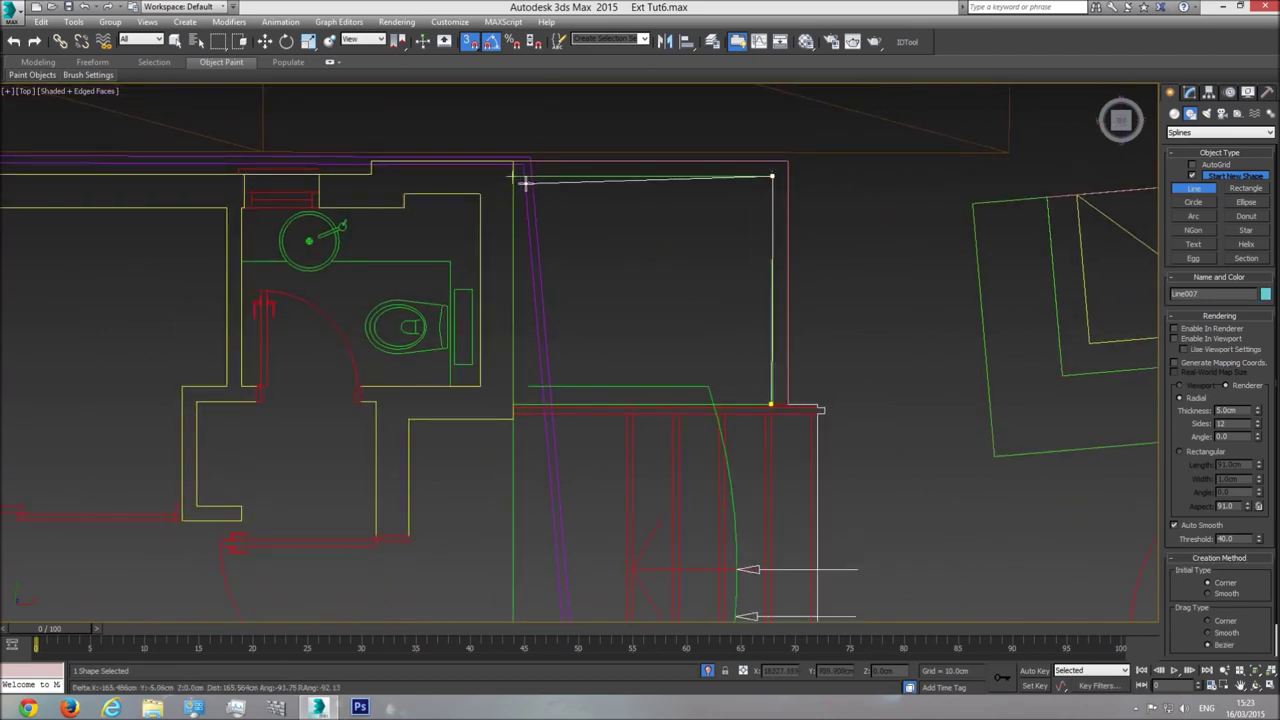
{"action": "left_click", "coordinate": [513, 176]}
{"action": "left_click", "coordinate": [513, 161]}
{"action": "left_click", "coordinate": [787, 161]}
{"action": "left_click", "coordinate": [787, 405]}
{"action": "left_click", "coordinate": [771, 405]}
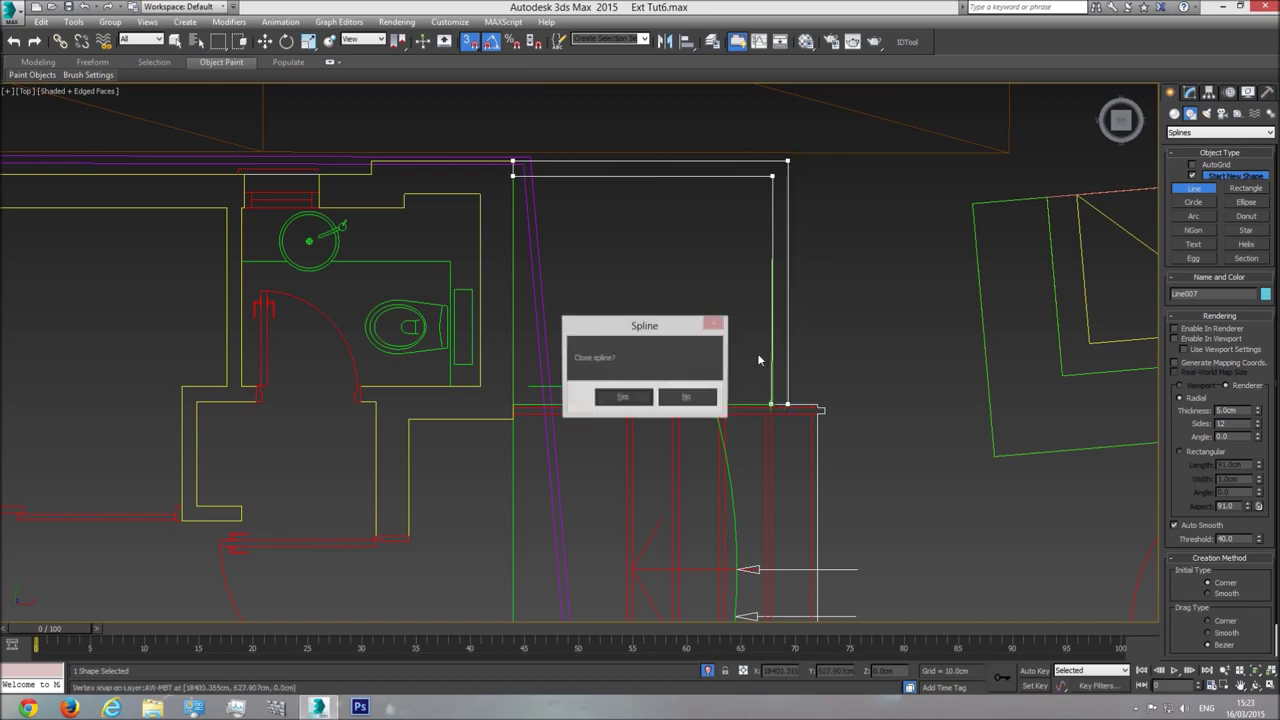
{"action": "left_click", "coordinate": [616, 398]}
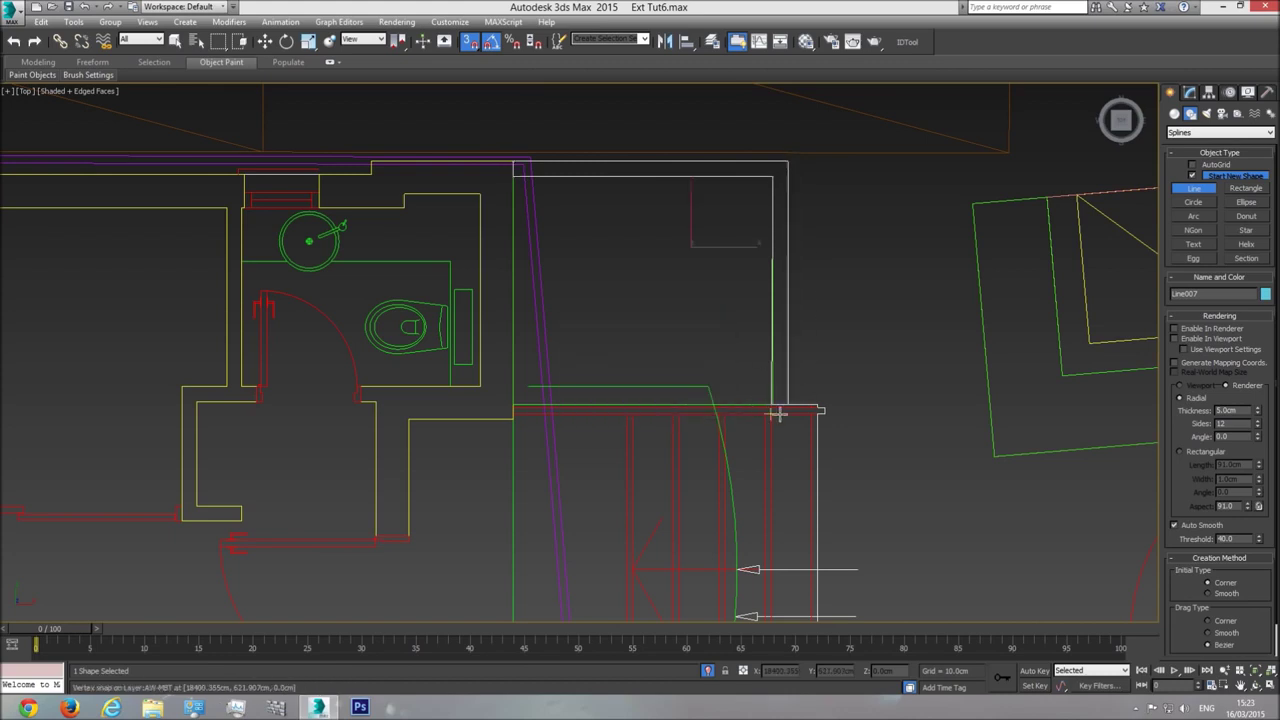
Snap the misaligned inner vertex of the second planter outline onto the plan corner at the stair edge
{"action": "middle_click_drag", "start_coordinate": [772, 402], "coordinate": [766, 426]}
{"action": "scroll", "coordinate": [766, 426], "scroll_direction": "up", "scroll_amount": 3}
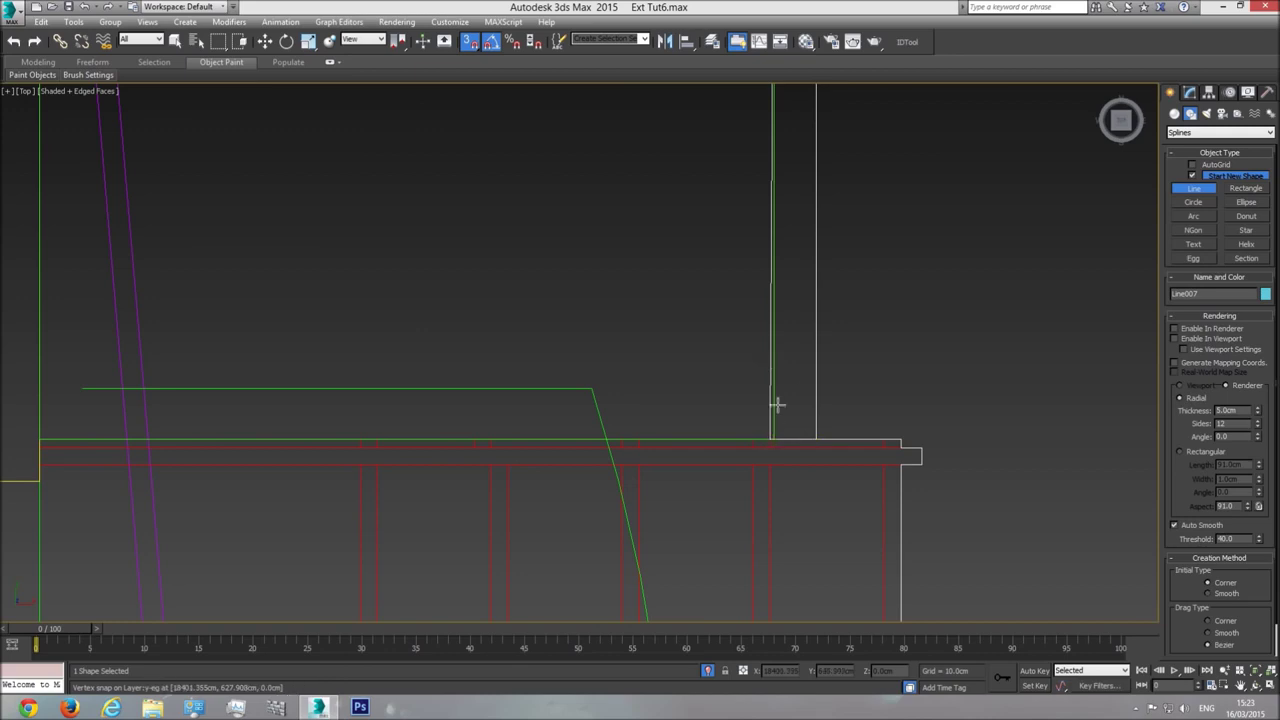
{"action": "key", "text": "q"}
{"action": "left_click", "coordinate": [1189, 92]}
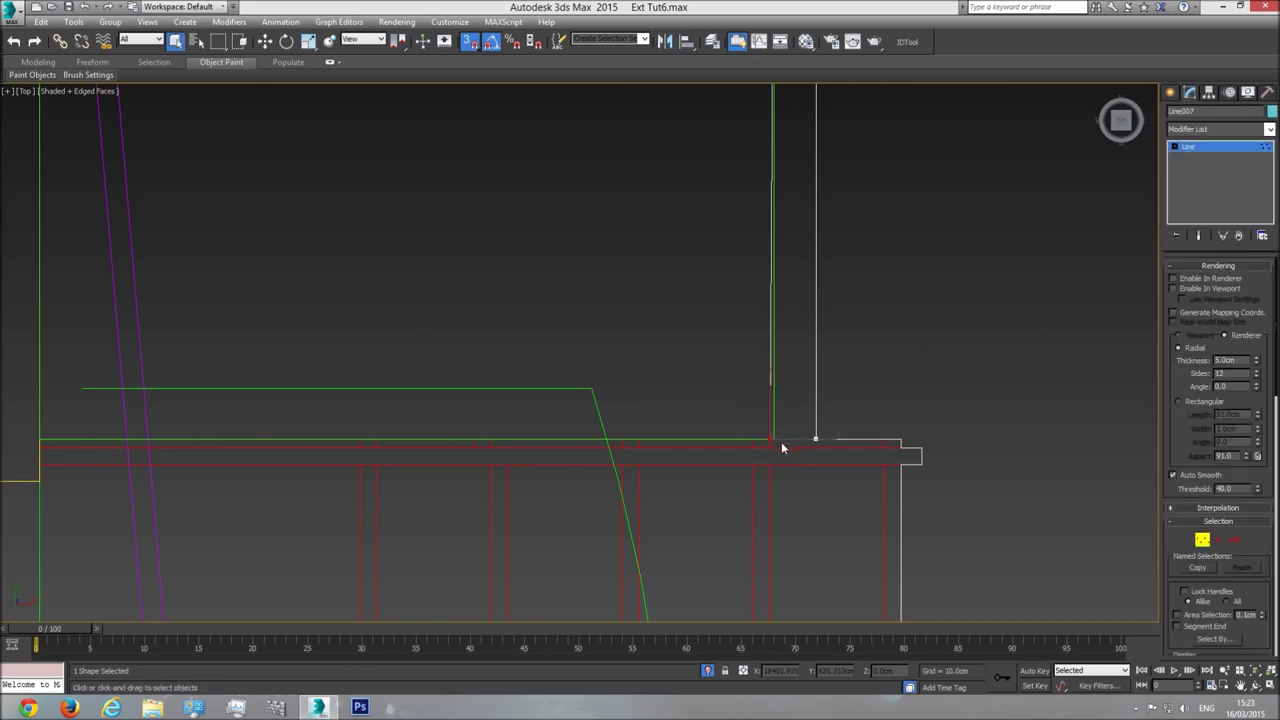
{"action": "left_click", "coordinate": [265, 42]}
{"action": "left_click_drag", "start_coordinate": [789, 420], "coordinate": [774, 439]}
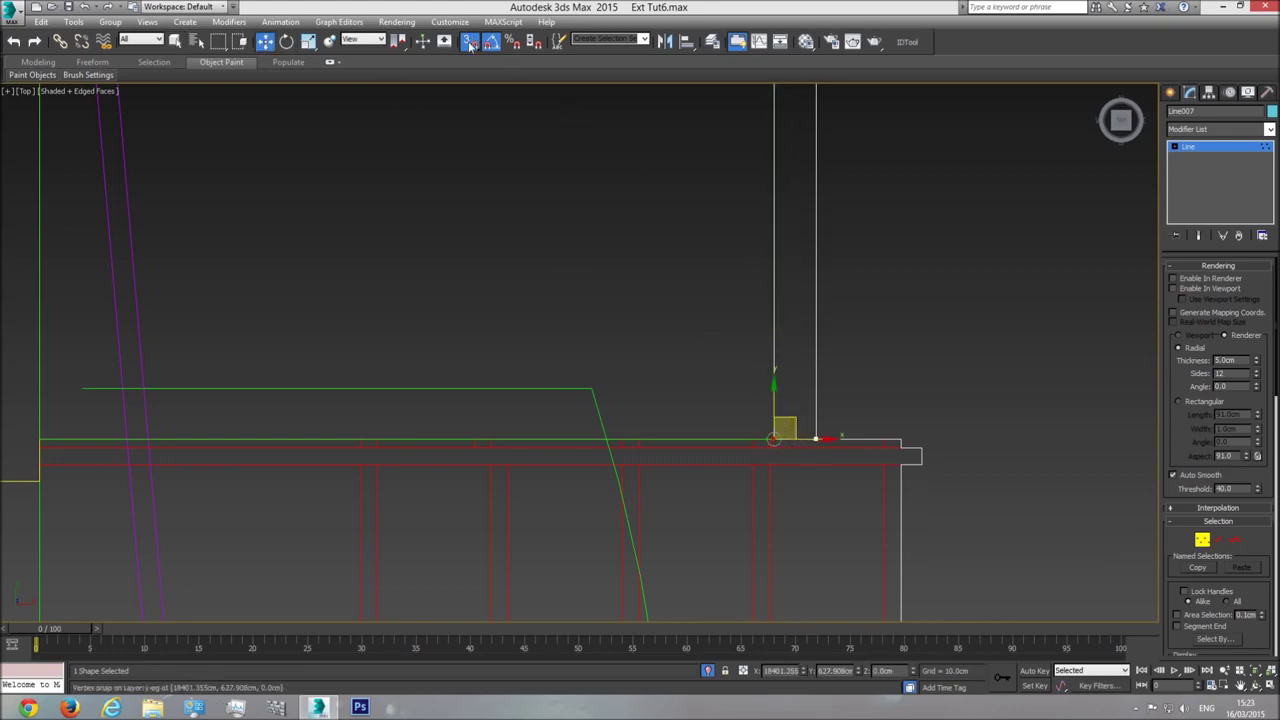
{"action": "scroll", "coordinate": [748, 306], "scroll_direction": "down", "scroll_amount": 3}
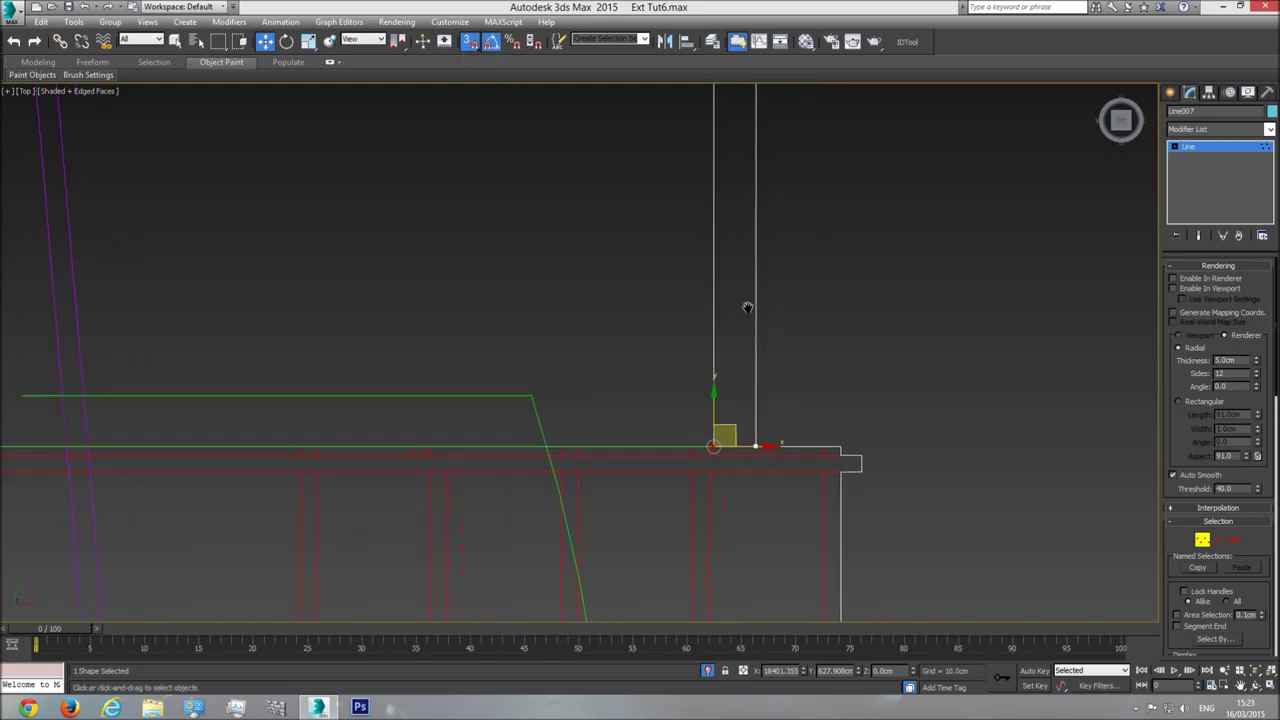
{"action": "left_click", "coordinate": [1226, 148]}
Switch to an angled perspective view and bring the hidden house model back alongside the plan
{"action": "scroll", "coordinate": [930, 301], "scroll_direction": "down", "scroll_amount": 5}
{"action": "key", "text": "p"}
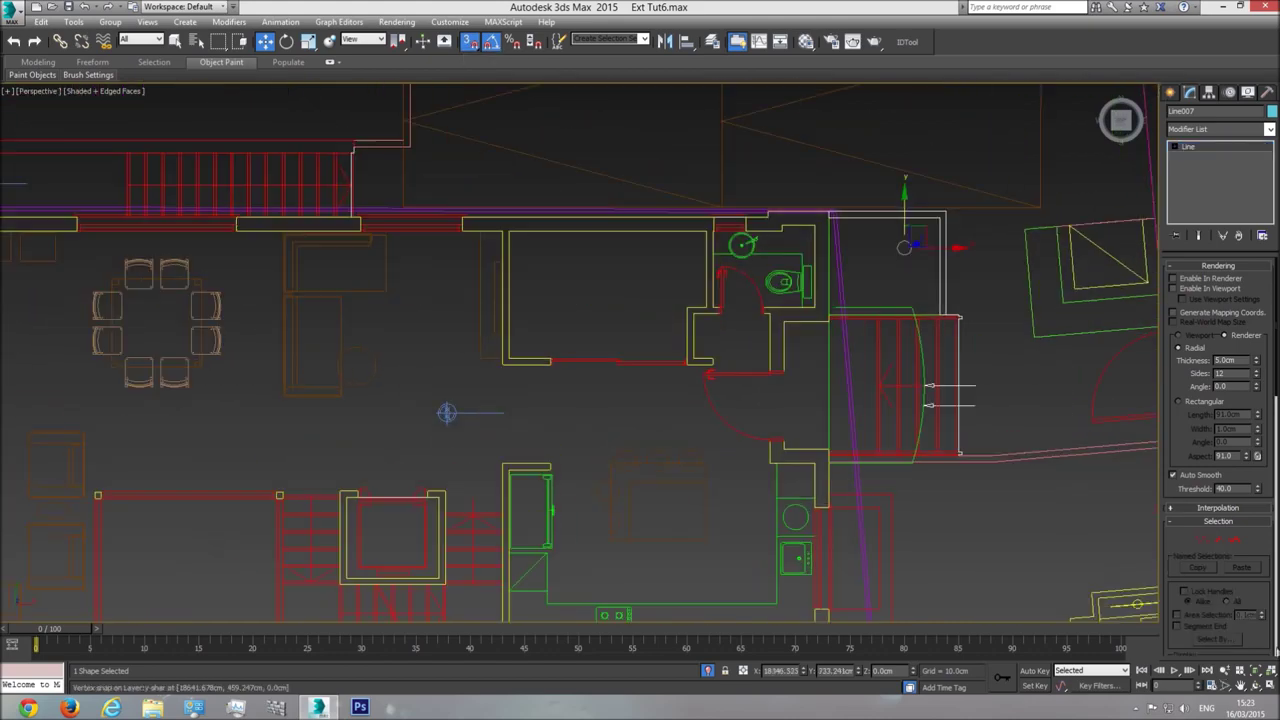
{"action": "left_click", "coordinate": [1256, 672]}
{"action": "left_click", "coordinate": [1255, 685]}
{"action": "left_click_drag", "start_coordinate": [746, 406], "coordinate": [594, 254]}
{"action": "scroll", "coordinate": [593, 260], "scroll_direction": "down", "scroll_amount": 5}
{"action": "left_click_drag", "start_coordinate": [591, 311], "coordinate": [578, 331]}
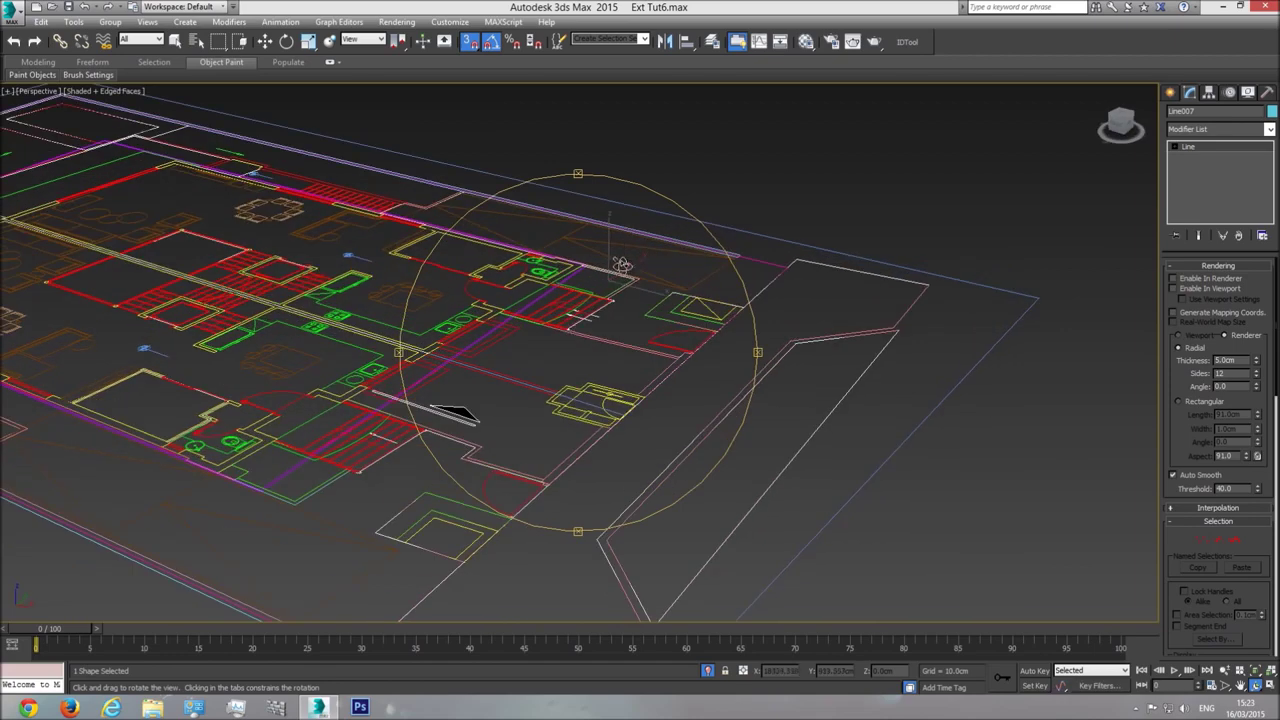
{"action": "right_click", "coordinate": [546, 346]}
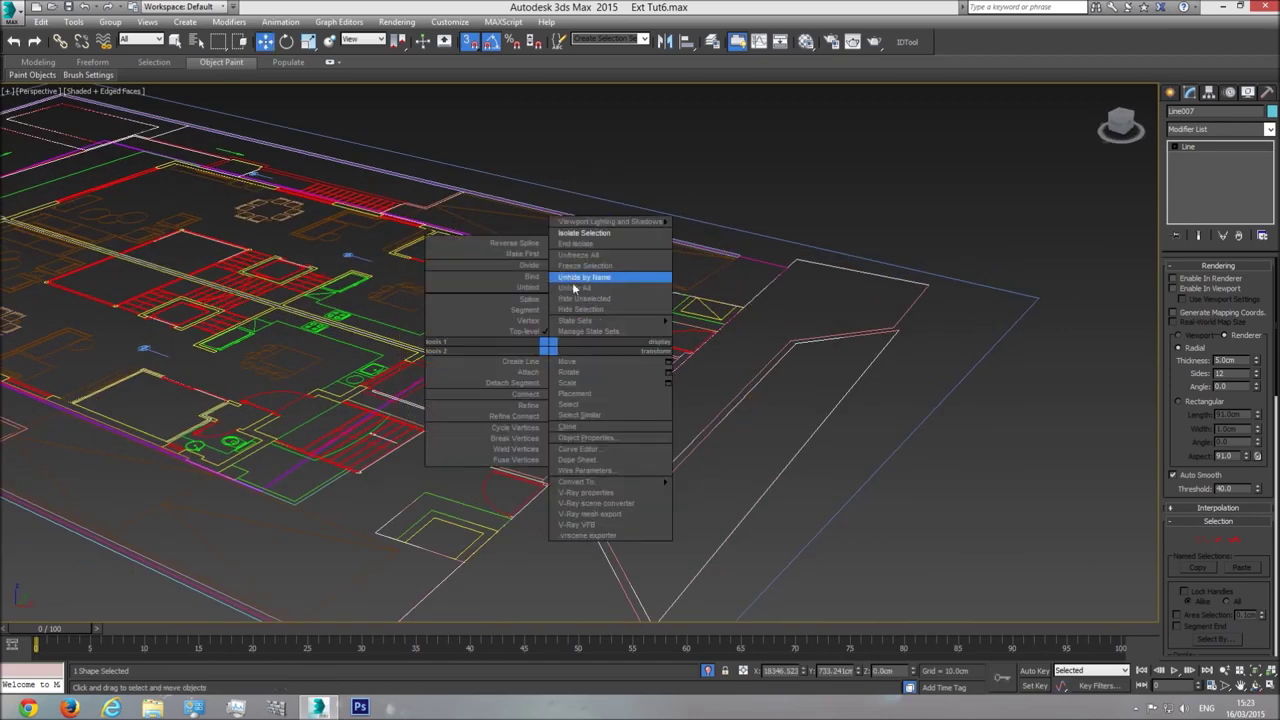
{"action": "left_click", "coordinate": [609, 277]}
Hide the ground-floor plan so that only the house and the two planter outlines are shown
{"action": "left_click", "coordinate": [175, 41]}
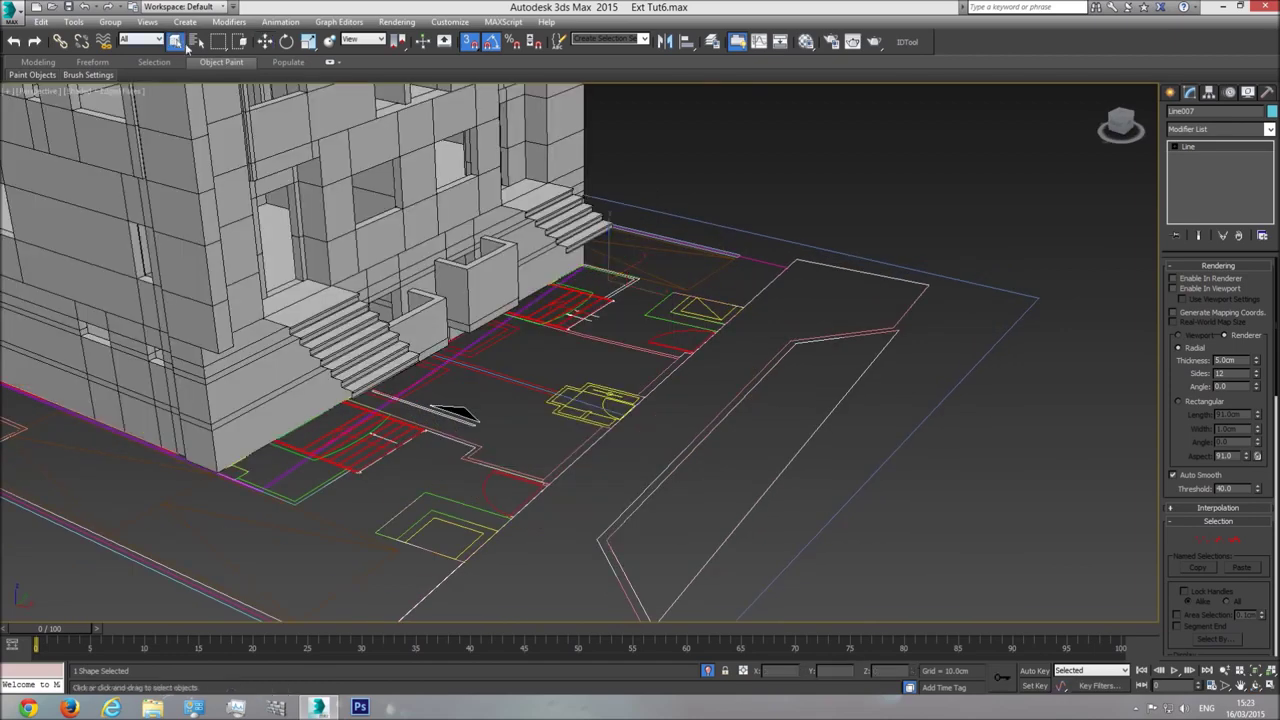
{"action": "left_click", "coordinate": [579, 406]}
{"action": "right_click", "coordinate": [582, 384]}
{"action": "left_click", "coordinate": [605, 368]}
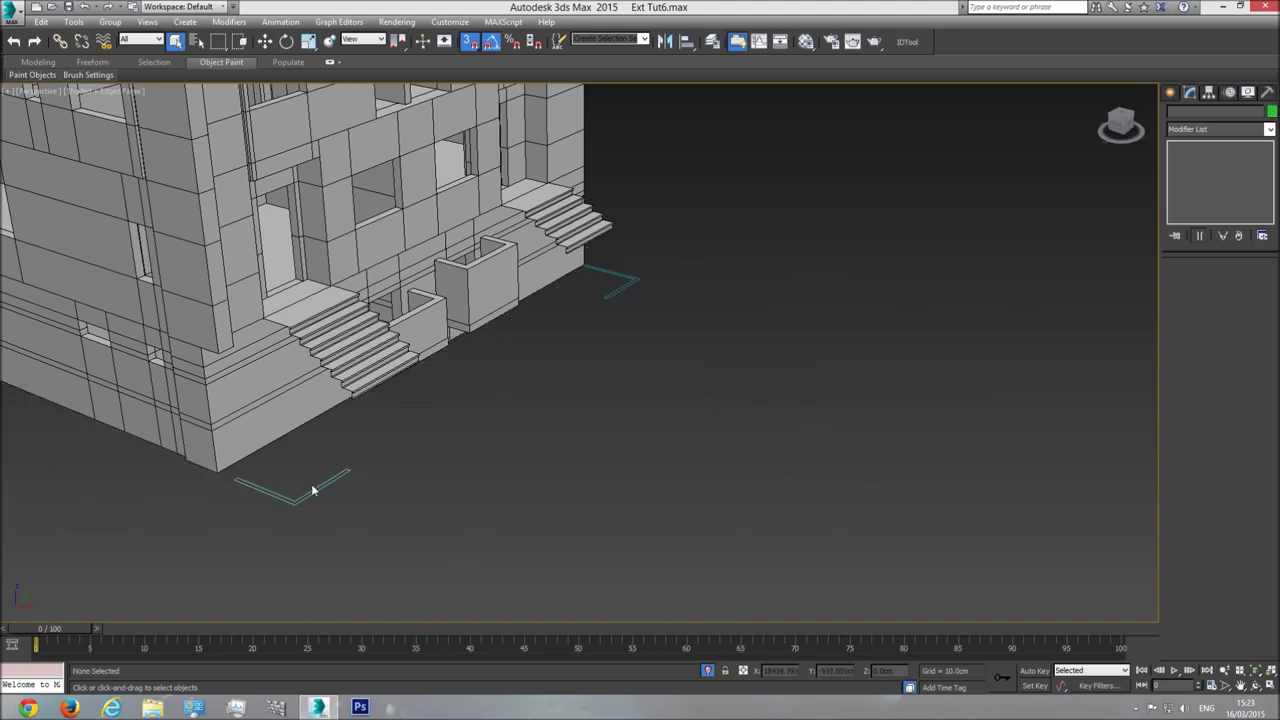
Attach the second planter outline to the first as one line object, and unhide the ground-floor plan
{"action": "left_click", "coordinate": [313, 486]}
{"action": "scroll", "coordinate": [1180, 483], "scroll_direction": "down", "scroll_amount": 4}
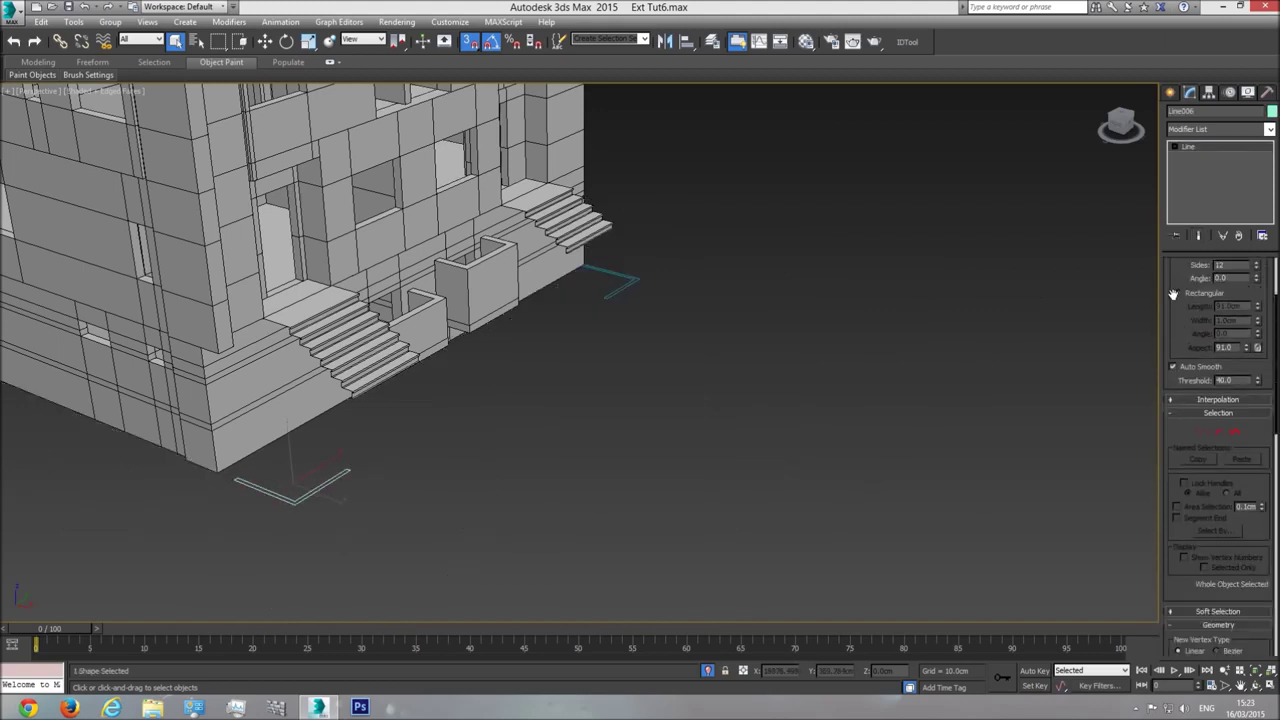
{"action": "left_click", "coordinate": [1191, 594]}
{"action": "left_click", "coordinate": [618, 289]}
{"action": "key", "text": "w"}
{"action": "middle_click_drag", "start_coordinate": [389, 514], "coordinate": [459, 500]}
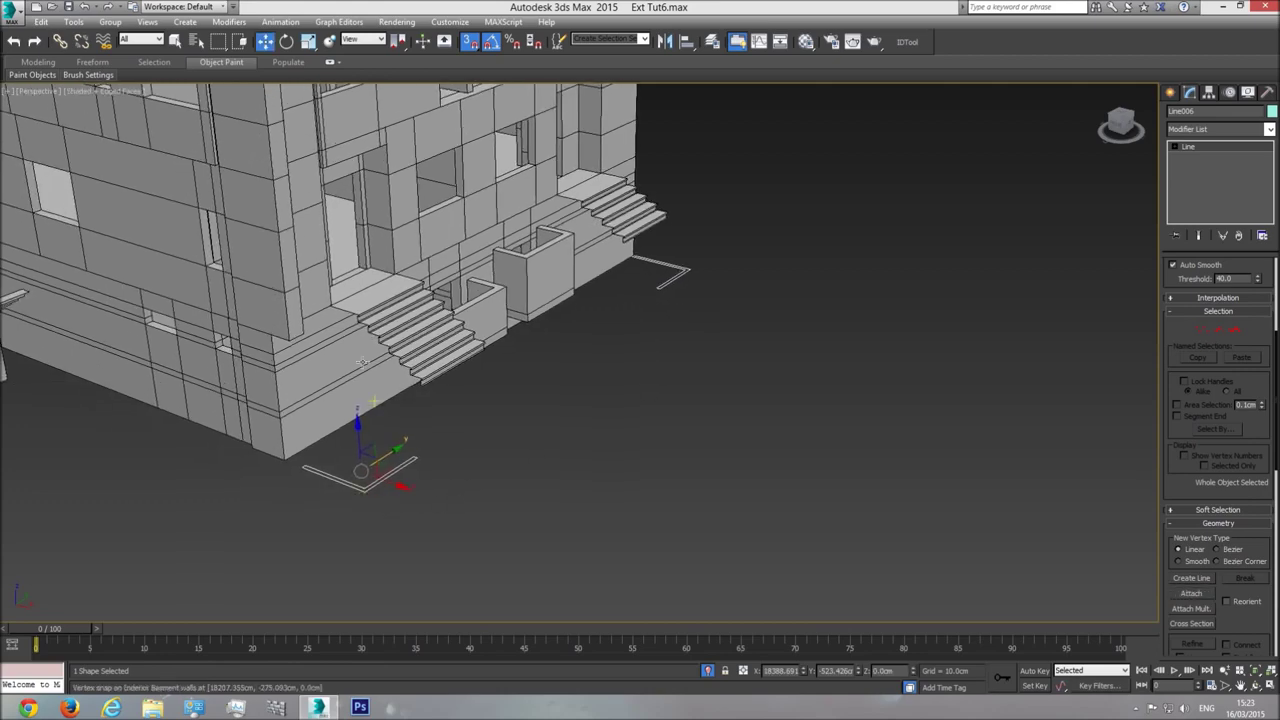
{"action": "right_click", "coordinate": [586, 410]}
{"action": "left_click", "coordinate": [632, 345]}
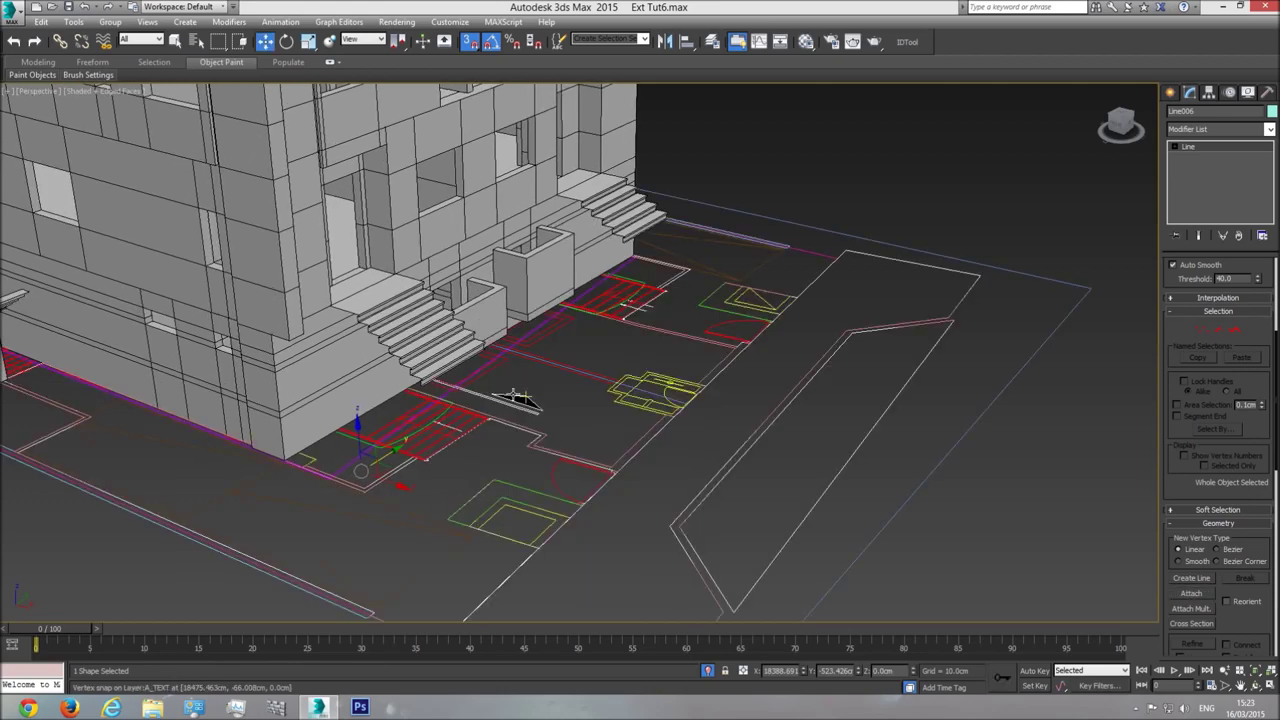
Examine the elevation and floor-plan drawings in the top view for the planter walls beside the entrance stairs
{"action": "key", "text": "t"}
{"action": "middle_click_drag", "start_coordinate": [515, 395], "coordinate": [646, 426]}
{"action": "scroll", "coordinate": [646, 426], "scroll_direction": "down", "scroll_amount": 12}
{"action": "middle_click_drag", "start_coordinate": [334, 449], "coordinate": [473, 458]}
{"action": "scroll", "coordinate": [473, 458], "scroll_direction": "up", "scroll_amount": 2}
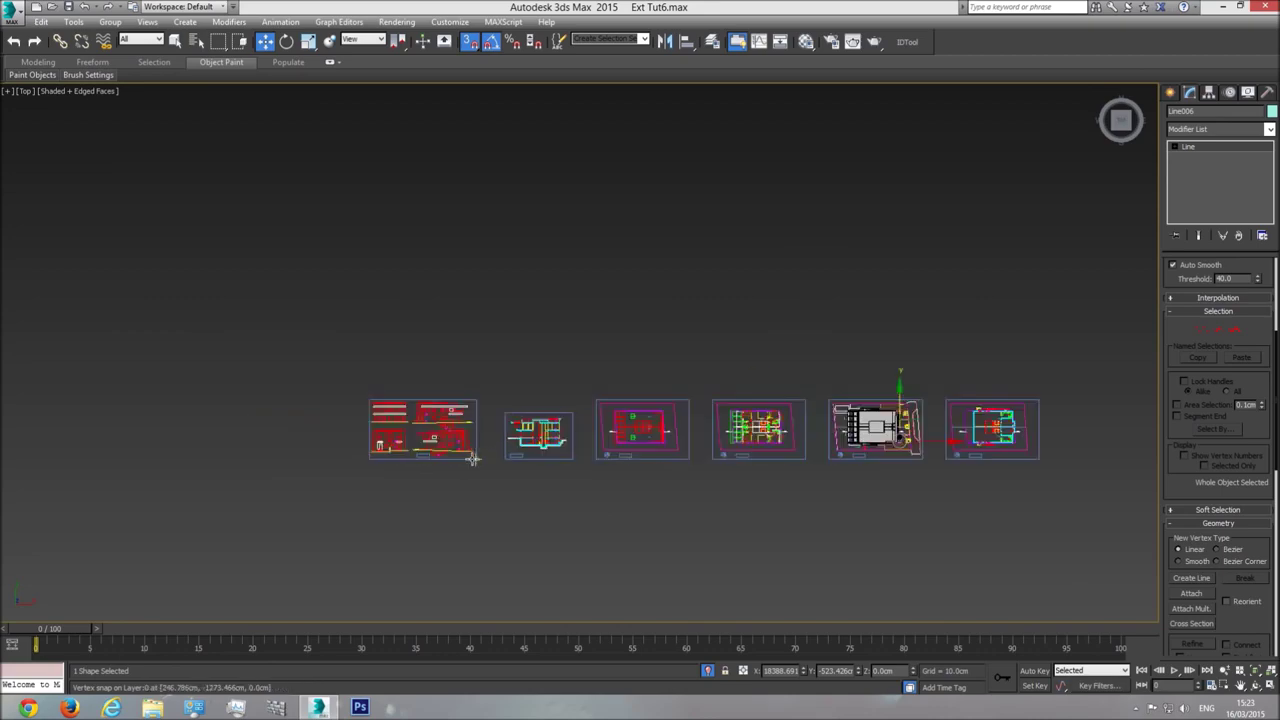
{"action": "scroll", "coordinate": [472, 458], "scroll_direction": "up", "scroll_amount": 5}
{"action": "scroll", "coordinate": [377, 240], "scroll_direction": "up", "scroll_amount": 2}
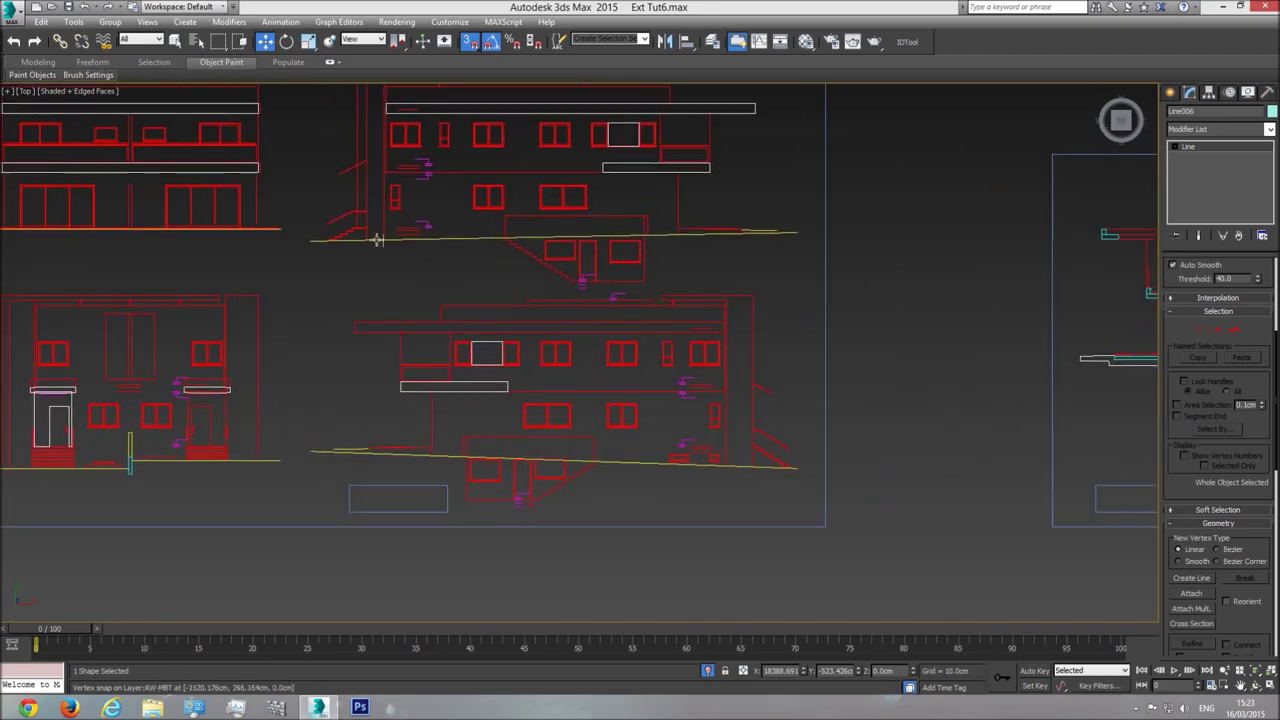
{"action": "middle_click_drag", "start_coordinate": [286, 362], "coordinate": [475, 460]}
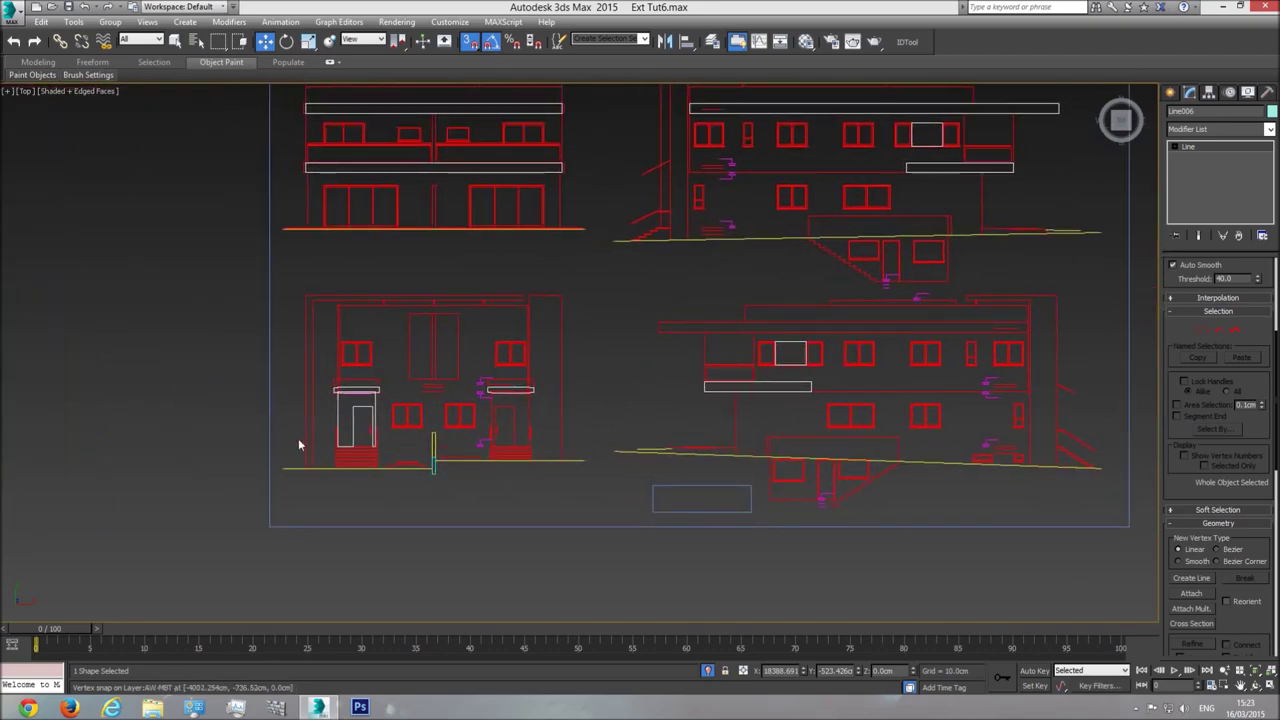
{"action": "middle_click_drag", "start_coordinate": [613, 376], "coordinate": [609, 477]}
{"action": "scroll", "coordinate": [609, 477], "scroll_direction": "down", "scroll_amount": 2}
{"action": "middle_click_drag", "start_coordinate": [888, 453], "coordinate": [594, 409]}
{"action": "scroll", "coordinate": [594, 409], "scroll_direction": "down", "scroll_amount": 4}
{"action": "middle_click_drag", "start_coordinate": [988, 446], "coordinate": [459, 428]}
{"action": "scroll", "coordinate": [459, 428], "scroll_direction": "down", "scroll_amount": 2}
{"action": "middle_click_drag", "start_coordinate": [1134, 420], "coordinate": [808, 416]}
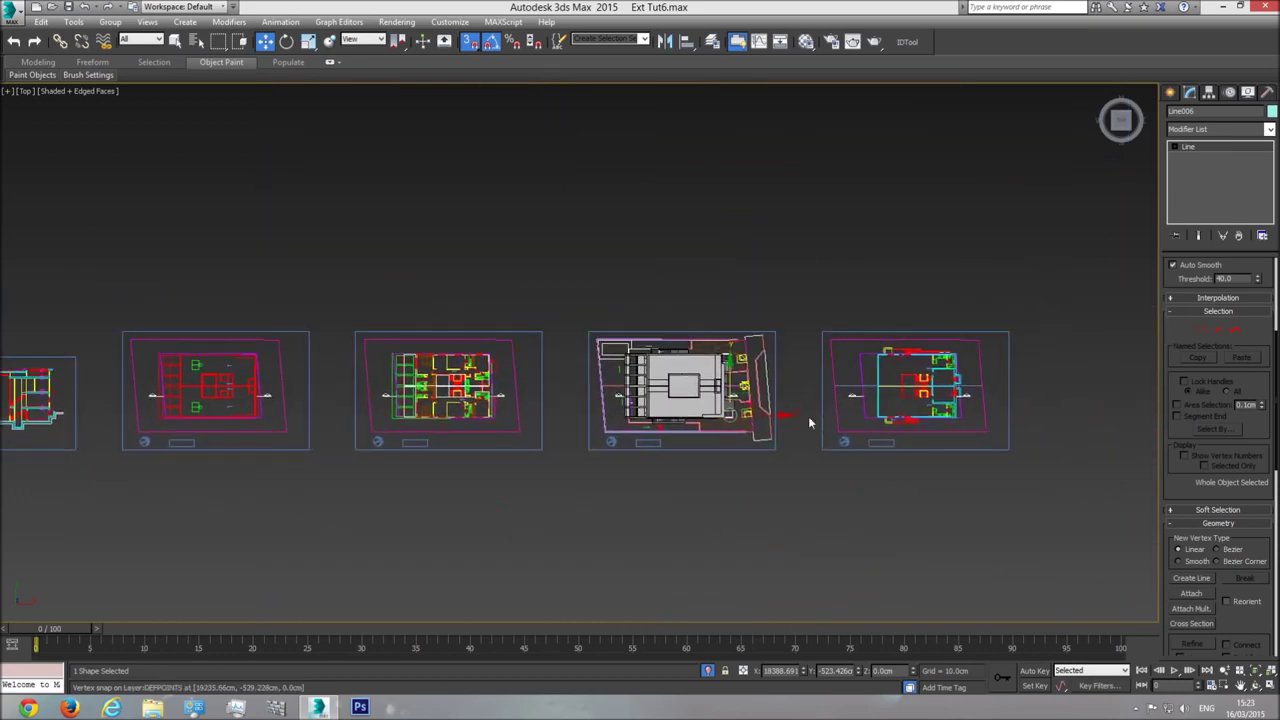
{"action": "scroll", "coordinate": [808, 416], "scroll_direction": "up", "scroll_amount": 3}
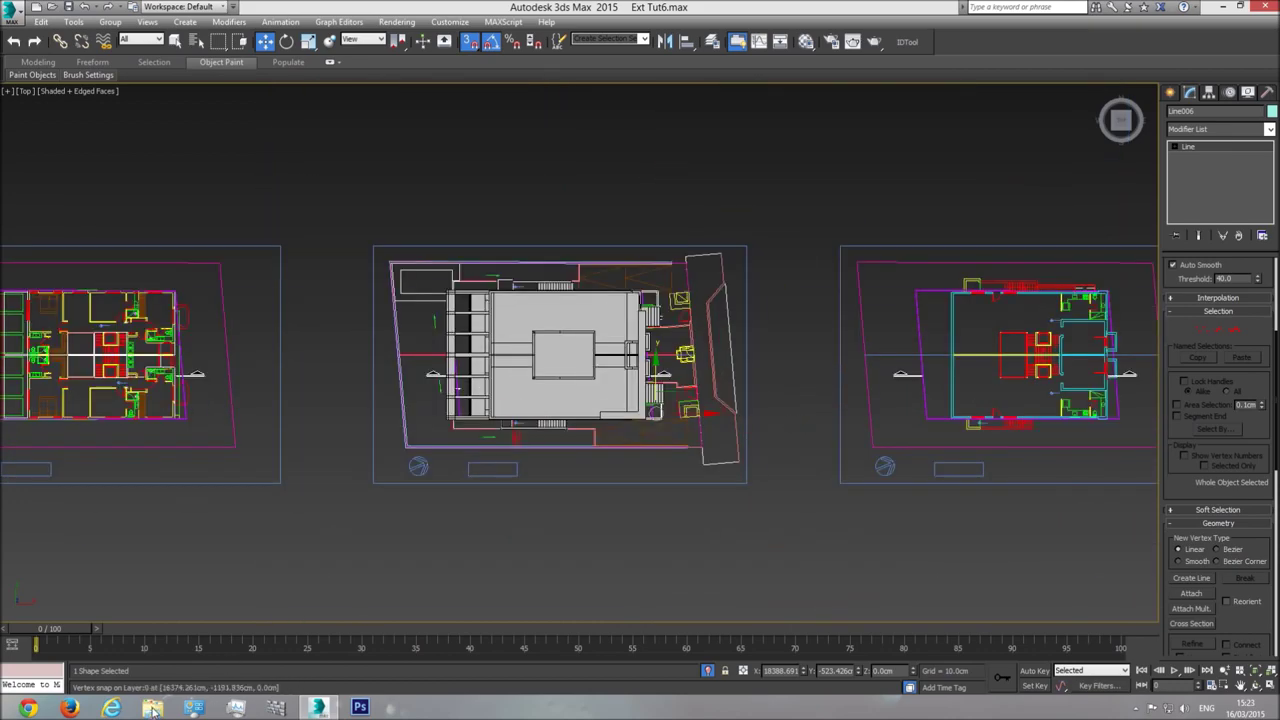
Open "plan ext tutorial.dwg" from the Tut Ext1 folder of the tutorial series in AutoCAD
{"action": "left_click", "coordinate": [152, 710]}
{"action": "left_click", "coordinate": [160, 388]}
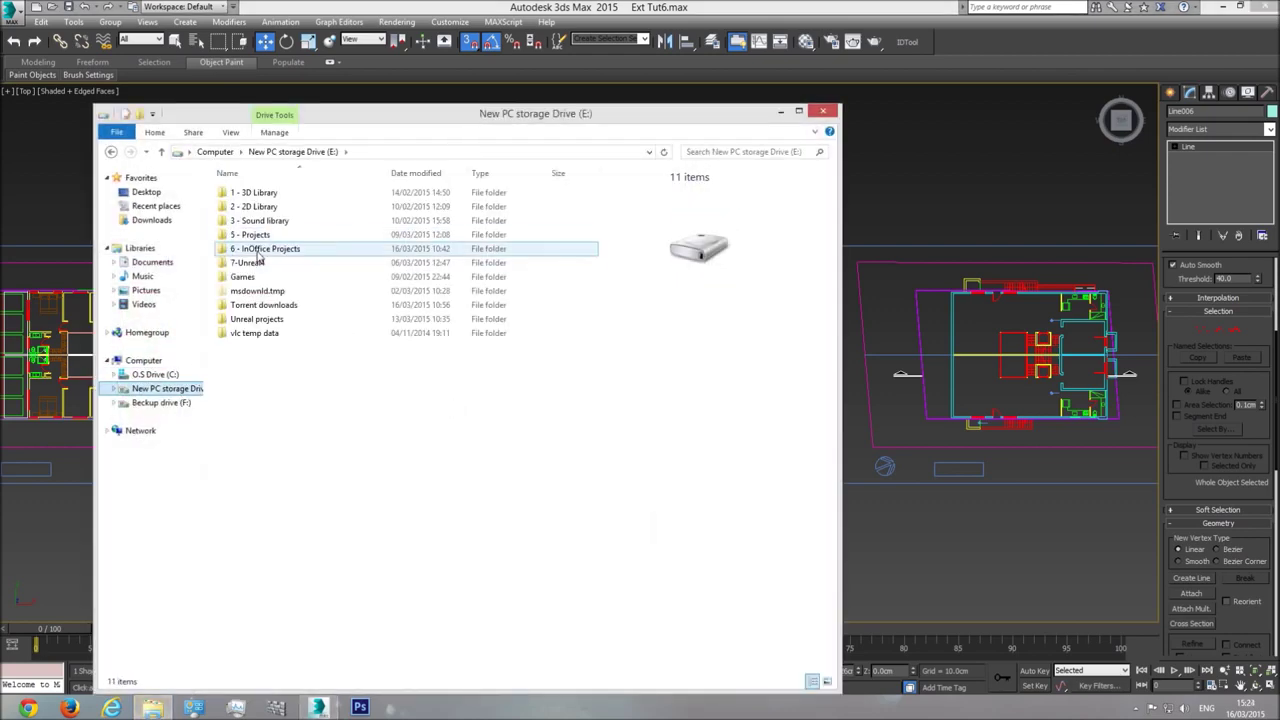
{"action": "double_click", "coordinate": [257, 250]}
{"action": "double_click", "coordinate": [252, 192]}
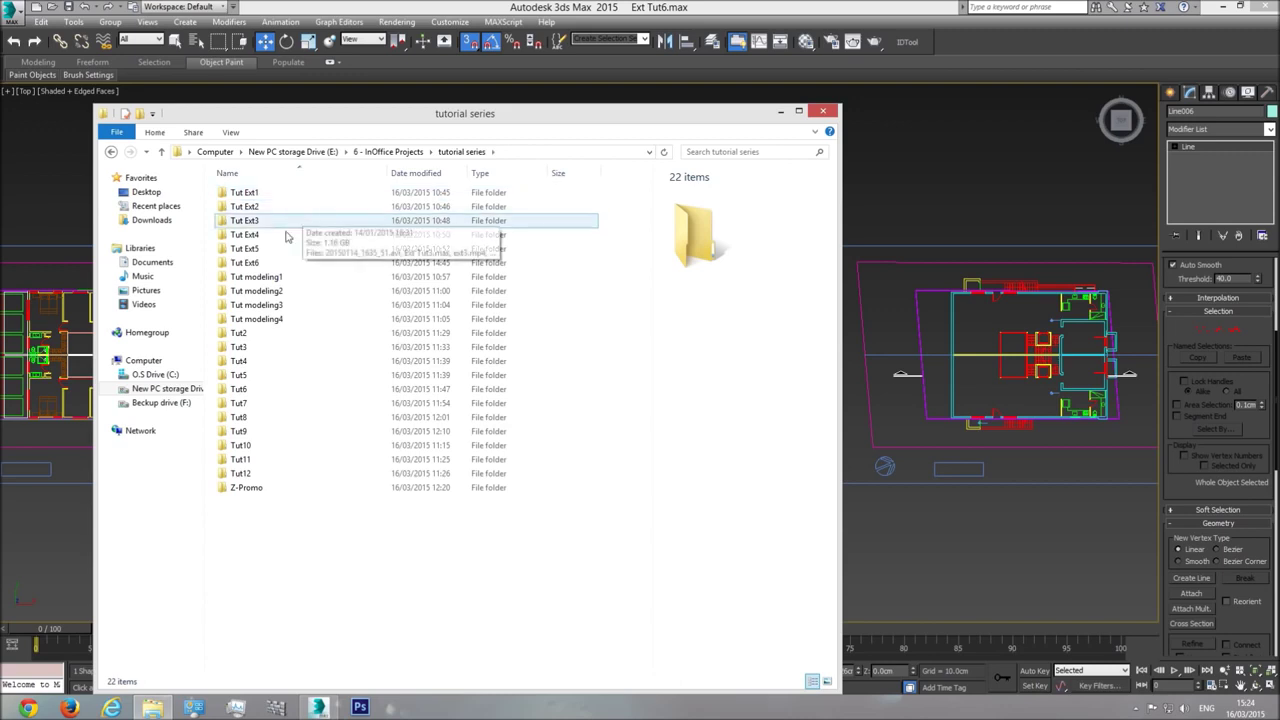
{"action": "double_click", "coordinate": [244, 192]}
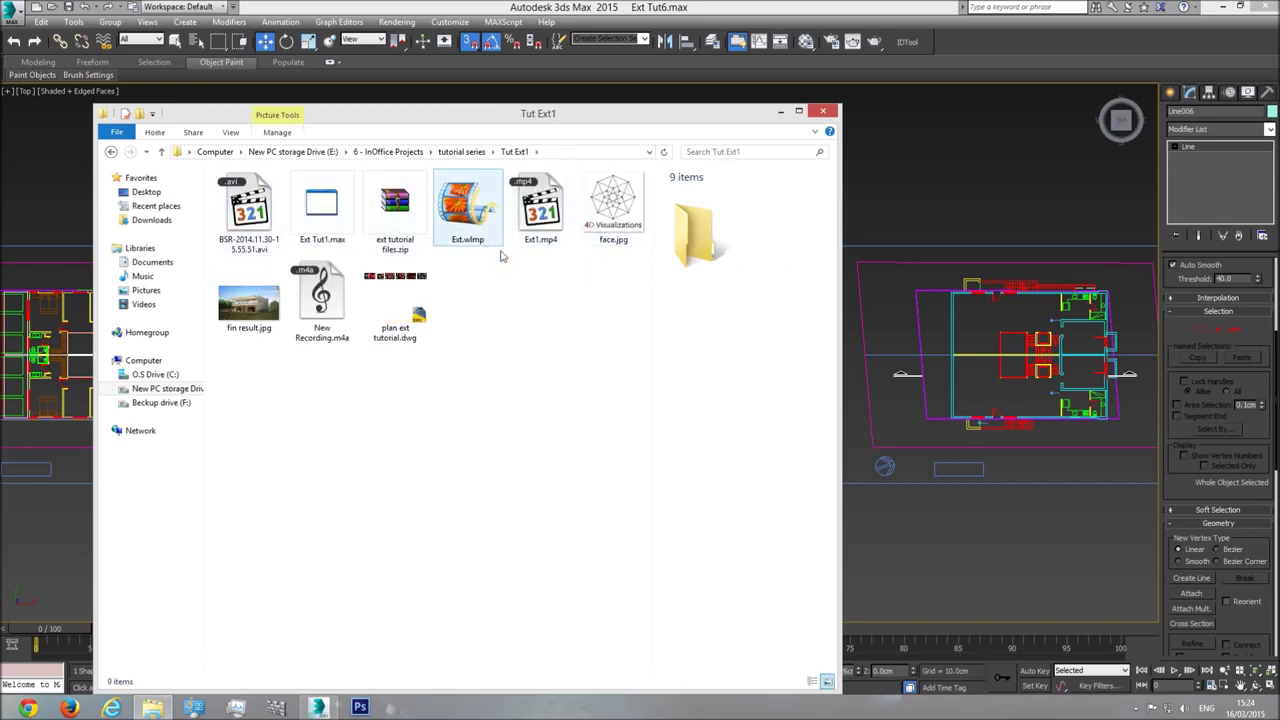
{"action": "left_click", "coordinate": [389, 291]}
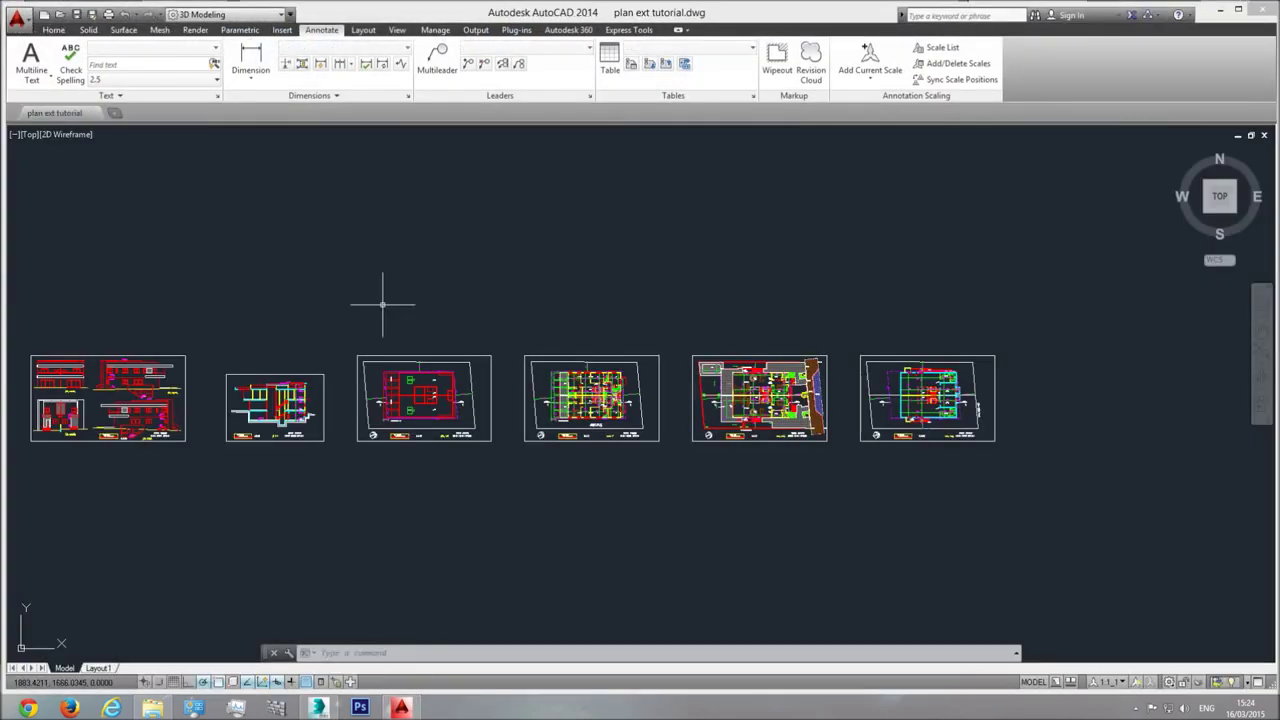
Examine the planters, front entrance stairs and level marks on the ground-floor plan in the AutoCAD drawing
{"action": "middle_click_drag", "start_coordinate": [322, 396], "coordinate": [564, 397]}
{"action": "scroll", "coordinate": [564, 397], "scroll_direction": "down", "scroll_amount": 2}
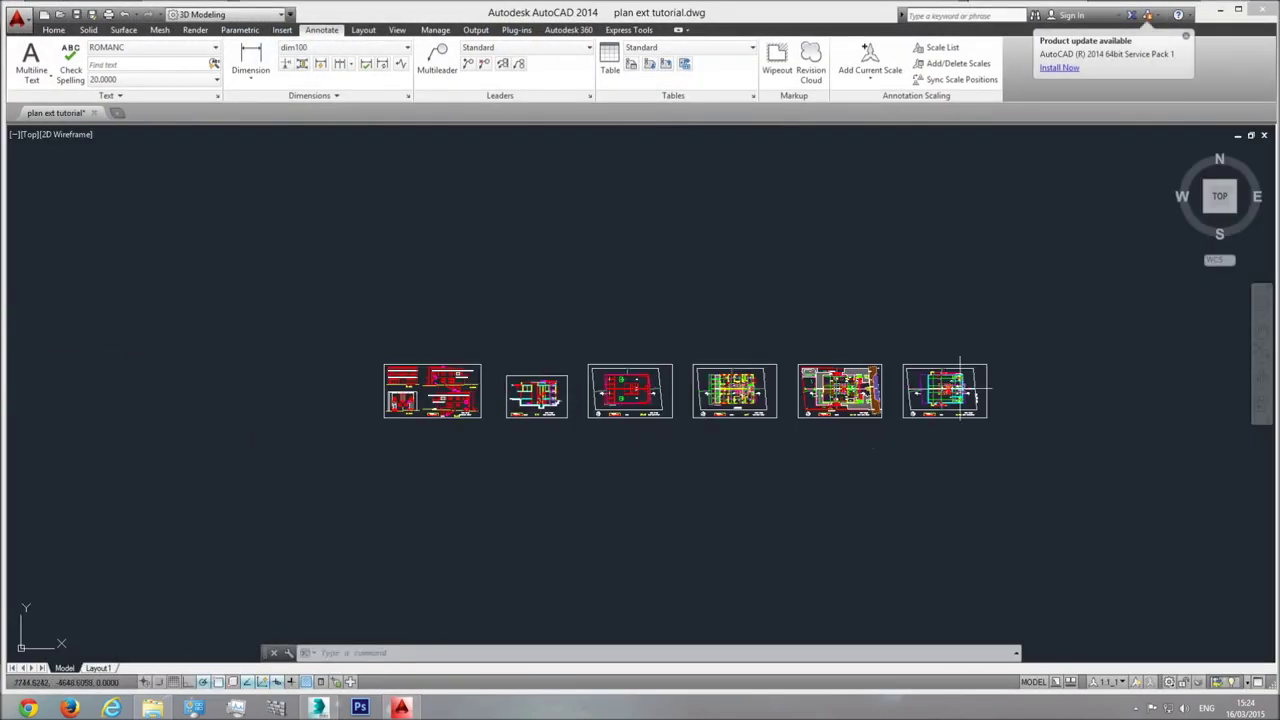
{"action": "scroll", "coordinate": [960, 393], "scroll_direction": "up", "scroll_amount": 8}
{"action": "middle_click_drag", "start_coordinate": [521, 399], "coordinate": [893, 383]}
{"action": "scroll", "coordinate": [631, 411], "scroll_direction": "up", "scroll_amount": 7}
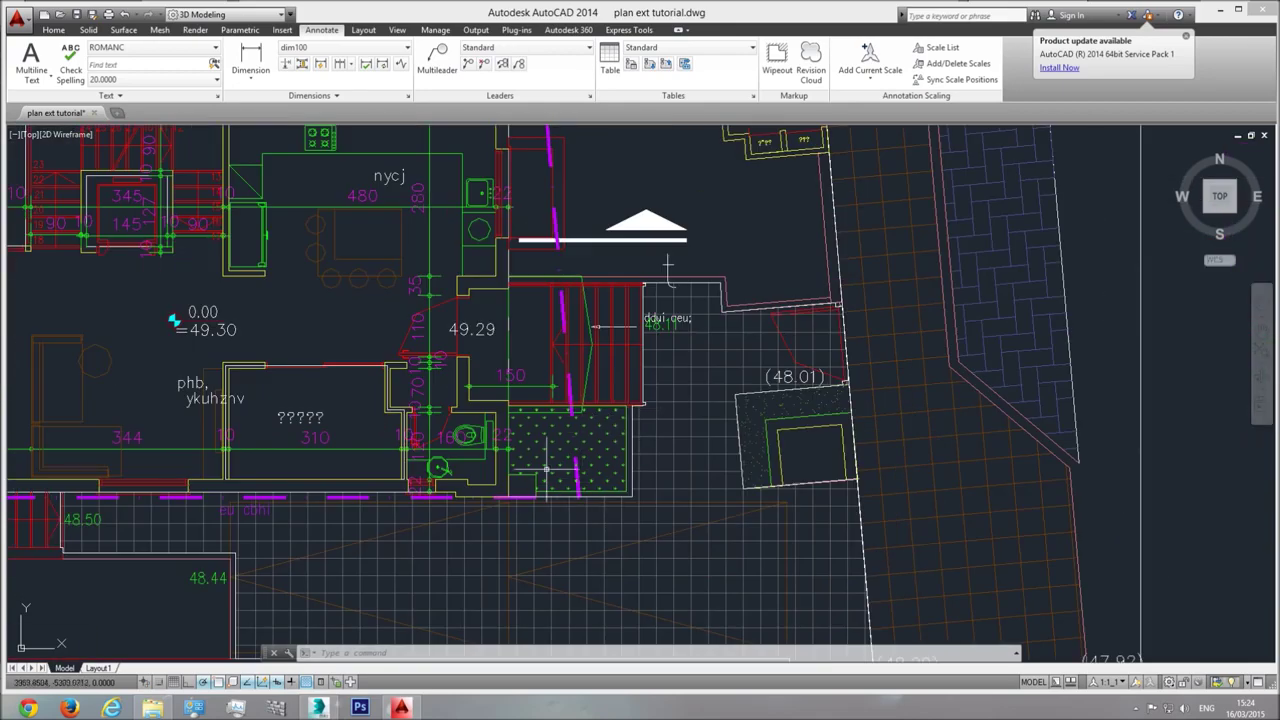
{"action": "scroll", "coordinate": [566, 453], "scroll_direction": "down", "scroll_amount": 5}
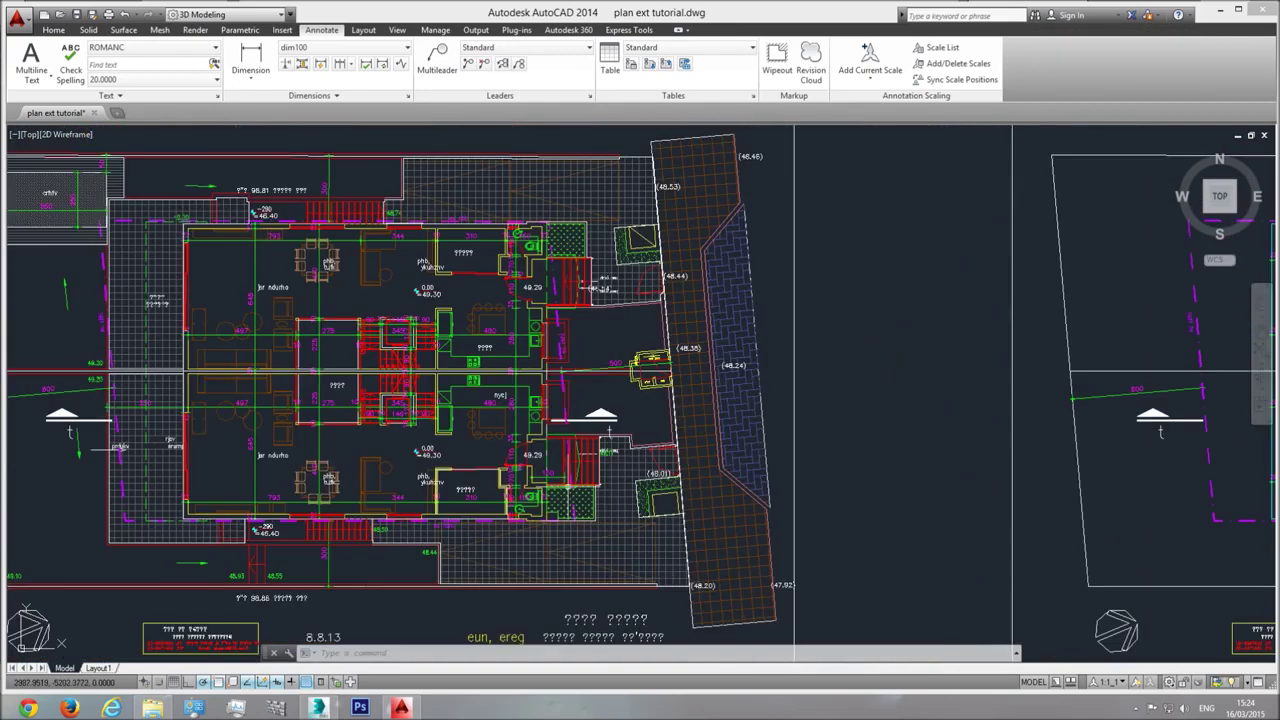
{"action": "scroll", "coordinate": [555, 283], "scroll_direction": "up", "scroll_amount": 7}
{"action": "scroll", "coordinate": [591, 328], "scroll_direction": "down", "scroll_amount": 3}
{"action": "middle_click_drag", "start_coordinate": [594, 629], "coordinate": [573, 266]}
{"action": "scroll", "coordinate": [555, 355], "scroll_direction": "up", "scroll_amount": 4}
{"action": "scroll", "coordinate": [554, 355], "scroll_direction": "down", "scroll_amount": 4}
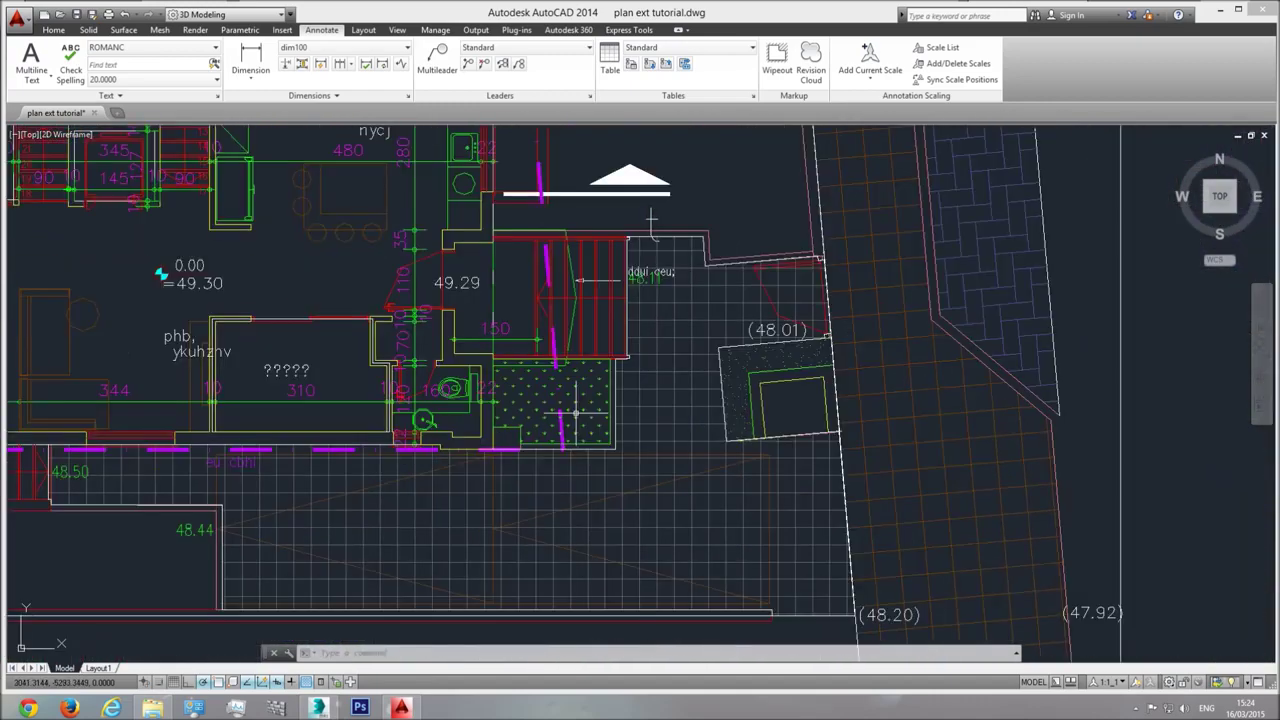
Browse the floor-plan and section sheets of the AutoCAD drawing for information on the front entrance planters
{"action": "scroll", "coordinate": [577, 410], "scroll_direction": "down", "scroll_amount": 4}
{"action": "scroll", "coordinate": [560, 425], "scroll_direction": "up", "scroll_amount": 2}
{"action": "scroll", "coordinate": [560, 424], "scroll_direction": "down", "scroll_amount": 4}
{"action": "middle_click_drag", "start_coordinate": [893, 406], "coordinate": [419, 426]}
{"action": "middle_click_drag", "start_coordinate": [596, 415], "coordinate": [1076, 427]}
{"action": "mouse_move", "coordinate": [509, 399]}
{"action": "middle_mouse_down"}
{"action": "mouse_move", "coordinate": [741, 379]}
{"action": "mouse_move", "coordinate": [991, 383]}
{"action": "middle_mouse_up"}
{"action": "scroll", "coordinate": [972, 385], "scroll_direction": "down", "scroll_amount": 2}
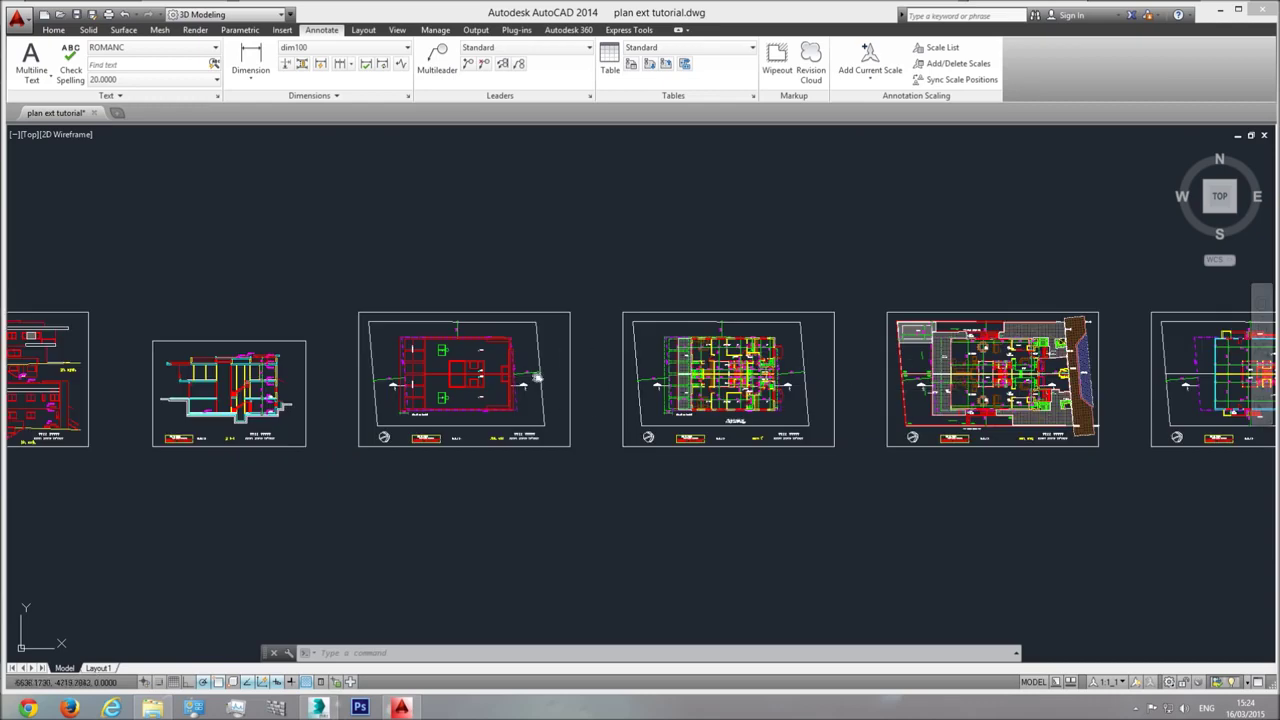
{"action": "middle_click_drag", "start_coordinate": [537, 372], "coordinate": [1012, 379]}
{"action": "scroll", "coordinate": [773, 428], "scroll_direction": "up", "scroll_amount": 3}
{"action": "middle_click_drag", "start_coordinate": [730, 377], "coordinate": [728, 400]}
{"action": "middle_click_drag", "start_coordinate": [625, 386], "coordinate": [815, 394]}
{"action": "scroll", "coordinate": [815, 394], "scroll_direction": "down", "scroll_amount": 4}
{"action": "middle_click_drag", "start_coordinate": [1025, 402], "coordinate": [638, 391]}
{"action": "mouse_move", "coordinate": [896, 390]}
{"action": "middle_mouse_down"}
{"action": "mouse_move", "coordinate": [680, 395]}
{"action": "mouse_move", "coordinate": [1110, 412]}
{"action": "middle_mouse_up"}
Examine the front and side elevation drawings for the planter walls beside the entrance stairs
{"action": "middle_click_drag", "start_coordinate": [586, 408], "coordinate": [1190, 446]}
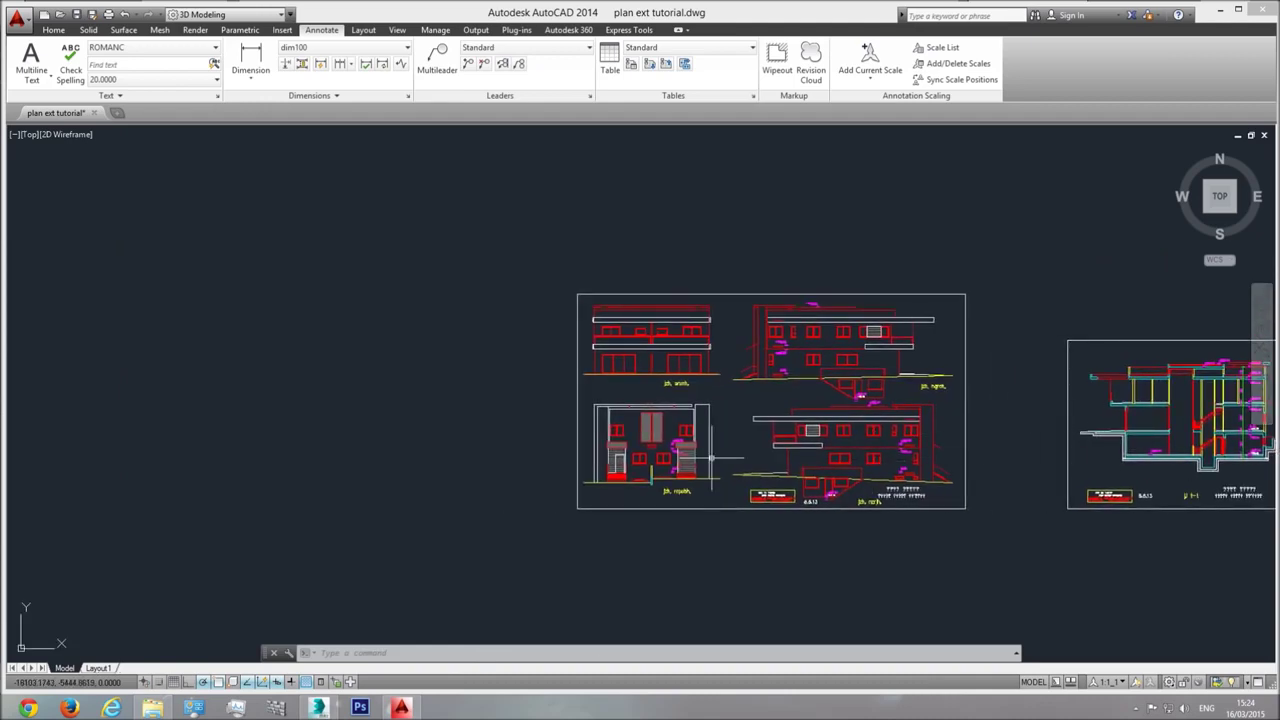
{"action": "scroll", "coordinate": [588, 477], "scroll_direction": "up", "scroll_amount": 6}
{"action": "scroll", "coordinate": [690, 473], "scroll_direction": "down", "scroll_amount": 4}
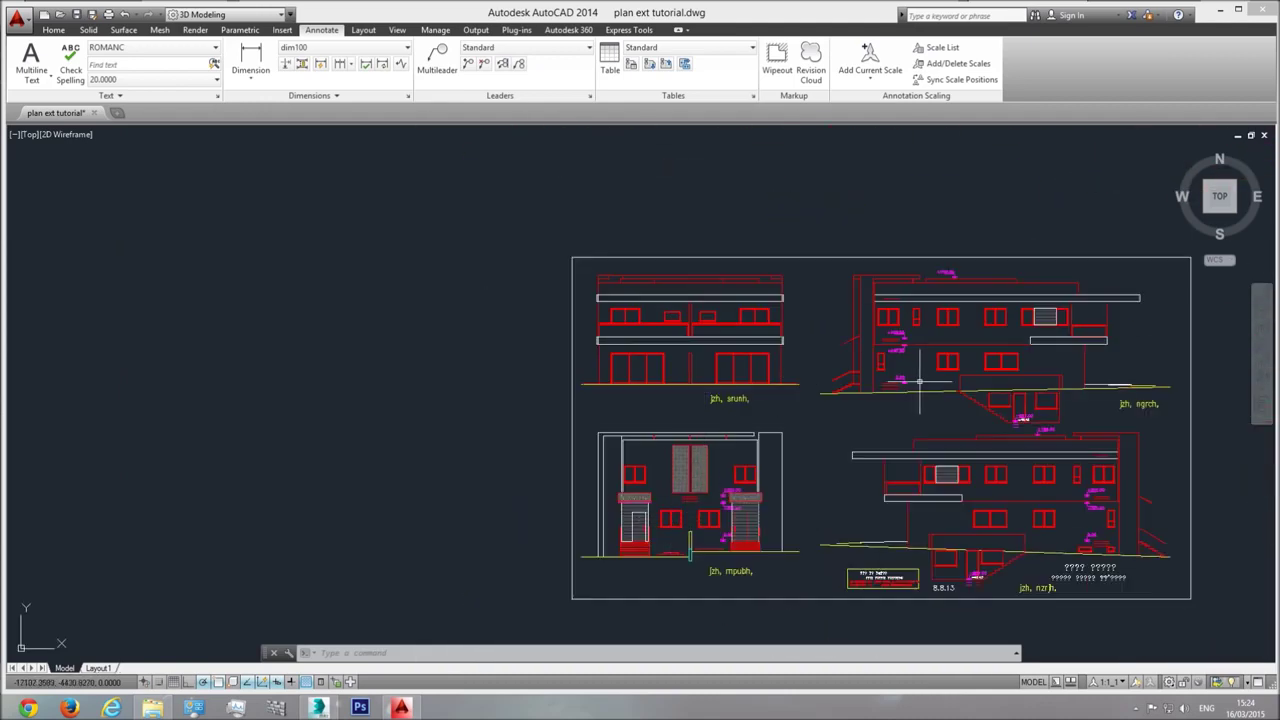
{"action": "middle_click_drag", "start_coordinate": [922, 382], "coordinate": [722, 376]}
{"action": "scroll", "coordinate": [911, 377], "scroll_direction": "up", "scroll_amount": 2}
{"action": "middle_click_drag", "start_coordinate": [897, 497], "coordinate": [839, 302]}
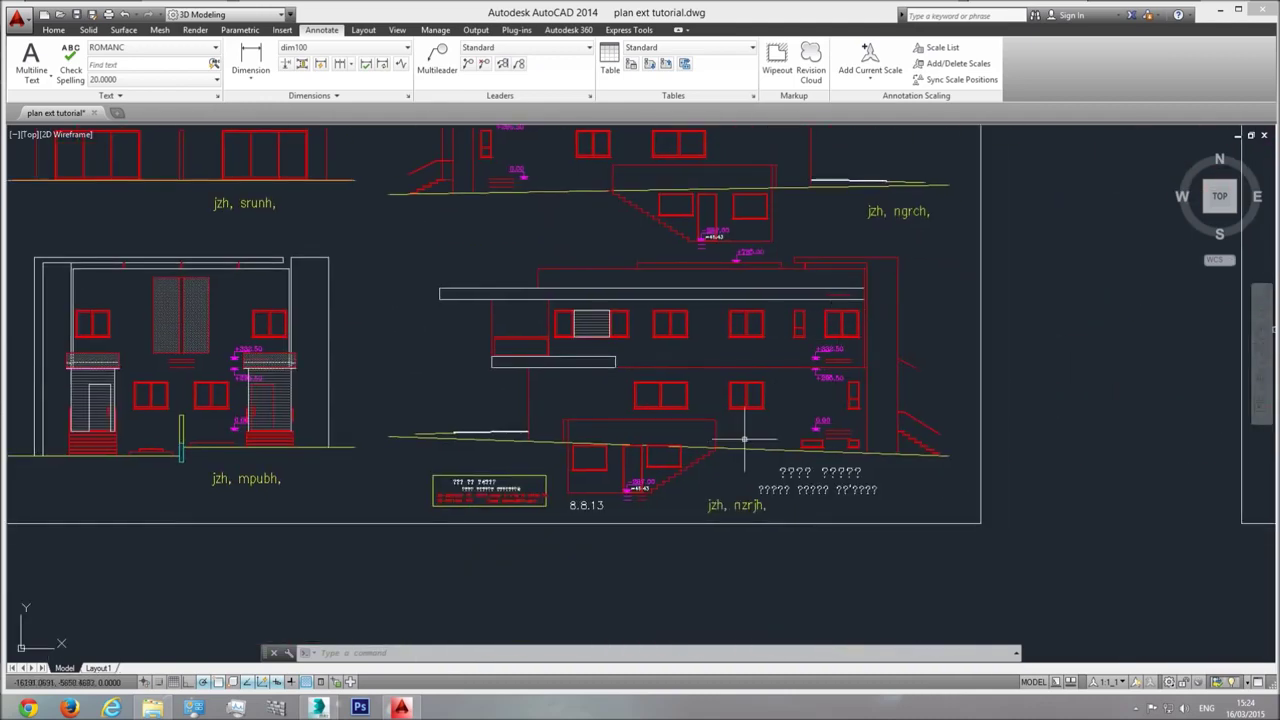
{"action": "middle_click_drag", "start_coordinate": [704, 437], "coordinate": [324, 420]}
Return to the ground-floor plan and examine the planters beside both entrance stairs, with their outlines and level marks
{"action": "scroll", "coordinate": [324, 420], "scroll_direction": "down", "scroll_amount": 3}
{"action": "scroll", "coordinate": [870, 401], "scroll_direction": "down", "scroll_amount": 2}
{"action": "middle_click_drag", "start_coordinate": [870, 401], "coordinate": [364, 401]}
{"action": "middle_click_drag", "start_coordinate": [925, 399], "coordinate": [785, 408]}
{"action": "scroll", "coordinate": [785, 393], "scroll_direction": "up", "scroll_amount": 3}
{"action": "middle_click_drag", "start_coordinate": [372, 402], "coordinate": [720, 402]}
{"action": "scroll", "coordinate": [570, 450], "scroll_direction": "up", "scroll_amount": 6}
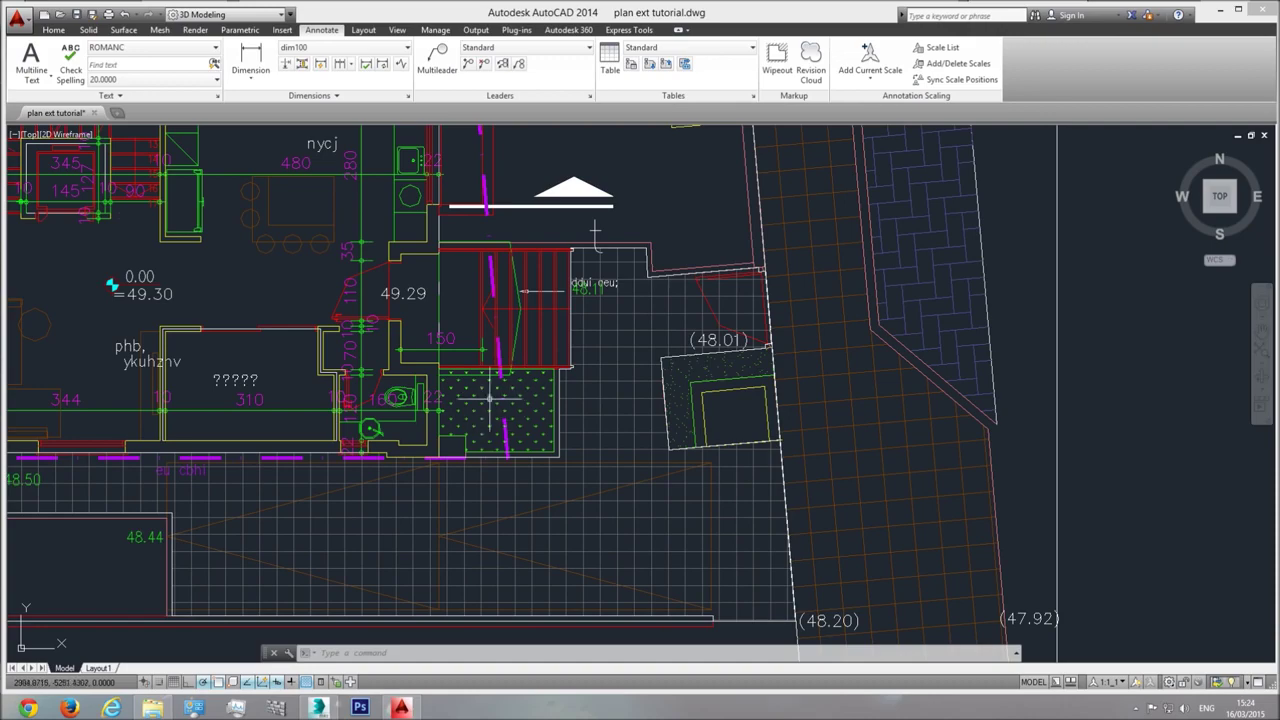
{"action": "middle_click_drag", "start_coordinate": [511, 407], "coordinate": [505, 446]}
{"action": "scroll", "coordinate": [505, 446], "scroll_direction": "down", "scroll_amount": 2}
{"action": "middle_click_drag", "start_coordinate": [504, 247], "coordinate": [503, 363]}
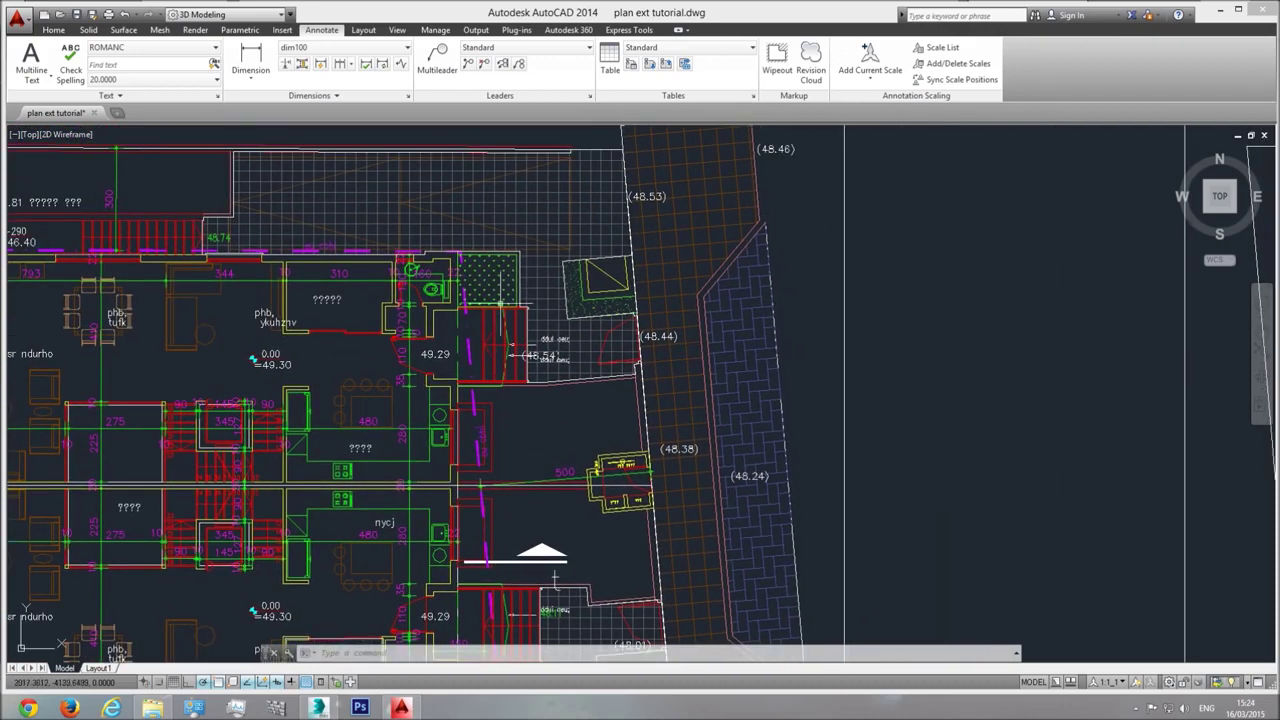
{"action": "middle_click_drag", "start_coordinate": [505, 262], "coordinate": [506, 202]}
{"action": "mouse_move", "coordinate": [500, 518]}
{"action": "middle_mouse_down"}
{"action": "mouse_move", "coordinate": [498, 434]}
{"action": "mouse_move", "coordinate": [565, 407]}
{"action": "middle_mouse_up"}
{"action": "scroll", "coordinate": [506, 502], "scroll_direction": "up", "scroll_amount": 4}
{"action": "scroll", "coordinate": [565, 407], "scroll_direction": "down", "scroll_amount": 2}
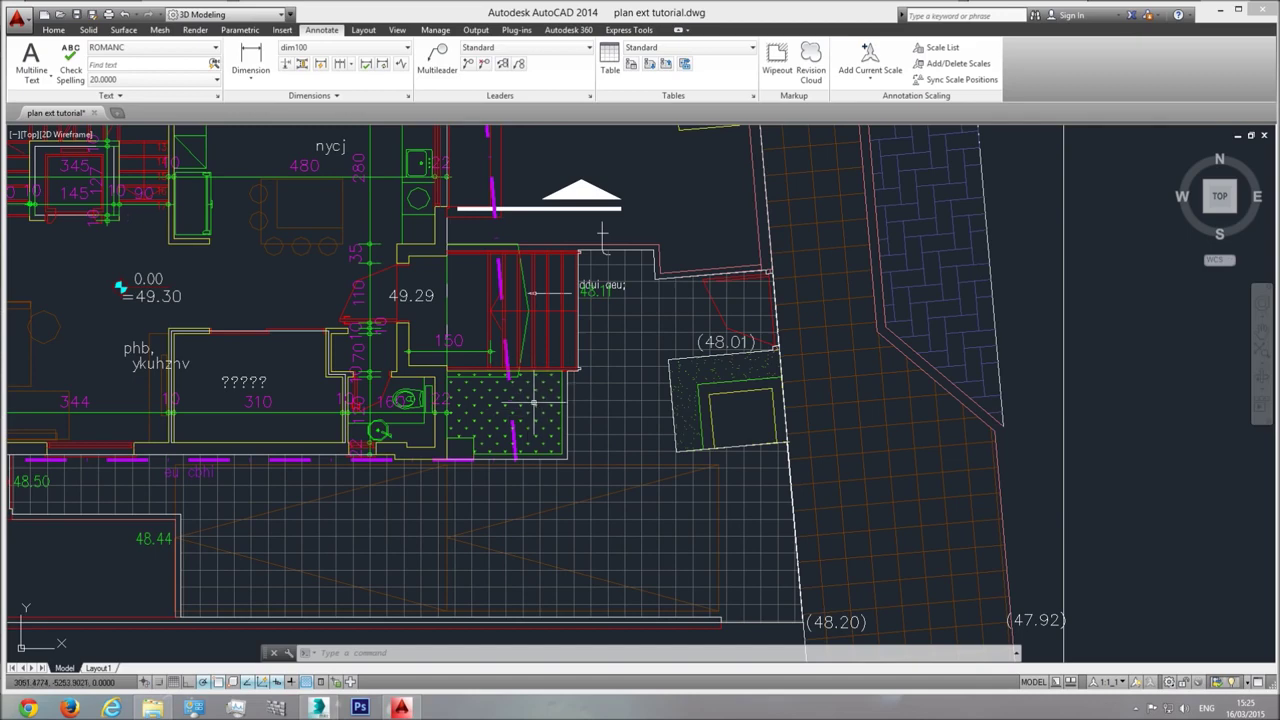
{"action": "scroll", "coordinate": [528, 398], "scroll_direction": "up", "scroll_amount": 2}
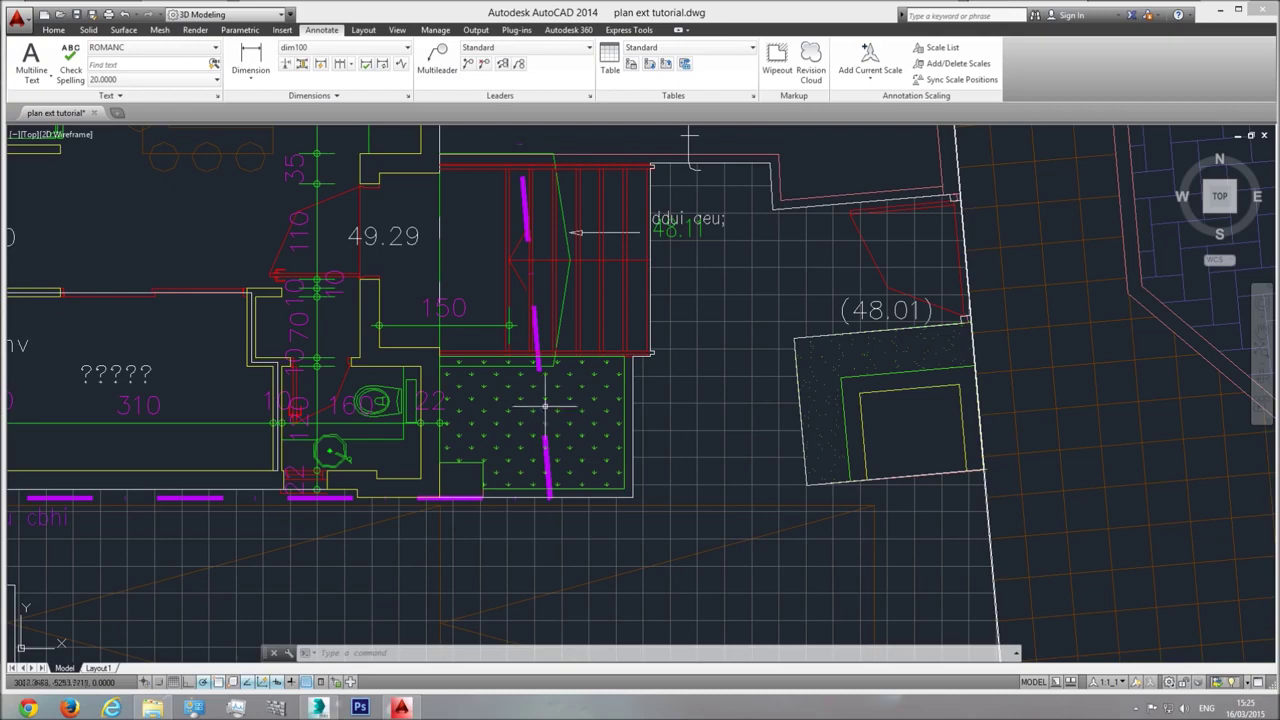
Switch to 3ds Max and apply a Shell modifier with an outer amount of 200 cm to the planter outlines in perspective view
{"action": "left_click", "coordinate": [320, 708]}
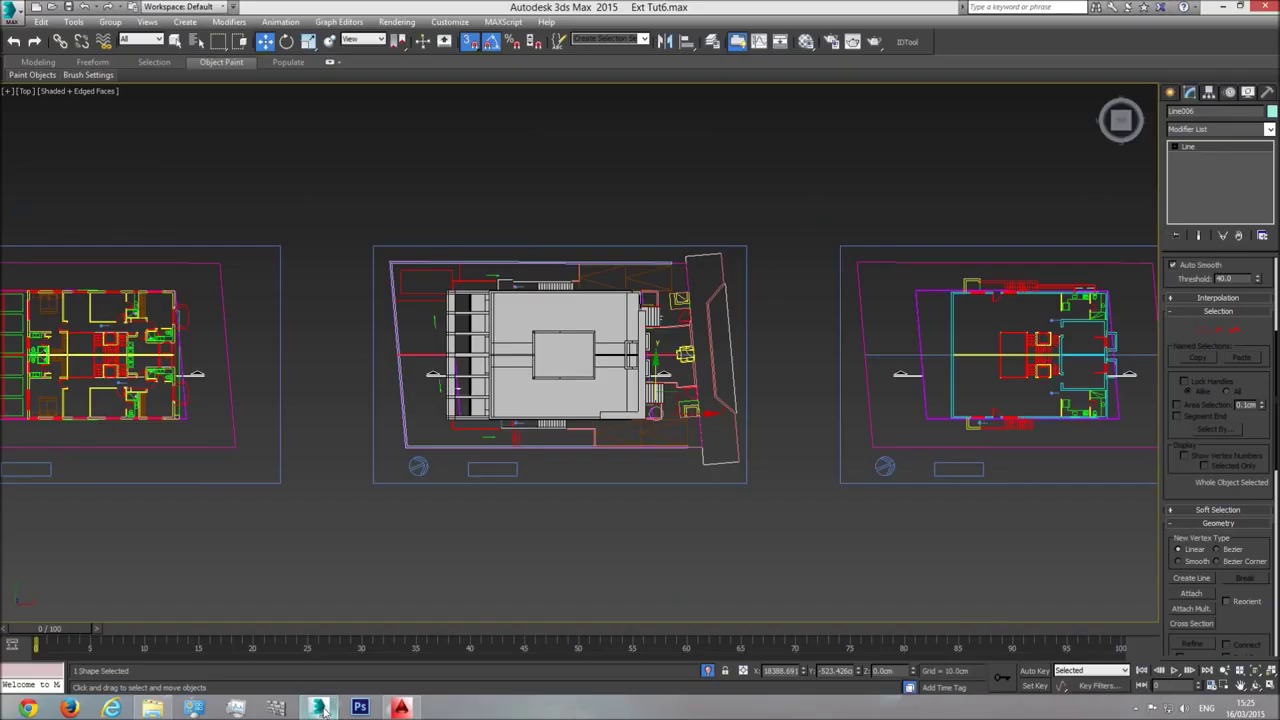
{"action": "scroll", "coordinate": [655, 421], "scroll_direction": "up", "scroll_amount": 5}
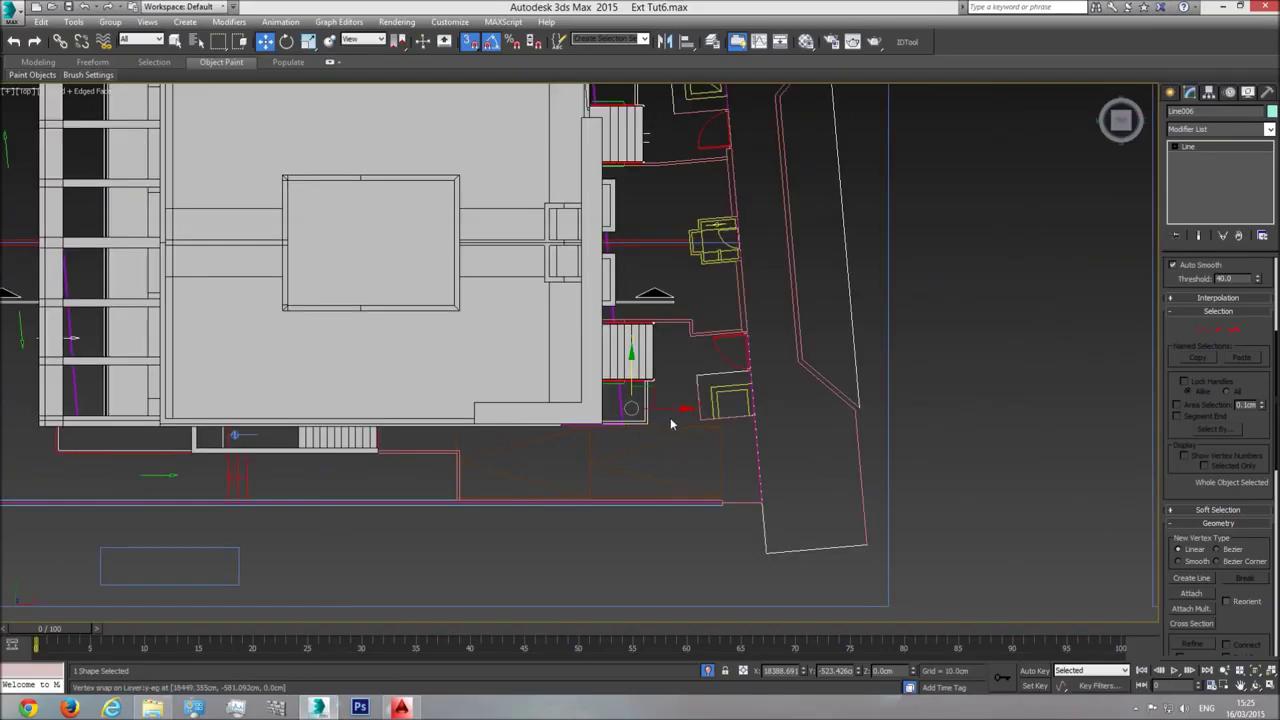
{"action": "scroll", "coordinate": [893, 491], "scroll_direction": "up", "scroll_amount": 1}
{"action": "left_click", "coordinate": [1255, 686]}
{"action": "left_click_drag", "start_coordinate": [625, 445], "coordinate": [556, 432]}
{"action": "key", "text": "w"}
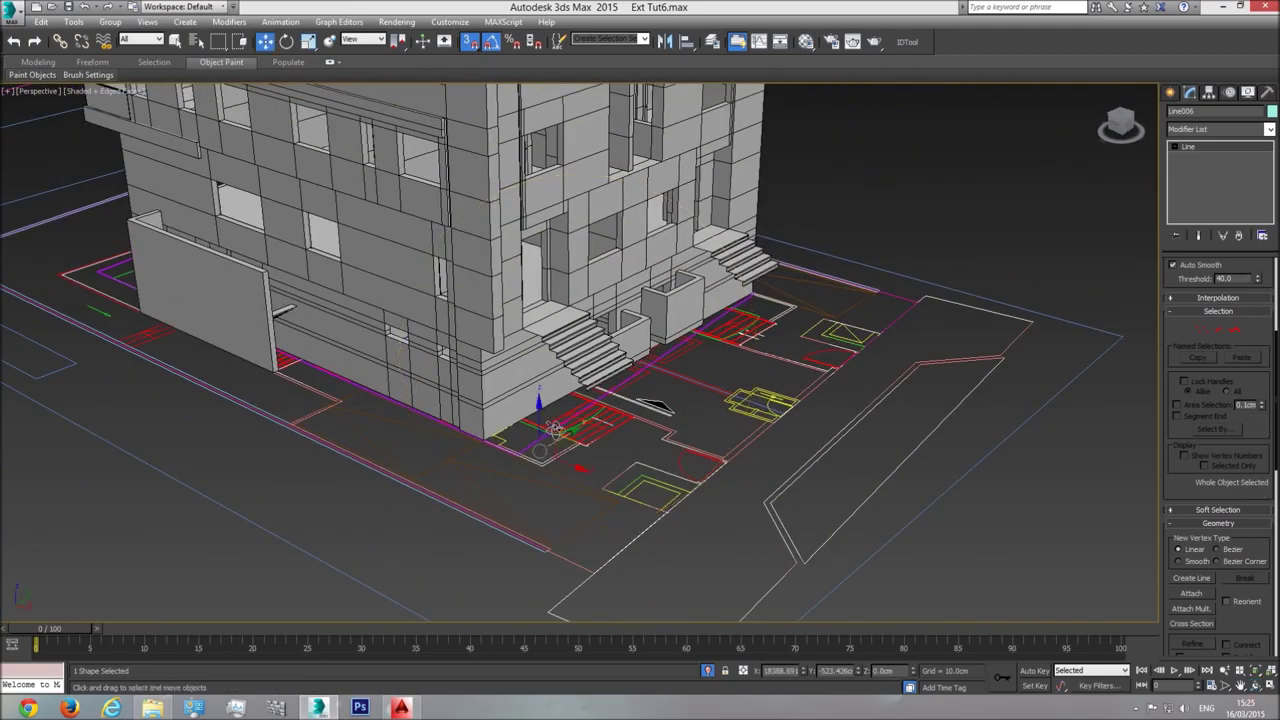
{"action": "left_click", "coordinate": [1270, 130]}
{"action": "scroll", "coordinate": [1210, 250], "scroll_direction": "down", "scroll_amount": 10}
{"action": "left_click", "coordinate": [1203, 241]}
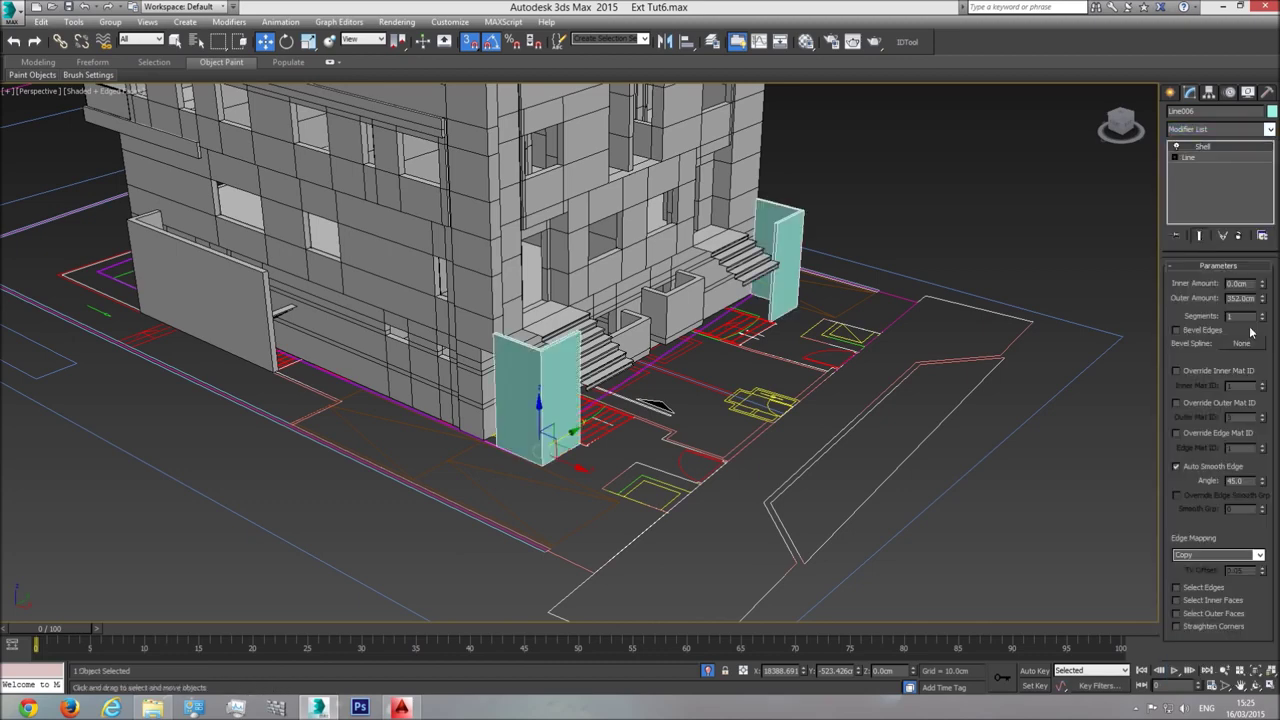
{"action": "type", "text": "200"}
{"action": "key", "text": "Return"}
Examine the height of the planter walls against the entrance stairs and the building's base from several angles
{"action": "middle_click_drag", "start_coordinate": [590, 432], "coordinate": [708, 458]}
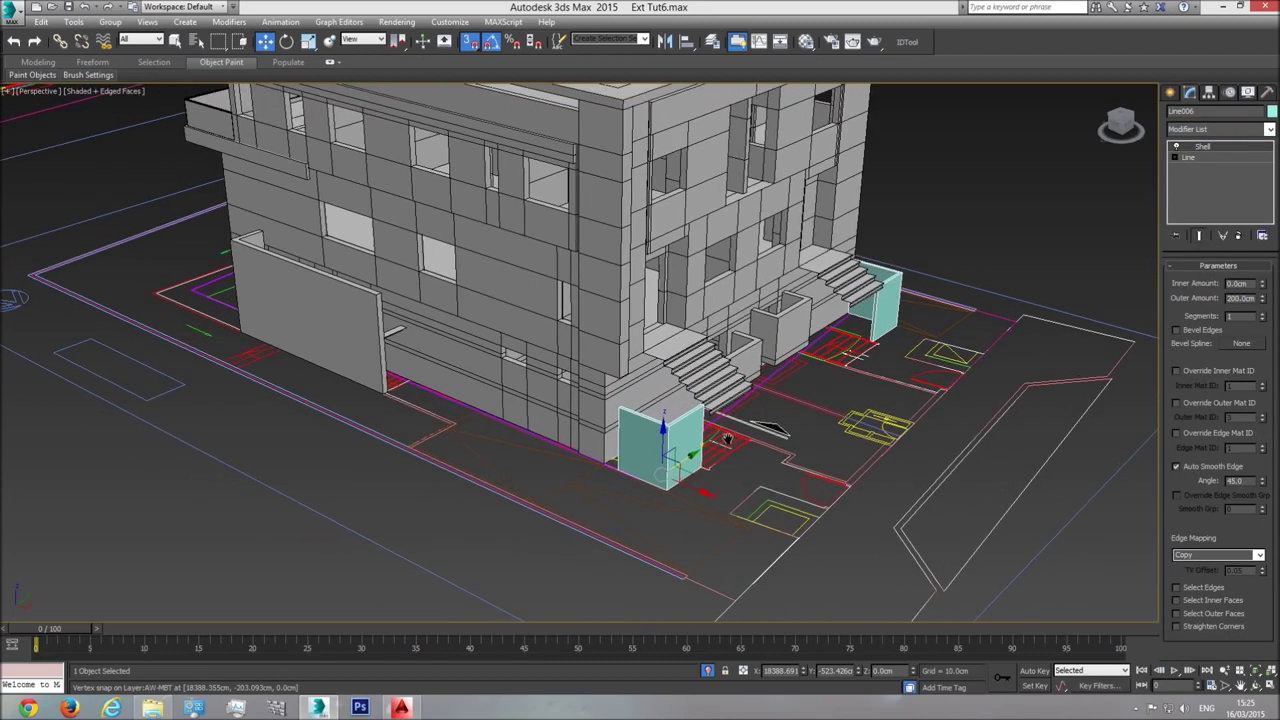
{"action": "scroll", "coordinate": [708, 458], "scroll_direction": "up", "scroll_amount": 4}
{"action": "left_click", "coordinate": [1255, 686]}
{"action": "left_click_drag", "start_coordinate": [553, 331], "coordinate": [630, 410]}
{"action": "left_click_drag", "start_coordinate": [697, 463], "coordinate": [573, 188]}
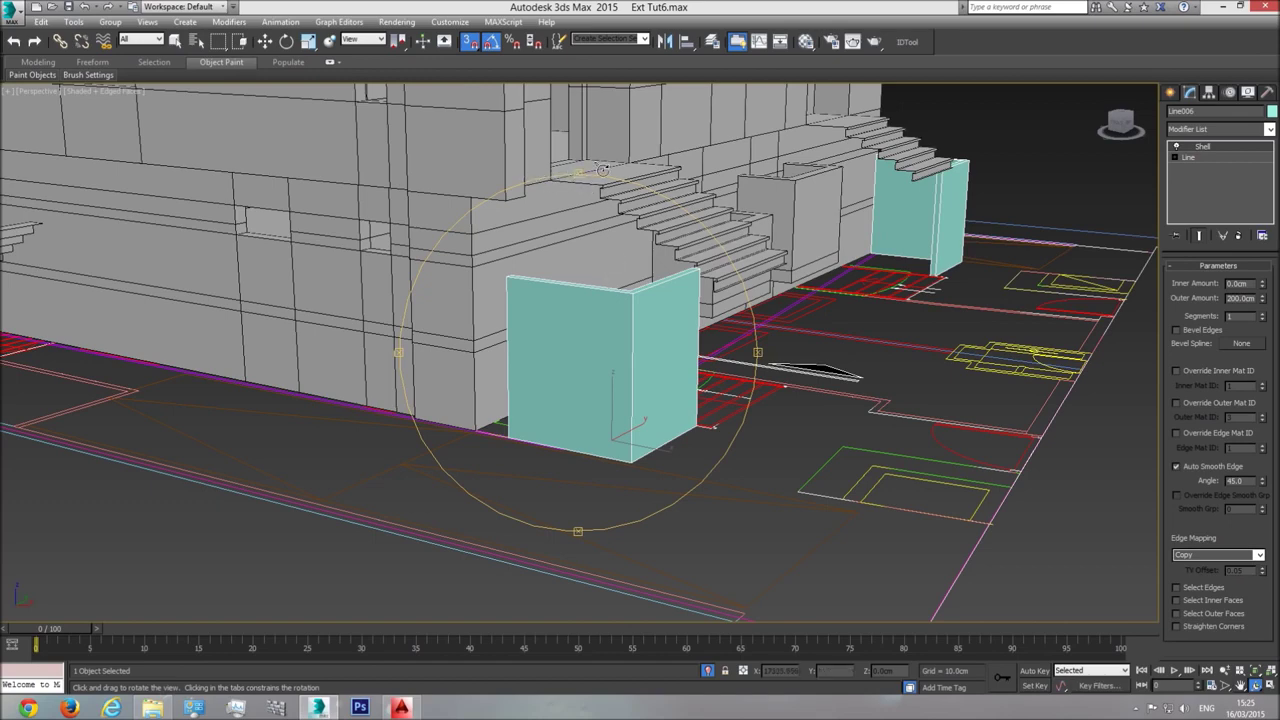
{"action": "left_click_drag", "start_coordinate": [608, 238], "coordinate": [517, 340]}
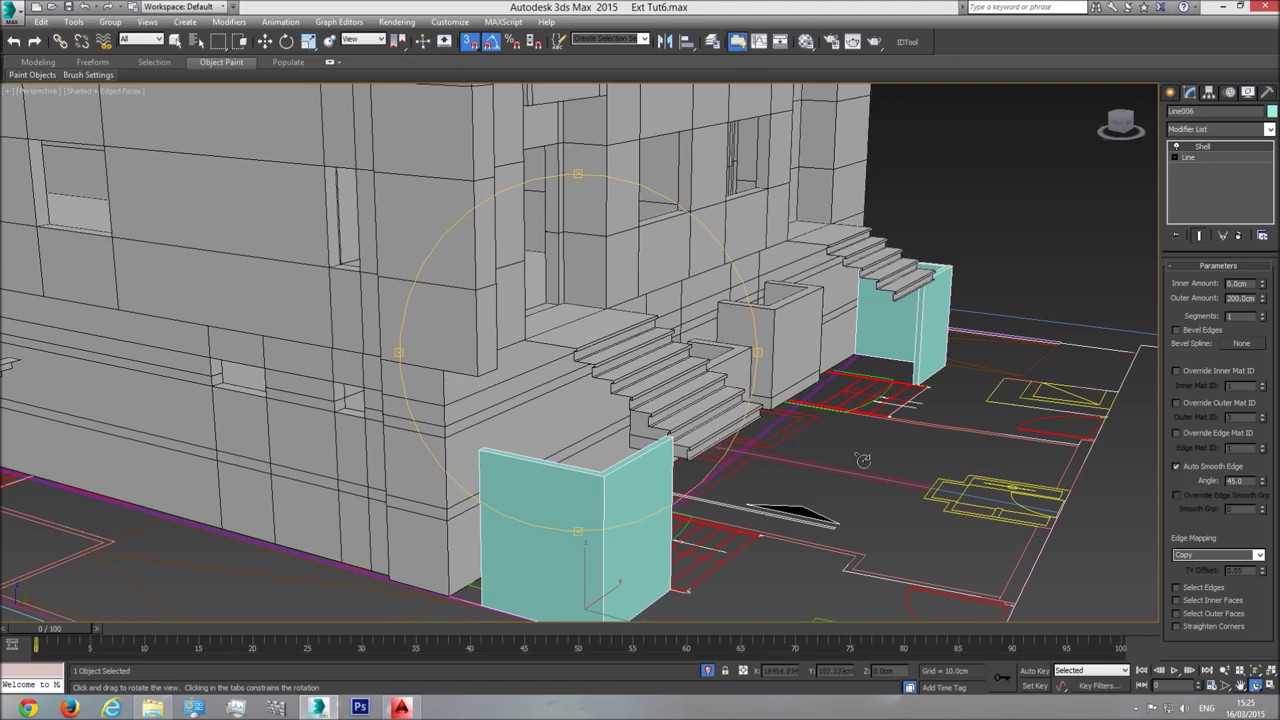
{"action": "middle_click_drag", "start_coordinate": [590, 547], "coordinate": [584, 472]}
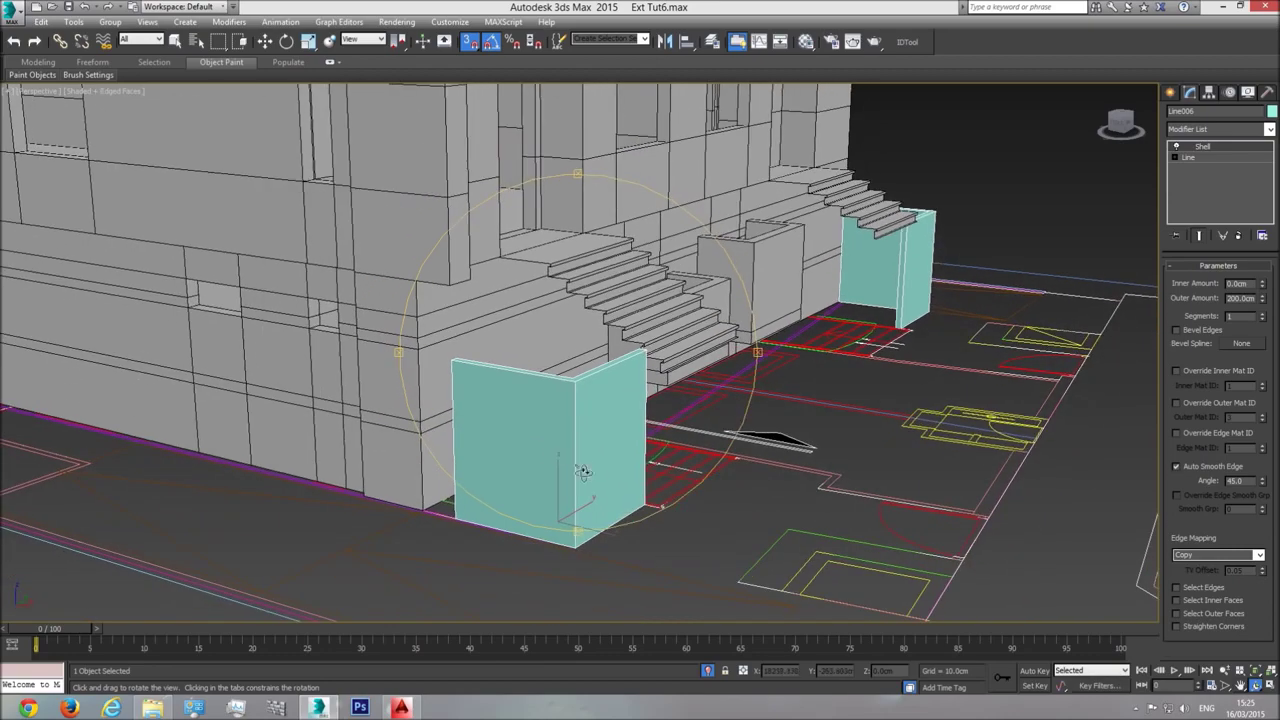
{"action": "scroll", "coordinate": [601, 471], "scroll_direction": "down", "scroll_amount": 4}
{"action": "left_click_drag", "start_coordinate": [602, 464], "coordinate": [603, 472]}
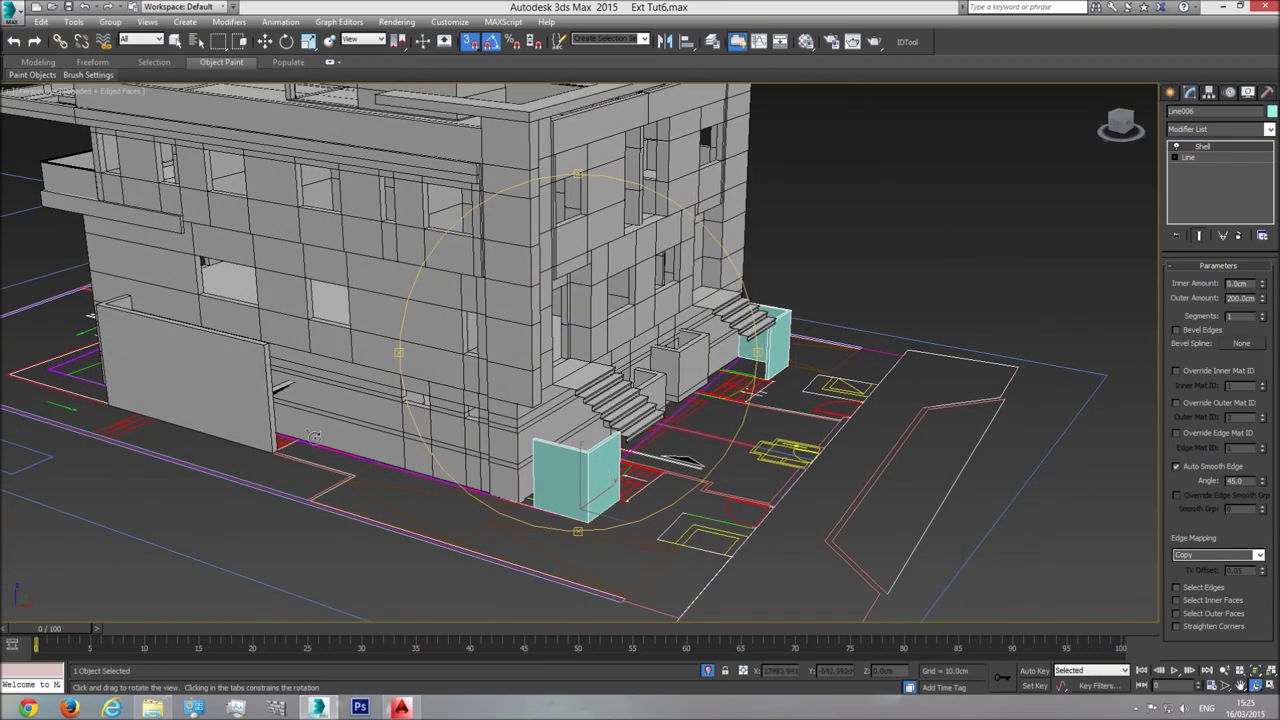
{"action": "left_click_drag", "start_coordinate": [622, 449], "coordinate": [637, 424]}
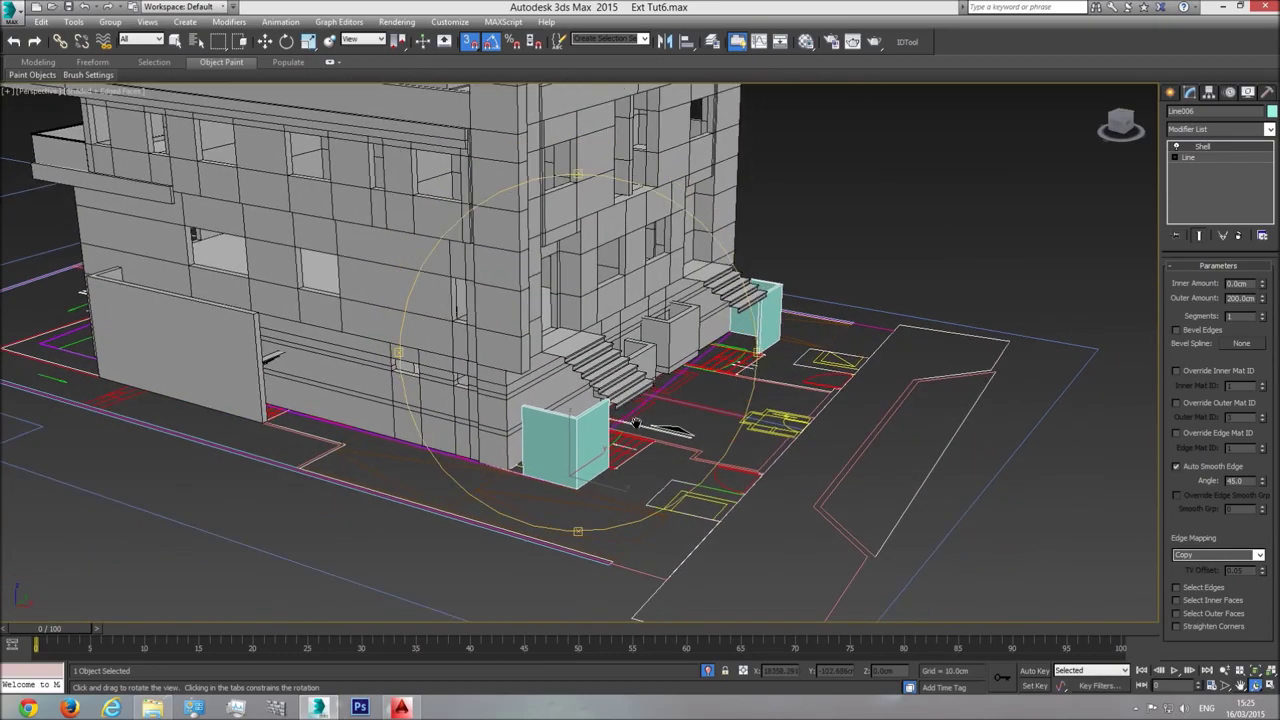
{"action": "scroll", "coordinate": [594, 428], "scroll_direction": "up", "scroll_amount": 3}
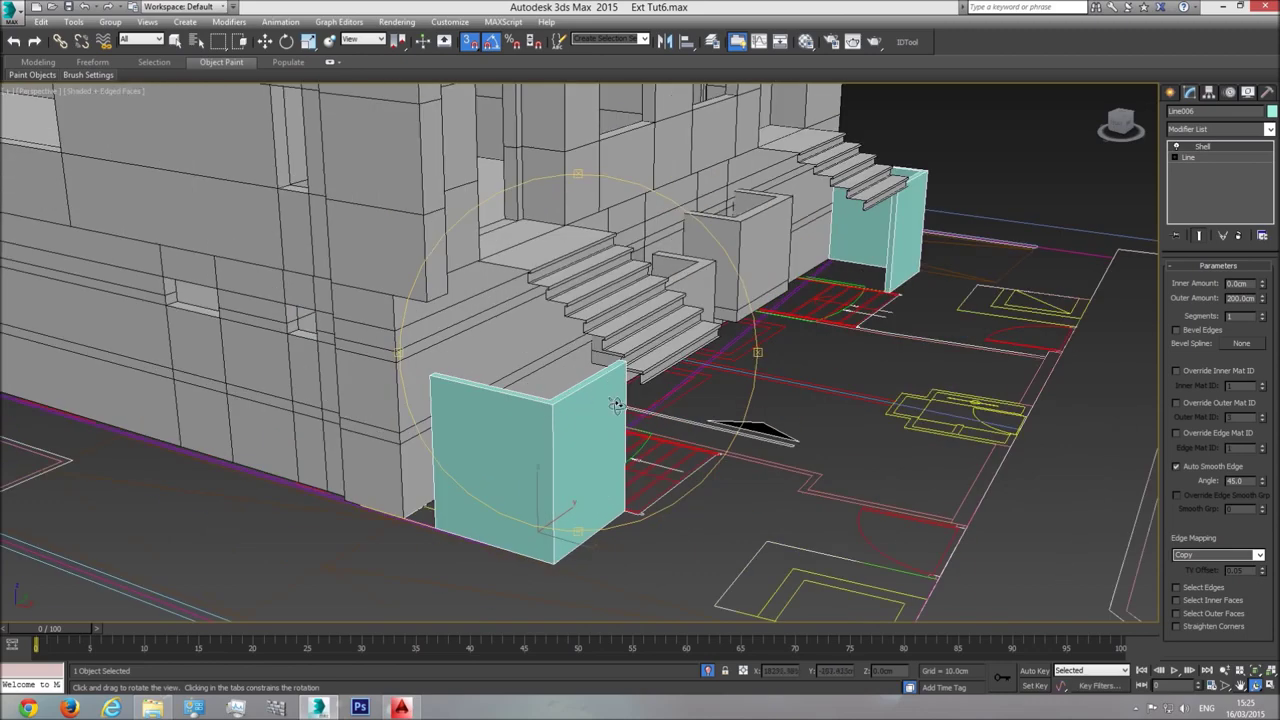
Raise the planter walls vertically with vertex snapping, aligning their top edge with the exterior wall's lower corner beside the entrance
{"action": "right_click", "coordinate": [587, 412]}
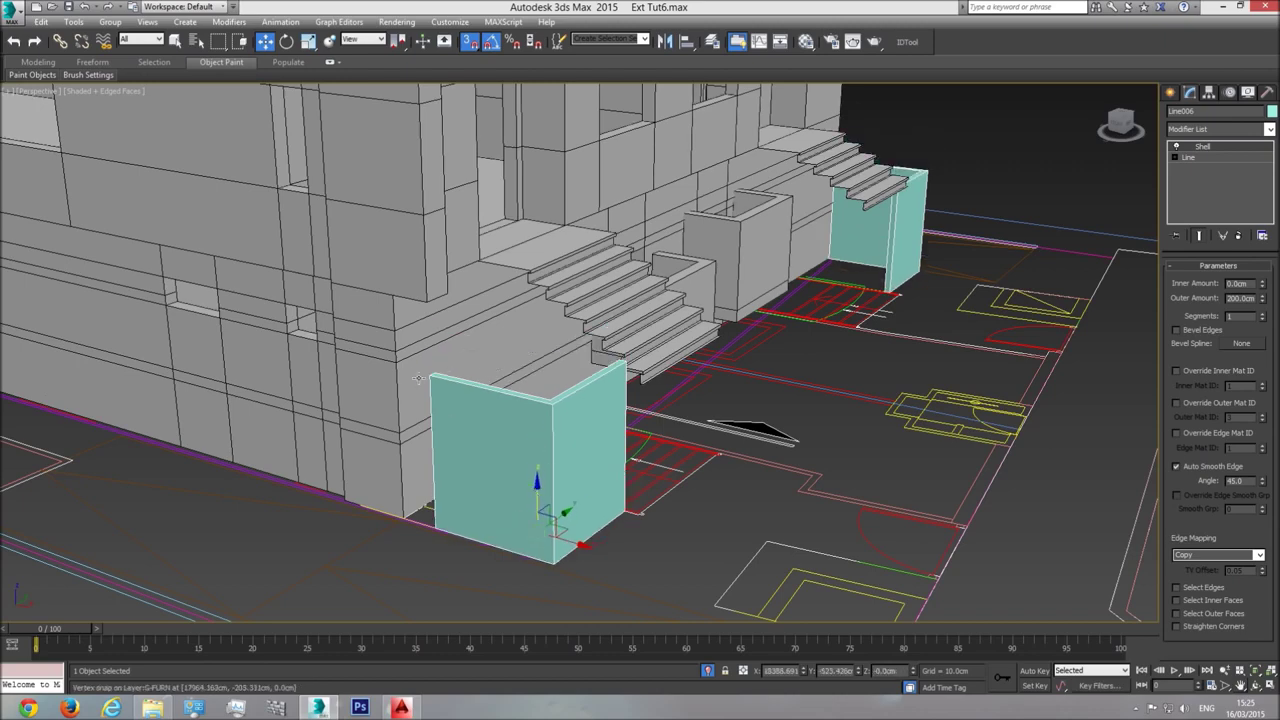
{"action": "left_click_drag", "start_coordinate": [418, 356], "coordinate": [422, 295]}
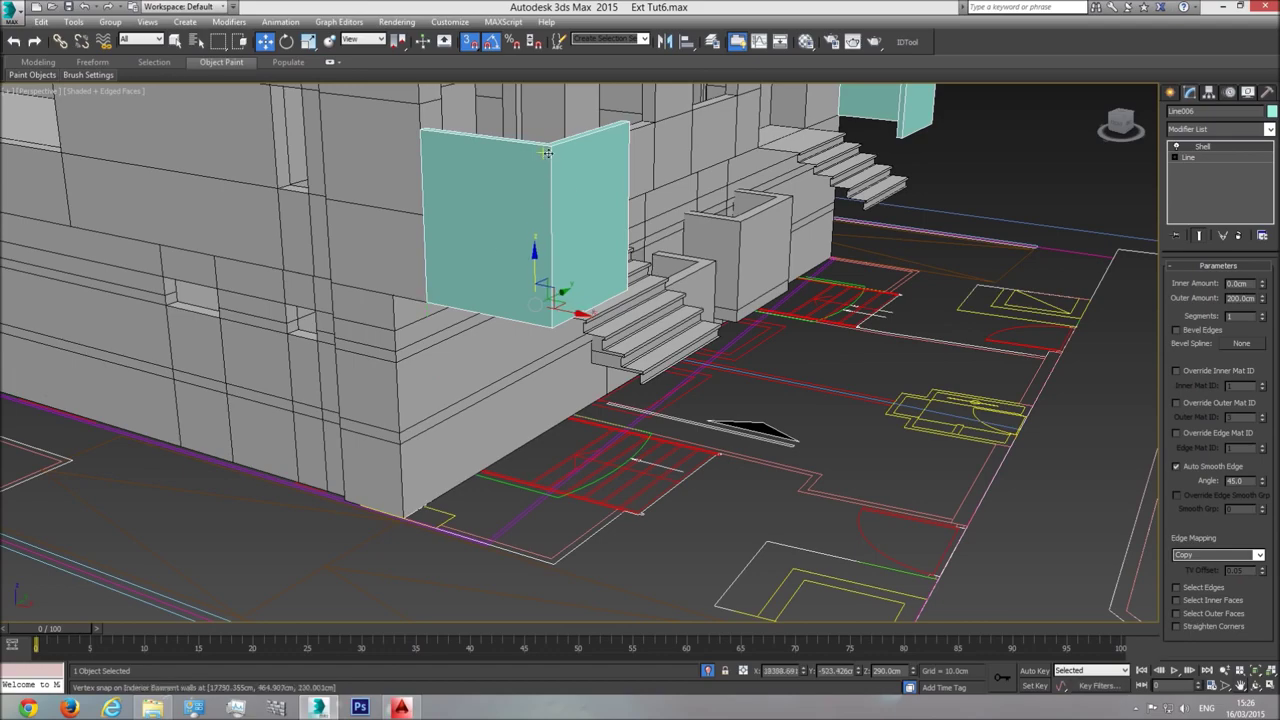
{"action": "left_click_drag", "start_coordinate": [546, 153], "coordinate": [423, 298]}
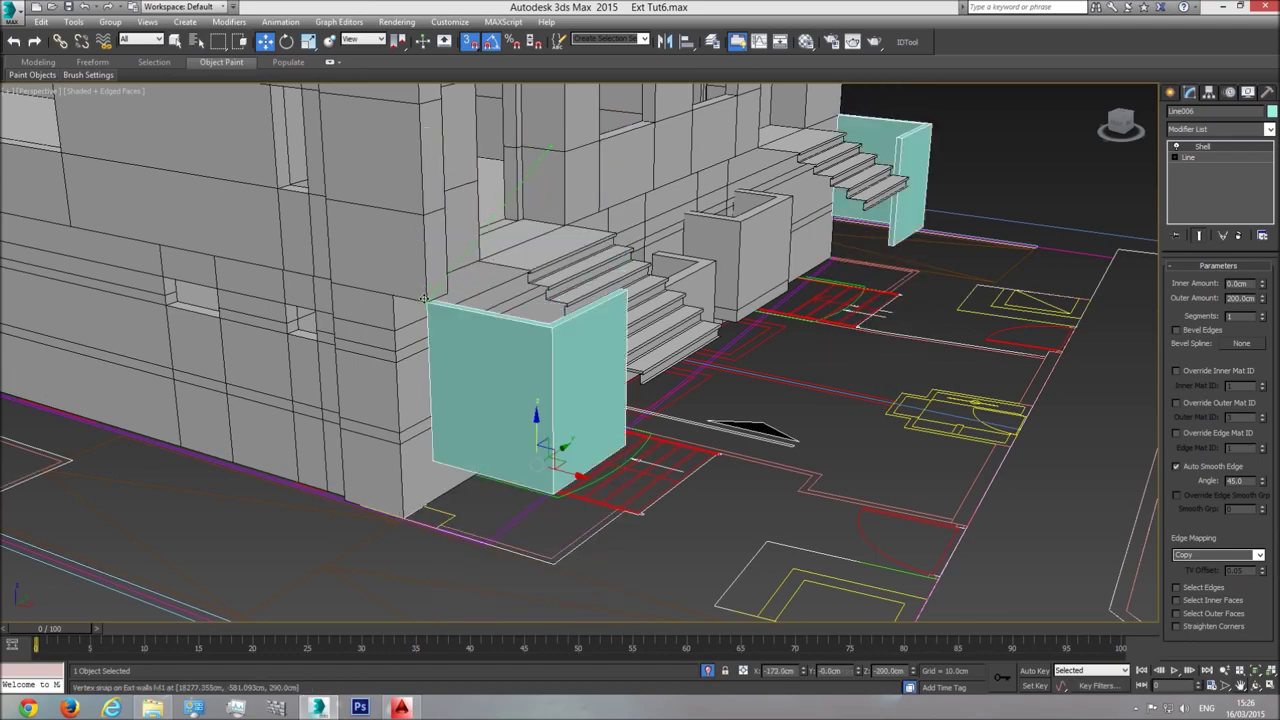
Check the raised planter walls around both entrance stairs and convert them to an editable poly
{"action": "left_click", "coordinate": [1253, 688]}
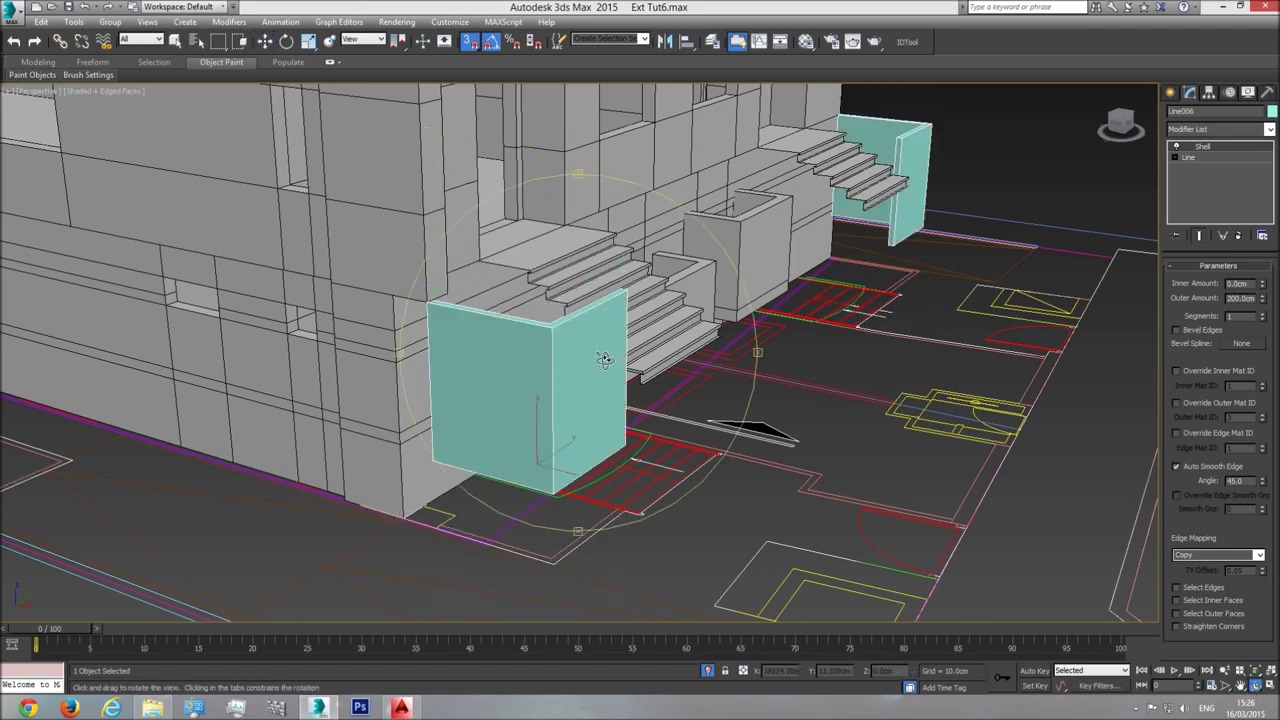
{"action": "left_click_drag", "start_coordinate": [680, 390], "coordinate": [551, 371]}
{"action": "left_click_drag", "start_coordinate": [627, 406], "coordinate": [722, 590]}
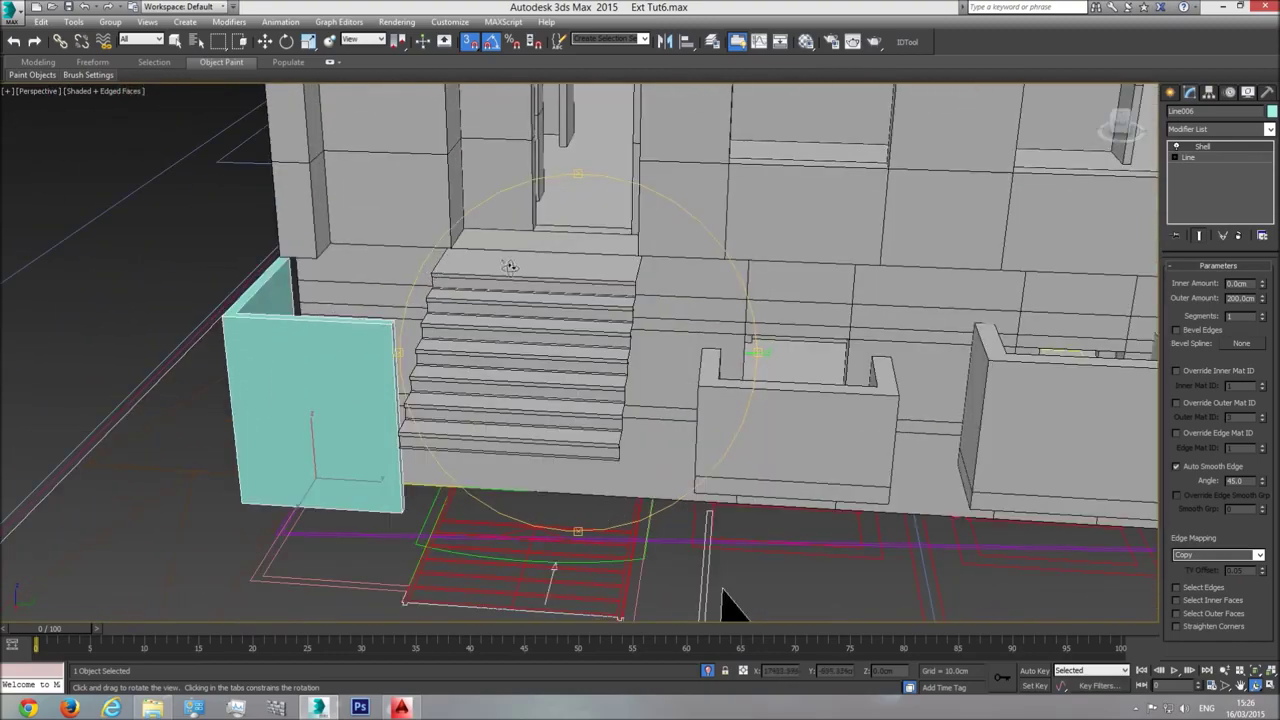
{"action": "left_click_drag", "start_coordinate": [498, 263], "coordinate": [705, 381]}
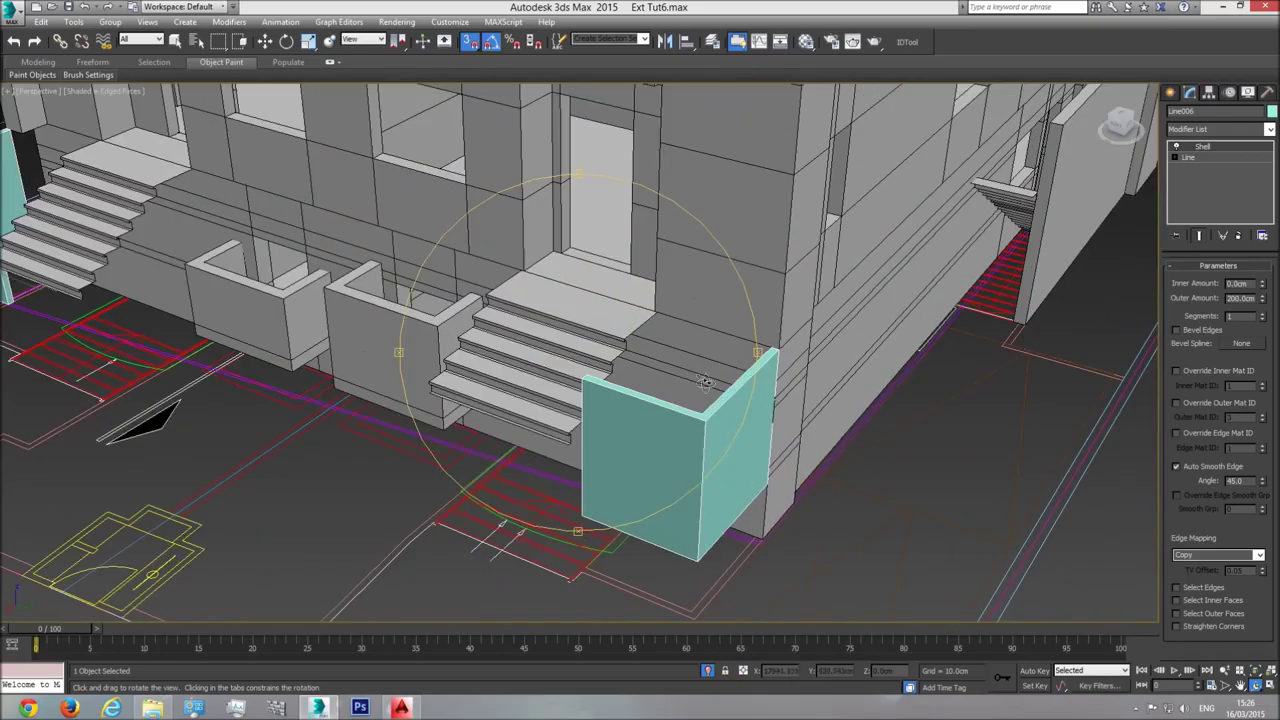
{"action": "left_click_drag", "start_coordinate": [624, 390], "coordinate": [426, 431]}
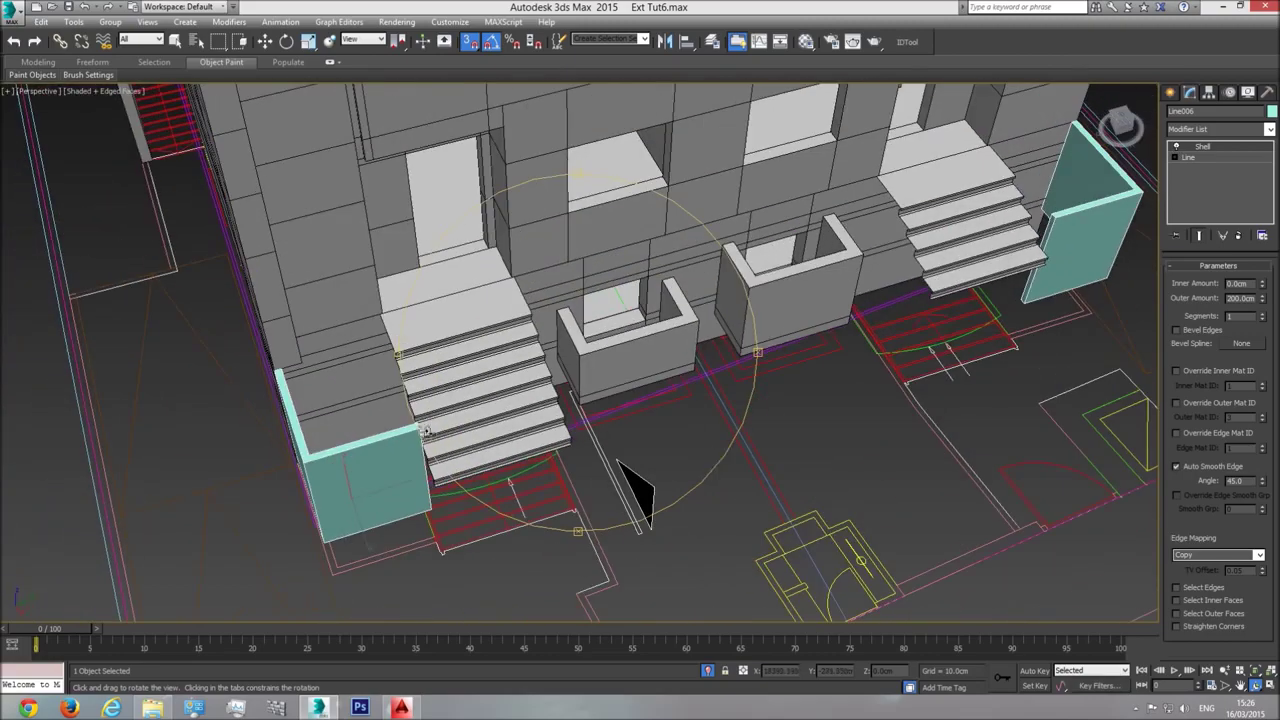
{"action": "left_click_drag", "start_coordinate": [372, 320], "coordinate": [501, 387]}
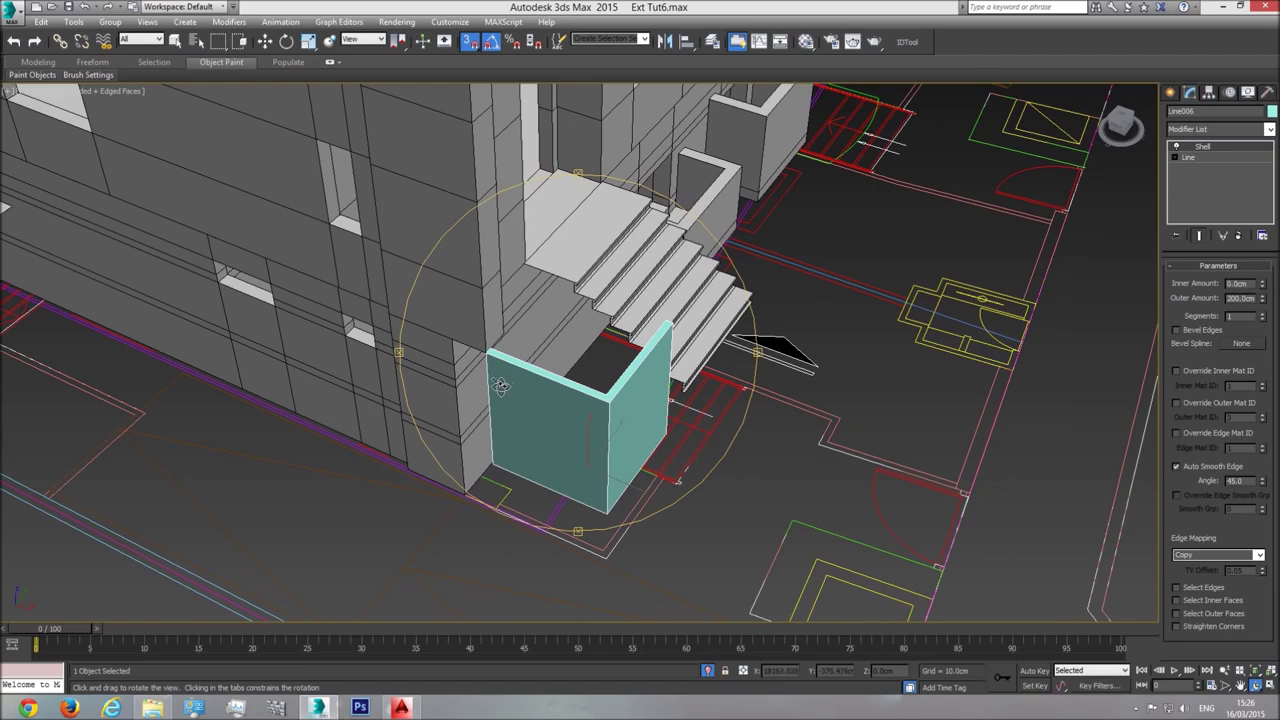
{"action": "right_click", "coordinate": [630, 420]}
{"action": "right_click", "coordinate": [622, 376]}
{"action": "mouse_move", "coordinate": [660, 510]}
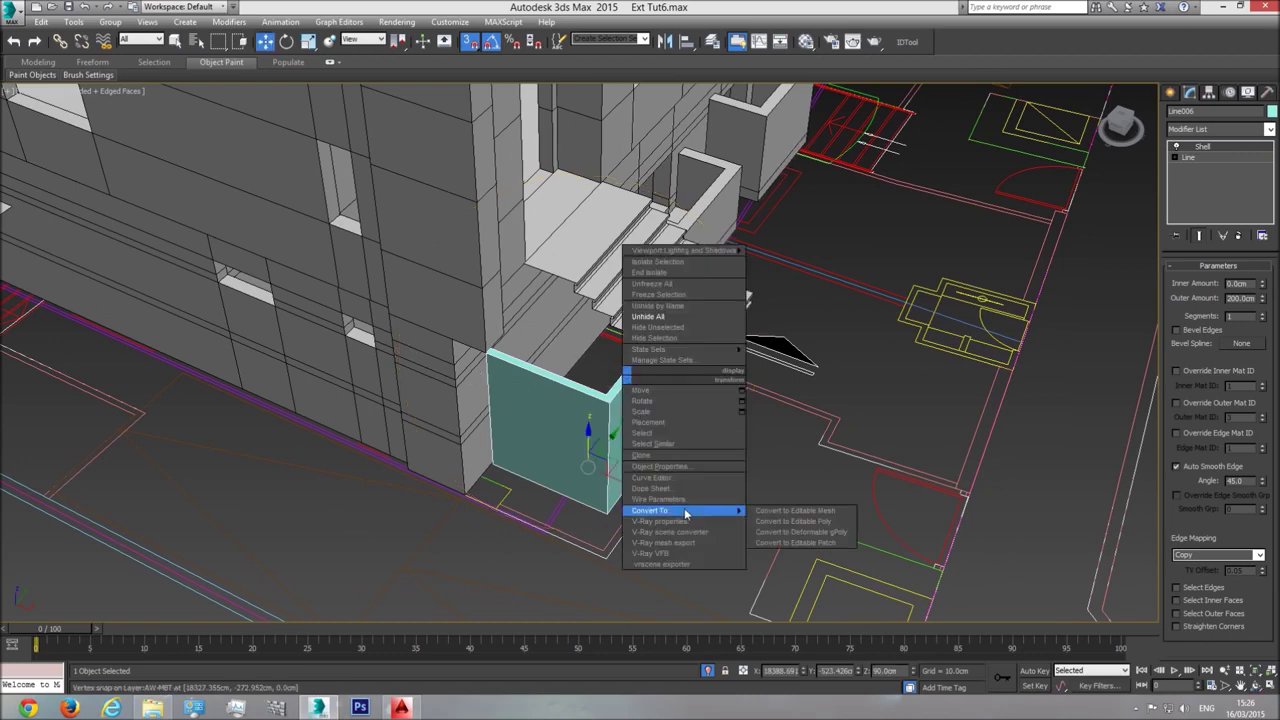
{"action": "left_click", "coordinate": [818, 522]}
Select the four vertices at the planter wall's house-side end and move them to the building's outer corner
{"action": "left_click", "coordinate": [1184, 281]}
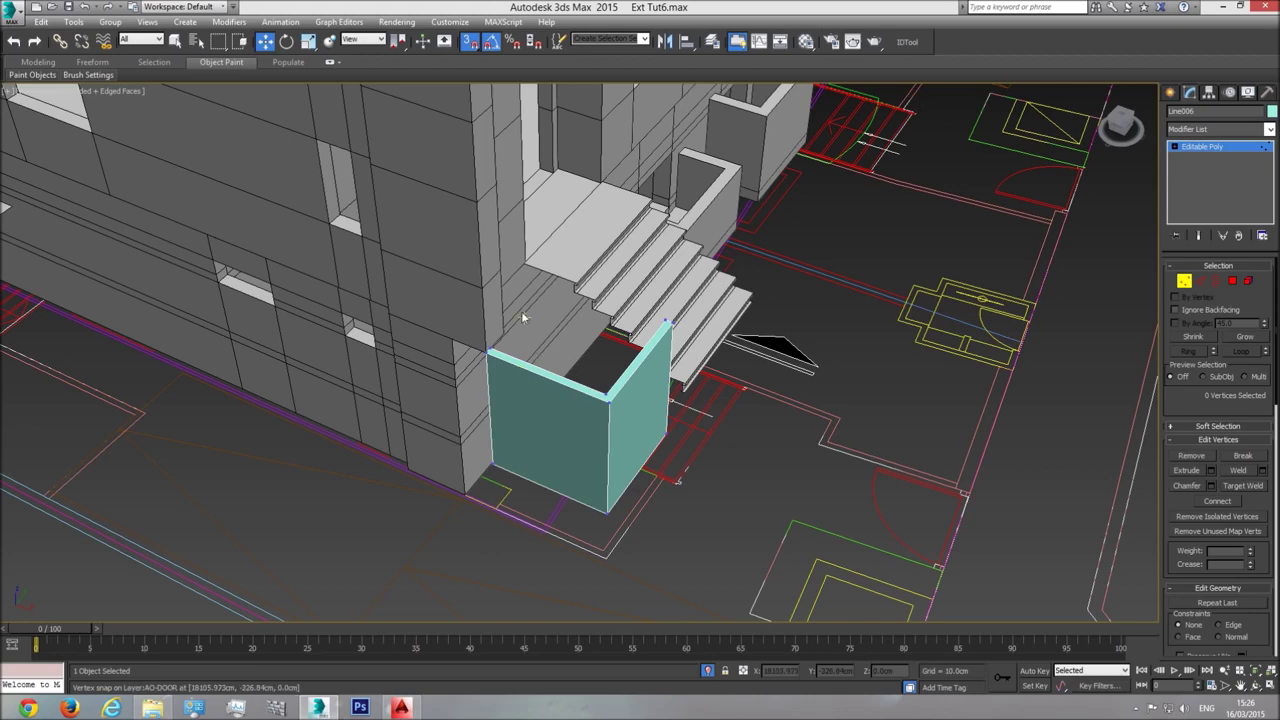
{"action": "left_click_drag", "start_coordinate": [430, 554], "coordinate": [430, 554]}
{"action": "left_click_drag", "start_coordinate": [528, 425], "coordinate": [466, 491]}
{"action": "middle_click_drag", "start_coordinate": [475, 374], "coordinate": [491, 388]}
{"action": "scroll", "coordinate": [491, 388], "scroll_direction": "up", "scroll_amount": 5}
{"action": "scroll", "coordinate": [491, 286], "scroll_direction": "down", "scroll_amount": 8}
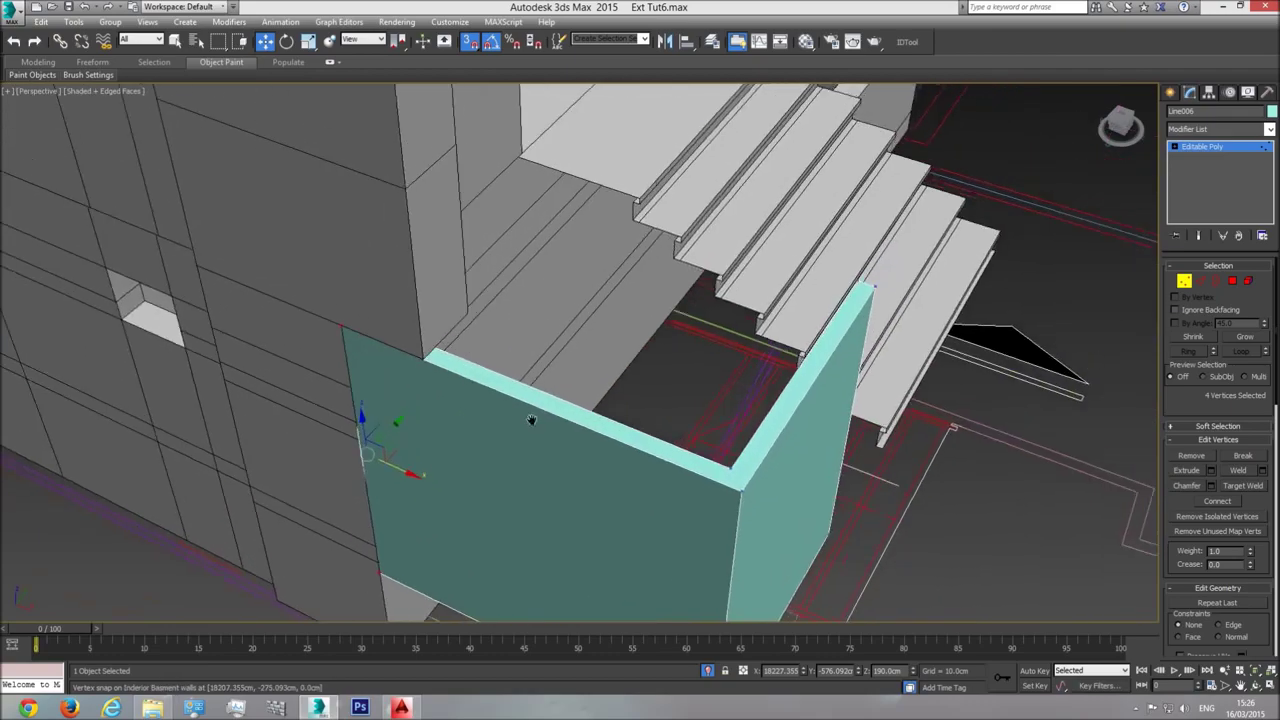
Examine how the planter walls on both sides of the front facade meet the building and the stairs
{"action": "middle_click_drag", "start_coordinate": [560, 300], "coordinate": [634, 275], "text": "alt"}
{"action": "scroll", "coordinate": [634, 275], "scroll_direction": "up", "scroll_amount": 5}
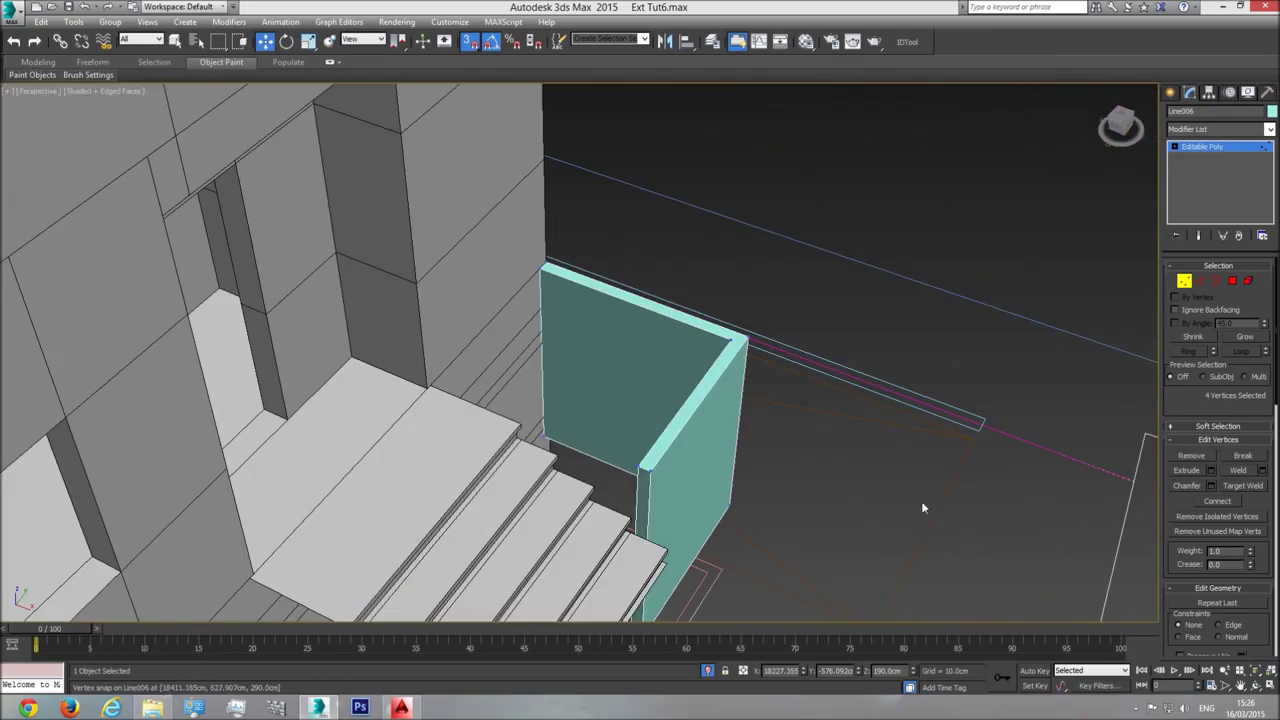
{"action": "left_click", "coordinate": [1257, 687]}
{"action": "left_click_drag", "start_coordinate": [668, 366], "coordinate": [480, 343]}
{"action": "scroll", "coordinate": [652, 391], "scroll_direction": "down", "scroll_amount": 8}
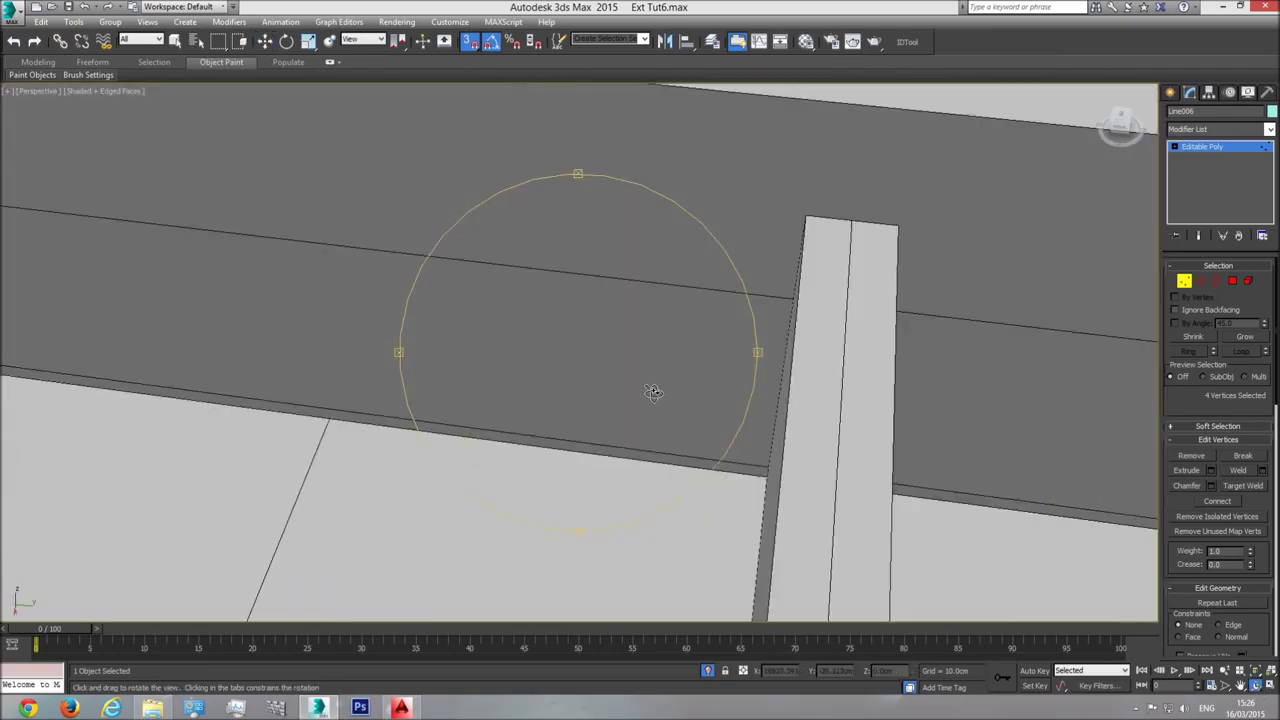
{"action": "scroll", "coordinate": [652, 391], "scroll_direction": "down", "scroll_amount": 5}
{"action": "left_click_drag", "start_coordinate": [620, 430], "coordinate": [540, 440]}
{"action": "middle_click_drag", "start_coordinate": [543, 450], "coordinate": [546, 362]}
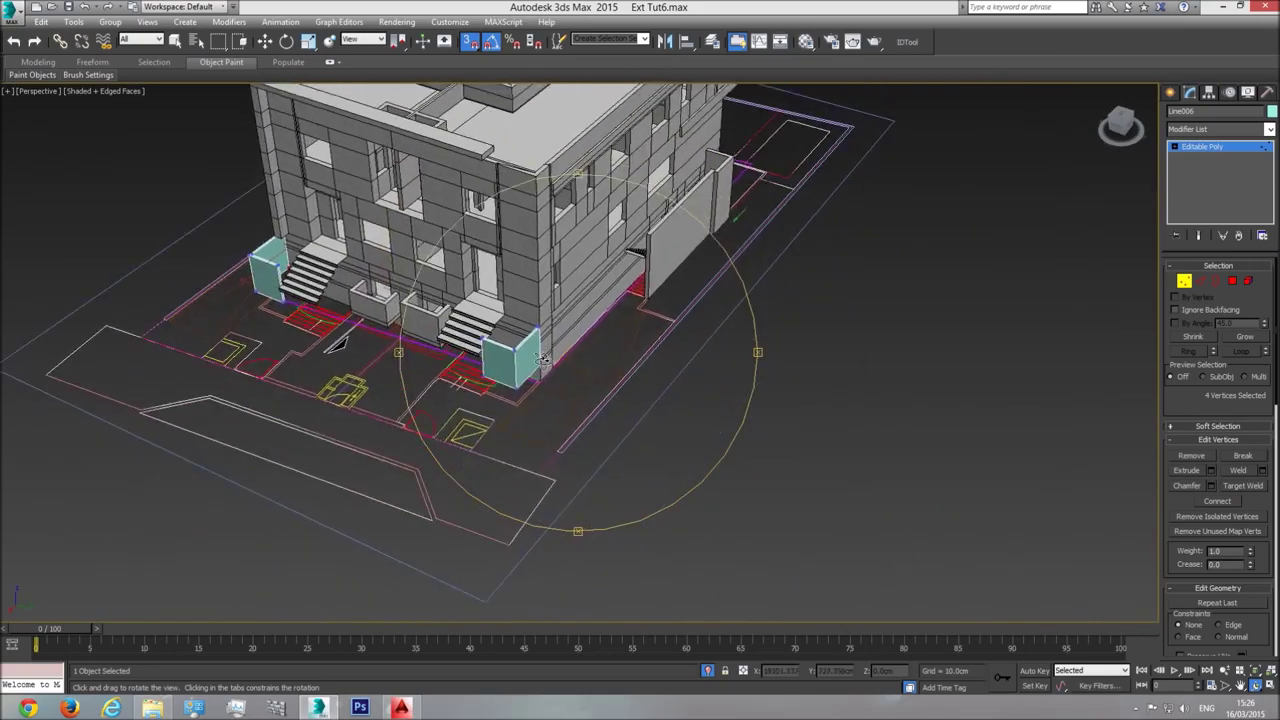
{"action": "scroll", "coordinate": [548, 350], "scroll_direction": "up", "scroll_amount": 8}
{"action": "left_click_drag", "start_coordinate": [535, 260], "coordinate": [625, 365]}
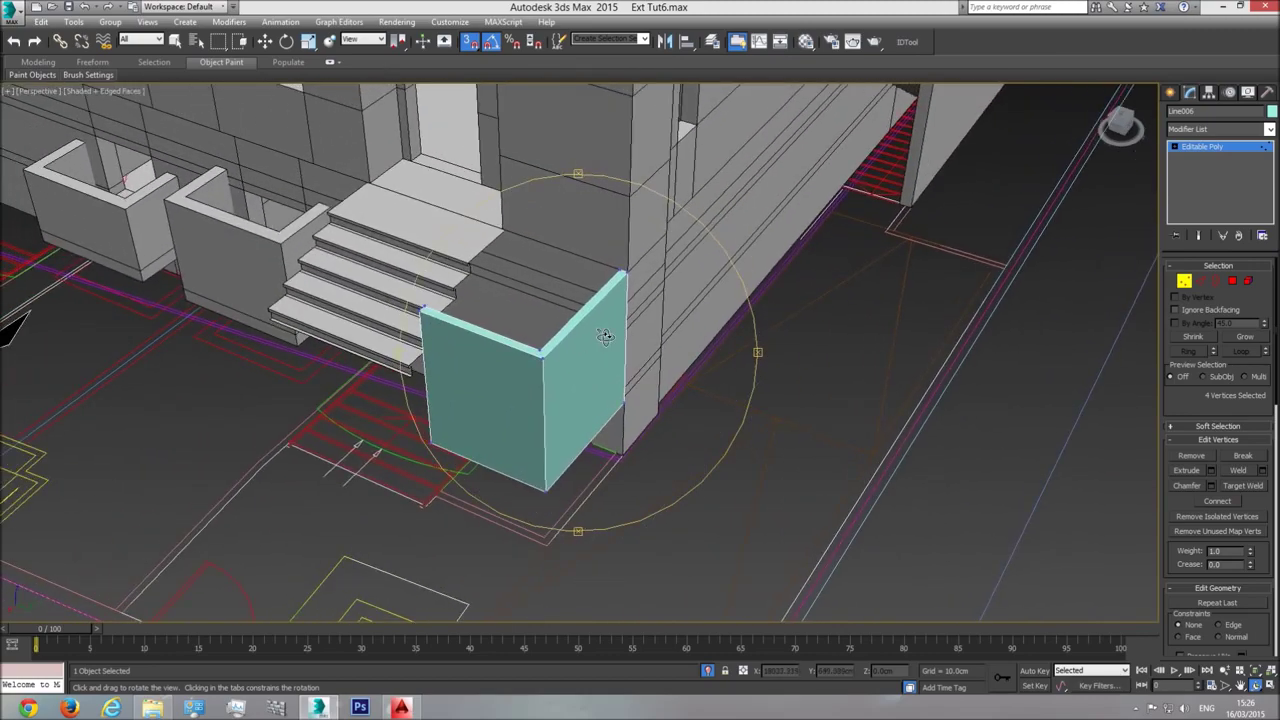
Select the four vertices at the planter wall's stair-side end and, with snapping off, pull them back from the stairs by about 19 cm
{"action": "key", "text": "t"}
{"action": "middle_click_drag", "start_coordinate": [620, 414], "coordinate": [674, 371]}
{"action": "scroll", "coordinate": [646, 420], "scroll_direction": "up", "scroll_amount": 8}
{"action": "scroll", "coordinate": [672, 395], "scroll_direction": "up", "scroll_amount": 2}
{"action": "key", "text": "w"}
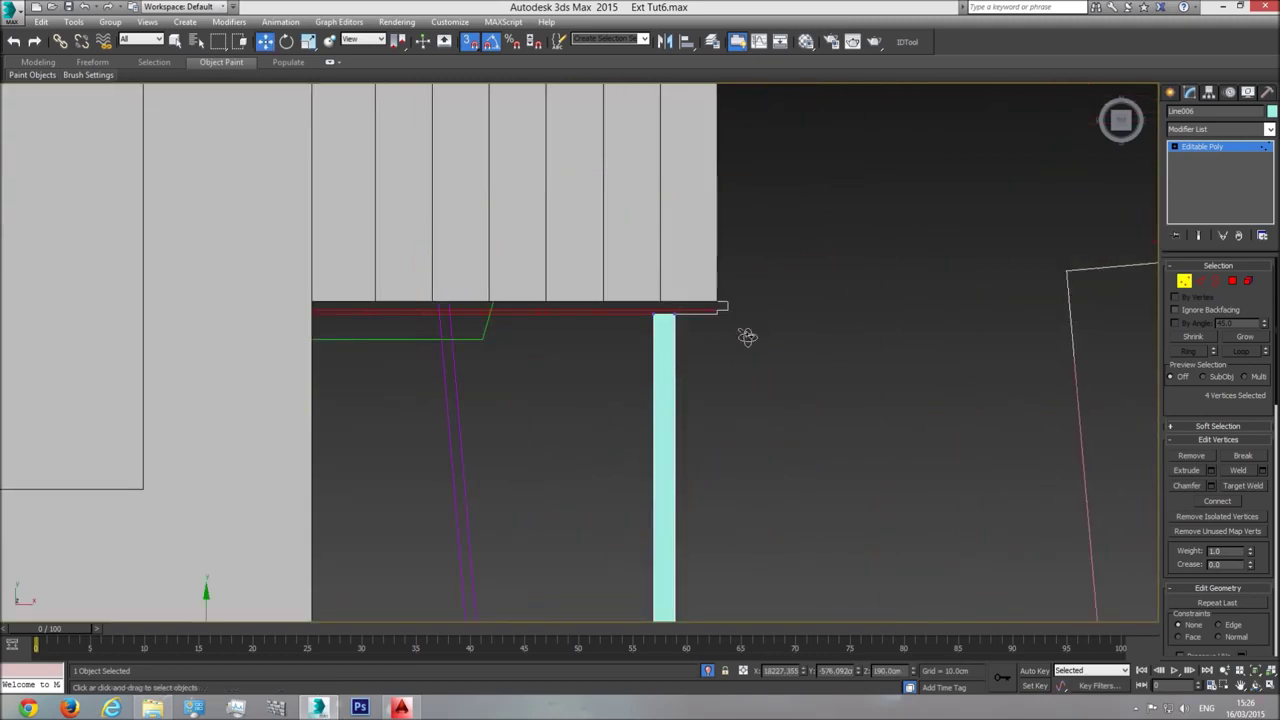
{"action": "left_click_drag", "start_coordinate": [622, 345], "coordinate": [624, 342]}
{"action": "key", "text": "s"}
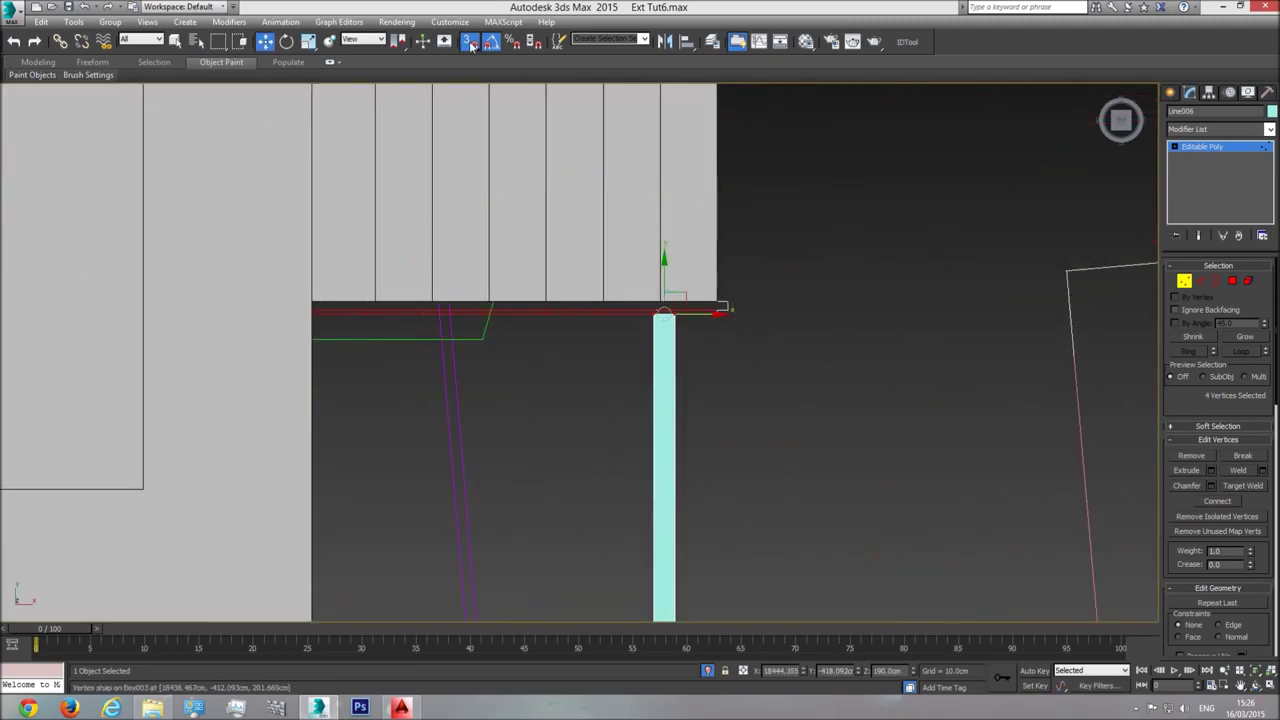
{"action": "left_click_drag", "start_coordinate": [662, 277], "coordinate": [662, 318]}
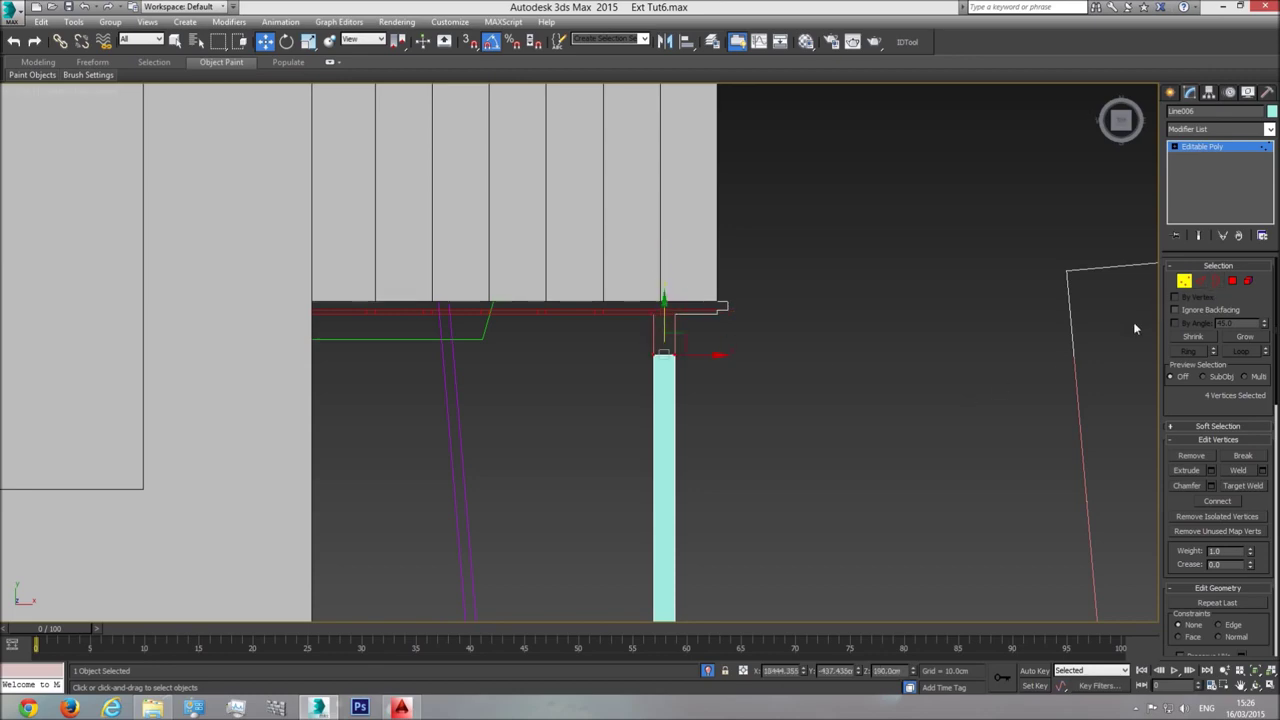
Extrude the polygon at the planter wall's stair-side end by 10 cm
{"action": "key", "text": "p"}
{"action": "middle_click_drag", "start_coordinate": [625, 340], "coordinate": [582, 391], "text": "alt"}
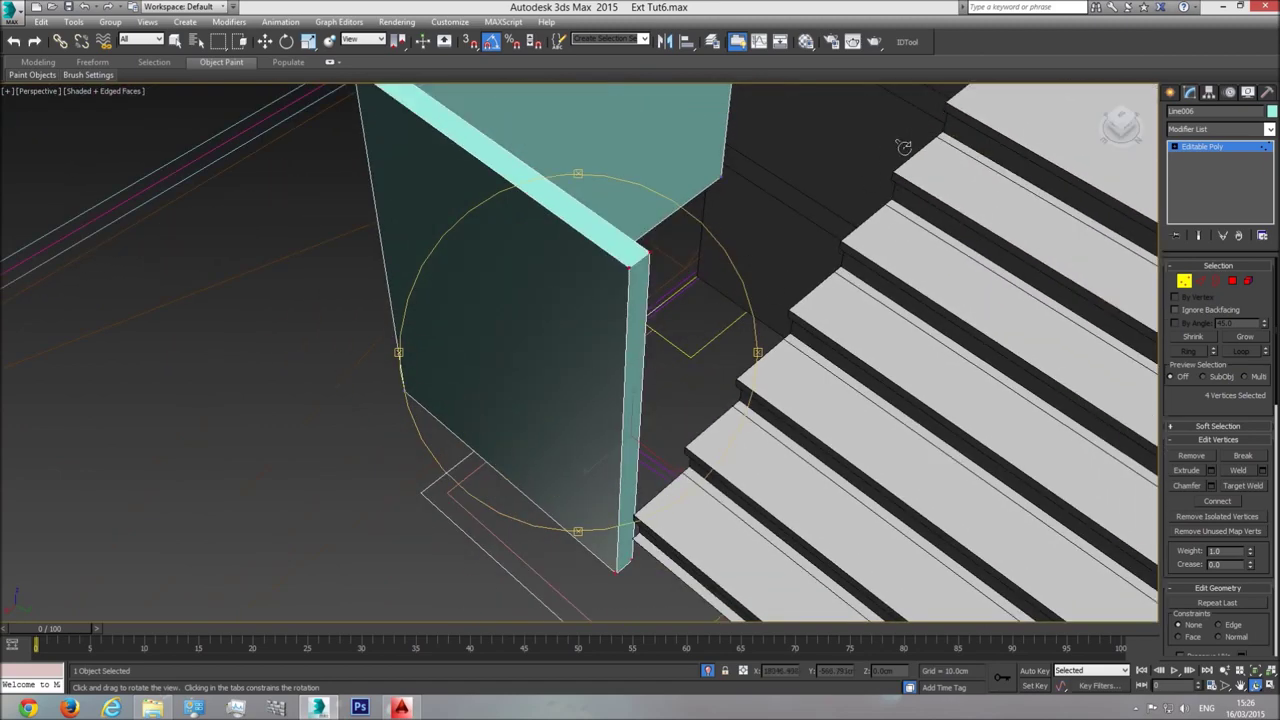
{"action": "middle_click_drag", "start_coordinate": [758, 224], "coordinate": [580, 369], "text": "alt"}
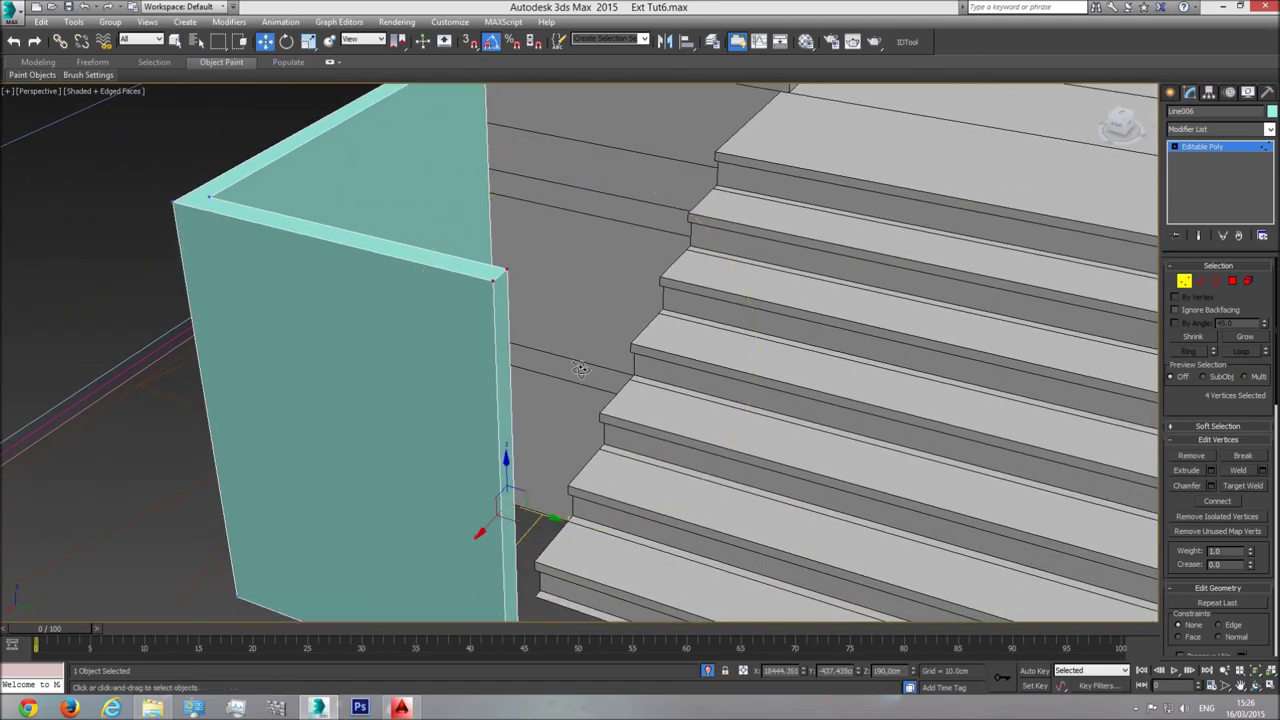
{"action": "left_click", "coordinate": [1232, 281]}
{"action": "left_click", "coordinate": [510, 398]}
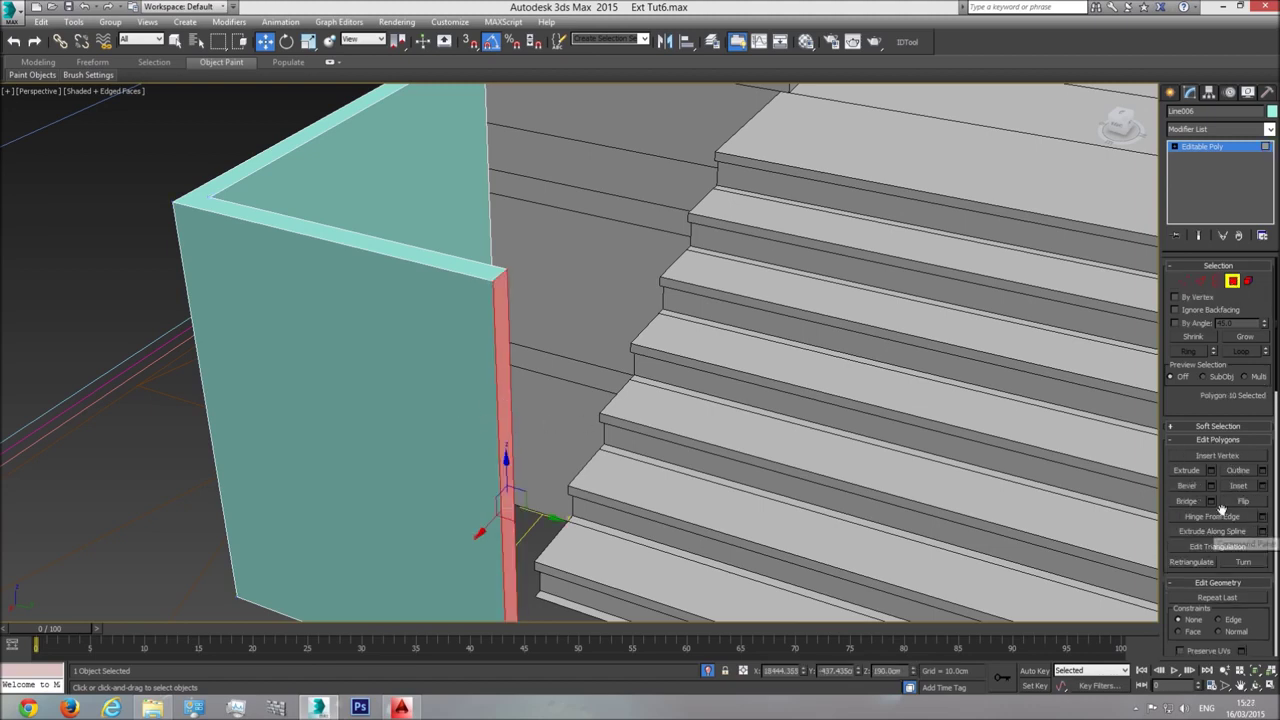
{"action": "left_click", "coordinate": [1210, 470]}
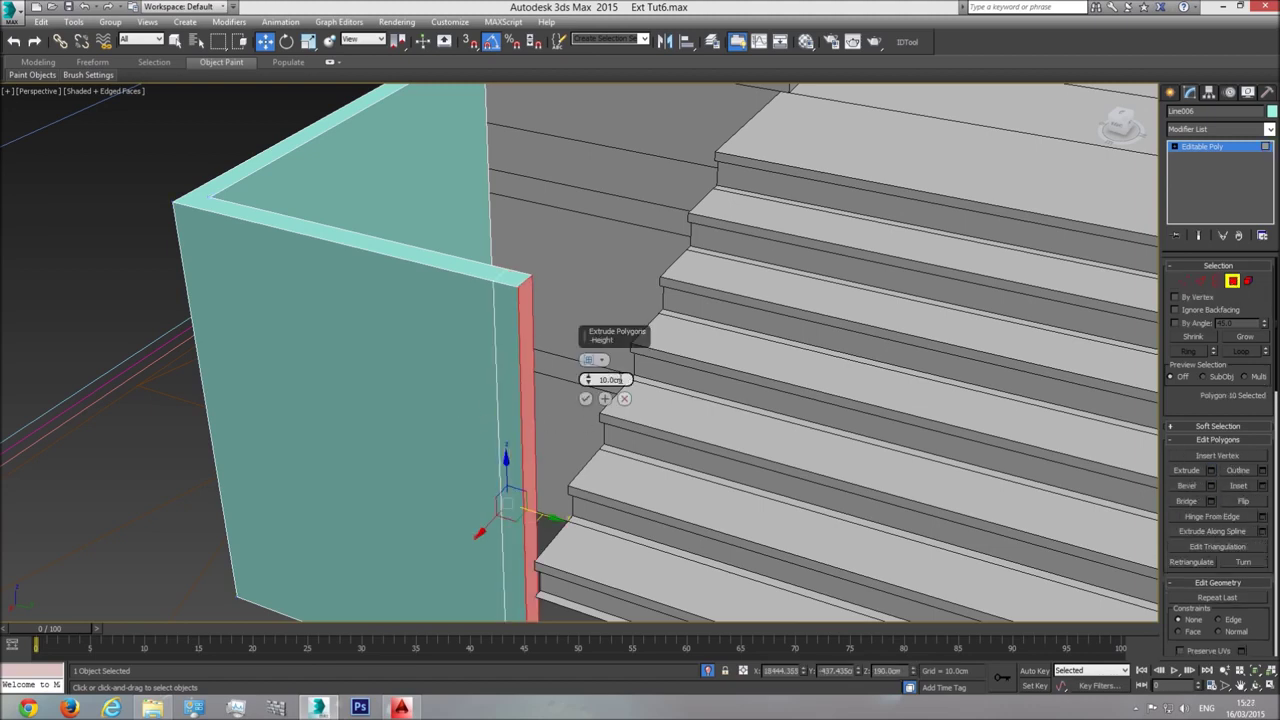
{"action": "type", "text": "7"}
{"action": "key", "text": "Return"}
{"action": "middle_click_drag", "start_coordinate": [549, 479], "coordinate": [558, 487]}
{"action": "key", "text": "t"}
{"action": "scroll", "coordinate": [658, 372], "scroll_direction": "up", "scroll_amount": 4}
{"action": "key", "text": "F3"}
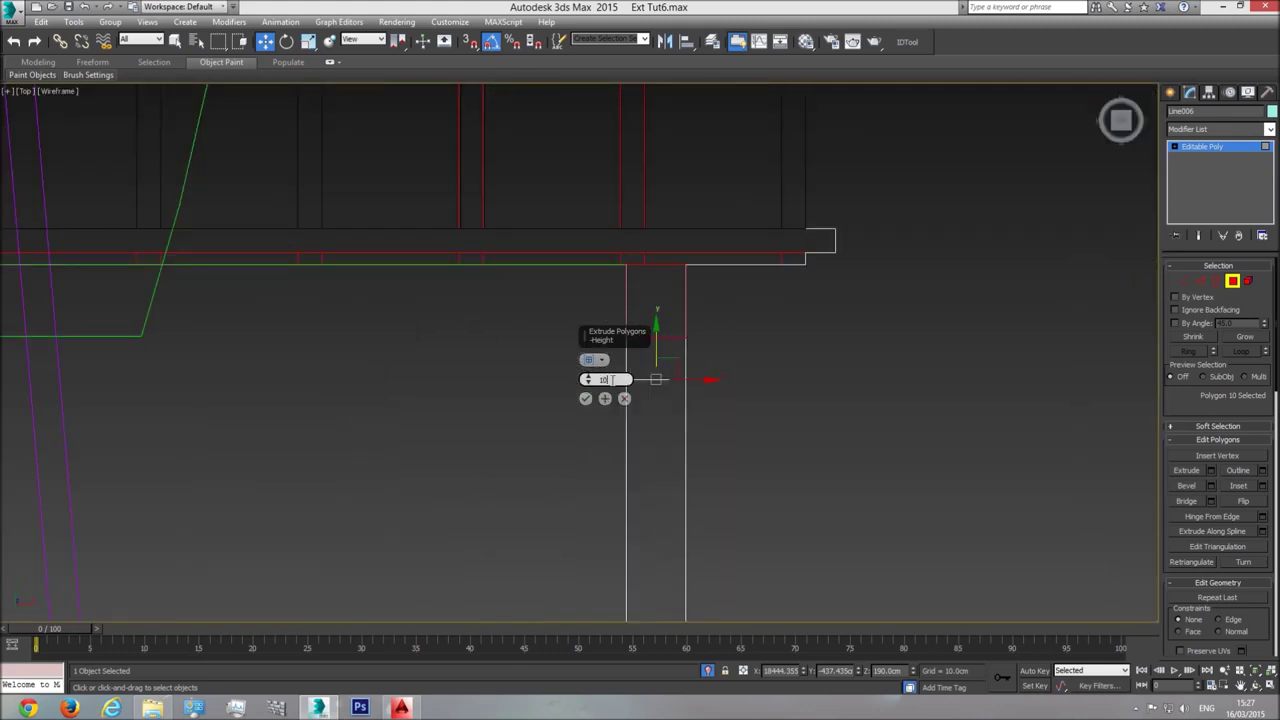
{"action": "middle_click_drag", "start_coordinate": [642, 388], "coordinate": [731, 405]}
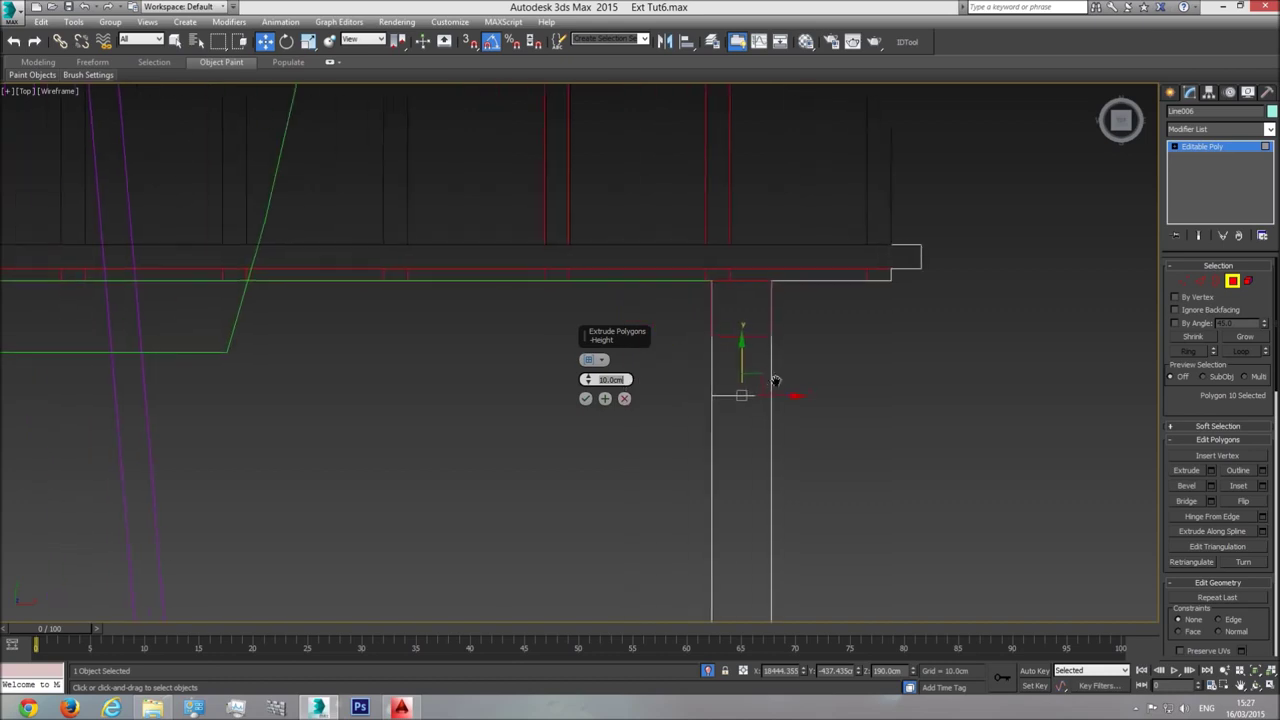
{"action": "left_click", "coordinate": [587, 399]}
Extrude the house-facing side polygon of the new wall end by 10 cm
{"action": "key", "text": "p"}
{"action": "left_click", "coordinate": [1257, 687]}
{"action": "key", "text": "F3"}
{"action": "mouse_move", "coordinate": [652, 371]}
{"action": "left_mouse_down"}
{"action": "mouse_move", "coordinate": [649, 331]}
{"action": "mouse_move", "coordinate": [634, 357]}
{"action": "mouse_move", "coordinate": [398, 351]}
{"action": "left_mouse_up"}
{"action": "scroll", "coordinate": [650, 333], "scroll_direction": "down", "scroll_amount": 5}
{"action": "right_click", "coordinate": [736, 211]}
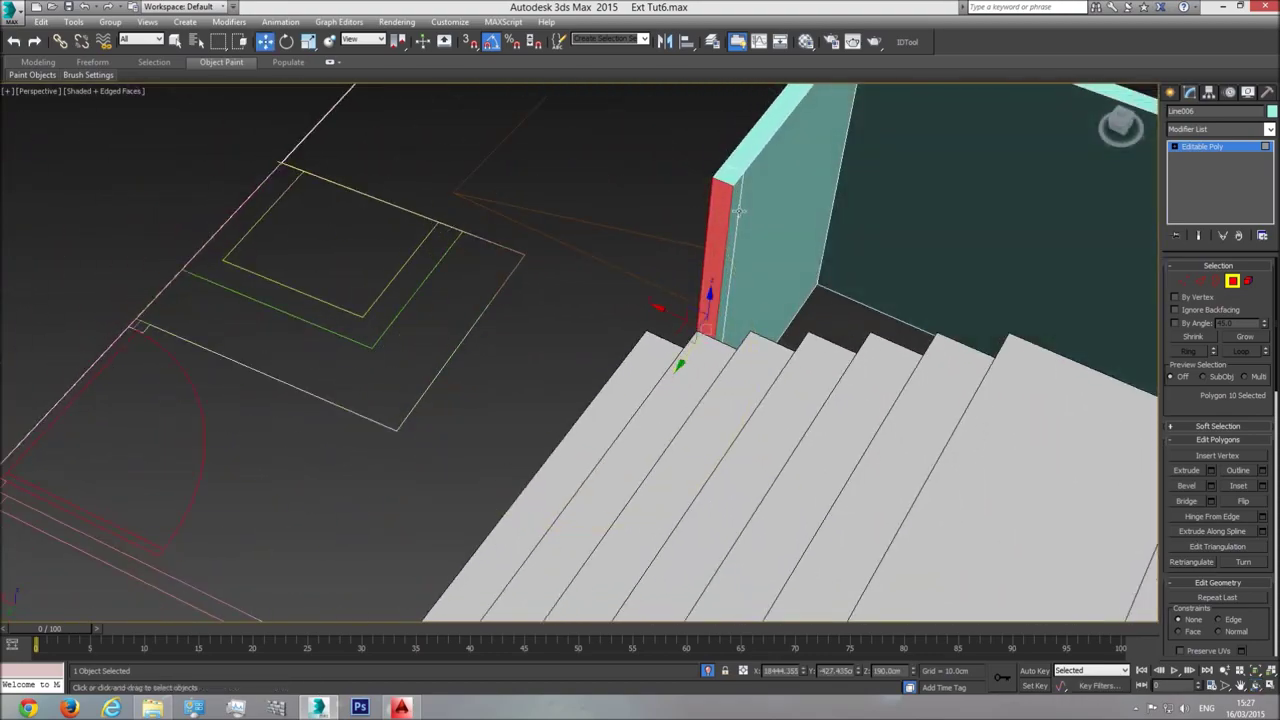
{"action": "left_click", "coordinate": [735, 209]}
{"action": "left_click", "coordinate": [1211, 473]}
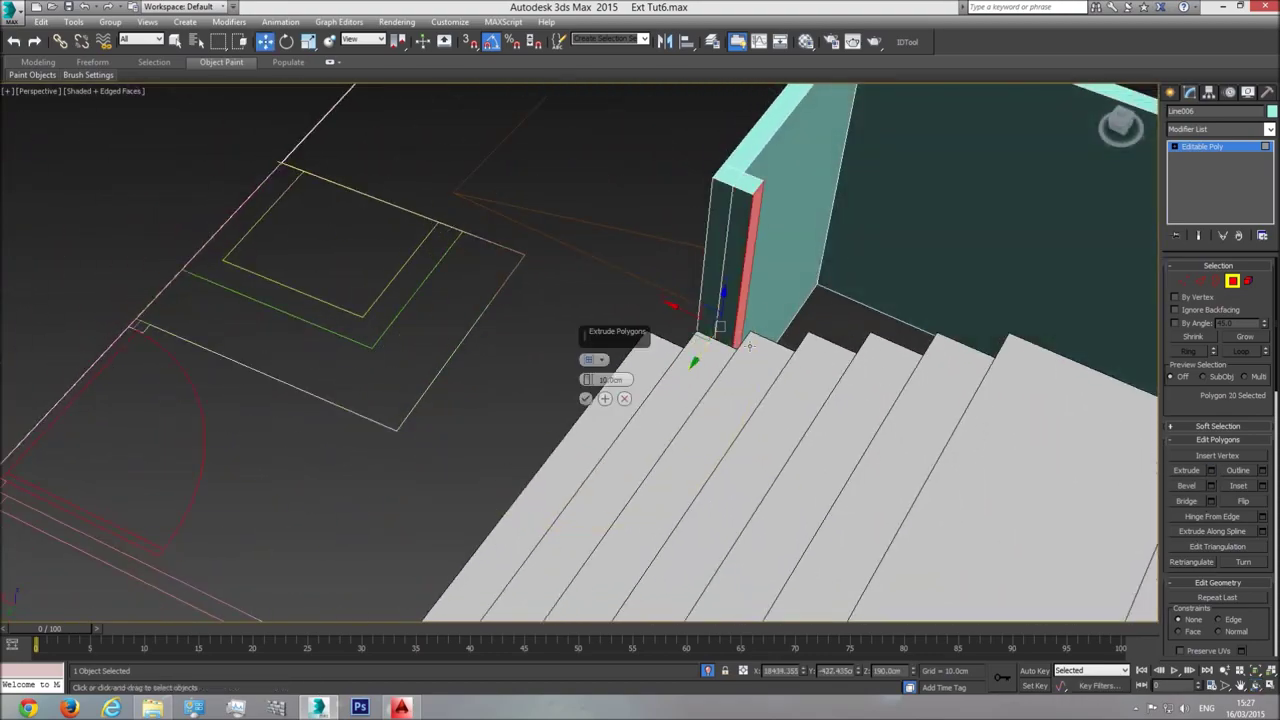
{"action": "left_click", "coordinate": [595, 397]}
Move the extruded polygon along the stairs with vertex snapping so the planter's inner wall reaches the house facade
{"action": "middle_click_drag", "start_coordinate": [712, 370], "coordinate": [778, 454]}
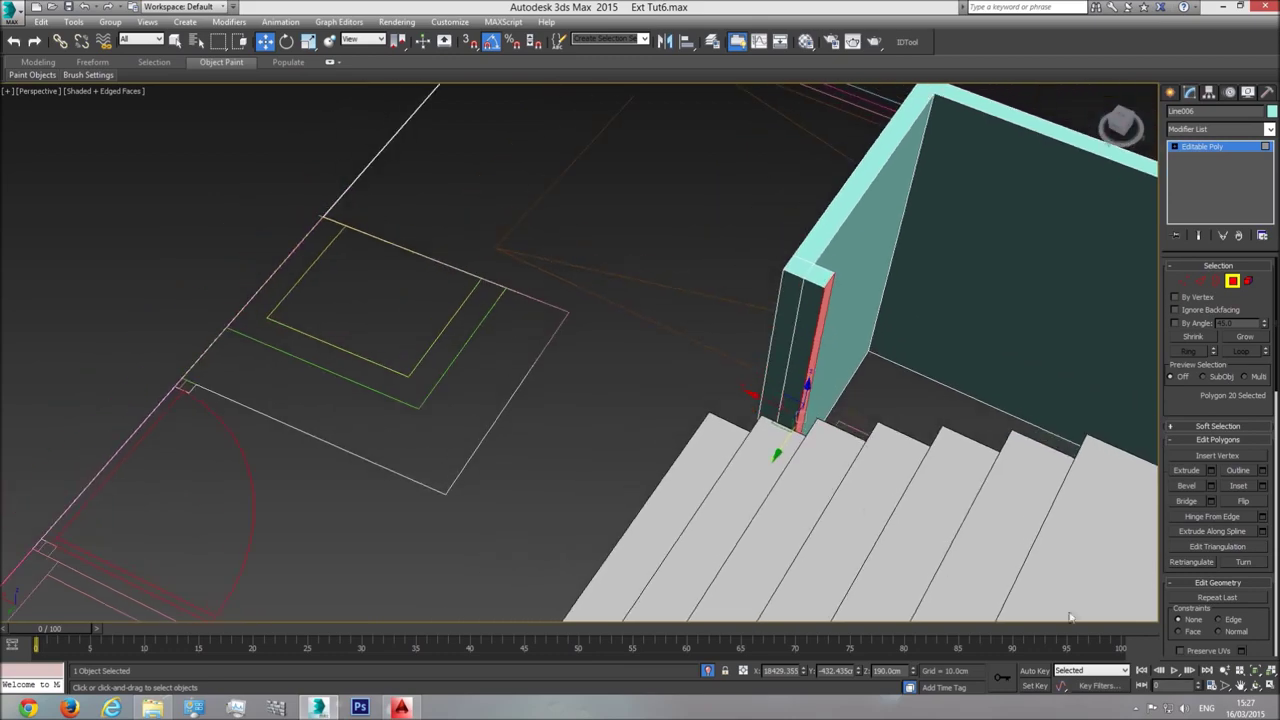
{"action": "left_click", "coordinate": [1255, 685]}
{"action": "mouse_move", "coordinate": [592, 343]}
{"action": "left_mouse_down"}
{"action": "mouse_move", "coordinate": [701, 349]}
{"action": "mouse_move", "coordinate": [595, 351]}
{"action": "left_mouse_up"}
{"action": "left_click", "coordinate": [470, 42]}
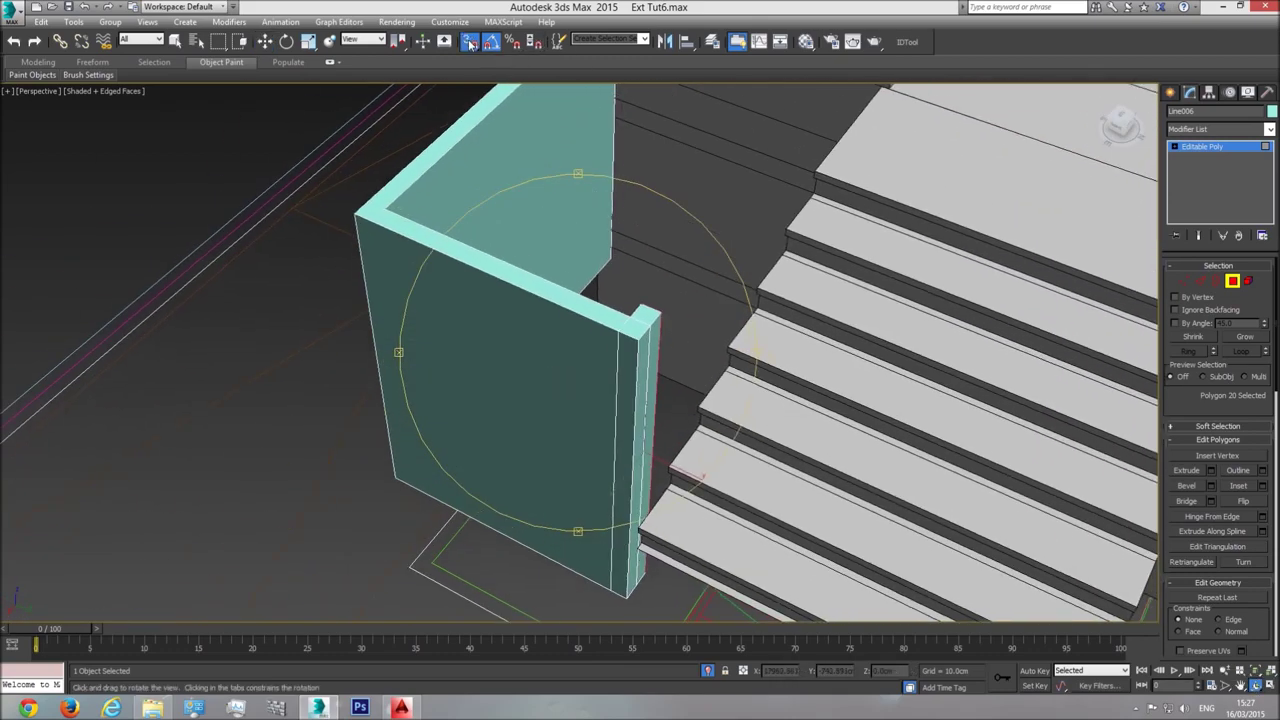
{"action": "left_click", "coordinate": [265, 41]}
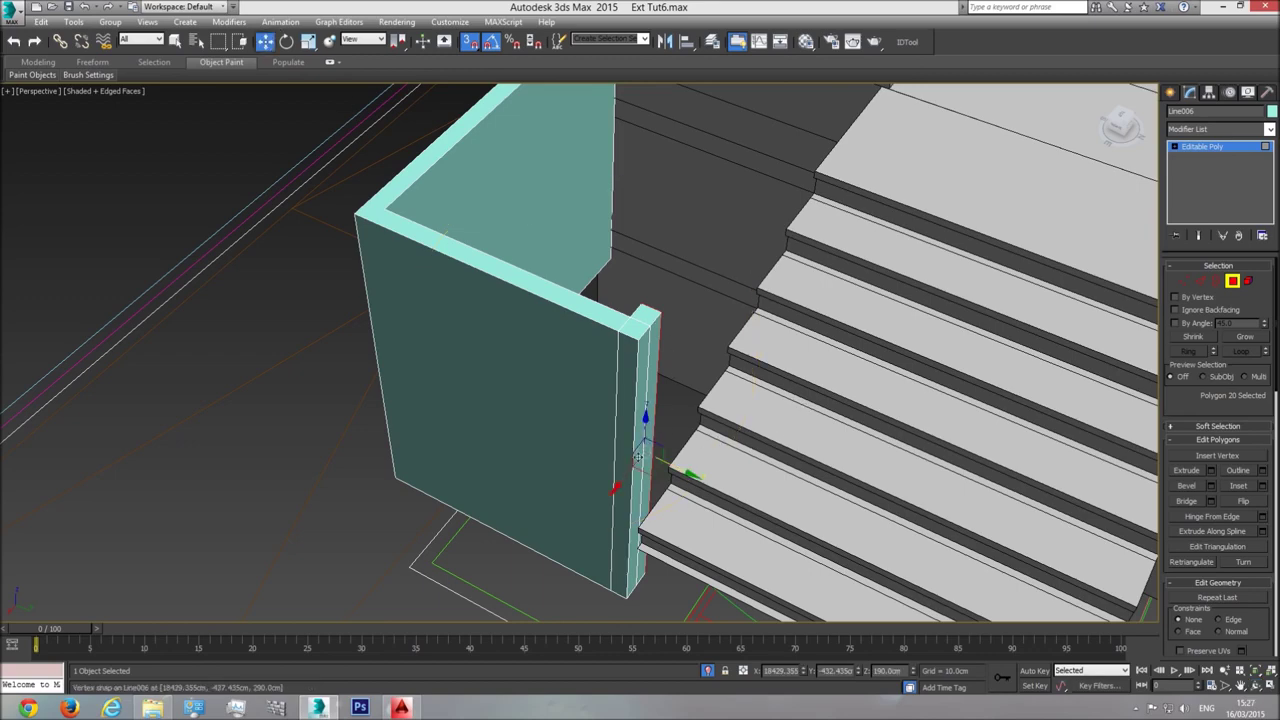
{"action": "left_click_drag", "start_coordinate": [625, 461], "coordinate": [651, 294]}
{"action": "middle_click_drag", "start_coordinate": [659, 124], "coordinate": [657, 342]}
{"action": "left_click_drag", "start_coordinate": [651, 294], "coordinate": [662, 198]}
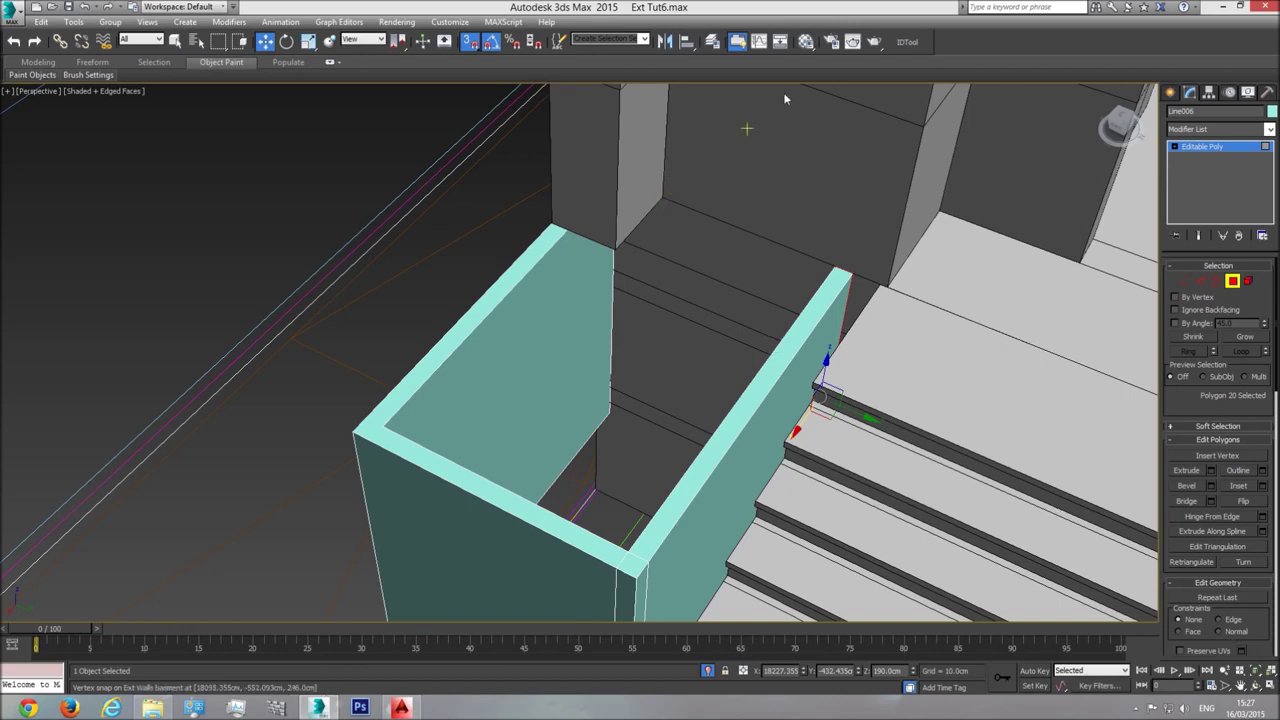
Select the 12 vertices of the stair-side planter wall in the top view and snap them sideways against the stairs' edge
{"action": "left_click", "coordinate": [1255, 686]}
{"action": "left_click_drag", "start_coordinate": [502, 345], "coordinate": [692, 420]}
{"action": "scroll", "coordinate": [694, 424], "scroll_direction": "down", "scroll_amount": 3}
{"action": "middle_click_drag", "start_coordinate": [694, 426], "coordinate": [551, 332]}
{"action": "left_click_drag", "start_coordinate": [551, 332], "coordinate": [626, 366]}
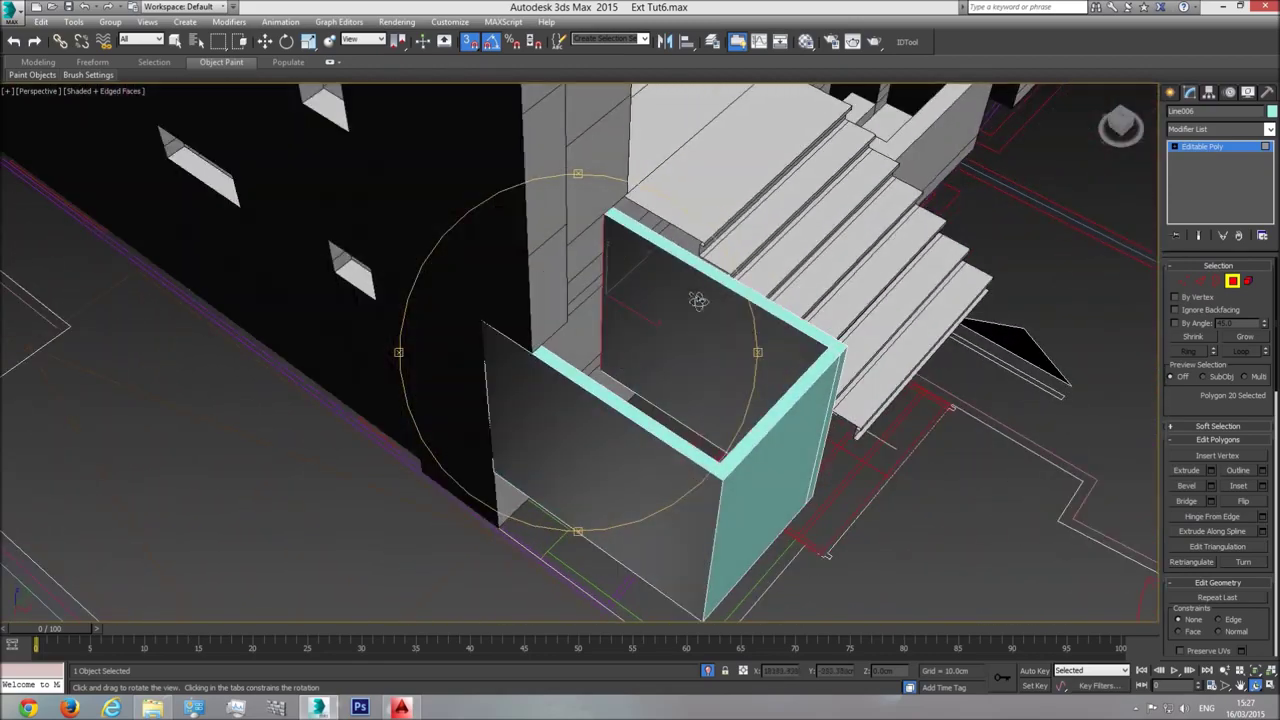
{"action": "key", "text": "t"}
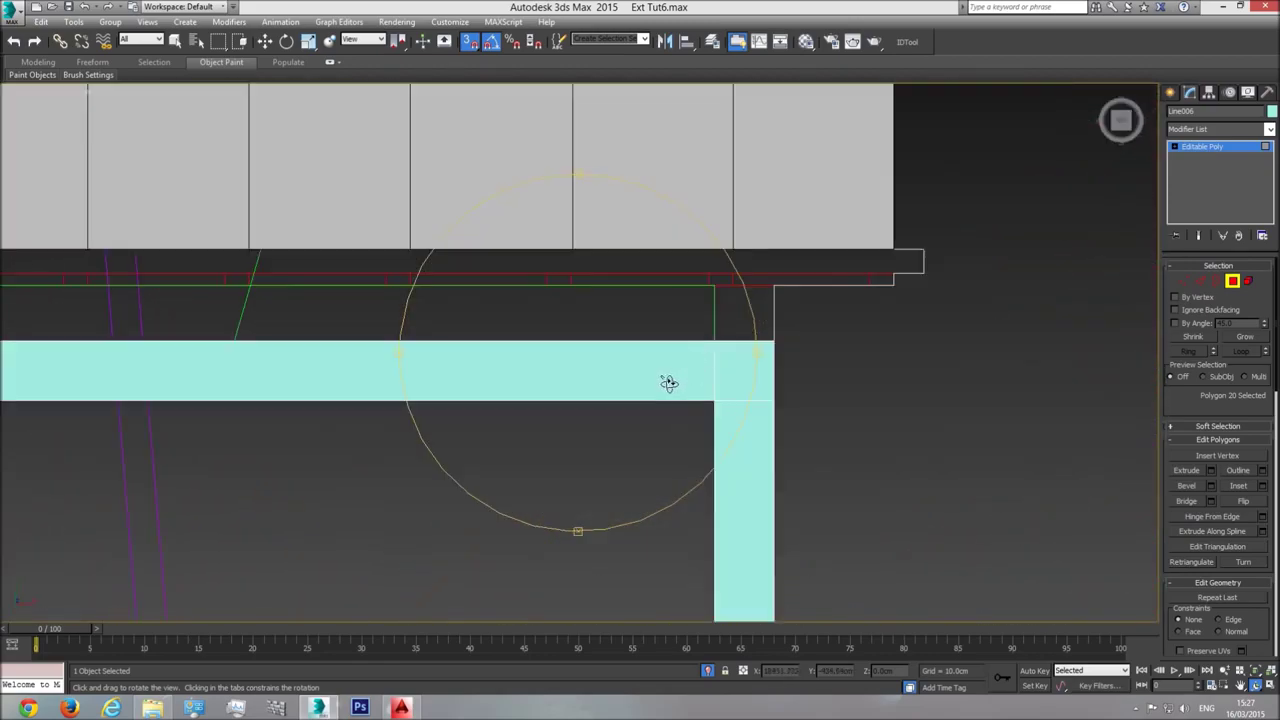
{"action": "scroll", "coordinate": [700, 384], "scroll_direction": "down", "scroll_amount": 5}
{"action": "right_click", "coordinate": [797, 377]}
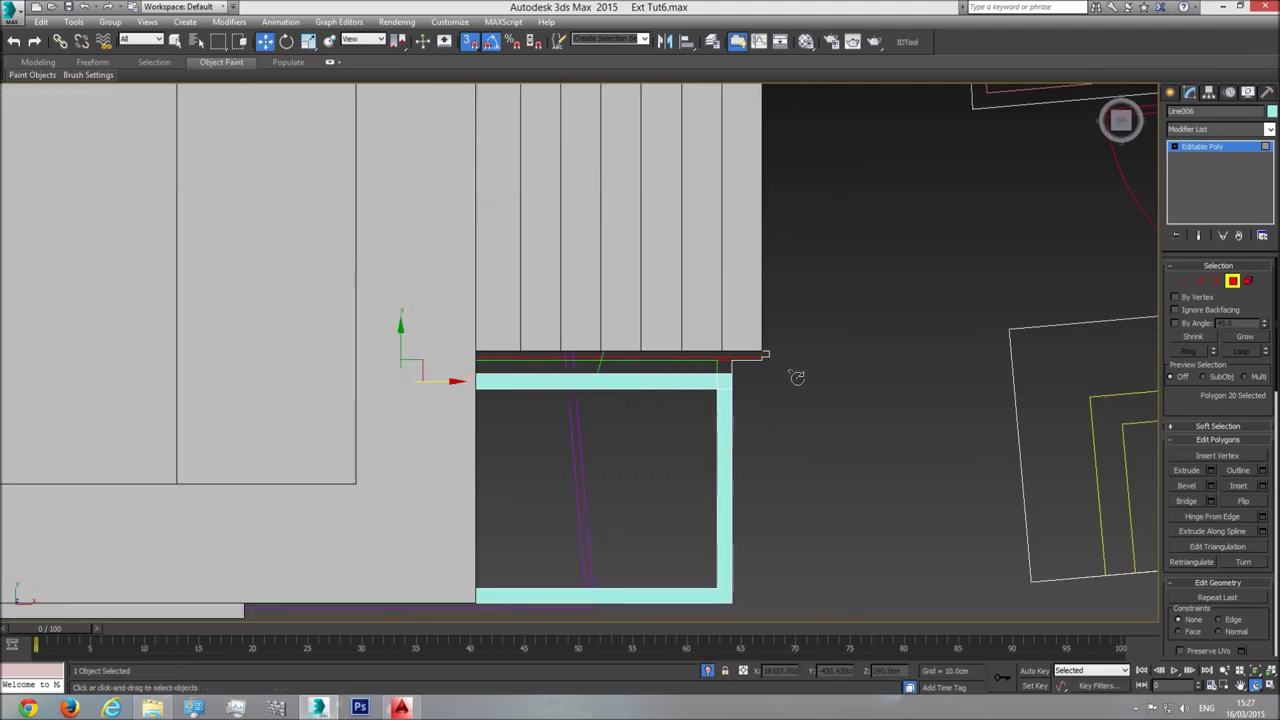
{"action": "left_click", "coordinate": [1184, 281]}
{"action": "left_click_drag", "start_coordinate": [393, 434], "coordinate": [395, 432]}
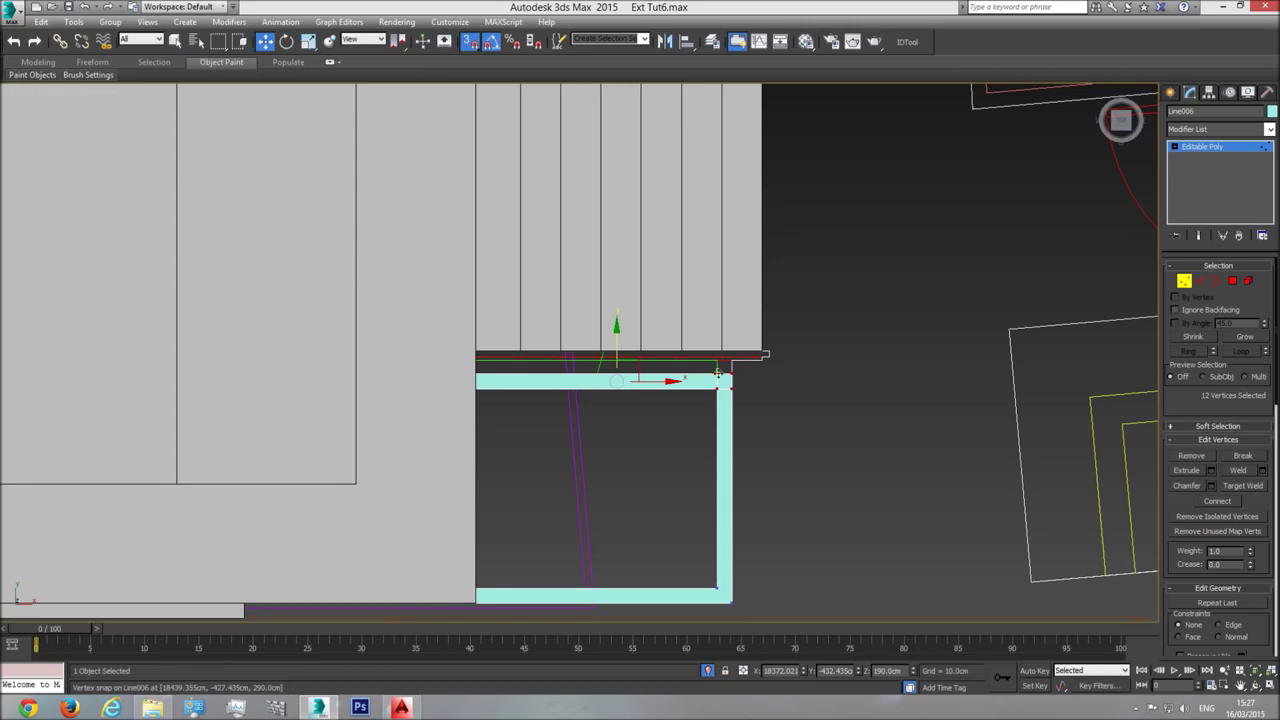
{"action": "scroll", "coordinate": [738, 381], "scroll_direction": "up", "scroll_amount": 5}
{"action": "left_click_drag", "start_coordinate": [737, 384], "coordinate": [851, 292]}
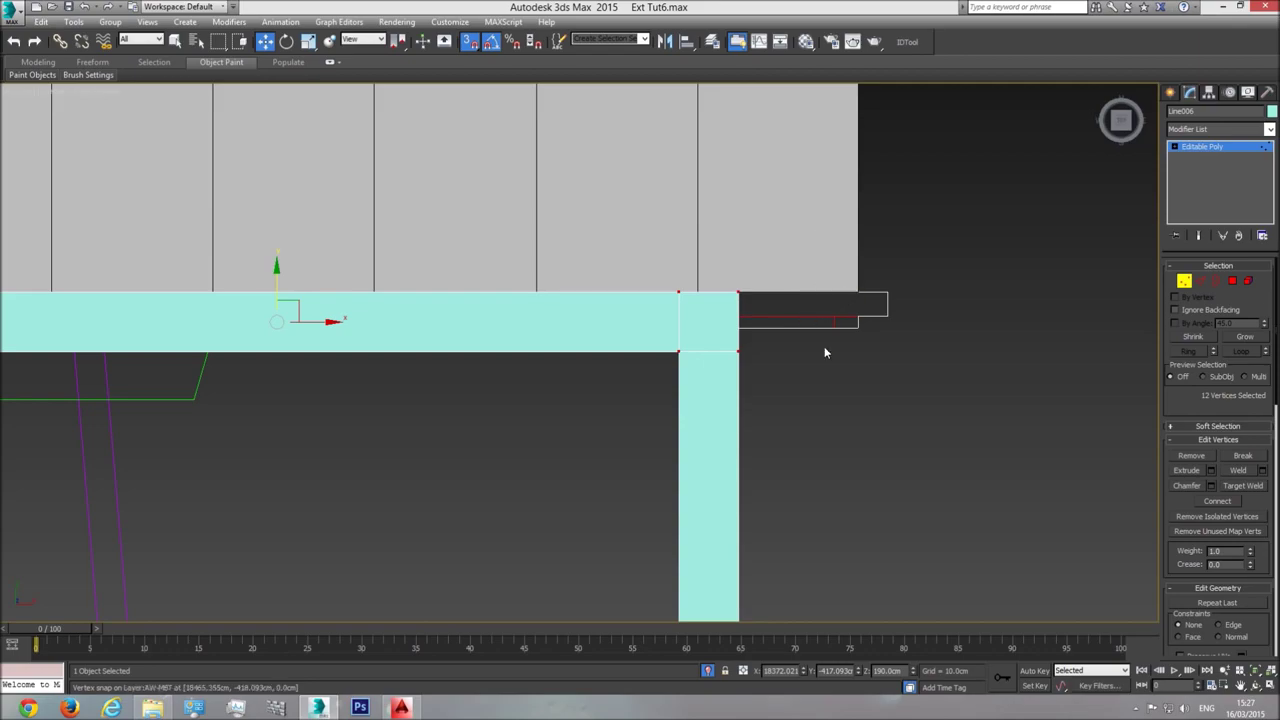
Check how the finished planter wall meets the first stair, leave vertex editing, and inspect the planter wall beside the other entrance stair
{"action": "key", "text": "p"}
{"action": "left_click", "coordinate": [1257, 672]}
{"action": "left_click", "coordinate": [1256, 686]}
{"action": "left_click_drag", "start_coordinate": [730, 438], "coordinate": [566, 361]}
{"action": "scroll", "coordinate": [606, 420], "scroll_direction": "down", "scroll_amount": 4}
{"action": "left_click_drag", "start_coordinate": [617, 411], "coordinate": [698, 400]}
{"action": "left_click", "coordinate": [1209, 148]}
{"action": "scroll", "coordinate": [1050, 264], "scroll_direction": "down", "scroll_amount": 5}
{"action": "middle_click_drag", "start_coordinate": [1050, 264], "coordinate": [804, 400]}
{"action": "scroll", "coordinate": [805, 408], "scroll_direction": "up", "scroll_amount": 5}
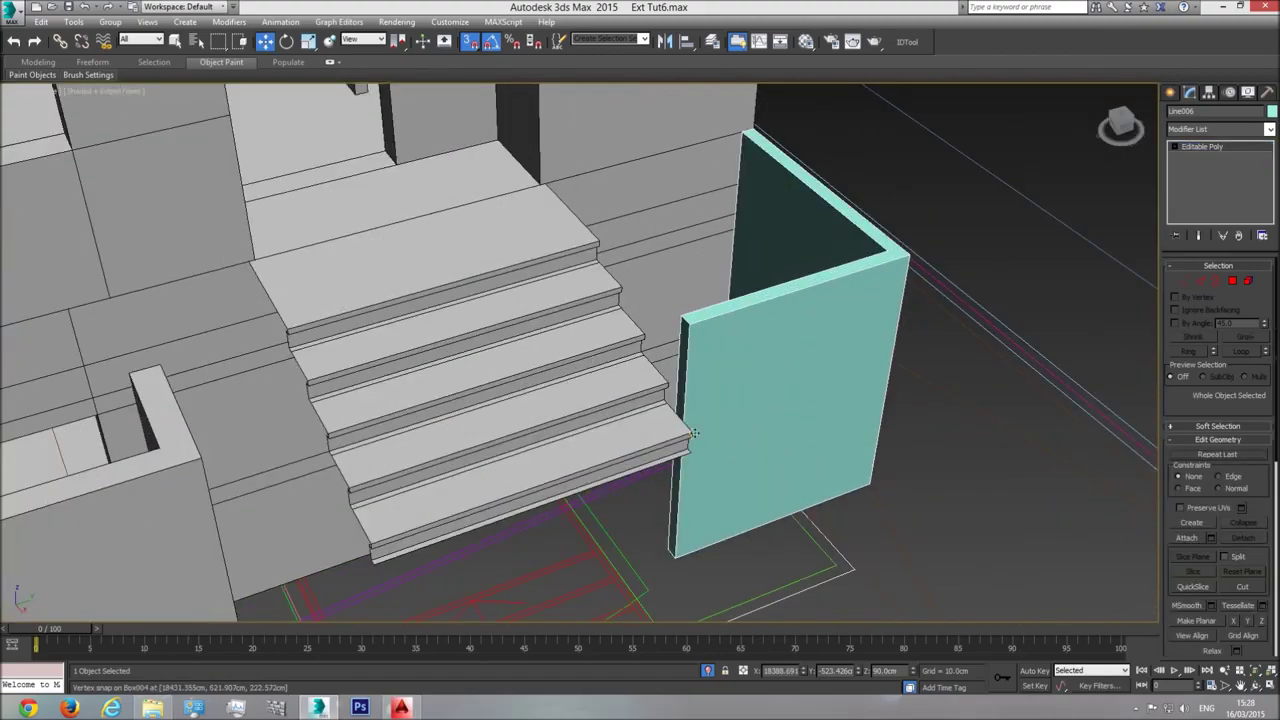
{"action": "scroll", "coordinate": [688, 397], "scroll_direction": "down", "scroll_amount": 3}
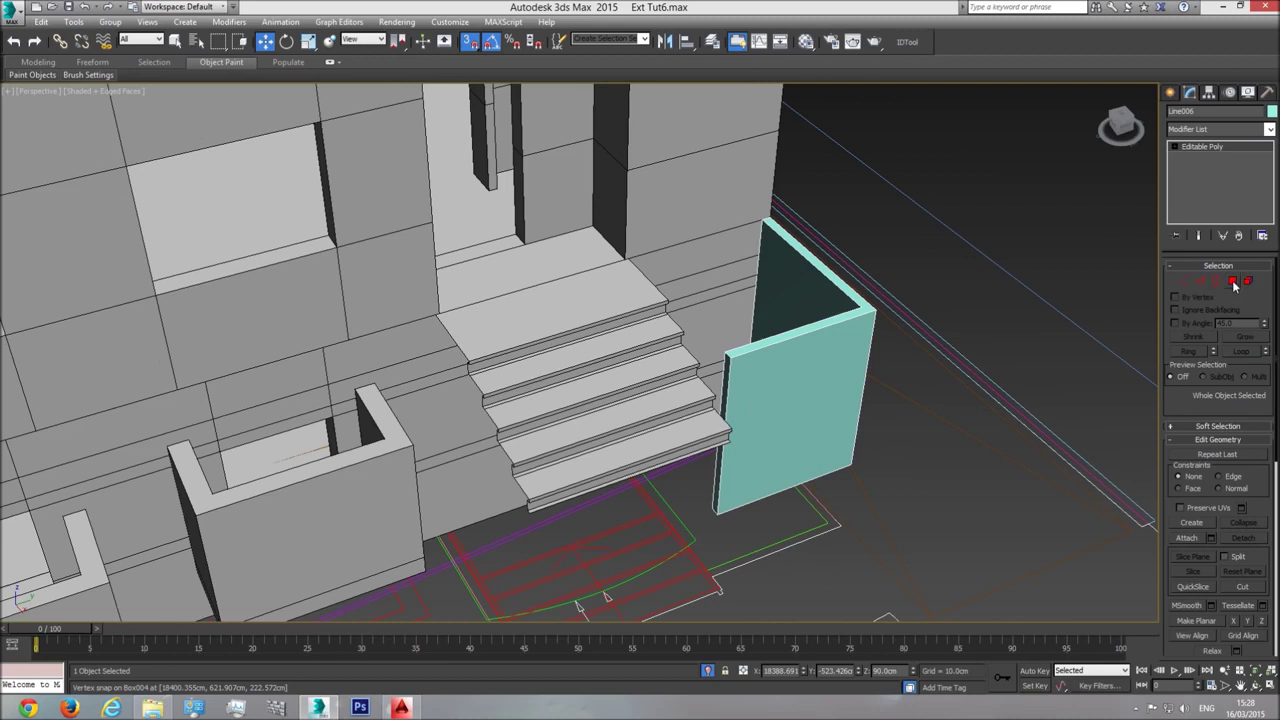
Extrude the stair-side end polygon of the other entrance's planter wall by 10 cm
{"action": "left_click", "coordinate": [1232, 283]}
{"action": "left_click", "coordinate": [725, 385]}
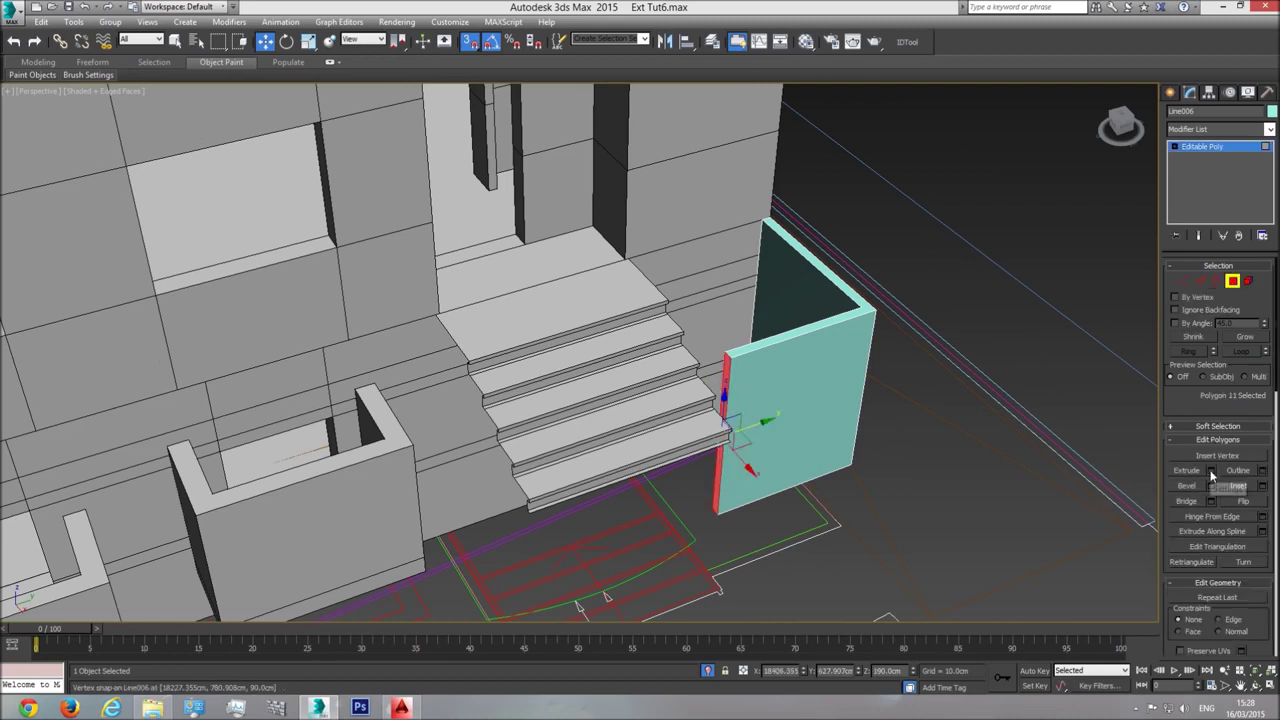
{"action": "left_click", "coordinate": [1211, 471]}
{"action": "left_click", "coordinate": [585, 398]}
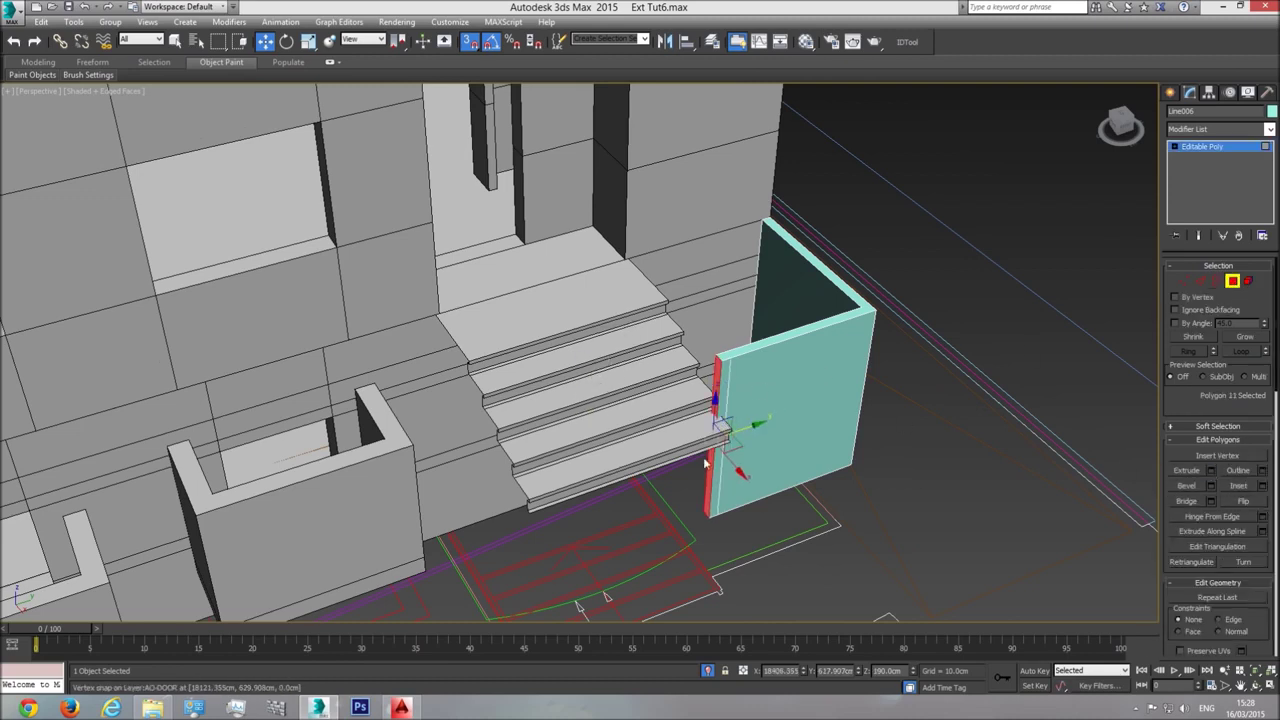
Extrude the house-facing side polygon of the second planter's new wall end by 10 cm
{"action": "left_click", "coordinate": [1254, 687]}
{"action": "left_click_drag", "start_coordinate": [592, 405], "coordinate": [716, 412]}
{"action": "scroll", "coordinate": [716, 412], "scroll_direction": "down", "scroll_amount": 3}
{"action": "key", "text": "w"}
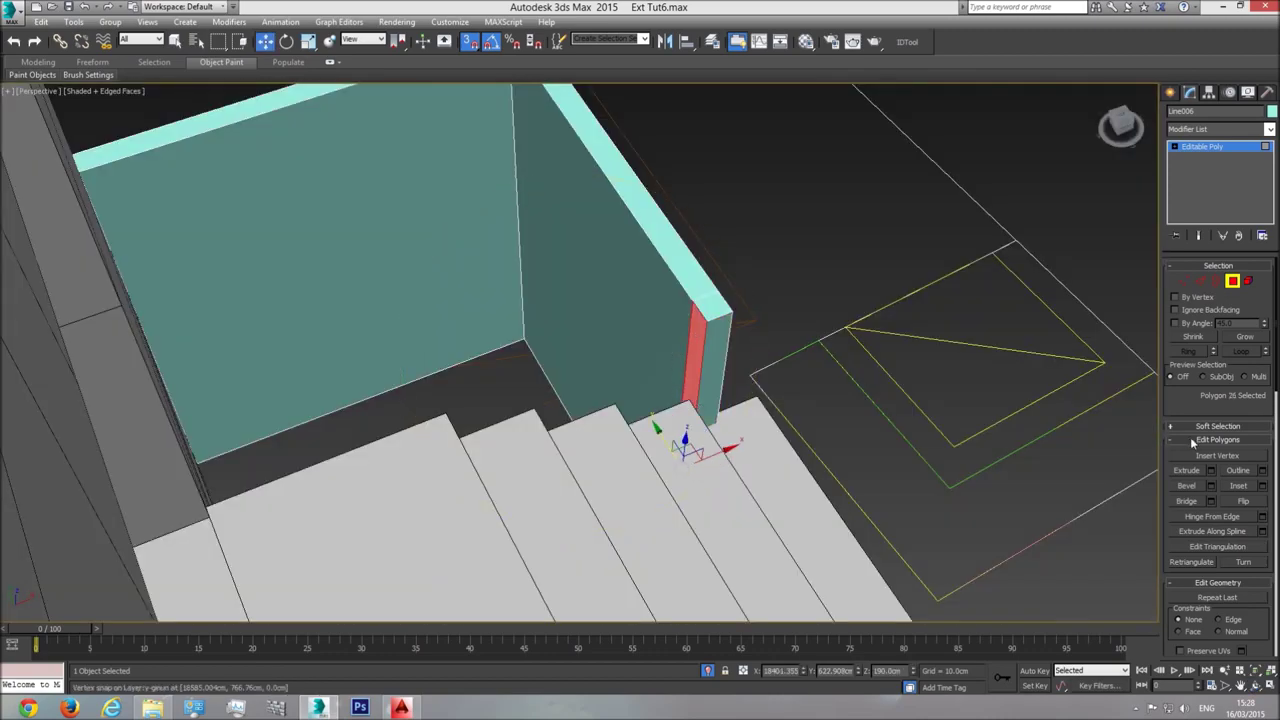
{"action": "left_click", "coordinate": [1211, 471]}
{"action": "left_click", "coordinate": [586, 398]}
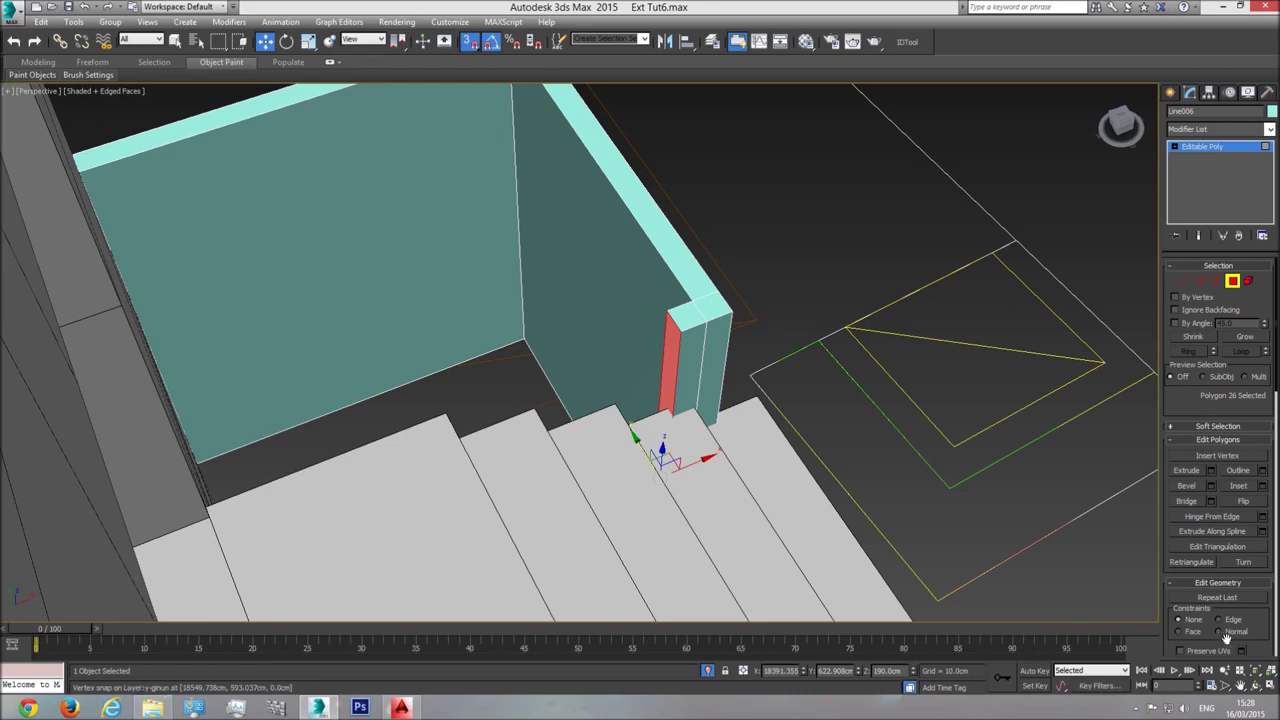
Move the second planter's extruded polygon along the stairs, snapping it to the house facade
{"action": "left_click", "coordinate": [1256, 686]}
{"action": "left_click_drag", "start_coordinate": [640, 385], "coordinate": [553, 369]}
{"action": "left_click_drag", "start_coordinate": [533, 275], "coordinate": [450, 80]}
{"action": "left_click", "coordinate": [265, 42]}
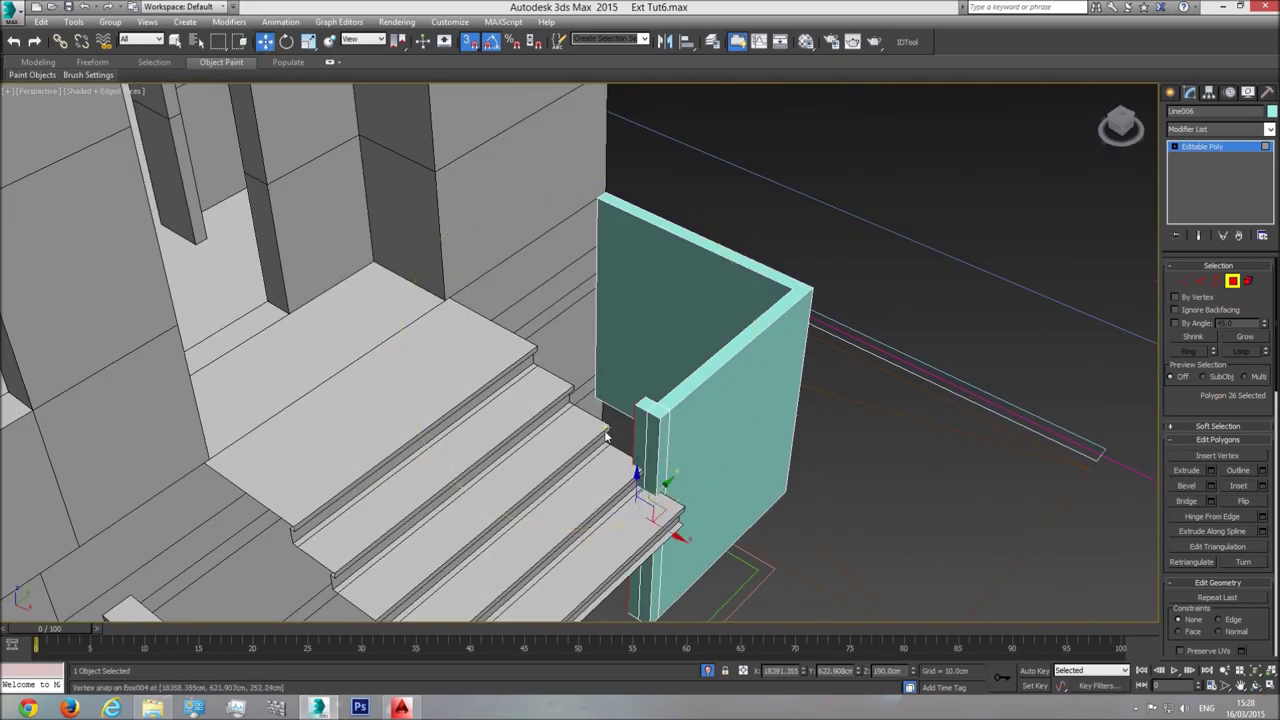
{"action": "left_click_drag", "start_coordinate": [668, 530], "coordinate": [608, 187]}
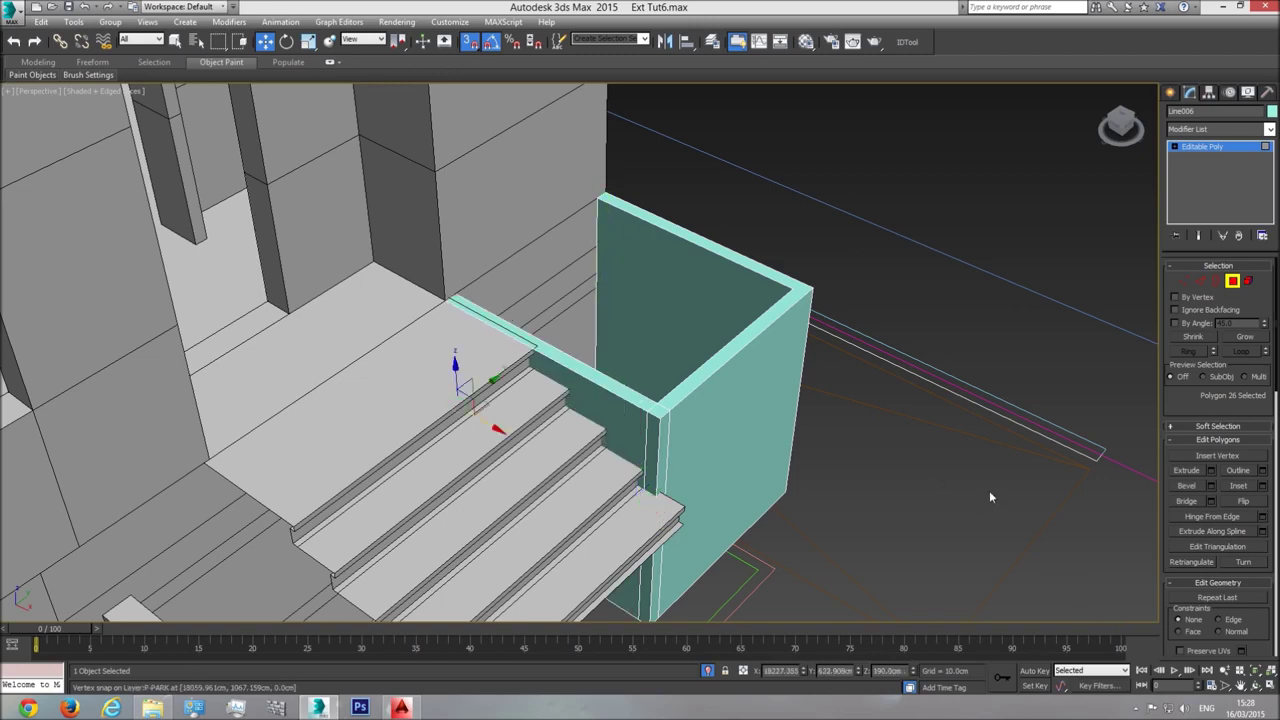
Select the 12 vertices of the second planter's stair-side wall in the top view and snap them flush with the stairs' side edge
{"action": "key", "text": "t"}
{"action": "scroll", "coordinate": [782, 391], "scroll_direction": "up", "scroll_amount": 5}
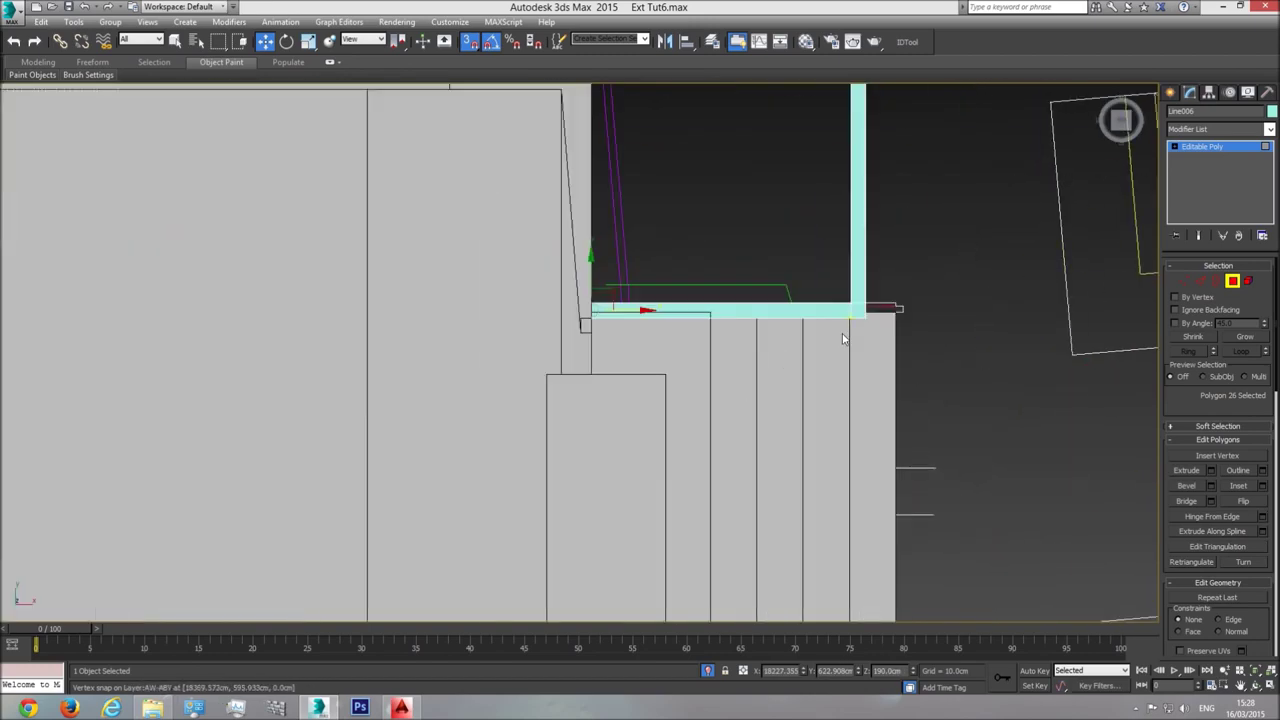
{"action": "left_click", "coordinate": [1183, 281]}
{"action": "left_click_drag", "start_coordinate": [315, 400], "coordinate": [315, 400]}
{"action": "middle_click_drag", "start_coordinate": [705, 359], "coordinate": [697, 389]}
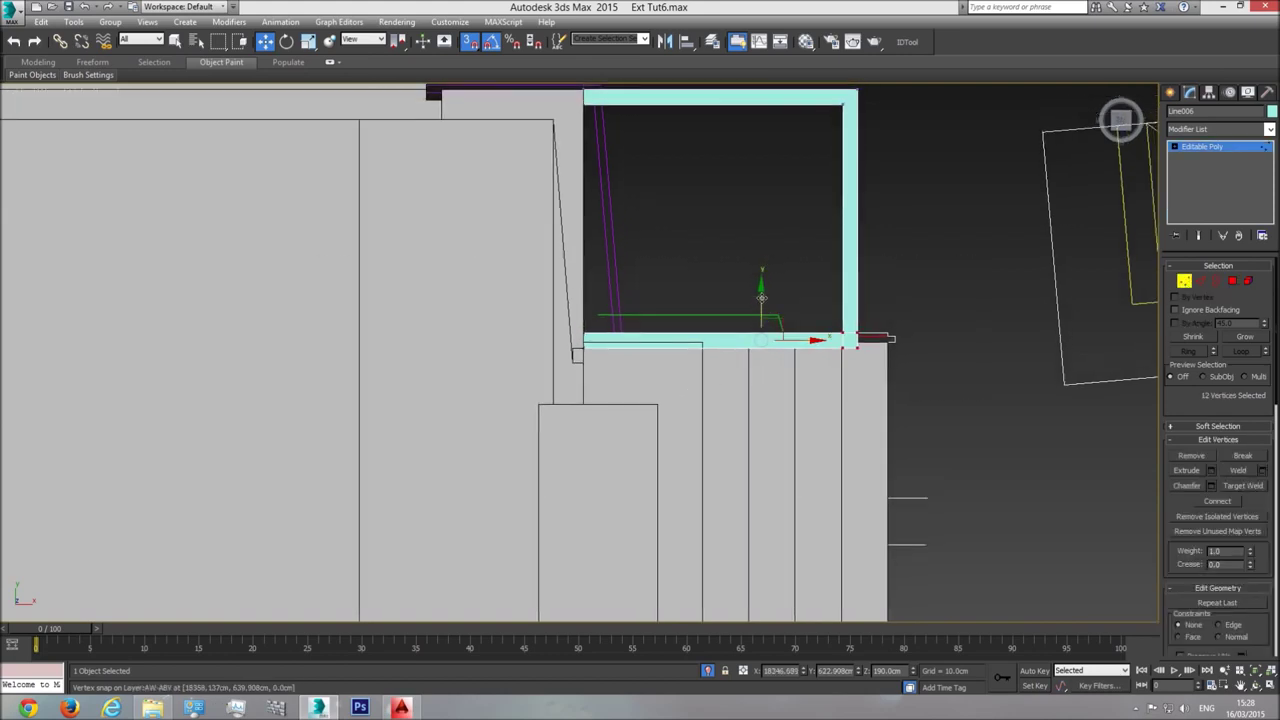
{"action": "scroll", "coordinate": [855, 345], "scroll_direction": "up", "scroll_amount": 4}
{"action": "left_click_drag", "start_coordinate": [865, 357], "coordinate": [955, 337]}
{"action": "left_click_drag", "start_coordinate": [952, 340], "coordinate": [940, 346]}
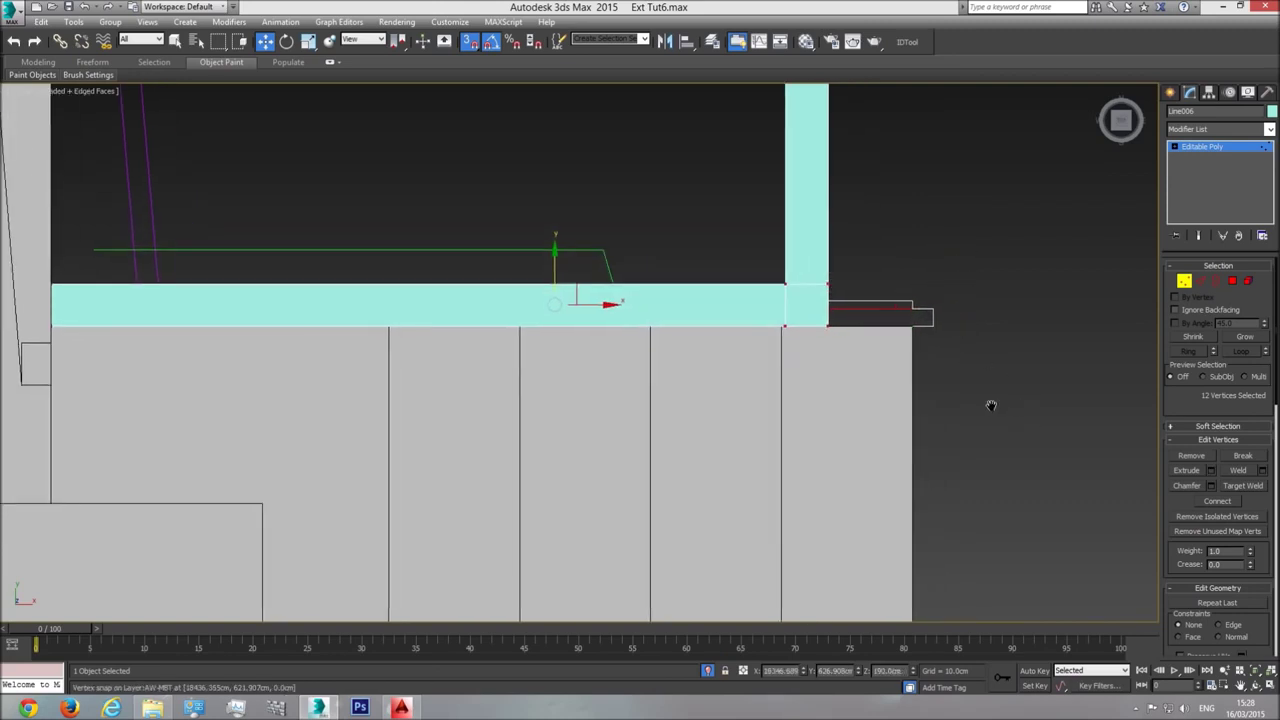
Examine both entrance planters from above and around the building corner, checking how their walls meet the facade and the stairs
{"action": "scroll", "coordinate": [1020, 450], "scroll_direction": "up", "scroll_amount": 5}
{"action": "left_click", "coordinate": [1244, 681]}
{"action": "left_click_drag", "start_coordinate": [709, 417], "coordinate": [497, 416]}
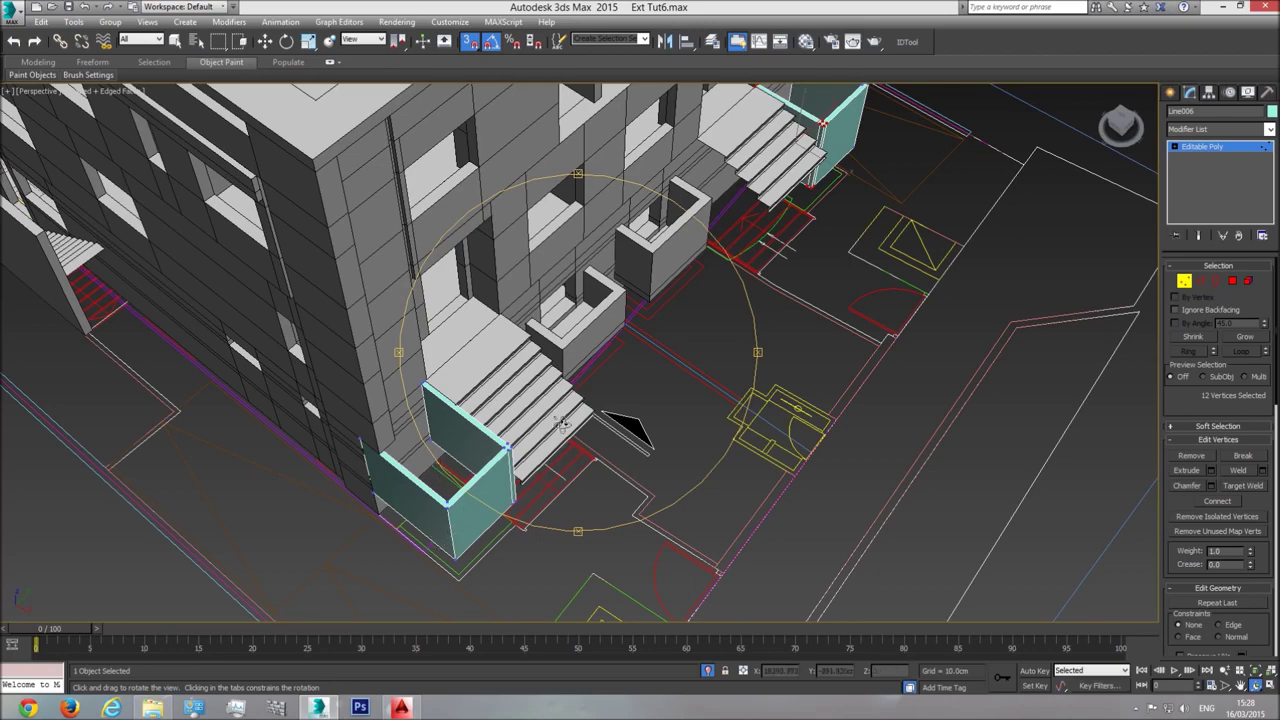
{"action": "middle_click_drag", "start_coordinate": [655, 365], "coordinate": [557, 443]}
{"action": "scroll", "coordinate": [557, 443], "scroll_direction": "down", "scroll_amount": 2}
{"action": "middle_click_drag", "start_coordinate": [400, 514], "coordinate": [565, 335]}
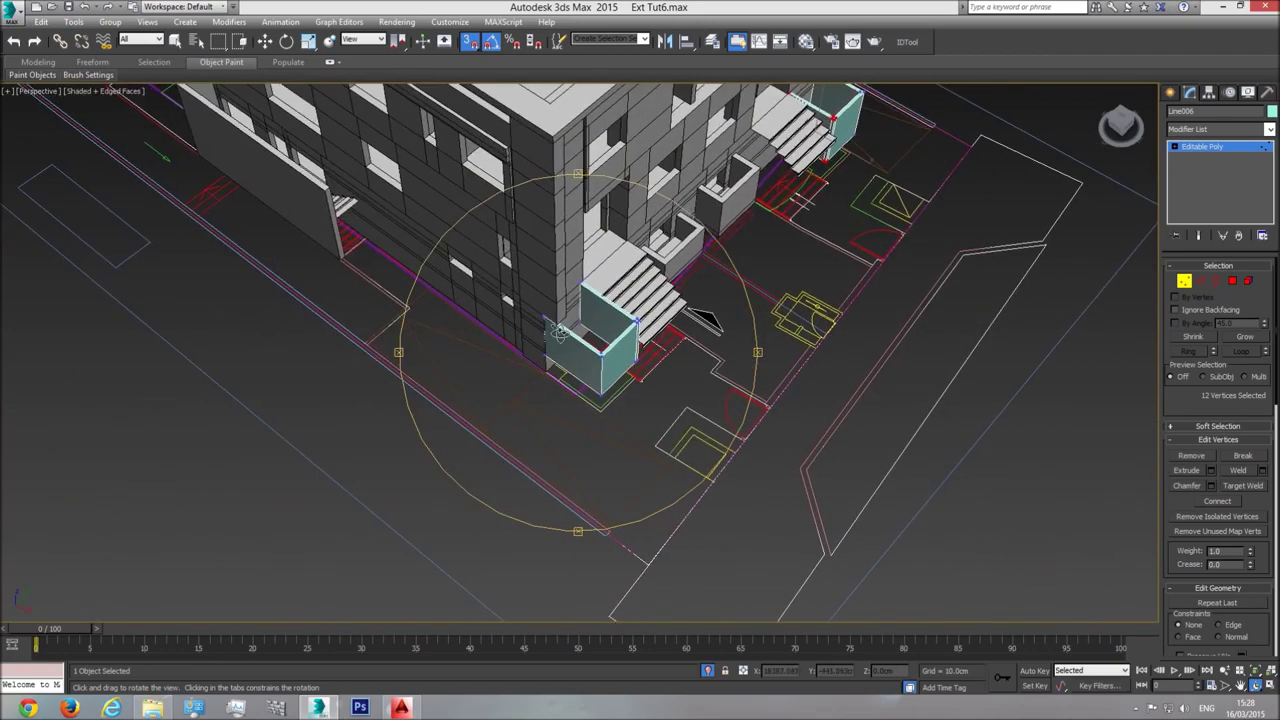
{"action": "scroll", "coordinate": [563, 335], "scroll_direction": "up", "scroll_amount": 4}
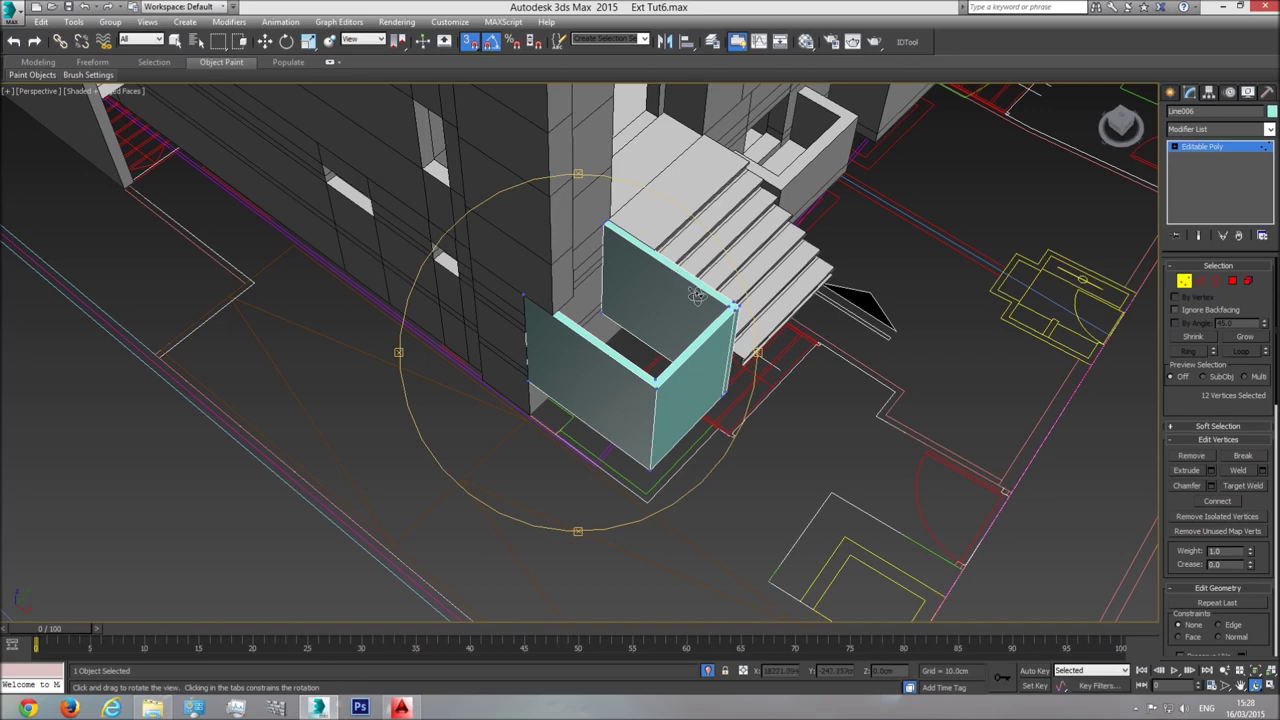
{"action": "left_click_drag", "start_coordinate": [684, 325], "coordinate": [545, 307]}
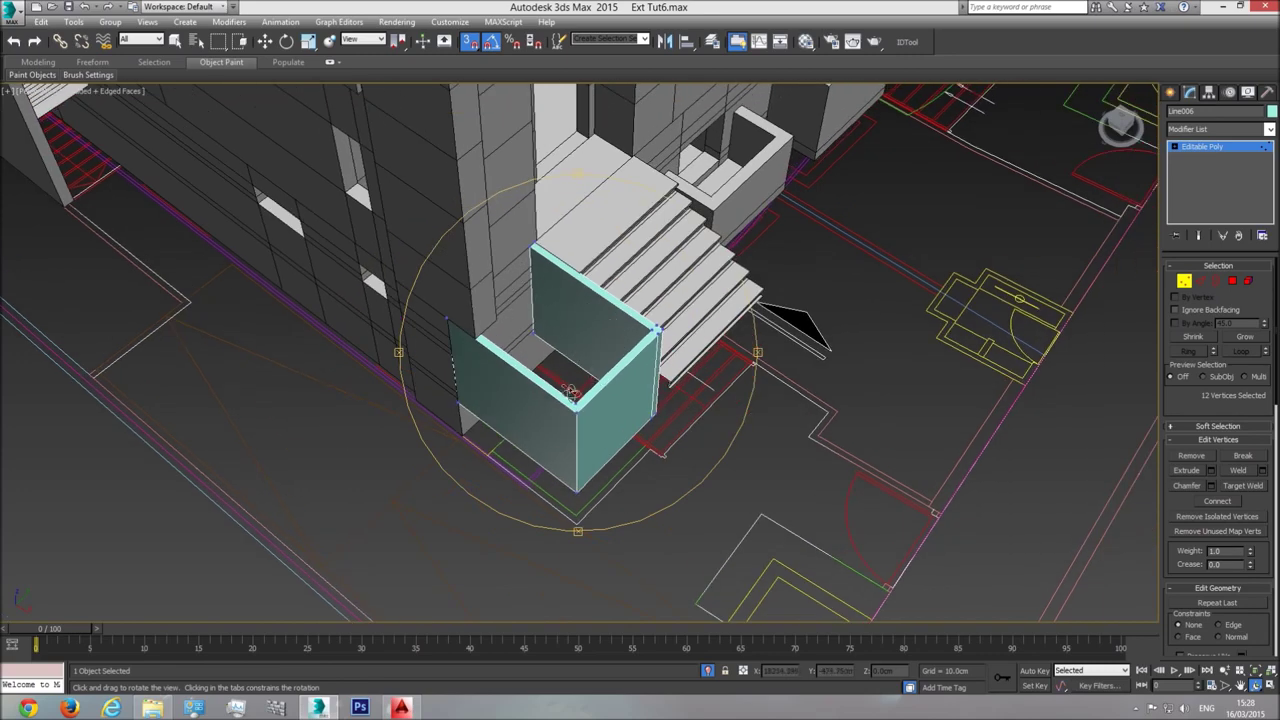
Leave vertex editing on the entrance planter walls and rename the object "Stares closing"
{"action": "left_click_drag", "start_coordinate": [585, 385], "coordinate": [668, 322]}
{"action": "scroll", "coordinate": [614, 360], "scroll_direction": "down", "scroll_amount": 3}
{"action": "left_click_drag", "start_coordinate": [616, 360], "coordinate": [650, 343]}
{"action": "middle_click_drag", "start_coordinate": [650, 343], "coordinate": [636, 364]}
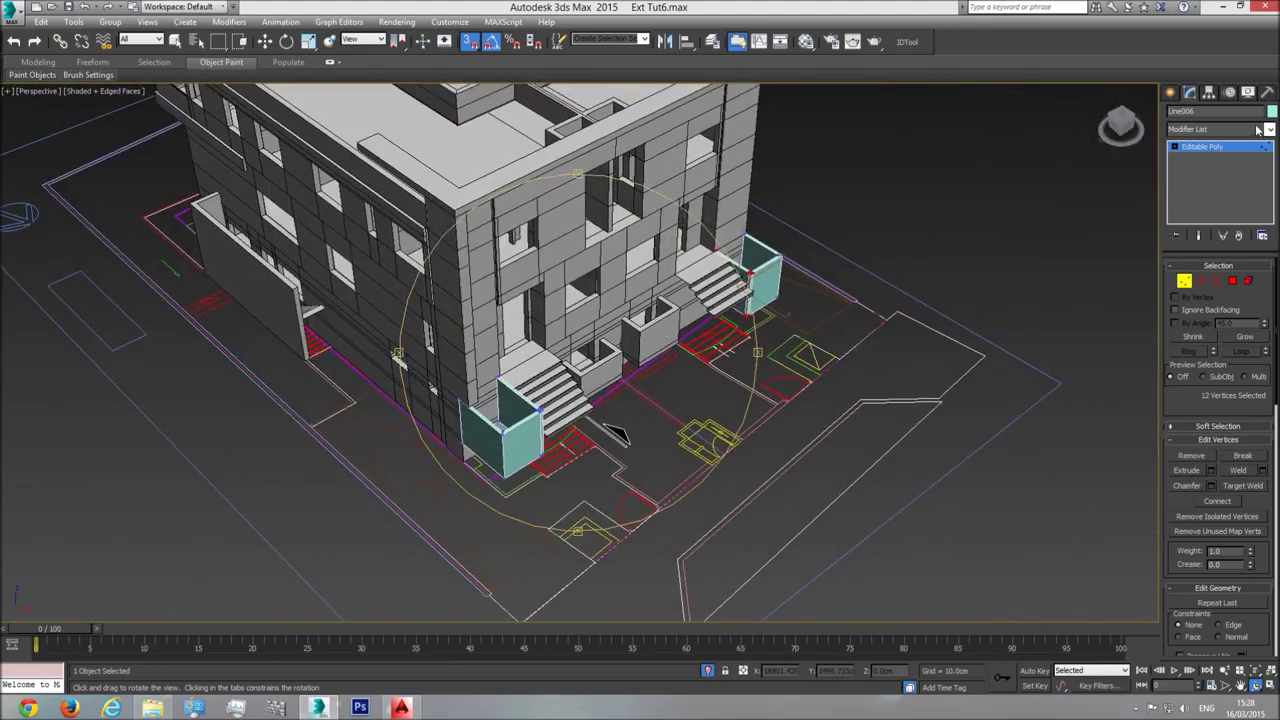
{"action": "left_click", "coordinate": [1232, 149]}
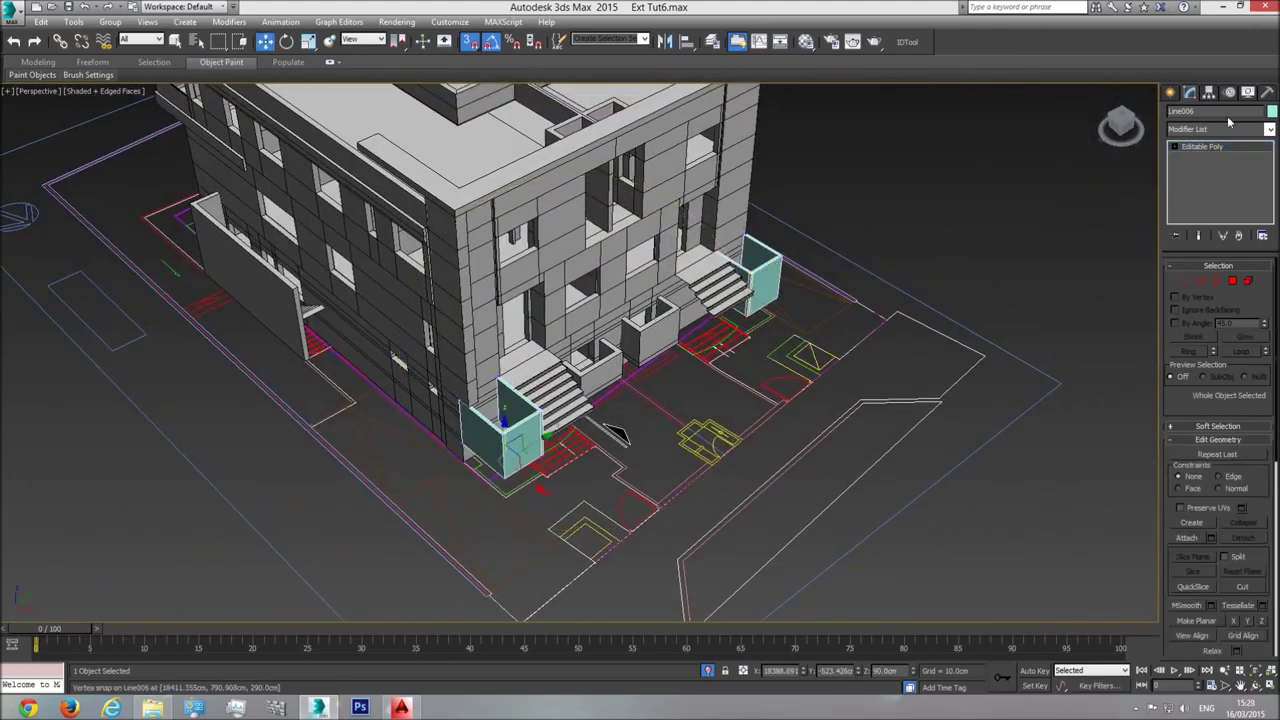
{"action": "left_click_drag", "start_coordinate": [1140, 116], "coordinate": [1006, 124]}
{"action": "type", "text": "Stairs"}
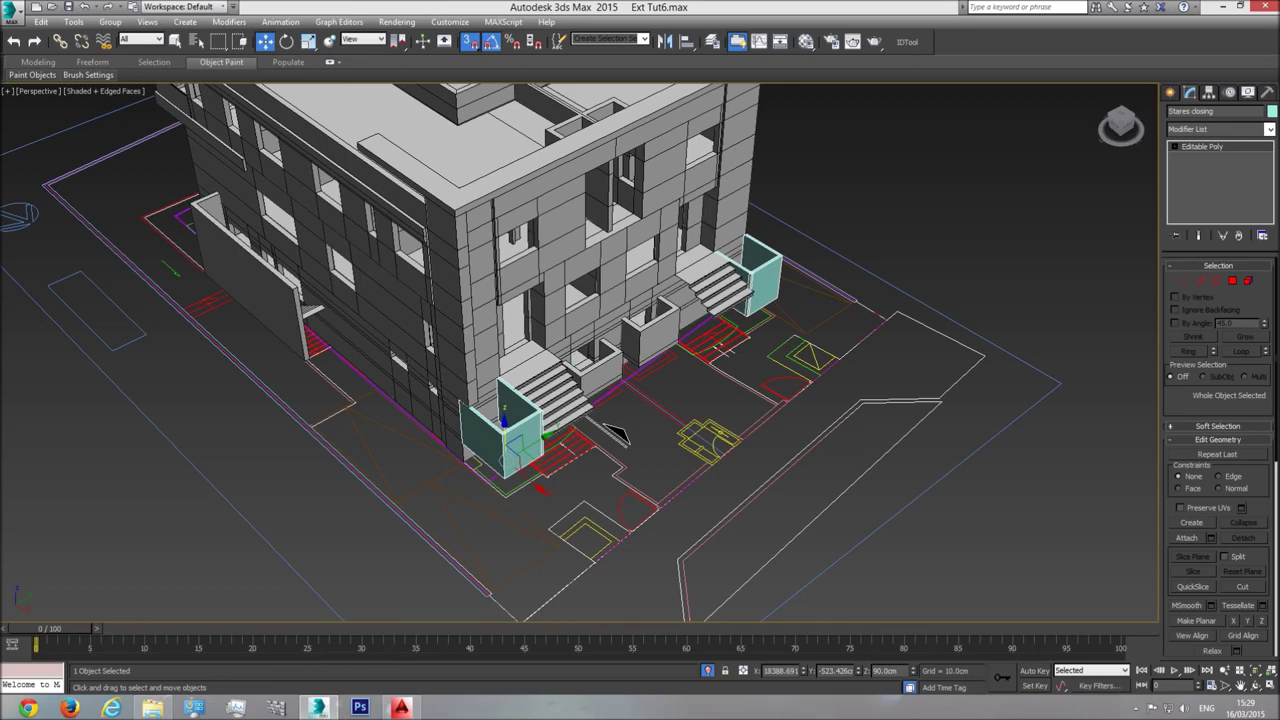
Set the object color of the entrance planter walls to black
{"action": "left_click", "coordinate": [1271, 111]}
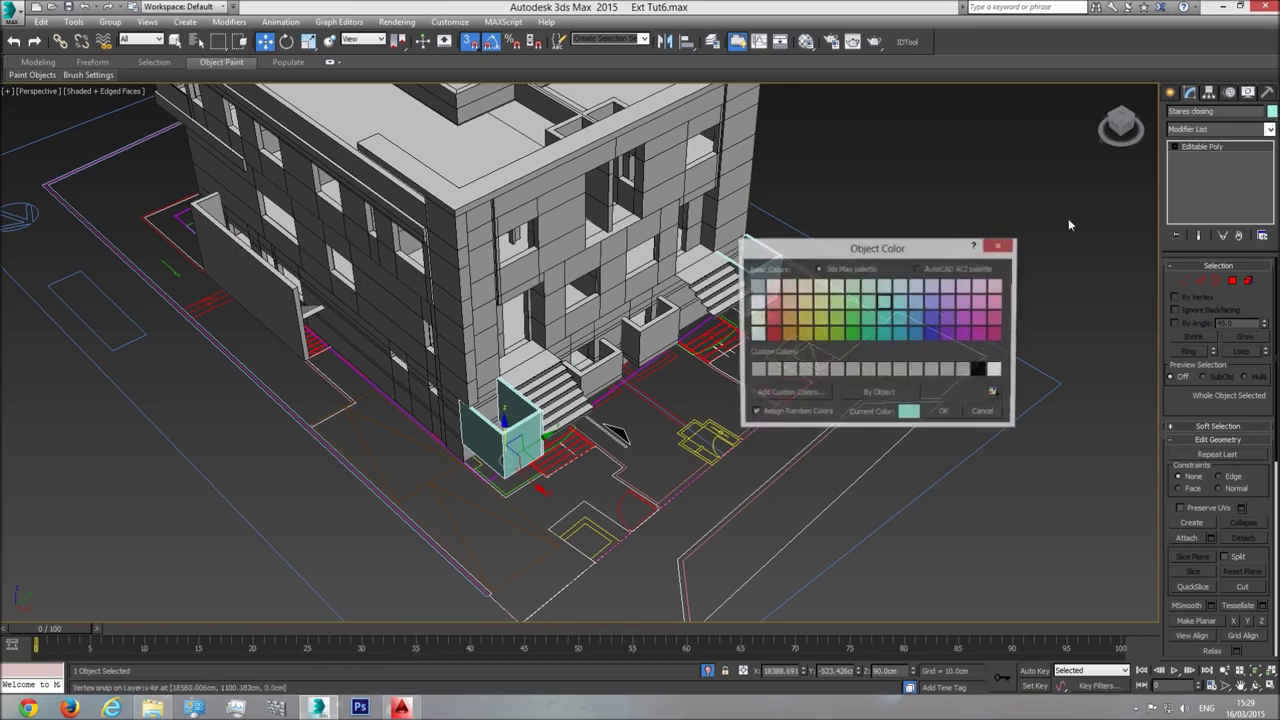
{"action": "left_click", "coordinate": [991, 377]}
{"action": "left_click", "coordinate": [951, 409]}
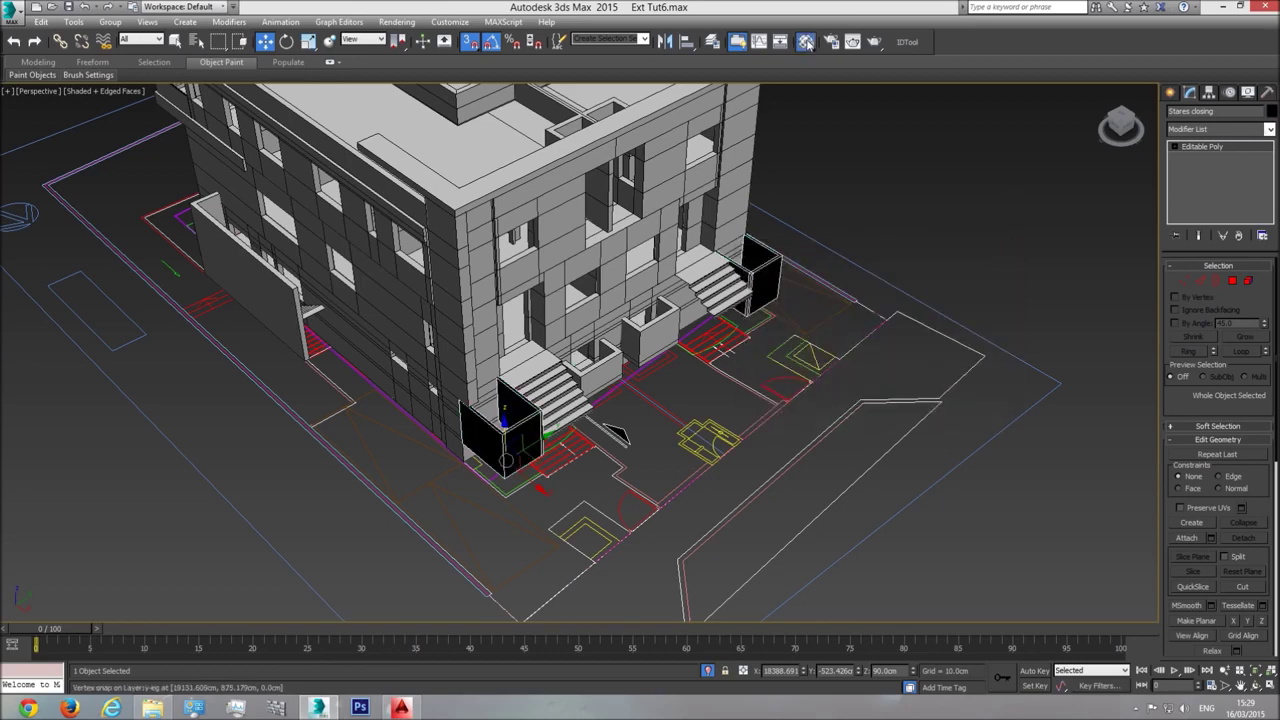
Assign the "base" material to the entrance planter walls and deselect them
{"action": "left_click", "coordinate": [806, 41]}
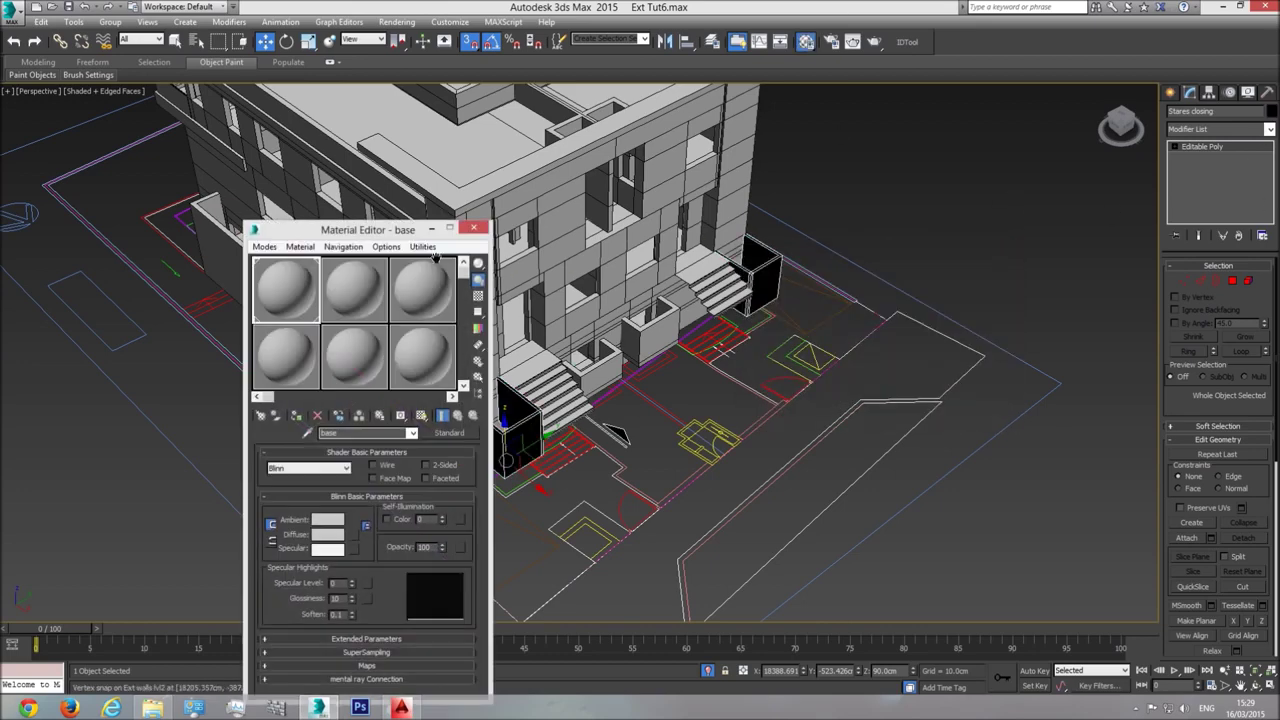
{"action": "left_click", "coordinate": [296, 415]}
{"action": "key", "text": "m"}
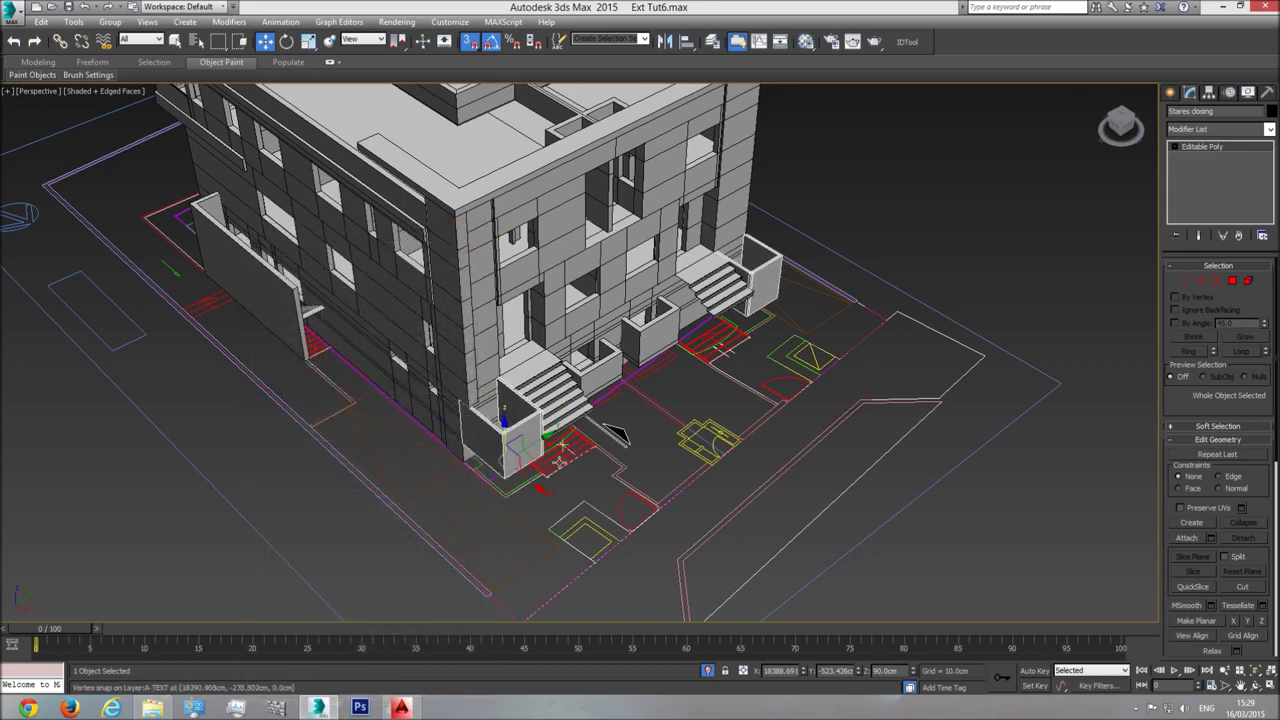
{"action": "scroll", "coordinate": [505, 460], "scroll_direction": "up", "scroll_amount": 6}
{"action": "left_click", "coordinate": [503, 470]}
{"action": "scroll", "coordinate": [503, 465], "scroll_direction": "down", "scroll_amount": 8}
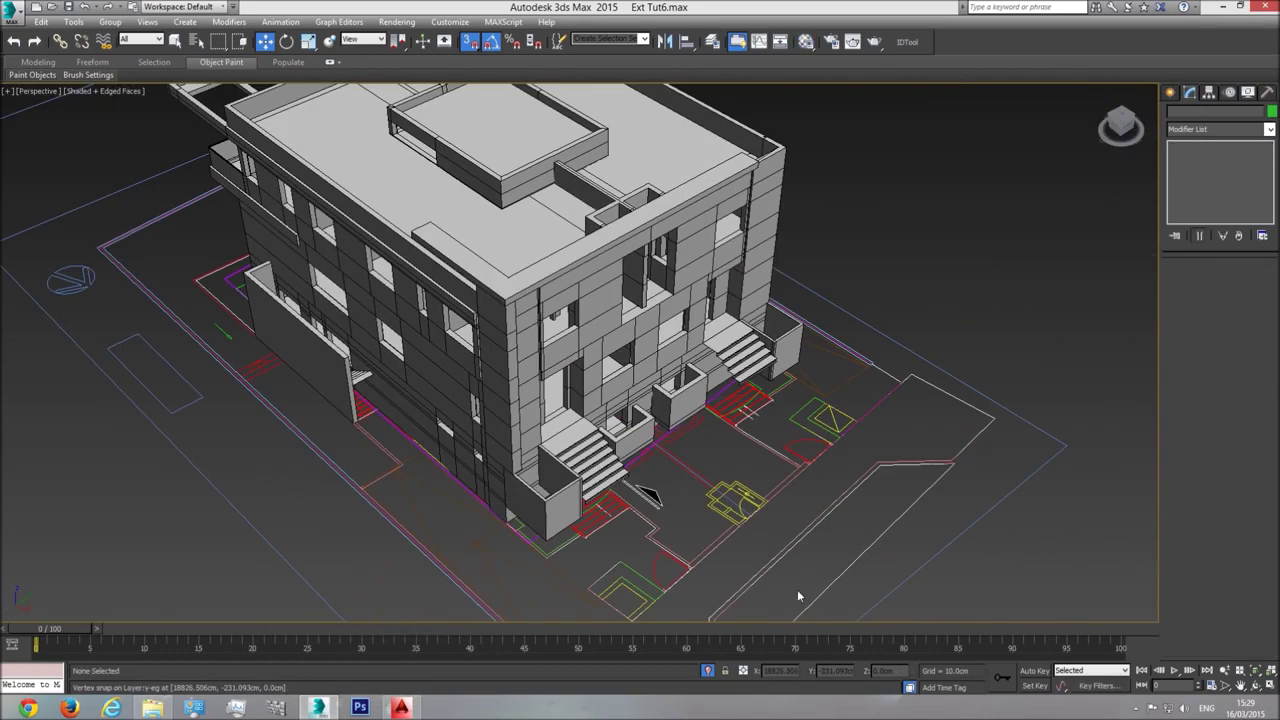
Examine the whole house from the front corner, the side wall and the rear pergola, checking the stairs, planters and facades
{"action": "left_click", "coordinate": [1256, 687]}
{"action": "left_click_drag", "start_coordinate": [506, 347], "coordinate": [435, 390]}
{"action": "scroll", "coordinate": [578, 392], "scroll_direction": "up", "scroll_amount": 5}
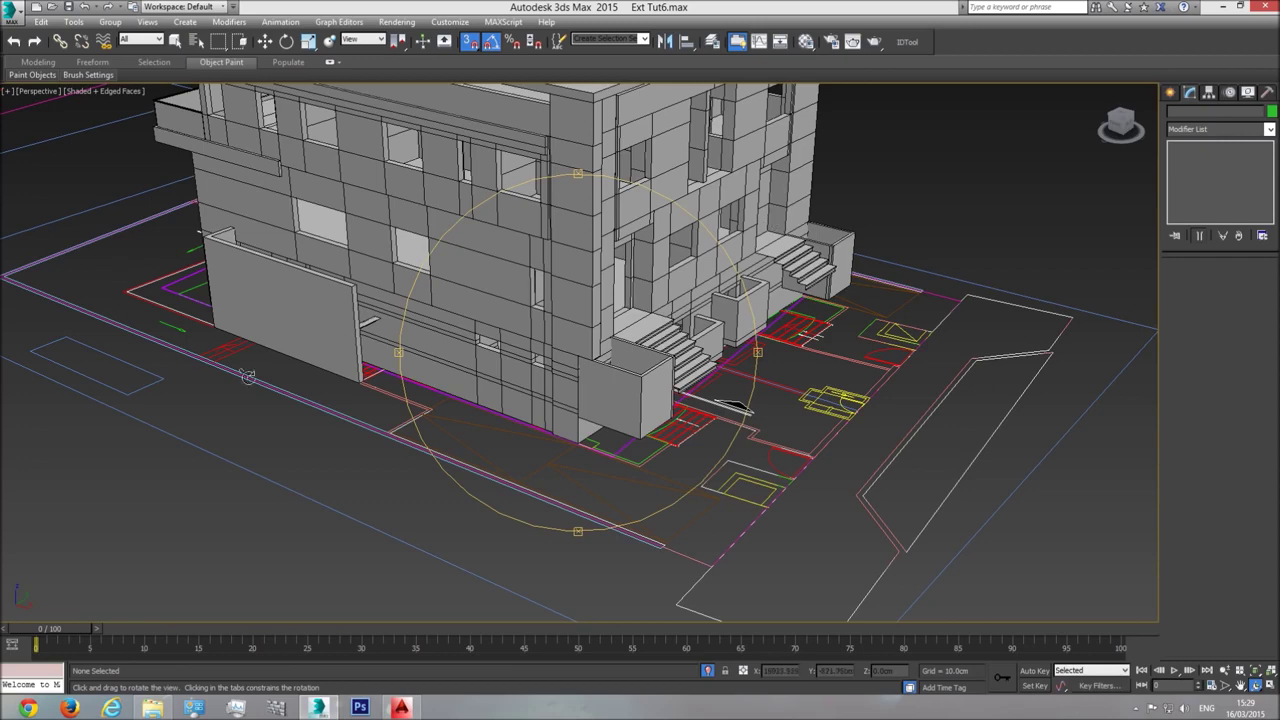
{"action": "middle_click_drag", "start_coordinate": [502, 392], "coordinate": [793, 468]}
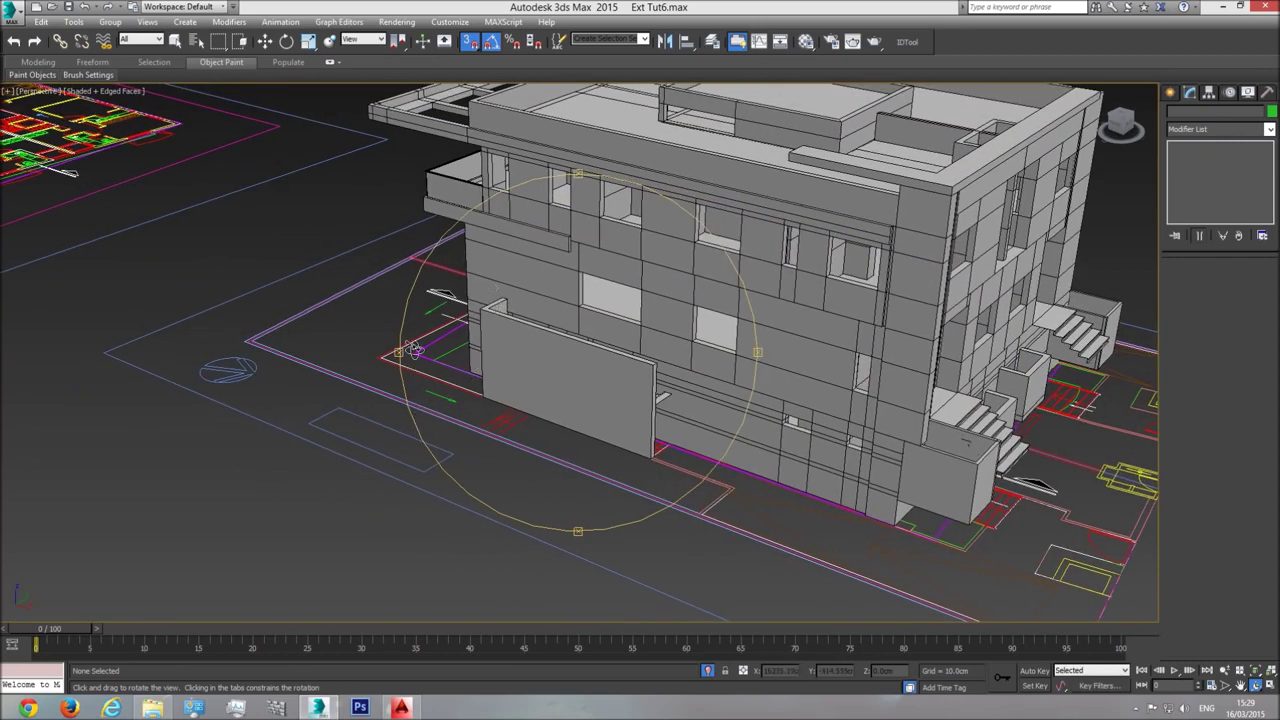
{"action": "left_click_drag", "start_coordinate": [682, 452], "coordinate": [649, 461]}
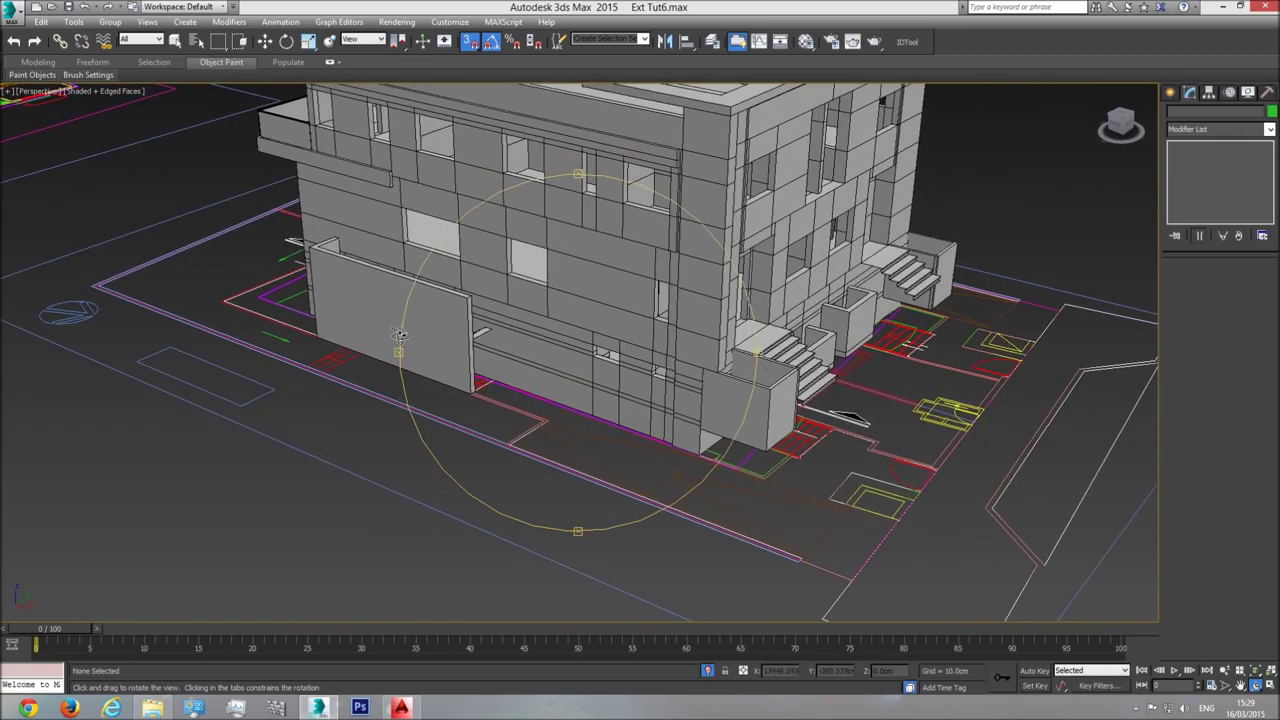
{"action": "left_click_drag", "start_coordinate": [386, 254], "coordinate": [734, 408]}
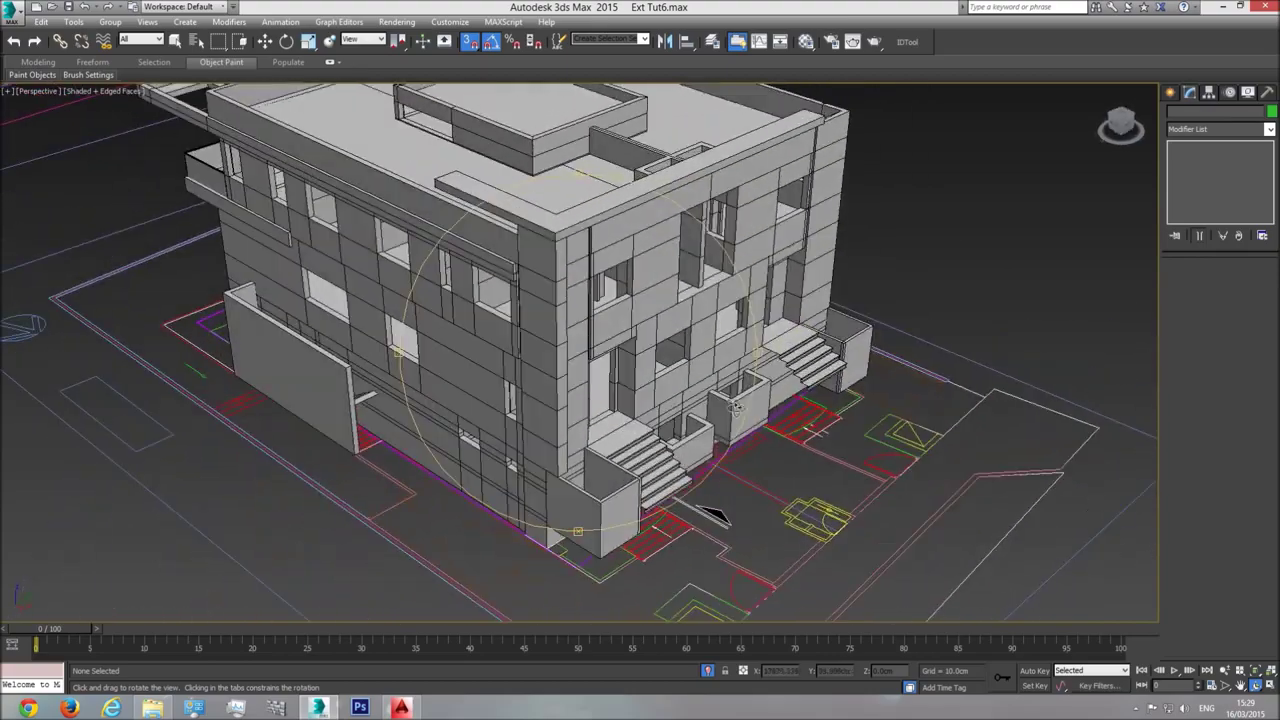
{"action": "left_click_drag", "start_coordinate": [540, 440], "coordinate": [588, 419]}
{"action": "scroll", "coordinate": [588, 419], "scroll_direction": "up", "scroll_amount": 10}
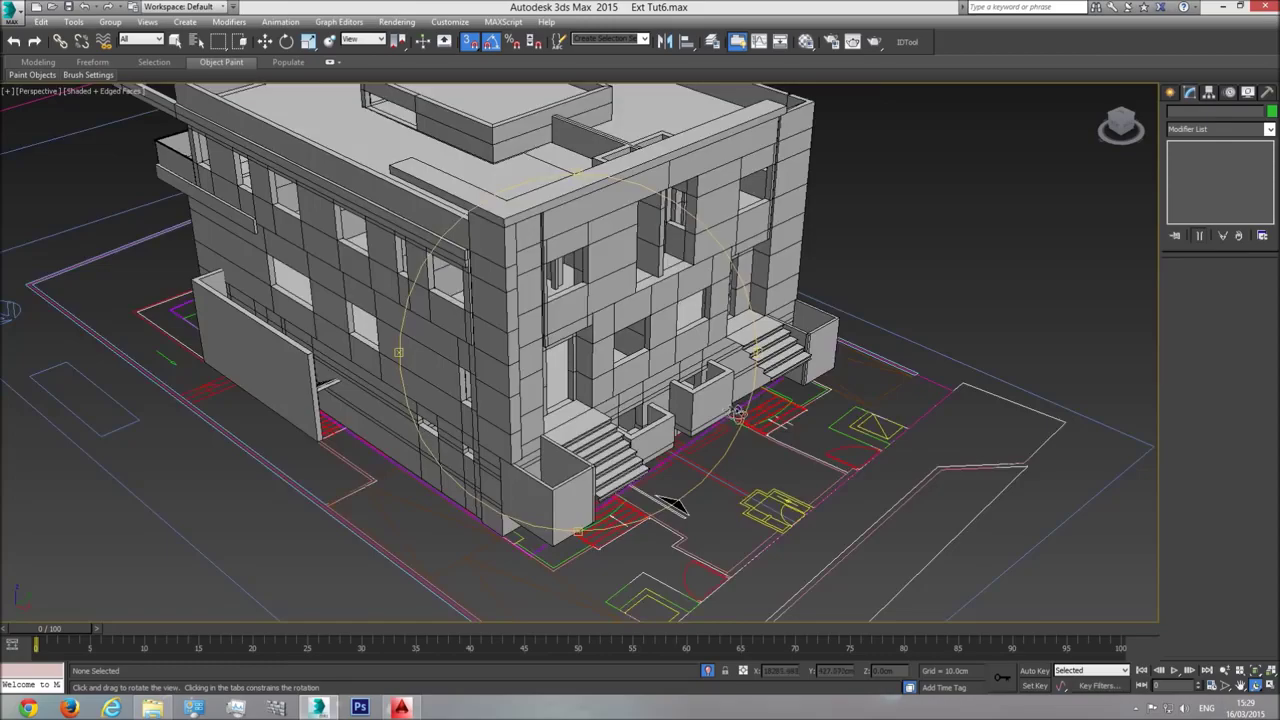
{"action": "scroll", "coordinate": [820, 355], "scroll_direction": "down", "scroll_amount": 2}
{"action": "scroll", "coordinate": [645, 428], "scroll_direction": "down", "scroll_amount": 6}
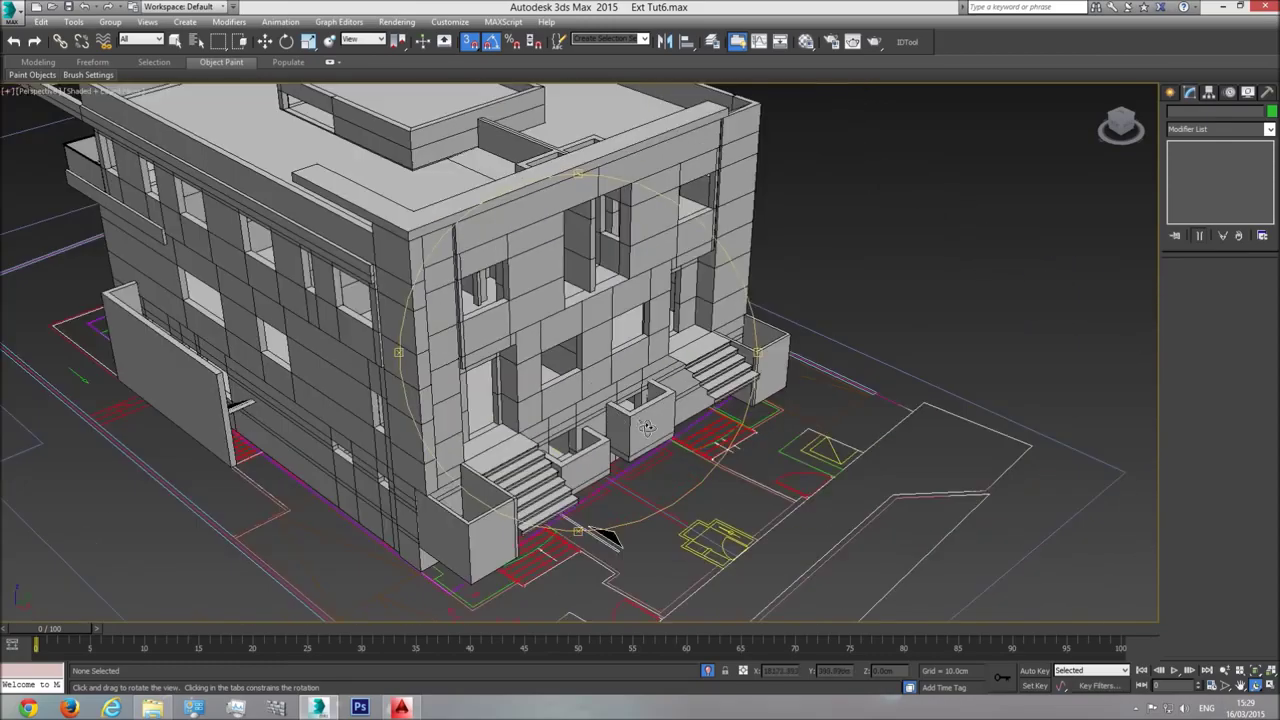
{"action": "left_click_drag", "start_coordinate": [617, 425], "coordinate": [662, 364]}
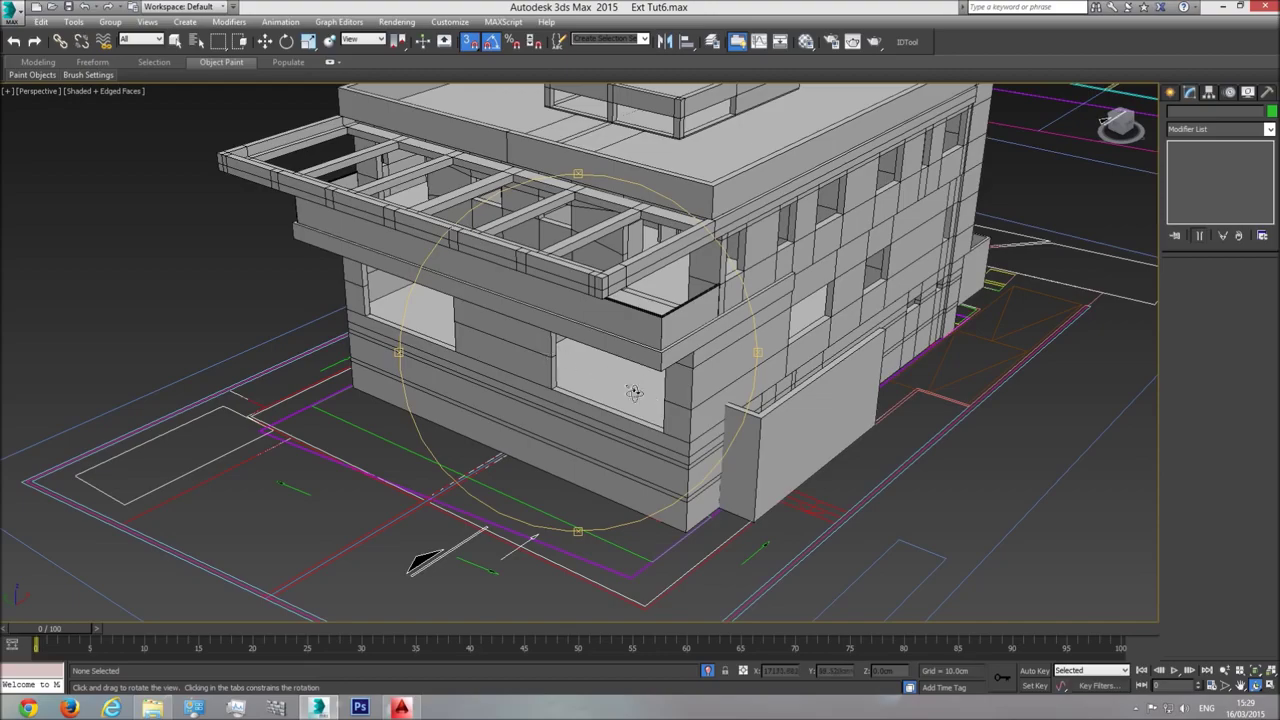
{"action": "left_click_drag", "start_coordinate": [611, 380], "coordinate": [588, 398]}
{"action": "left_click", "coordinate": [176, 41]}
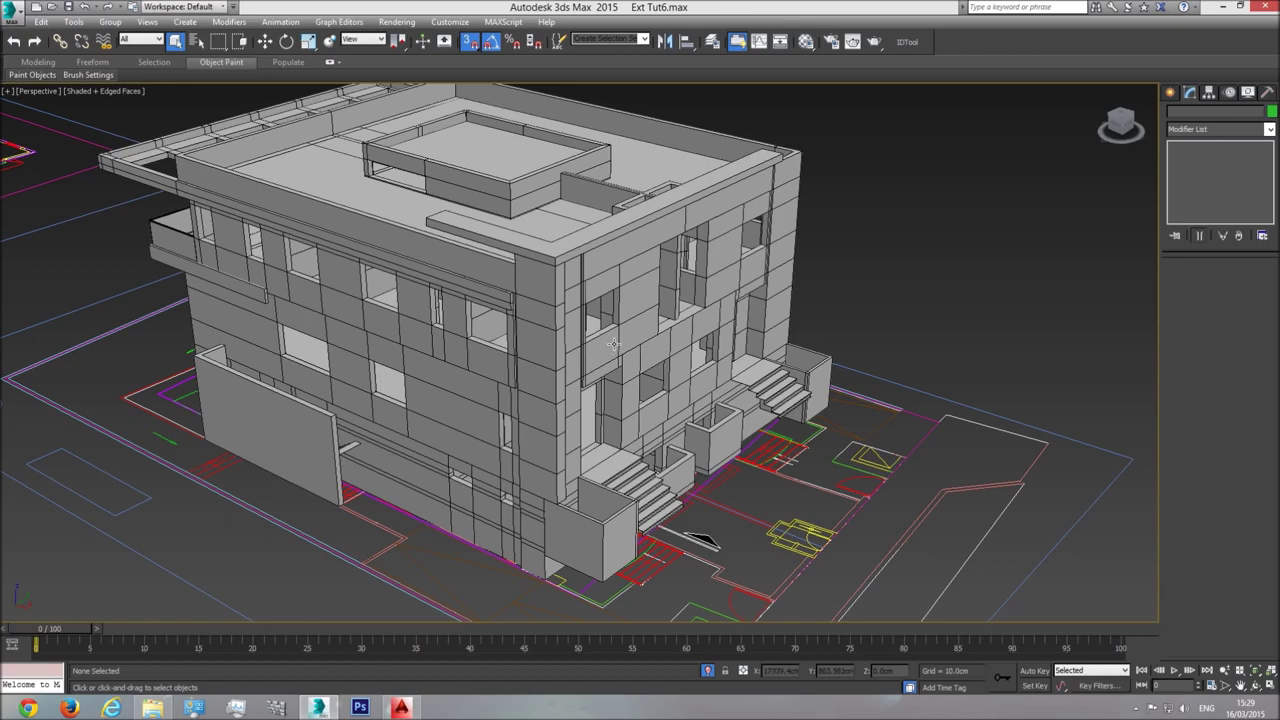
{"action": "scroll", "coordinate": [614, 343], "scroll_direction": "up", "scroll_amount": 5}
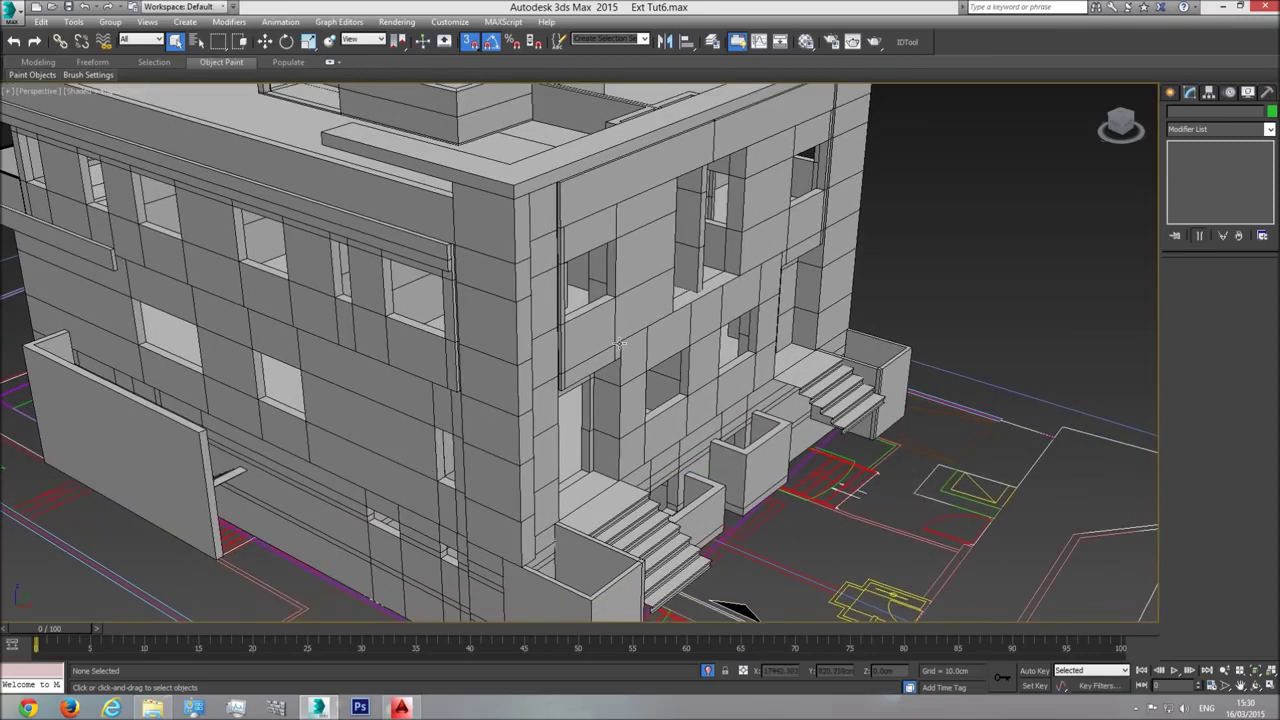
{"action": "middle_click_drag", "start_coordinate": [545, 389], "coordinate": [974, 150], "text": "alt"}
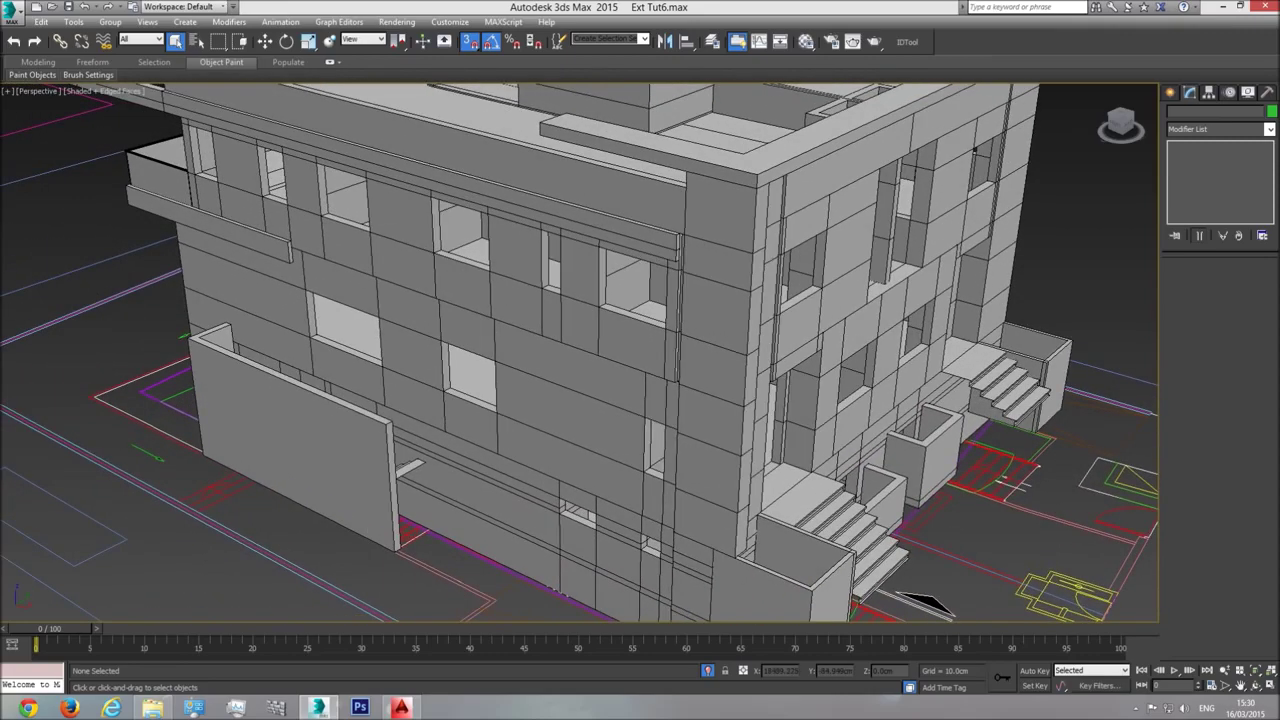
{"action": "left_click", "coordinate": [1257, 688]}
{"action": "left_click_drag", "start_coordinate": [541, 343], "coordinate": [892, 351]}
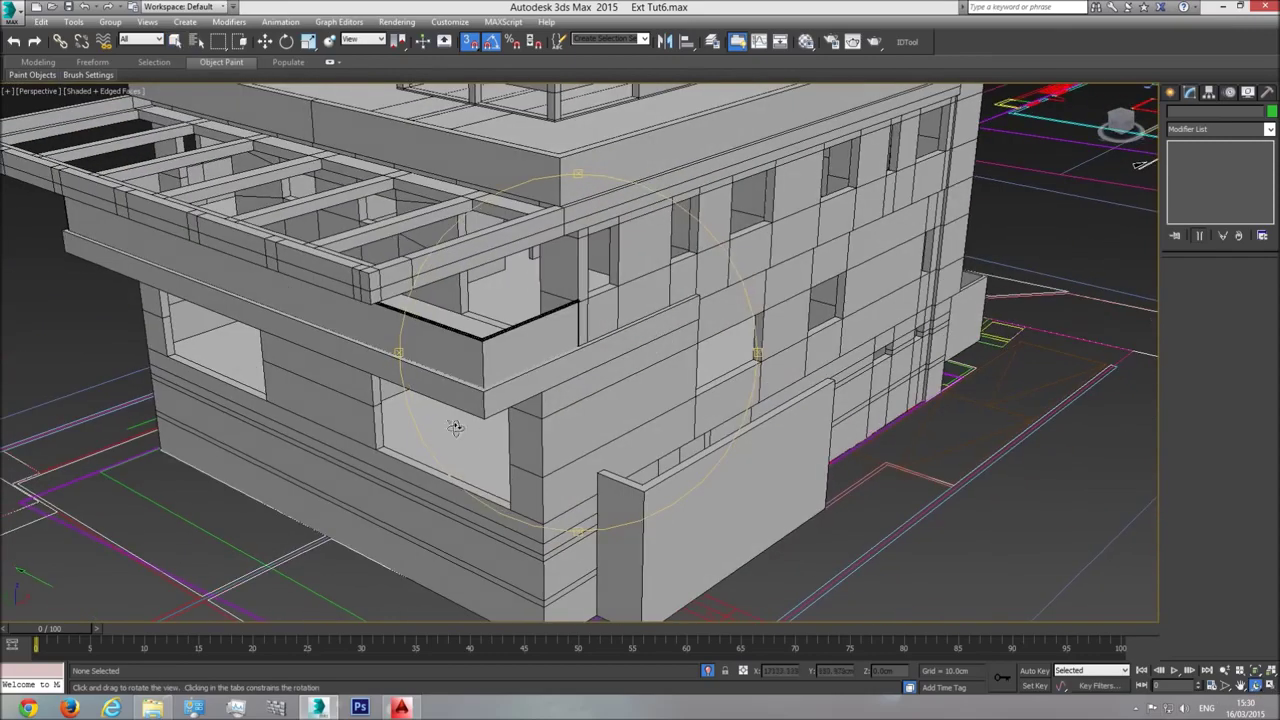
{"action": "left_click_drag", "start_coordinate": [557, 474], "coordinate": [518, 410]}
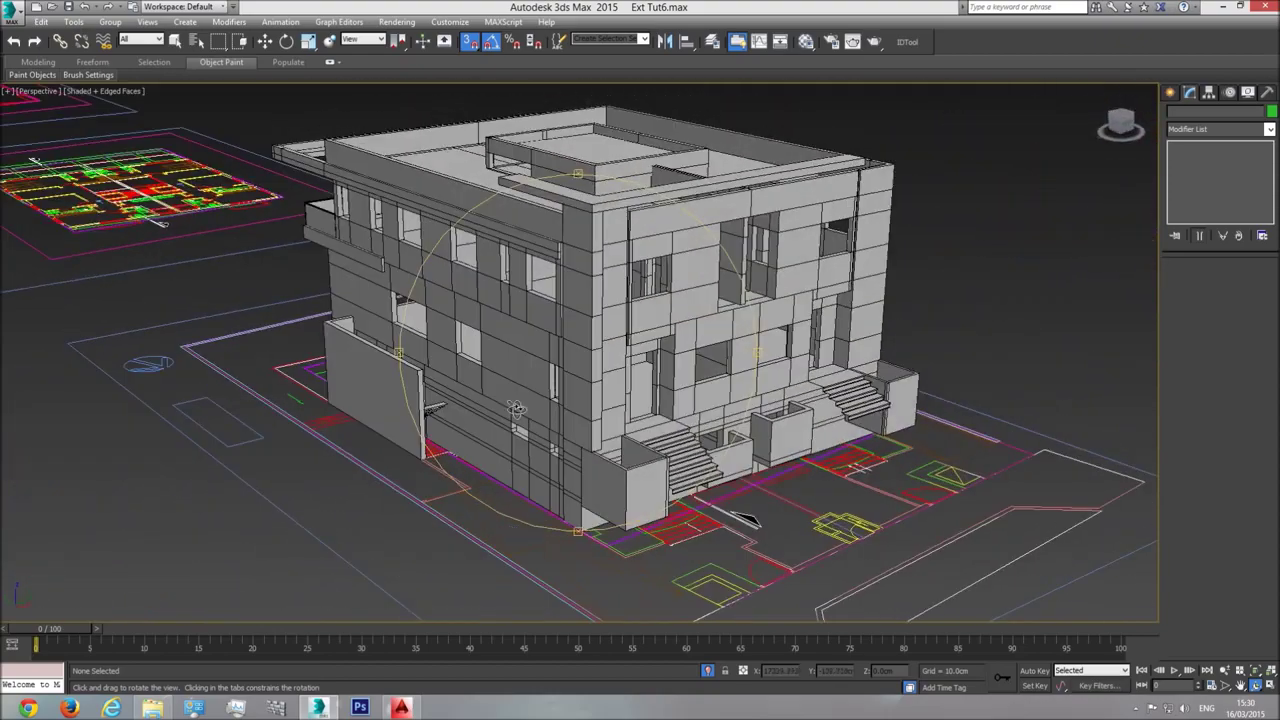
{"action": "scroll", "coordinate": [637, 407], "scroll_direction": "up", "scroll_amount": 5}
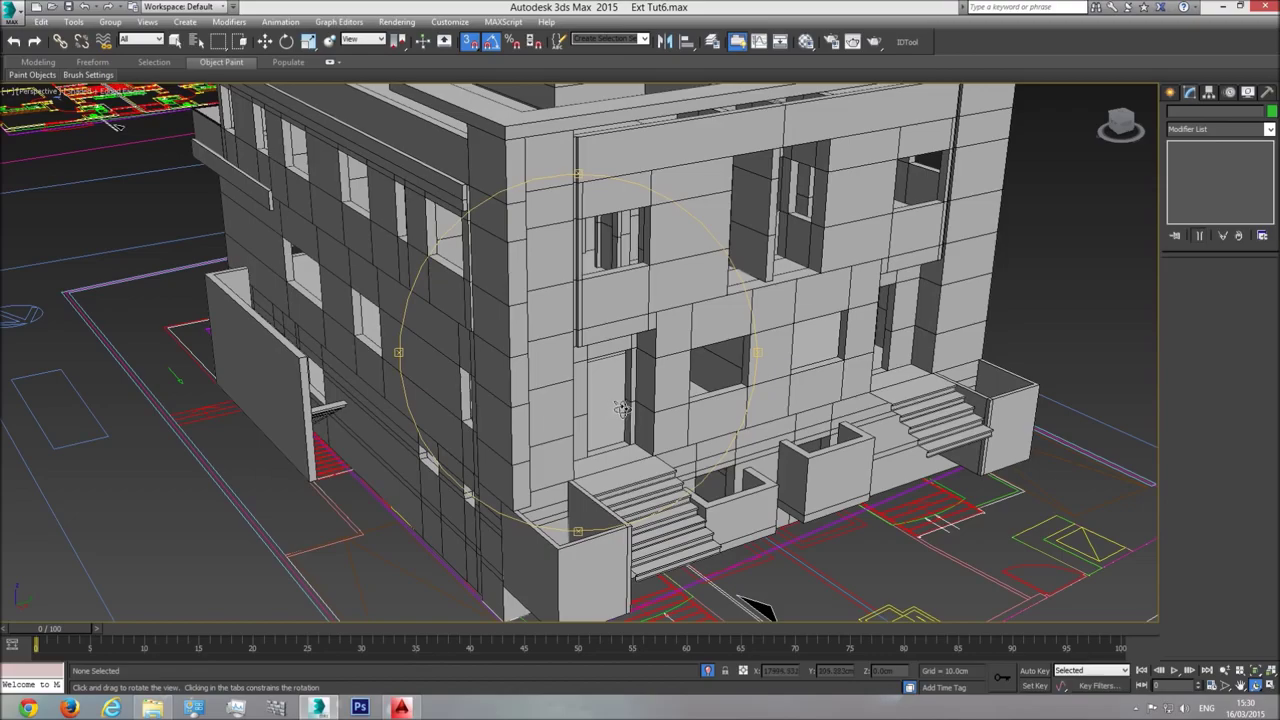
{"action": "left_click_drag", "start_coordinate": [571, 351], "coordinate": [631, 361]}
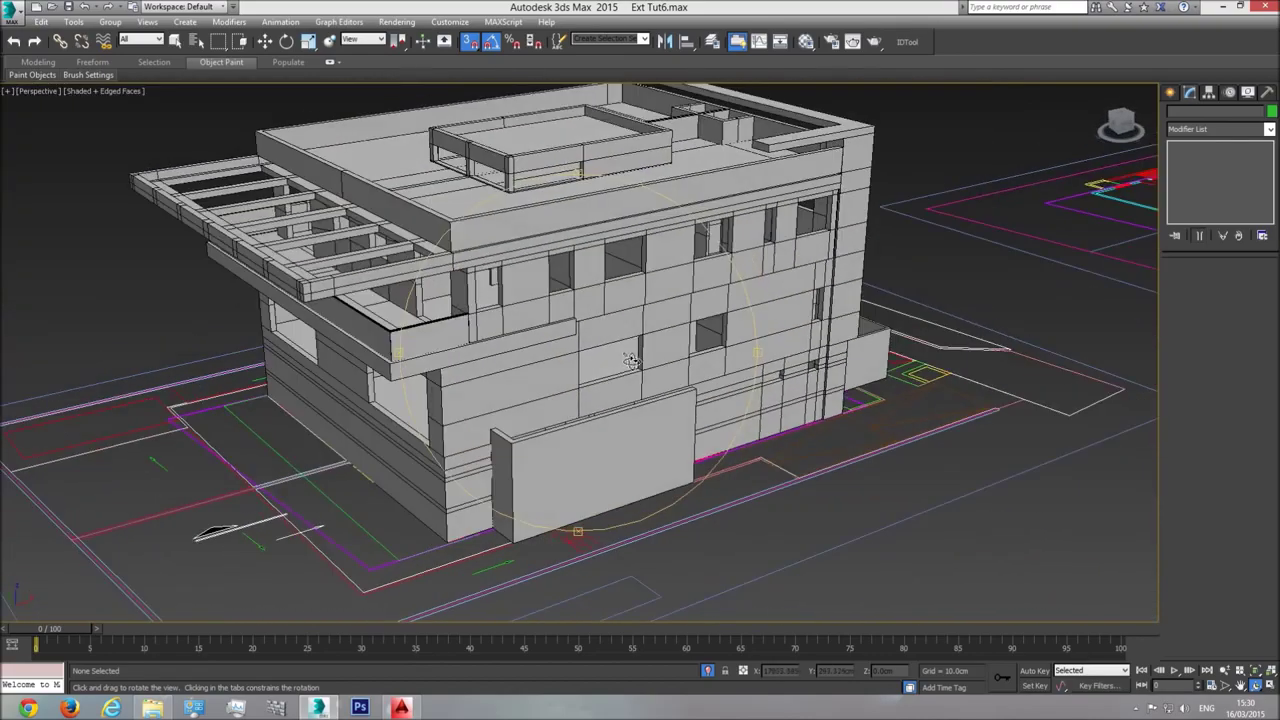
Merge Object001, Object002 and Object003 from tut6.max in the tutorial series' Tut6 folder into the scene
{"action": "left_click", "coordinate": [12, 12]}
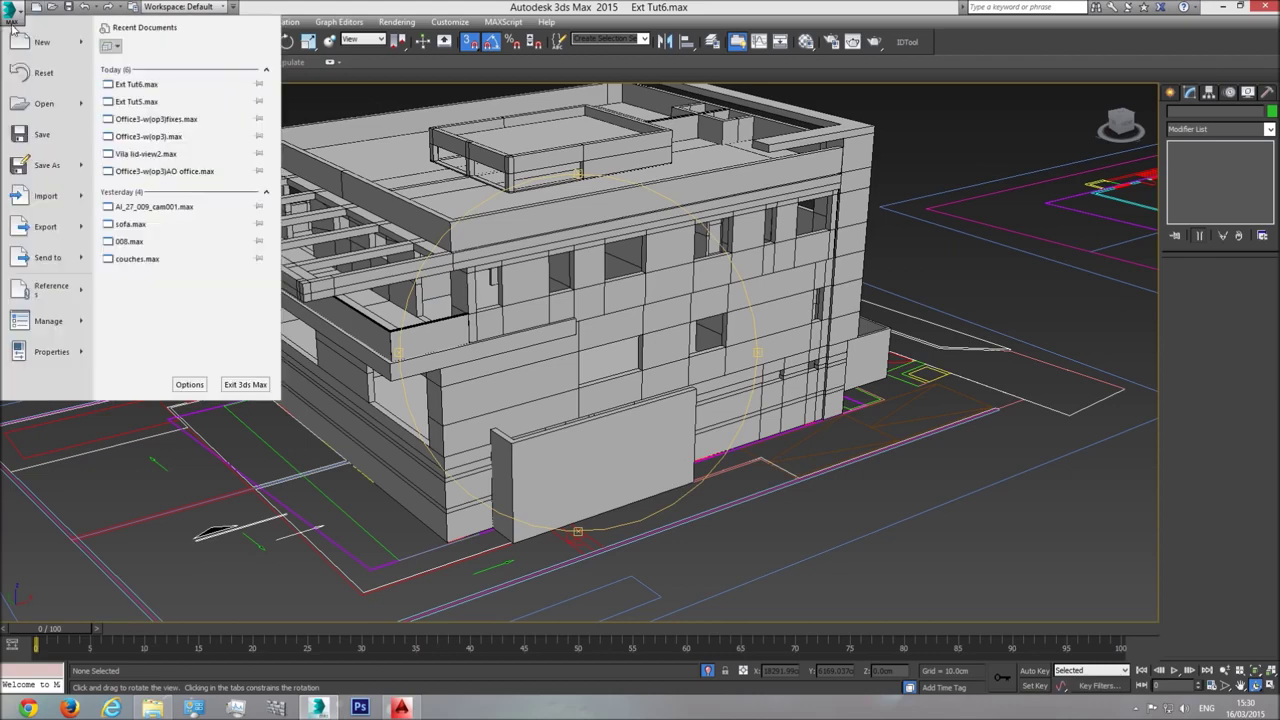
{"action": "mouse_move", "coordinate": [52, 196]}
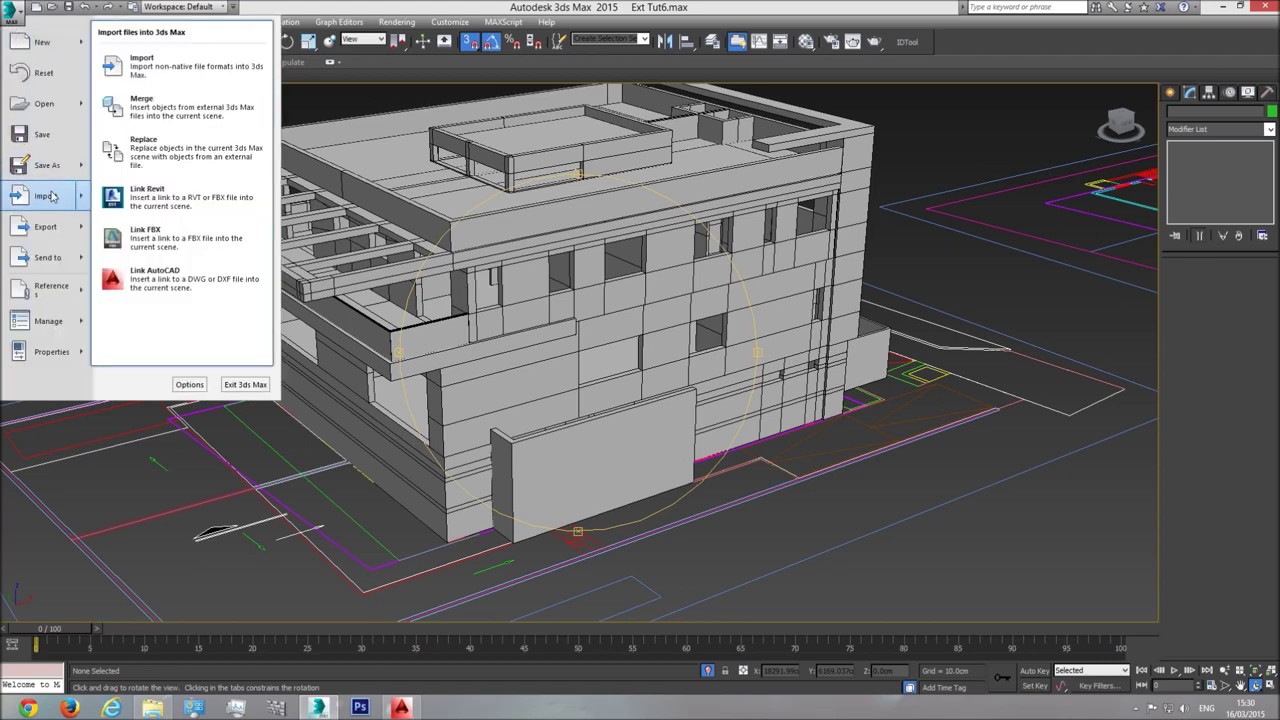
{"action": "left_click", "coordinate": [165, 115]}
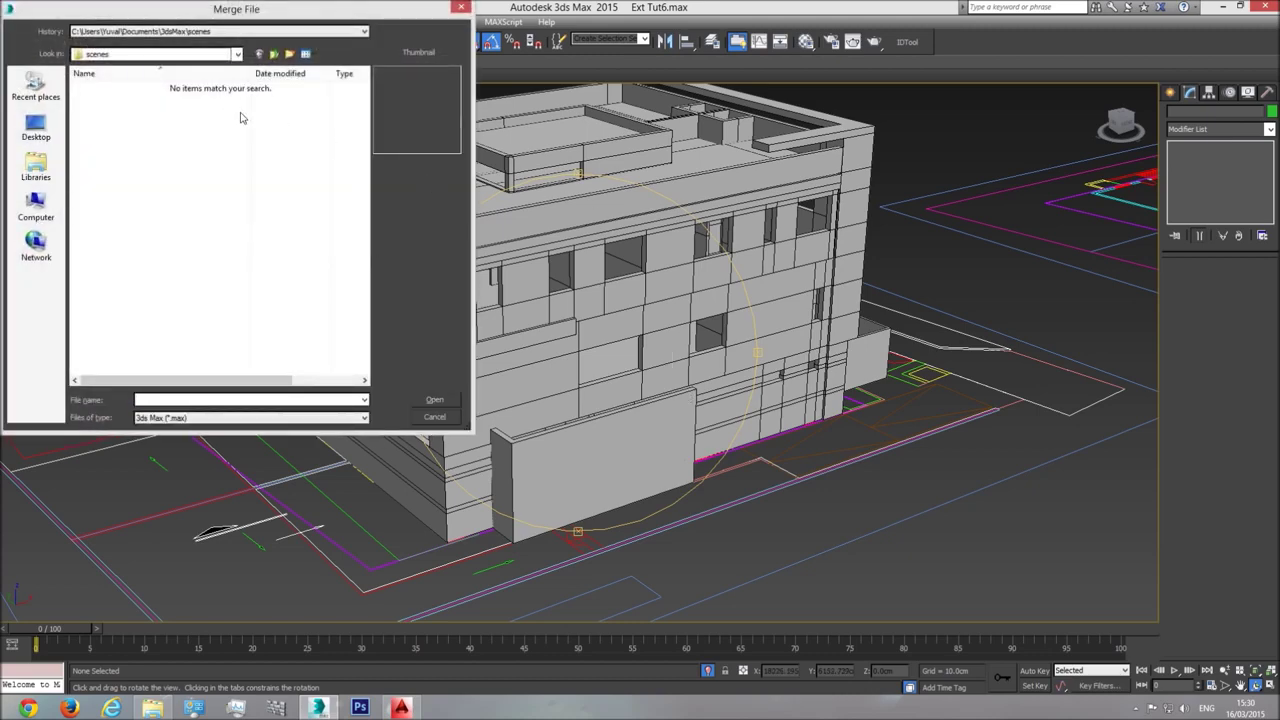
{"action": "left_click", "coordinate": [199, 56]}
{"action": "left_click", "coordinate": [165, 192]}
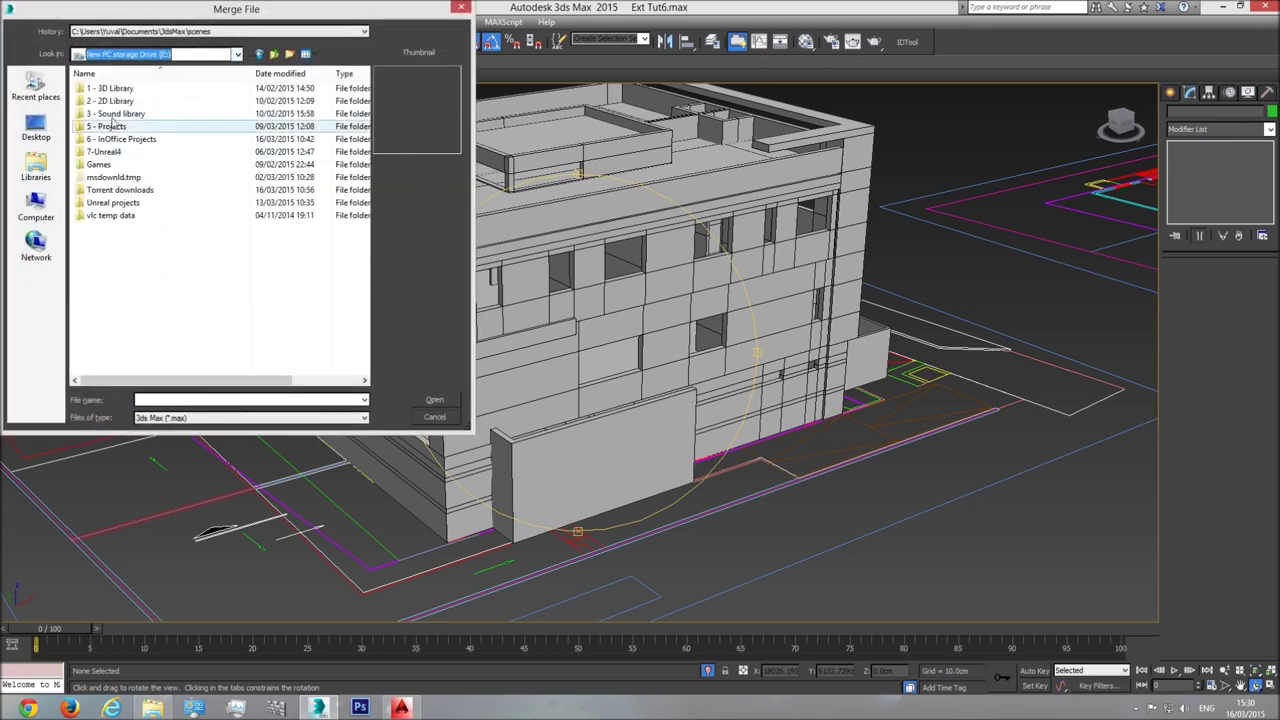
{"action": "double_click", "coordinate": [118, 140]}
{"action": "double_click", "coordinate": [104, 90]}
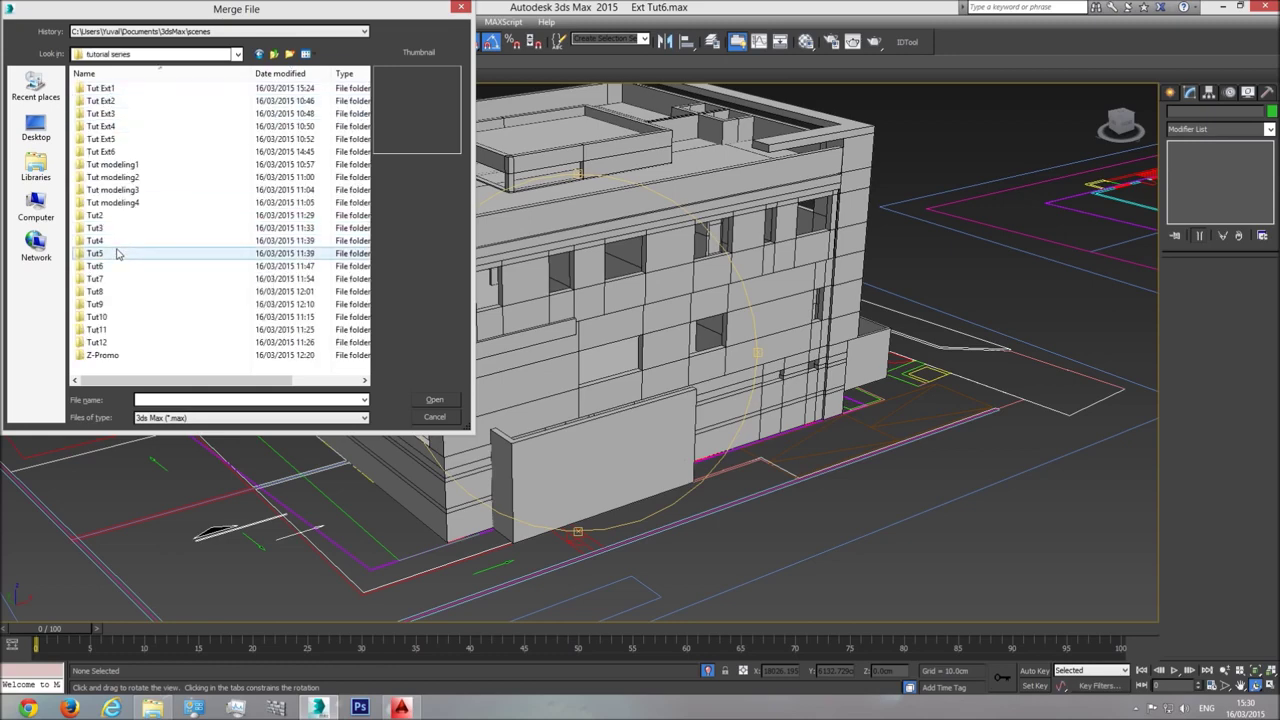
{"action": "double_click", "coordinate": [107, 267]}
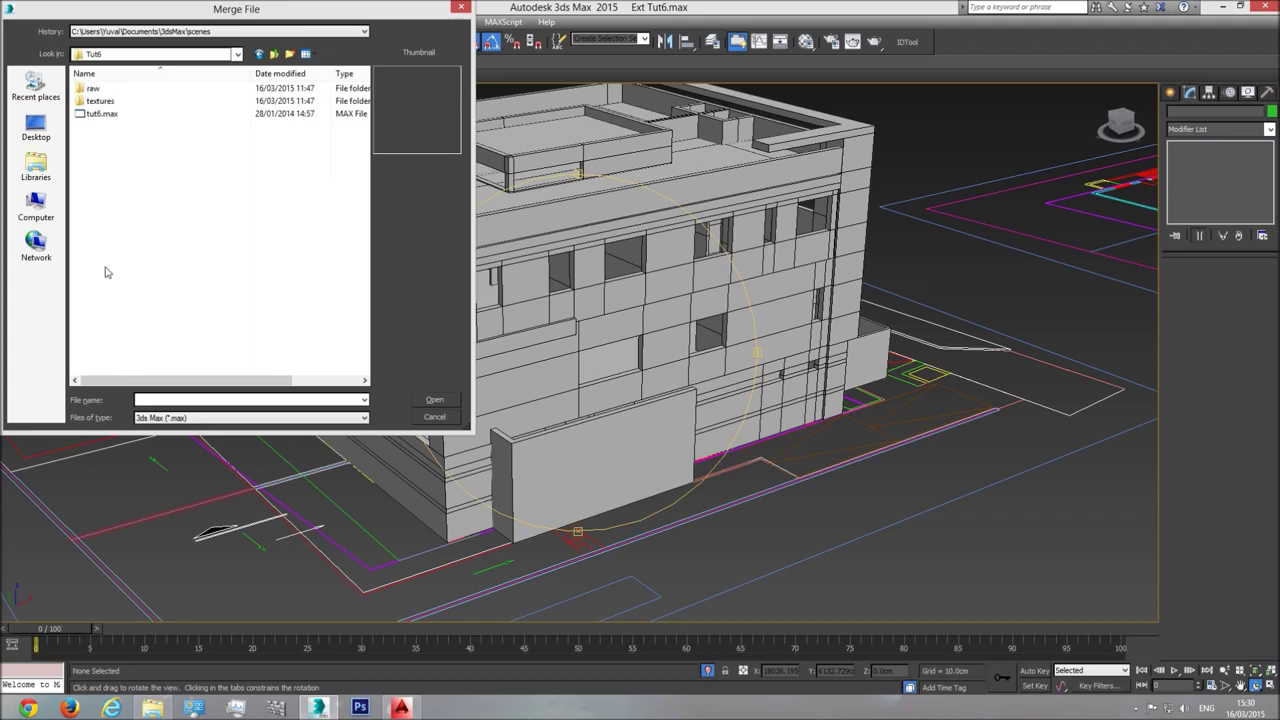
{"action": "left_click", "coordinate": [104, 114]}
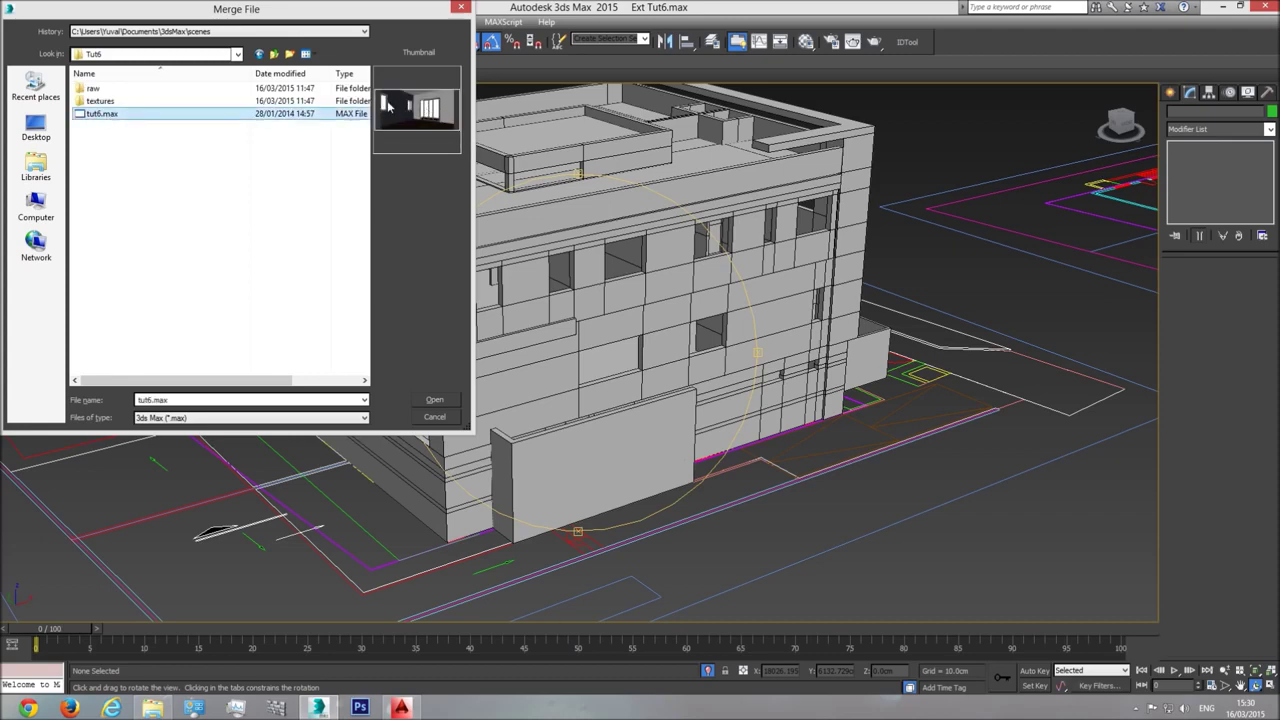
{"action": "double_click", "coordinate": [109, 115]}
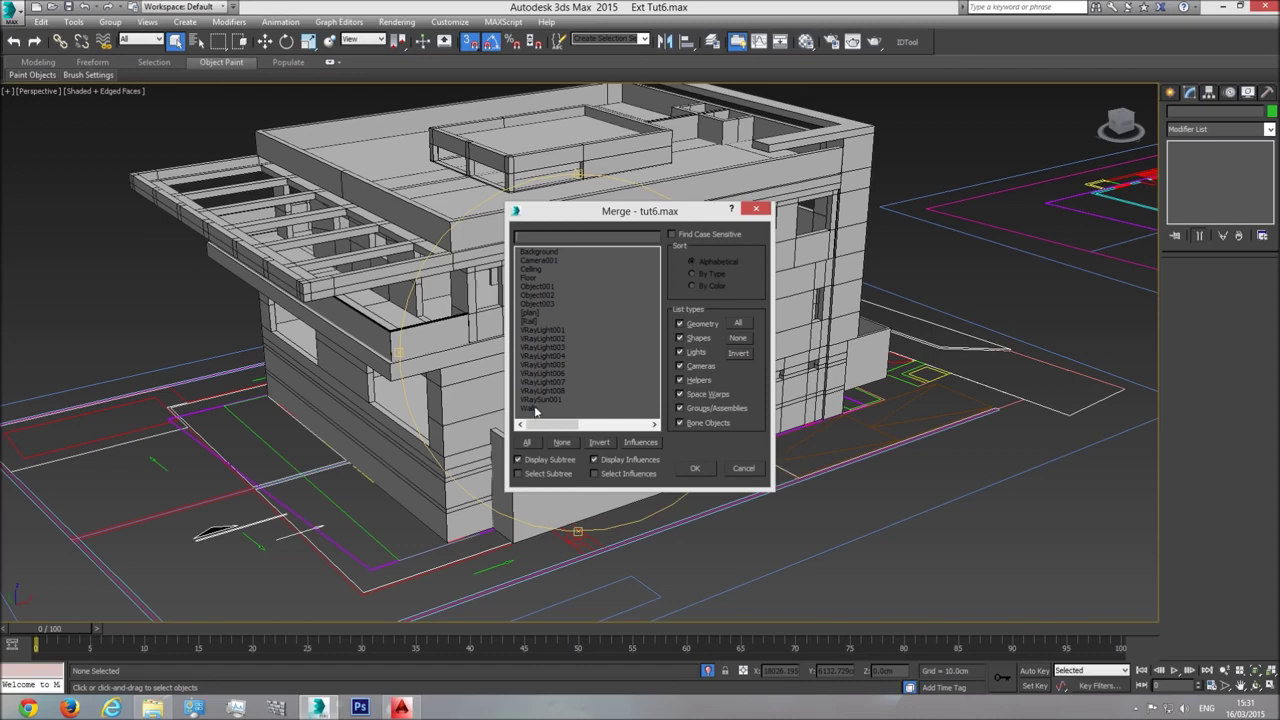
{"action": "left_click_drag", "start_coordinate": [548, 288], "coordinate": [544, 306]}
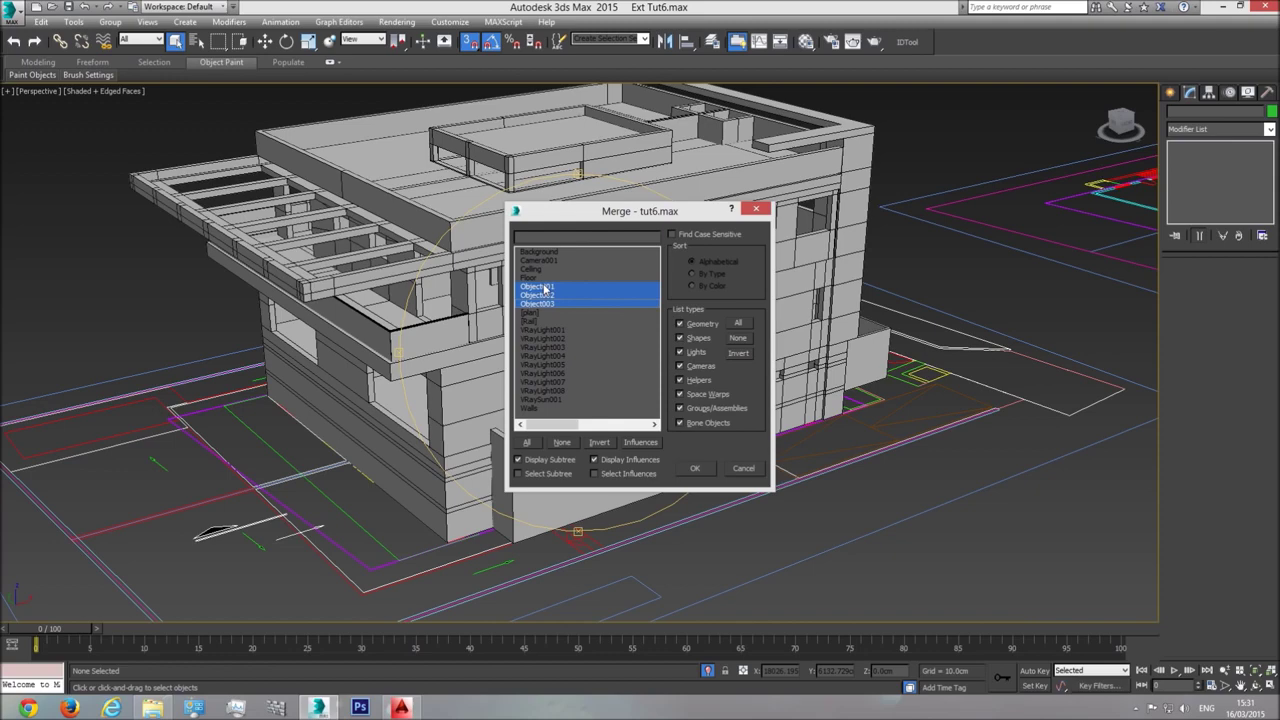
{"action": "left_click", "coordinate": [695, 468]}
Delete the small merged window standing between the other small window and the large four-panel one
{"action": "scroll", "coordinate": [662, 386], "scroll_direction": "down", "scroll_amount": 8}
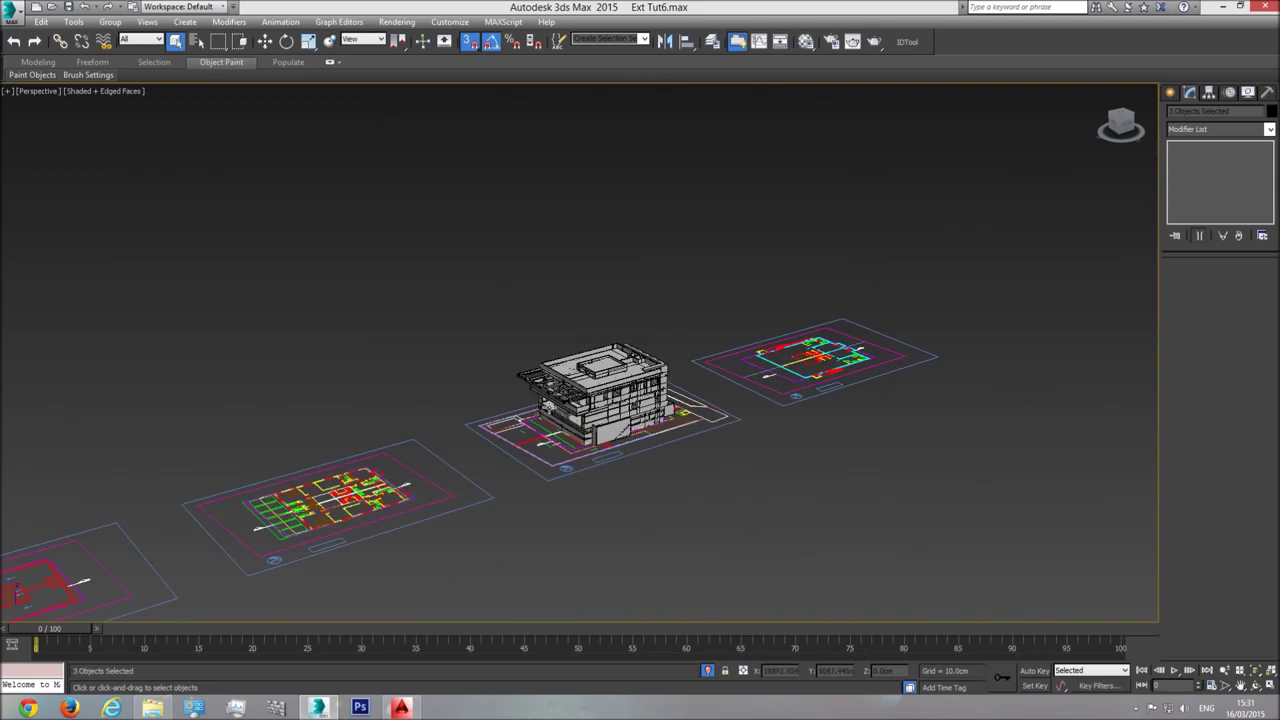
{"action": "left_click", "coordinate": [267, 47]}
{"action": "middle_click_drag", "start_coordinate": [588, 420], "coordinate": [740, 390]}
{"action": "scroll", "coordinate": [740, 390], "scroll_direction": "down", "scroll_amount": 5}
{"action": "middle_click_drag", "start_coordinate": [366, 508], "coordinate": [456, 452]}
{"action": "scroll", "coordinate": [456, 452], "scroll_direction": "up", "scroll_amount": 5}
{"action": "scroll", "coordinate": [455, 445], "scroll_direction": "up", "scroll_amount": 4}
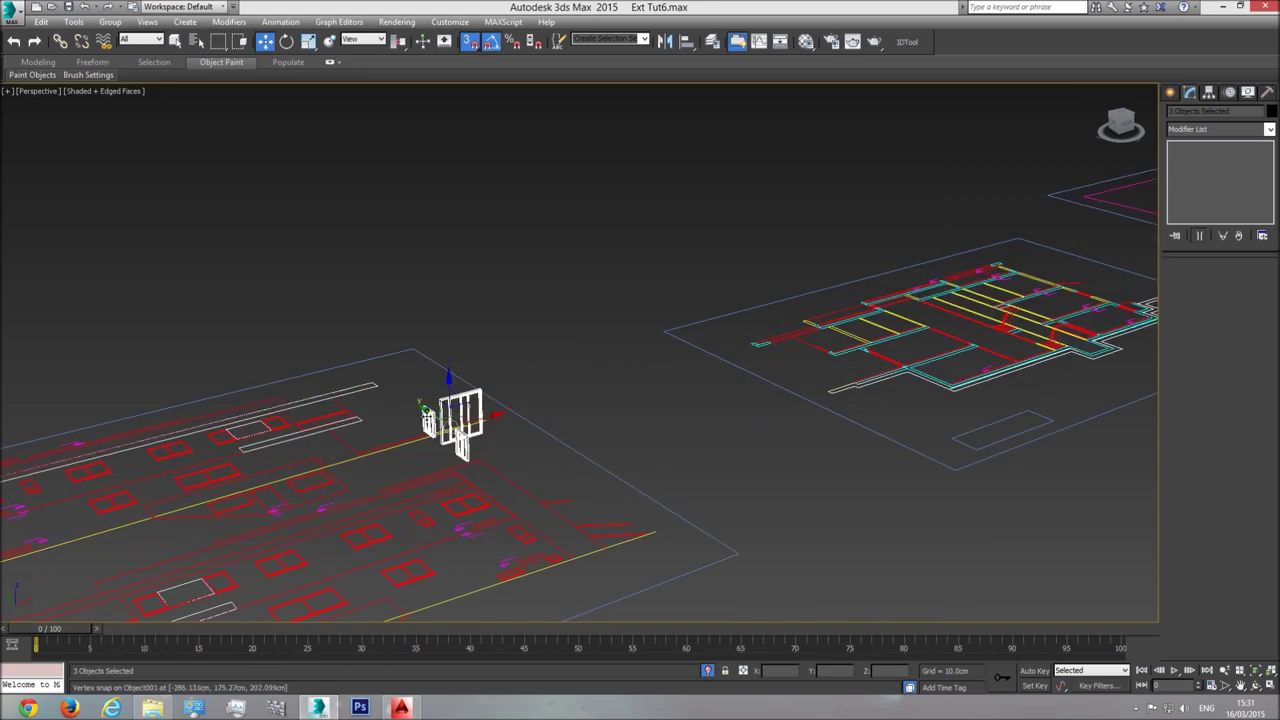
{"action": "scroll", "coordinate": [455, 440], "scroll_direction": "up", "scroll_amount": 5}
{"action": "scroll", "coordinate": [555, 522], "scroll_direction": "down", "scroll_amount": 1}
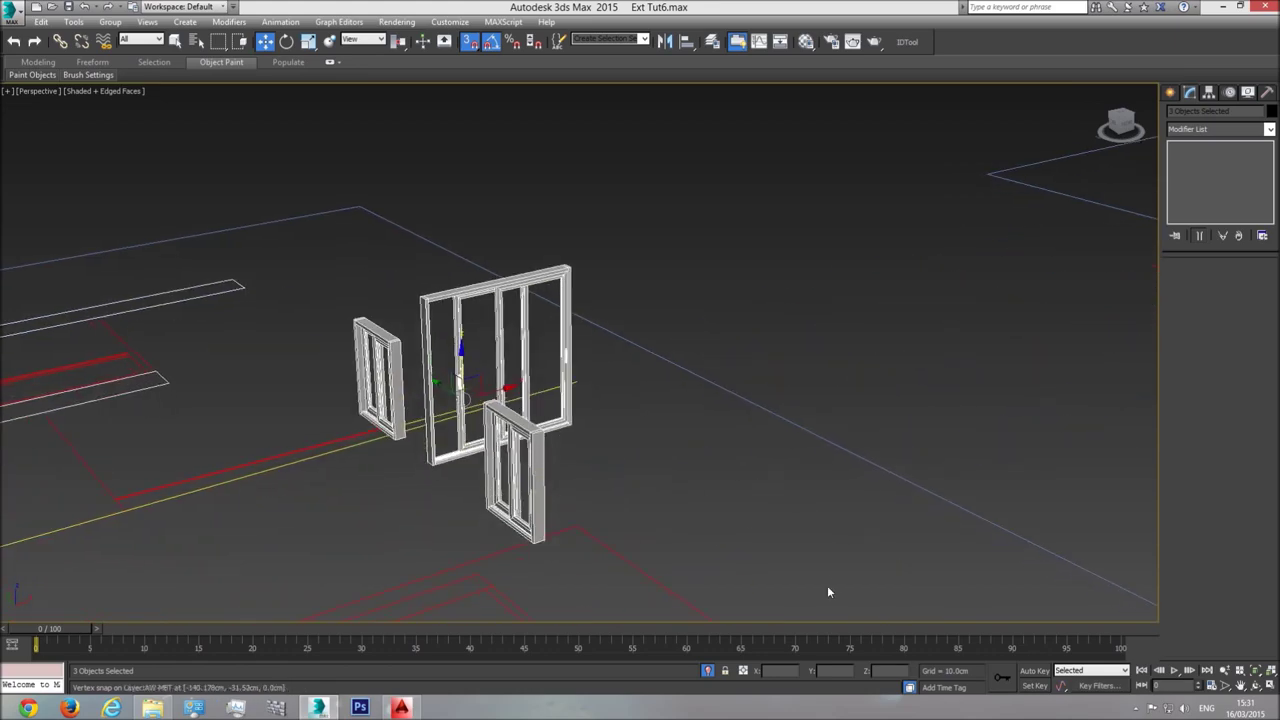
{"action": "left_click", "coordinate": [1256, 686]}
{"action": "left_click_drag", "start_coordinate": [737, 400], "coordinate": [386, 420]}
{"action": "scroll", "coordinate": [710, 275], "scroll_direction": "down", "scroll_amount": 5}
{"action": "key", "text": "w"}
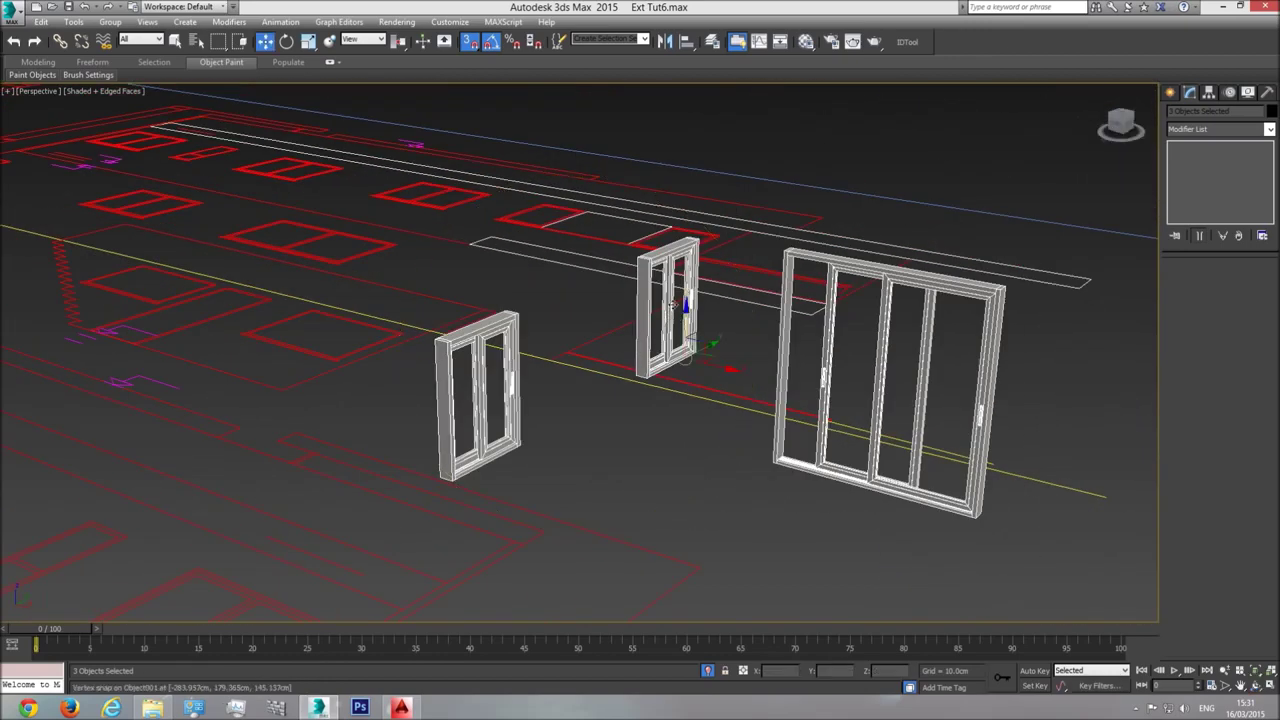
{"action": "left_click", "coordinate": [672, 300]}
{"action": "key", "text": "Delete"}
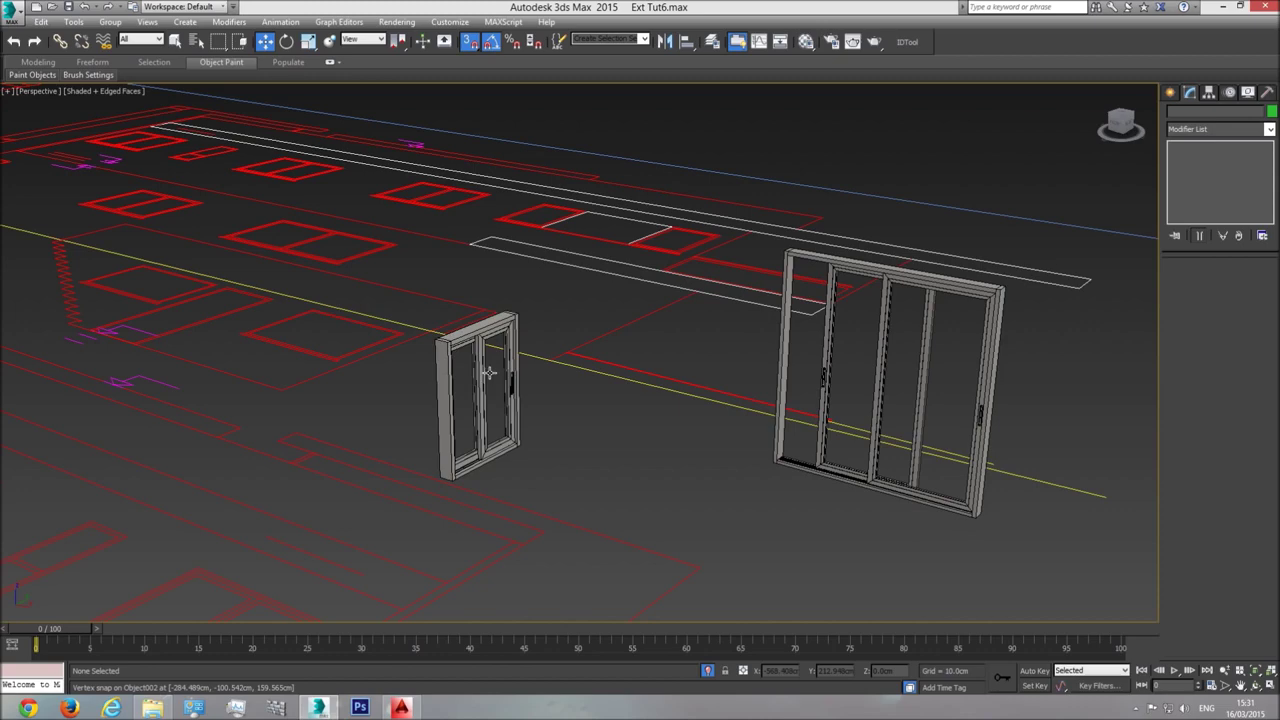
Turn off 3D snapping and move the two remaining windows together in the top view to beside the building's long side
{"action": "left_click", "coordinate": [484, 386]}
{"action": "middle_click_drag", "start_coordinate": [658, 402], "coordinate": [737, 366], "text": "alt"}
{"action": "left_click", "coordinate": [754, 351]}
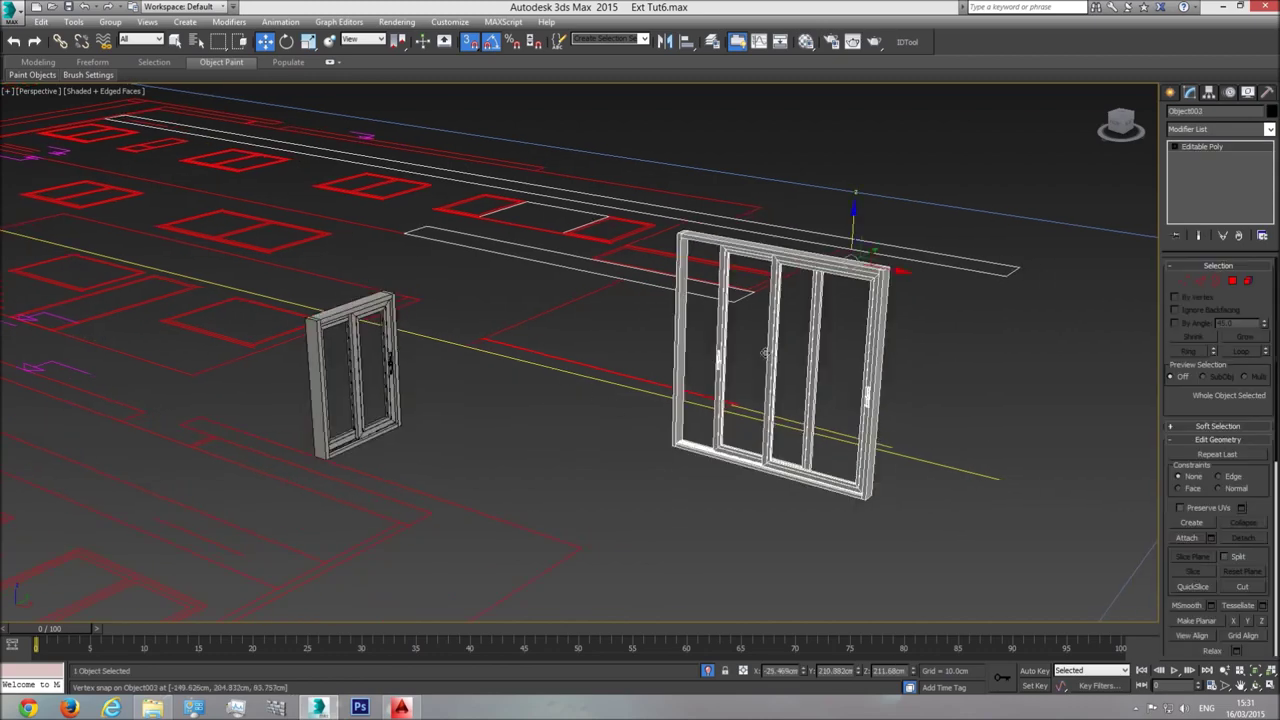
{"action": "scroll", "coordinate": [826, 343], "scroll_direction": "down", "scroll_amount": 10}
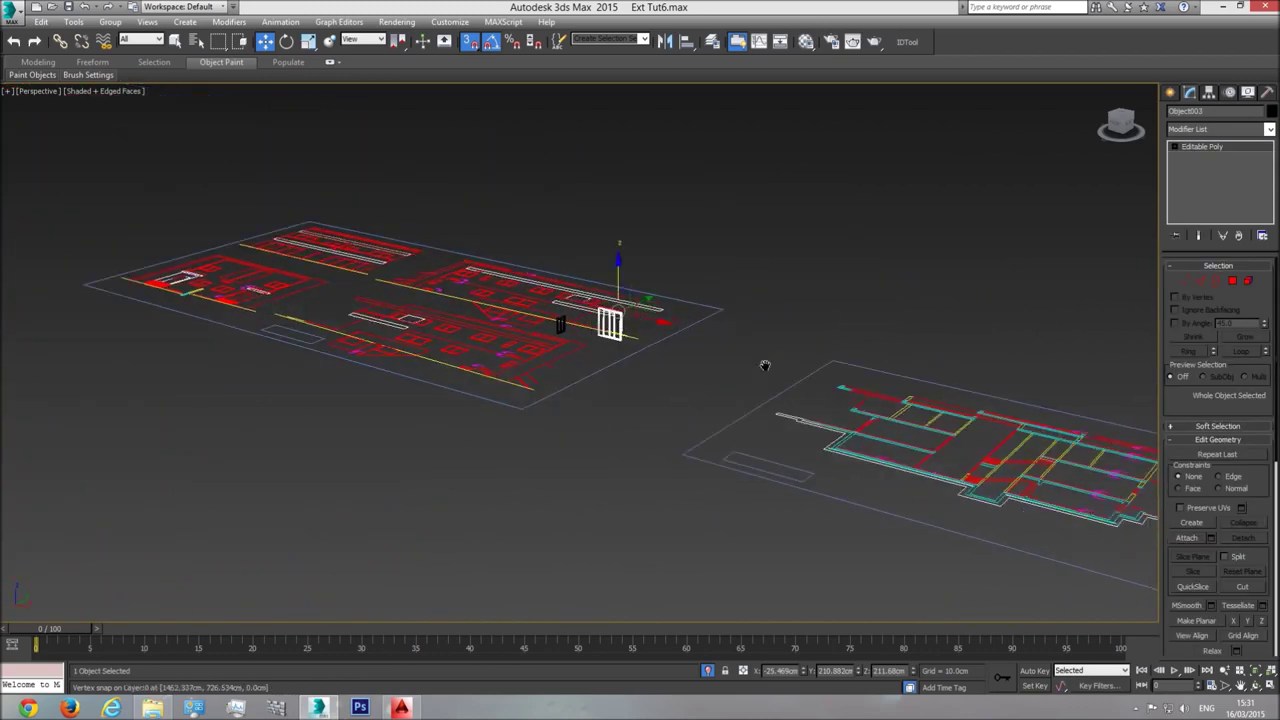
{"action": "scroll", "coordinate": [570, 345], "scroll_direction": "up", "scroll_amount": 10}
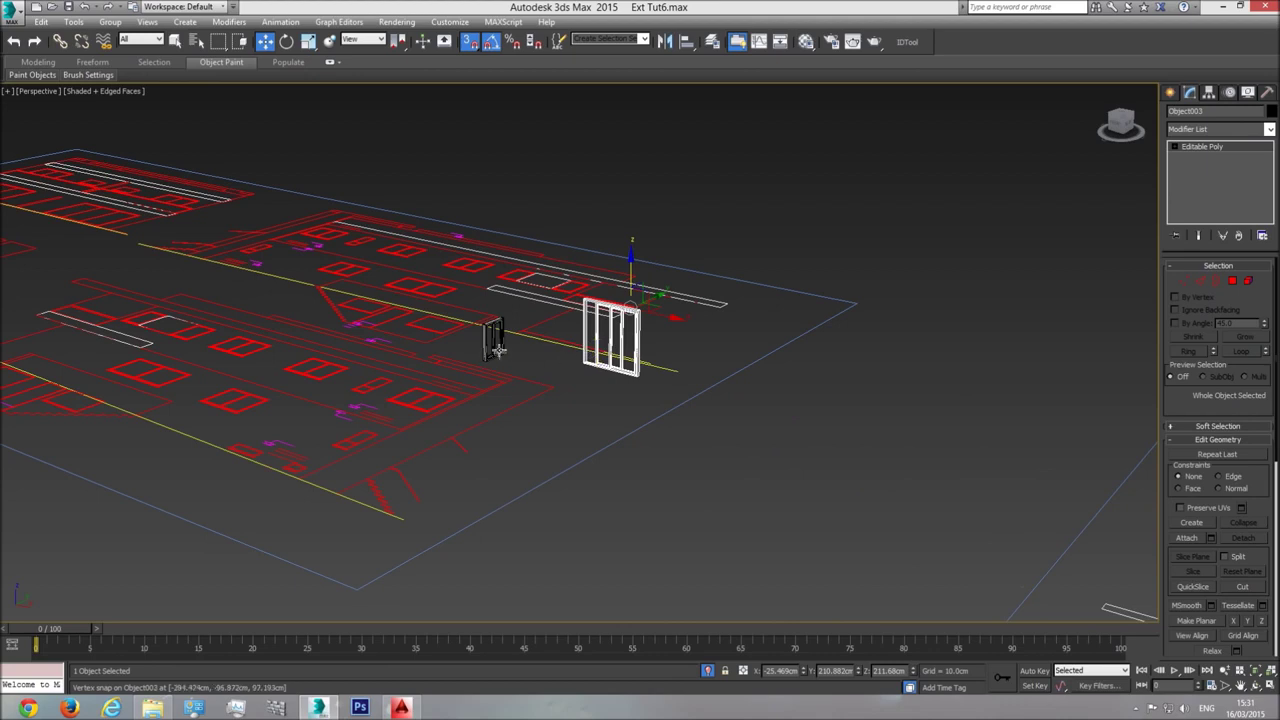
{"action": "left_click", "coordinate": [493, 340], "text": "ctrl"}
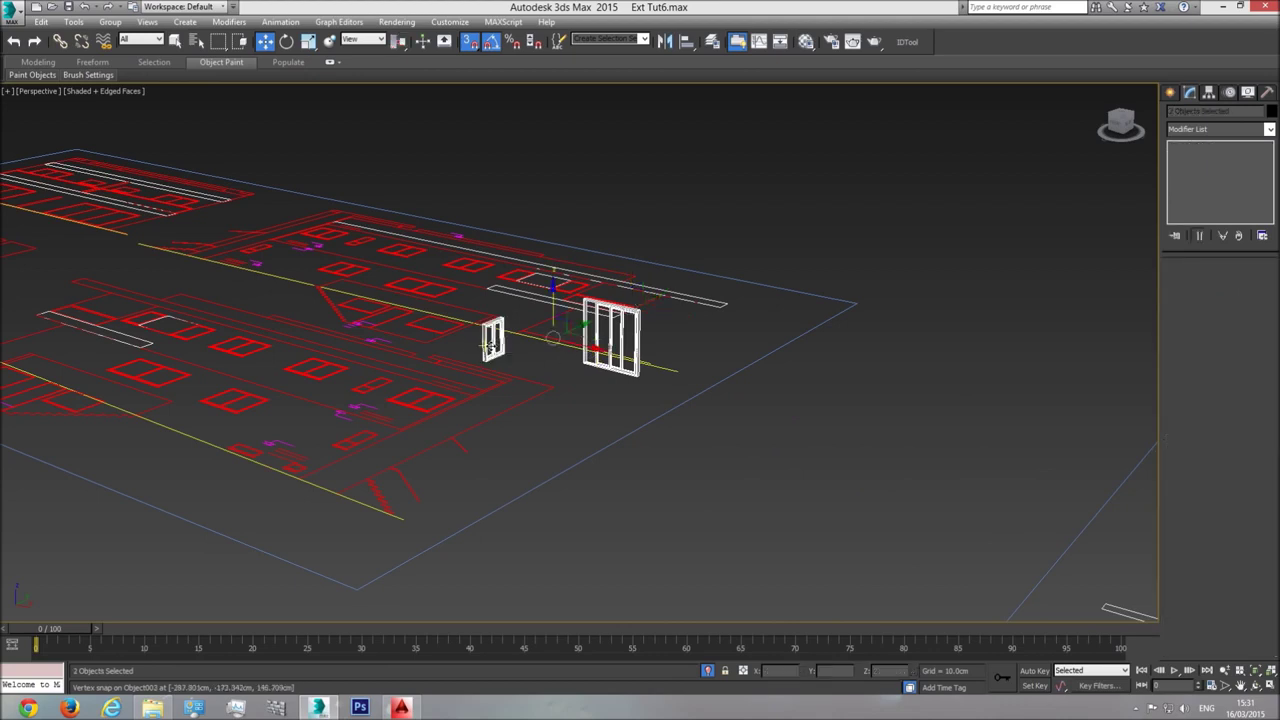
{"action": "left_click", "coordinate": [490, 341]}
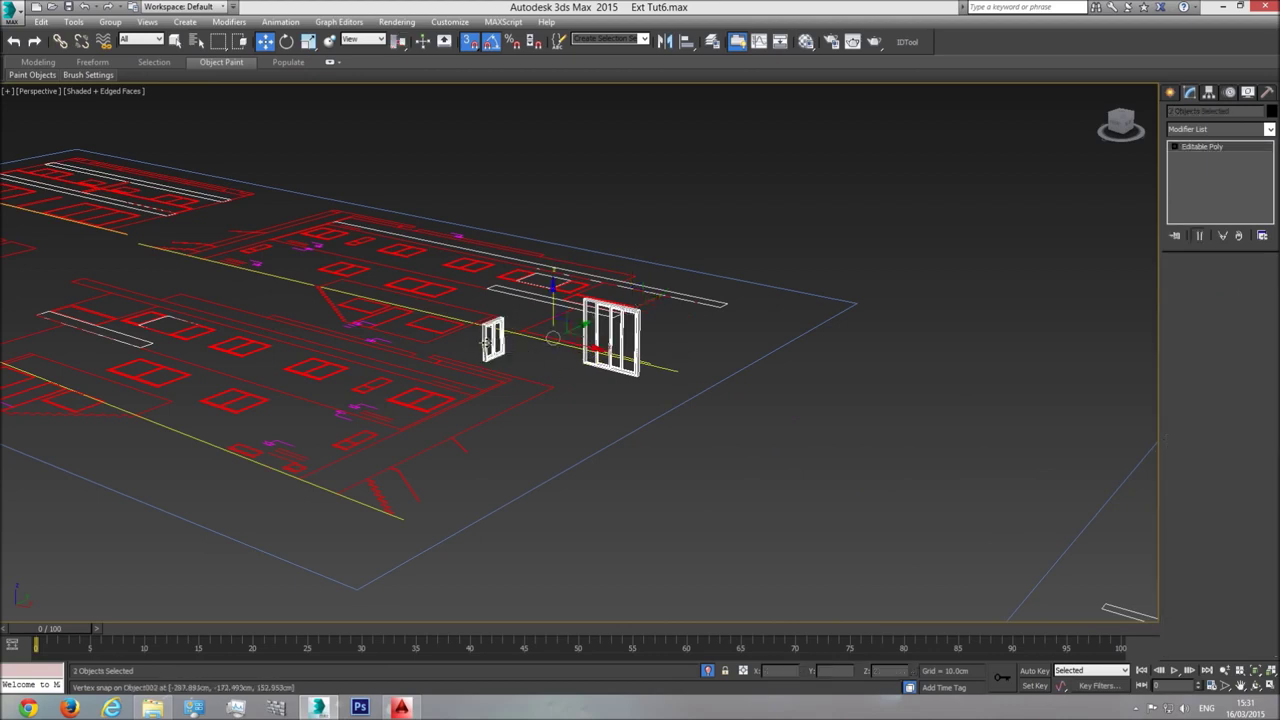
{"action": "left_click", "coordinate": [605, 335], "text": "ctrl"}
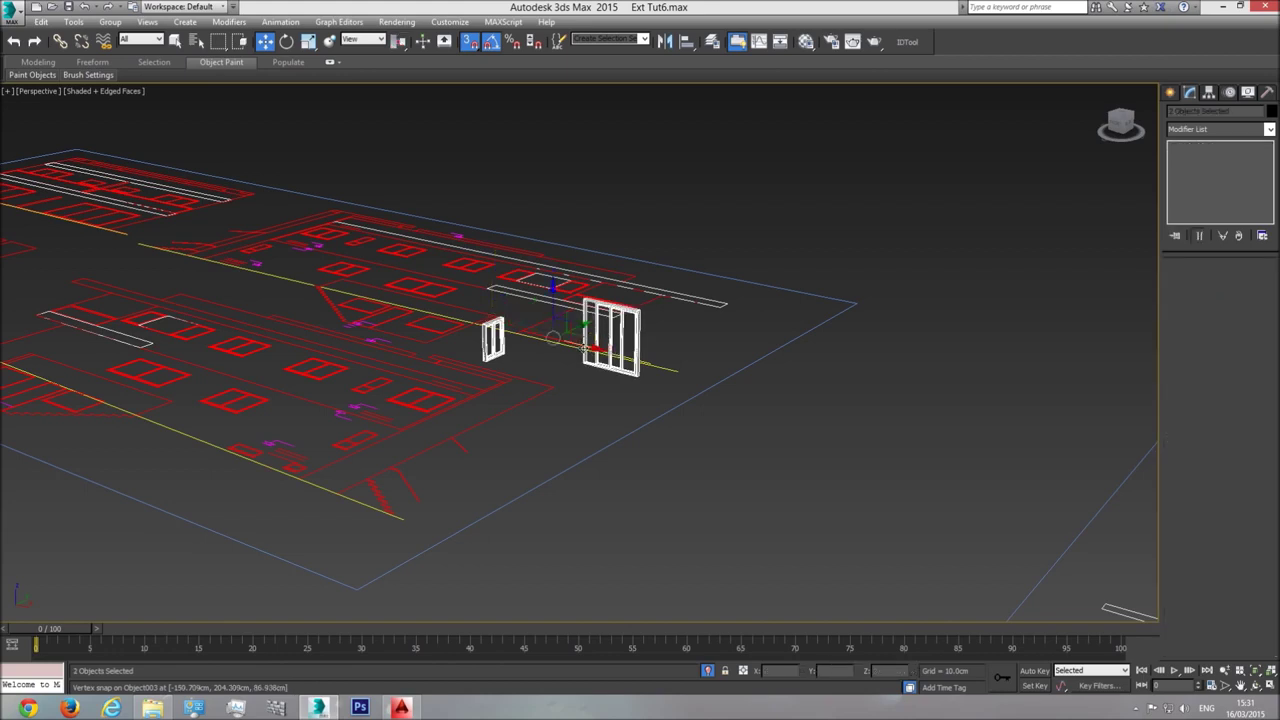
{"action": "left_click", "coordinate": [471, 43]}
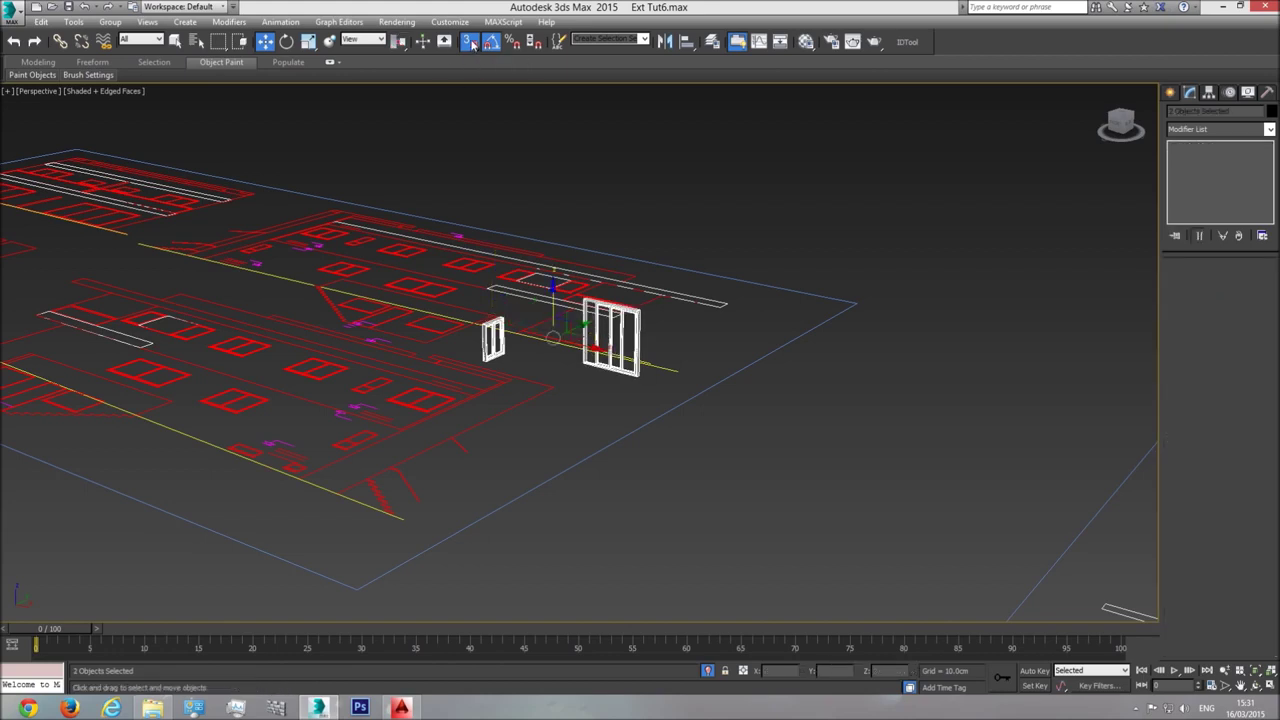
{"action": "key", "text": "t"}
{"action": "scroll", "coordinate": [565, 355], "scroll_direction": "down", "scroll_amount": 12}
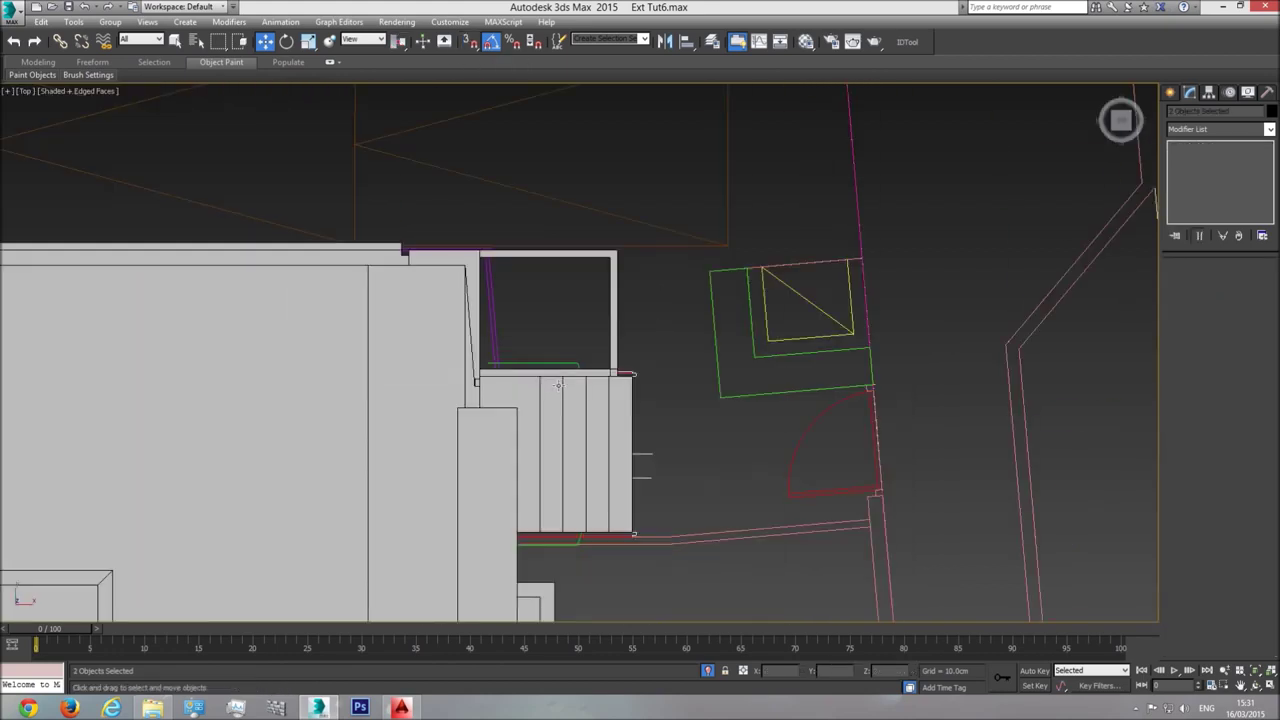
{"action": "middle_click_drag", "start_coordinate": [345, 410], "coordinate": [573, 393]}
{"action": "scroll", "coordinate": [573, 393], "scroll_direction": "down", "scroll_amount": 4}
{"action": "left_click_drag", "start_coordinate": [245, 395], "coordinate": [655, 400]}
{"action": "scroll", "coordinate": [637, 420], "scroll_direction": "up", "scroll_amount": 10}
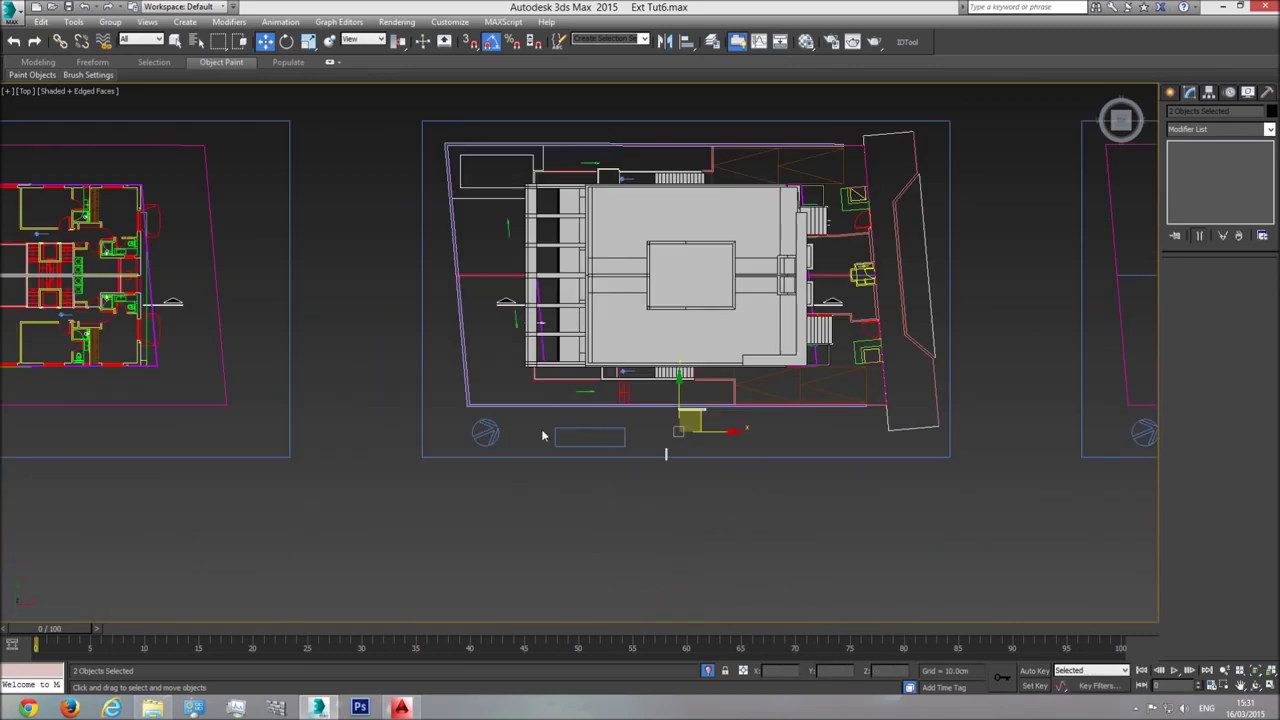
Examine the window types and proportions on both side elevation drawings, including the basement windows, and return to the building plan
{"action": "scroll", "coordinate": [689, 429], "scroll_direction": "down", "scroll_amount": 8}
{"action": "middle_click_drag", "start_coordinate": [316, 429], "coordinate": [729, 403]}
{"action": "middle_click_drag", "start_coordinate": [335, 400], "coordinate": [500, 400]}
{"action": "scroll", "coordinate": [350, 395], "scroll_direction": "up", "scroll_amount": 8}
{"action": "scroll", "coordinate": [542, 399], "scroll_direction": "up", "scroll_amount": 4}
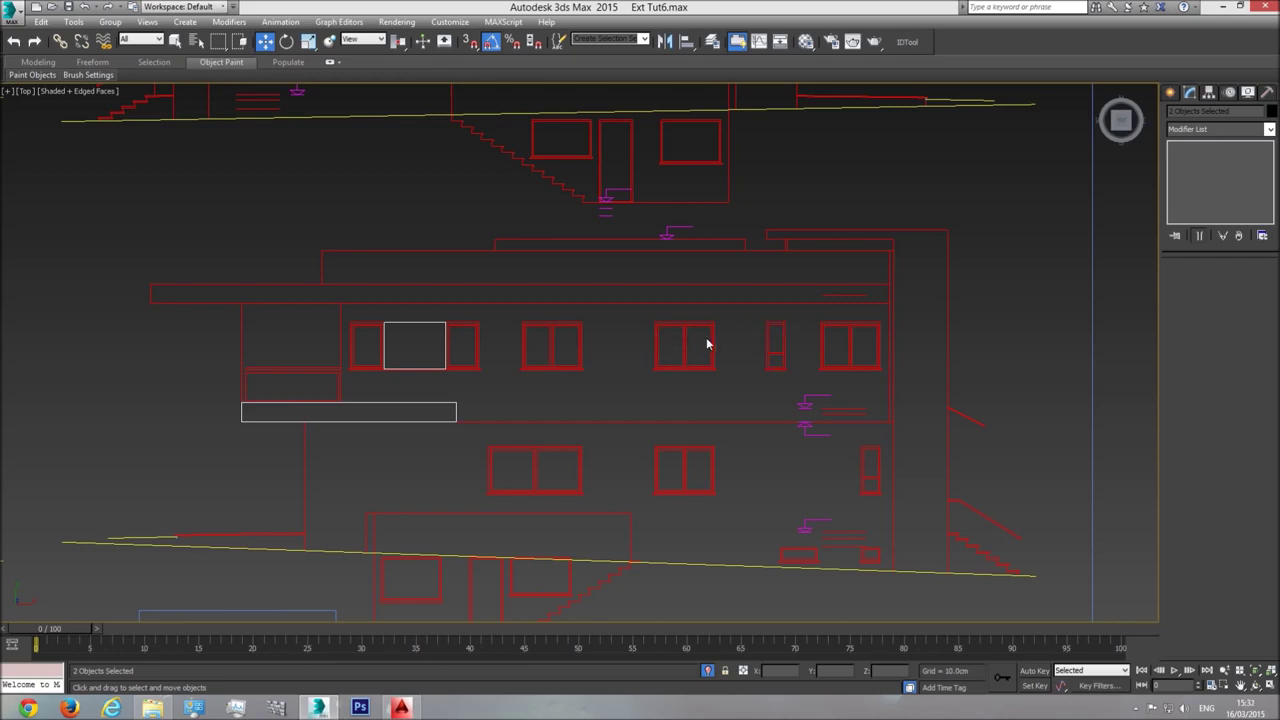
{"action": "scroll", "coordinate": [685, 340], "scroll_direction": "down", "scroll_amount": 2}
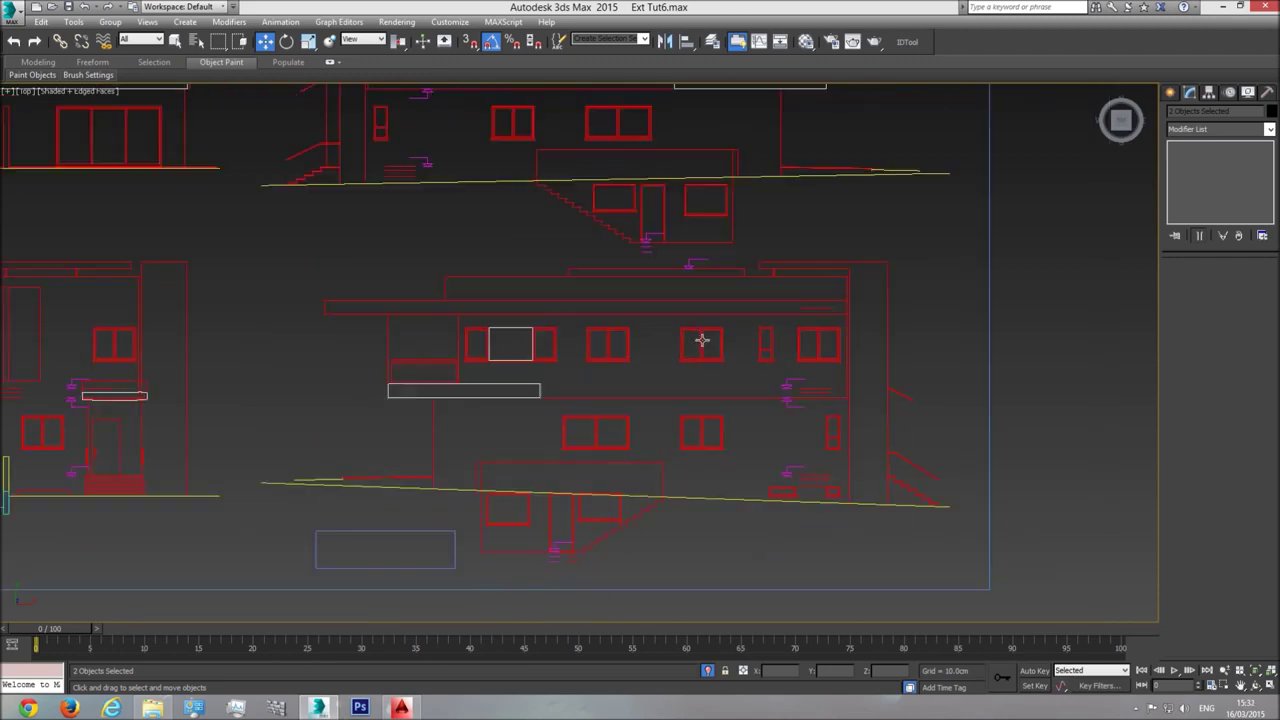
{"action": "scroll", "coordinate": [607, 509], "scroll_direction": "up", "scroll_amount": 4}
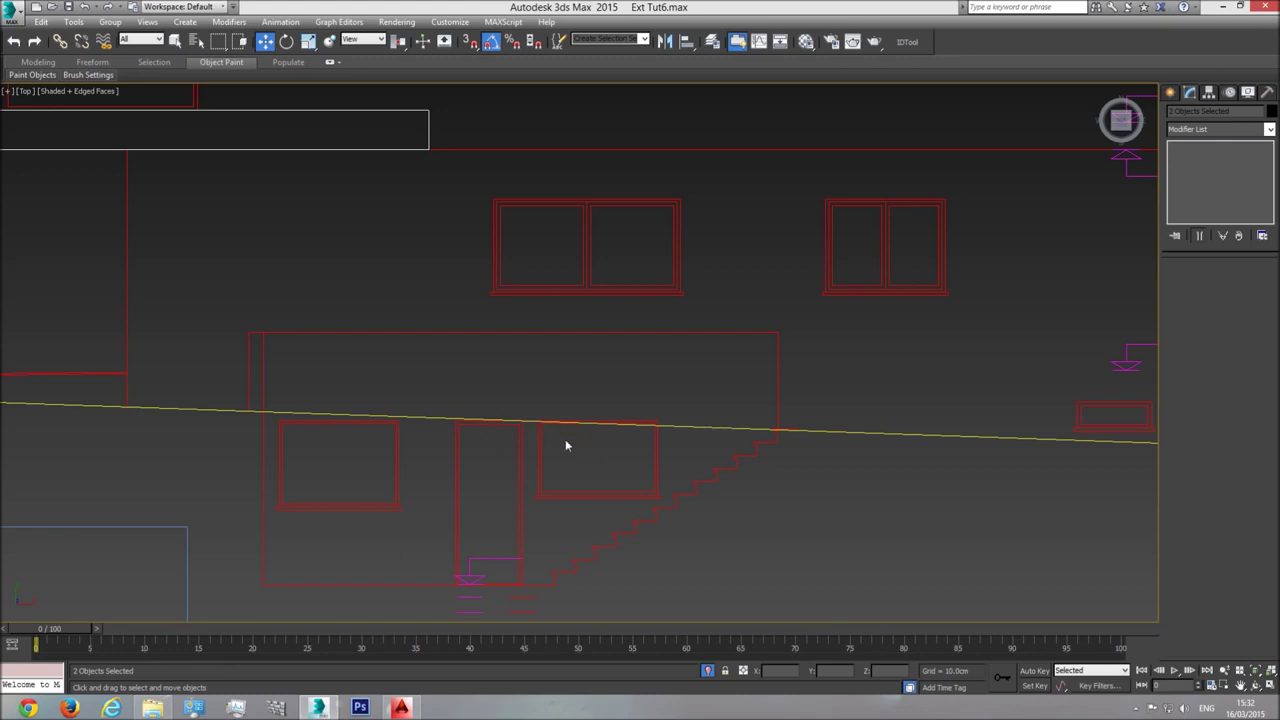
{"action": "middle_click_drag", "start_coordinate": [577, 435], "coordinate": [573, 450]}
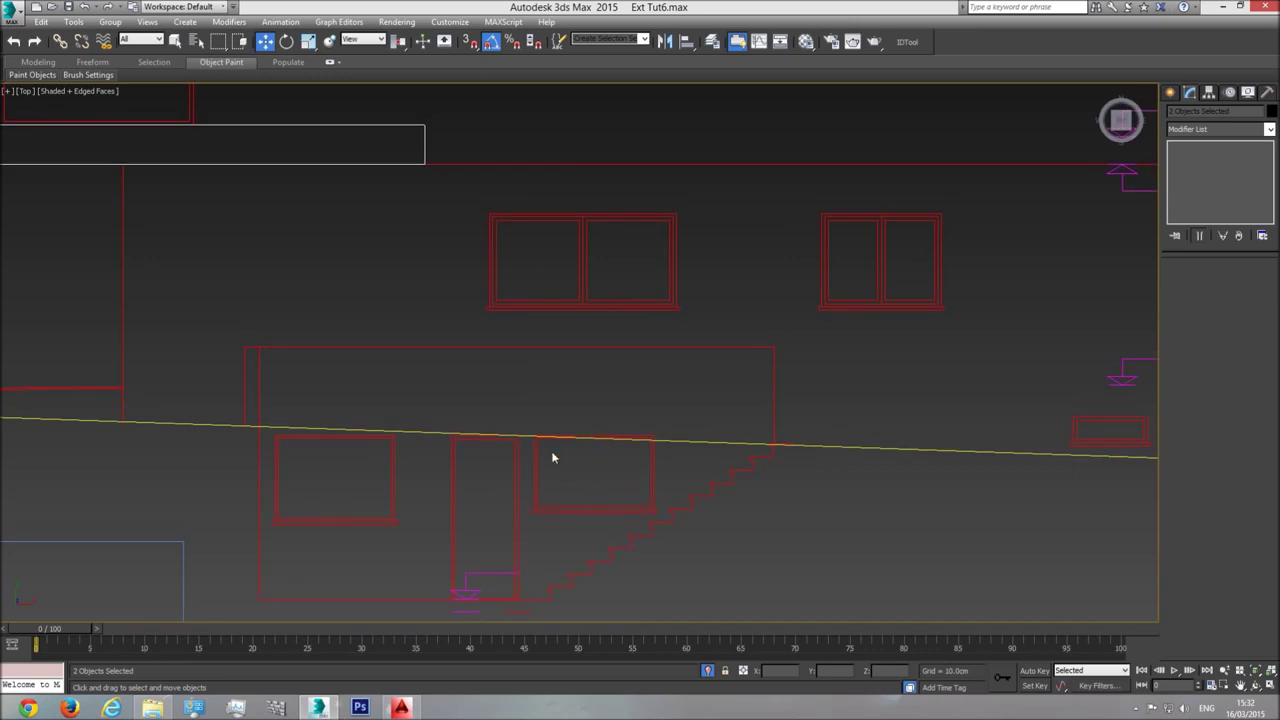
{"action": "scroll", "coordinate": [588, 478], "scroll_direction": "down", "scroll_amount": 3}
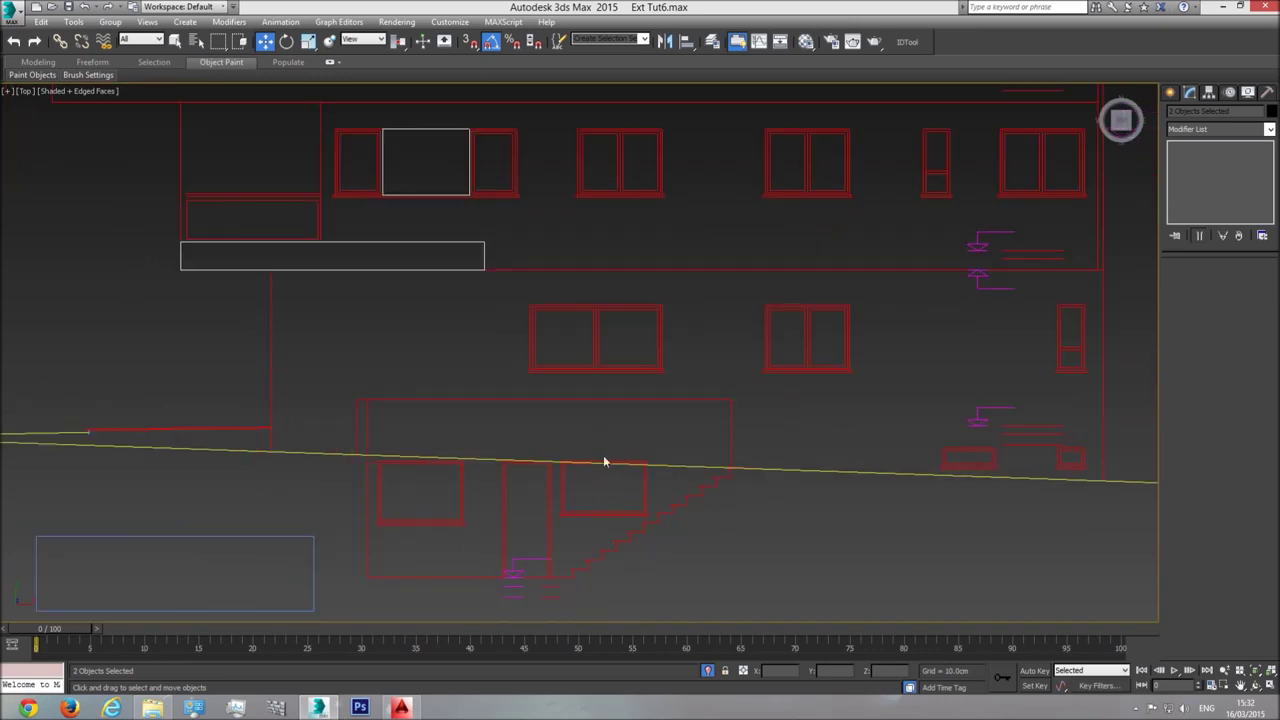
{"action": "scroll", "coordinate": [603, 462], "scroll_direction": "down", "scroll_amount": 4}
{"action": "middle_click_drag", "start_coordinate": [679, 318], "coordinate": [670, 445]}
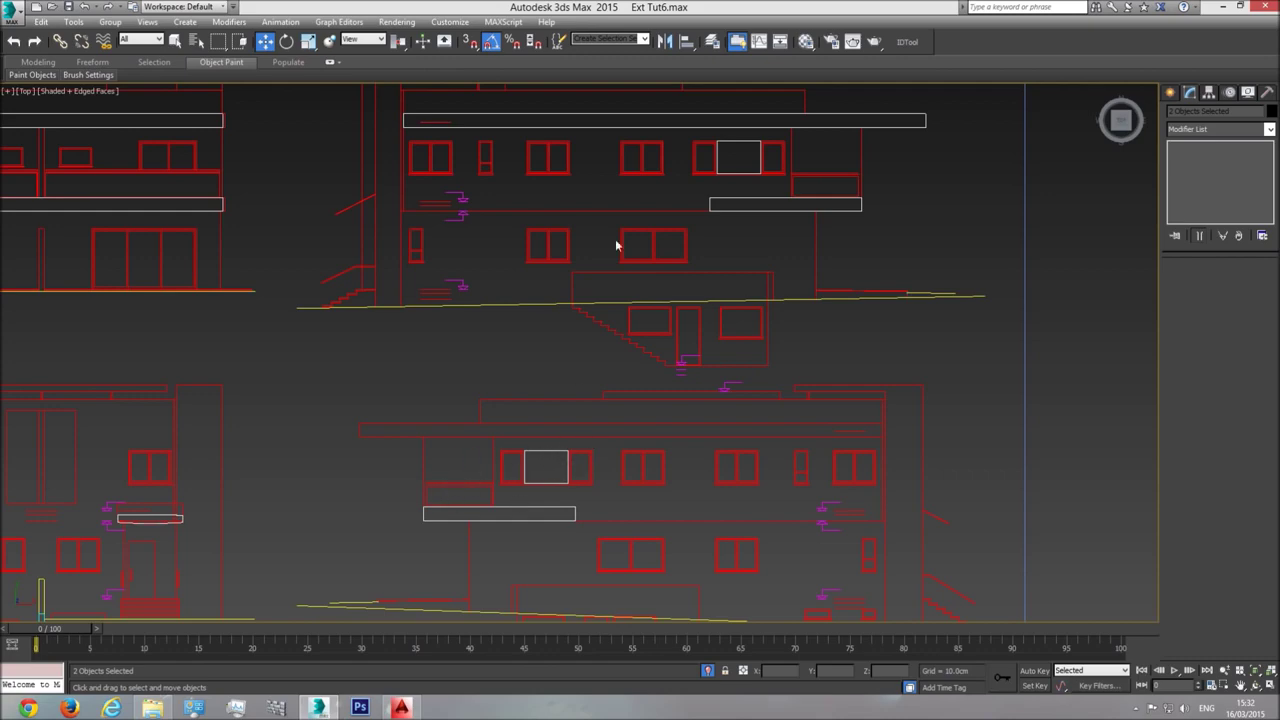
{"action": "scroll", "coordinate": [660, 373], "scroll_direction": "down", "scroll_amount": 8}
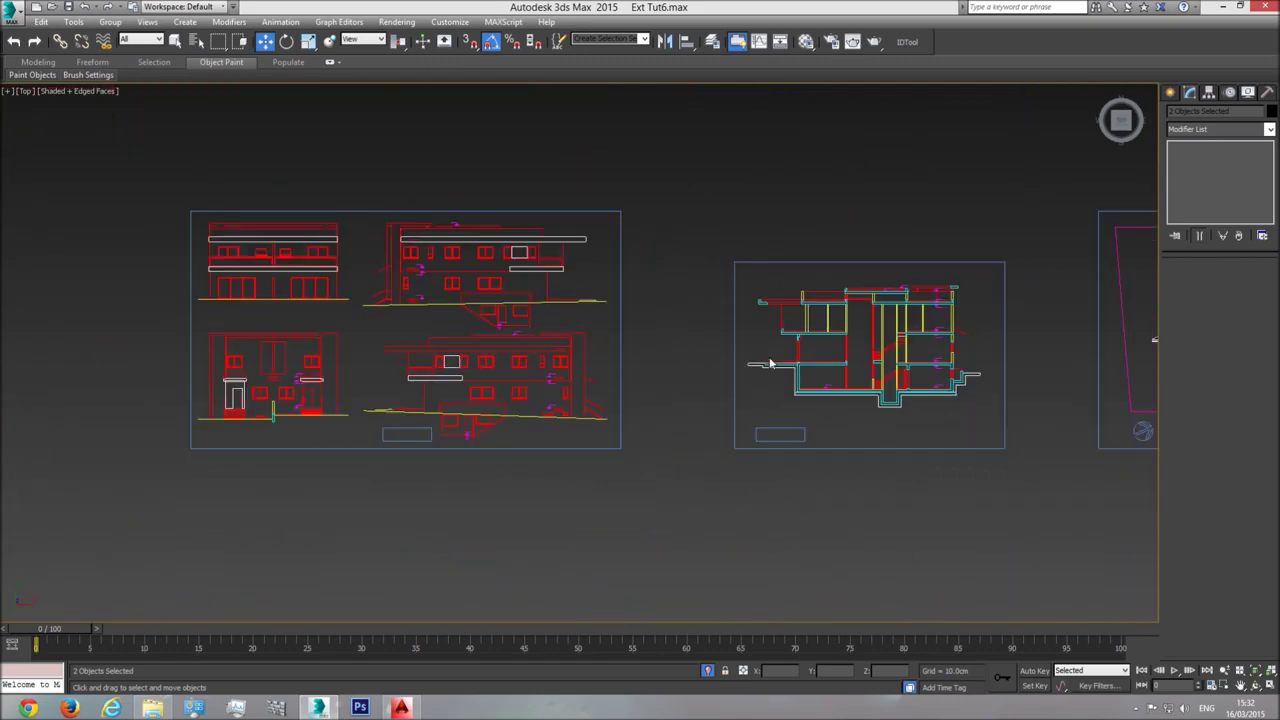
{"action": "scroll", "coordinate": [940, 383], "scroll_direction": "down", "scroll_amount": 1}
{"action": "middle_click_drag", "start_coordinate": [950, 384], "coordinate": [431, 398]}
{"action": "middle_click_drag", "start_coordinate": [708, 394], "coordinate": [652, 388]}
{"action": "scroll", "coordinate": [710, 388], "scroll_direction": "up", "scroll_amount": 3}
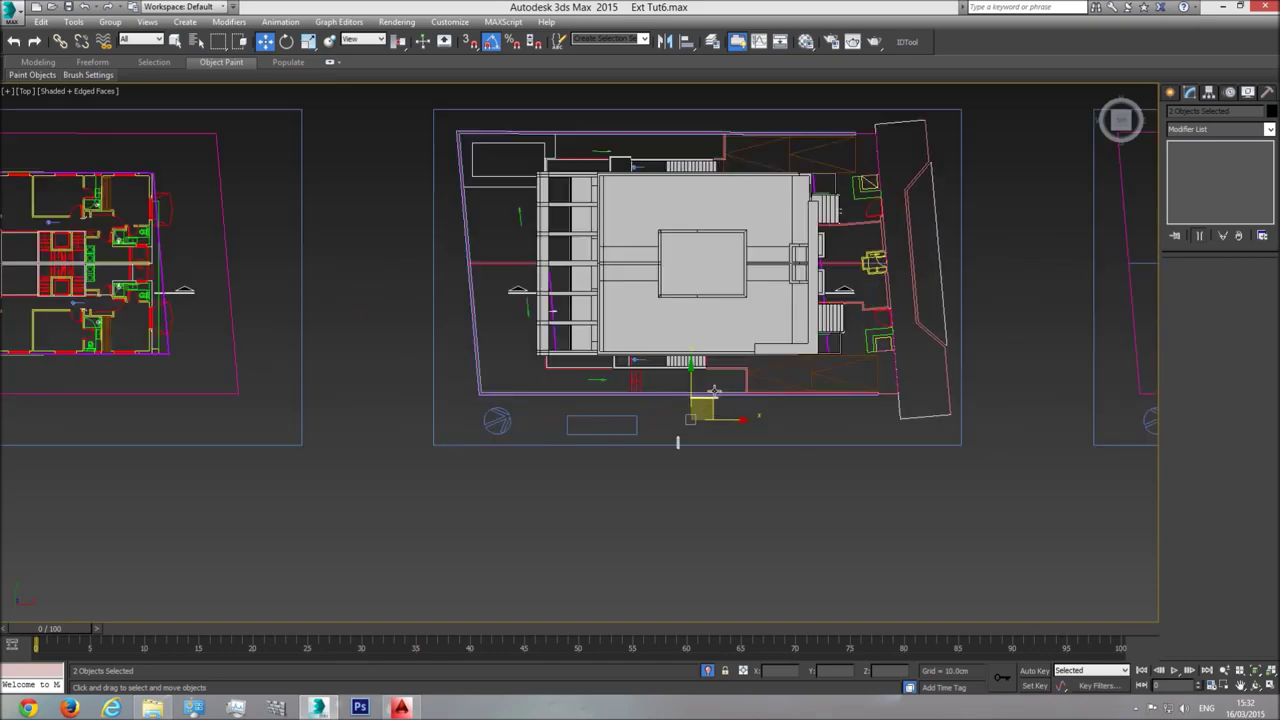
Move the large four-panel window away from the small window in the top view, clear of the plot outline
{"action": "scroll", "coordinate": [708, 410], "scroll_direction": "up", "scroll_amount": 5}
{"action": "left_click", "coordinate": [590, 555]}
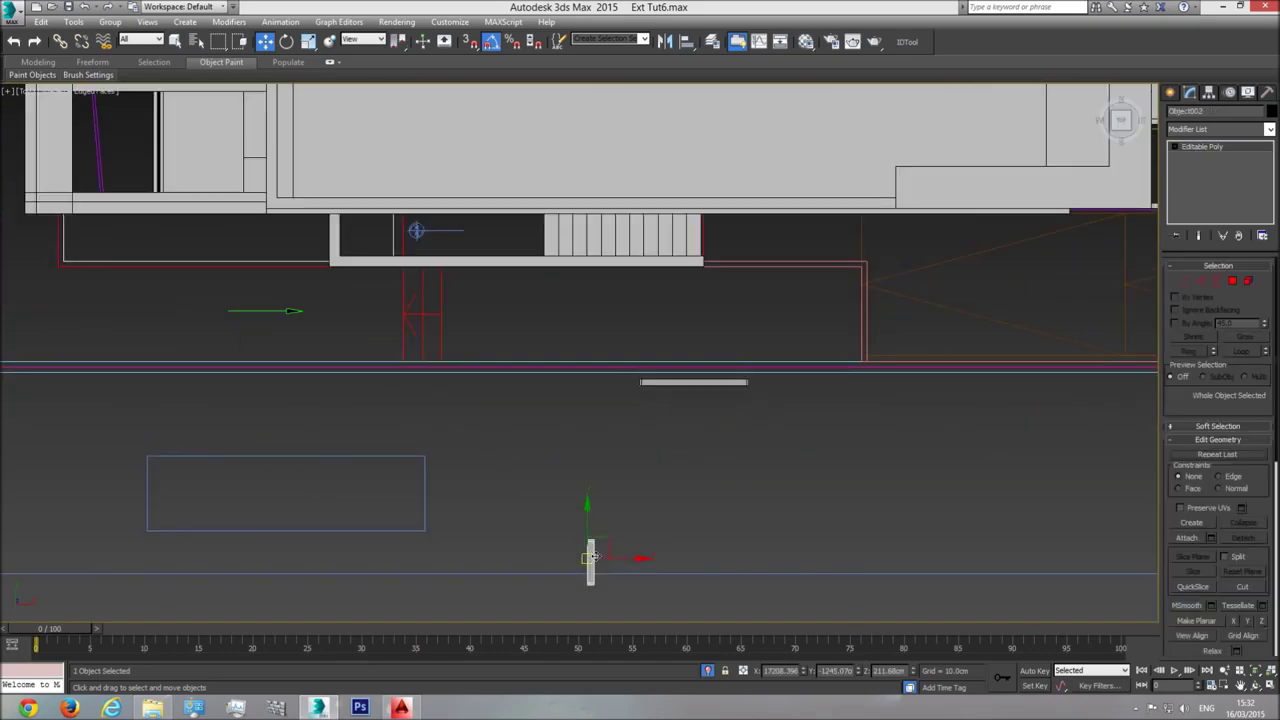
{"action": "left_click", "coordinate": [697, 383]}
{"action": "scroll", "coordinate": [697, 394], "scroll_direction": "down", "scroll_amount": 4}
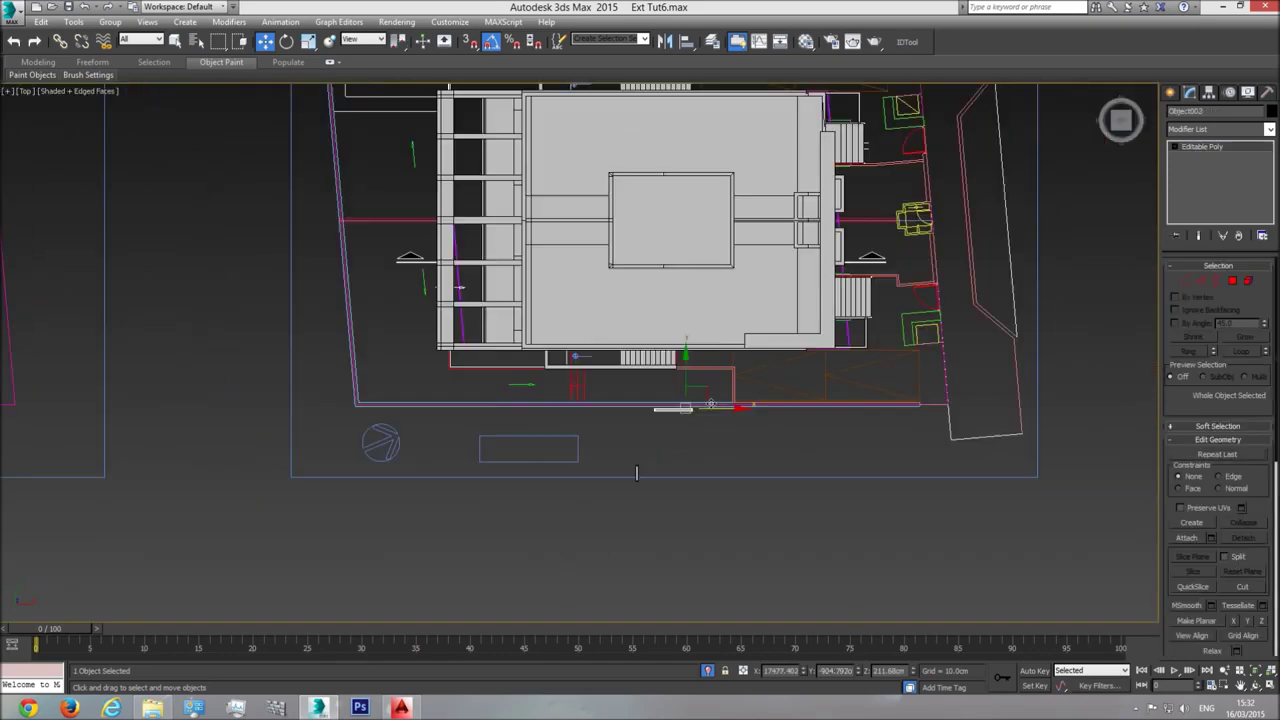
{"action": "left_click_drag", "start_coordinate": [706, 398], "coordinate": [1036, 515]}
Examine the small two-panel window from above and in perspective to find which side carries the handles
{"action": "scroll", "coordinate": [630, 474], "scroll_direction": "up", "scroll_amount": 4}
{"action": "left_click", "coordinate": [651, 470]}
{"action": "scroll", "coordinate": [656, 478], "scroll_direction": "up", "scroll_amount": 5}
{"action": "key", "text": "F3"}
{"action": "scroll", "coordinate": [658, 459], "scroll_direction": "up", "scroll_amount": 4}
{"action": "scroll", "coordinate": [676, 290], "scroll_direction": "up", "scroll_amount": 8}
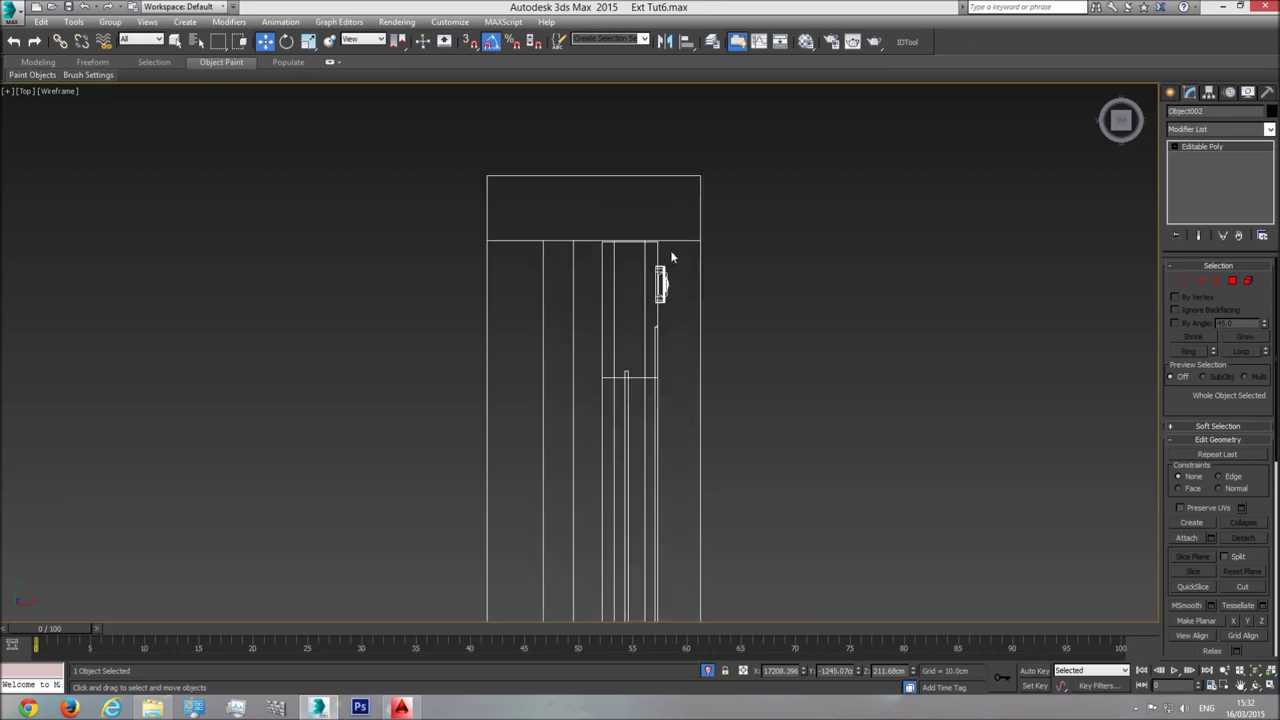
{"action": "key", "text": "p"}
{"action": "key", "text": "z"}
{"action": "left_click", "coordinate": [1255, 686]}
{"action": "mouse_move", "coordinate": [672, 298]}
{"action": "left_mouse_down"}
{"action": "mouse_move", "coordinate": [568, 328]}
{"action": "mouse_move", "coordinate": [593, 300]}
{"action": "left_mouse_up"}
{"action": "key", "text": "F3"}
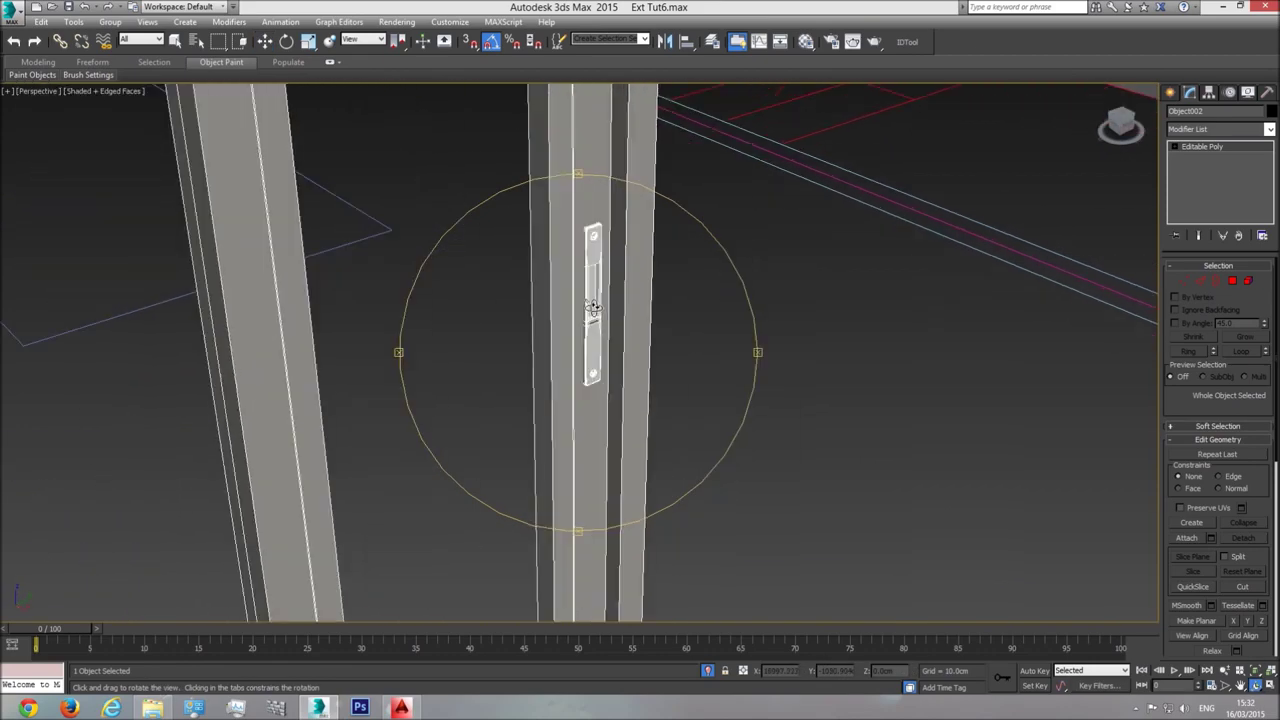
{"action": "key", "text": "w"}
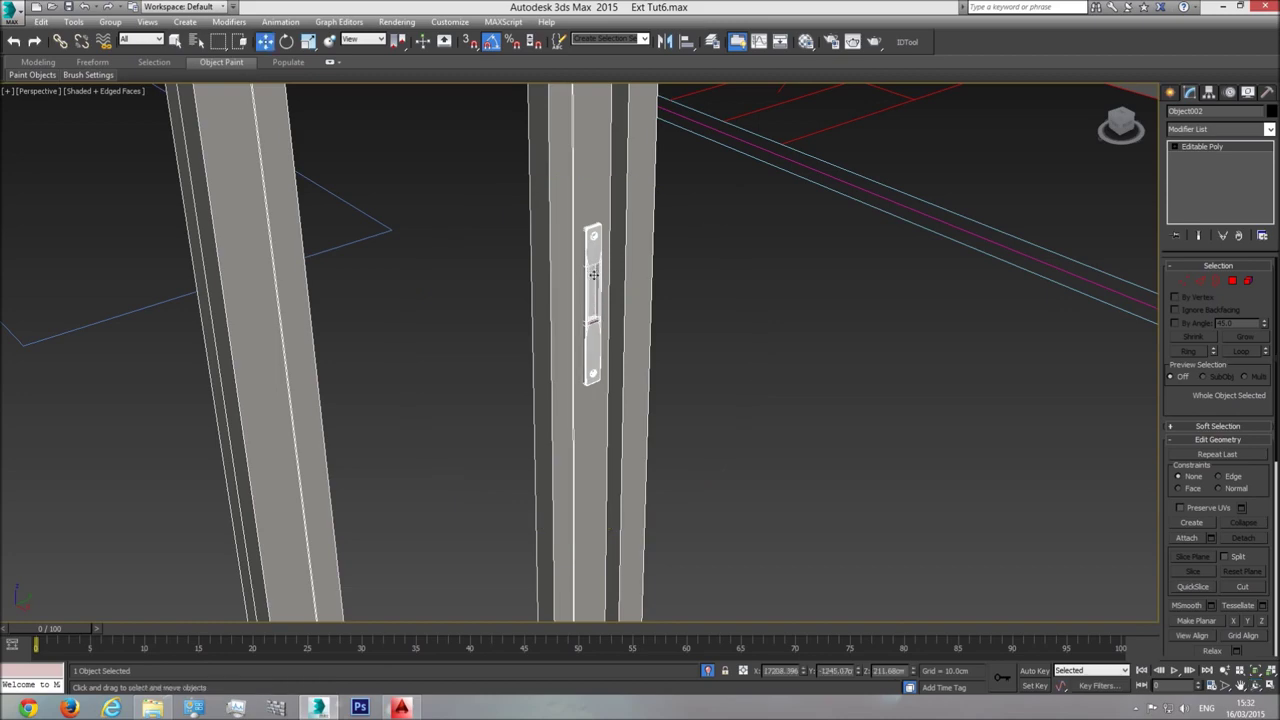
{"action": "left_click", "coordinate": [1255, 686]}
{"action": "left_click_drag", "start_coordinate": [640, 330], "coordinate": [485, 378]}
{"action": "scroll", "coordinate": [492, 375], "scroll_direction": "down", "scroll_amount": 2}
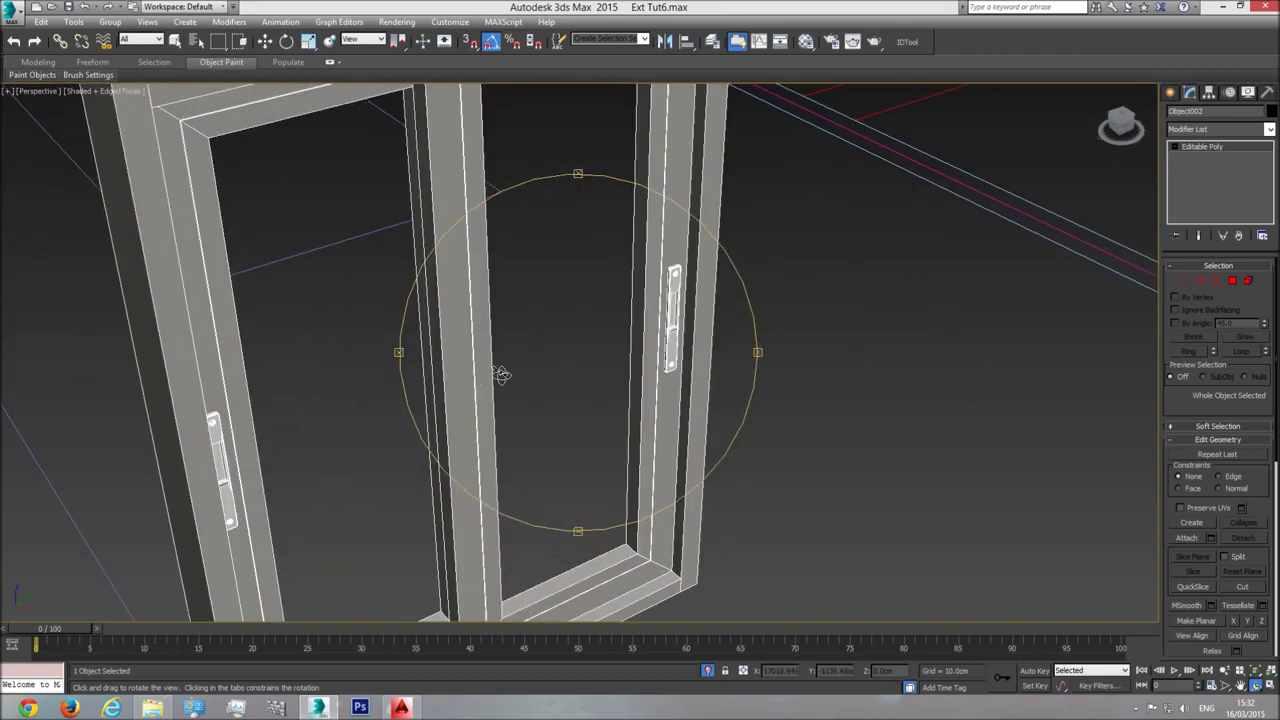
{"action": "scroll", "coordinate": [540, 371], "scroll_direction": "down", "scroll_amount": 4}
{"action": "key", "text": "w"}
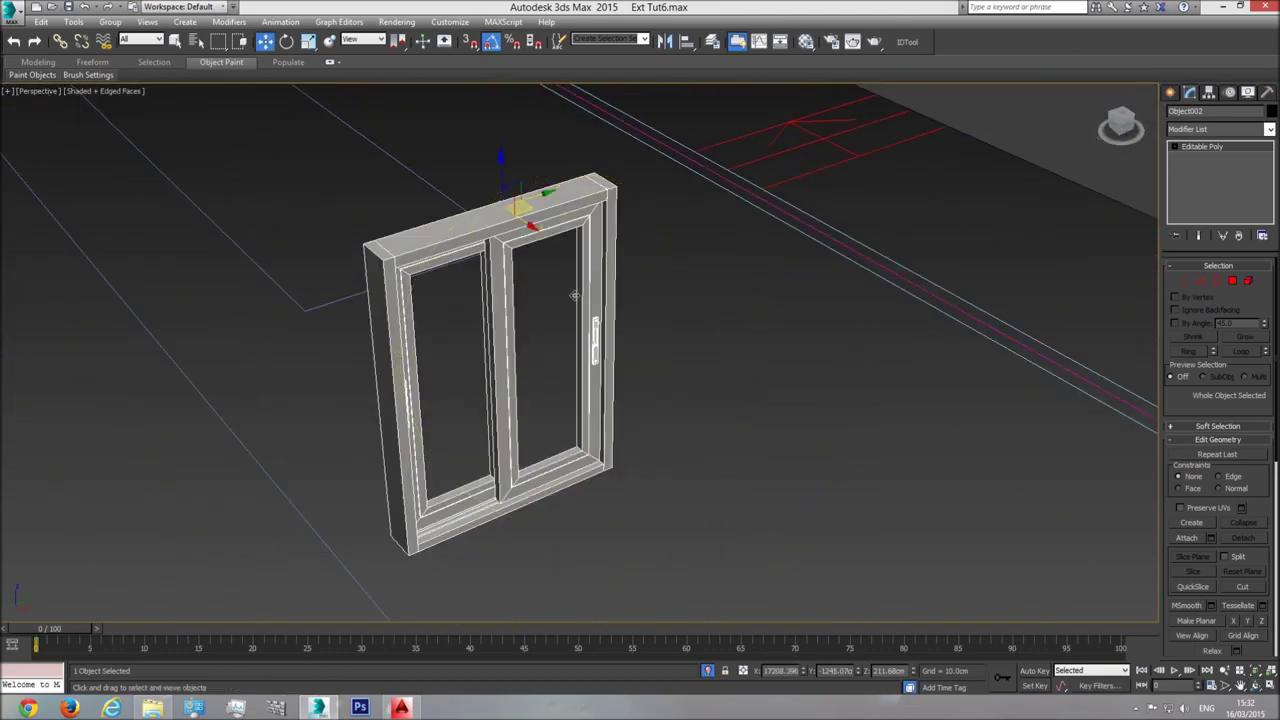
Rotate the small window 90 degrees about its vertical axis so it runs parallel to the building's long side
{"action": "left_click", "coordinate": [287, 42]}
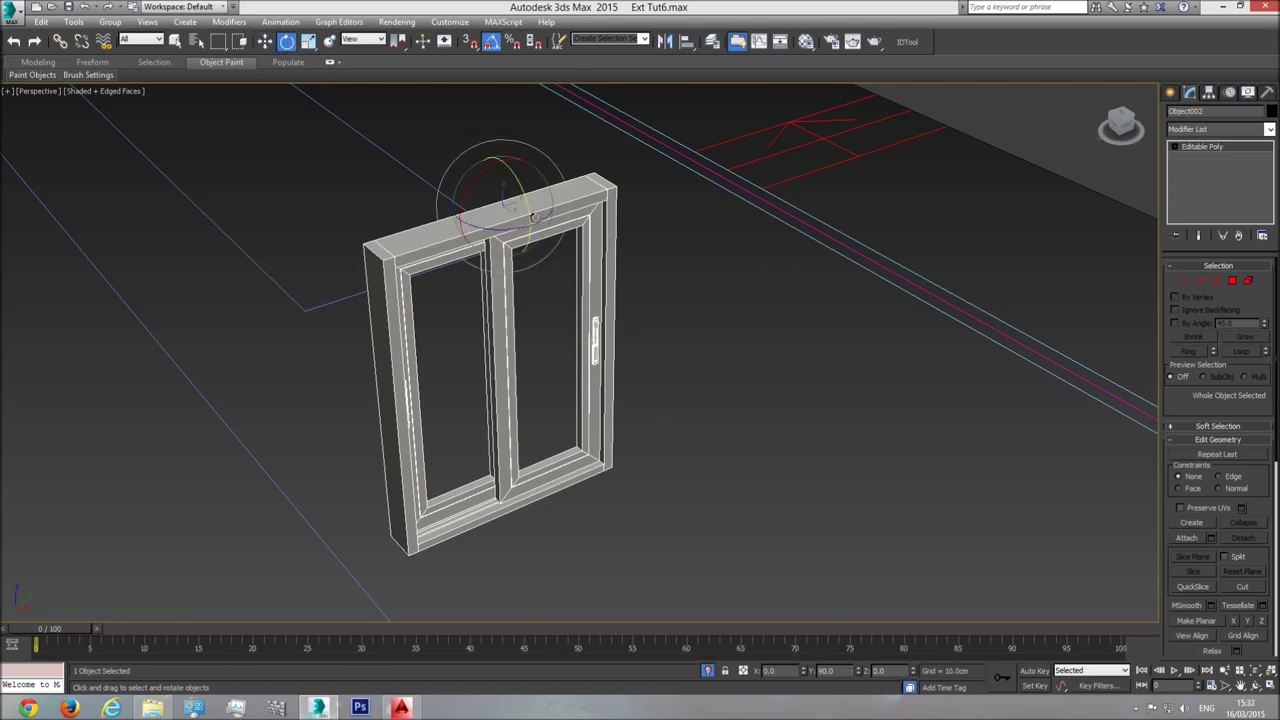
{"action": "left_click_drag", "start_coordinate": [539, 219], "coordinate": [488, 258]}
{"action": "middle_click_drag", "start_coordinate": [560, 345], "coordinate": [612, 342]}
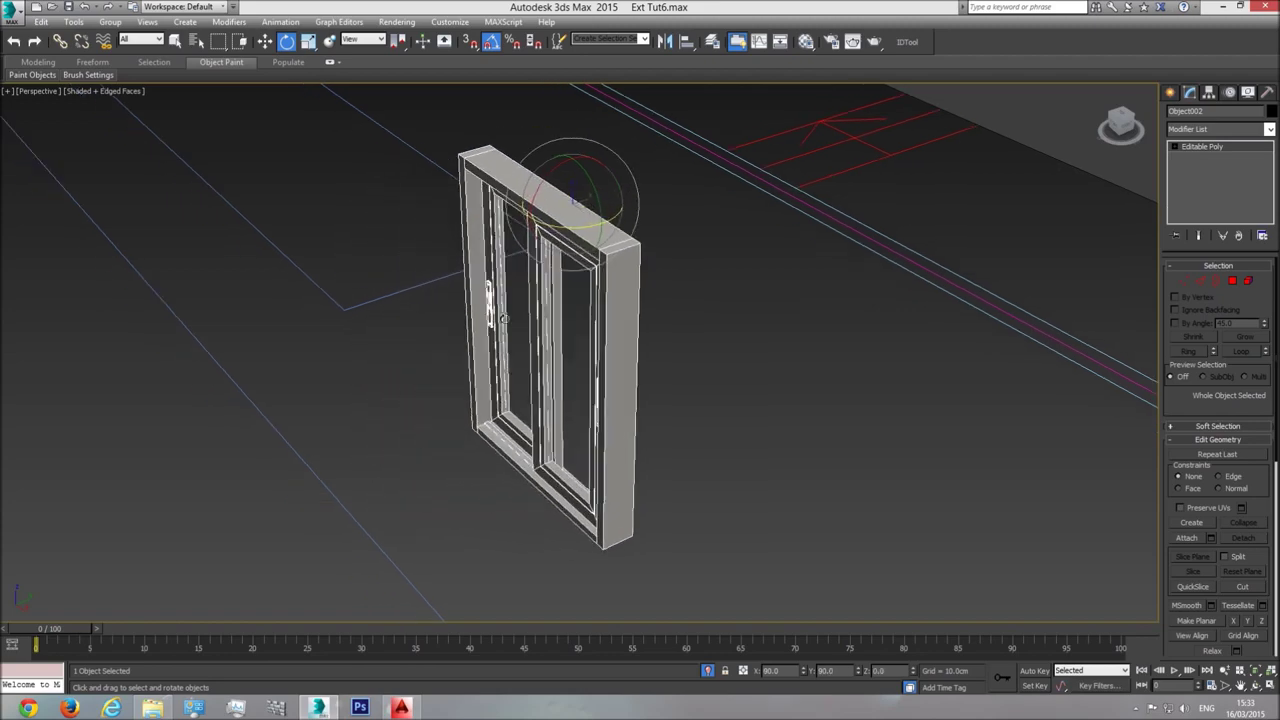
{"action": "scroll", "coordinate": [485, 302], "scroll_direction": "up", "scroll_amount": 4}
{"action": "scroll", "coordinate": [548, 318], "scroll_direction": "down", "scroll_amount": 8}
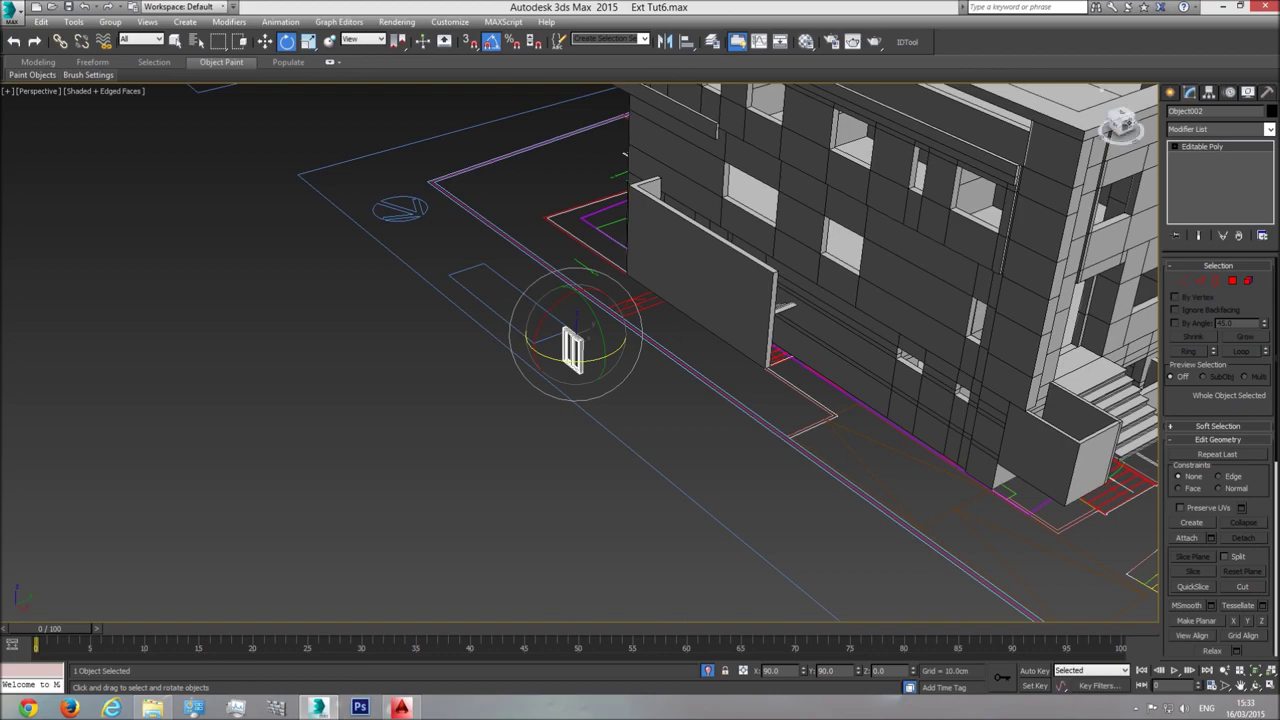
Raise the small window in the front view from the ground-level wall to the upper-floor windows
{"action": "left_click", "coordinate": [1121, 124]}
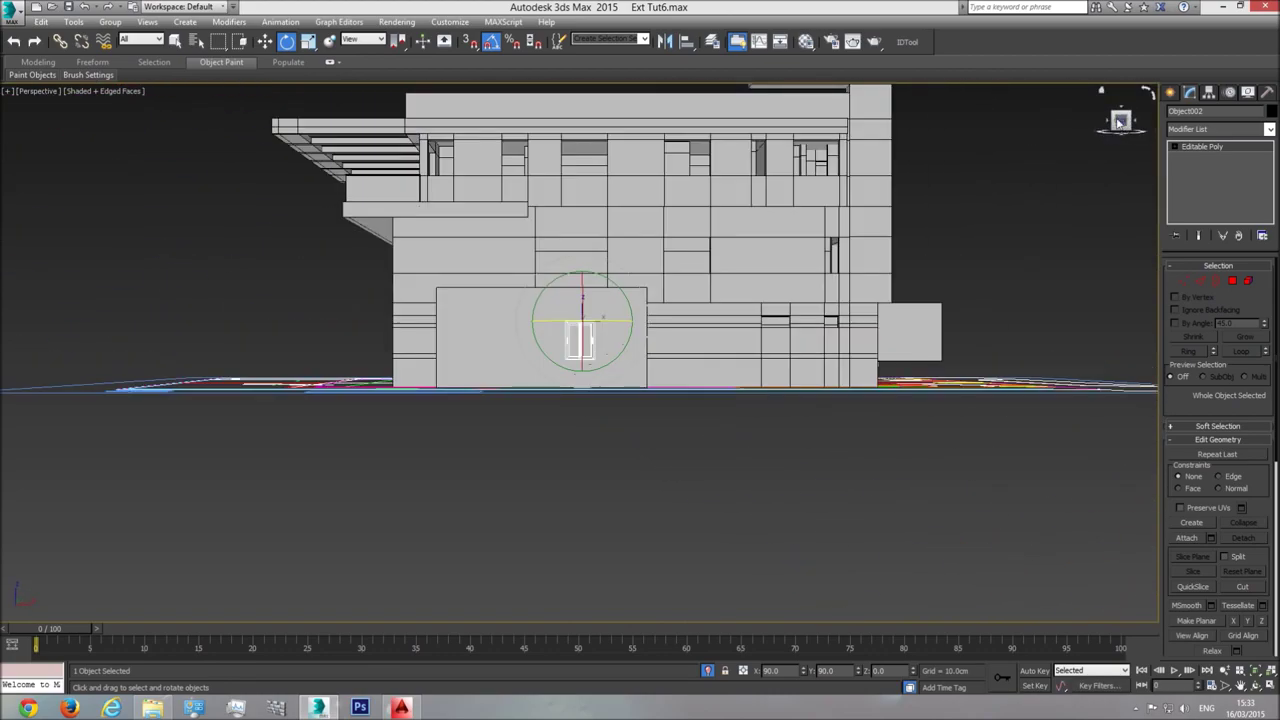
{"action": "key", "text": "f"}
{"action": "scroll", "coordinate": [631, 374], "scroll_direction": "down", "scroll_amount": 3}
{"action": "middle_click_drag", "start_coordinate": [631, 374], "coordinate": [590, 441]}
{"action": "middle_click_drag", "start_coordinate": [688, 356], "coordinate": [674, 384]}
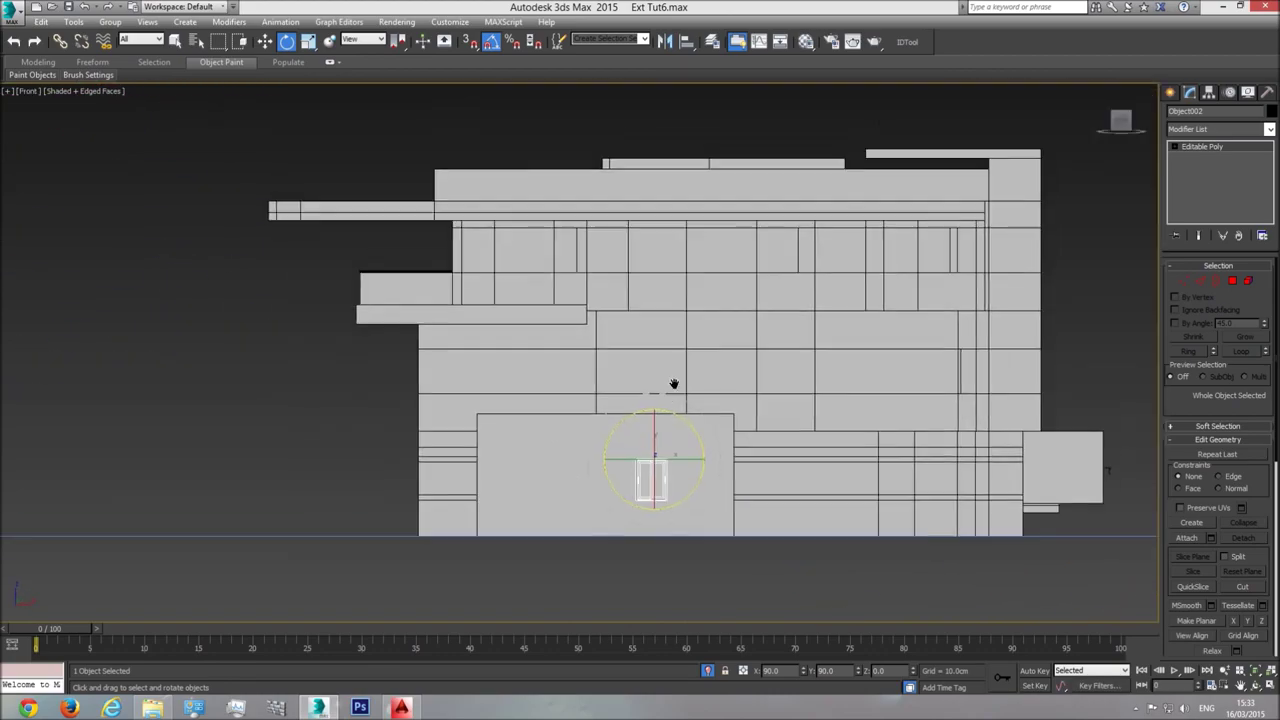
{"action": "left_click", "coordinate": [265, 41]}
{"action": "left_click_drag", "start_coordinate": [676, 442], "coordinate": [673, 244]}
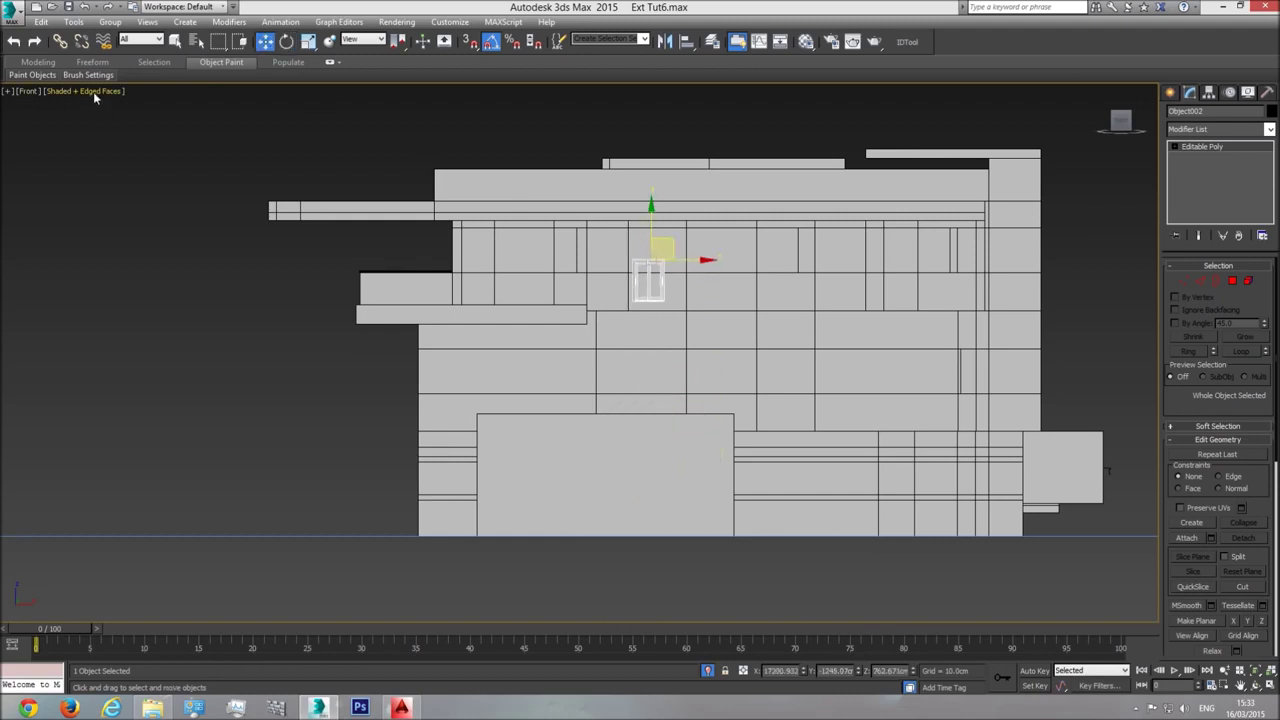
Set the front view's shading to Realistic so the wall openings stand out, comparing it with Shaded
{"action": "left_click", "coordinate": [93, 90]}
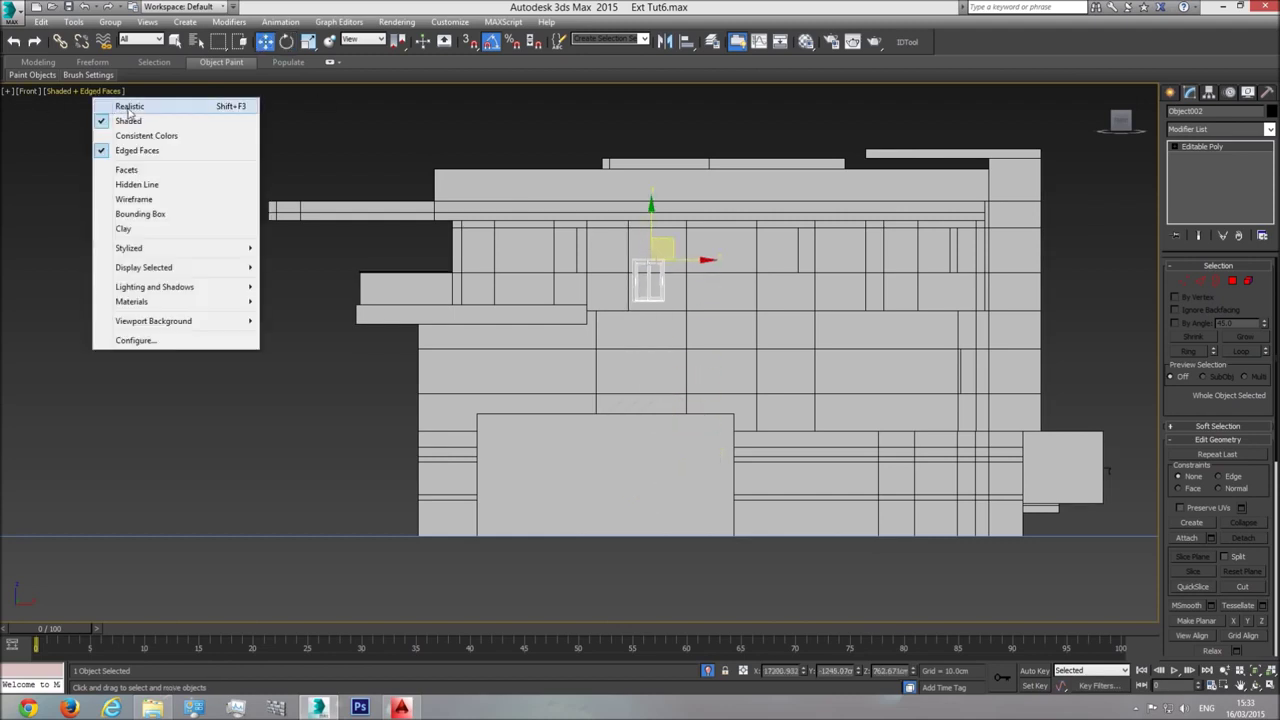
{"action": "left_click", "coordinate": [129, 107]}
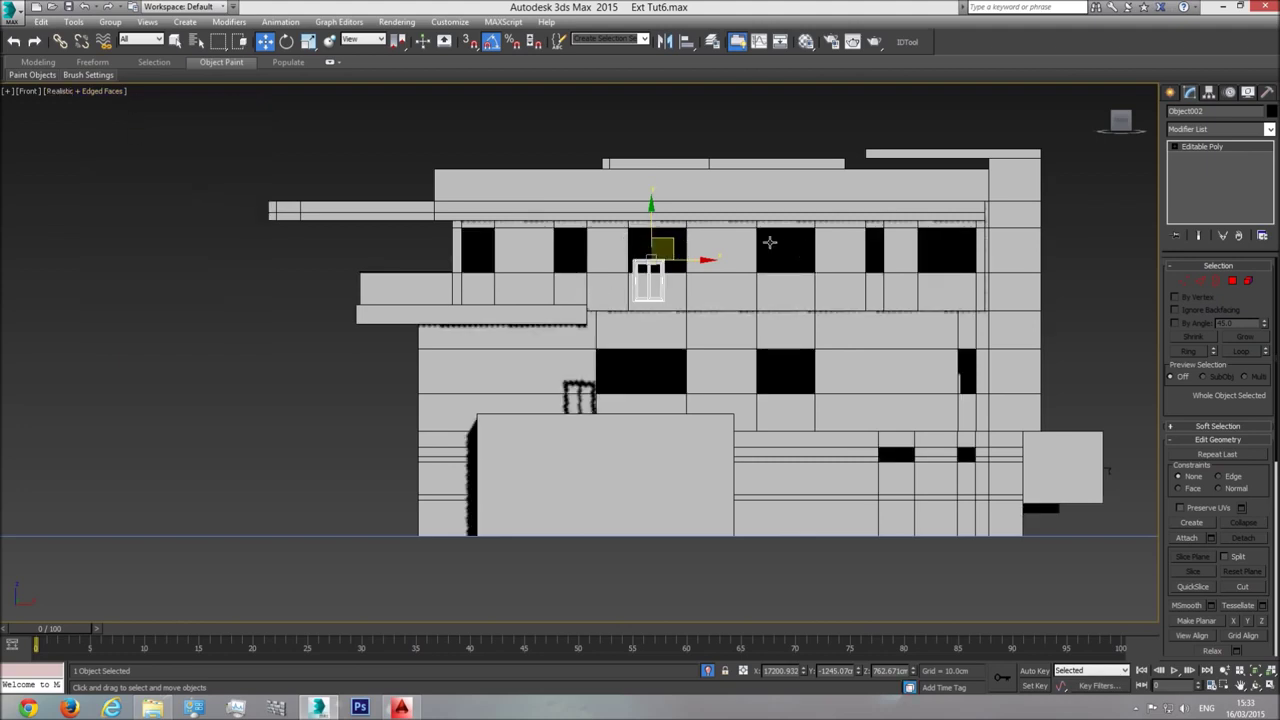
{"action": "left_click", "coordinate": [118, 91]}
{"action": "left_click", "coordinate": [128, 117]}
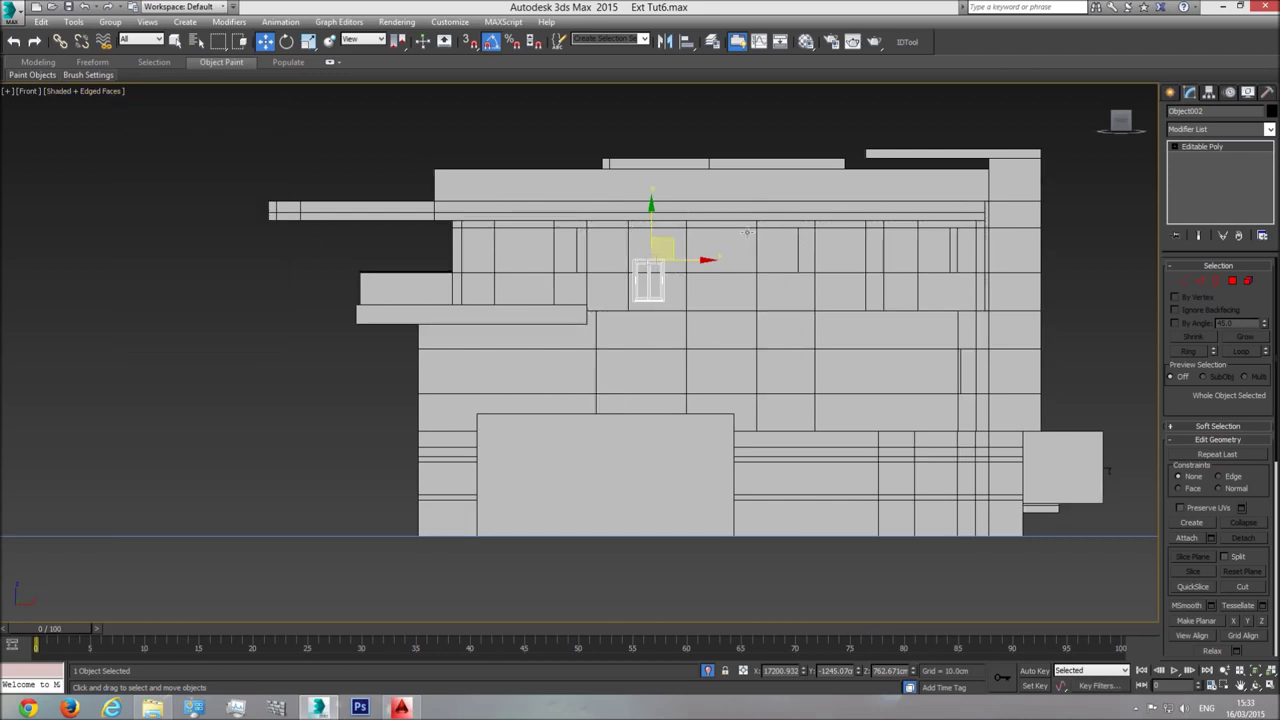
{"action": "left_click", "coordinate": [112, 91]}
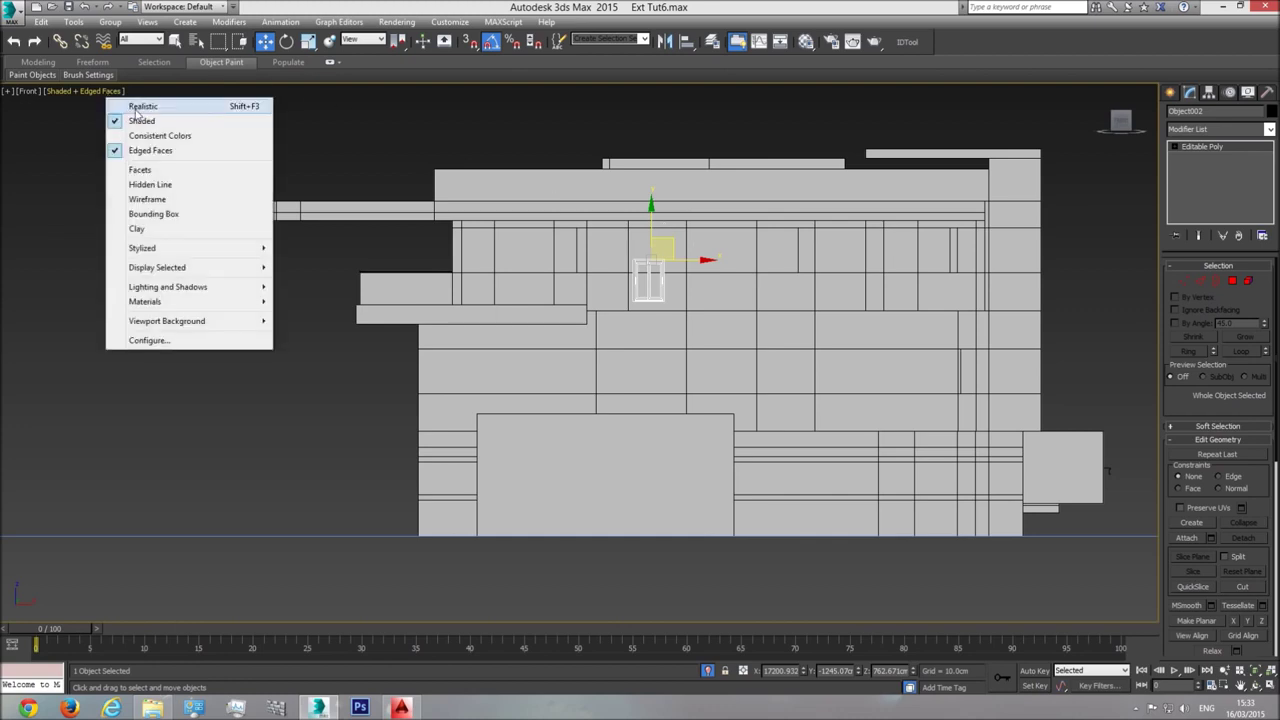
{"action": "left_click", "coordinate": [122, 103]}
Move the small window into the third upper-floor opening from the left, aligned with the opening's lower-left corner
{"action": "scroll", "coordinate": [700, 300], "scroll_direction": "up", "scroll_amount": 5}
{"action": "left_click_drag", "start_coordinate": [732, 270], "coordinate": [720, 153]}
{"action": "scroll", "coordinate": [690, 395], "scroll_direction": "down", "scroll_amount": 5}
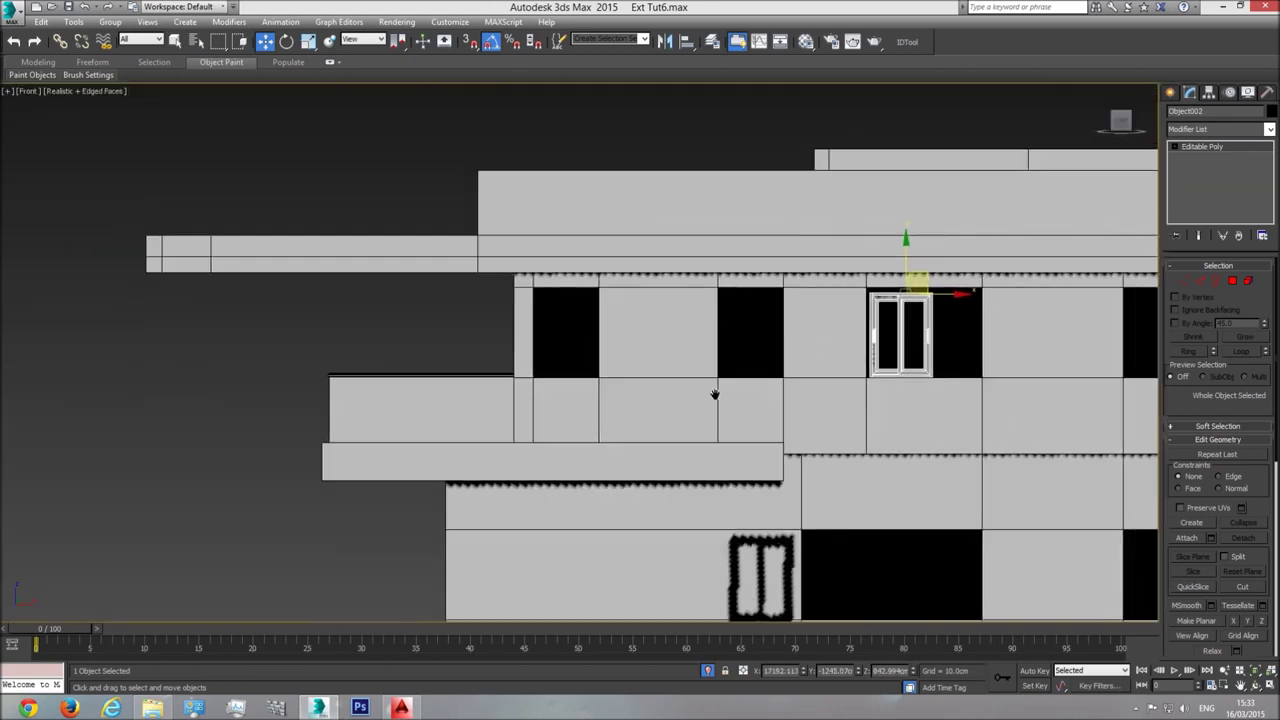
{"action": "scroll", "coordinate": [690, 395], "scroll_direction": "up", "scroll_amount": 5}
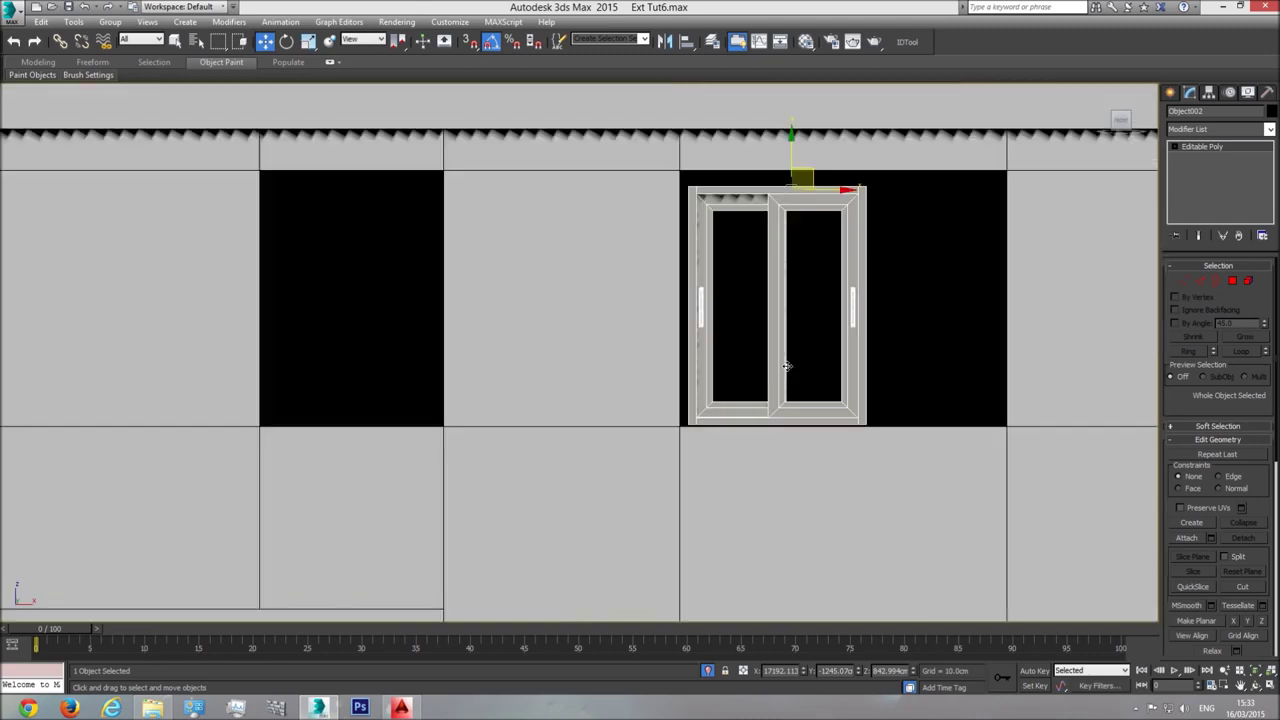
{"action": "scroll", "coordinate": [691, 242], "scroll_direction": "down", "scroll_amount": 3}
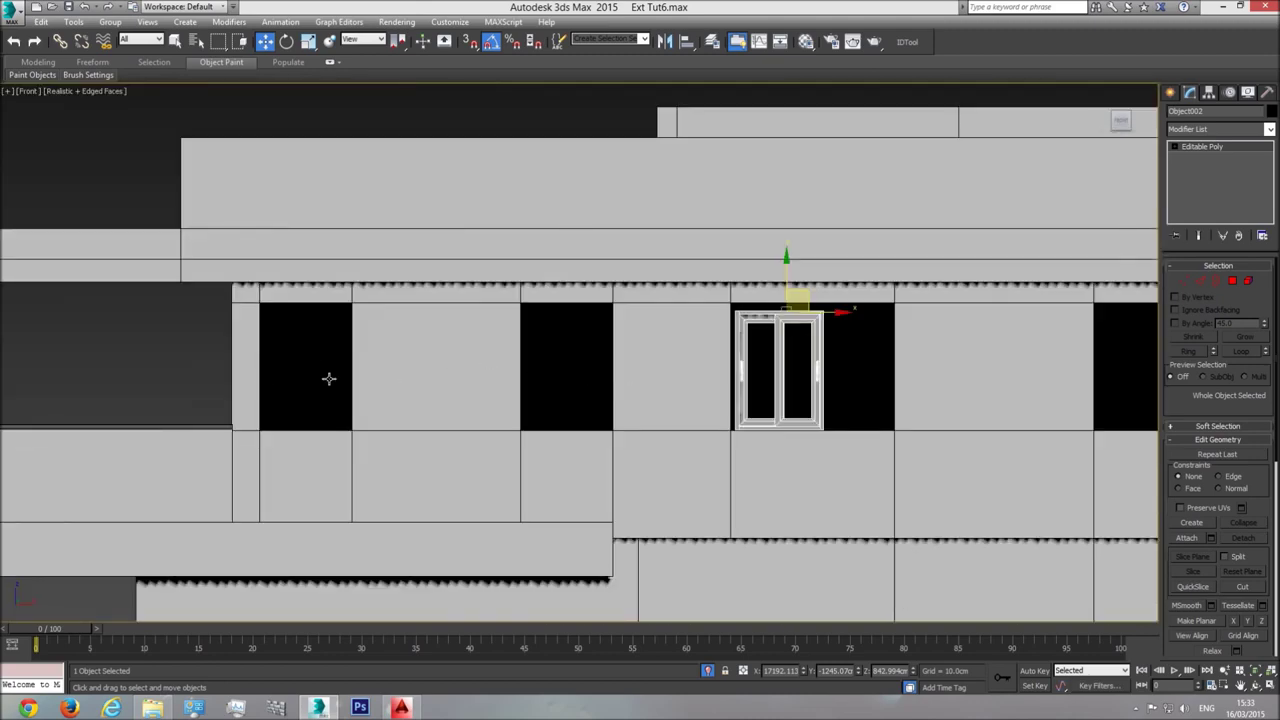
{"action": "scroll", "coordinate": [584, 380], "scroll_direction": "down", "scroll_amount": 3}
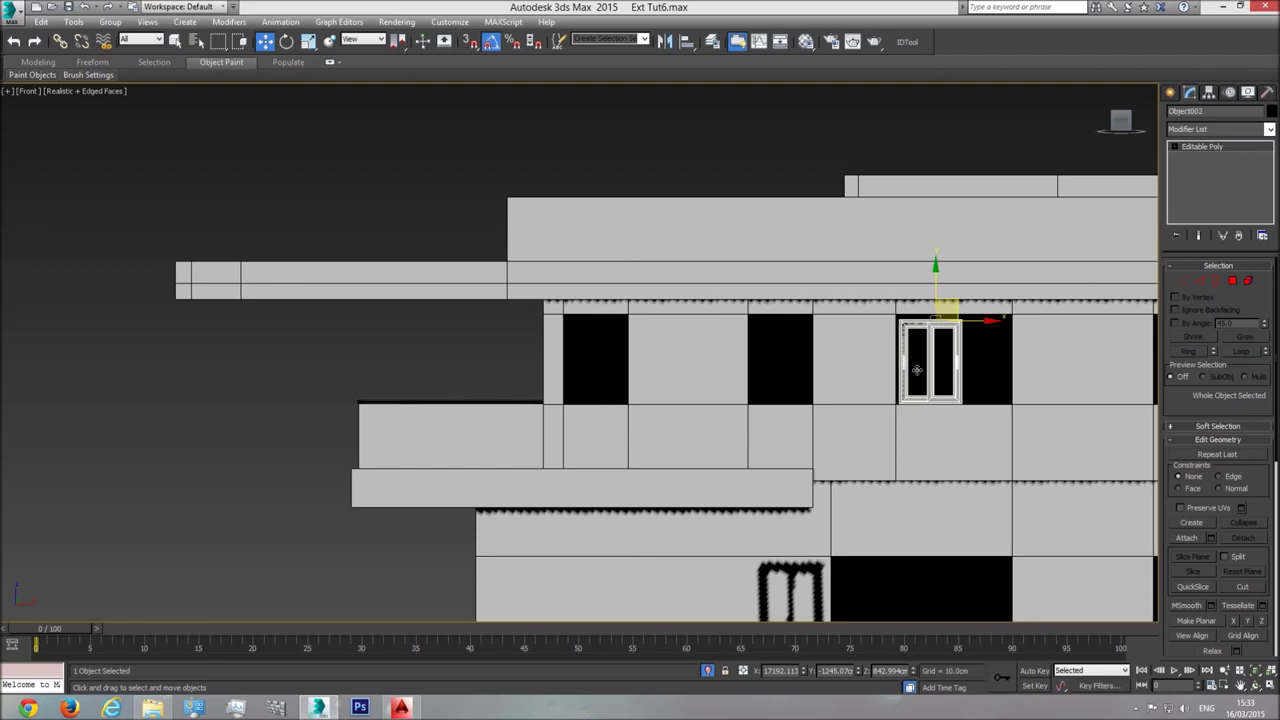
{"action": "middle_click_drag", "start_coordinate": [936, 357], "coordinate": [627, 374]}
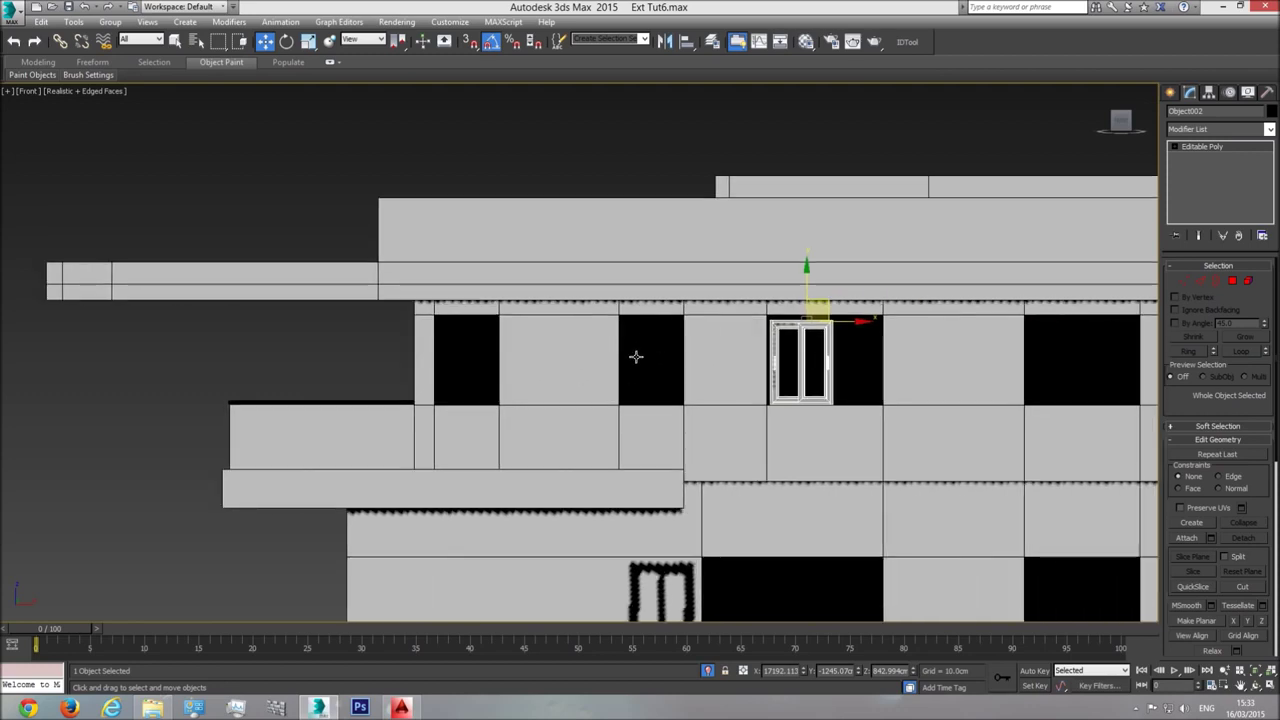
{"action": "key", "text": "z"}
{"action": "left_click_drag", "start_coordinate": [660, 263], "coordinate": [650, 265]}
Try to widen the whole window by scaling it horizontally, and undo the stretch
{"action": "key", "text": "1"}
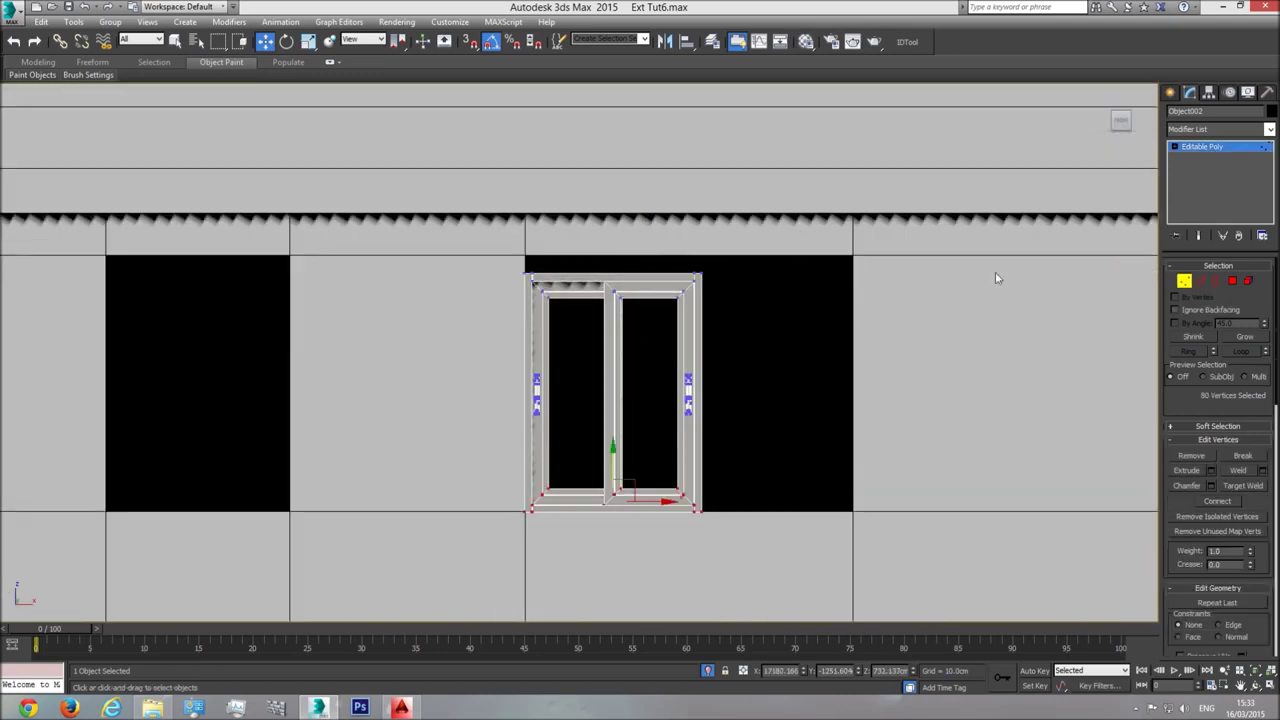
{"action": "left_click_drag", "start_coordinate": [748, 245], "coordinate": [670, 488]}
{"action": "left_click", "coordinate": [1184, 281]}
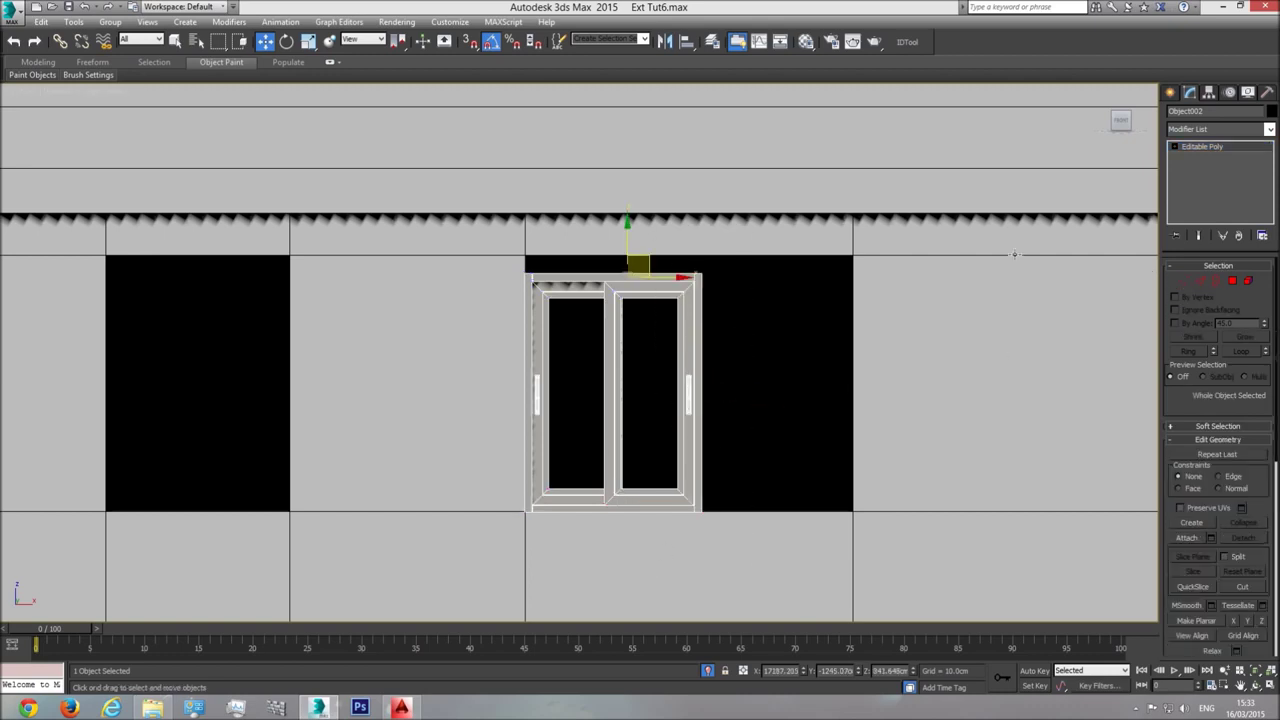
{"action": "left_click", "coordinate": [308, 42]}
{"action": "left_click_drag", "start_coordinate": [690, 278], "coordinate": [876, 302]}
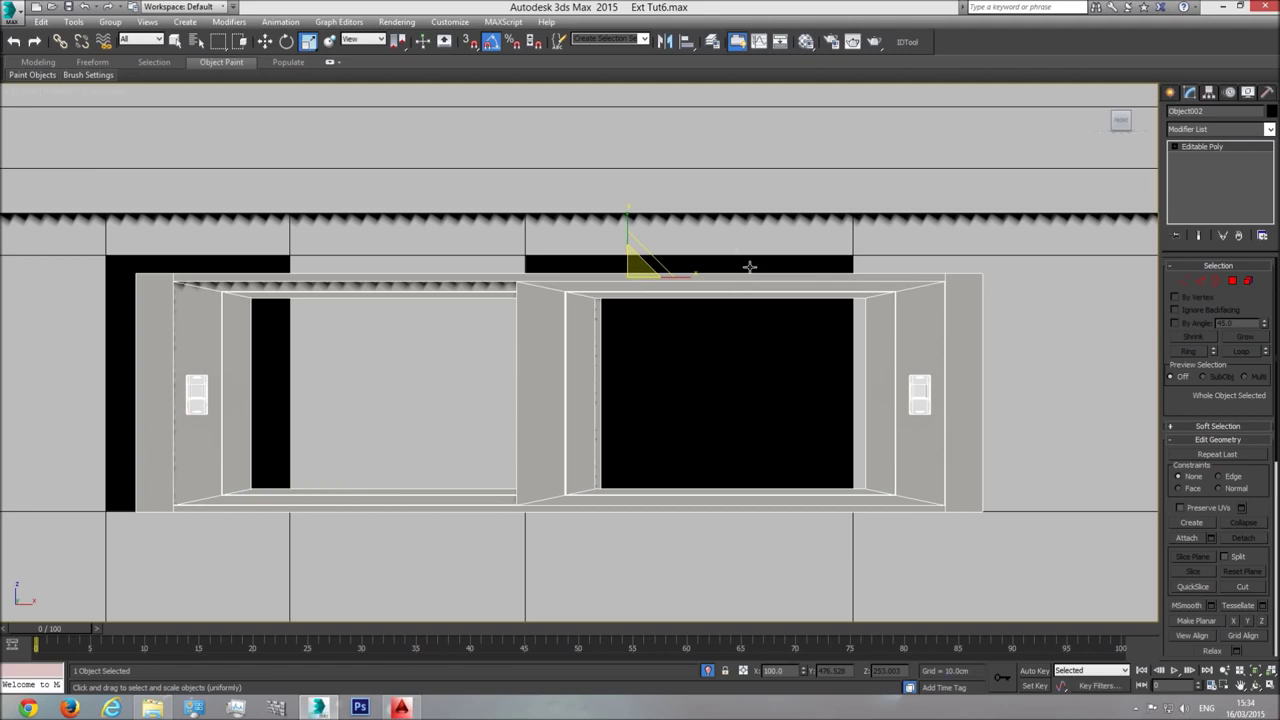
{"action": "key", "text": "ctrl+z"}
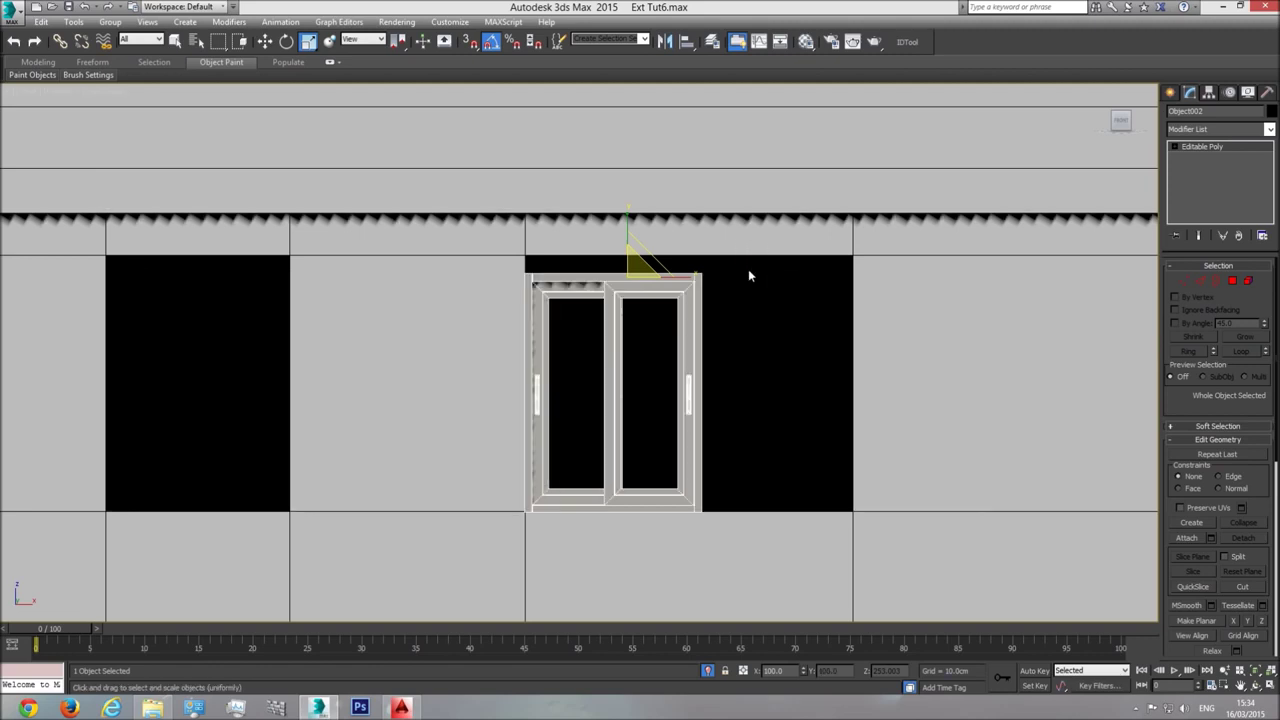
Select the window's right-hand vertices, including the handle, and move them horizontally to the opening's right edge
{"action": "left_click", "coordinate": [1184, 281]}
{"action": "left_click_drag", "start_coordinate": [676, 432], "coordinate": [653, 555]}
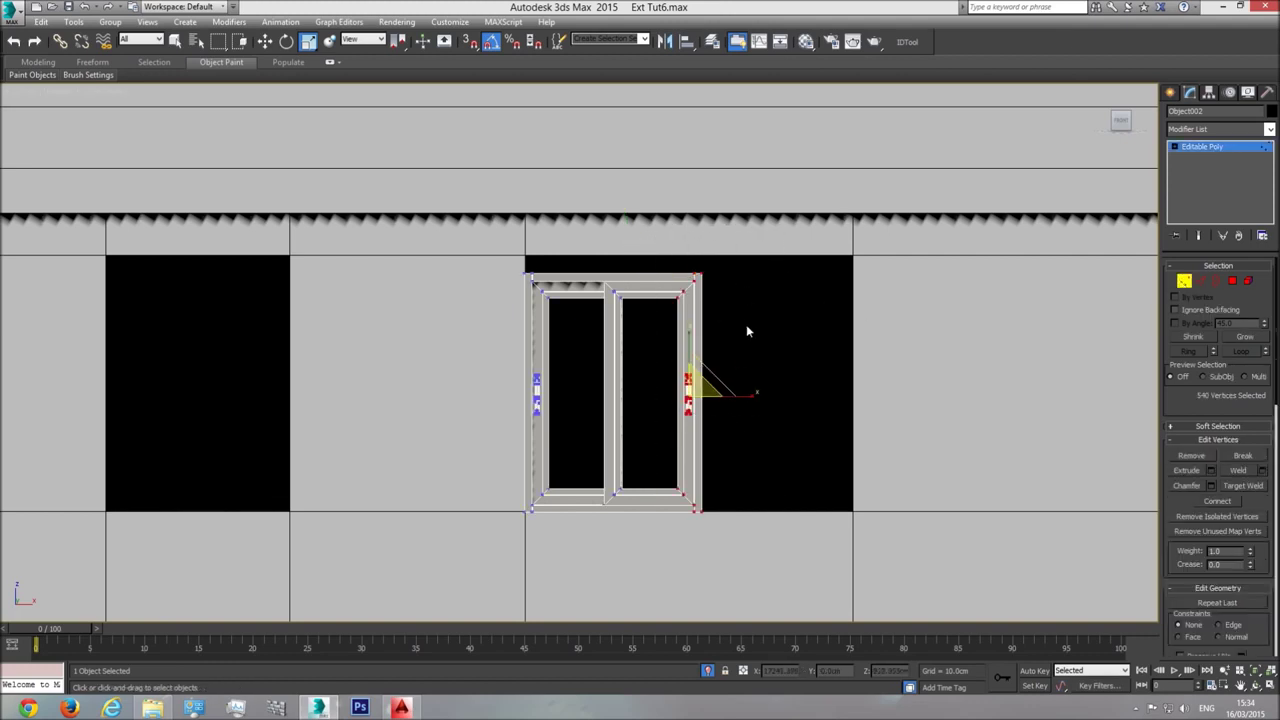
{"action": "left_click_drag", "start_coordinate": [717, 347], "coordinate": [655, 555]}
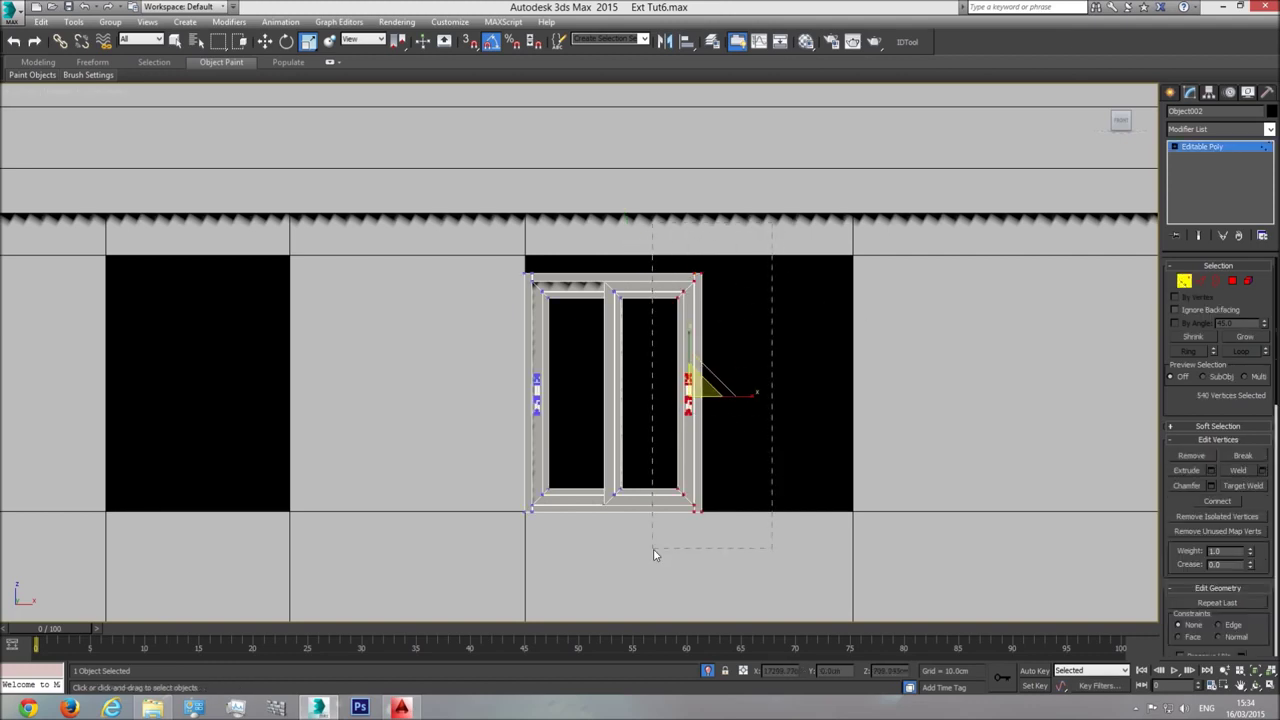
{"action": "left_click", "coordinate": [265, 41]}
{"action": "left_click_drag", "start_coordinate": [740, 395], "coordinate": [884, 410]}
{"action": "scroll", "coordinate": [852, 275], "scroll_direction": "up", "scroll_amount": 2}
{"action": "scroll", "coordinate": [852, 275], "scroll_direction": "up", "scroll_amount": 3}
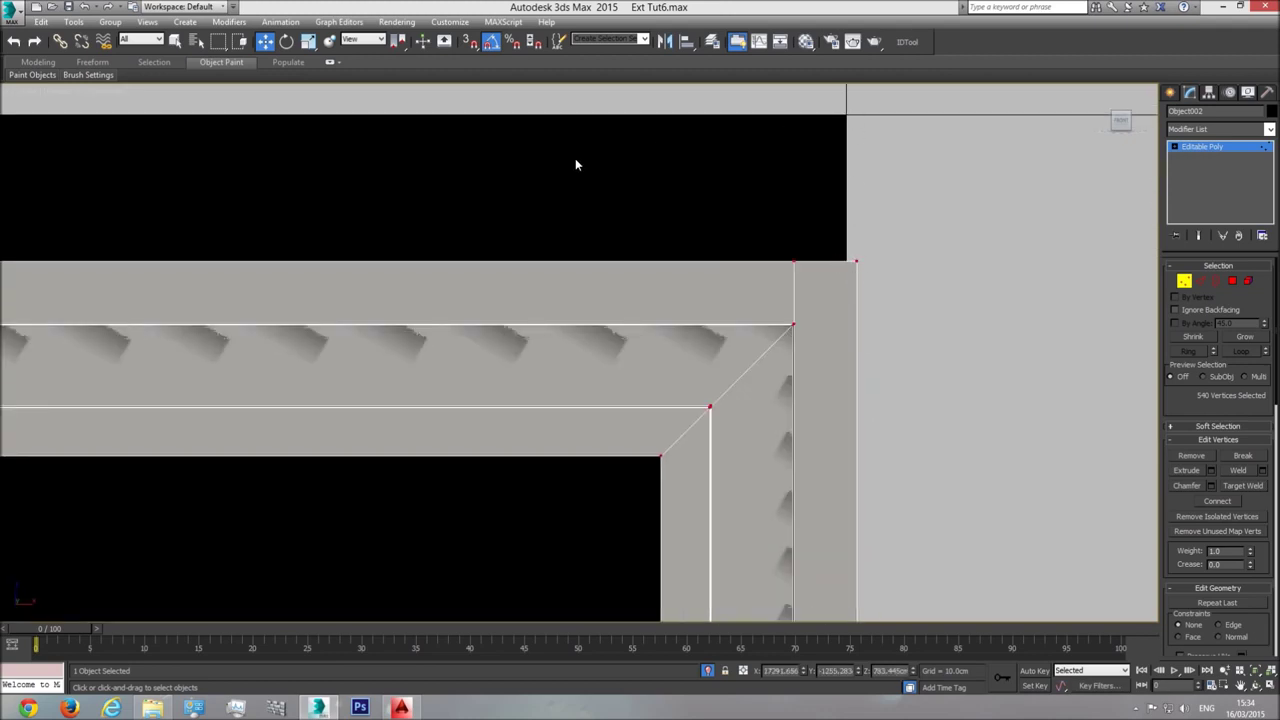
{"action": "scroll", "coordinate": [654, 148], "scroll_direction": "down", "scroll_amount": 6}
{"action": "scroll", "coordinate": [857, 484], "scroll_direction": "up", "scroll_amount": 6}
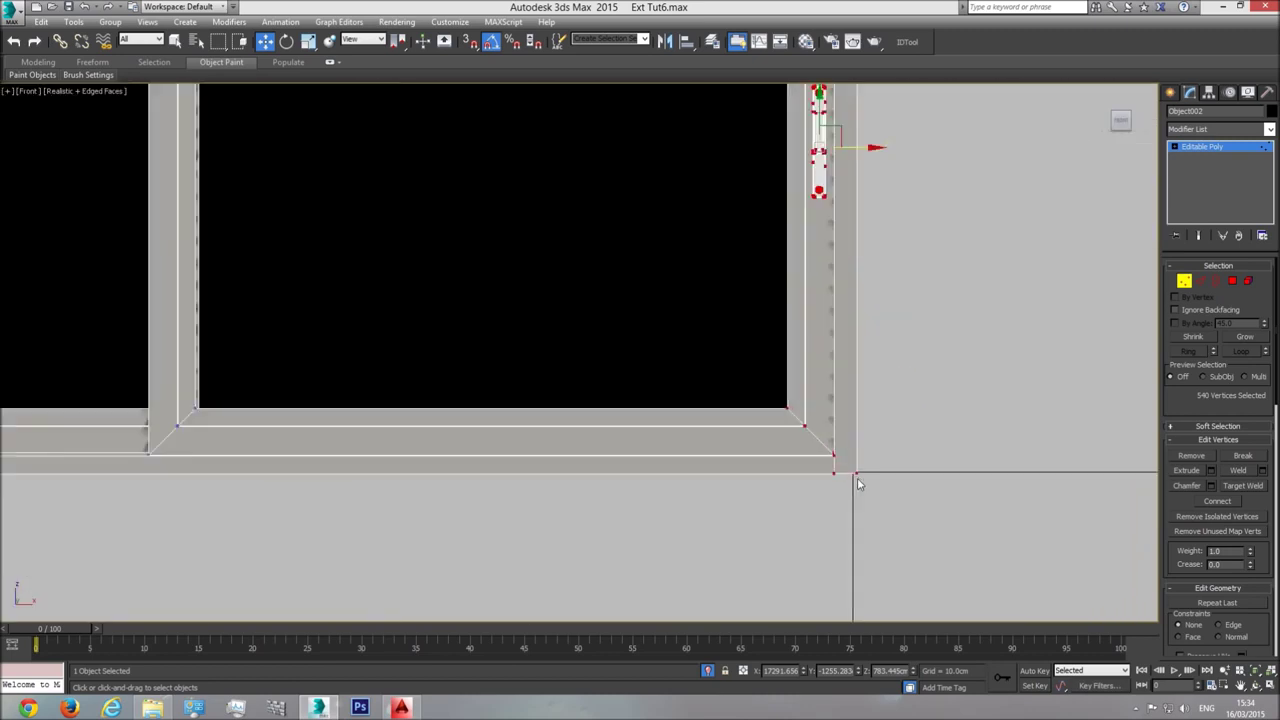
{"action": "scroll", "coordinate": [857, 484], "scroll_direction": "up", "scroll_amount": 5}
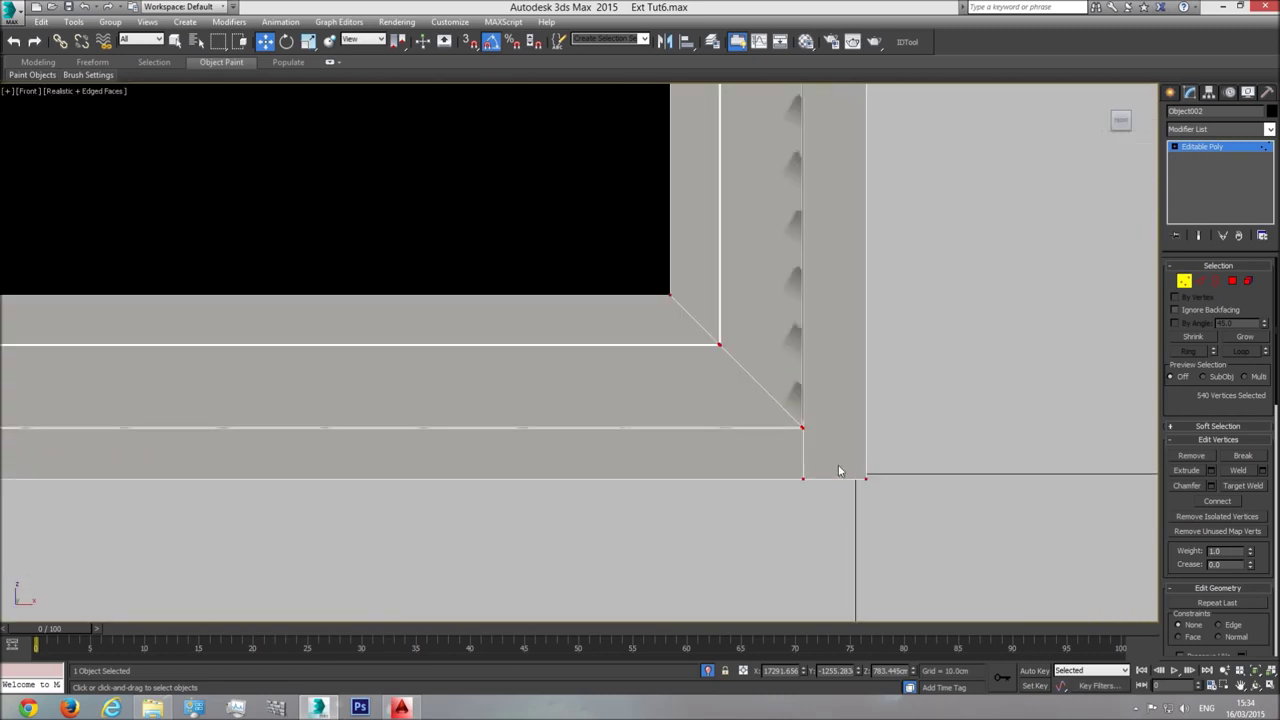
Select the vertices along the window's top and raise them to the opening's upper edge
{"action": "scroll", "coordinate": [866, 487], "scroll_direction": "down", "scroll_amount": 7}
{"action": "left_click_drag", "start_coordinate": [921, 237], "coordinate": [462, 288]}
{"action": "scroll", "coordinate": [684, 236], "scroll_direction": "up", "scroll_amount": 2}
{"action": "left_click_drag", "start_coordinate": [681, 250], "coordinate": [686, 226]}
{"action": "middle_click_drag", "start_coordinate": [708, 391], "coordinate": [695, 321]}
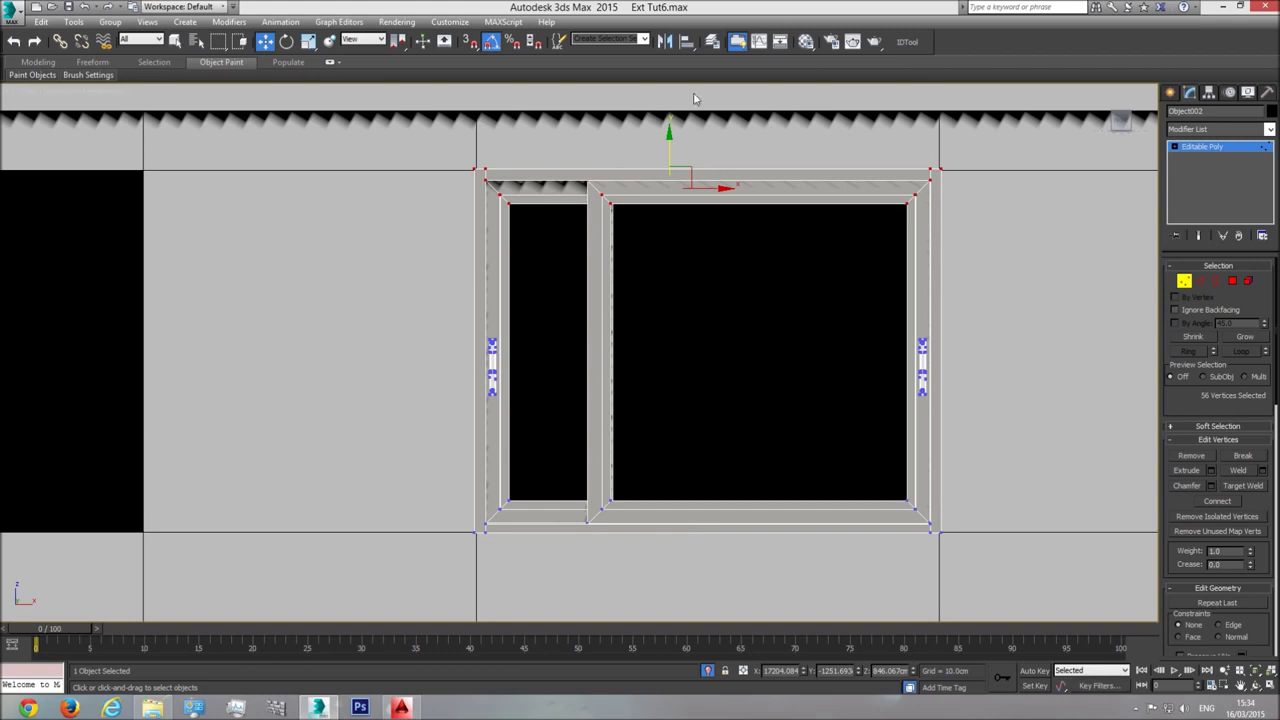
Draw a thin guide box about 160 cm wide just below the window, spanning the opening's width, with two width segments
{"action": "left_click", "coordinate": [1171, 93]}
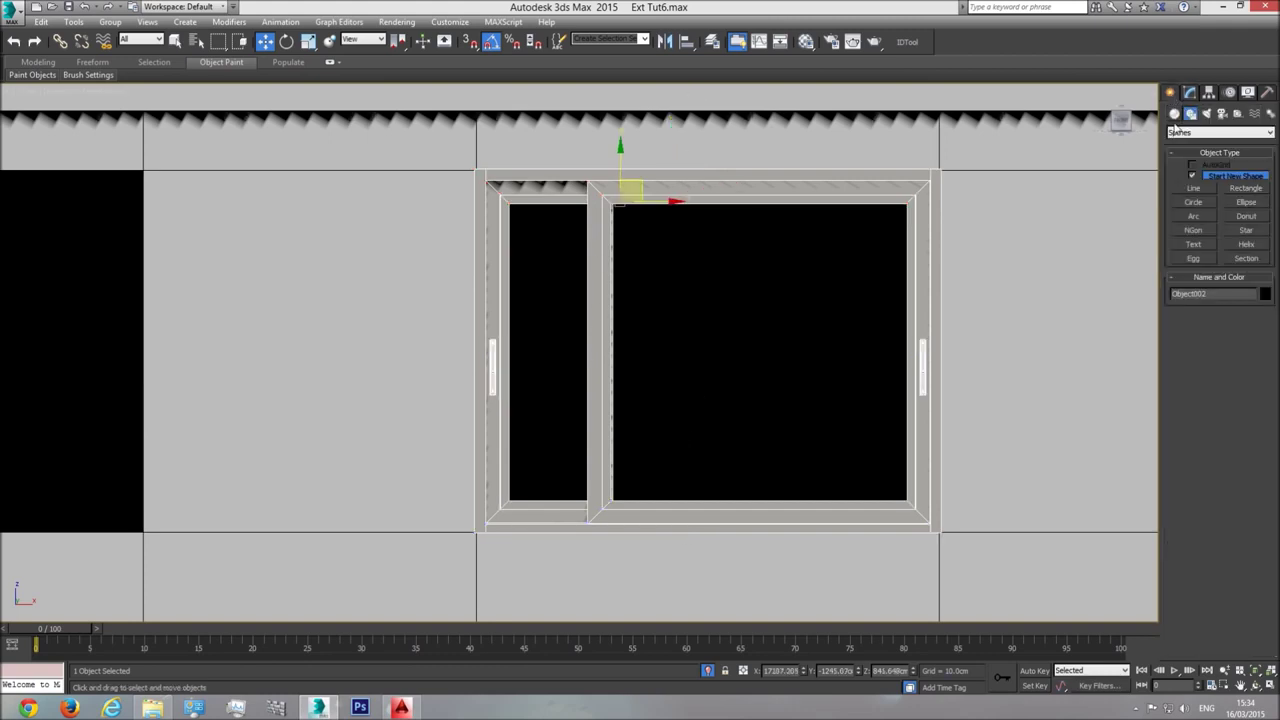
{"action": "left_click", "coordinate": [1196, 178]}
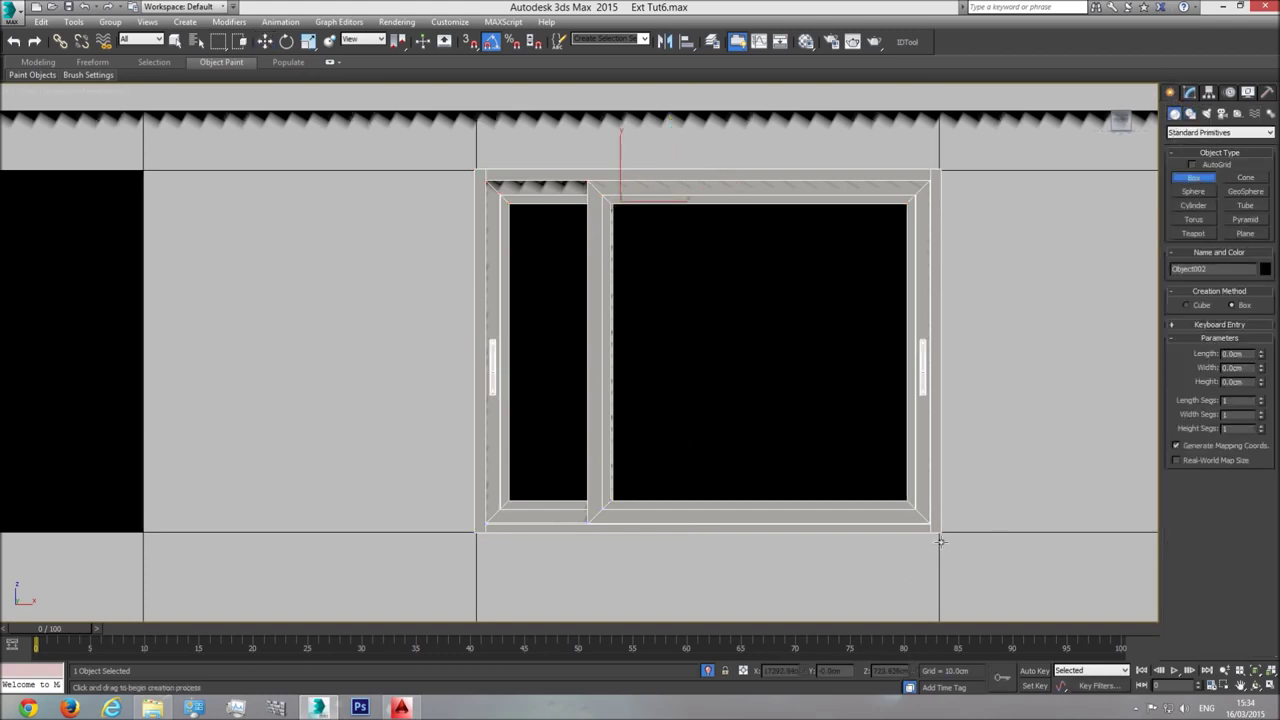
{"action": "mouse_move", "coordinate": [940, 537]}
{"action": "left_mouse_down"}
{"action": "mouse_move", "coordinate": [772, 586]}
{"action": "mouse_move", "coordinate": [474, 601]}
{"action": "left_mouse_up"}
{"action": "key", "text": "F3"}
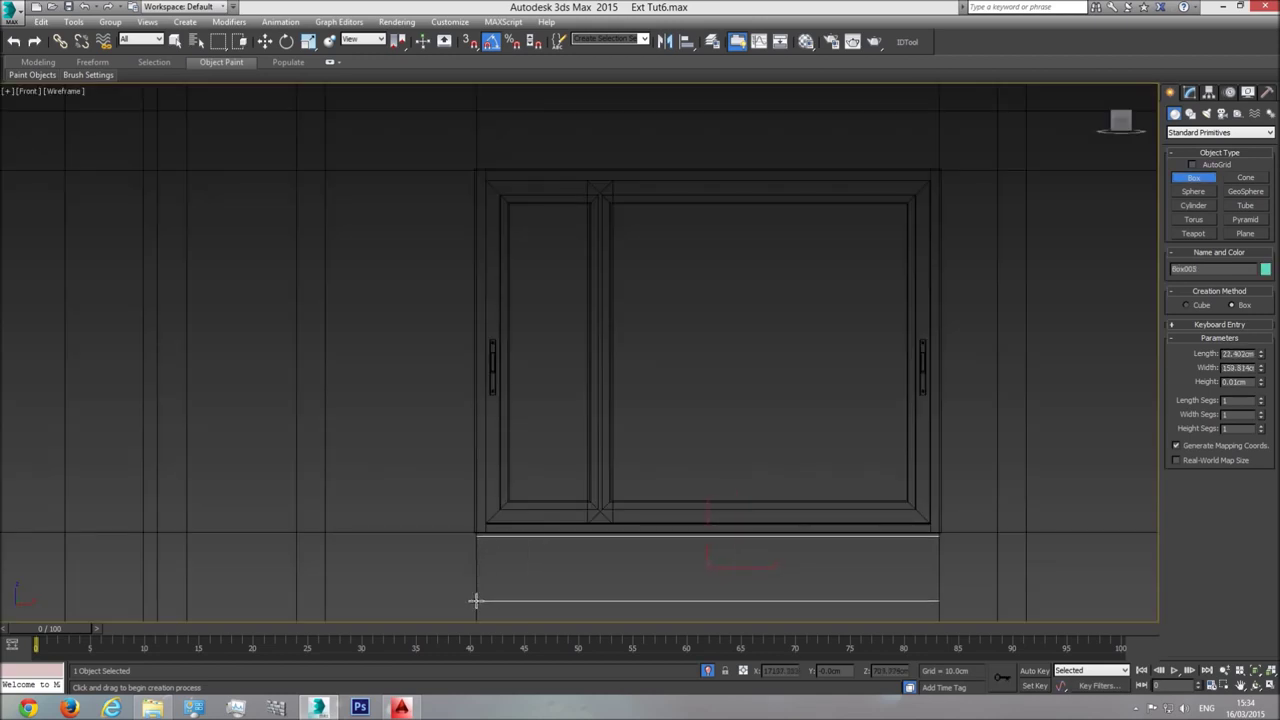
{"action": "left_click", "coordinate": [601, 328]}
{"action": "key", "text": "w"}
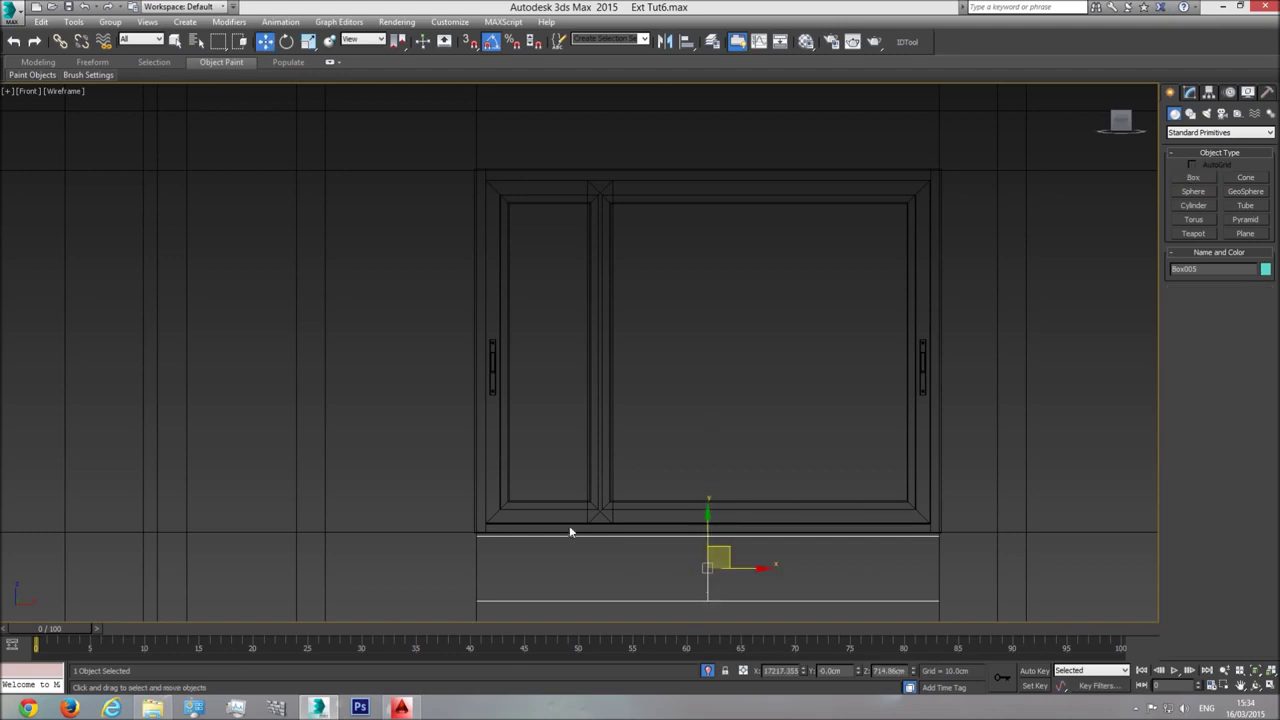
Select the vertices of the window's middle post and move them horizontally onto the guide box's centre line
{"action": "left_click", "coordinate": [600, 486]}
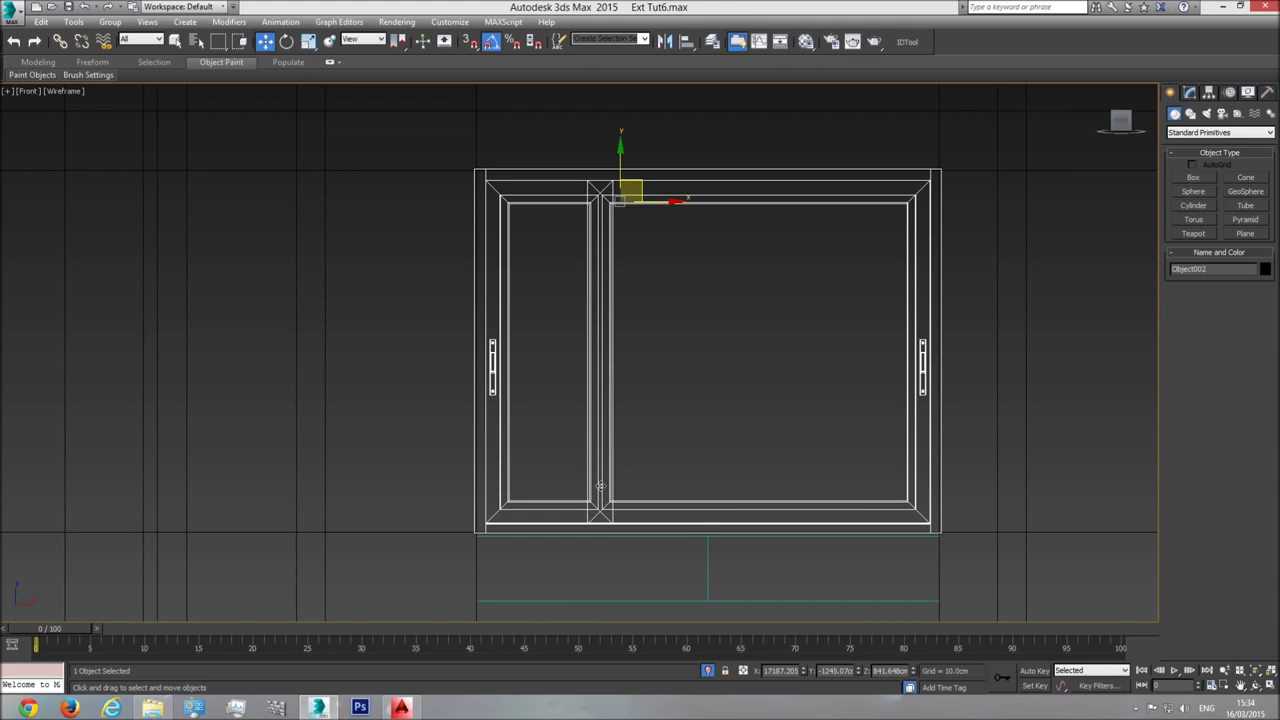
{"action": "left_click", "coordinate": [1189, 92]}
{"action": "left_click", "coordinate": [1183, 281]}
{"action": "left_click_drag", "start_coordinate": [666, 120], "coordinate": [561, 610]}
{"action": "left_click_drag", "start_coordinate": [637, 363], "coordinate": [745, 364]}
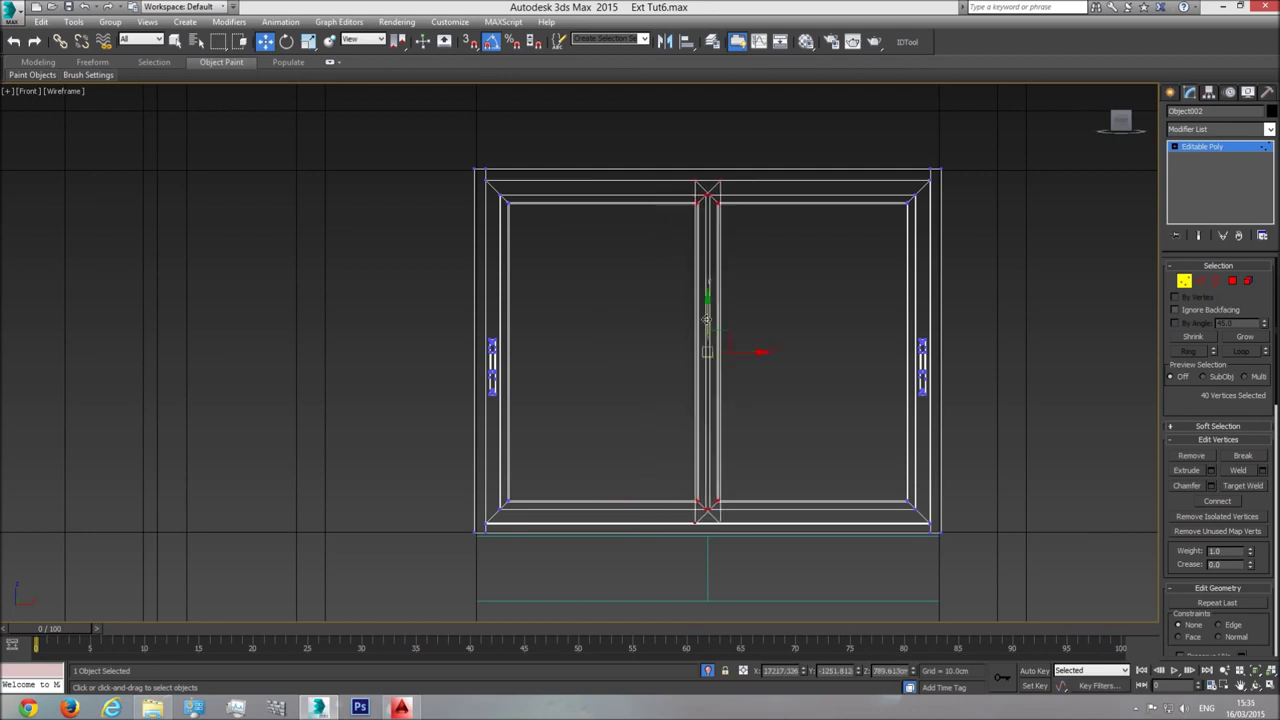
{"action": "left_click_drag", "start_coordinate": [707, 318], "coordinate": [707, 371]}
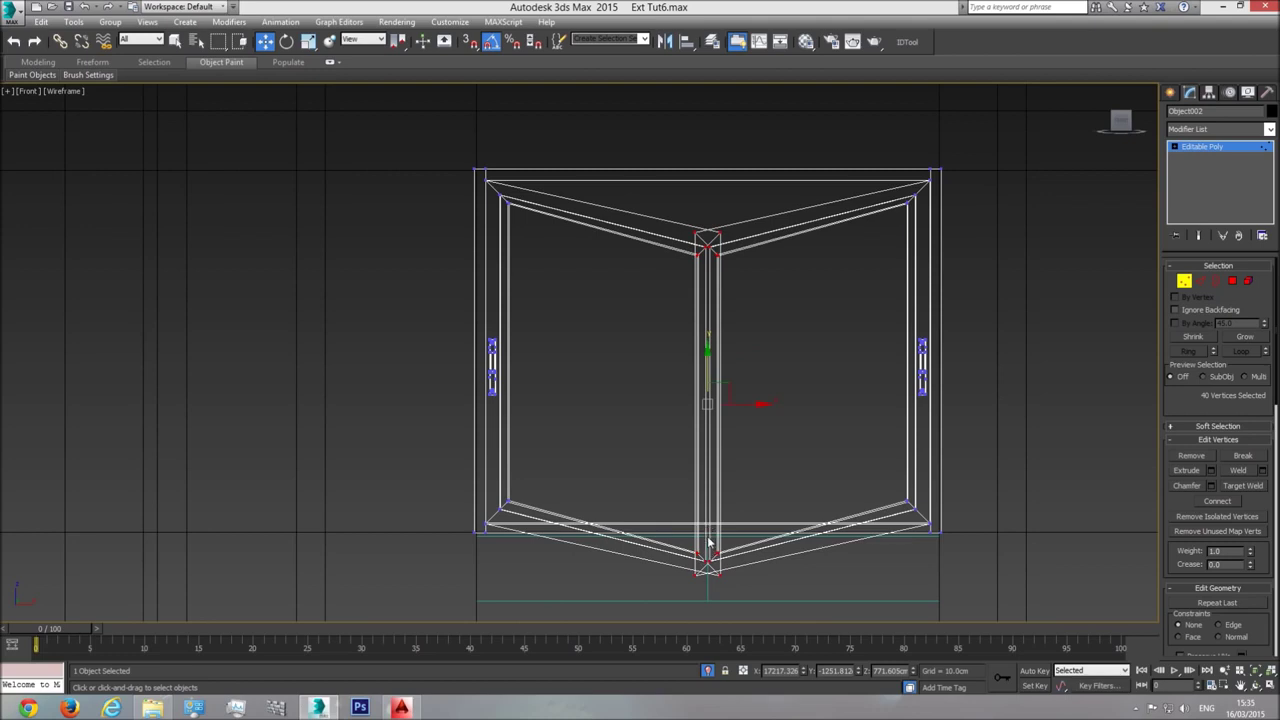
{"action": "key", "text": "ctrl+z"}
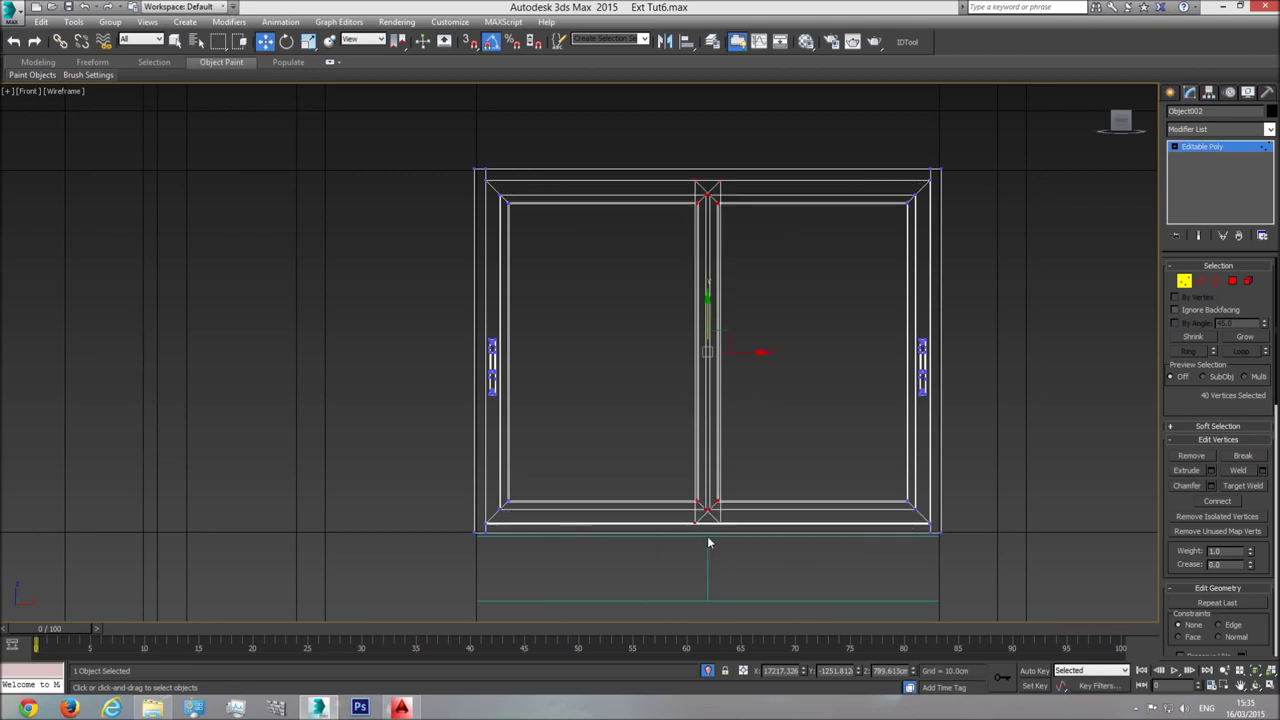
Finish the vertex editing, delete the guide box below the window and reselect the window
{"action": "left_click", "coordinate": [1235, 148]}
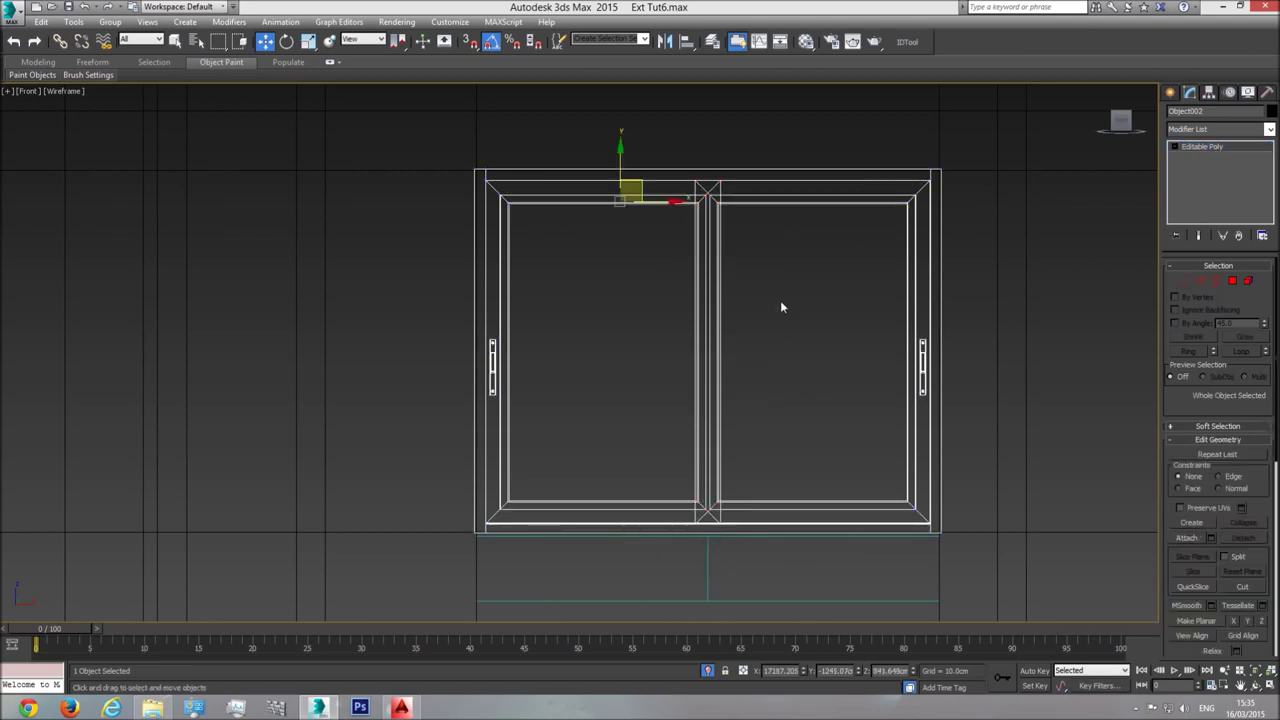
{"action": "left_click", "coordinate": [706, 562]}
{"action": "left_click", "coordinate": [703, 540]}
{"action": "left_click", "coordinate": [707, 487]}
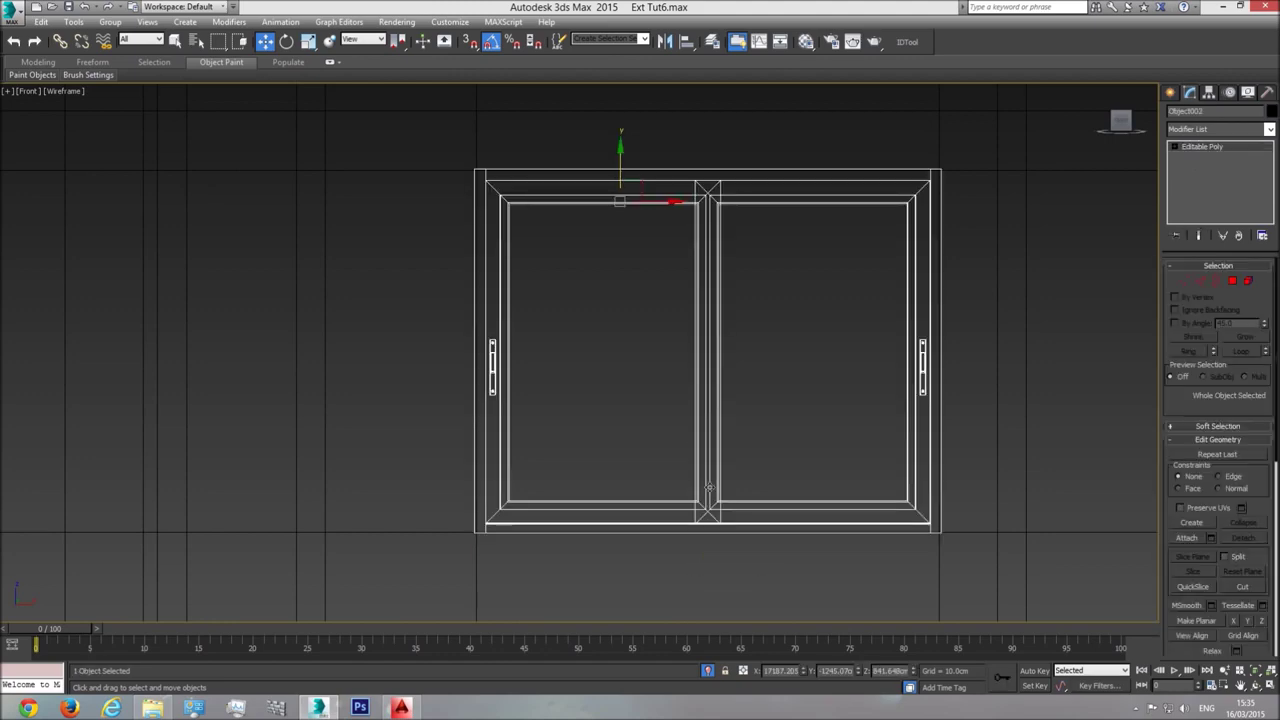
In a shaded perspective view, move the window about 684 cm along Y into its upper-floor wall opening
{"action": "key", "text": "p"}
{"action": "key", "text": "ctrl+r"}
{"action": "key", "text": "F3"}
{"action": "mouse_move", "coordinate": [1023, 565]}
{"action": "left_mouse_down"}
{"action": "mouse_move", "coordinate": [680, 380]}
{"action": "mouse_move", "coordinate": [674, 366]}
{"action": "mouse_move", "coordinate": [724, 261]}
{"action": "left_mouse_up"}
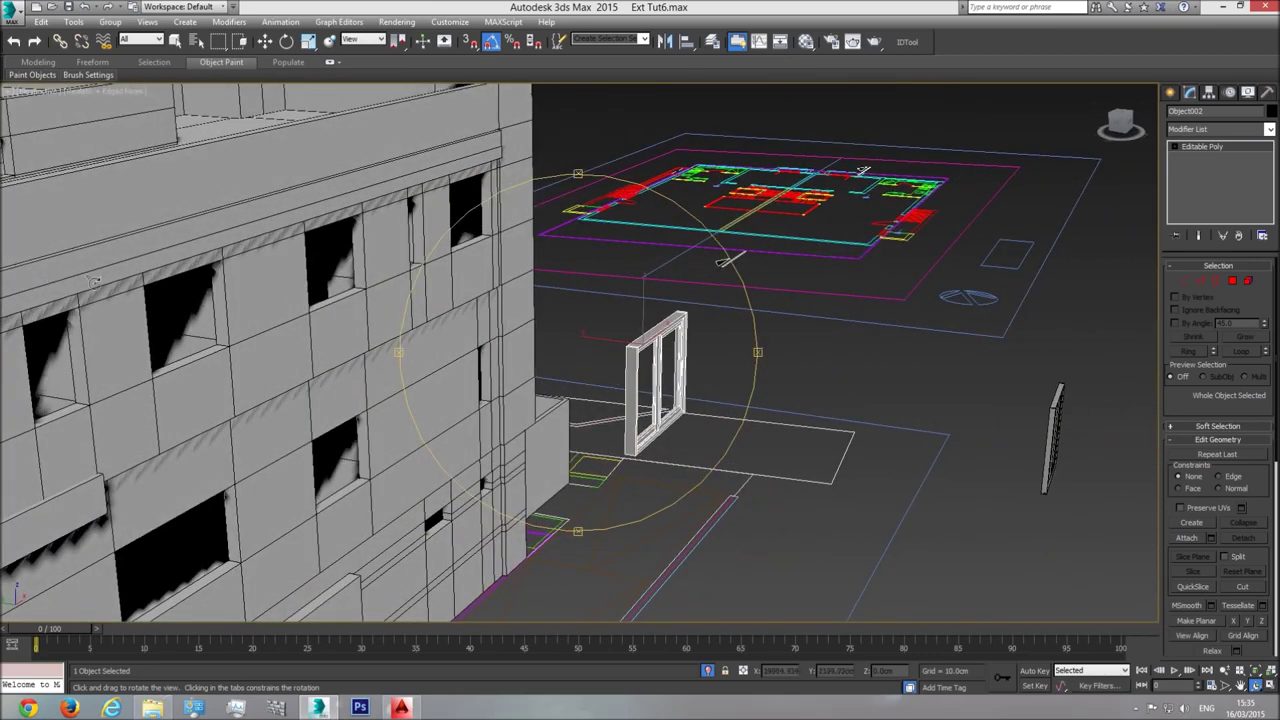
{"action": "left_click", "coordinate": [266, 42]}
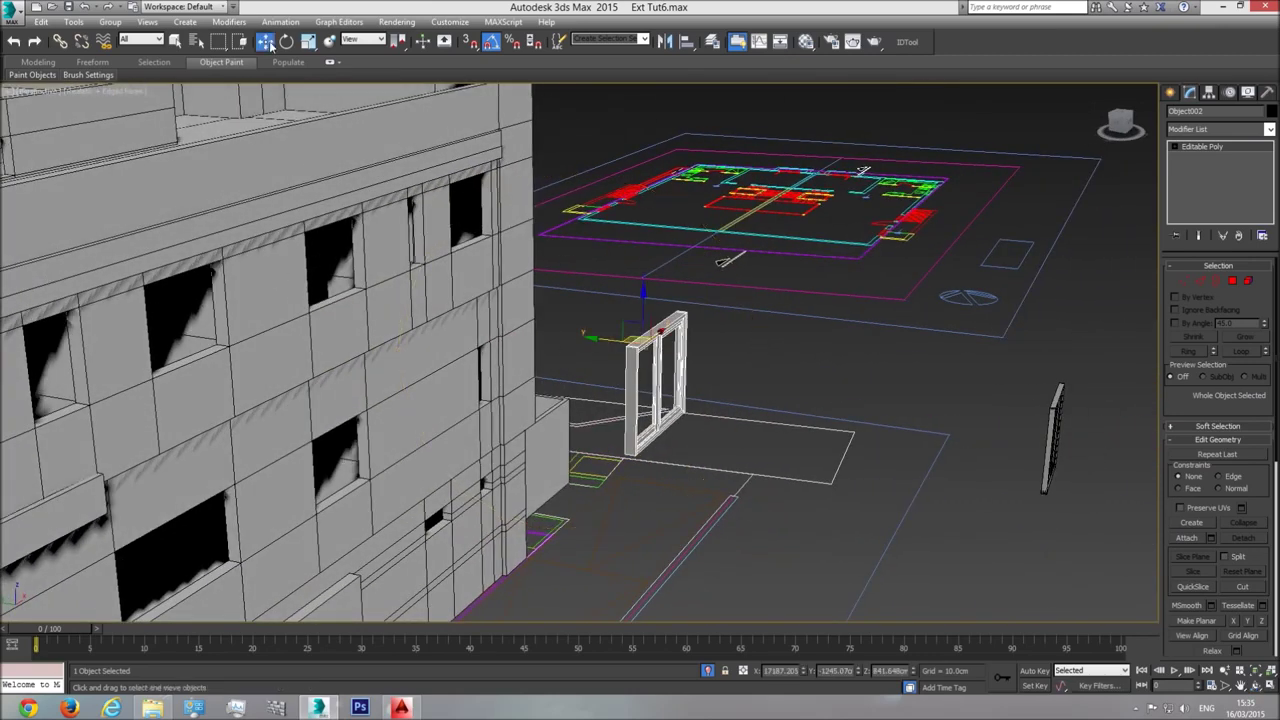
{"action": "left_click_drag", "start_coordinate": [599, 340], "coordinate": [124, 338]}
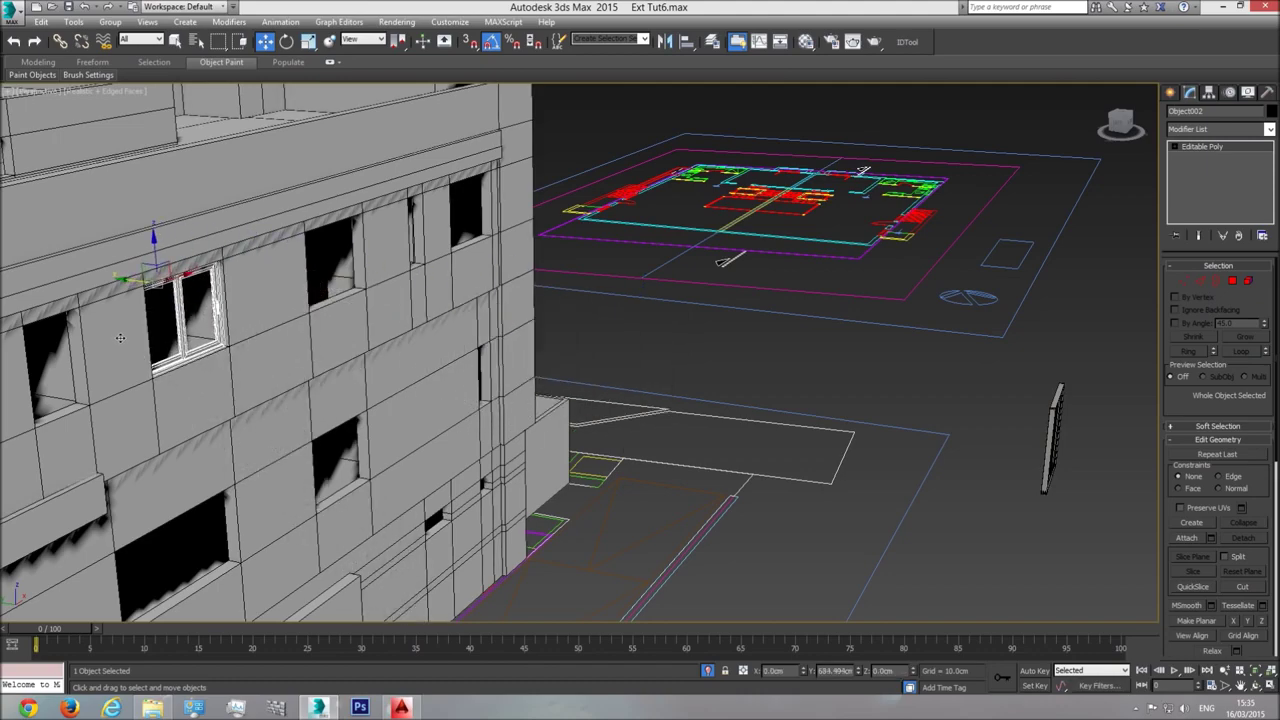
{"action": "scroll", "coordinate": [124, 338], "scroll_direction": "up", "scroll_amount": 5}
{"action": "scroll", "coordinate": [460, 348], "scroll_direction": "up", "scroll_amount": 3}
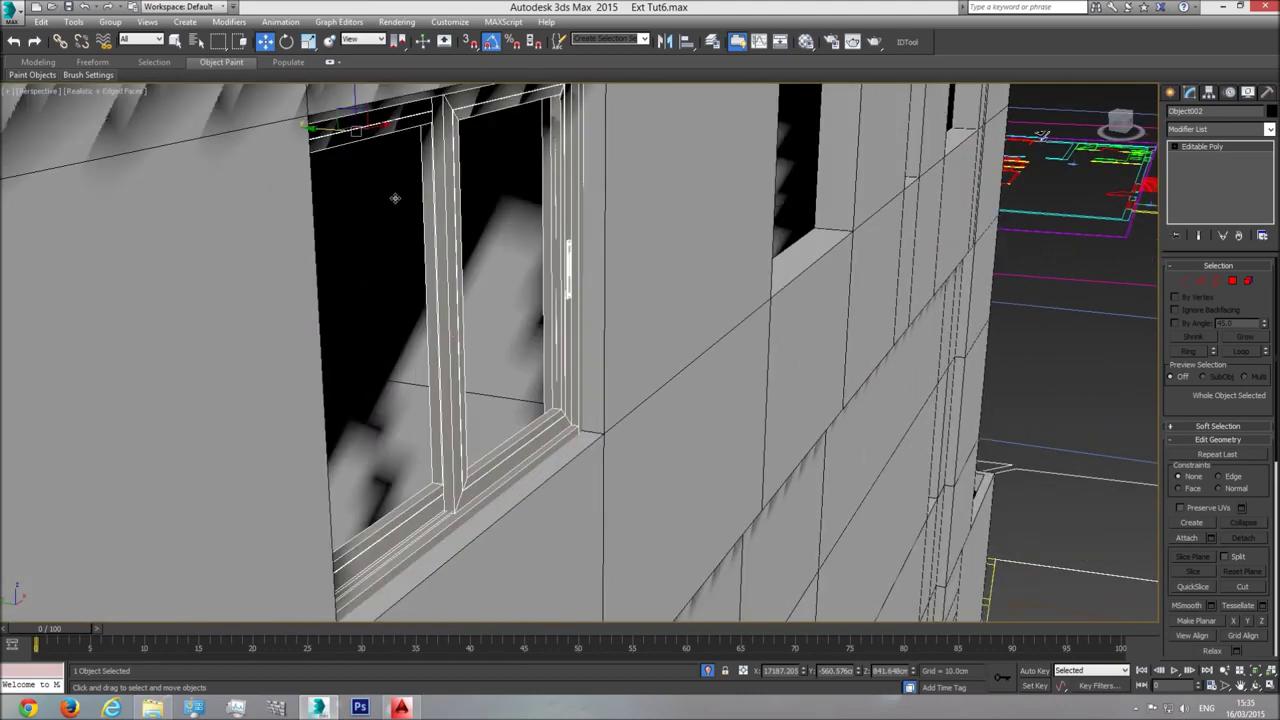
Examine the window's position within the wall thickness from above and from inside the building, using Shaded viewport display
{"action": "key", "text": "t"}
{"action": "scroll", "coordinate": [740, 372], "scroll_direction": "down", "scroll_amount": 6}
{"action": "scroll", "coordinate": [689, 343], "scroll_direction": "up", "scroll_amount": 10}
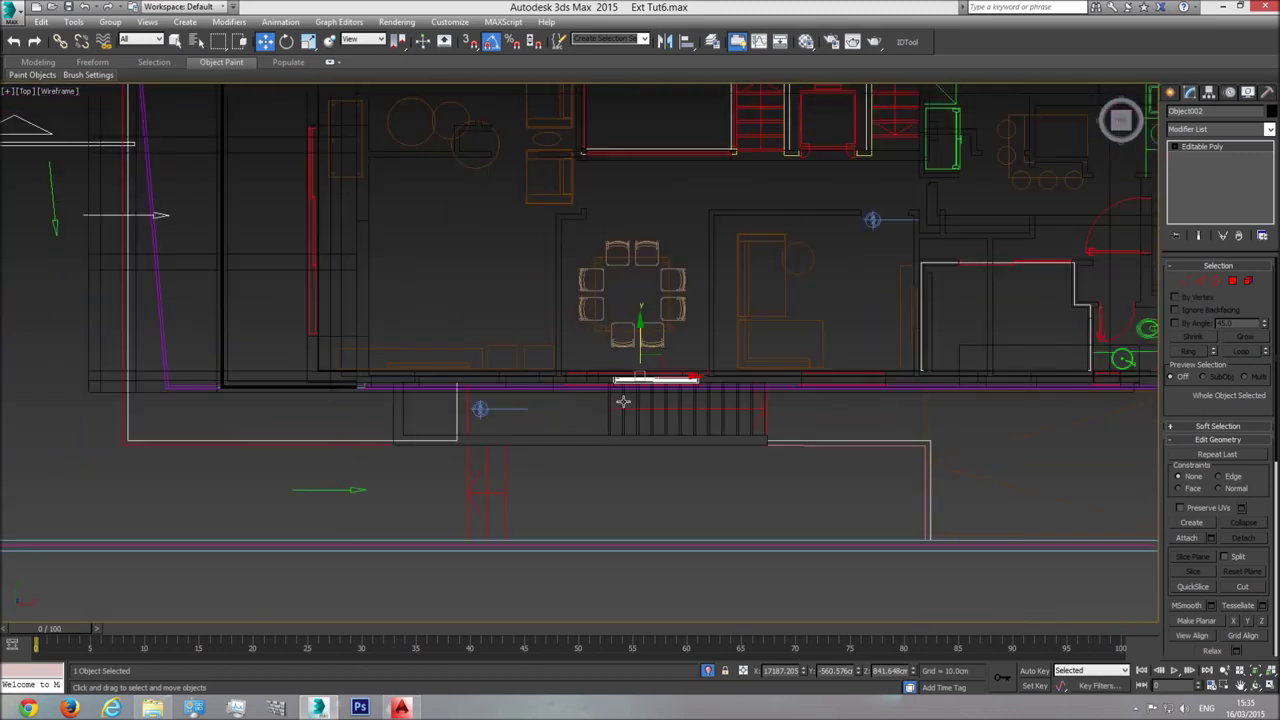
{"action": "scroll", "coordinate": [664, 357], "scroll_direction": "down", "scroll_amount": 2}
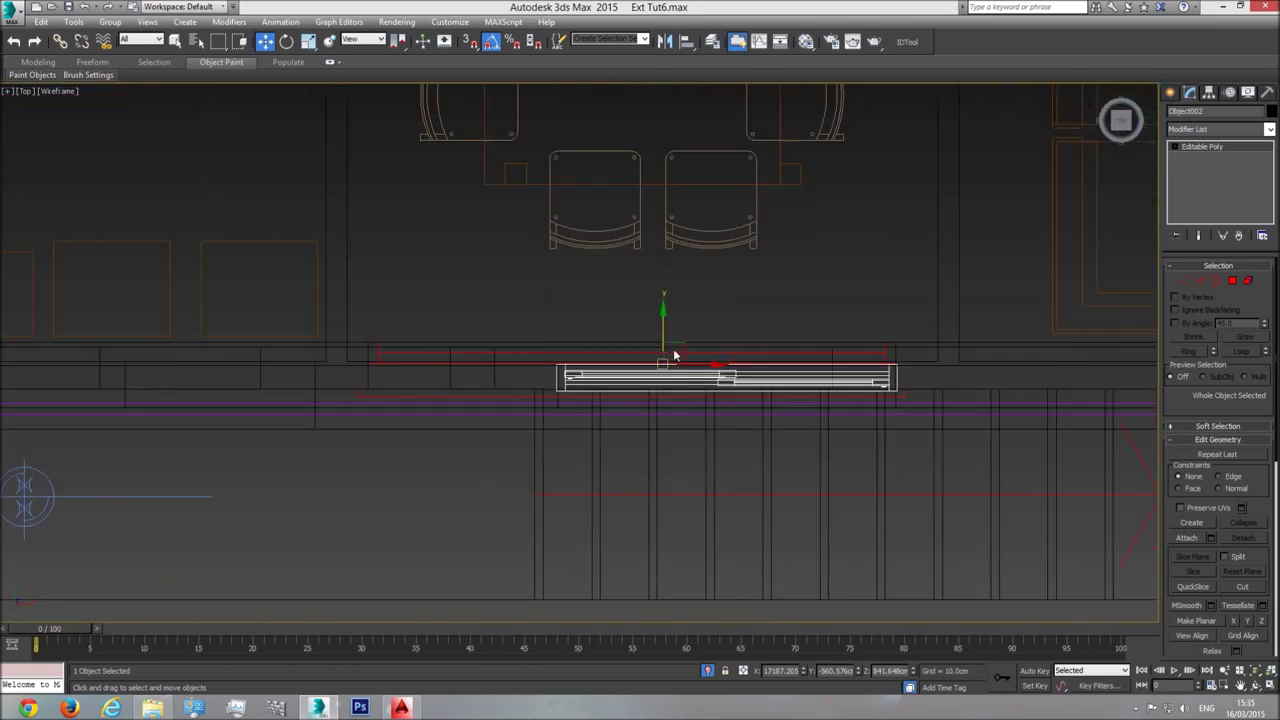
{"action": "key", "text": "p"}
{"action": "left_click", "coordinate": [1255, 672]}
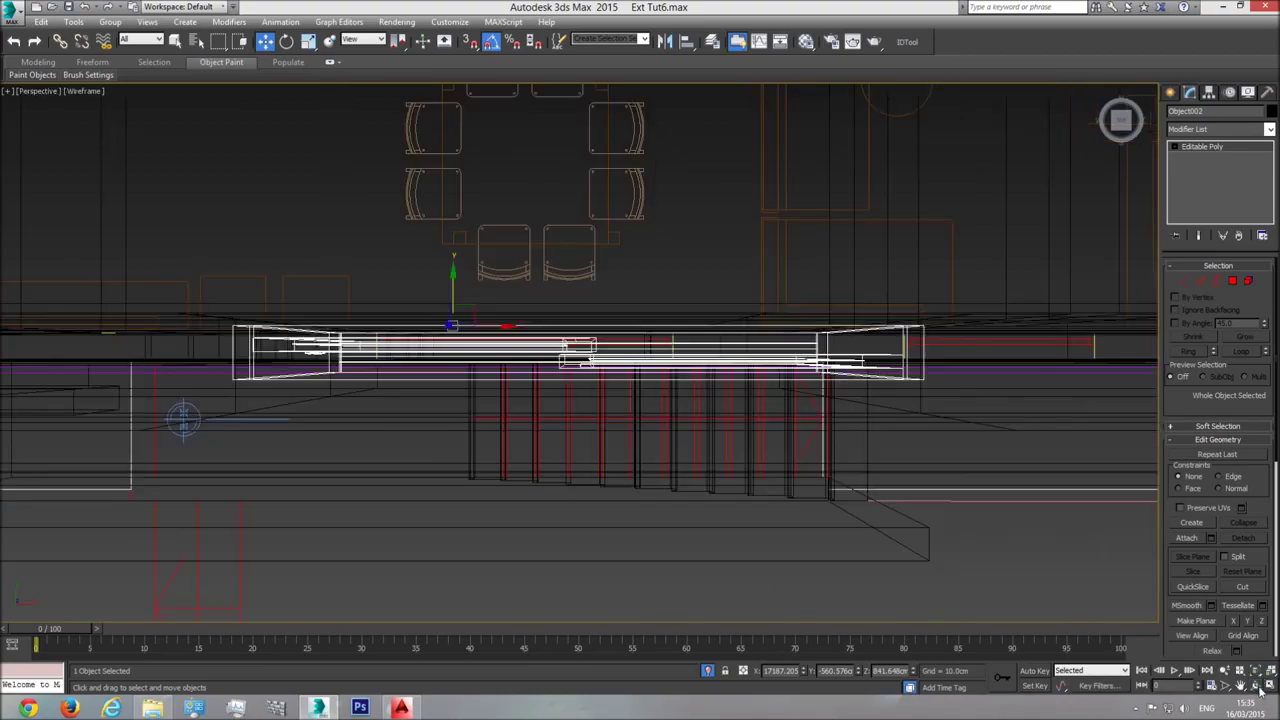
{"action": "left_click", "coordinate": [1255, 686]}
{"action": "key", "text": "F3"}
{"action": "mouse_move", "coordinate": [646, 431]}
{"action": "left_mouse_down"}
{"action": "mouse_move", "coordinate": [706, 340]}
{"action": "mouse_move", "coordinate": [694, 391]}
{"action": "mouse_move", "coordinate": [574, 403]}
{"action": "mouse_move", "coordinate": [634, 411]}
{"action": "mouse_move", "coordinate": [583, 443]}
{"action": "mouse_move", "coordinate": [587, 304]}
{"action": "mouse_move", "coordinate": [614, 366]}
{"action": "left_mouse_up"}
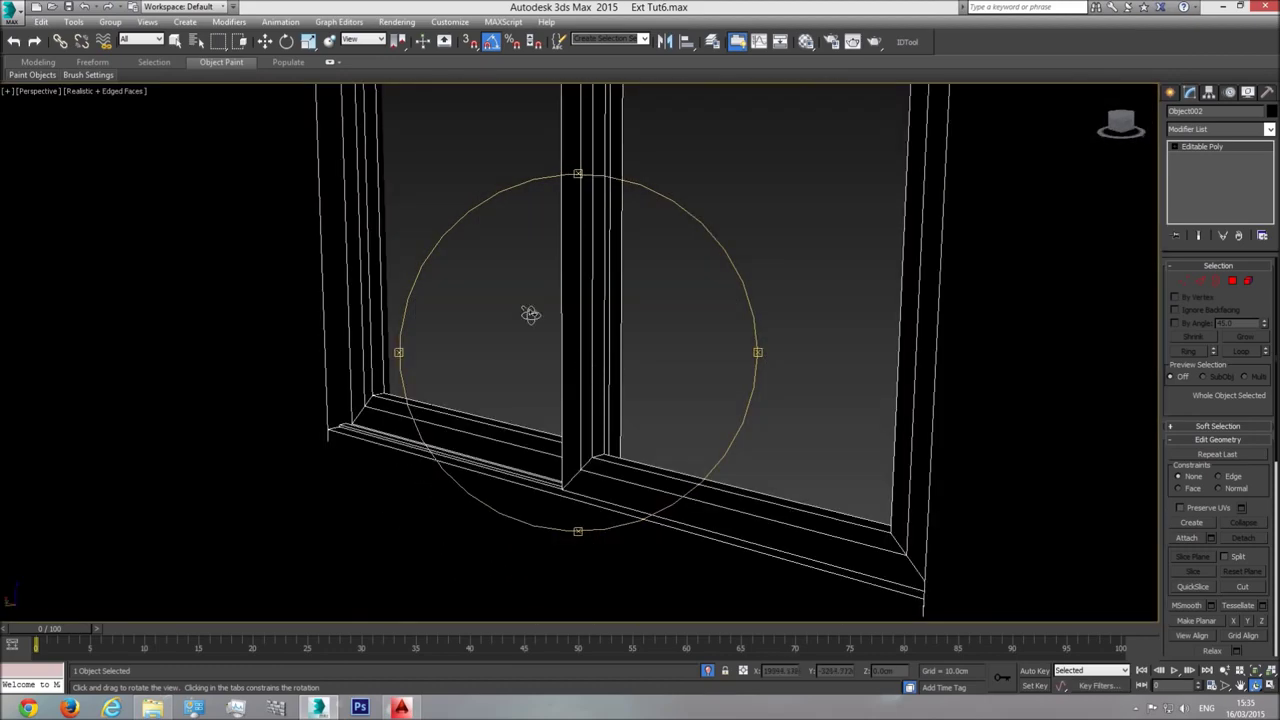
{"action": "left_click", "coordinate": [128, 91]}
{"action": "left_click", "coordinate": [160, 120]}
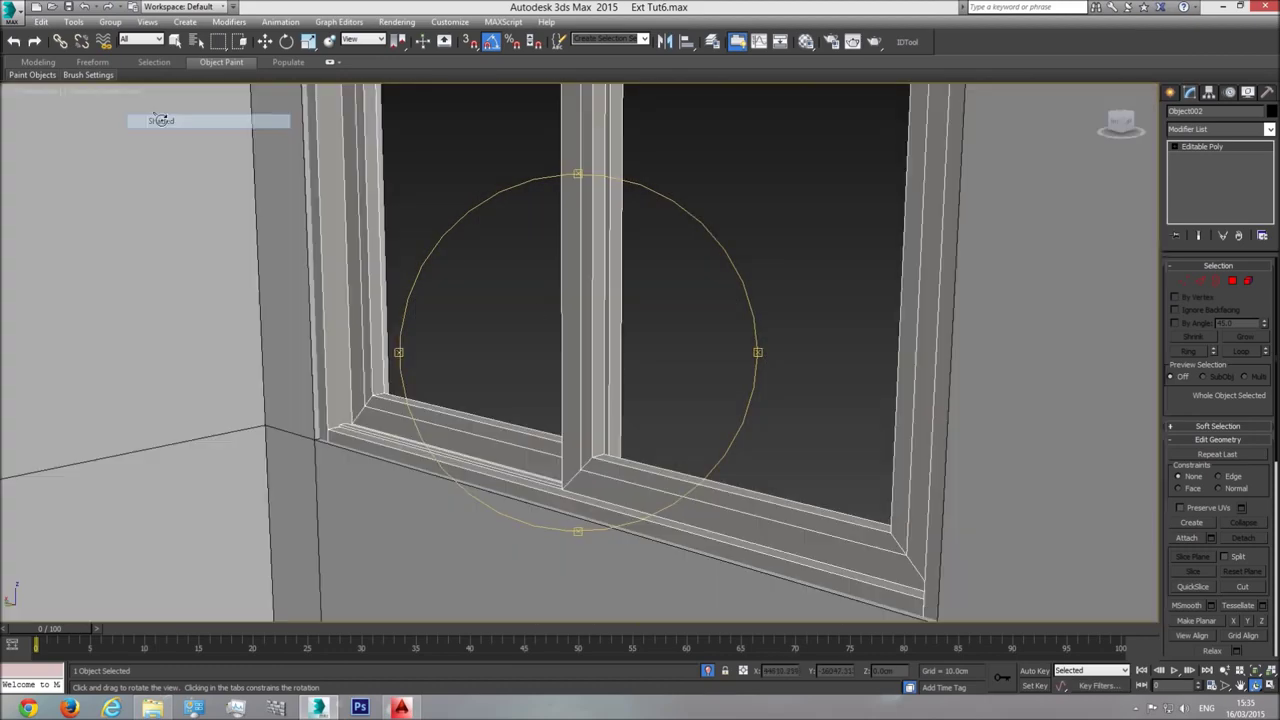
{"action": "left_click_drag", "start_coordinate": [608, 443], "coordinate": [634, 410]}
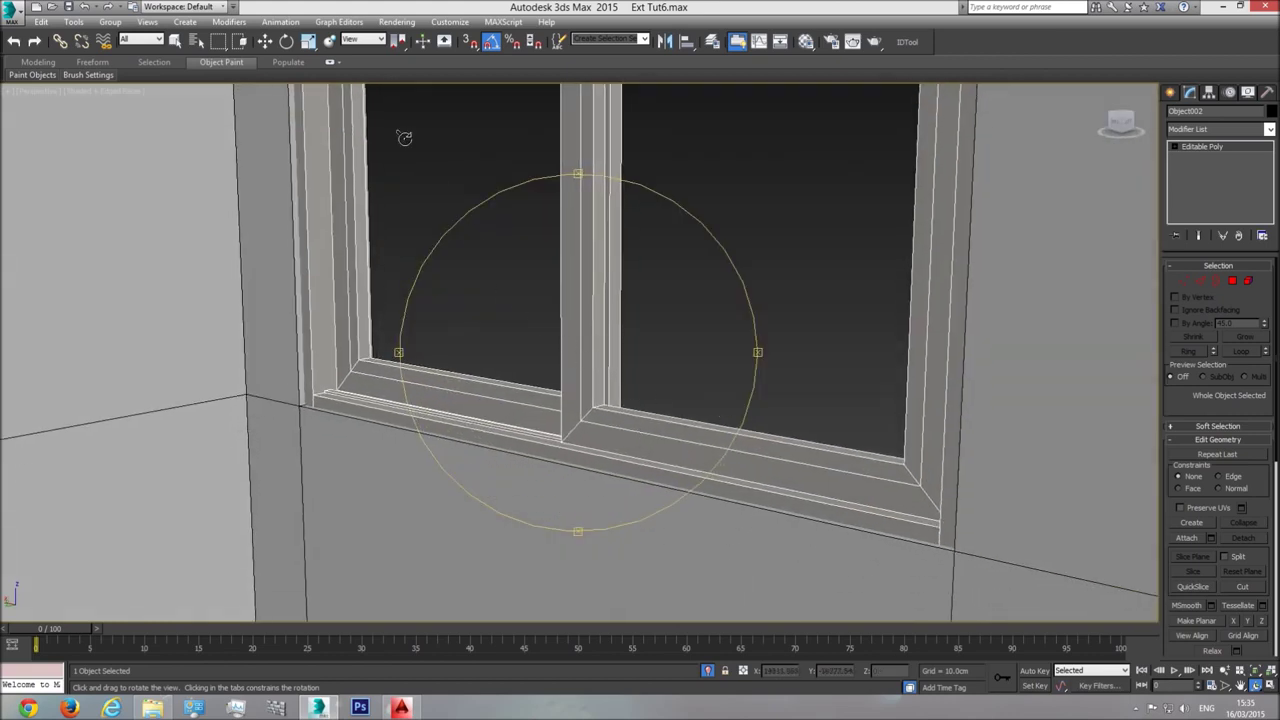
Shift the window about 2 cm along Y to bring its frame flush with the inner wall face
{"action": "left_click", "coordinate": [267, 44]}
{"action": "middle_click_drag", "start_coordinate": [482, 178], "coordinate": [491, 399]}
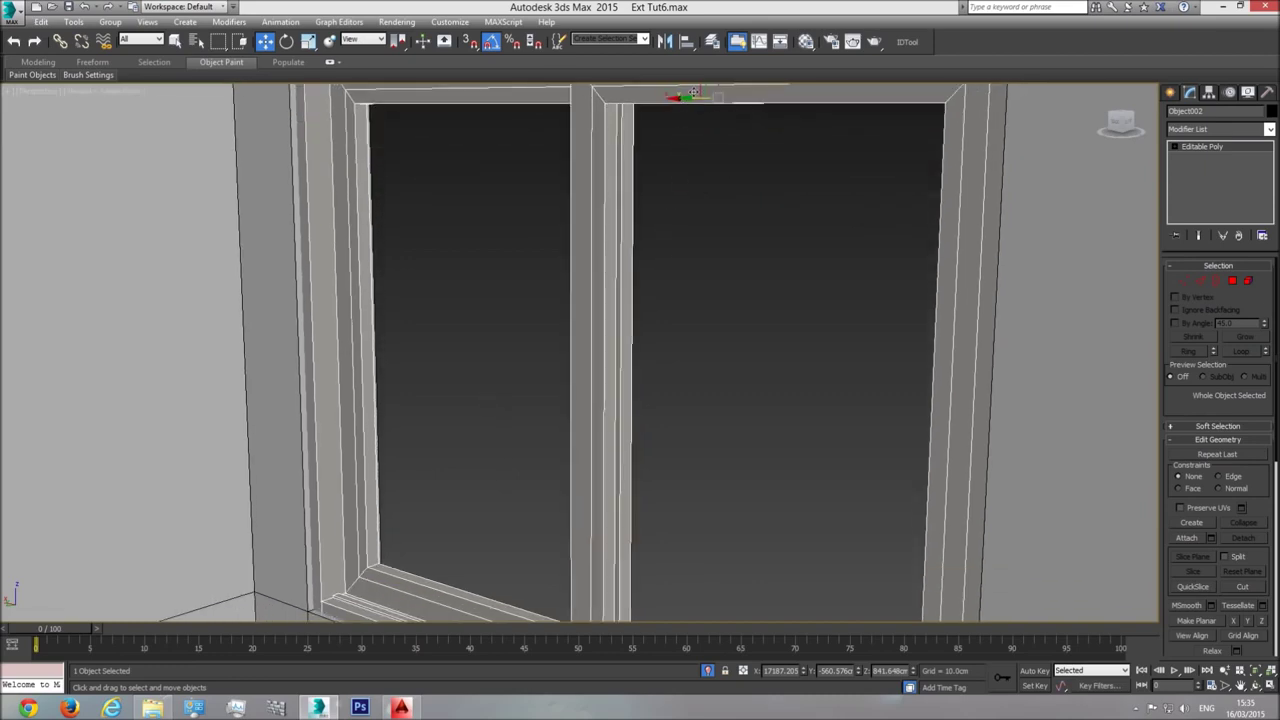
{"action": "left_click_drag", "start_coordinate": [692, 93], "coordinate": [686, 95]}
{"action": "middle_click_drag", "start_coordinate": [874, 413], "coordinate": [845, 145]}
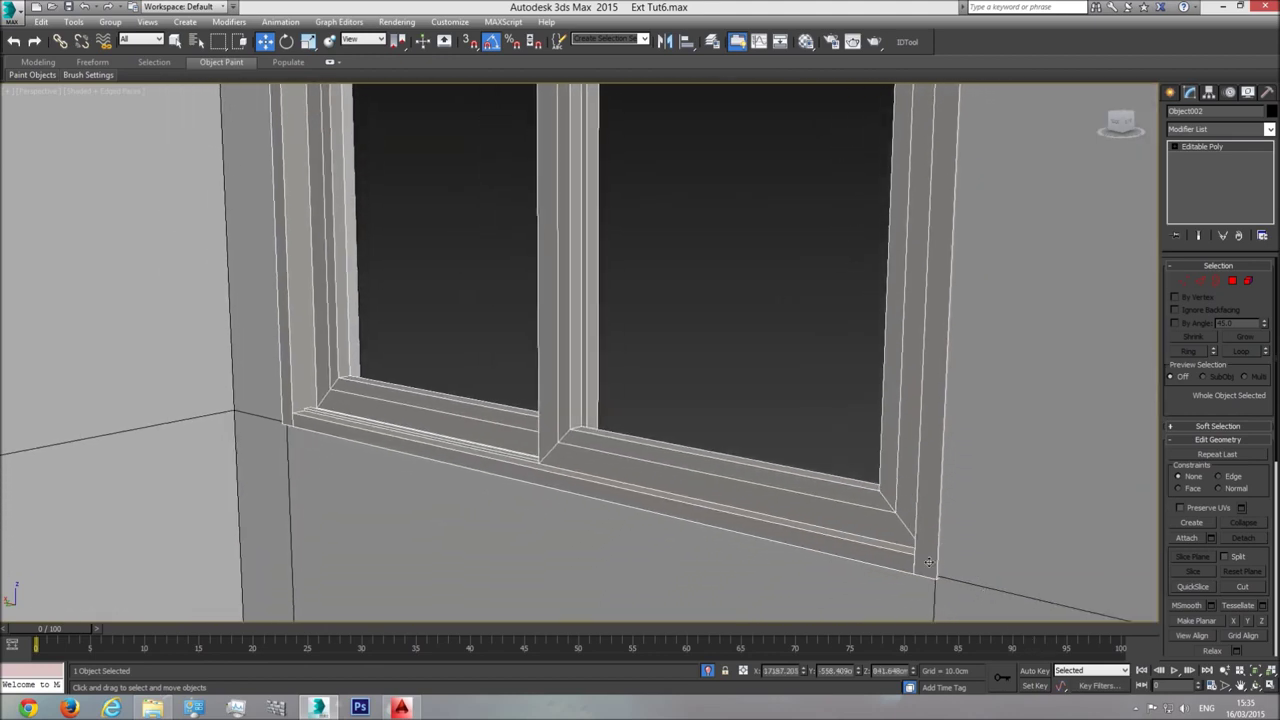
Inspect the fitted window and the bottom ledge of its opening from outside the building
{"action": "left_click", "coordinate": [1256, 686]}
{"action": "left_click_drag", "start_coordinate": [560, 400], "coordinate": [628, 397]}
{"action": "scroll", "coordinate": [573, 403], "scroll_direction": "down", "scroll_amount": 4}
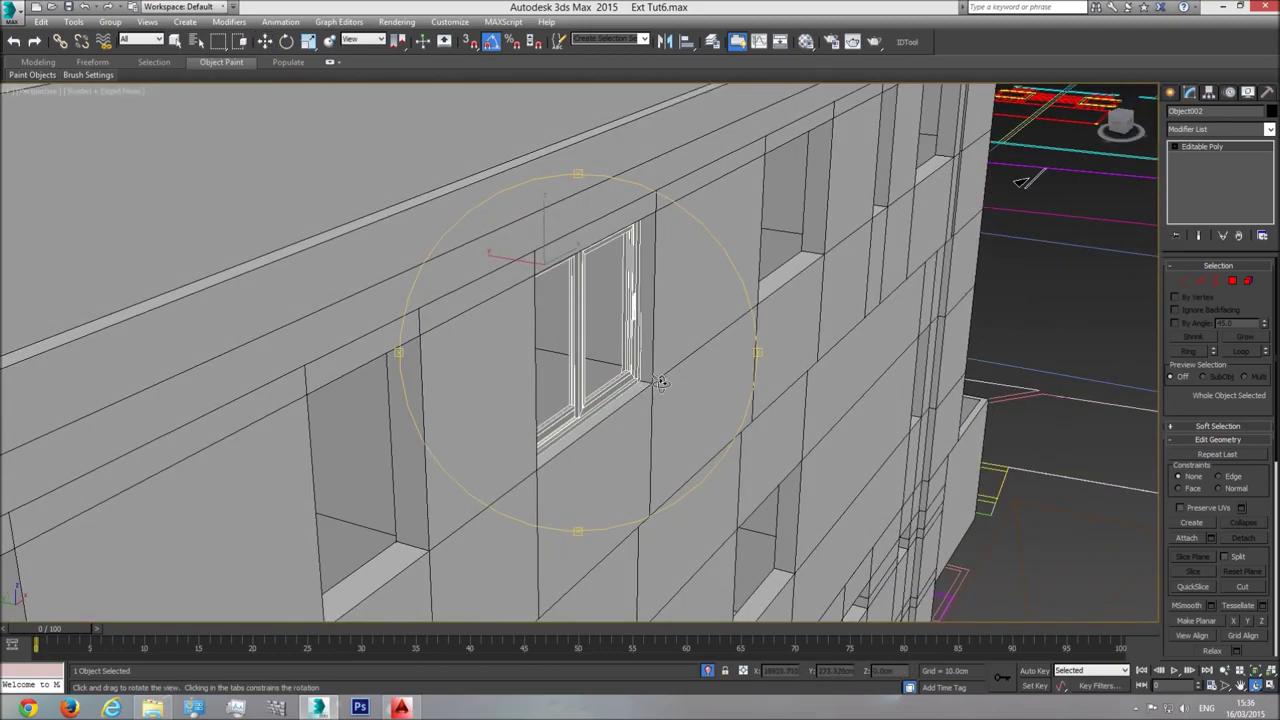
{"action": "scroll", "coordinate": [643, 391], "scroll_direction": "up", "scroll_amount": 5}
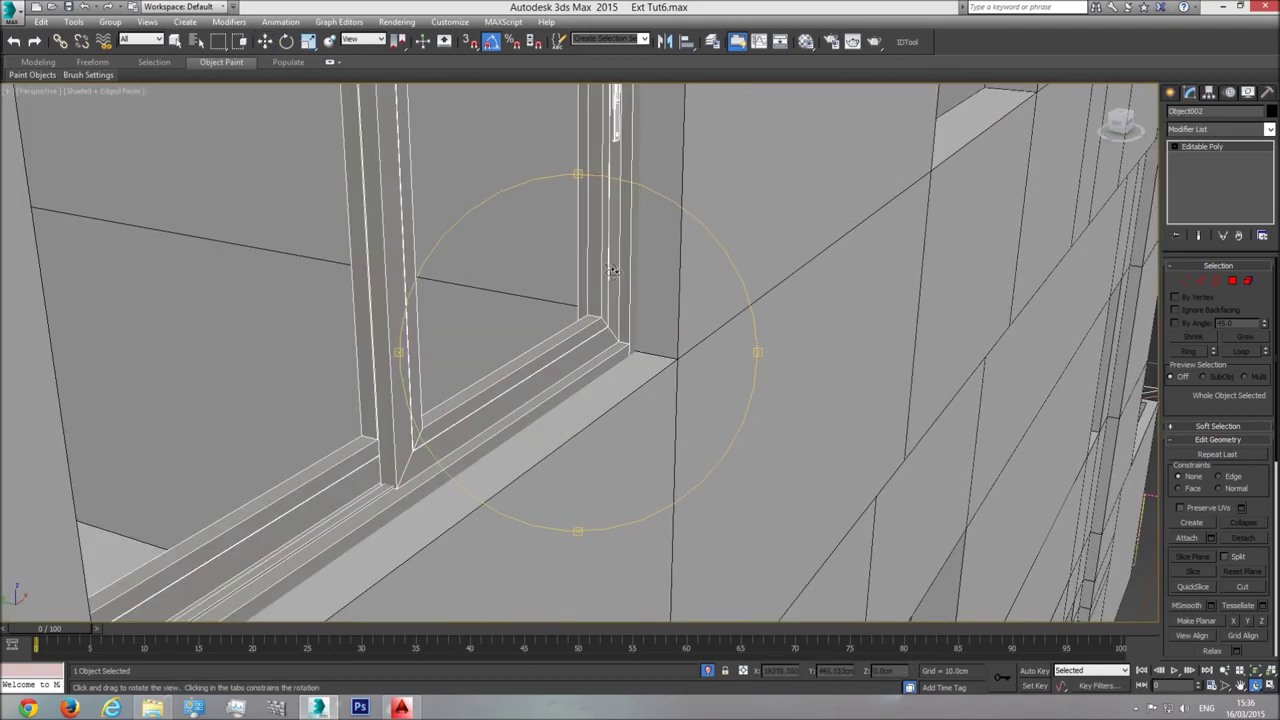
{"action": "scroll", "coordinate": [657, 242], "scroll_direction": "down", "scroll_amount": 5}
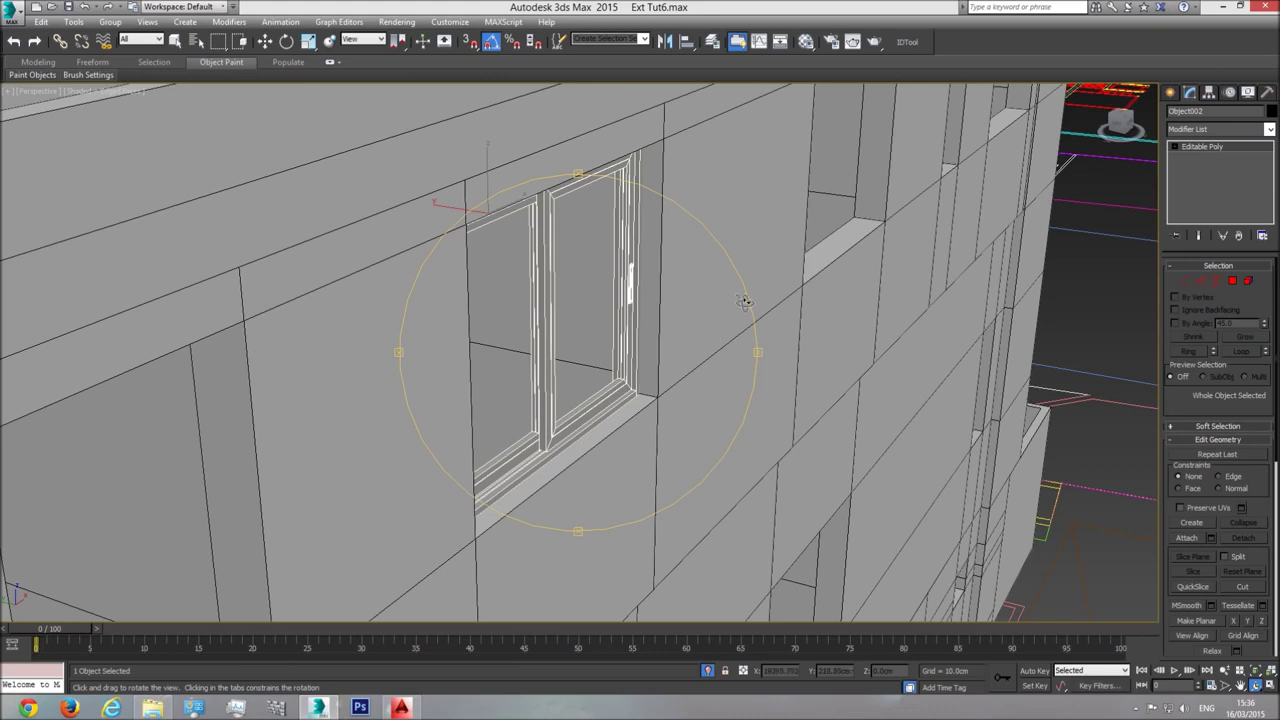
{"action": "key", "text": "w"}
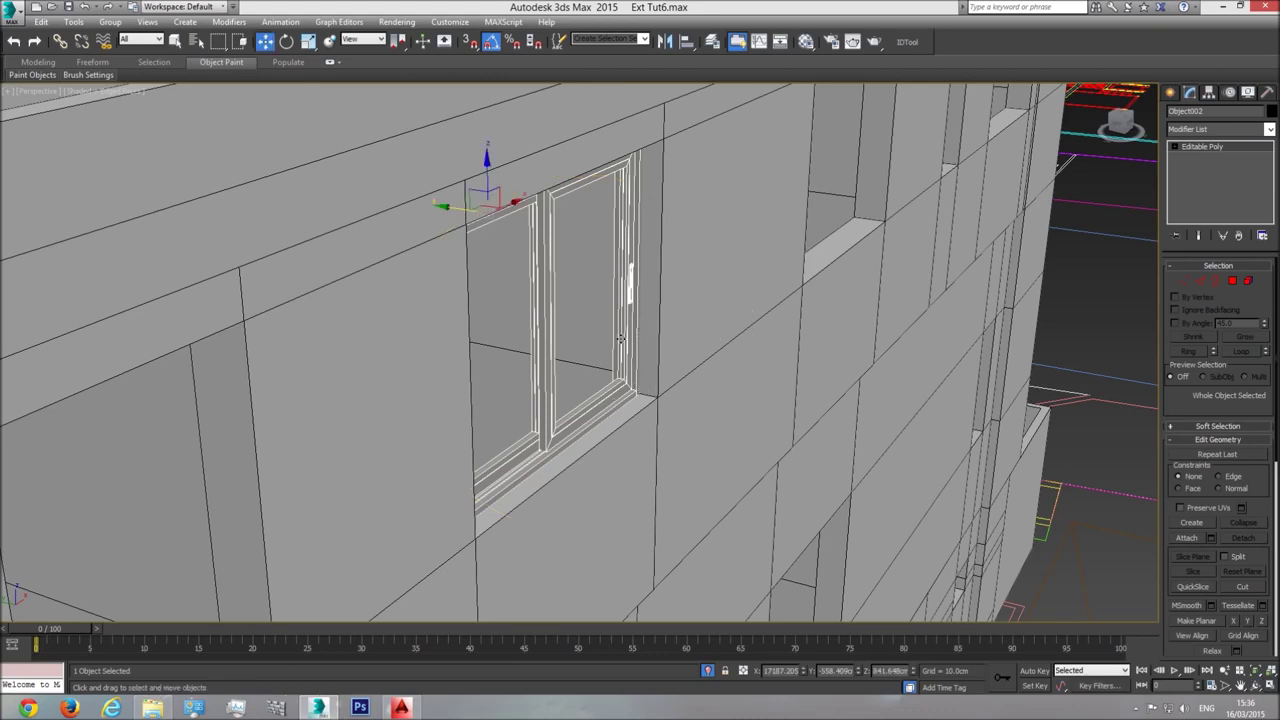
{"action": "scroll", "coordinate": [602, 373], "scroll_direction": "down", "scroll_amount": 3}
{"action": "scroll", "coordinate": [618, 345], "scroll_direction": "up", "scroll_amount": 6}
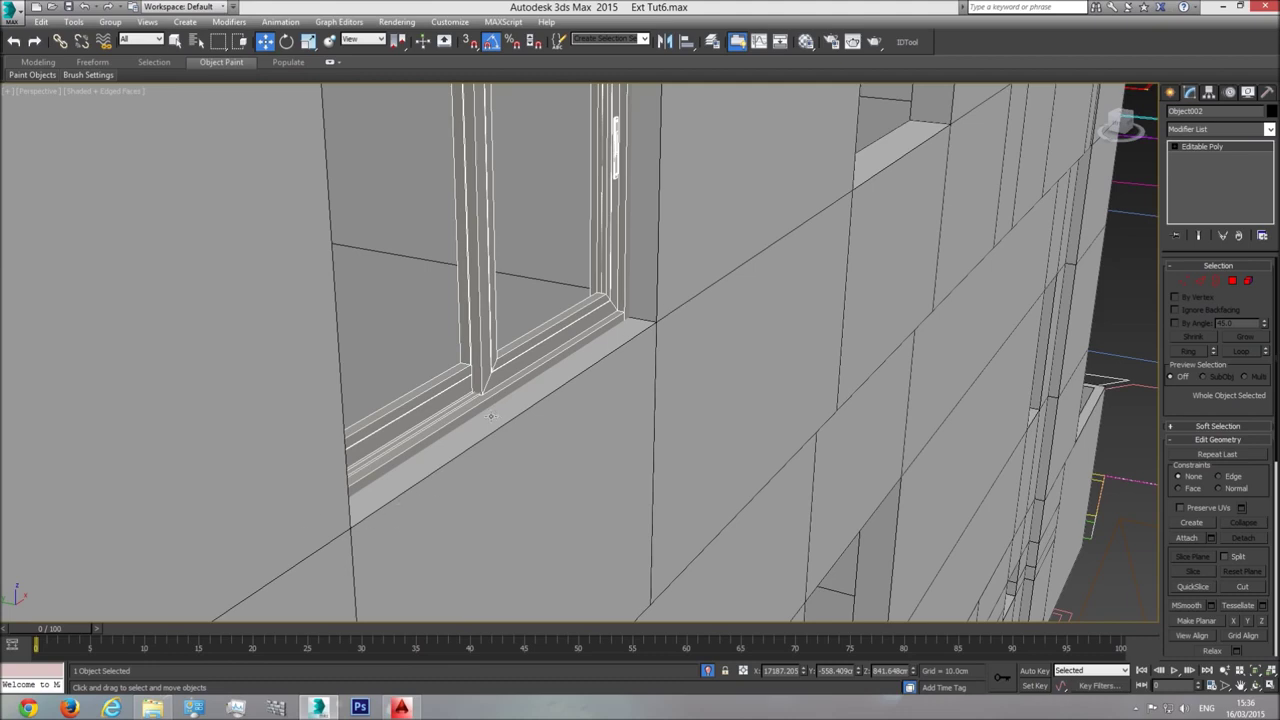
In the front view, draw a sill box about 165 cm wide and 13 cm deep along the window opening's bottom edge
{"action": "key", "text": "f"}
{"action": "middle_click_drag", "start_coordinate": [723, 469], "coordinate": [700, 372]}
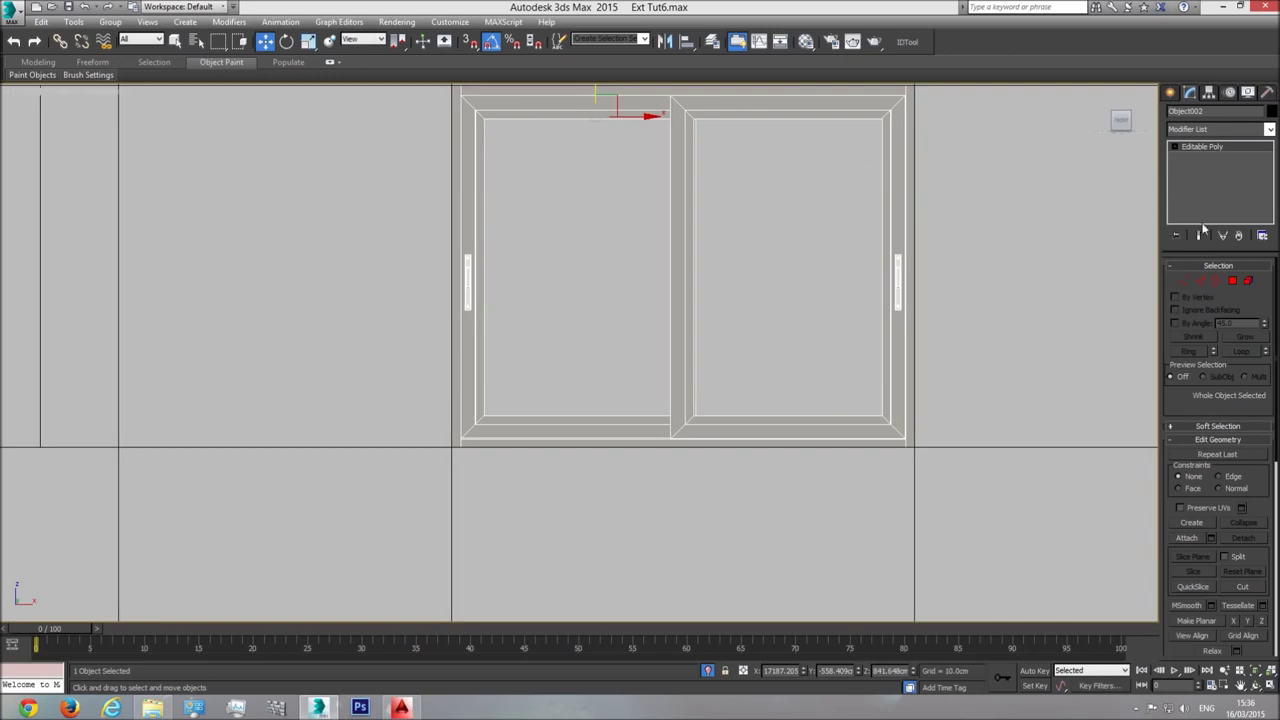
{"action": "left_click", "coordinate": [1171, 92]}
{"action": "left_click", "coordinate": [1193, 177]}
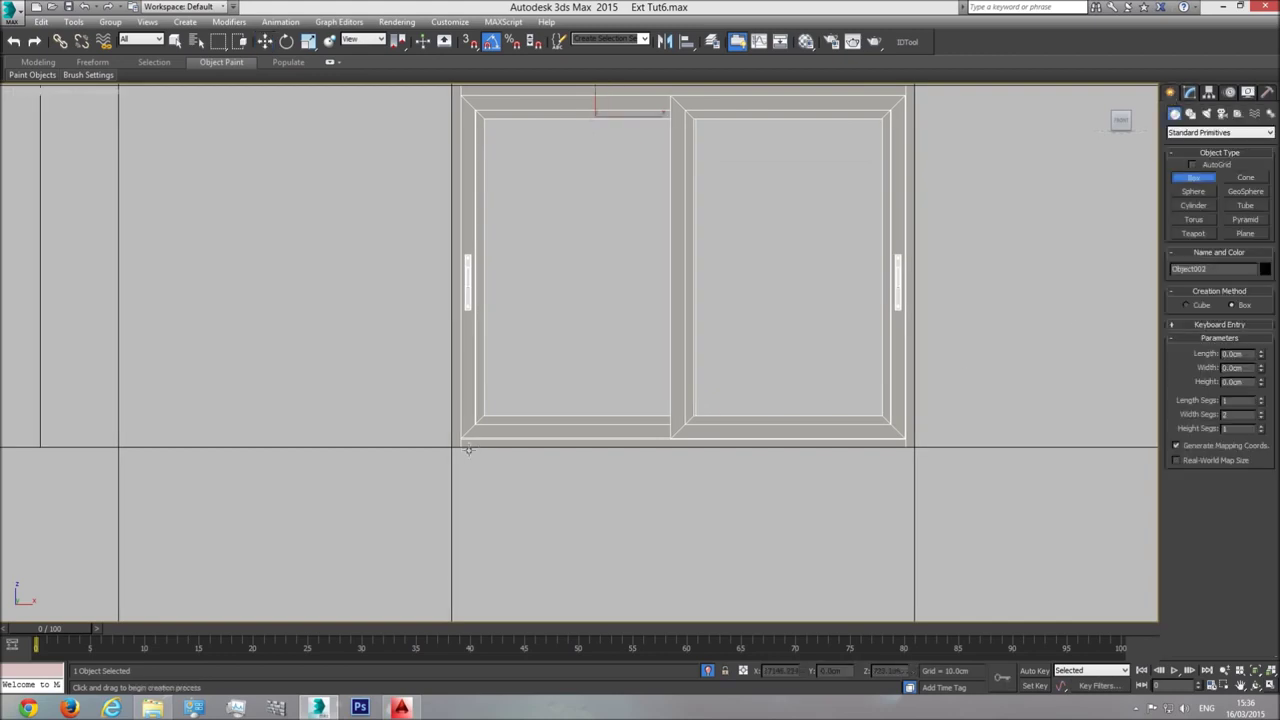
{"action": "scroll", "coordinate": [497, 457], "scroll_direction": "up", "scroll_amount": 5}
{"action": "left_click_drag", "start_coordinate": [398, 435], "coordinate": [1022, 446]}
{"action": "middle_click_drag", "start_coordinate": [1022, 446], "coordinate": [769, 446]}
{"action": "scroll", "coordinate": [765, 446], "scroll_direction": "down", "scroll_amount": 2}
{"action": "left_click_drag", "start_coordinate": [769, 446], "coordinate": [995, 444]}
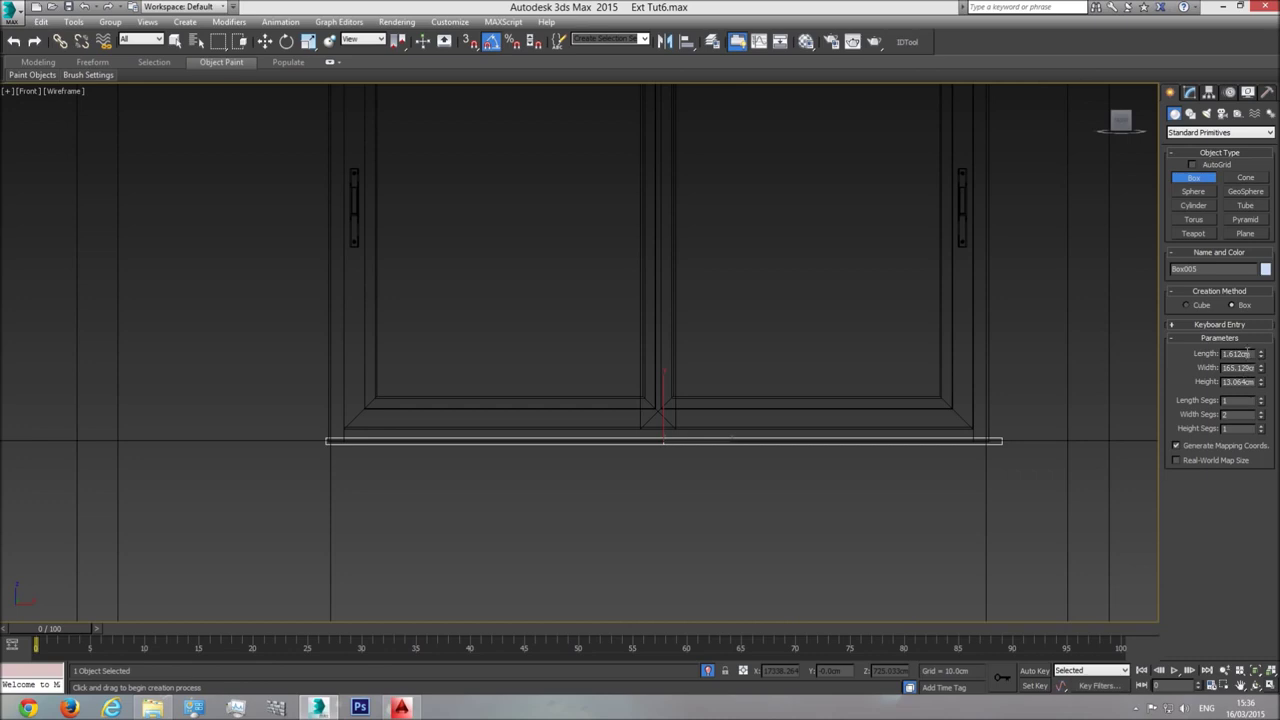
Set the sill box's length to 3 cm and its width segments to 1
{"action": "type", "text": "3"}
{"action": "key", "text": "Return"}
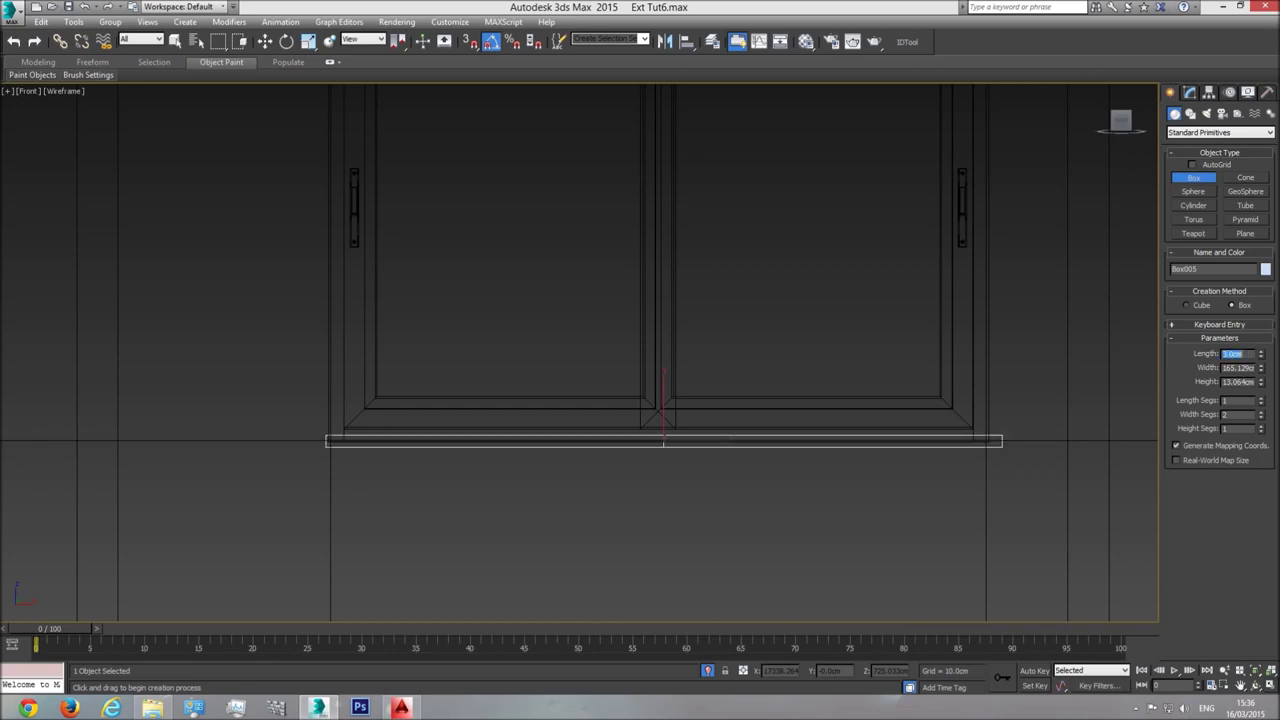
{"action": "scroll", "coordinate": [932, 442], "scroll_direction": "down", "scroll_amount": 3}
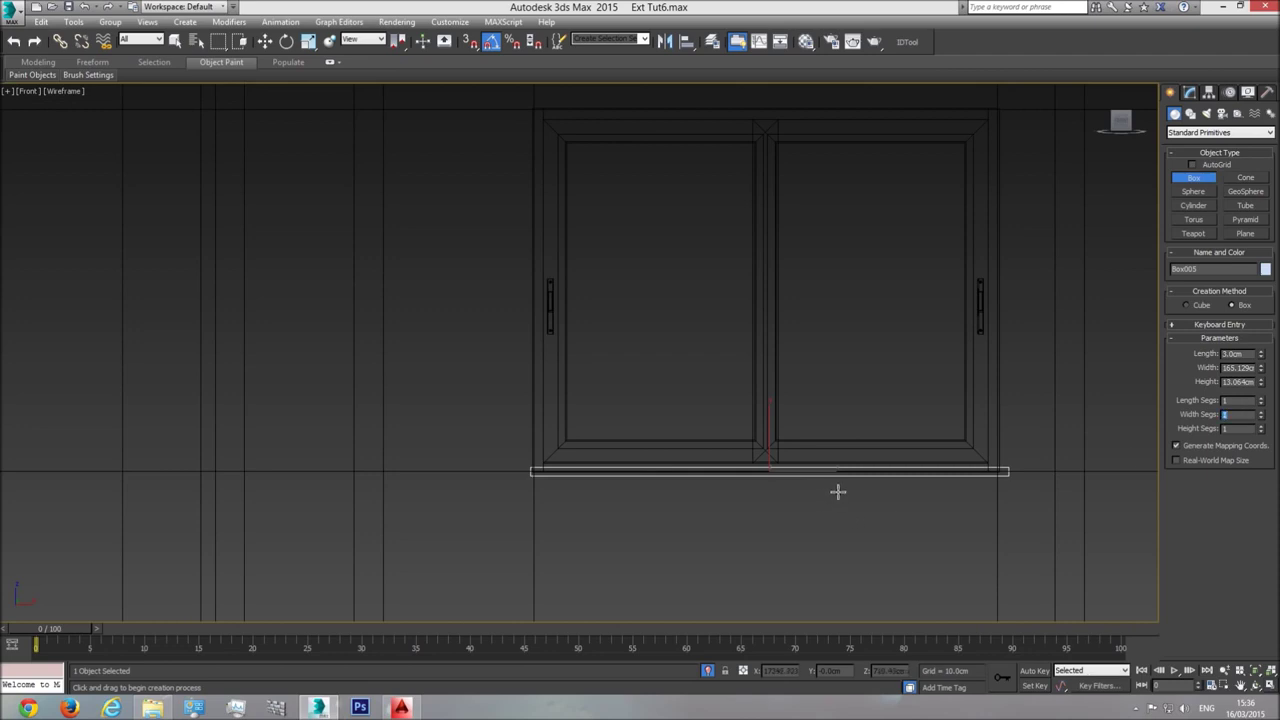
{"action": "scroll", "coordinate": [838, 491], "scroll_direction": "up", "scroll_amount": 3}
In a shaded perspective view, move the sill box along Y to the facade beneath the fitted window
{"action": "key", "text": "w"}
{"action": "key", "text": "p"}
{"action": "key", "text": "z"}
{"action": "key", "text": "ctrl+r"}
{"action": "key", "text": "F3"}
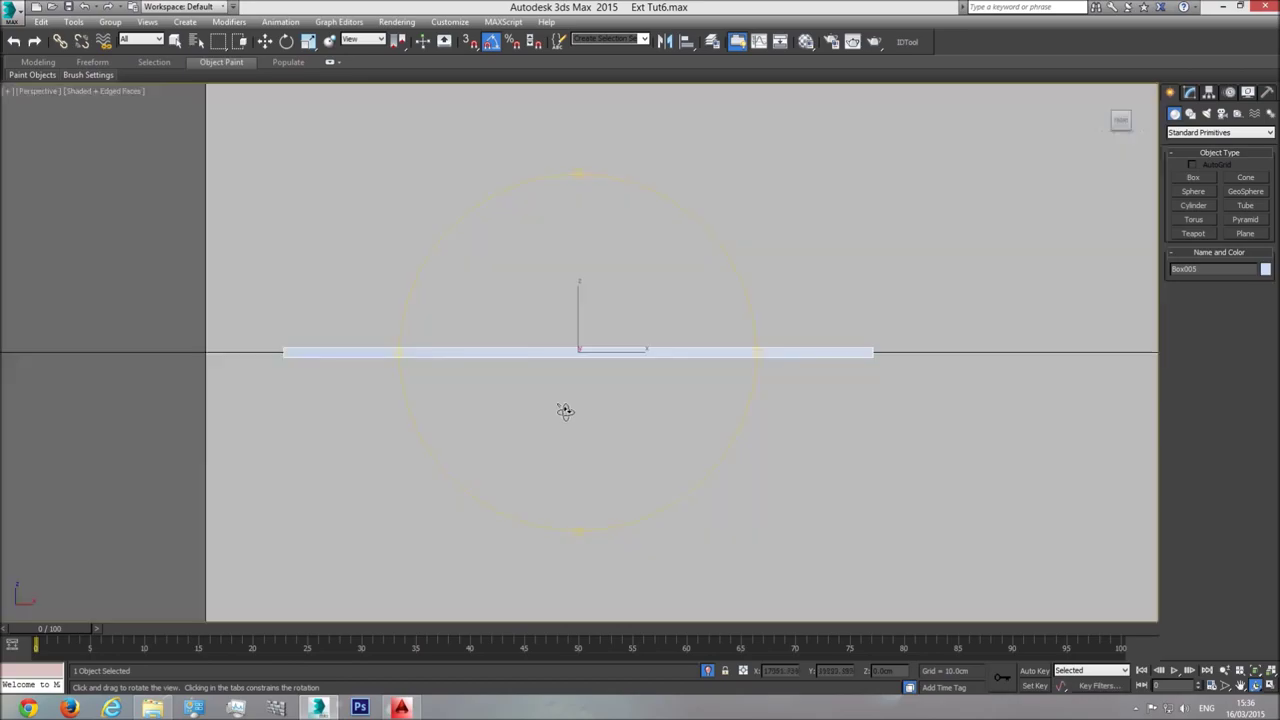
{"action": "left_click_drag", "start_coordinate": [566, 412], "coordinate": [713, 463]}
{"action": "scroll", "coordinate": [649, 440], "scroll_direction": "down", "scroll_amount": 8}
{"action": "left_click", "coordinate": [265, 40]}
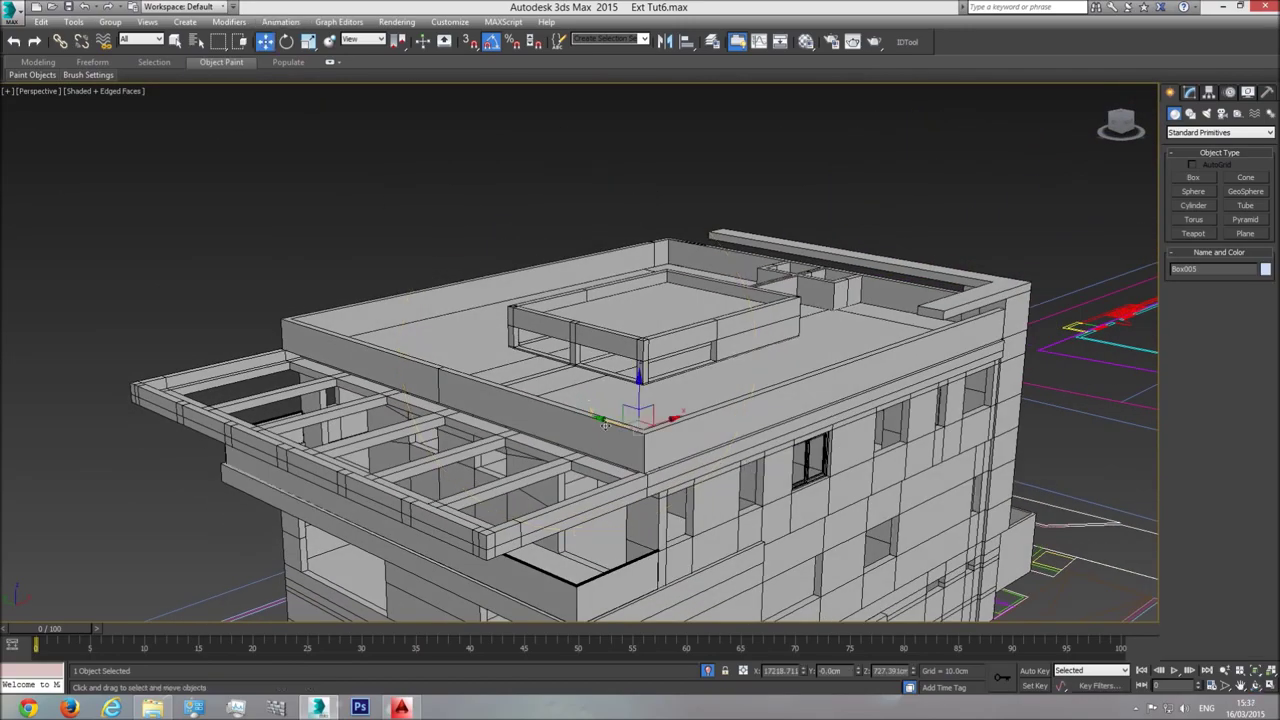
{"action": "left_click_drag", "start_coordinate": [609, 424], "coordinate": [808, 497]}
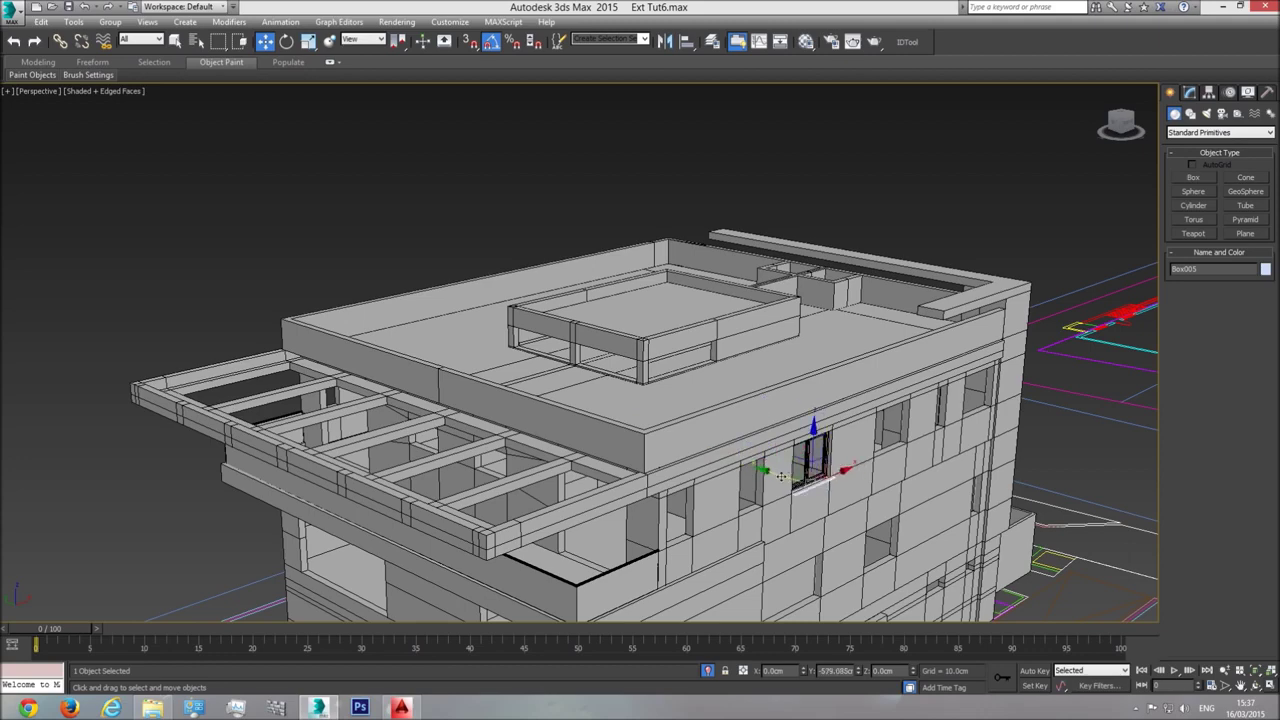
In the front view, draw a thin spacer box about 5 cm wide just above the sill, against the window opening's right edge
{"action": "scroll", "coordinate": [808, 497], "scroll_direction": "up", "scroll_amount": 3}
{"action": "scroll", "coordinate": [808, 497], "scroll_direction": "up", "scroll_amount": 4}
{"action": "left_click_drag", "start_coordinate": [780, 418], "coordinate": [776, 421]}
{"action": "key", "text": "f"}
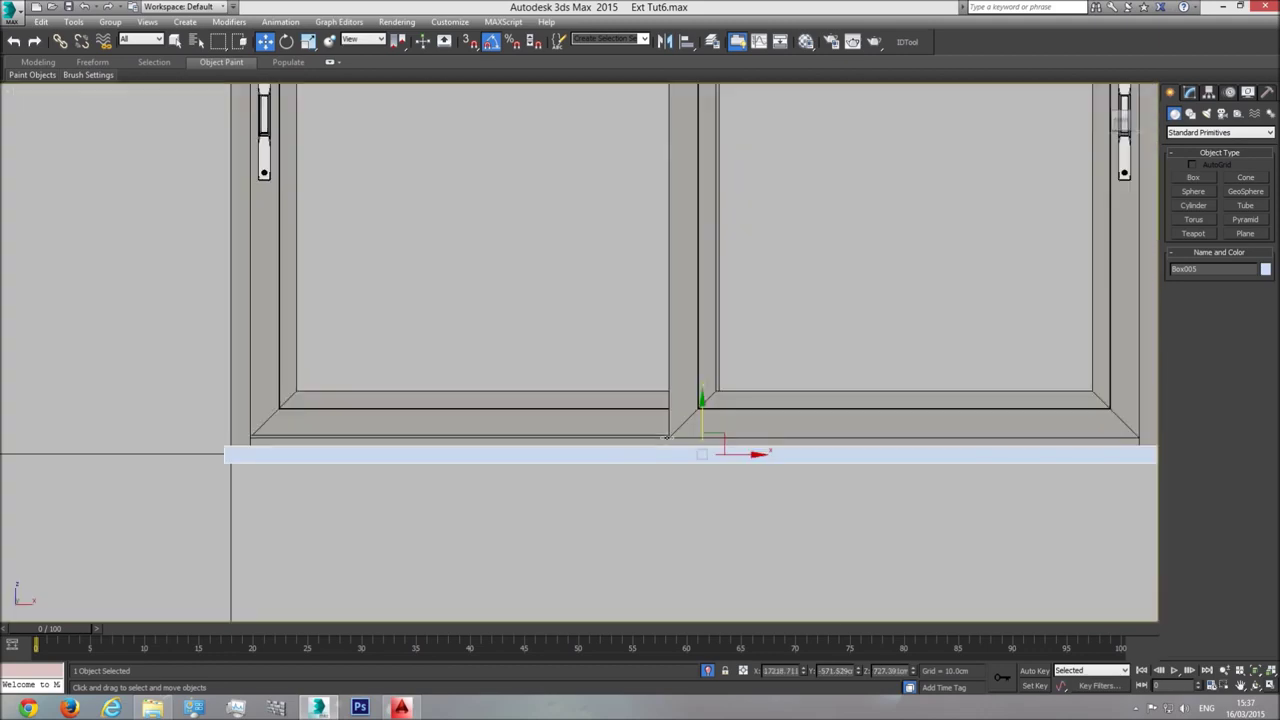
{"action": "middle_click_drag", "start_coordinate": [351, 449], "coordinate": [417, 451]}
{"action": "scroll", "coordinate": [418, 452], "scroll_direction": "down", "scroll_amount": 2}
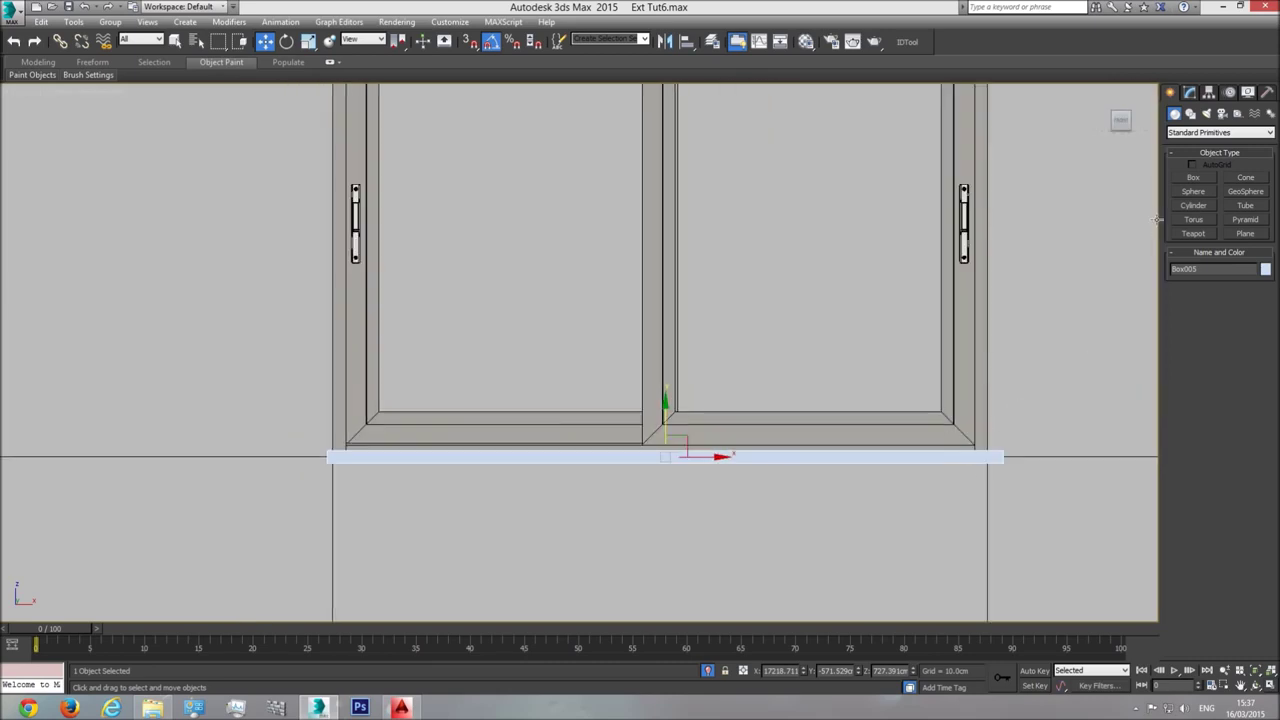
{"action": "left_click", "coordinate": [1193, 177]}
{"action": "scroll", "coordinate": [919, 441], "scroll_direction": "up", "scroll_amount": 3}
{"action": "left_click_drag", "start_coordinate": [928, 428], "coordinate": [970, 431]}
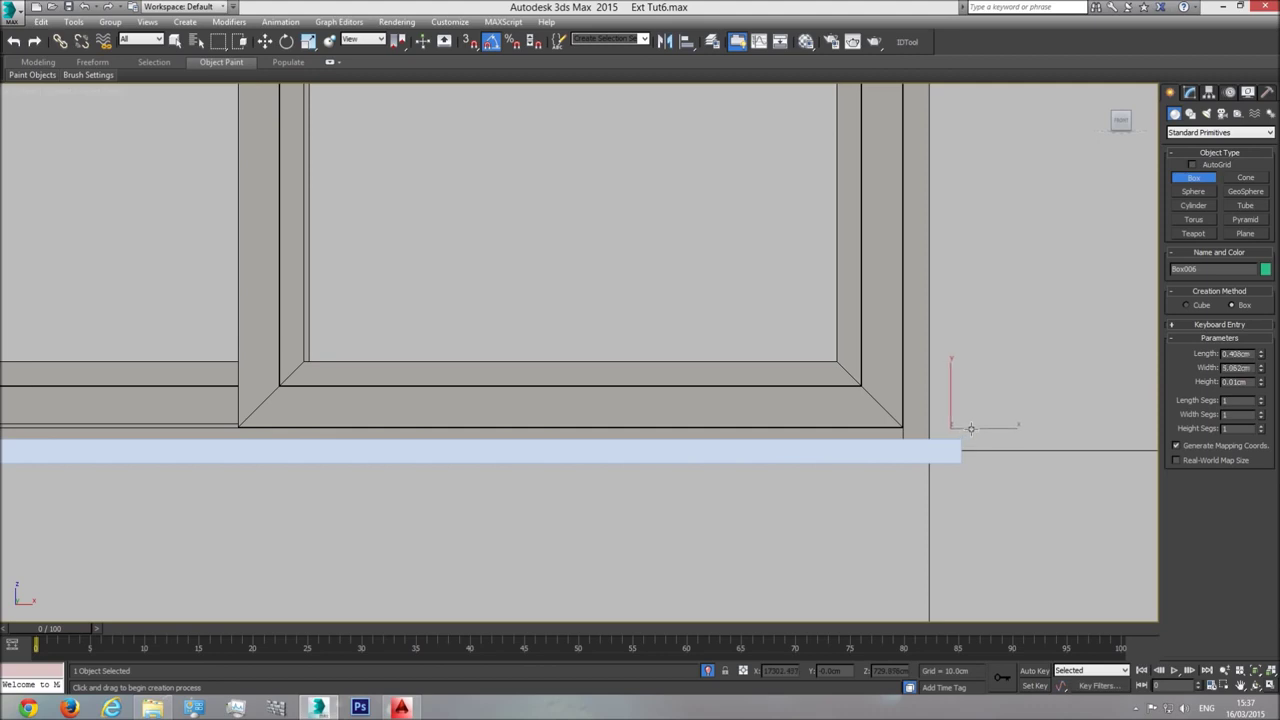
{"action": "left_click", "coordinate": [973, 325]}
{"action": "key", "text": "F3"}
{"action": "key", "text": "w"}
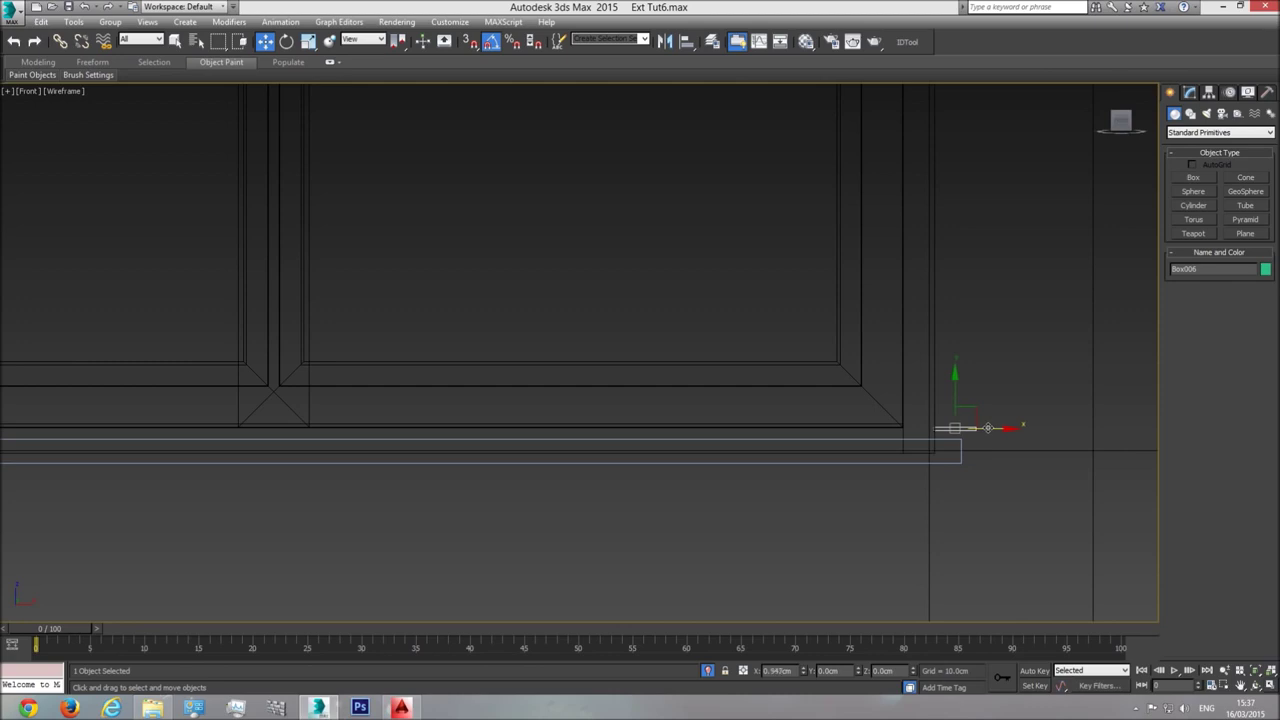
Convert the sill box to Editable Poly and move its right end vertices along X to the spacer box's outer end
{"action": "left_click", "coordinate": [961, 447]}
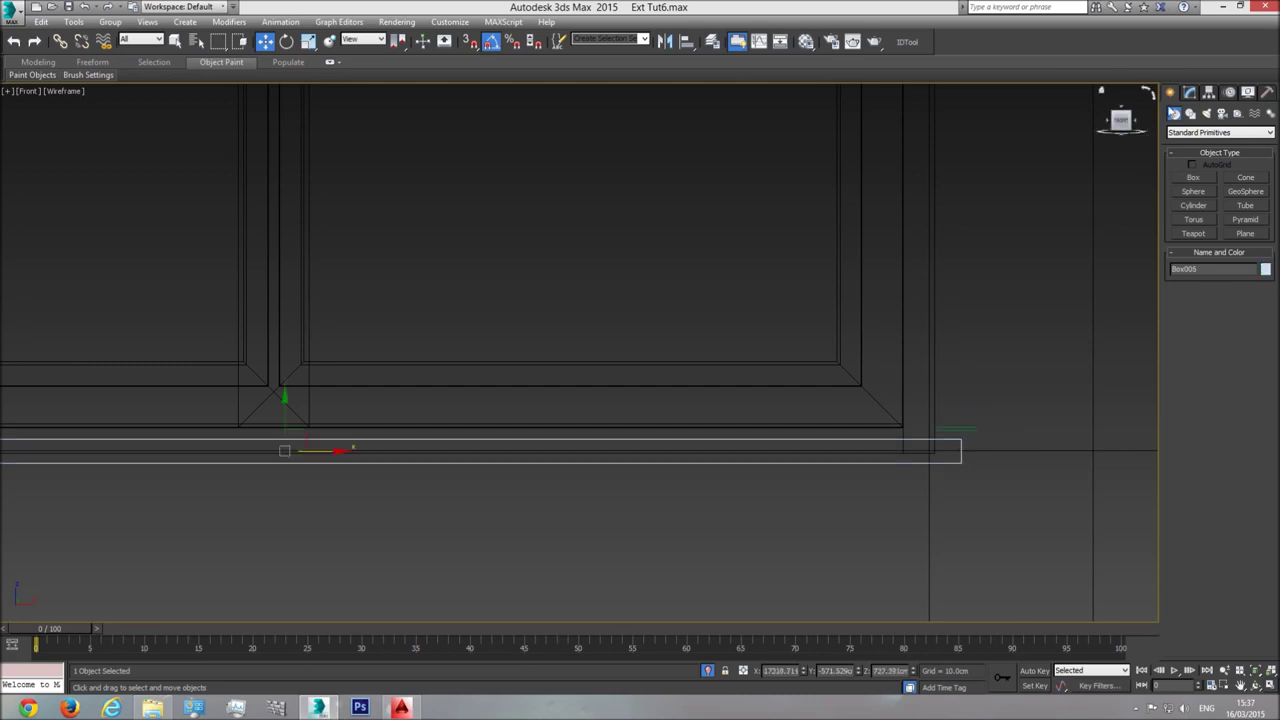
{"action": "left_click", "coordinate": [1189, 92]}
{"action": "right_click", "coordinate": [946, 440]}
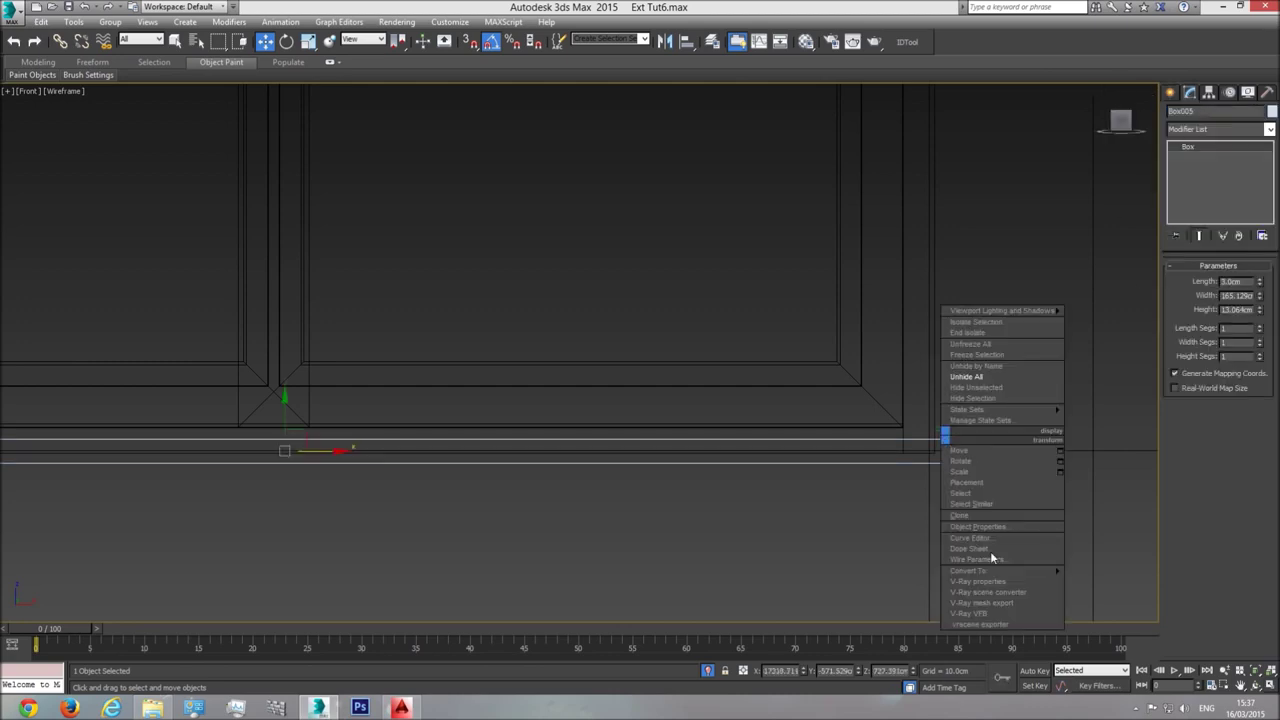
{"action": "mouse_move", "coordinate": [1027, 568]}
{"action": "left_click", "coordinate": [1105, 576]}
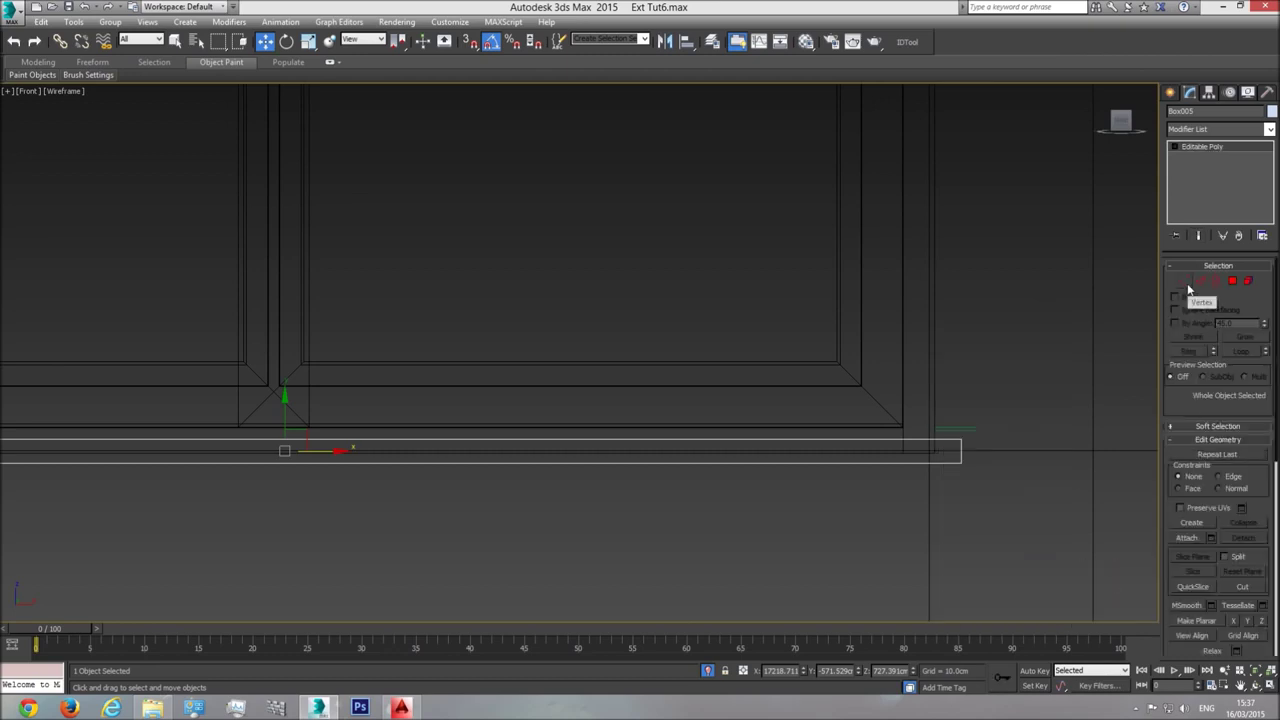
{"action": "left_click", "coordinate": [1189, 285]}
{"action": "left_click_drag", "start_coordinate": [1025, 404], "coordinate": [1017, 451]}
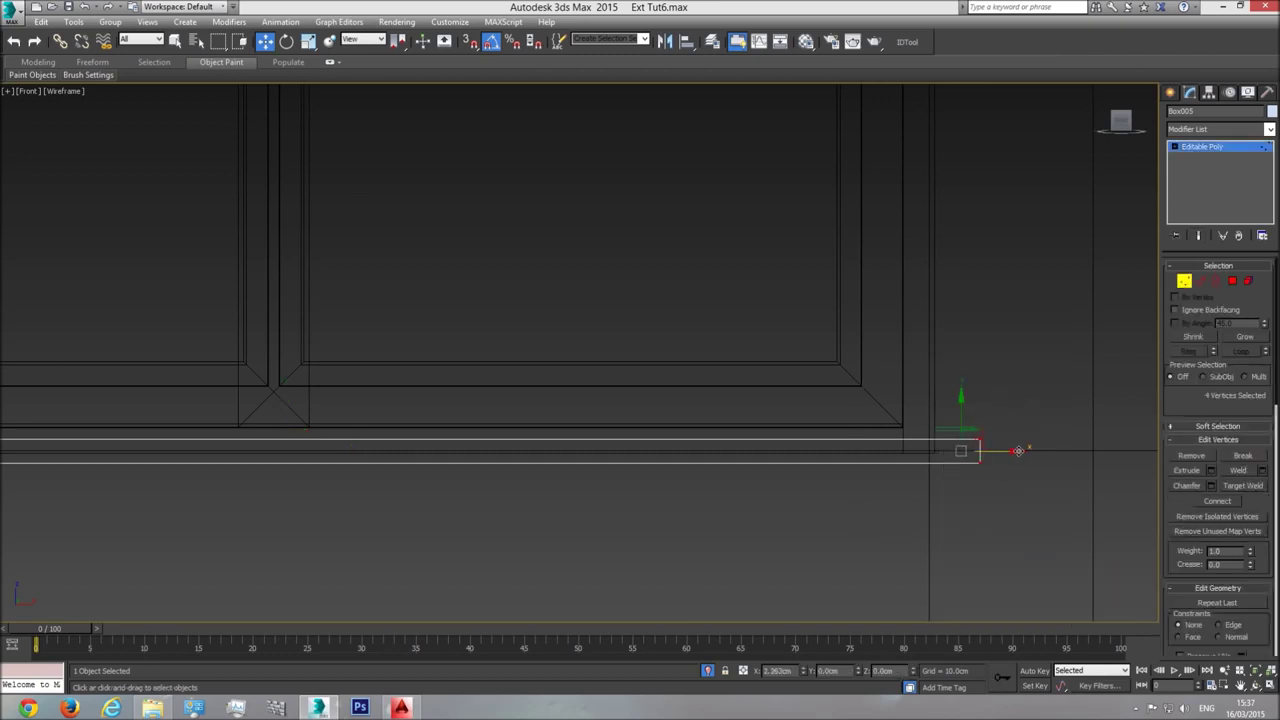
{"action": "left_click", "coordinate": [1184, 284]}
Move the spacer box along X to the outer side of the window opening's left edge
{"action": "left_click", "coordinate": [956, 429]}
{"action": "middle_click_drag", "start_coordinate": [956, 429], "coordinate": [1033, 434]}
{"action": "scroll", "coordinate": [1033, 434], "scroll_direction": "down", "scroll_amount": 2}
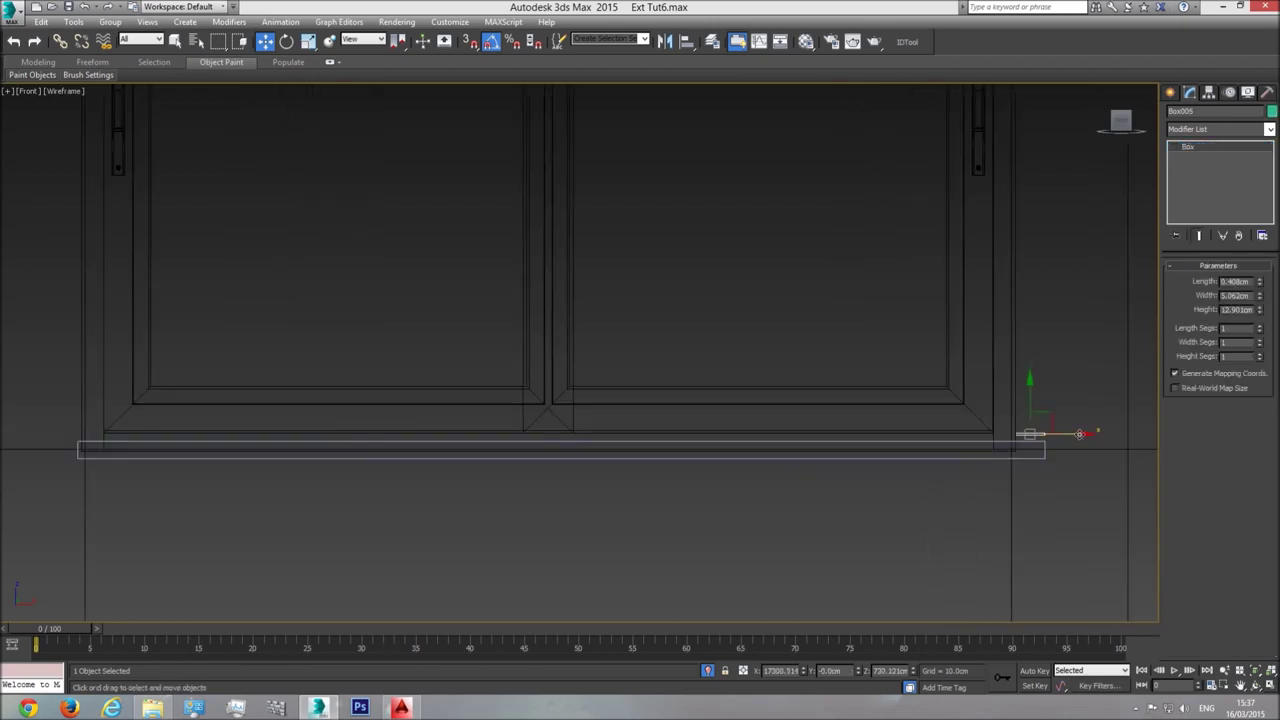
{"action": "left_click_drag", "start_coordinate": [1078, 436], "coordinate": [132, 442]}
{"action": "middle_click_drag", "start_coordinate": [132, 442], "coordinate": [530, 428]}
{"action": "scroll", "coordinate": [530, 428], "scroll_direction": "up", "scroll_amount": 4}
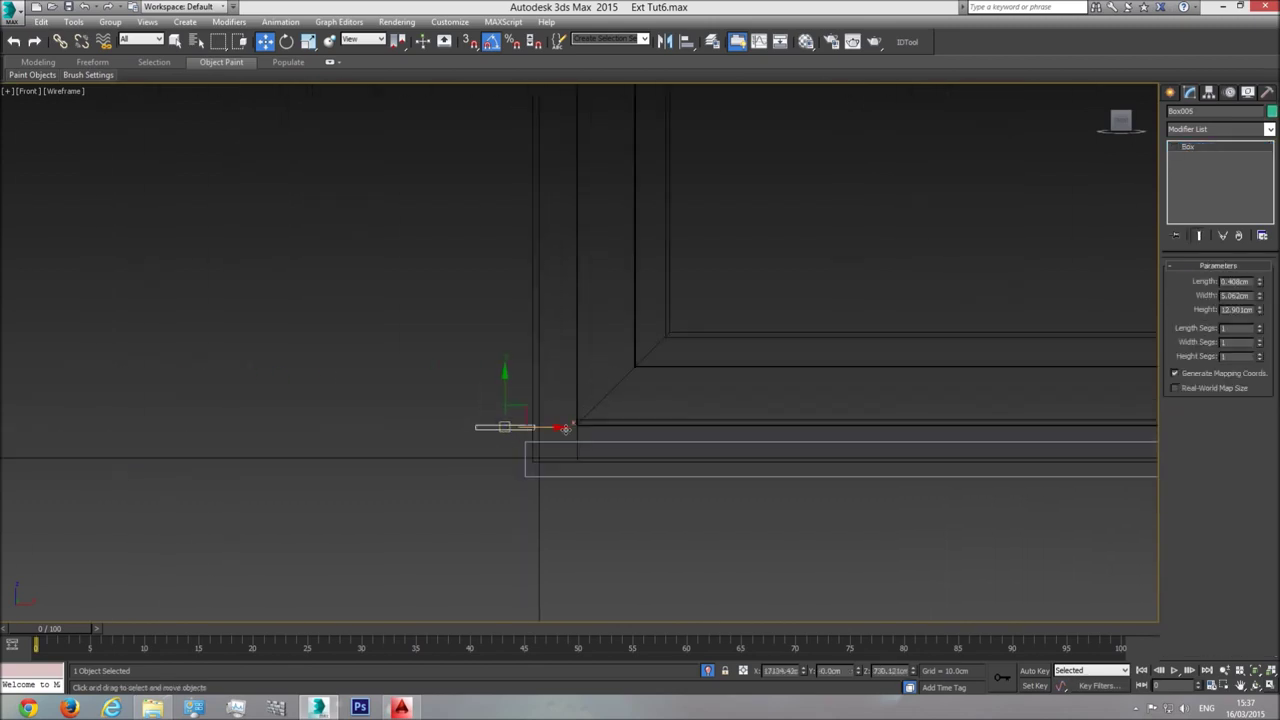
{"action": "left_click_drag", "start_coordinate": [550, 428], "coordinate": [547, 428], "text": "shift"}
Move the sill's left end vertices along X to the spacer box's outer end
{"action": "left_click", "coordinate": [526, 454]}
{"action": "key", "text": "1"}
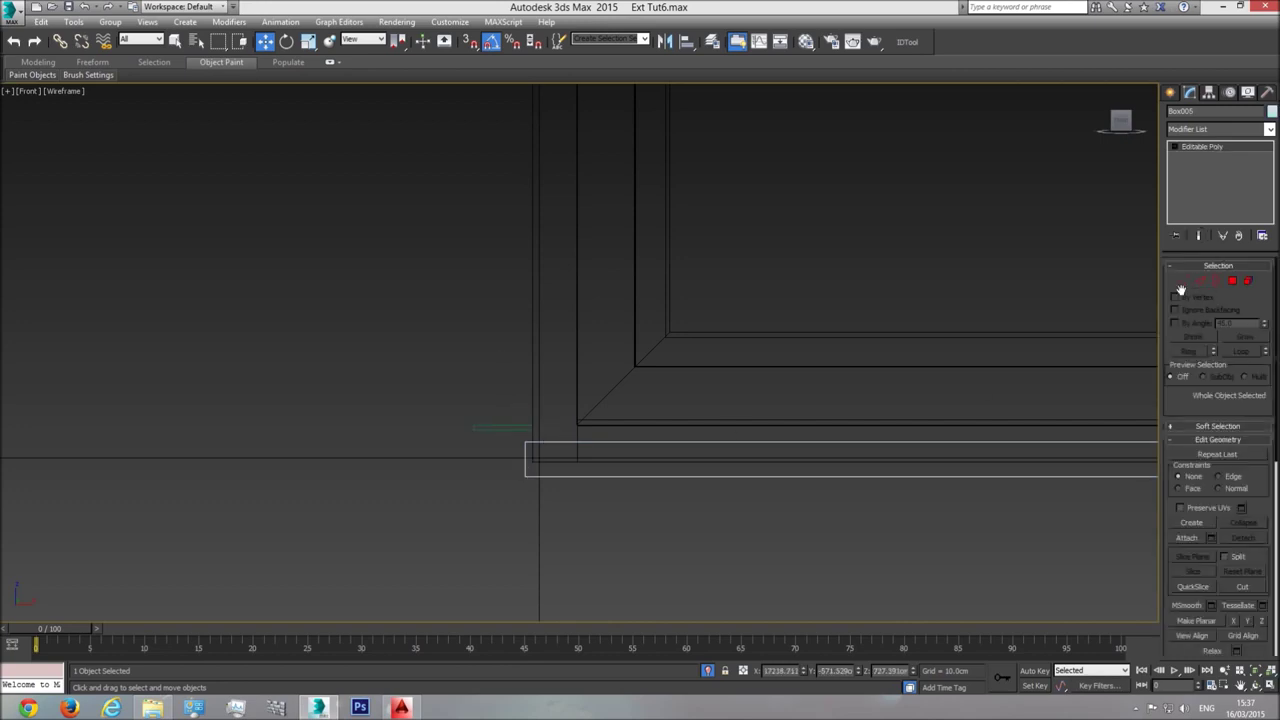
{"action": "left_click_drag", "start_coordinate": [559, 459], "coordinate": [507, 468]}
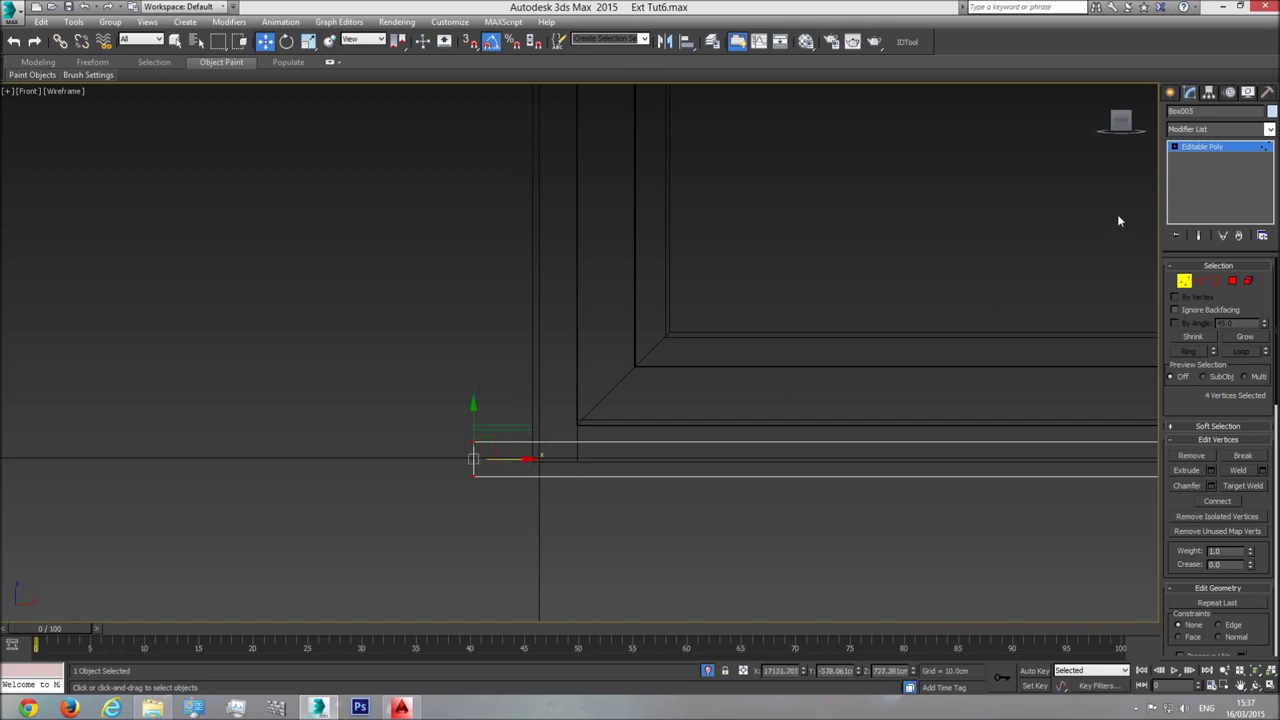
{"action": "left_click", "coordinate": [1207, 147]}
Delete the spacer box and return to a shaded perspective view of the facade
{"action": "left_click", "coordinate": [515, 429]}
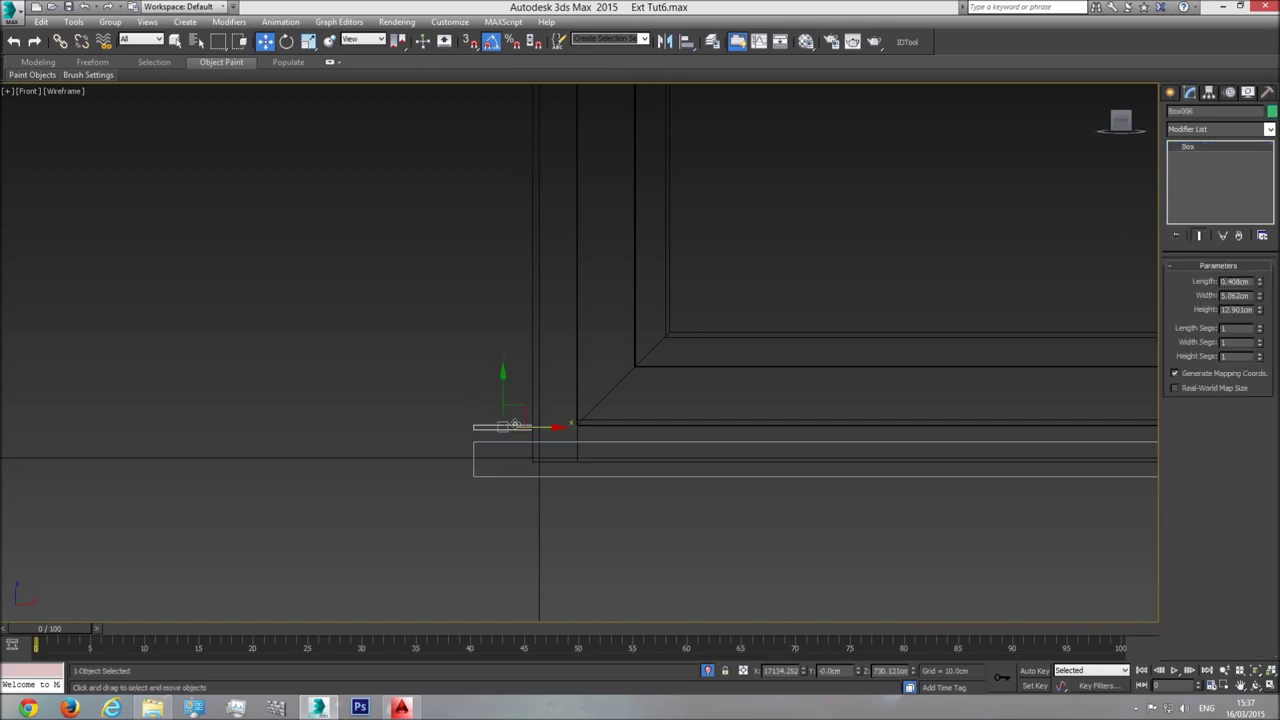
{"action": "key", "text": "p"}
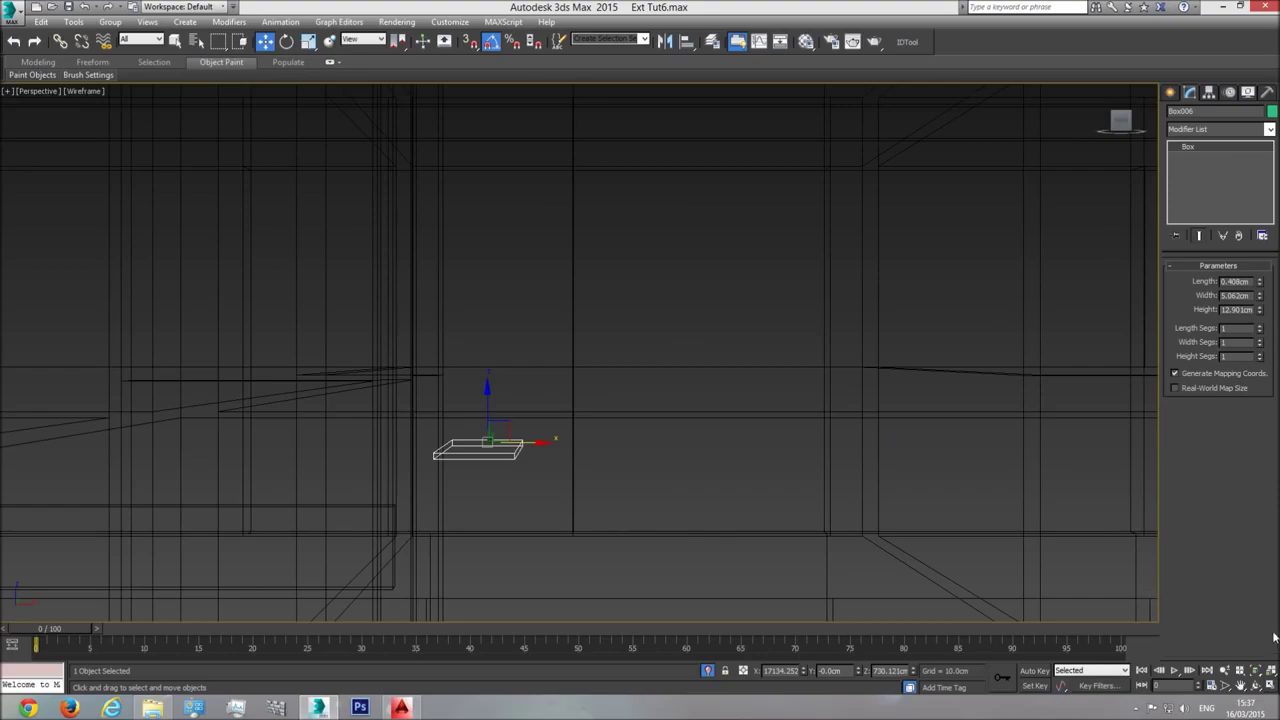
{"action": "left_click", "coordinate": [1255, 671]}
{"action": "left_click", "coordinate": [1255, 686]}
{"action": "key", "text": "F3"}
{"action": "mouse_move", "coordinate": [650, 398]}
{"action": "left_mouse_down"}
{"action": "mouse_move", "coordinate": [712, 431]}
{"action": "mouse_move", "coordinate": [643, 393]}
{"action": "left_mouse_up"}
{"action": "scroll", "coordinate": [685, 405], "scroll_direction": "down", "scroll_amount": 8}
{"action": "scroll", "coordinate": [684, 405], "scroll_direction": "down", "scroll_amount": 5}
{"action": "scroll", "coordinate": [643, 393], "scroll_direction": "up", "scroll_amount": 5}
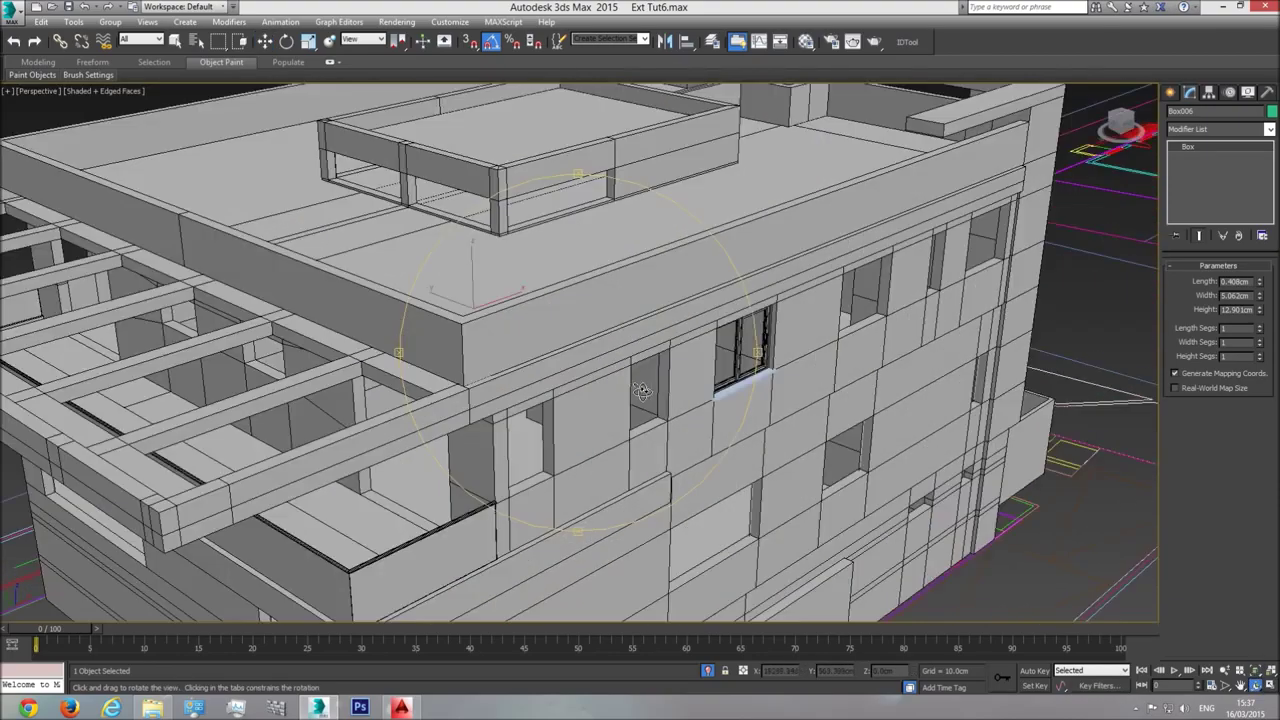
{"action": "key", "text": "F3"}
{"action": "key", "text": "w"}
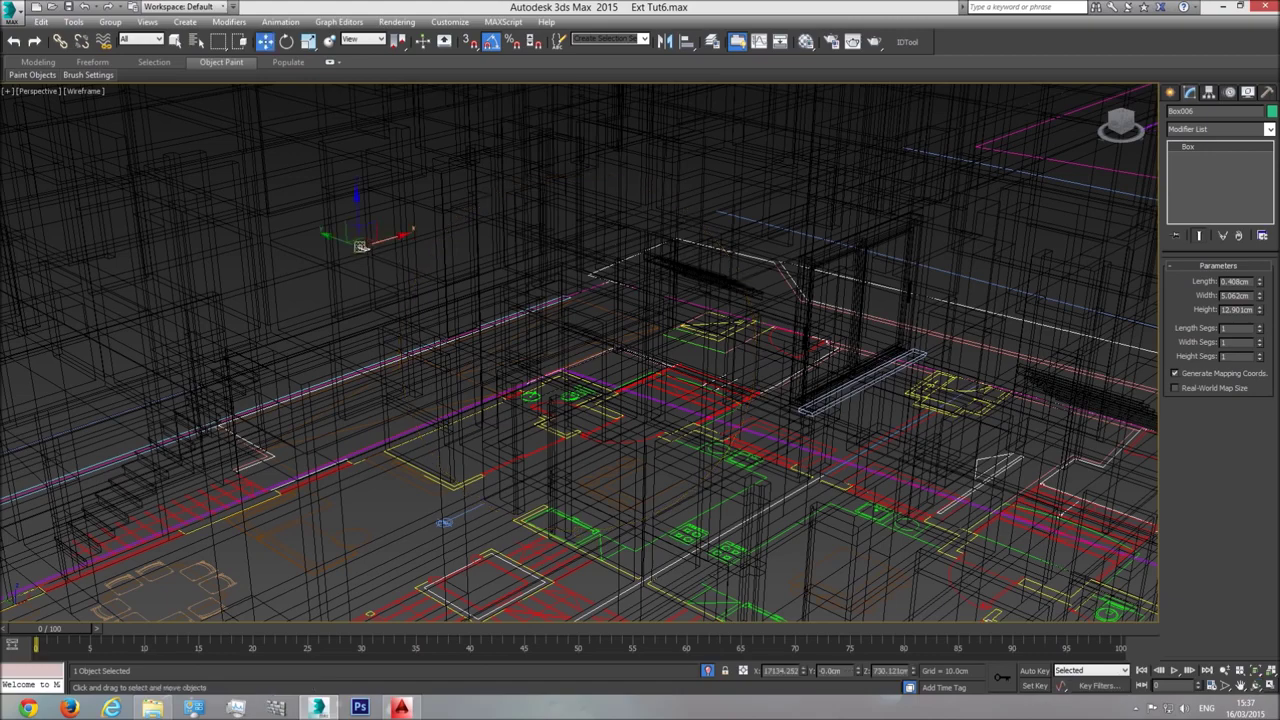
{"action": "left_click", "coordinate": [578, 345]}
{"action": "key", "text": "F3"}
Start a new Box primitive with AutoGrid enabled, with the fitted window's sill in close view
{"action": "scroll", "coordinate": [672, 326], "scroll_direction": "up", "scroll_amount": 5}
{"action": "left_click", "coordinate": [1172, 93]}
{"action": "left_click", "coordinate": [1194, 177]}
{"action": "middle_click_drag", "start_coordinate": [954, 364], "coordinate": [814, 352]}
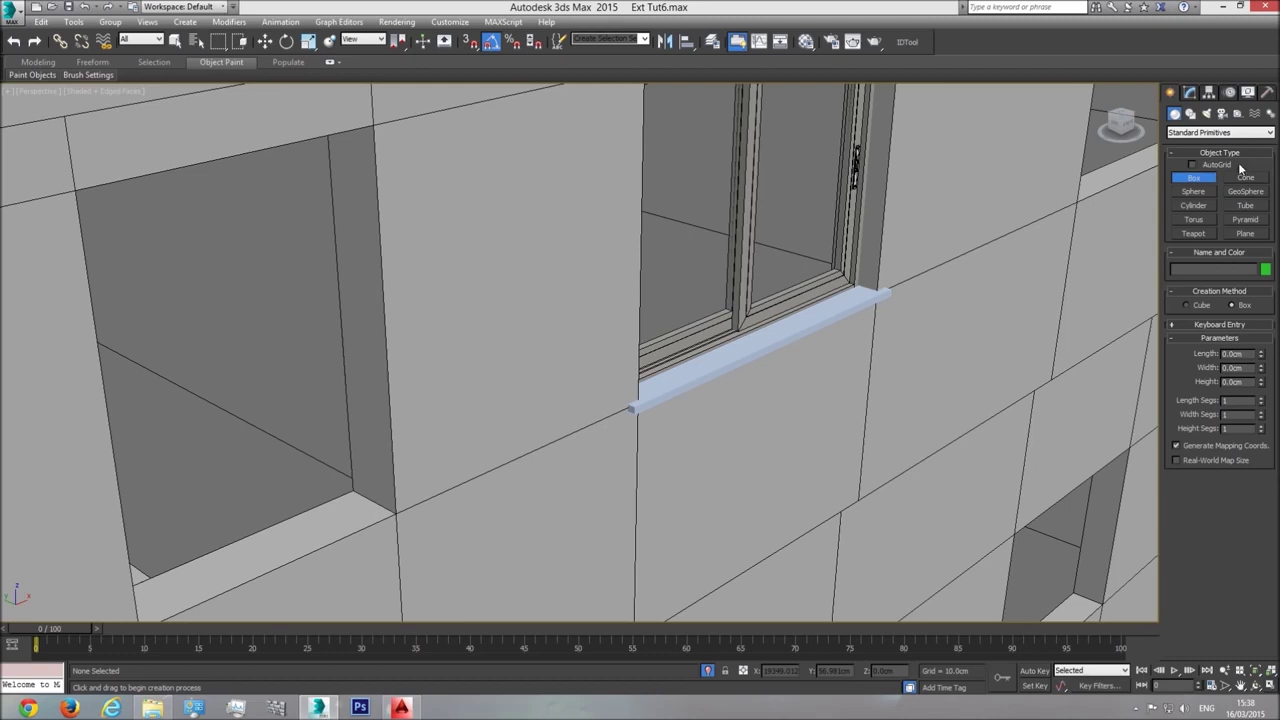
{"action": "left_click", "coordinate": [1192, 165]}
{"action": "left_click_drag", "start_coordinate": [358, 398], "coordinate": [322, 462]}
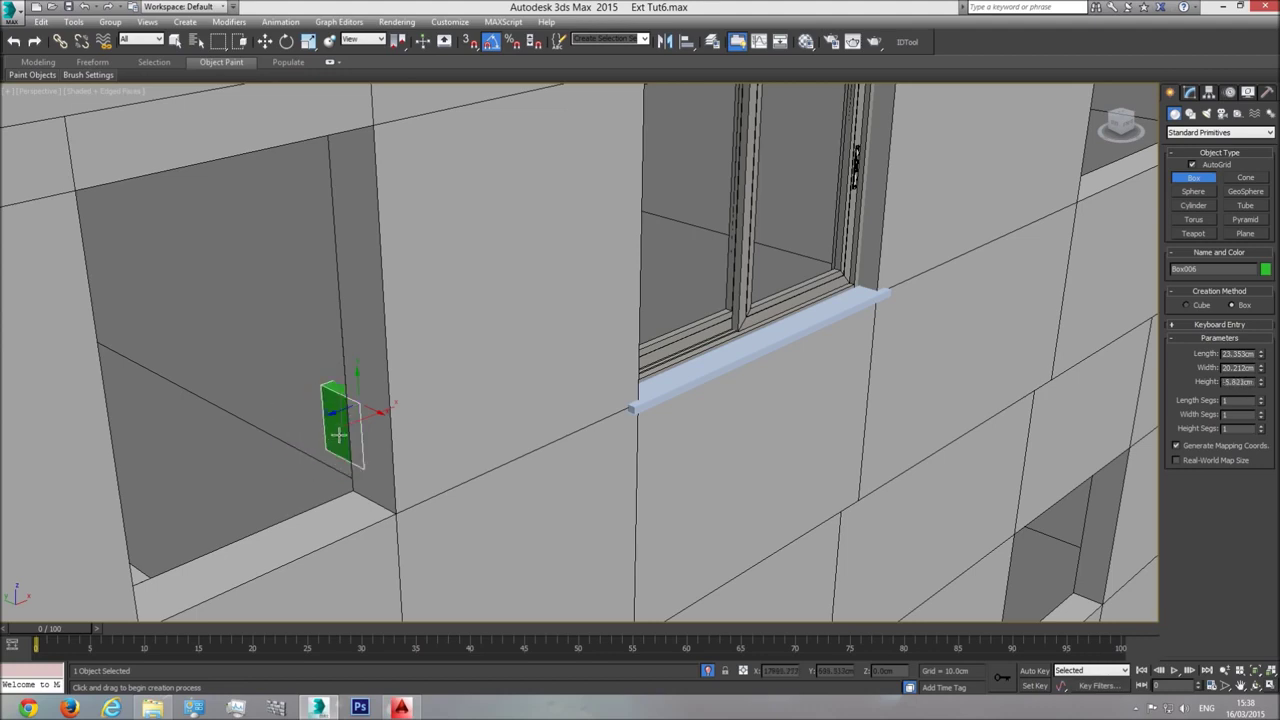
{"action": "left_click", "coordinate": [338, 428]}
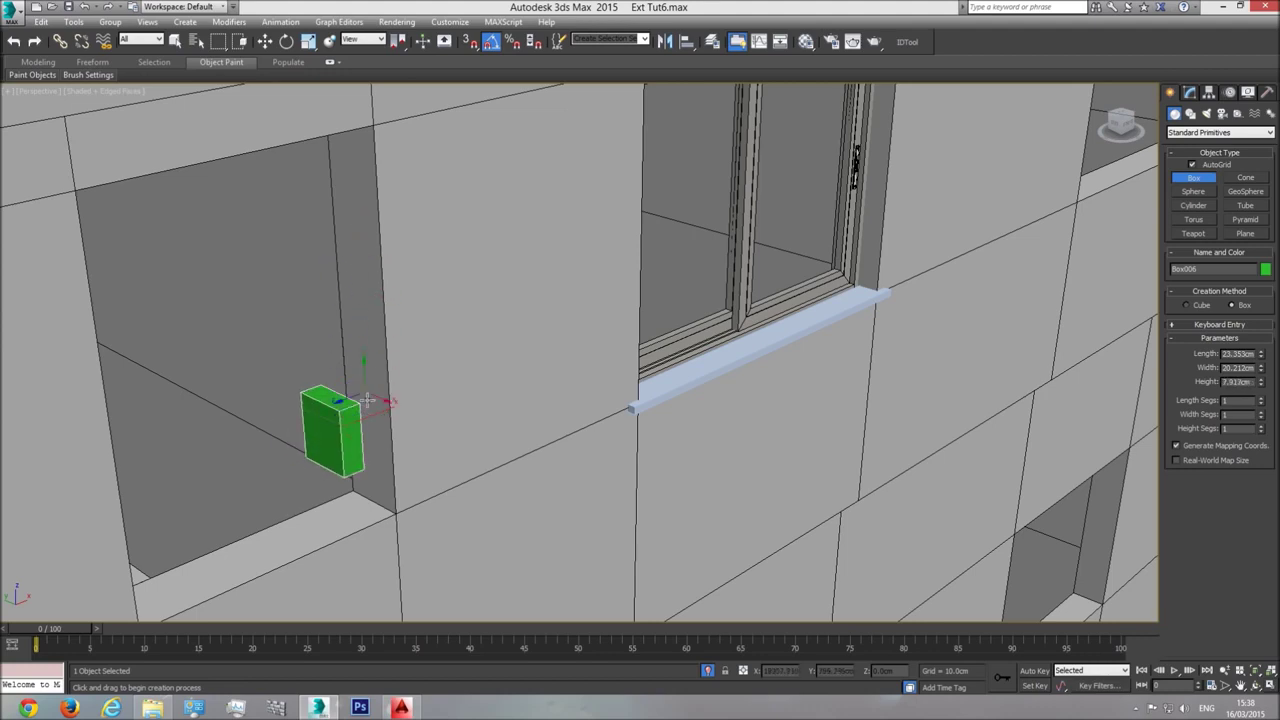
{"action": "key", "text": "w"}
{"action": "key", "text": "Delete"}
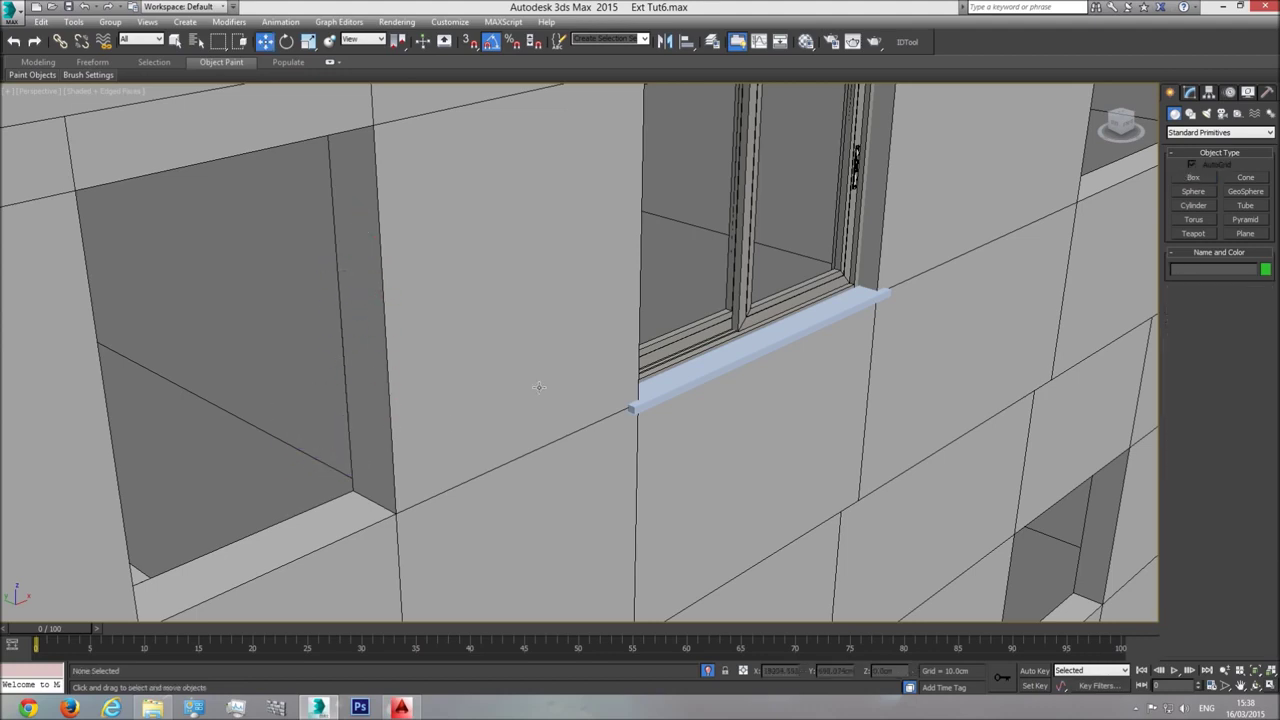
Draw a gauge box about 45 by 16 cm on the facade at the sill's left end and set its height to 5 cm
{"action": "left_click", "coordinate": [1195, 178]}
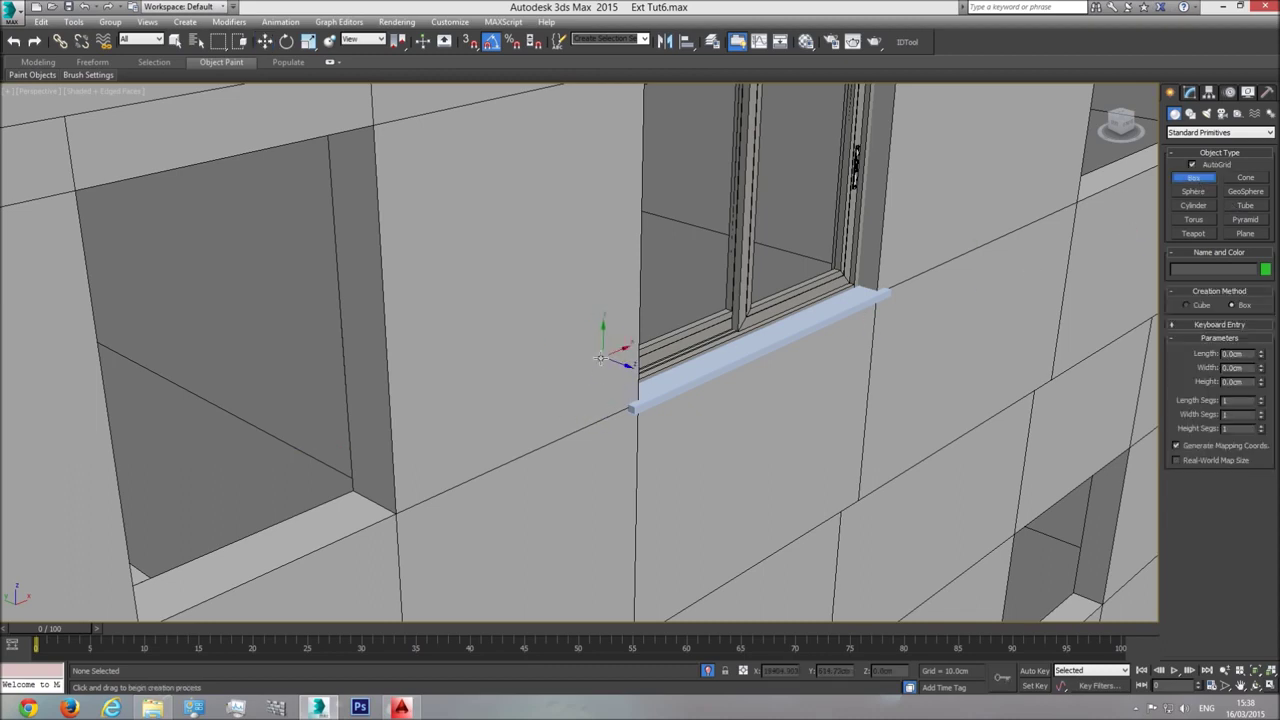
{"action": "left_click_drag", "start_coordinate": [613, 363], "coordinate": [642, 463]}
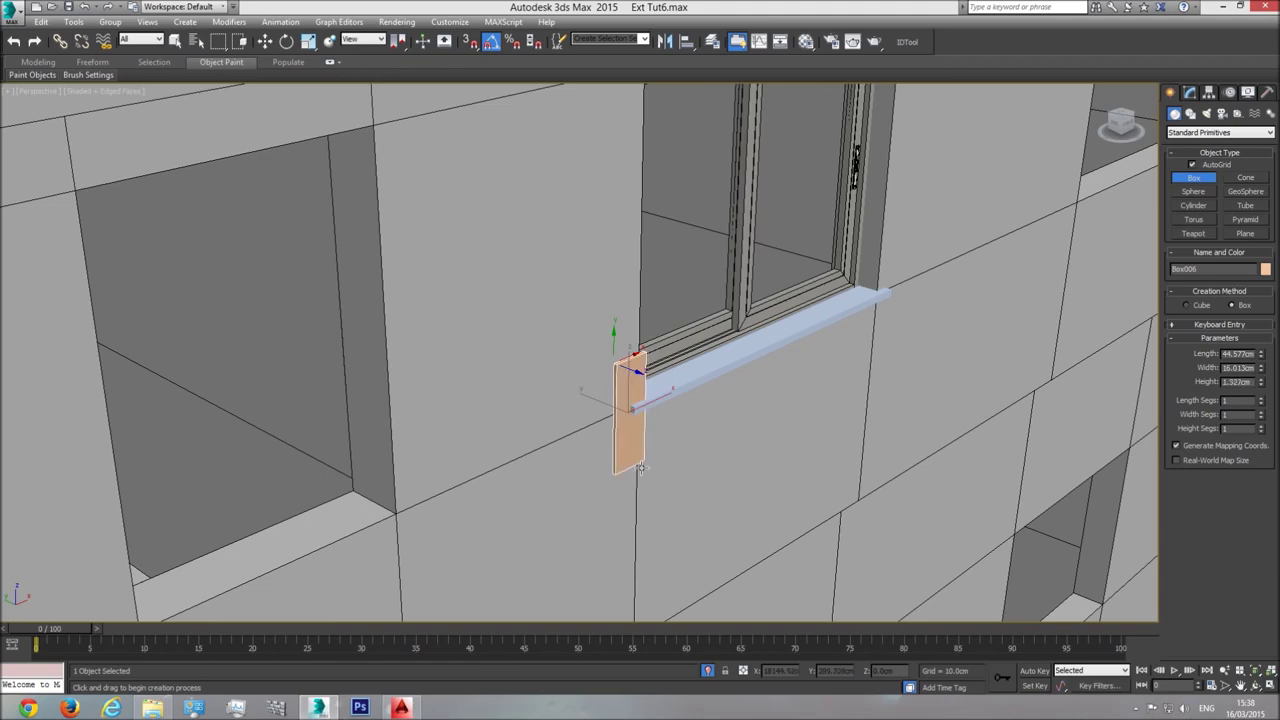
{"action": "left_click", "coordinate": [652, 470]}
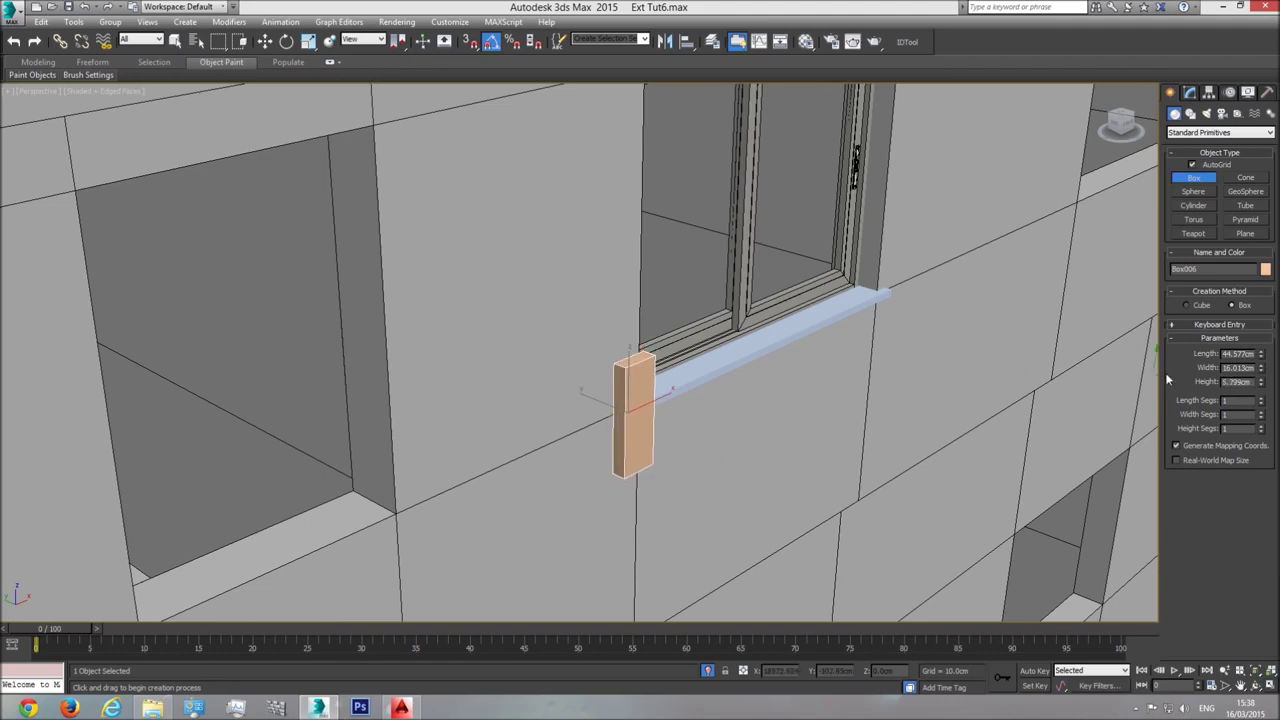
{"action": "type", "text": "5"}
{"action": "key", "text": "Return"}
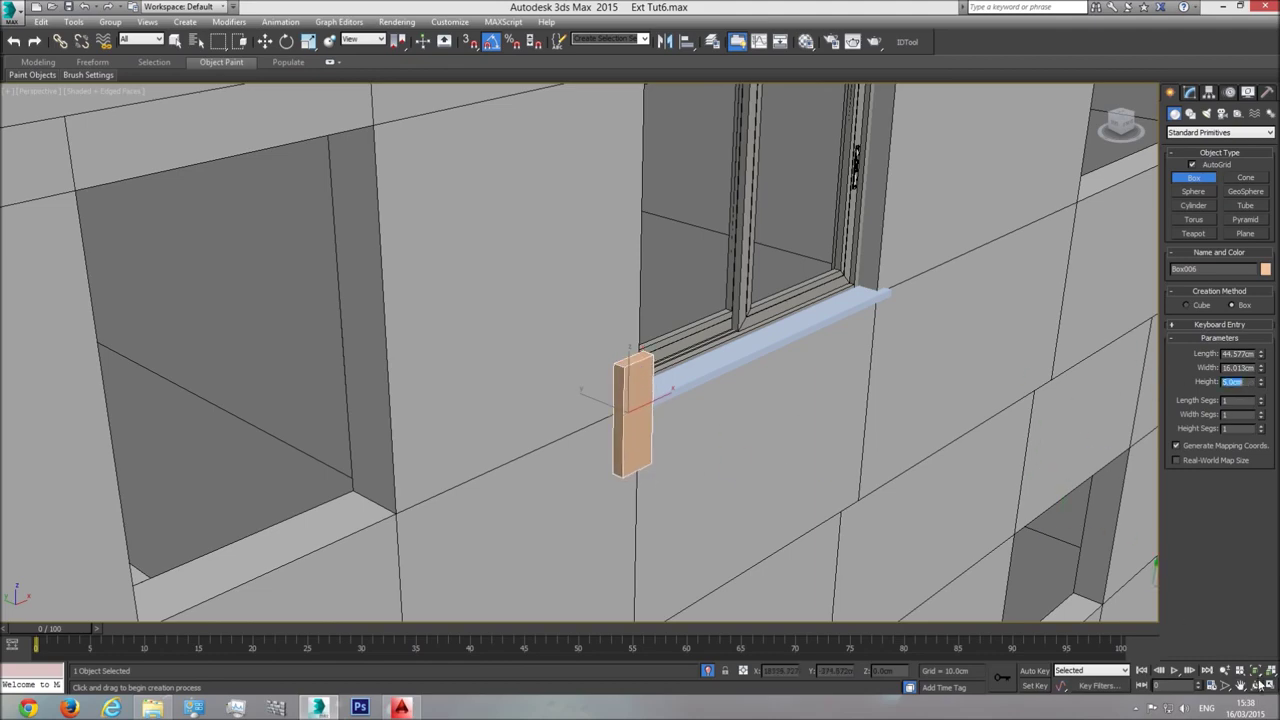
Move the sill along Y until its front face matches the gauge box's projection from the facade, and delete the gauge box
{"action": "left_click", "coordinate": [1257, 685]}
{"action": "left_click_drag", "start_coordinate": [683, 371], "coordinate": [532, 386]}
{"action": "middle_click_drag", "start_coordinate": [672, 430], "coordinate": [616, 419]}
{"action": "right_click", "coordinate": [615, 410]}
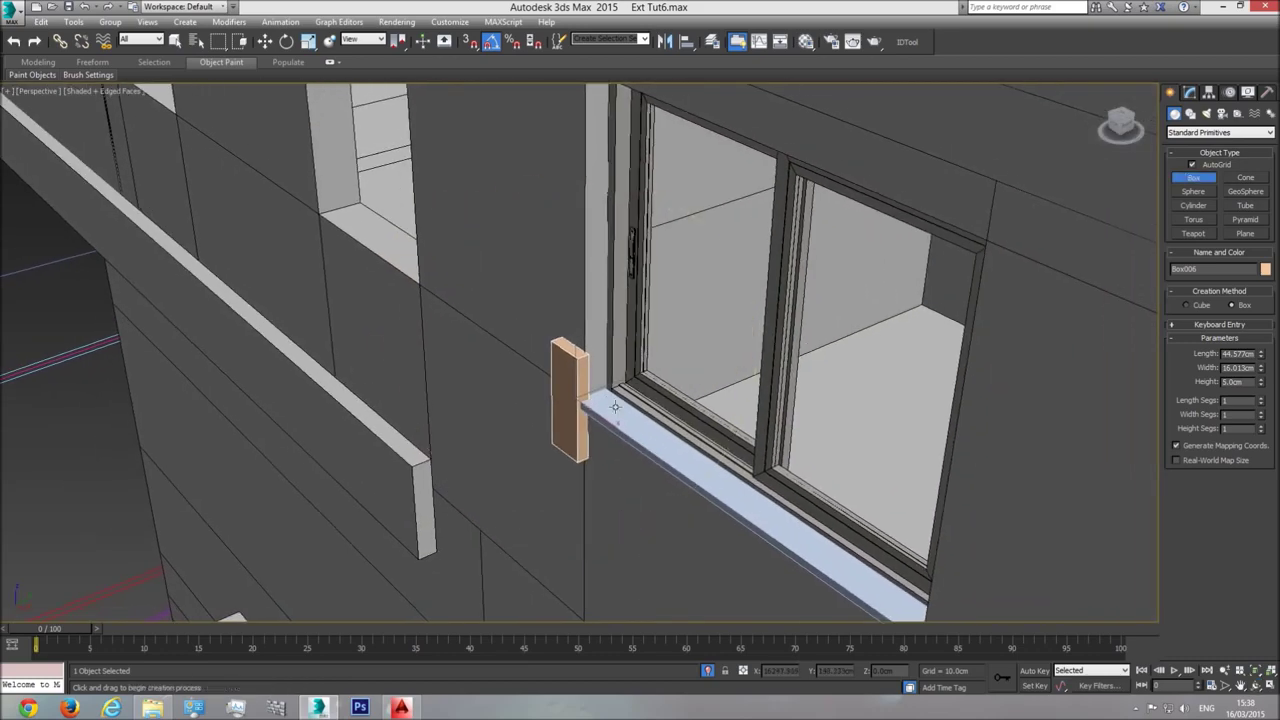
{"action": "key", "text": "w"}
{"action": "left_click", "coordinate": [627, 422]}
{"action": "left_click_drag", "start_coordinate": [792, 477], "coordinate": [787, 483]}
{"action": "left_click", "coordinate": [573, 382]}
{"action": "key", "text": "Delete"}
In the top wireframe view, move the sill's back vertices along Y to the window frame's inner side
{"action": "left_click", "coordinate": [655, 435]}
{"action": "left_click", "coordinate": [1190, 93]}
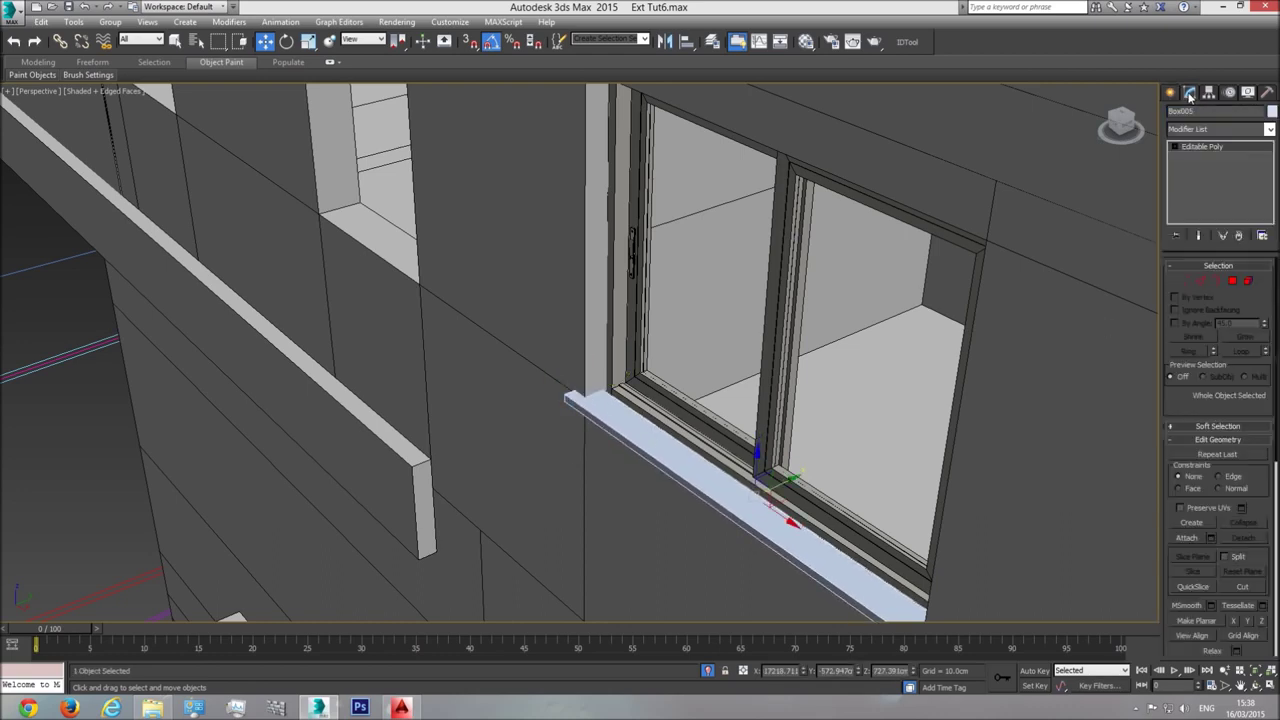
{"action": "left_click", "coordinate": [1184, 281]}
{"action": "key", "text": "t"}
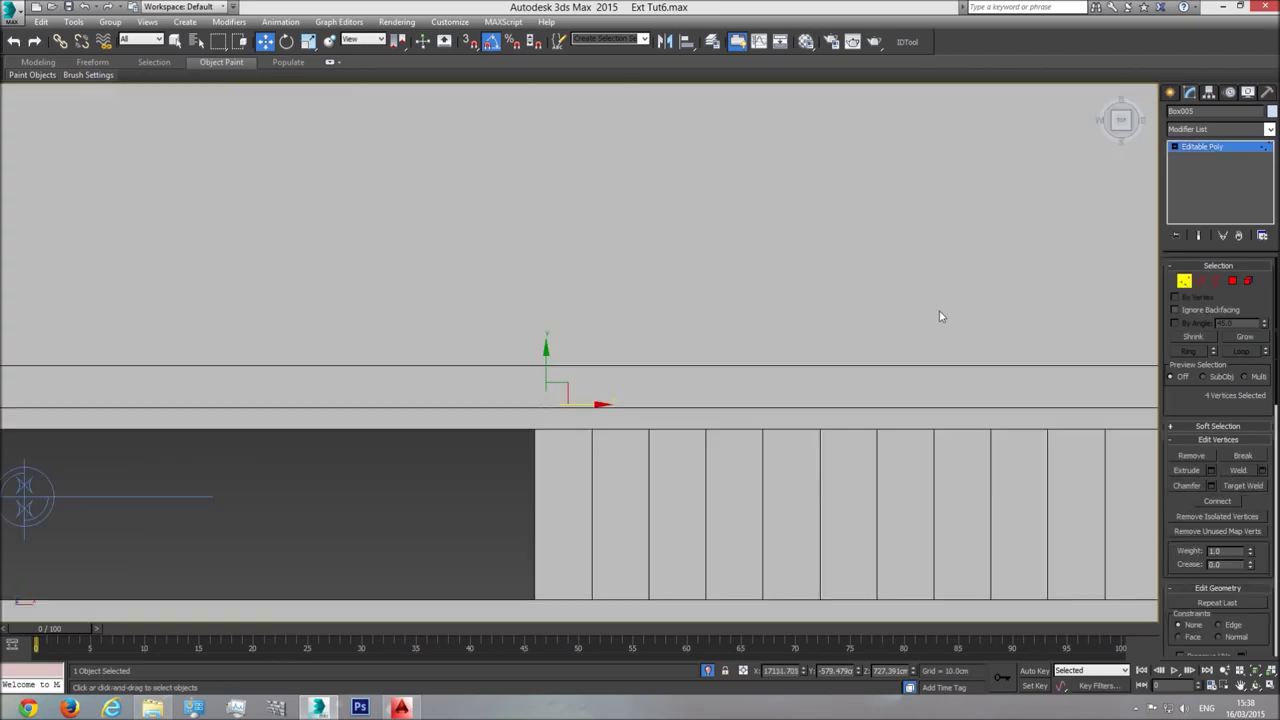
{"action": "key", "text": "F3"}
{"action": "scroll", "coordinate": [808, 403], "scroll_direction": "down", "scroll_amount": 2}
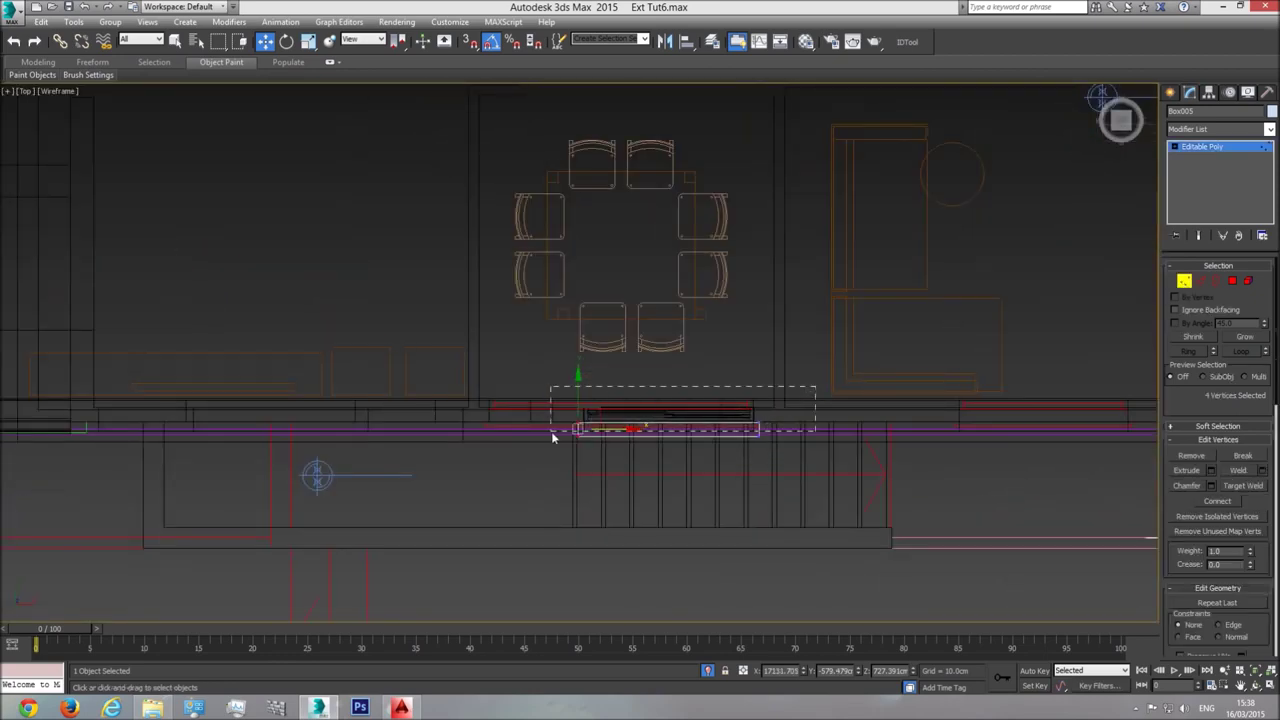
{"action": "scroll", "coordinate": [623, 423], "scroll_direction": "up", "scroll_amount": 5}
{"action": "left_click_drag", "start_coordinate": [761, 388], "coordinate": [769, 348]}
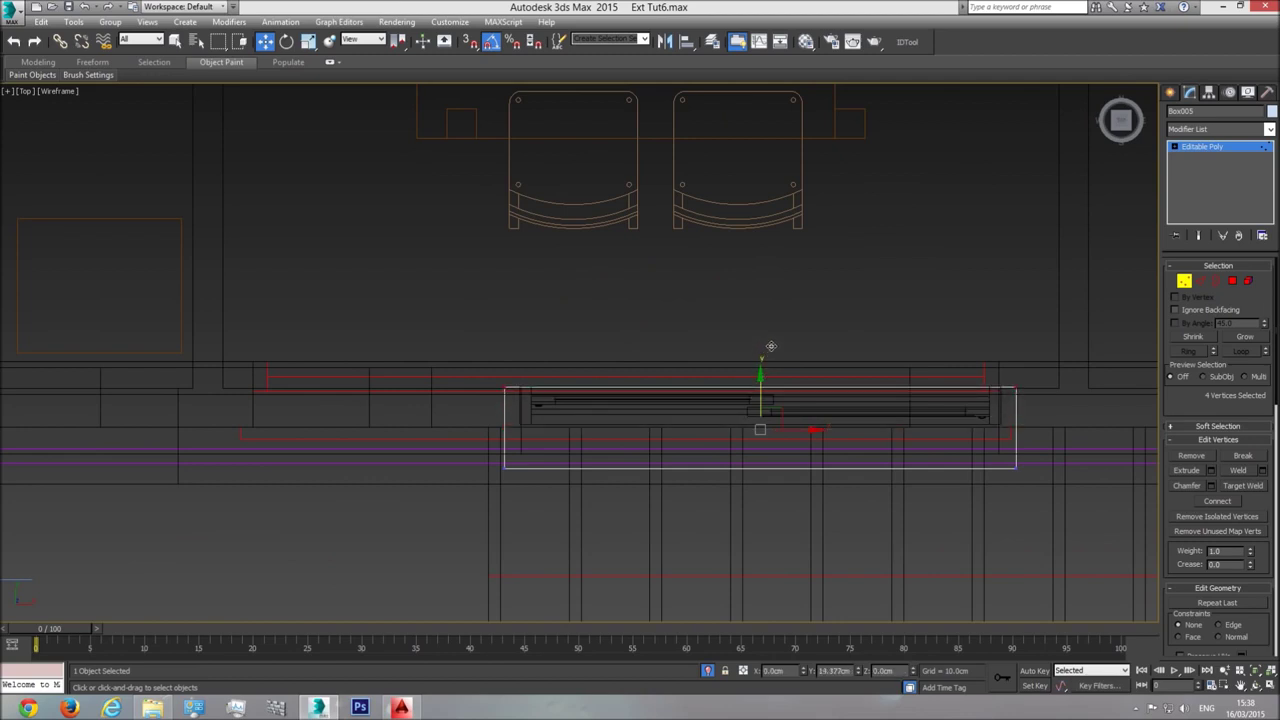
{"action": "scroll", "coordinate": [505, 397], "scroll_direction": "up", "scroll_amount": 5}
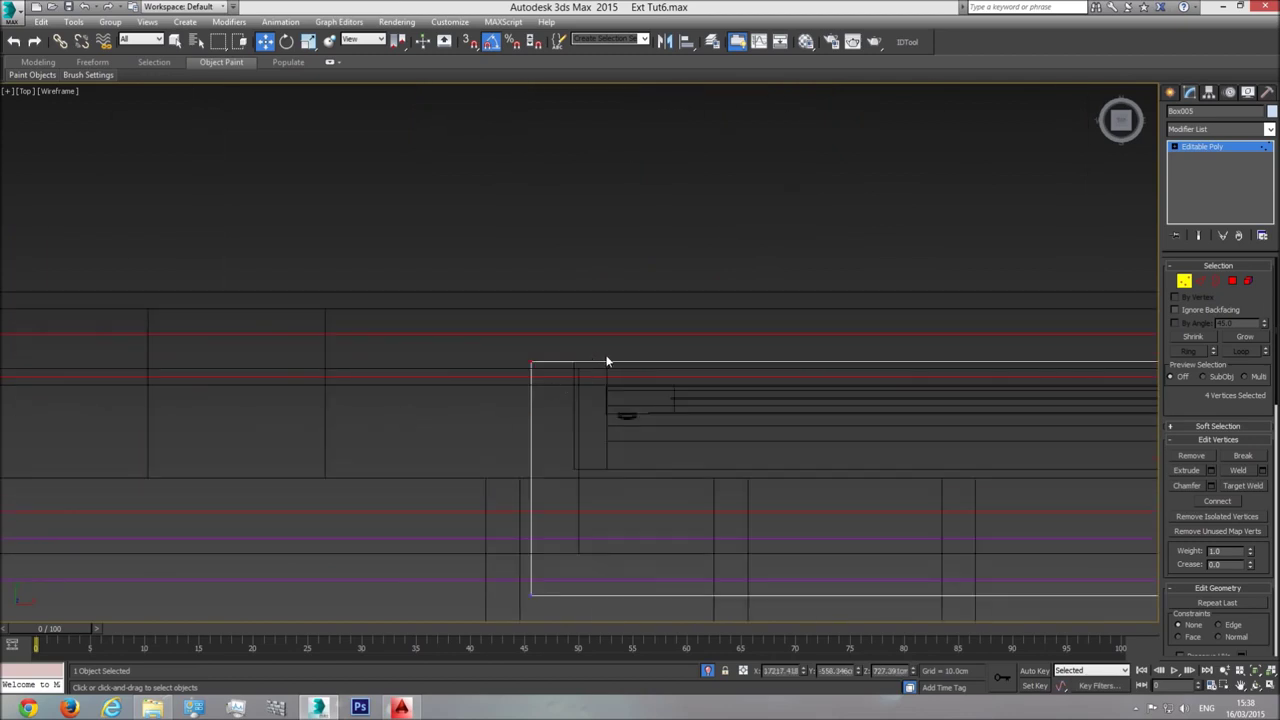
{"action": "key", "text": "p"}
{"action": "left_click", "coordinate": [1258, 670]}
{"action": "left_click", "coordinate": [1256, 686]}
{"action": "key", "text": "F3"}
{"action": "mouse_move", "coordinate": [689, 429]}
{"action": "left_mouse_down"}
{"action": "mouse_move", "coordinate": [743, 339]}
{"action": "mouse_move", "coordinate": [580, 354]}
{"action": "mouse_move", "coordinate": [692, 337]}
{"action": "left_mouse_up"}
{"action": "left_click", "coordinate": [1208, 146]}
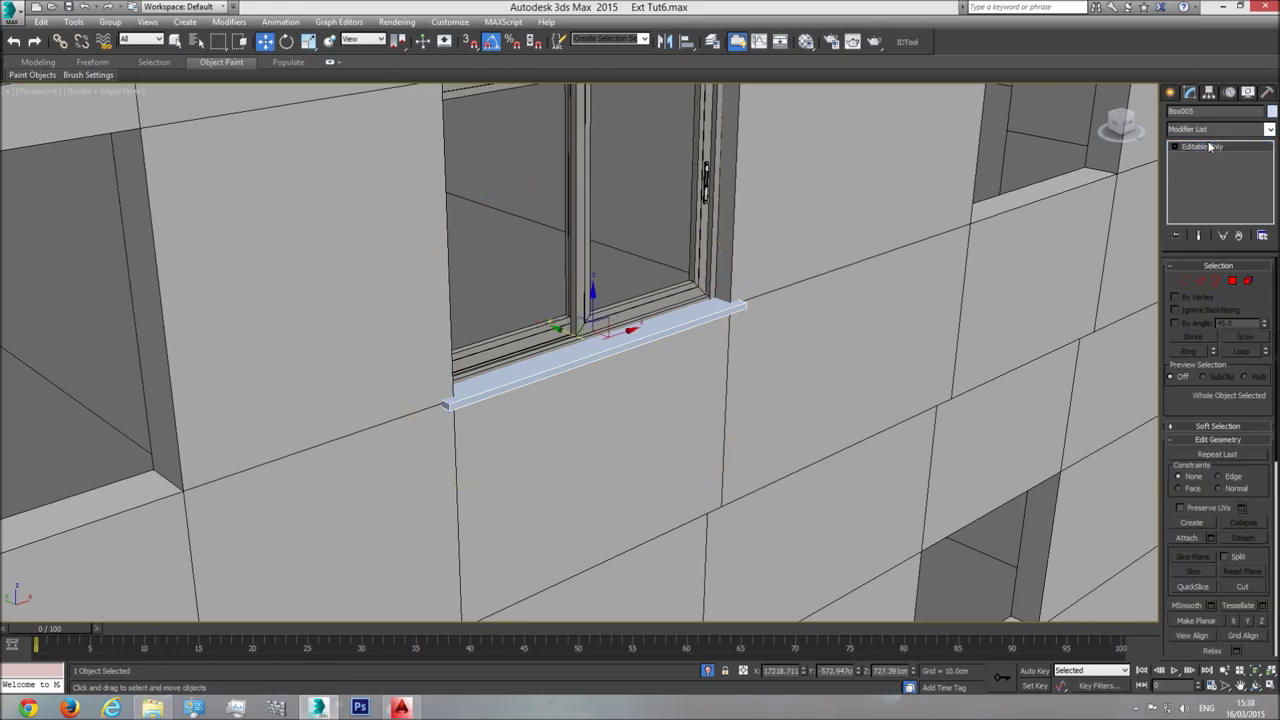
Select all edges of the sill and chamfer them by 0.25 cm
{"action": "middle_click_drag", "start_coordinate": [522, 375], "coordinate": [685, 310]}
{"action": "scroll", "coordinate": [685, 310], "scroll_direction": "up", "scroll_amount": 3}
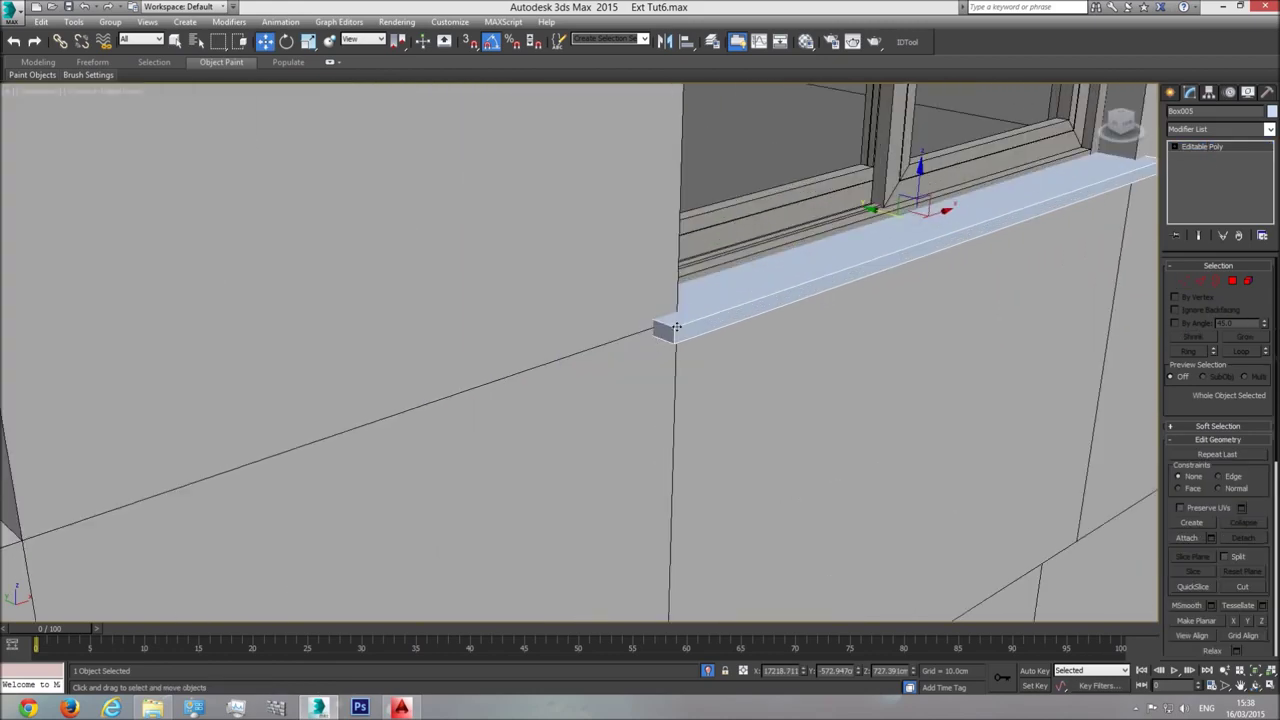
{"action": "left_click", "coordinate": [1200, 281]}
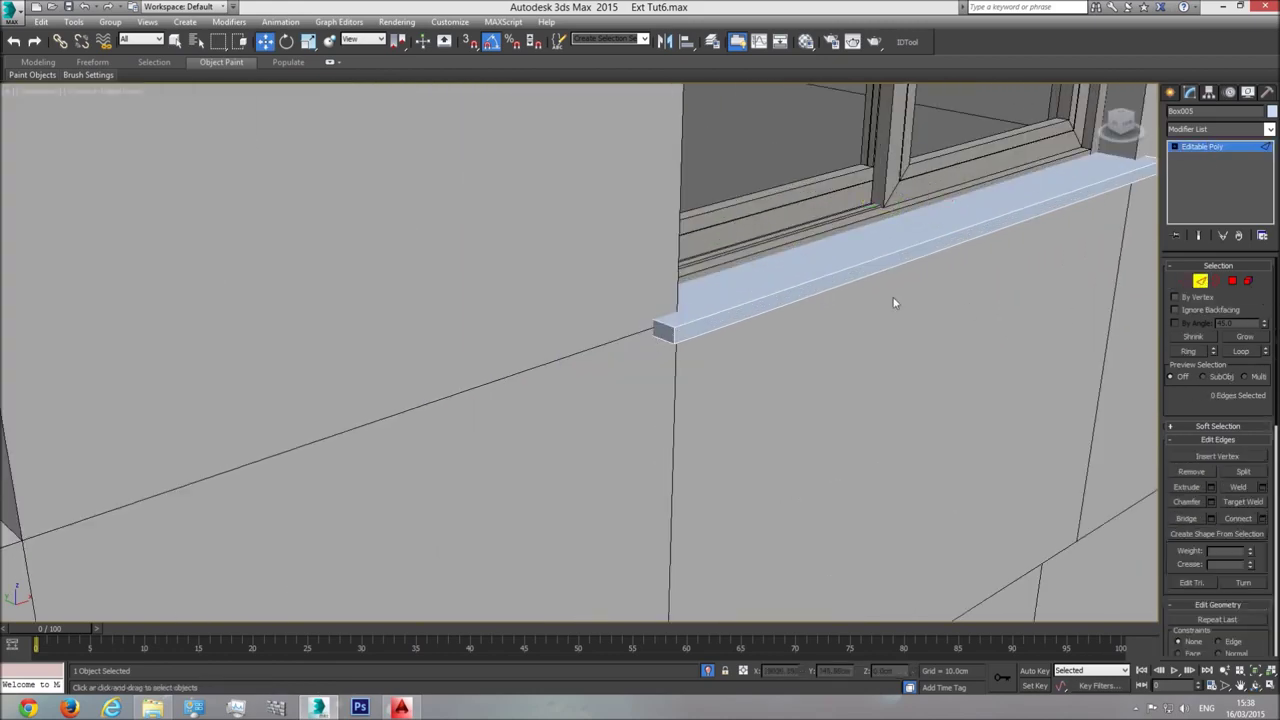
{"action": "scroll", "coordinate": [856, 289], "scroll_direction": "down", "scroll_amount": 5}
{"action": "key", "text": "ctrl+a"}
{"action": "scroll", "coordinate": [523, 400], "scroll_direction": "up", "scroll_amount": 5}
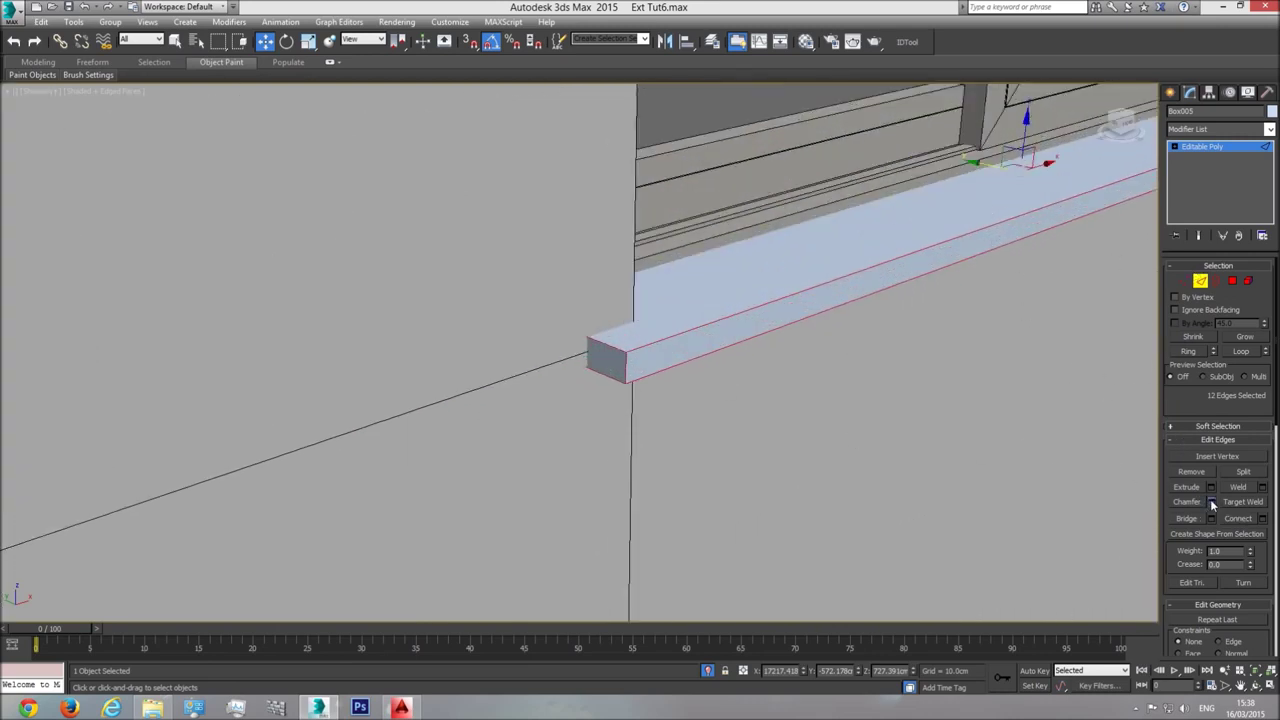
{"action": "left_click", "coordinate": [1210, 502]}
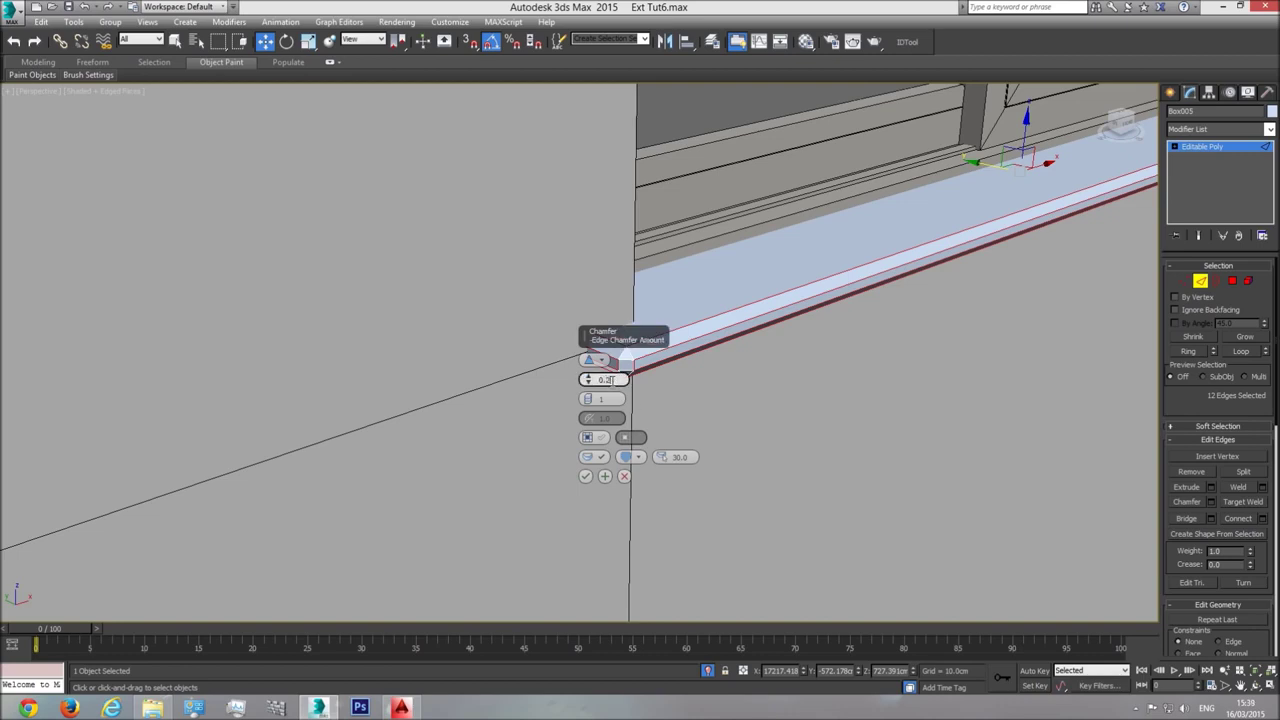
{"action": "type", "text": "0.25"}
{"action": "key", "text": "Return"}
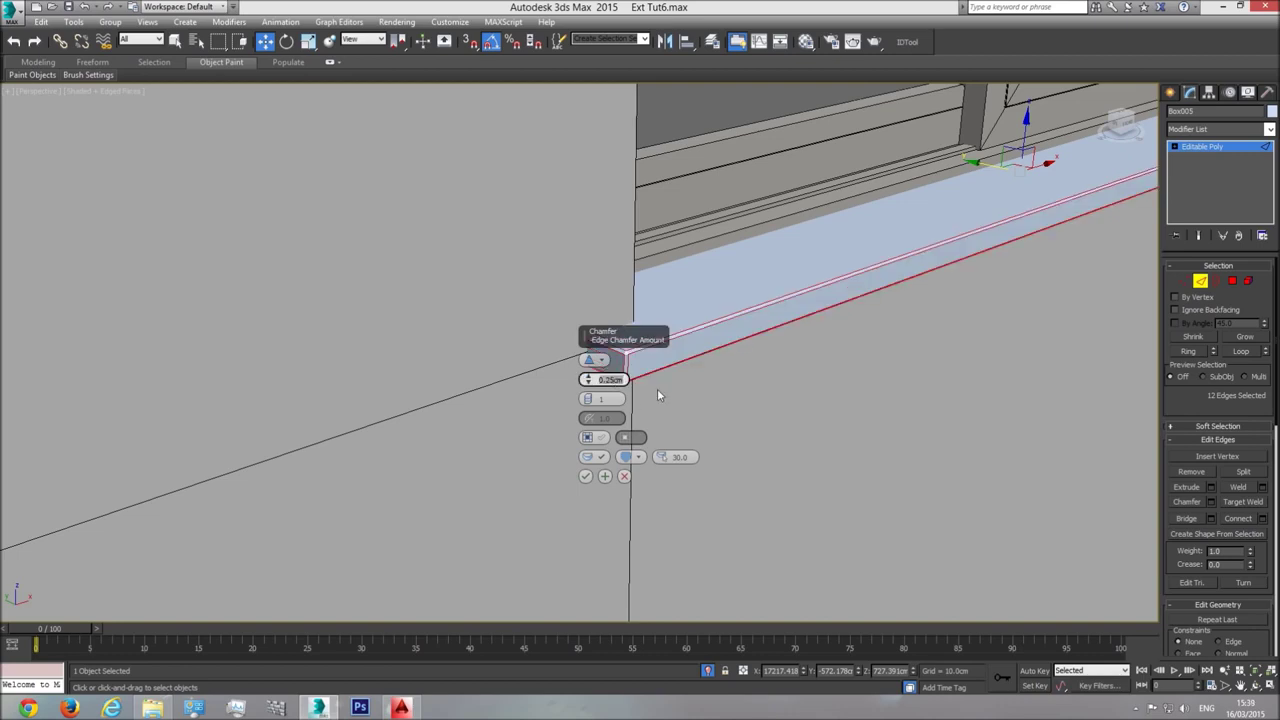
{"action": "left_click", "coordinate": [586, 476]}
{"action": "left_click", "coordinate": [1232, 150]}
{"action": "middle_click_drag", "start_coordinate": [1000, 207], "coordinate": [606, 306]}
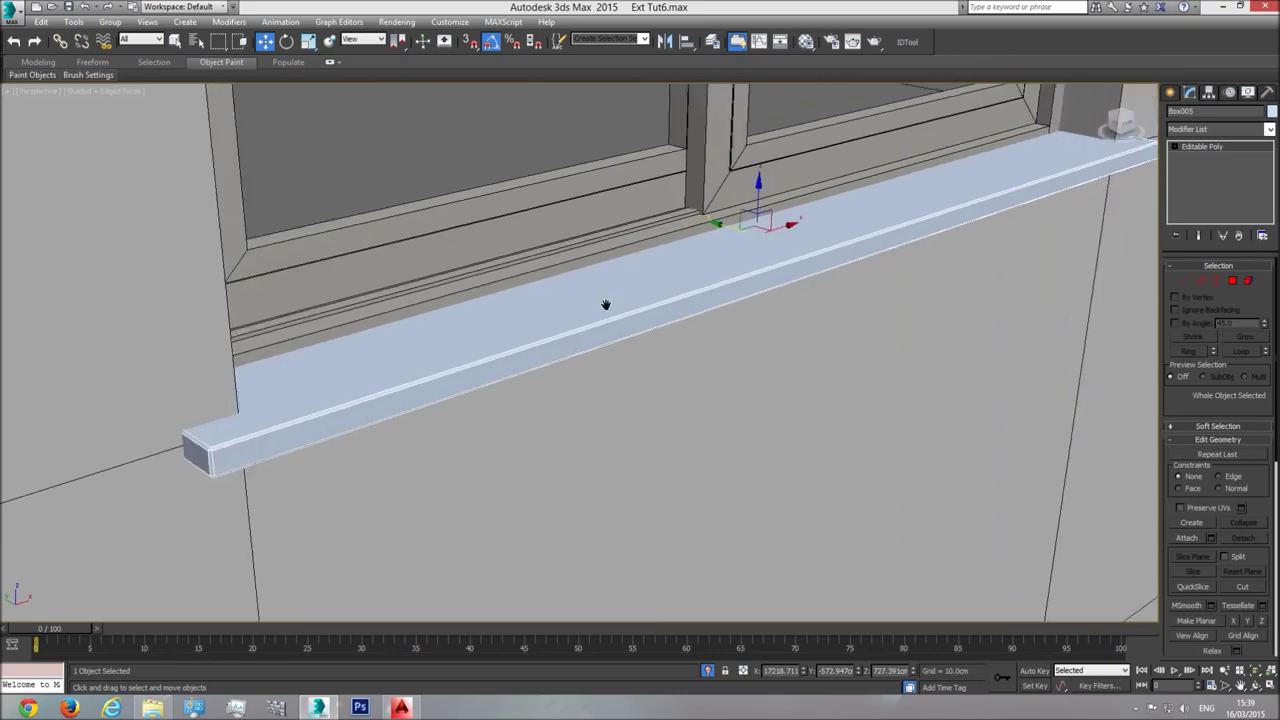
Rename the sill object as ledge and set its object colour to black
{"action": "scroll", "coordinate": [700, 325], "scroll_direction": "down", "scroll_amount": 10}
{"action": "left_click", "coordinate": [983, 520]}
{"action": "scroll", "coordinate": [699, 364], "scroll_direction": "up", "scroll_amount": 10}
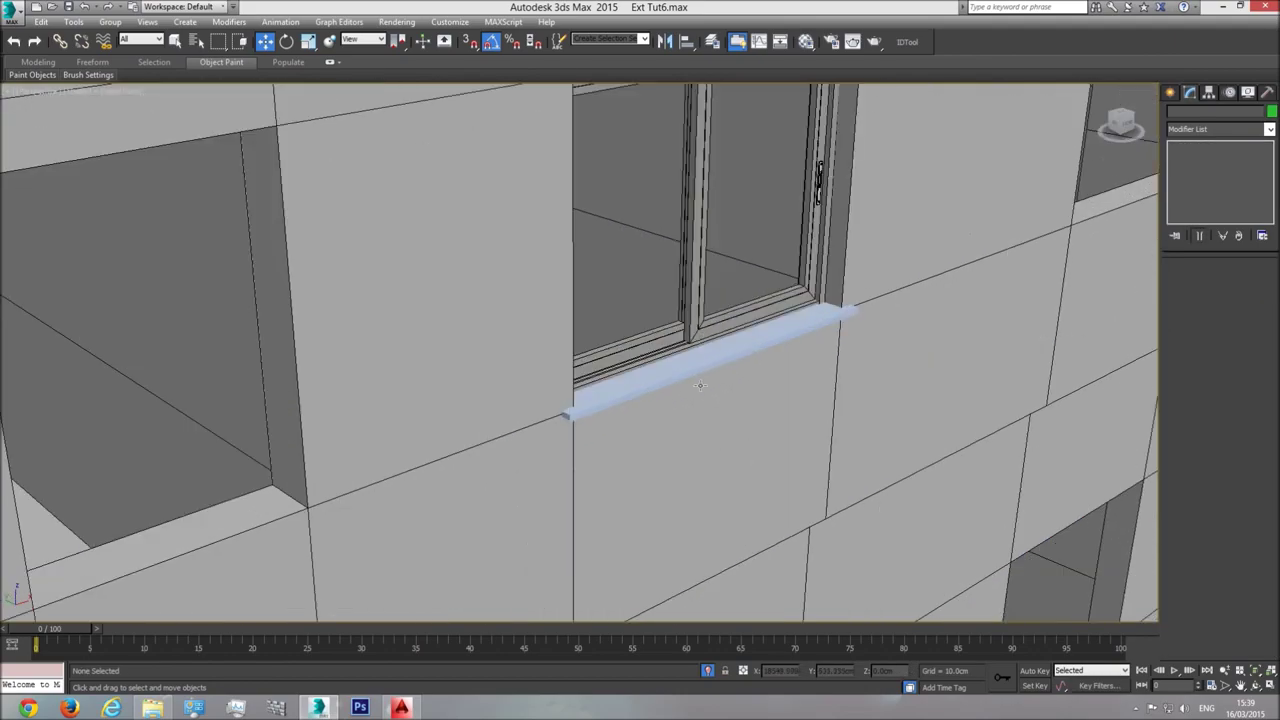
{"action": "left_click", "coordinate": [706, 364]}
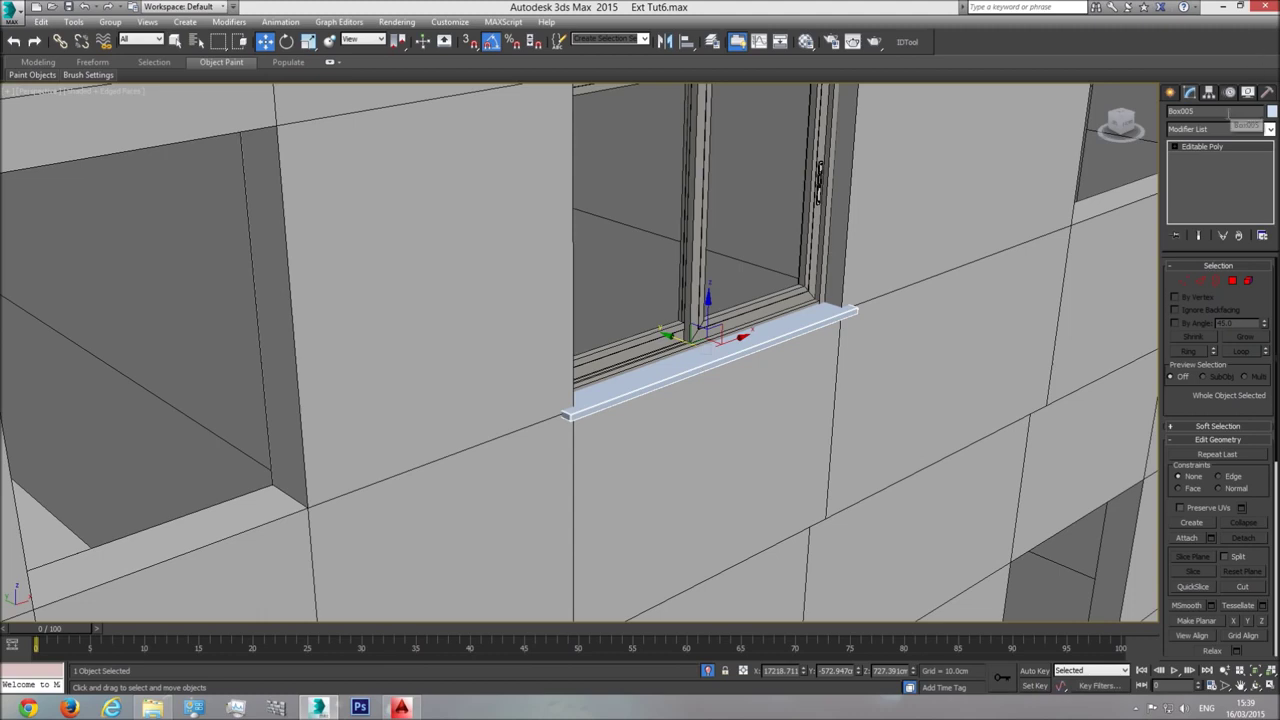
{"action": "type", "text": "sill"}
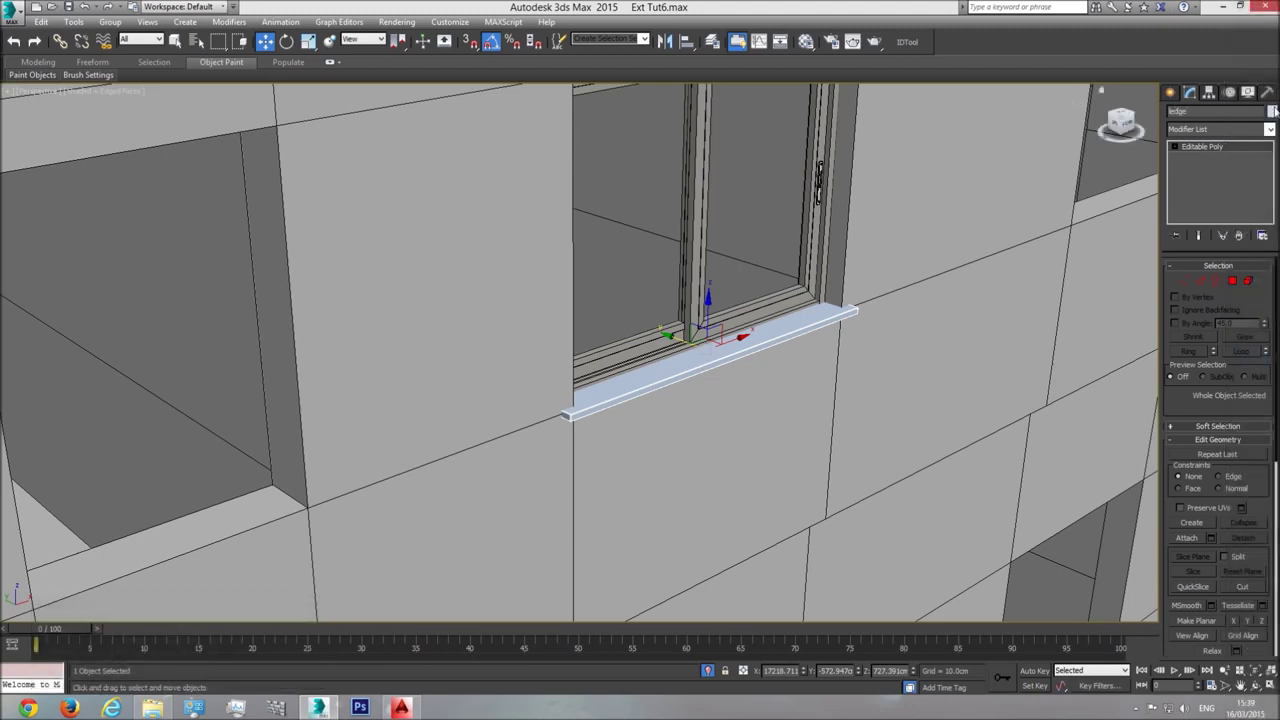
{"action": "left_click", "coordinate": [1272, 110]}
{"action": "left_click", "coordinate": [980, 371]}
{"action": "left_click", "coordinate": [944, 413]}
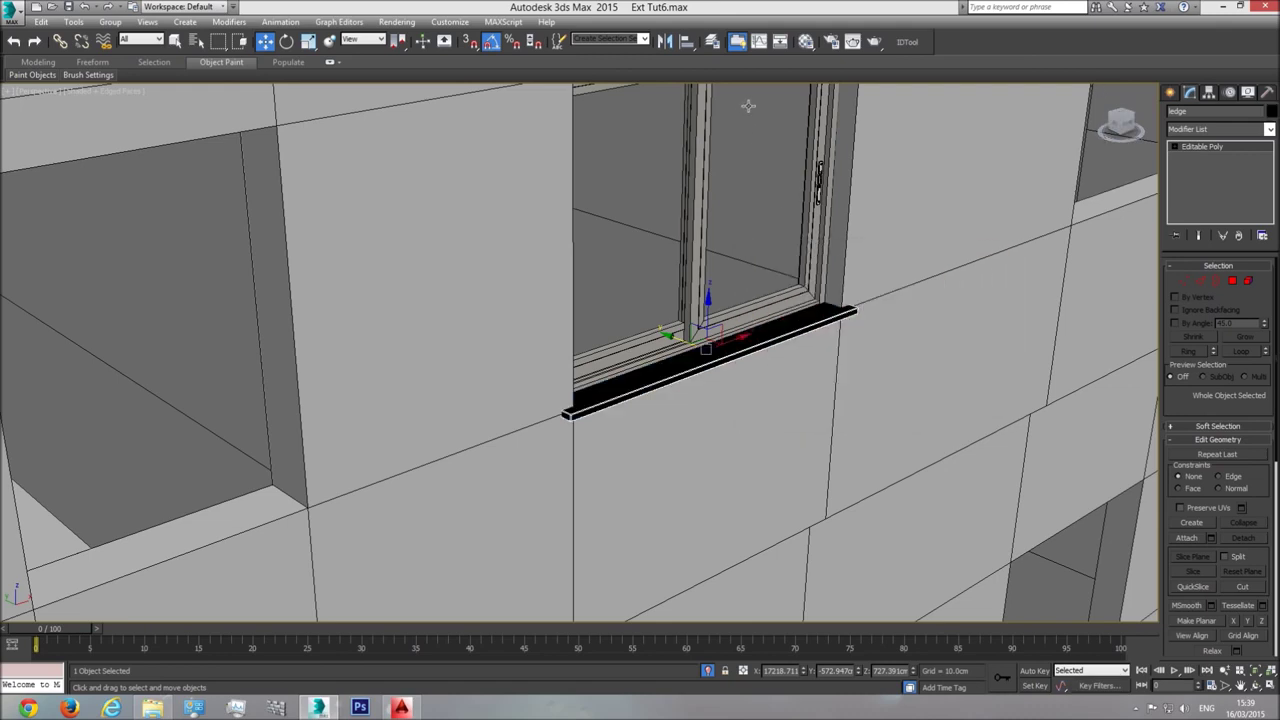
Assign the base material to the ledge
{"action": "left_click", "coordinate": [805, 42]}
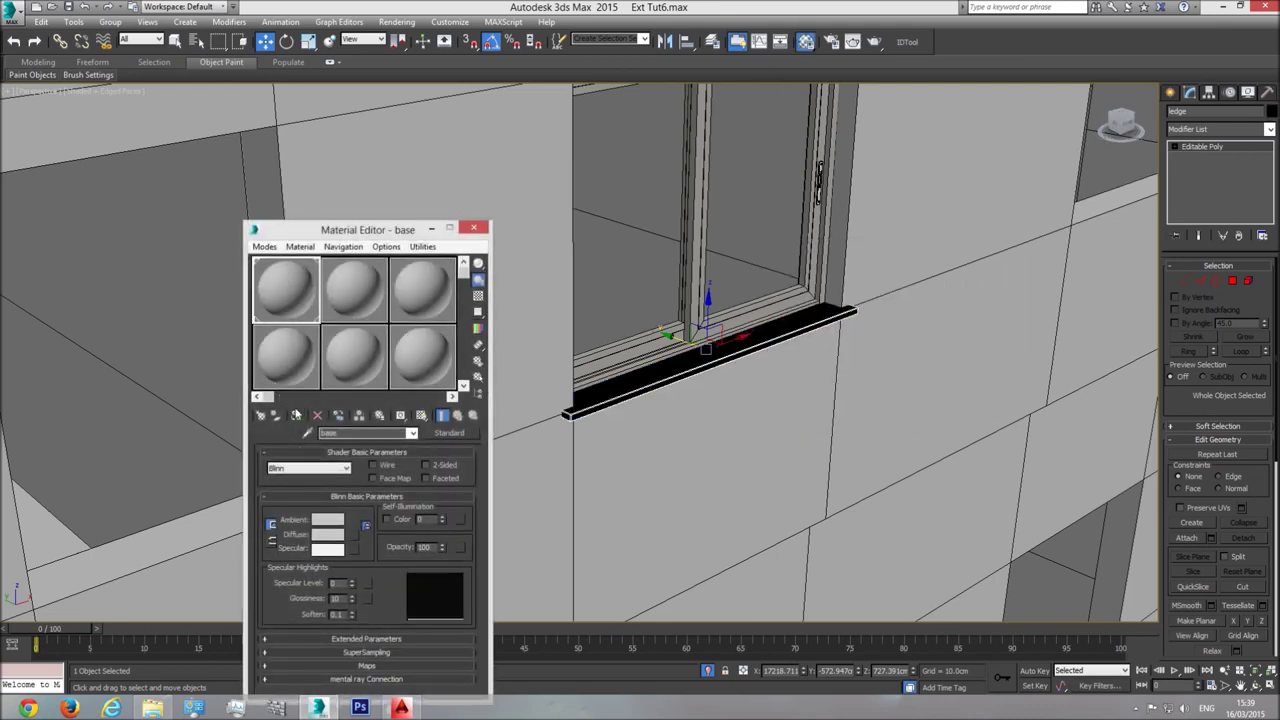
{"action": "left_click", "coordinate": [296, 415]}
{"action": "left_click", "coordinate": [474, 229]}
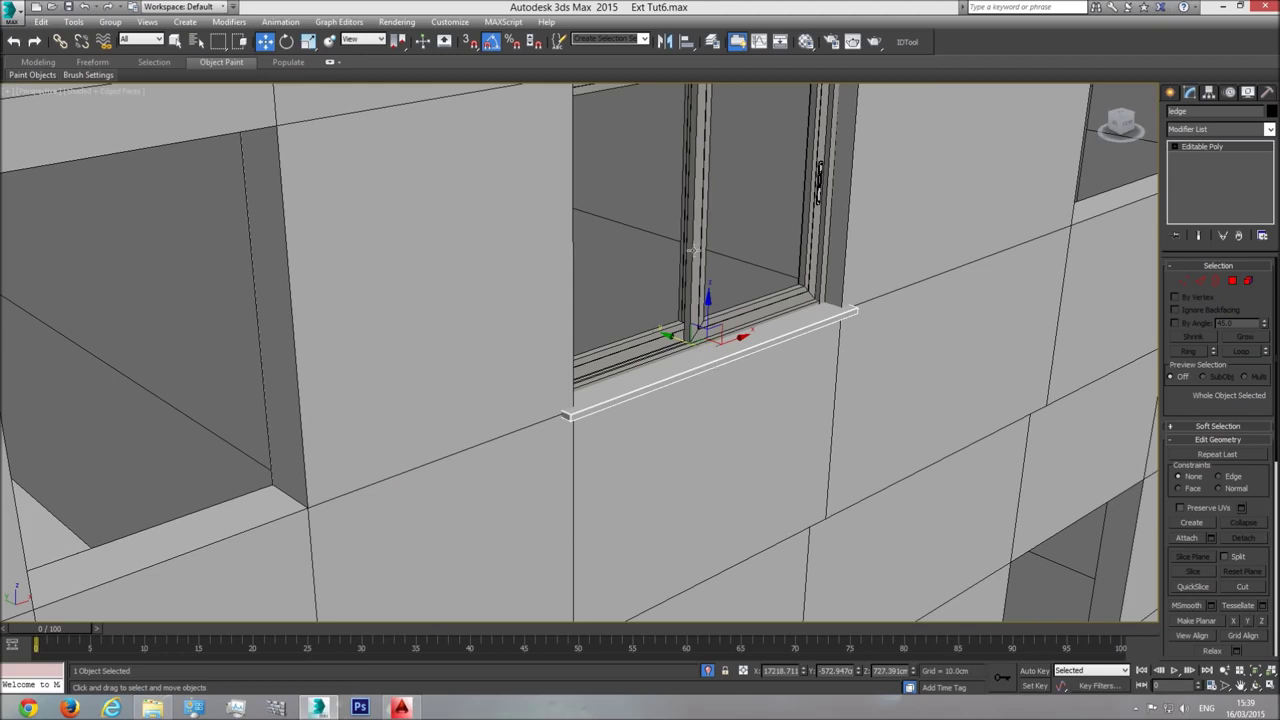
Rename the fitted window object above the ledge as Window double
{"action": "left_click", "coordinate": [702, 214]}
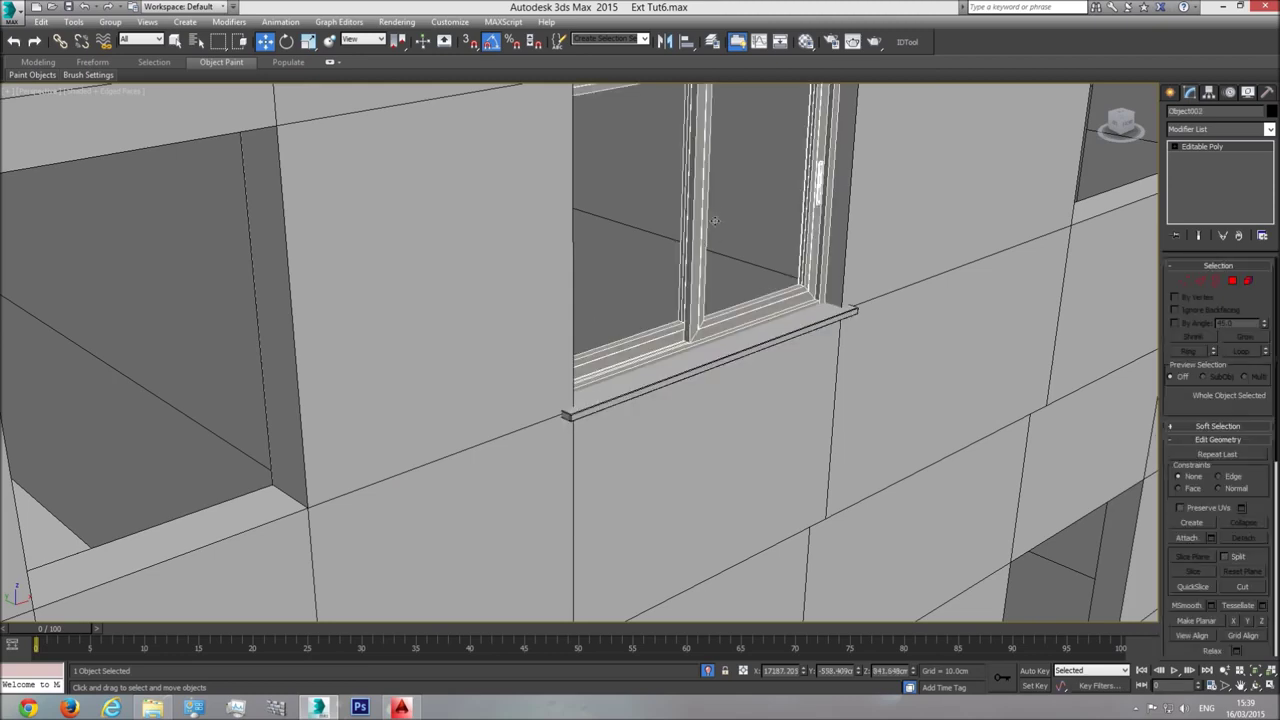
{"action": "double_click", "coordinate": [1213, 110]}
{"action": "type", "text": "Window double"}
Group the ledge and the fitted window together under the name Window
{"action": "left_click", "coordinate": [745, 340]}
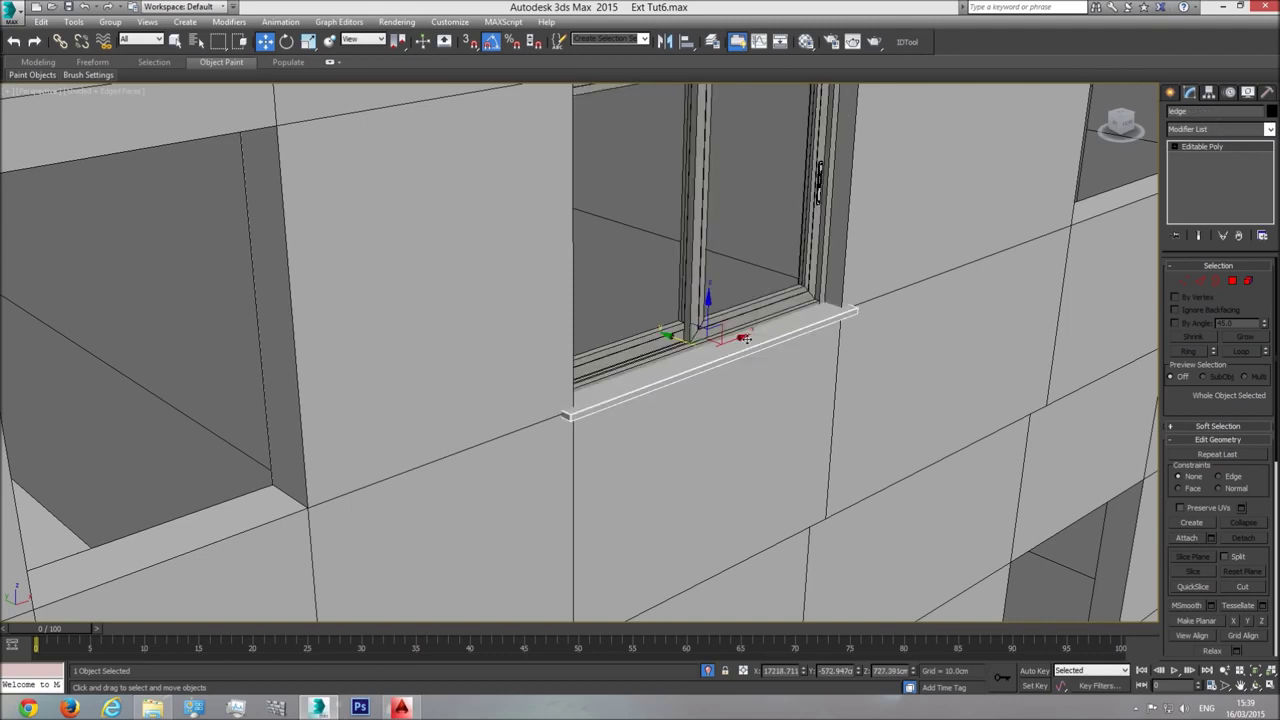
{"action": "left_click", "coordinate": [698, 242], "text": "ctrl"}
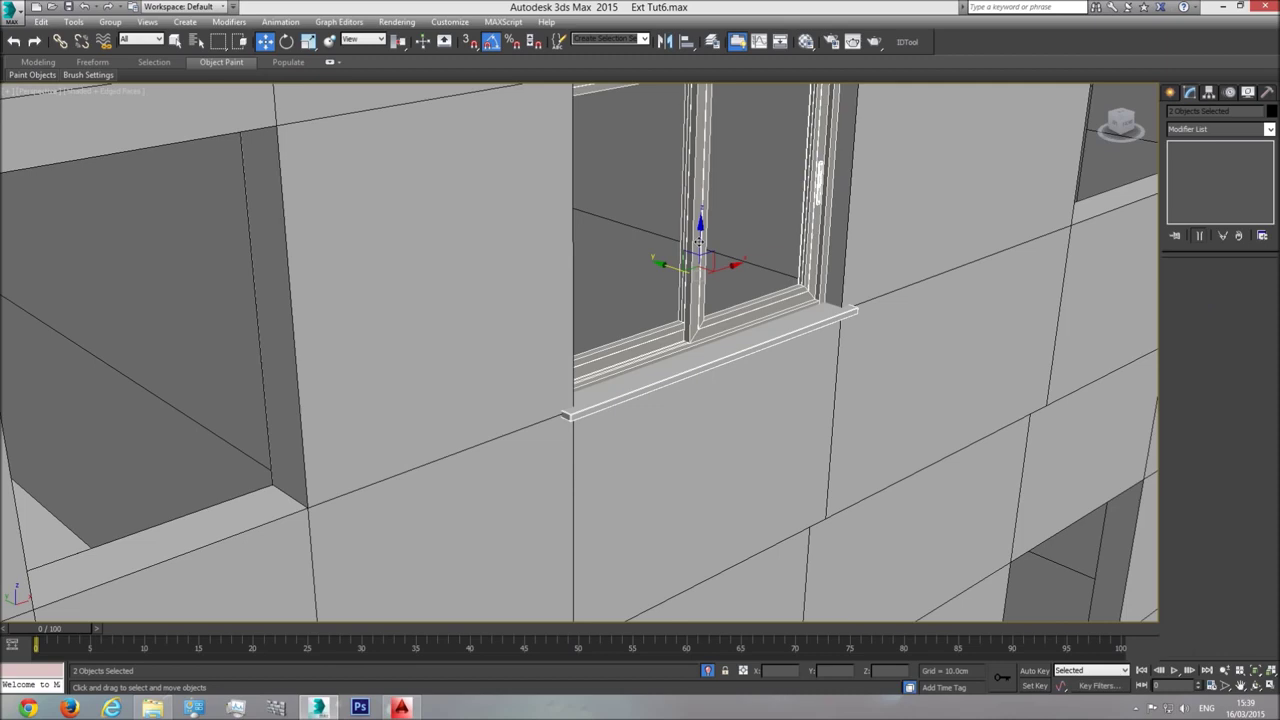
{"action": "left_click", "coordinate": [115, 22]}
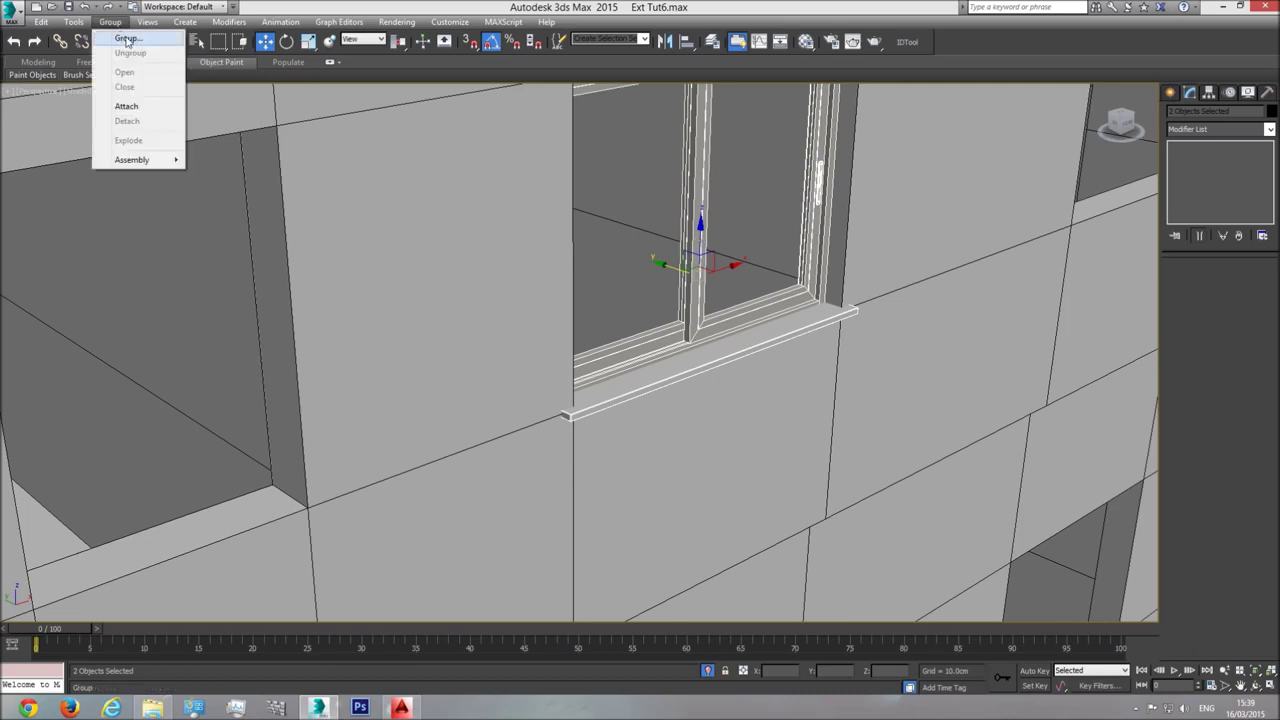
{"action": "left_click", "coordinate": [126, 40]}
{"action": "type", "text": "Window"}
{"action": "key", "text": "Return"}
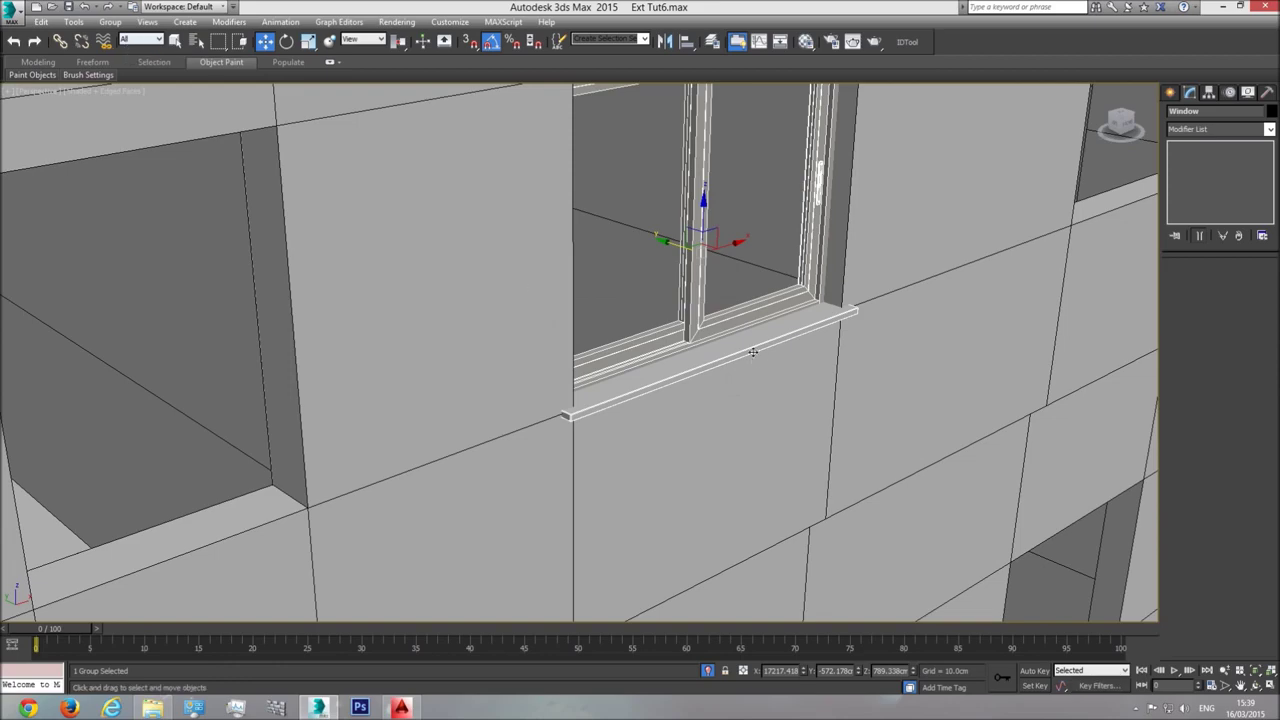
In the front view, clone the Window group along X into the next upper-floor opening of the same size
{"action": "scroll", "coordinate": [684, 347], "scroll_direction": "down", "scroll_amount": 4}
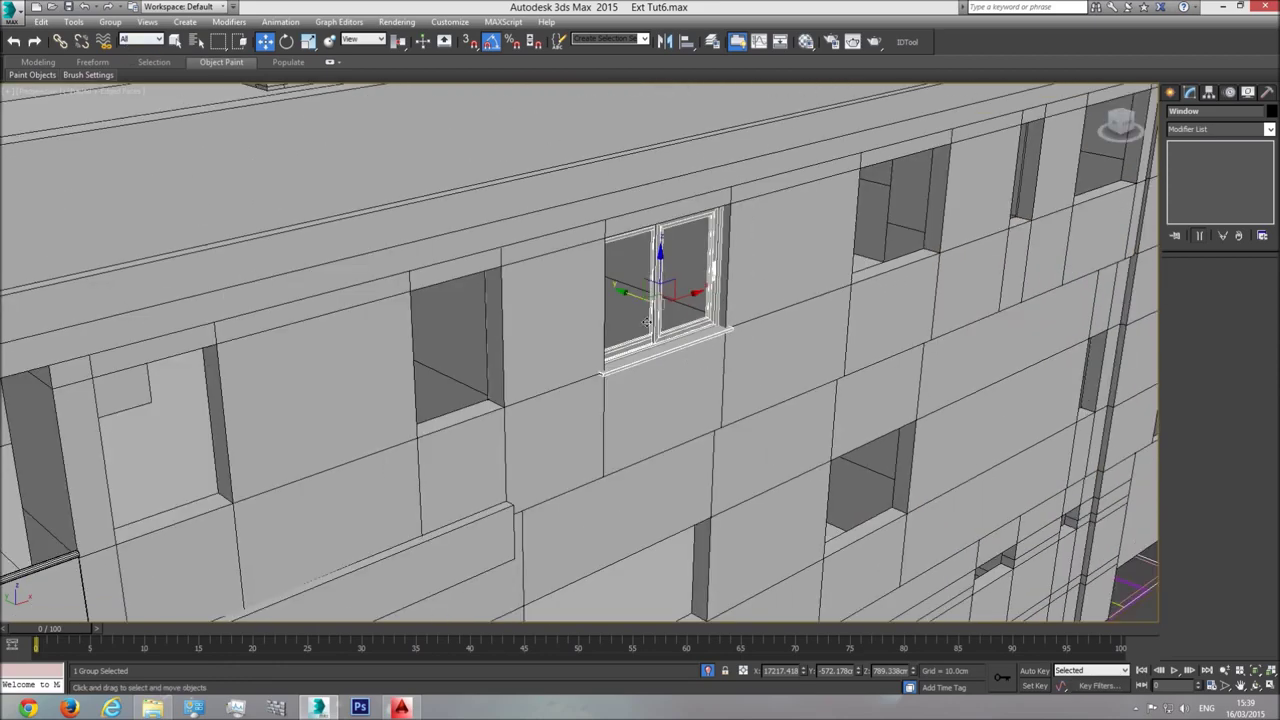
{"action": "middle_click_drag", "start_coordinate": [794, 276], "coordinate": [722, 265]}
{"action": "key", "text": "f"}
{"action": "middle_click_drag", "start_coordinate": [695, 356], "coordinate": [511, 414]}
{"action": "scroll", "coordinate": [697, 400], "scroll_direction": "down", "scroll_amount": 8}
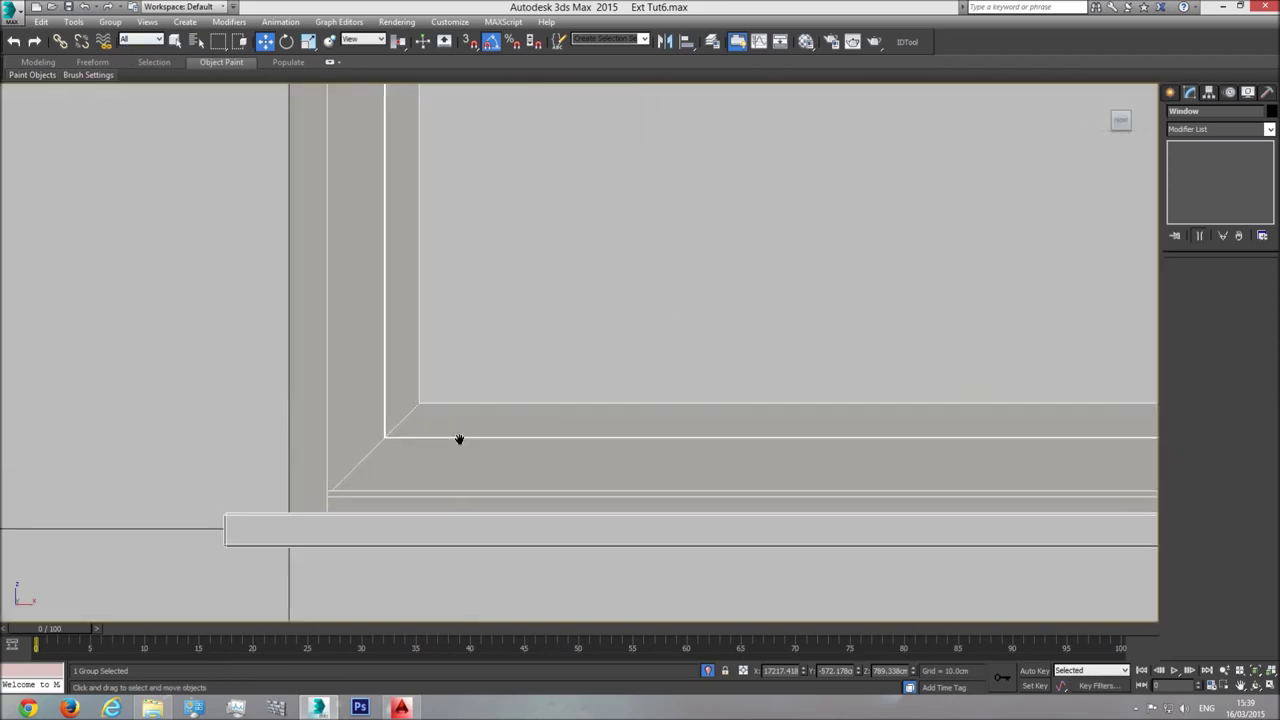
{"action": "scroll", "coordinate": [697, 400], "scroll_direction": "down", "scroll_amount": 3}
{"action": "middle_click_drag", "start_coordinate": [697, 400], "coordinate": [528, 358]}
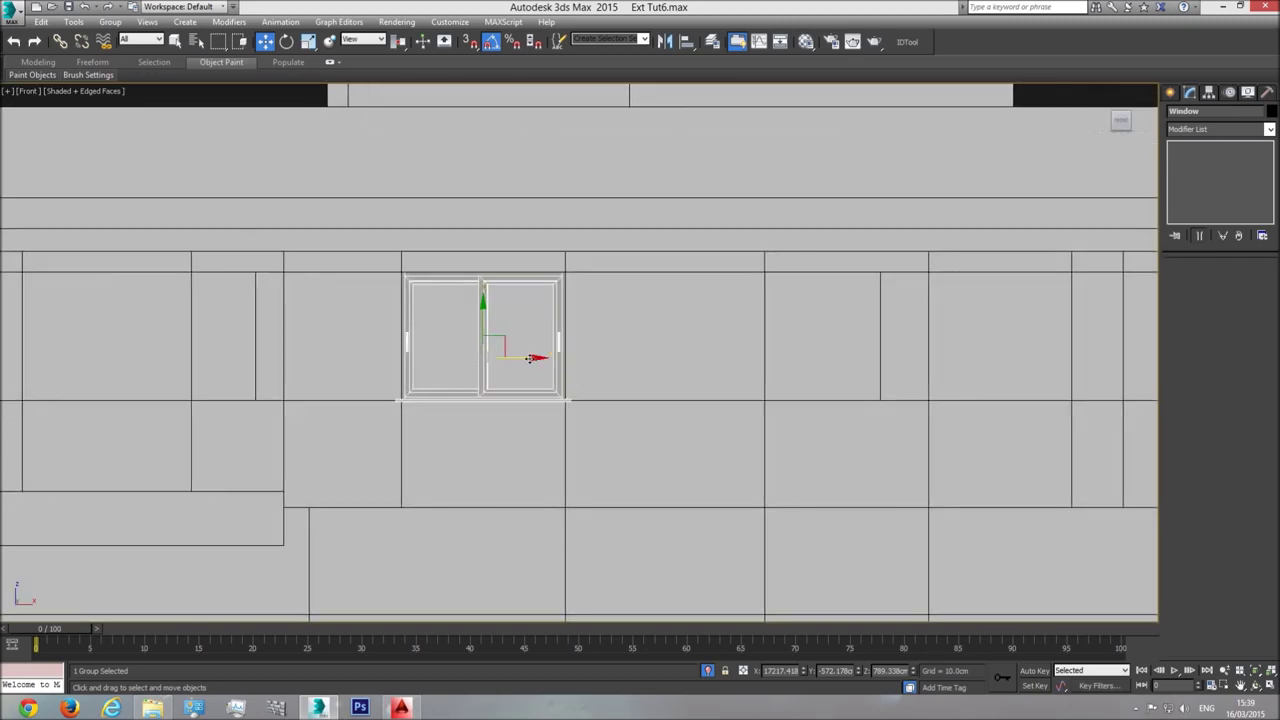
{"action": "left_click_drag", "start_coordinate": [528, 358], "coordinate": [893, 372], "text": "shift"}
{"action": "left_click", "coordinate": [636, 409]}
{"action": "scroll", "coordinate": [796, 350], "scroll_direction": "up", "scroll_amount": 3}
{"action": "middle_click_drag", "start_coordinate": [796, 346], "coordinate": [603, 332]}
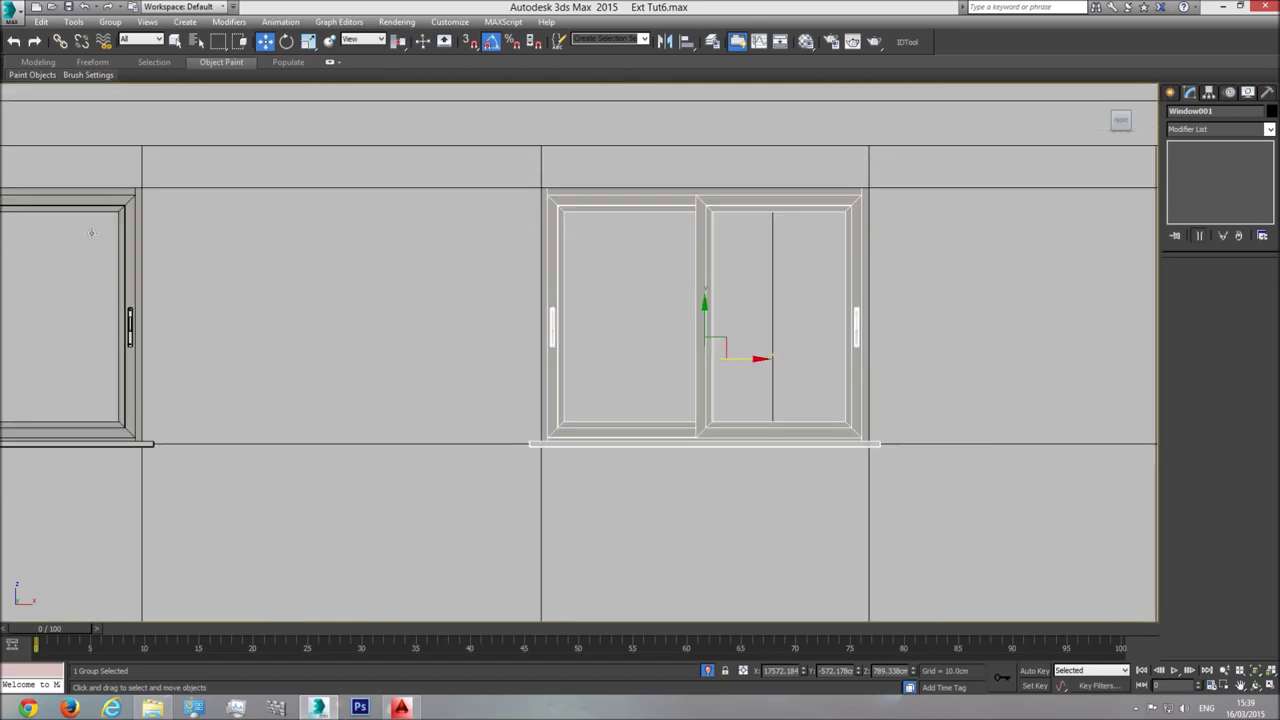
Set the front view's shading to Realistic, keeping edged faces, to make the wall openings stand out
{"action": "left_click", "coordinate": [107, 92]}
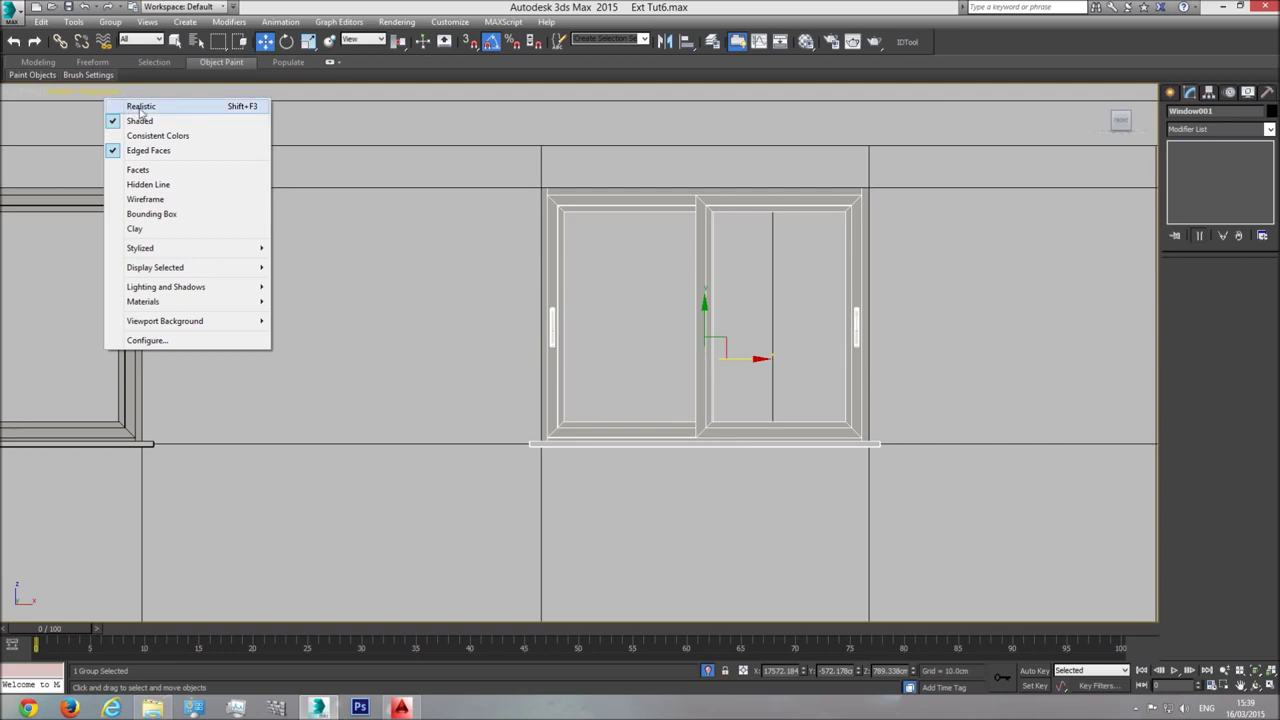
{"action": "left_click", "coordinate": [145, 110]}
{"action": "scroll", "coordinate": [560, 290], "scroll_direction": "down", "scroll_amount": 3}
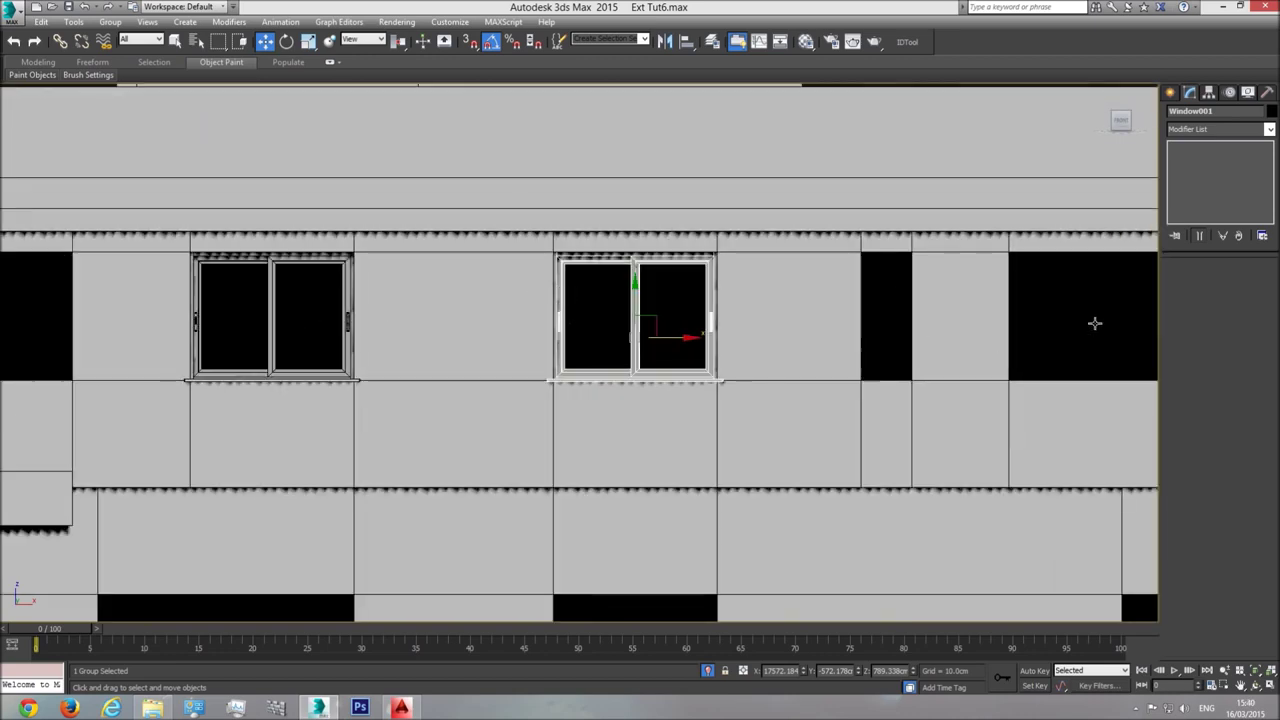
{"action": "scroll", "coordinate": [814, 291], "scroll_direction": "down", "scroll_amount": 3}
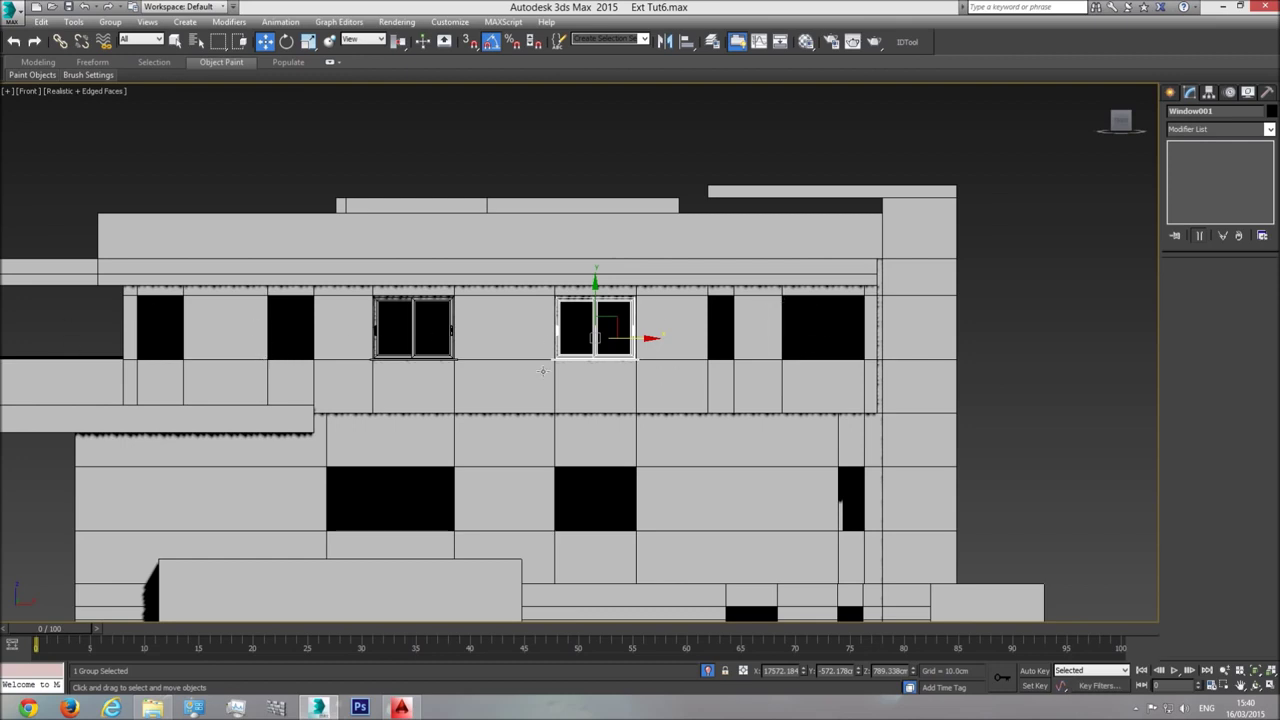
{"action": "scroll", "coordinate": [573, 331], "scroll_direction": "down", "scroll_amount": 1}
Fine-tune the cloned window's position along X so it sits evenly within its opening
{"action": "scroll", "coordinate": [595, 340], "scroll_direction": "up", "scroll_amount": 10}
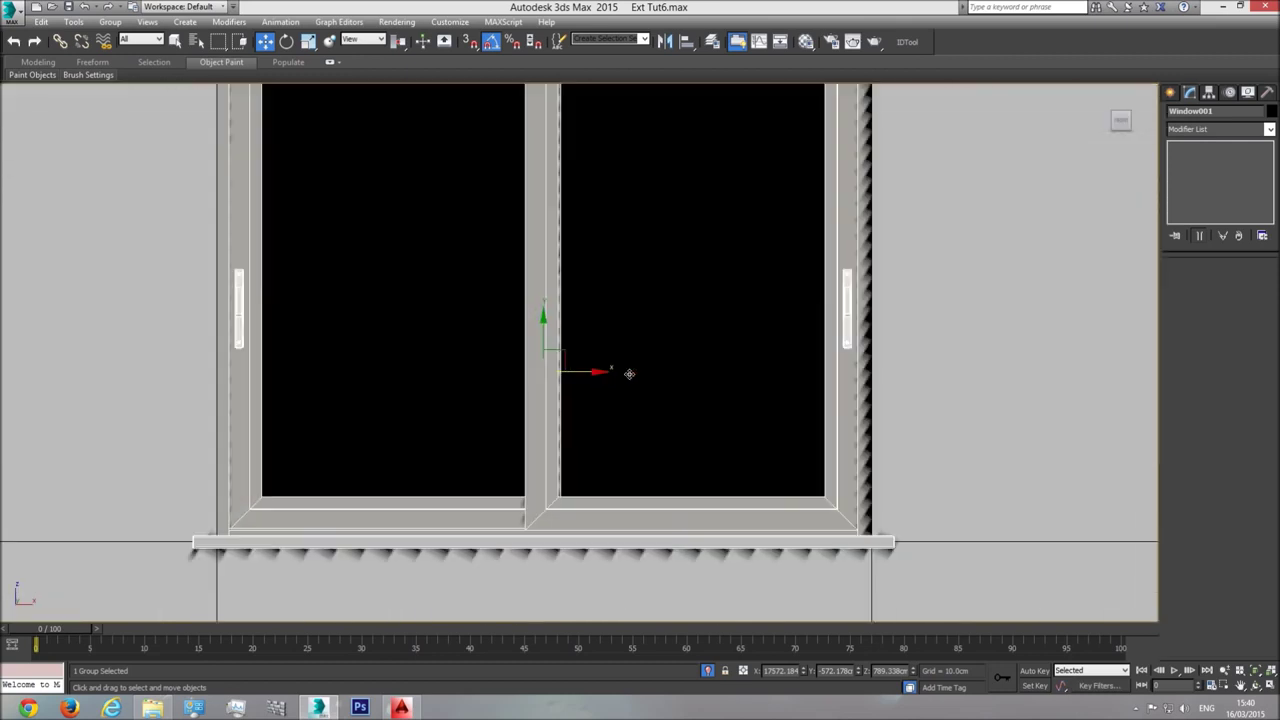
{"action": "left_click_drag", "start_coordinate": [586, 374], "coordinate": [586, 374]}
{"action": "scroll", "coordinate": [644, 388], "scroll_direction": "down", "scroll_amount": 6}
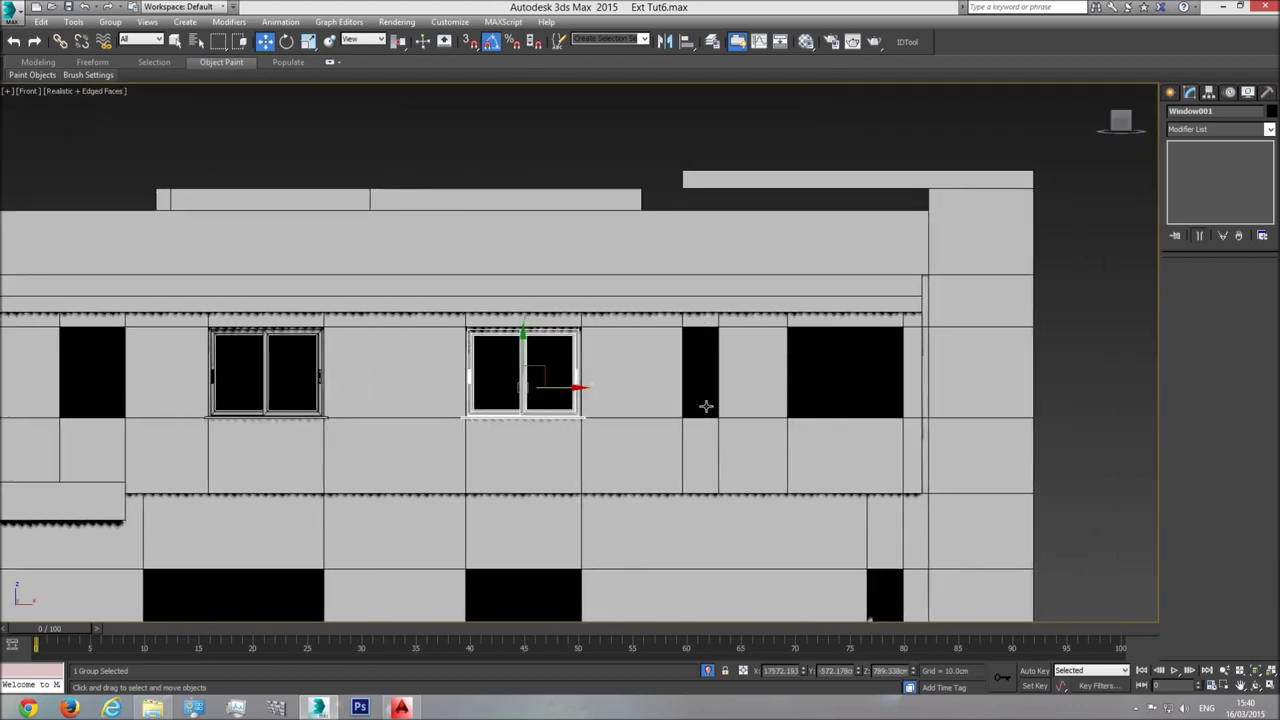
Clone the window group along X into the last wide upper-floor opening and nudge it to fit between the opening's sides
{"action": "scroll", "coordinate": [709, 358], "scroll_direction": "down", "scroll_amount": 2}
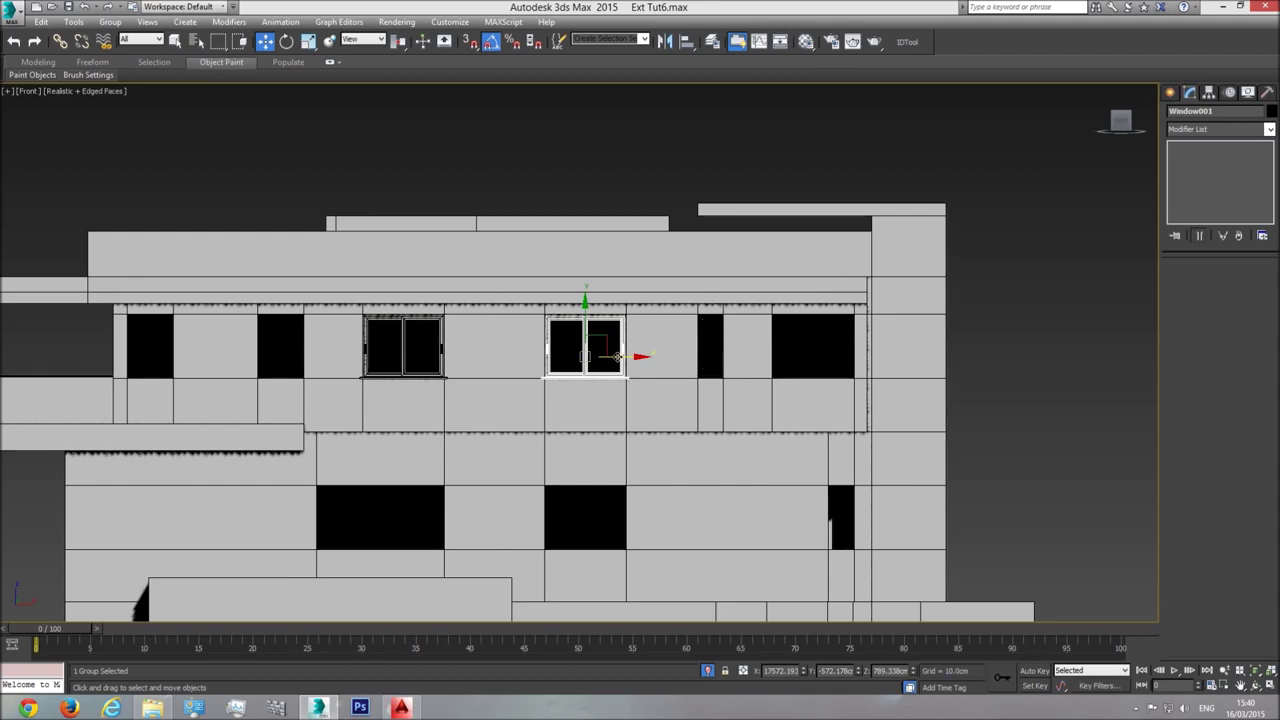
{"action": "mouse_move", "coordinate": [629, 356]}
{"action": "left_mouse_down", "text": "shift"}
{"action": "mouse_move", "coordinate": [853, 357]}
{"action": "mouse_move", "coordinate": [858, 375]}
{"action": "left_mouse_up", "text": "shift"}
{"action": "left_click", "coordinate": [651, 409]}
{"action": "scroll", "coordinate": [816, 345], "scroll_direction": "up", "scroll_amount": 5}
{"action": "scroll", "coordinate": [664, 335], "scroll_direction": "down", "scroll_amount": 2}
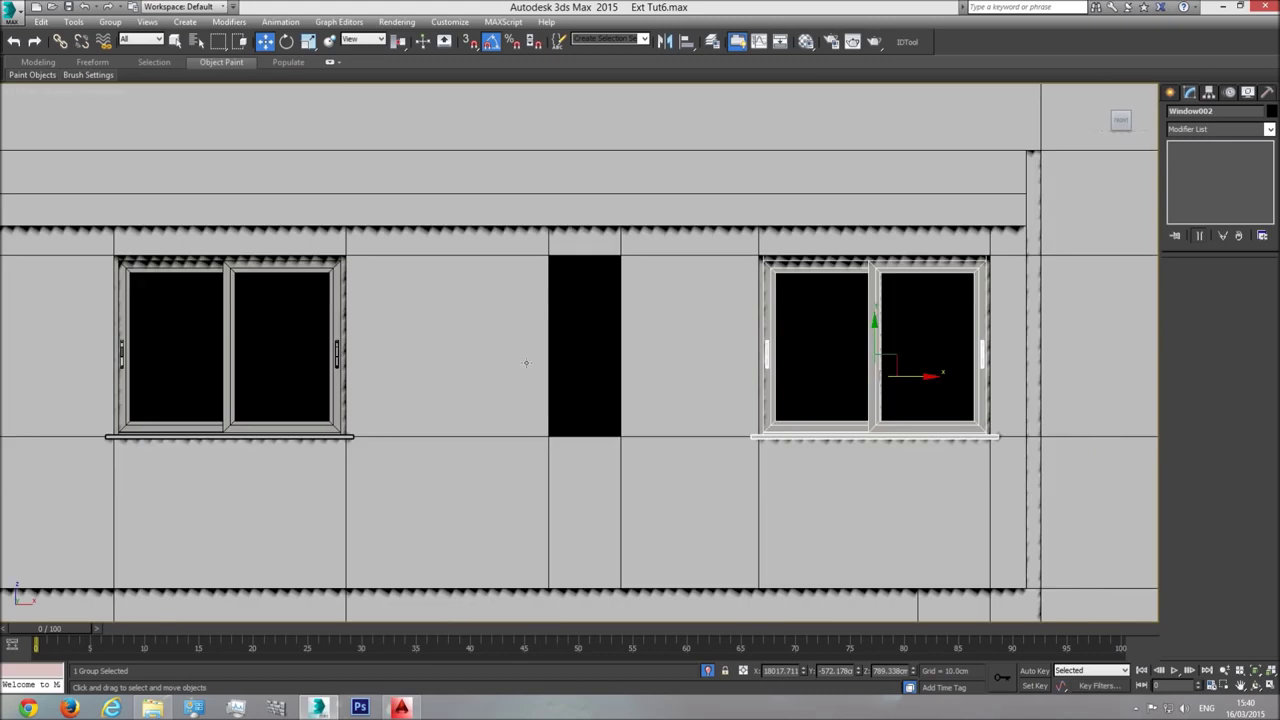
{"action": "middle_click_drag", "start_coordinate": [925, 392], "coordinate": [808, 394]}
{"action": "scroll", "coordinate": [808, 394], "scroll_direction": "up", "scroll_amount": 2}
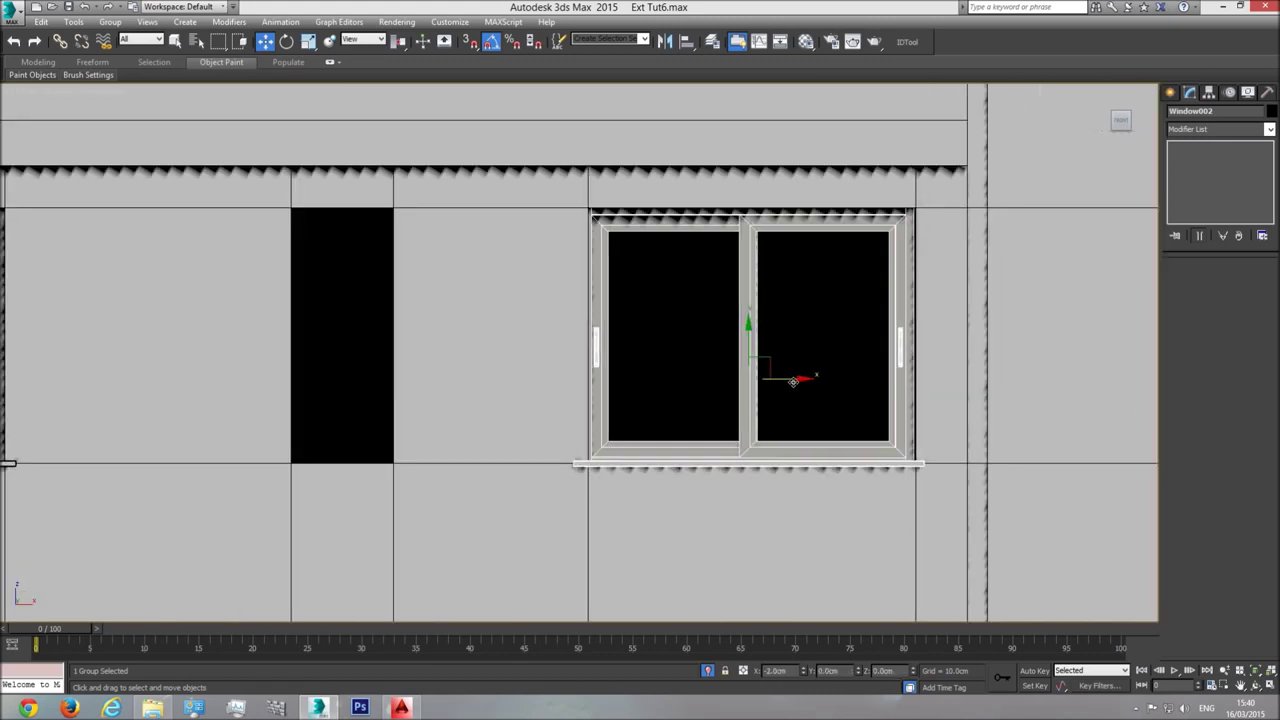
Clone the middle upper-floor window straight down into the lower-floor opening beneath it, align its height there, and return to the perspective view
{"action": "scroll", "coordinate": [798, 412], "scroll_direction": "down", "scroll_amount": 8}
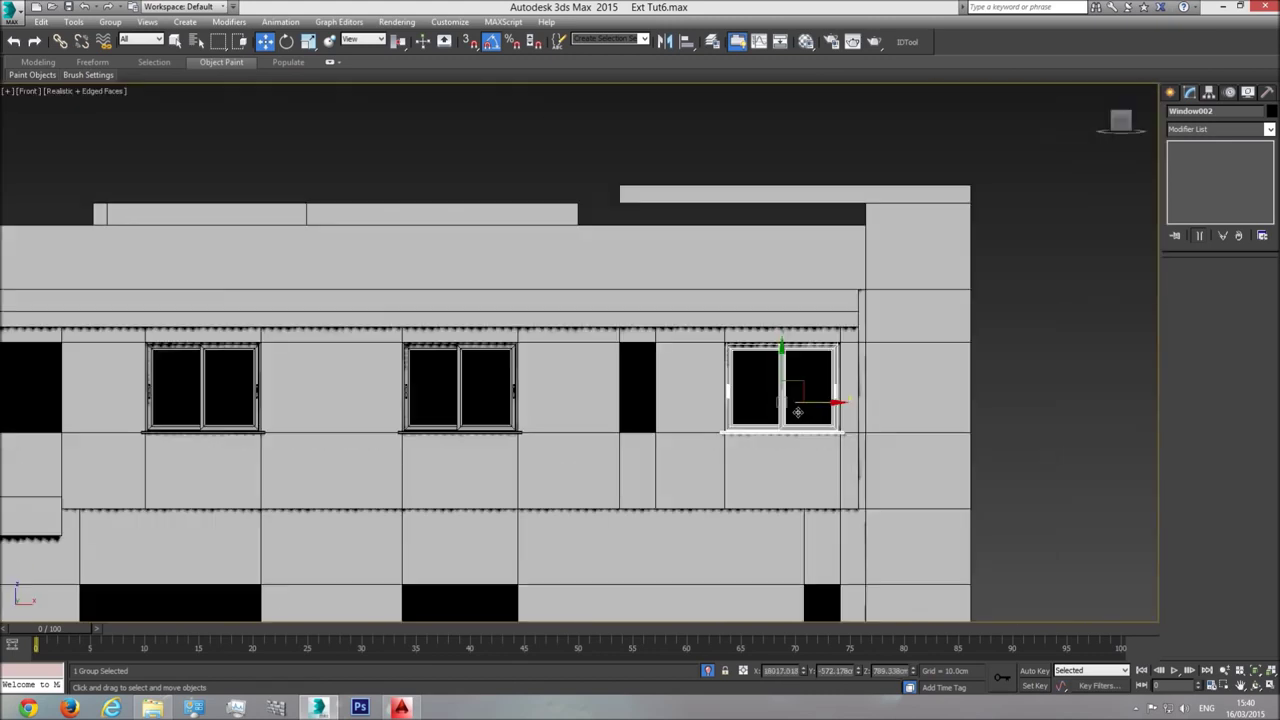
{"action": "middle_click_drag", "start_coordinate": [643, 427], "coordinate": [653, 424]}
{"action": "middle_click_drag", "start_coordinate": [734, 462], "coordinate": [670, 454]}
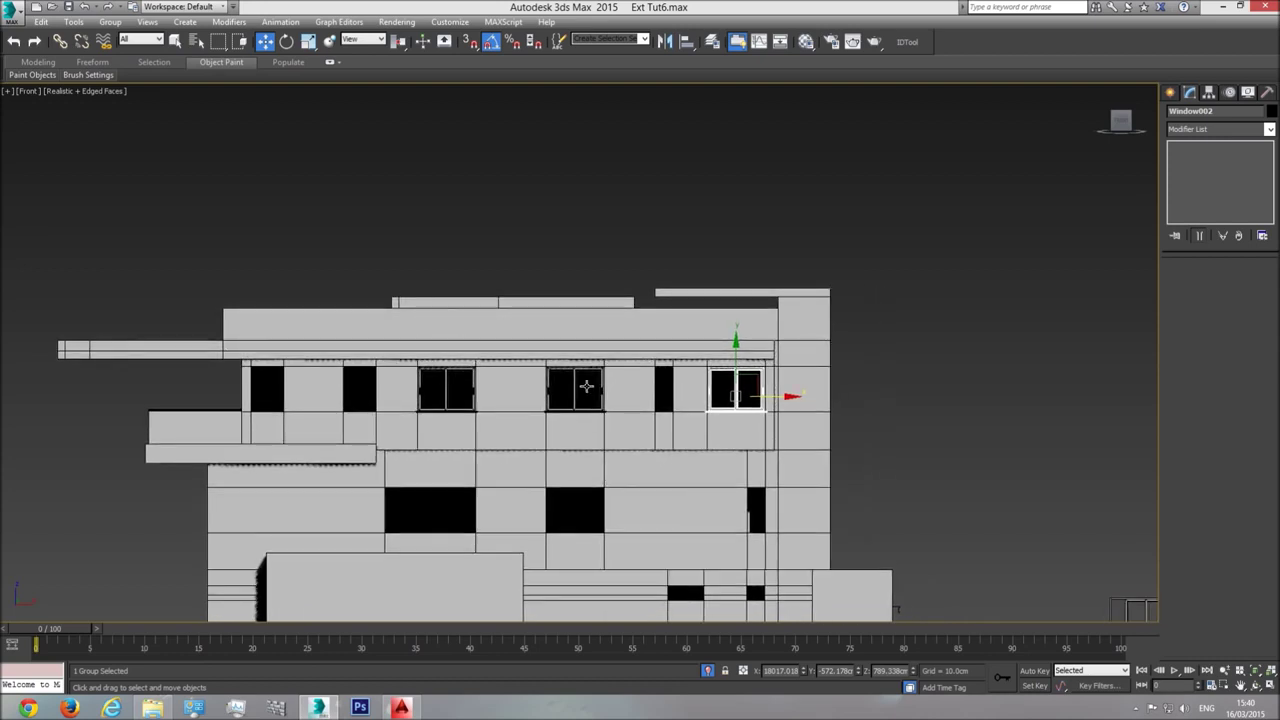
{"action": "left_click", "coordinate": [586, 386]}
{"action": "left_click_drag", "start_coordinate": [576, 355], "coordinate": [574, 476], "text": "shift"}
{"action": "left_click", "coordinate": [640, 414]}
{"action": "scroll", "coordinate": [572, 518], "scroll_direction": "up", "scroll_amount": 8}
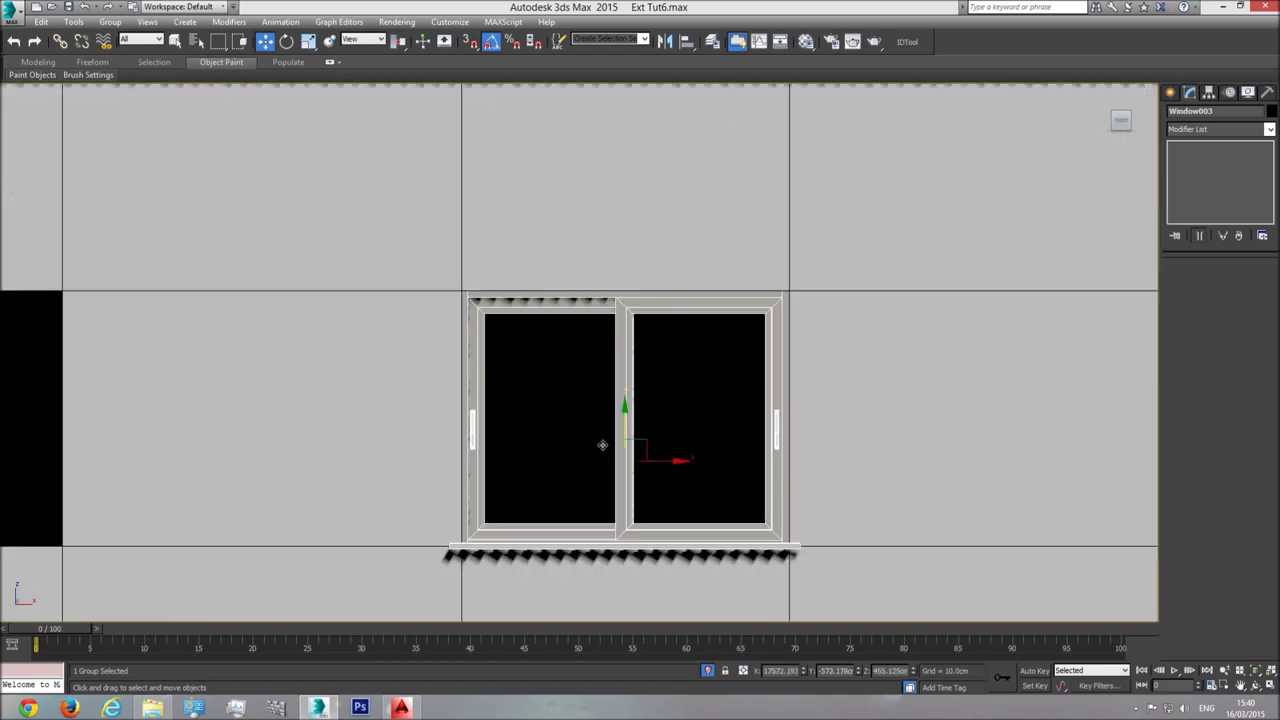
{"action": "scroll", "coordinate": [602, 444], "scroll_direction": "up", "scroll_amount": 3}
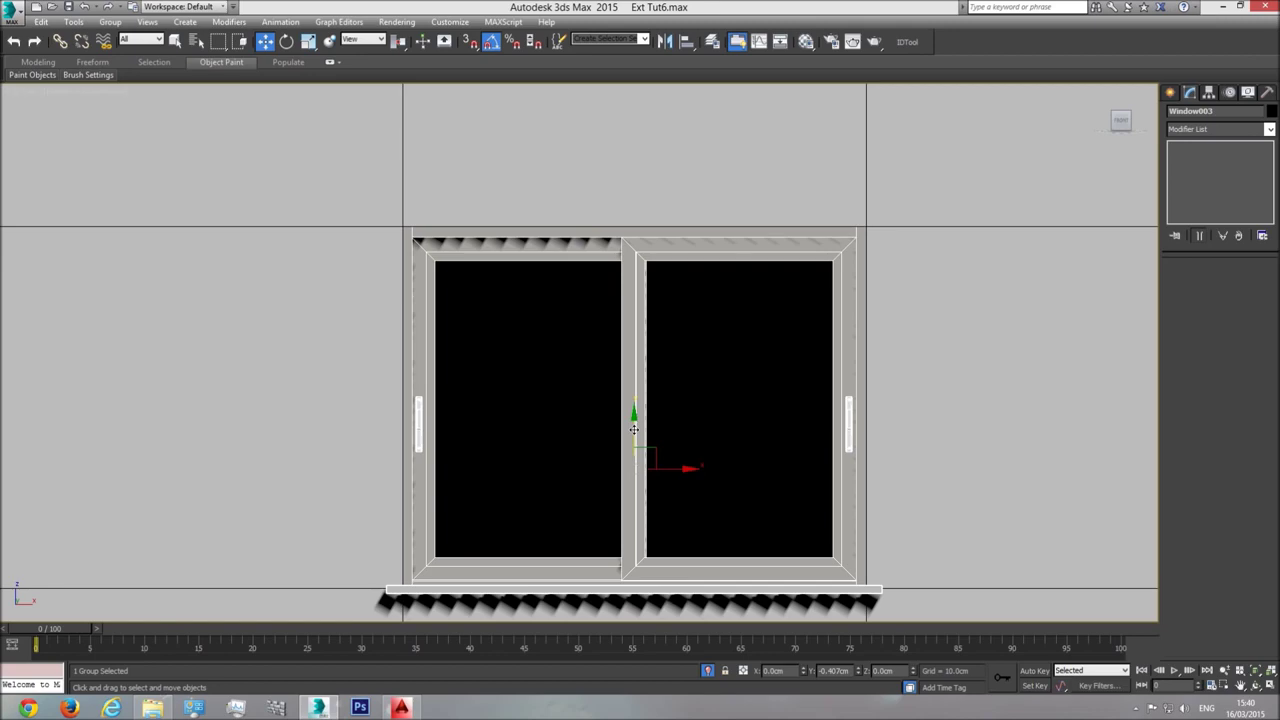
{"action": "scroll", "coordinate": [657, 463], "scroll_direction": "down", "scroll_amount": 6}
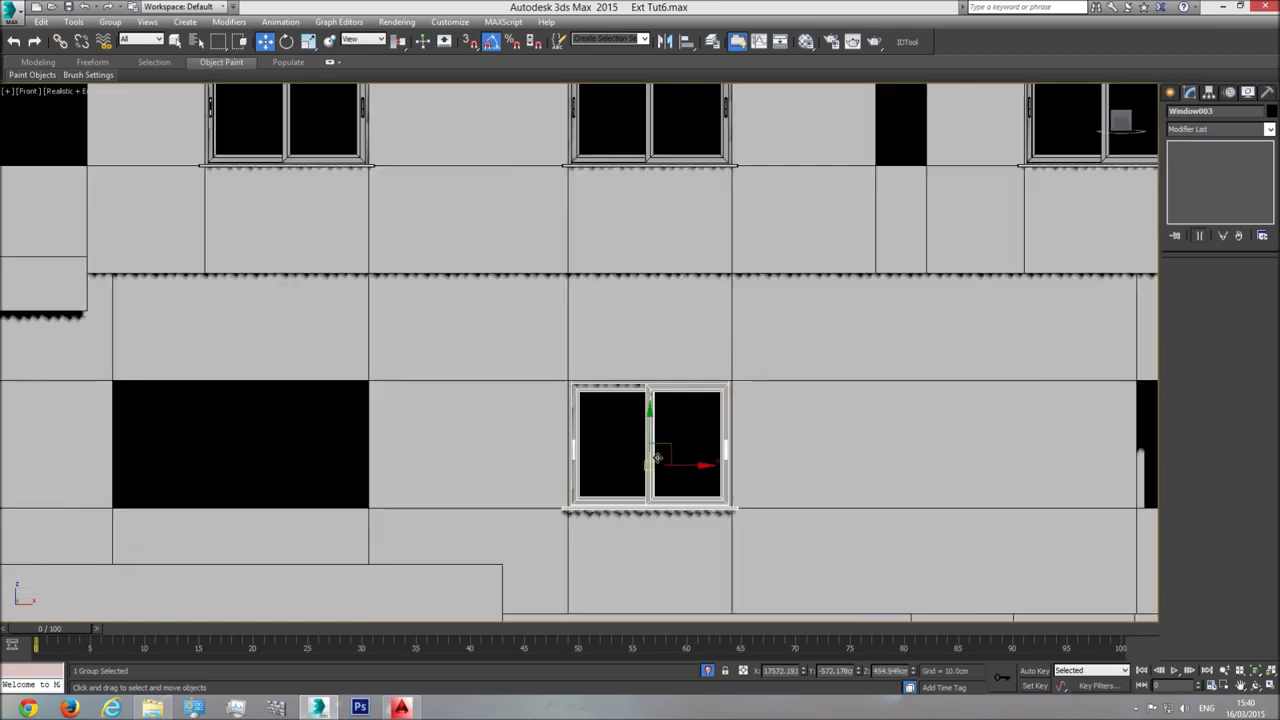
{"action": "key", "text": "p"}
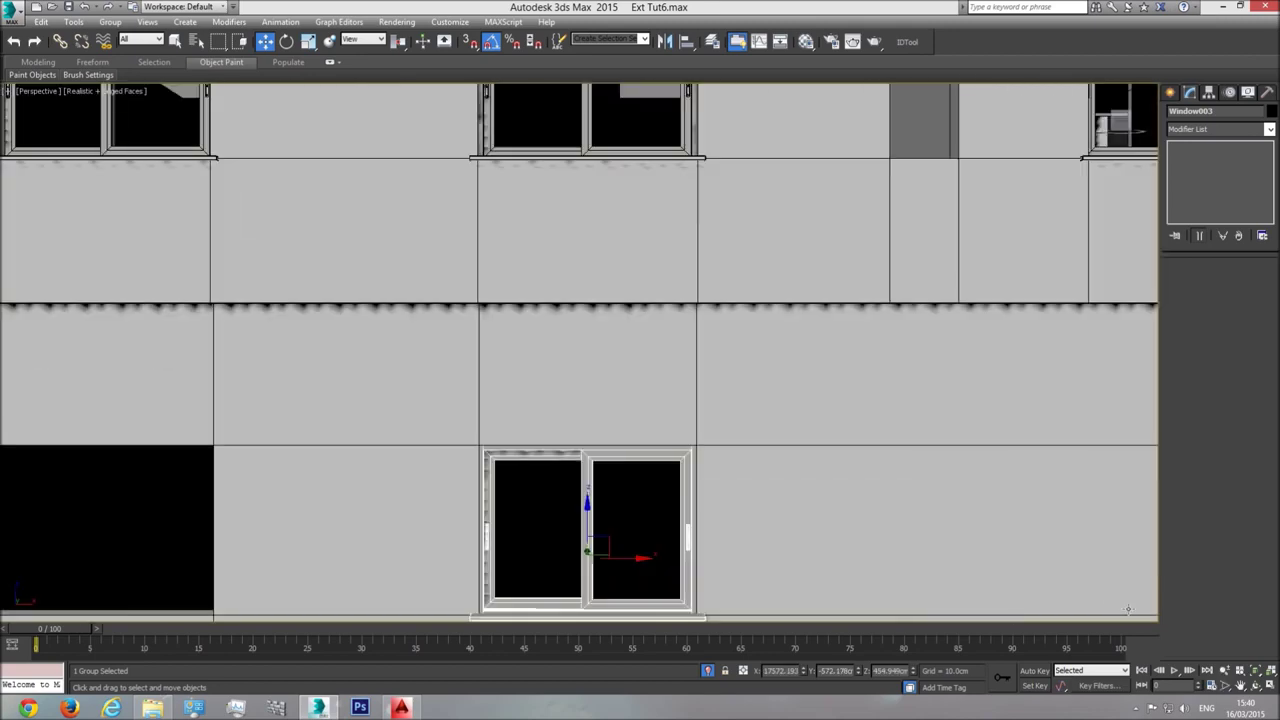
Move the lower-floor window along Y to adjust how deep it sits in its wall opening
{"action": "left_click", "coordinate": [1256, 671]}
{"action": "left_click", "coordinate": [1256, 686]}
{"action": "left_click_drag", "start_coordinate": [574, 394], "coordinate": [640, 231]}
{"action": "scroll", "coordinate": [637, 411], "scroll_direction": "down", "scroll_amount": 7}
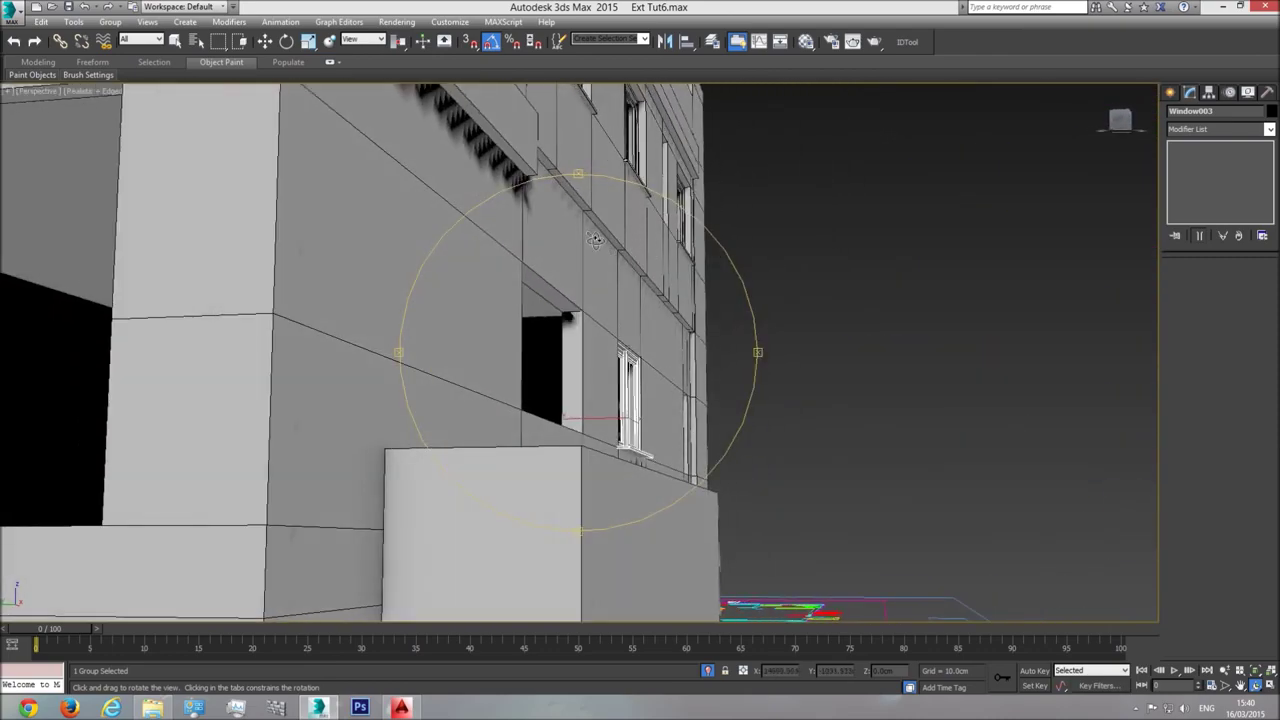
{"action": "left_click_drag", "start_coordinate": [654, 373], "coordinate": [620, 428]}
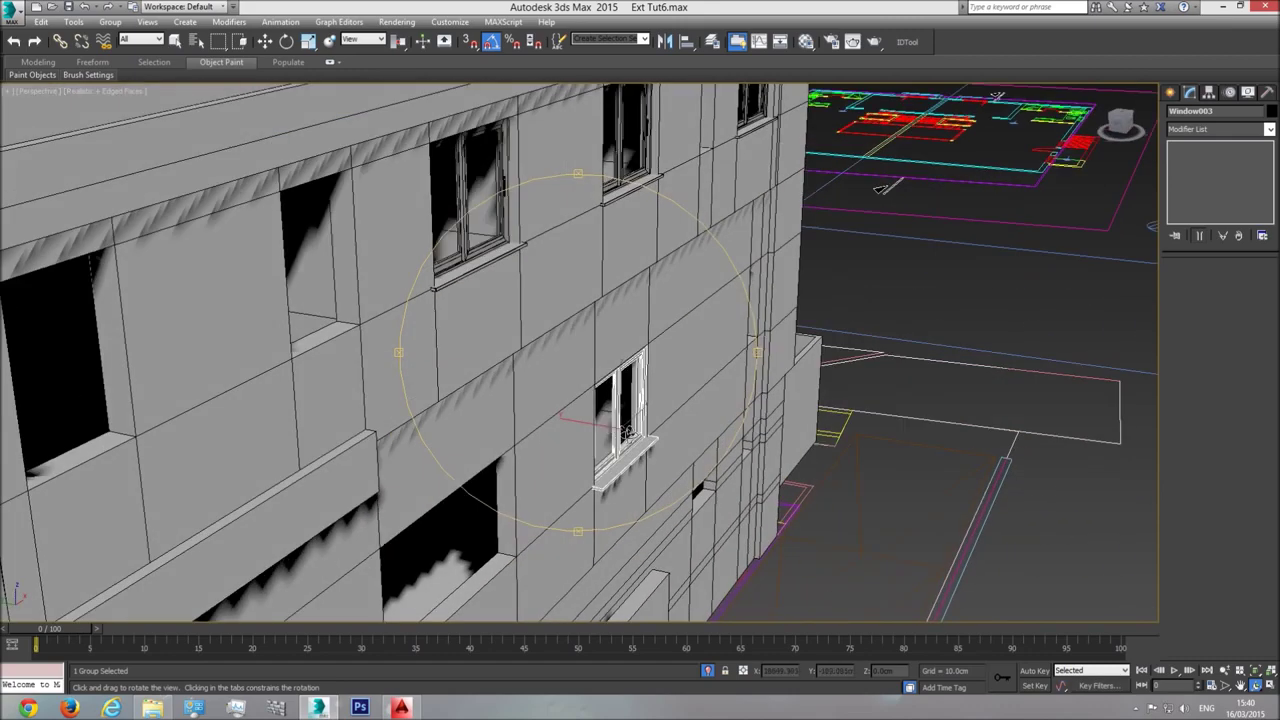
{"action": "key", "text": "z"}
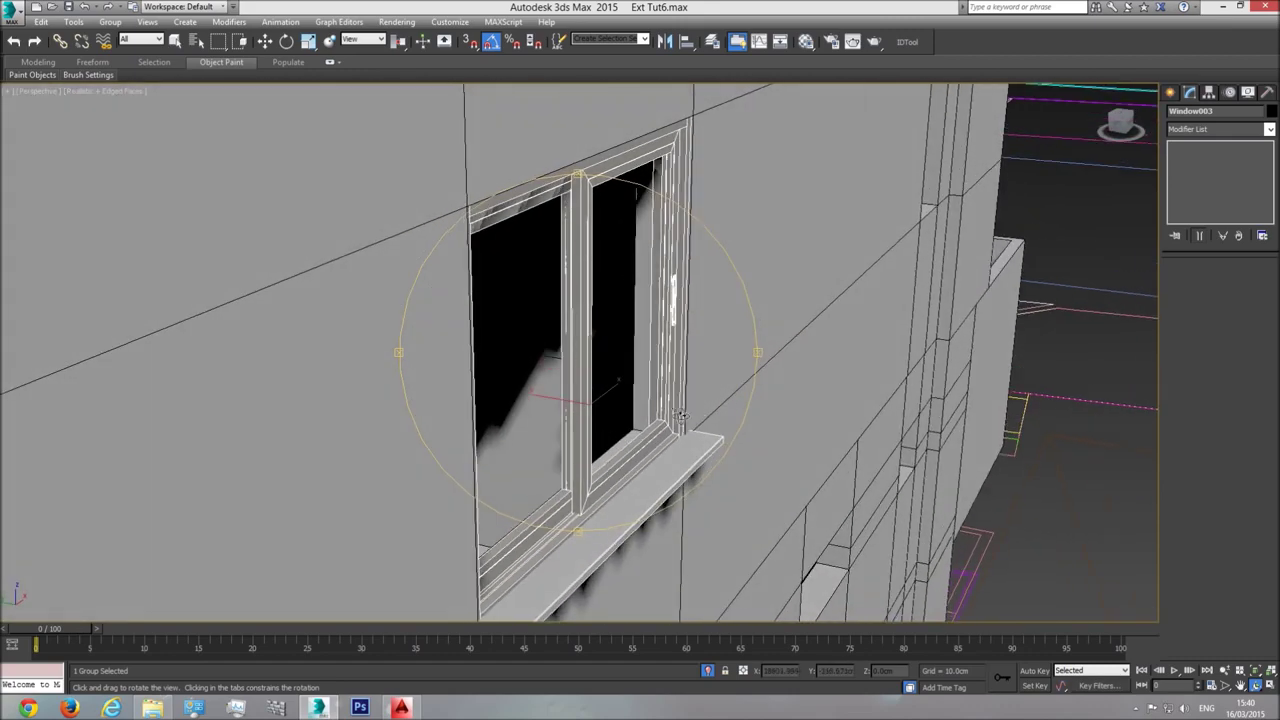
{"action": "left_click", "coordinate": [265, 42]}
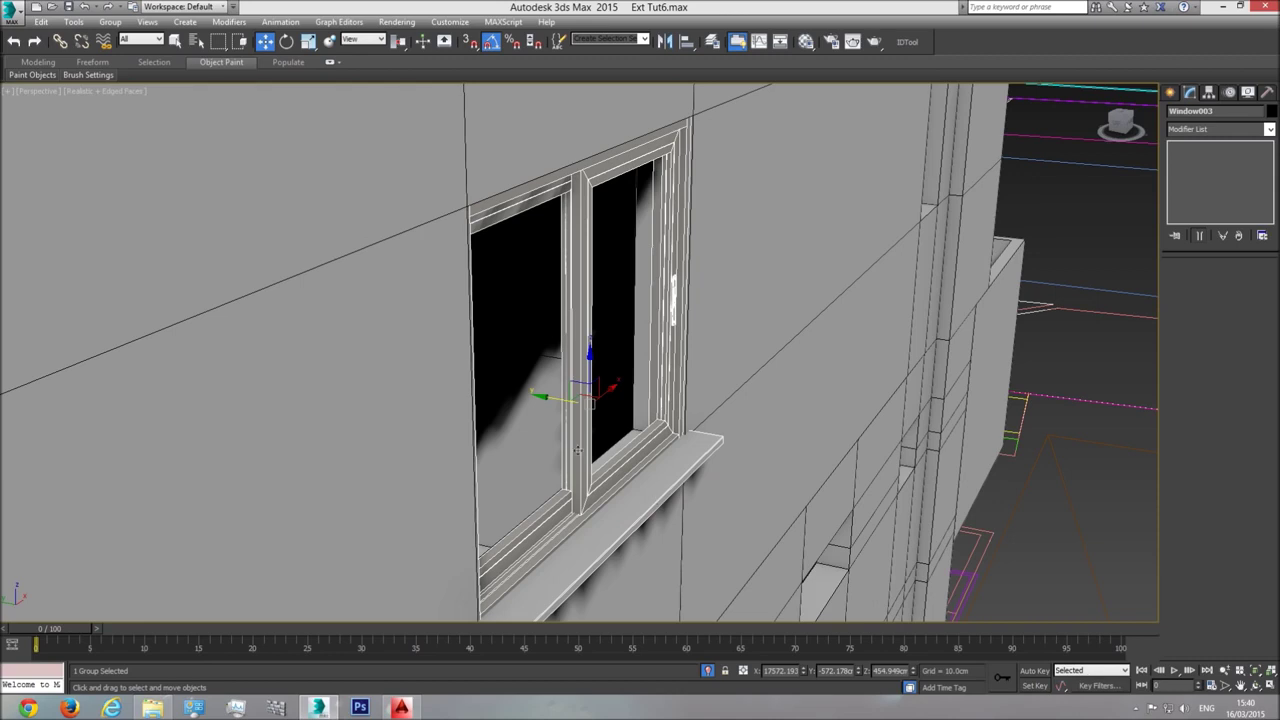
{"action": "left_click_drag", "start_coordinate": [562, 400], "coordinate": [540, 397]}
Set the perspective view's shading to Shaded and correct the lower-floor window's depth along Y, judged from an oblique angle
{"action": "left_click", "coordinate": [156, 92]}
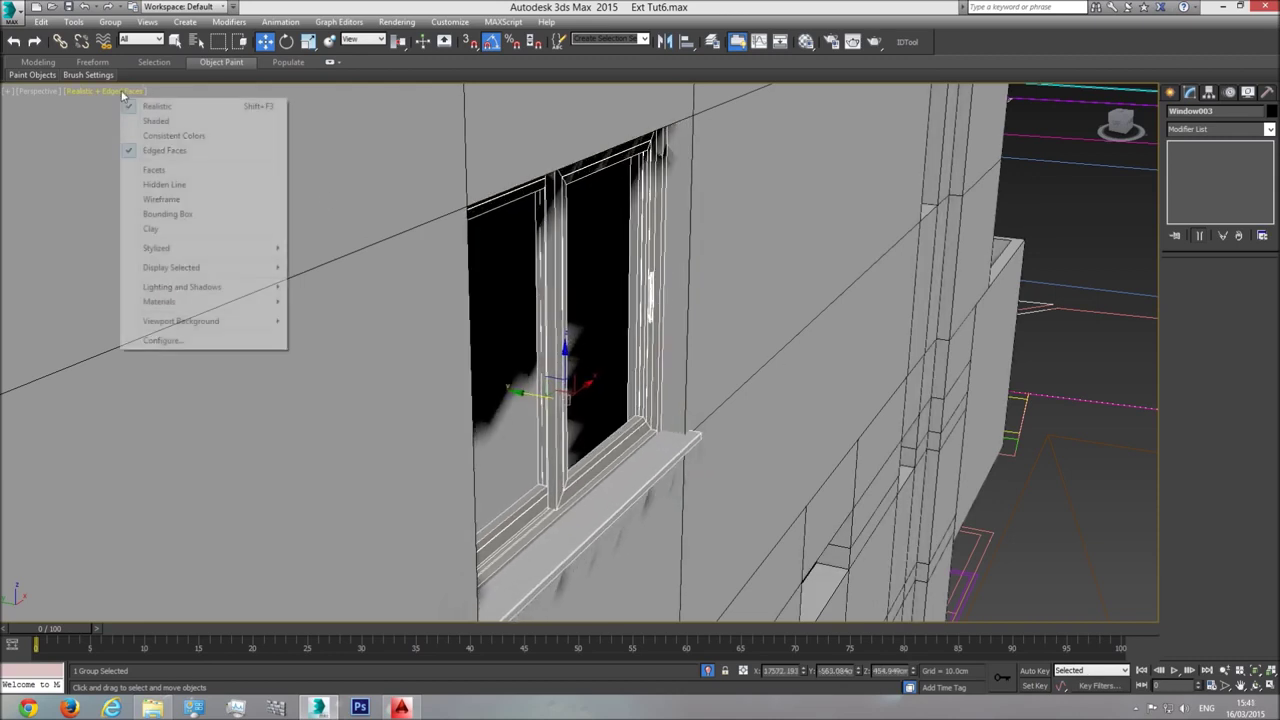
{"action": "left_click", "coordinate": [152, 122]}
{"action": "left_click", "coordinate": [1257, 686]}
{"action": "mouse_move", "coordinate": [600, 340]}
{"action": "left_mouse_down"}
{"action": "mouse_move", "coordinate": [631, 337]}
{"action": "mouse_move", "coordinate": [595, 319]}
{"action": "left_mouse_up"}
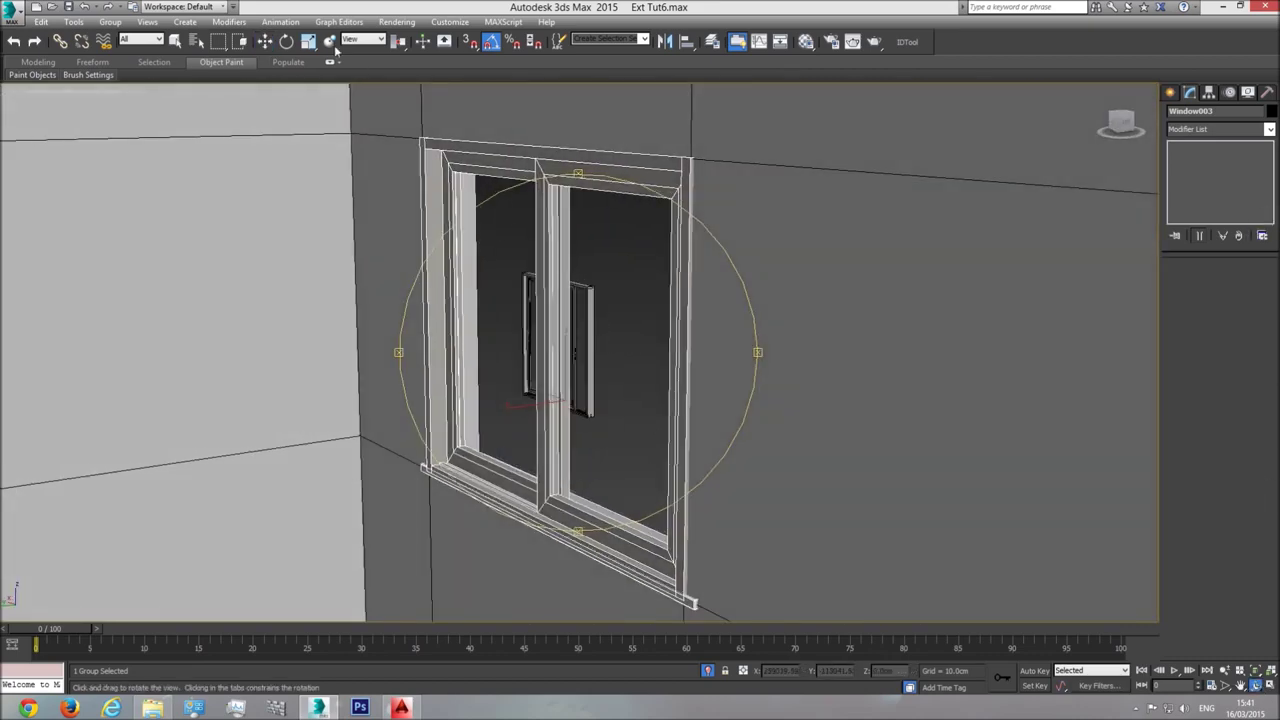
{"action": "left_click", "coordinate": [265, 42]}
{"action": "left_click_drag", "start_coordinate": [527, 403], "coordinate": [527, 403]}
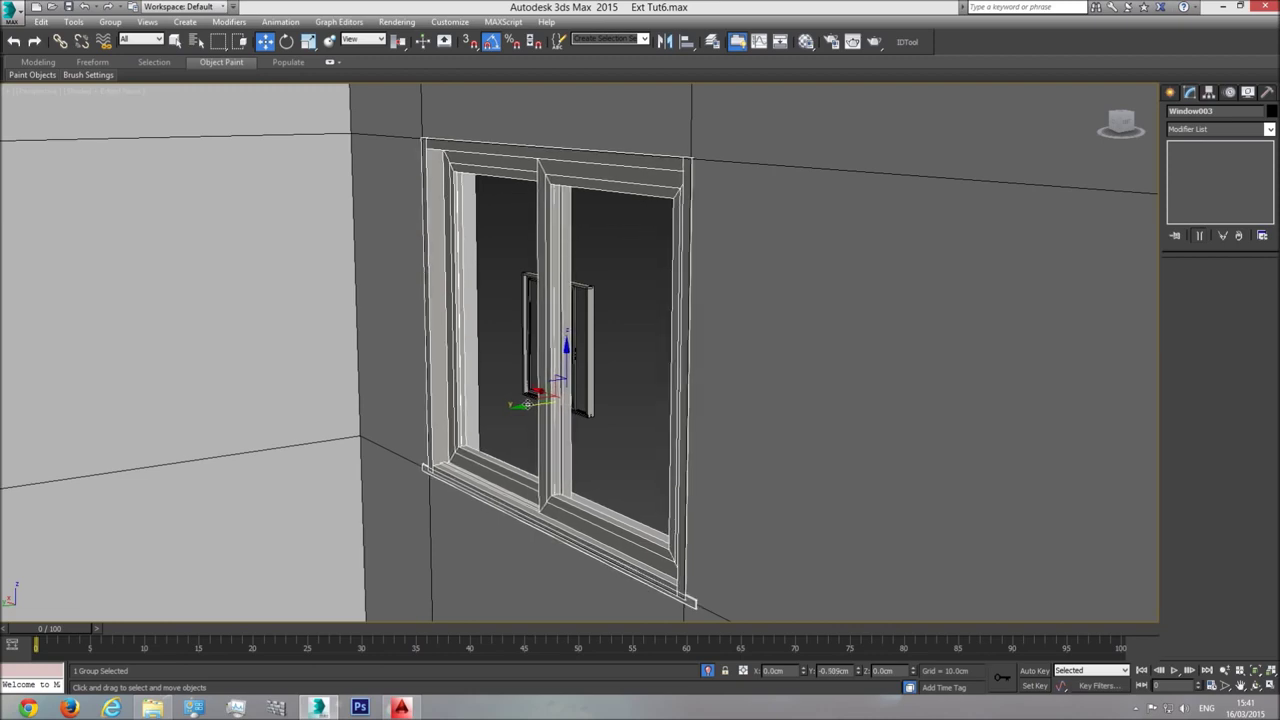
Examine the building's side and compare its lower-floor openings with the windows in the matching elevation drawing in the top view
{"action": "left_click", "coordinate": [1256, 686]}
{"action": "left_click_drag", "start_coordinate": [668, 344], "coordinate": [560, 290]}
{"action": "scroll", "coordinate": [597, 364], "scroll_direction": "down", "scroll_amount": 8}
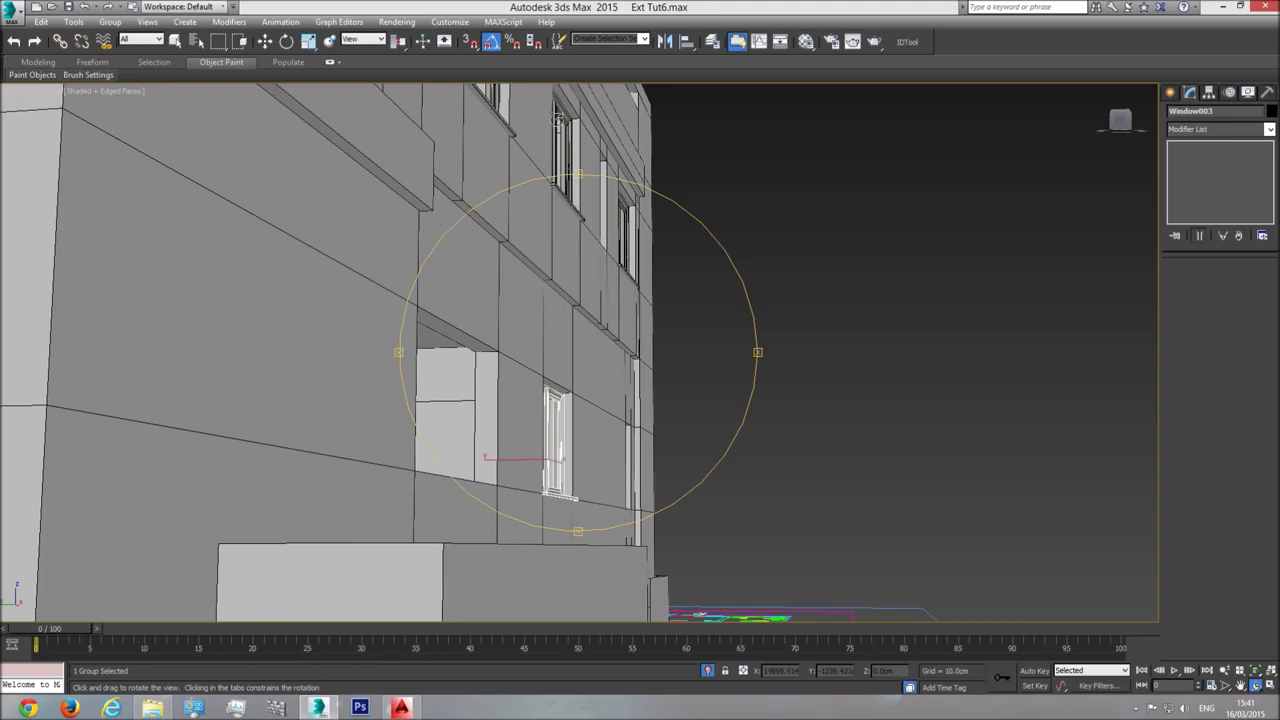
{"action": "left_click_drag", "start_coordinate": [585, 334], "coordinate": [618, 340]}
{"action": "middle_click_drag", "start_coordinate": [618, 340], "coordinate": [641, 340]}
{"action": "scroll", "coordinate": [641, 340], "scroll_direction": "down", "scroll_amount": 2}
{"action": "left_click_drag", "start_coordinate": [571, 380], "coordinate": [549, 382]}
{"action": "middle_click_drag", "start_coordinate": [549, 382], "coordinate": [635, 378]}
{"action": "scroll", "coordinate": [637, 381], "scroll_direction": "down", "scroll_amount": 2}
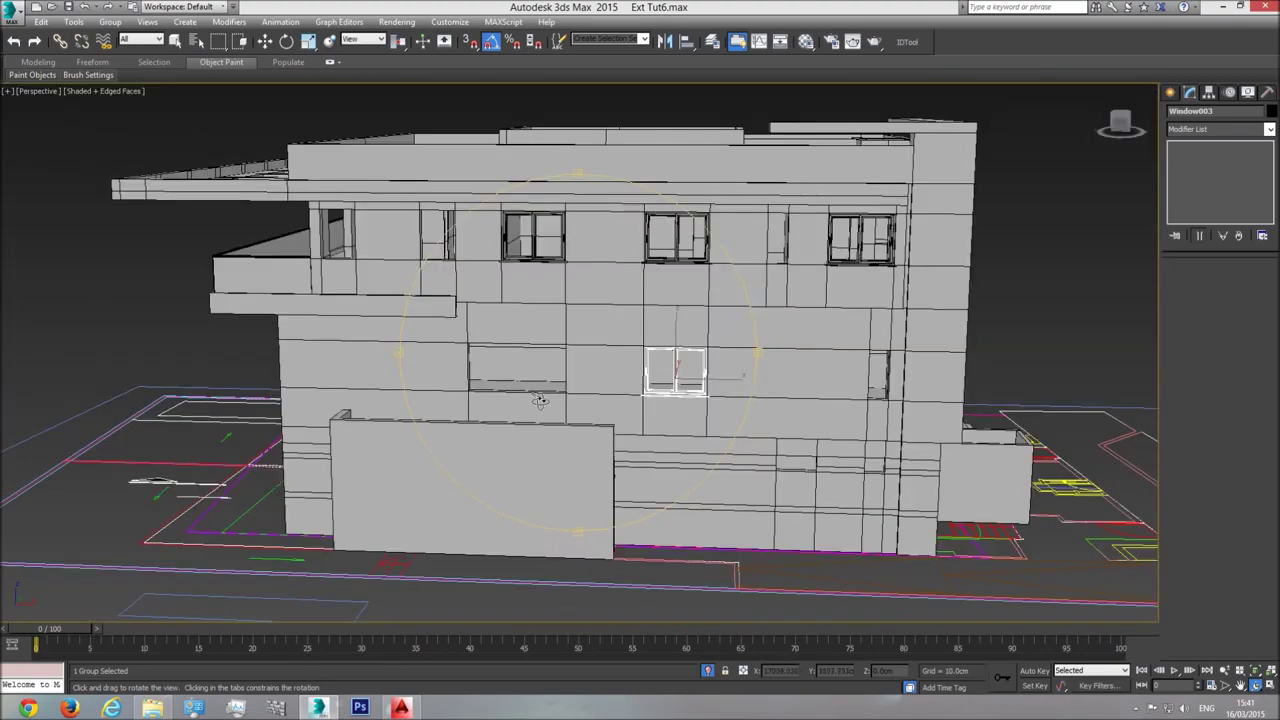
{"action": "left_click_drag", "start_coordinate": [500, 380], "coordinate": [524, 390]}
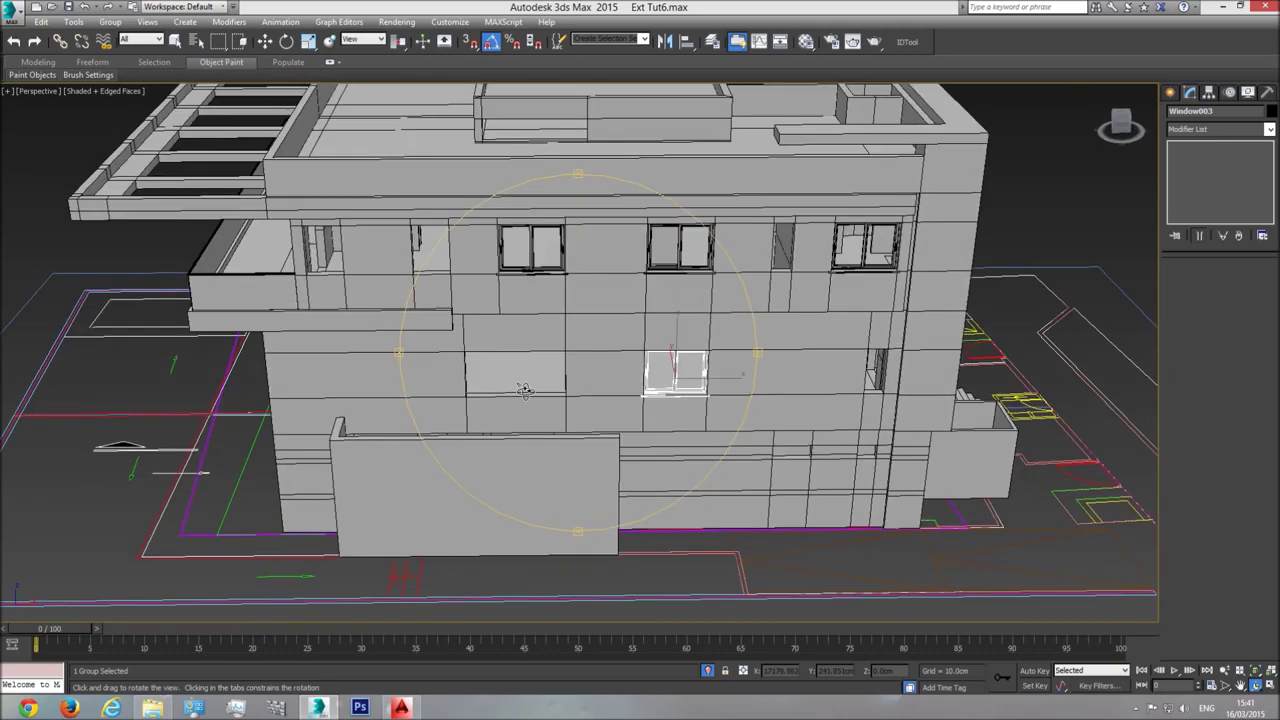
{"action": "key", "text": "t"}
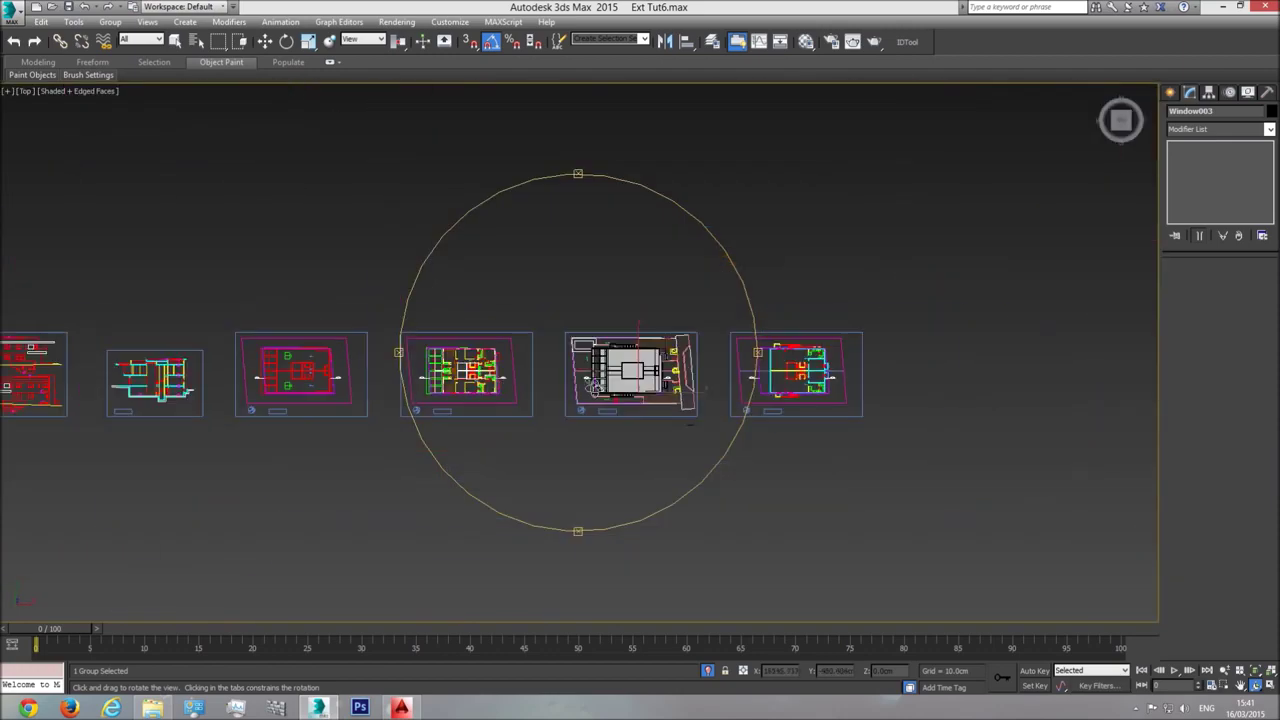
{"action": "scroll", "coordinate": [528, 392], "scroll_direction": "up", "scroll_amount": 5}
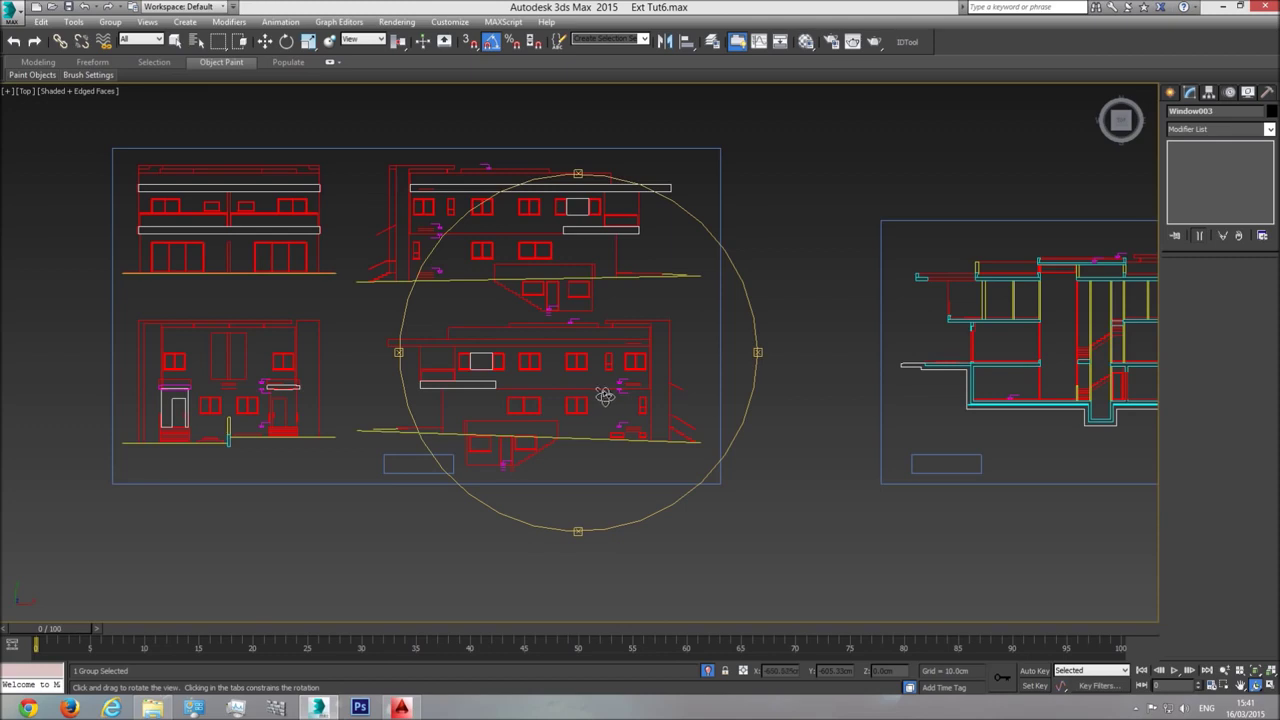
{"action": "scroll", "coordinate": [561, 383], "scroll_direction": "up", "scroll_amount": 1}
{"action": "scroll", "coordinate": [561, 383], "scroll_direction": "up", "scroll_amount": 5}
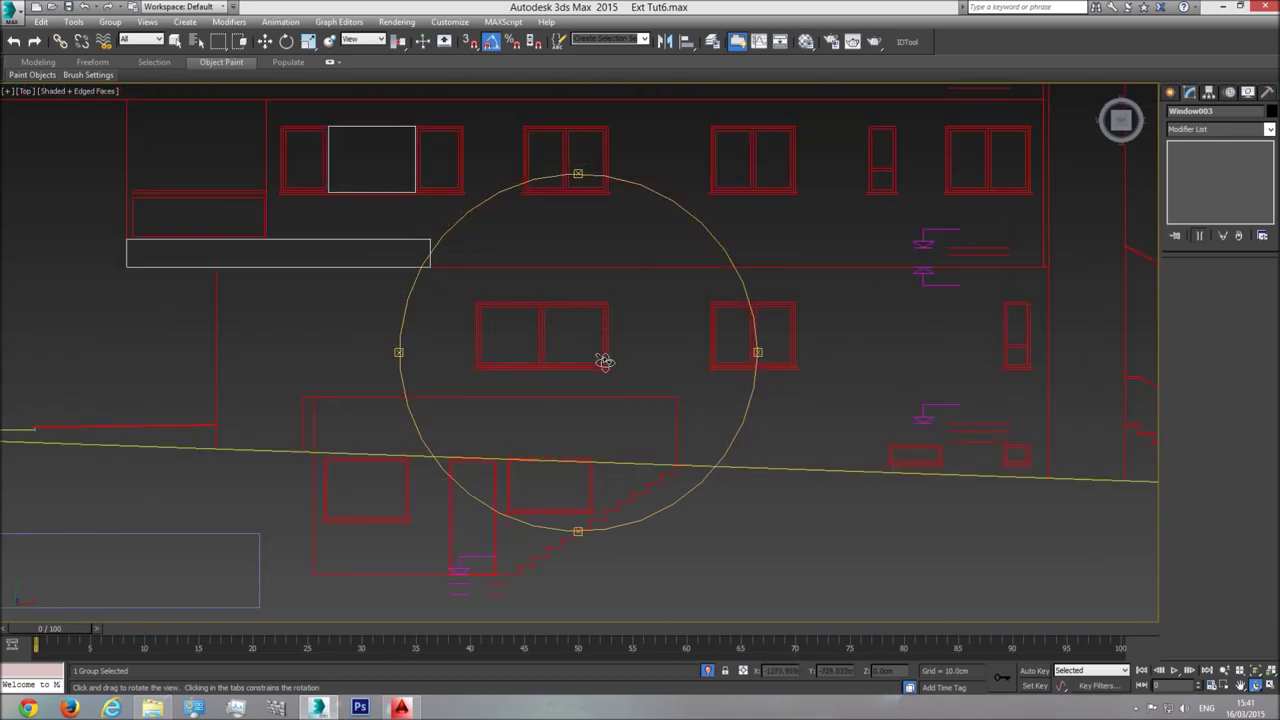
In the front view, clone the lower-floor window along X into the wider opening to its left
{"action": "key", "text": "f"}
{"action": "key", "text": "w"}
{"action": "left_click_drag", "start_coordinate": [596, 417], "coordinate": [415, 425], "text": "shift"}
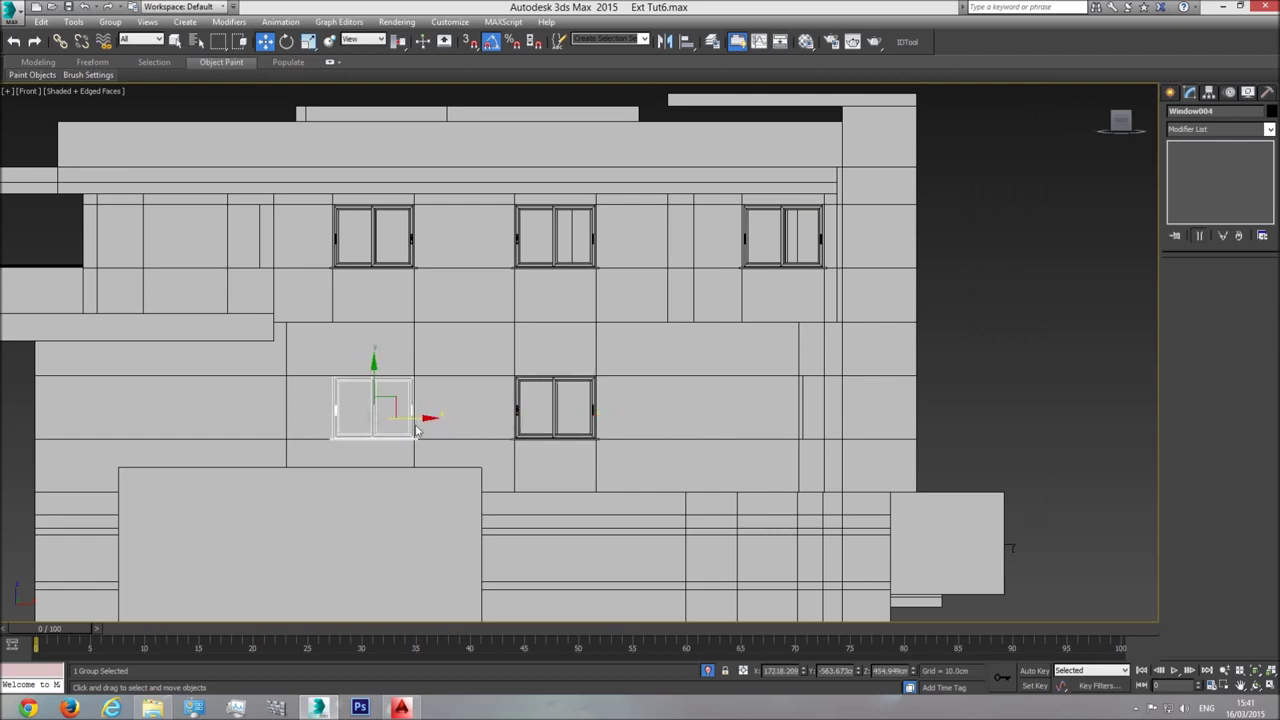
{"action": "left_click", "coordinate": [652, 410]}
Set the front view's shading to Realistic and fine-tune the clone's X position against the right side of the wide opening
{"action": "left_click", "coordinate": [88, 91]}
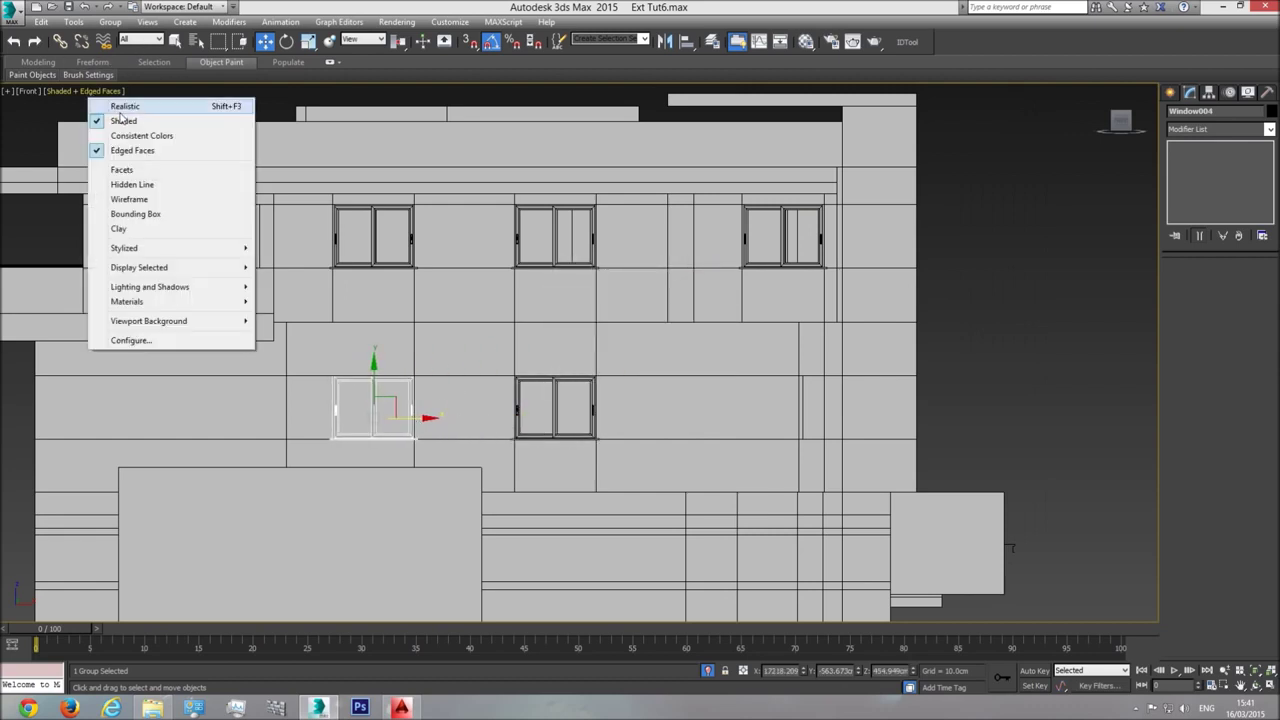
{"action": "left_click", "coordinate": [125, 106]}
{"action": "scroll", "coordinate": [461, 425], "scroll_direction": "up", "scroll_amount": 5}
{"action": "left_click_drag", "start_coordinate": [501, 494], "coordinate": [500, 495]}
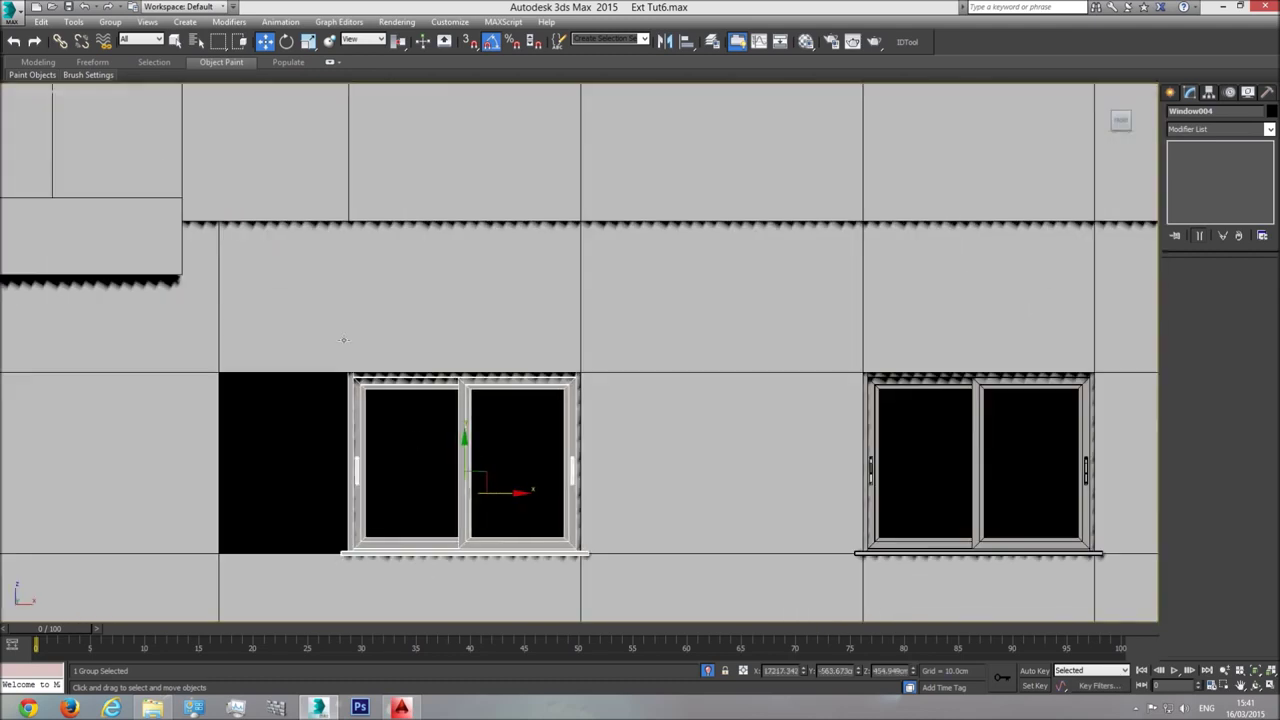
Open the cloned window's group and move the frame's left-side and middle vertices along X to fill the wider opening
{"action": "left_click", "coordinate": [110, 21]}
{"action": "left_click", "coordinate": [122, 68]}
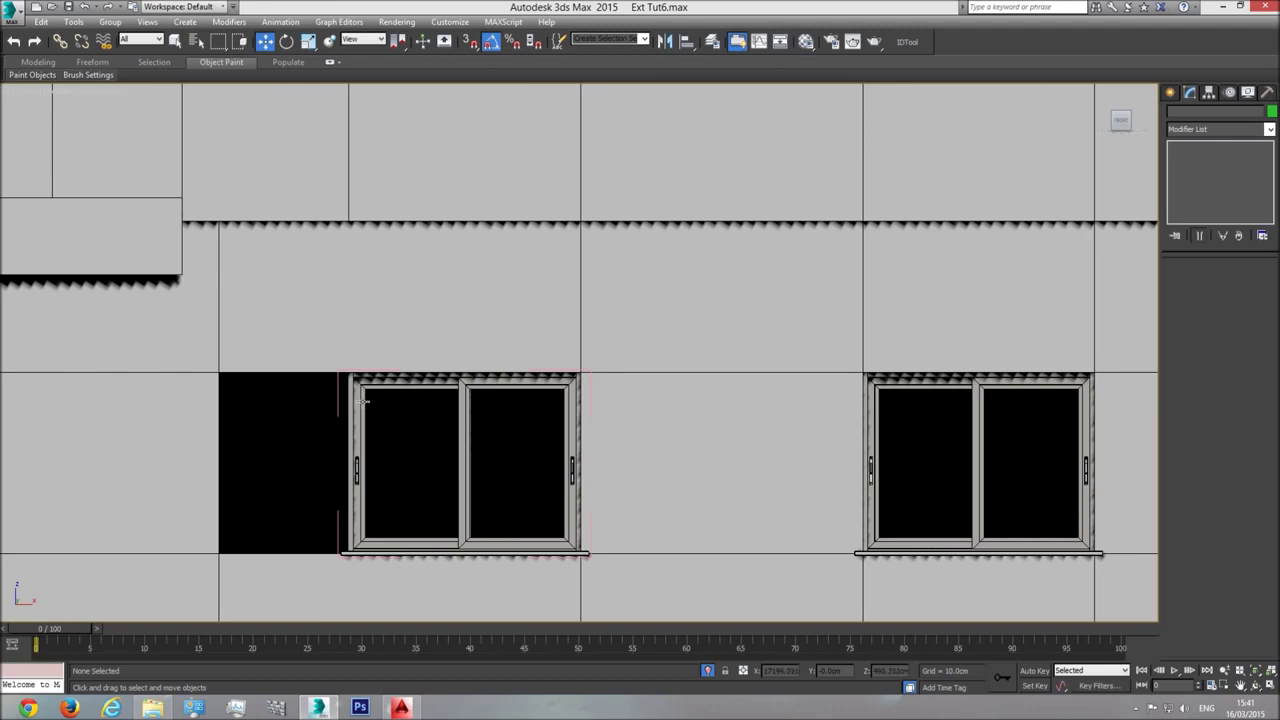
{"action": "left_click", "coordinate": [363, 396]}
{"action": "left_click", "coordinate": [1184, 282]}
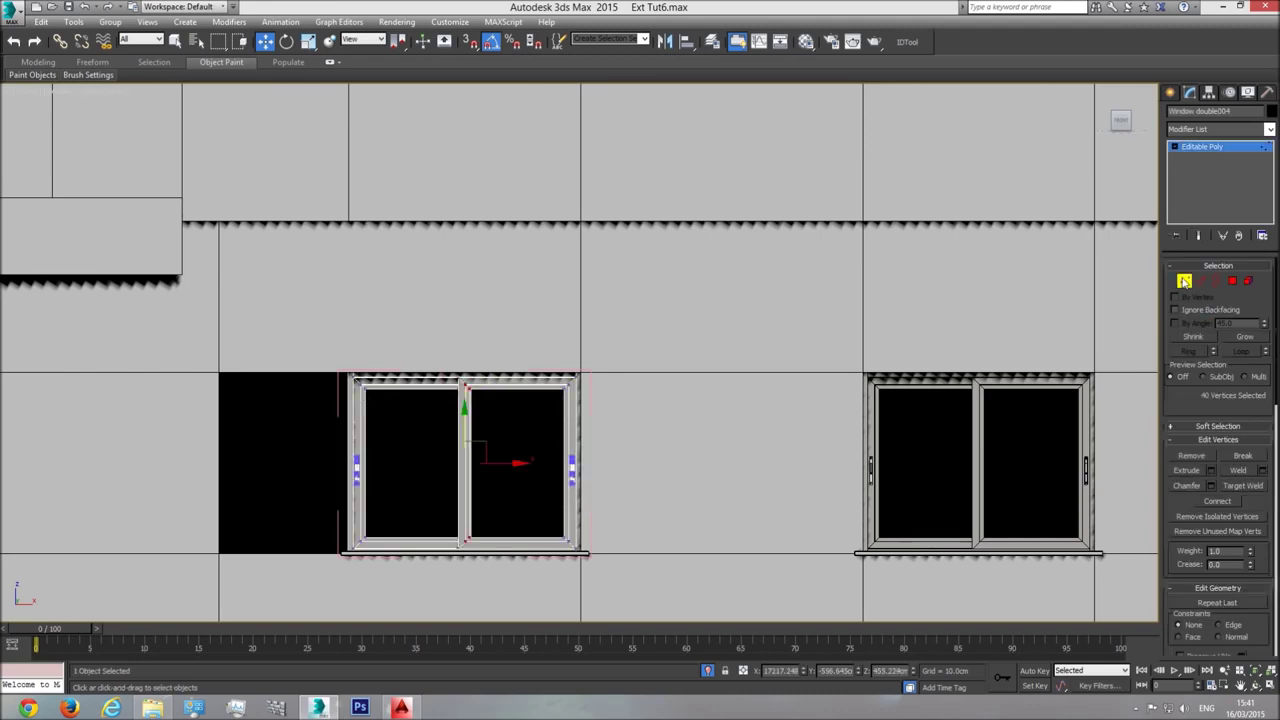
{"action": "left_click_drag", "start_coordinate": [262, 697], "coordinate": [262, 697]}
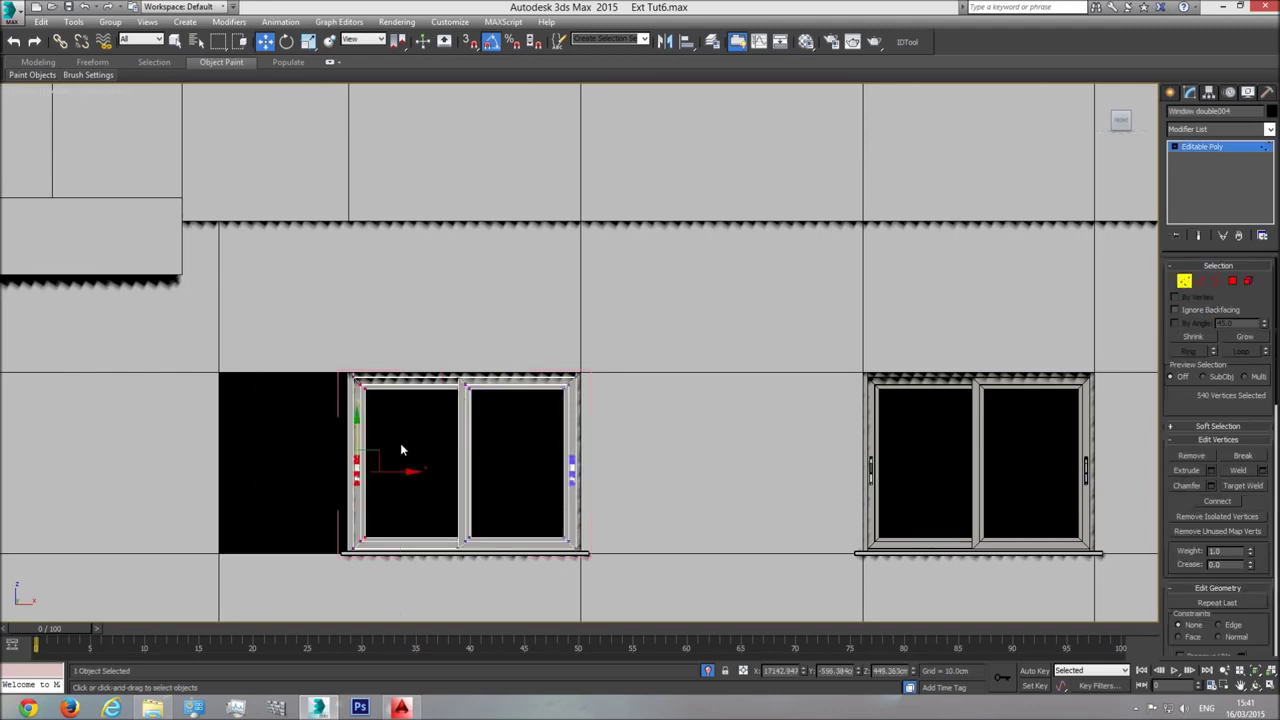
{"action": "left_click_drag", "start_coordinate": [398, 464], "coordinate": [268, 491]}
{"action": "left_click_drag", "start_coordinate": [515, 607], "coordinate": [515, 606]}
{"action": "left_click_drag", "start_coordinate": [500, 461], "coordinate": [453, 476]}
Create an AutoGrid helper box about 250 cm wide, spanning the opening, with two width segments, and move it down over the window
{"action": "left_click", "coordinate": [1171, 91]}
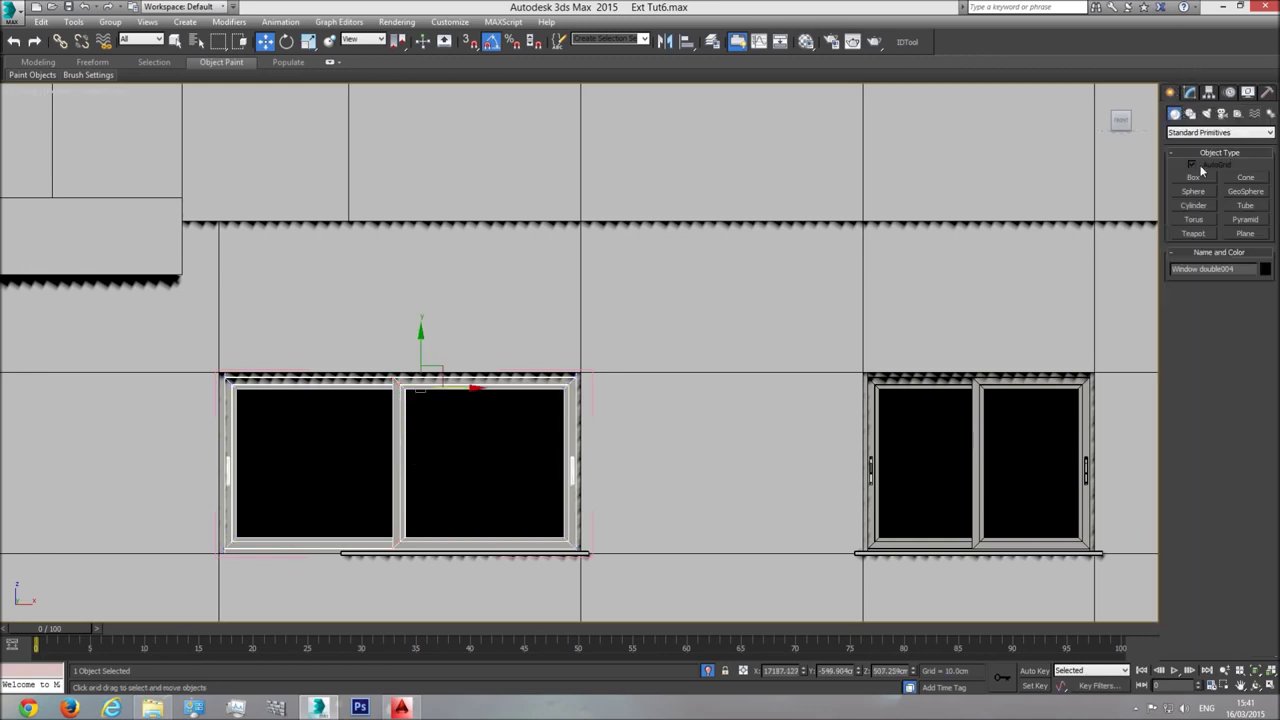
{"action": "left_click", "coordinate": [1193, 177]}
{"action": "middle_click_drag", "start_coordinate": [661, 520], "coordinate": [755, 393]}
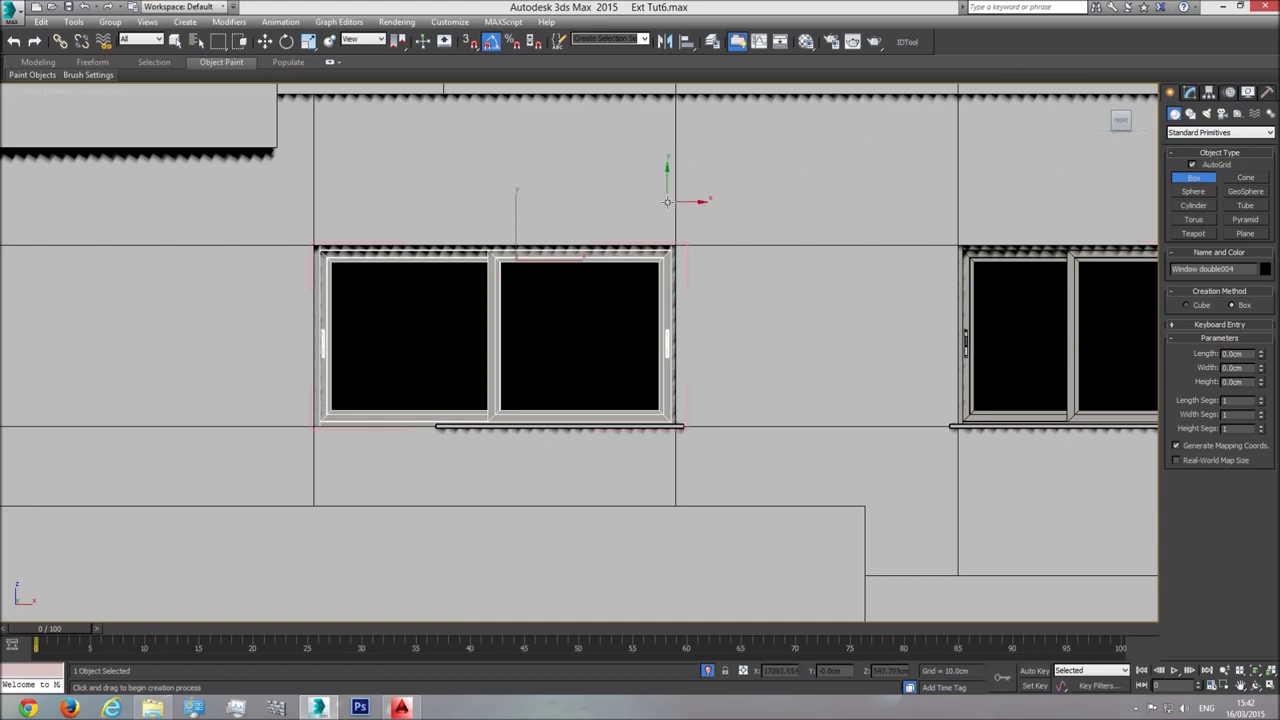
{"action": "left_click_drag", "start_coordinate": [676, 206], "coordinate": [312, 225]}
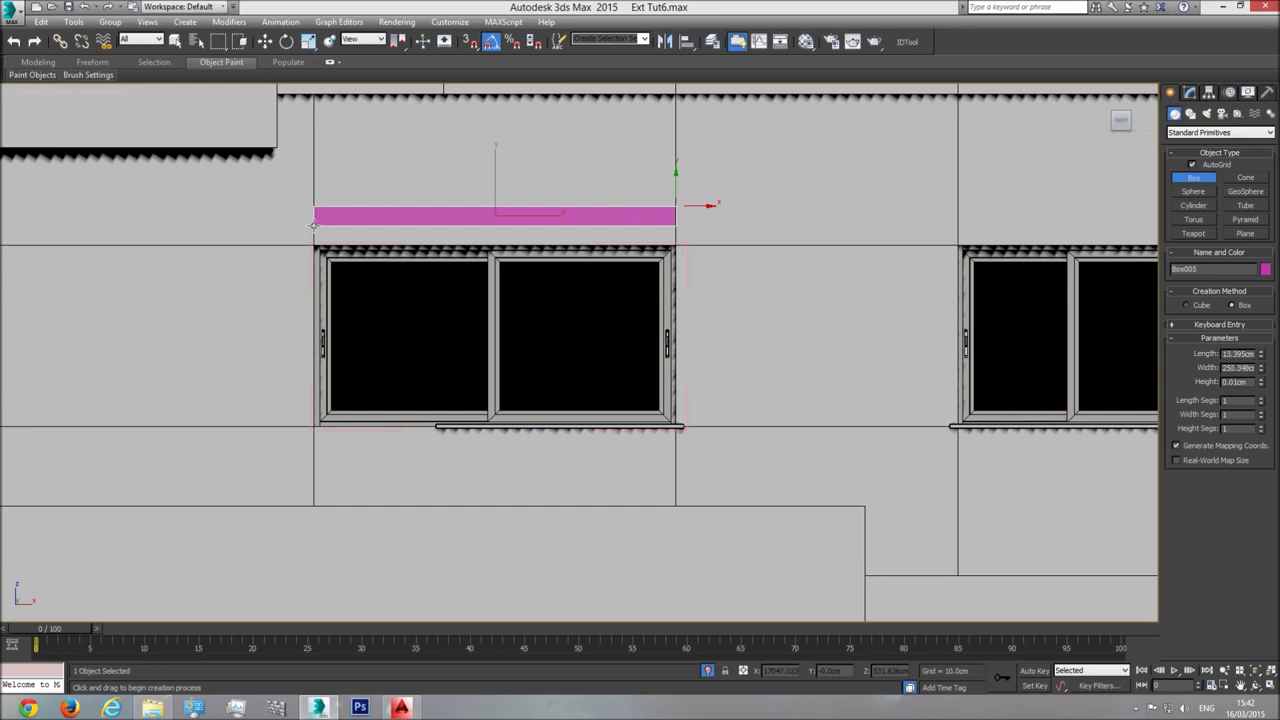
{"action": "left_click", "coordinate": [332, 190]}
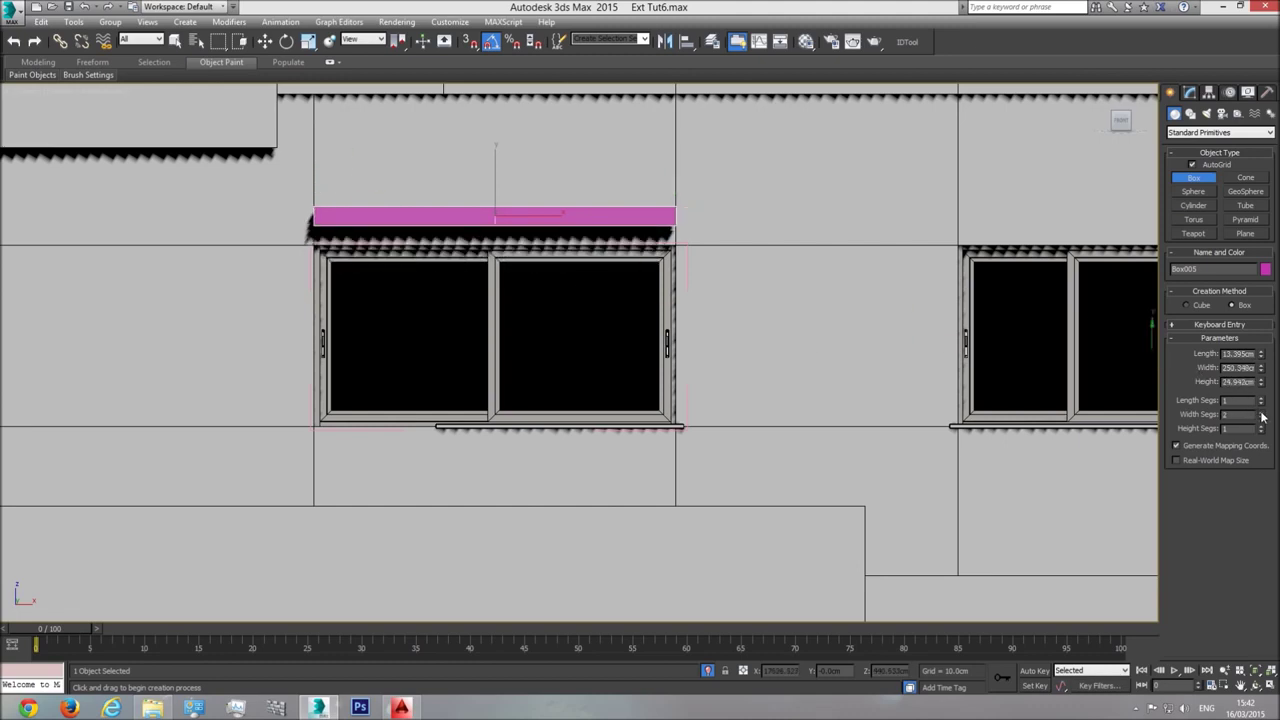
{"action": "key", "text": "w"}
{"action": "left_click_drag", "start_coordinate": [495, 187], "coordinate": [495, 308]}
Align the window's middle frame vertices along X with the helper box's centre line and delete the box
{"action": "left_click", "coordinate": [490, 282]}
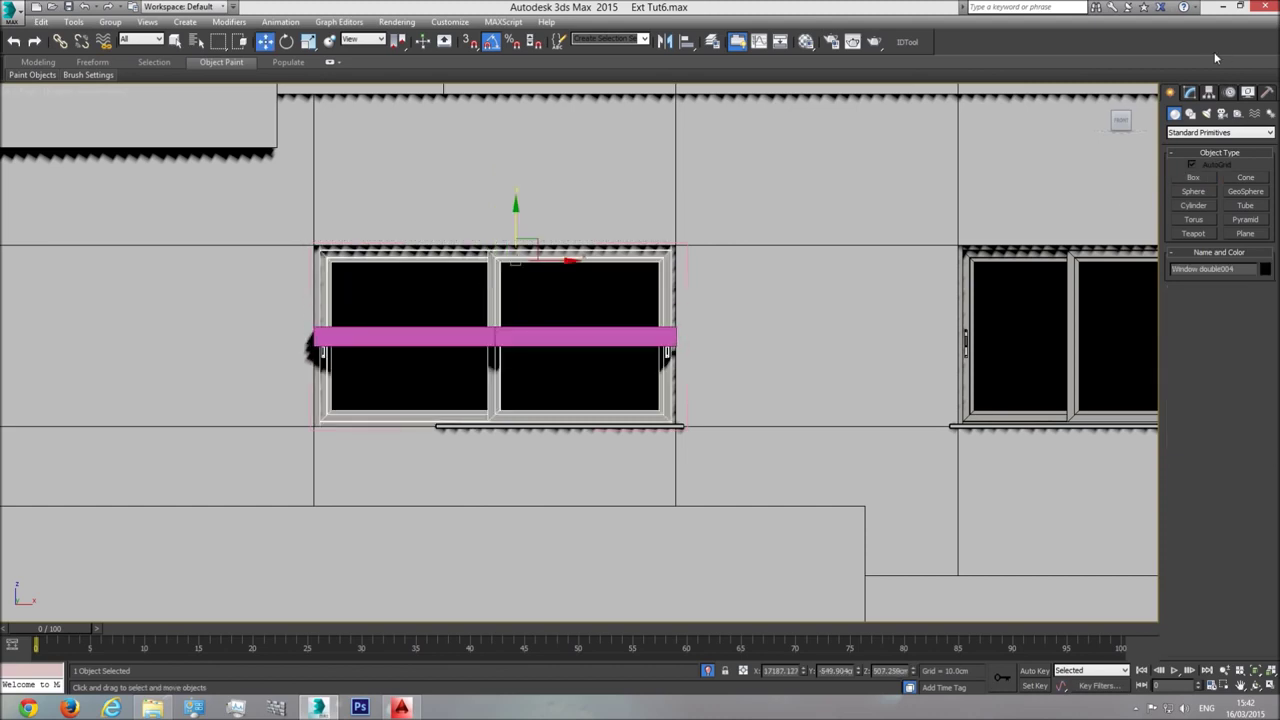
{"action": "left_click", "coordinate": [1191, 92]}
{"action": "left_click", "coordinate": [1185, 280]}
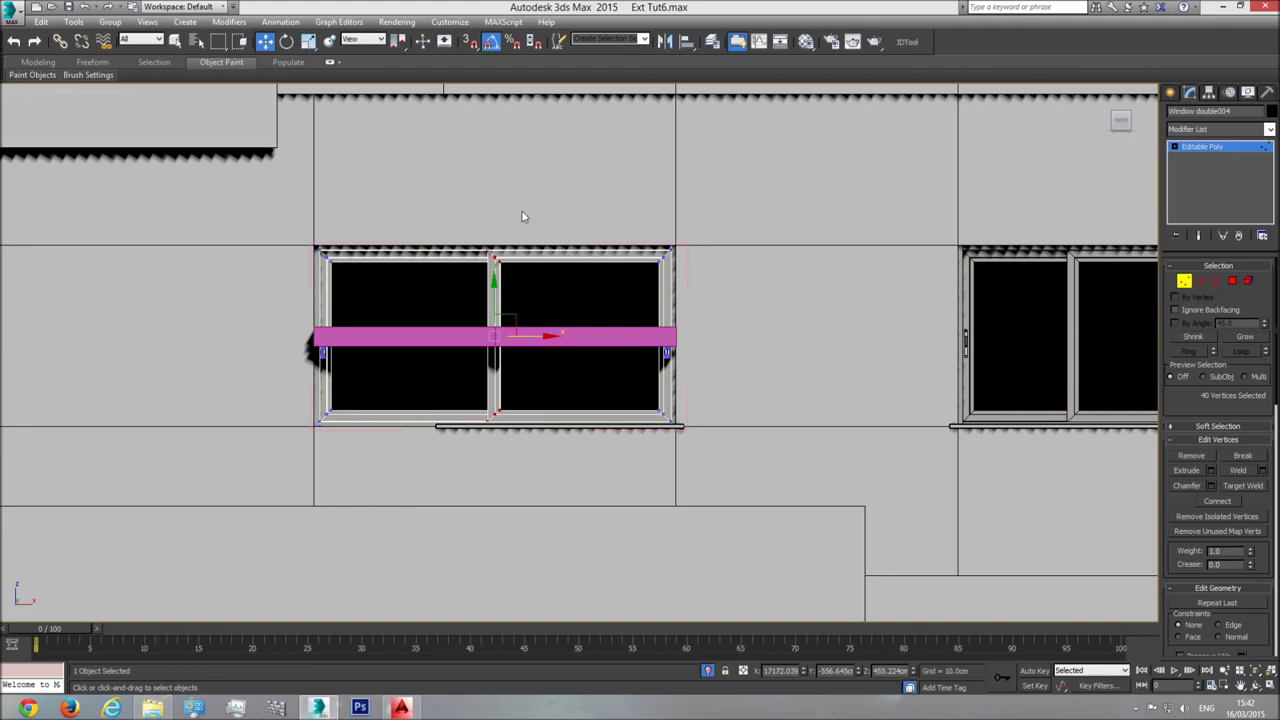
{"action": "scroll", "coordinate": [530, 335], "scroll_direction": "up", "scroll_amount": 2}
{"action": "left_click_drag", "start_coordinate": [514, 338], "coordinate": [520, 338]}
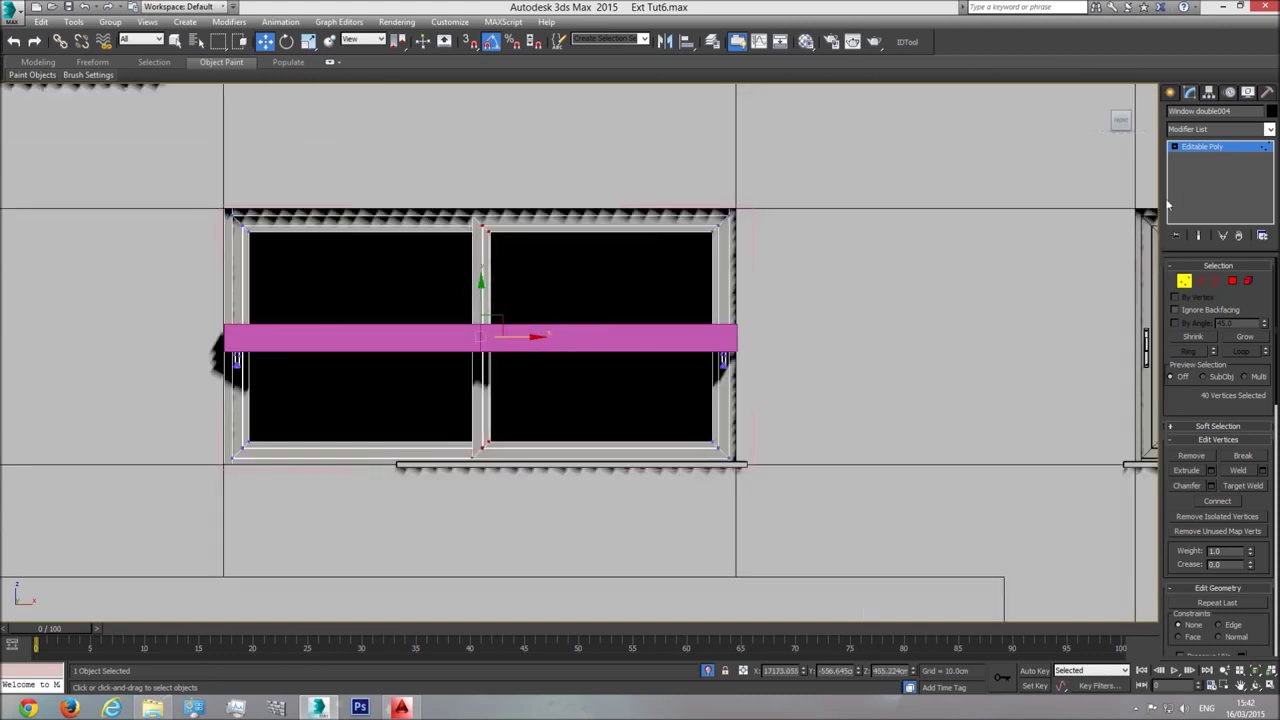
{"action": "left_click", "coordinate": [647, 344]}
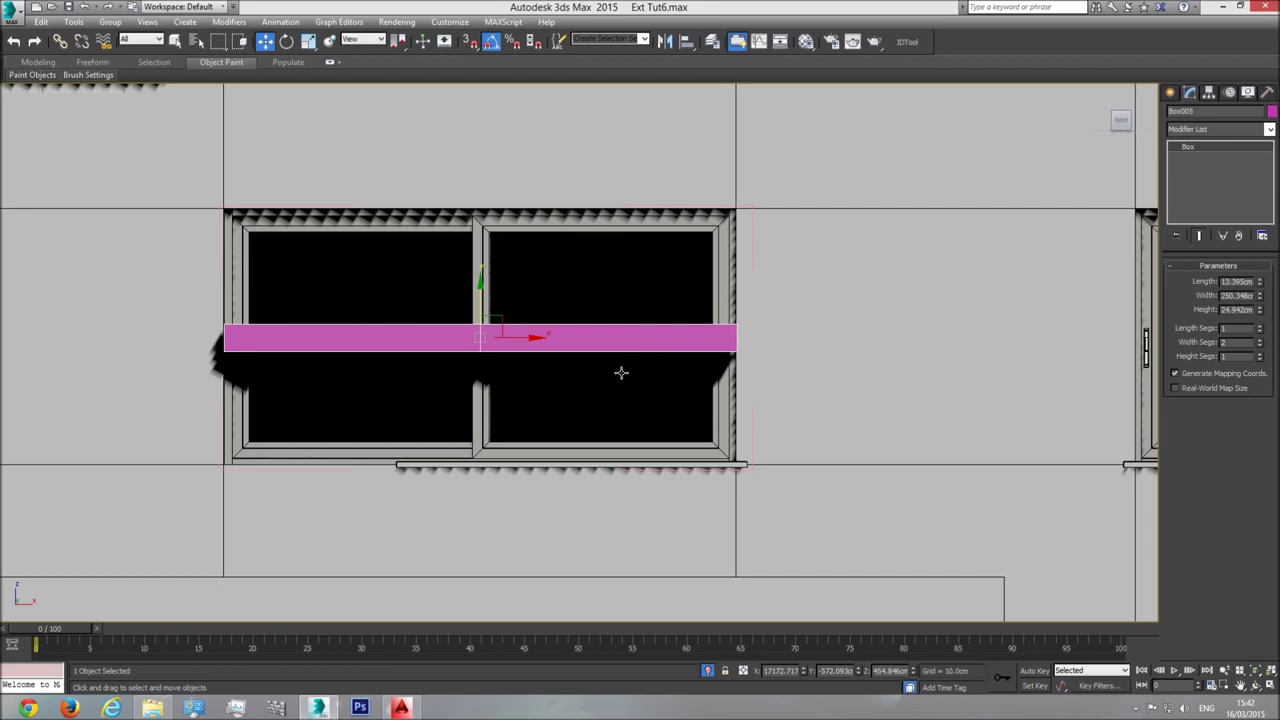
{"action": "key", "text": "Delete"}
Stretch the ledge's left-end vertices along X past the window's left edge and close the window group
{"action": "left_click", "coordinate": [600, 464]}
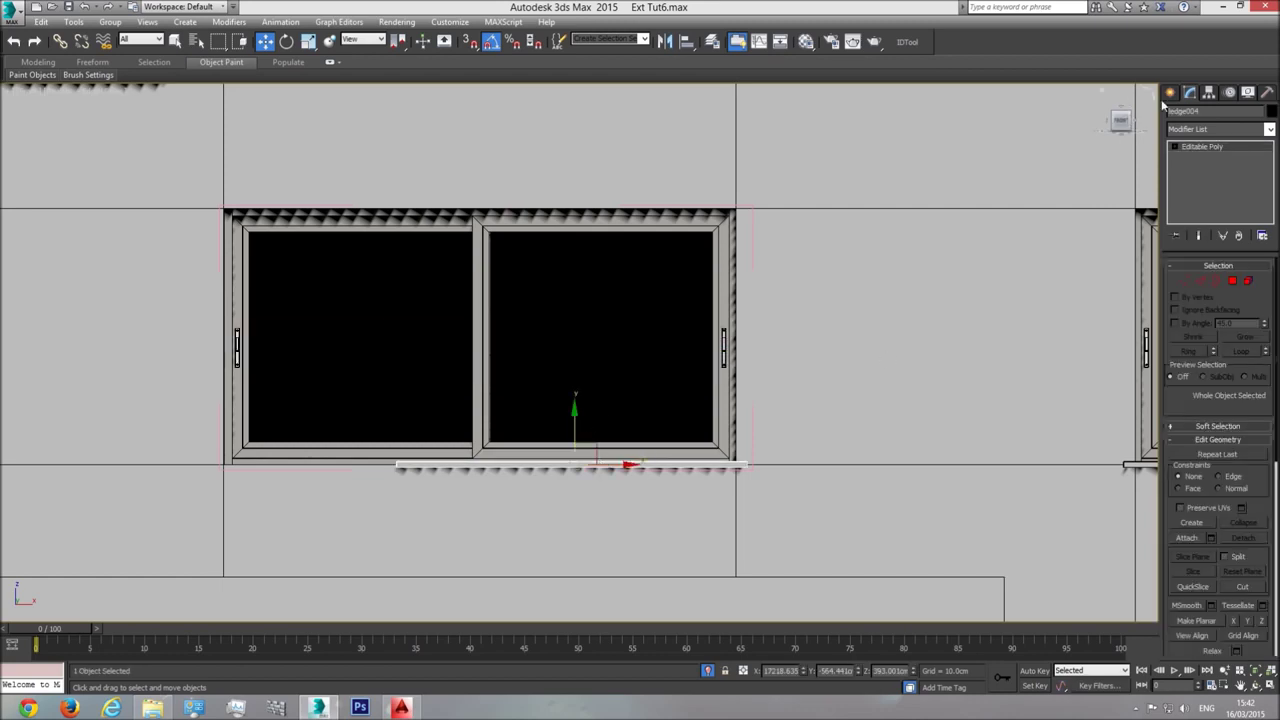
{"action": "left_click", "coordinate": [1184, 280]}
{"action": "left_click_drag", "start_coordinate": [514, 400], "coordinate": [293, 570]}
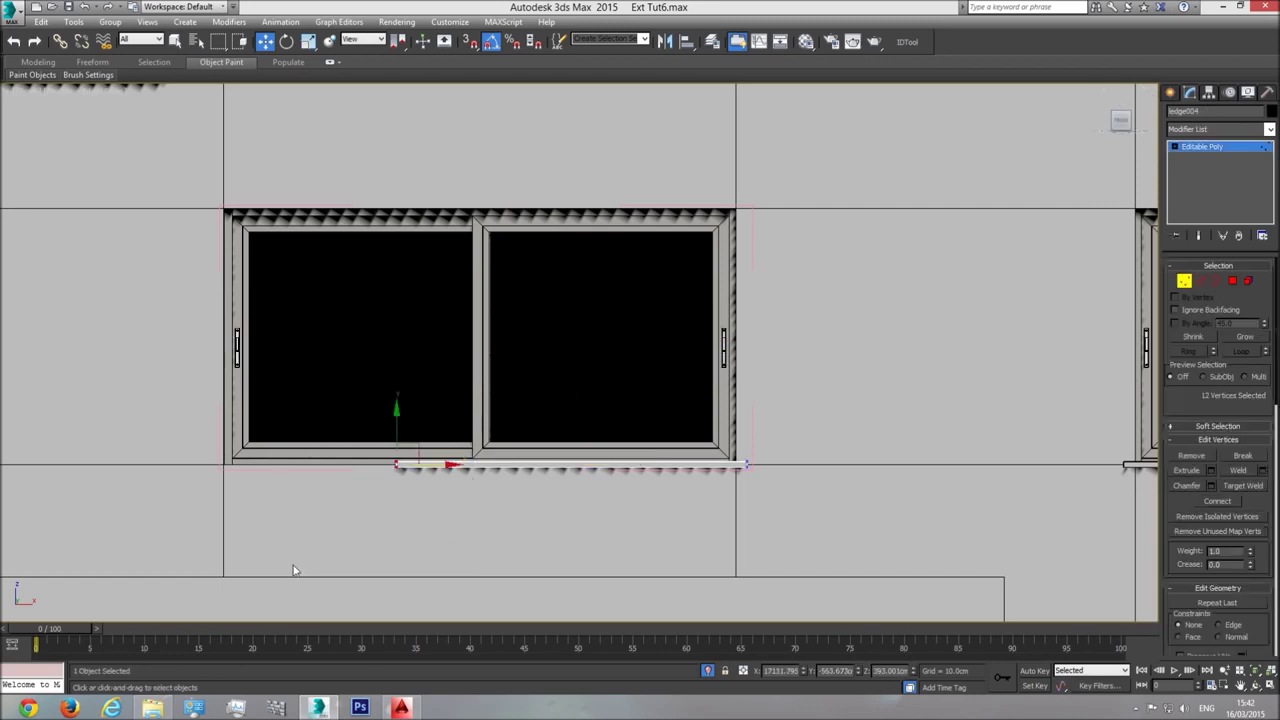
{"action": "left_click_drag", "start_coordinate": [428, 465], "coordinate": [255, 470]}
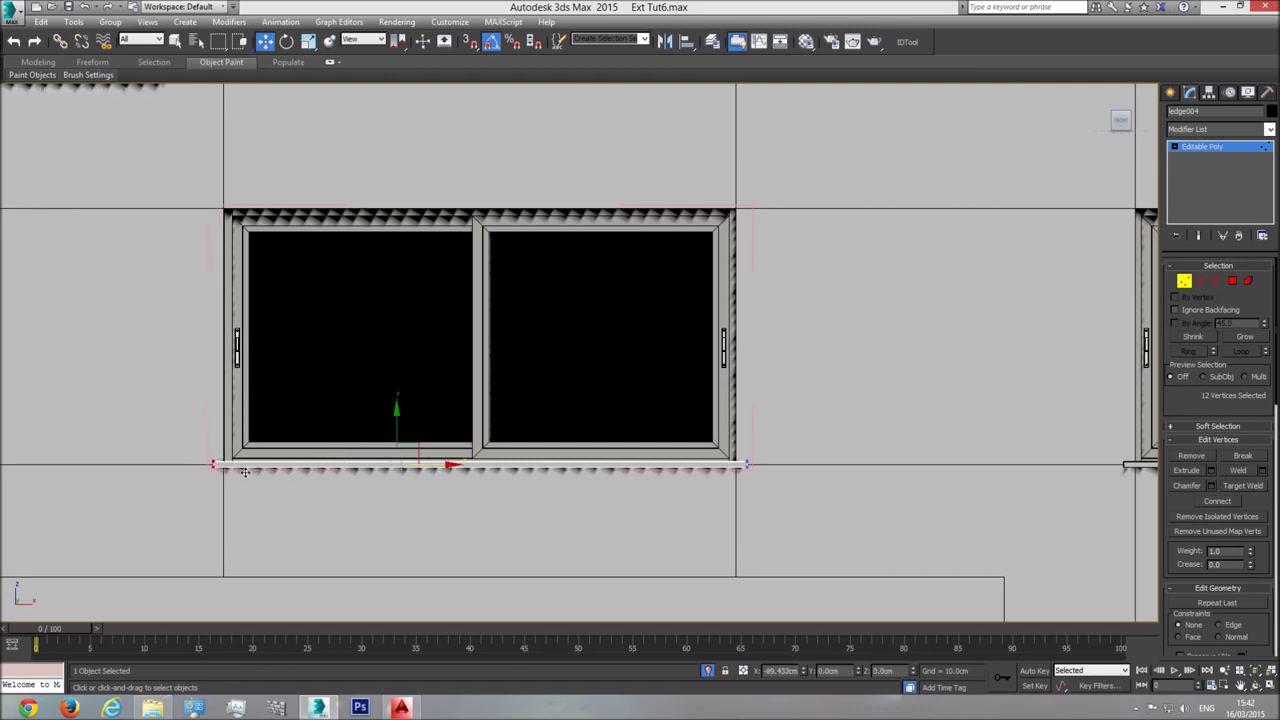
{"action": "left_click_drag", "start_coordinate": [245, 472], "coordinate": [244, 472]}
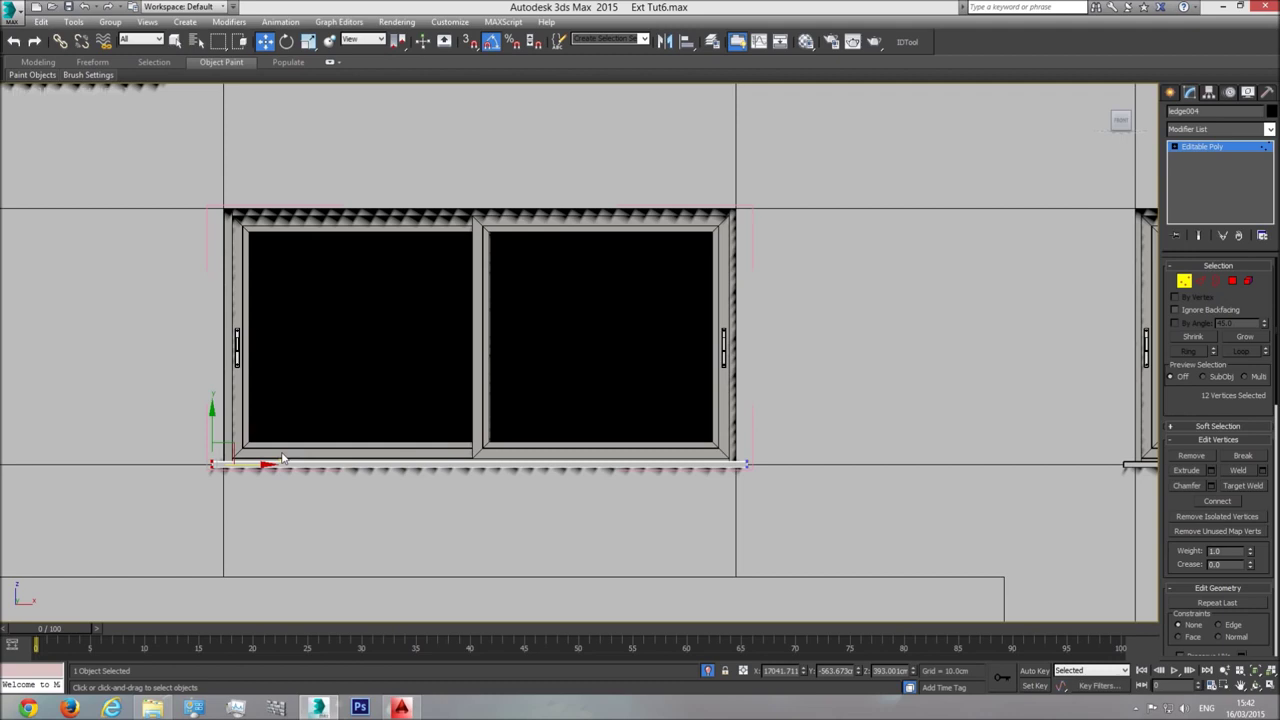
{"action": "left_click", "coordinate": [1204, 148]}
{"action": "left_click", "coordinate": [110, 21]}
{"action": "left_click", "coordinate": [124, 87]}
Hide the large wall block standing in front of the basement openings and staircase
{"action": "scroll", "coordinate": [530, 346], "scroll_direction": "down", "scroll_amount": 6}
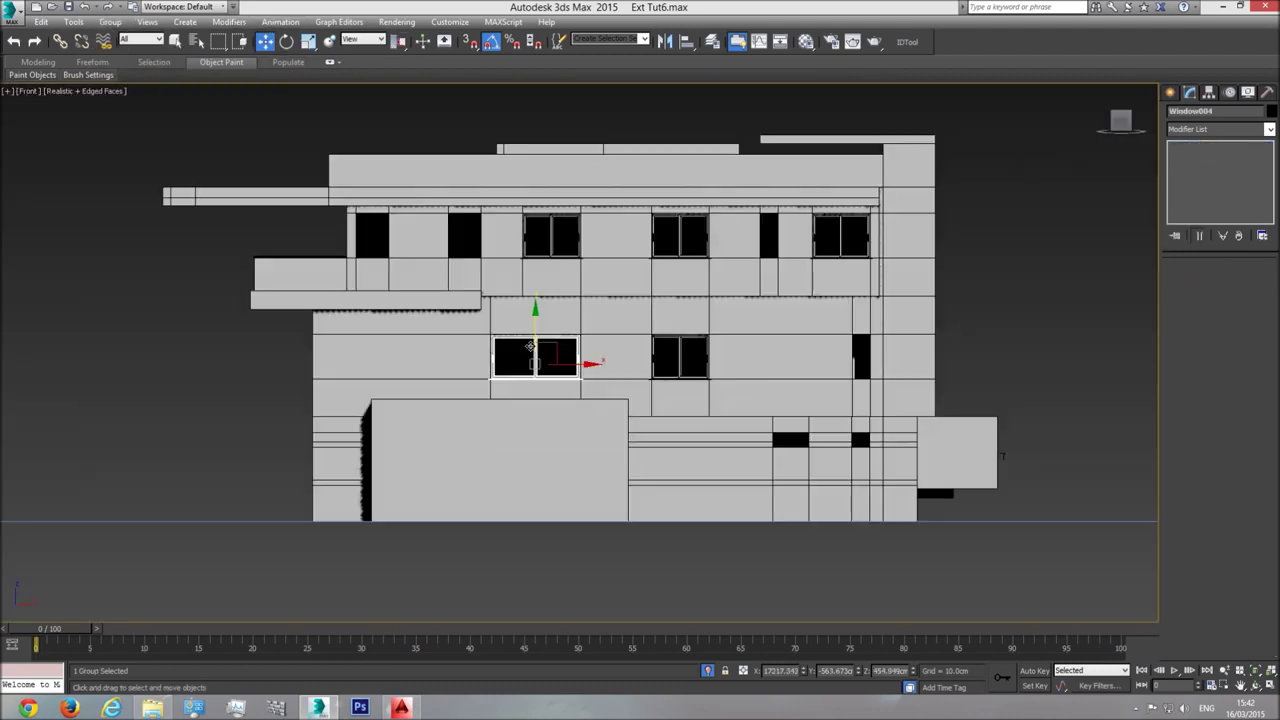
{"action": "scroll", "coordinate": [540, 365], "scroll_direction": "up", "scroll_amount": 4}
{"action": "middle_click_drag", "start_coordinate": [806, 367], "coordinate": [647, 306]}
{"action": "scroll", "coordinate": [683, 338], "scroll_direction": "down", "scroll_amount": 2}
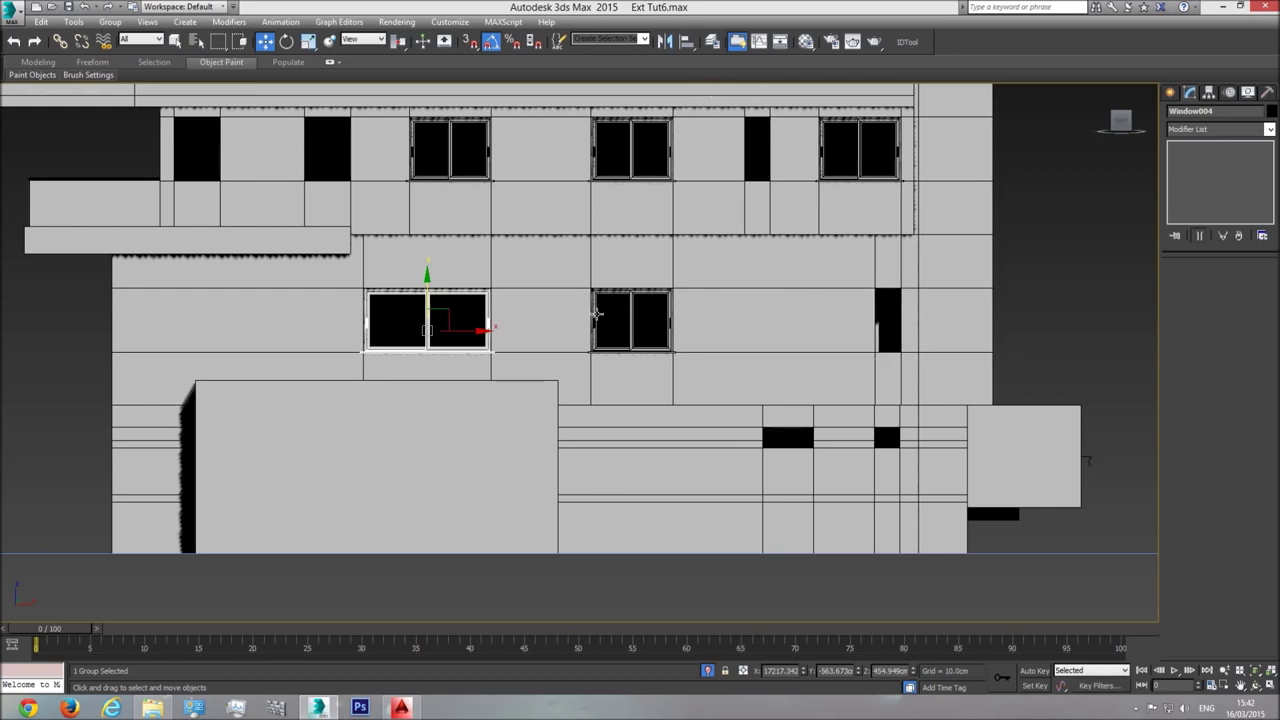
{"action": "scroll", "coordinate": [690, 382], "scroll_direction": "down", "scroll_amount": 3}
{"action": "key", "text": "F3"}
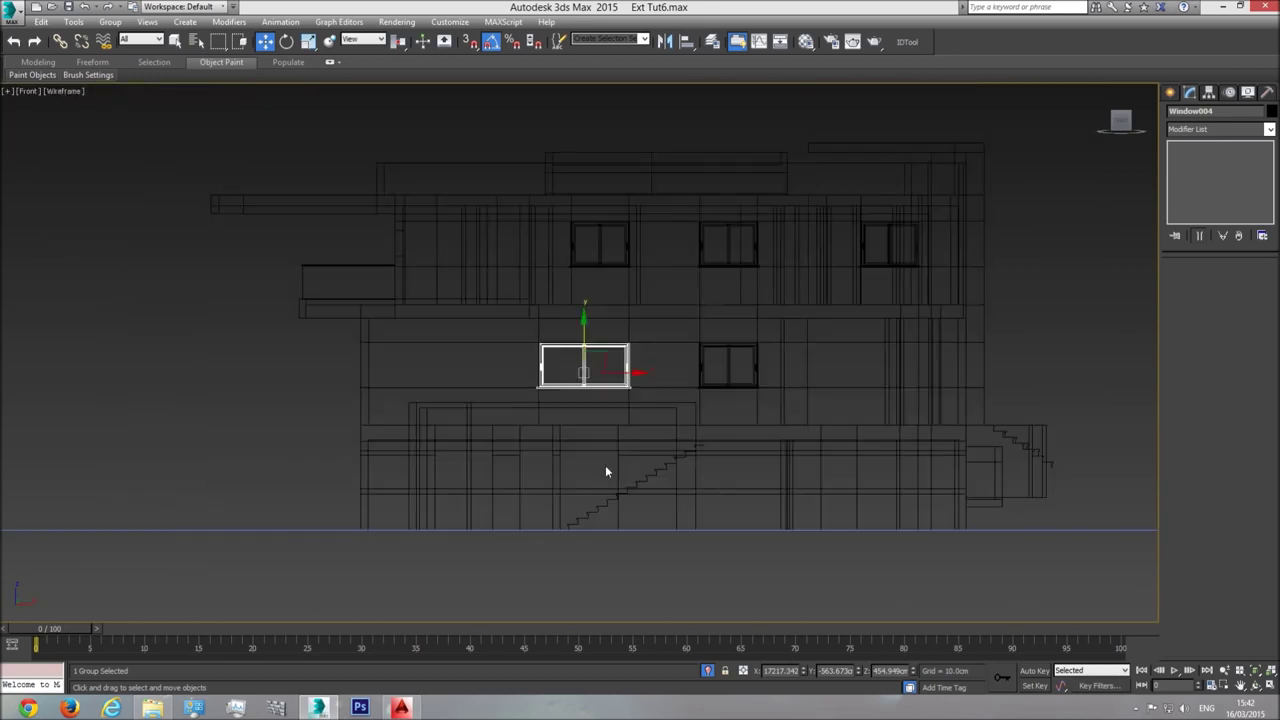
{"action": "key", "text": "F3"}
{"action": "left_click", "coordinate": [173, 41]}
{"action": "left_click", "coordinate": [569, 425]}
{"action": "right_click", "coordinate": [567, 420]}
{"action": "left_click", "coordinate": [603, 398]}
{"action": "middle_click_drag", "start_coordinate": [567, 480], "coordinate": [582, 460]}
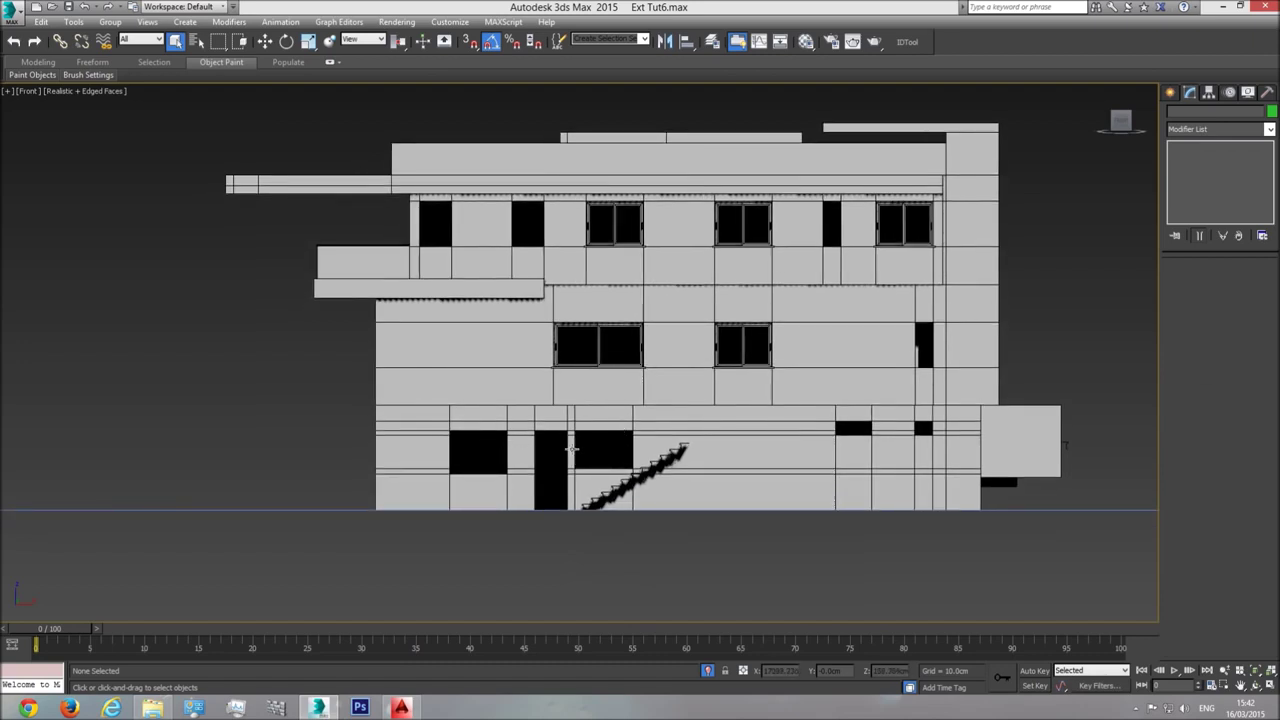
Check the basement windows, door and staircase on the side elevation drawing against the model's wall openings
{"action": "key", "text": "t"}
{"action": "scroll", "coordinate": [575, 455], "scroll_direction": "down", "scroll_amount": 5}
{"action": "scroll", "coordinate": [575, 440], "scroll_direction": "up", "scroll_amount": 5}
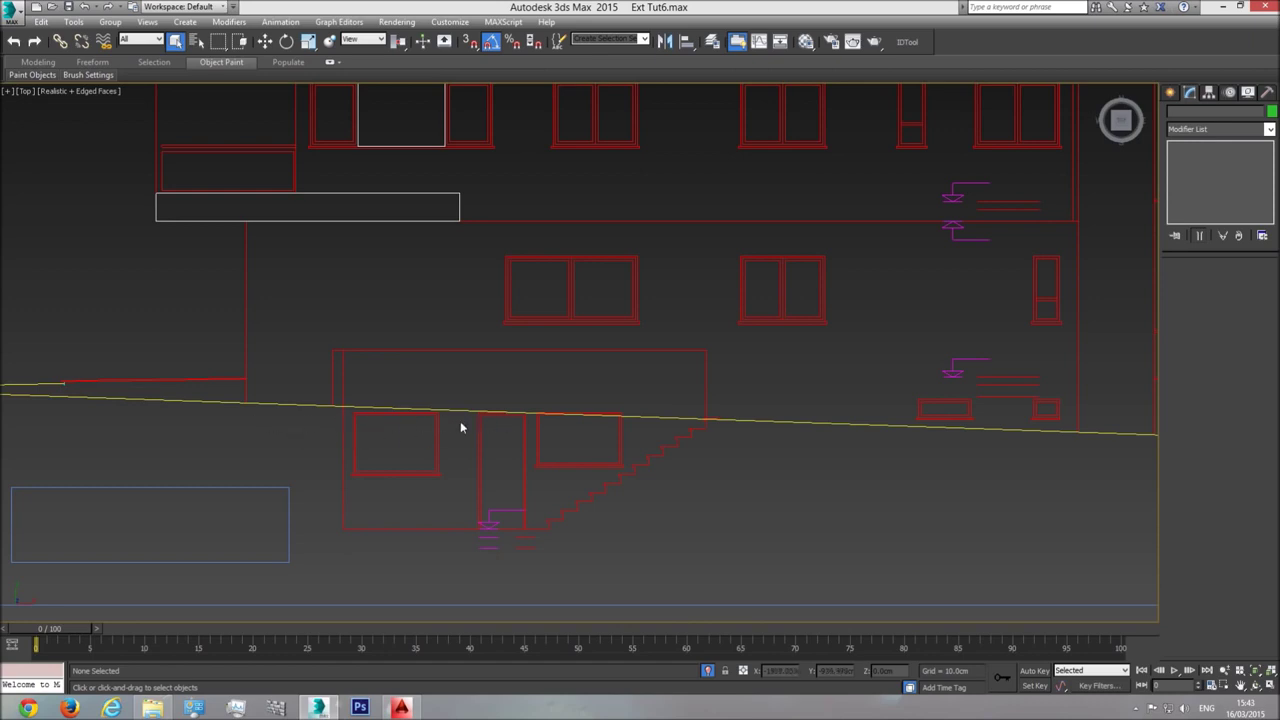
{"action": "scroll", "coordinate": [520, 385], "scroll_direction": "down", "scroll_amount": 3}
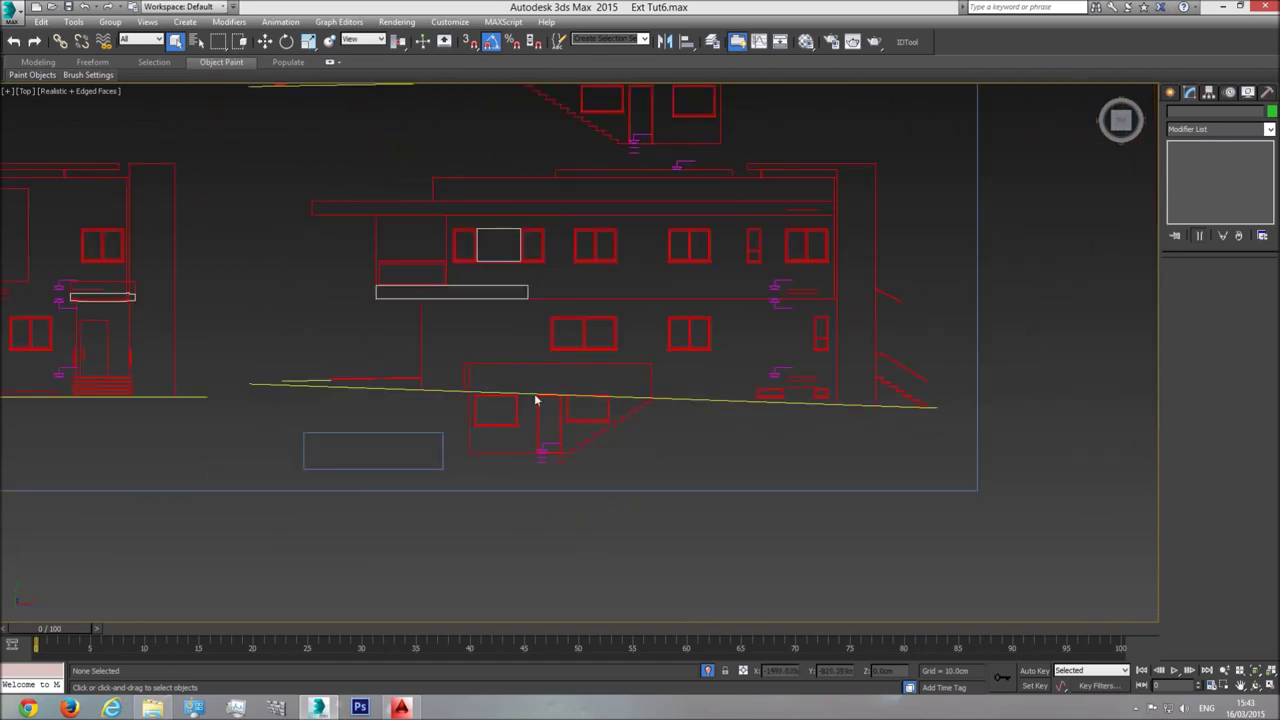
{"action": "scroll", "coordinate": [607, 410], "scroll_direction": "down", "scroll_amount": 2}
{"action": "scroll", "coordinate": [673, 438], "scroll_direction": "down", "scroll_amount": 2}
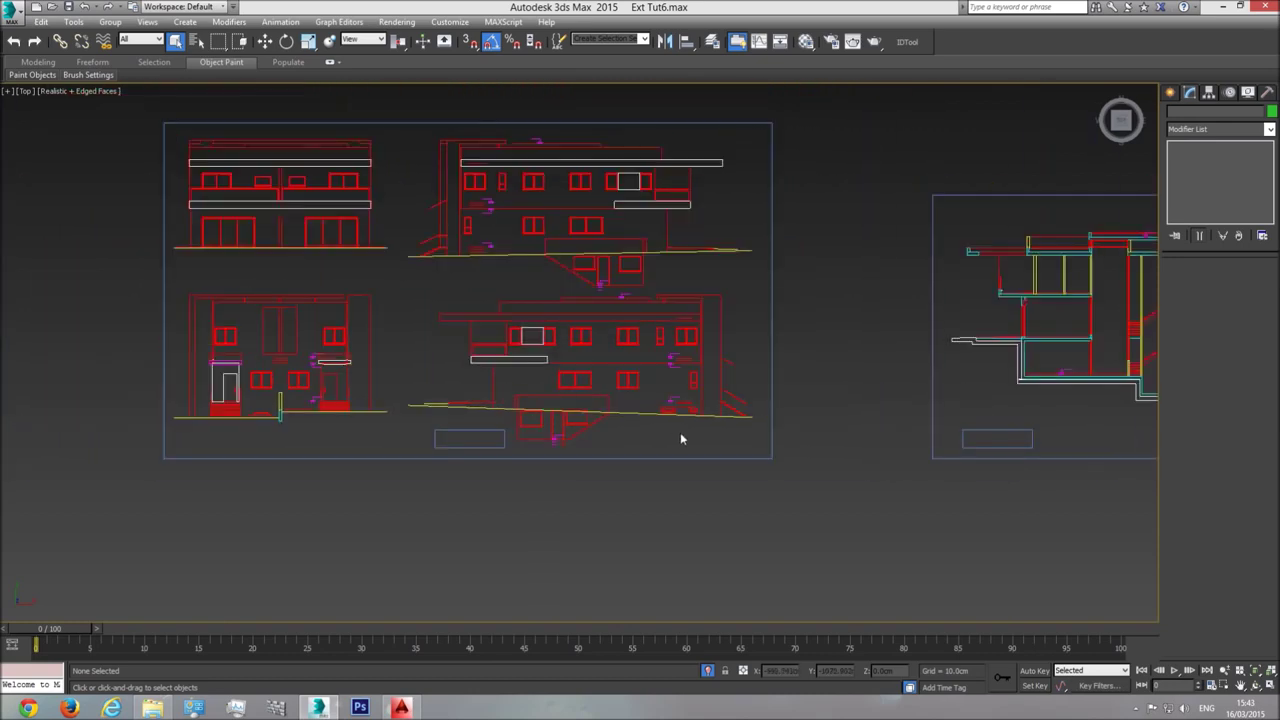
{"action": "key", "text": "f"}
{"action": "scroll", "coordinate": [697, 426], "scroll_direction": "up", "scroll_amount": 1}
{"action": "scroll", "coordinate": [622, 318], "scroll_direction": "up", "scroll_amount": 3}
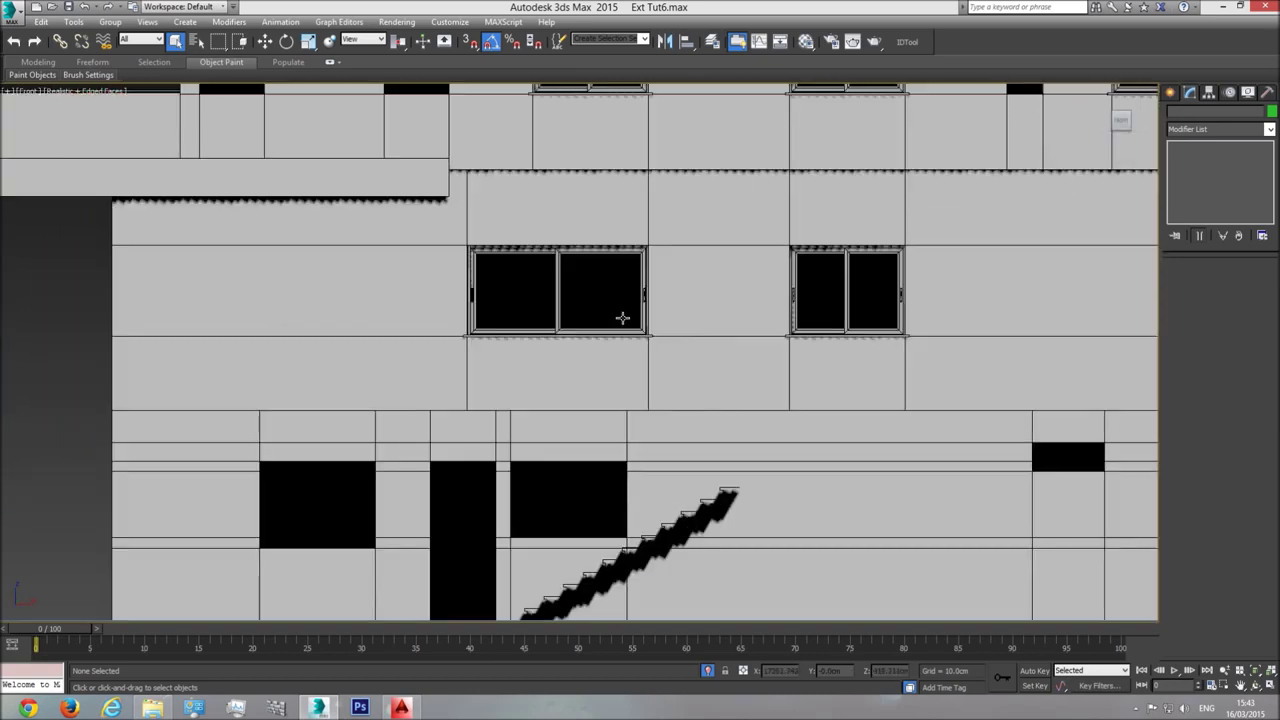
Clone the middle floor's smaller double window group as a copy and fit it into the basement opening beside the staircase
{"action": "left_click", "coordinate": [830, 297]}
{"action": "left_click", "coordinate": [264, 41]}
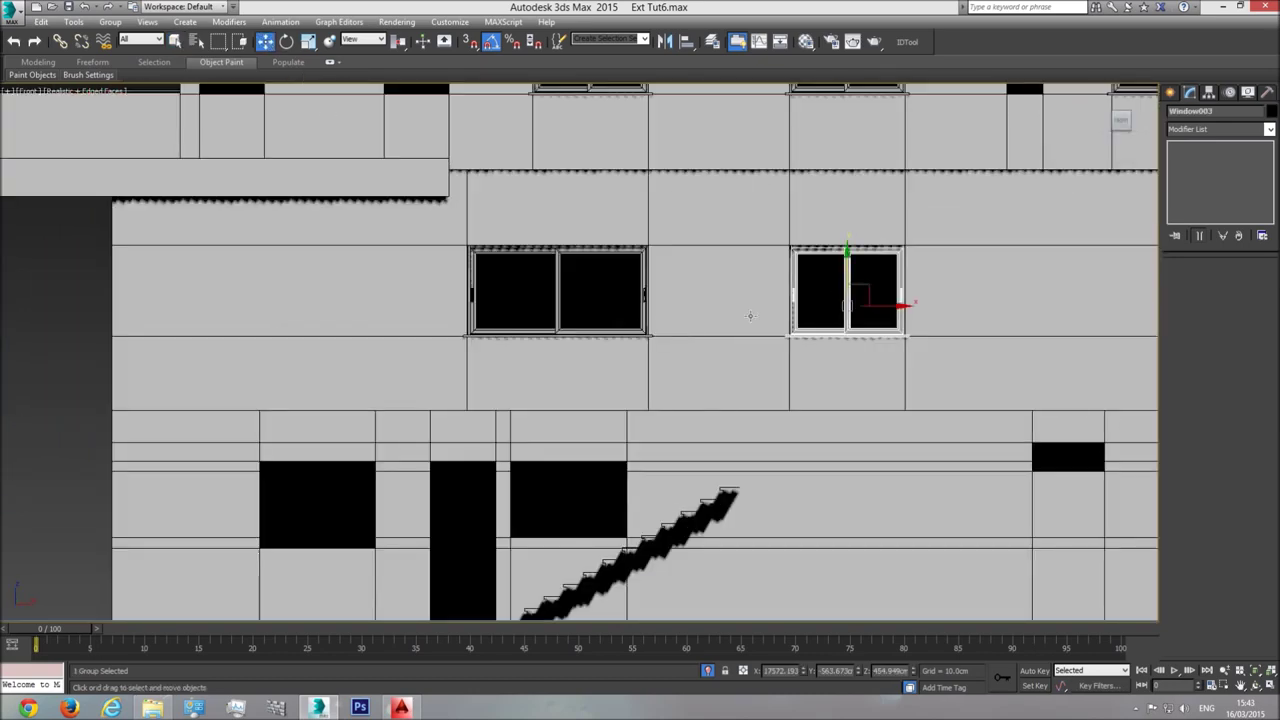
{"action": "scroll", "coordinate": [817, 126], "scroll_direction": "down", "scroll_amount": 2}
{"action": "left_click_drag", "start_coordinate": [860, 233], "coordinate": [661, 383], "text": "shift"}
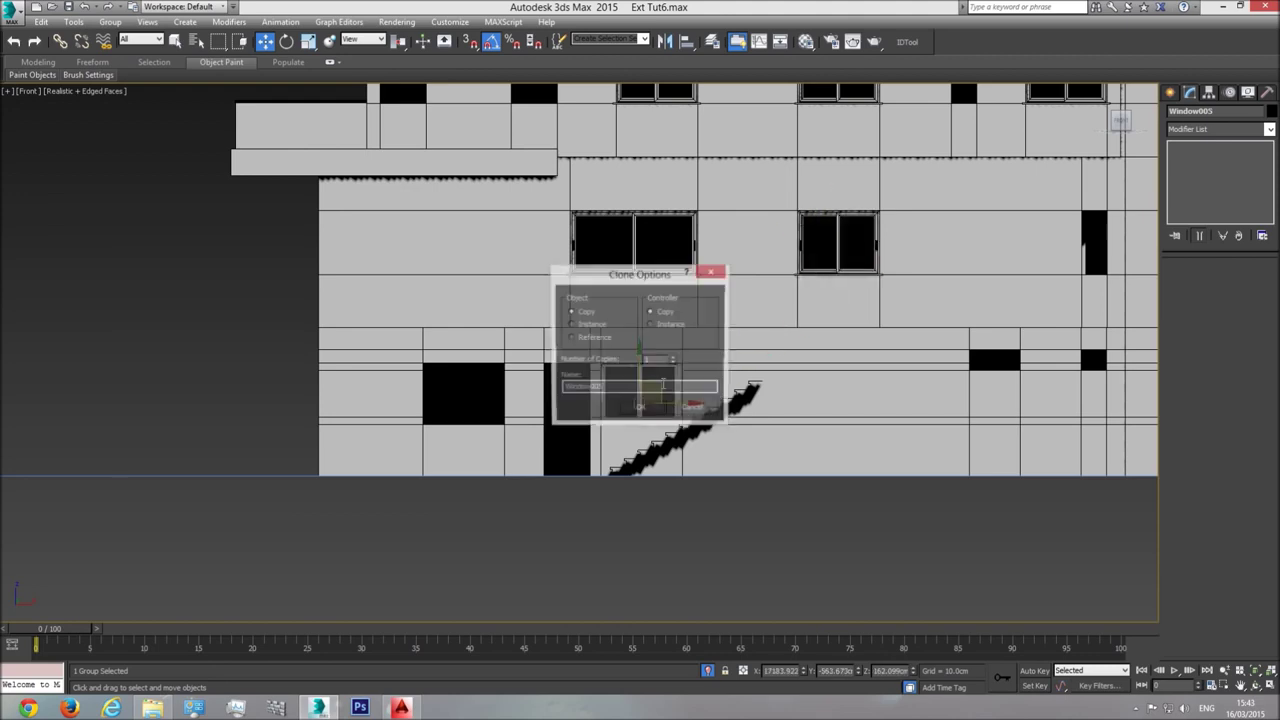
{"action": "left_click", "coordinate": [640, 408]}
{"action": "scroll", "coordinate": [640, 390], "scroll_direction": "up", "scroll_amount": 5}
{"action": "mouse_move", "coordinate": [664, 458]}
{"action": "left_mouse_down"}
{"action": "mouse_move", "coordinate": [673, 479]}
{"action": "mouse_move", "coordinate": [670, 467]}
{"action": "left_mouse_up"}
{"action": "middle_click_drag", "start_coordinate": [568, 583], "coordinate": [570, 539]}
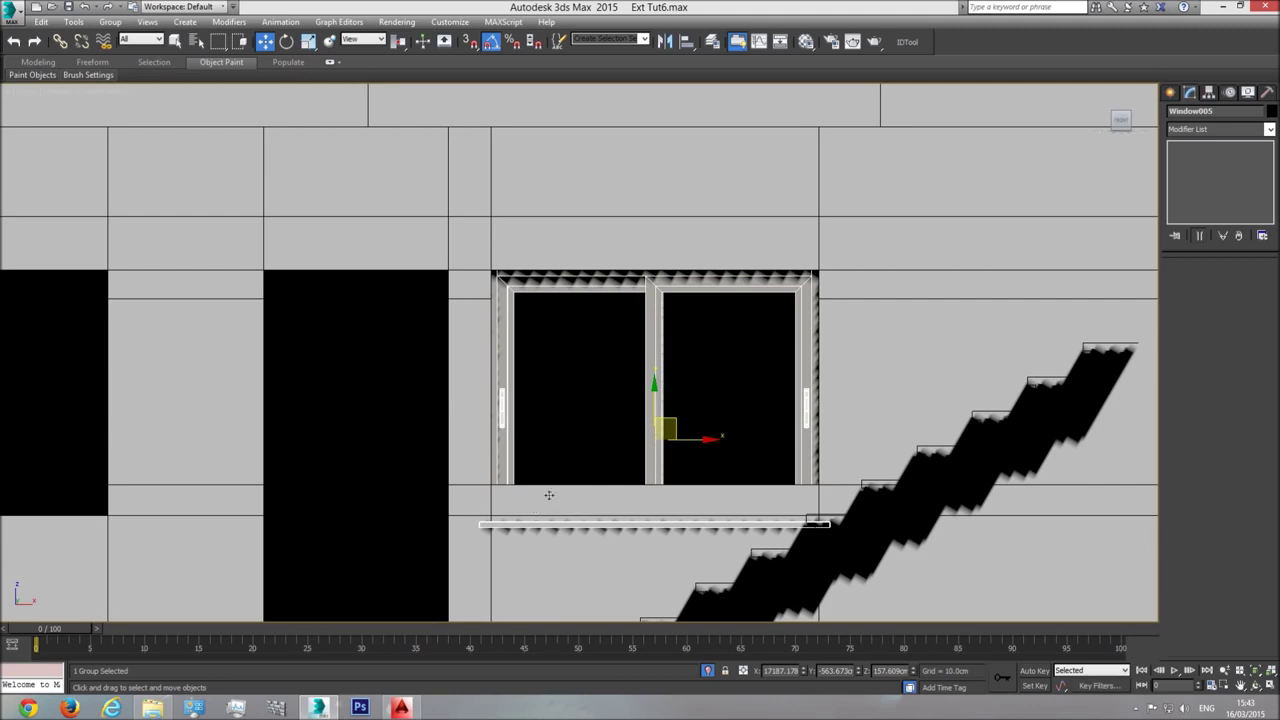
Copy the basement window group into the other basement opening, across the doorway, and align it with the opening's edges
{"action": "middle_click_drag", "start_coordinate": [621, 492], "coordinate": [717, 491]}
{"action": "scroll", "coordinate": [726, 488], "scroll_direction": "down", "scroll_amount": 3}
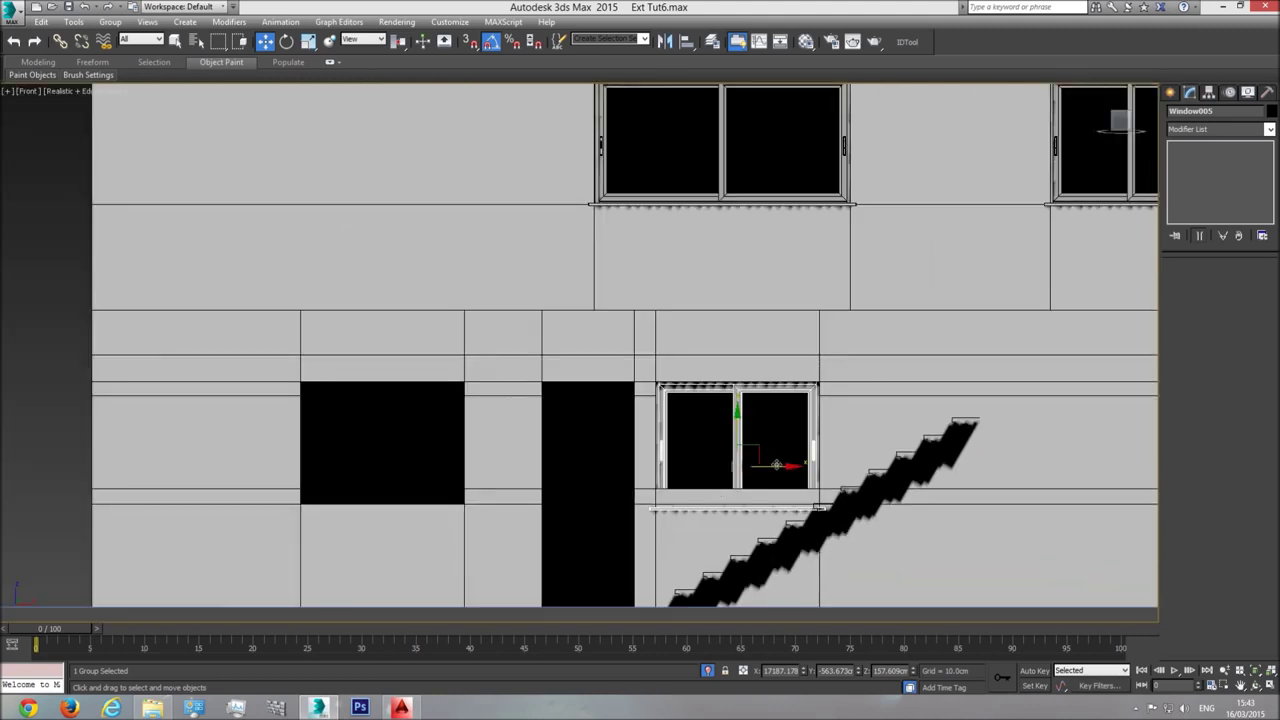
{"action": "left_click_drag", "start_coordinate": [776, 465], "coordinate": [421, 507], "text": "shift"}
{"action": "key", "text": "Return"}
{"action": "key", "text": "z"}
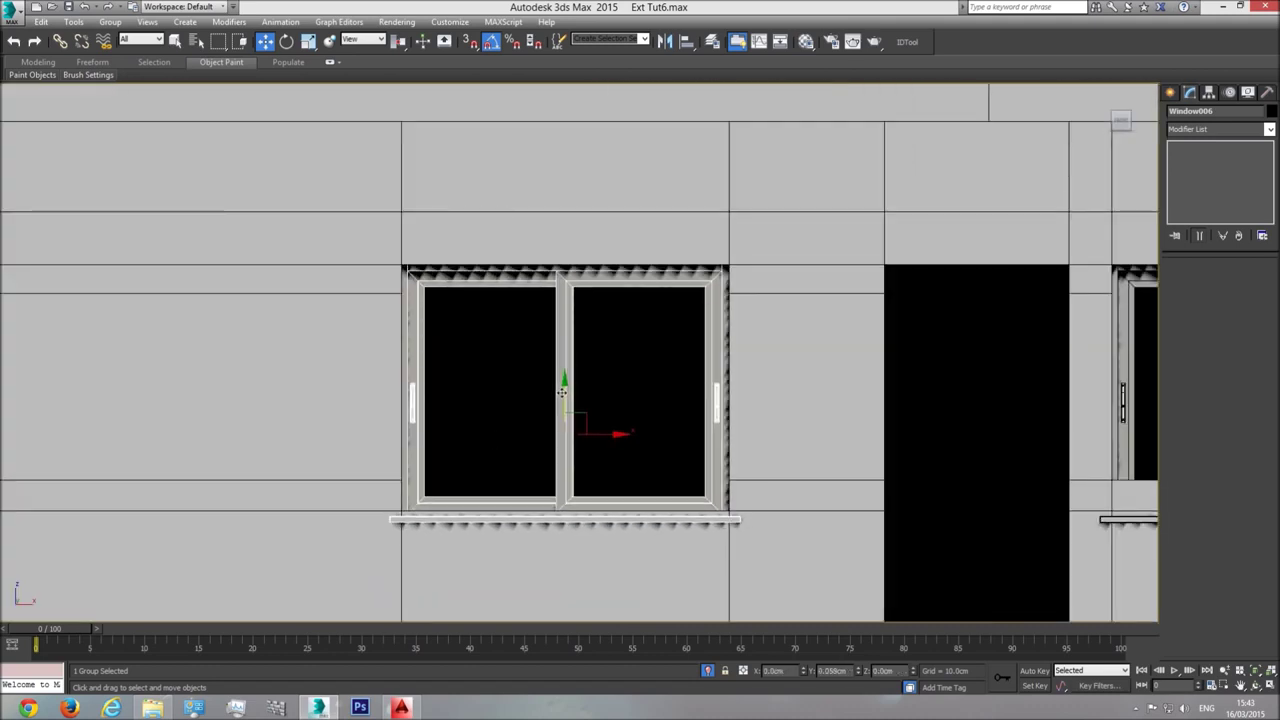
Inspect how both basement windows and their ledges sit in the wall openings, orbiting around them in perspective
{"action": "scroll", "coordinate": [669, 484], "scroll_direction": "down", "scroll_amount": 3}
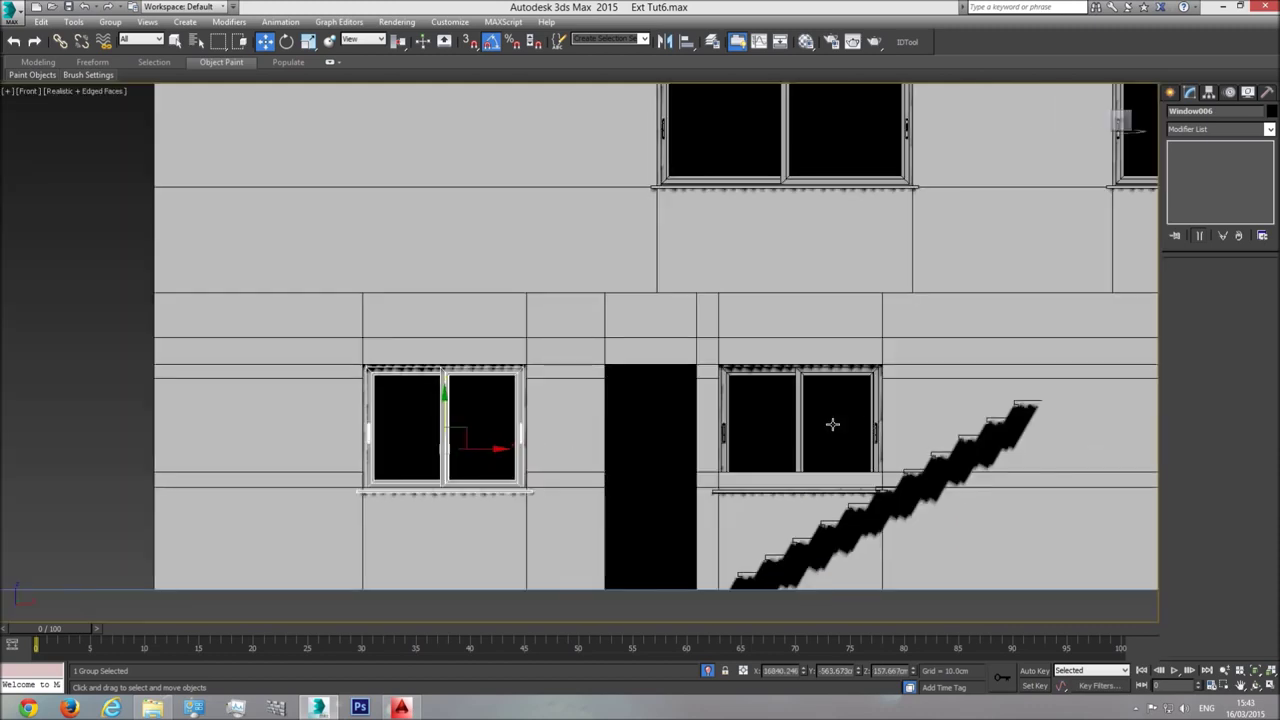
{"action": "scroll", "coordinate": [817, 425], "scroll_direction": "up", "scroll_amount": 3}
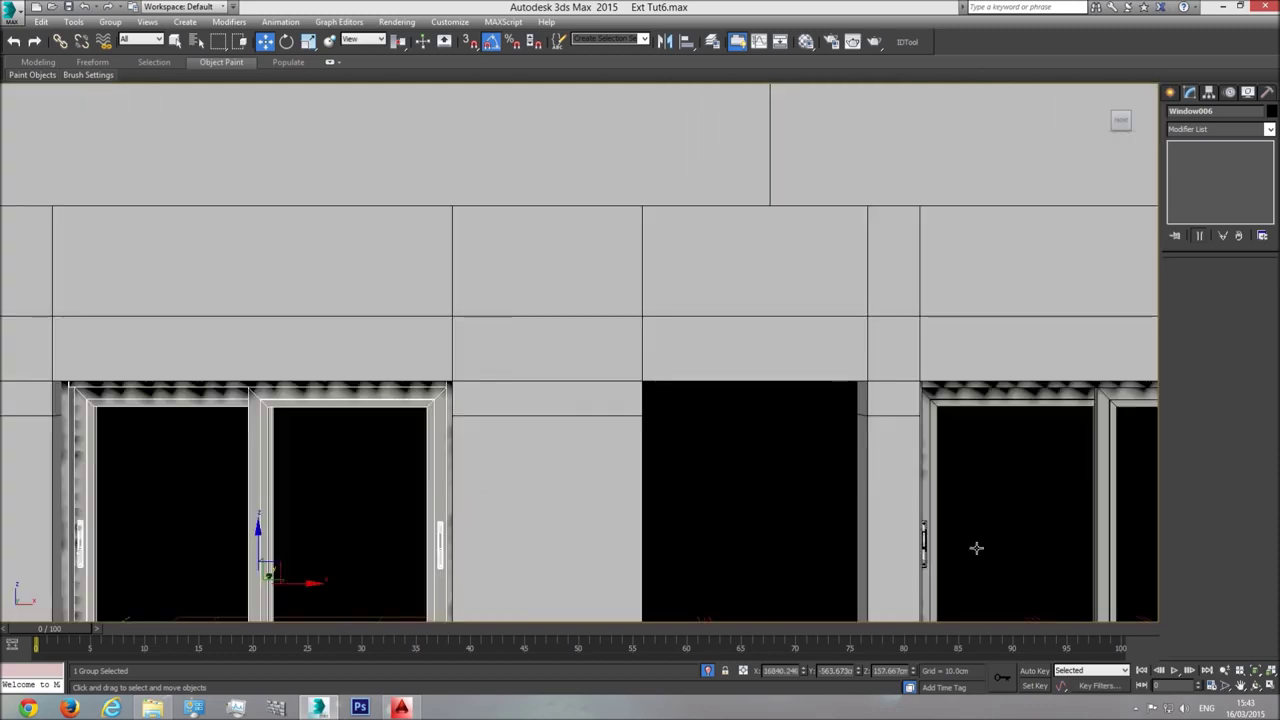
{"action": "left_click", "coordinate": [1255, 671]}
{"action": "left_click", "coordinate": [1255, 686]}
{"action": "left_click_drag", "start_coordinate": [580, 410], "coordinate": [634, 362]}
{"action": "scroll", "coordinate": [620, 403], "scroll_direction": "down", "scroll_amount": 5}
{"action": "middle_click_drag", "start_coordinate": [635, 362], "coordinate": [602, 396]}
{"action": "left_click_drag", "start_coordinate": [602, 396], "coordinate": [685, 450]}
{"action": "scroll", "coordinate": [650, 386], "scroll_direction": "up", "scroll_amount": 5}
{"action": "middle_click_drag", "start_coordinate": [521, 485], "coordinate": [524, 432]}
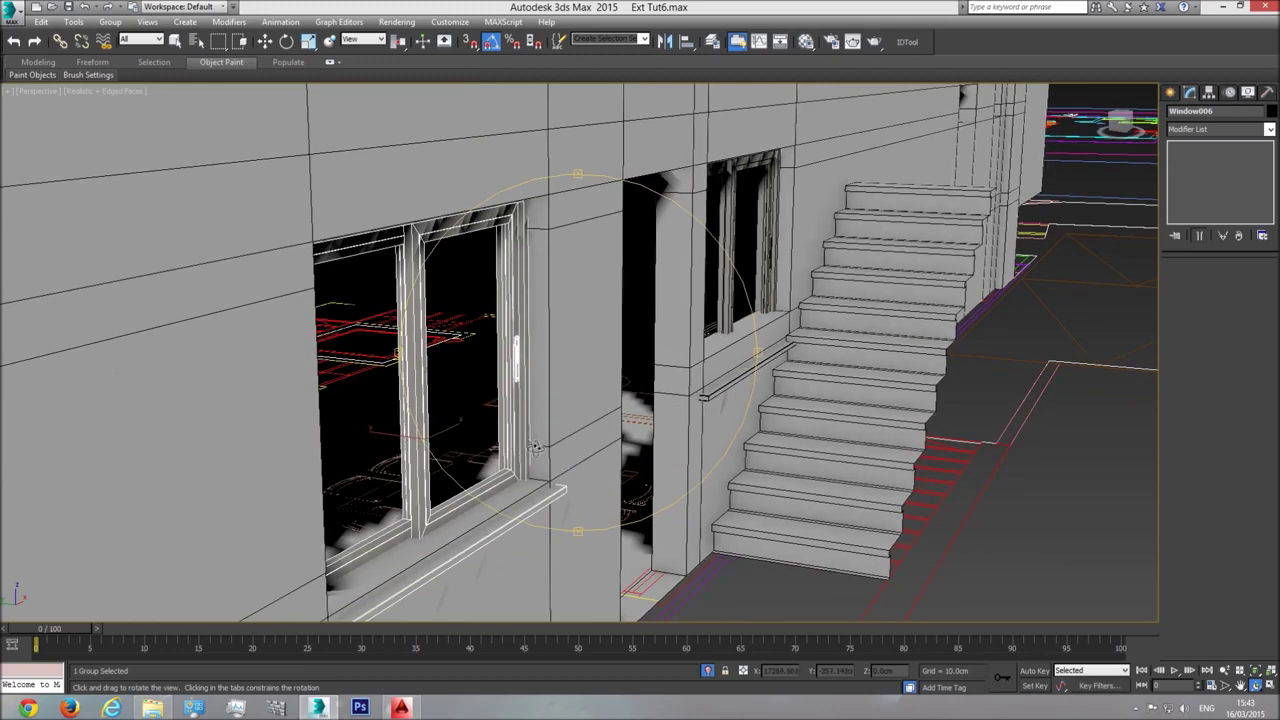
{"action": "mouse_move", "coordinate": [541, 441]}
{"action": "left_mouse_down"}
{"action": "mouse_move", "coordinate": [565, 441]}
{"action": "mouse_move", "coordinate": [541, 437]}
{"action": "left_mouse_up"}
{"action": "key", "text": "w"}
{"action": "key", "text": "f"}
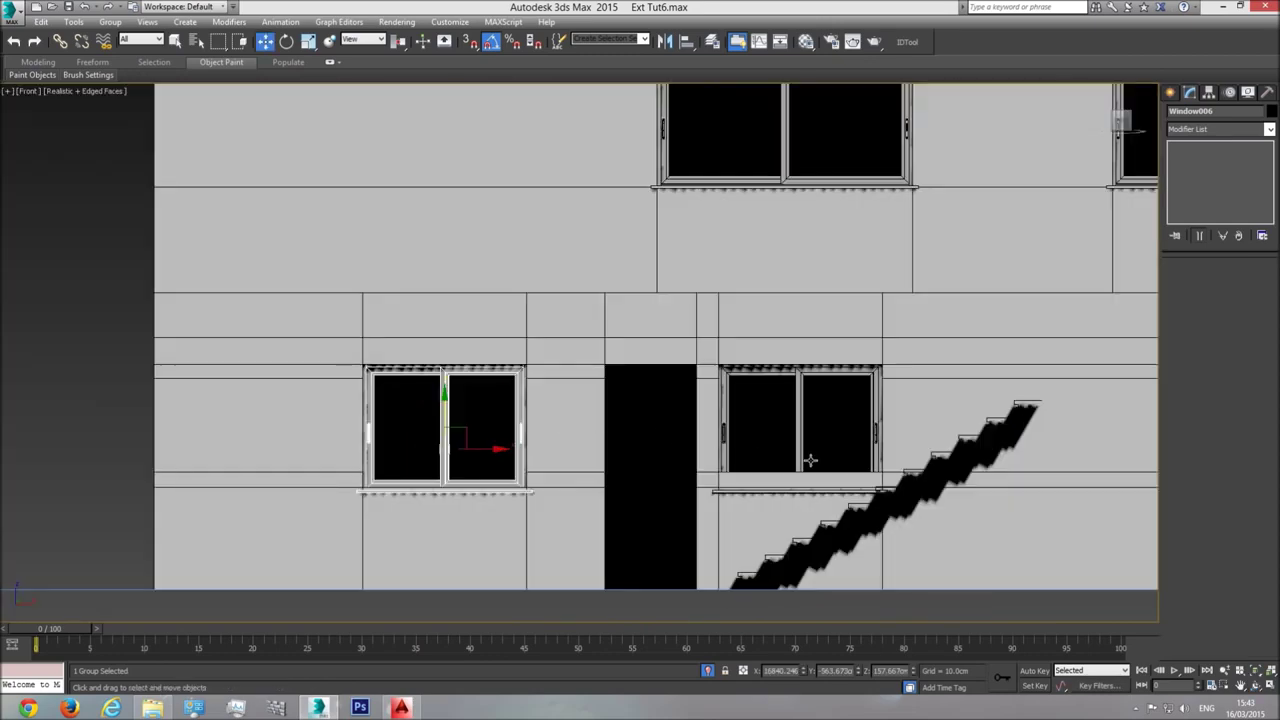
Open the window group beside the staircase and raise the window frame's bottom vertices to the opening's lower edge
{"action": "left_click", "coordinate": [806, 421]}
{"action": "left_click", "coordinate": [112, 21]}
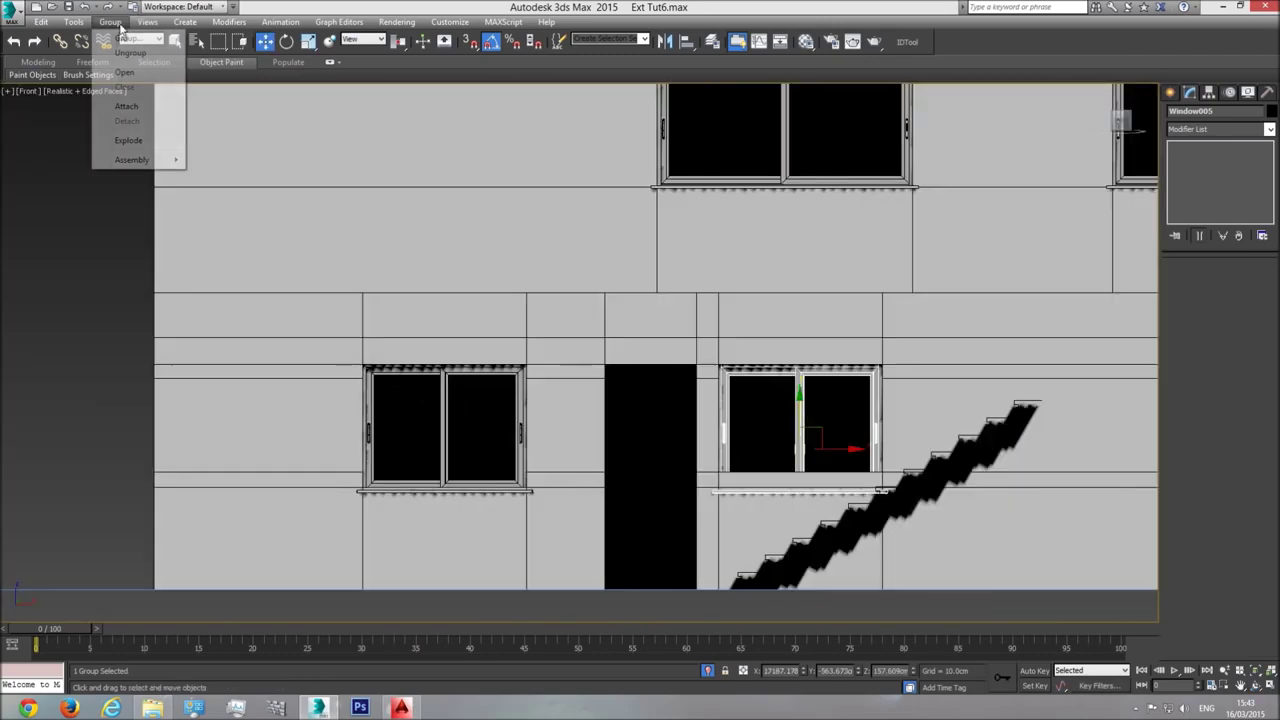
{"action": "left_click", "coordinate": [140, 70]}
{"action": "middle_click_drag", "start_coordinate": [772, 363], "coordinate": [760, 347]}
{"action": "scroll", "coordinate": [786, 402], "scroll_direction": "up", "scroll_amount": 4}
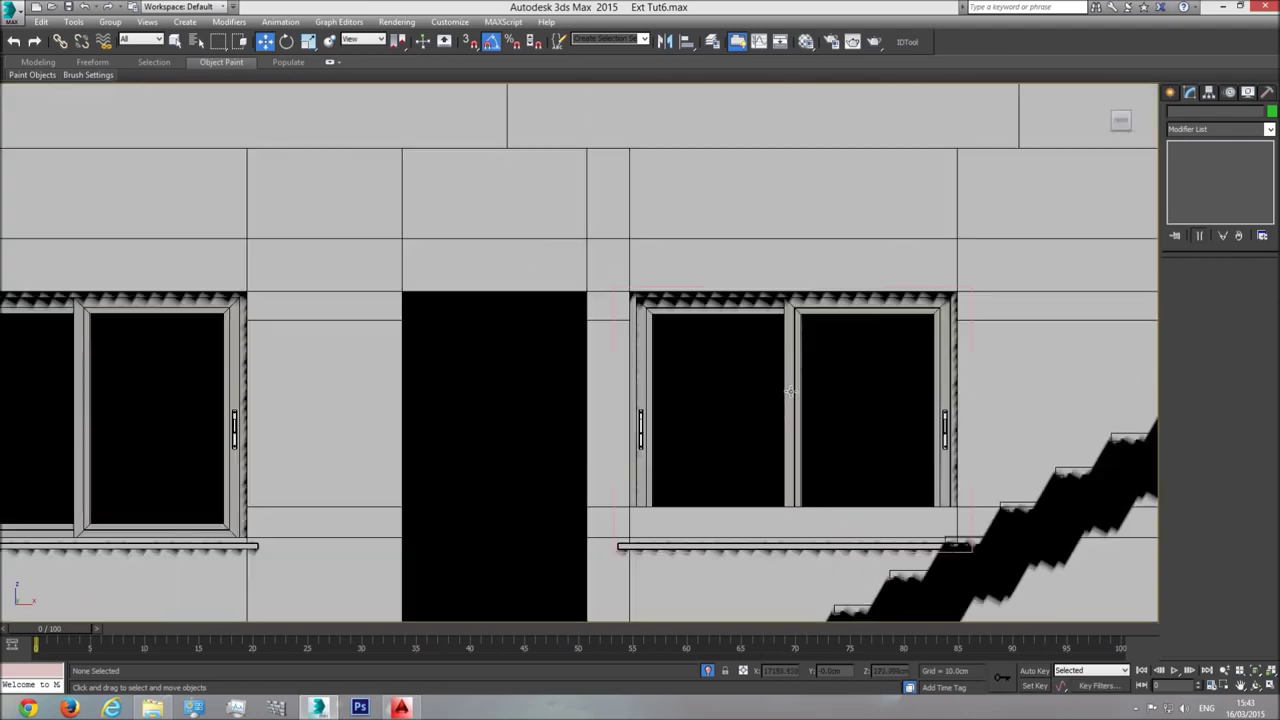
{"action": "left_click", "coordinate": [788, 404]}
{"action": "left_click", "coordinate": [1183, 286]}
{"action": "middle_click_drag", "start_coordinate": [921, 497], "coordinate": [897, 452]}
{"action": "key", "text": "F3"}
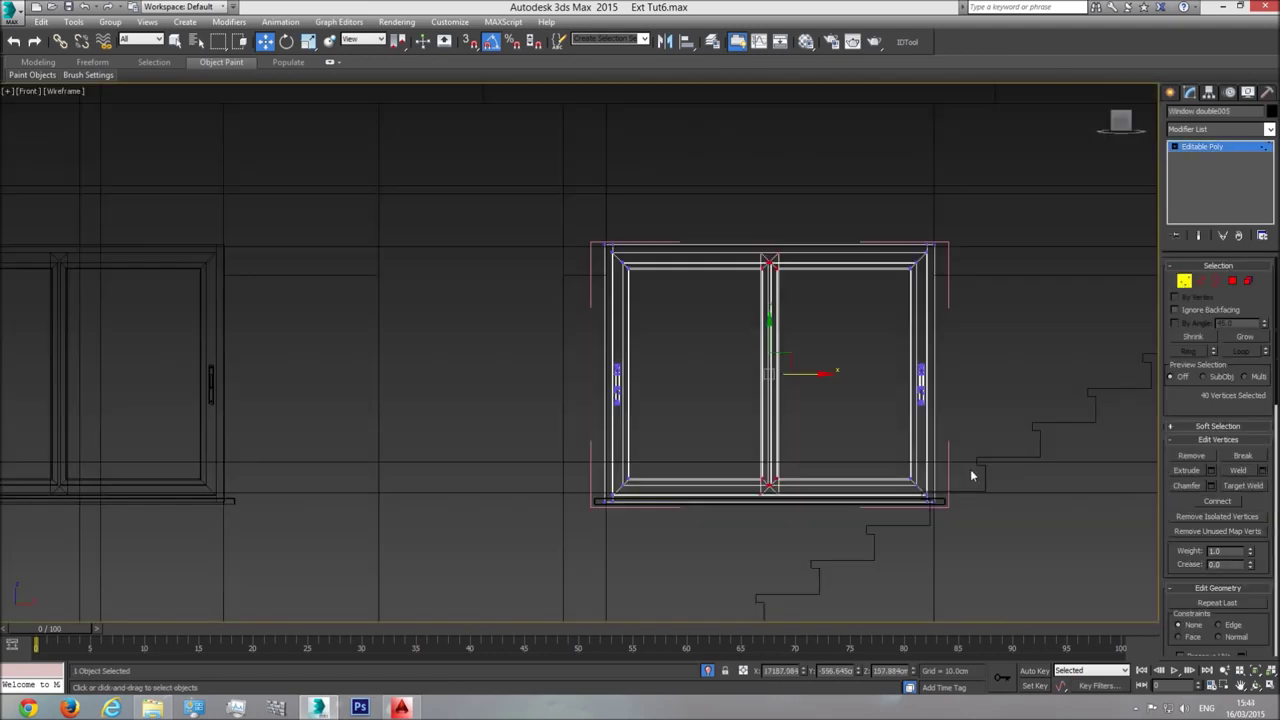
{"action": "left_click_drag", "start_coordinate": [543, 586], "coordinate": [543, 586]}
{"action": "key", "text": "F3"}
{"action": "left_click_drag", "start_coordinate": [769, 456], "coordinate": [769, 414]}
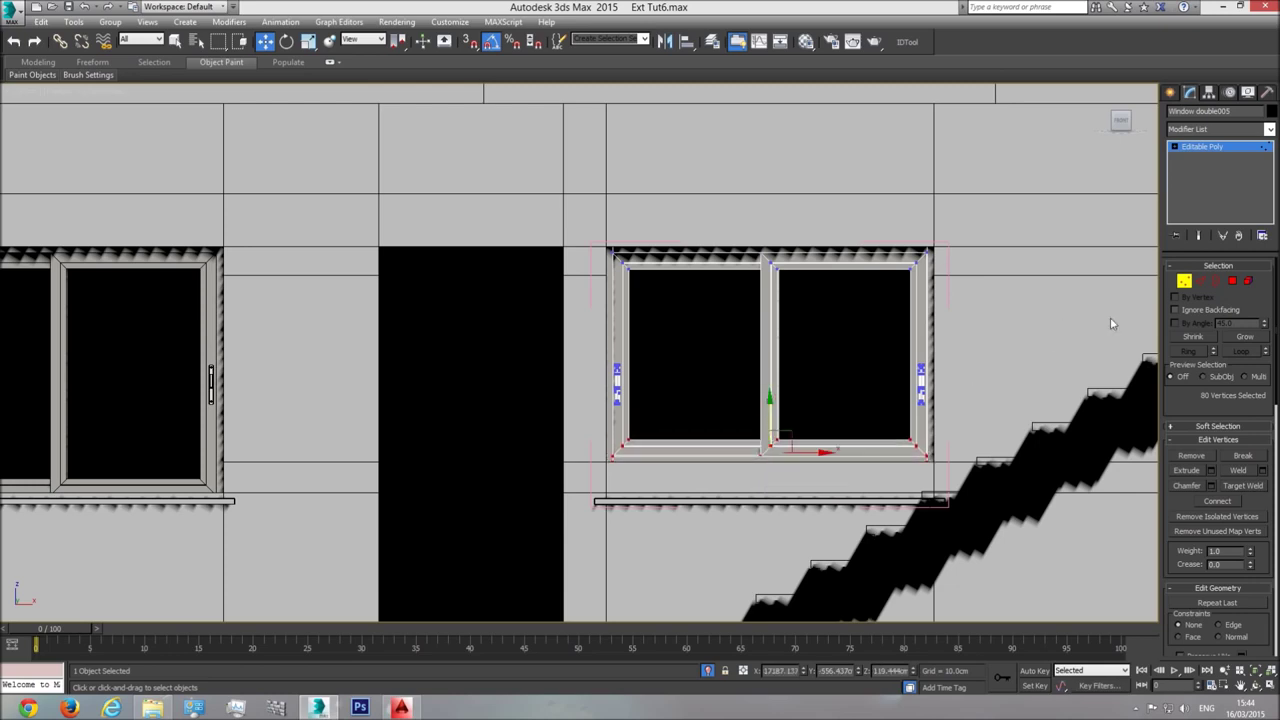
Move the vertices of both window handles up about 12 cm and leave vertex editing
{"action": "left_click_drag", "start_coordinate": [797, 407], "coordinate": [551, 422]}
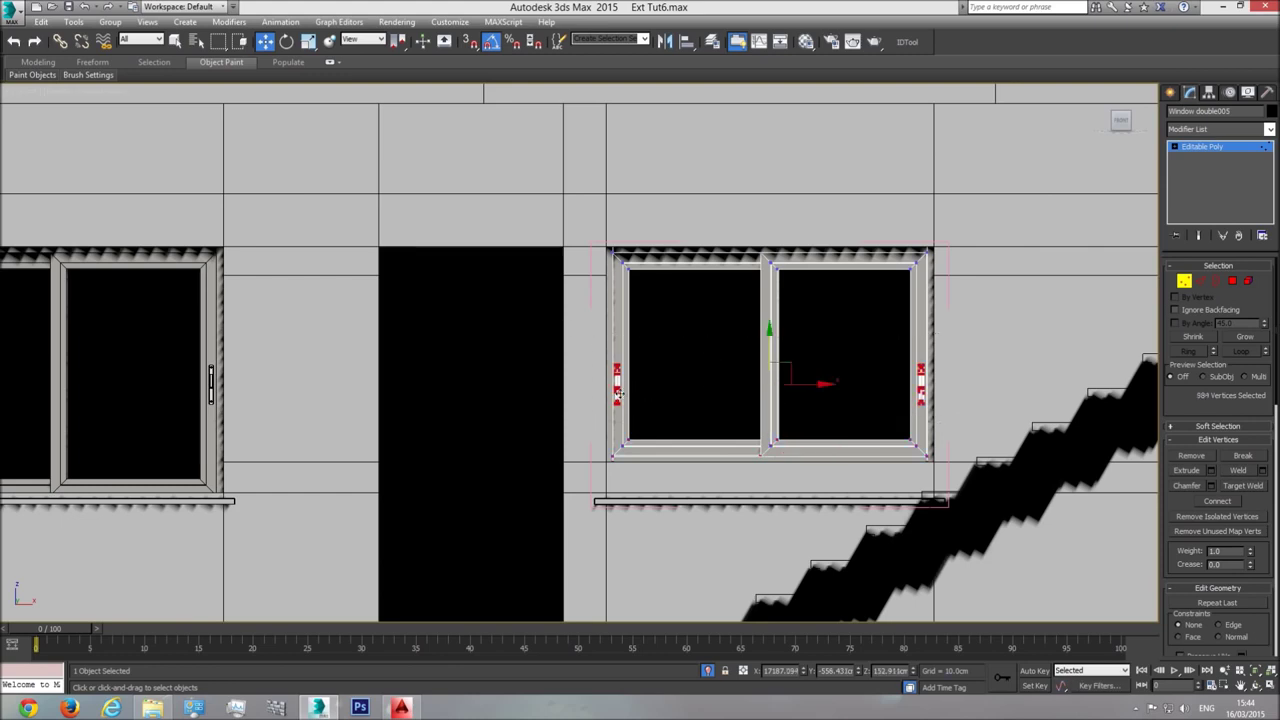
{"action": "left_click_drag", "start_coordinate": [773, 338], "coordinate": [774, 315]}
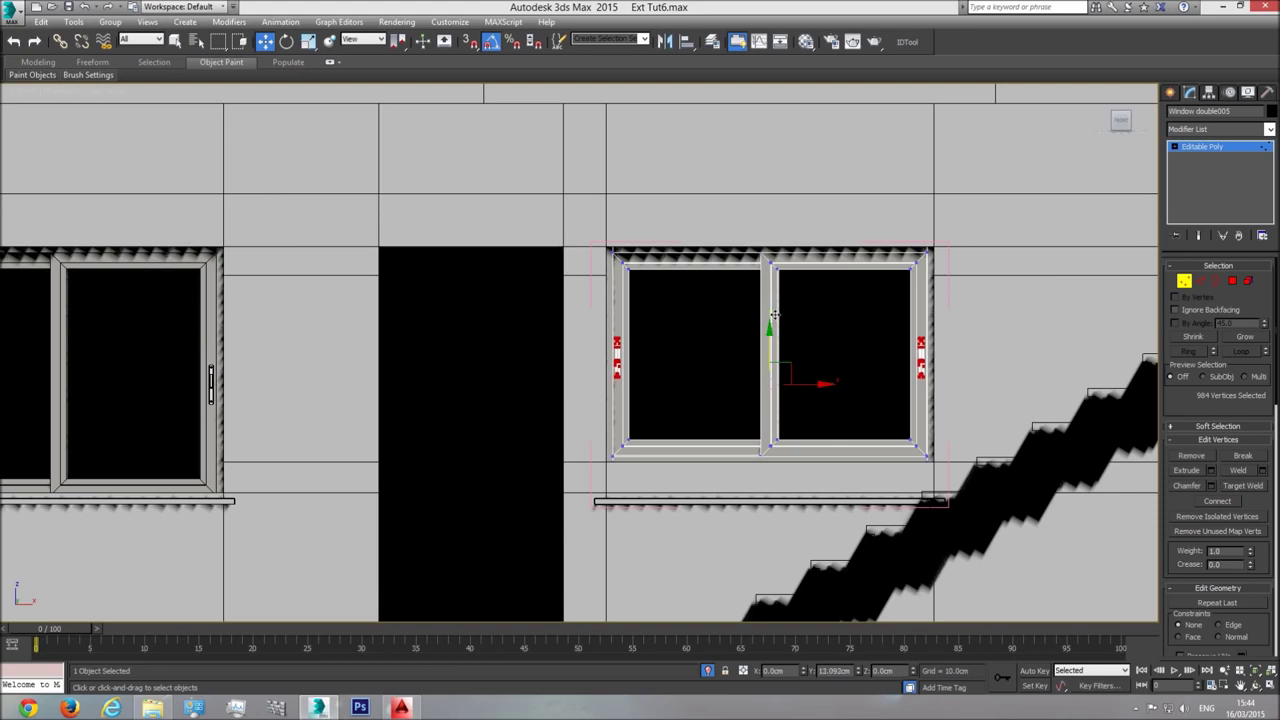
{"action": "left_click", "coordinate": [1228, 149]}
Raise the ledge about 18 cm to sit directly under the shortened window beside the staircase, and close the group
{"action": "left_click", "coordinate": [882, 497]}
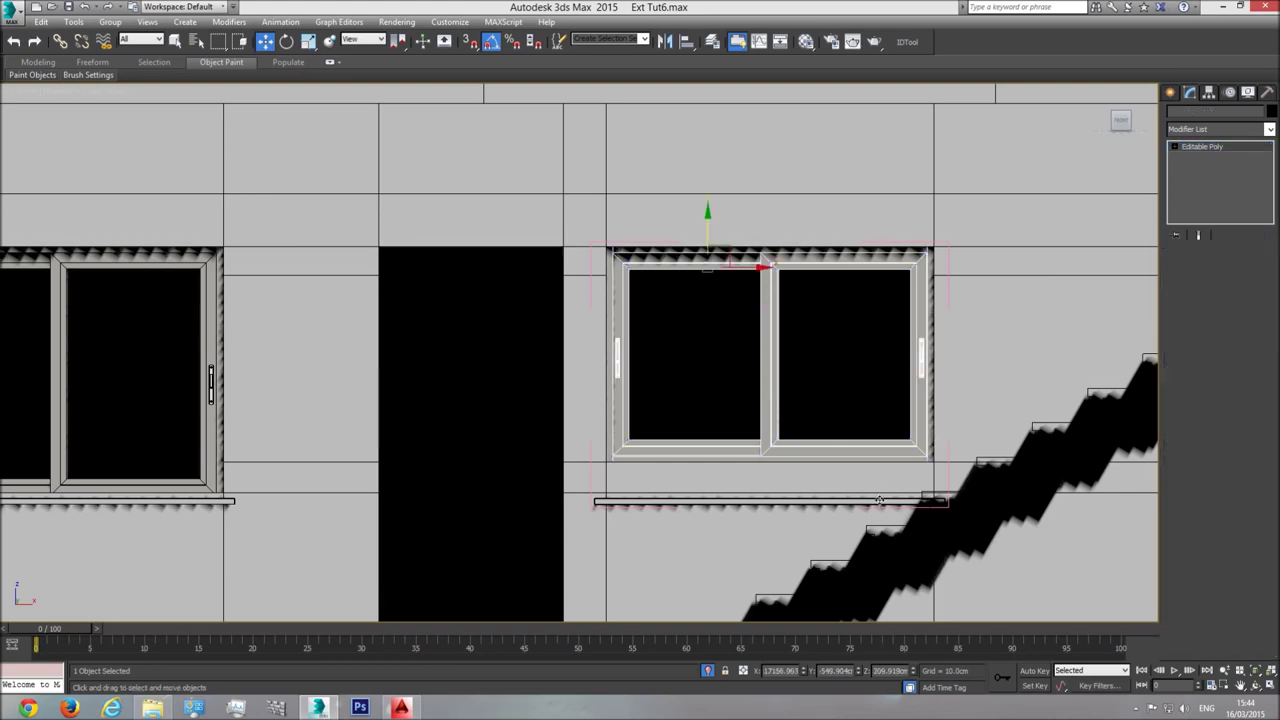
{"action": "left_click_drag", "start_coordinate": [775, 468], "coordinate": [777, 430]}
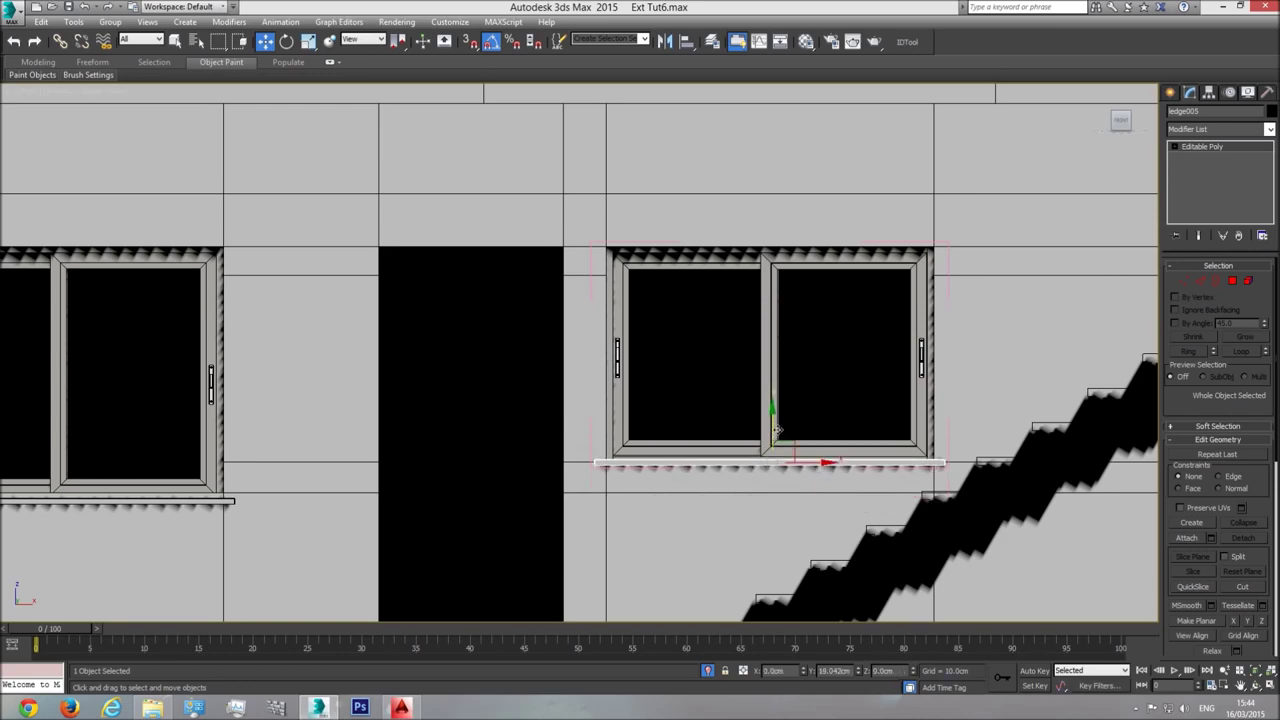
{"action": "scroll", "coordinate": [590, 355], "scroll_direction": "down", "scroll_amount": 2}
{"action": "middle_click_drag", "start_coordinate": [590, 355], "coordinate": [831, 367]}
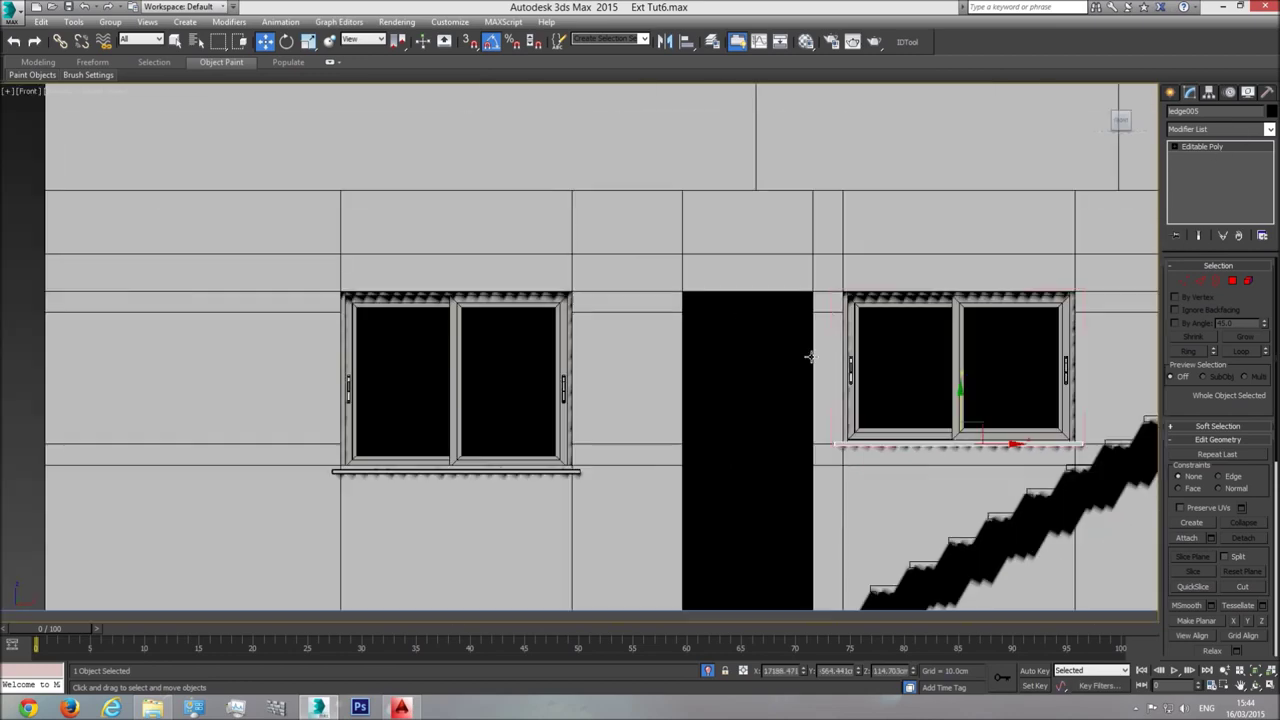
{"action": "left_click", "coordinate": [114, 22]}
{"action": "left_click", "coordinate": [131, 89]}
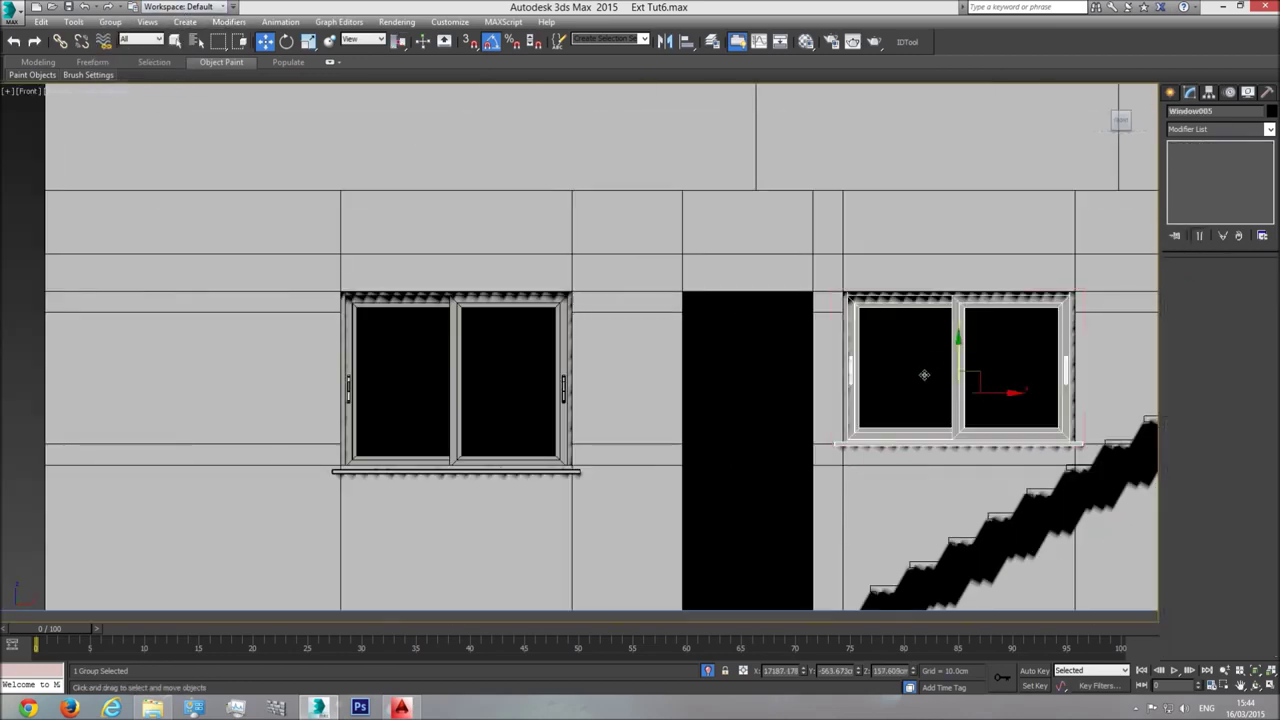
Open the other basement window group and raise its frame's bottom vertices slightly towards the opening's lower edge
{"action": "left_click", "coordinate": [463, 389]}
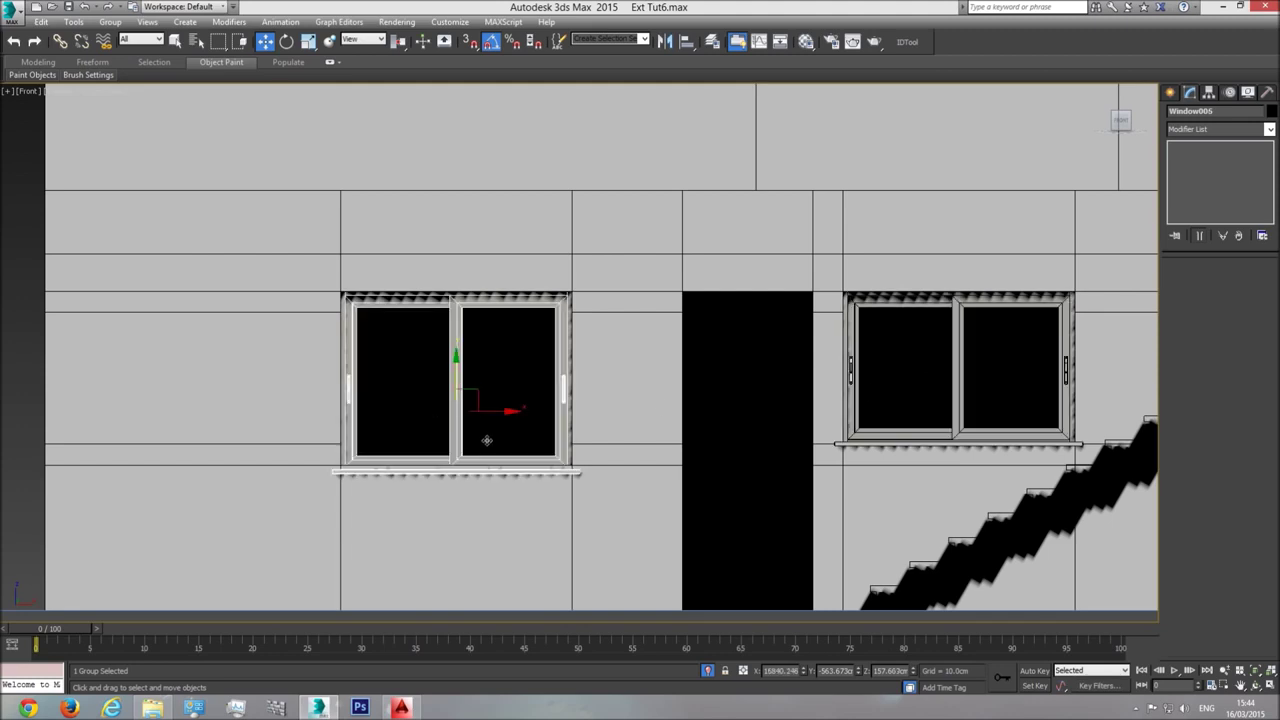
{"action": "left_click", "coordinate": [114, 22]}
{"action": "left_click", "coordinate": [125, 72]}
{"action": "left_click", "coordinate": [450, 339]}
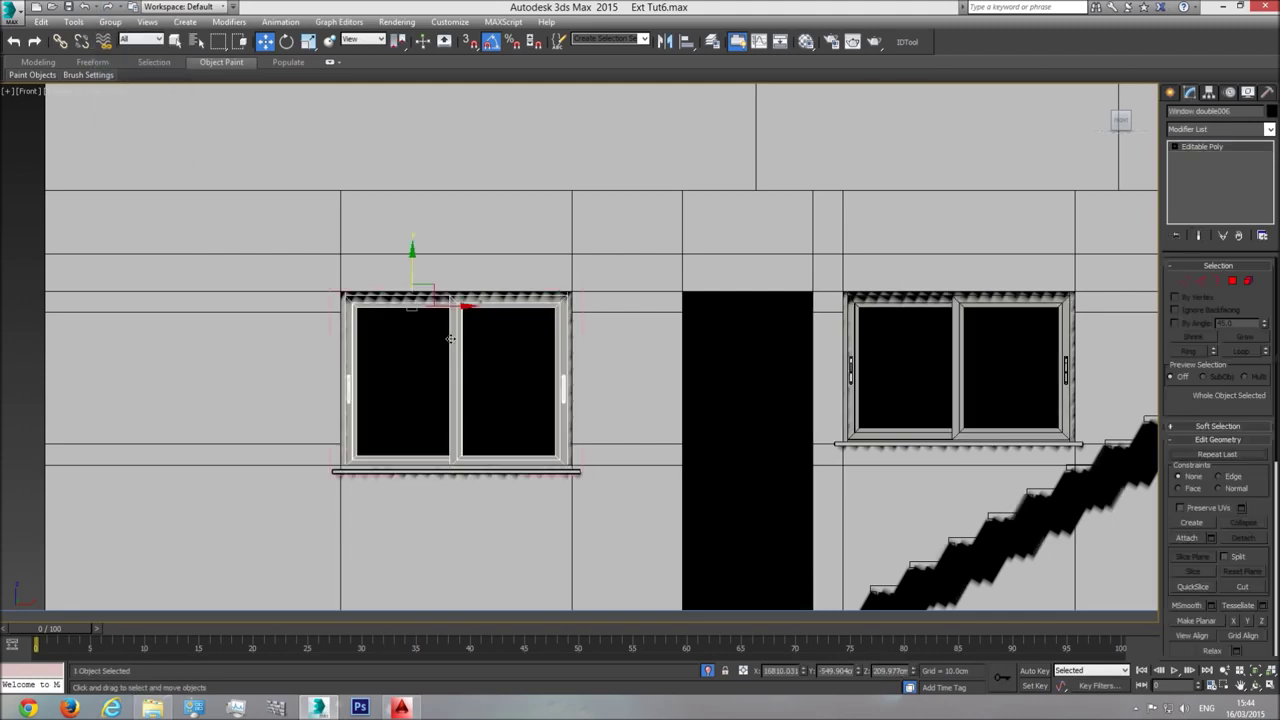
{"action": "left_click", "coordinate": [1184, 281]}
{"action": "left_click_drag", "start_coordinate": [631, 430], "coordinate": [257, 524]}
{"action": "scroll", "coordinate": [452, 477], "scroll_direction": "up", "scroll_amount": 5}
{"action": "left_click_drag", "start_coordinate": [435, 441], "coordinate": [437, 423]}
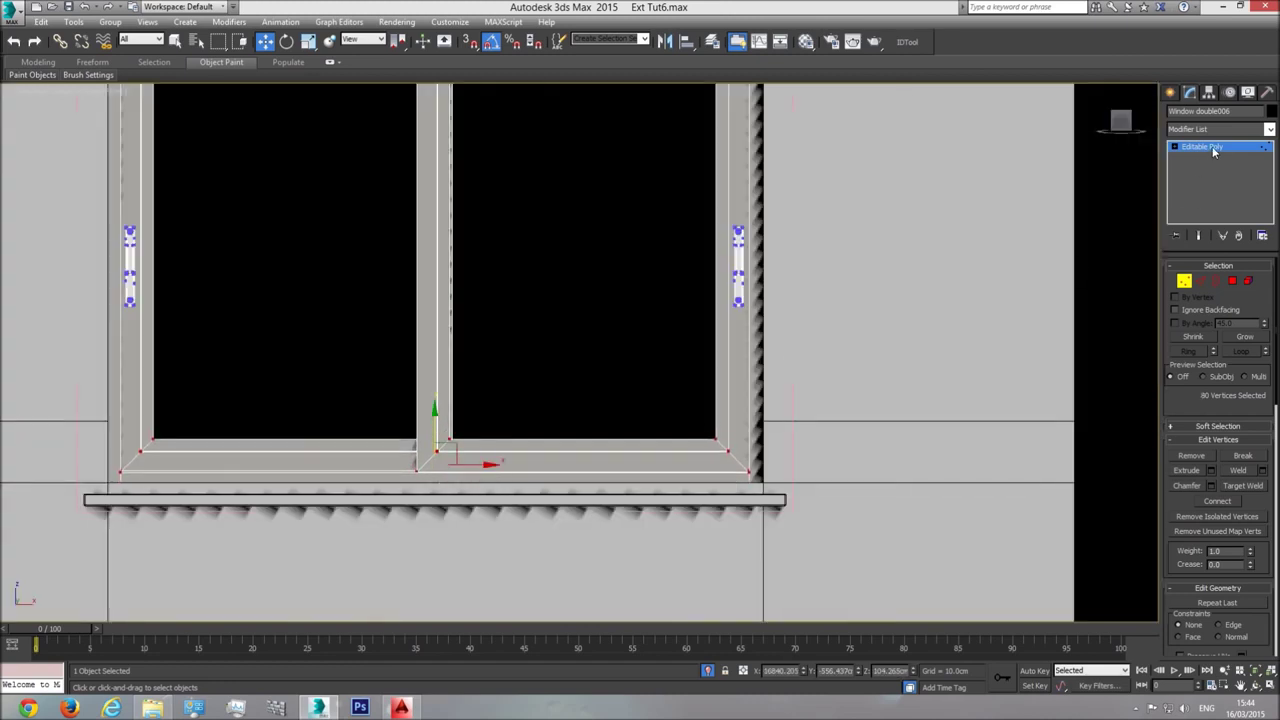
{"action": "left_click", "coordinate": [1214, 150]}
Move this window's ledge up so that it lines up with the lower edge of the opening
{"action": "left_click", "coordinate": [552, 477]}
{"action": "left_click_drag", "start_coordinate": [440, 470], "coordinate": [446, 455]}
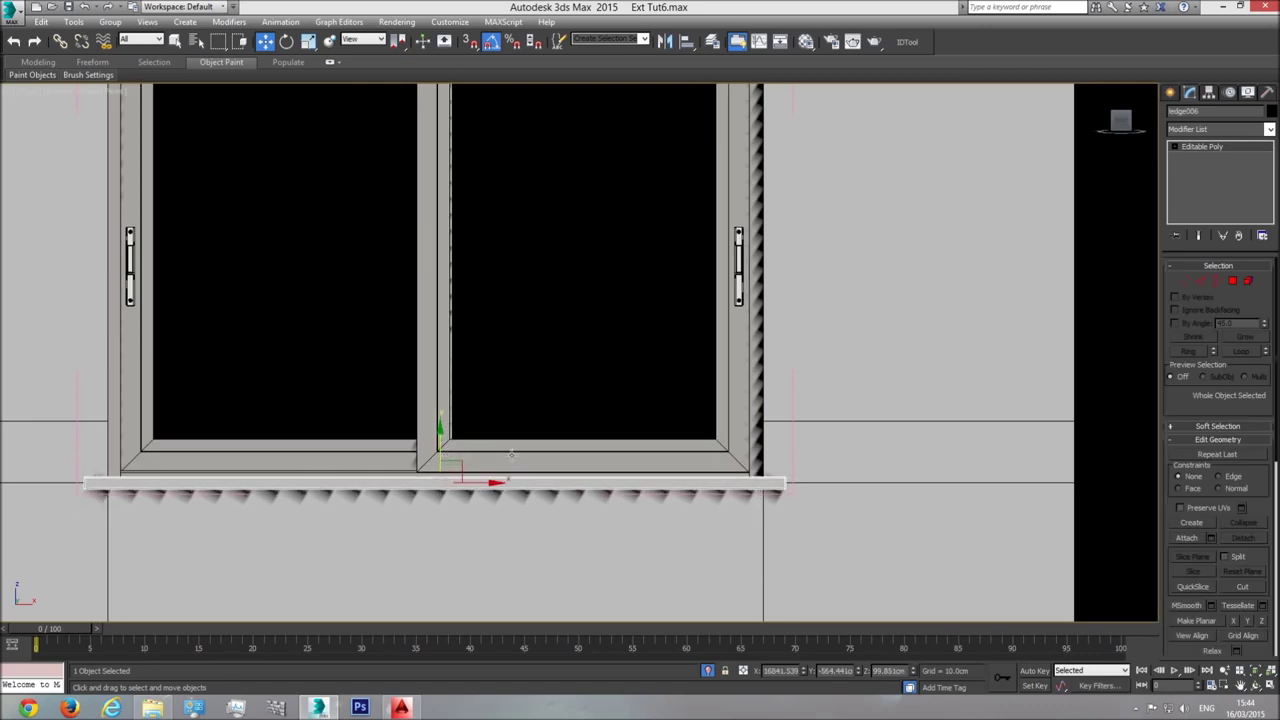
{"action": "scroll", "coordinate": [800, 493], "scroll_direction": "down", "scroll_amount": 3}
Nudge the window frame's bottom vertices up a little more, just above the ledge, and close the group
{"action": "left_click", "coordinate": [618, 430]}
{"action": "left_click", "coordinate": [1184, 281]}
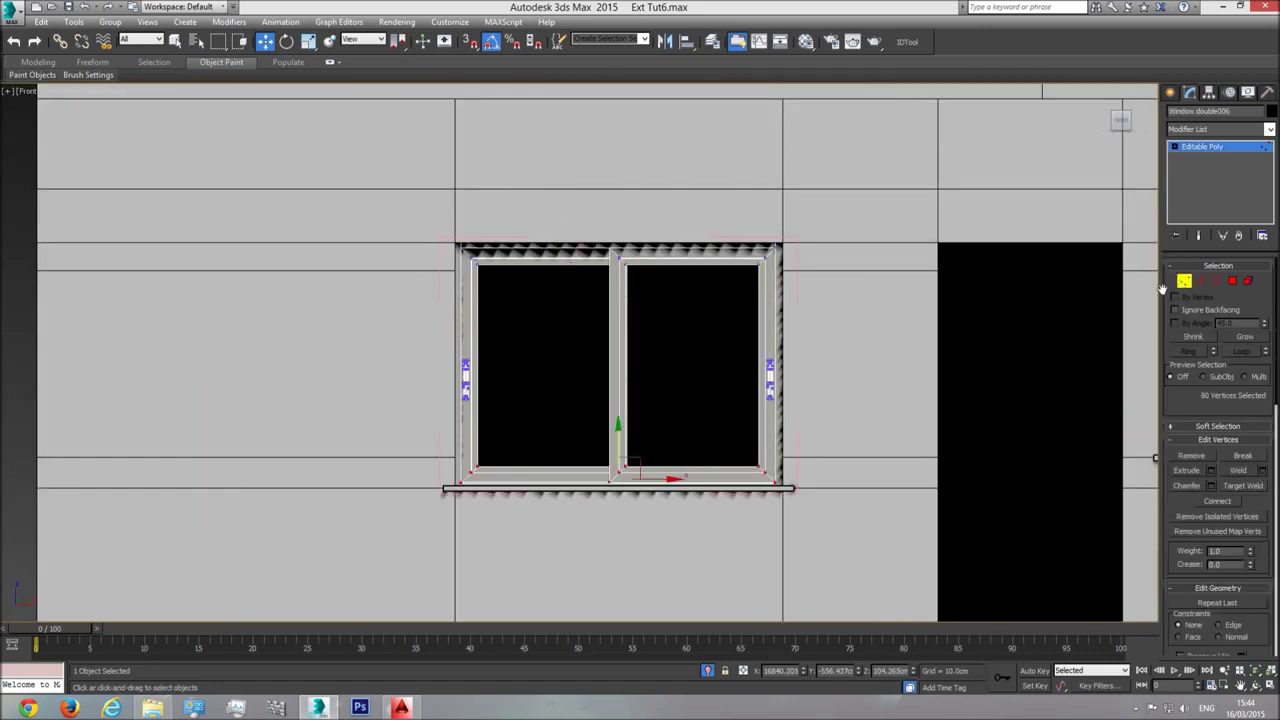
{"action": "scroll", "coordinate": [630, 460], "scroll_direction": "up", "scroll_amount": 3}
{"action": "left_click_drag", "start_coordinate": [600, 456], "coordinate": [600, 450]}
{"action": "left_click", "coordinate": [1236, 150]}
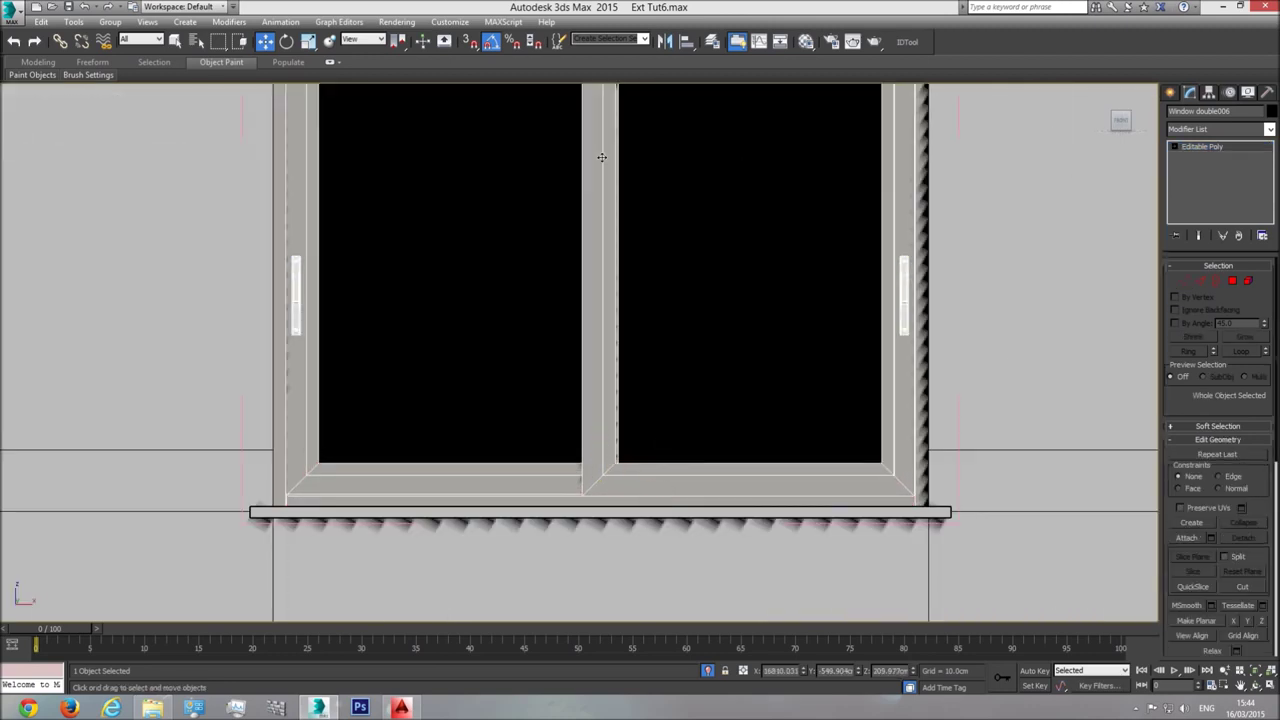
{"action": "left_click", "coordinate": [110, 22]}
{"action": "left_click", "coordinate": [124, 87]}
{"action": "scroll", "coordinate": [450, 312], "scroll_direction": "down", "scroll_amount": 5}
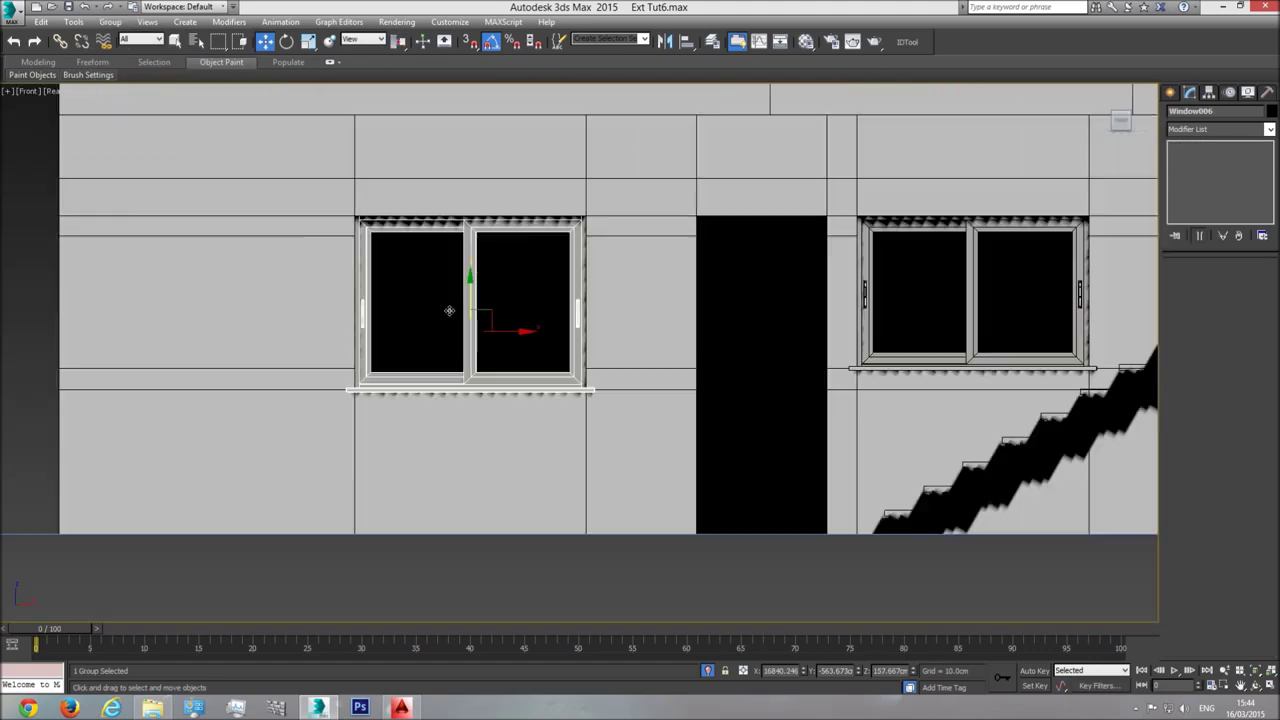
Inspect the fitted basement windows and the remaining empty openings on the whole facade in perspective
{"action": "middle_click_drag", "start_coordinate": [596, 317], "coordinate": [460, 343]}
{"action": "scroll", "coordinate": [460, 343], "scroll_direction": "down", "scroll_amount": 2}
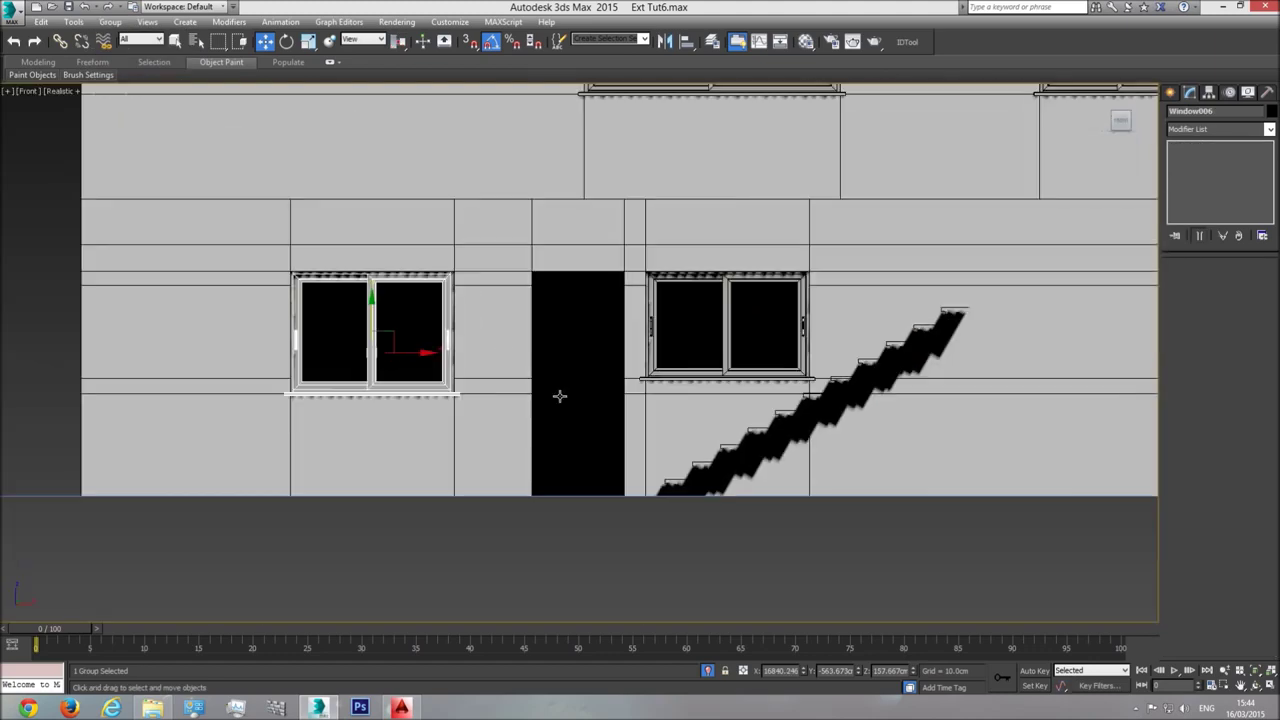
{"action": "key", "text": "p"}
{"action": "left_click", "coordinate": [1256, 672]}
{"action": "left_click", "coordinate": [1256, 686]}
{"action": "left_click_drag", "start_coordinate": [491, 353], "coordinate": [612, 426]}
{"action": "scroll", "coordinate": [562, 393], "scroll_direction": "down", "scroll_amount": 10}
{"action": "key", "text": "F4"}
{"action": "key", "text": "F4"}
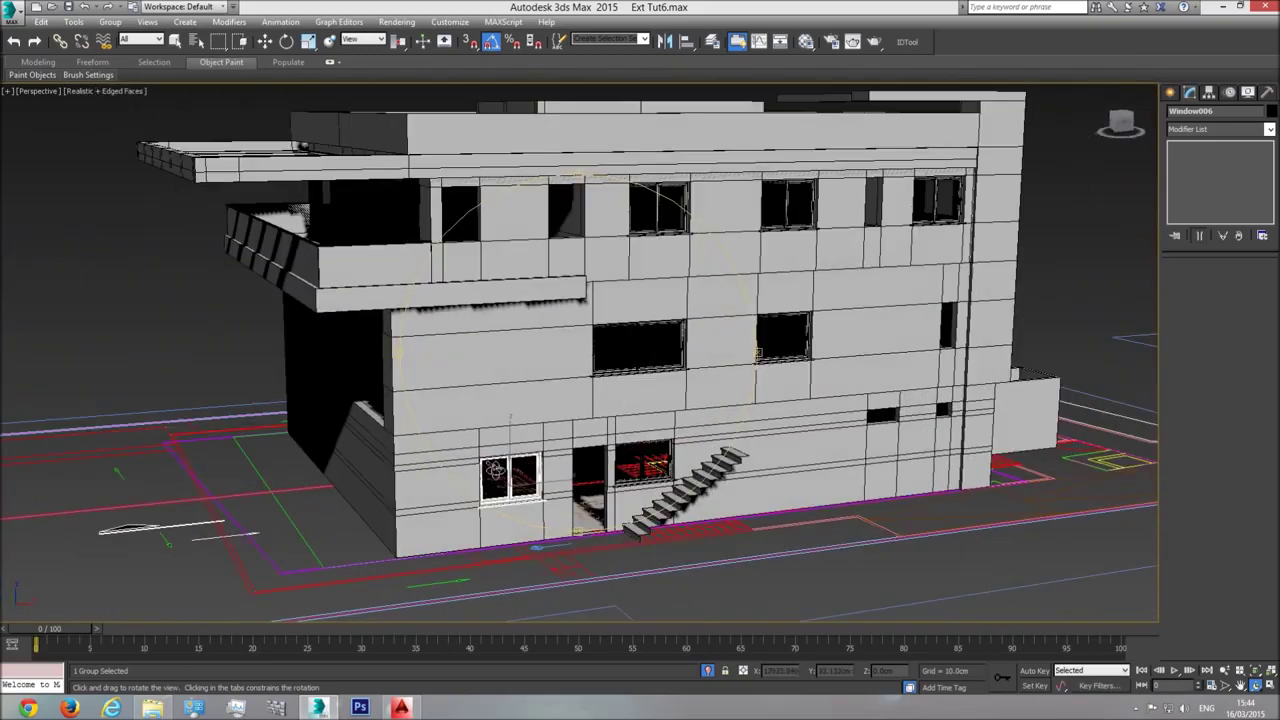
Examine the side elevation drawing for the windows that belong in the remaining facade openings
{"action": "key", "text": "t"}
{"action": "scroll", "coordinate": [589, 429], "scroll_direction": "up", "scroll_amount": 3}
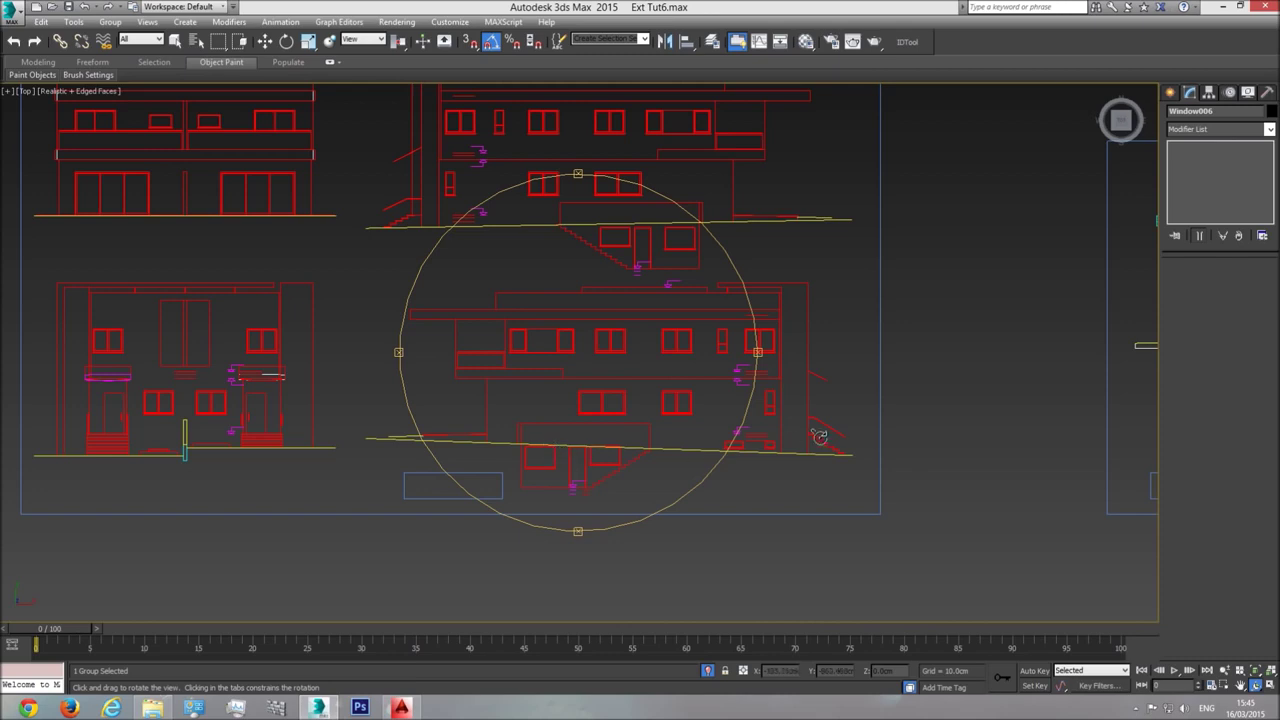
{"action": "scroll", "coordinate": [687, 443], "scroll_direction": "up", "scroll_amount": 3}
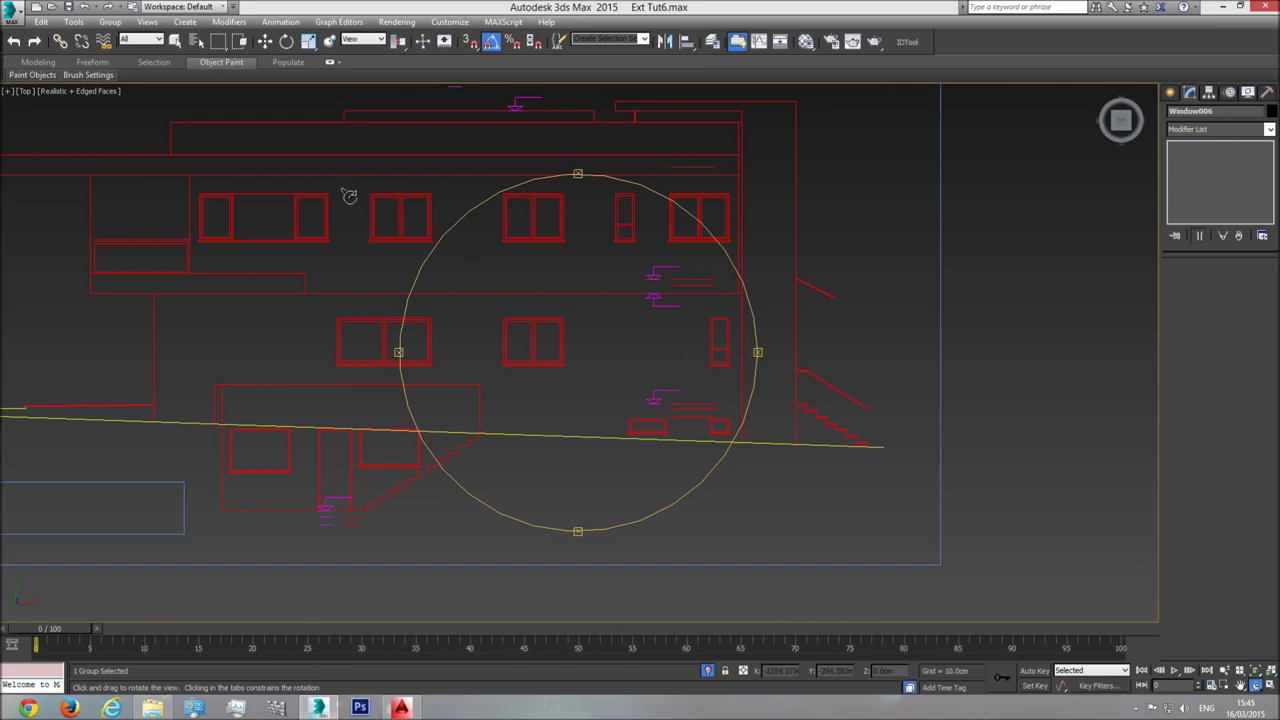
{"action": "scroll", "coordinate": [579, 405], "scroll_direction": "down", "scroll_amount": 2}
{"action": "middle_click_drag", "start_coordinate": [579, 405], "coordinate": [563, 455]}
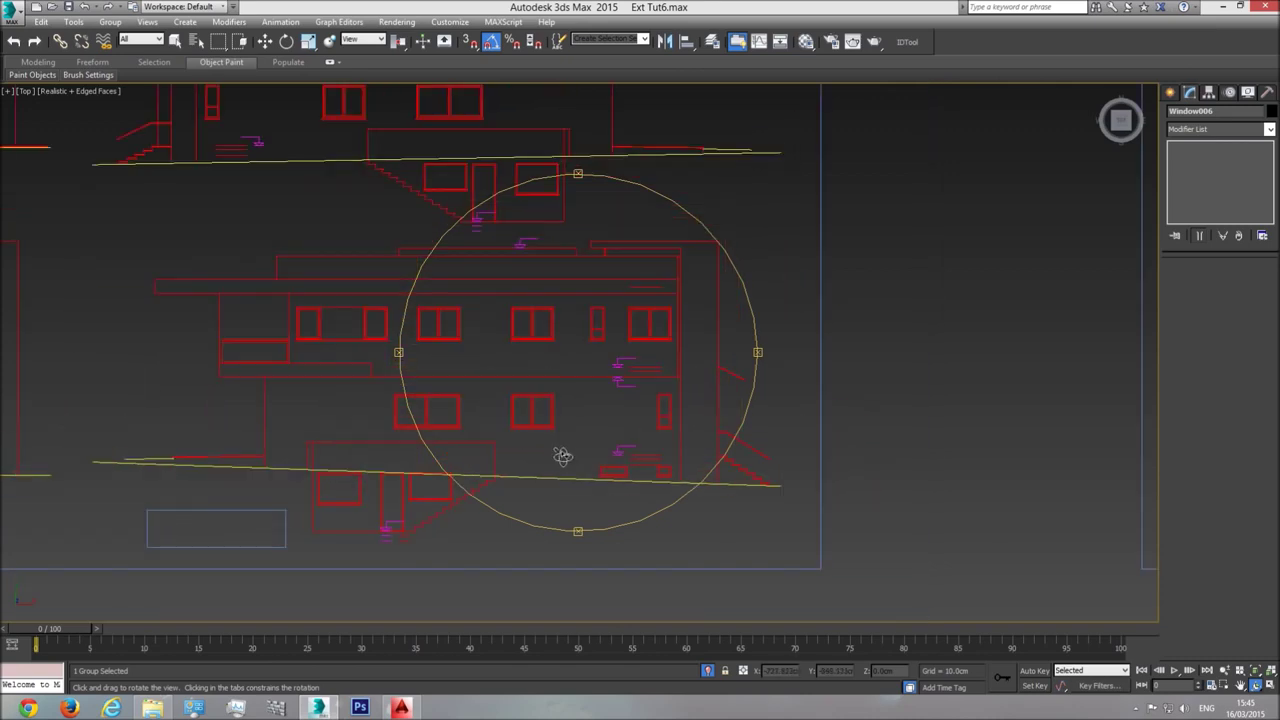
Examine the entrance elevation drawing and the matching empty openings on the model's entrance facade
{"action": "scroll", "coordinate": [563, 449], "scroll_direction": "down", "scroll_amount": 4}
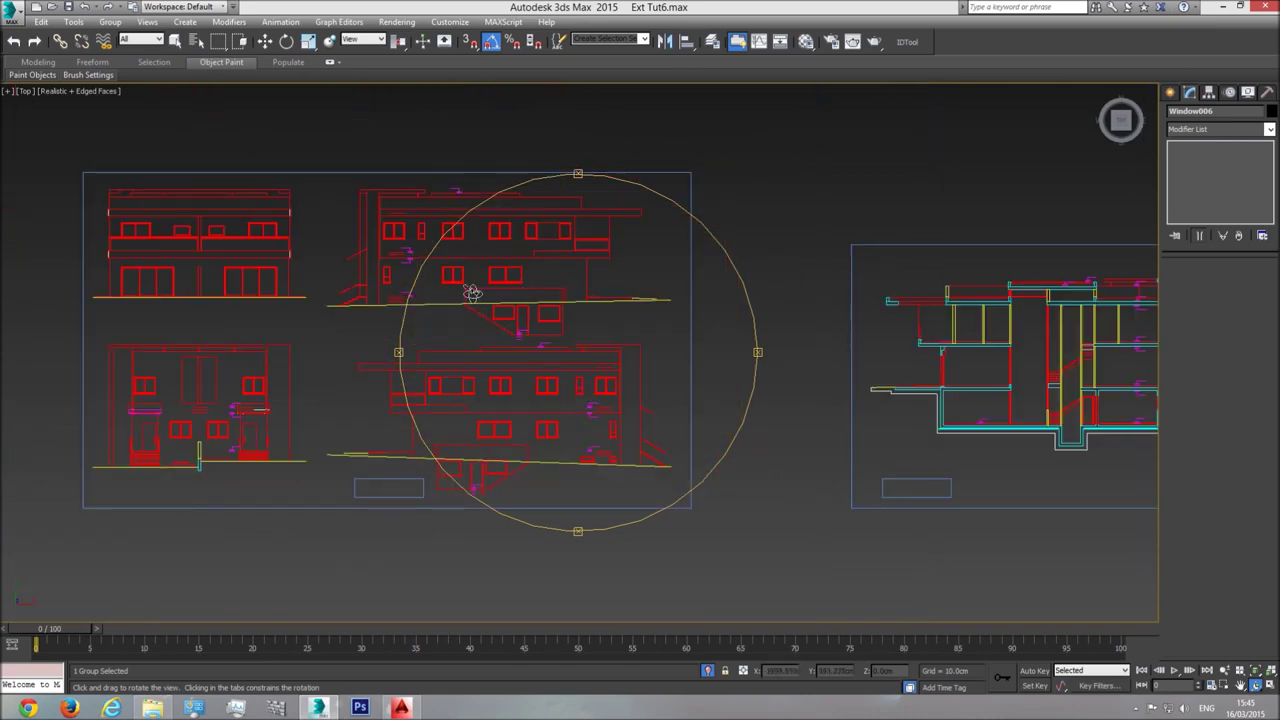
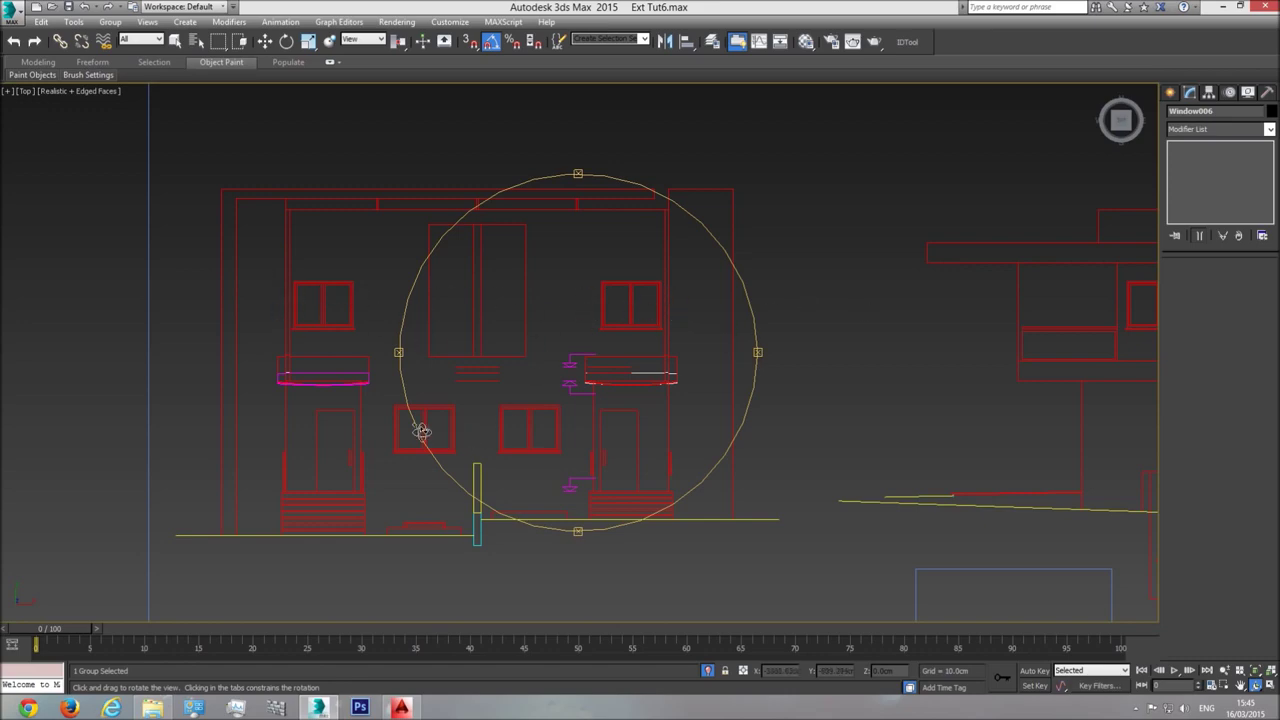
{"action": "scroll", "coordinate": [657, 413], "scroll_direction": "down", "scroll_amount": 3}
{"action": "middle_click_drag", "start_coordinate": [657, 413], "coordinate": [423, 409]}
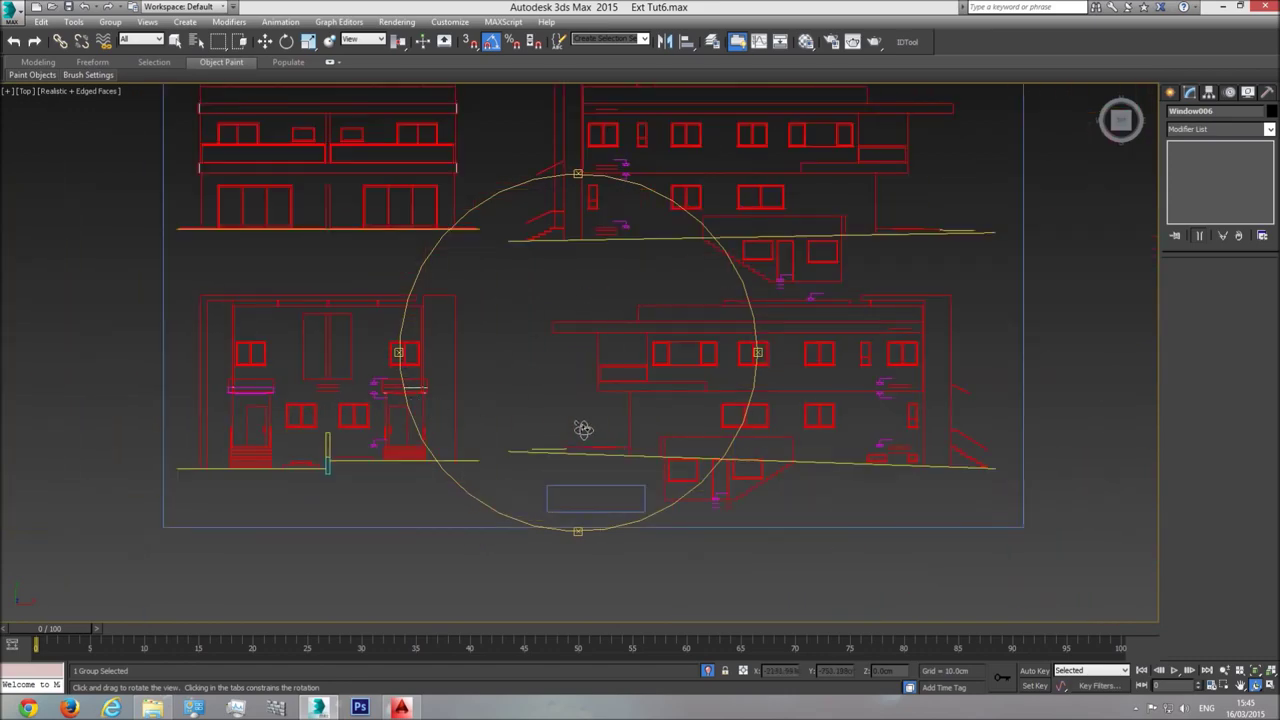
{"action": "key", "text": "p"}
{"action": "scroll", "coordinate": [971, 517], "scroll_direction": "down", "scroll_amount": 4}
{"action": "middle_click_drag", "start_coordinate": [971, 517], "coordinate": [380, 415]}
{"action": "scroll", "coordinate": [380, 413], "scroll_direction": "down", "scroll_amount": 2}
{"action": "left_click_drag", "start_coordinate": [623, 386], "coordinate": [658, 392]}
{"action": "middle_click_drag", "start_coordinate": [900, 405], "coordinate": [632, 333]}
{"action": "scroll", "coordinate": [632, 333], "scroll_direction": "up", "scroll_amount": 5}
{"action": "left_click_drag", "start_coordinate": [613, 388], "coordinate": [608, 362]}
{"action": "left_click_drag", "start_coordinate": [521, 392], "coordinate": [526, 398]}
{"action": "scroll", "coordinate": [413, 412], "scroll_direction": "up", "scroll_amount": 5}
Clone the side facade's middle-floor two-pane window out in front of the entrance facade and rotate the copy 90° about the vertical axis
{"action": "key", "text": "w"}
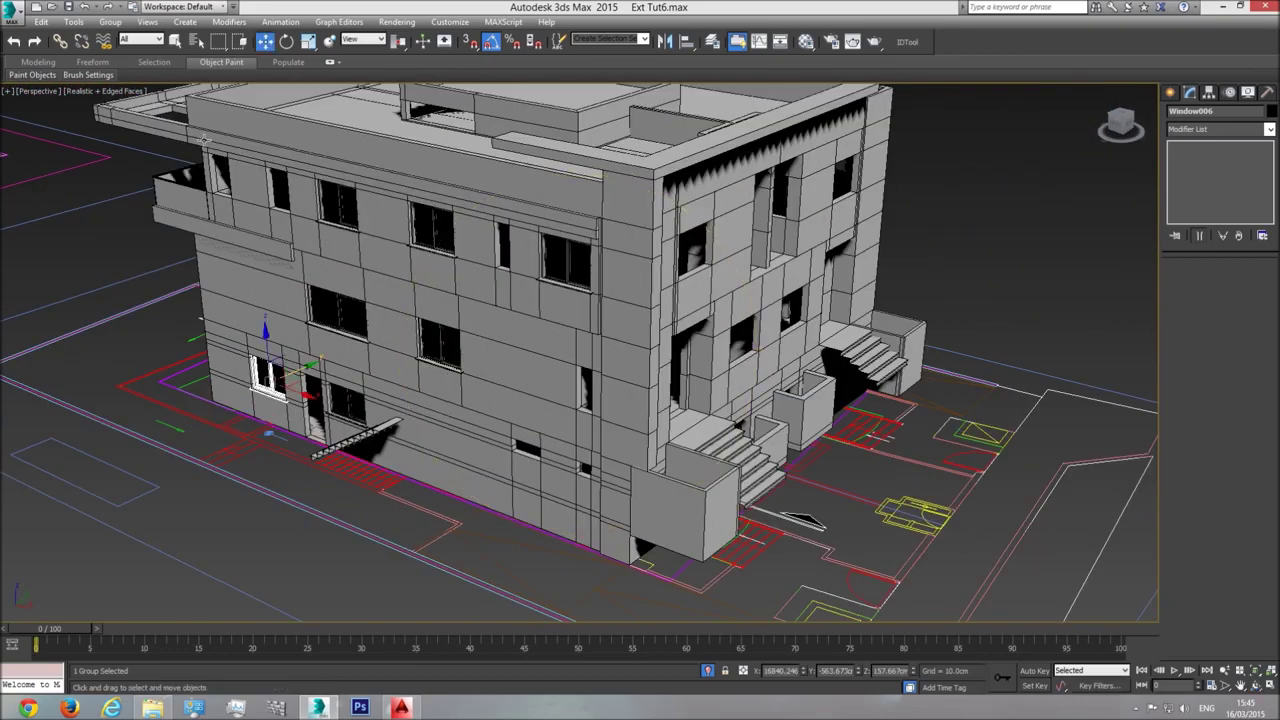
{"action": "left_click", "coordinate": [433, 334]}
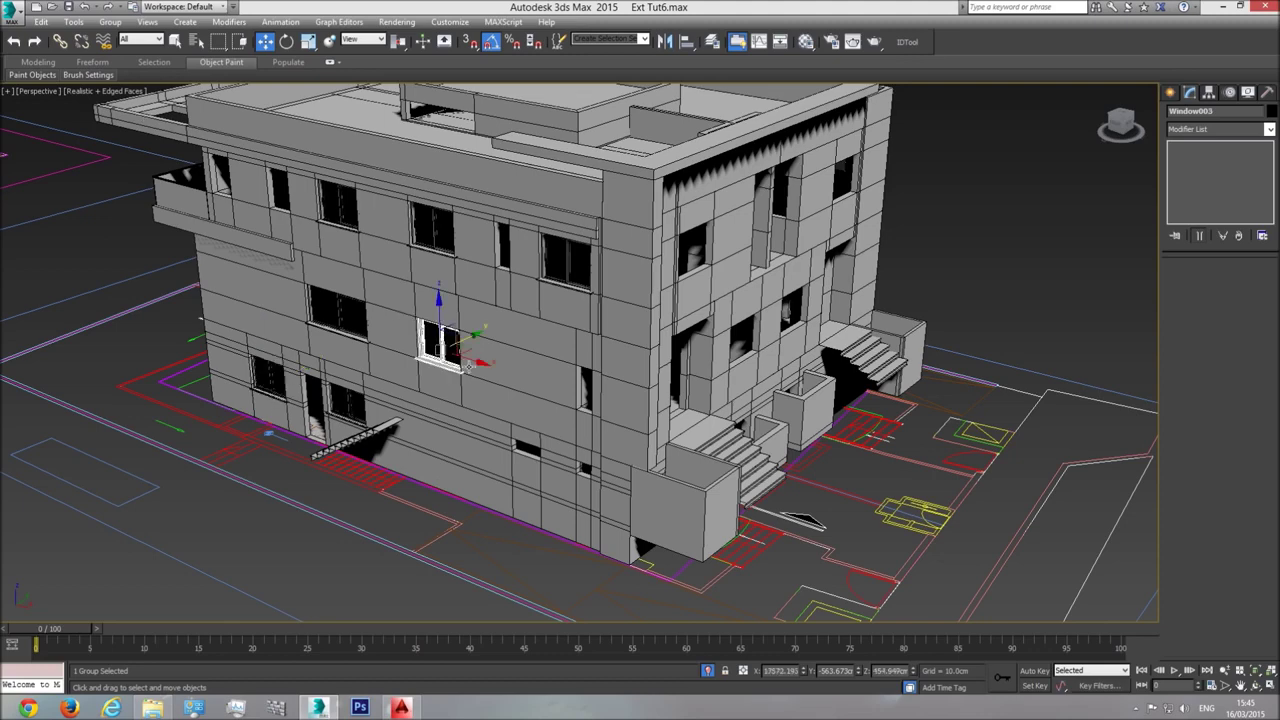
{"action": "left_click_drag", "start_coordinate": [473, 360], "coordinate": [843, 475], "text": "shift"}
{"action": "left_click", "coordinate": [639, 410]}
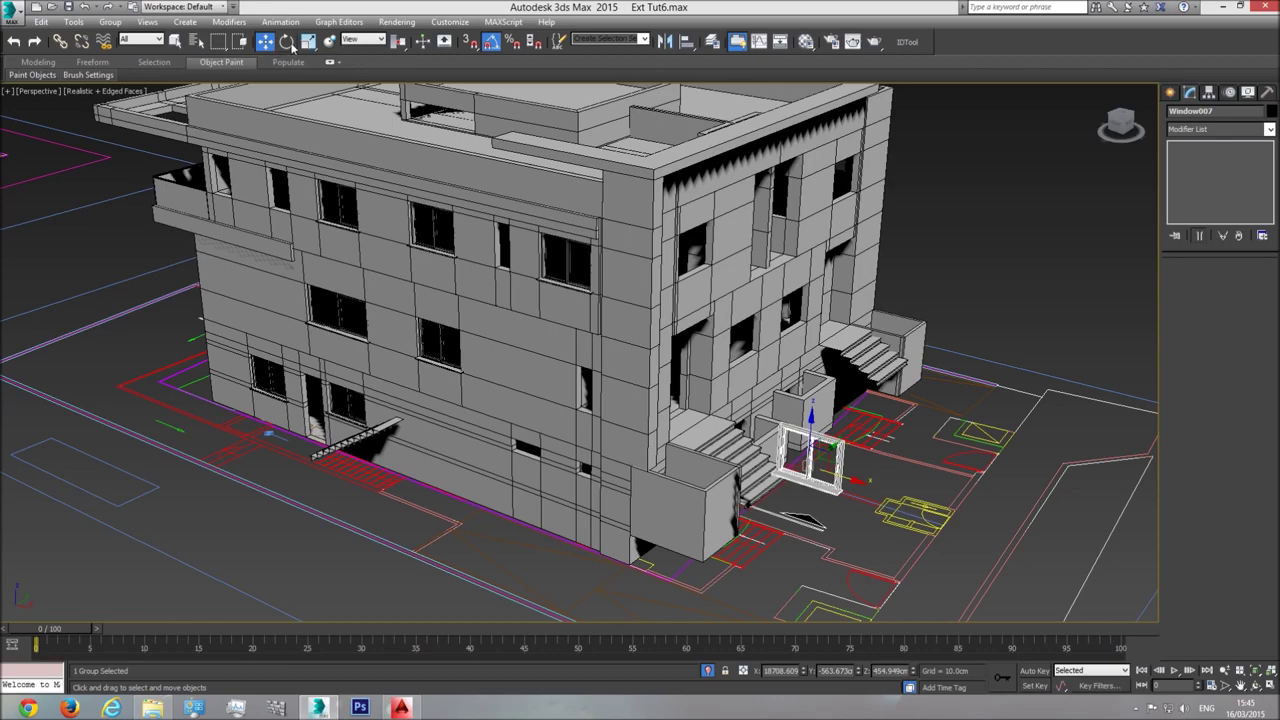
{"action": "left_click", "coordinate": [287, 42]}
{"action": "left_click_drag", "start_coordinate": [826, 487], "coordinate": [887, 484]}
In the Right view, move the rotated window into line with the left middle-floor opening between the two entrances
{"action": "left_click", "coordinate": [1130, 128]}
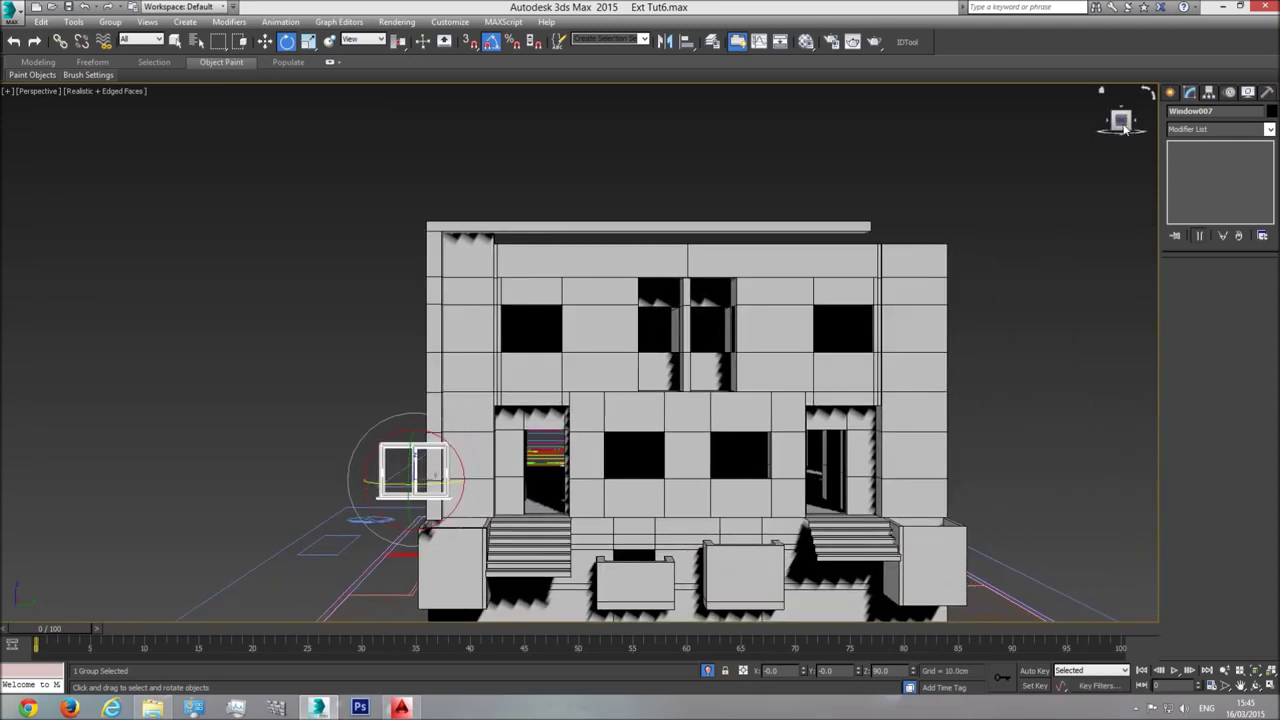
{"action": "left_click", "coordinate": [37, 91]}
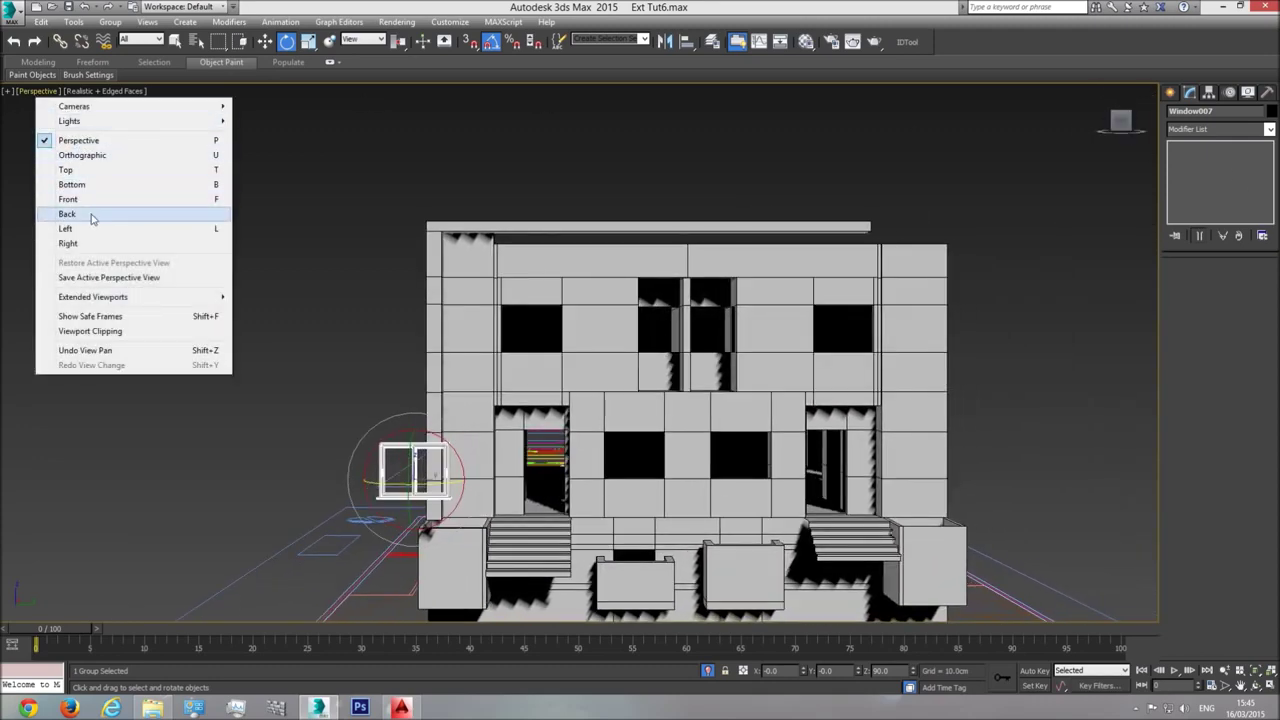
{"action": "left_click", "coordinate": [70, 243]}
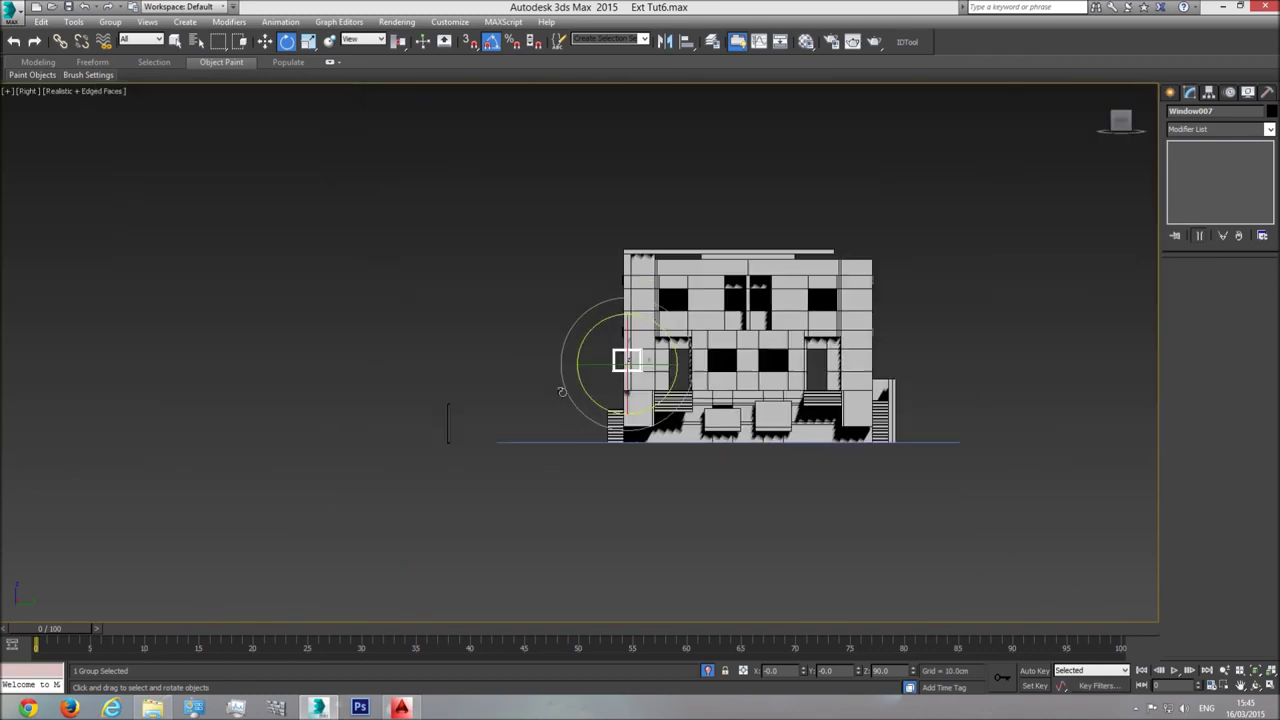
{"action": "scroll", "coordinate": [600, 382], "scroll_direction": "up", "scroll_amount": 5}
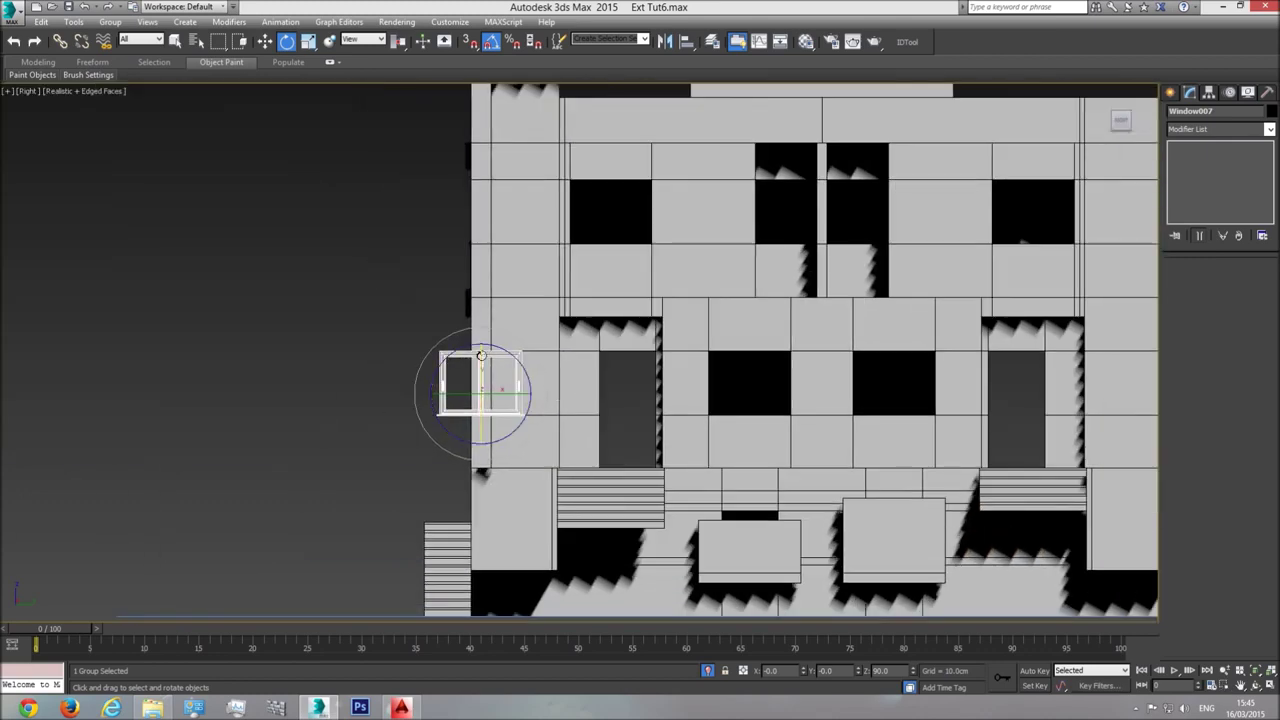
{"action": "left_click", "coordinate": [265, 41]}
{"action": "left_click_drag", "start_coordinate": [526, 396], "coordinate": [788, 402]}
{"action": "scroll", "coordinate": [788, 402], "scroll_direction": "up", "scroll_amount": 5}
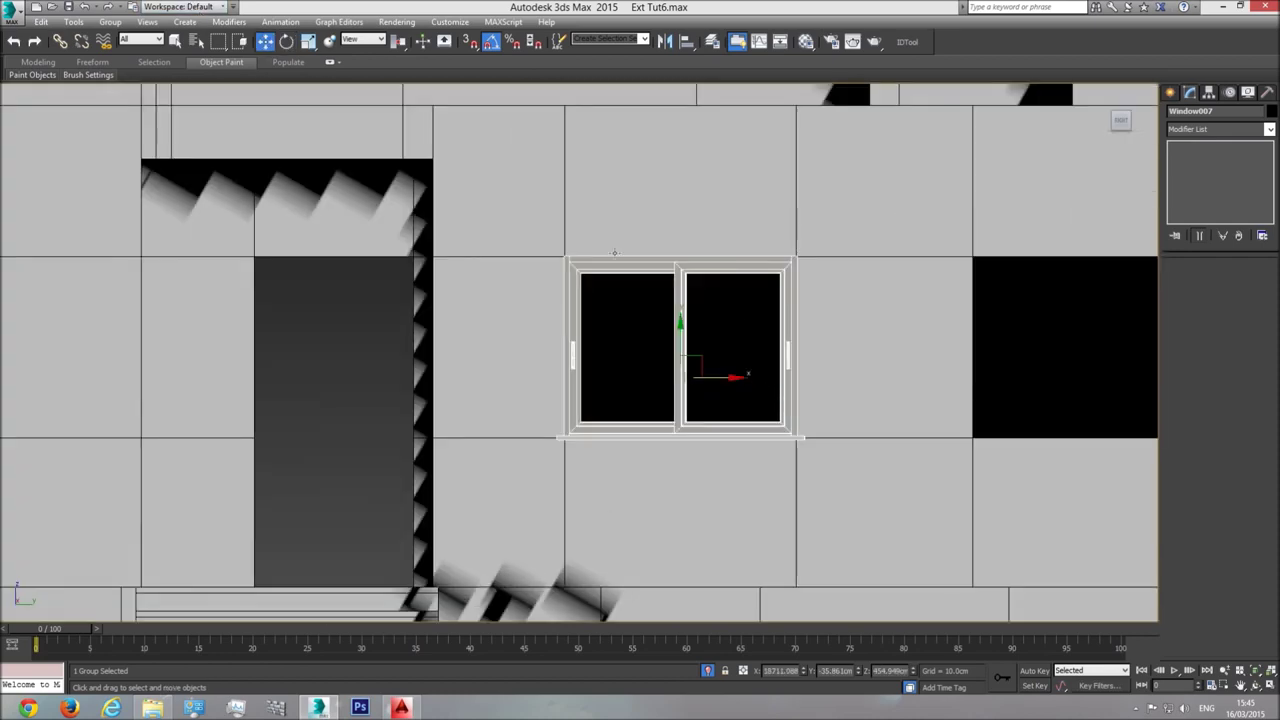
{"action": "left_click_drag", "start_coordinate": [722, 378], "coordinate": [721, 378]}
Clone the aligned window sideways onto the neighbouring middle-floor opening of the entrance facade
{"action": "middle_click_drag", "start_coordinate": [722, 378], "coordinate": [612, 390]}
{"action": "left_click_drag", "start_coordinate": [612, 390], "coordinate": [1020, 406], "text": "shift"}
{"action": "left_click", "coordinate": [645, 408]}
{"action": "scroll", "coordinate": [690, 410], "scroll_direction": "down", "scroll_amount": 6}
{"action": "key", "text": "F3"}
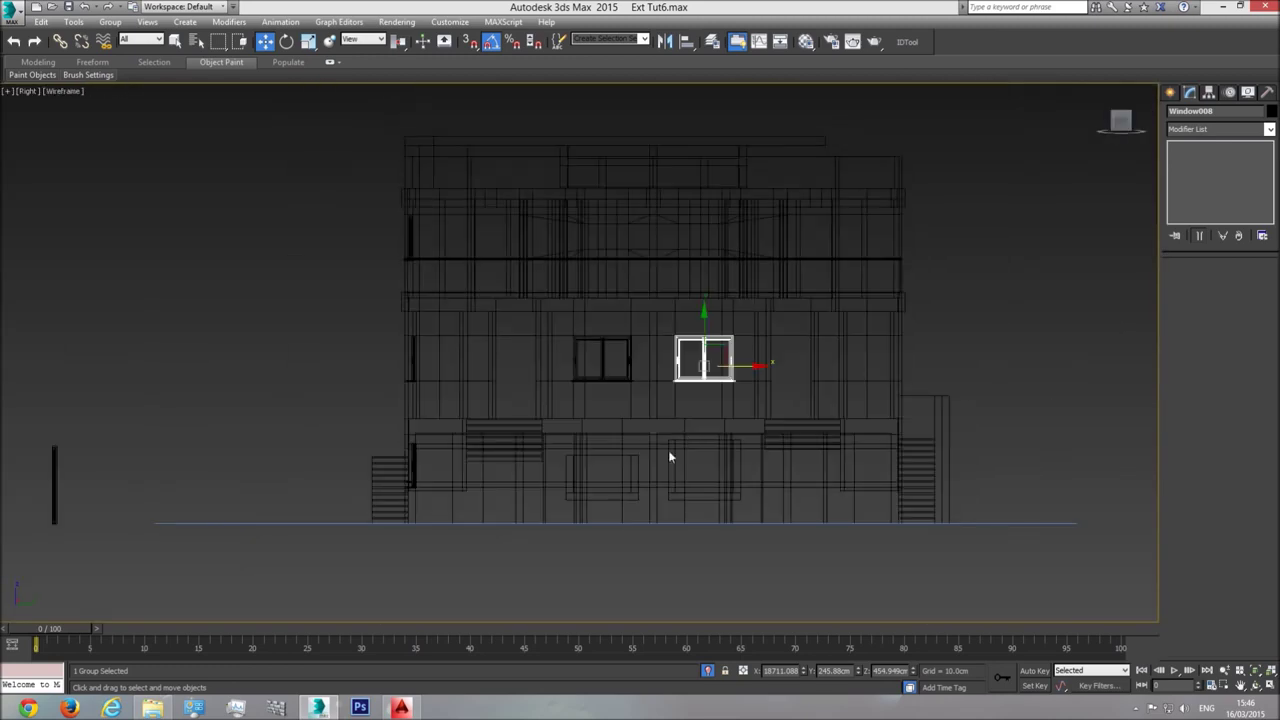
{"action": "key", "text": "F3"}
Inspect the entrance facade's openings and the two cloned windows' distance from the wall in perspective
{"action": "key", "text": "p"}
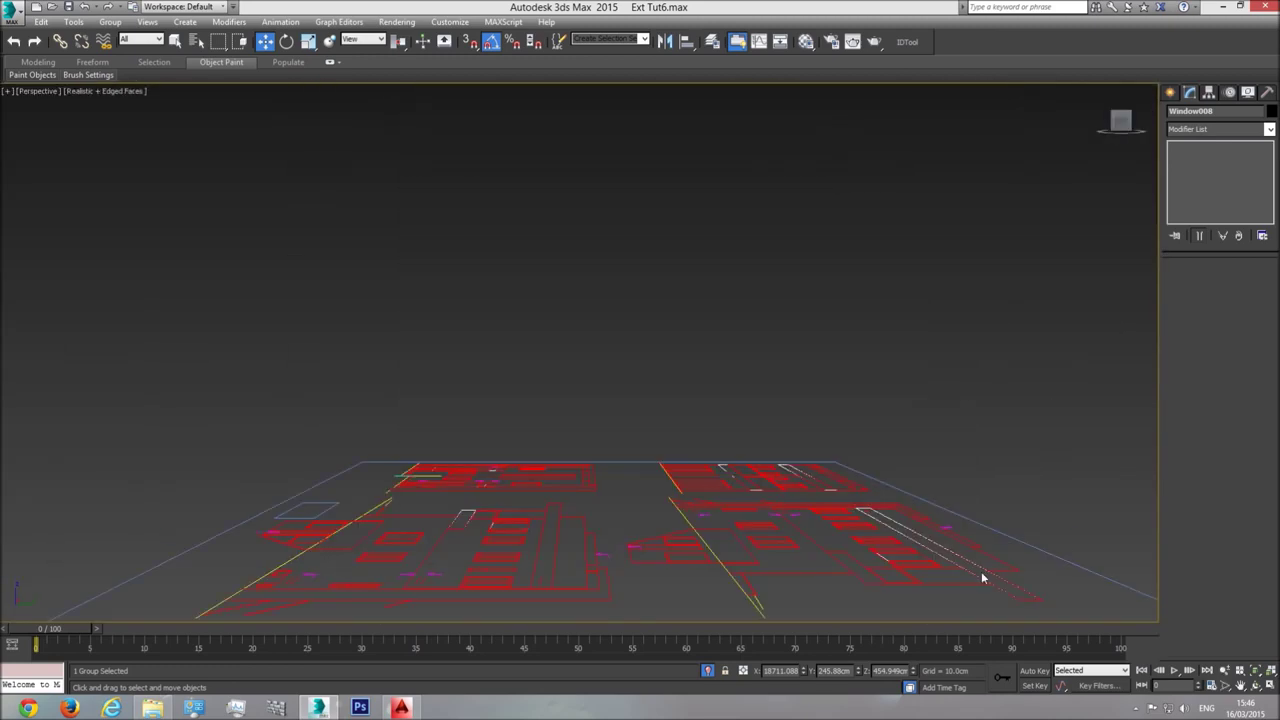
{"action": "left_click", "coordinate": [1257, 673]}
{"action": "left_click", "coordinate": [1256, 685]}
{"action": "left_click_drag", "start_coordinate": [611, 363], "coordinate": [686, 380]}
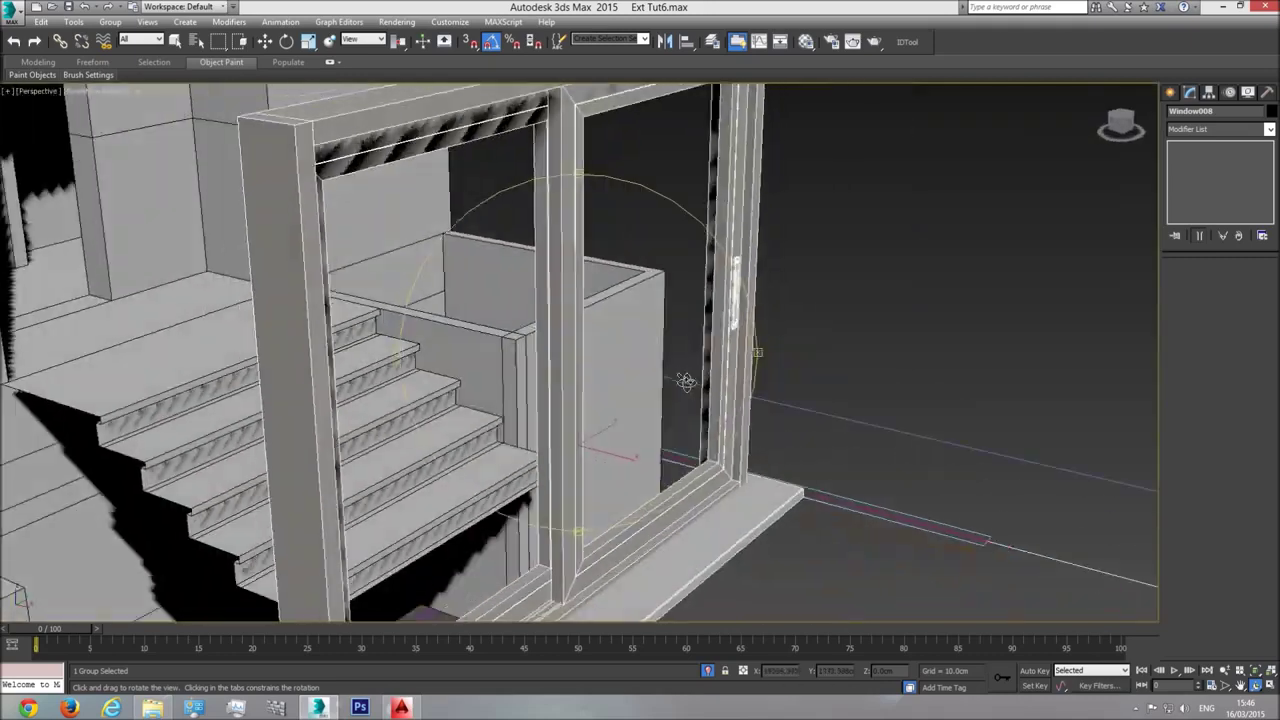
{"action": "scroll", "coordinate": [649, 365], "scroll_direction": "down", "scroll_amount": 5}
{"action": "middle_click_drag", "start_coordinate": [560, 346], "coordinate": [712, 382]}
{"action": "scroll", "coordinate": [712, 382], "scroll_direction": "down", "scroll_amount": 4}
{"action": "left_click_drag", "start_coordinate": [561, 388], "coordinate": [556, 355]}
{"action": "scroll", "coordinate": [550, 390], "scroll_direction": "up", "scroll_amount": 4}
{"action": "scroll", "coordinate": [556, 355], "scroll_direction": "up", "scroll_amount": 3}
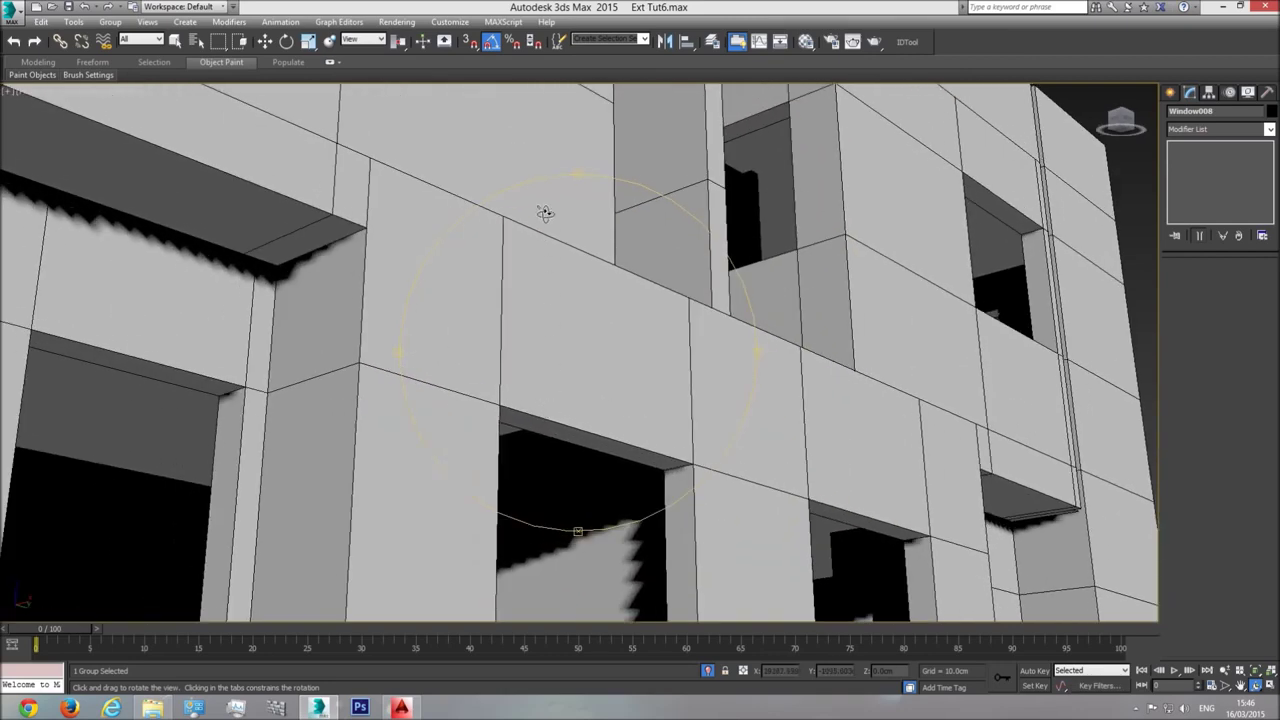
{"action": "middle_click_drag", "start_coordinate": [558, 245], "coordinate": [574, 371]}
{"action": "scroll", "coordinate": [574, 371], "scroll_direction": "down", "scroll_amount": 4}
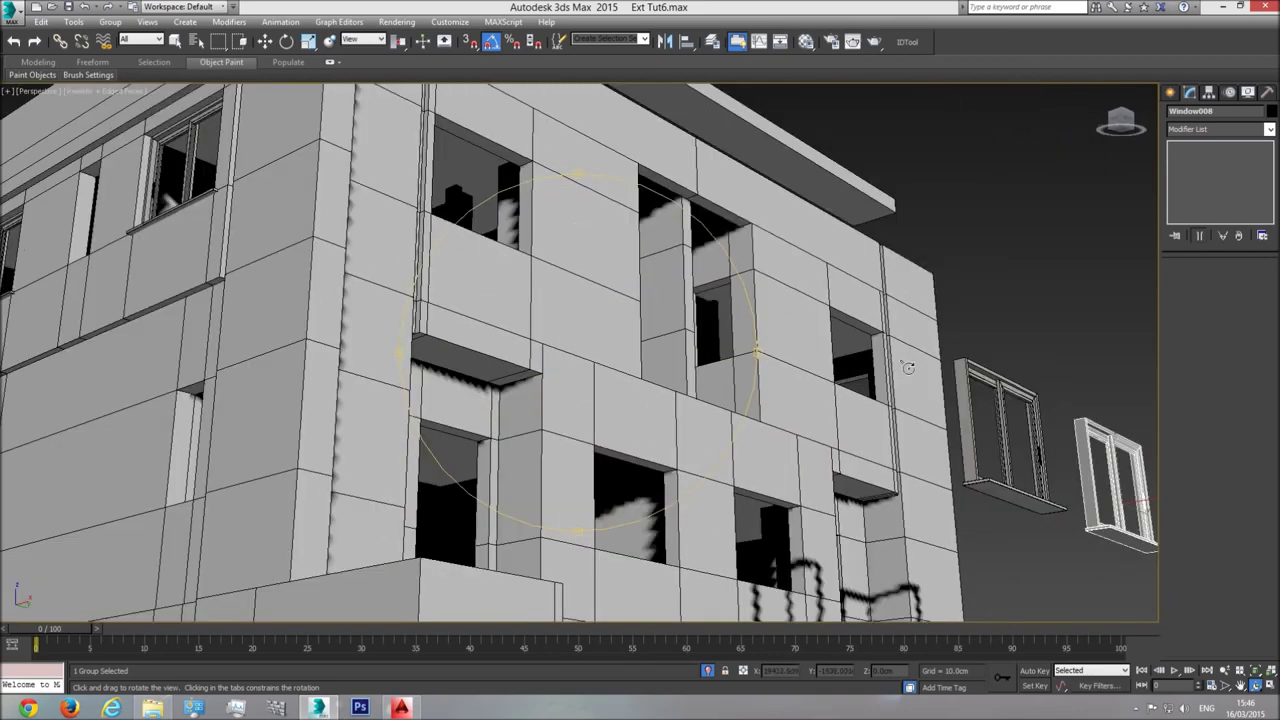
In the Right view, clone the left middle-floor window up to the left upper-floor opening and align it with that opening
{"action": "key", "text": "w"}
{"action": "key", "text": "f"}
{"action": "scroll", "coordinate": [787, 363], "scroll_direction": "down", "scroll_amount": 3}
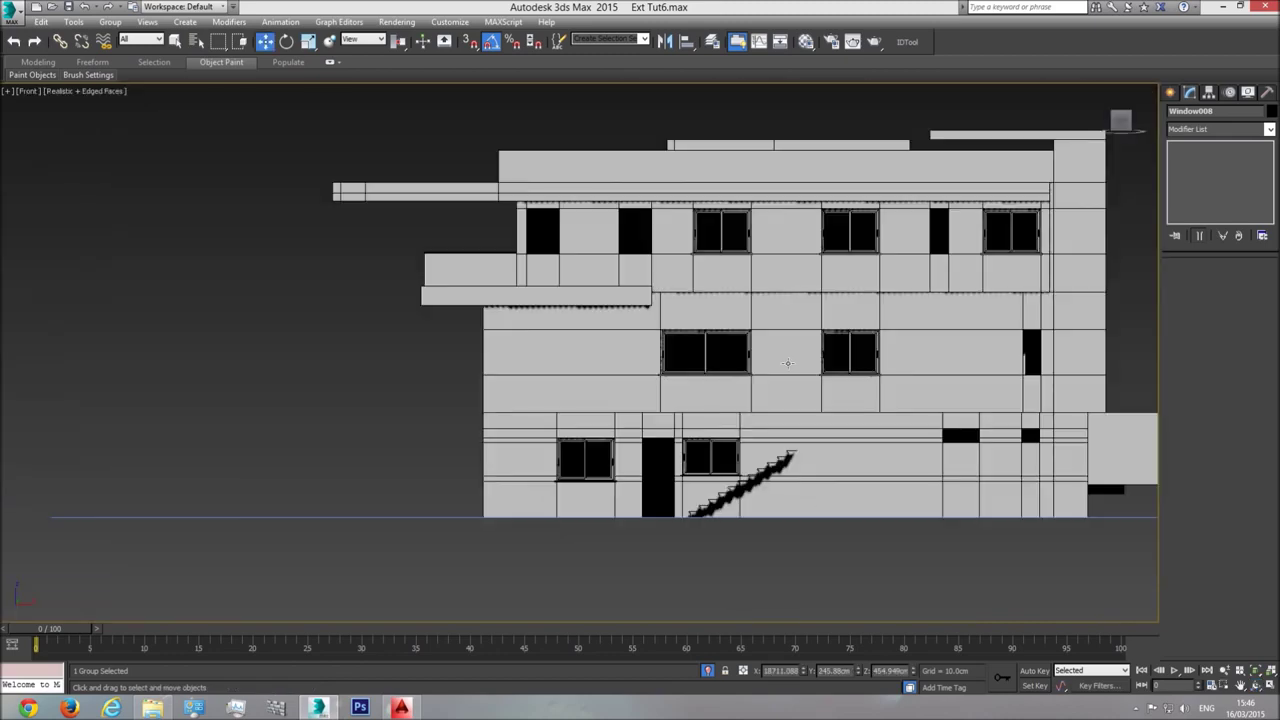
{"action": "left_click", "coordinate": [31, 91]}
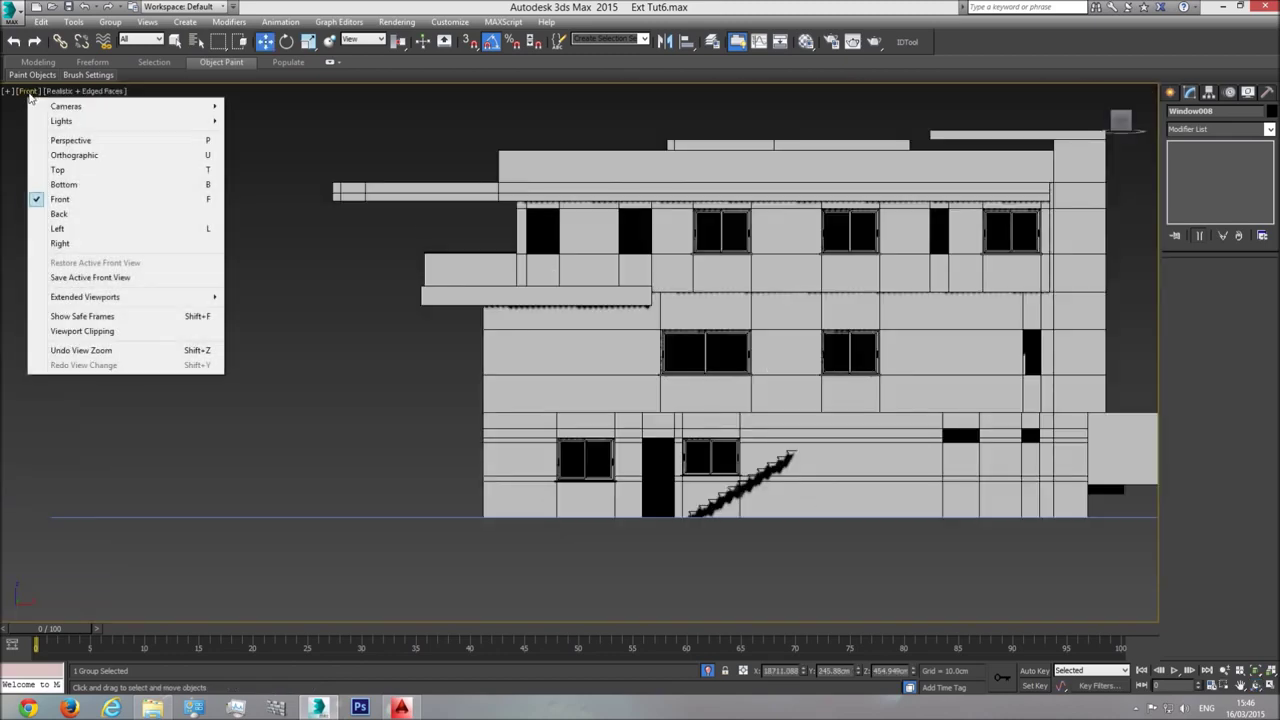
{"action": "left_click", "coordinate": [52, 241]}
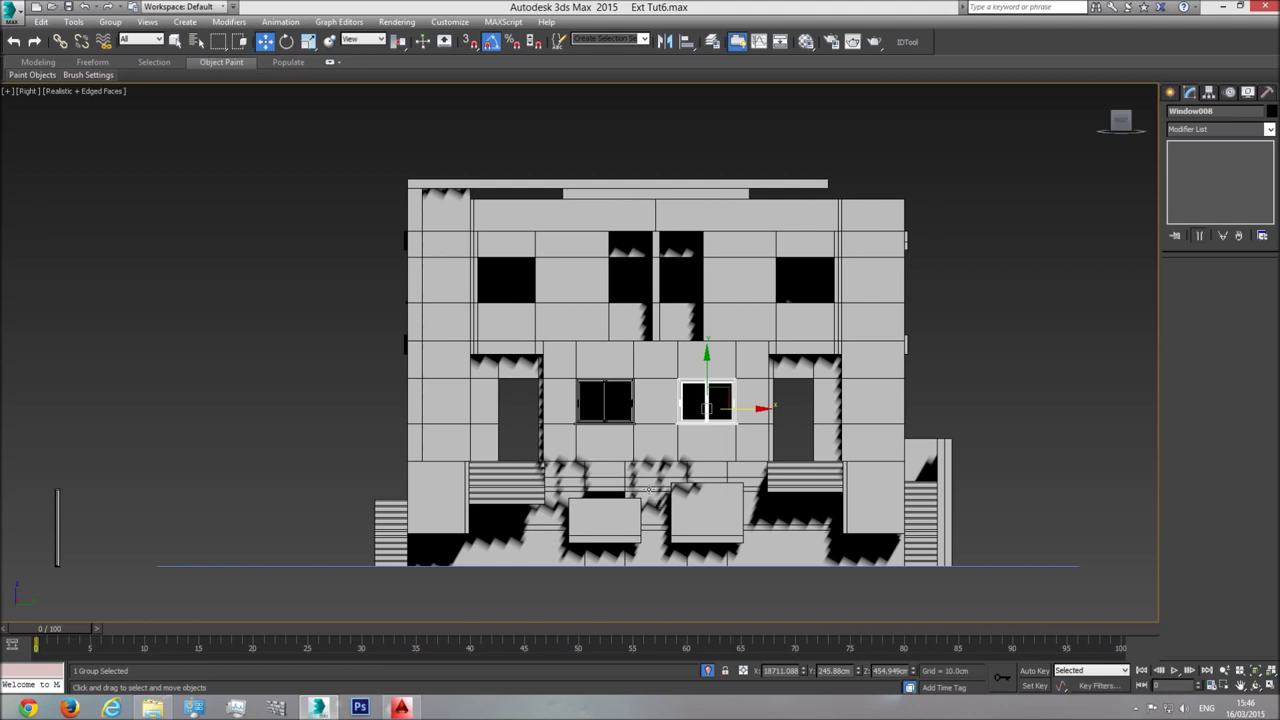
{"action": "left_click", "coordinate": [607, 396]}
{"action": "left_click_drag", "start_coordinate": [622, 395], "coordinate": [530, 277], "text": "shift"}
{"action": "left_click", "coordinate": [643, 418]}
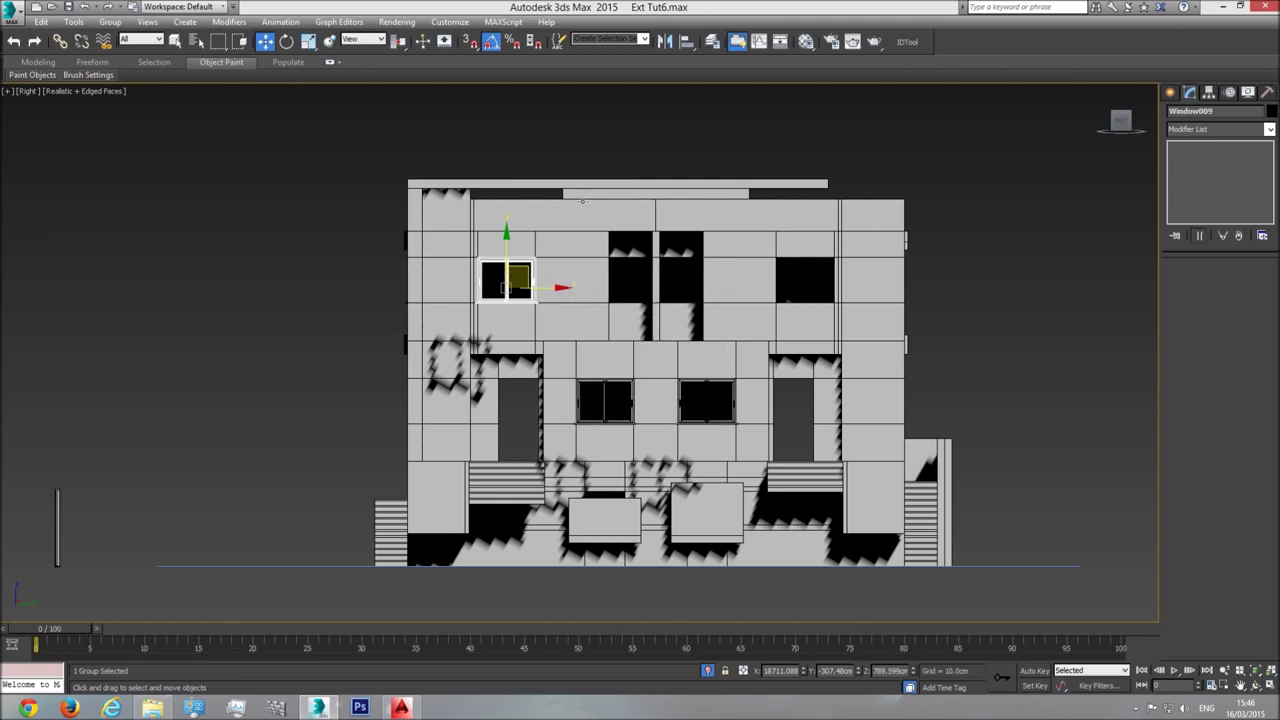
{"action": "scroll", "coordinate": [564, 388], "scroll_direction": "up", "scroll_amount": 4}
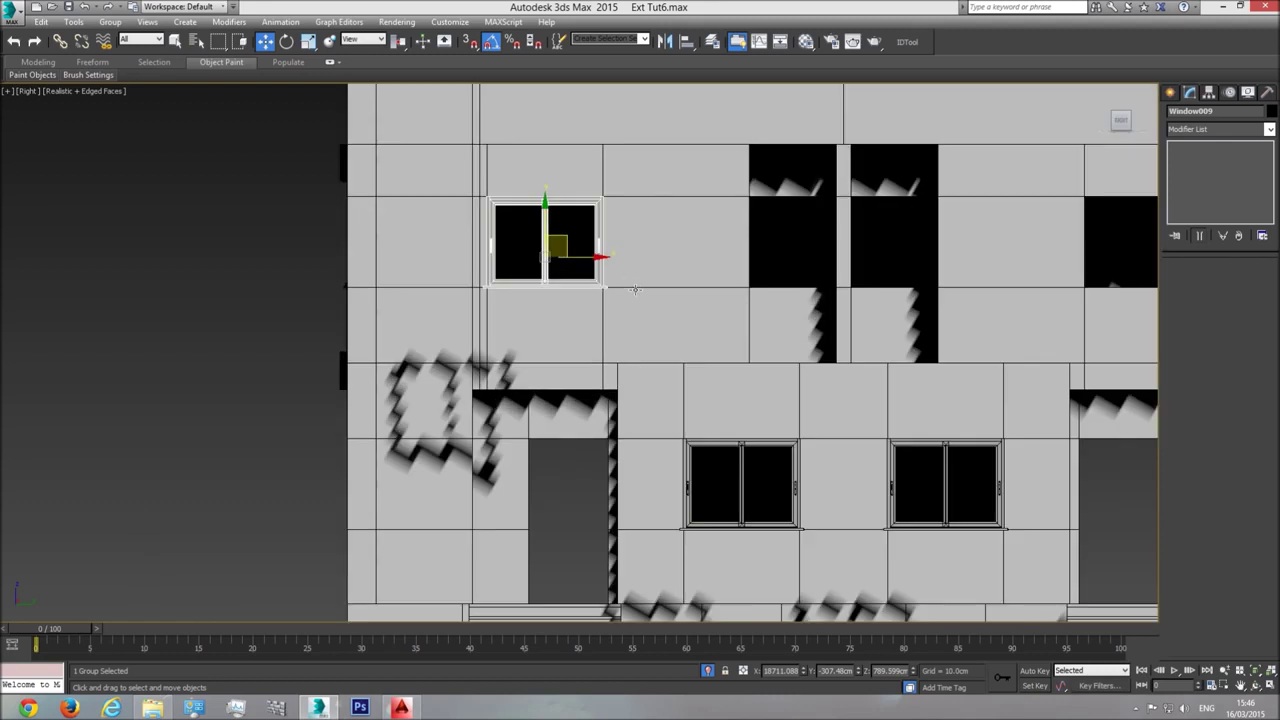
{"action": "scroll", "coordinate": [580, 272], "scroll_direction": "up", "scroll_amount": 4}
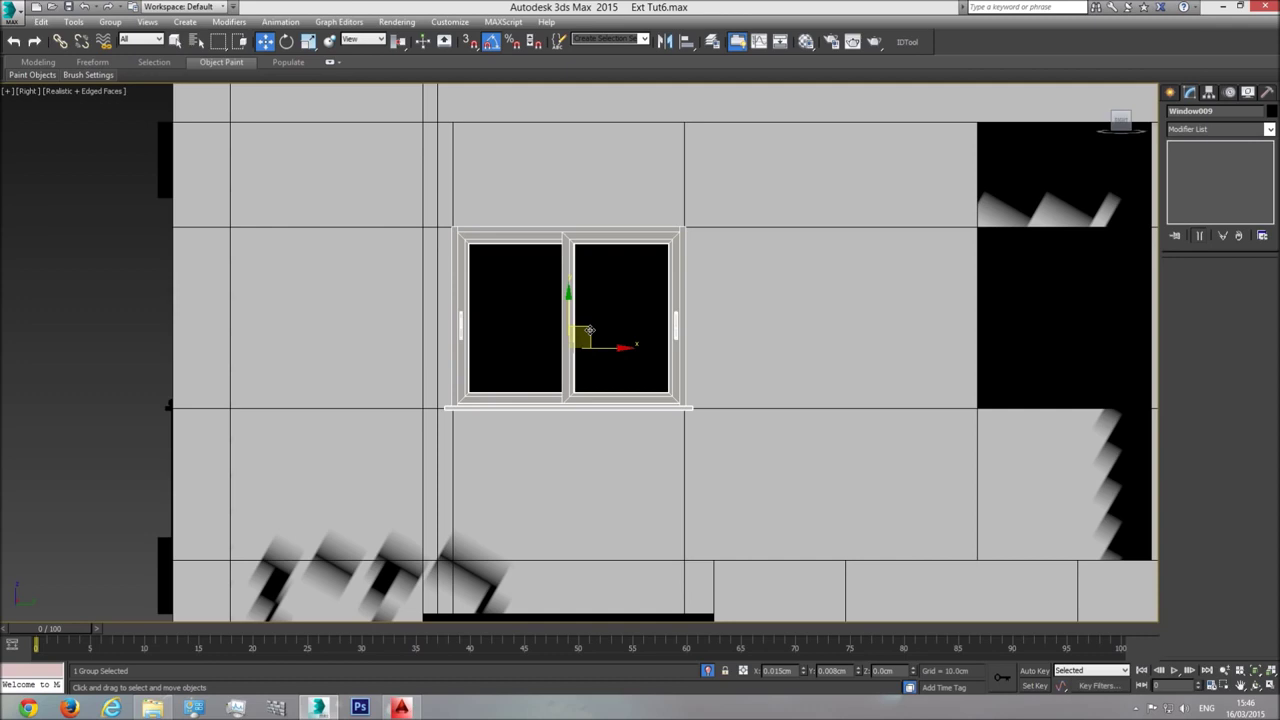
Clone the upper-floor window across to the right upper-floor opening as a single copy
{"action": "middle_click_drag", "start_coordinate": [729, 362], "coordinate": [547, 373]}
{"action": "scroll", "coordinate": [540, 370], "scroll_direction": "down", "scroll_amount": 5}
{"action": "mouse_move", "coordinate": [514, 366]}
{"action": "left_mouse_down", "text": "shift"}
{"action": "mouse_move", "coordinate": [1139, 398]}
{"action": "mouse_move", "coordinate": [1107, 414]}
{"action": "left_mouse_up", "text": "shift"}
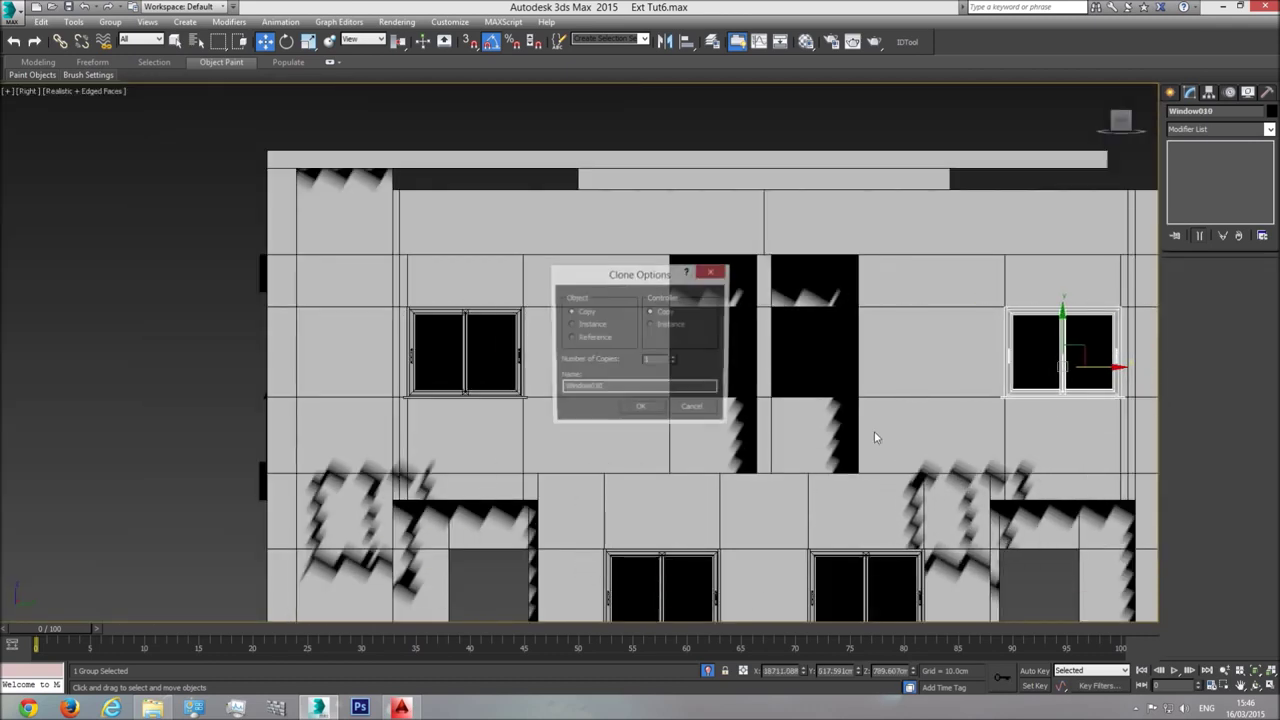
{"action": "left_click", "coordinate": [656, 413]}
Select all four cloned windows in perspective and move them together along X into the entrance facade's openings
{"action": "key", "text": "p"}
{"action": "left_click", "coordinate": [1255, 672]}
{"action": "left_click", "coordinate": [1255, 686]}
{"action": "left_click_drag", "start_coordinate": [713, 450], "coordinate": [614, 432]}
{"action": "right_click", "coordinate": [615, 433]}
{"action": "left_click", "coordinate": [594, 538], "text": "ctrl"}
{"action": "scroll", "coordinate": [661, 503], "scroll_direction": "down", "scroll_amount": 3}
{"action": "middle_click_drag", "start_coordinate": [590, 491], "coordinate": [726, 432]}
{"action": "left_click", "coordinate": [652, 460], "text": "ctrl"}
{"action": "left_click", "coordinate": [567, 377], "text": "ctrl"}
{"action": "left_click_drag", "start_coordinate": [727, 408], "coordinate": [609, 387]}
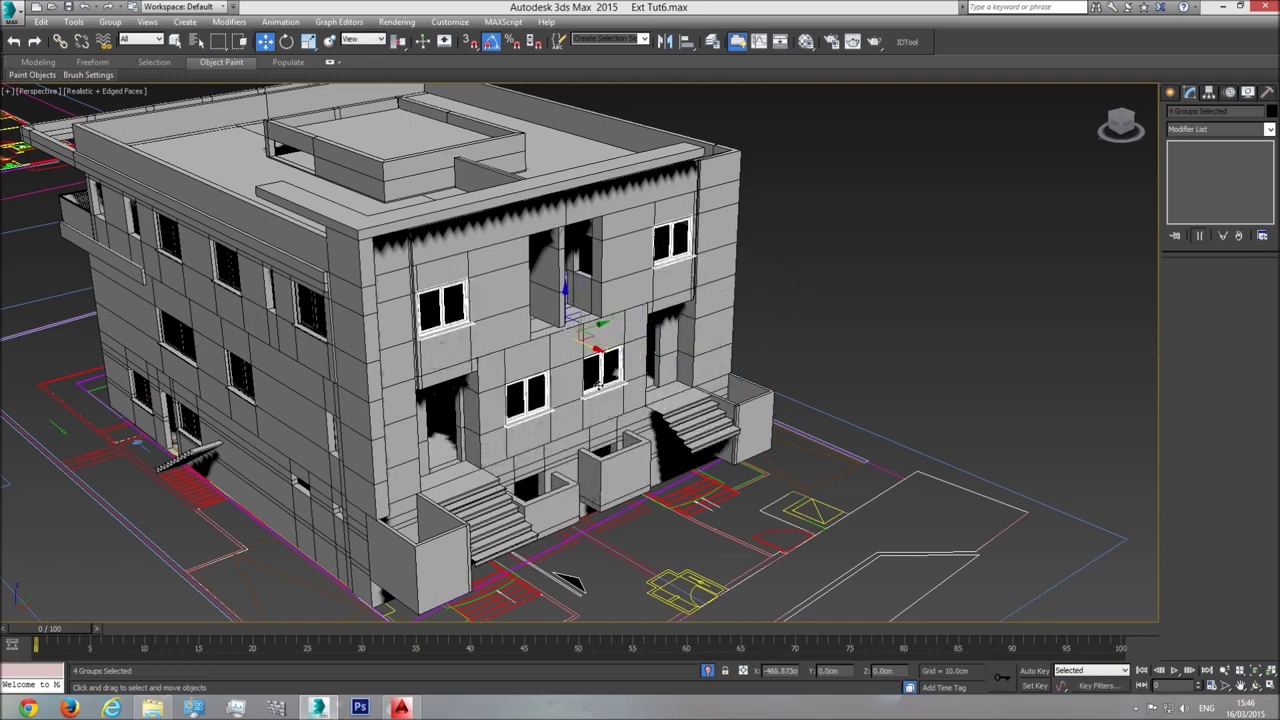
Change the perspective viewport's display style from Realistic to Shaded
{"action": "scroll", "coordinate": [562, 314], "scroll_direction": "up", "scroll_amount": 5}
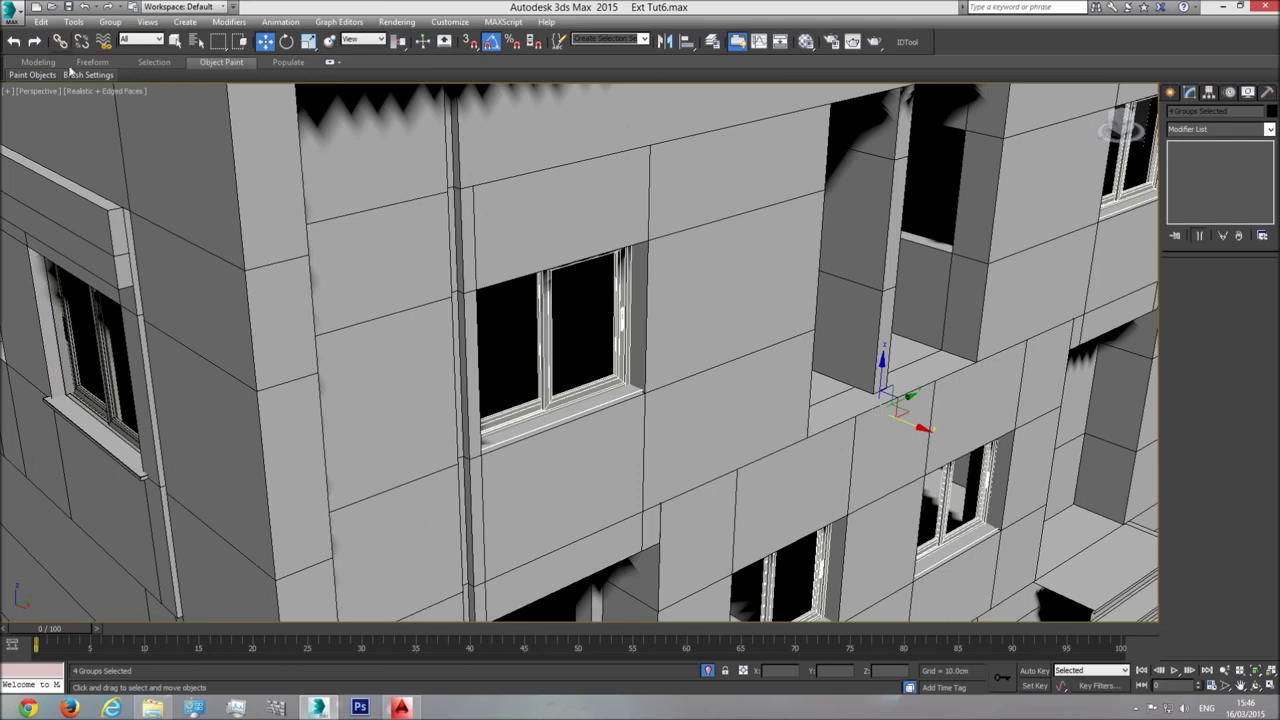
{"action": "left_click", "coordinate": [92, 92]}
{"action": "left_click", "coordinate": [132, 124]}
{"action": "scroll", "coordinate": [560, 345], "scroll_direction": "up", "scroll_amount": 4}
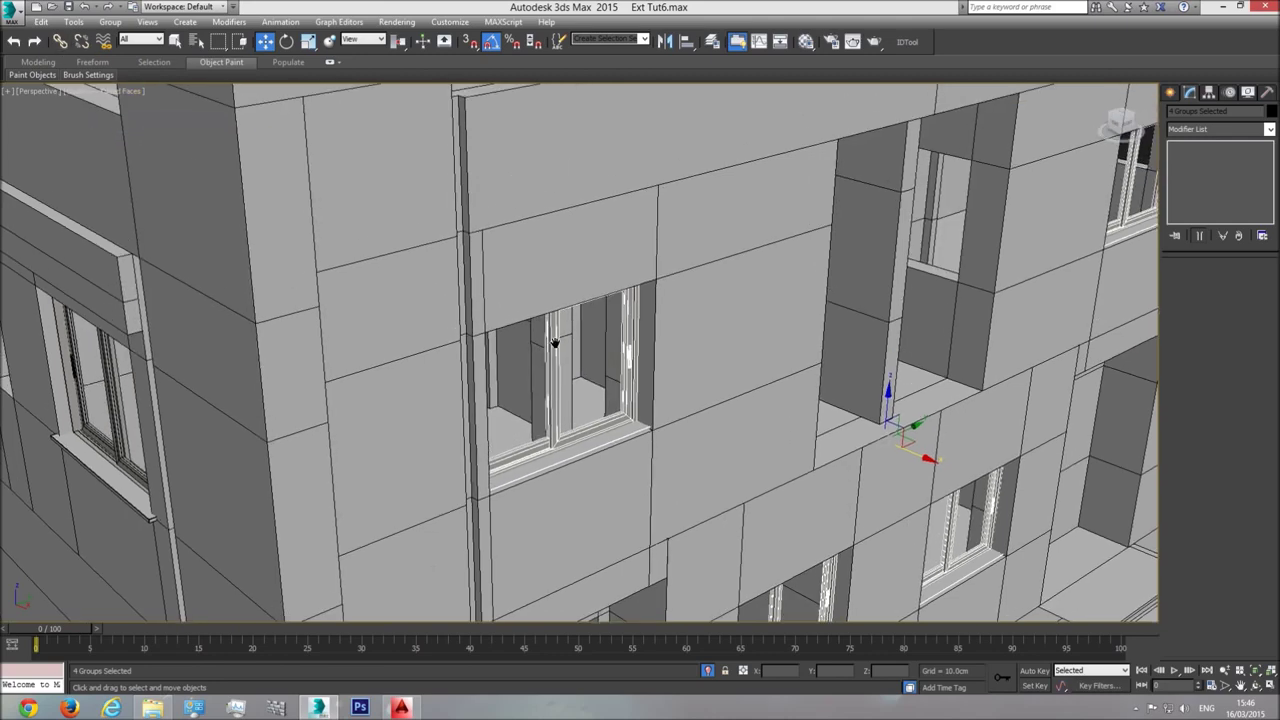
Move the four selected windows slightly outward along X so that their ledges project from the entrance wall
{"action": "left_click", "coordinate": [1256, 686]}
{"action": "left_click_drag", "start_coordinate": [529, 374], "coordinate": [398, 340]}
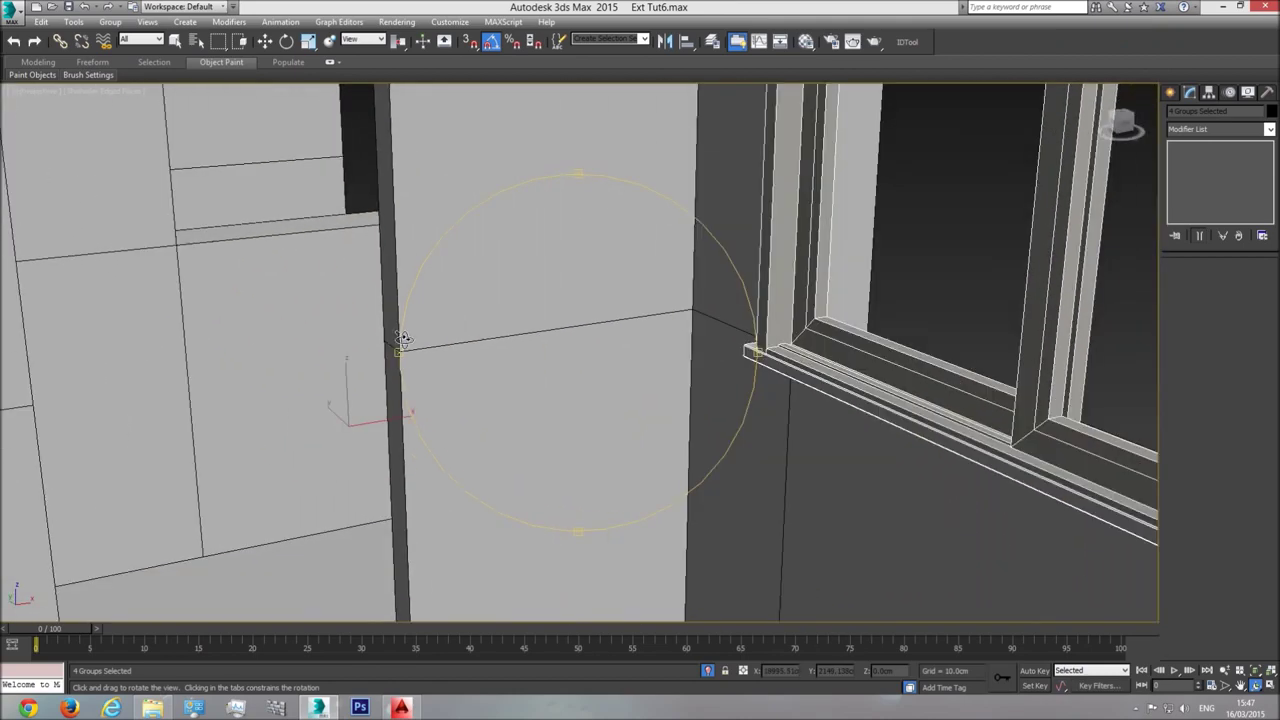
{"action": "left_click_drag", "start_coordinate": [605, 325], "coordinate": [521, 344]}
{"action": "left_click", "coordinate": [264, 41]}
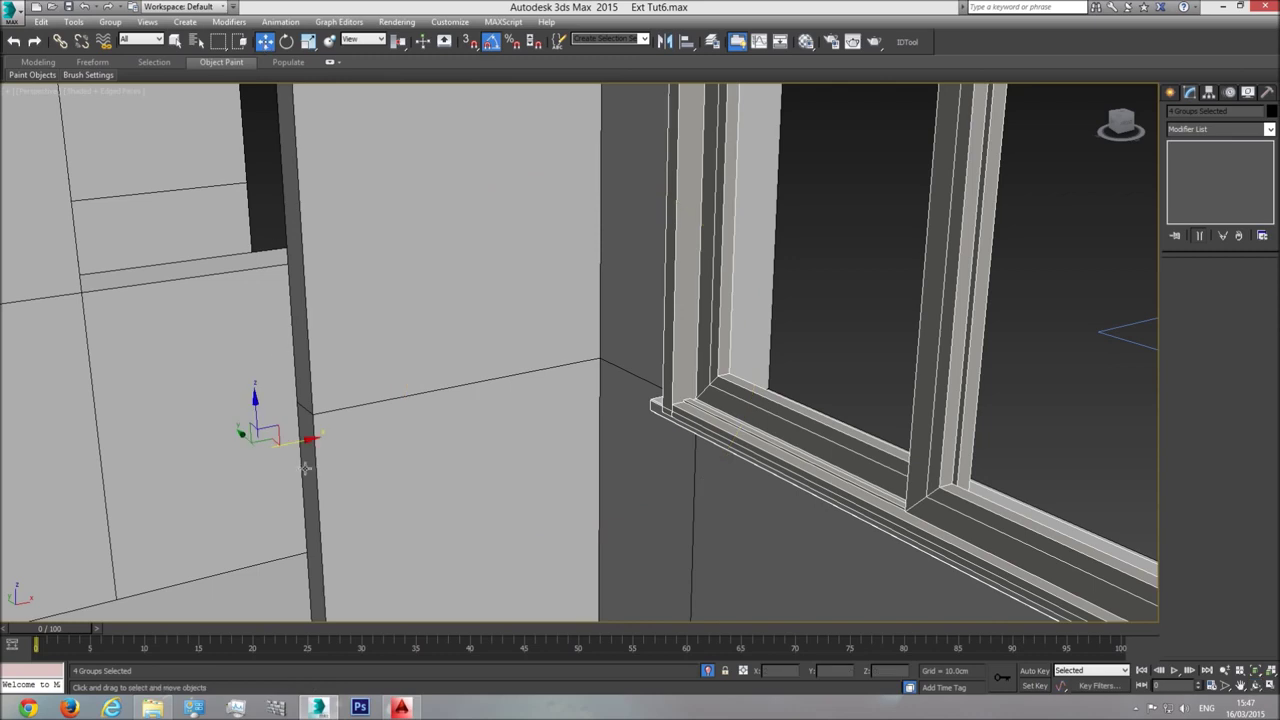
{"action": "left_click_drag", "start_coordinate": [293, 446], "coordinate": [312, 444]}
Inspect the four fitted windows and the central recess on the entrance facade from several perspective angles
{"action": "left_click", "coordinate": [1256, 685]}
{"action": "left_click_drag", "start_coordinate": [690, 405], "coordinate": [518, 402]}
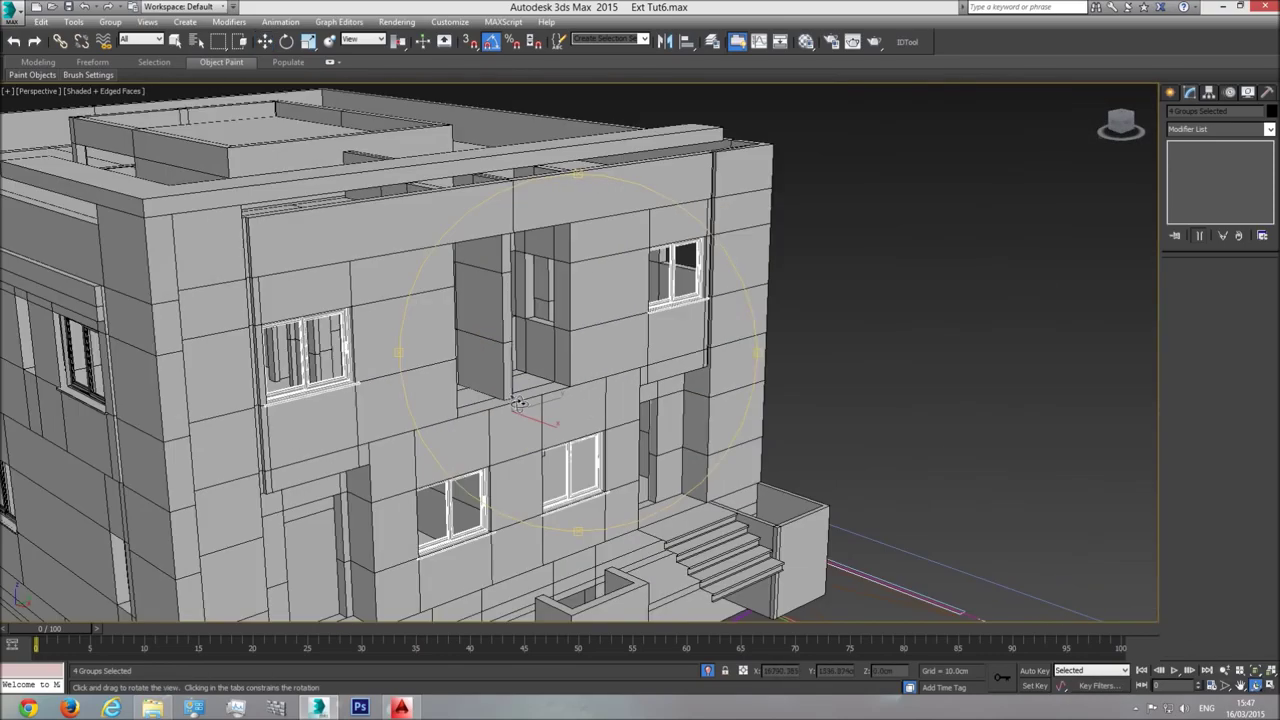
{"action": "scroll", "coordinate": [368, 366], "scroll_direction": "up", "scroll_amount": 5}
{"action": "middle_click_drag", "start_coordinate": [392, 385], "coordinate": [583, 361]}
{"action": "middle_click_drag", "start_coordinate": [555, 417], "coordinate": [409, 263]}
{"action": "scroll", "coordinate": [662, 402], "scroll_direction": "down", "scroll_amount": 1}
{"action": "middle_click_drag", "start_coordinate": [662, 402], "coordinate": [552, 190]}
{"action": "scroll", "coordinate": [580, 395], "scroll_direction": "down", "scroll_amount": 6}
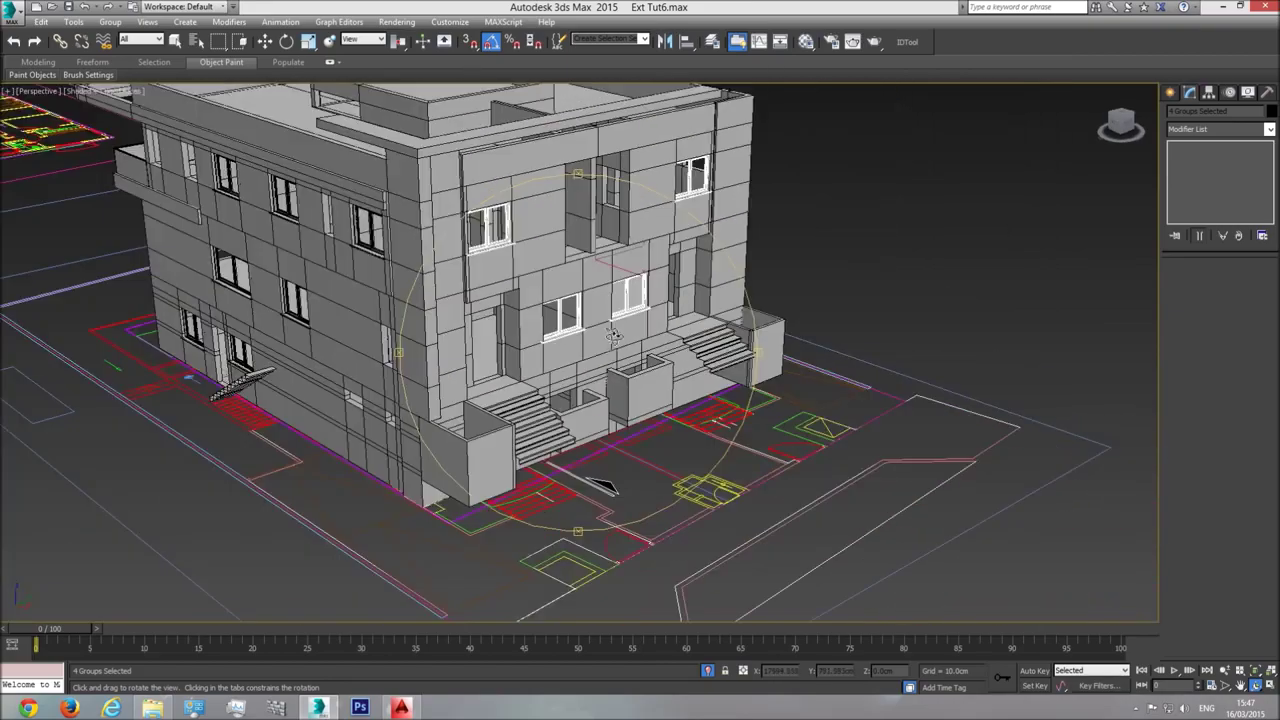
{"action": "left_click_drag", "start_coordinate": [613, 336], "coordinate": [589, 364]}
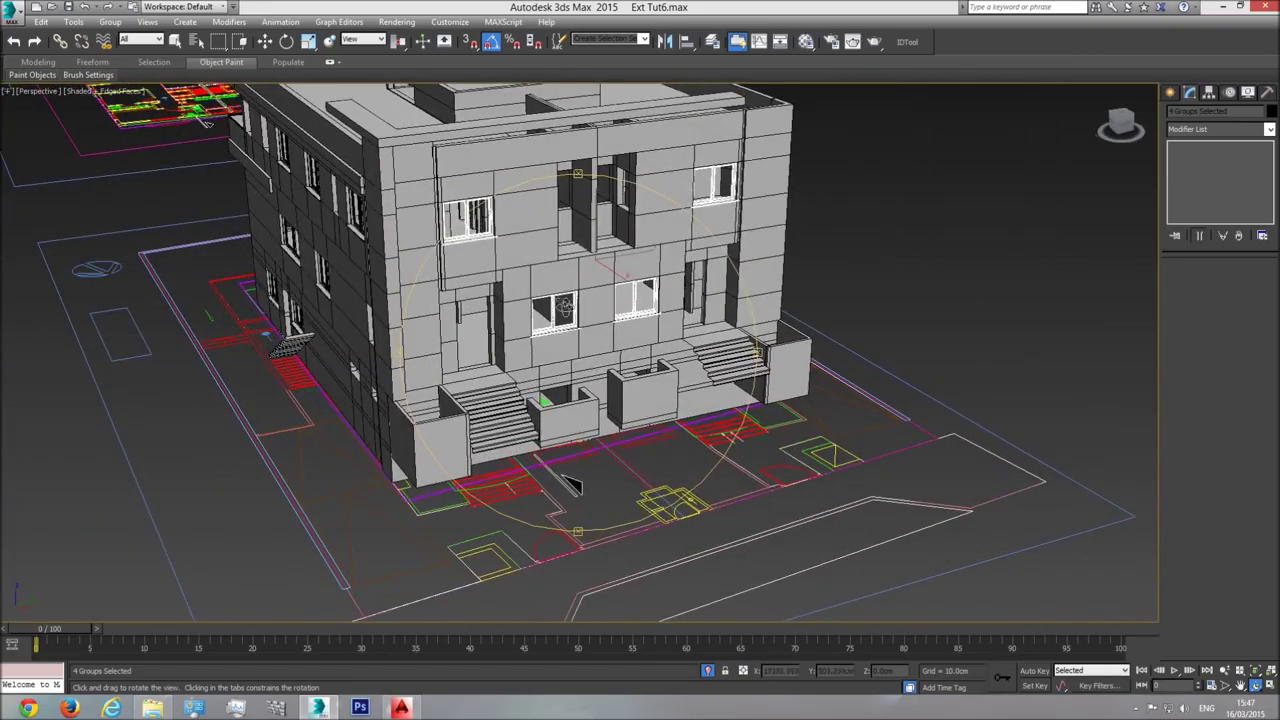
{"action": "left_click_drag", "start_coordinate": [623, 311], "coordinate": [581, 254]}
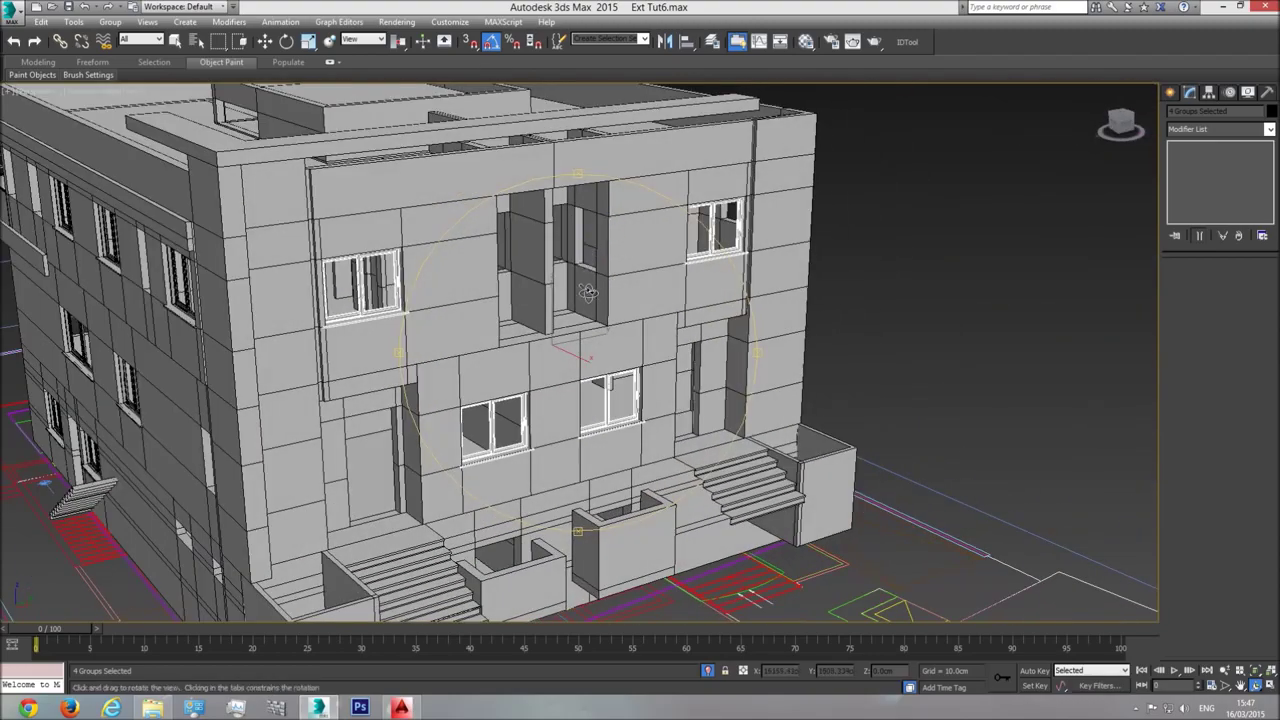
Examine the entrance elevation drawing in the top view for the windows and the central recess
{"action": "key", "text": "t"}
{"action": "scroll", "coordinate": [534, 354], "scroll_direction": "down", "scroll_amount": 6}
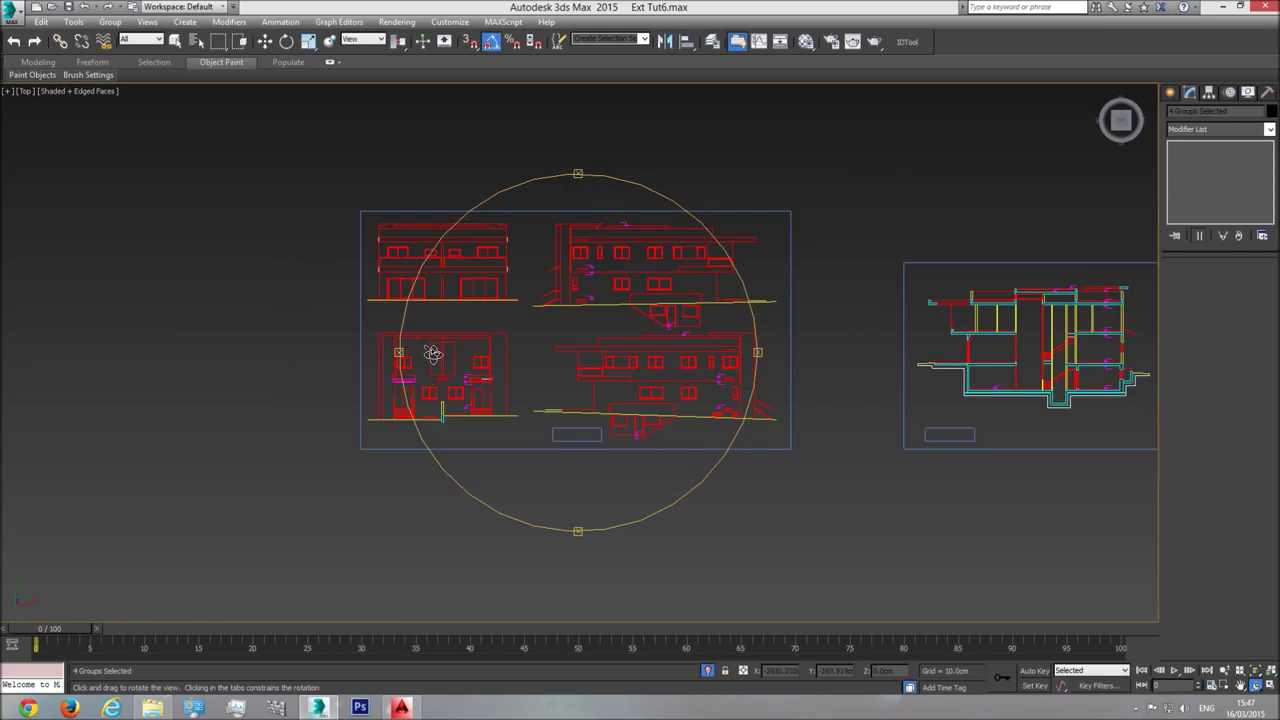
{"action": "scroll", "coordinate": [437, 352], "scroll_direction": "up", "scroll_amount": 8}
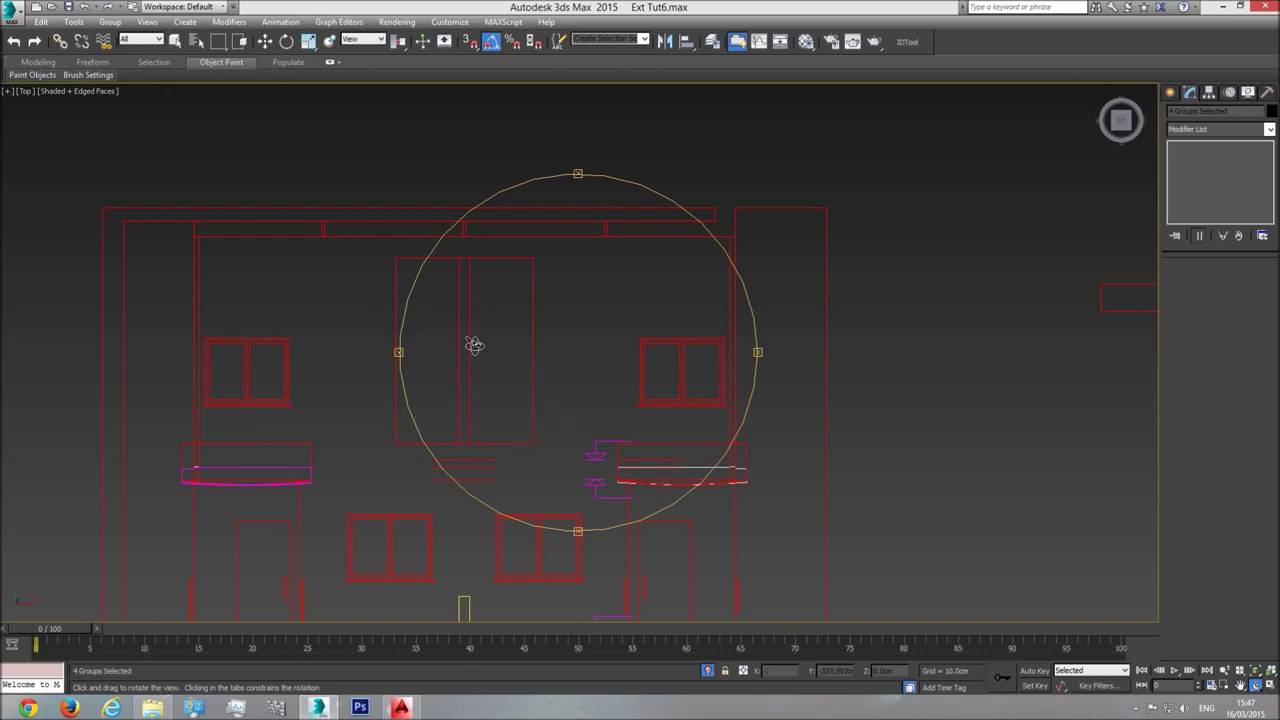
{"action": "scroll", "coordinate": [531, 349], "scroll_direction": "down", "scroll_amount": 6}
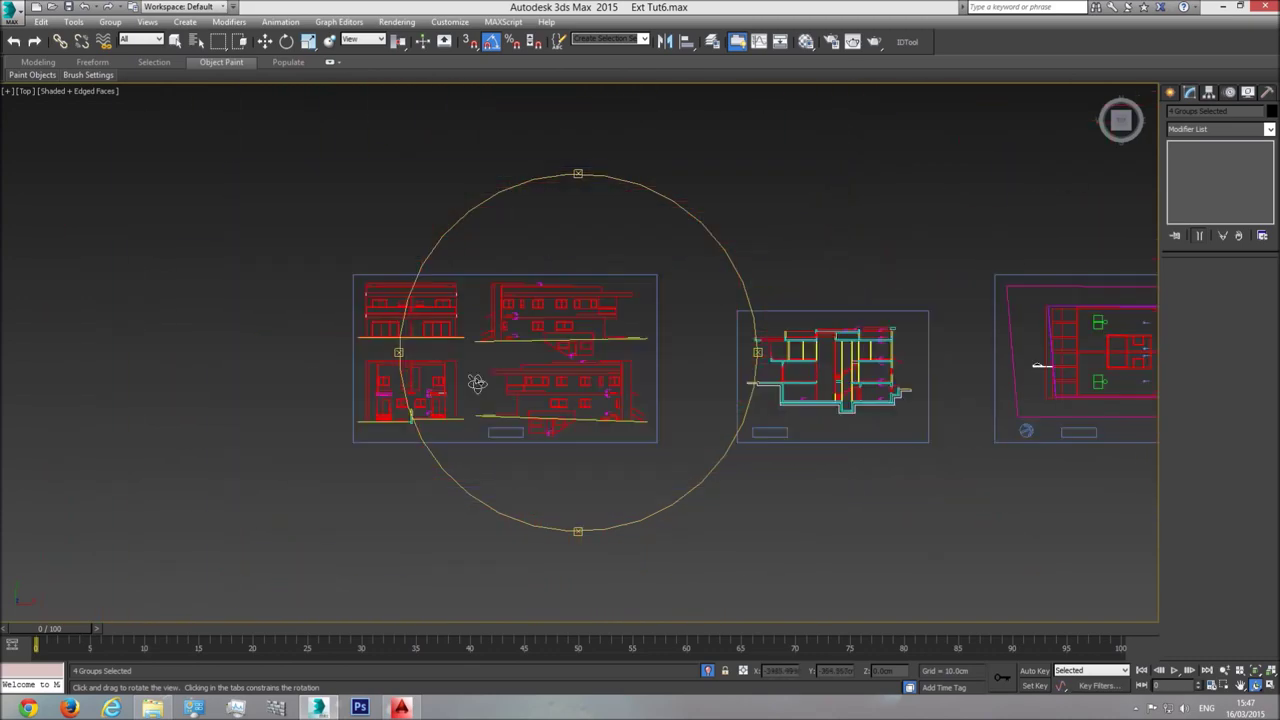
Examine the floor plan around the central entrance recess, its side walls and the adjoining rooms for window openings
{"action": "mouse_move", "coordinate": [646, 366]}
{"action": "left_mouse_down"}
{"action": "mouse_move", "coordinate": [631, 390]}
{"action": "mouse_move", "coordinate": [665, 396]}
{"action": "mouse_move", "coordinate": [523, 373]}
{"action": "left_mouse_up"}
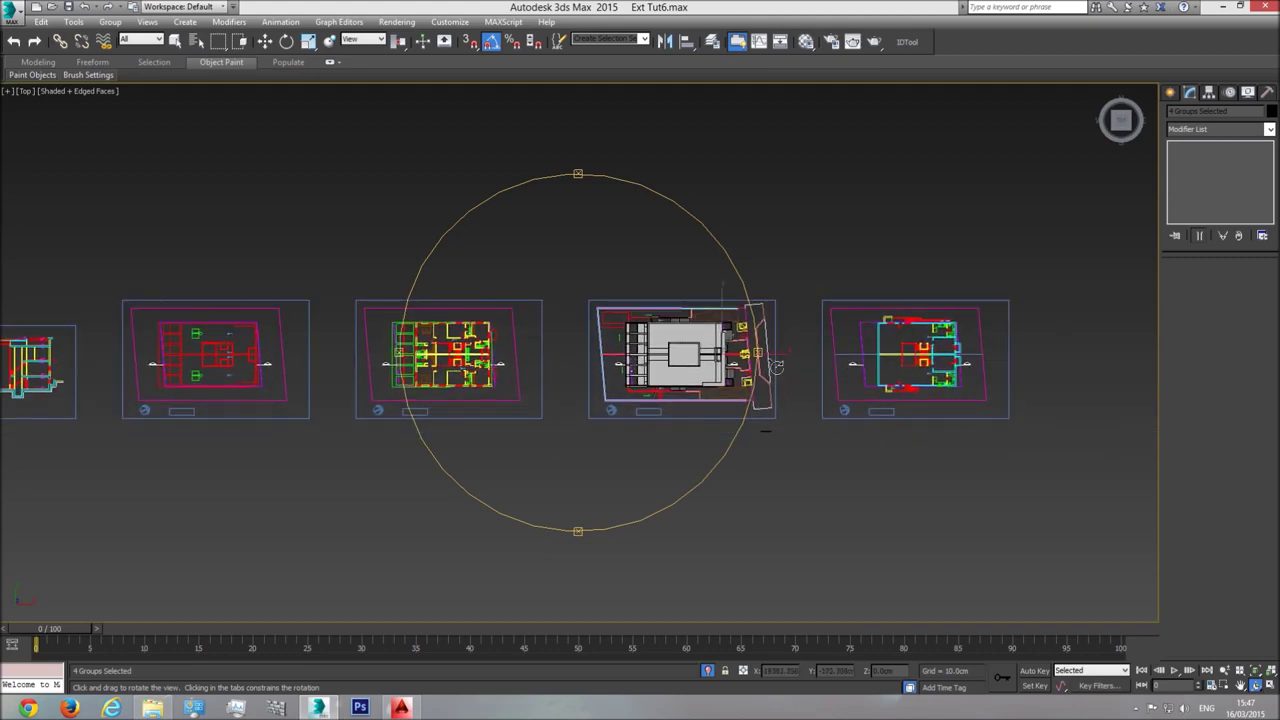
{"action": "middle_click_drag", "start_coordinate": [754, 363], "coordinate": [698, 366]}
{"action": "middle_click_drag", "start_coordinate": [463, 361], "coordinate": [585, 361]}
{"action": "scroll", "coordinate": [552, 361], "scroll_direction": "up", "scroll_amount": 8}
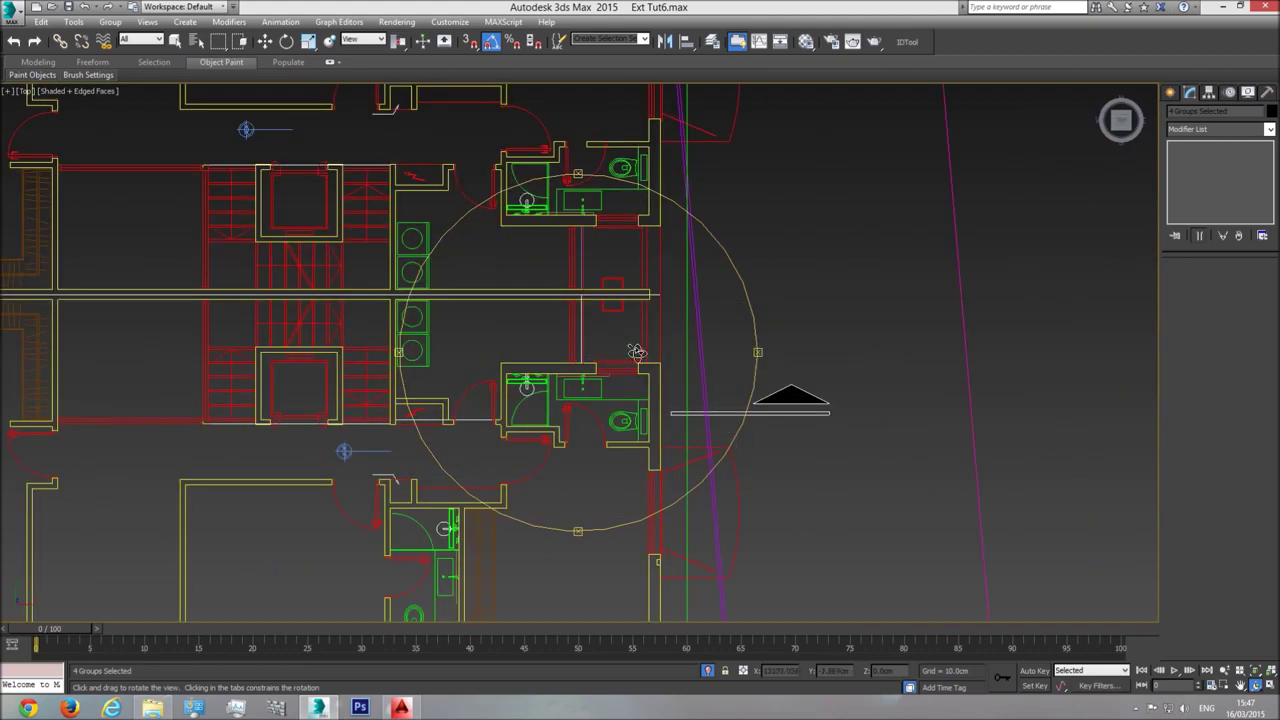
{"action": "scroll", "coordinate": [590, 345], "scroll_direction": "up", "scroll_amount": 5}
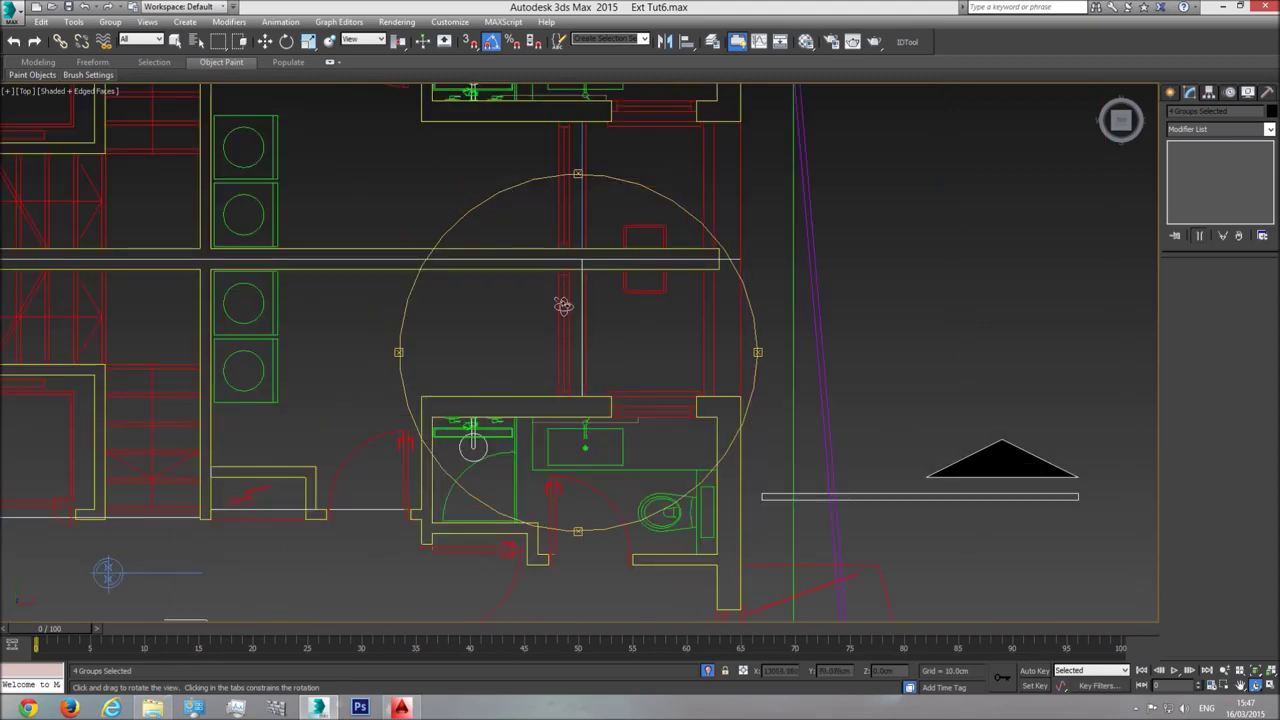
{"action": "scroll", "coordinate": [558, 338], "scroll_direction": "down", "scroll_amount": 2}
{"action": "mouse_move", "coordinate": [559, 314]}
{"action": "middle_mouse_down"}
{"action": "mouse_move", "coordinate": [559, 336]}
{"action": "mouse_move", "coordinate": [550, 175]}
{"action": "mouse_move", "coordinate": [546, 209]}
{"action": "middle_mouse_up"}
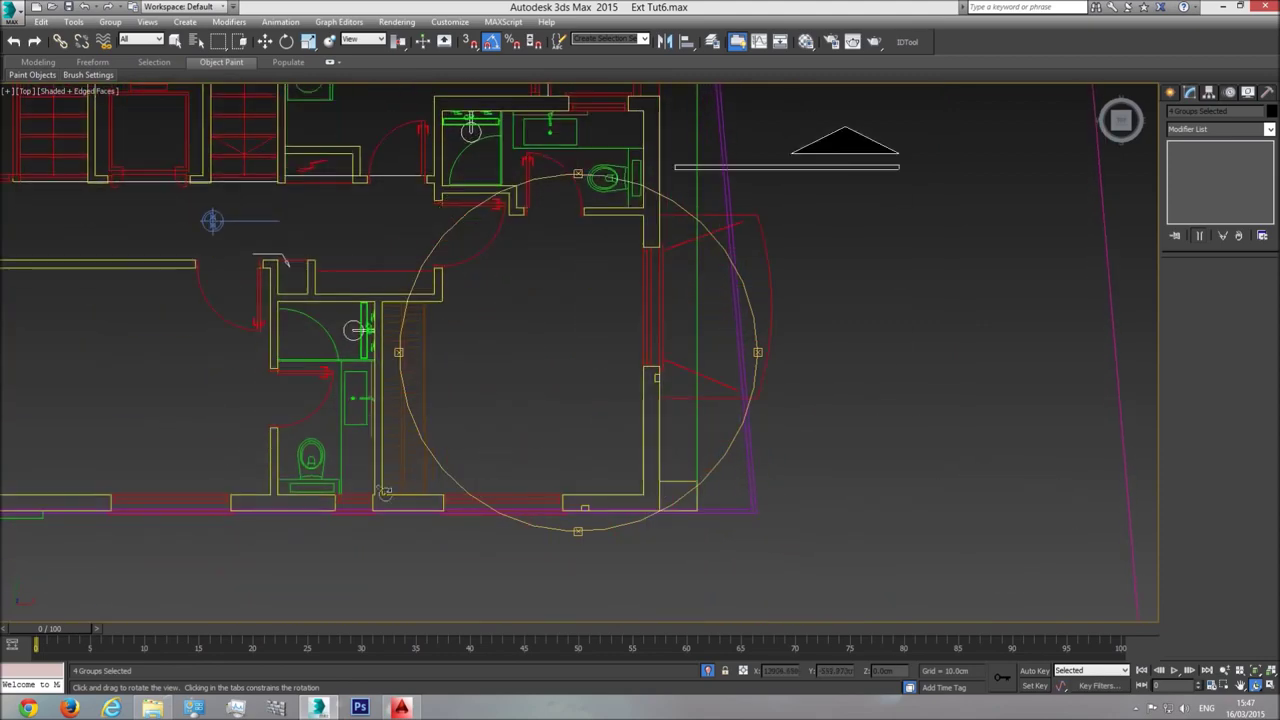
{"action": "middle_click_drag", "start_coordinate": [211, 499], "coordinate": [562, 487]}
{"action": "middle_click_drag", "start_coordinate": [650, 464], "coordinate": [550, 454]}
{"action": "scroll", "coordinate": [510, 468], "scroll_direction": "down", "scroll_amount": 2}
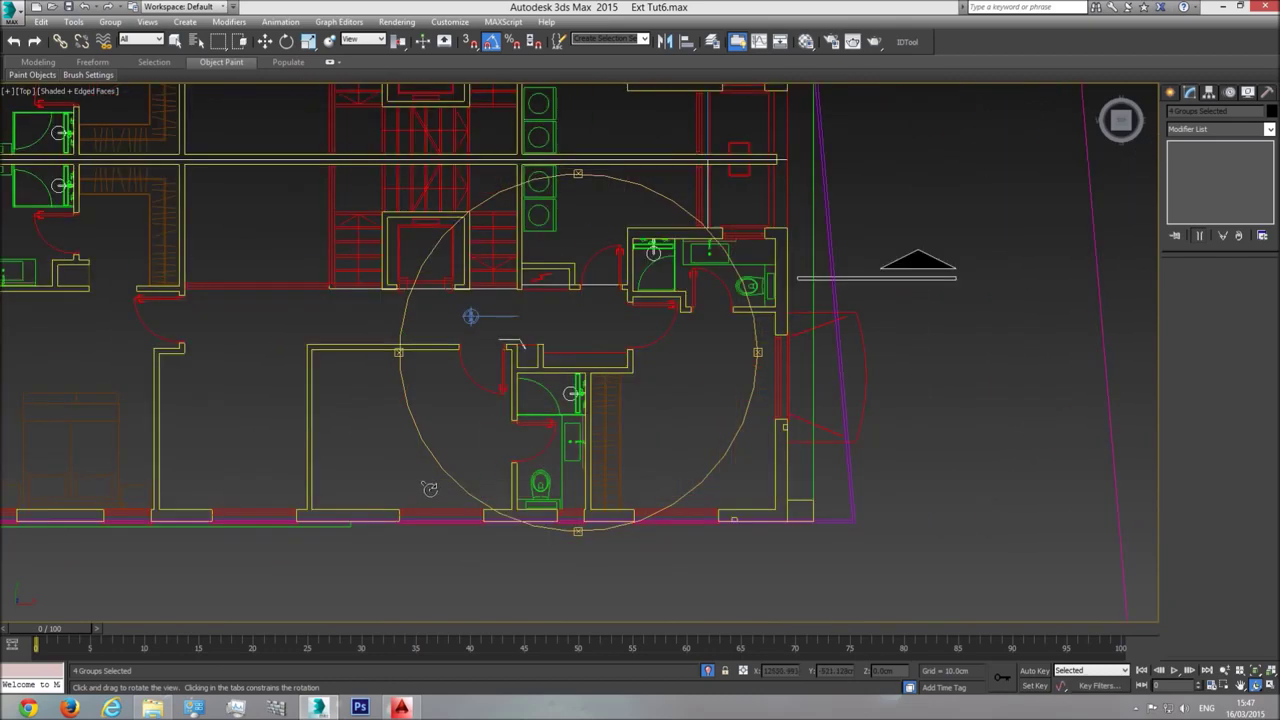
{"action": "middle_click_drag", "start_coordinate": [601, 370], "coordinate": [565, 434]}
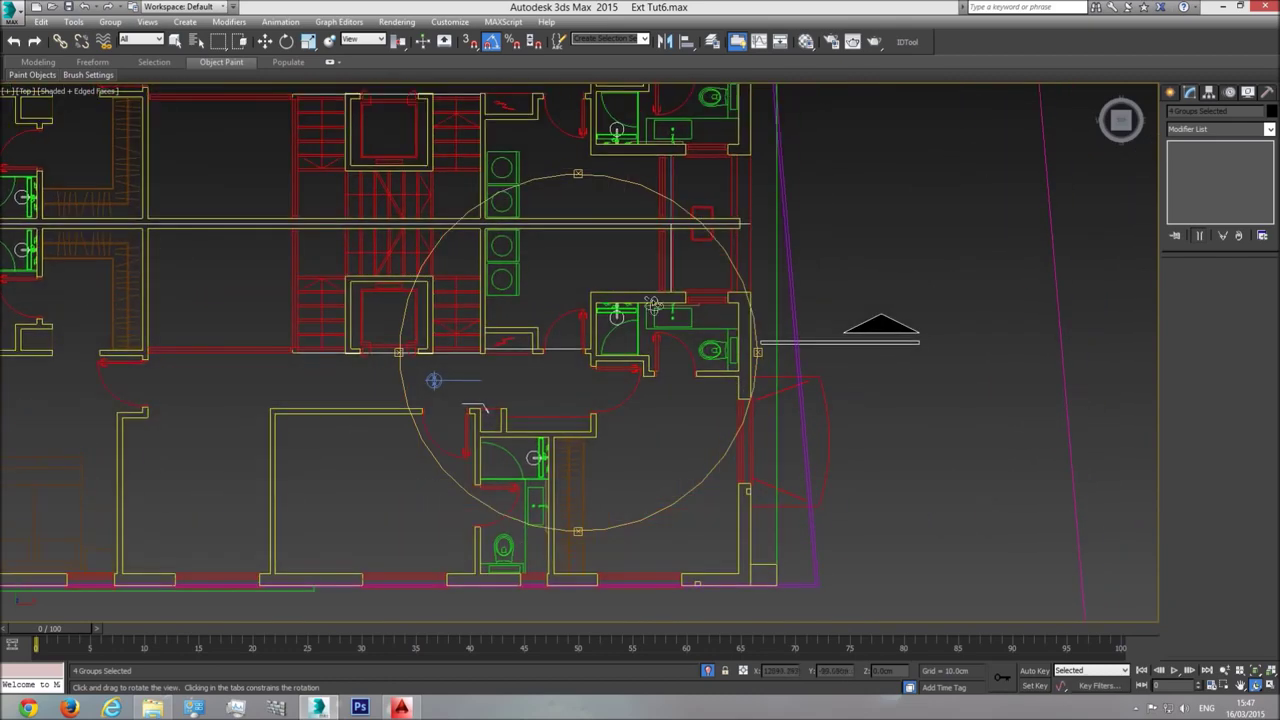
{"action": "middle_click_drag", "start_coordinate": [682, 251], "coordinate": [642, 298]}
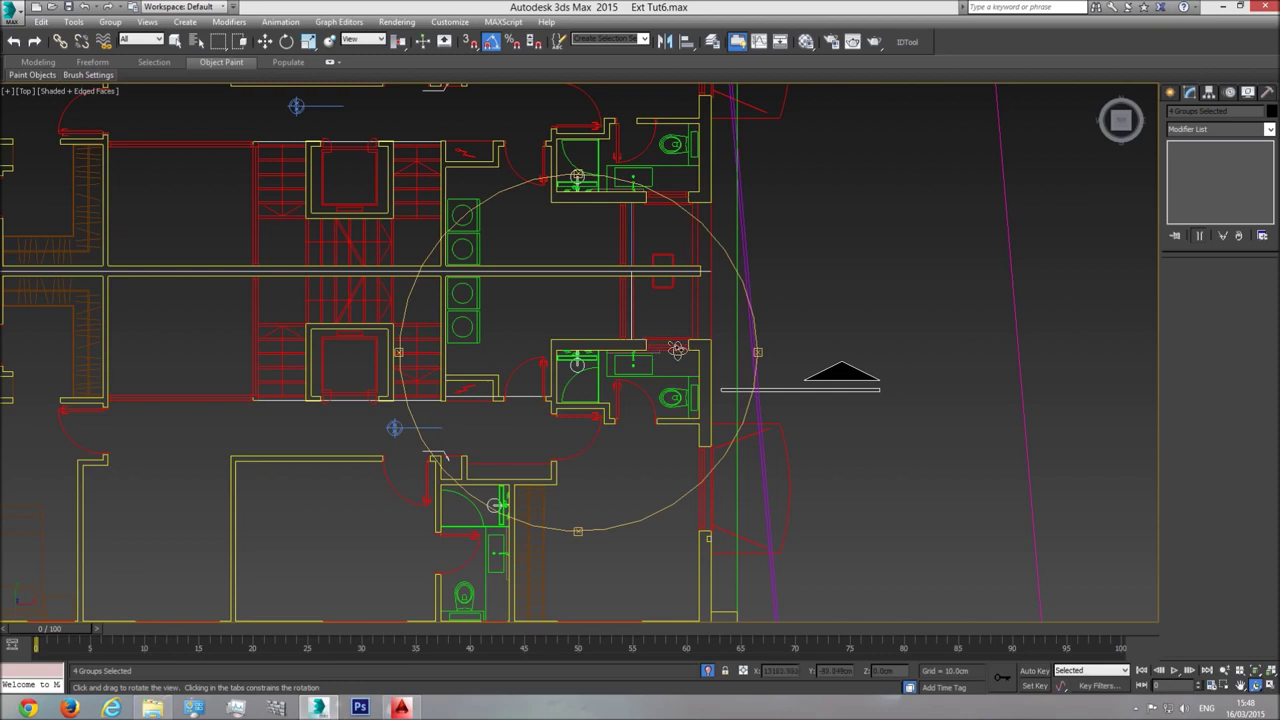
{"action": "right_click", "coordinate": [621, 299]}
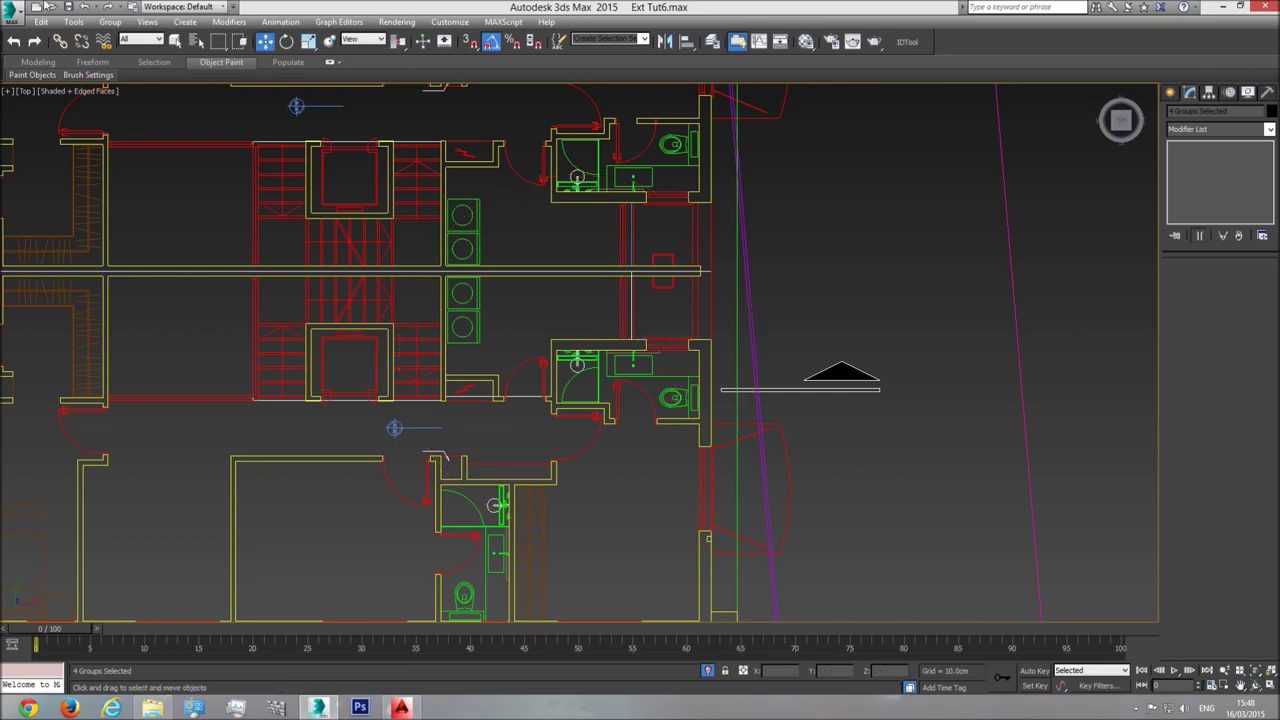
In the Right view with Realistic display, clone the upper-left window horizontally into the left opening of the central recess
{"action": "left_click", "coordinate": [25, 91]}
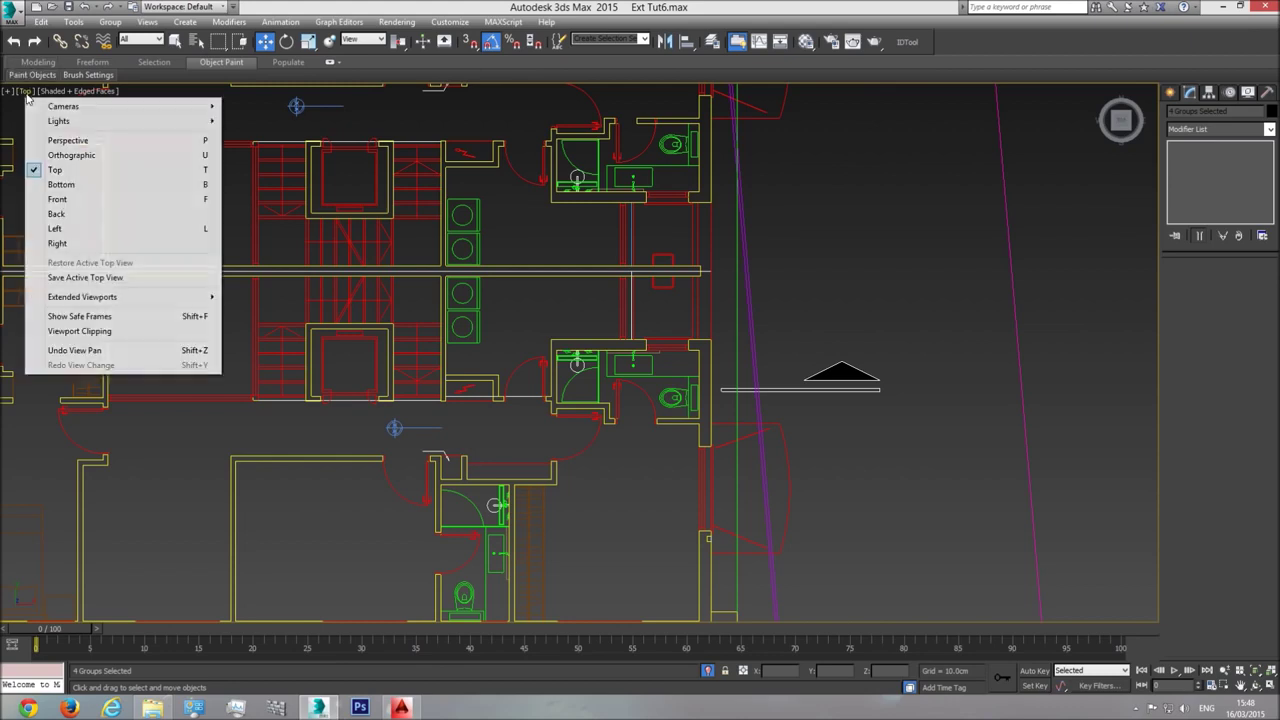
{"action": "left_click", "coordinate": [58, 243]}
{"action": "left_click", "coordinate": [484, 342]}
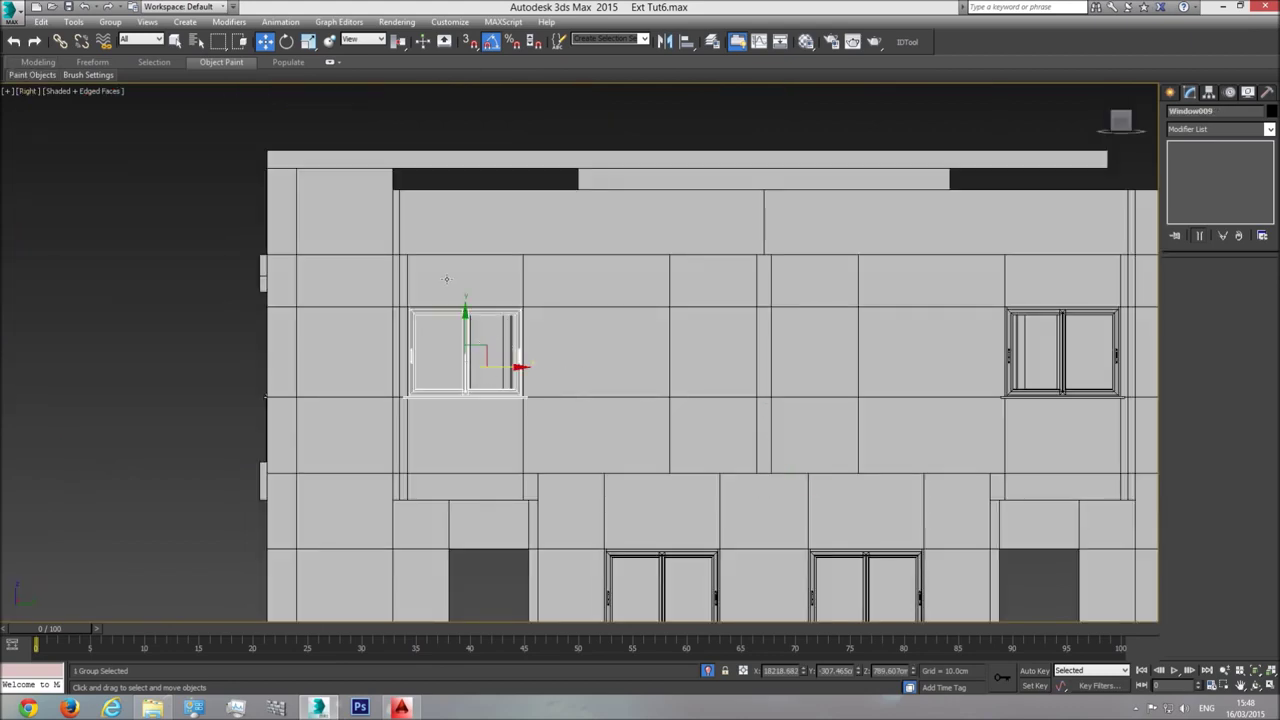
{"action": "left_click", "coordinate": [88, 91]}
{"action": "left_click", "coordinate": [112, 103]}
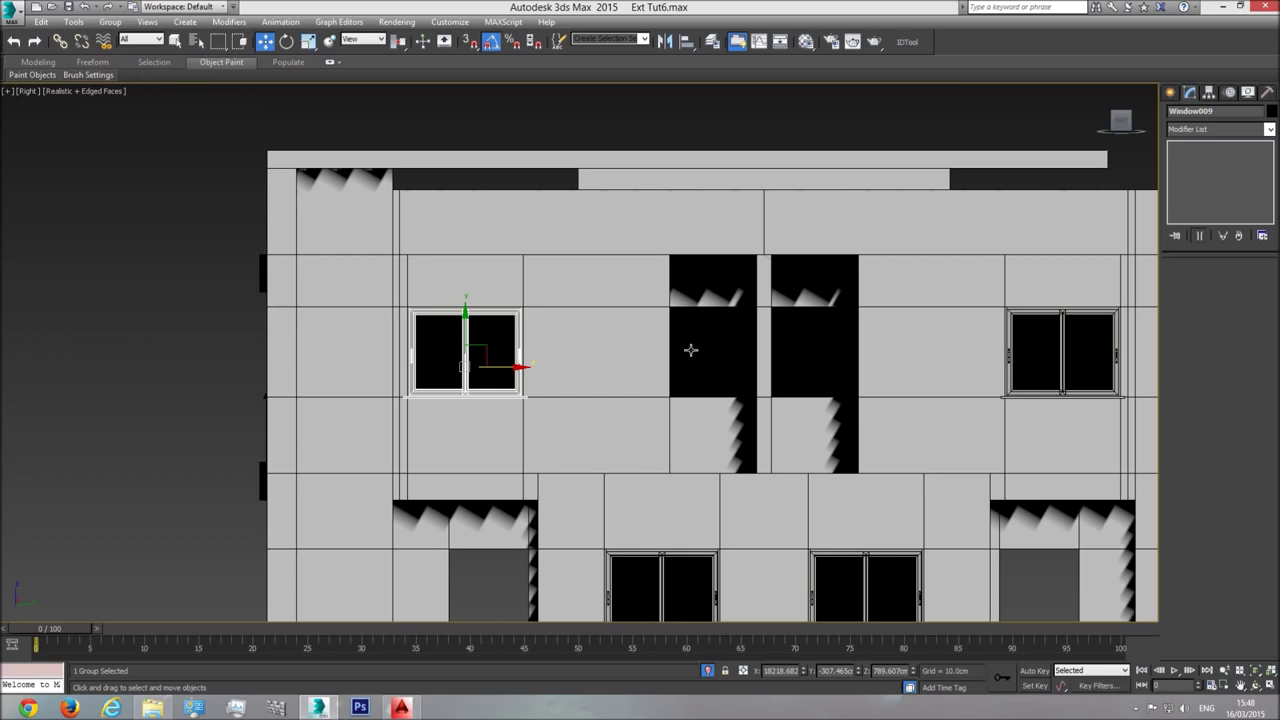
{"action": "left_click_drag", "start_coordinate": [508, 368], "coordinate": [740, 379], "text": "shift"}
{"action": "left_click", "coordinate": [652, 407]}
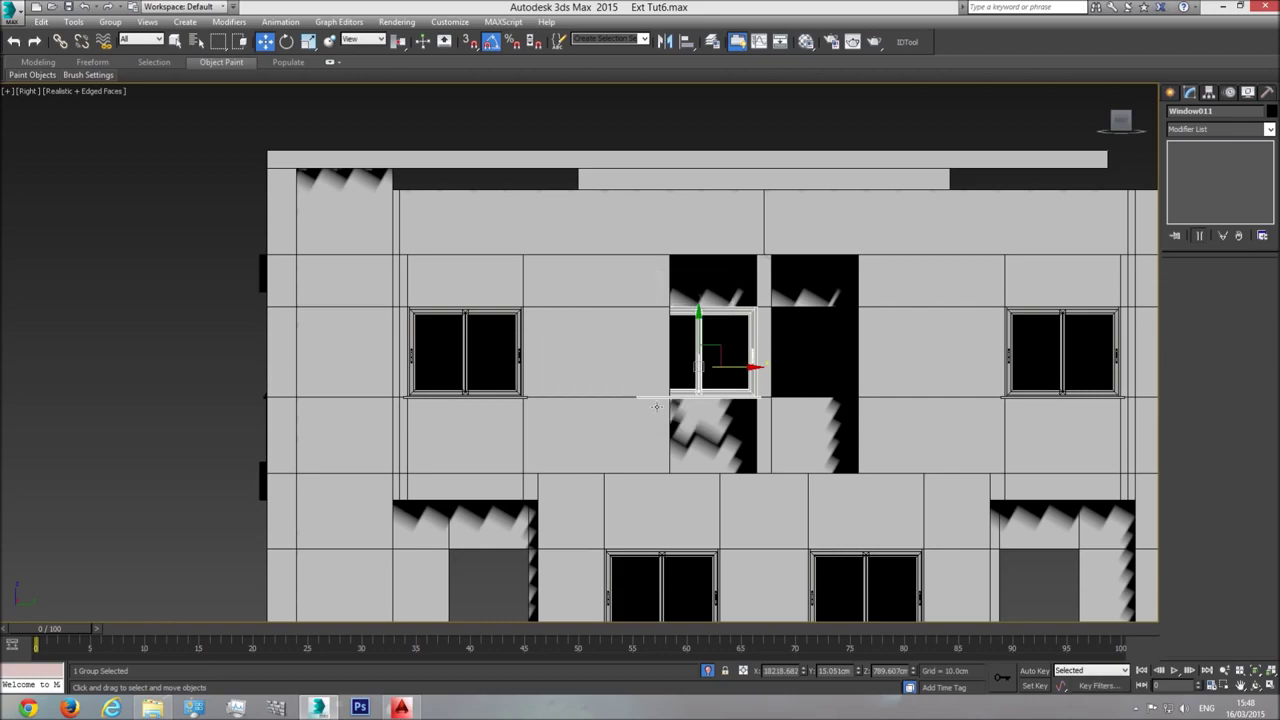
In a Shaded perspective view, move the cloned window inward along X by about 144 cm toward the recess's back wall
{"action": "key", "text": "p"}
{"action": "key", "text": "z"}
{"action": "left_click", "coordinate": [1255, 686]}
{"action": "left_click_drag", "start_coordinate": [562, 376], "coordinate": [556, 402]}
{"action": "left_click", "coordinate": [103, 89]}
{"action": "left_click", "coordinate": [145, 122]}
{"action": "left_click", "coordinate": [266, 42]}
{"action": "left_click_drag", "start_coordinate": [593, 440], "coordinate": [652, 364]}
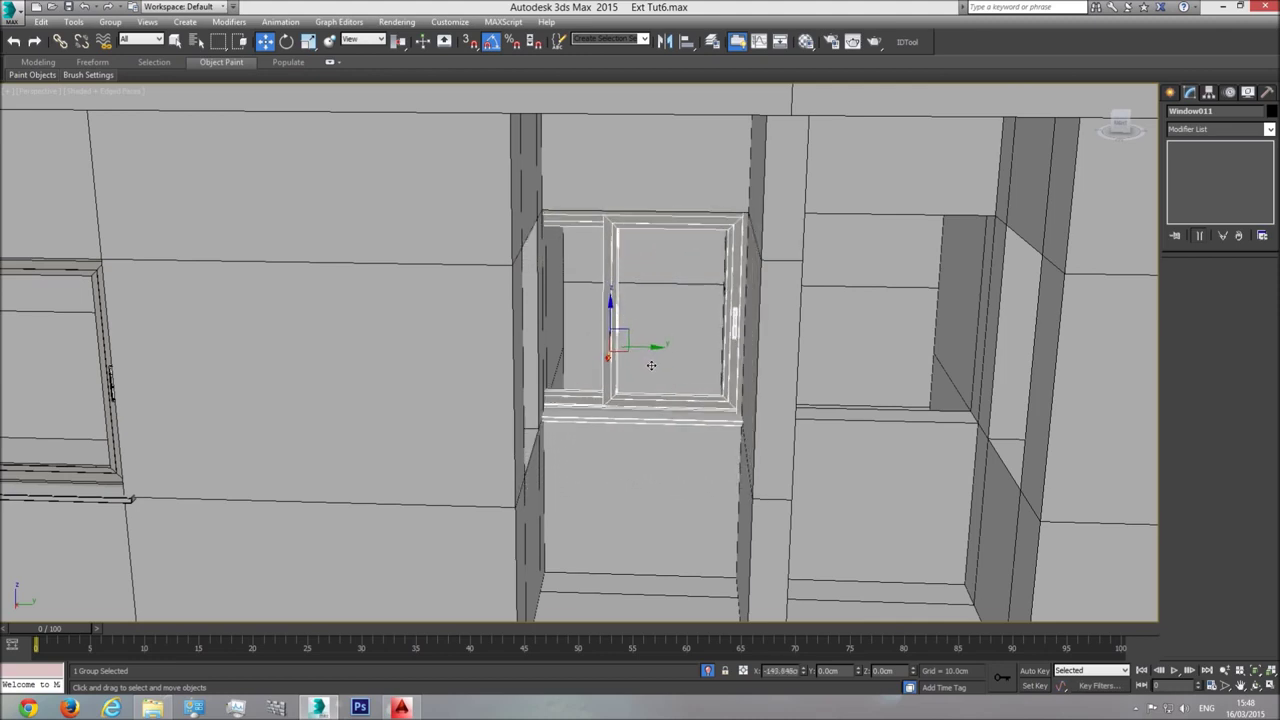
Move the window group along the X axis to set its depth within the recessed wall opening
{"action": "scroll", "coordinate": [655, 410], "scroll_direction": "up", "scroll_amount": 5}
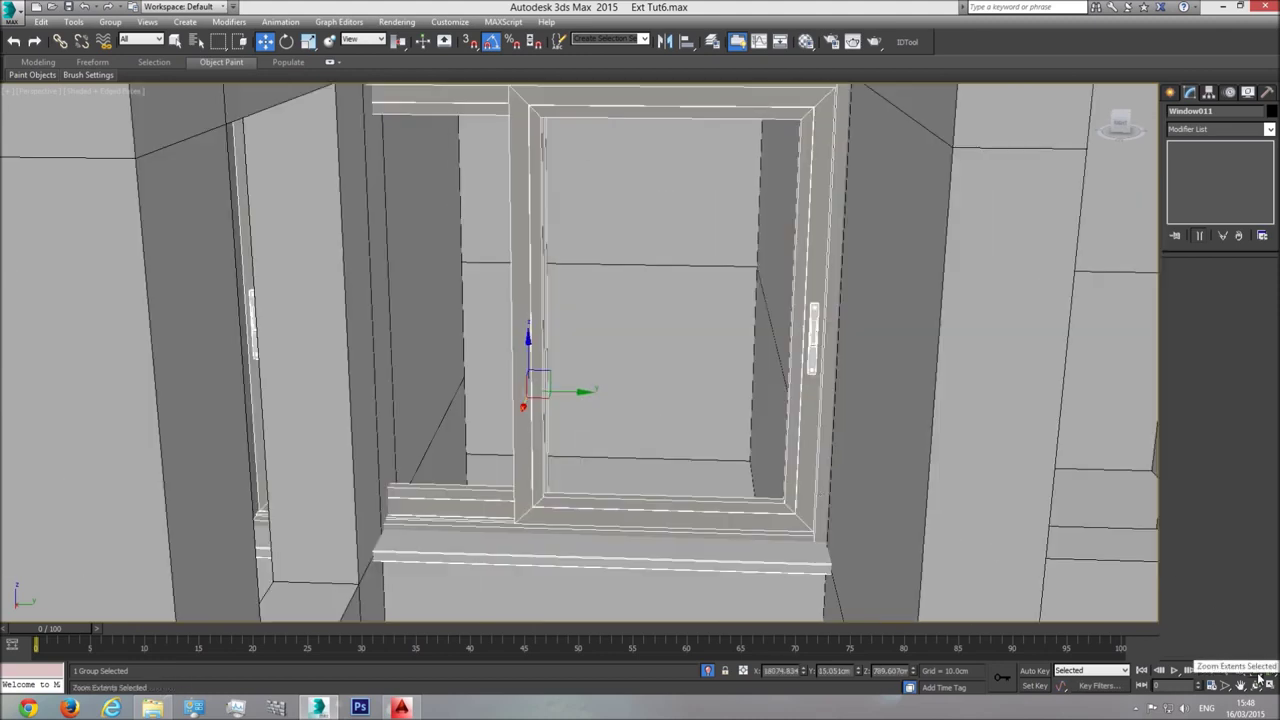
{"action": "left_click", "coordinate": [1256, 686]}
{"action": "left_click_drag", "start_coordinate": [610, 366], "coordinate": [700, 500]}
{"action": "left_click", "coordinate": [264, 42]}
{"action": "left_click_drag", "start_coordinate": [586, 349], "coordinate": [255, 475]}
{"action": "left_click", "coordinate": [1256, 687]}
{"action": "scroll", "coordinate": [610, 377], "scroll_direction": "down", "scroll_amount": 5}
{"action": "mouse_move", "coordinate": [610, 377]}
{"action": "left_mouse_down"}
{"action": "mouse_move", "coordinate": [651, 380]}
{"action": "mouse_move", "coordinate": [595, 374]}
{"action": "left_mouse_up"}
{"action": "scroll", "coordinate": [651, 380], "scroll_direction": "up", "scroll_amount": 6}
{"action": "left_click_drag", "start_coordinate": [275, 259], "coordinate": [657, 323]}
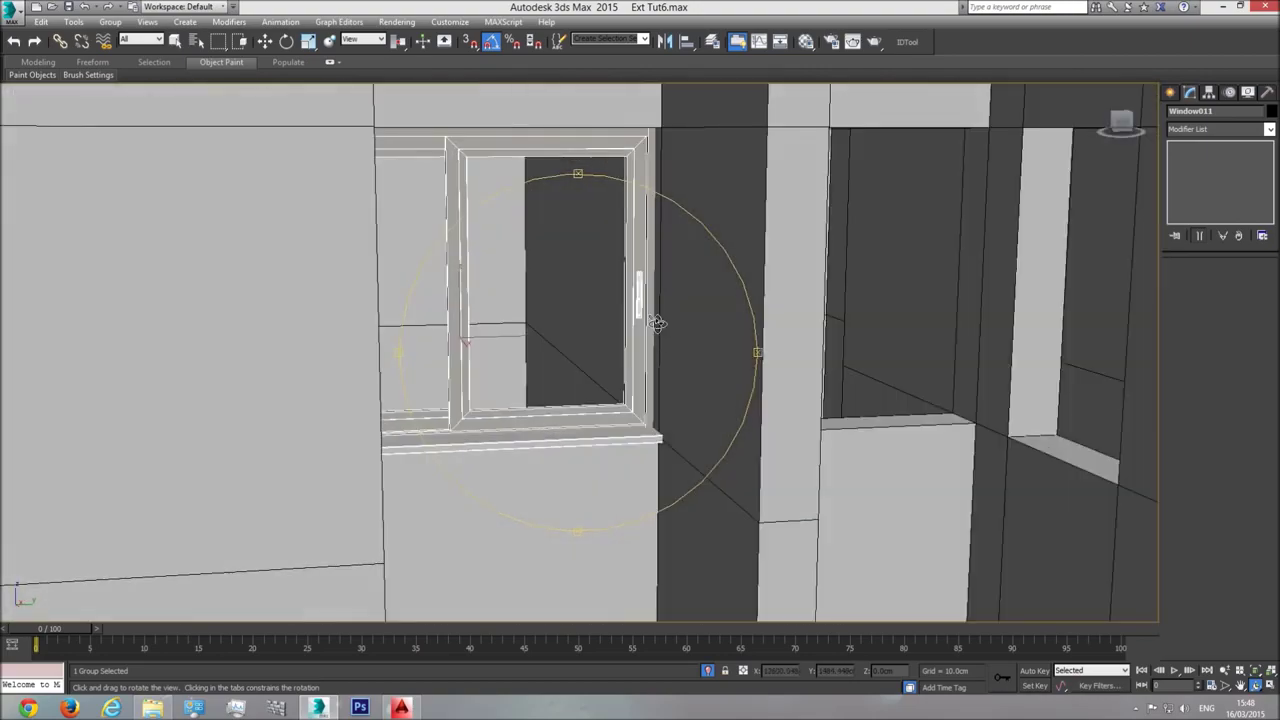
Switch to the Right view and open the window group so its parts can be edited
{"action": "left_click", "coordinate": [28, 92]}
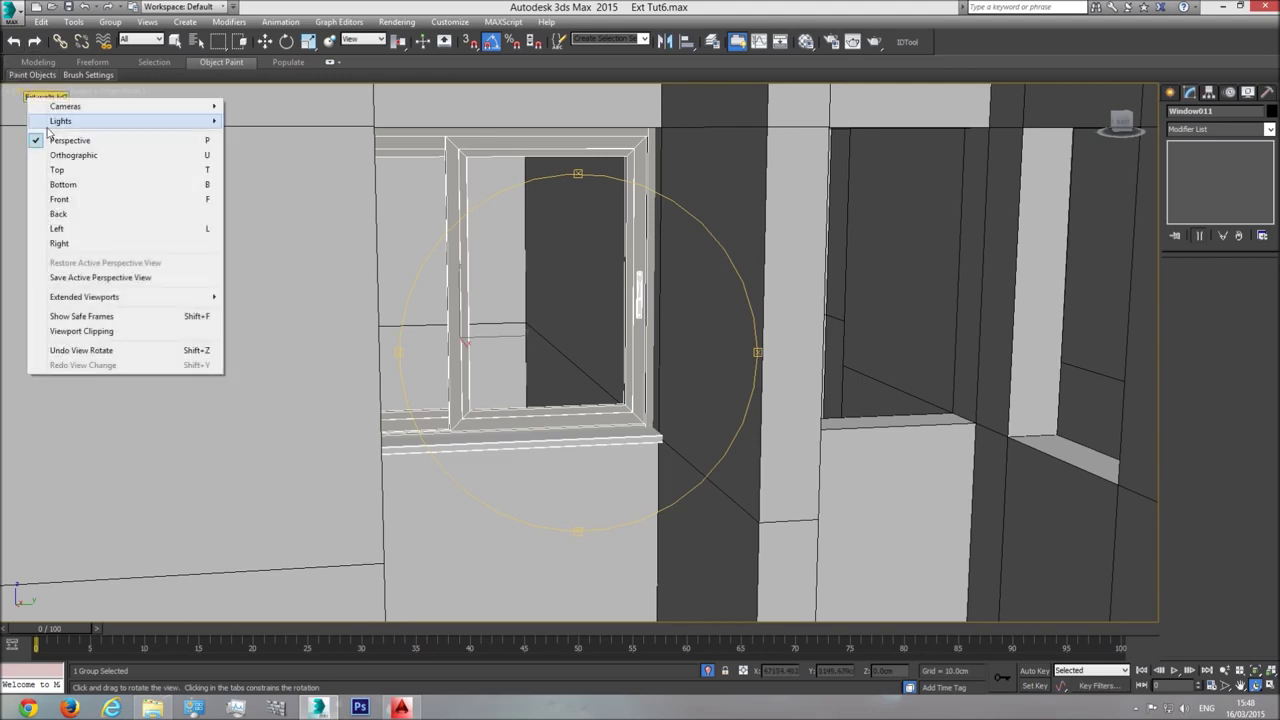
{"action": "left_click", "coordinate": [62, 241]}
{"action": "right_click", "coordinate": [765, 385]}
{"action": "middle_click_drag", "start_coordinate": [718, 340], "coordinate": [577, 369]}
{"action": "scroll", "coordinate": [577, 369], "scroll_direction": "up", "scroll_amount": 4}
{"action": "left_click", "coordinate": [110, 21]}
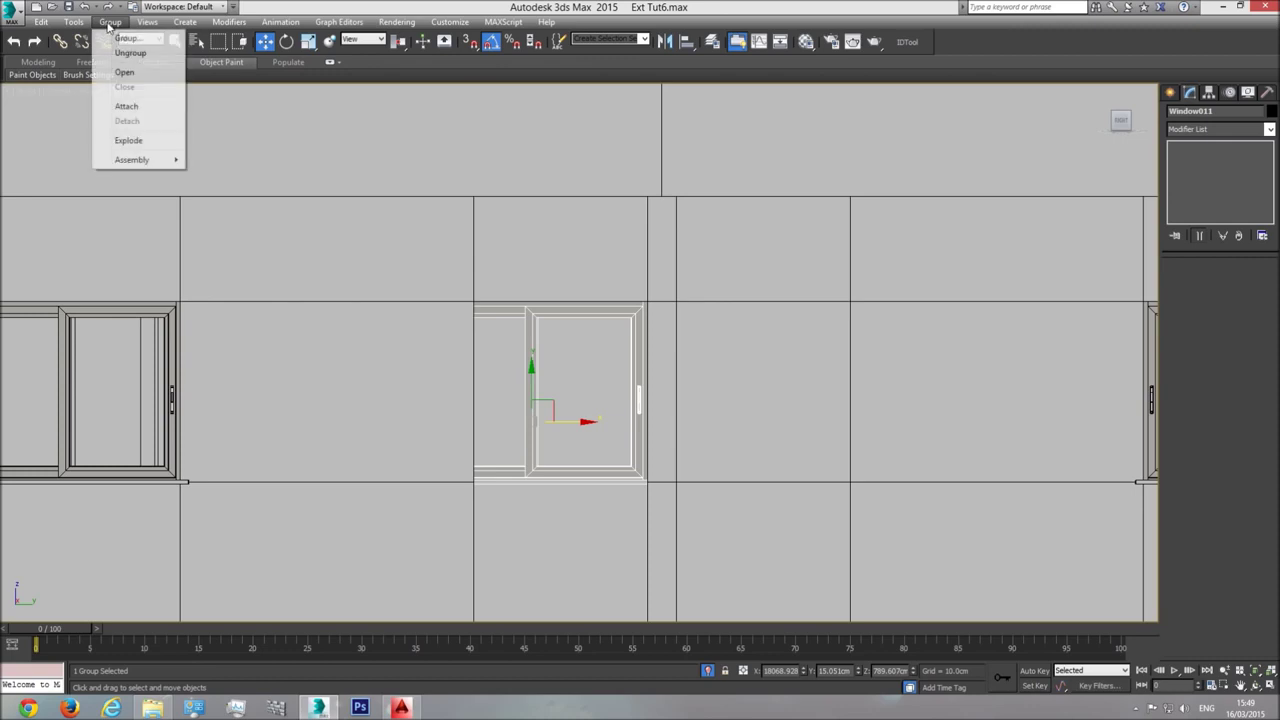
{"action": "left_click", "coordinate": [118, 77]}
Move the double window's left side vertices to the opening's left edge and shift the middle post vertices towards the centre
{"action": "left_click", "coordinate": [534, 370]}
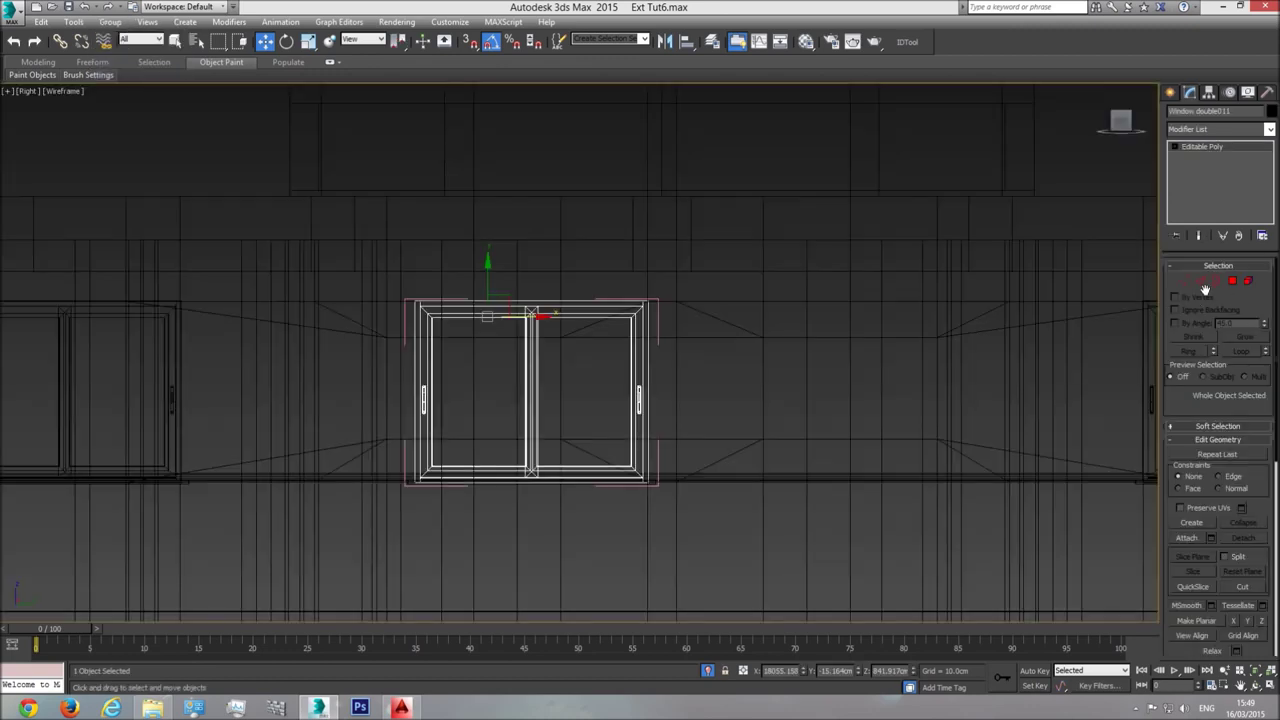
{"action": "left_click", "coordinate": [1184, 281]}
{"action": "left_click_drag", "start_coordinate": [349, 580], "coordinate": [350, 582]}
{"action": "left_click_drag", "start_coordinate": [462, 399], "coordinate": [519, 403]}
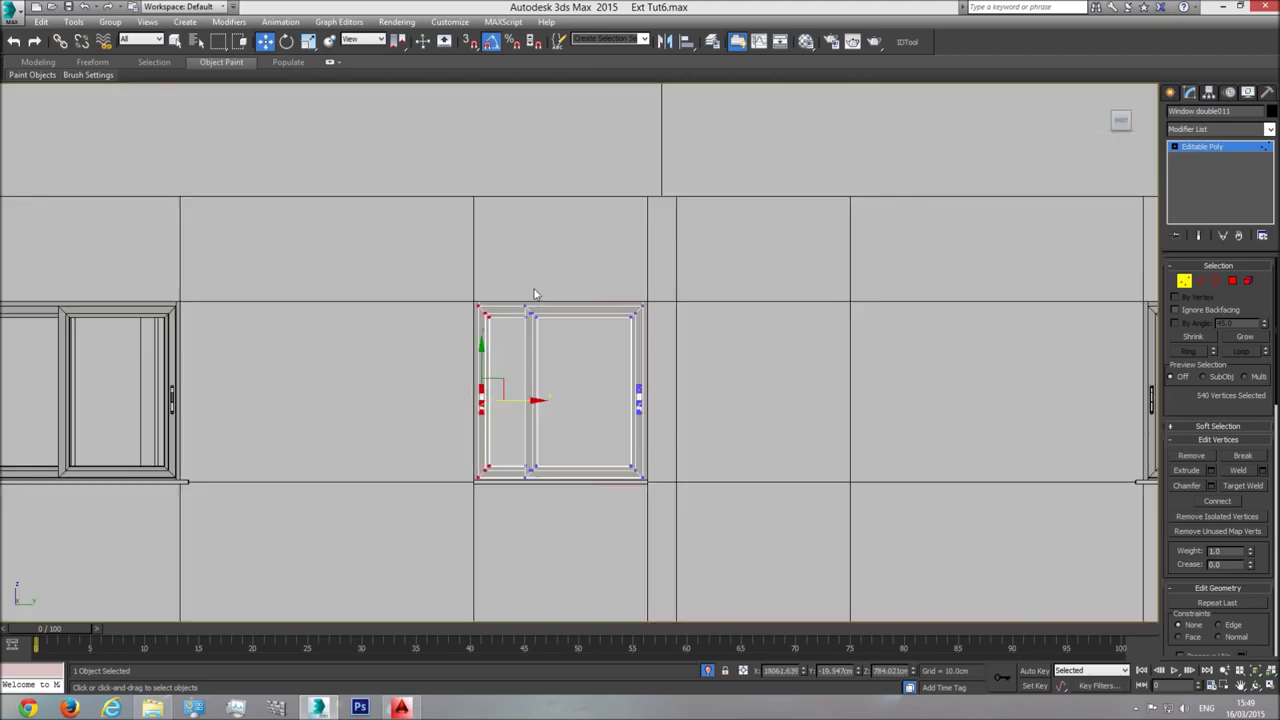
{"action": "left_click_drag", "start_coordinate": [518, 280], "coordinate": [566, 484]}
{"action": "left_click_drag", "start_coordinate": [567, 394], "coordinate": [586, 395]}
Create a two-width-segment guide box about 118 cm wide and 25 cm long spanning the opening, and raise it over the window
{"action": "left_click", "coordinate": [1172, 92]}
{"action": "left_click", "coordinate": [1193, 177]}
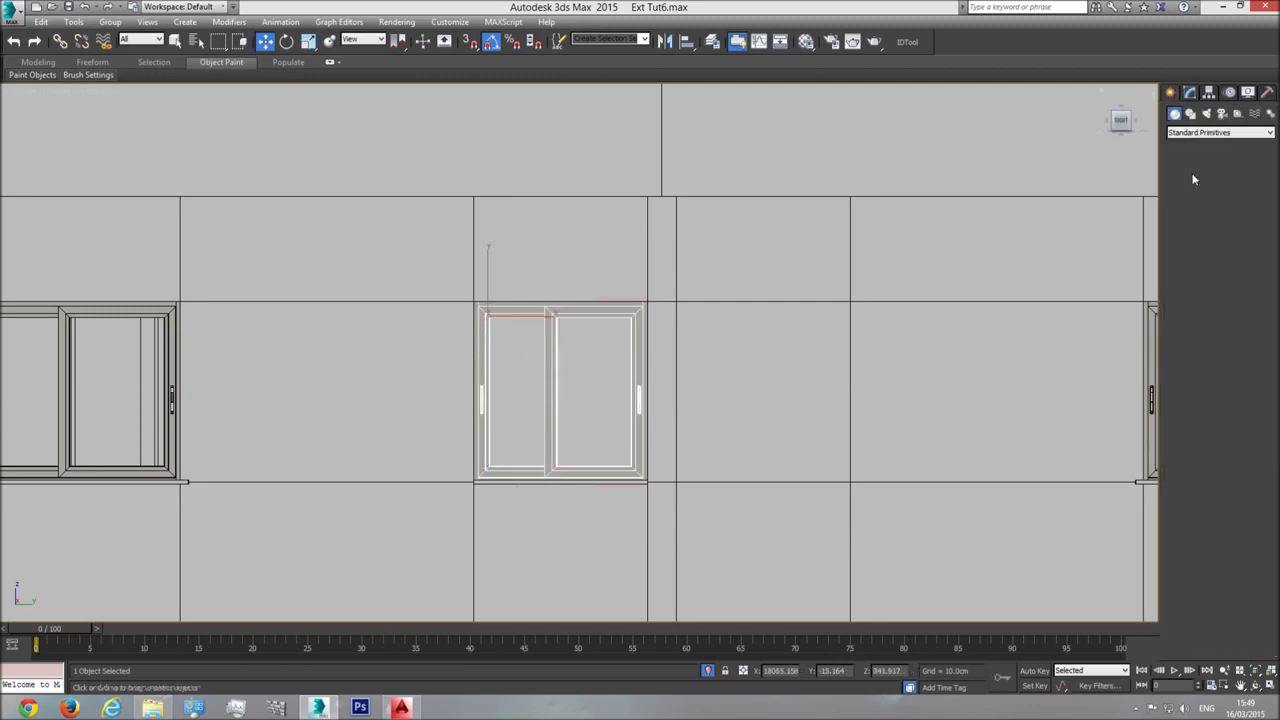
{"action": "left_click_drag", "start_coordinate": [646, 509], "coordinate": [474, 544]}
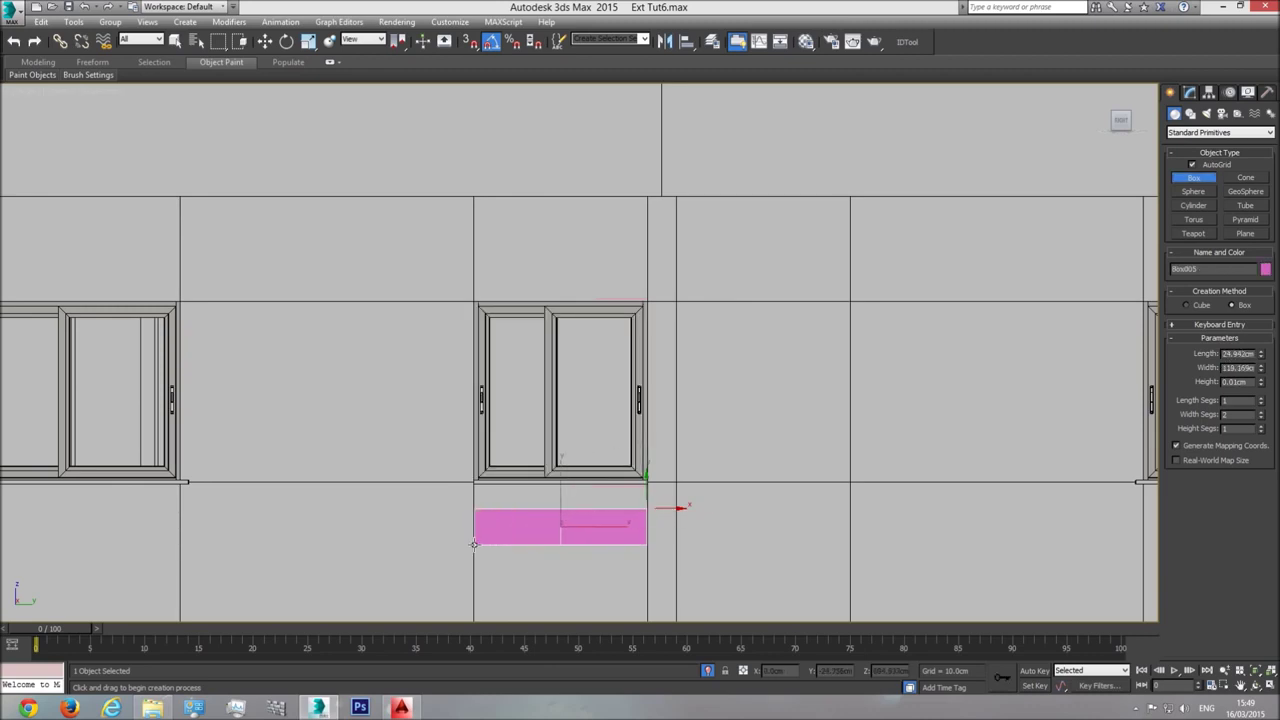
{"action": "key", "text": "w"}
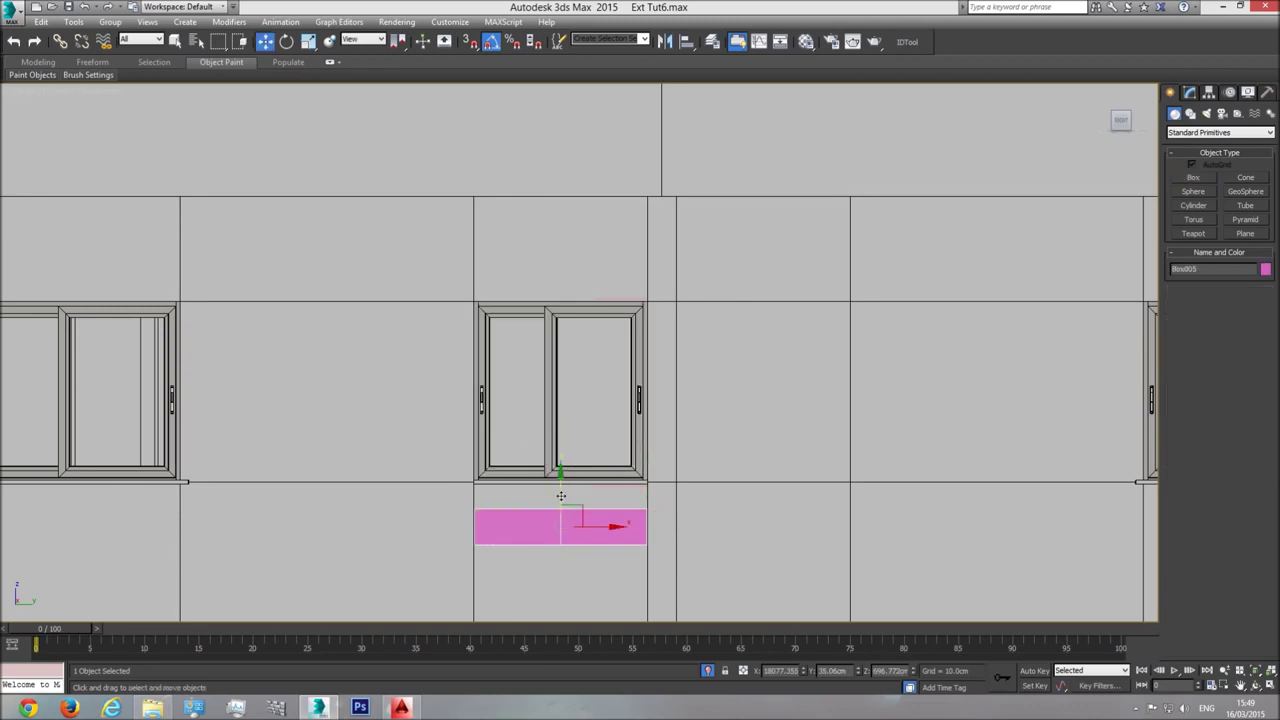
{"action": "left_click_drag", "start_coordinate": [561, 496], "coordinate": [561, 393]}
Move the double window's middle post vertices to line up with the guide box's central edge
{"action": "left_click", "coordinate": [543, 363]}
{"action": "left_click", "coordinate": [1189, 91]}
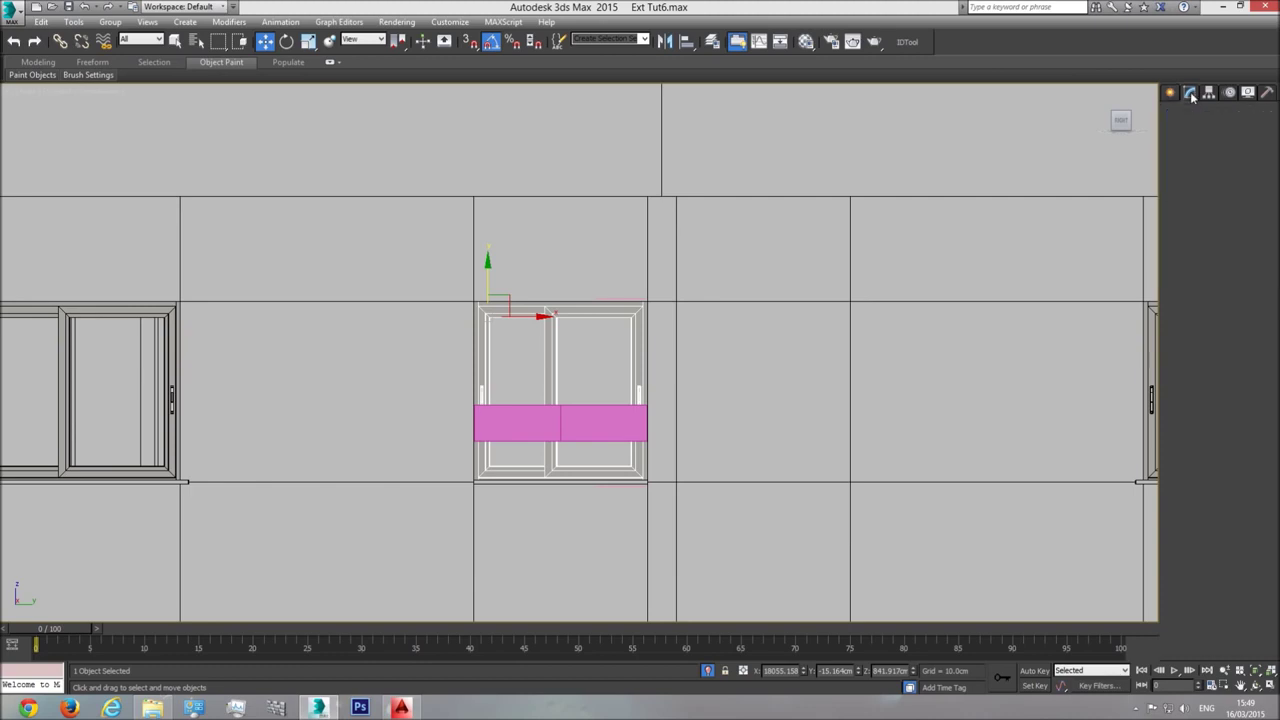
{"action": "left_click", "coordinate": [1184, 281]}
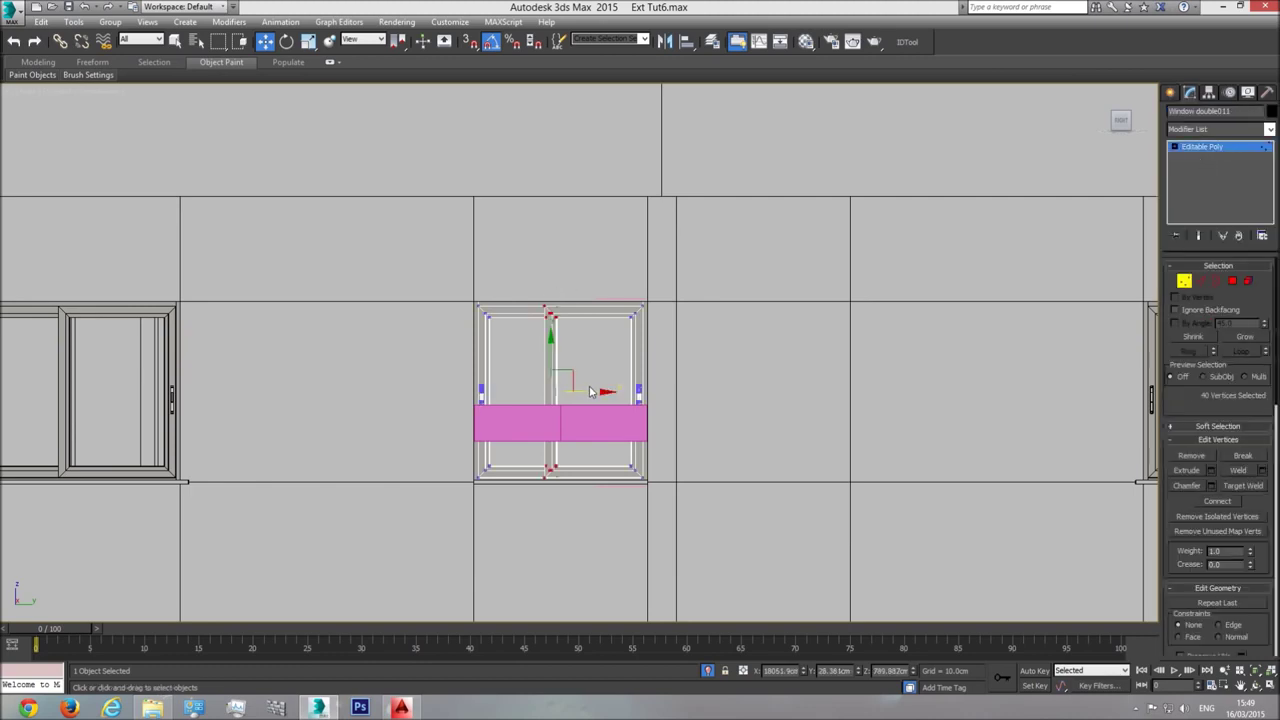
{"action": "left_click_drag", "start_coordinate": [590, 393], "coordinate": [604, 392]}
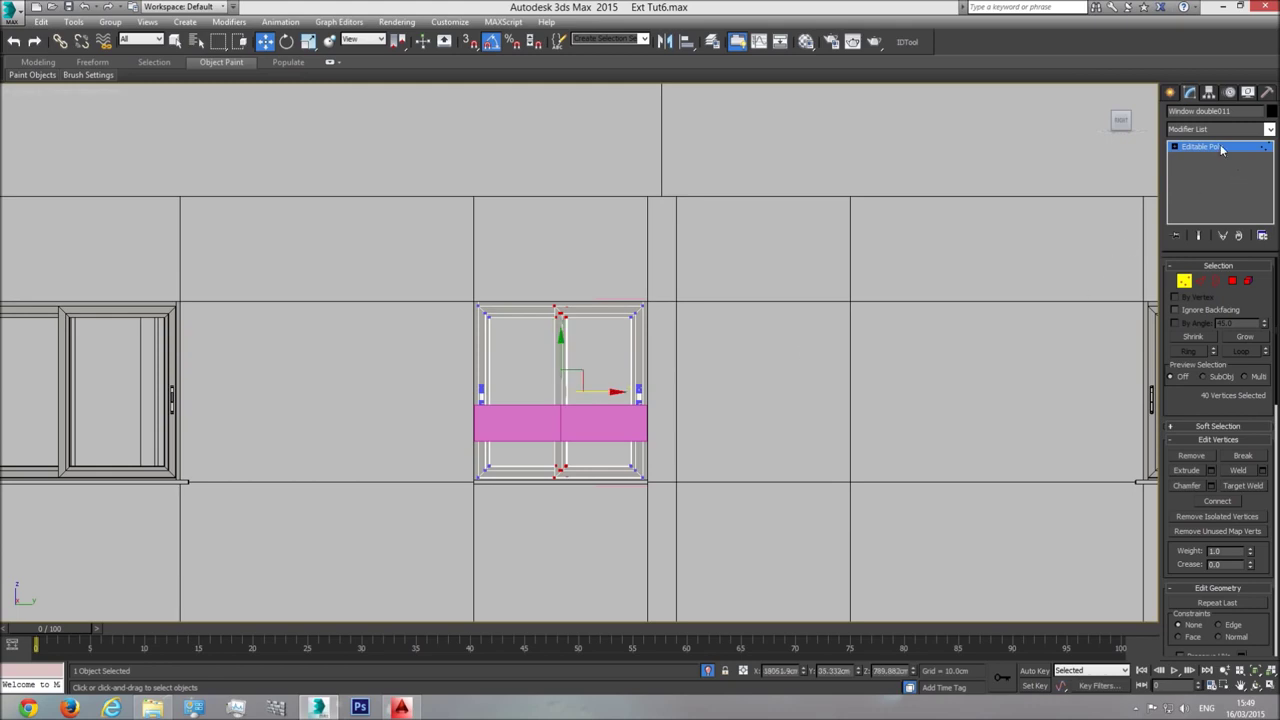
{"action": "left_click", "coordinate": [1221, 150]}
Delete the guide box and reselect the double window frame
{"action": "left_click", "coordinate": [588, 427]}
{"action": "key", "text": "Delete"}
{"action": "left_click", "coordinate": [577, 413]}
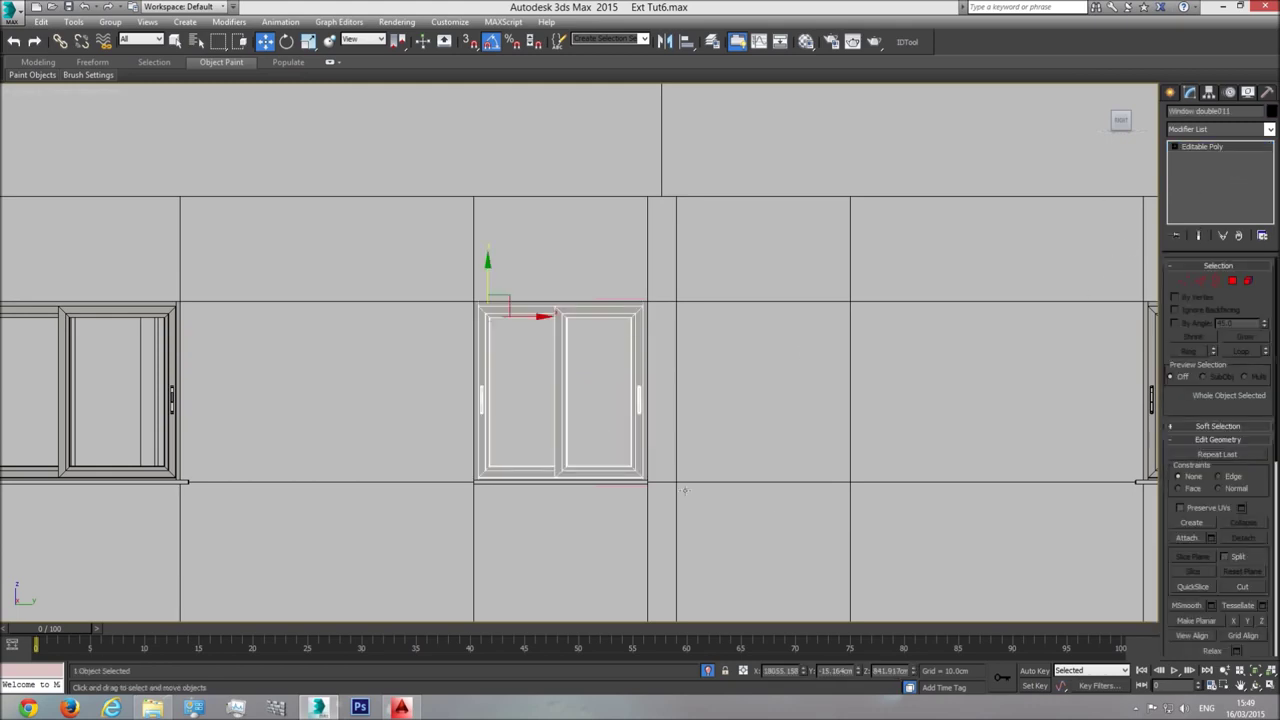
Move the left-end vertices of the window ledge to the opening's left edge in the Right view
{"action": "key", "text": "p"}
{"action": "left_click", "coordinate": [1255, 671]}
{"action": "left_click", "coordinate": [1255, 686]}
{"action": "left_click_drag", "start_coordinate": [522, 388], "coordinate": [579, 428]}
{"action": "scroll", "coordinate": [603, 431], "scroll_direction": "down", "scroll_amount": 4}
{"action": "key", "text": "w"}
{"action": "left_click", "coordinate": [521, 515]}
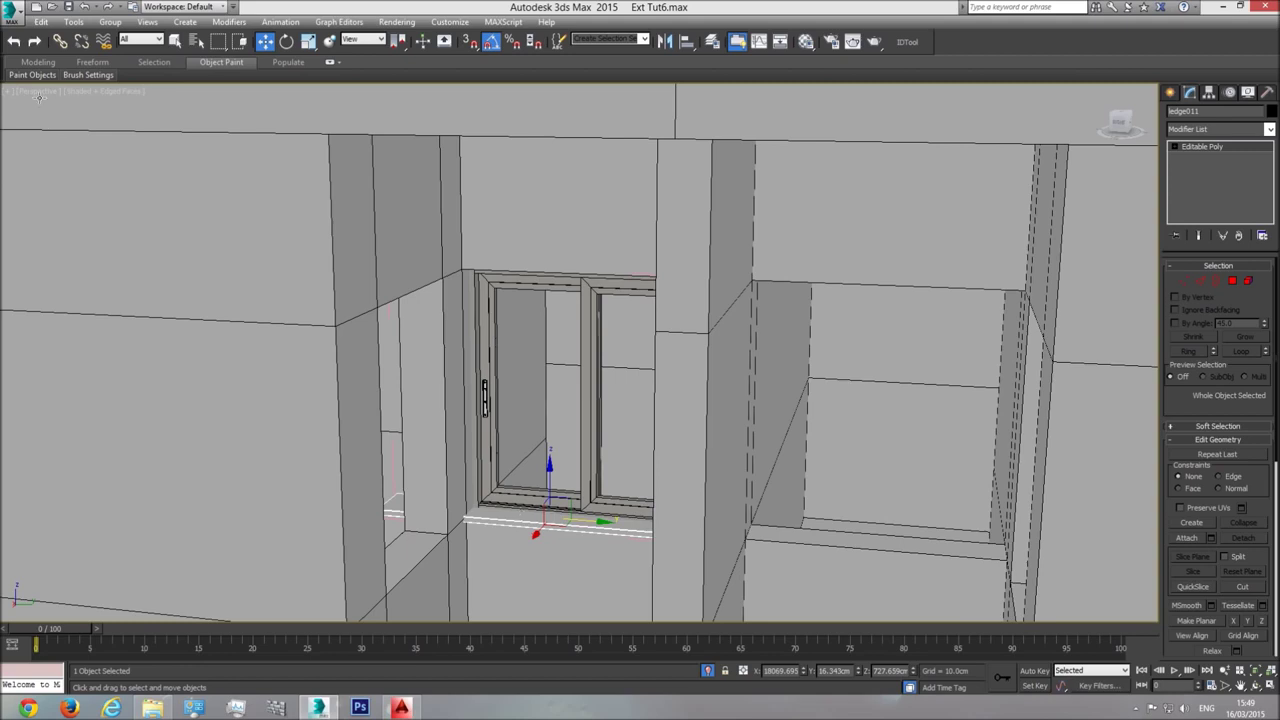
{"action": "left_click", "coordinate": [40, 97]}
{"action": "left_click", "coordinate": [86, 243]}
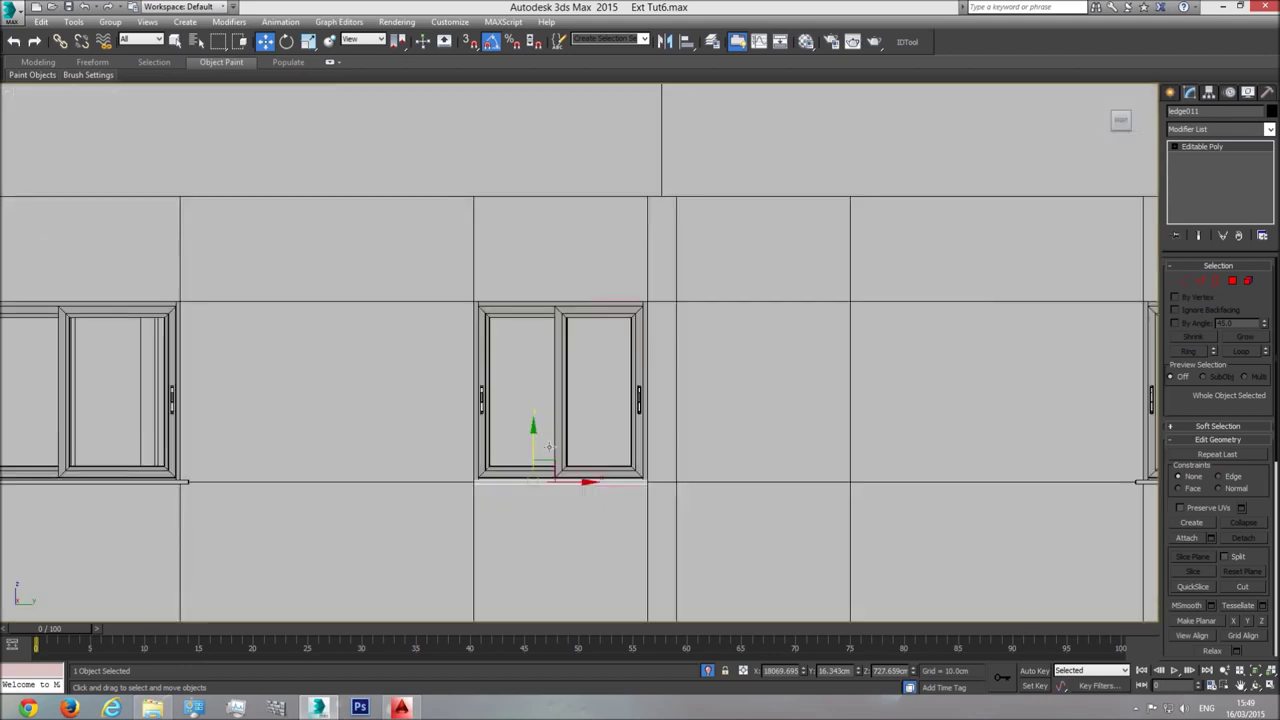
{"action": "left_click", "coordinate": [1184, 281]}
{"action": "key", "text": "F3"}
{"action": "left_click_drag", "start_coordinate": [388, 525], "coordinate": [385, 528]}
{"action": "key", "text": "F3"}
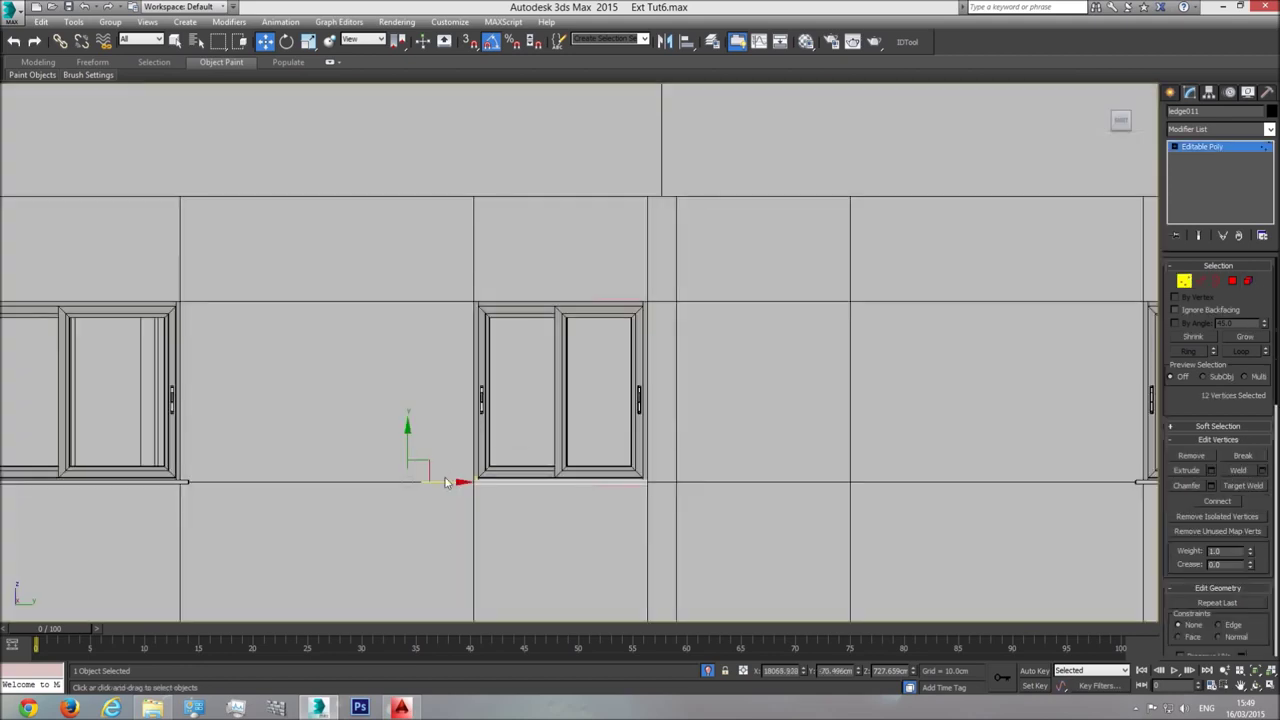
{"action": "left_click_drag", "start_coordinate": [454, 482], "coordinate": [615, 491]}
{"action": "left_click", "coordinate": [1208, 160]}
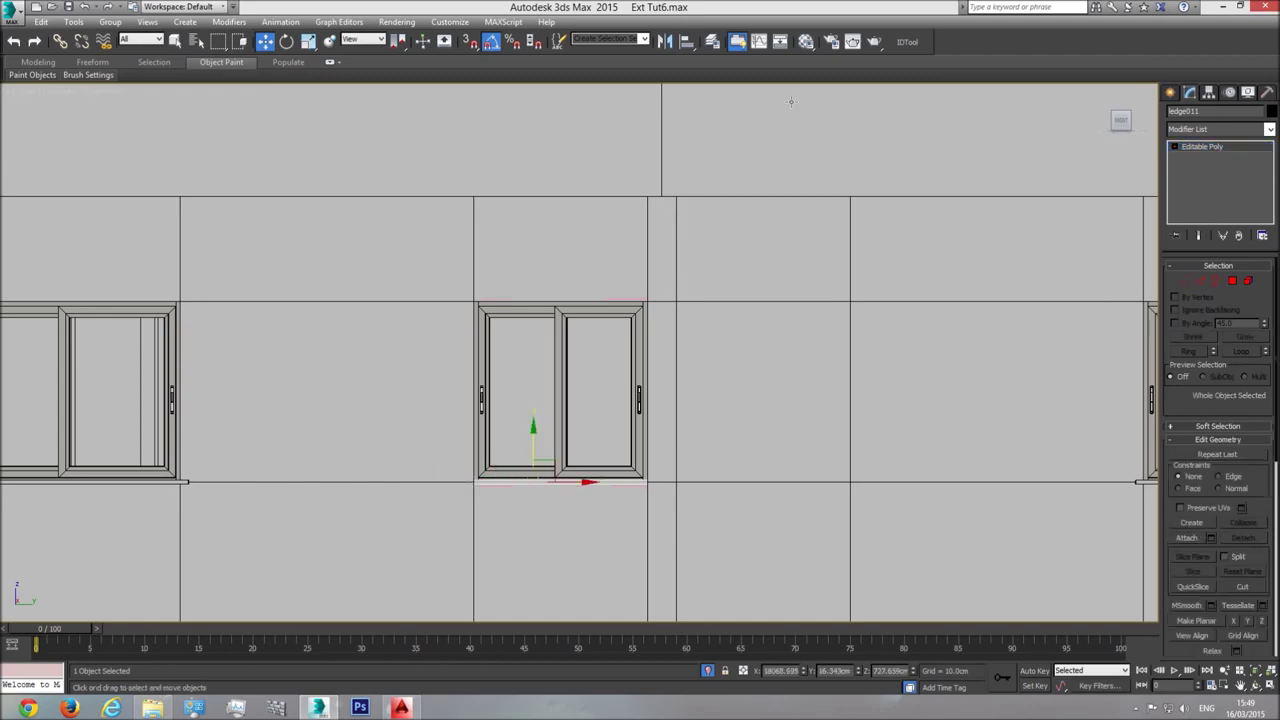
Close the window group and place one Copy of it, named Window012, in the neighbouring opening
{"action": "left_click", "coordinate": [110, 21]}
{"action": "left_click", "coordinate": [125, 86]}
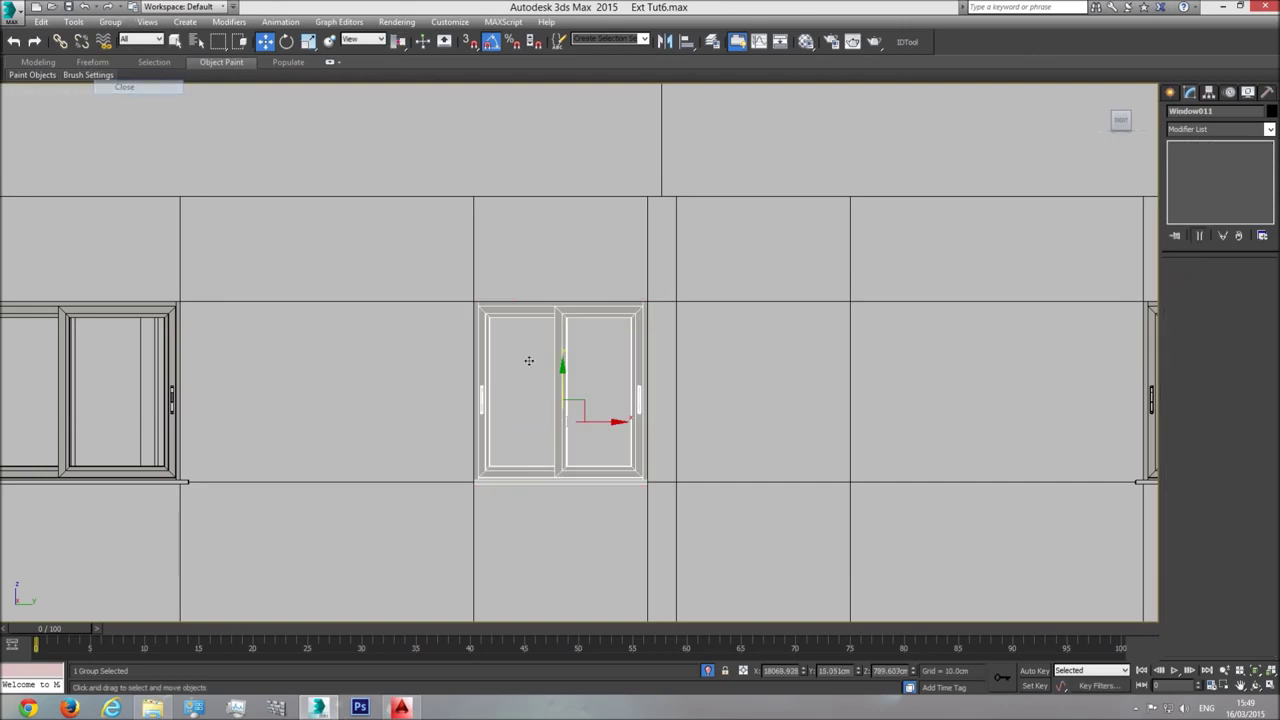
{"action": "middle_click_drag", "start_coordinate": [712, 442], "coordinate": [598, 452]}
{"action": "left_click_drag", "start_coordinate": [488, 431], "coordinate": [686, 433], "text": "shift"}
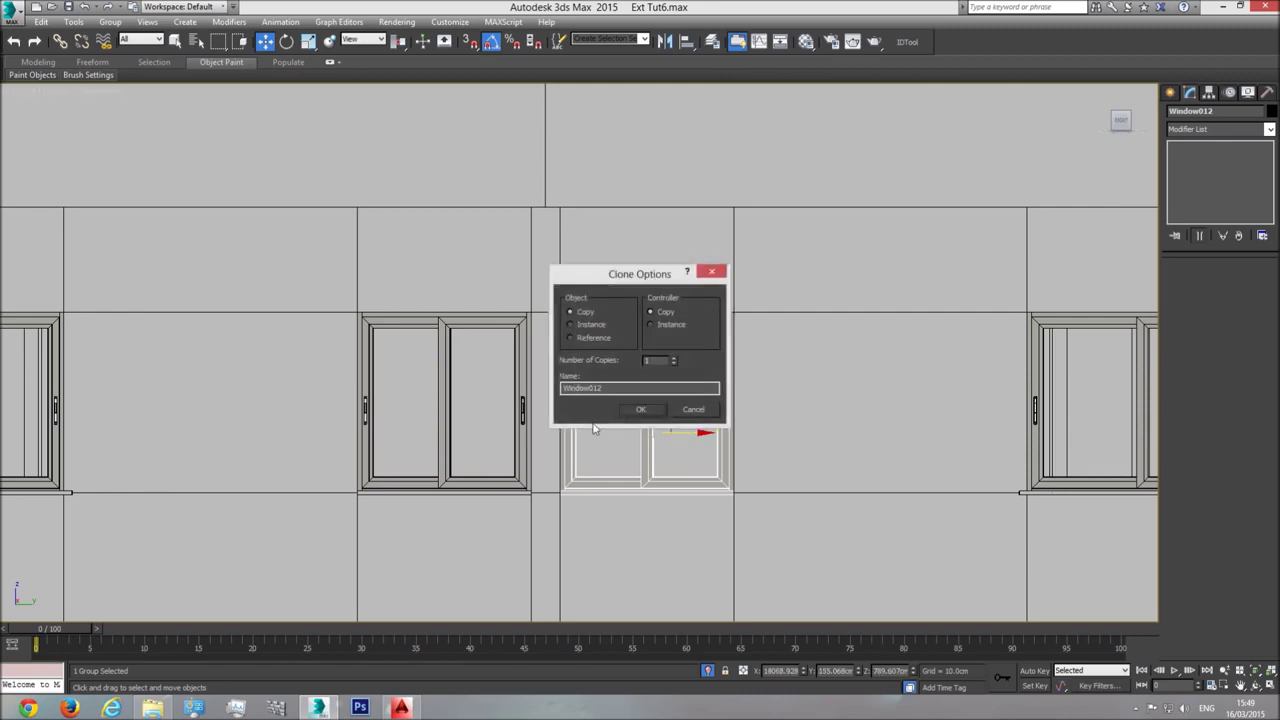
{"action": "left_click", "coordinate": [645, 409]}
Inspect the copied window and the entrance facade in perspective, in both shaded and wireframe display
{"action": "key", "text": "p"}
{"action": "left_click", "coordinate": [1256, 671]}
{"action": "left_click", "coordinate": [1256, 686]}
{"action": "left_click_drag", "start_coordinate": [698, 413], "coordinate": [726, 434]}
{"action": "scroll", "coordinate": [690, 411], "scroll_direction": "down", "scroll_amount": 7}
{"action": "left_click_drag", "start_coordinate": [622, 428], "coordinate": [606, 400]}
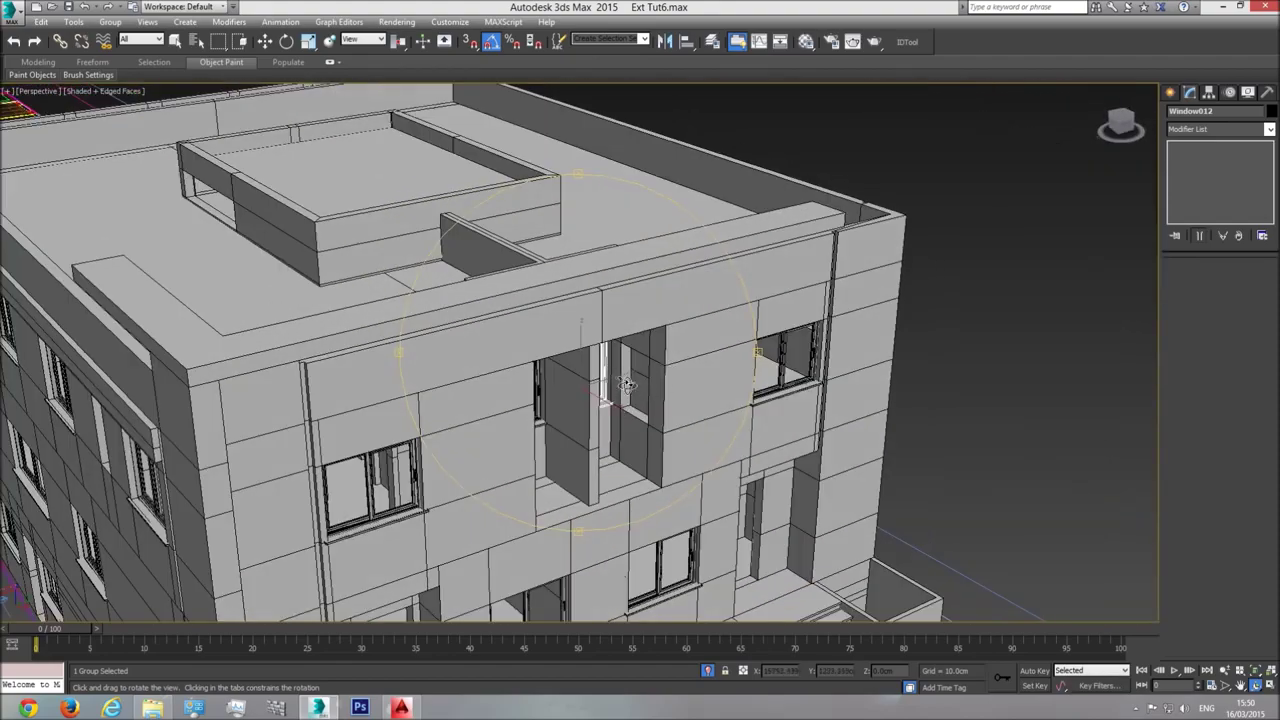
{"action": "left_click_drag", "start_coordinate": [615, 375], "coordinate": [466, 495]}
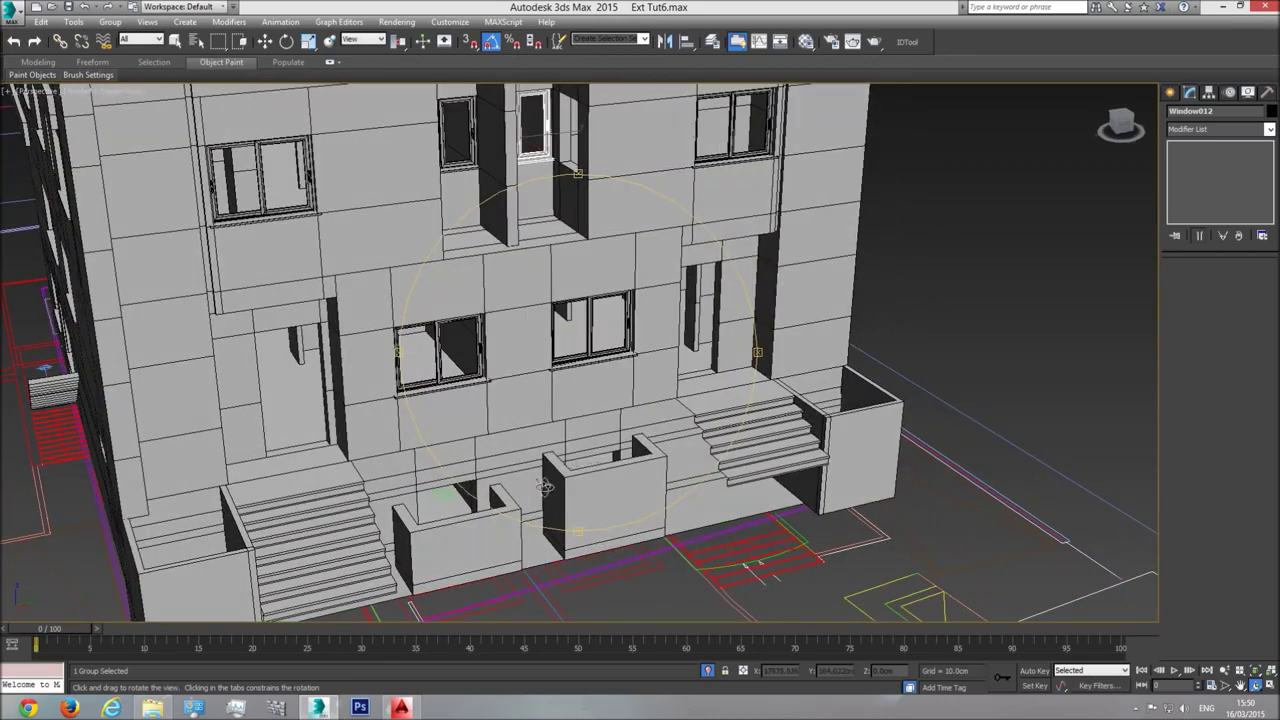
{"action": "left_click_drag", "start_coordinate": [606, 466], "coordinate": [433, 495]}
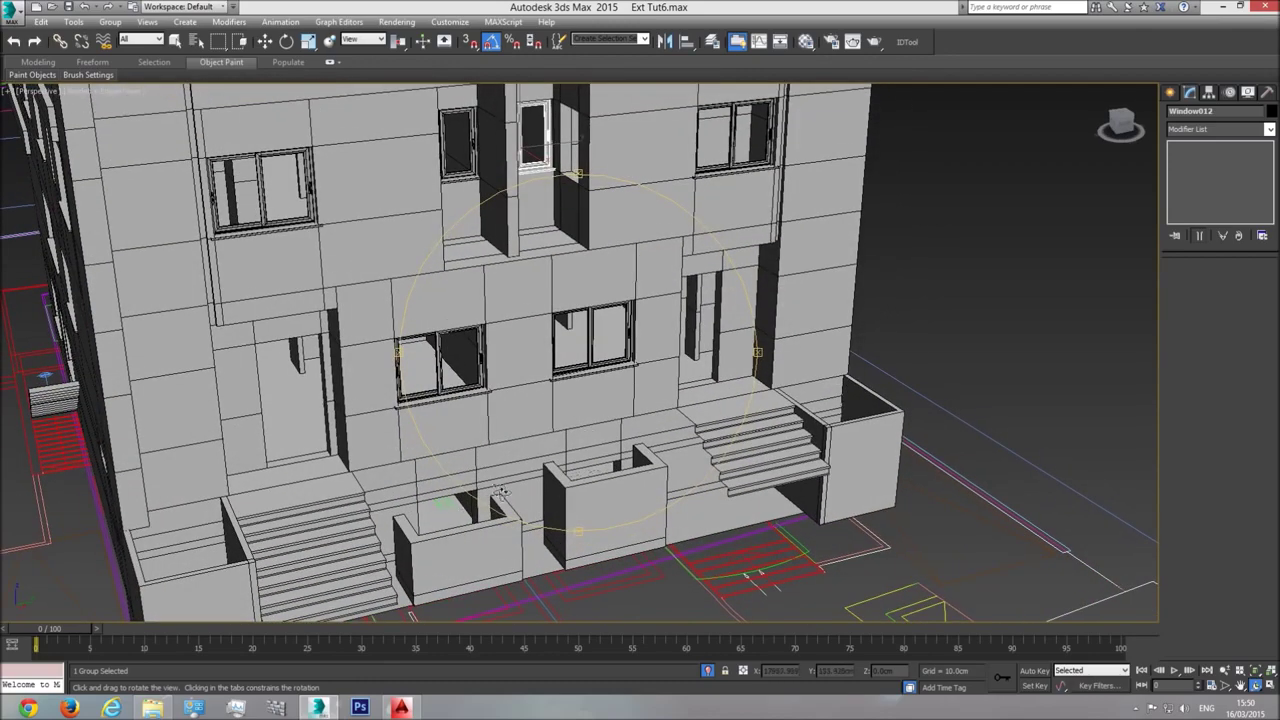
{"action": "mouse_move", "coordinate": [519, 424]}
{"action": "left_mouse_down"}
{"action": "mouse_move", "coordinate": [480, 571]}
{"action": "mouse_move", "coordinate": [371, 571]}
{"action": "mouse_move", "coordinate": [515, 456]}
{"action": "mouse_move", "coordinate": [577, 465]}
{"action": "left_mouse_up"}
{"action": "key", "text": "F3"}
{"action": "scroll", "coordinate": [577, 465], "scroll_direction": "down", "scroll_amount": 8}
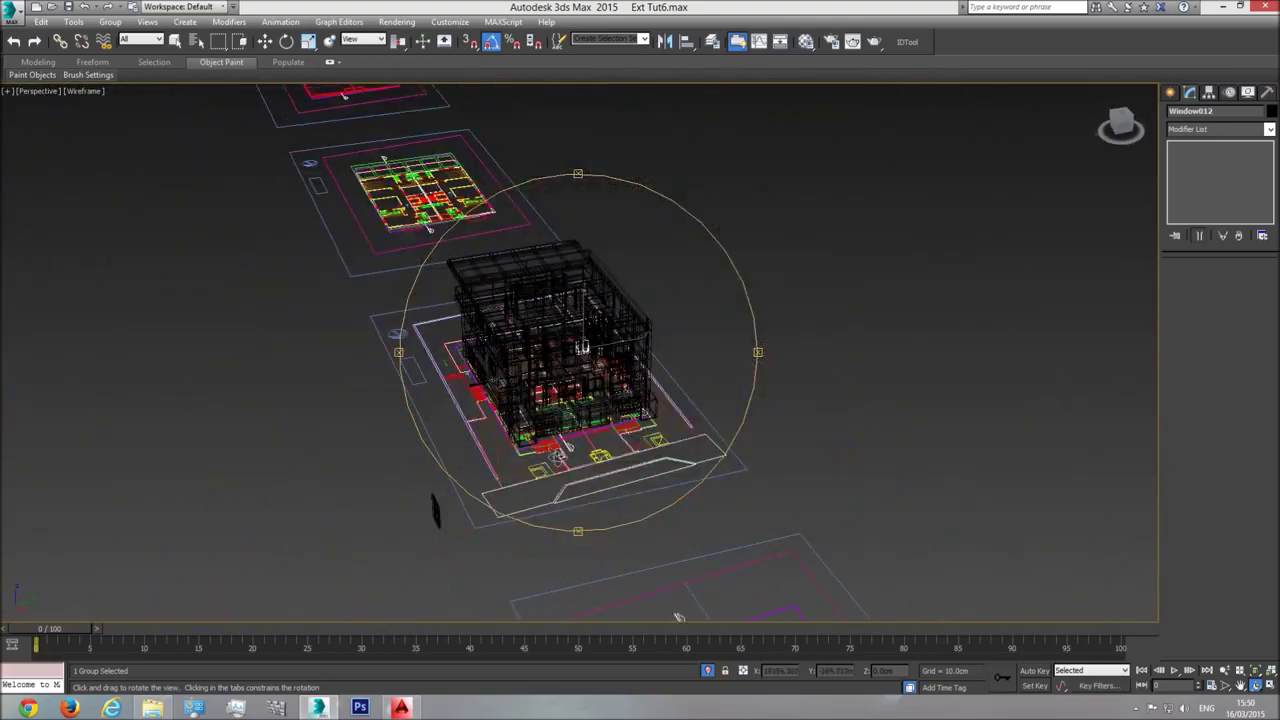
{"action": "scroll", "coordinate": [563, 415], "scroll_direction": "up", "scroll_amount": 6}
{"action": "left_click_drag", "start_coordinate": [563, 415], "coordinate": [550, 470]}
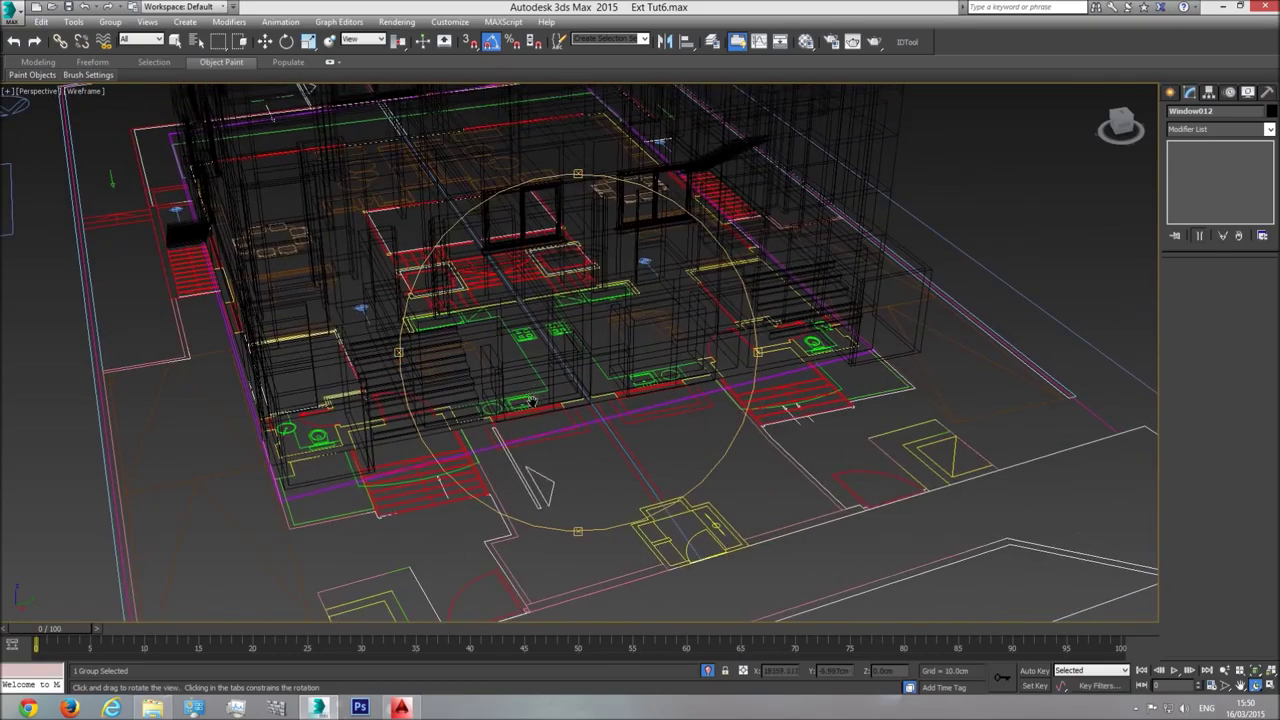
{"action": "left_click_drag", "start_coordinate": [530, 394], "coordinate": [524, 424]}
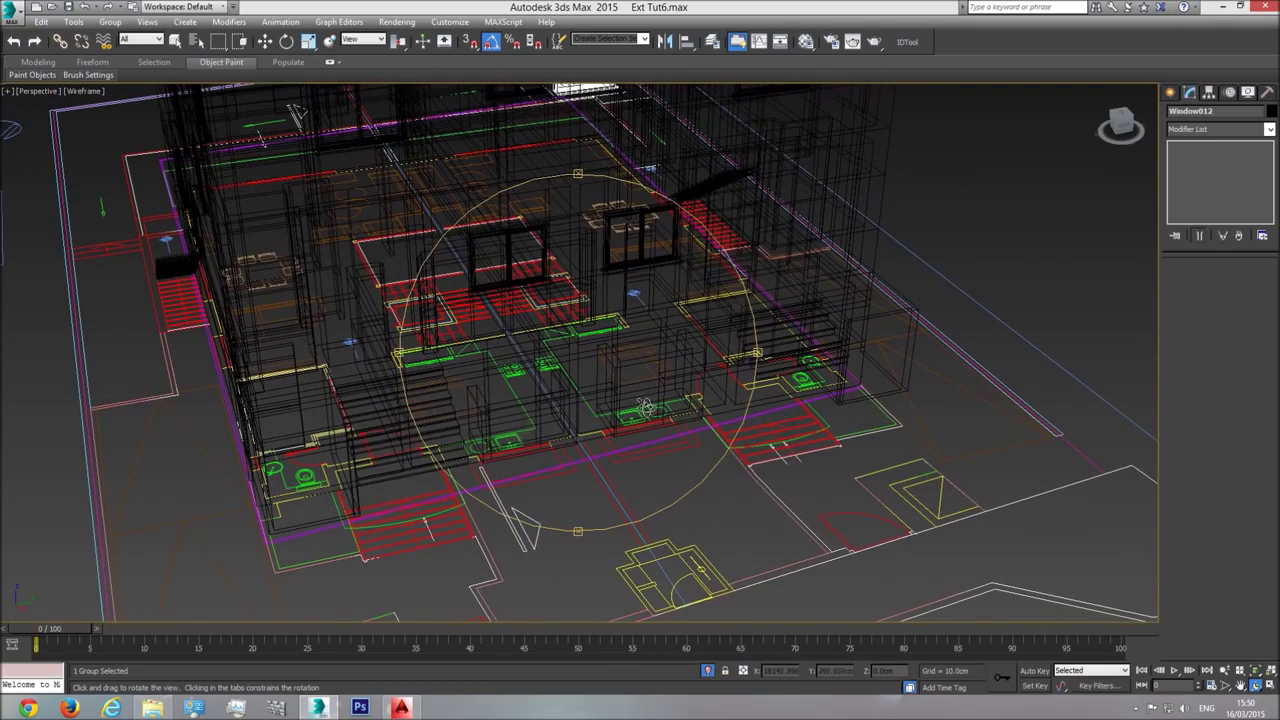
{"action": "key", "text": "F3"}
{"action": "left_click_drag", "start_coordinate": [632, 412], "coordinate": [625, 412]}
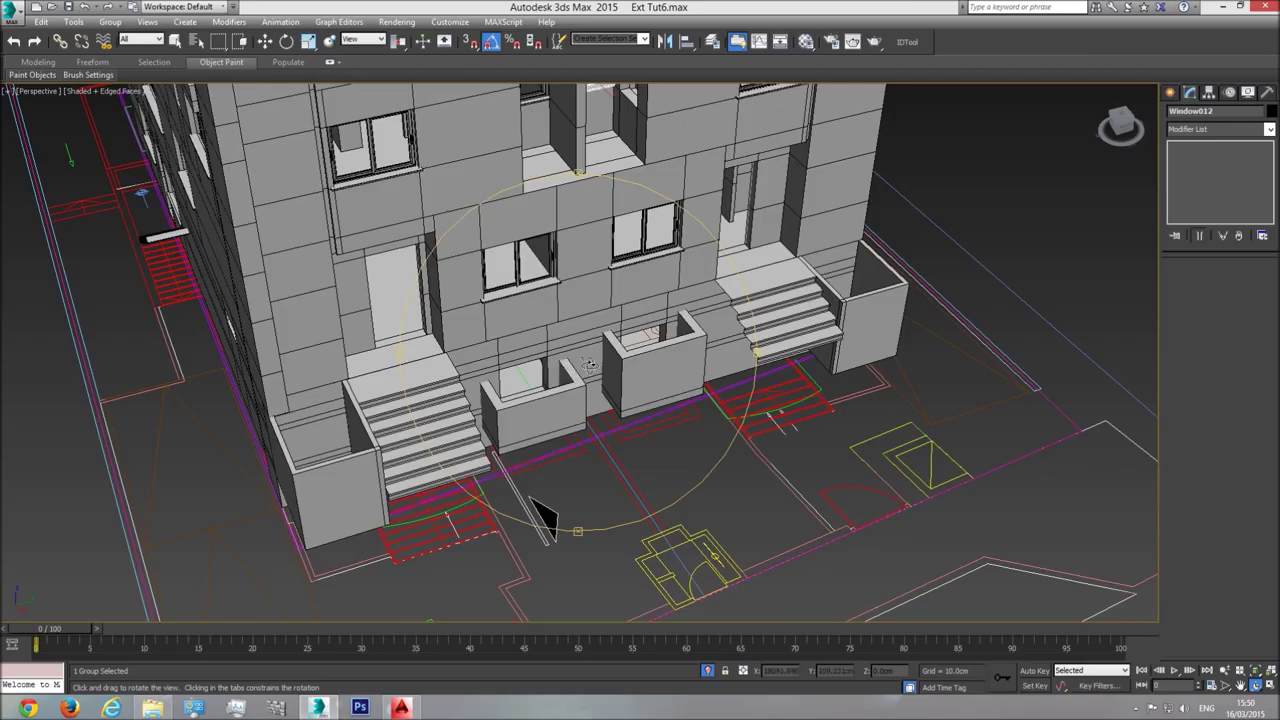
Select all seven window groups on the building's long side wall
{"action": "middle_click_drag", "start_coordinate": [642, 341], "coordinate": [579, 408]}
{"action": "scroll", "coordinate": [578, 410], "scroll_direction": "down", "scroll_amount": 3}
{"action": "left_click_drag", "start_coordinate": [580, 412], "coordinate": [436, 337]}
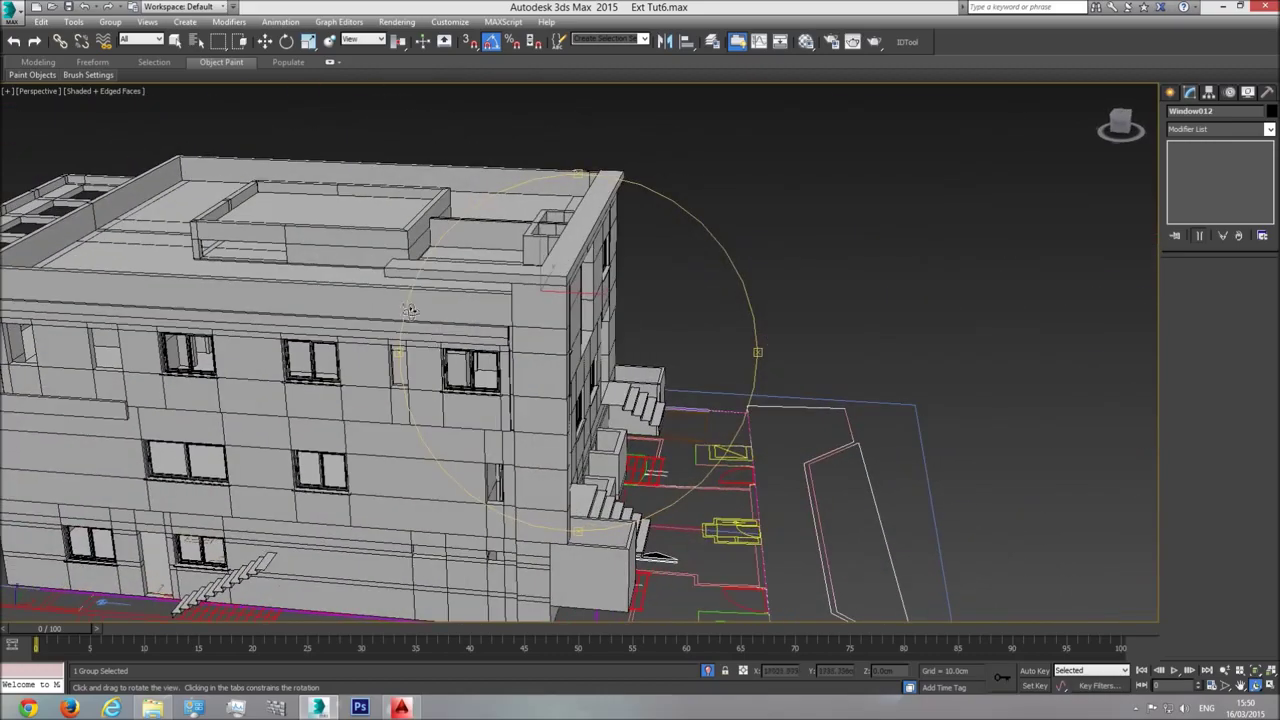
{"action": "left_click_drag", "start_coordinate": [390, 445], "coordinate": [540, 392]}
{"action": "key", "text": "w"}
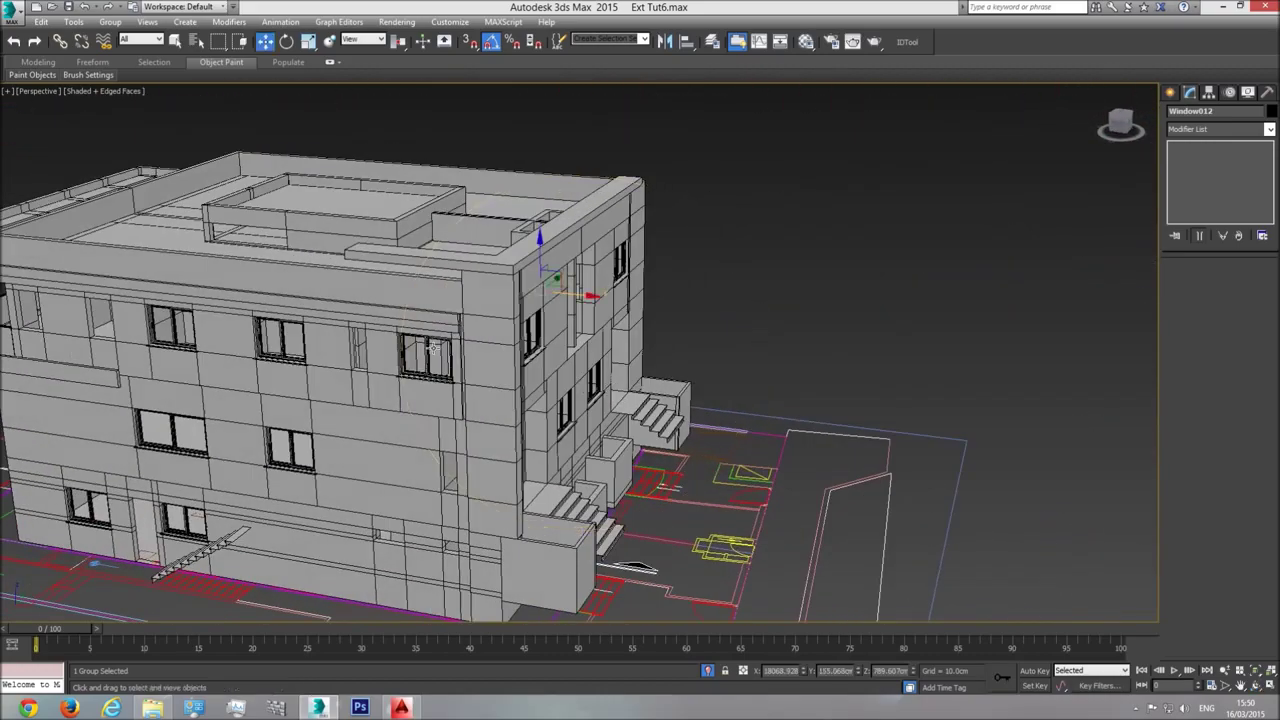
{"action": "left_click", "coordinate": [437, 347]}
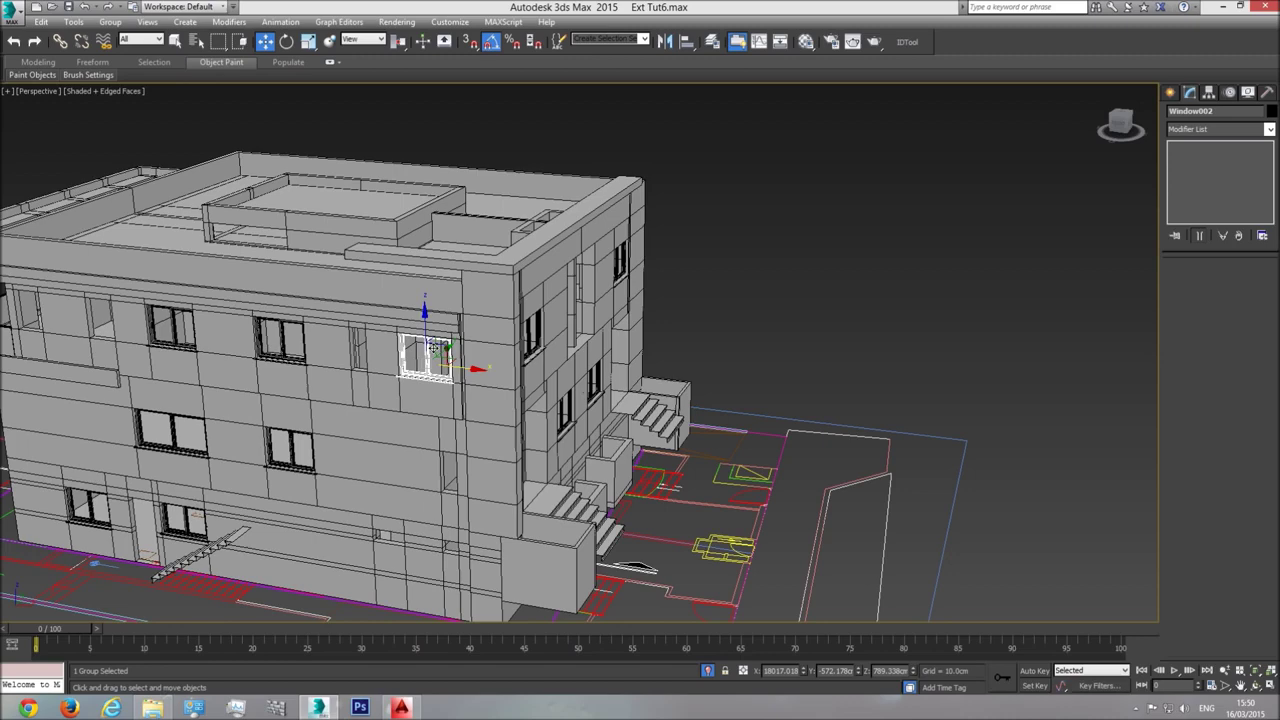
{"action": "left_click", "coordinate": [288, 344], "text": "ctrl"}
{"action": "left_click", "coordinate": [168, 322], "text": "ctrl"}
{"action": "left_click", "coordinate": [177, 424], "text": "ctrl"}
{"action": "left_click", "coordinate": [291, 444], "text": "ctrl"}
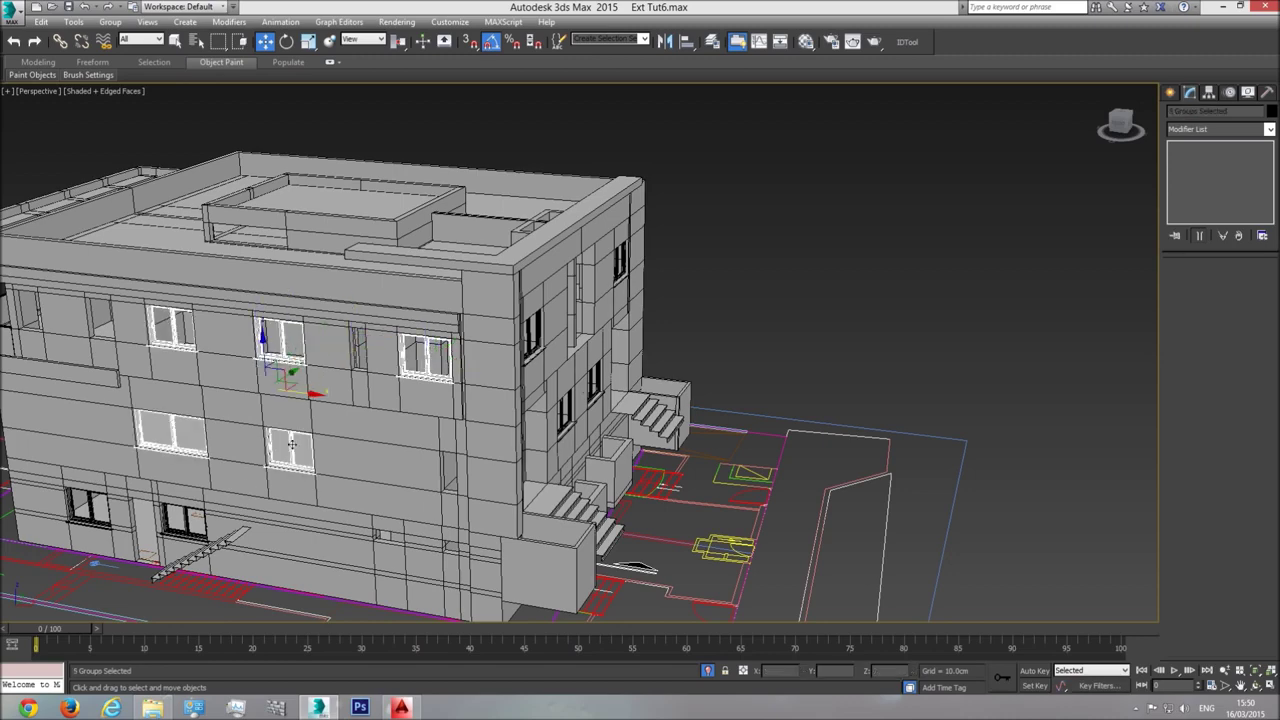
{"action": "left_click", "coordinate": [185, 520], "text": "ctrl"}
{"action": "left_click", "coordinate": [88, 508], "text": "ctrl"}
{"action": "middle_click_drag", "start_coordinate": [88, 508], "coordinate": [444, 495], "text": "alt"}
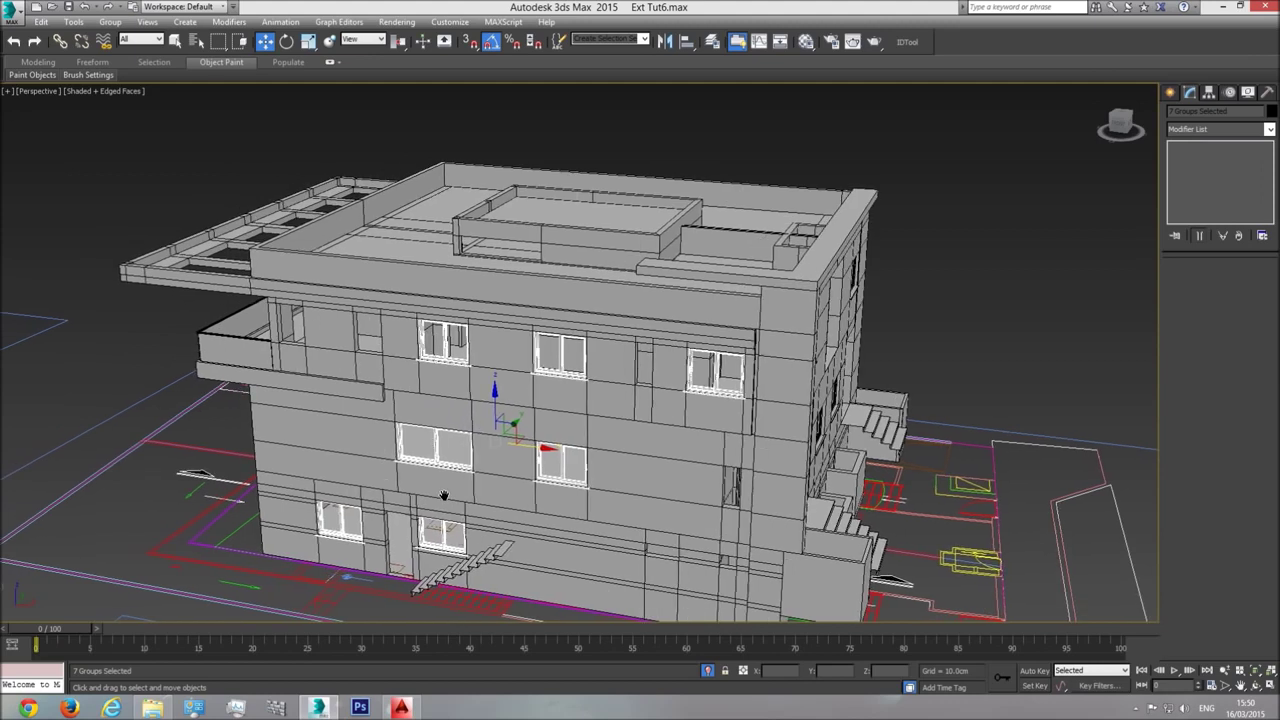
Rotate a copy of the seven selected windows about the vertical axis to face the opposite side wall
{"action": "left_click", "coordinate": [291, 44]}
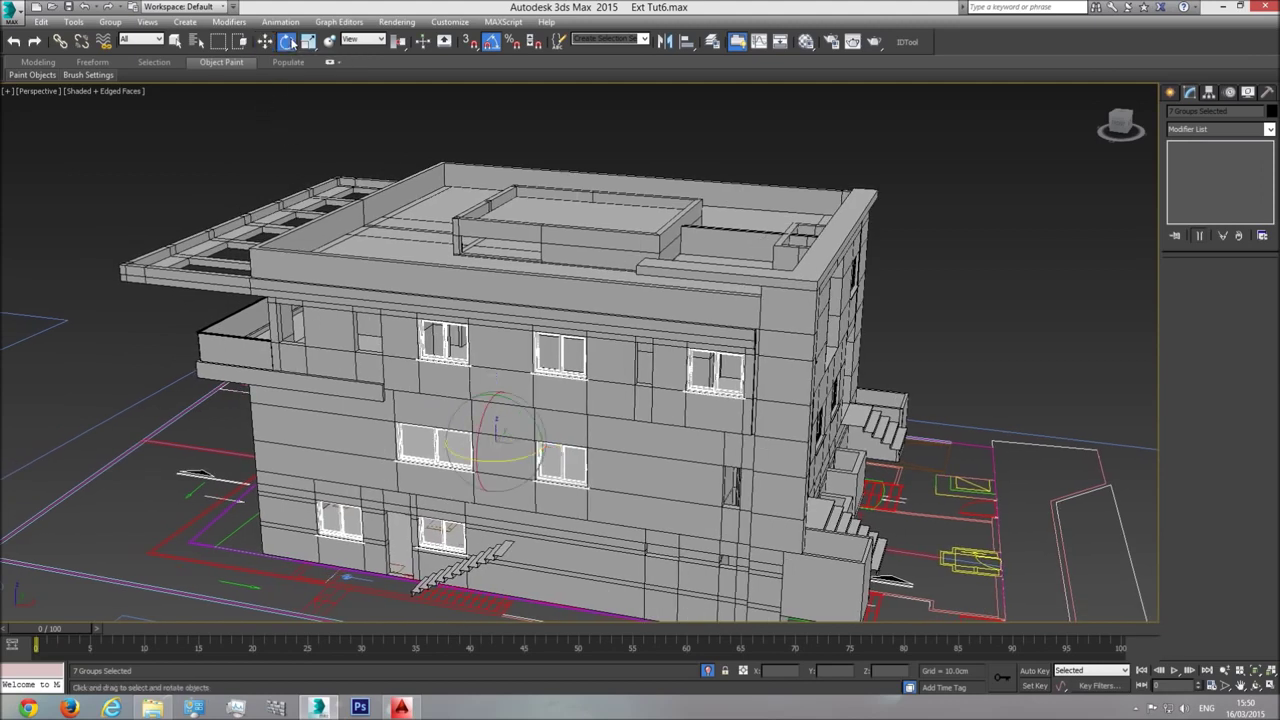
{"action": "left_click_drag", "start_coordinate": [512, 457], "coordinate": [391, 472]}
{"action": "left_click", "coordinate": [639, 410]}
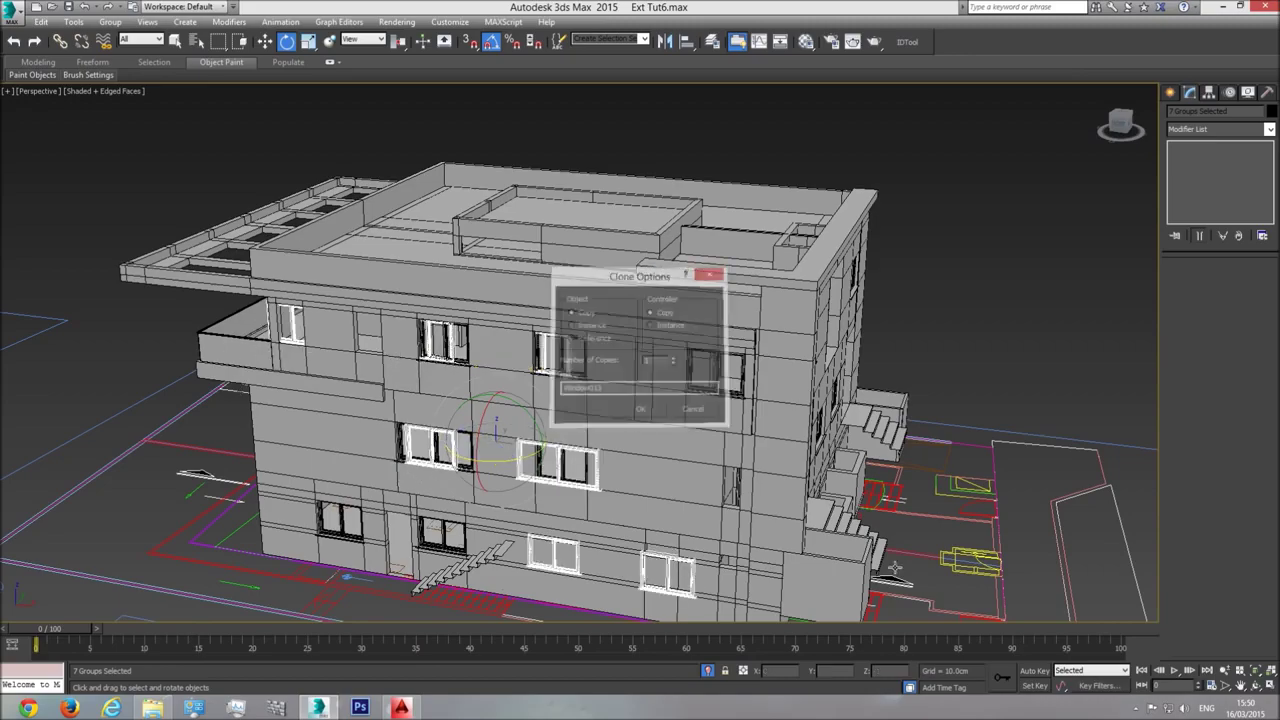
Move the seven rotated window copies across the building and position them against the opposite side wall
{"action": "left_click", "coordinate": [1254, 686]}
{"action": "left_click_drag", "start_coordinate": [735, 300], "coordinate": [530, 293]}
{"action": "left_click", "coordinate": [265, 41]}
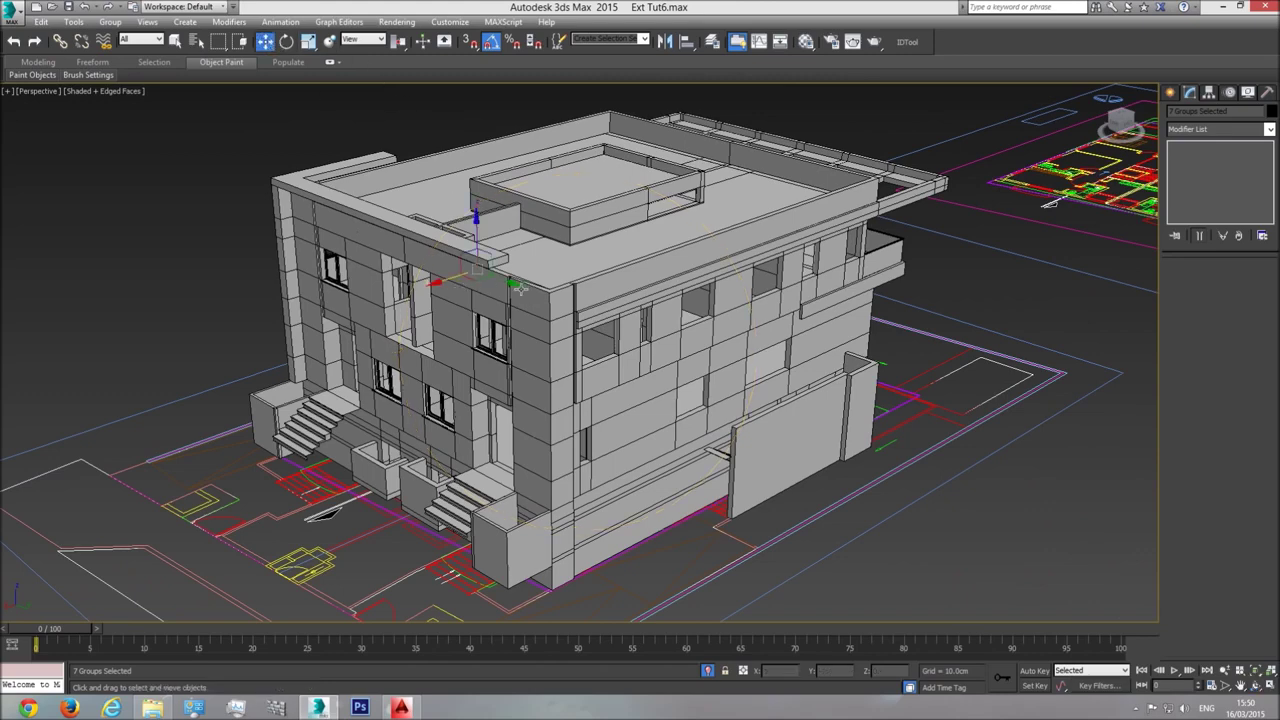
{"action": "left_click_drag", "start_coordinate": [507, 282], "coordinate": [763, 424]}
{"action": "scroll", "coordinate": [760, 425], "scroll_direction": "up", "scroll_amount": 5}
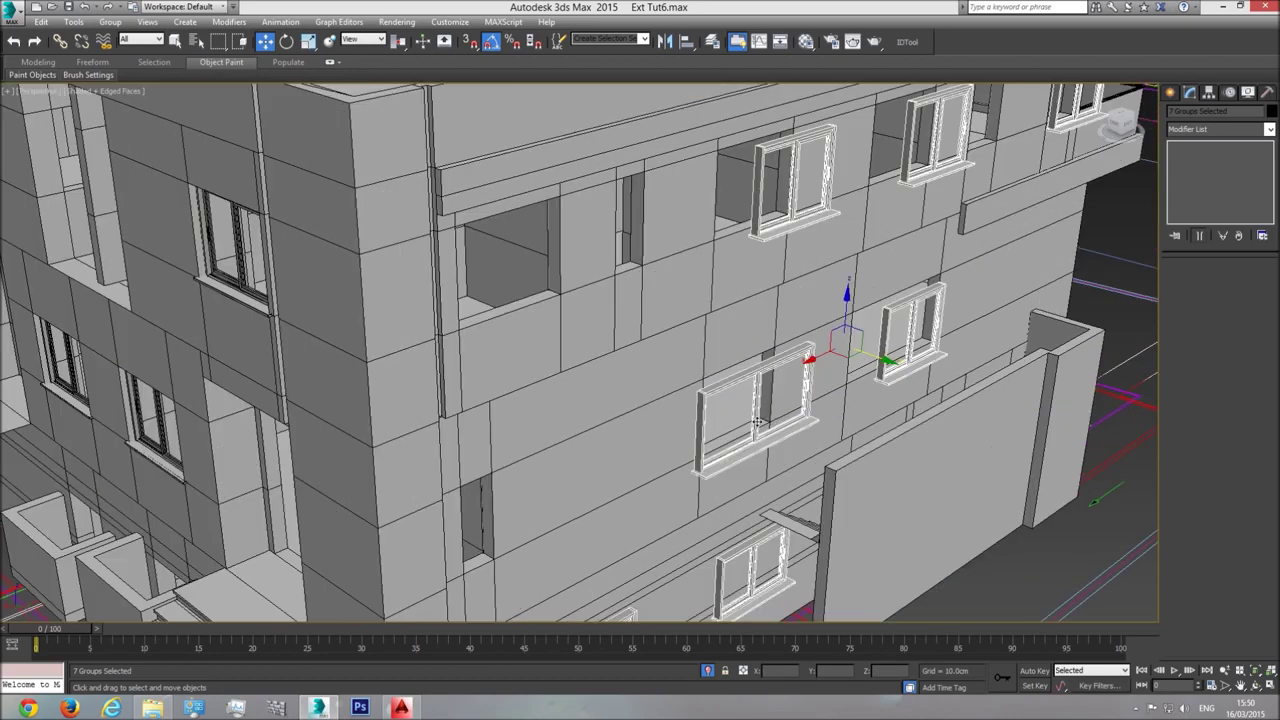
{"action": "mouse_move", "coordinate": [882, 356]}
{"action": "left_mouse_down"}
{"action": "mouse_move", "coordinate": [860, 365]}
{"action": "mouse_move", "coordinate": [888, 377]}
{"action": "left_mouse_up"}
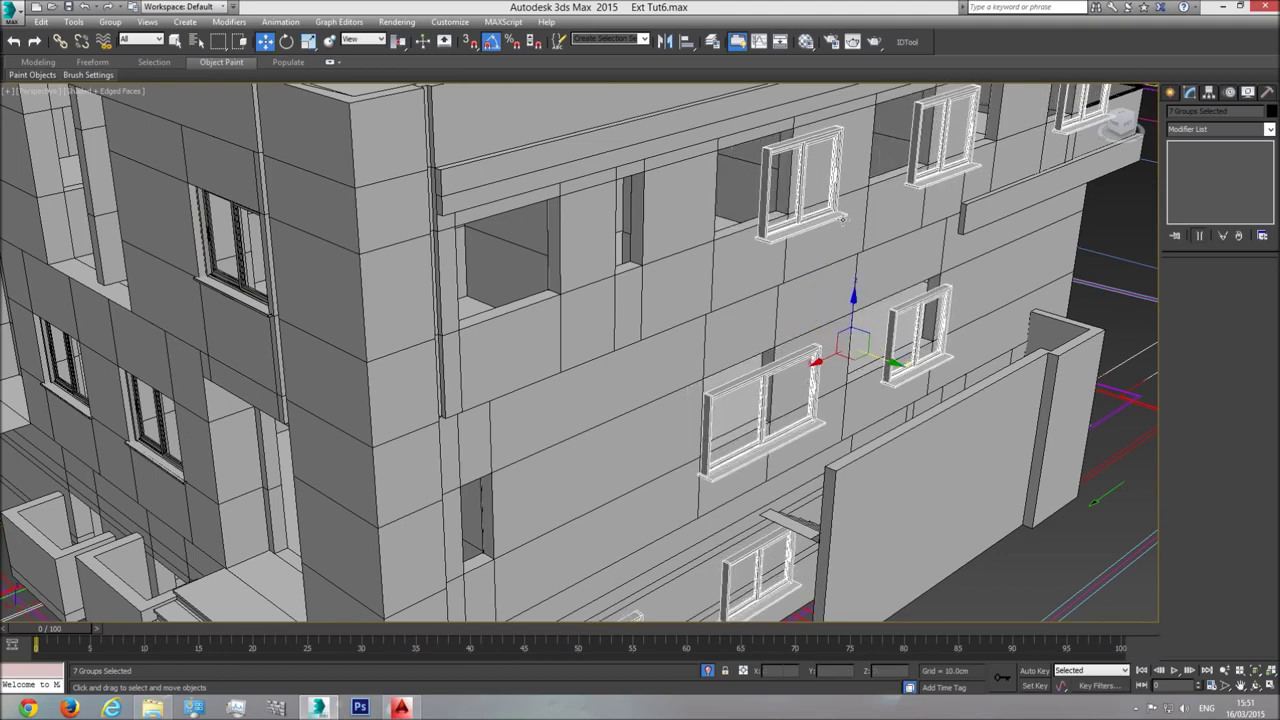
Select the three top-floor windows on this wall and frame them in the Back view
{"action": "scroll", "coordinate": [825, 168], "scroll_direction": "down", "scroll_amount": 5}
{"action": "left_click", "coordinate": [608, 275]}
{"action": "left_click", "coordinate": [718, 235], "text": "ctrl"}
{"action": "left_click", "coordinate": [824, 208], "text": "ctrl"}
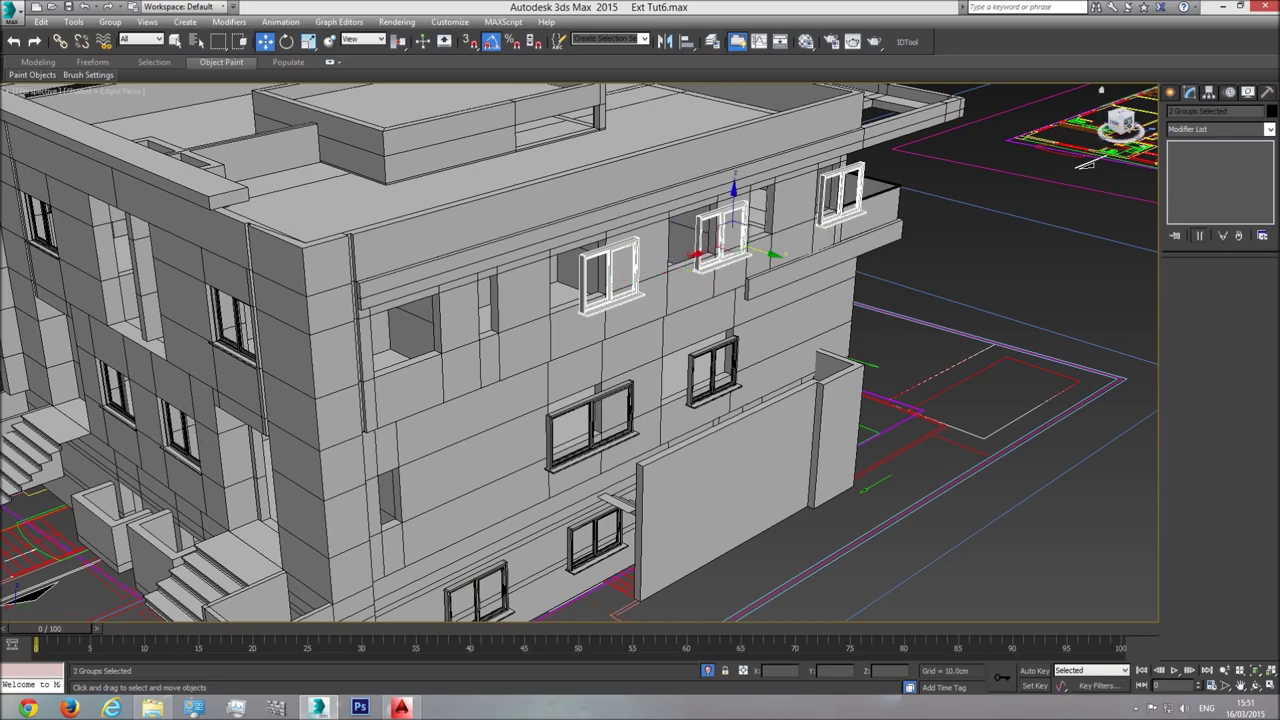
{"action": "left_click", "coordinate": [1120, 125]}
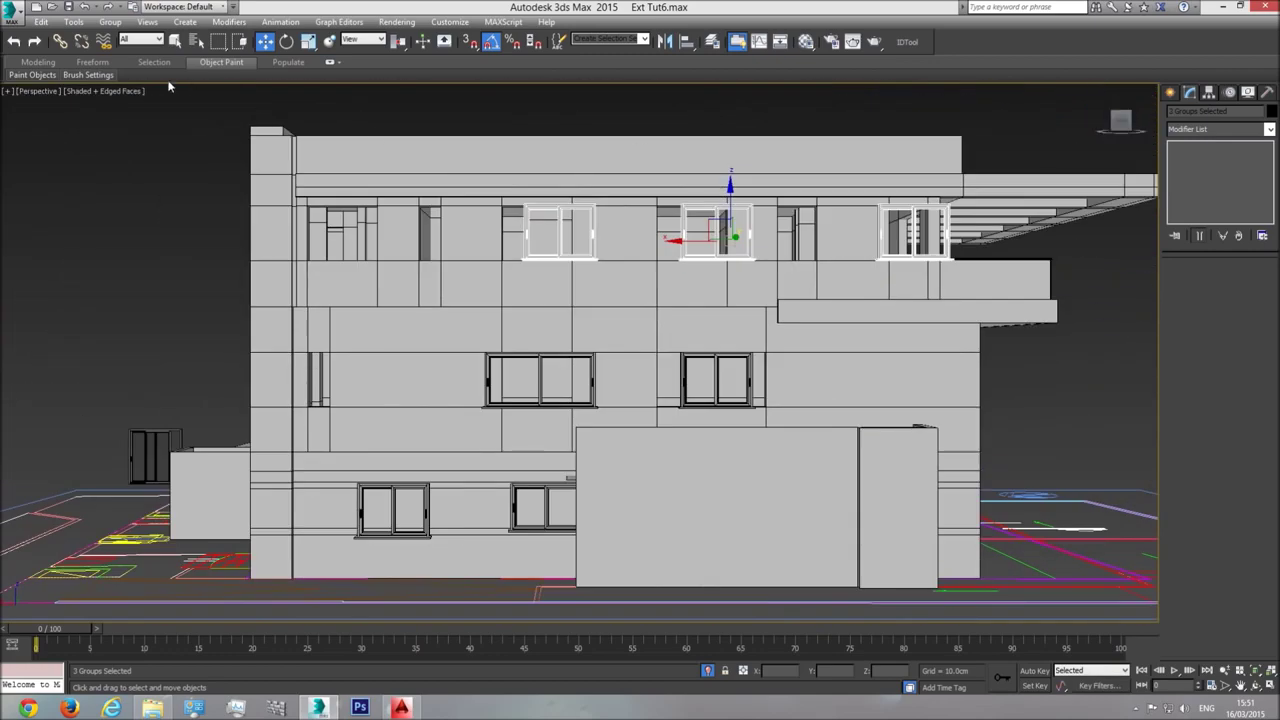
{"action": "left_click", "coordinate": [30, 91]}
{"action": "left_click", "coordinate": [88, 213]}
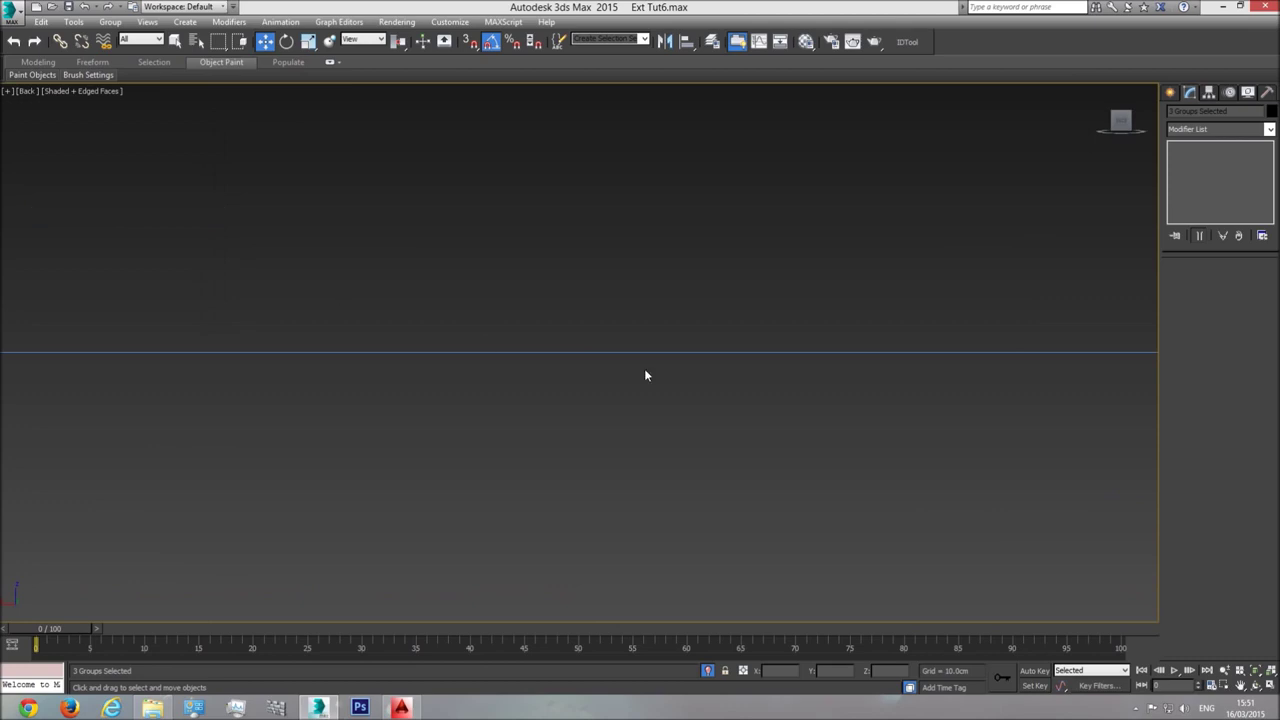
{"action": "left_click", "coordinate": [1256, 672]}
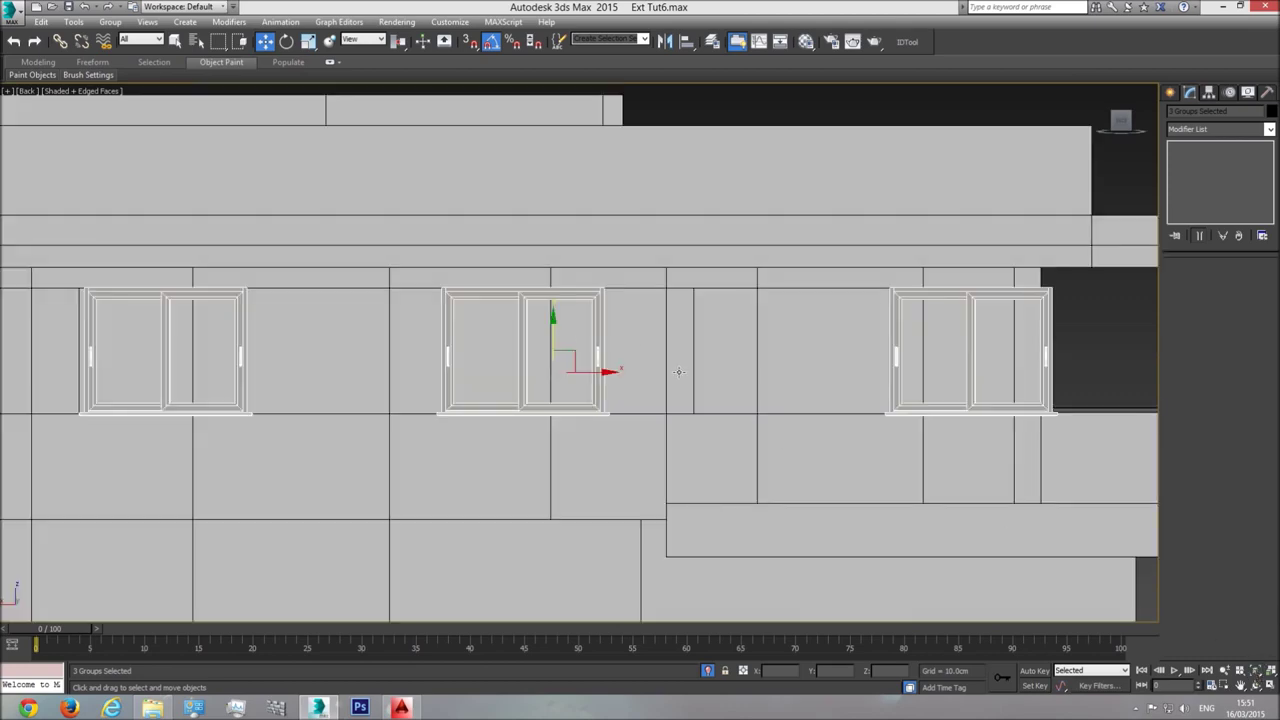
Set the Back view to Realistic display and shift the three top-floor windows horizontally to line up with the wall openings
{"action": "scroll", "coordinate": [678, 372], "scroll_direction": "down", "scroll_amount": 4}
{"action": "left_click", "coordinate": [80, 91]}
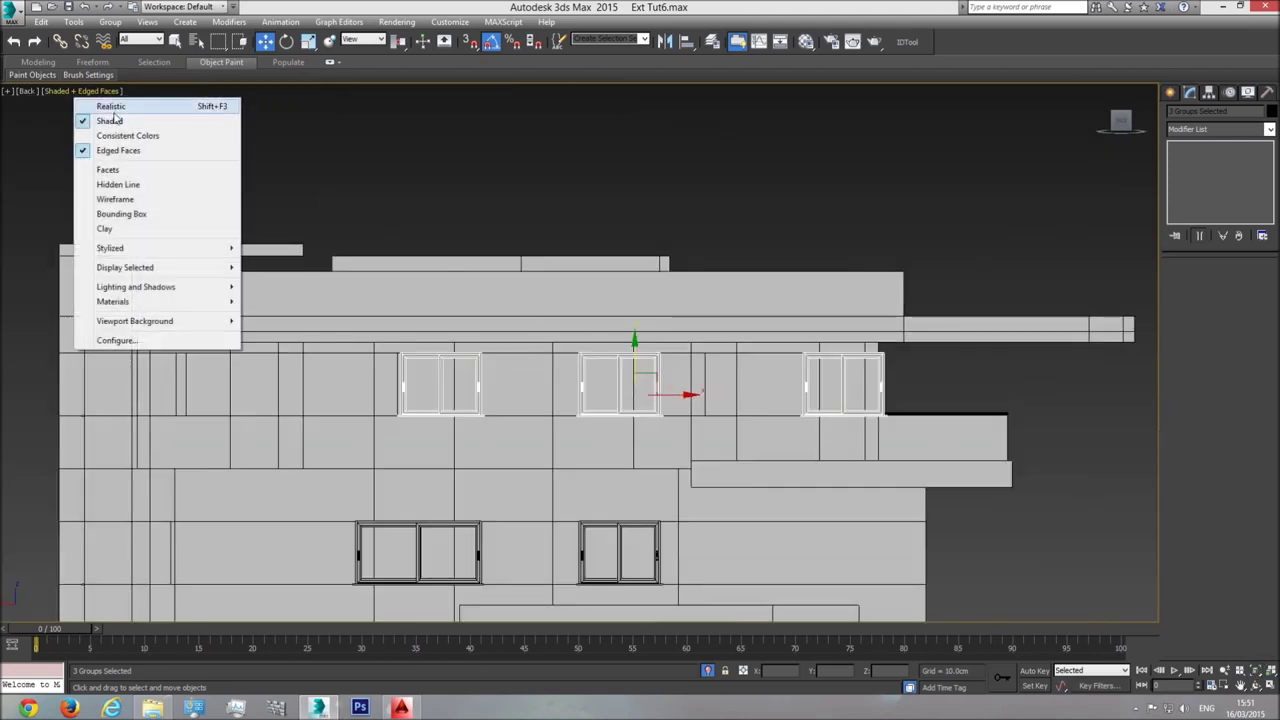
{"action": "left_click", "coordinate": [115, 104]}
{"action": "scroll", "coordinate": [611, 400], "scroll_direction": "up", "scroll_amount": 4}
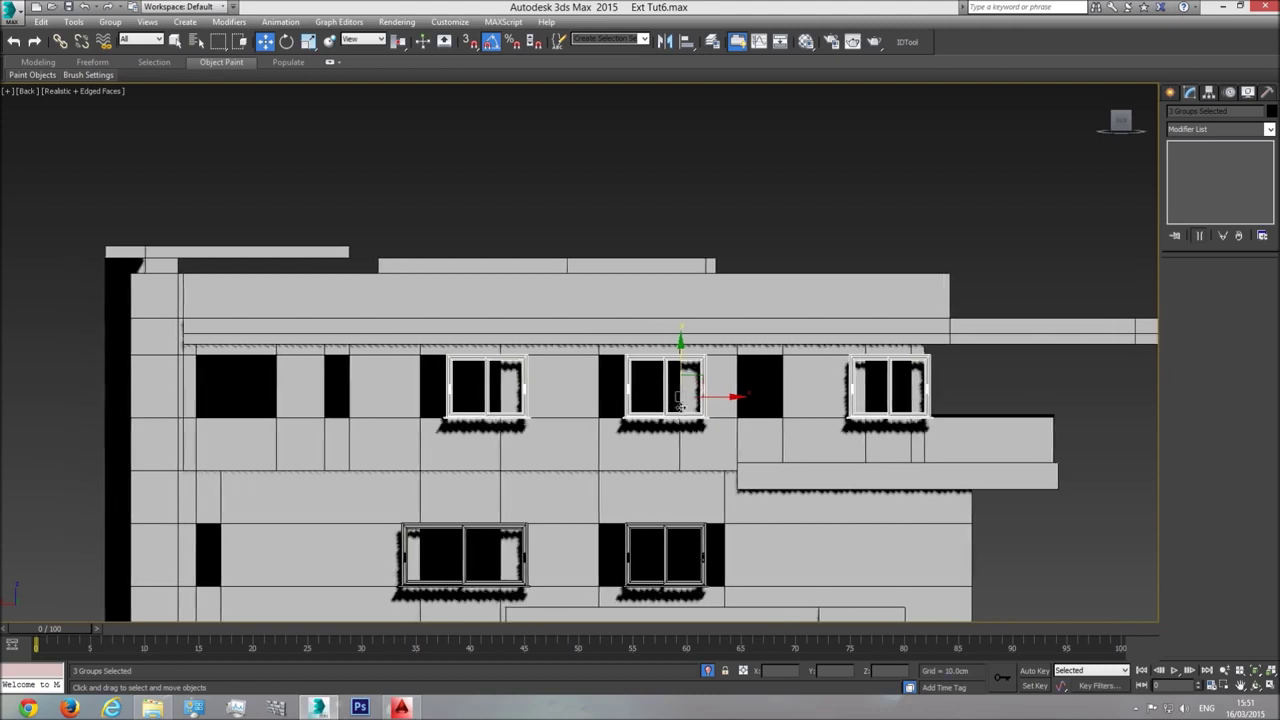
{"action": "left_click_drag", "start_coordinate": [697, 392], "coordinate": [659, 396]}
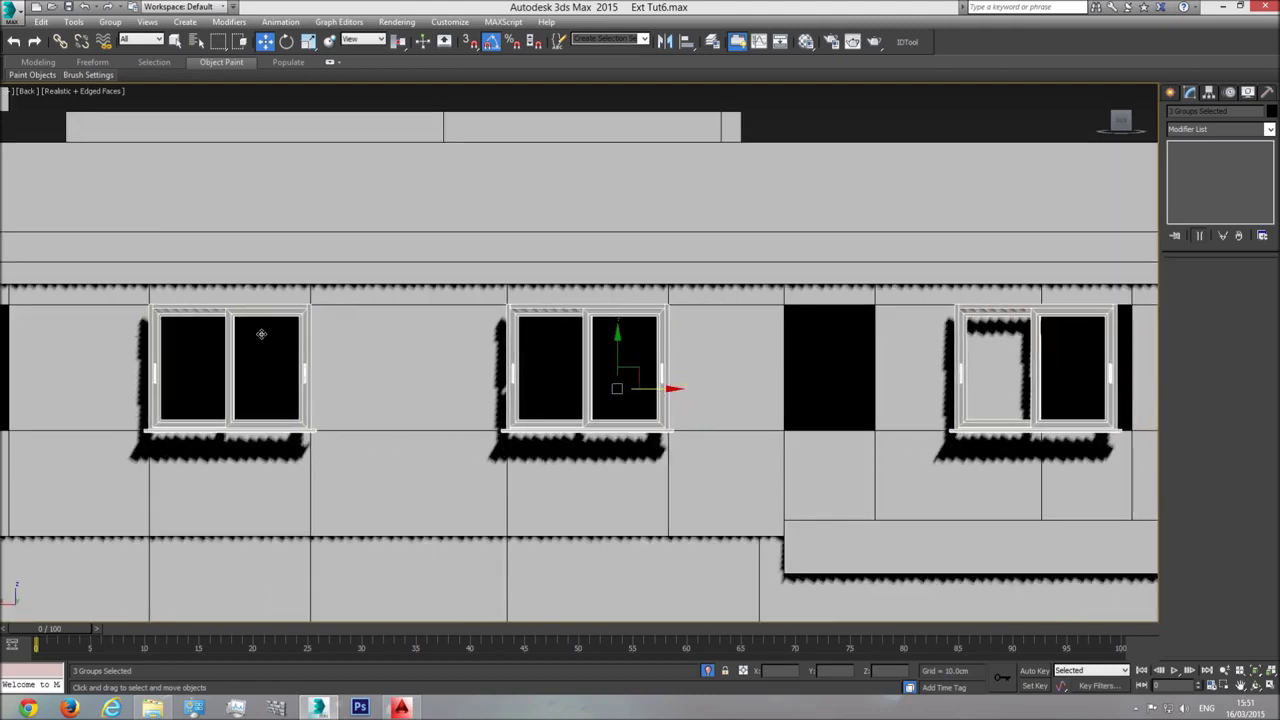
Move the top-floor window nearest the balcony horizontally into the wide opening at the wall's opposite end
{"action": "middle_click_drag", "start_coordinate": [163, 339], "coordinate": [292, 356]}
{"action": "scroll", "coordinate": [895, 404], "scroll_direction": "down", "scroll_amount": 2}
{"action": "left_click", "coordinate": [908, 392]}
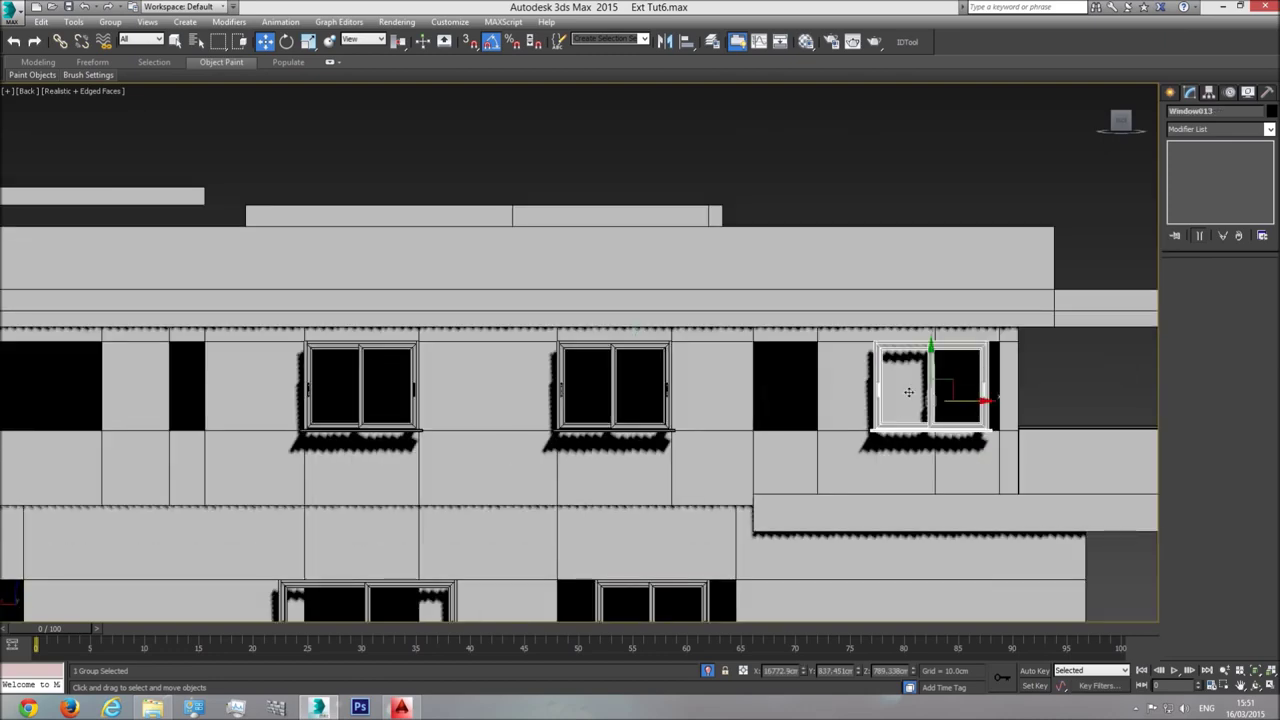
{"action": "left_click_drag", "start_coordinate": [963, 401], "coordinate": [118, 405]}
{"action": "middle_click_drag", "start_coordinate": [210, 409], "coordinate": [584, 408]}
{"action": "scroll", "coordinate": [471, 394], "scroll_direction": "up", "scroll_amount": 4}
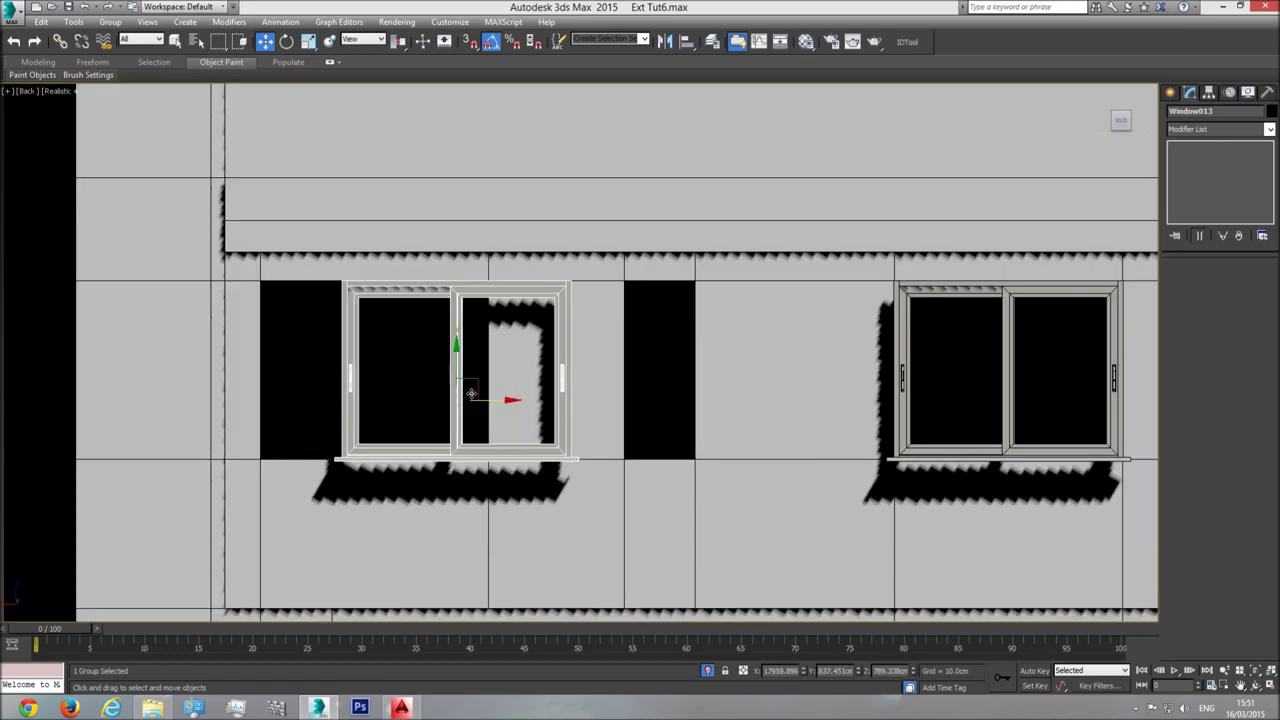
{"action": "left_click_drag", "start_coordinate": [508, 400], "coordinate": [428, 404]}
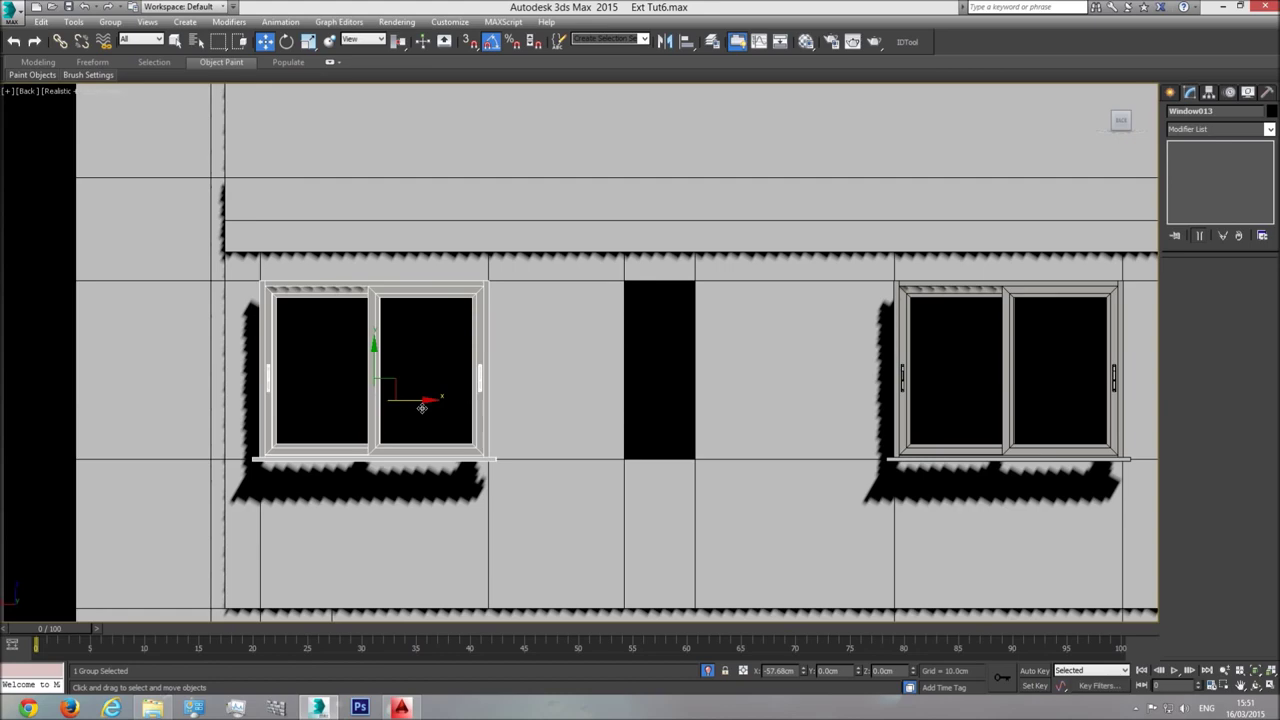
Exchange the positions of the two middle-floor windows so each lines up with the opening of its own width
{"action": "scroll", "coordinate": [454, 410], "scroll_direction": "down", "scroll_amount": 6}
{"action": "middle_click_drag", "start_coordinate": [703, 514], "coordinate": [674, 420]}
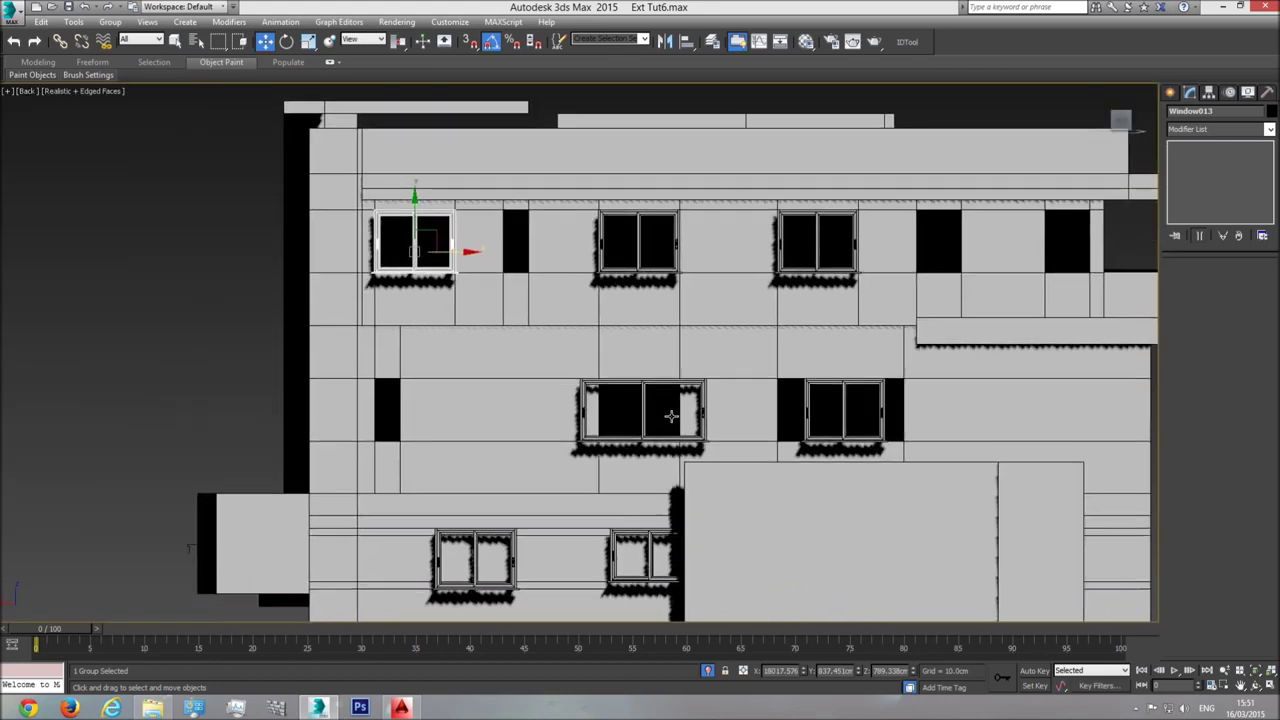
{"action": "scroll", "coordinate": [803, 424], "scroll_direction": "down", "scroll_amount": 2}
{"action": "left_click", "coordinate": [795, 418]}
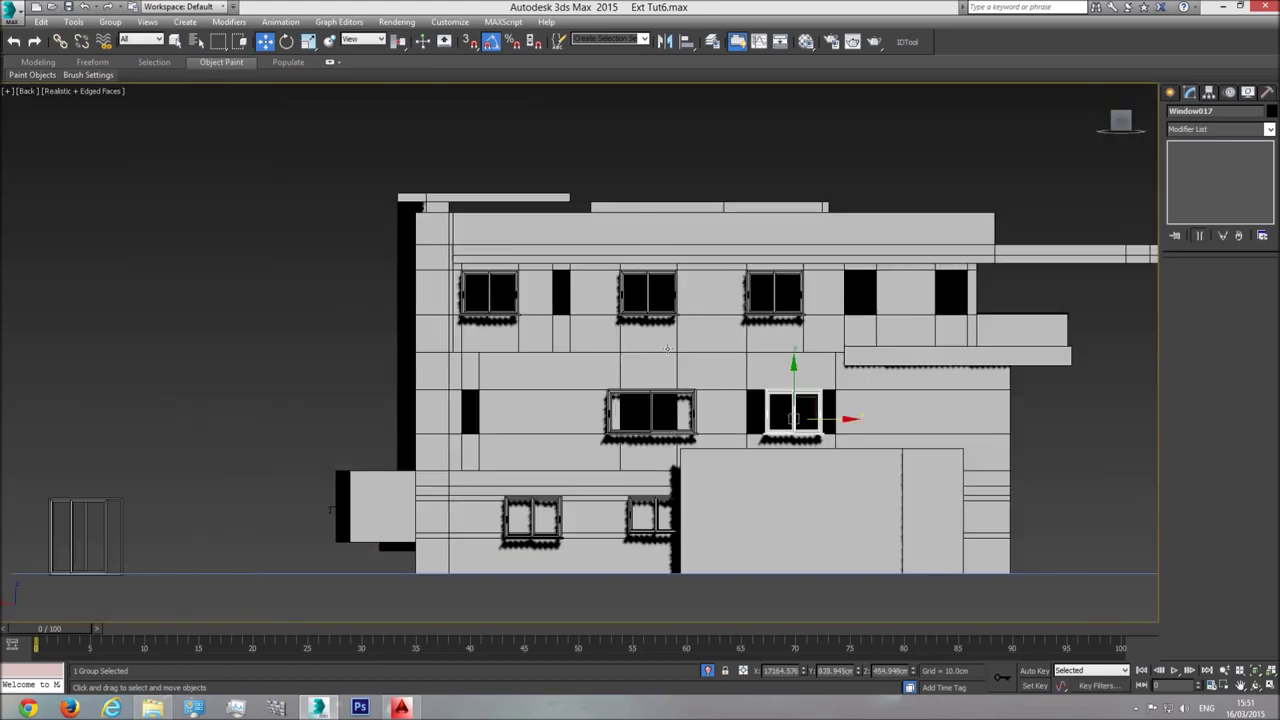
{"action": "scroll", "coordinate": [709, 363], "scroll_direction": "up", "scroll_amount": 4}
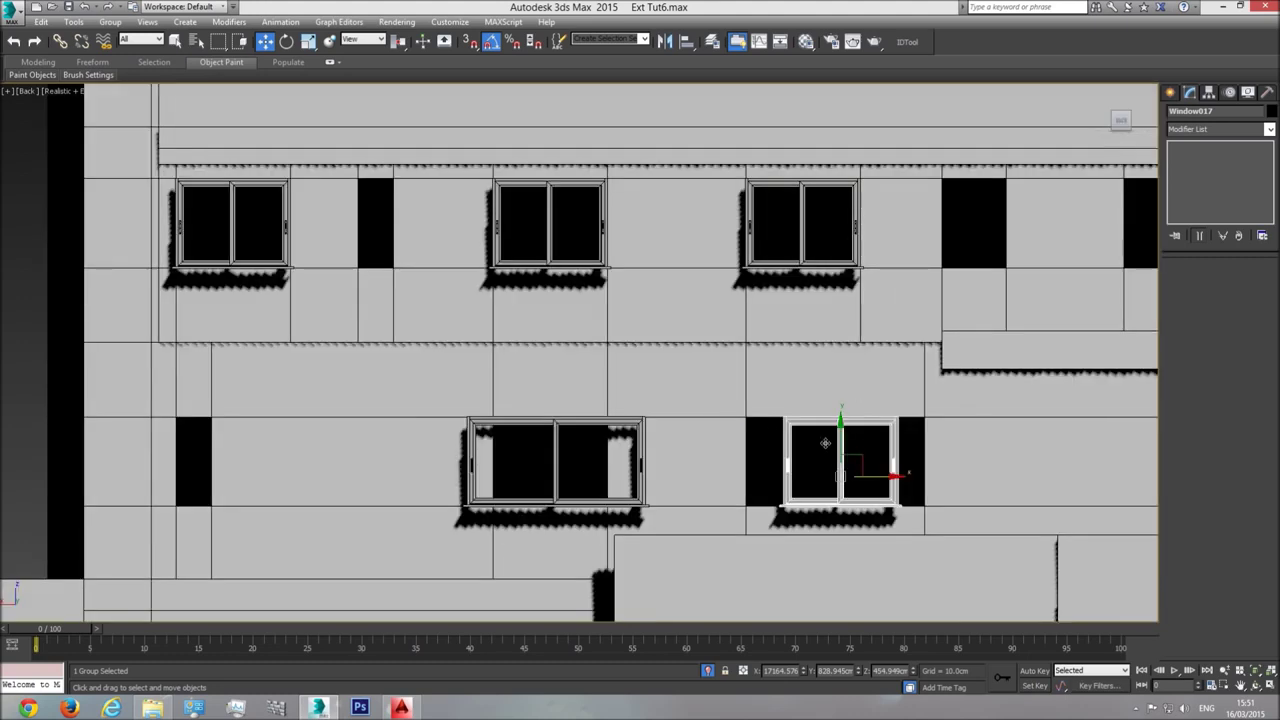
{"action": "mouse_move", "coordinate": [877, 478]}
{"action": "left_mouse_down"}
{"action": "mouse_move", "coordinate": [593, 482]}
{"action": "mouse_move", "coordinate": [872, 469]}
{"action": "left_mouse_up"}
{"action": "left_click", "coordinate": [599, 476]}
{"action": "scroll", "coordinate": [814, 449], "scroll_direction": "up", "scroll_amount": 5}
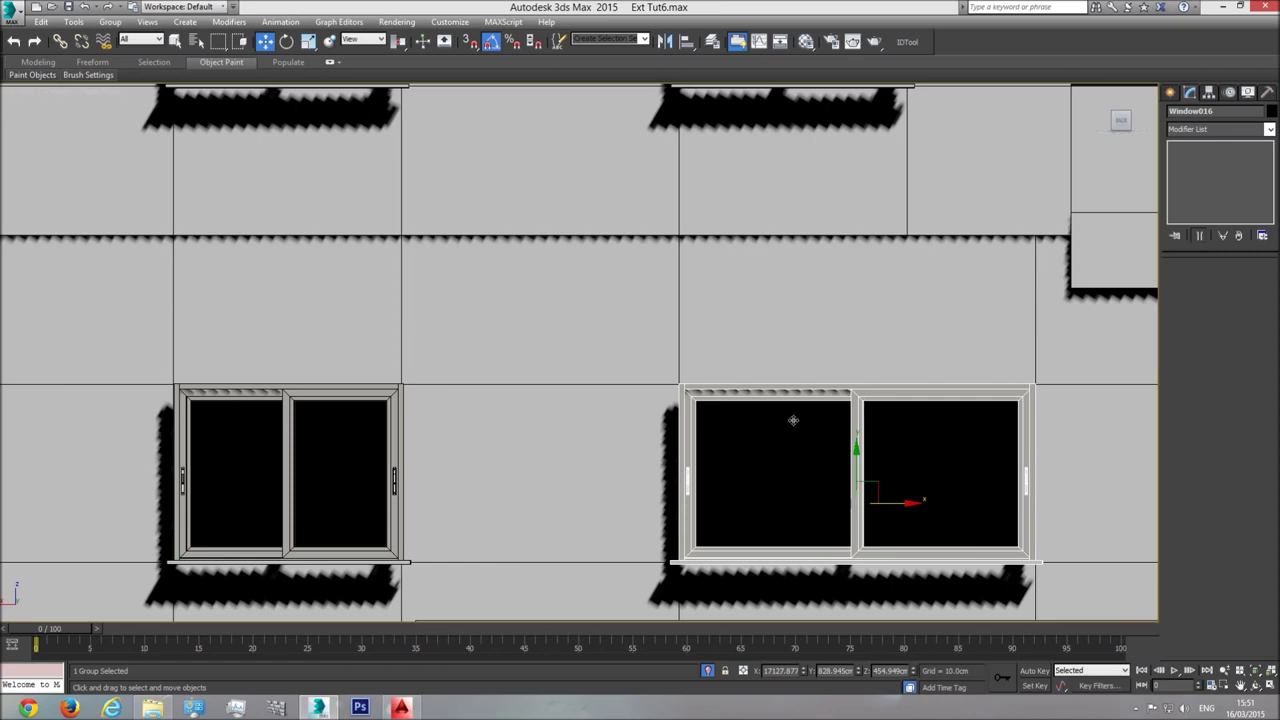
{"action": "scroll", "coordinate": [809, 441], "scroll_direction": "down", "scroll_amount": 5}
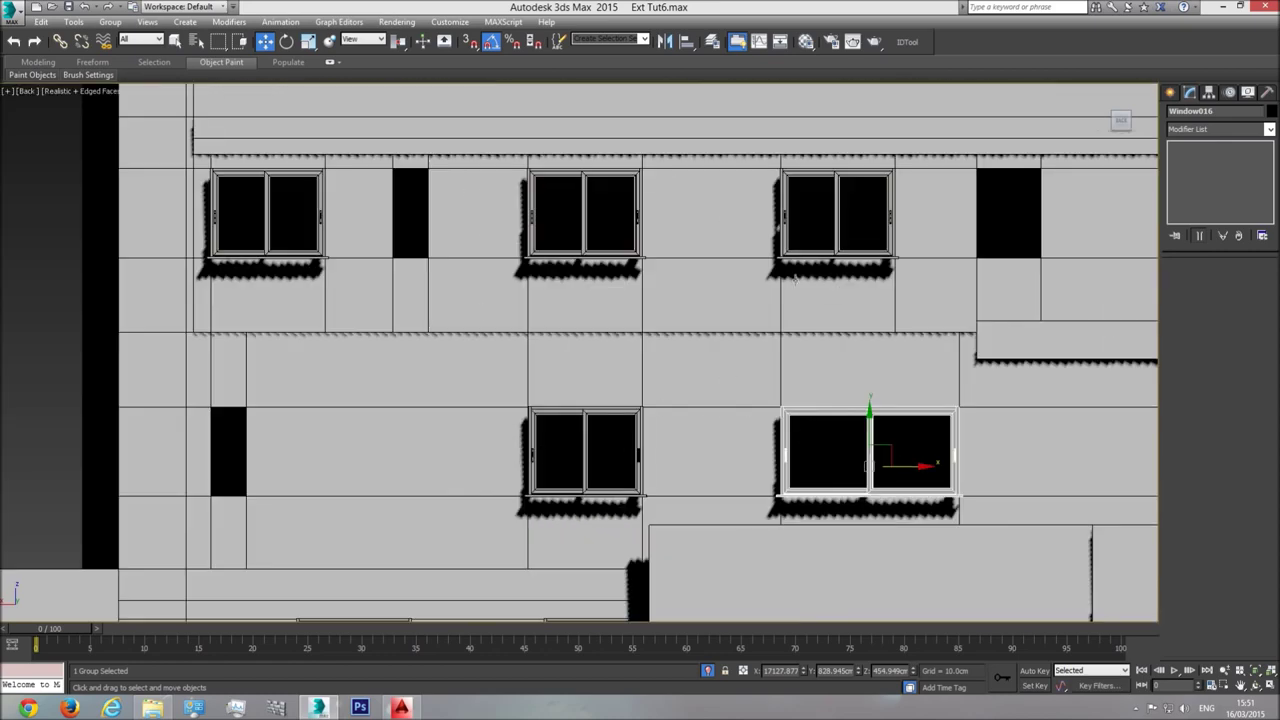
Hide the boundary wall that covers the ground-floor openings
{"action": "middle_click_drag", "start_coordinate": [864, 460], "coordinate": [911, 463]}
{"action": "scroll", "coordinate": [911, 463], "scroll_direction": "down", "scroll_amount": 2}
{"action": "middle_click_drag", "start_coordinate": [726, 480], "coordinate": [776, 379]}
{"action": "middle_click_drag", "start_coordinate": [843, 432], "coordinate": [875, 456]}
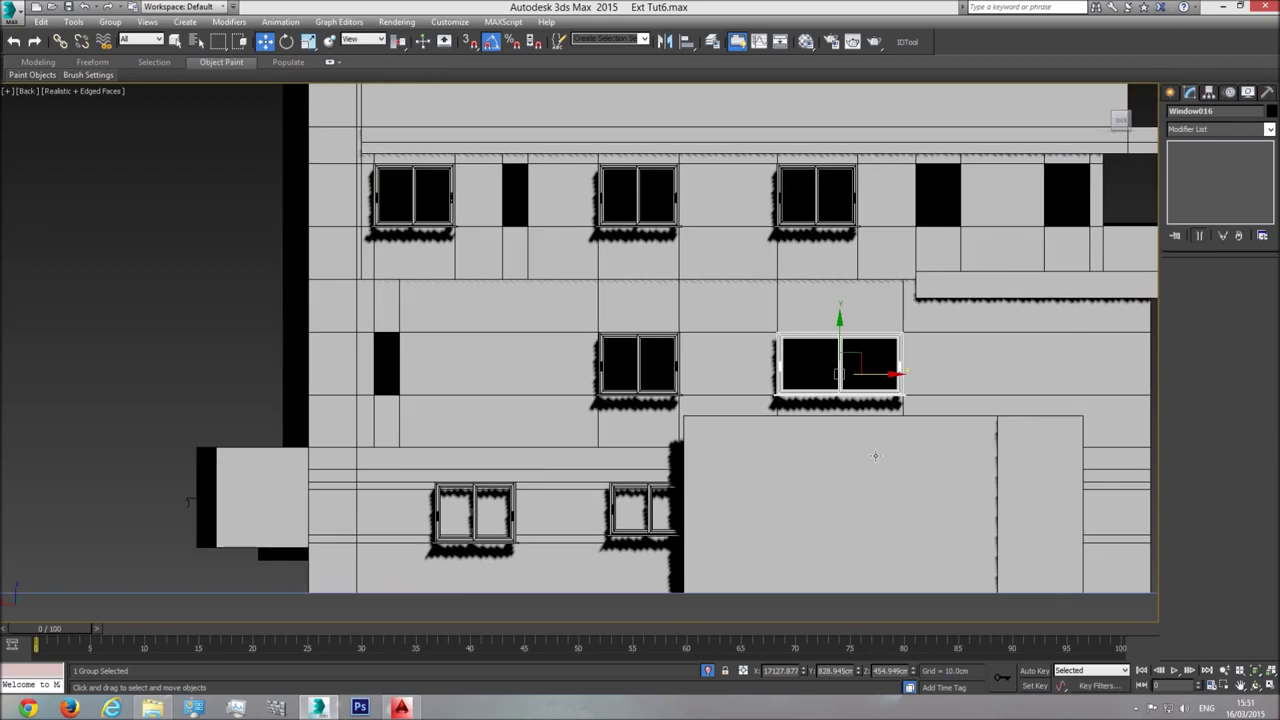
{"action": "left_click", "coordinate": [876, 438]}
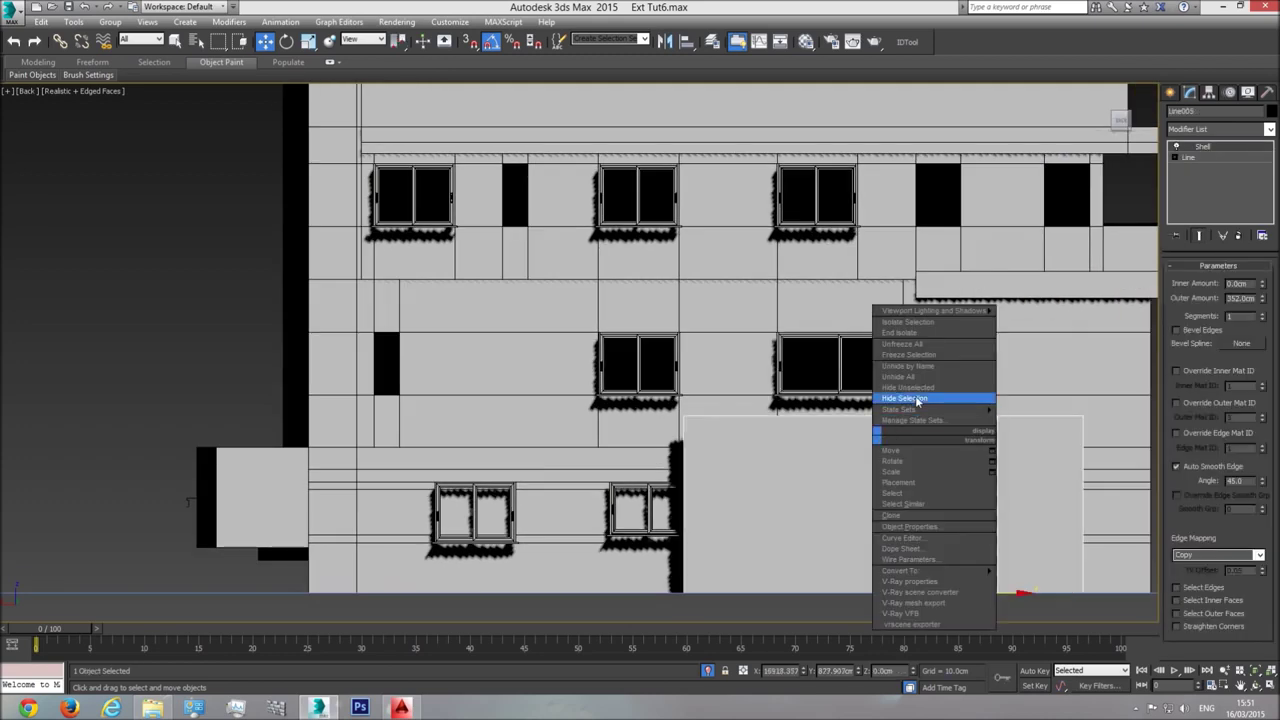
{"action": "left_click", "coordinate": [904, 398]}
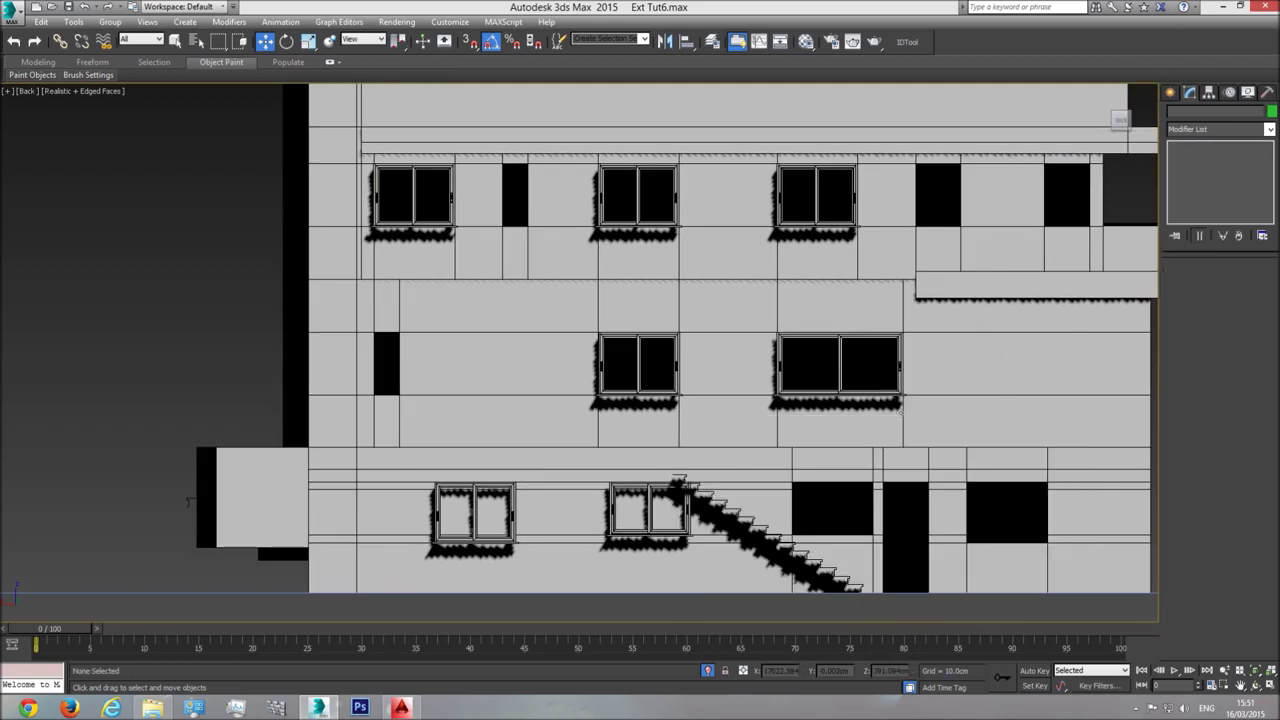
Move the shorter ground-floor window horizontally into the opening between the stairs and the doorway
{"action": "left_click", "coordinate": [645, 505]}
{"action": "left_click_drag", "start_coordinate": [688, 513], "coordinate": [1050, 523]}
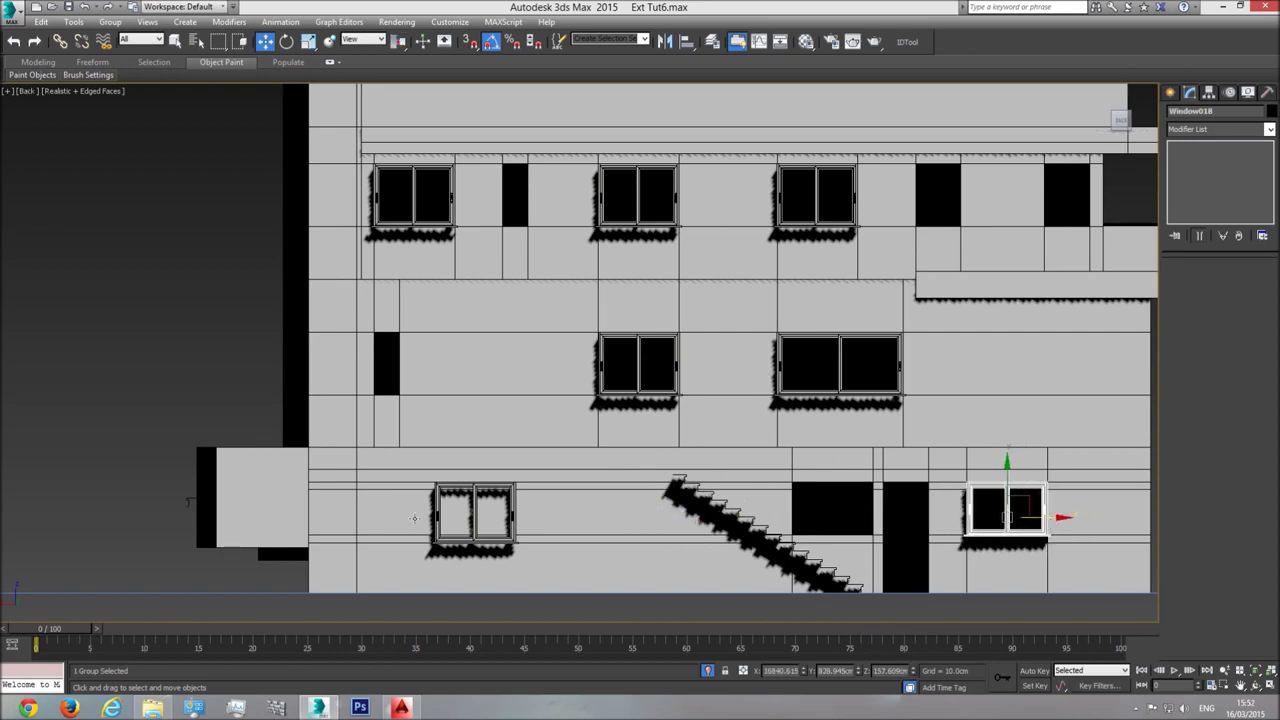
{"action": "left_click", "coordinate": [472, 515]}
{"action": "middle_click_drag", "start_coordinate": [970, 515], "coordinate": [744, 409]}
{"action": "scroll", "coordinate": [744, 409], "scroll_direction": "up", "scroll_amount": 3}
{"action": "left_click", "coordinate": [867, 419]}
{"action": "left_click_drag", "start_coordinate": [867, 419], "coordinate": [519, 421]}
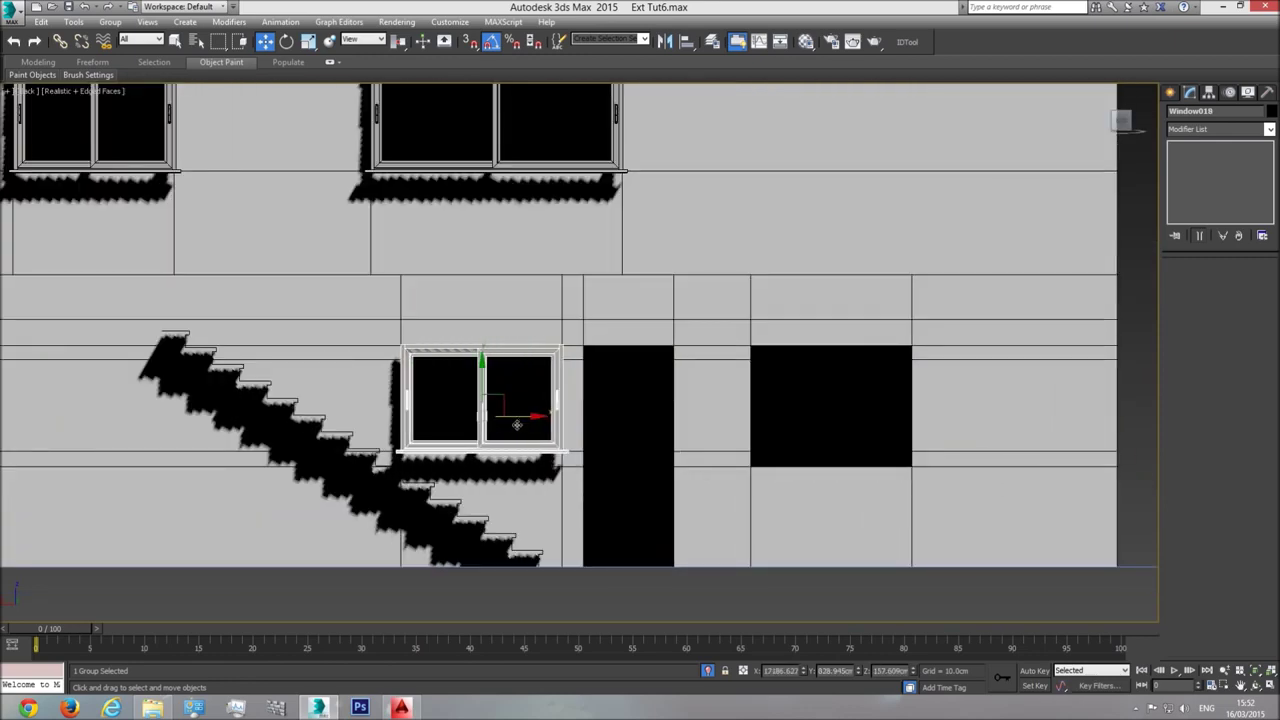
Move the remaining taller ground-floor window horizontally into the opening on the far side of the doorway
{"action": "scroll", "coordinate": [520, 421], "scroll_direction": "down", "scroll_amount": 2}
{"action": "middle_click_drag", "start_coordinate": [520, 421], "coordinate": [745, 433]}
{"action": "left_click", "coordinate": [203, 423]}
{"action": "left_click_drag", "start_coordinate": [258, 435], "coordinate": [1008, 441]}
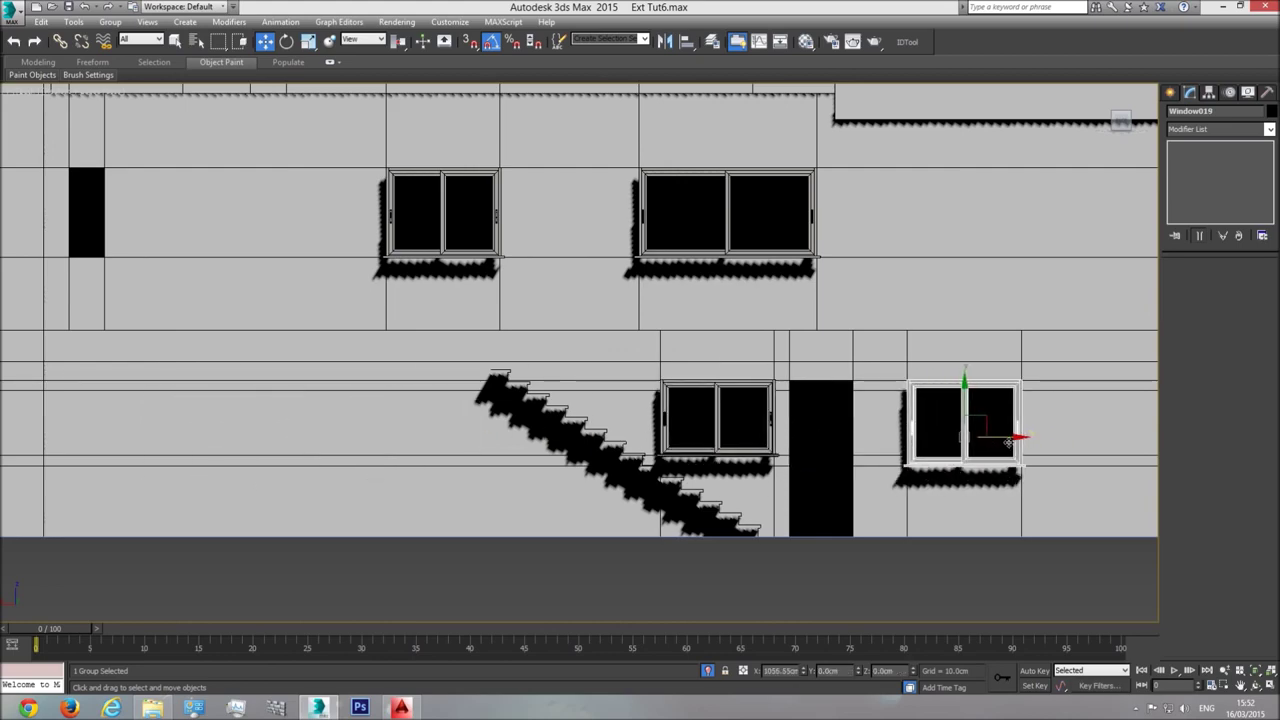
Select all seven windows fitted on this side wall
{"action": "scroll", "coordinate": [884, 468], "scroll_direction": "down", "scroll_amount": 3}
{"action": "left_click", "coordinate": [785, 463], "text": "ctrl"}
{"action": "left_click", "coordinate": [795, 367], "text": "ctrl"}
{"action": "left_click", "coordinate": [652, 368], "text": "ctrl"}
{"action": "left_click", "coordinate": [772, 246], "text": "ctrl"}
{"action": "left_click", "coordinate": [652, 246], "text": "ctrl"}
{"action": "left_click", "coordinate": [500, 247], "text": "ctrl"}
Show the selected windows in an angled perspective view of the building and set the display to Shaded
{"action": "key", "text": "p"}
{"action": "key", "text": "z"}
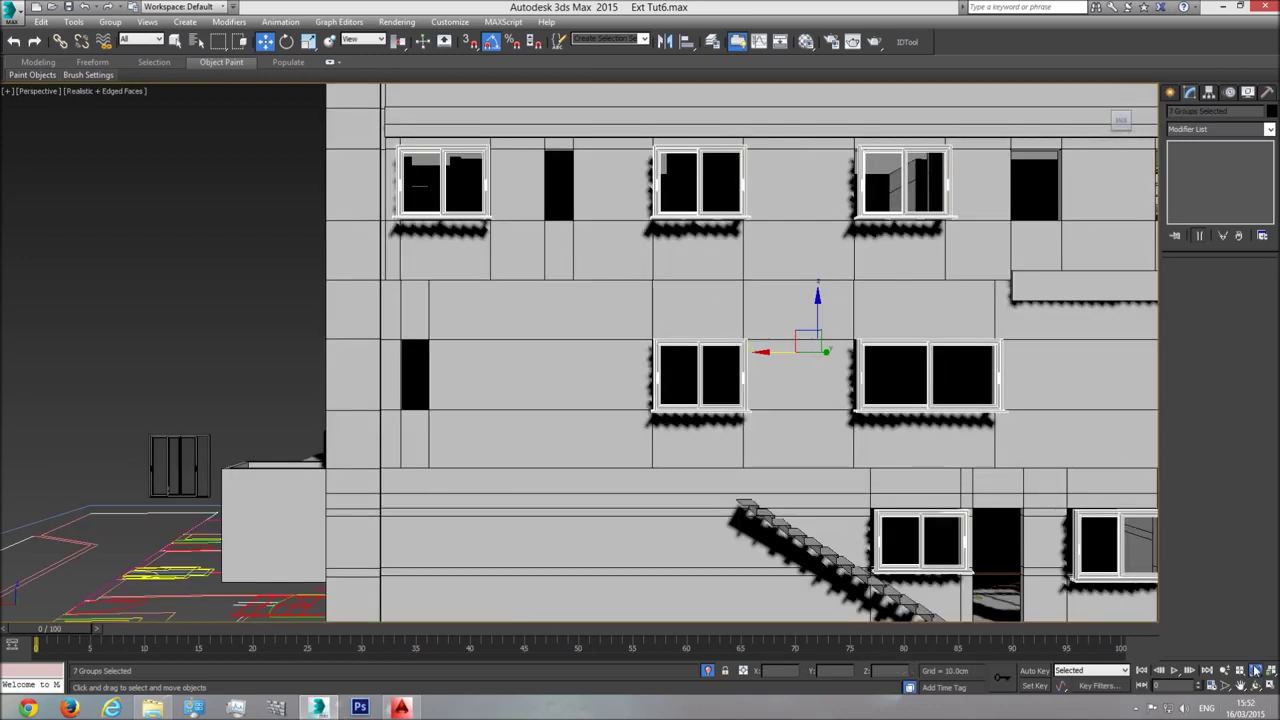
{"action": "left_click", "coordinate": [1256, 670]}
{"action": "left_click", "coordinate": [1256, 685]}
{"action": "left_click_drag", "start_coordinate": [503, 337], "coordinate": [573, 385]}
{"action": "left_click", "coordinate": [81, 93]}
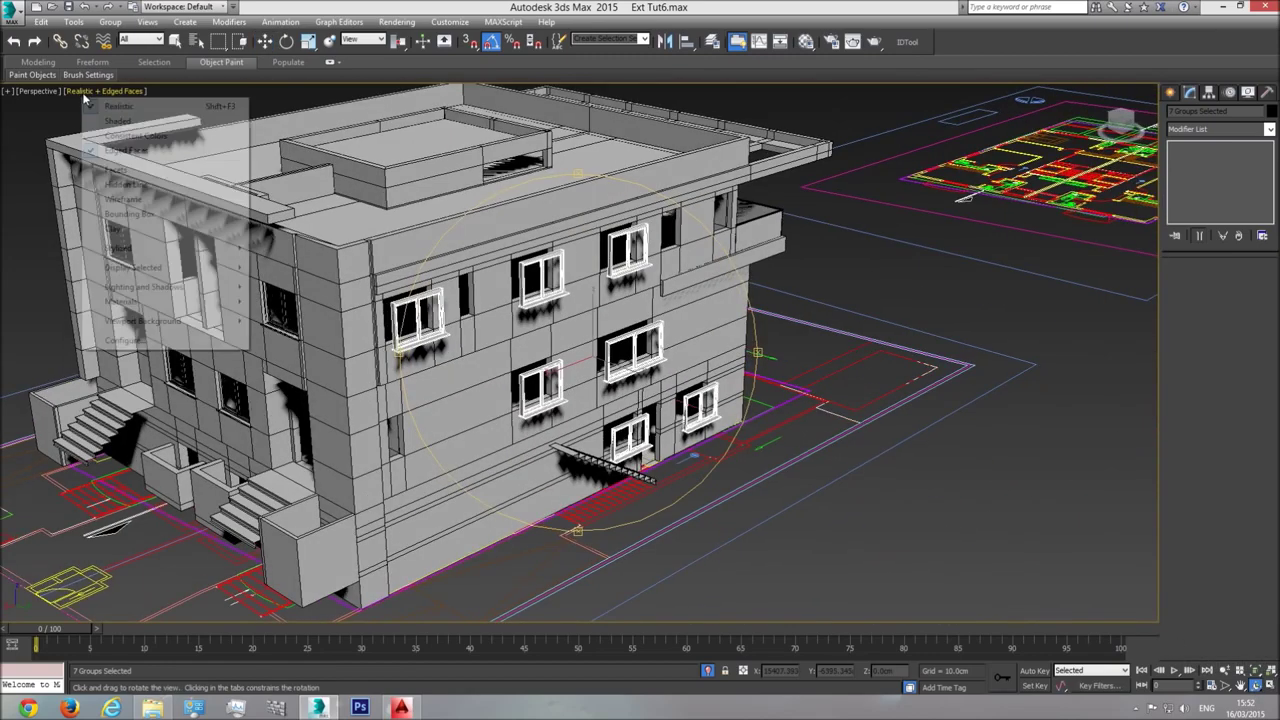
{"action": "left_click", "coordinate": [117, 122]}
Move the seven selected windows inward so they sit inside their wall openings
{"action": "scroll", "coordinate": [562, 378], "scroll_direction": "up", "scroll_amount": 5}
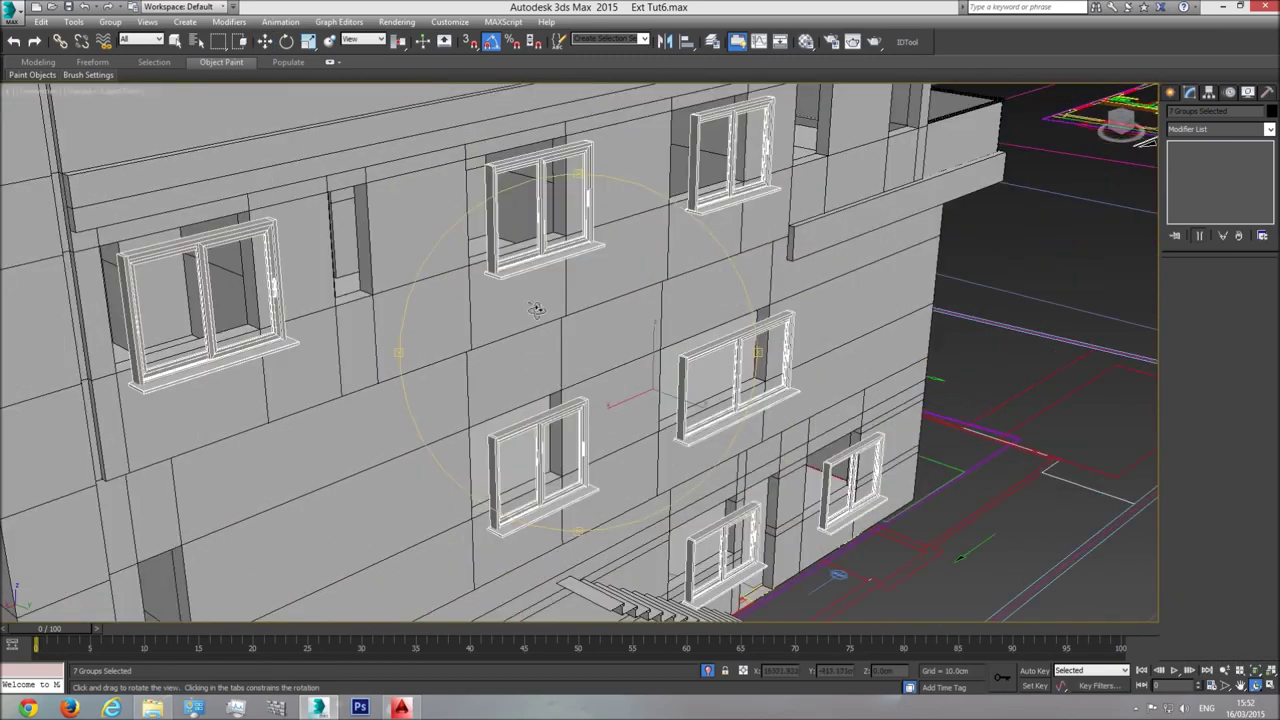
{"action": "left_click", "coordinate": [264, 42]}
{"action": "left_click_drag", "start_coordinate": [694, 404], "coordinate": [661, 405]}
{"action": "middle_click_drag", "start_coordinate": [661, 406], "coordinate": [660, 446]}
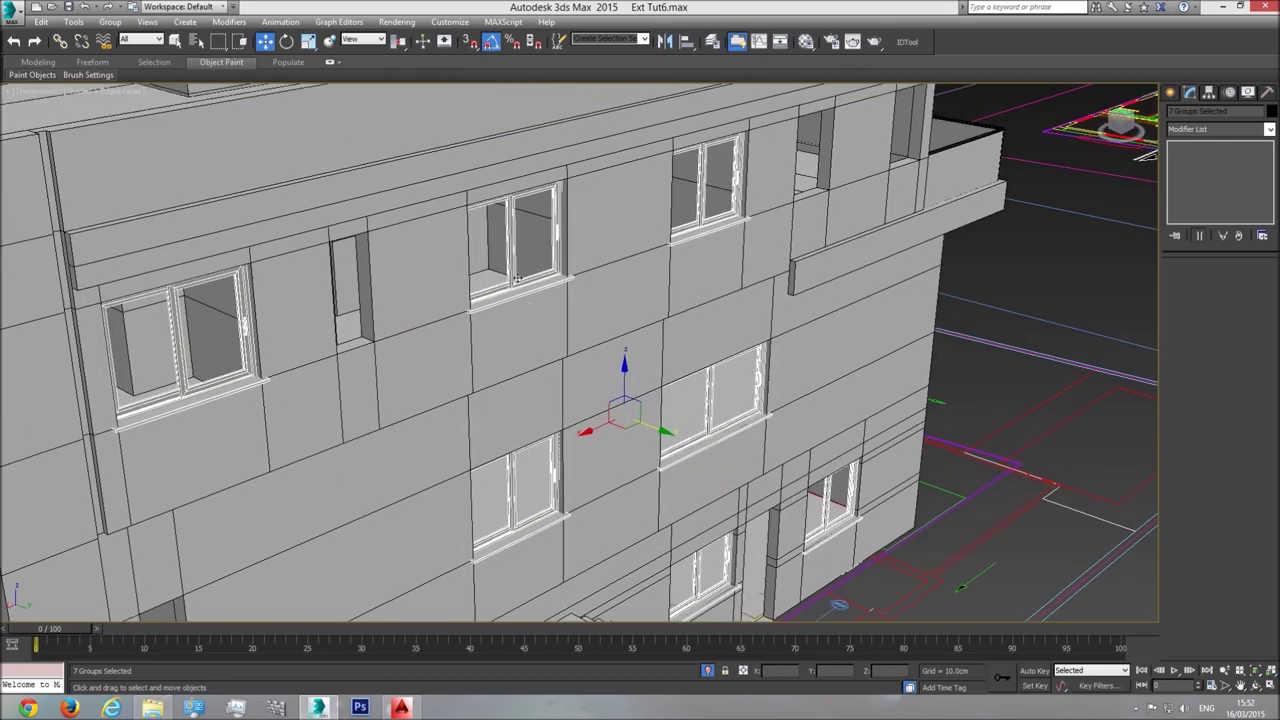
Fine-tune the depth of the seven windows within the wall, checking one frame from inside the building
{"action": "scroll", "coordinate": [502, 238], "scroll_direction": "up", "scroll_amount": 6}
{"action": "left_click", "coordinate": [1258, 685]}
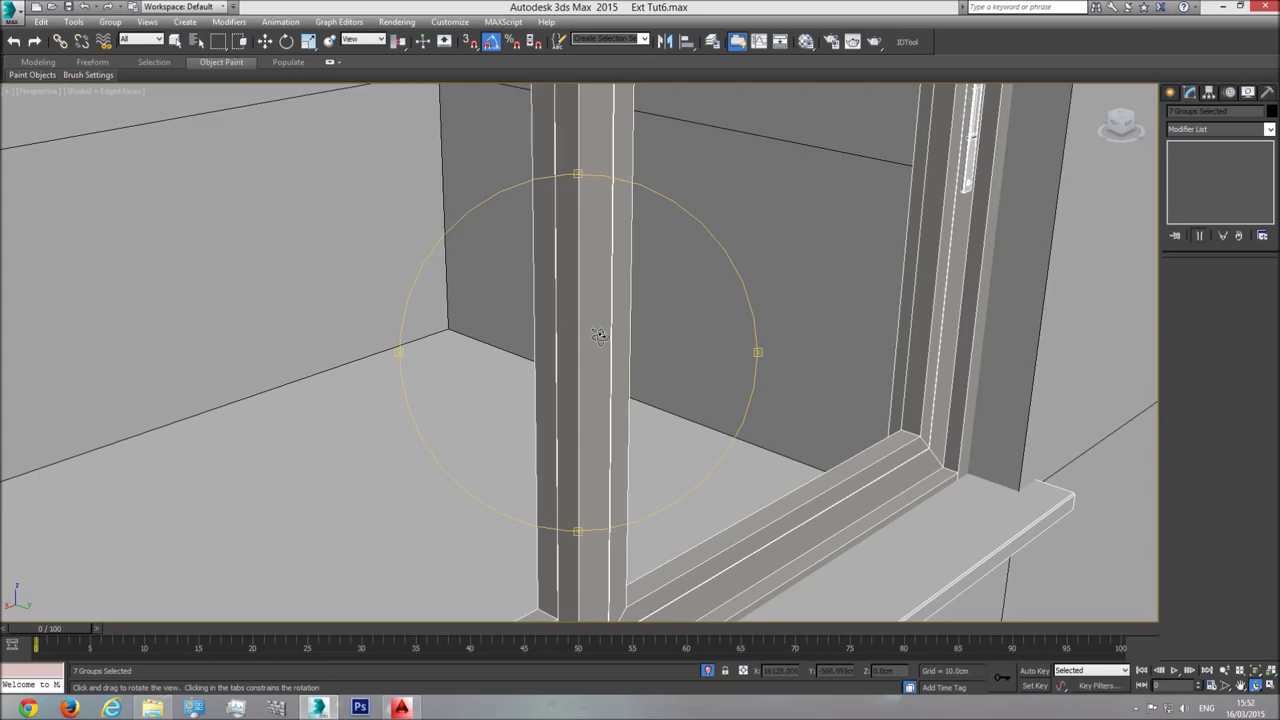
{"action": "left_click_drag", "start_coordinate": [650, 335], "coordinate": [350, 305]}
{"action": "left_click", "coordinate": [266, 41]}
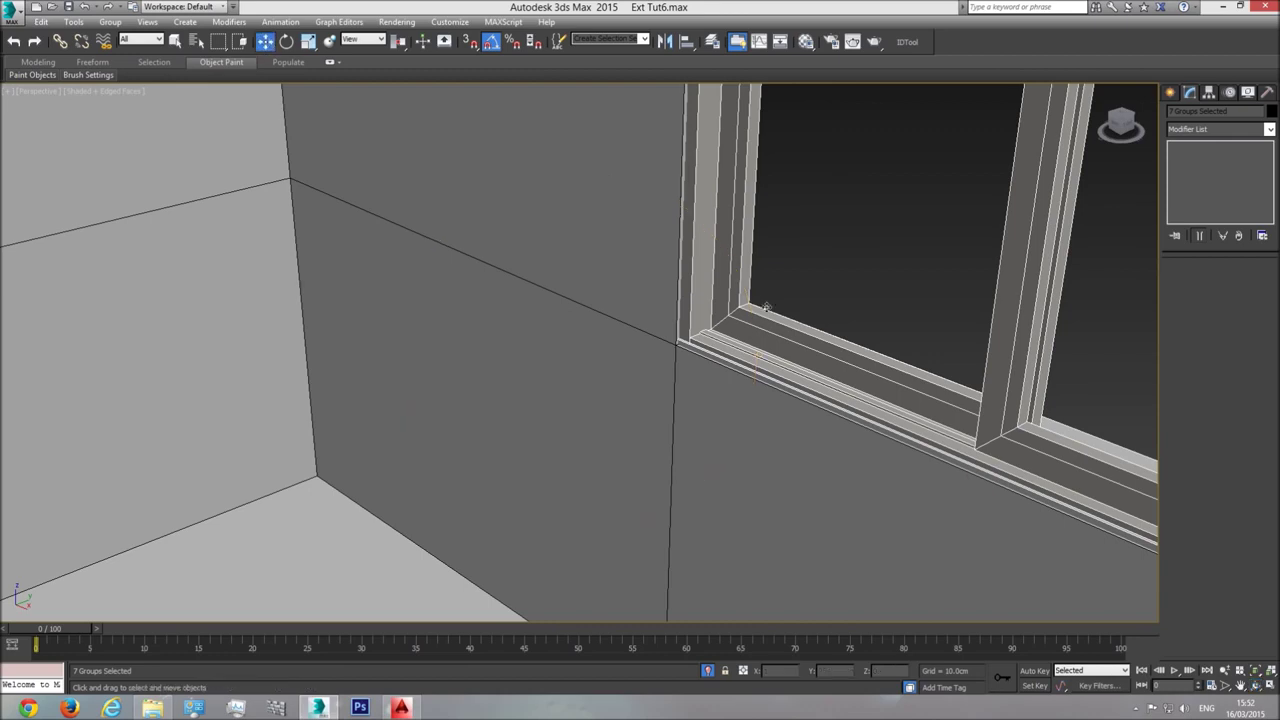
{"action": "left_click_drag", "start_coordinate": [748, 320], "coordinate": [608, 334]}
Examine the fitted windows and the building's facades from all around in the perspective view
{"action": "left_click", "coordinate": [1256, 687]}
{"action": "scroll", "coordinate": [608, 334], "scroll_direction": "down", "scroll_amount": 5}
{"action": "left_click_drag", "start_coordinate": [648, 374], "coordinate": [576, 374]}
{"action": "scroll", "coordinate": [563, 374], "scroll_direction": "up", "scroll_amount": 5}
{"action": "scroll", "coordinate": [626, 397], "scroll_direction": "down", "scroll_amount": 2}
{"action": "middle_click_drag", "start_coordinate": [626, 397], "coordinate": [587, 301]}
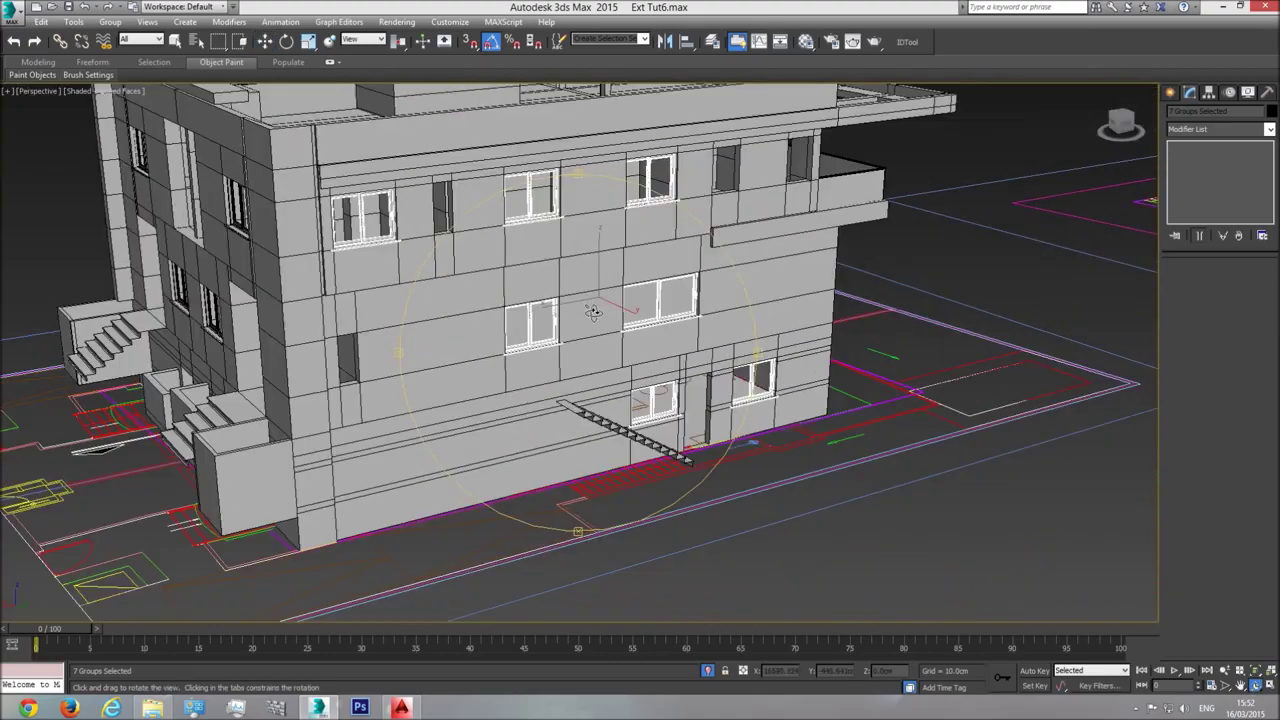
{"action": "left_click_drag", "start_coordinate": [566, 326], "coordinate": [624, 338]}
{"action": "mouse_move", "coordinate": [545, 358]}
{"action": "left_mouse_down"}
{"action": "mouse_move", "coordinate": [655, 328]}
{"action": "mouse_move", "coordinate": [594, 356]}
{"action": "mouse_move", "coordinate": [643, 371]}
{"action": "left_mouse_up"}
{"action": "middle_click_drag", "start_coordinate": [627, 448], "coordinate": [609, 378]}
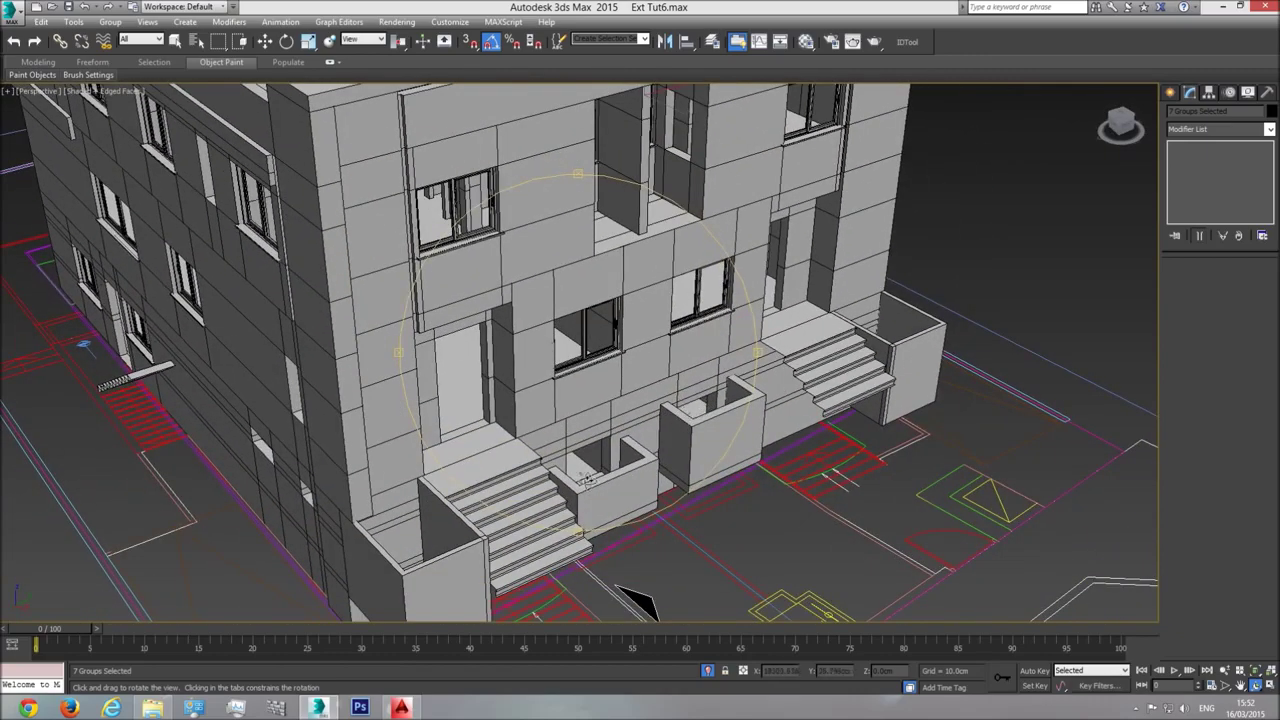
{"action": "scroll", "coordinate": [650, 408], "scroll_direction": "down", "scroll_amount": 5}
{"action": "left_click_drag", "start_coordinate": [545, 410], "coordinate": [633, 378]}
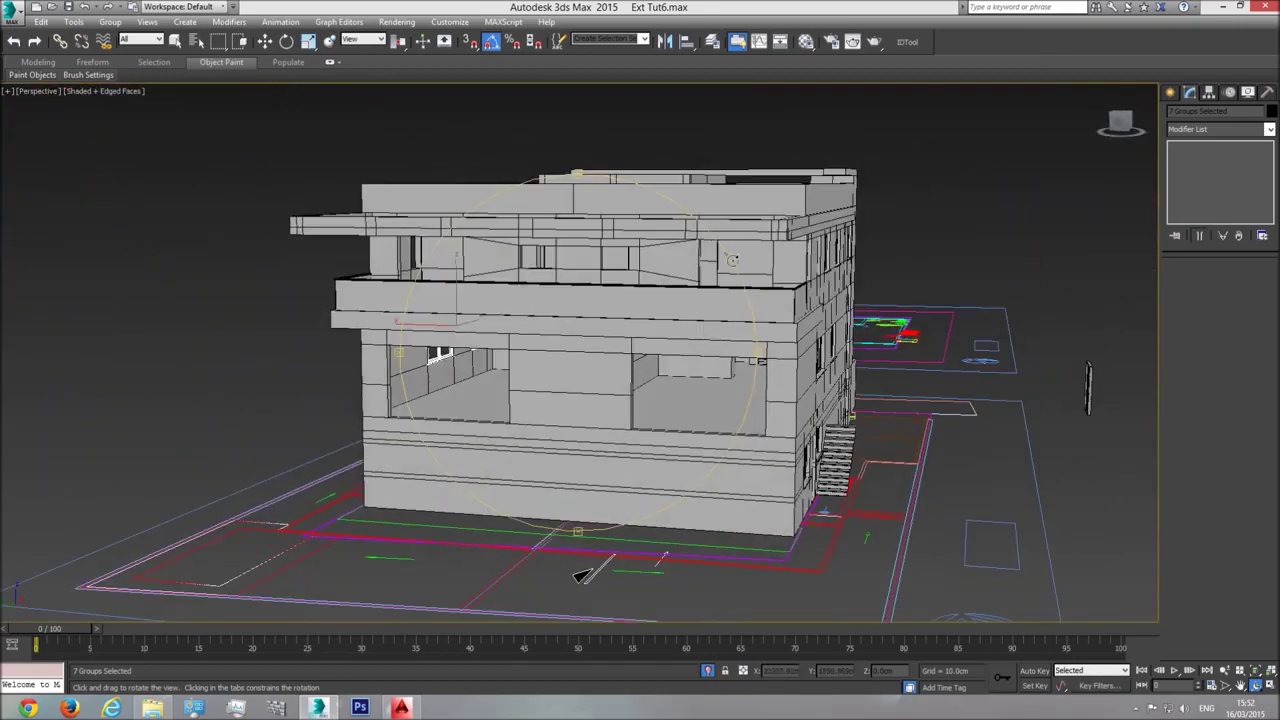
{"action": "left_click_drag", "start_coordinate": [618, 312], "coordinate": [583, 369]}
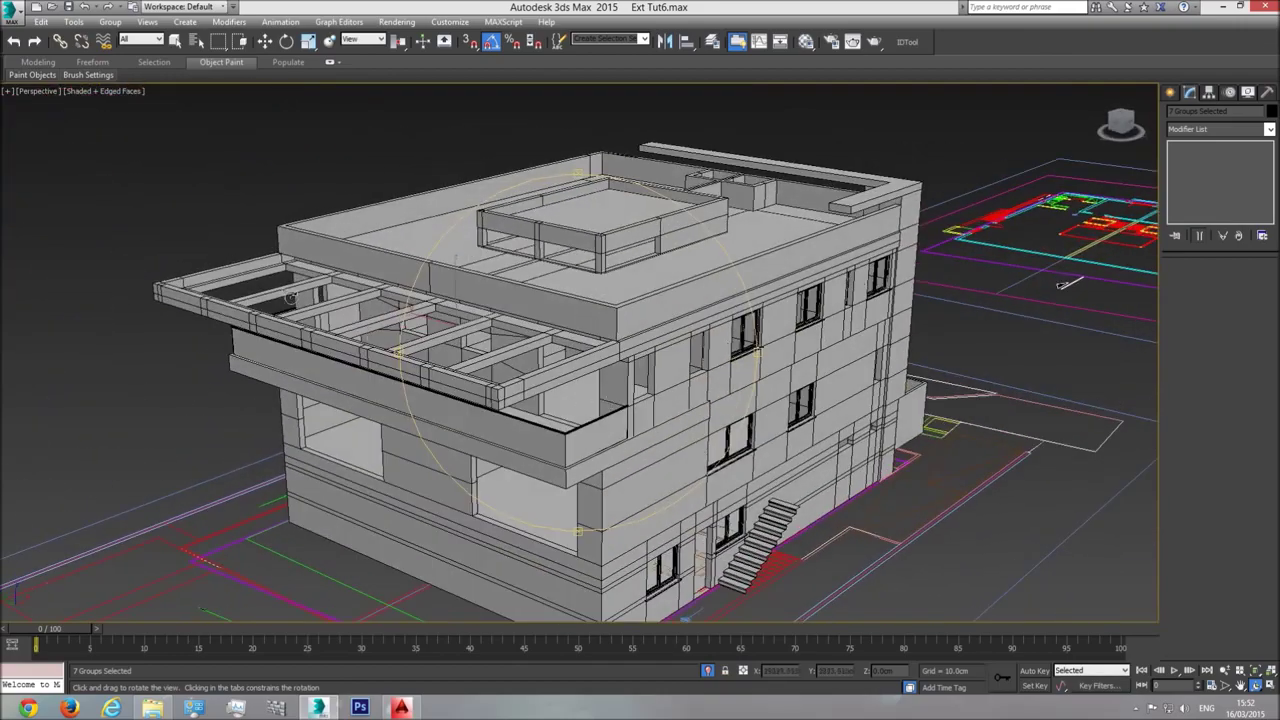
{"action": "scroll", "coordinate": [498, 489], "scroll_direction": "down", "scroll_amount": 3}
{"action": "middle_click_drag", "start_coordinate": [498, 489], "coordinate": [512, 394]}
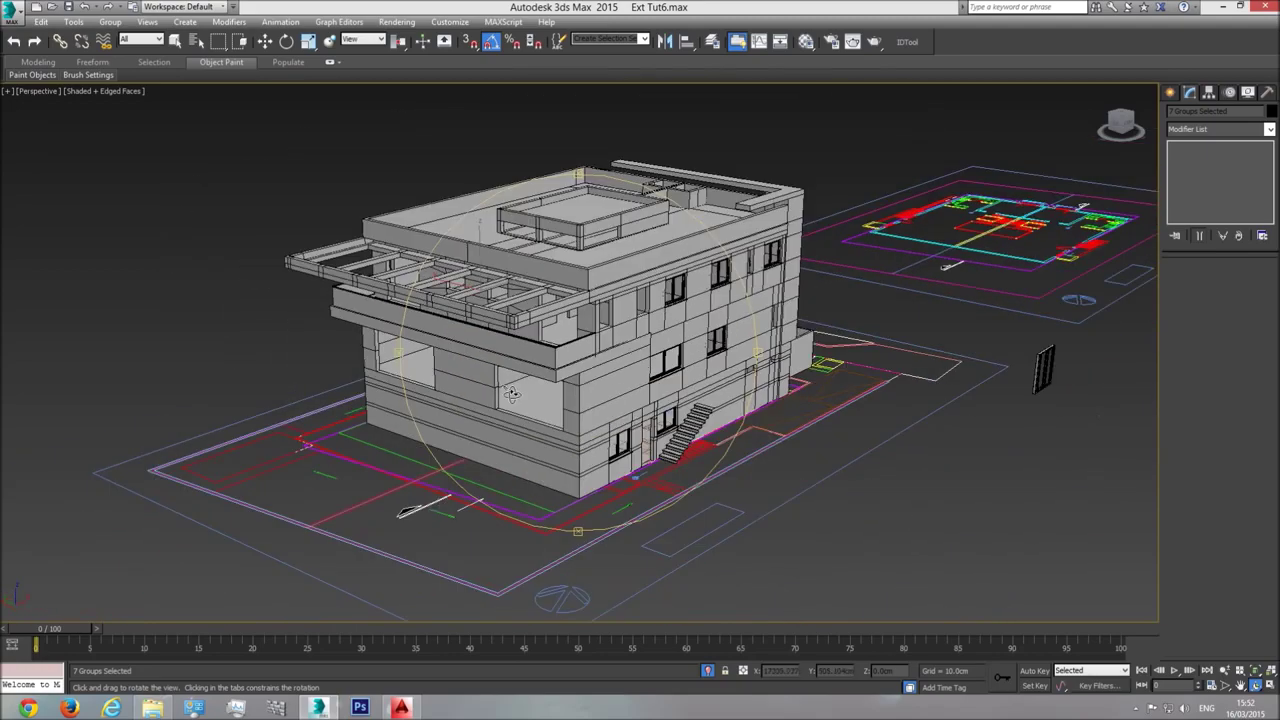
Examine the entrance facade in perspective, and inspect its windows on the matching elevation drawing from above
{"action": "left_click_drag", "start_coordinate": [604, 421], "coordinate": [452, 342]}
{"action": "scroll", "coordinate": [471, 376], "scroll_direction": "up", "scroll_amount": 3}
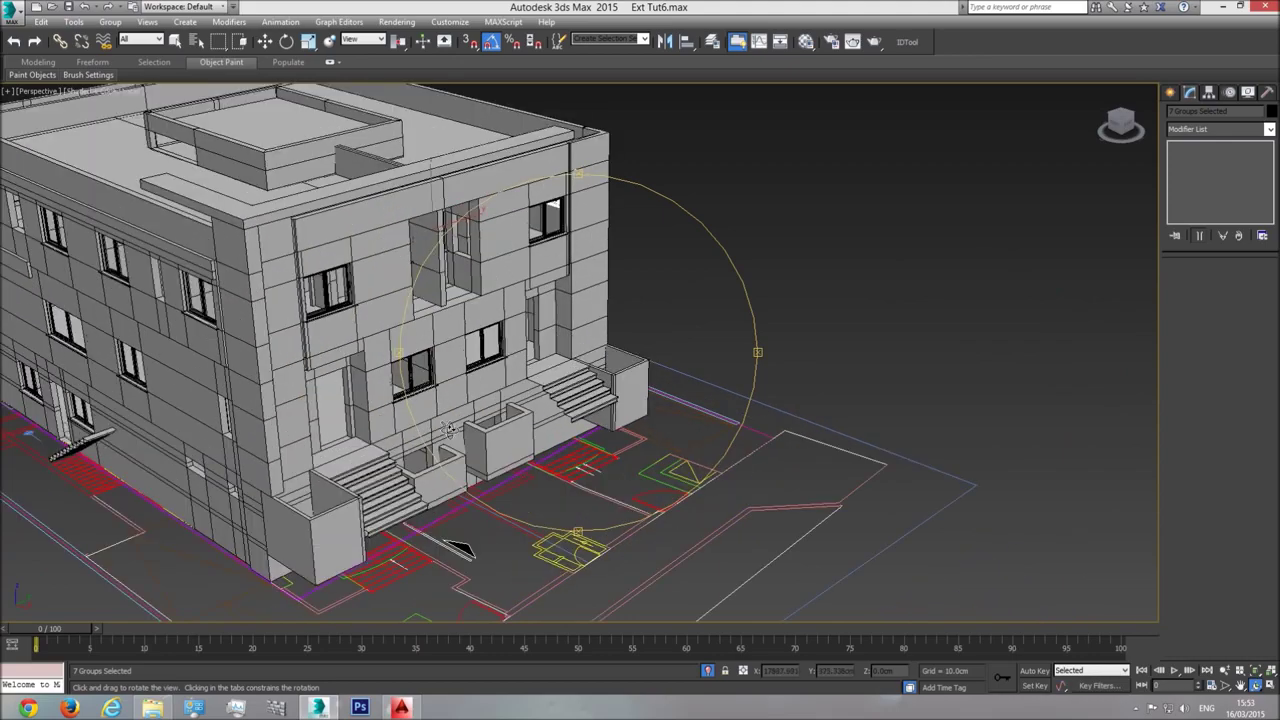
{"action": "key", "text": "t"}
{"action": "scroll", "coordinate": [605, 424], "scroll_direction": "down", "scroll_amount": 7}
{"action": "middle_click_drag", "start_coordinate": [335, 418], "coordinate": [747, 422]}
{"action": "middle_click_drag", "start_coordinate": [371, 437], "coordinate": [468, 435]}
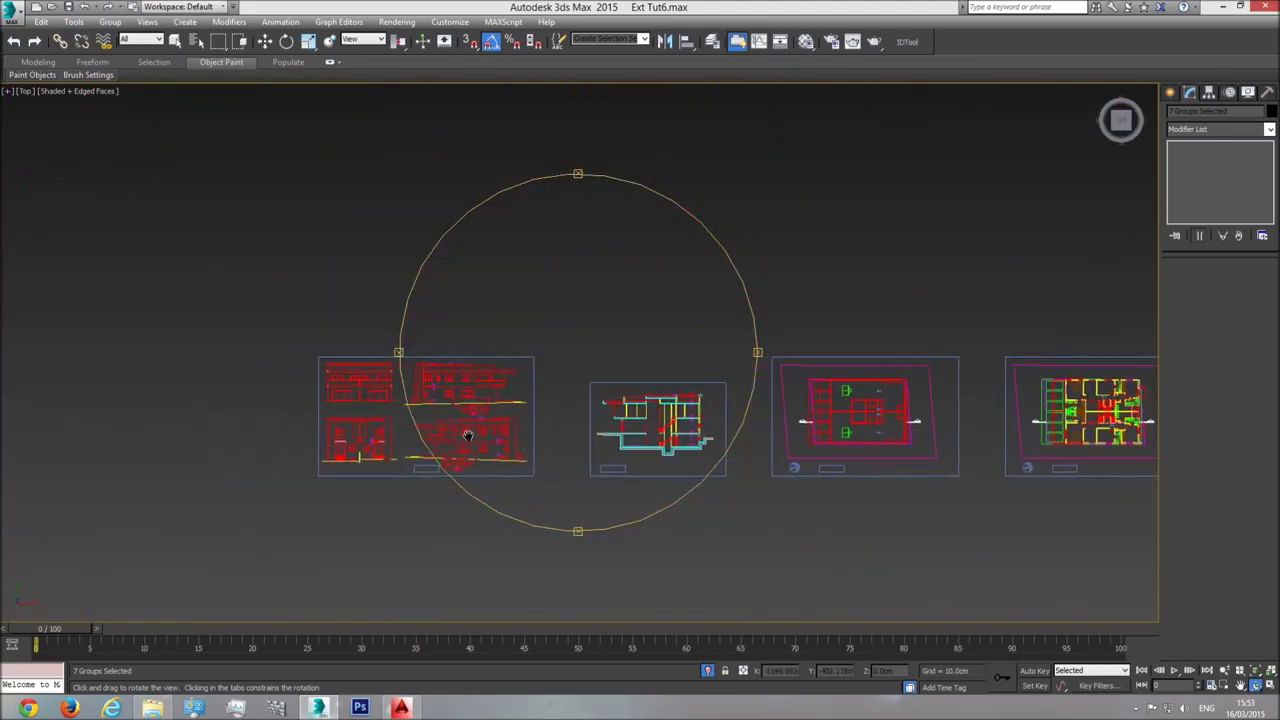
{"action": "scroll", "coordinate": [467, 436], "scroll_direction": "up", "scroll_amount": 6}
{"action": "middle_click_drag", "start_coordinate": [400, 352], "coordinate": [560, 380]}
{"action": "middle_click_drag", "start_coordinate": [236, 450], "coordinate": [347, 453]}
{"action": "scroll", "coordinate": [347, 455], "scroll_direction": "up", "scroll_amount": 5}
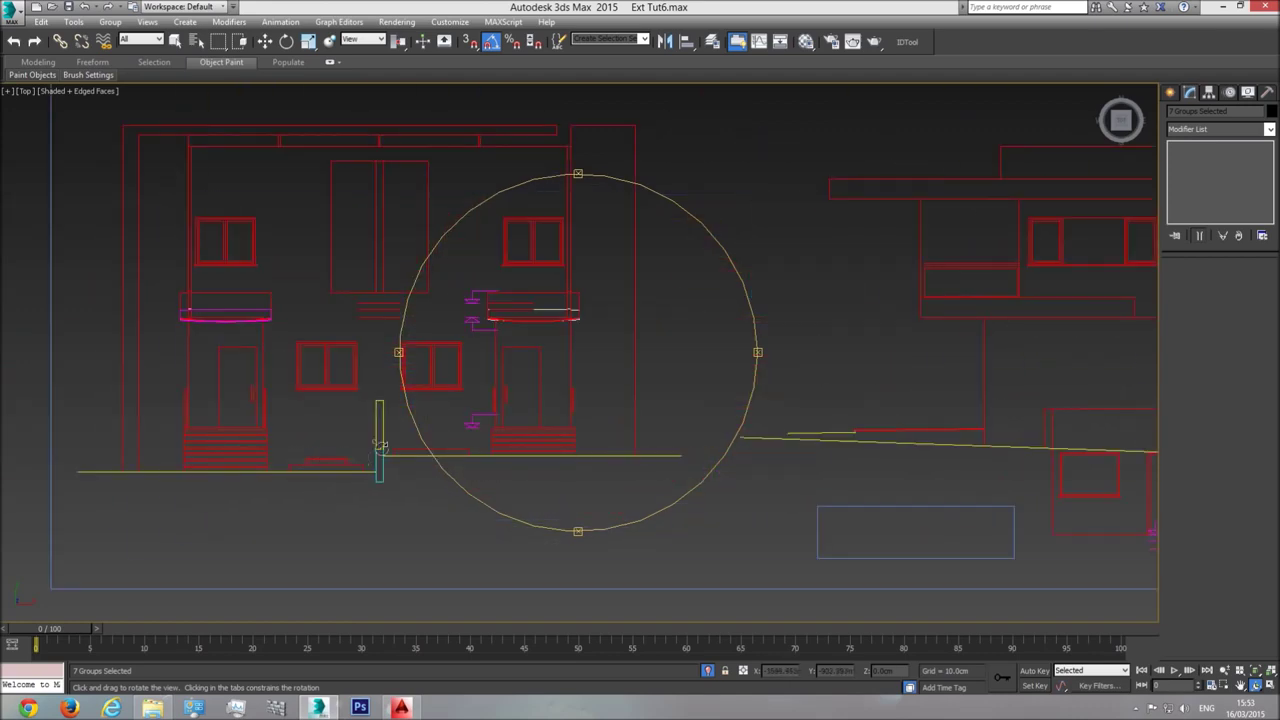
{"action": "scroll", "coordinate": [443, 425], "scroll_direction": "up", "scroll_amount": 5}
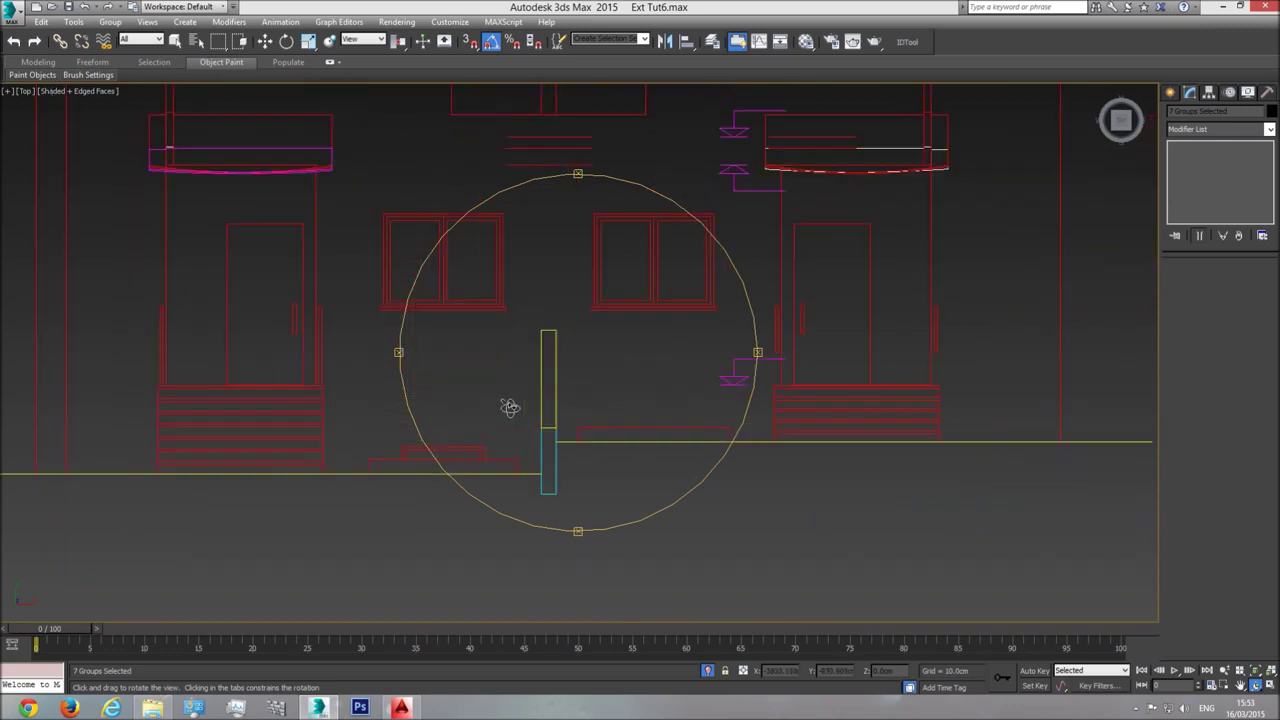
Measure the small basement window's width on the entrance elevation drawing using a temporary box
{"action": "left_click", "coordinate": [1171, 93]}
{"action": "left_click", "coordinate": [1192, 177]}
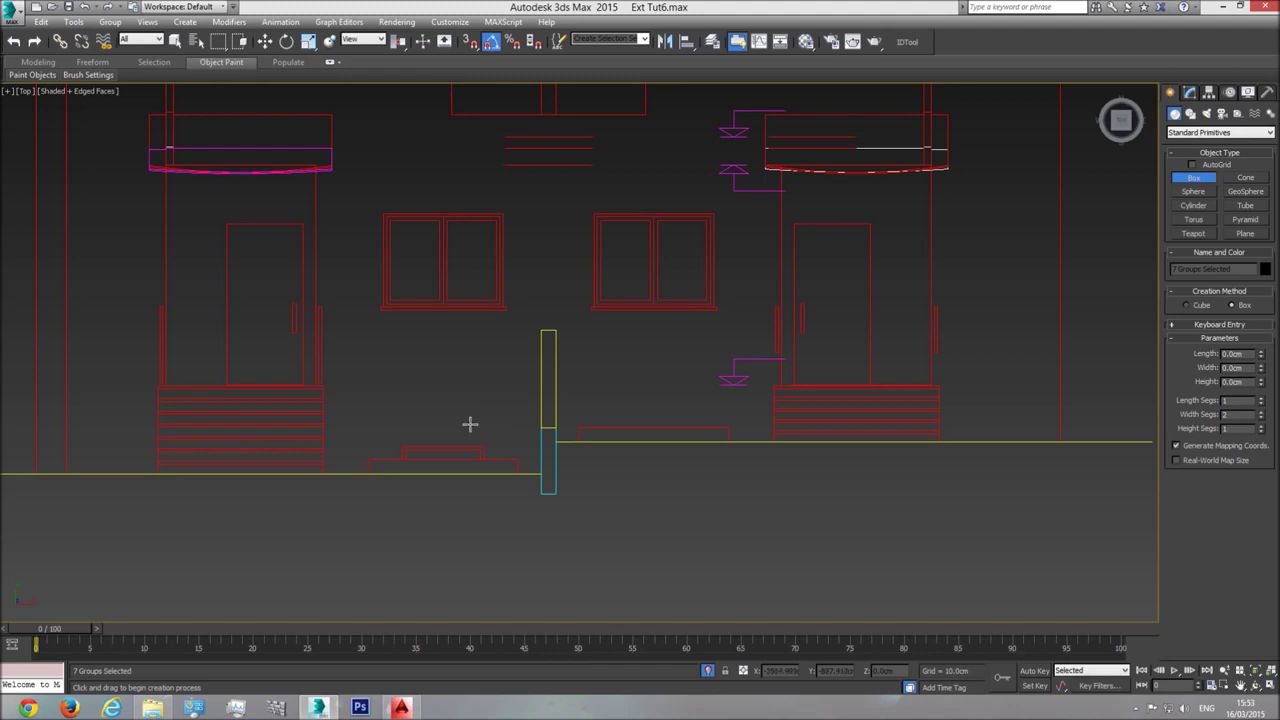
{"action": "left_click_drag", "start_coordinate": [401, 446], "coordinate": [484, 422]}
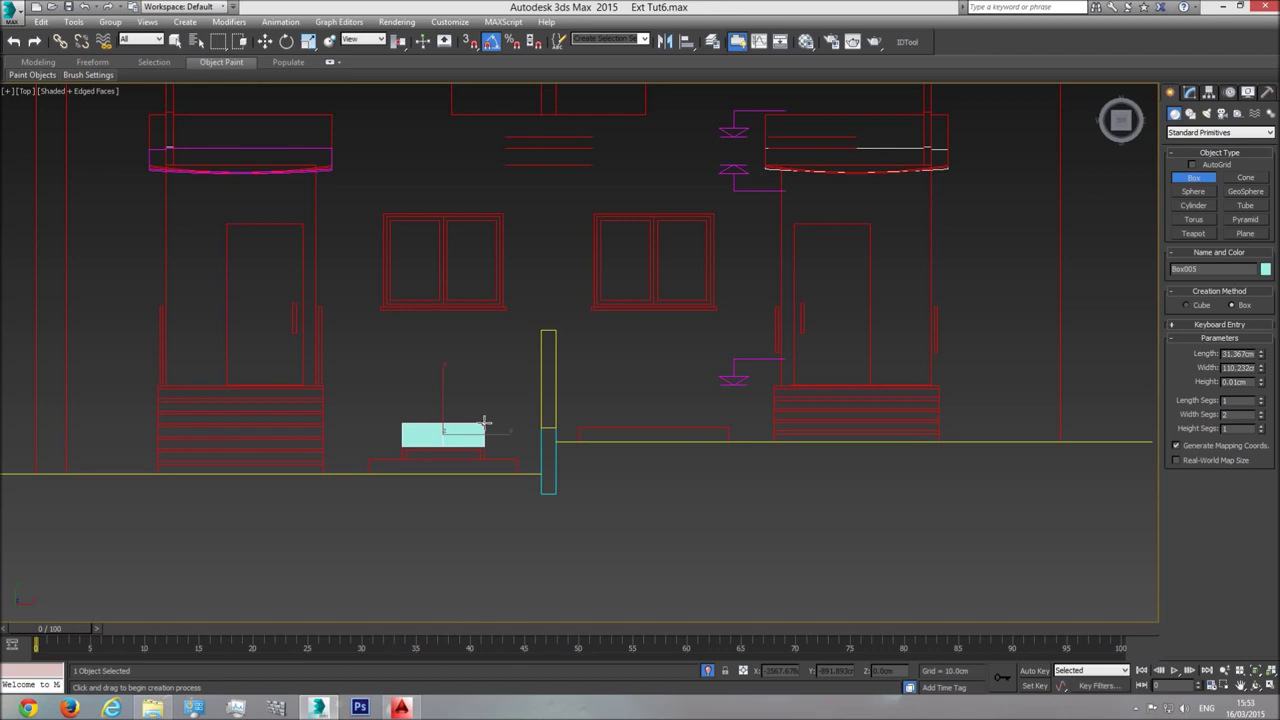
{"action": "right_click", "coordinate": [481, 353]}
Examine the basement openings behind the low walls between the two entrance stairs in the perspective view
{"action": "key", "text": "p"}
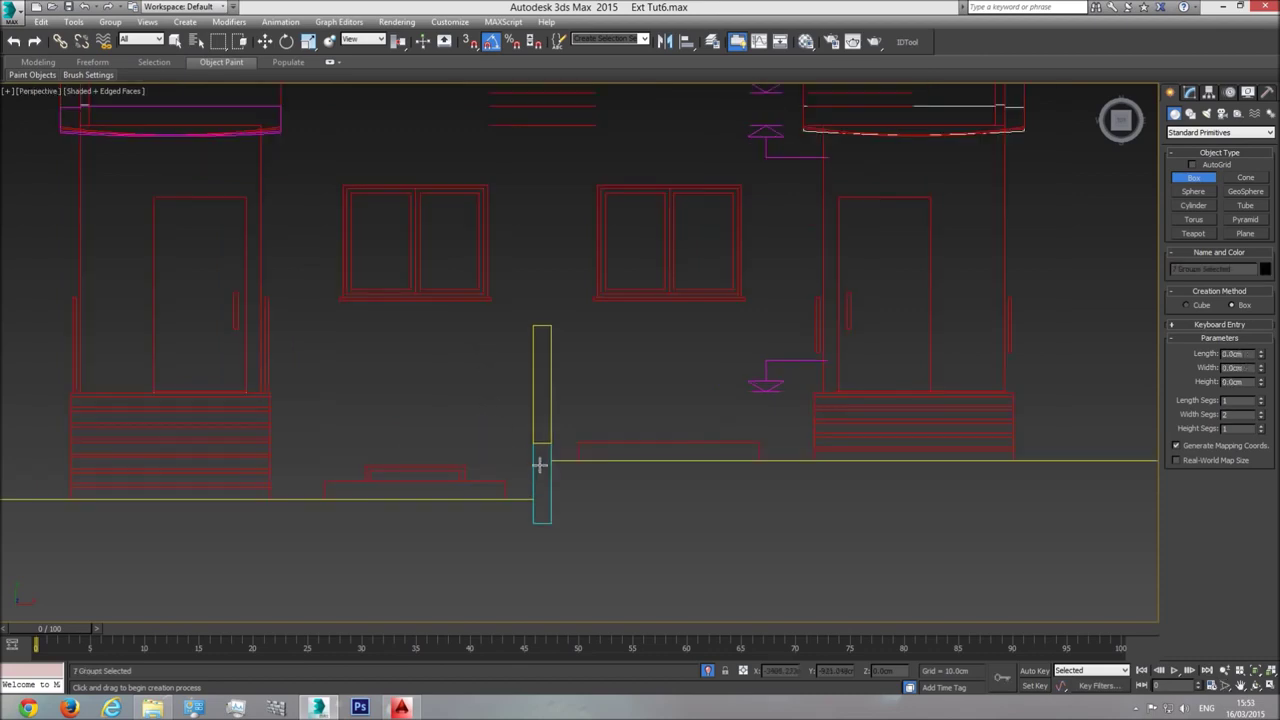
{"action": "left_click", "coordinate": [1256, 686]}
{"action": "left_click_drag", "start_coordinate": [691, 380], "coordinate": [558, 263]}
{"action": "middle_click_drag", "start_coordinate": [558, 263], "coordinate": [621, 397]}
{"action": "scroll", "coordinate": [523, 302], "scroll_direction": "up", "scroll_amount": 4}
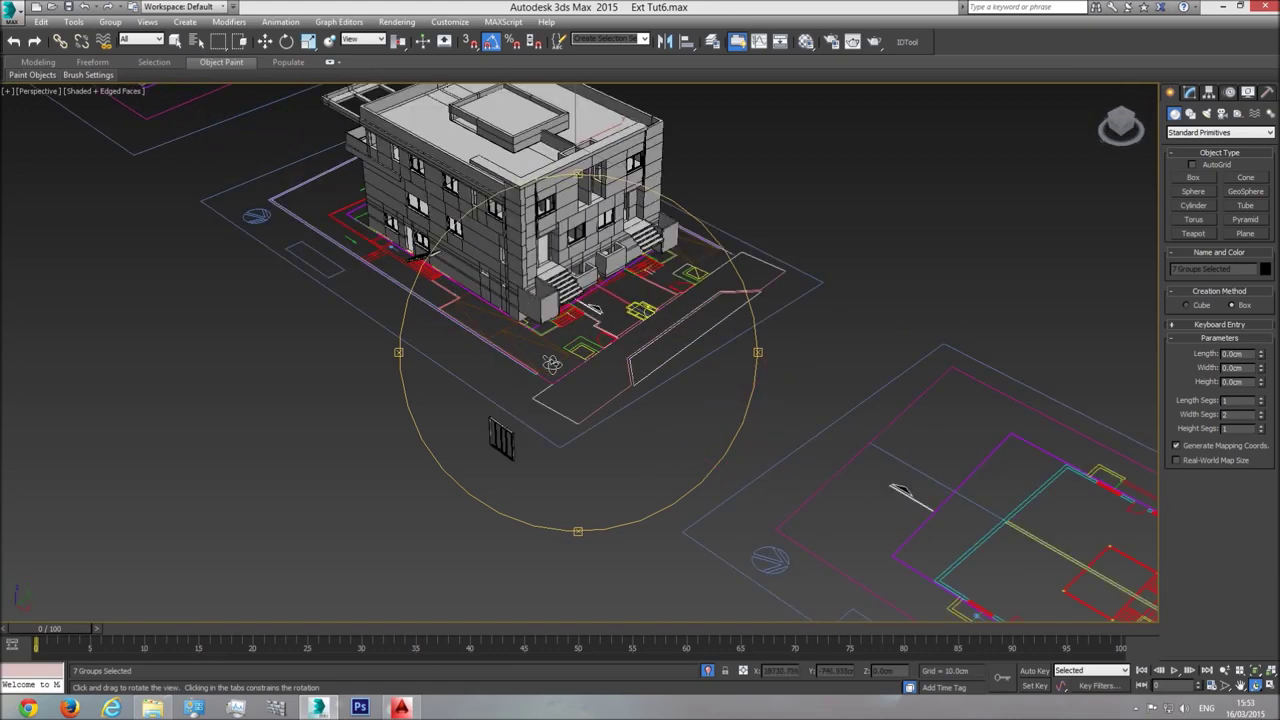
{"action": "middle_click_drag", "start_coordinate": [553, 365], "coordinate": [551, 397]}
{"action": "middle_click_drag", "start_coordinate": [581, 331], "coordinate": [564, 364]}
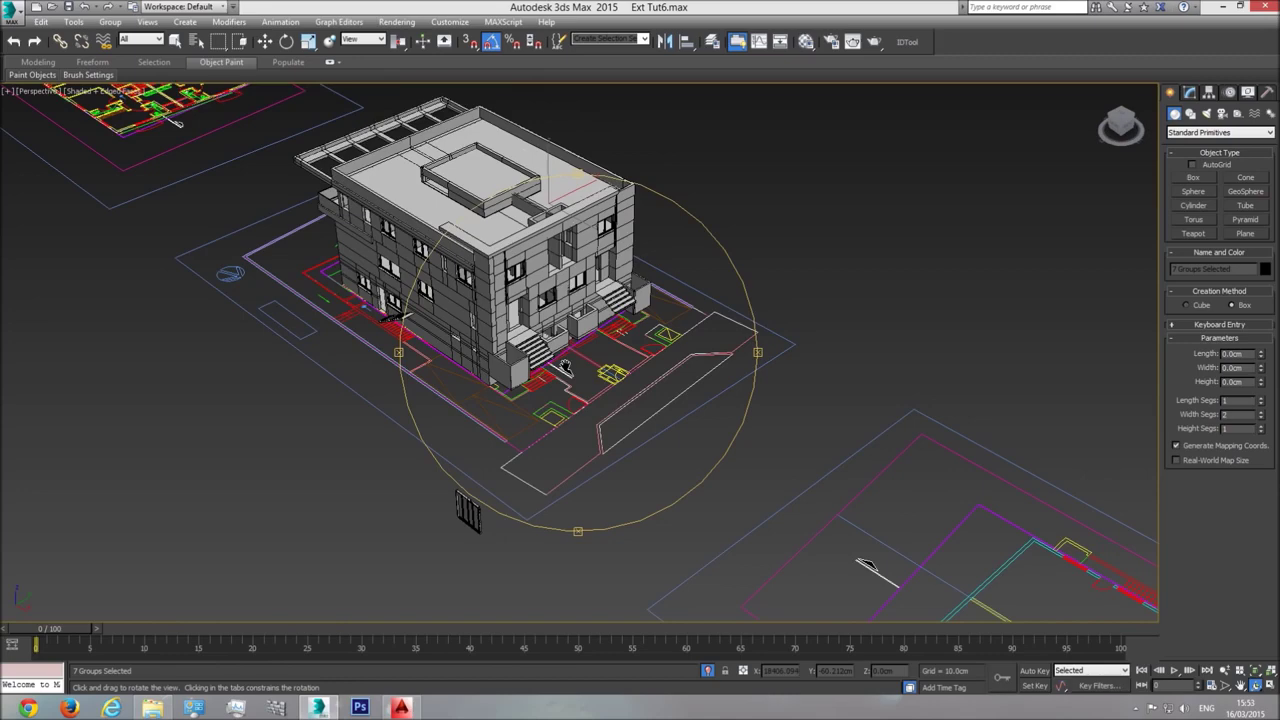
{"action": "scroll", "coordinate": [574, 340], "scroll_direction": "up", "scroll_amount": 4}
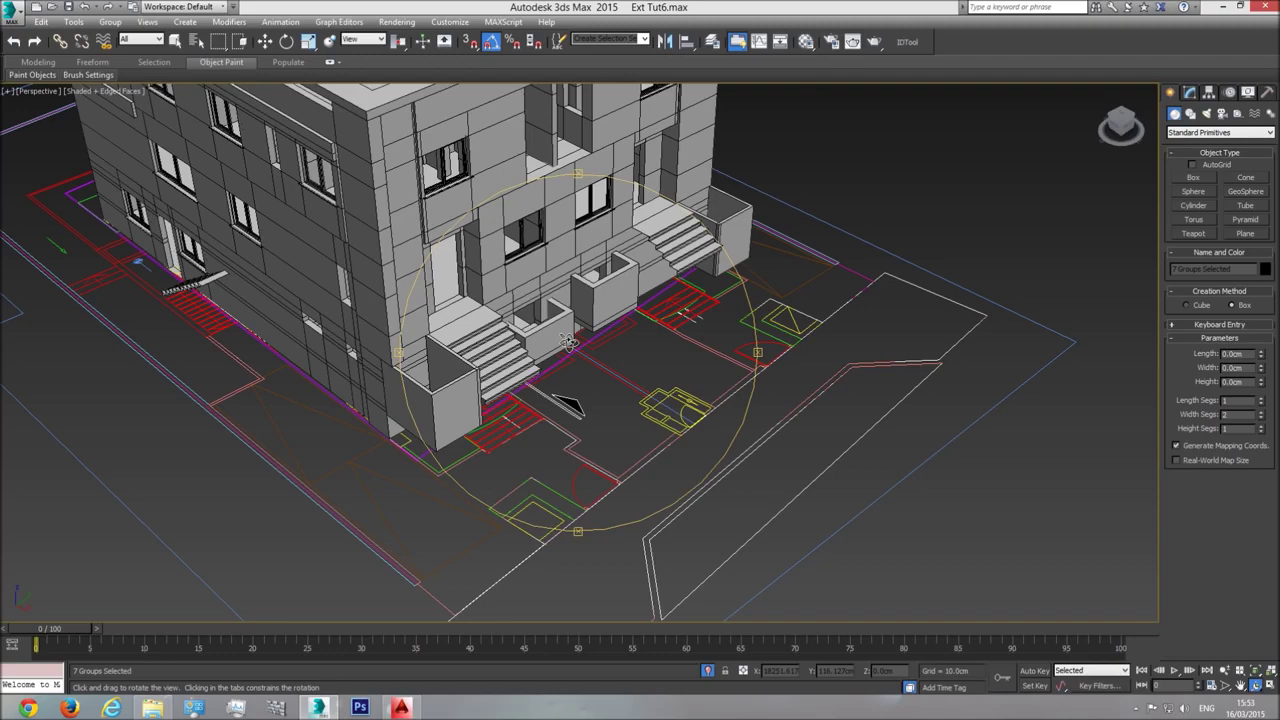
{"action": "middle_click_drag", "start_coordinate": [568, 343], "coordinate": [573, 367]}
{"action": "left_click_drag", "start_coordinate": [573, 367], "coordinate": [562, 368]}
{"action": "scroll", "coordinate": [562, 368], "scroll_direction": "down", "scroll_amount": 3}
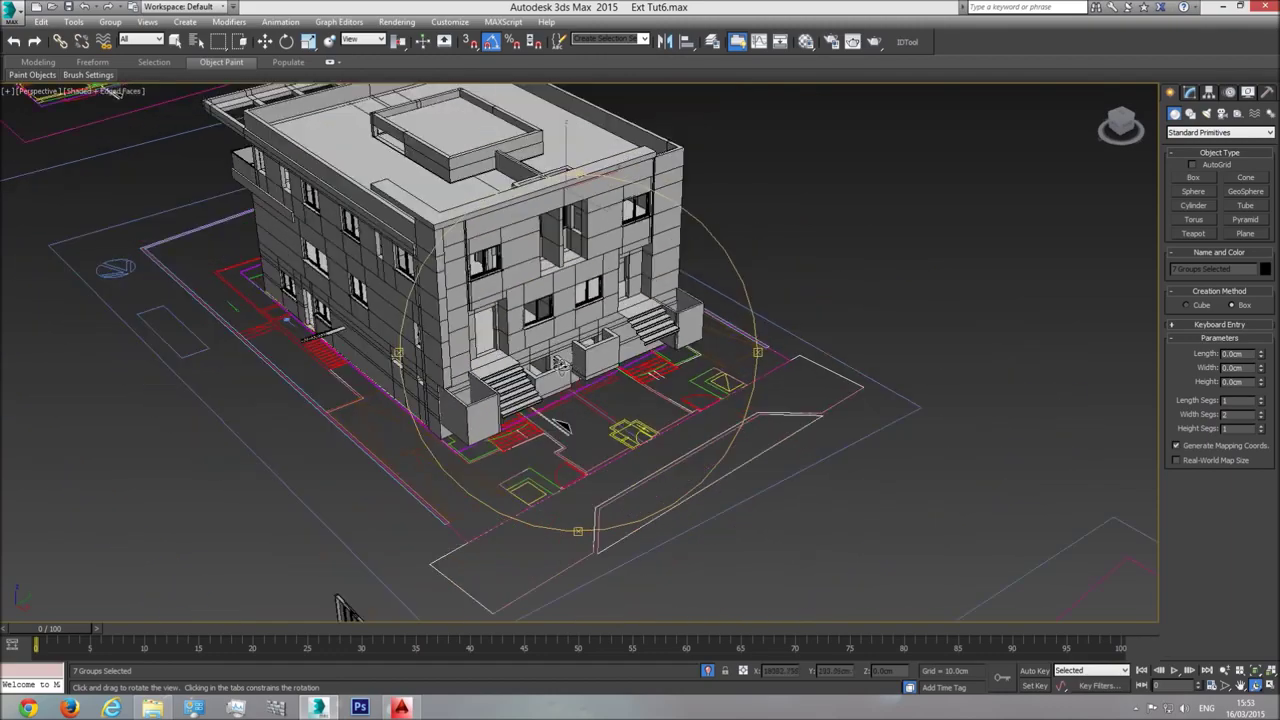
{"action": "scroll", "coordinate": [560, 366], "scroll_direction": "up", "scroll_amount": 5}
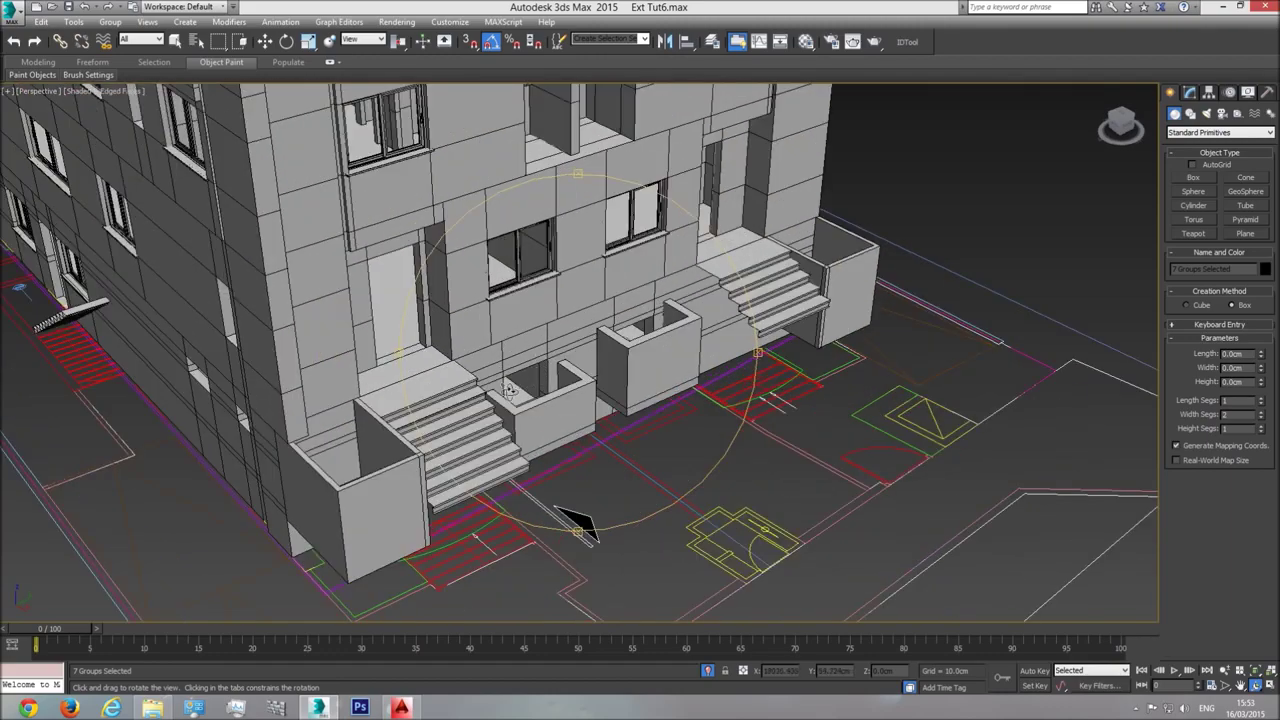
Hide the two low walls standing in front of the basement openings between the entrance stairs
{"action": "right_click", "coordinate": [517, 391]}
{"action": "right_click", "coordinate": [527, 256]}
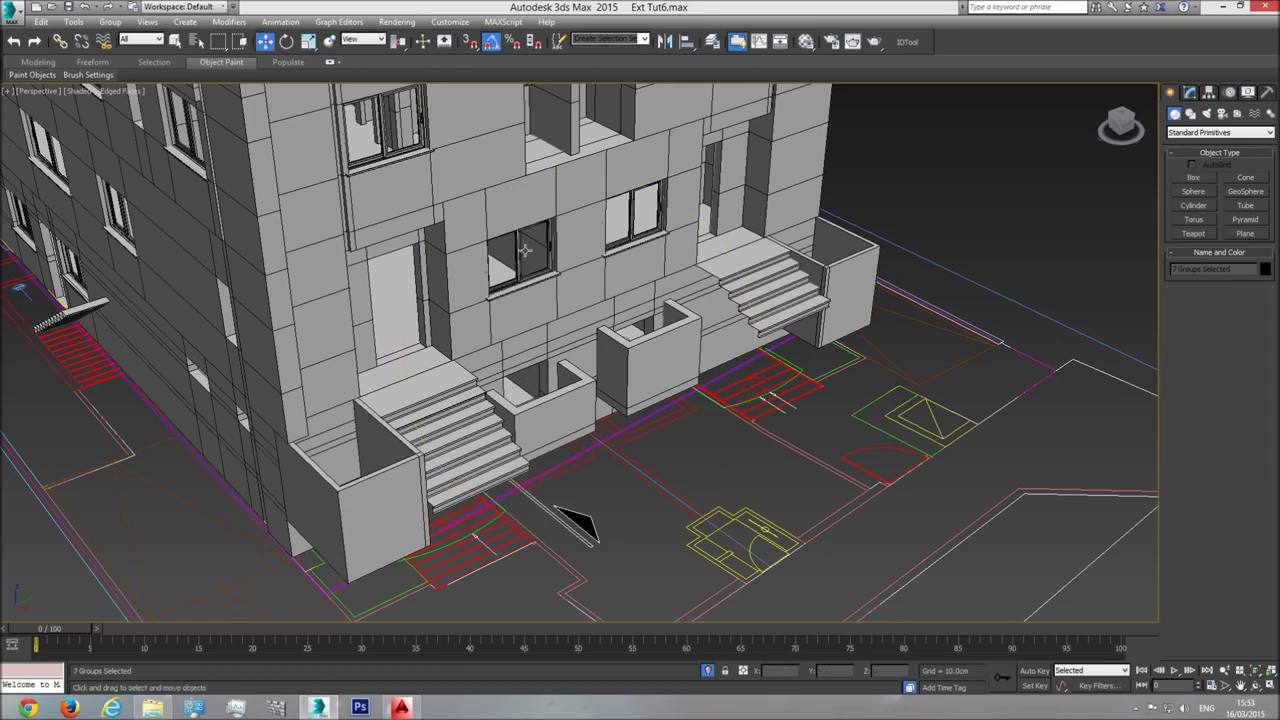
{"action": "left_click", "coordinate": [525, 252]}
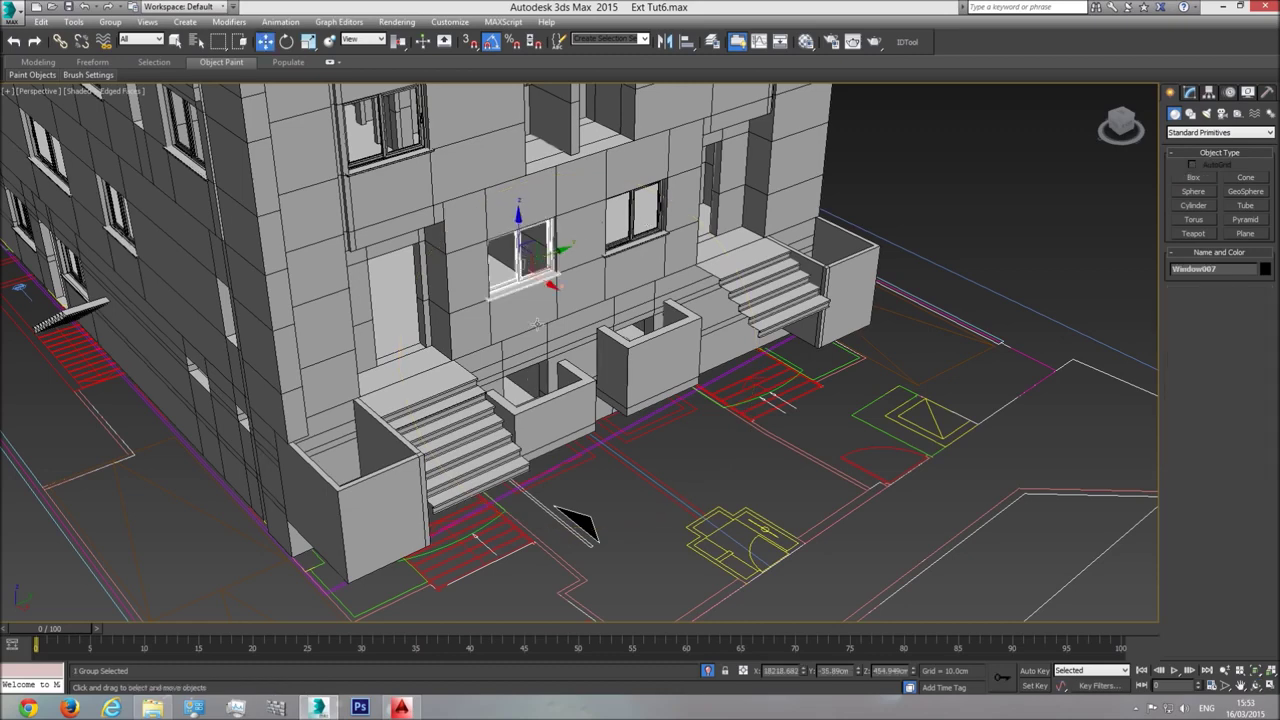
{"action": "left_click", "coordinate": [562, 402]}
{"action": "left_click", "coordinate": [650, 355], "text": "ctrl"}
{"action": "right_click", "coordinate": [649, 354]}
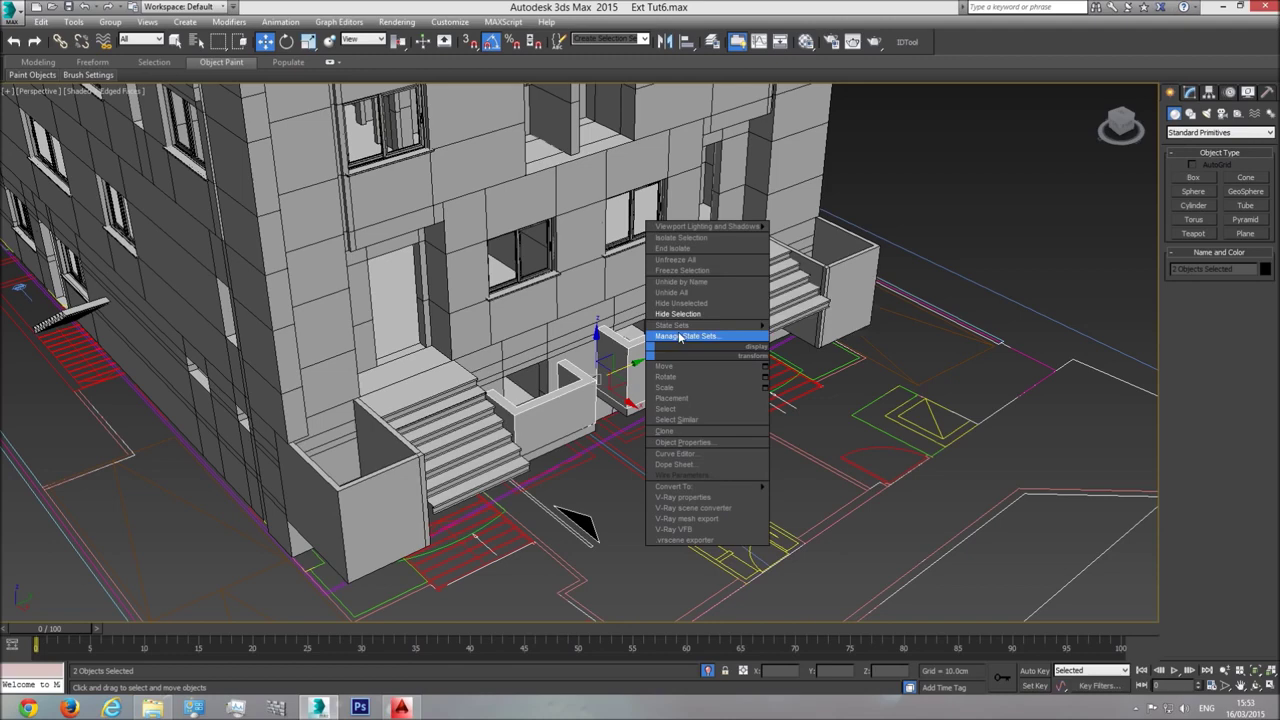
{"action": "left_click", "coordinate": [684, 318]}
Show the entrance facade in the Right view with Realistic shading
{"action": "left_click", "coordinate": [32, 91]}
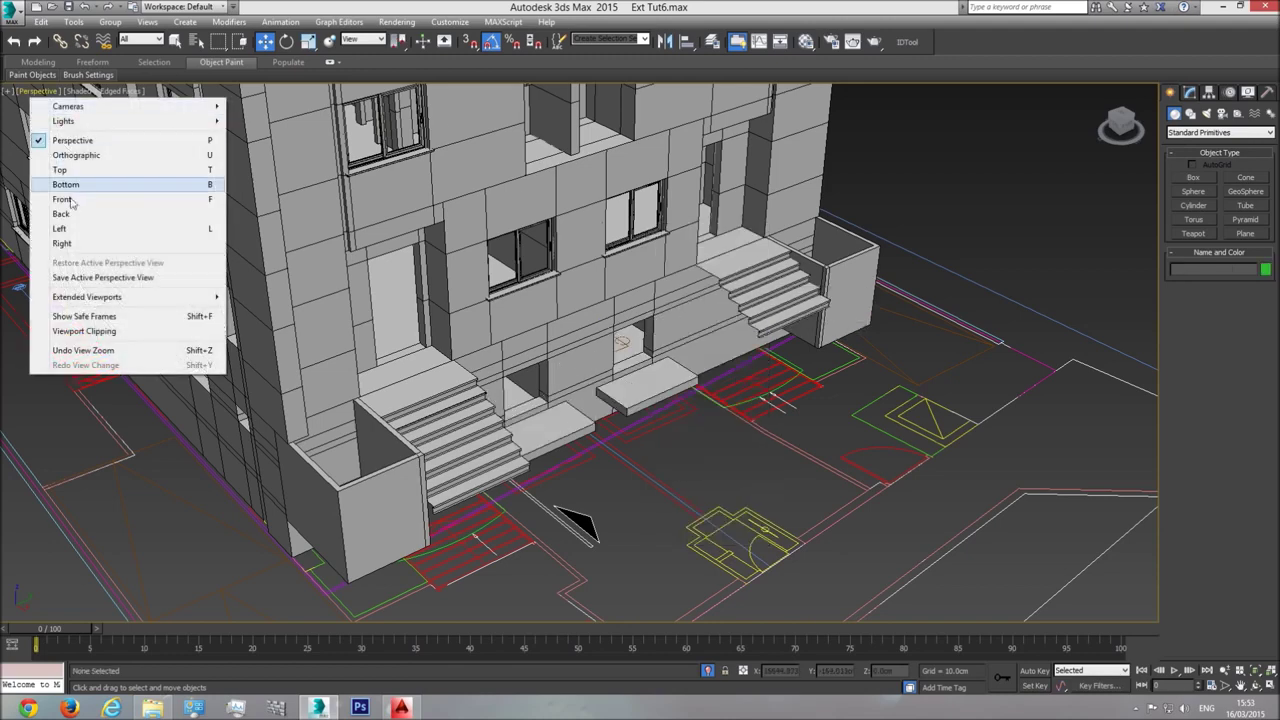
{"action": "left_click", "coordinate": [57, 244]}
{"action": "scroll", "coordinate": [540, 335], "scroll_direction": "down", "scroll_amount": 6}
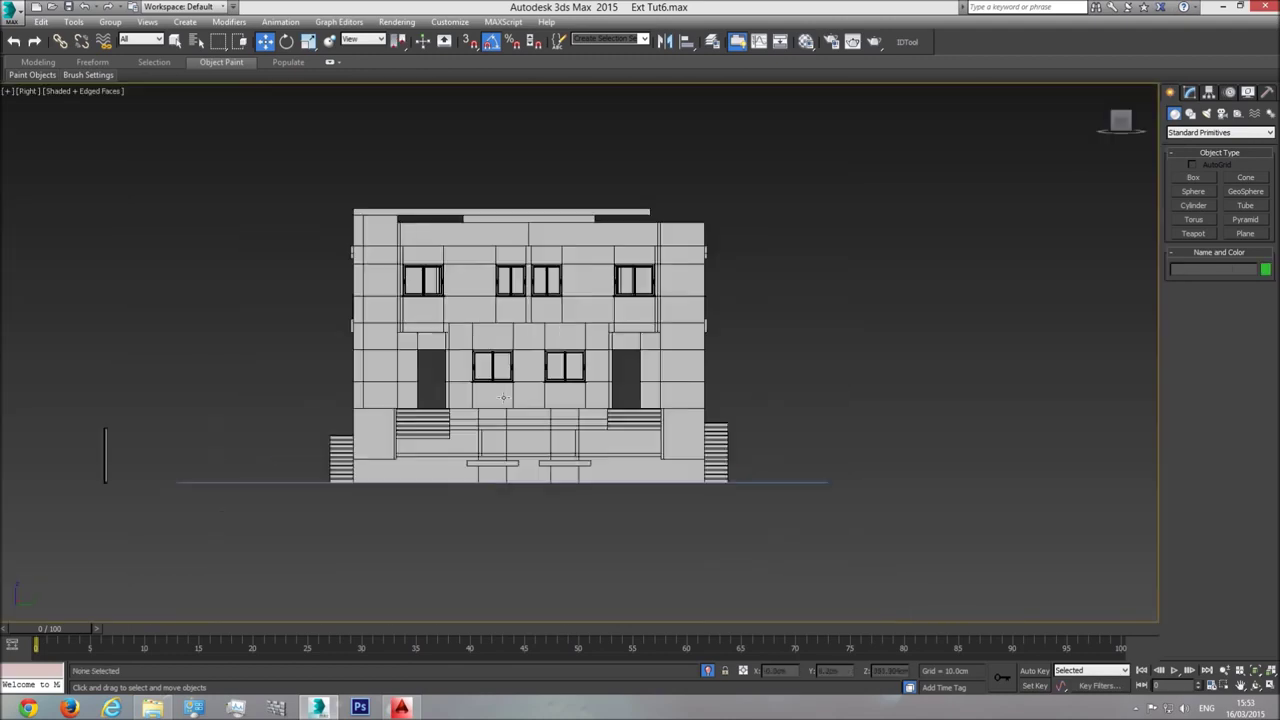
{"action": "scroll", "coordinate": [501, 325], "scroll_direction": "up", "scroll_amount": 9}
{"action": "left_click", "coordinate": [58, 91]}
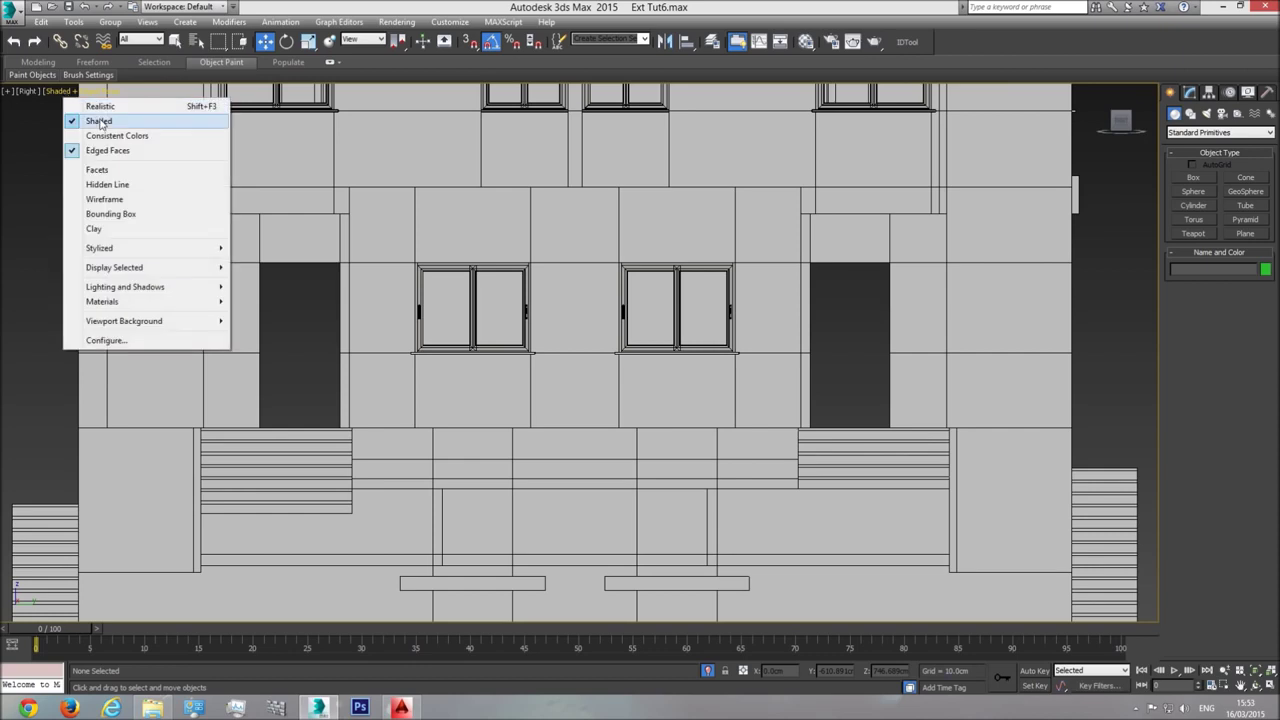
{"action": "left_click", "coordinate": [102, 107]}
Copy the ground-floor window near the lower entrance stairs straight down into the basement opening beneath it
{"action": "left_click", "coordinate": [502, 317]}
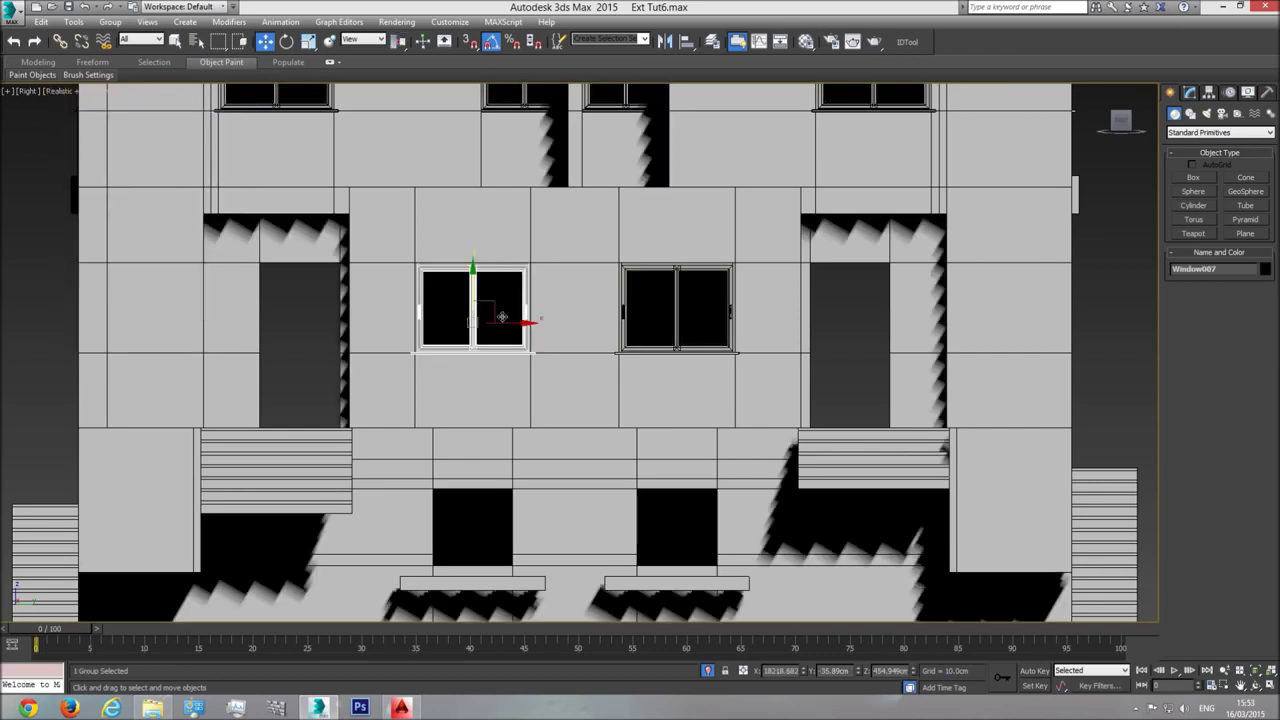
{"action": "left_click_drag", "start_coordinate": [476, 283], "coordinate": [457, 493], "text": "shift"}
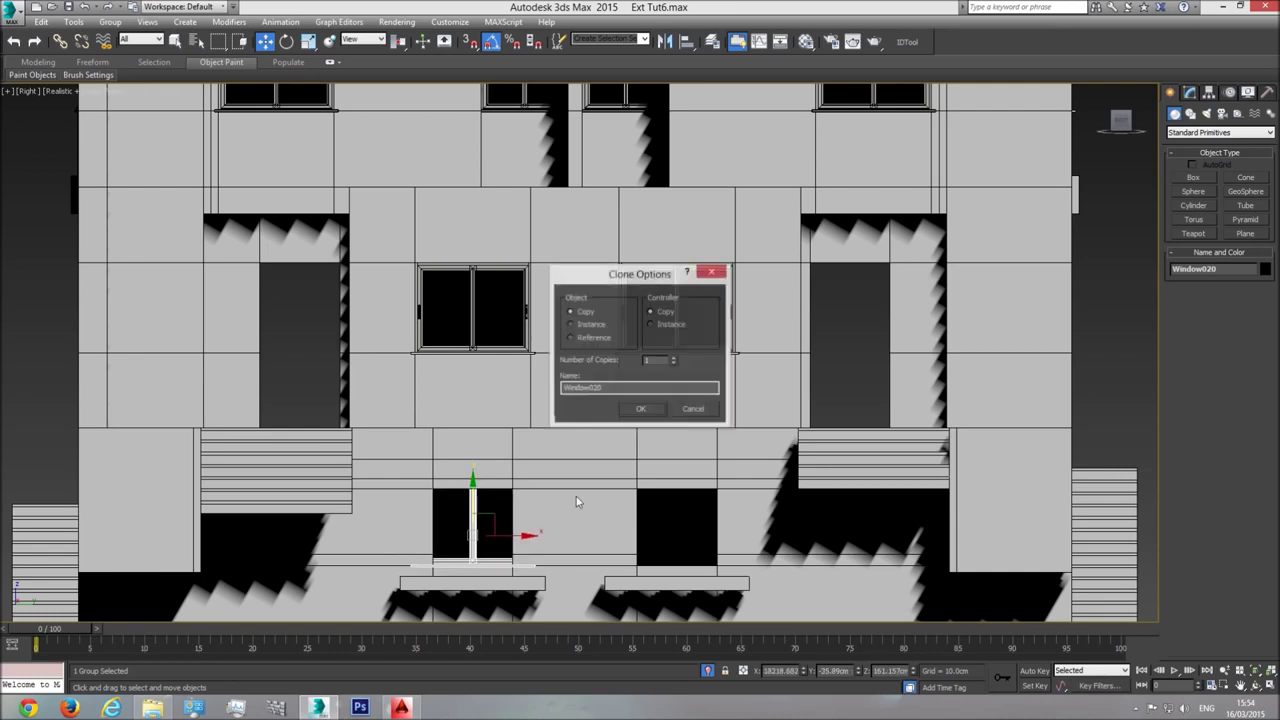
{"action": "left_click", "coordinate": [640, 407]}
{"action": "middle_click_drag", "start_coordinate": [484, 559], "coordinate": [599, 496]}
{"action": "scroll", "coordinate": [569, 488], "scroll_direction": "up", "scroll_amount": 8}
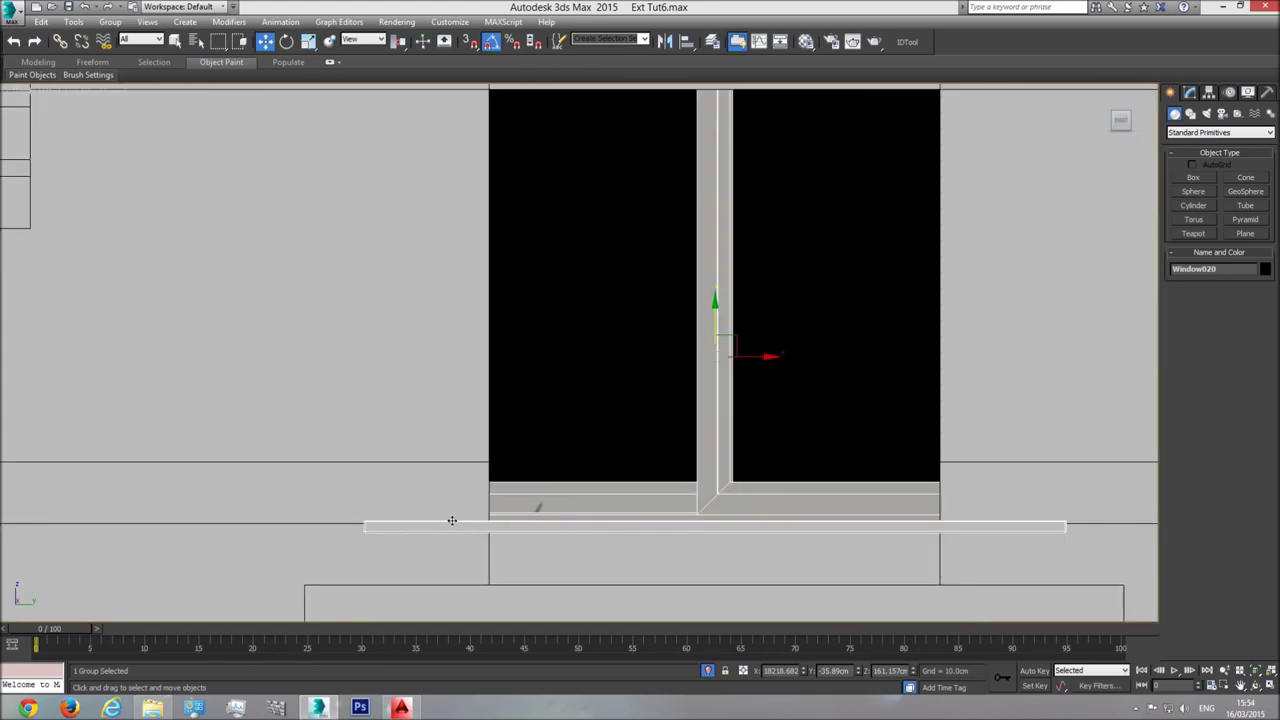
{"action": "scroll", "coordinate": [672, 406], "scroll_direction": "down", "scroll_amount": 2}
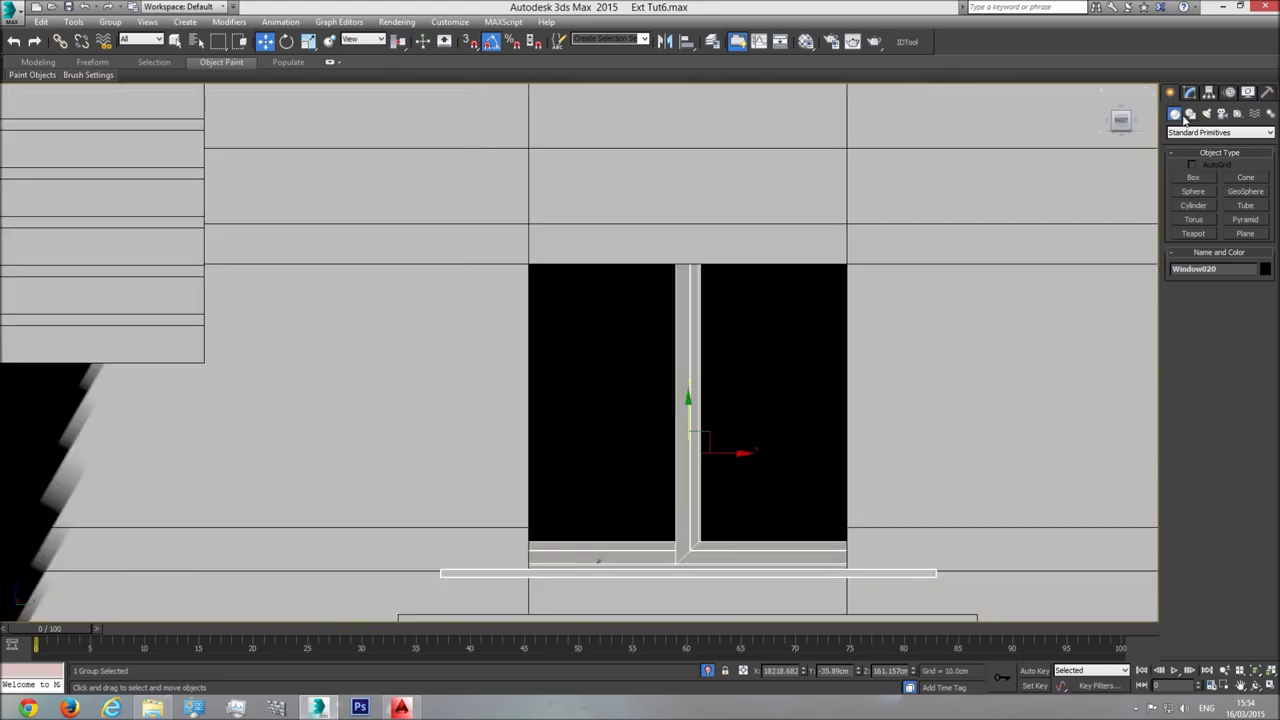
Open the copied window group and start vertex editing on its double window frame
{"action": "left_click", "coordinate": [110, 21]}
{"action": "left_click", "coordinate": [120, 72]}
{"action": "left_click", "coordinate": [688, 377]}
{"action": "left_click", "coordinate": [1189, 92]}
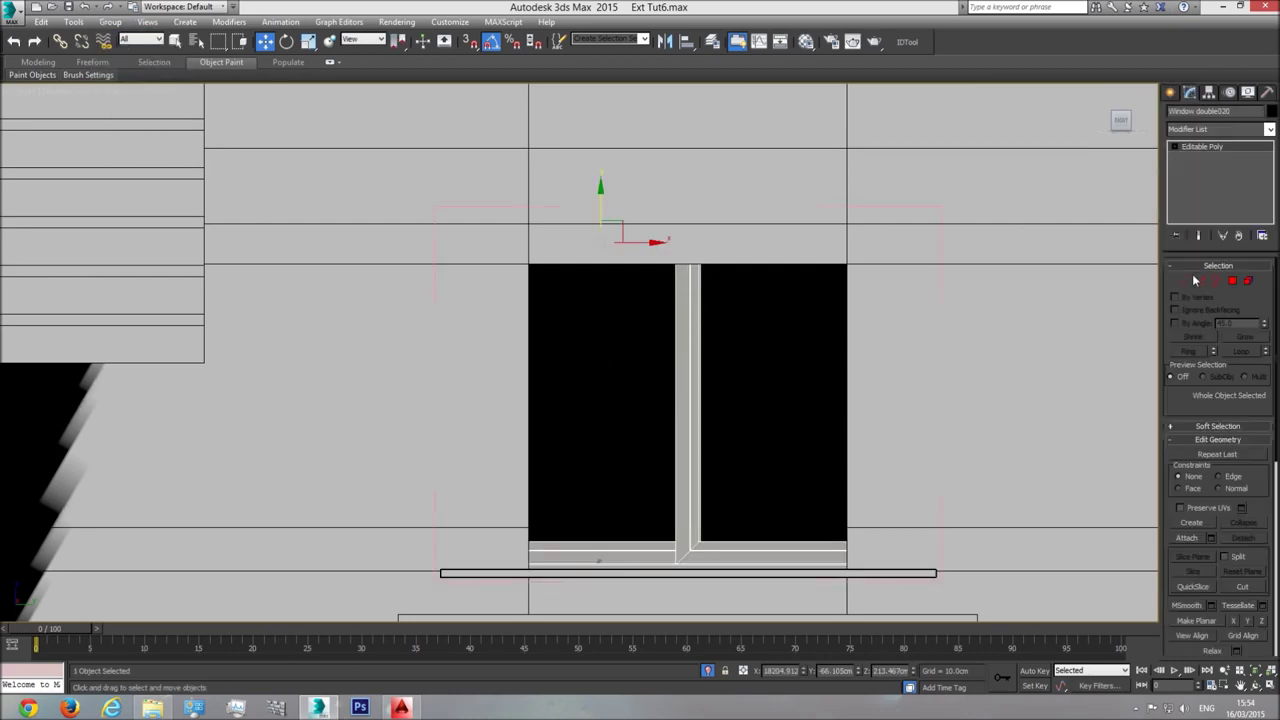
{"action": "left_click", "coordinate": [1184, 281]}
Lower the top vertices of the copied window frame to just below the top edge of the basement opening
{"action": "middle_click_drag", "start_coordinate": [986, 291], "coordinate": [980, 337]}
{"action": "scroll", "coordinate": [980, 337], "scroll_direction": "down", "scroll_amount": 2}
{"action": "key", "text": "F3"}
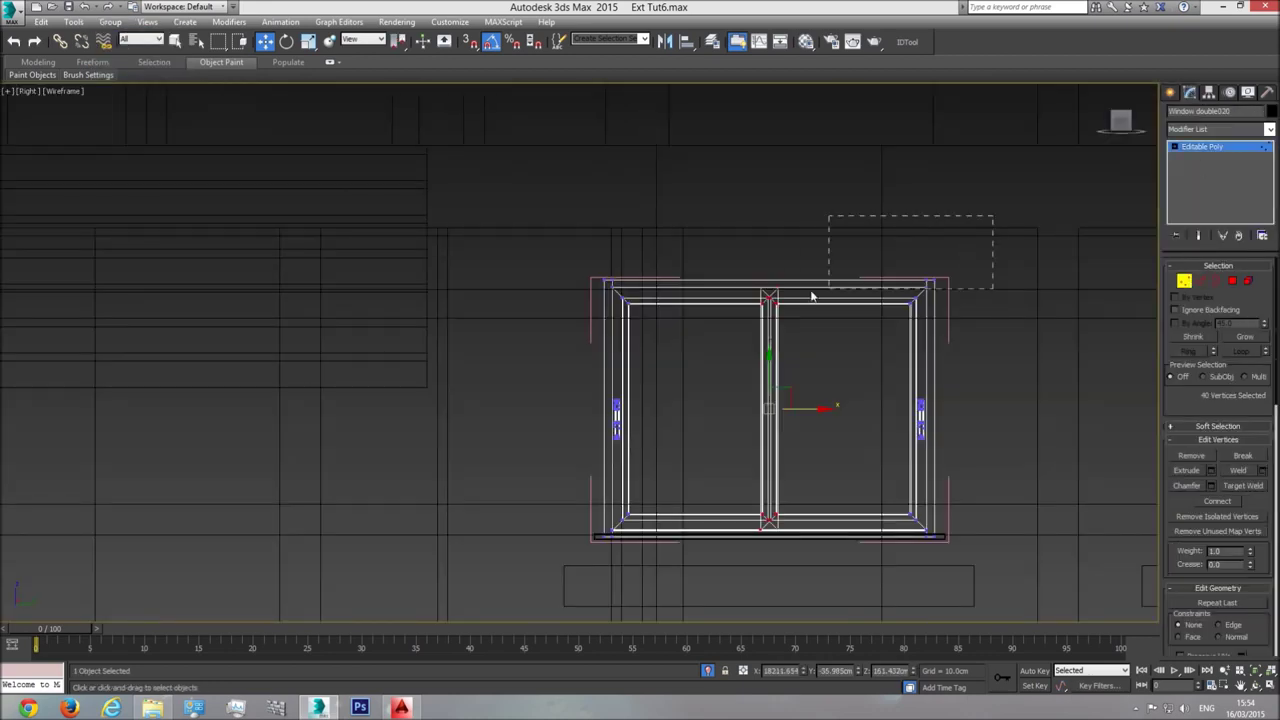
{"action": "left_click_drag", "start_coordinate": [501, 340], "coordinate": [510, 340]}
{"action": "key", "text": "F3"}
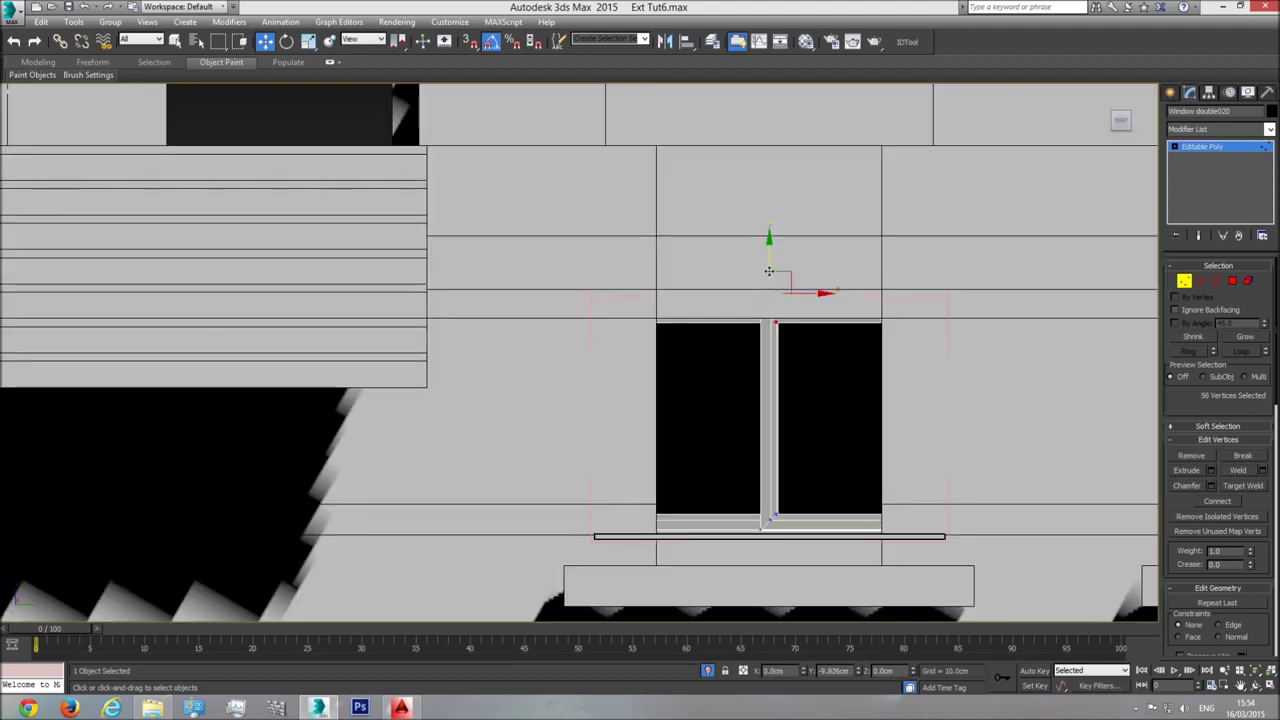
{"action": "left_click_drag", "start_coordinate": [766, 292], "coordinate": [781, 302]}
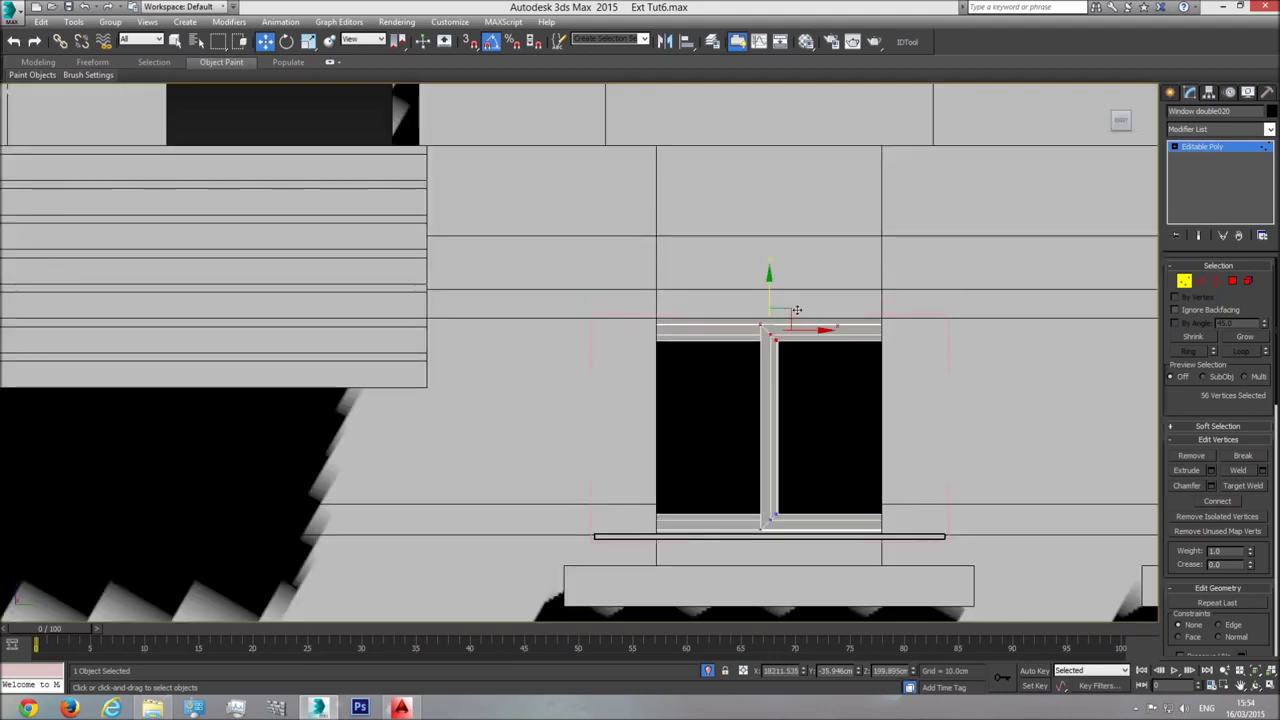
Narrow the window frame by moving its two side vertex sets inward to fit the basement opening's width
{"action": "key", "text": "F3"}
{"action": "left_click_drag", "start_coordinate": [991, 273], "coordinate": [884, 553]}
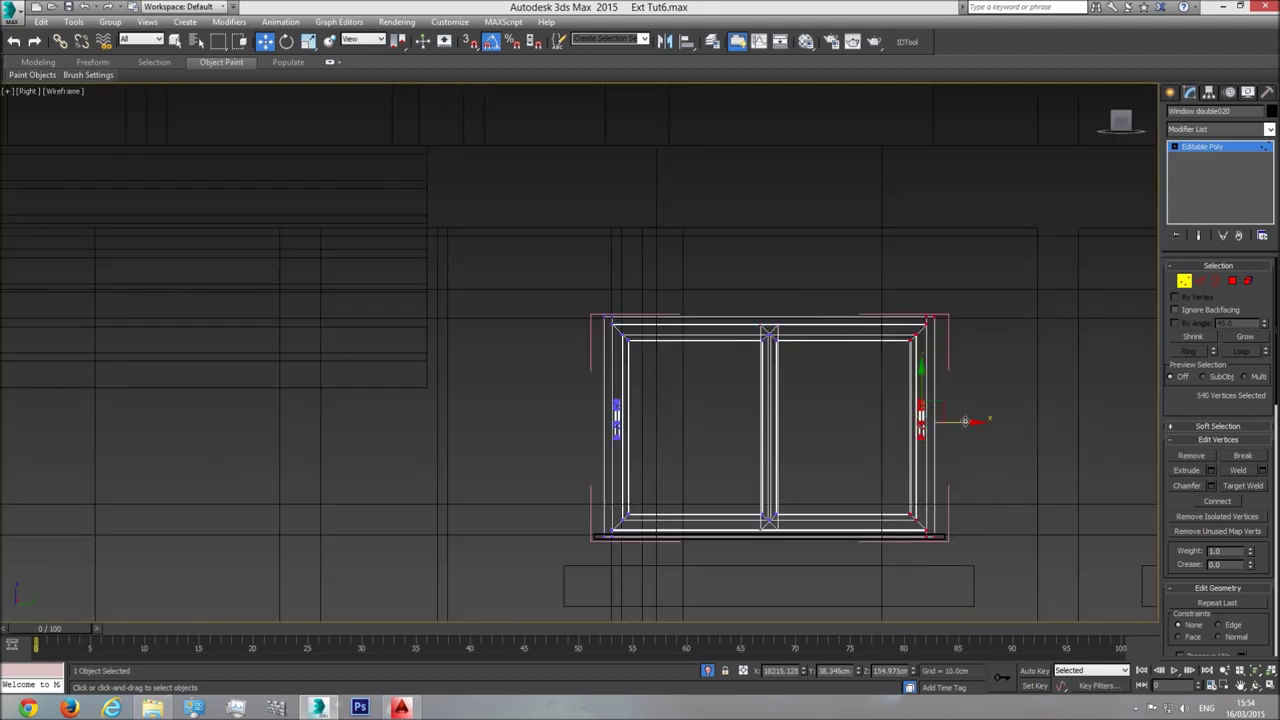
{"action": "key", "text": "F3"}
{"action": "left_click_drag", "start_coordinate": [938, 431], "coordinate": [911, 443]}
{"action": "key", "text": "F3"}
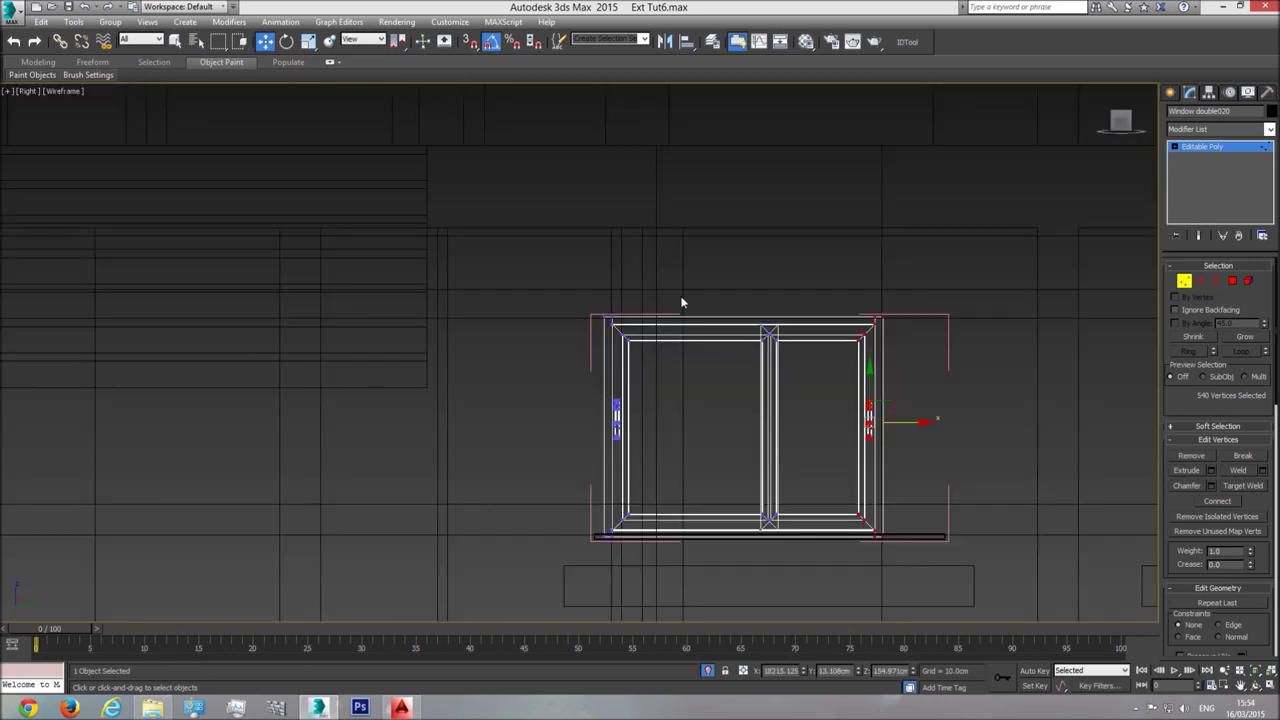
{"action": "left_click_drag", "start_coordinate": [524, 594], "coordinate": [524, 594]}
{"action": "key", "text": "F3"}
{"action": "left_click_drag", "start_coordinate": [672, 421], "coordinate": [703, 423]}
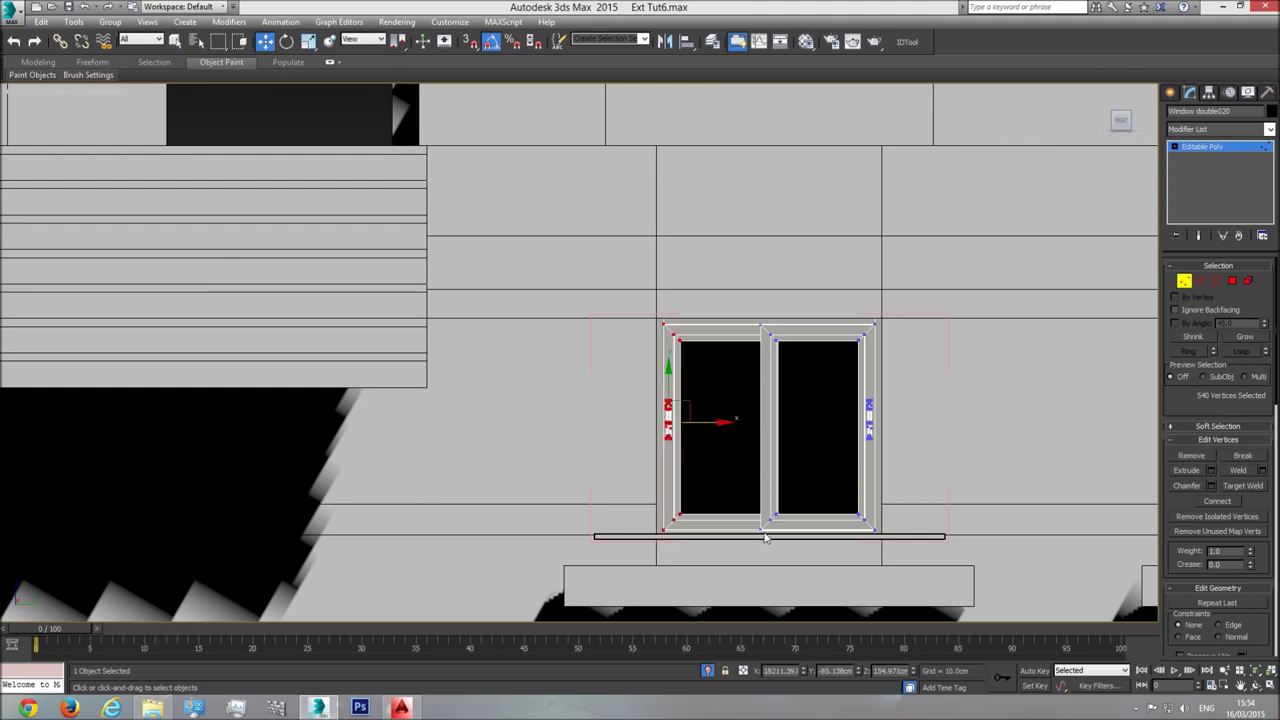
{"action": "left_click", "coordinate": [1184, 282]}
Measure the basement opening's width using a temporary box drawn above the window
{"action": "left_click", "coordinate": [1170, 92]}
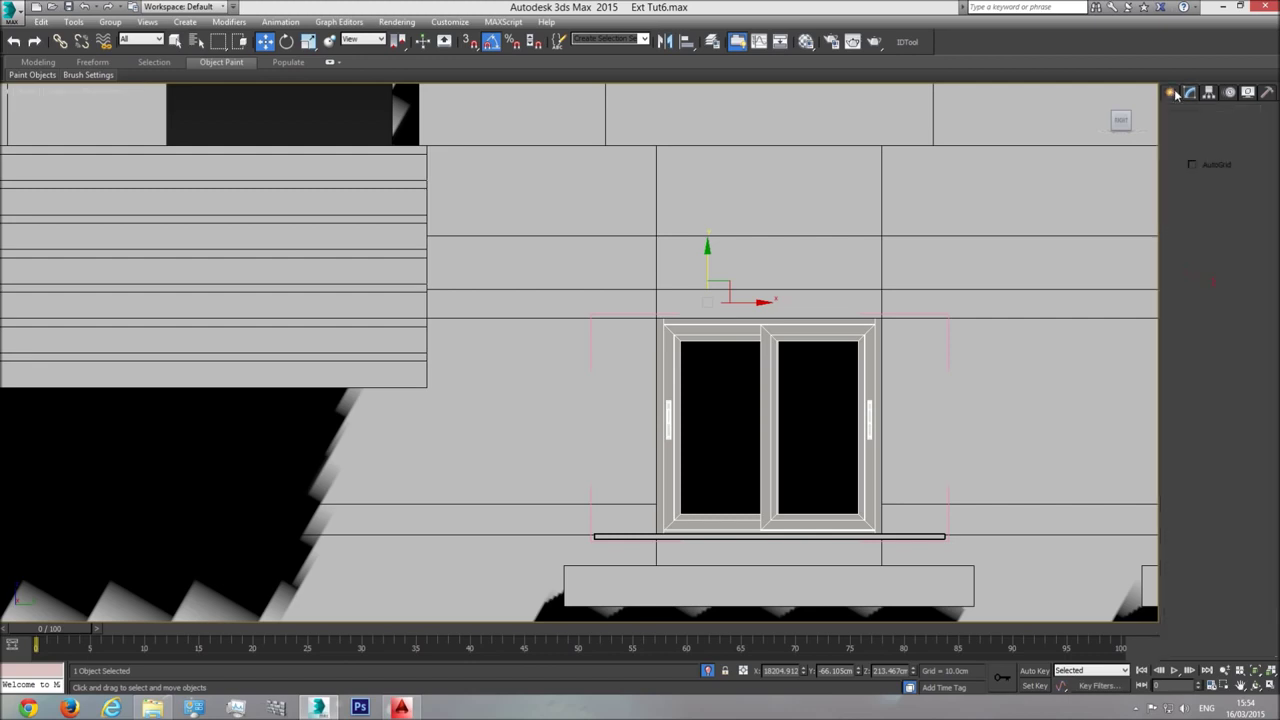
{"action": "left_click", "coordinate": [1194, 177]}
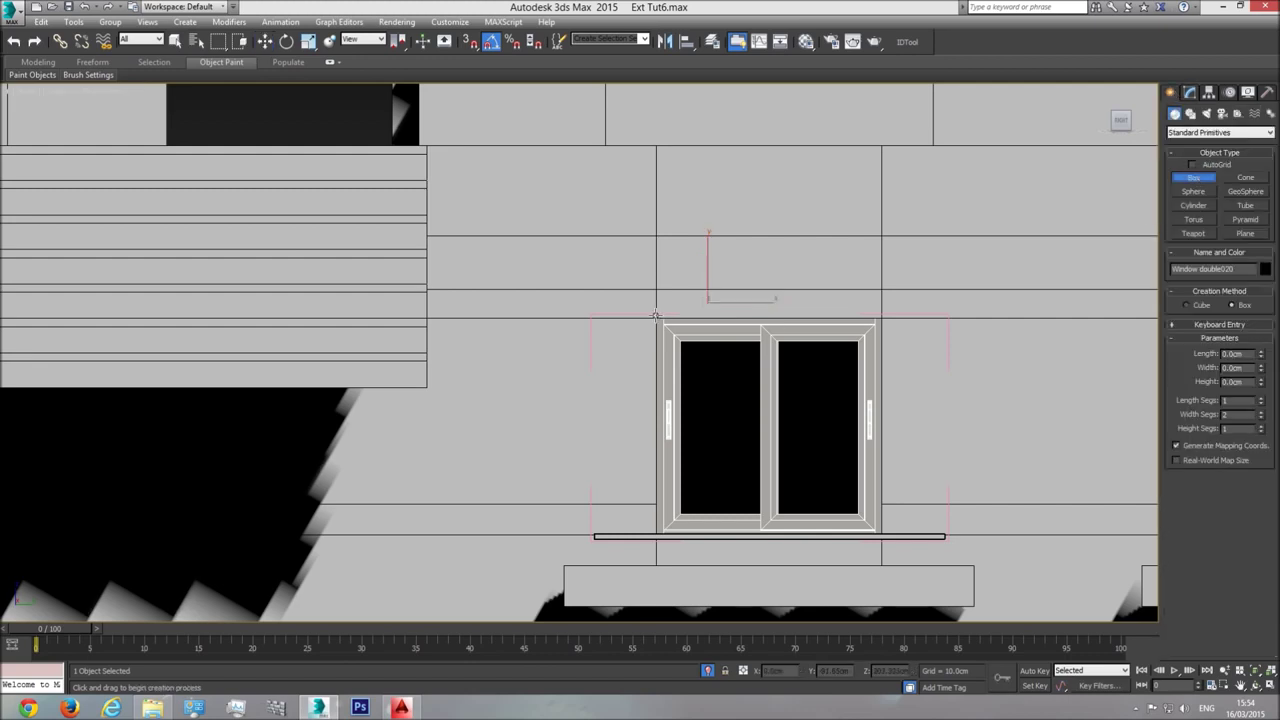
{"action": "mouse_move", "coordinate": [657, 317]}
{"action": "left_mouse_down"}
{"action": "mouse_move", "coordinate": [700, 294]}
{"action": "mouse_move", "coordinate": [881, 301]}
{"action": "left_mouse_up"}
{"action": "key", "text": "F3"}
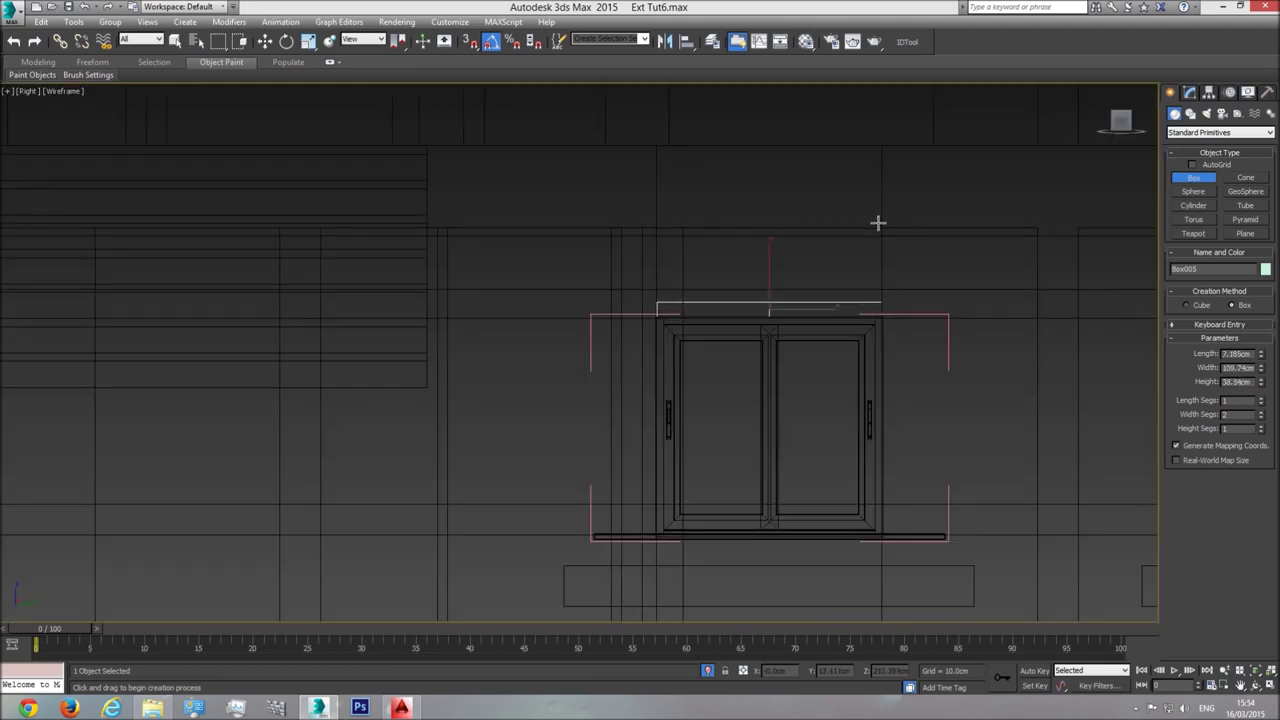
{"action": "right_click", "coordinate": [803, 346]}
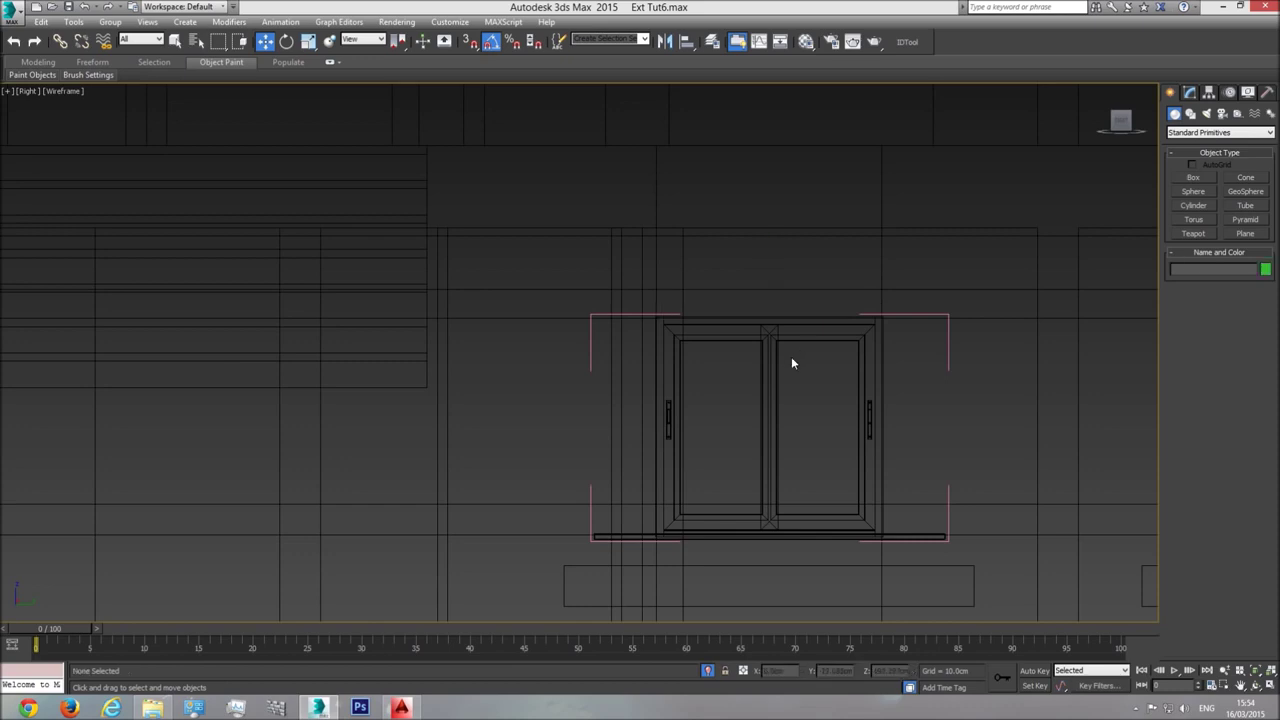
Shorten the copied window's ledge by moving both end vertex sets inward until it slightly overhangs the basement opening
{"action": "key", "text": "F3"}
{"action": "middle_click_drag", "start_coordinate": [785, 362], "coordinate": [733, 389]}
{"action": "right_click", "coordinate": [716, 517]}
{"action": "left_click", "coordinate": [689, 538]}
{"action": "left_click", "coordinate": [694, 531]}
{"action": "left_click", "coordinate": [1191, 92]}
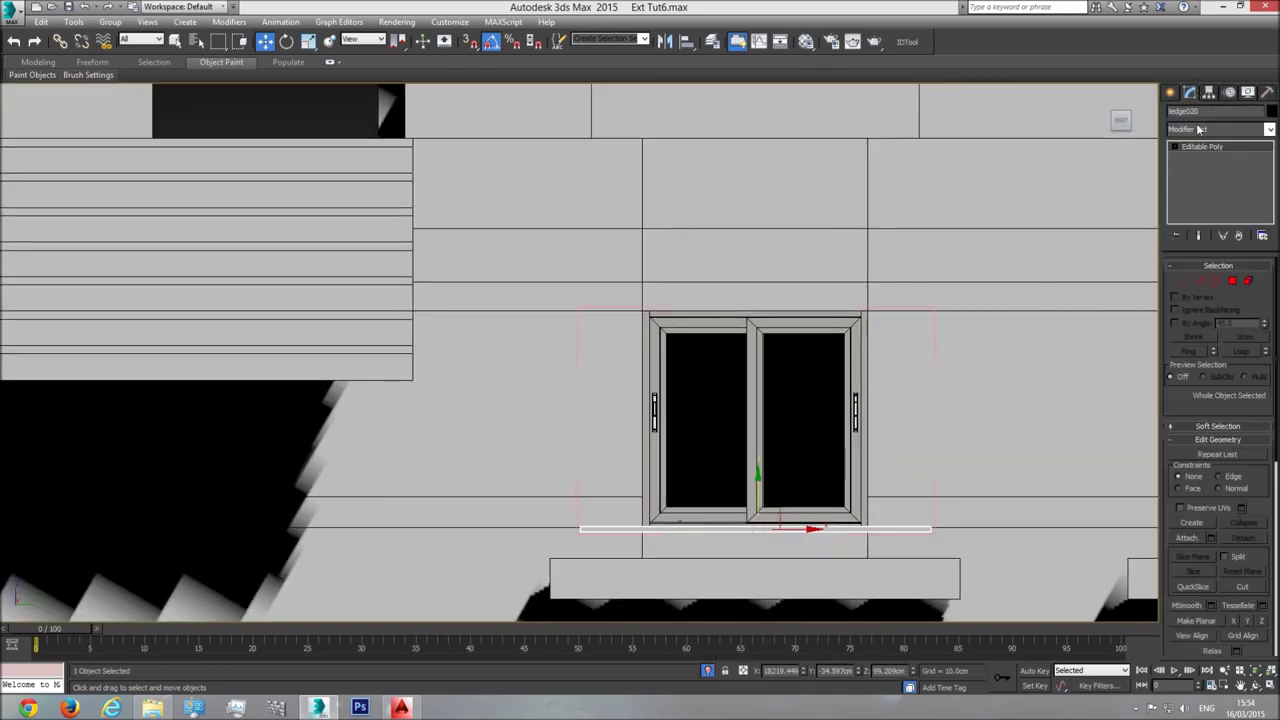
{"action": "left_click", "coordinate": [1184, 280]}
{"action": "left_click_drag", "start_coordinate": [971, 480], "coordinate": [925, 538]}
{"action": "left_click_drag", "start_coordinate": [625, 510], "coordinate": [662, 529]}
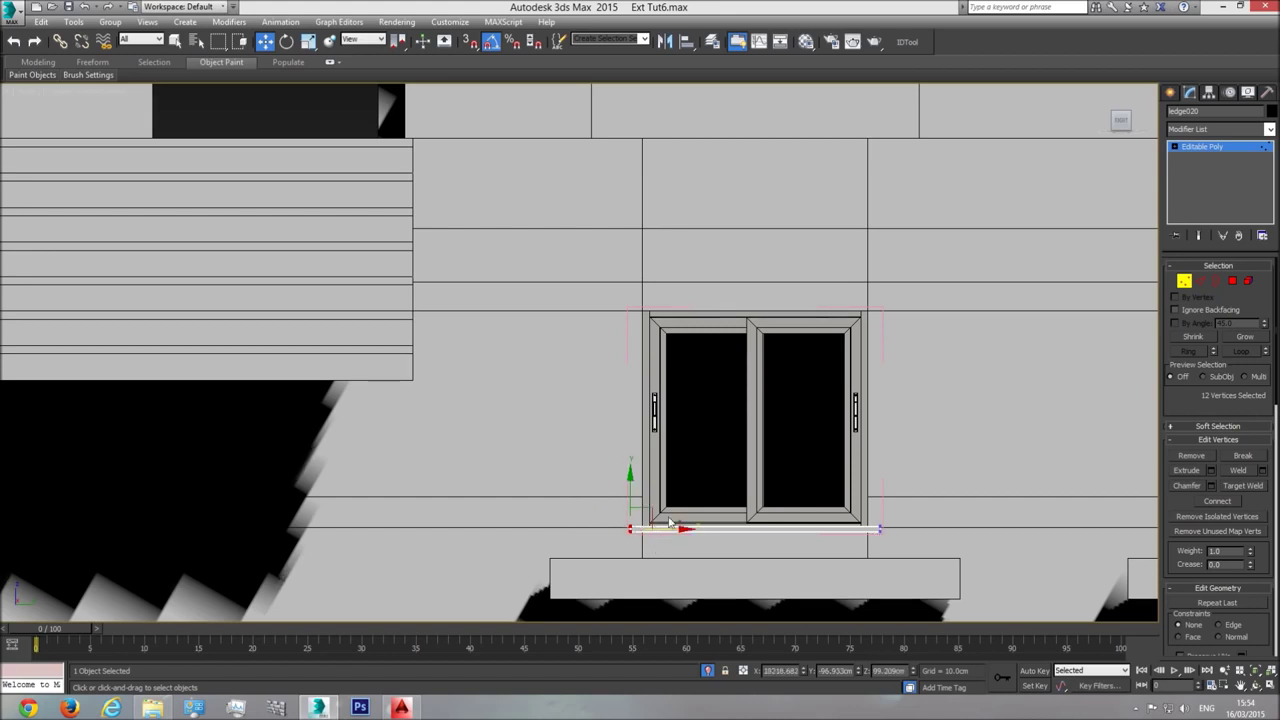
Move the handle vertices of the copied basement window frame slightly down to suit its reduced height
{"action": "scroll", "coordinate": [731, 522], "scroll_direction": "down", "scroll_amount": 2}
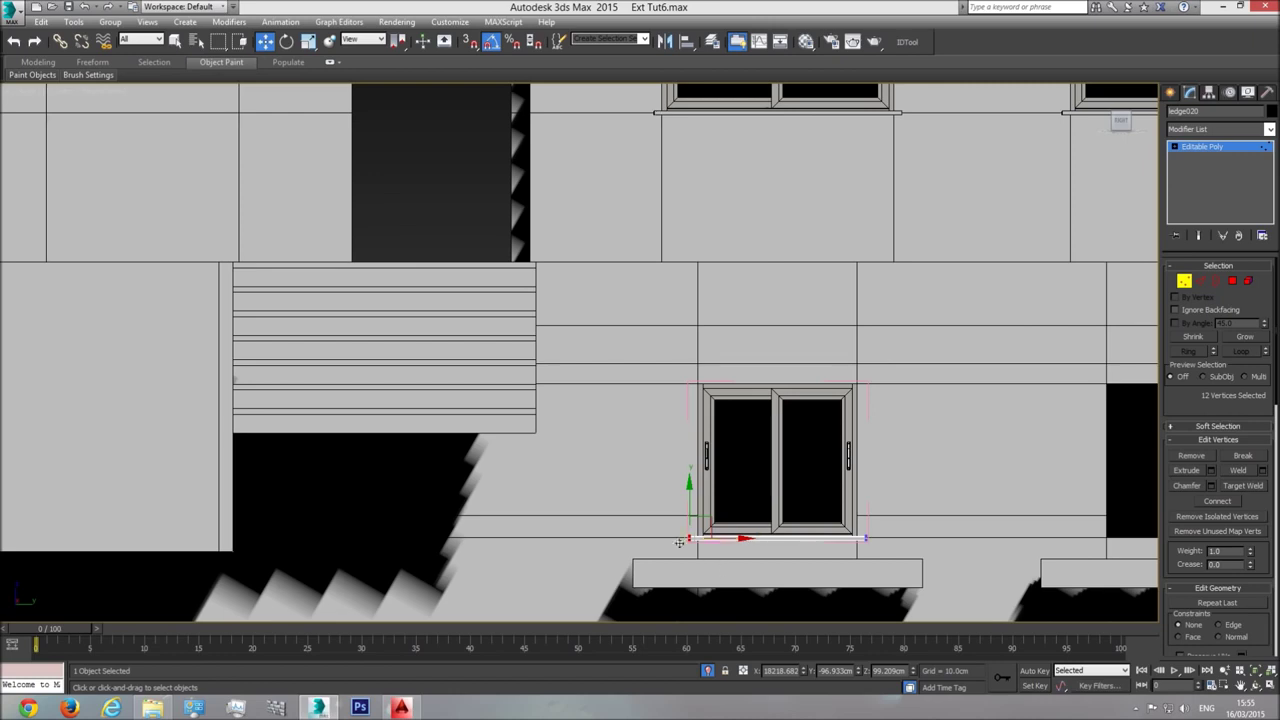
{"action": "middle_click_drag", "start_coordinate": [808, 532], "coordinate": [751, 460]}
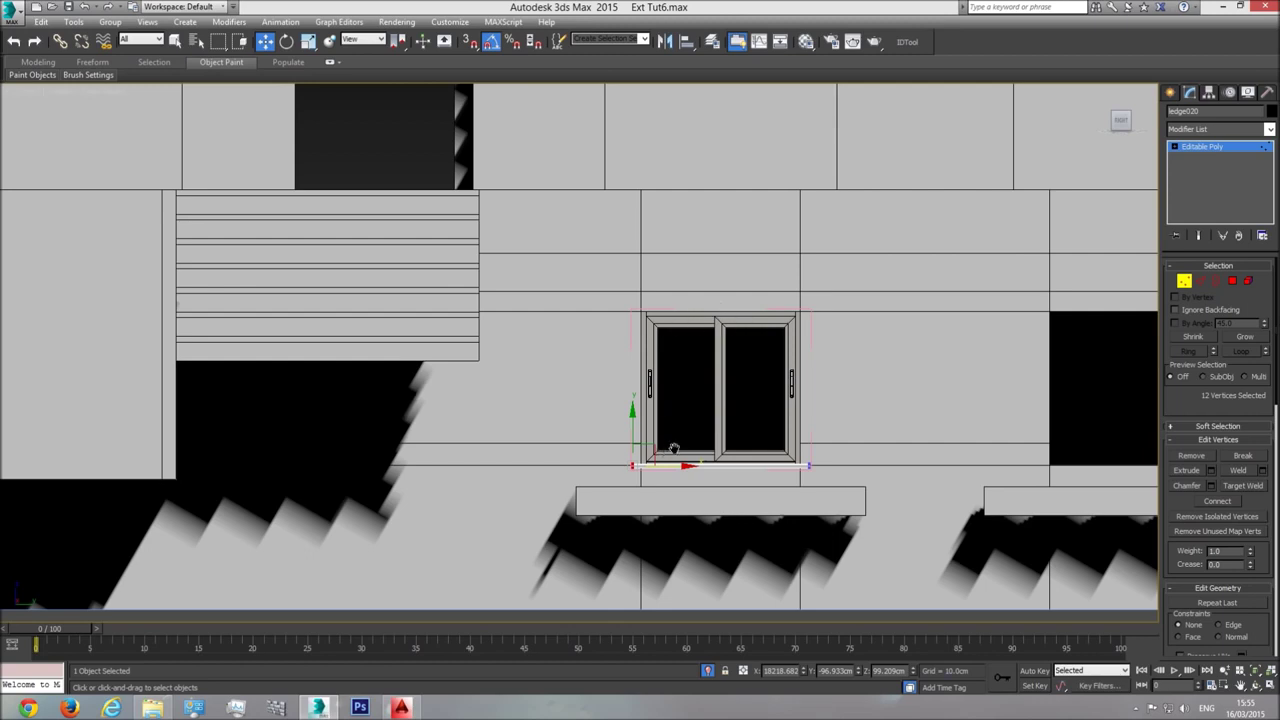
{"action": "scroll", "coordinate": [655, 440], "scroll_direction": "up", "scroll_amount": 2}
{"action": "left_click", "coordinate": [1207, 148]}
{"action": "left_click", "coordinate": [748, 360]}
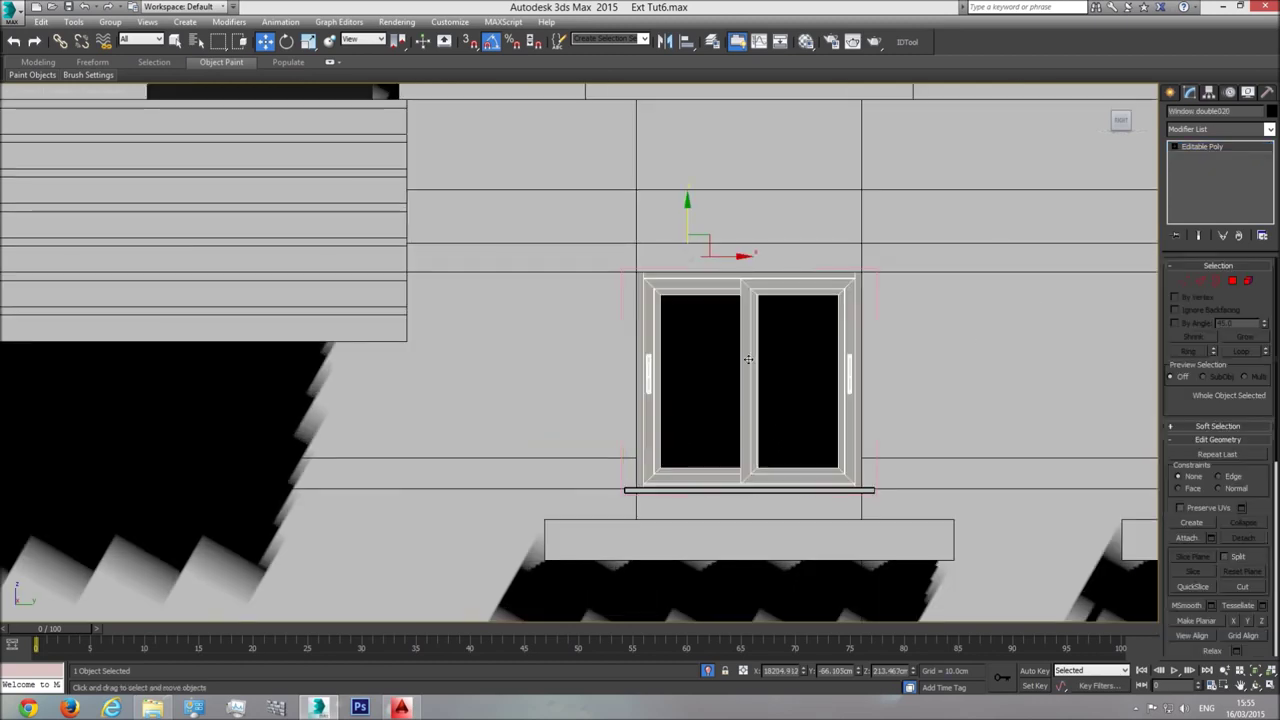
{"action": "left_click", "coordinate": [1184, 282]}
{"action": "left_click_drag", "start_coordinate": [555, 440], "coordinate": [556, 440]}
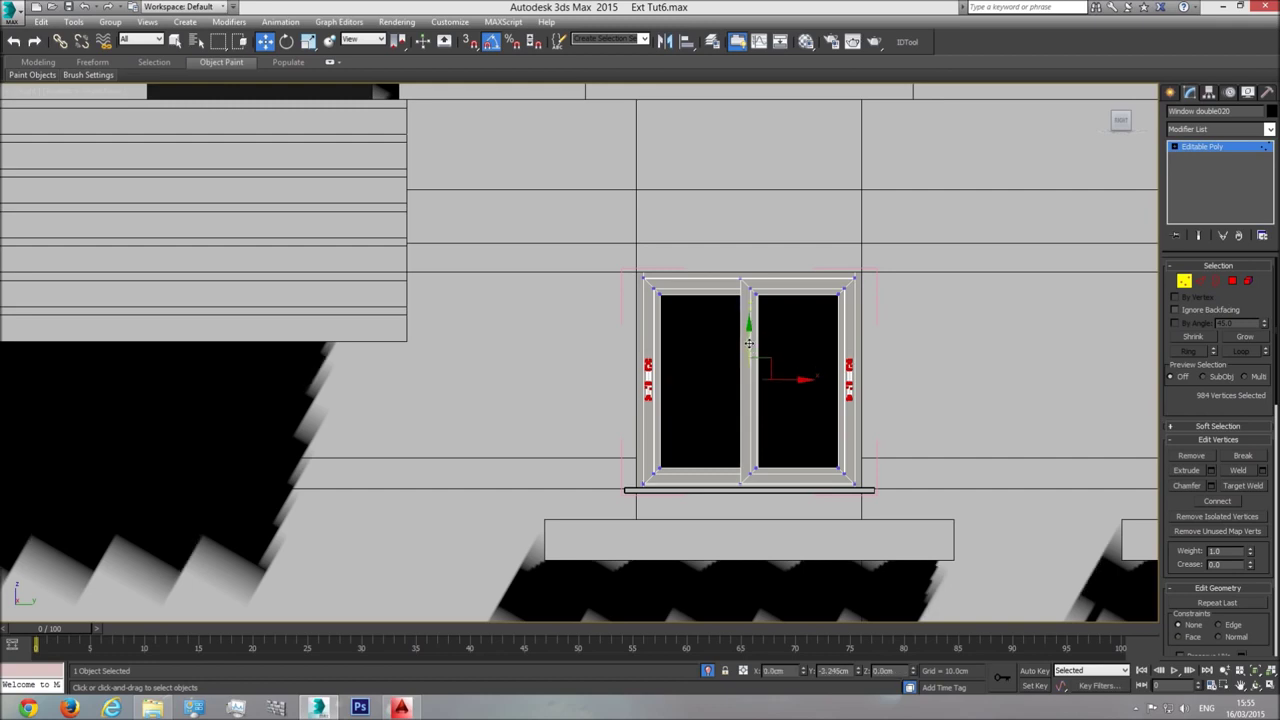
{"action": "key", "text": "1"}
Close the resized window group and copy it into the second basement opening of the entrance facade
{"action": "left_click", "coordinate": [110, 22]}
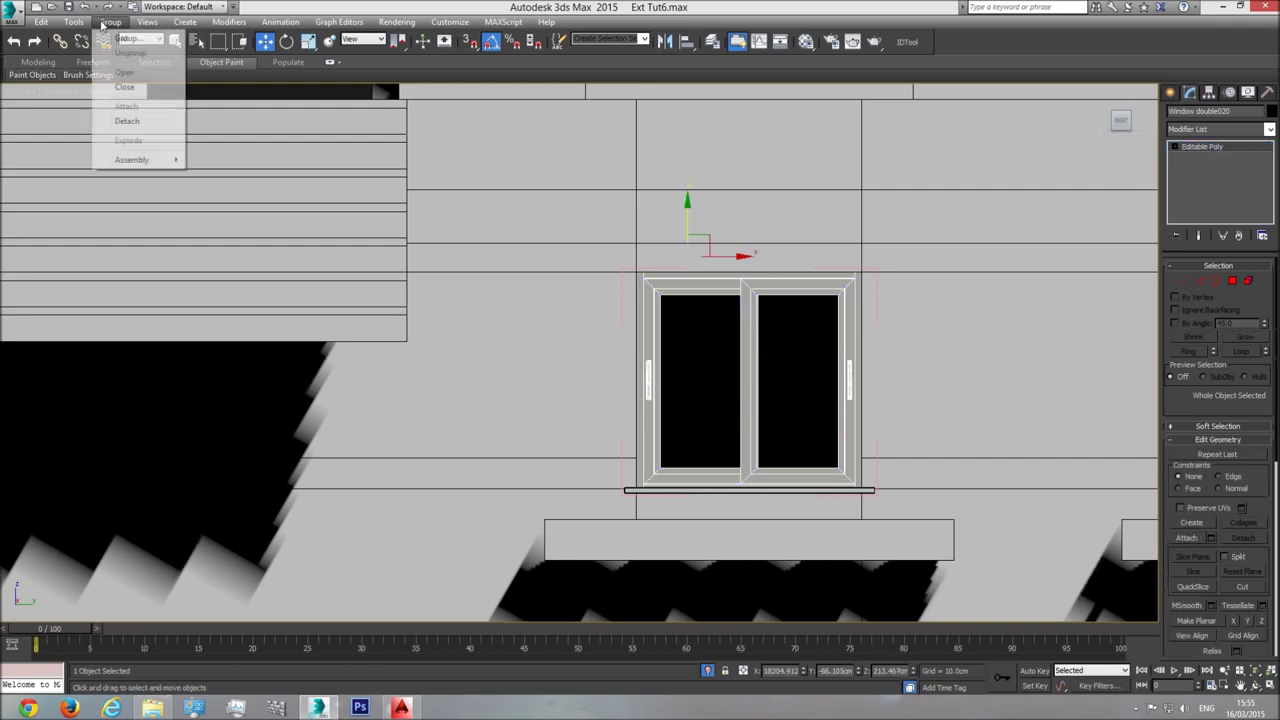
{"action": "left_click", "coordinate": [125, 86]}
{"action": "mouse_move", "coordinate": [601, 449]}
{"action": "left_mouse_down", "text": "shift"}
{"action": "mouse_move", "coordinate": [866, 445]}
{"action": "mouse_move", "coordinate": [891, 470]}
{"action": "left_mouse_up", "text": "shift"}
{"action": "left_click", "coordinate": [641, 409]}
Return to the perspective view of the entrance facade and unhide all hidden objects
{"action": "key", "text": "p"}
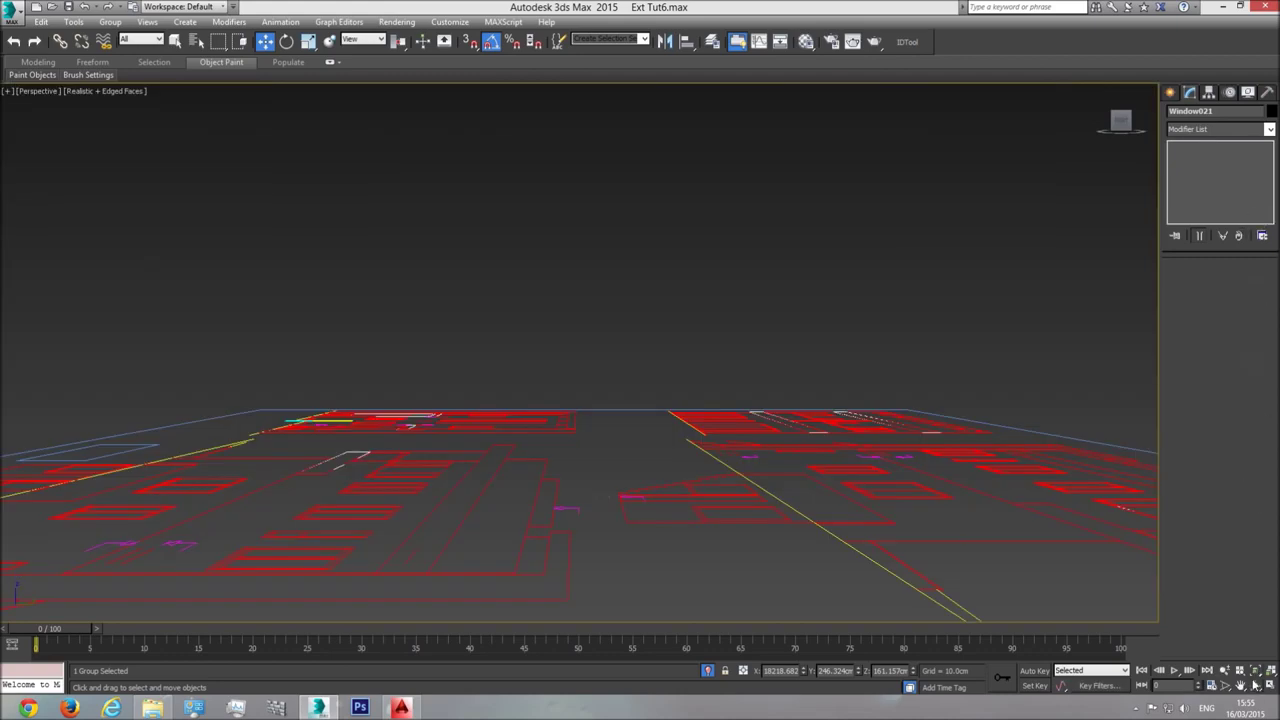
{"action": "left_click", "coordinate": [1255, 671]}
{"action": "left_click", "coordinate": [1255, 686]}
{"action": "left_click_drag", "start_coordinate": [490, 312], "coordinate": [561, 348]}
{"action": "scroll", "coordinate": [561, 348], "scroll_direction": "down", "scroll_amount": 8}
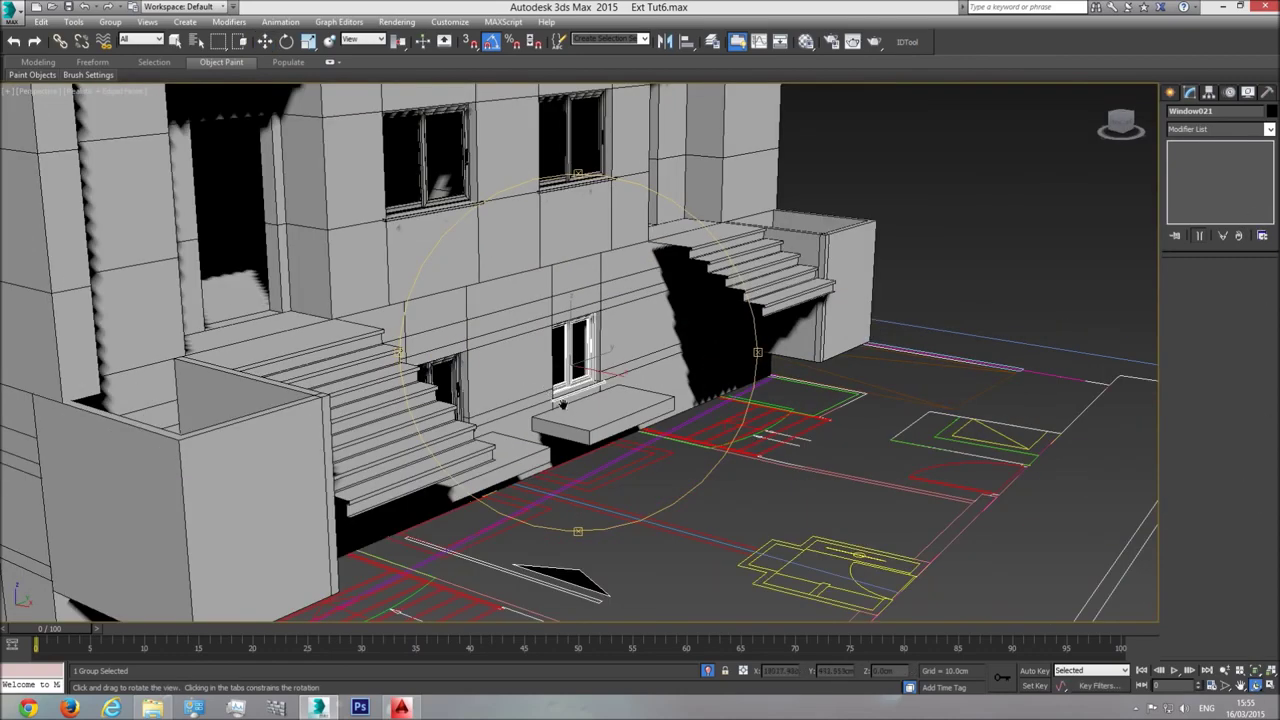
{"action": "scroll", "coordinate": [522, 315], "scroll_direction": "up", "scroll_amount": 5}
{"action": "left_click_drag", "start_coordinate": [522, 315], "coordinate": [449, 453]}
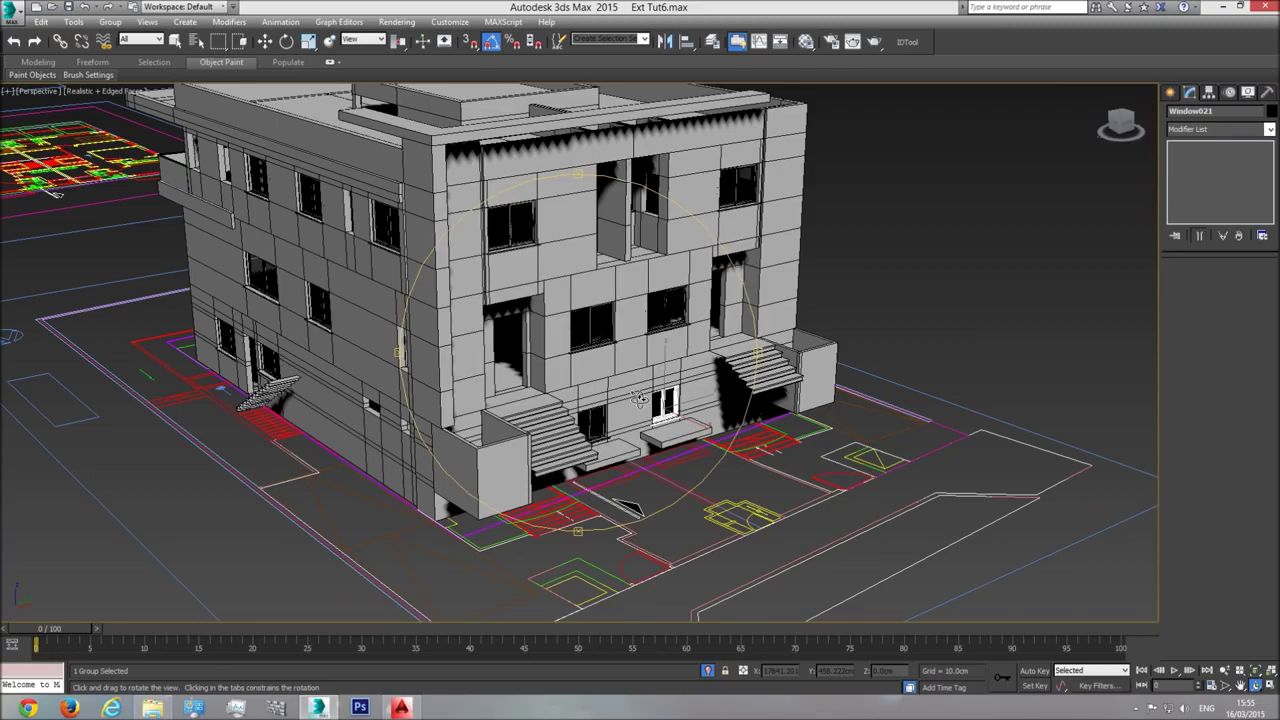
{"action": "key", "text": "w"}
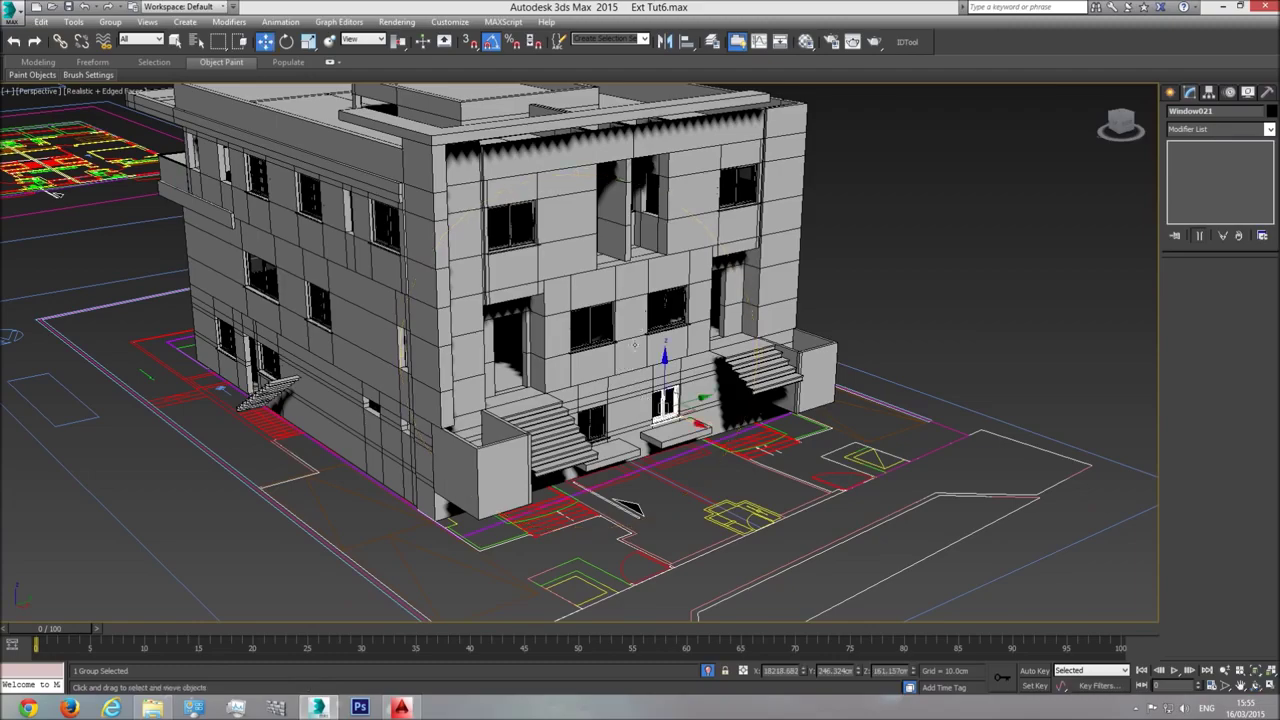
{"action": "right_click", "coordinate": [636, 330]}
{"action": "left_click", "coordinate": [669, 268]}
{"action": "left_click", "coordinate": [178, 40]}
Set the perspective viewport to Shaded display and orbit around to the building's rear side
{"action": "left_click", "coordinate": [1256, 690]}
{"action": "left_click_drag", "start_coordinate": [600, 520], "coordinate": [343, 517]}
{"action": "left_click", "coordinate": [114, 91]}
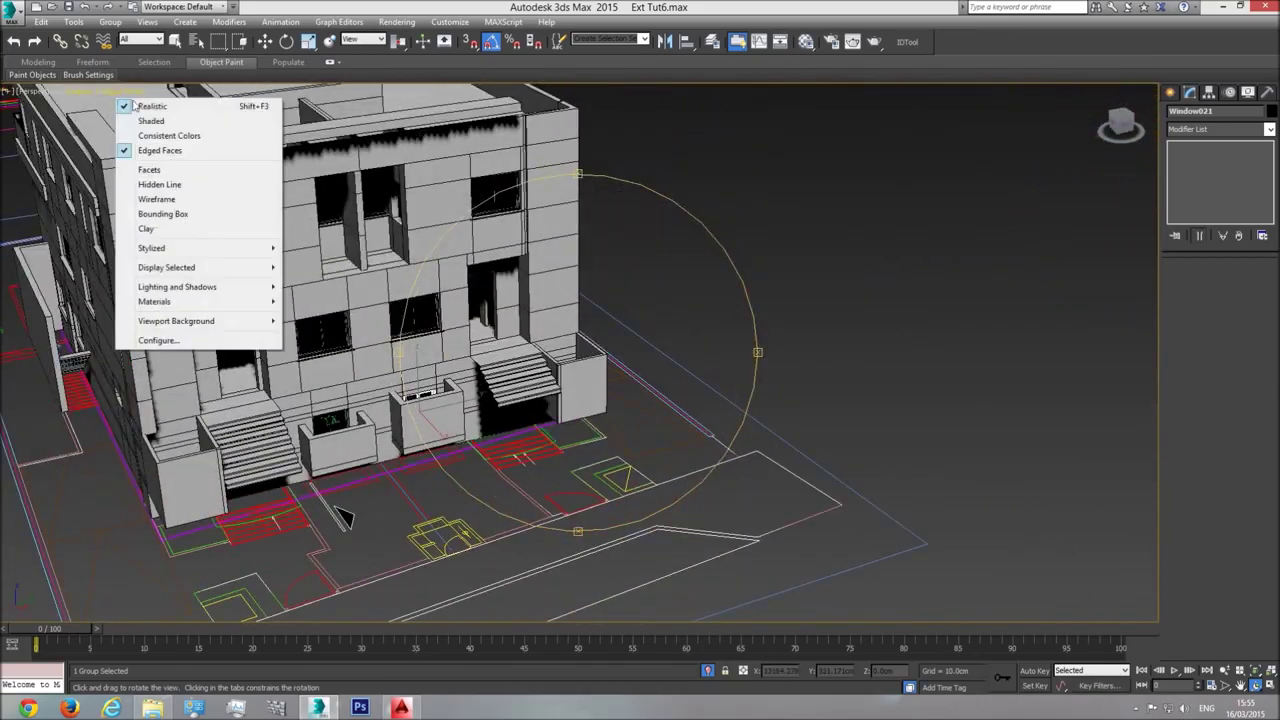
{"action": "left_click", "coordinate": [152, 121]}
{"action": "middle_click_drag", "start_coordinate": [356, 325], "coordinate": [475, 364]}
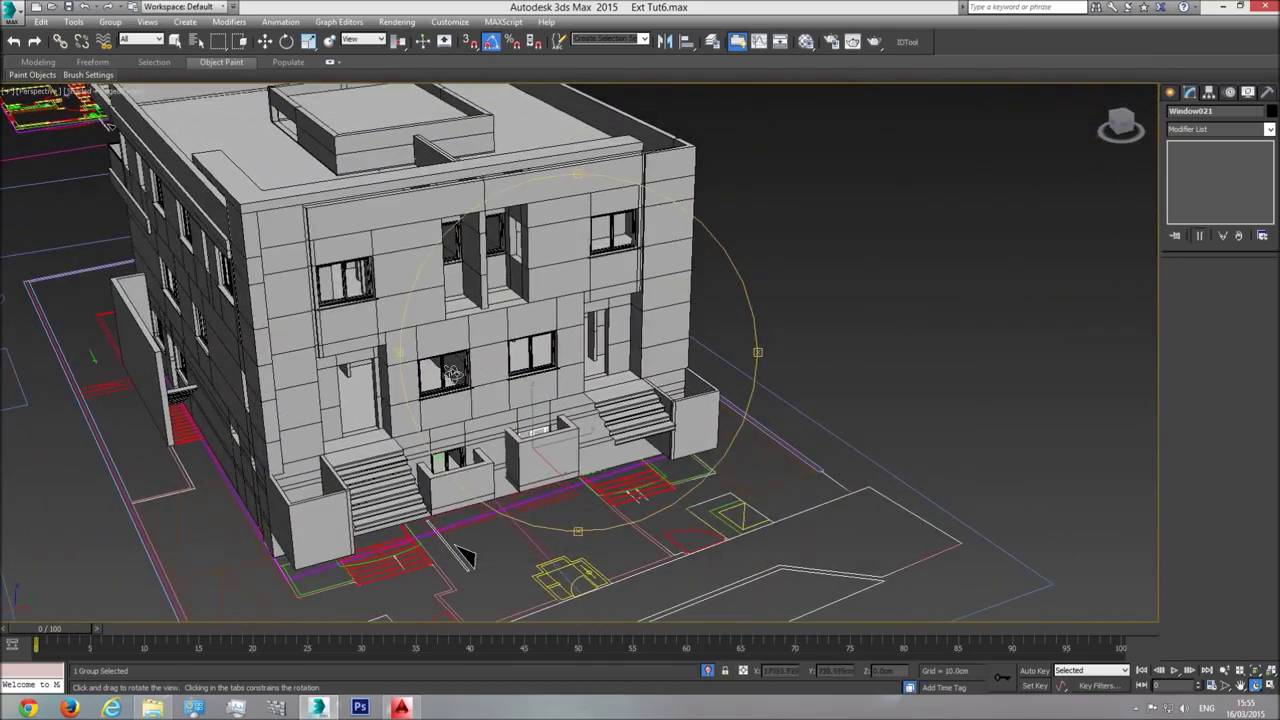
{"action": "left_click_drag", "start_coordinate": [422, 387], "coordinate": [383, 272]}
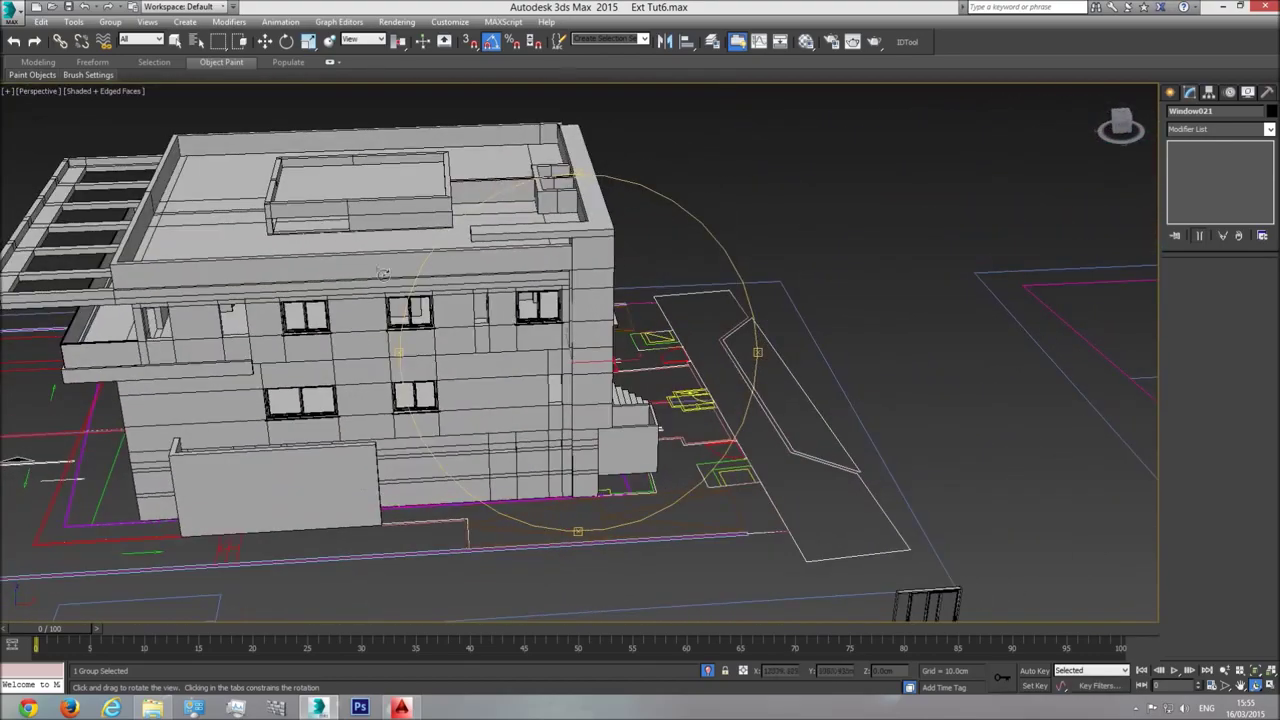
{"action": "left_click_drag", "start_coordinate": [502, 296], "coordinate": [585, 294]}
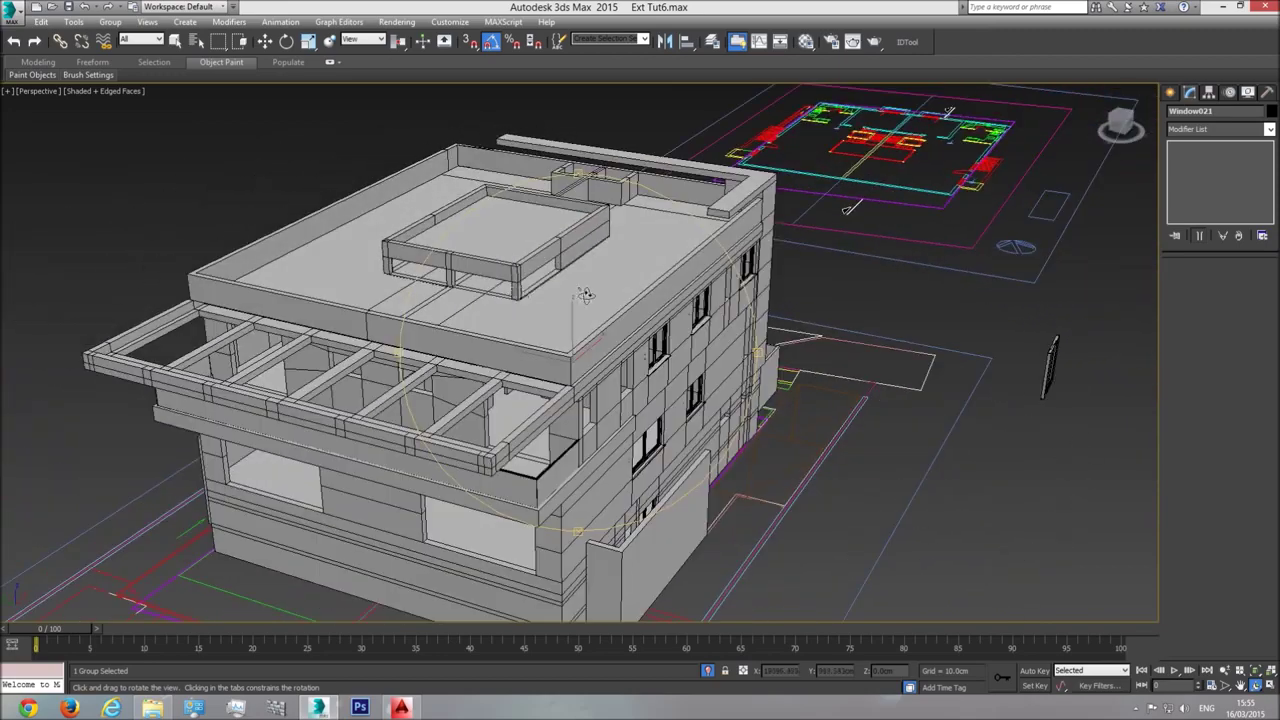
Examine the elevation and section drawings from above, comparing them with the building model
{"action": "key", "text": "t"}
{"action": "scroll", "coordinate": [566, 363], "scroll_direction": "down", "scroll_amount": 8}
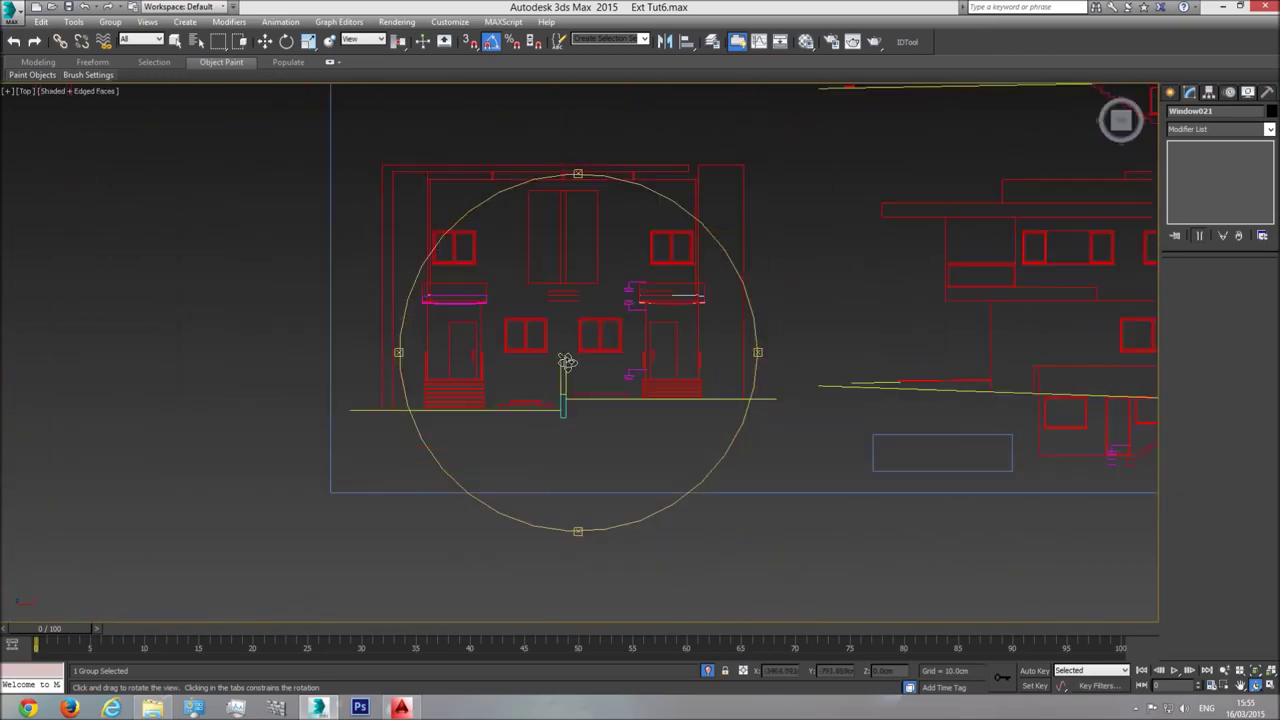
{"action": "middle_click_drag", "start_coordinate": [660, 320], "coordinate": [492, 405]}
{"action": "mouse_move", "coordinate": [717, 347]}
{"action": "middle_mouse_down"}
{"action": "mouse_move", "coordinate": [703, 399]}
{"action": "mouse_move", "coordinate": [286, 359]}
{"action": "middle_mouse_up"}
{"action": "middle_click_drag", "start_coordinate": [756, 358], "coordinate": [688, 357]}
{"action": "scroll", "coordinate": [688, 357], "scroll_direction": "up", "scroll_amount": 3}
{"action": "scroll", "coordinate": [692, 358], "scroll_direction": "up", "scroll_amount": 3}
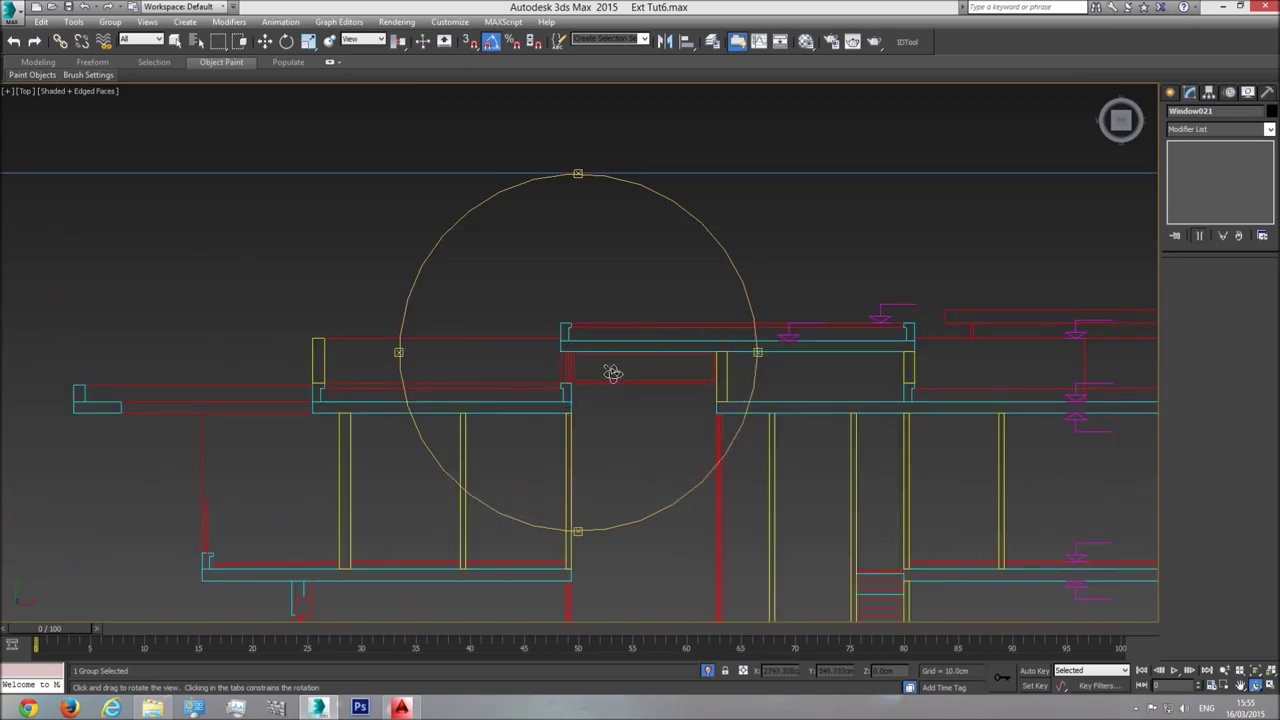
{"action": "scroll", "coordinate": [623, 365], "scroll_direction": "down", "scroll_amount": 3}
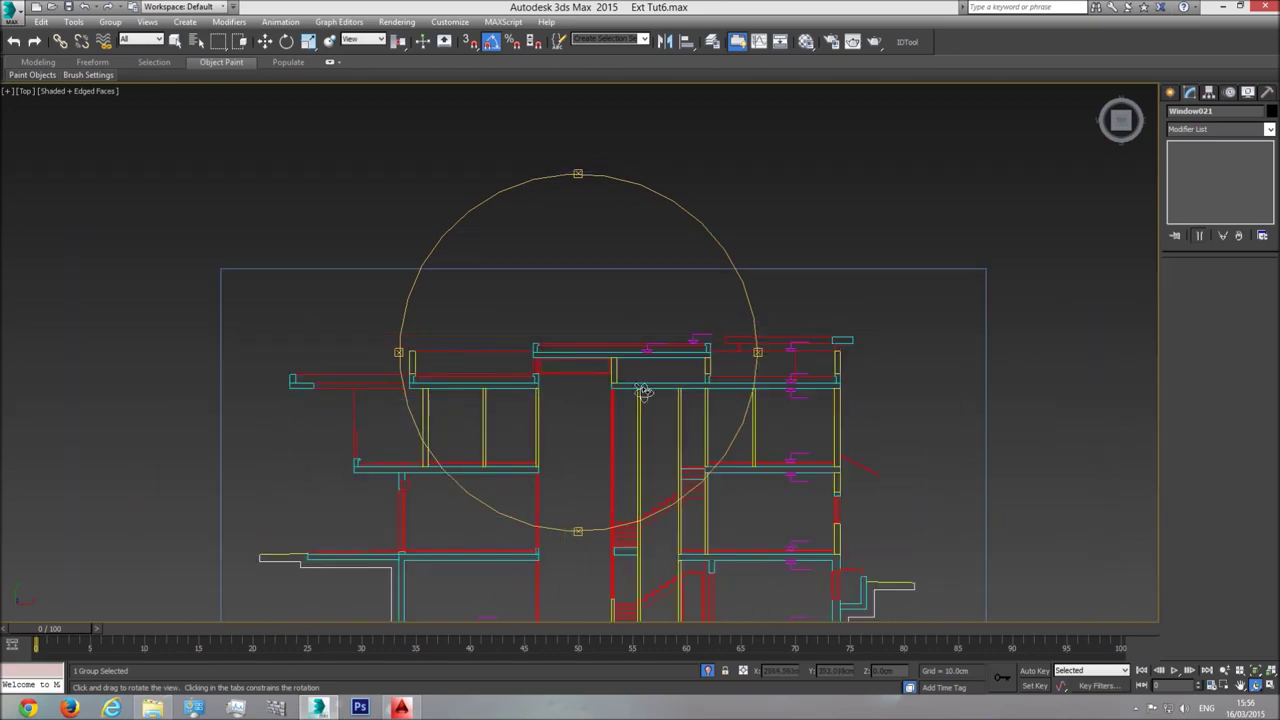
{"action": "scroll", "coordinate": [644, 390], "scroll_direction": "down", "scroll_amount": 3}
{"action": "left_click_drag", "start_coordinate": [546, 383], "coordinate": [588, 370]}
{"action": "scroll", "coordinate": [700, 452], "scroll_direction": "up", "scroll_amount": 5}
{"action": "scroll", "coordinate": [661, 356], "scroll_direction": "up", "scroll_amount": 2}
{"action": "scroll", "coordinate": [661, 355], "scroll_direction": "down", "scroll_amount": 2}
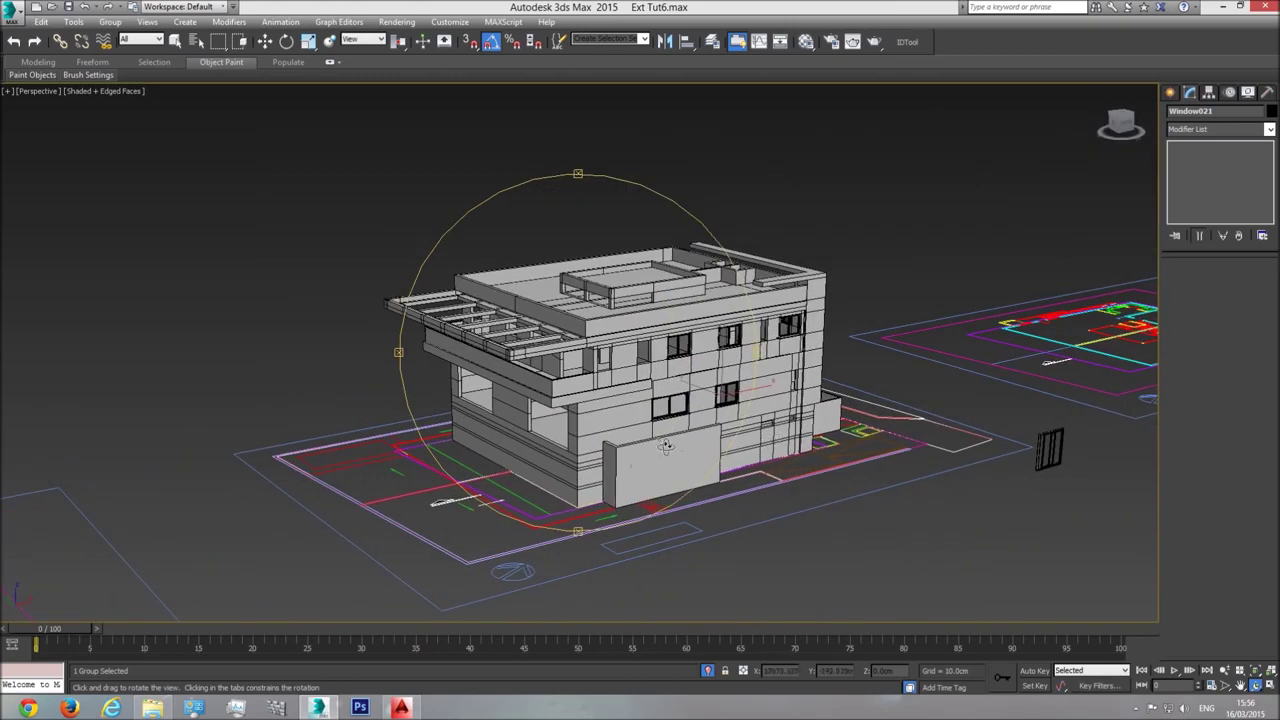
Hide the parapet of the upper balcony on the rear facade
{"action": "right_click", "coordinate": [621, 421]}
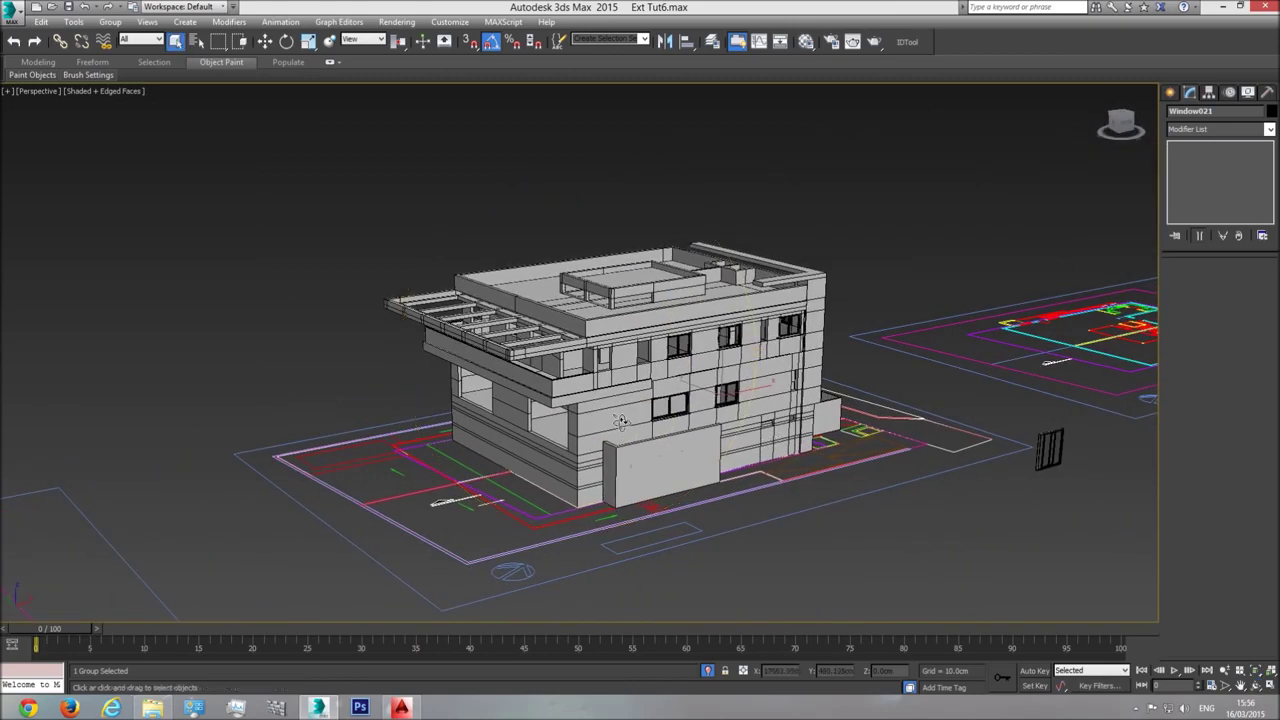
{"action": "left_click", "coordinate": [1048, 447]}
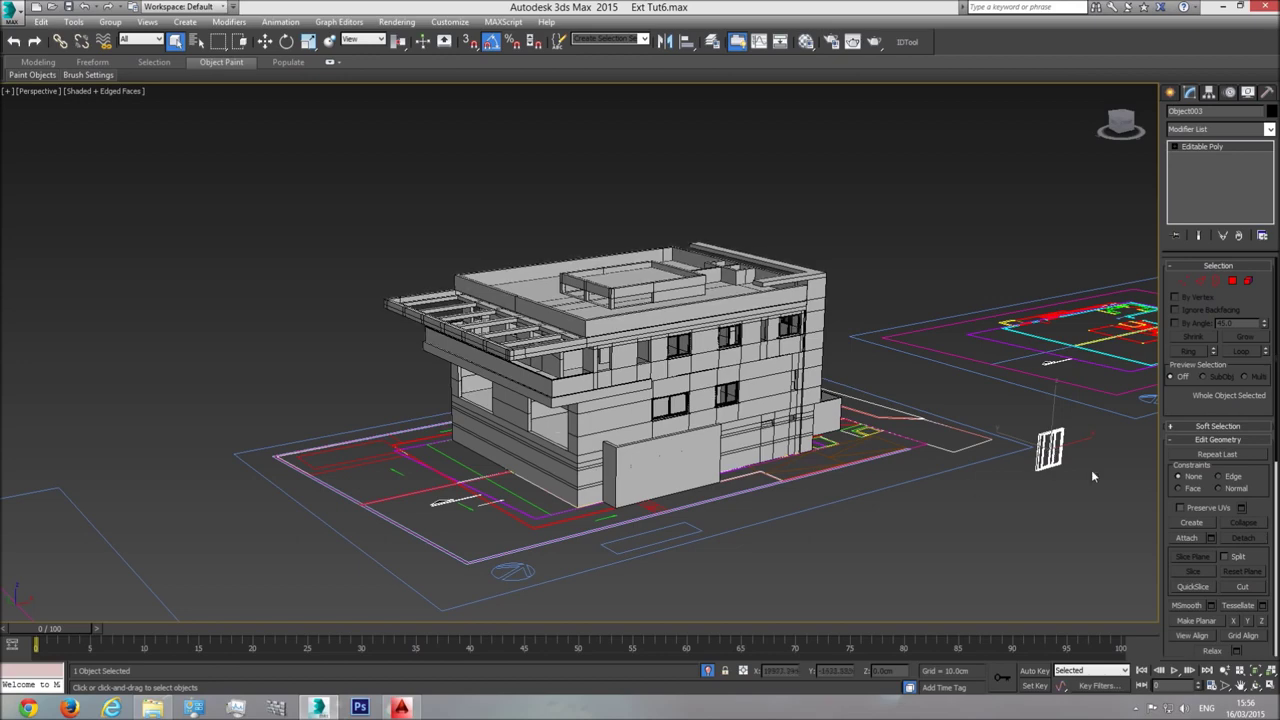
{"action": "scroll", "coordinate": [643, 349], "scroll_direction": "up", "scroll_amount": 5}
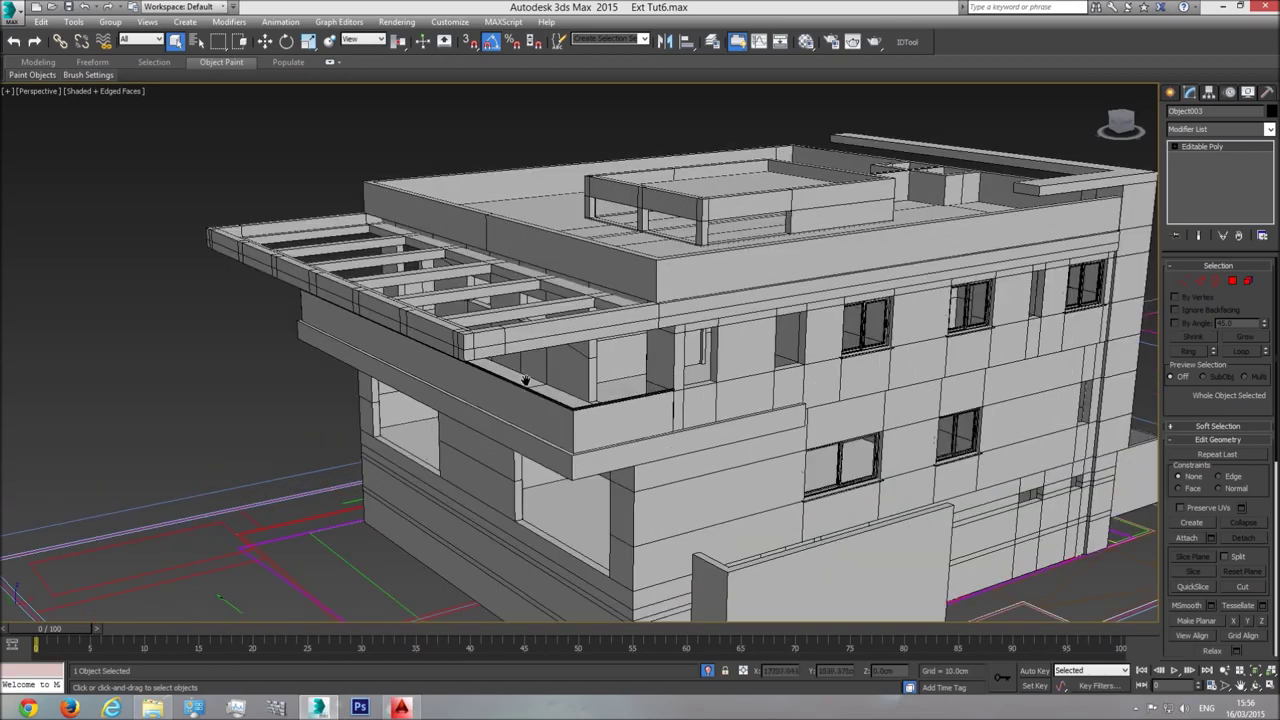
{"action": "middle_click_drag", "start_coordinate": [525, 380], "coordinate": [575, 358]}
{"action": "scroll", "coordinate": [641, 504], "scroll_direction": "down", "scroll_amount": 5}
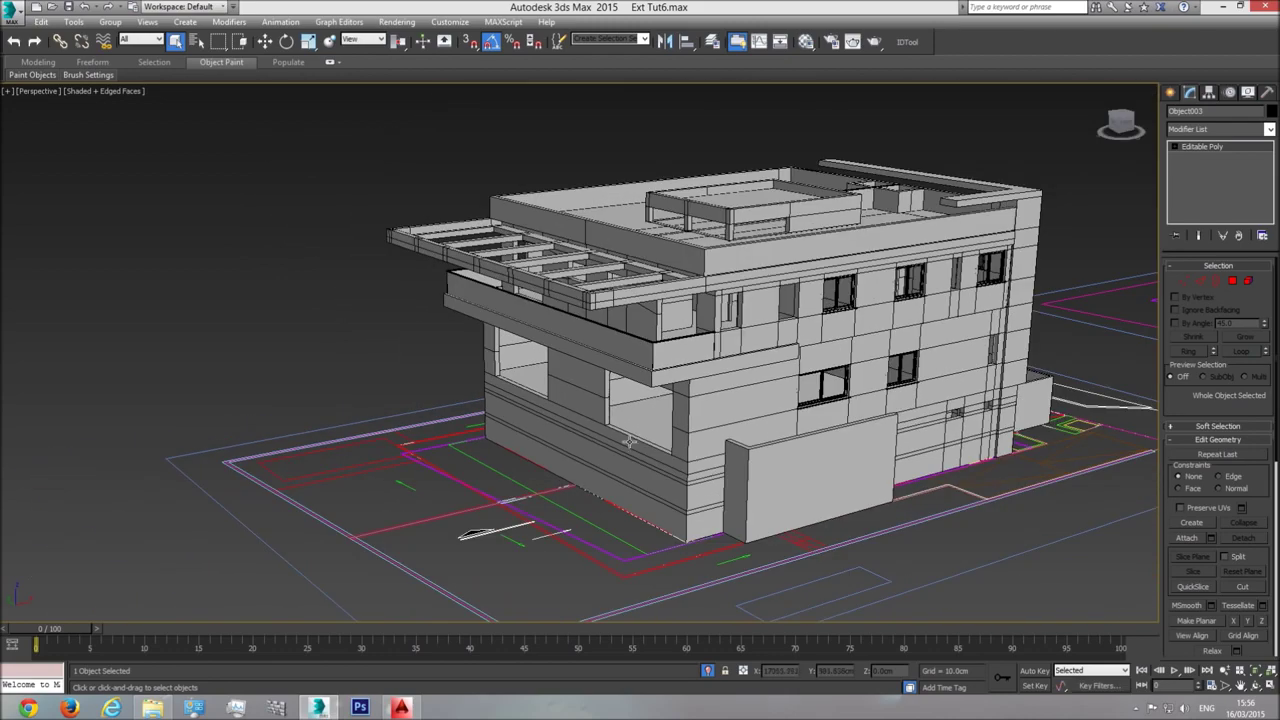
{"action": "scroll", "coordinate": [629, 445], "scroll_direction": "down", "scroll_amount": 3}
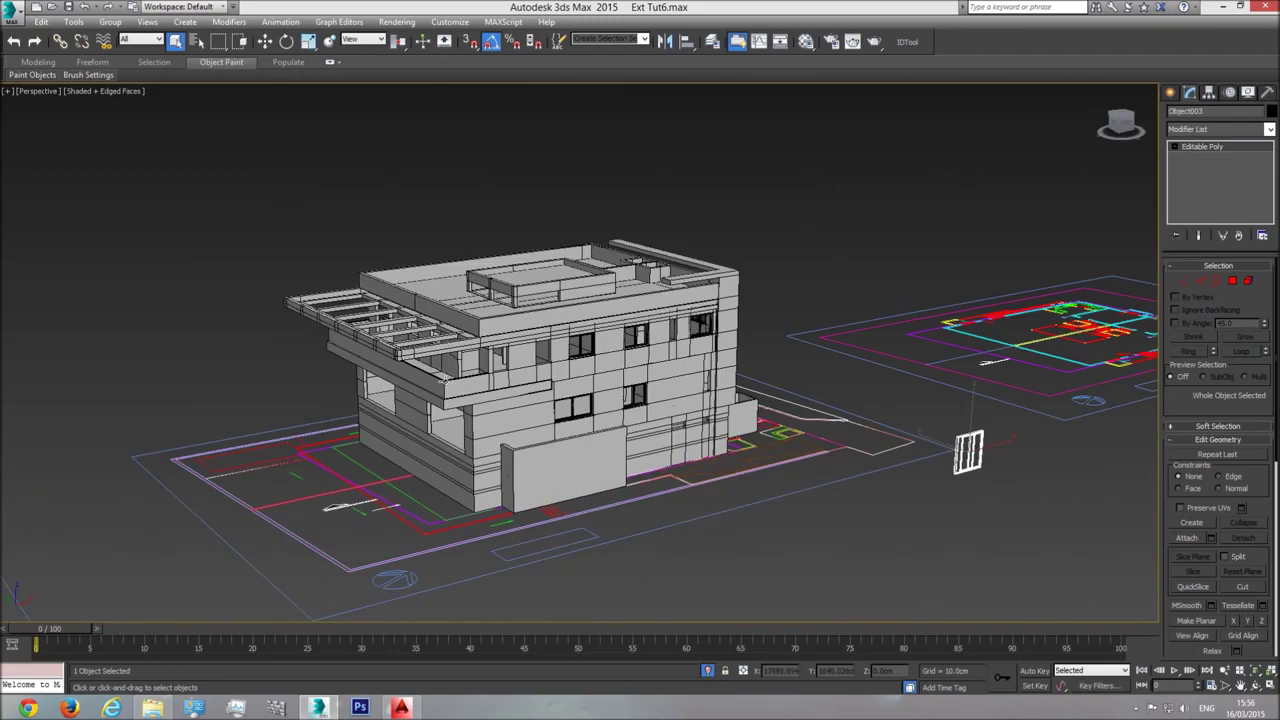
{"action": "left_click", "coordinate": [445, 381]}
{"action": "right_click", "coordinate": [452, 385]}
{"action": "left_click", "coordinate": [478, 341]}
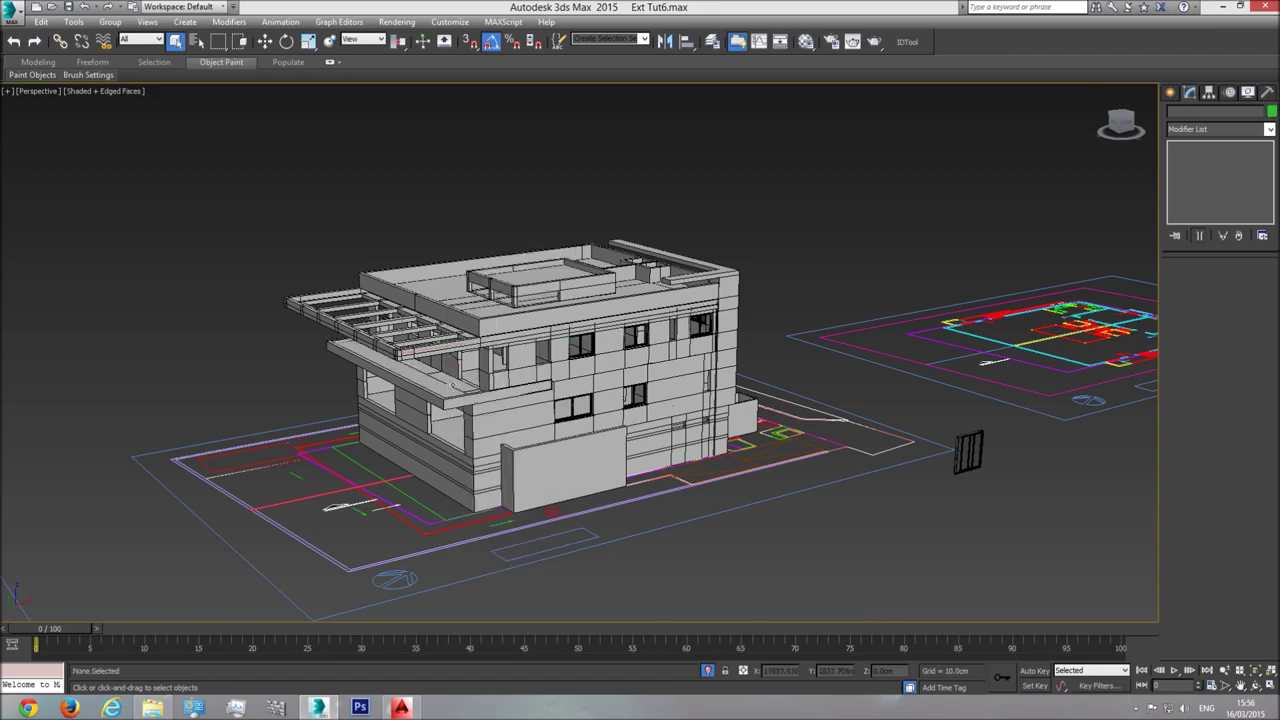
Hide the pergola above the rear upper balcony to expose the door openings
{"action": "scroll", "coordinate": [340, 380], "scroll_direction": "up", "scroll_amount": 4}
{"action": "left_click", "coordinate": [462, 322]}
{"action": "right_click", "coordinate": [460, 318]}
{"action": "left_click", "coordinate": [505, 282]}
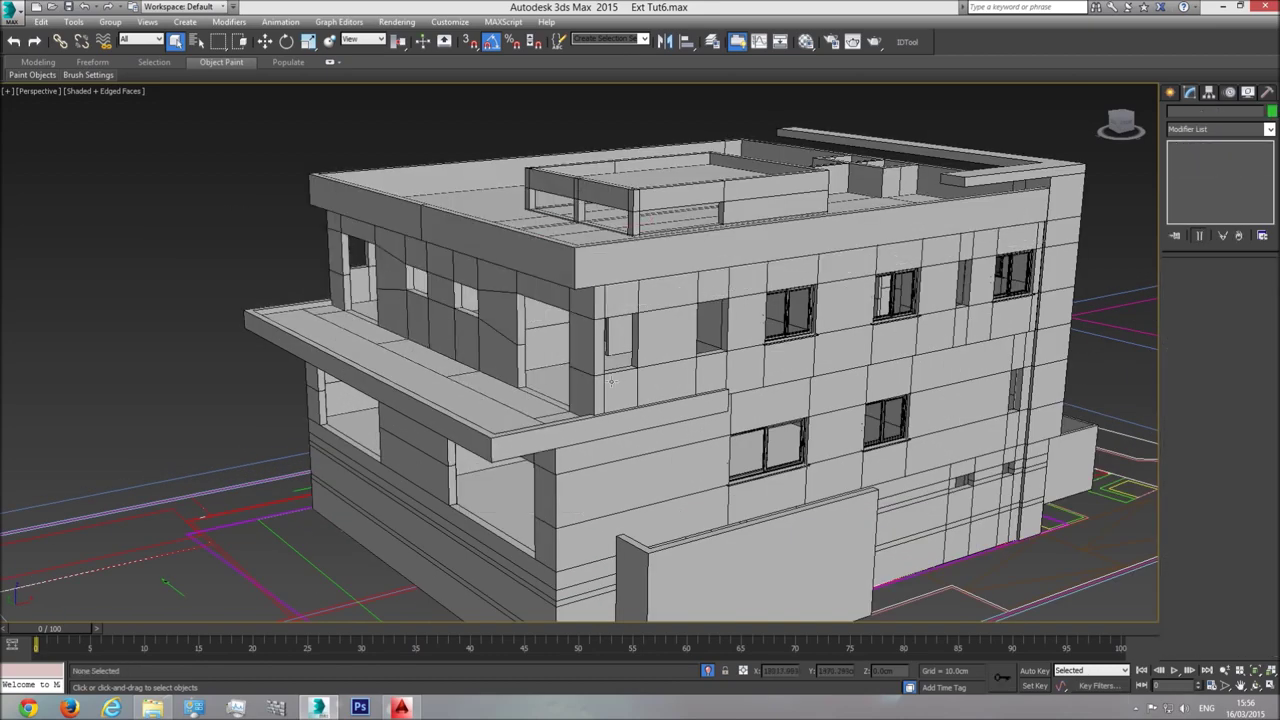
Rename the loose sliding door object beside the building as "Glass door belcony"
{"action": "scroll", "coordinate": [621, 399], "scroll_direction": "down", "scroll_amount": 4}
{"action": "left_click", "coordinate": [1044, 455]}
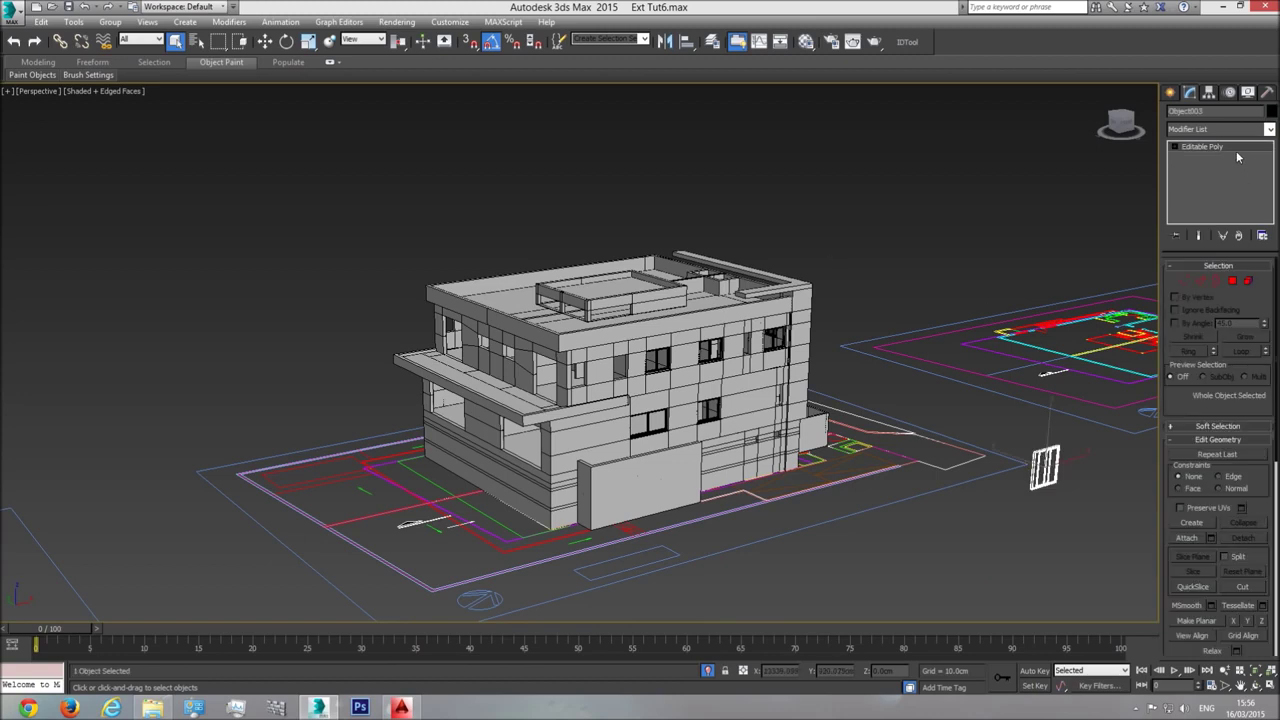
{"action": "left_click", "coordinate": [1212, 113]}
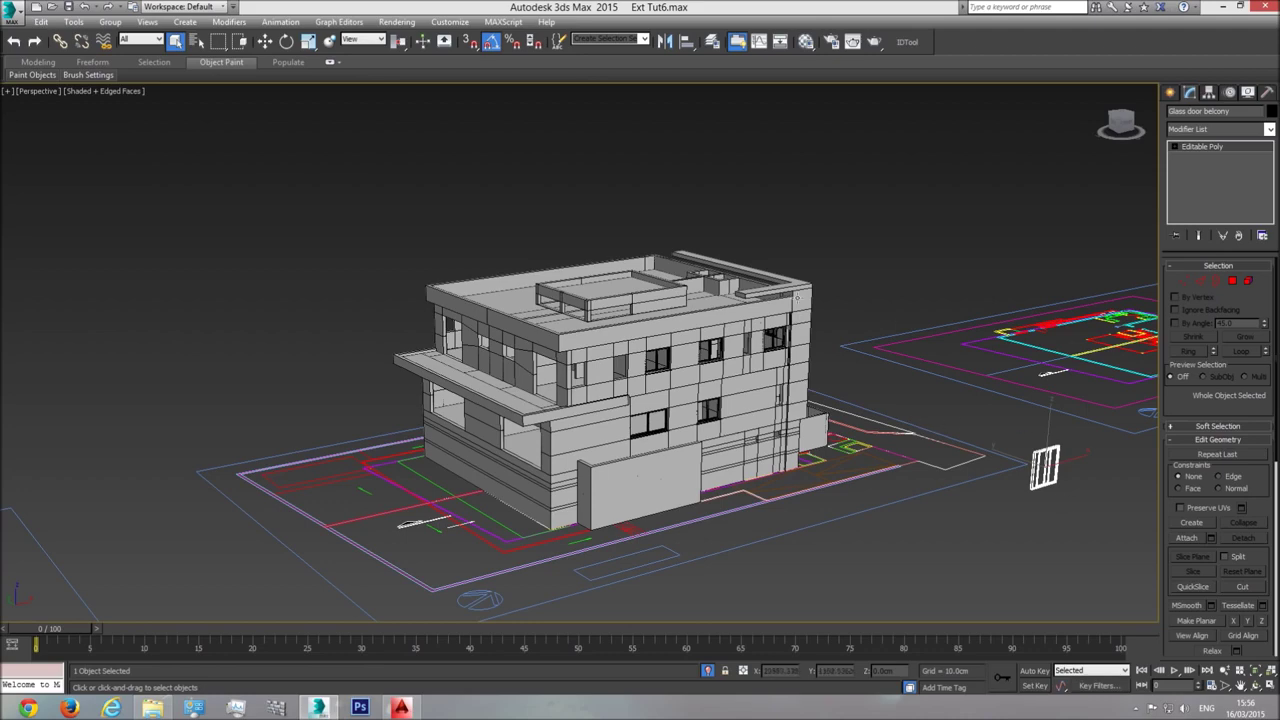
Move the glass door from beside the building to the open area in front of the rear facade
{"action": "left_click", "coordinate": [265, 41]}
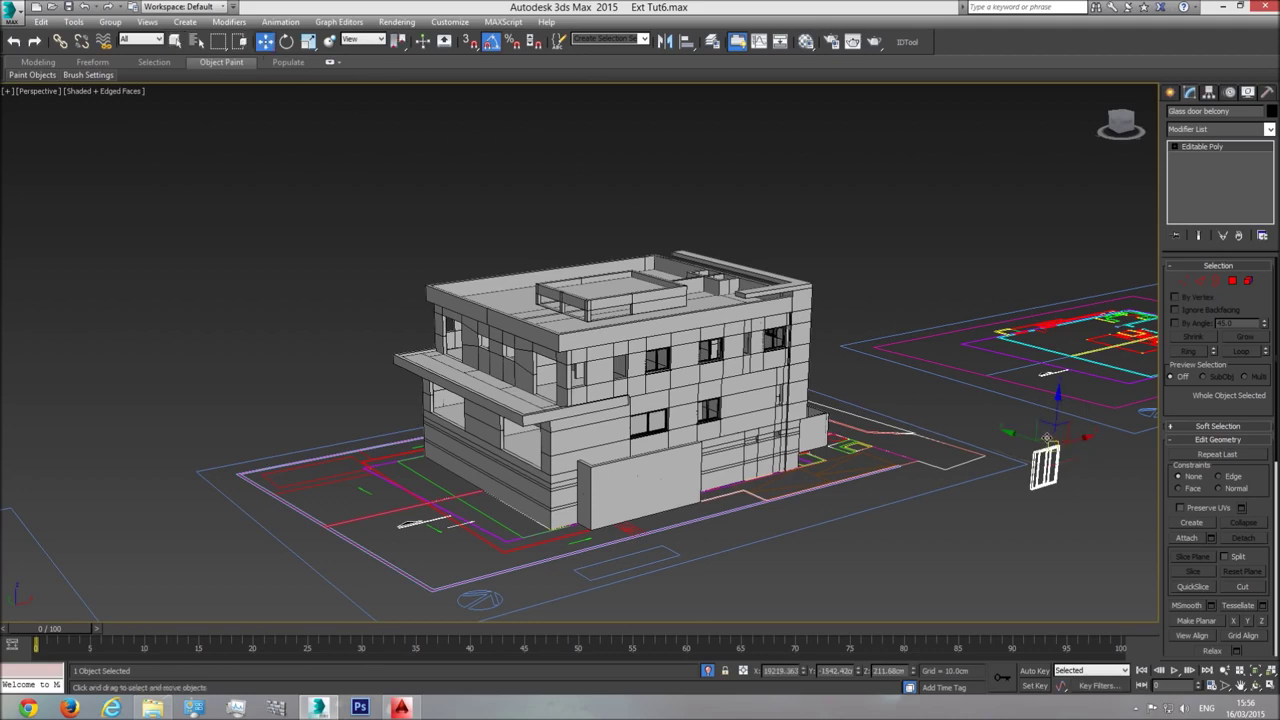
{"action": "left_click_drag", "start_coordinate": [1045, 437], "coordinate": [428, 428]}
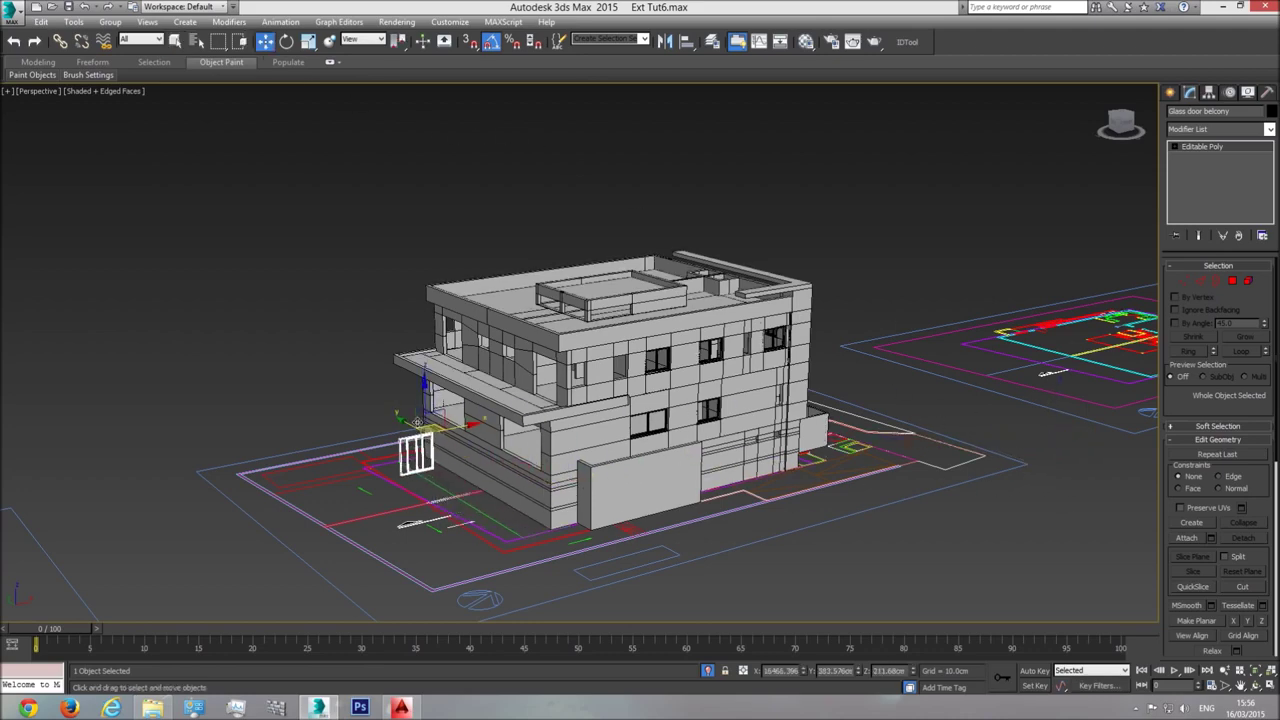
{"action": "key", "text": "t"}
{"action": "scroll", "coordinate": [800, 436], "scroll_direction": "down", "scroll_amount": 5}
{"action": "middle_click_drag", "start_coordinate": [865, 438], "coordinate": [560, 438]}
{"action": "scroll", "coordinate": [851, 424], "scroll_direction": "up", "scroll_amount": 5}
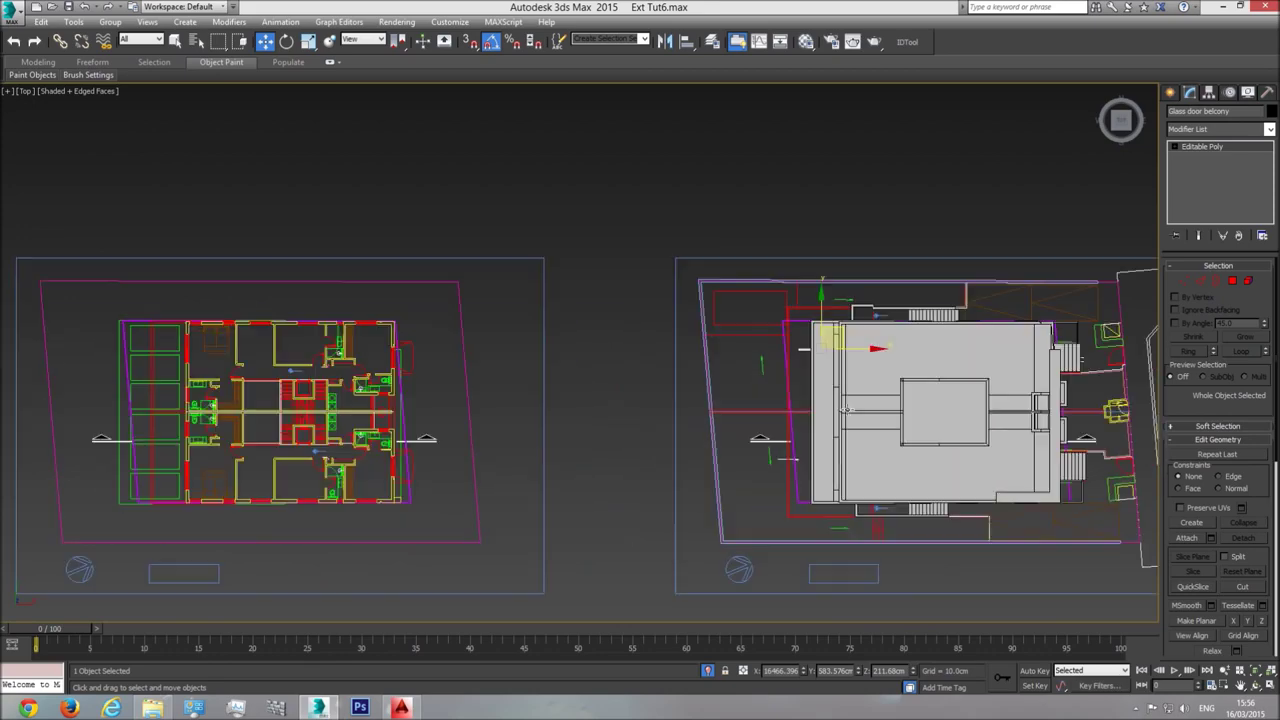
{"action": "left_click_drag", "start_coordinate": [841, 334], "coordinate": [772, 380]}
Switch the top view to wireframe and rotate the glass door 90 degrees clockwise, parallel to the rear facade
{"action": "scroll", "coordinate": [764, 388], "scroll_direction": "up", "scroll_amount": 4}
{"action": "key", "text": "F3"}
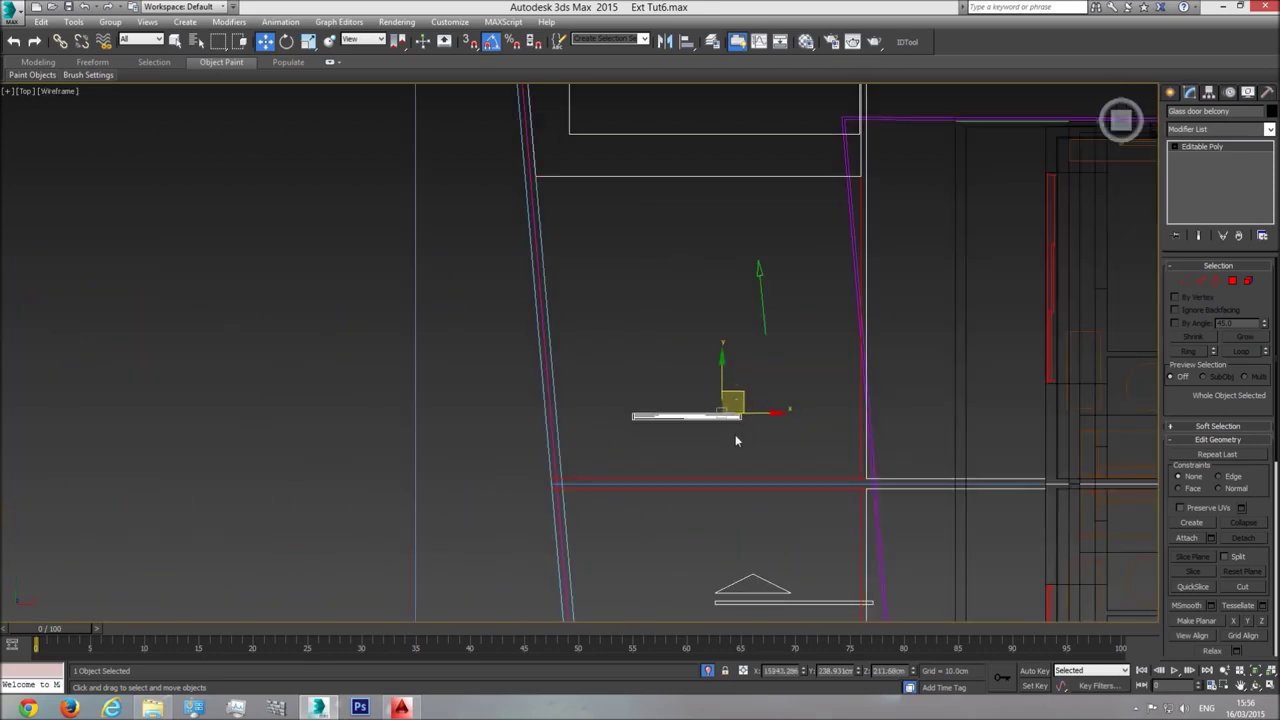
{"action": "scroll", "coordinate": [725, 430], "scroll_direction": "up", "scroll_amount": 3}
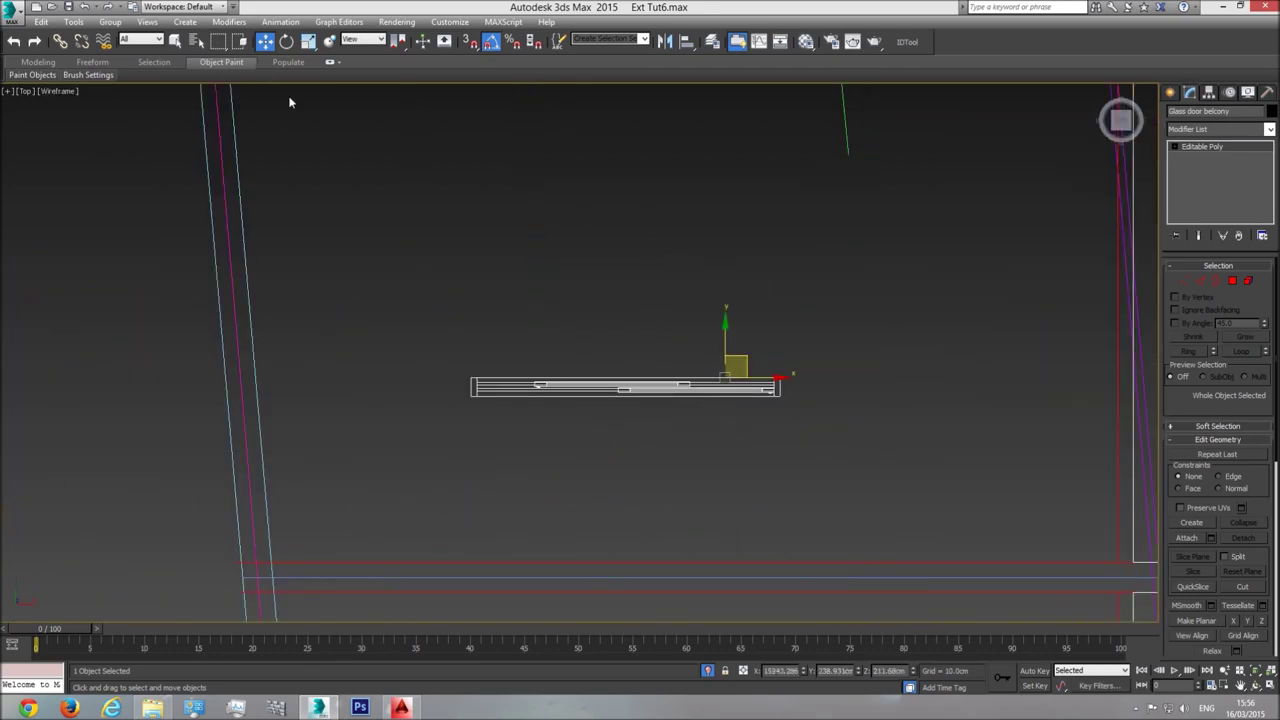
{"action": "scroll", "coordinate": [738, 421], "scroll_direction": "up", "scroll_amount": 5}
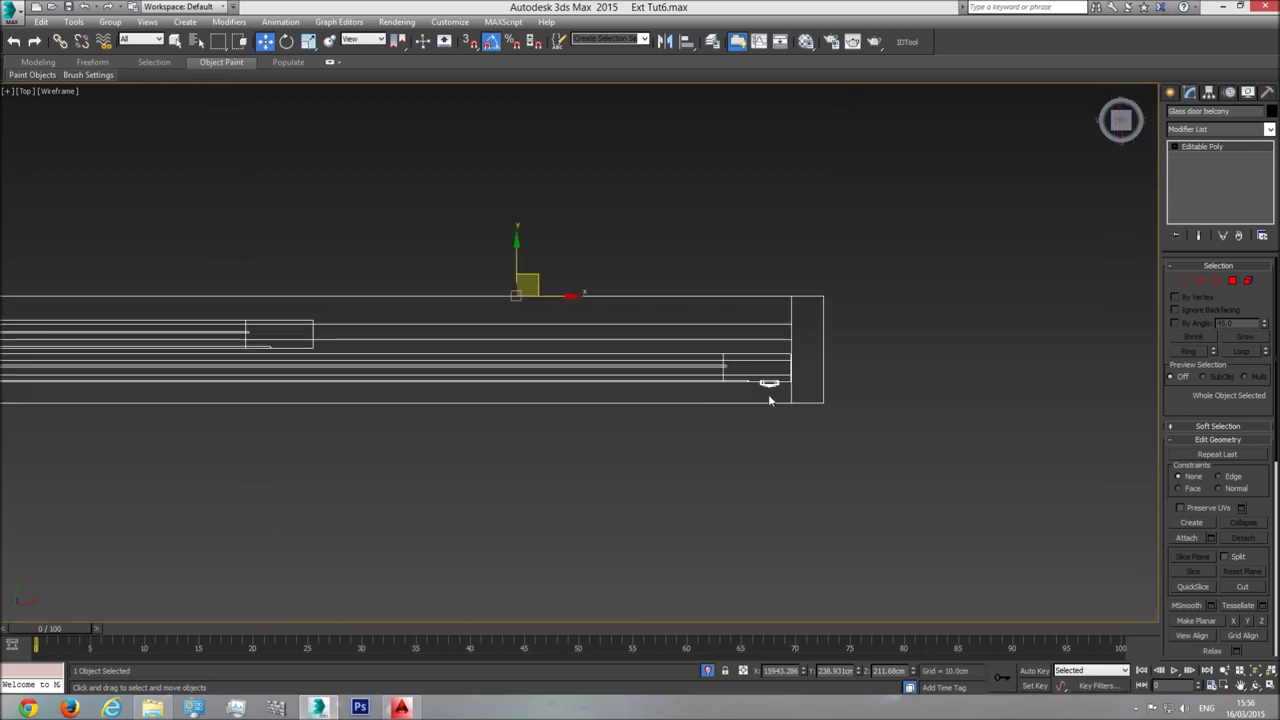
{"action": "scroll", "coordinate": [769, 398], "scroll_direction": "down", "scroll_amount": 5}
{"action": "left_click", "coordinate": [286, 44]}
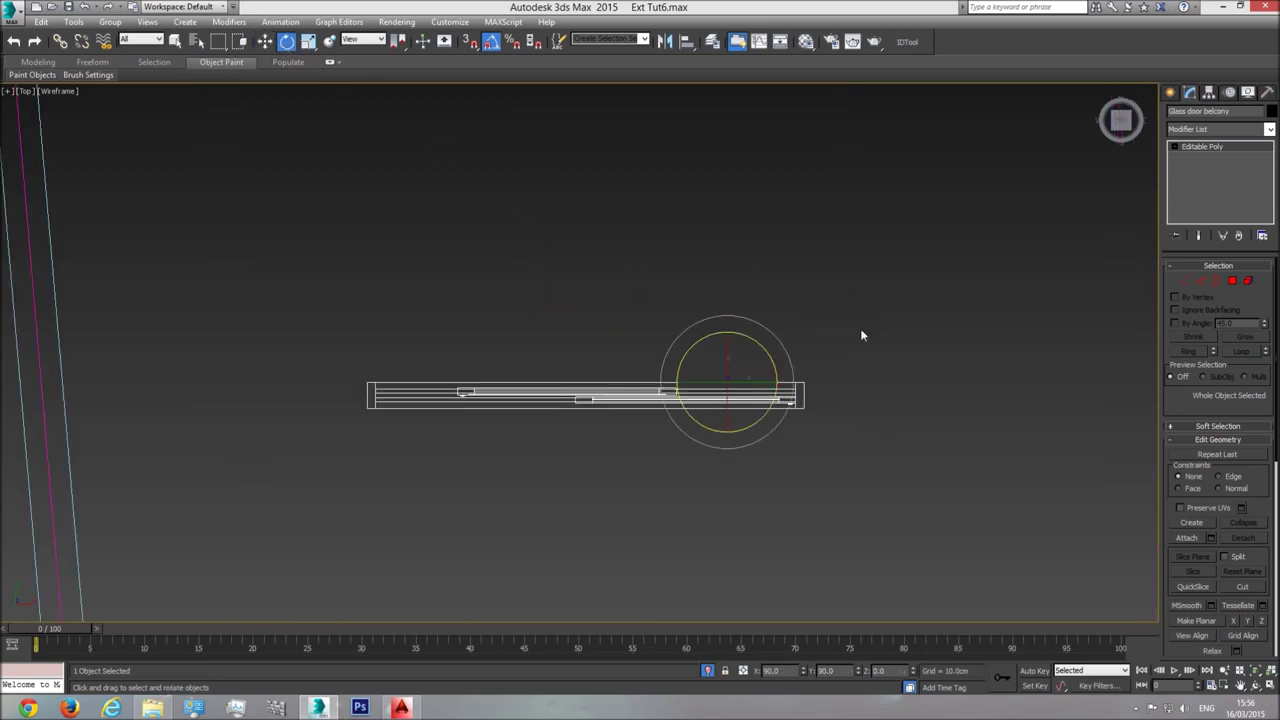
{"action": "left_click_drag", "start_coordinate": [789, 361], "coordinate": [797, 420]}
{"action": "scroll", "coordinate": [746, 397], "scroll_direction": "down", "scroll_amount": 3}
{"action": "scroll", "coordinate": [874, 388], "scroll_direction": "down", "scroll_amount": 3}
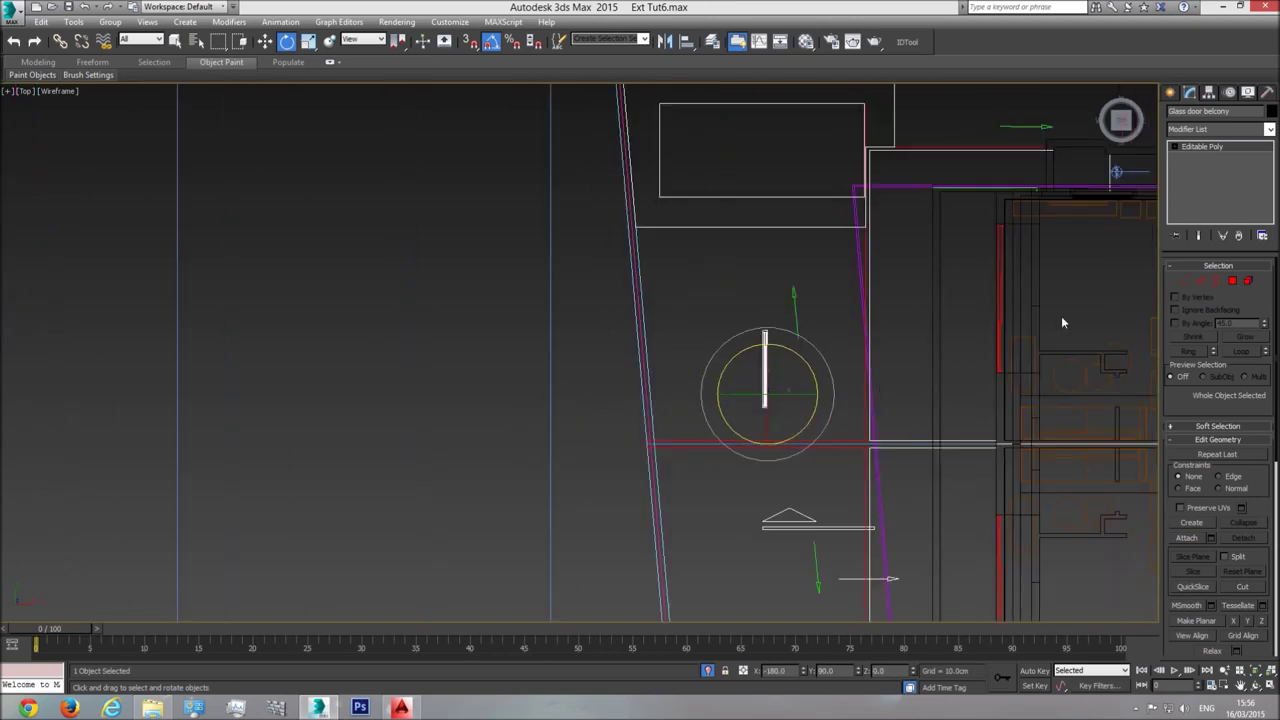
Show the rear facade and glass door in the Left view with Realistic + Edged Faces shading
{"action": "left_click", "coordinate": [1108, 121]}
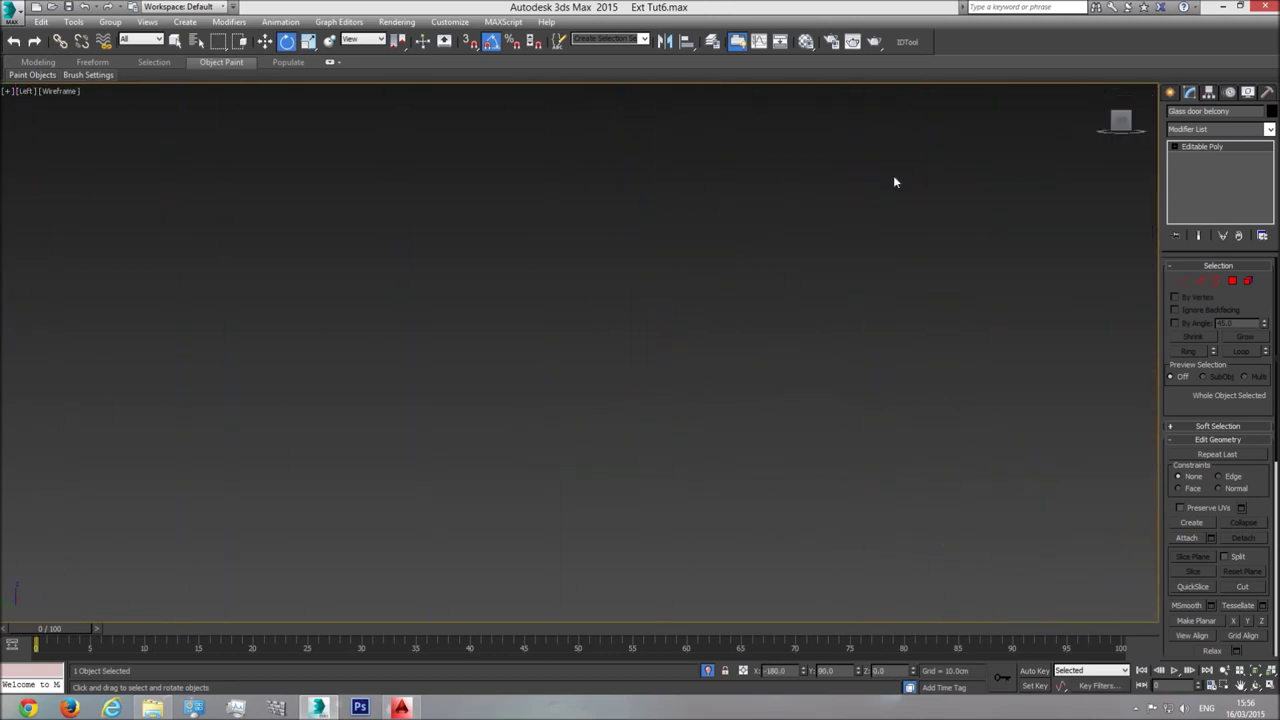
{"action": "scroll", "coordinate": [830, 320], "scroll_direction": "down", "scroll_amount": 3}
{"action": "middle_click_drag", "start_coordinate": [449, 357], "coordinate": [541, 359]}
{"action": "scroll", "coordinate": [510, 333], "scroll_direction": "up", "scroll_amount": 6}
{"action": "key", "text": "F3"}
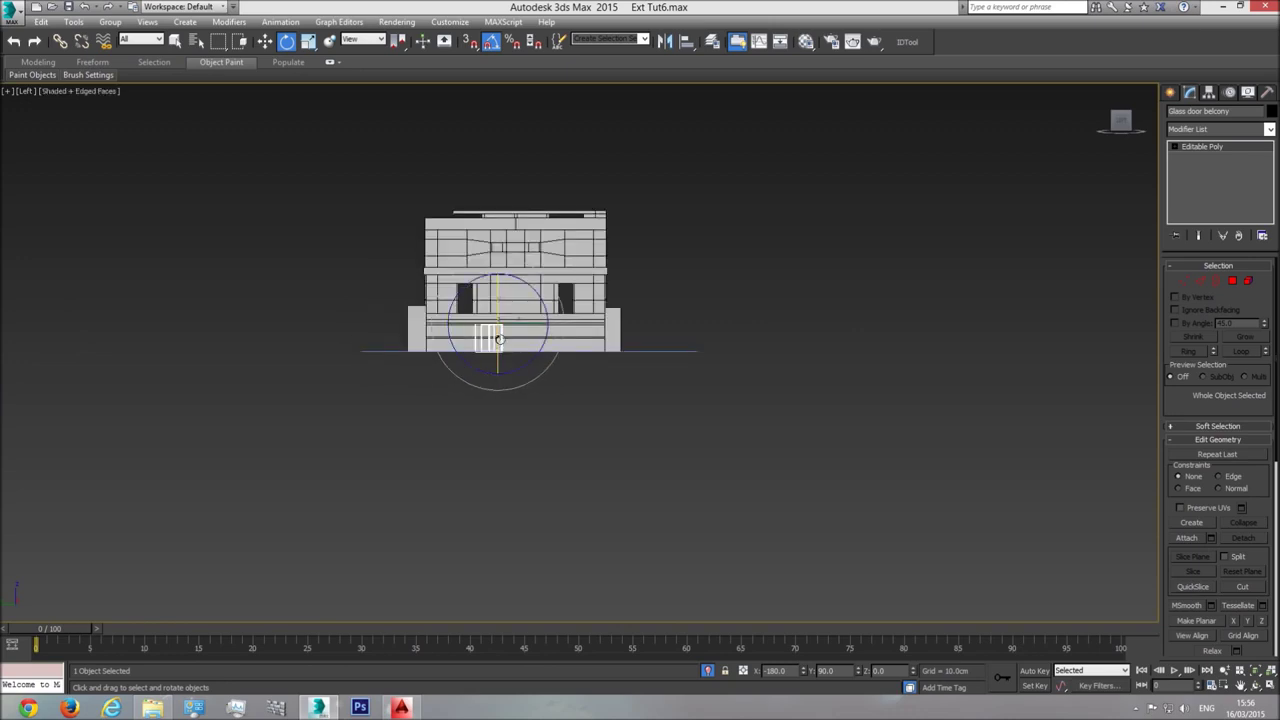
{"action": "scroll", "coordinate": [505, 335], "scroll_direction": "up", "scroll_amount": 3}
{"action": "scroll", "coordinate": [505, 337], "scroll_direction": "up", "scroll_amount": 3}
{"action": "middle_click_drag", "start_coordinate": [707, 278], "coordinate": [702, 378]}
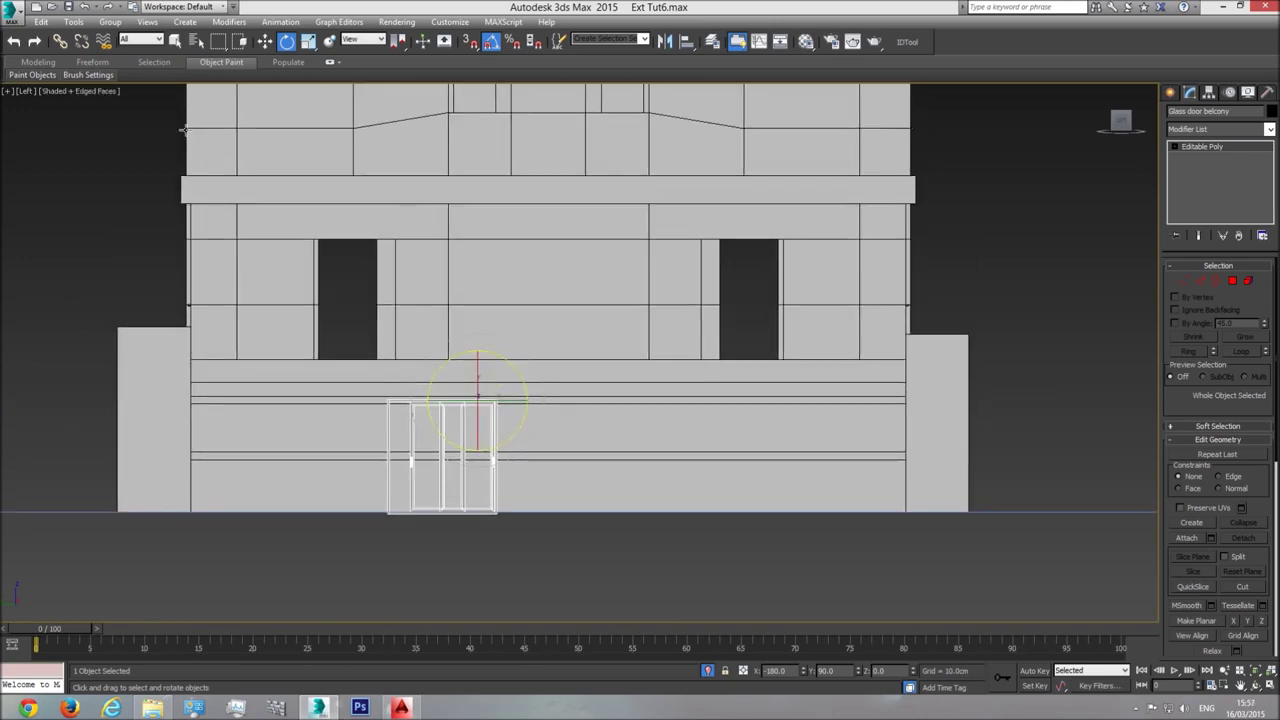
{"action": "left_click", "coordinate": [96, 95]}
{"action": "left_click", "coordinate": [128, 107]}
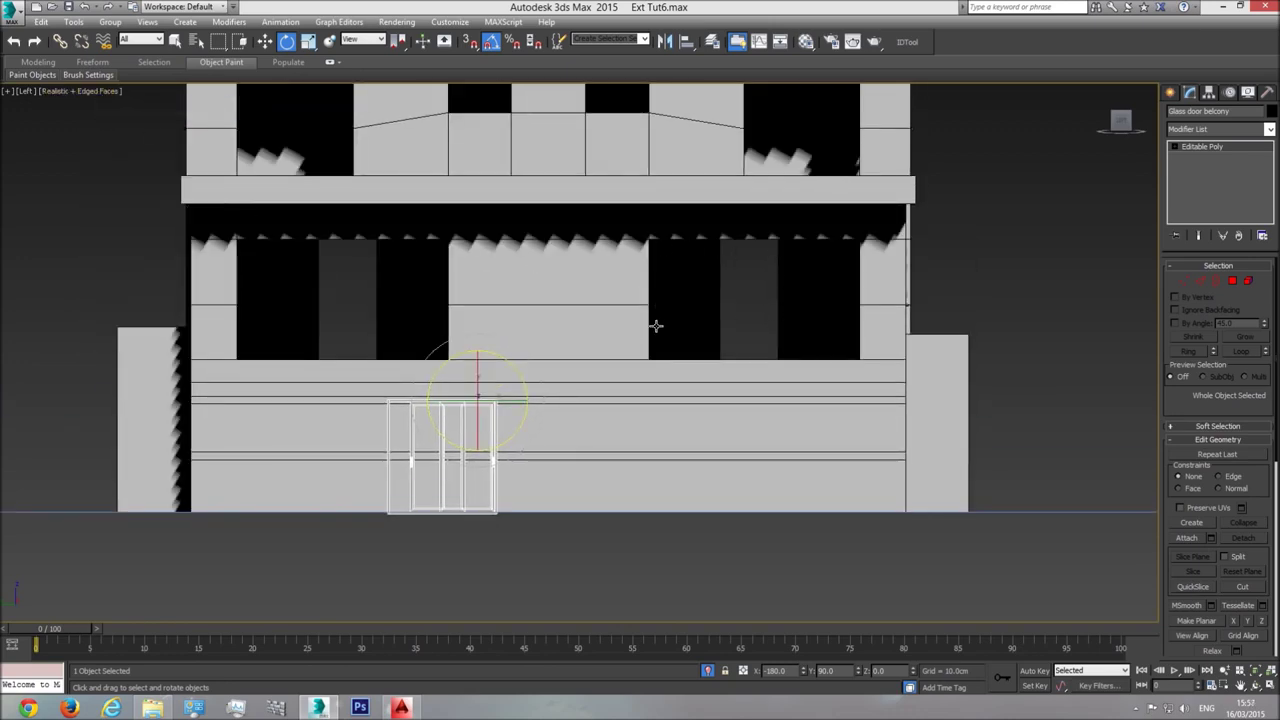
Move the glass door up into the right-hand ground-floor opening of the rear facade and check its position in perspective
{"action": "right_click", "coordinate": [448, 424]}
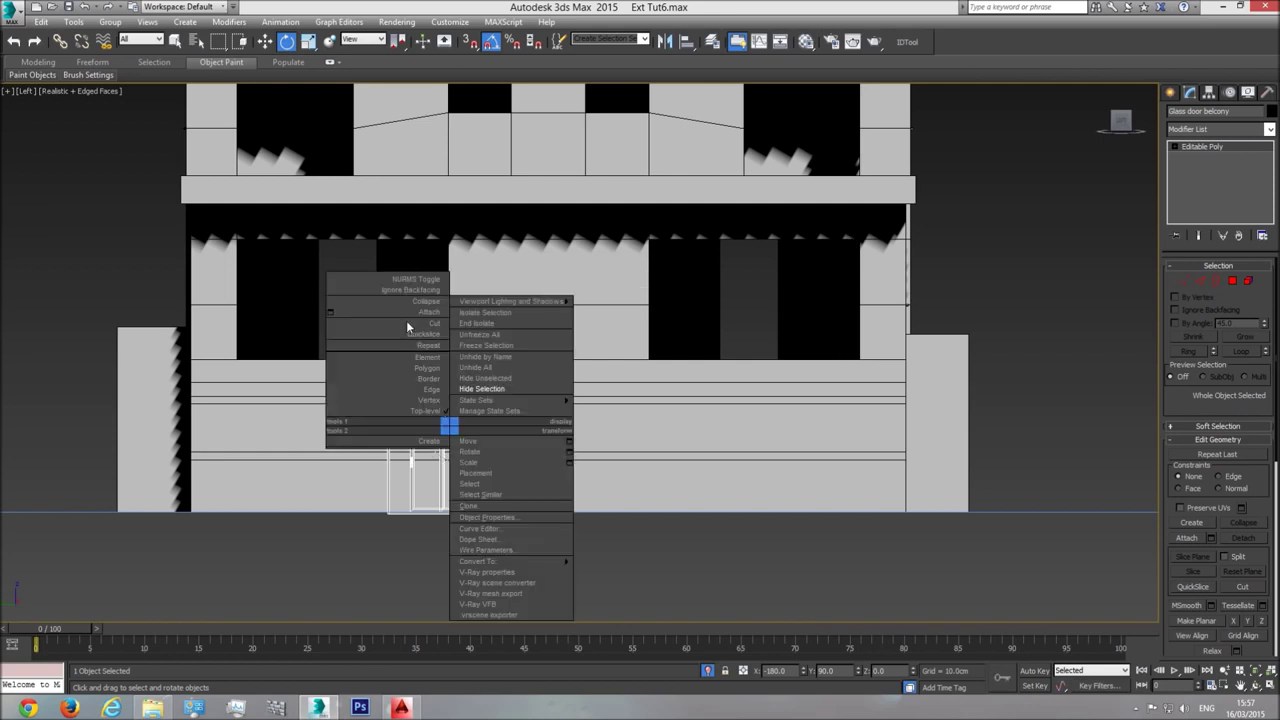
{"action": "left_click", "coordinate": [264, 42]}
{"action": "left_click_drag", "start_coordinate": [499, 387], "coordinate": [760, 231]}
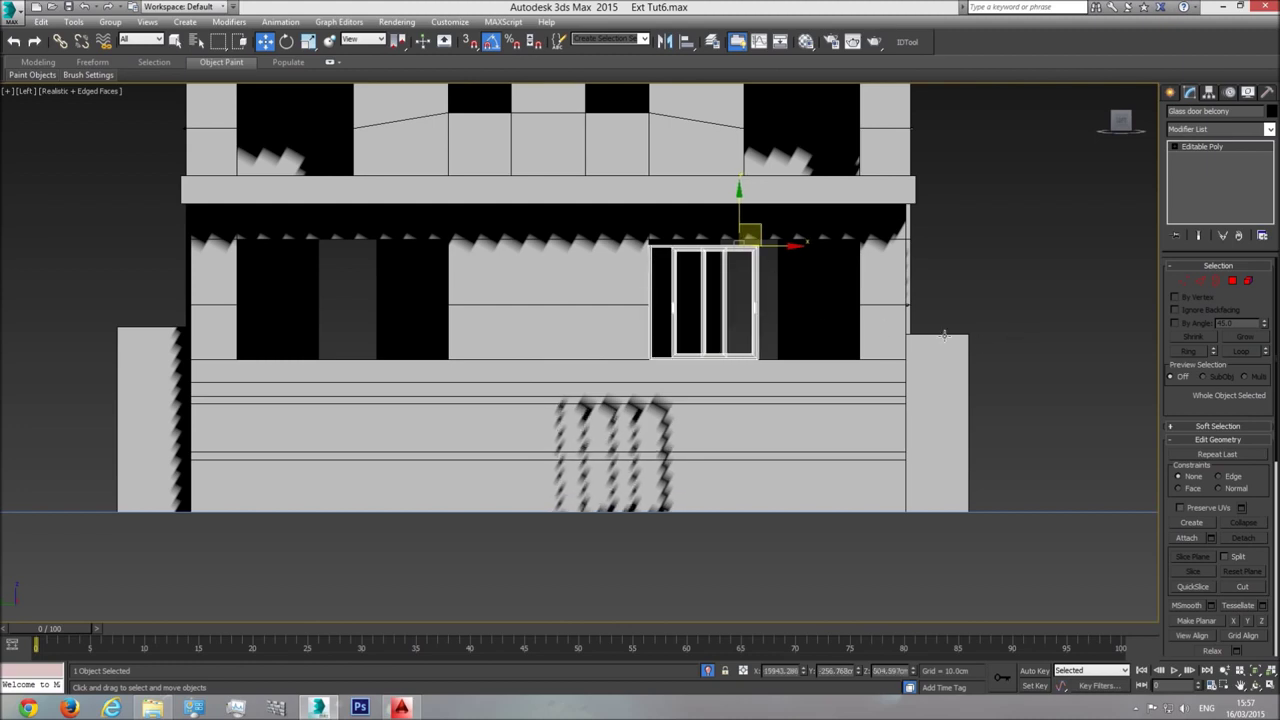
{"action": "scroll", "coordinate": [731, 310], "scroll_direction": "up", "scroll_amount": 2}
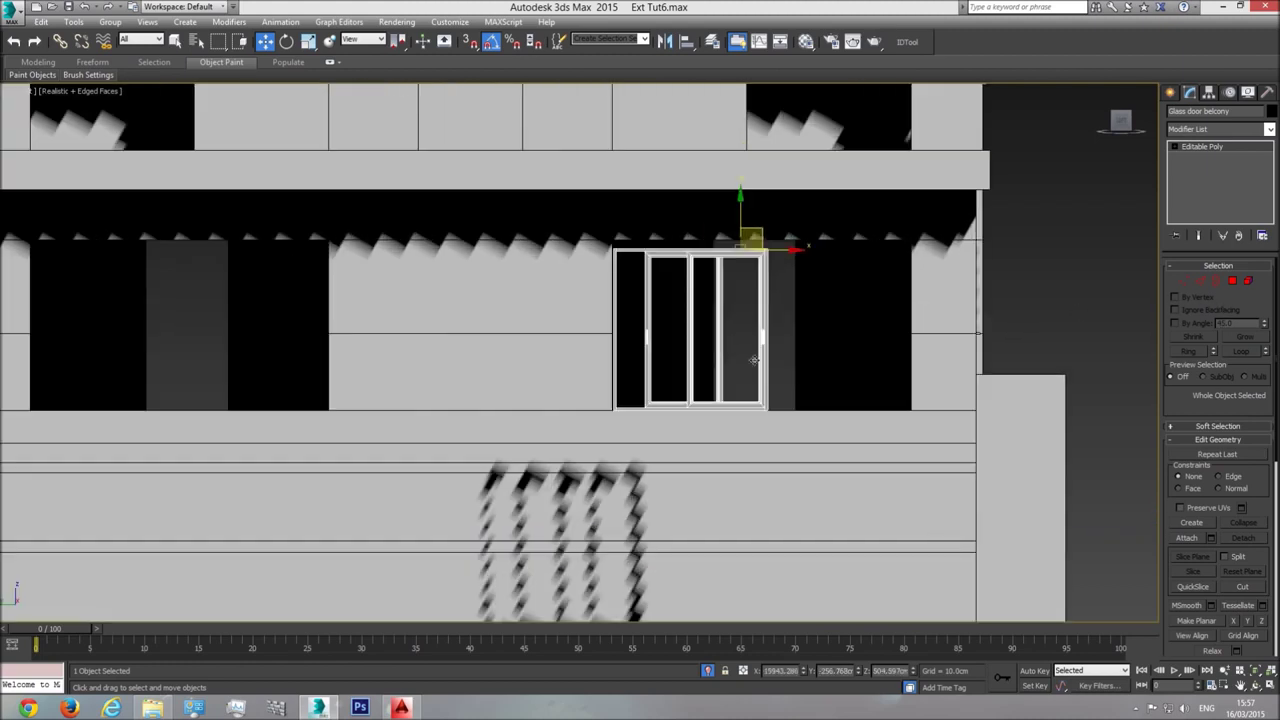
{"action": "key", "text": "p"}
{"action": "left_click", "coordinate": [1256, 671]}
{"action": "left_click", "coordinate": [1256, 686]}
{"action": "left_click_drag", "start_coordinate": [616, 336], "coordinate": [651, 382]}
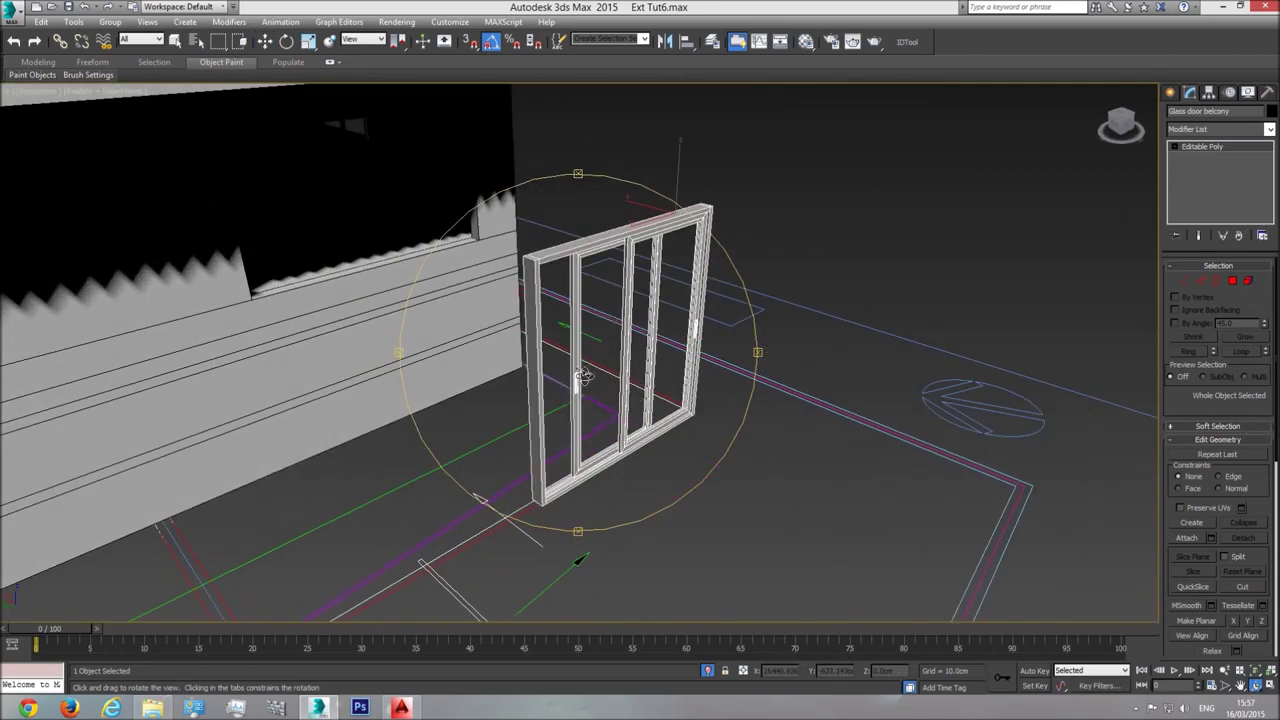
Switch to AutoCAD and examine the window and door layout on the rear elevation drawing
{"action": "left_click", "coordinate": [405, 708]}
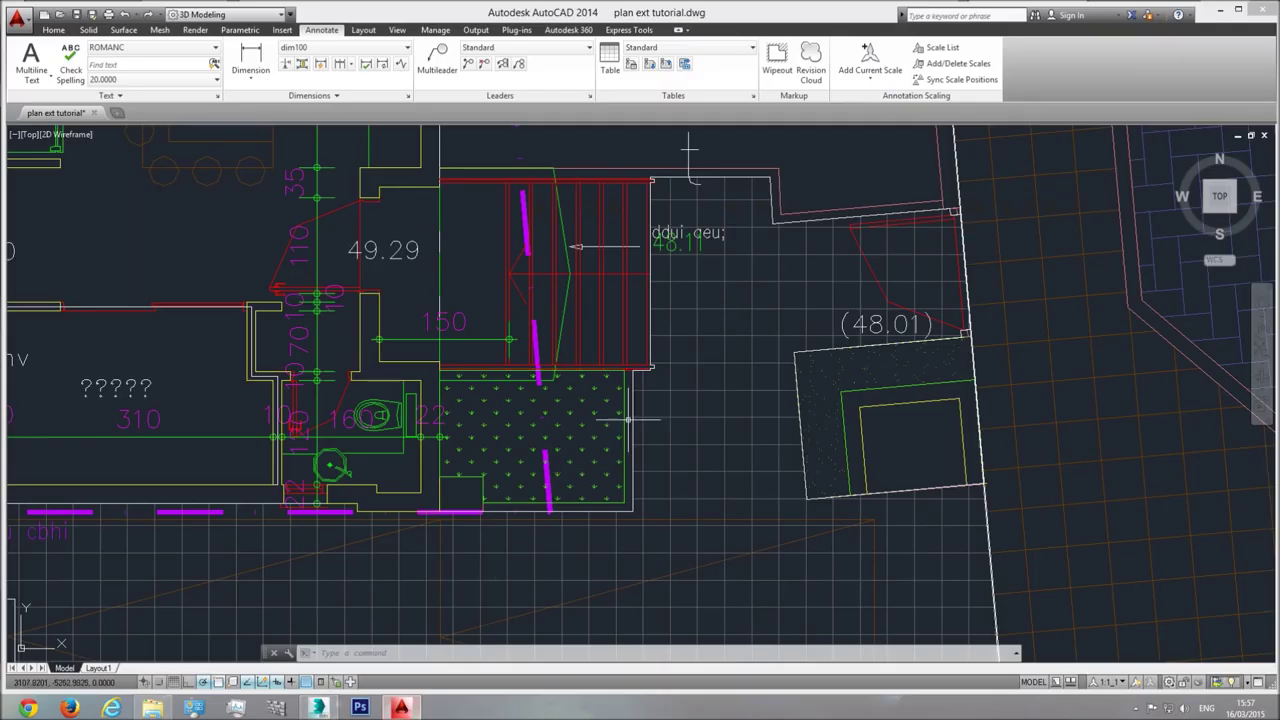
{"action": "left_click", "coordinate": [405, 710]}
{"action": "key", "text": "t"}
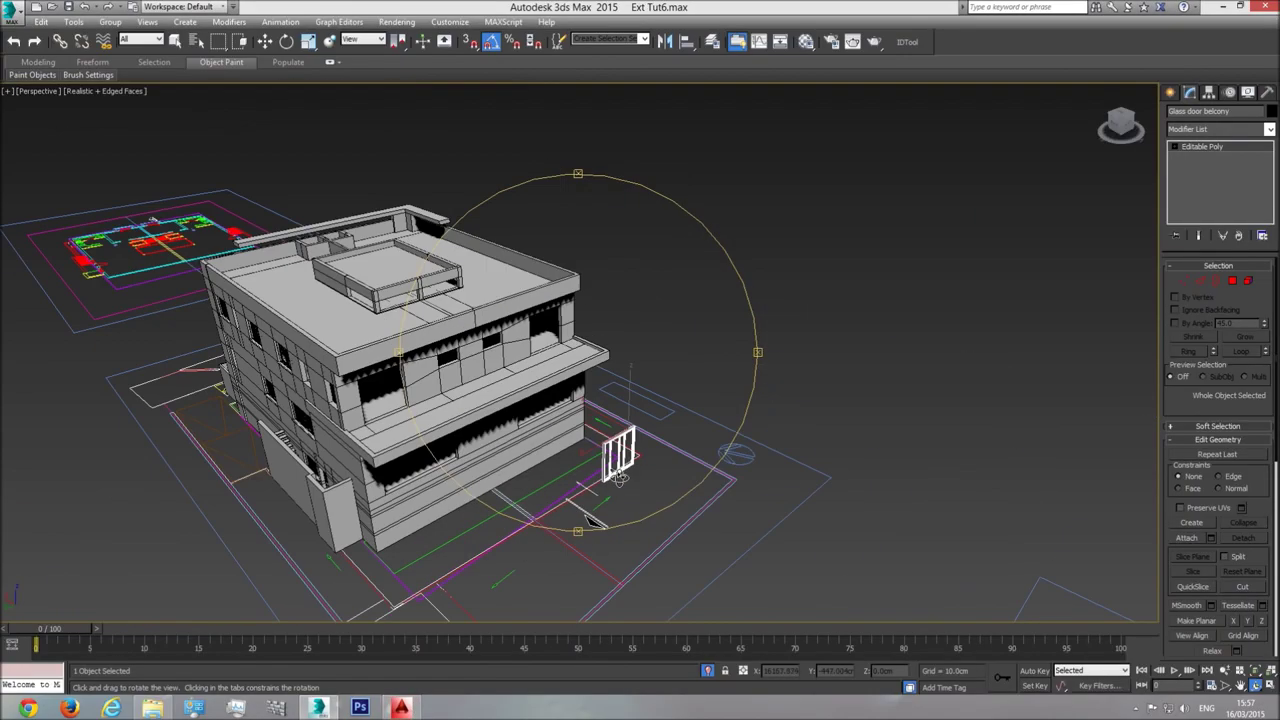
{"action": "left_click", "coordinate": [405, 708]}
{"action": "scroll", "coordinate": [557, 415], "scroll_direction": "down", "scroll_amount": 6}
{"action": "middle_click_drag", "start_coordinate": [557, 415], "coordinate": [877, 420]}
{"action": "scroll", "coordinate": [489, 353], "scroll_direction": "up", "scroll_amount": 8}
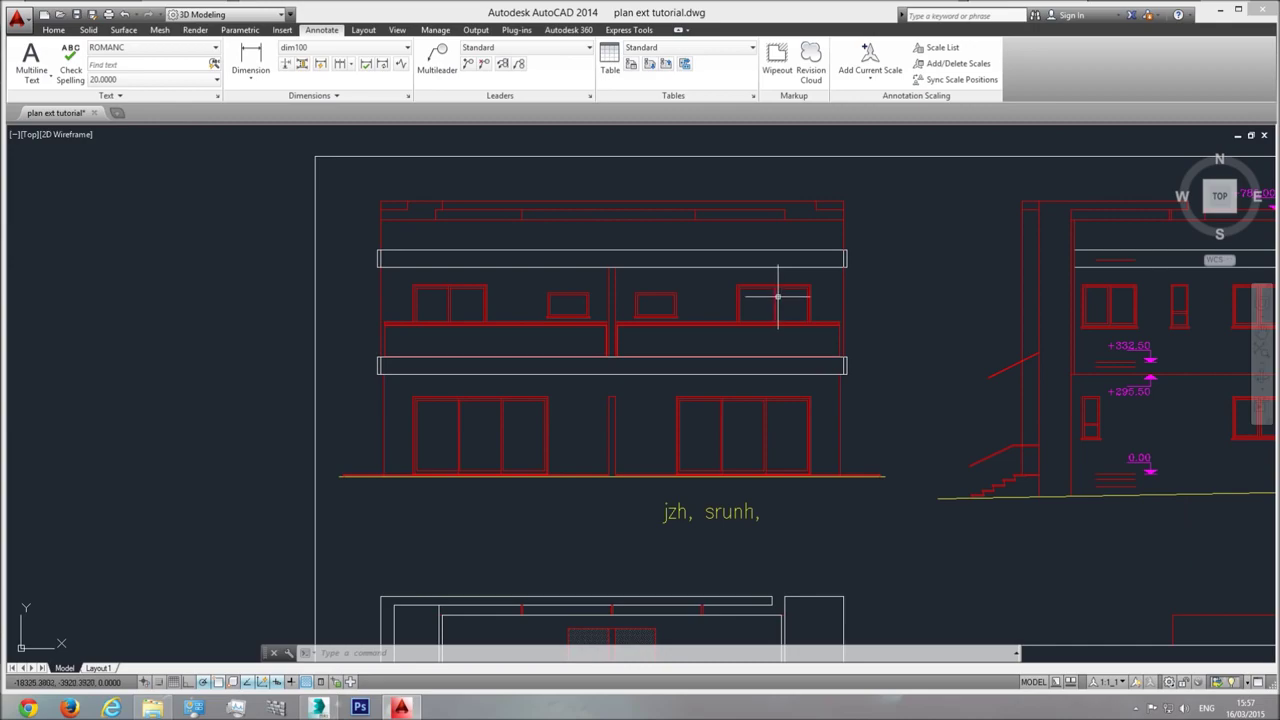
Return to 3ds Max and move the glass door to the right-hand upper-floor opening, aligned with the opening's right and top edges
{"action": "left_click", "coordinate": [318, 707]}
{"action": "middle_click_drag", "start_coordinate": [716, 421], "coordinate": [414, 329]}
{"action": "scroll", "coordinate": [404, 327], "scroll_direction": "down", "scroll_amount": 3}
{"action": "key", "text": "l"}
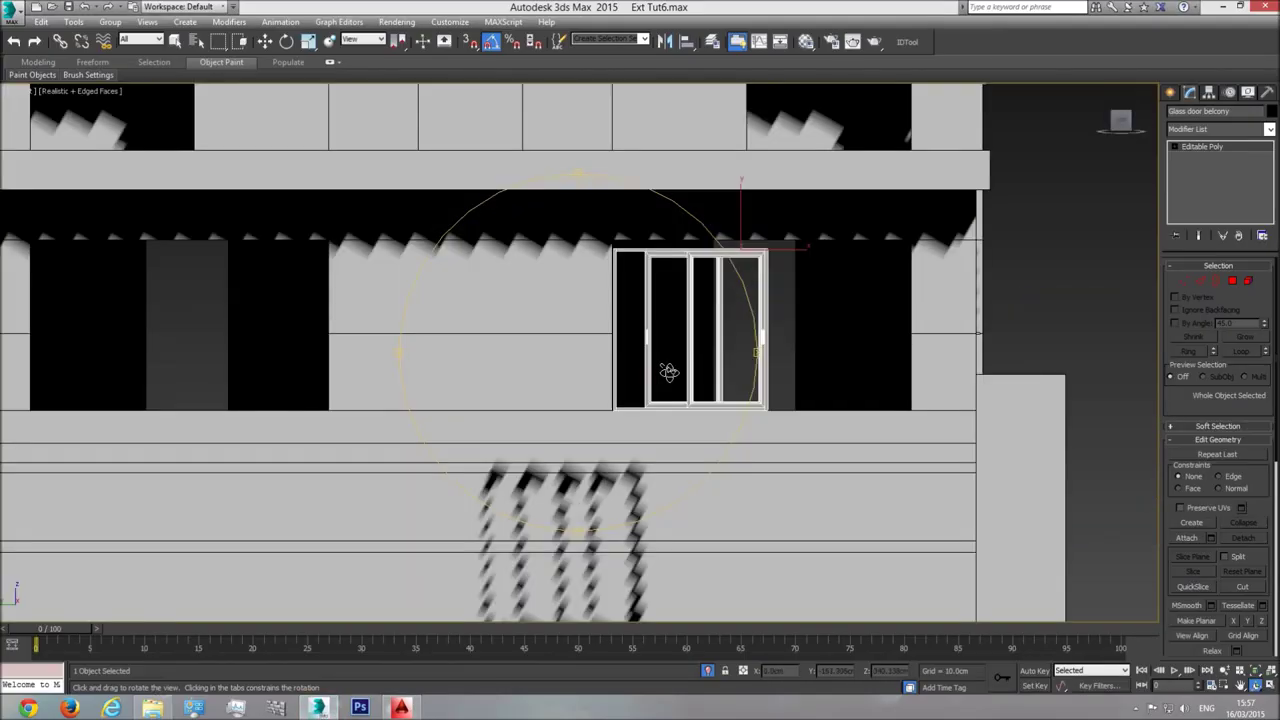
{"action": "scroll", "coordinate": [663, 369], "scroll_direction": "down", "scroll_amount": 2}
{"action": "key", "text": "w"}
{"action": "left_click_drag", "start_coordinate": [707, 321], "coordinate": [807, 120]}
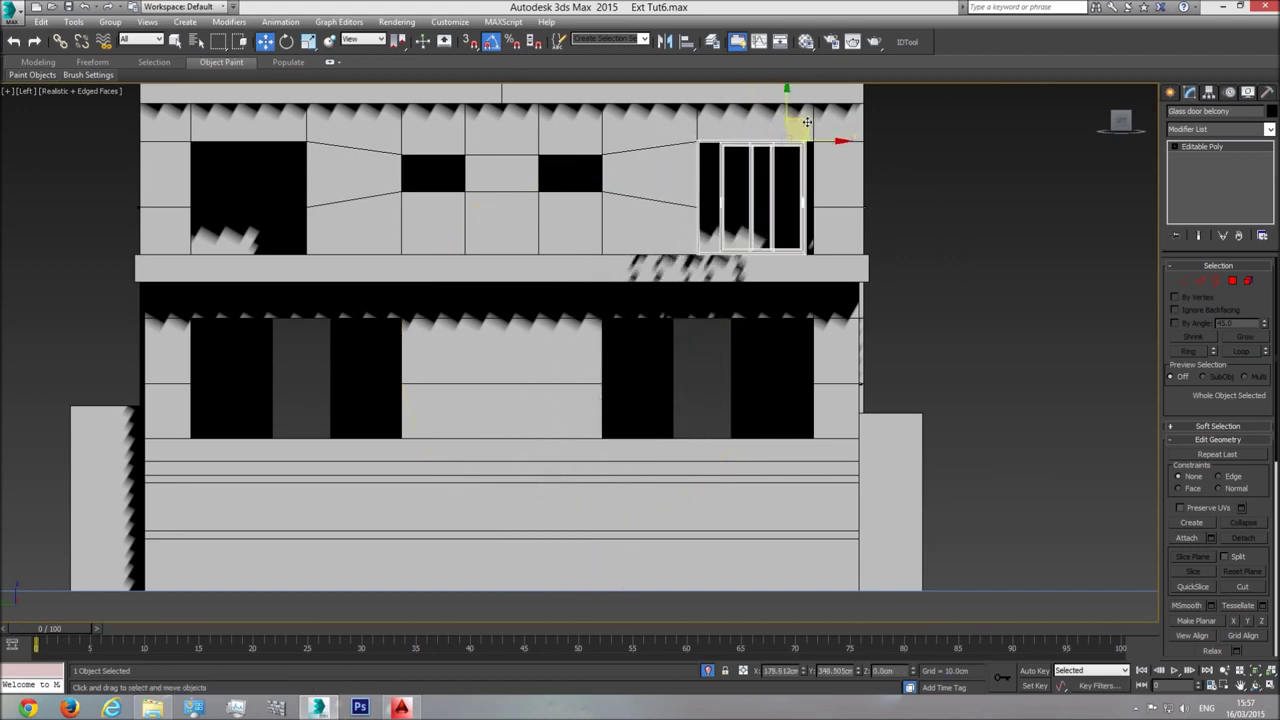
{"action": "scroll", "coordinate": [802, 126], "scroll_direction": "up", "scroll_amount": 5}
{"action": "left_click_drag", "start_coordinate": [826, 172], "coordinate": [846, 176]}
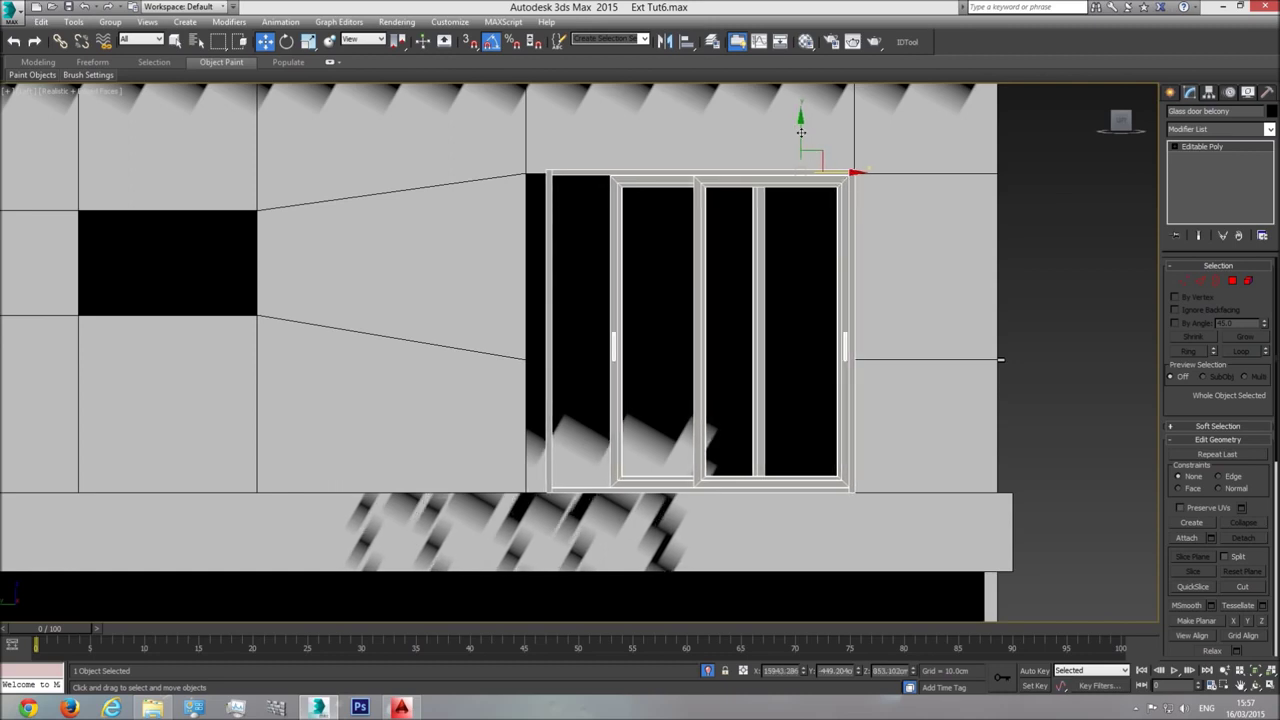
{"action": "left_click_drag", "start_coordinate": [800, 126], "coordinate": [801, 131]}
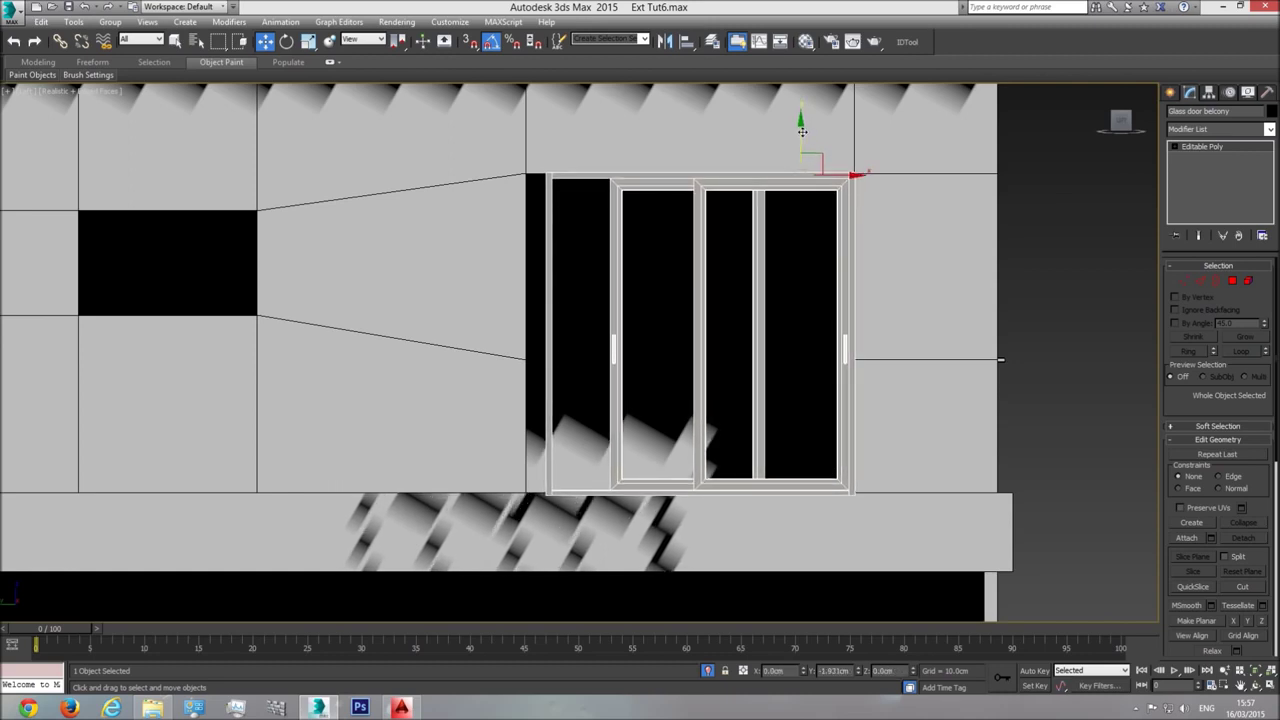
Widen the door's outer frame by moving its left-side vertices to the left edge of the opening
{"action": "left_click", "coordinate": [1184, 283]}
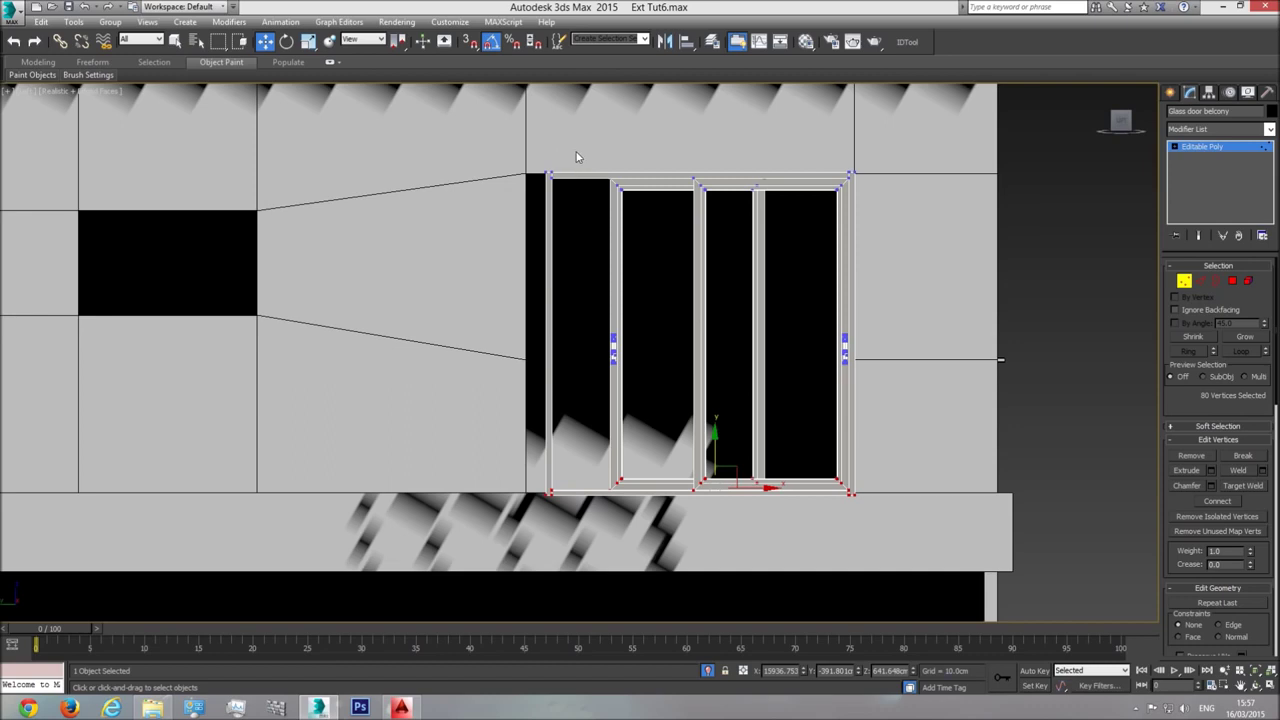
{"action": "left_click_drag", "start_coordinate": [491, 540], "coordinate": [491, 536]}
{"action": "left_click_drag", "start_coordinate": [594, 403], "coordinate": [552, 406]}
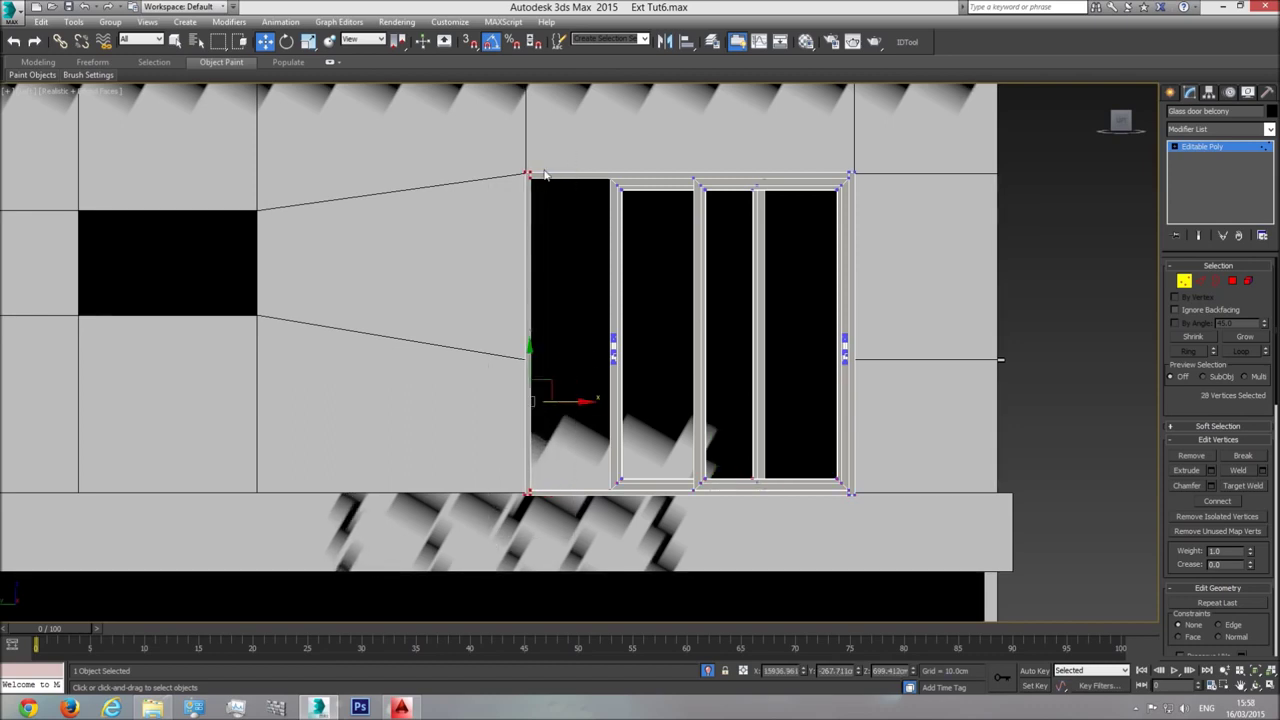
{"action": "left_click", "coordinate": [1230, 150]}
Enter Element editing on the glass door and inspect its sliding panels in perspective
{"action": "key", "text": "p"}
{"action": "left_click", "coordinate": [1268, 670]}
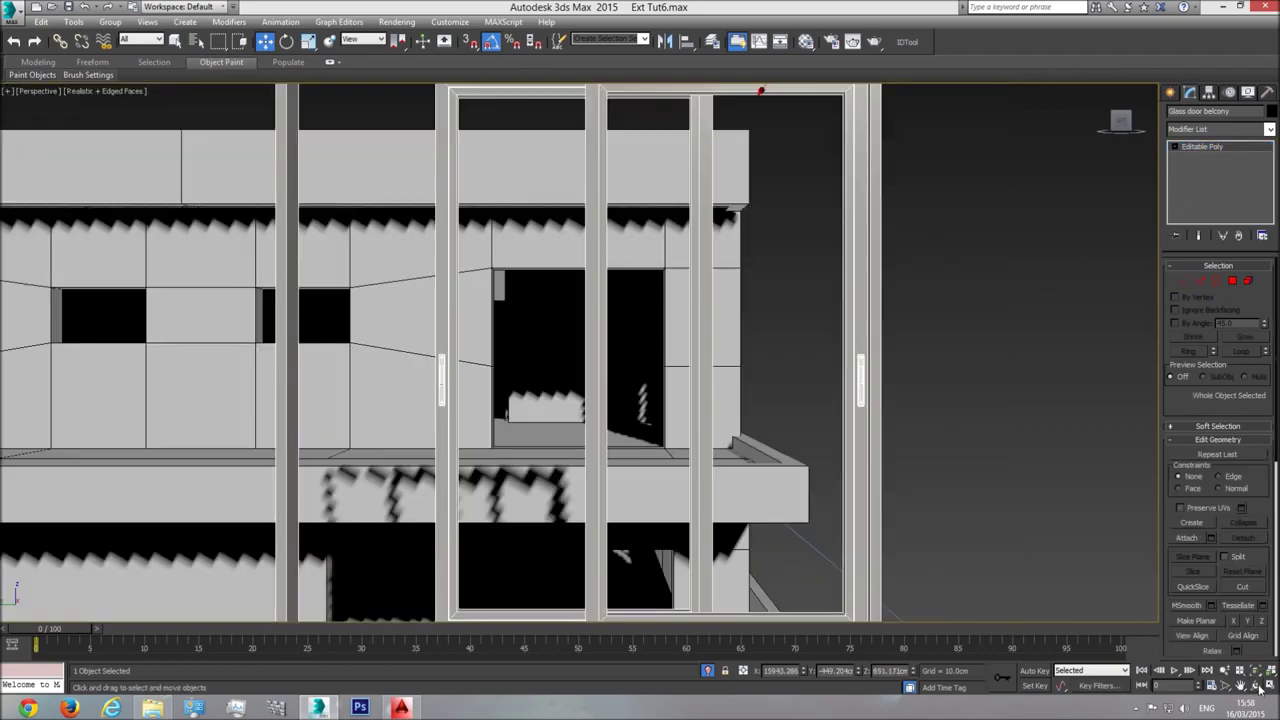
{"action": "left_click", "coordinate": [1256, 686]}
{"action": "left_click_drag", "start_coordinate": [600, 334], "coordinate": [665, 355]}
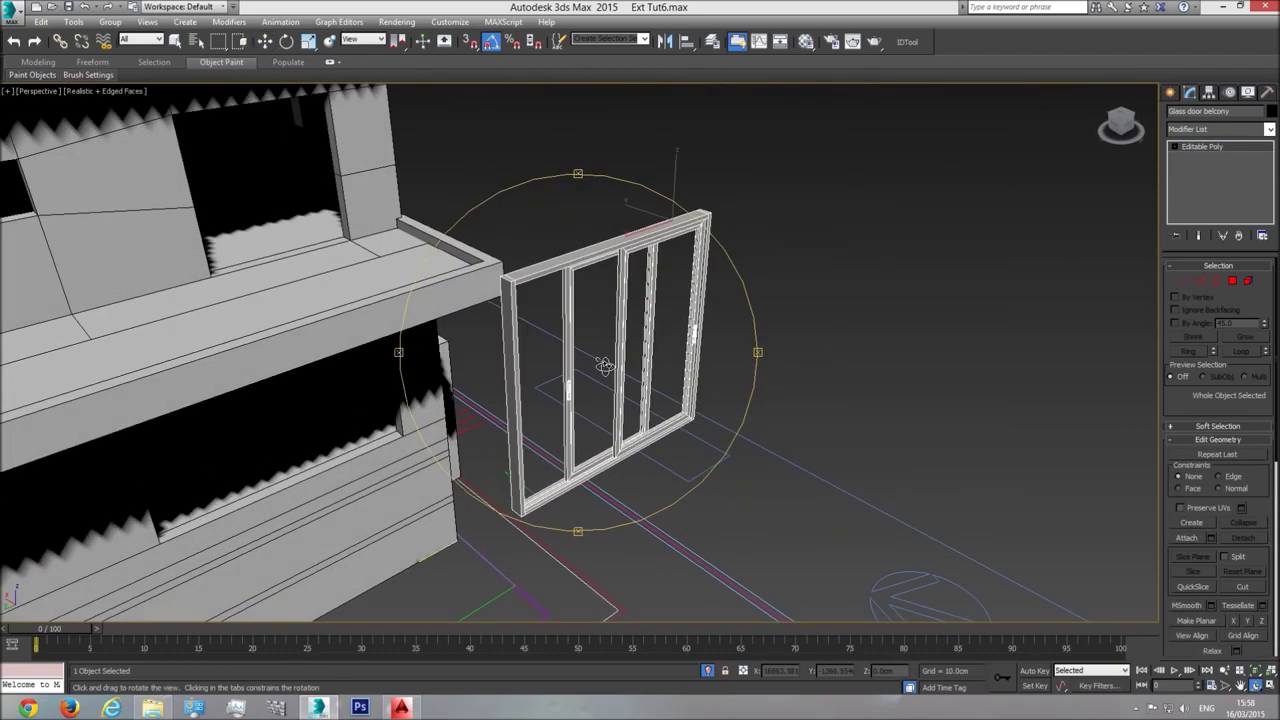
{"action": "right_click", "coordinate": [665, 355]}
{"action": "left_click", "coordinate": [1248, 282]}
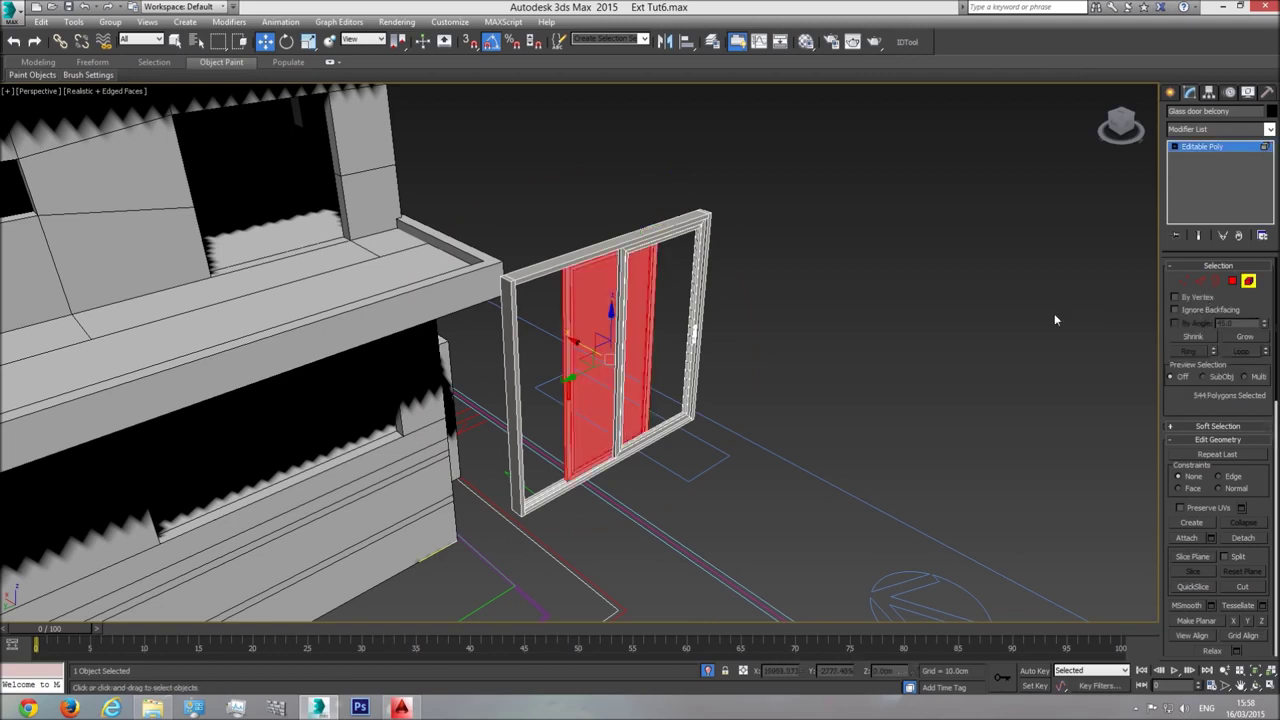
{"action": "scroll", "coordinate": [600, 370], "scroll_direction": "up", "scroll_amount": 4}
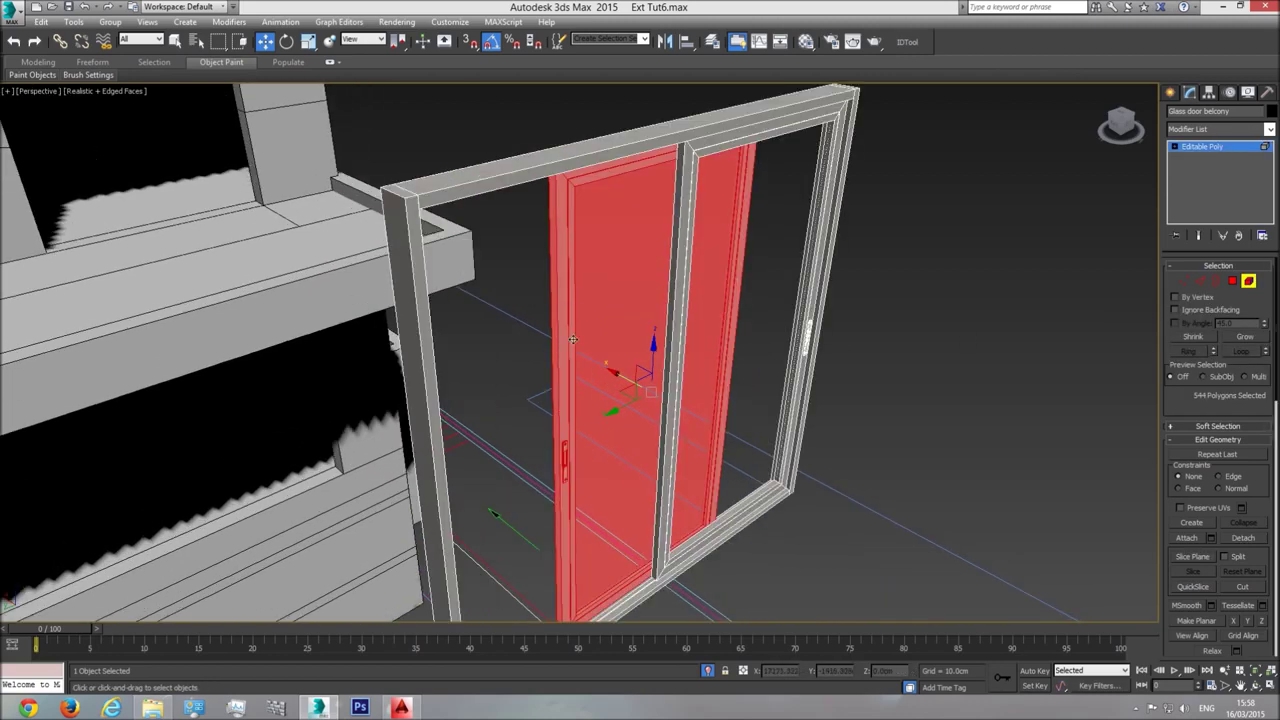
{"action": "scroll", "coordinate": [606, 380], "scroll_direction": "down", "scroll_amount": 2}
{"action": "left_click", "coordinate": [175, 41]}
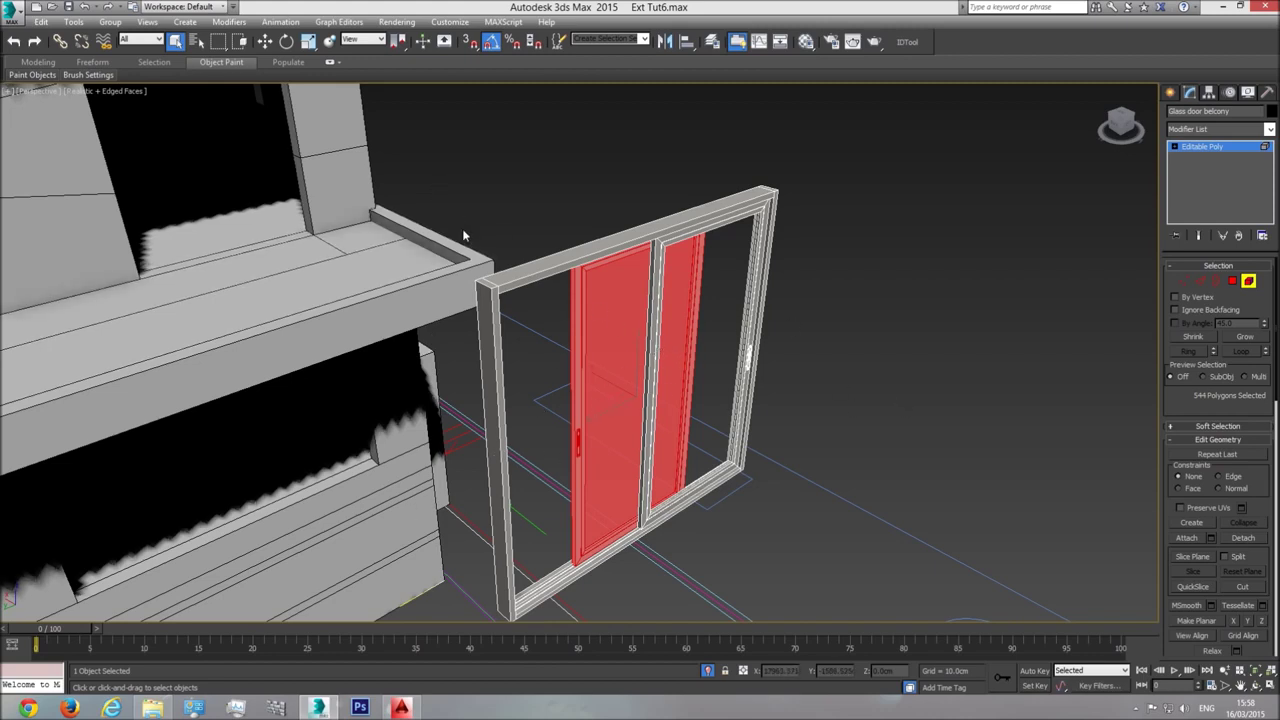
Select the left sliding panel with its glass and handle and move it about 52 cm left against the outer frame
{"action": "key", "text": "l"}
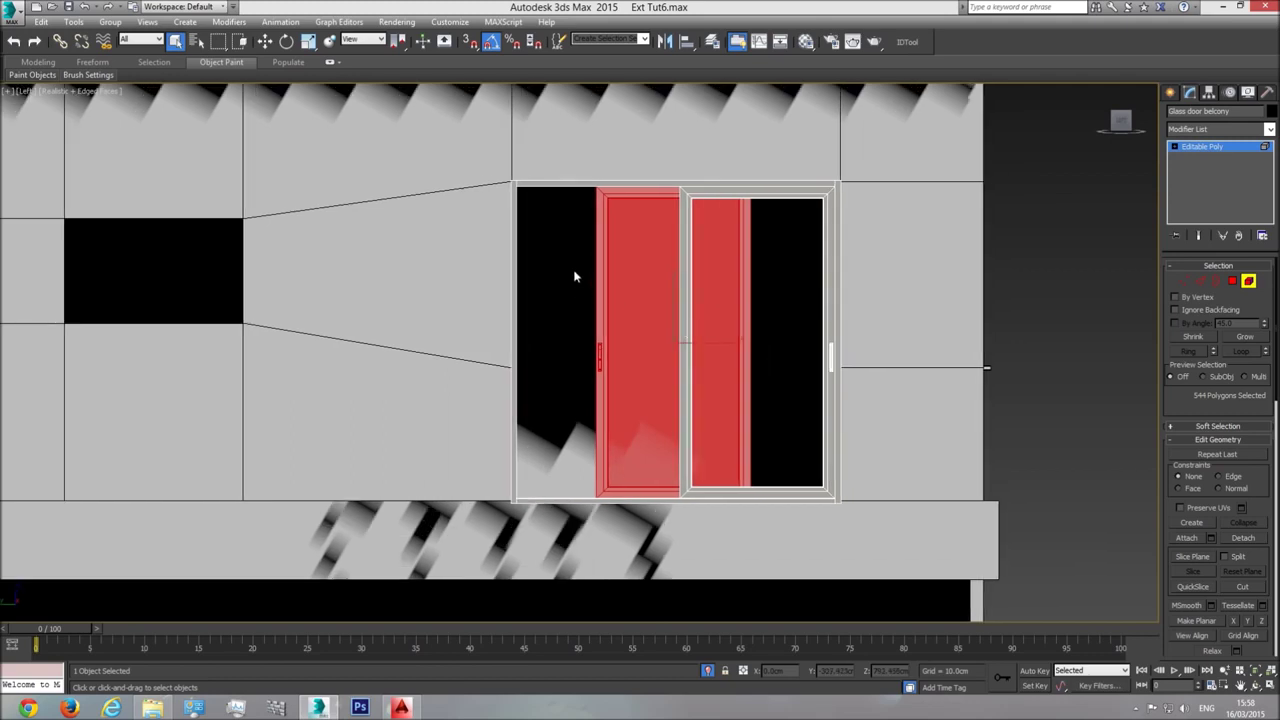
{"action": "left_click_drag", "start_coordinate": [643, 410], "coordinate": [643, 410]}
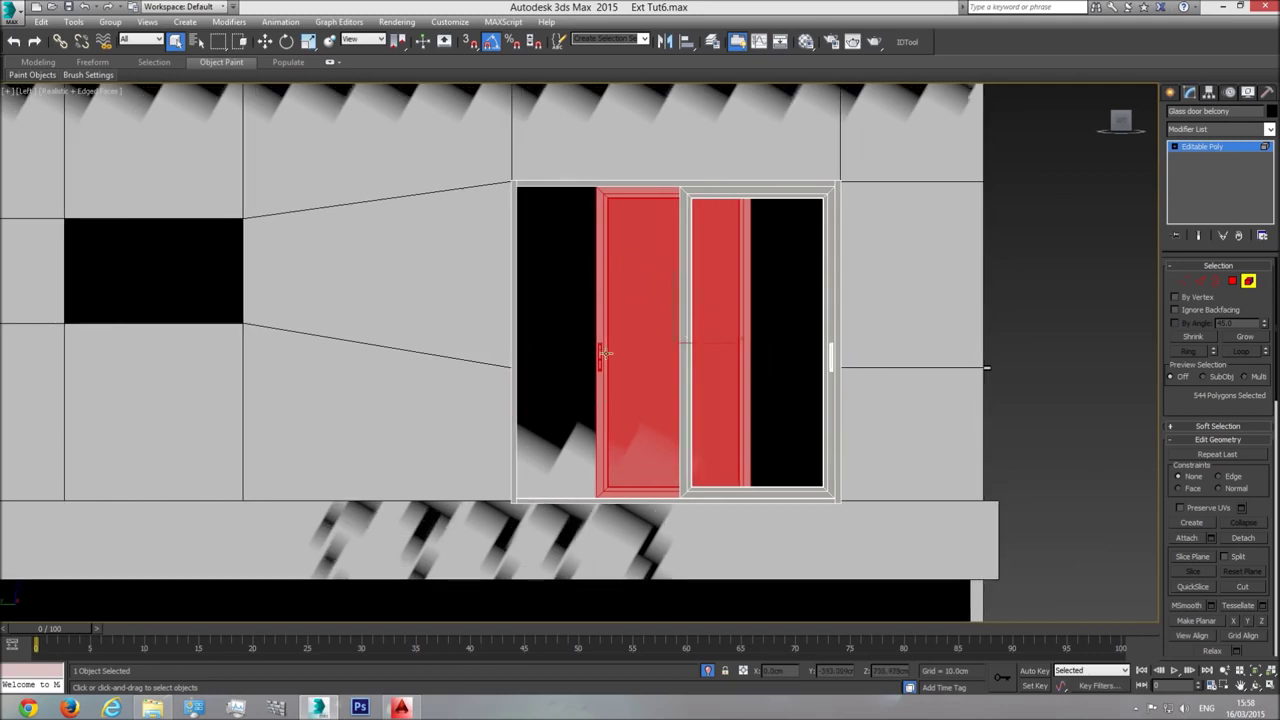
{"action": "left_click", "coordinate": [570, 321]}
{"action": "left_click", "coordinate": [599, 312]}
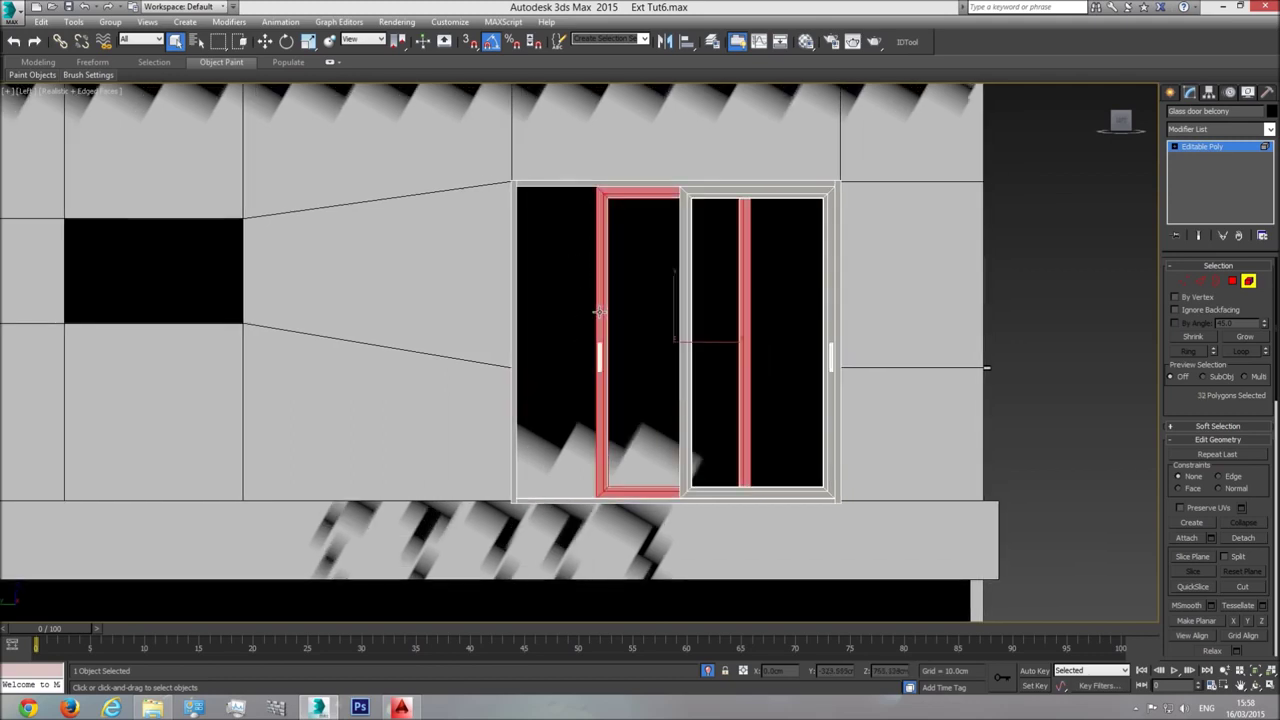
{"action": "left_click", "coordinate": [624, 310], "text": "ctrl"}
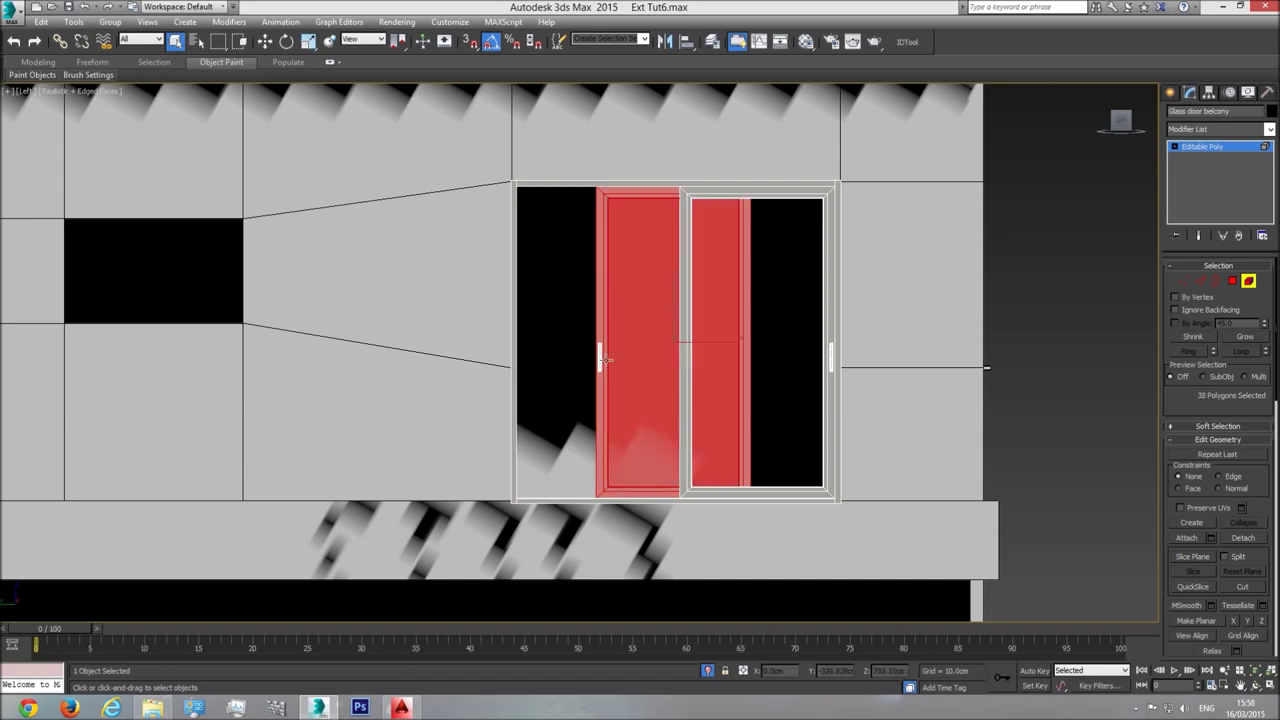
{"action": "left_click", "coordinate": [569, 324]}
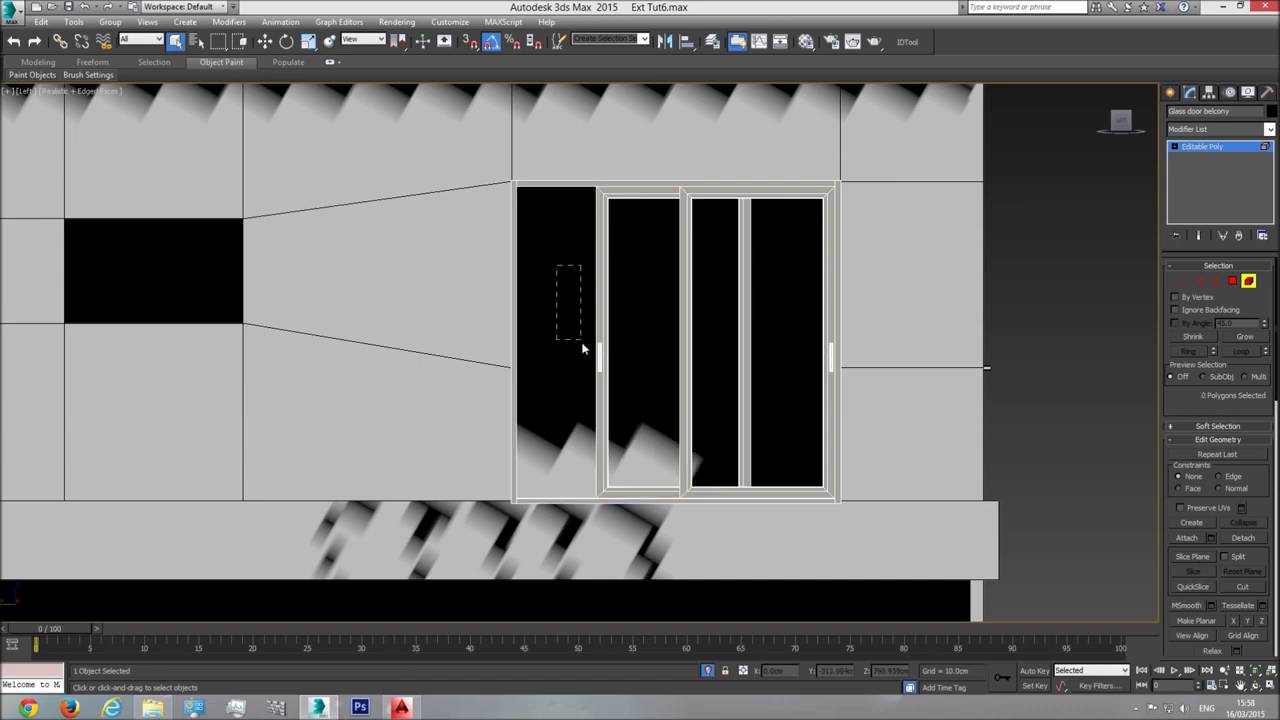
{"action": "left_click_drag", "start_coordinate": [626, 415], "coordinate": [629, 417]}
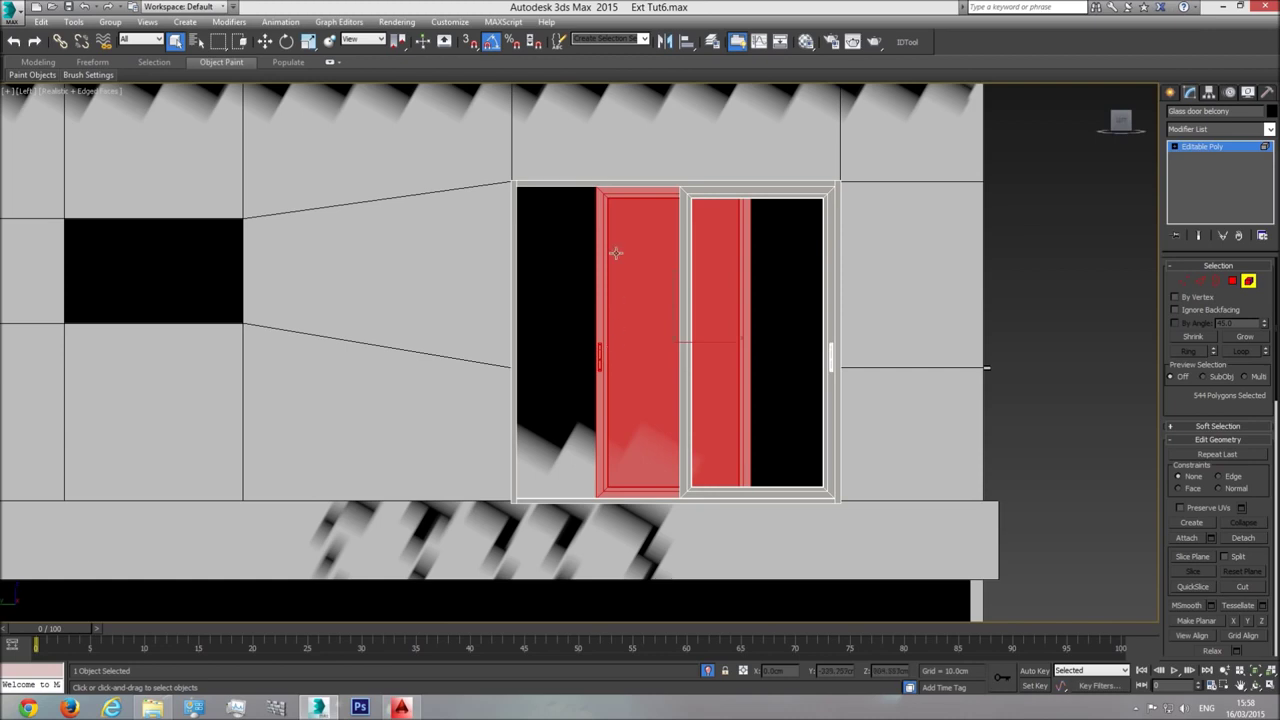
{"action": "left_click", "coordinate": [265, 43]}
{"action": "scroll", "coordinate": [631, 287], "scroll_direction": "up", "scroll_amount": 2}
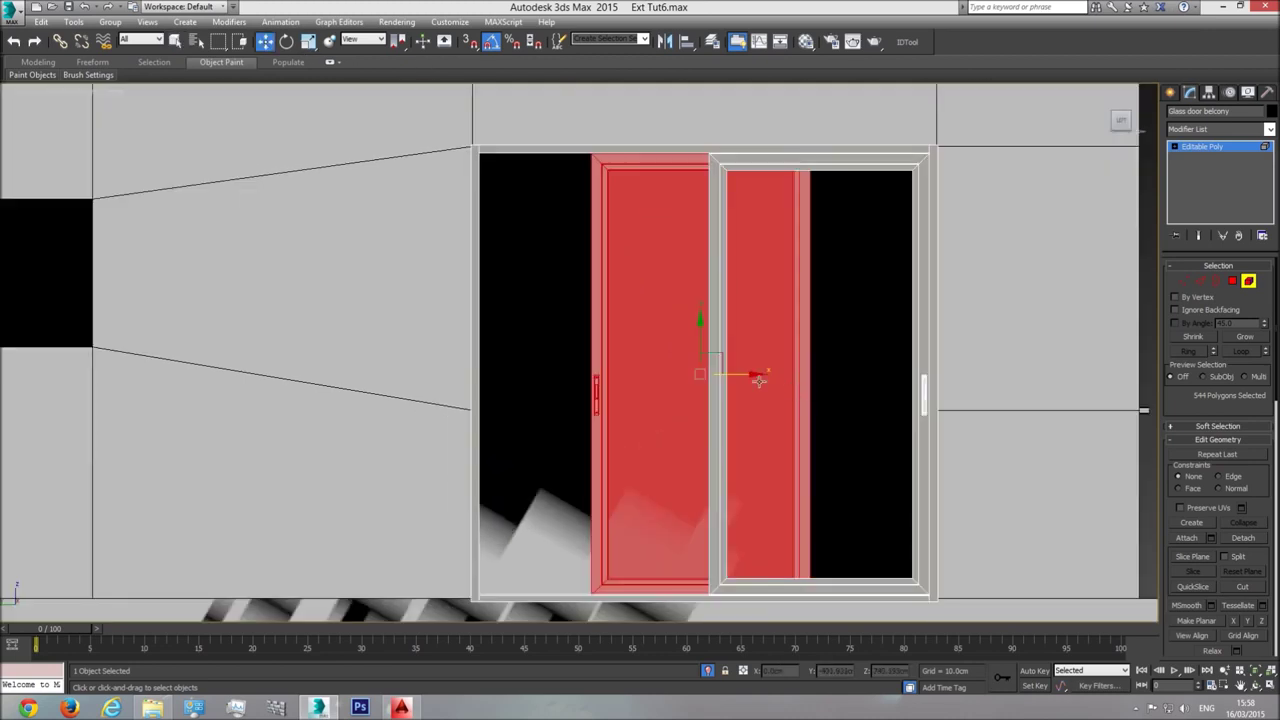
{"action": "left_click_drag", "start_coordinate": [744, 373], "coordinate": [634, 389]}
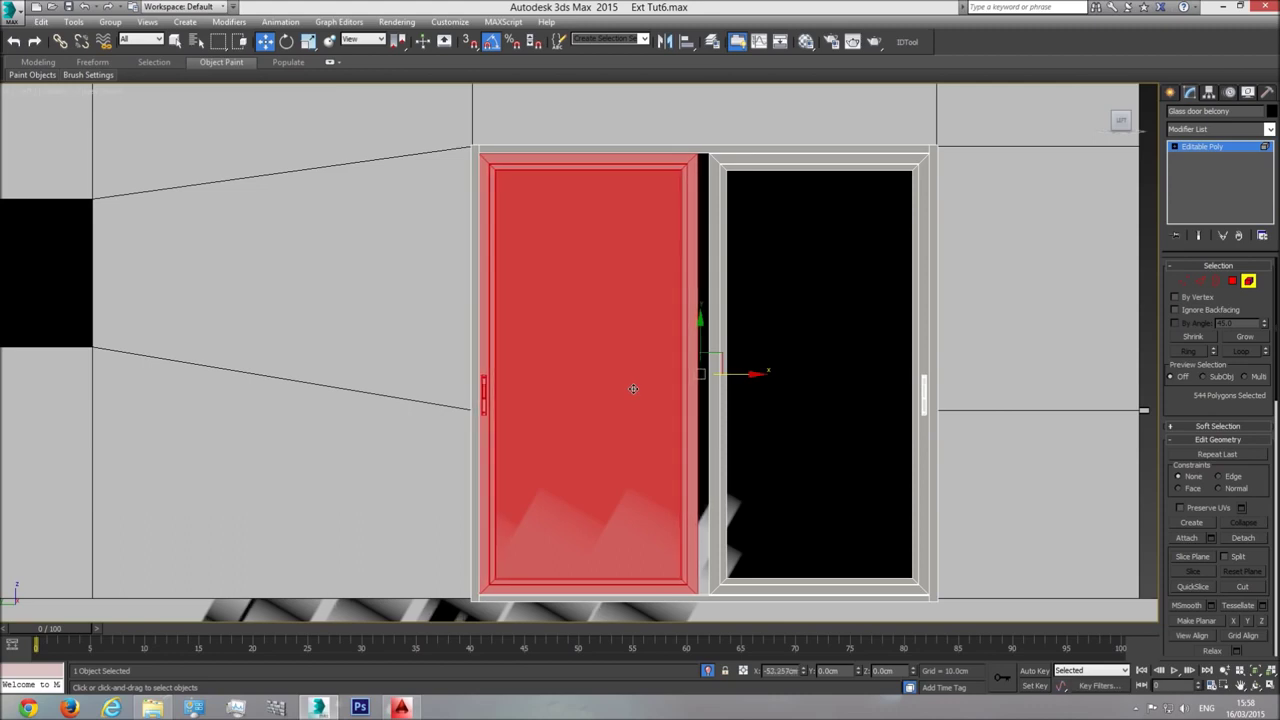
{"action": "left_click_drag", "start_coordinate": [634, 389], "coordinate": [633, 389]}
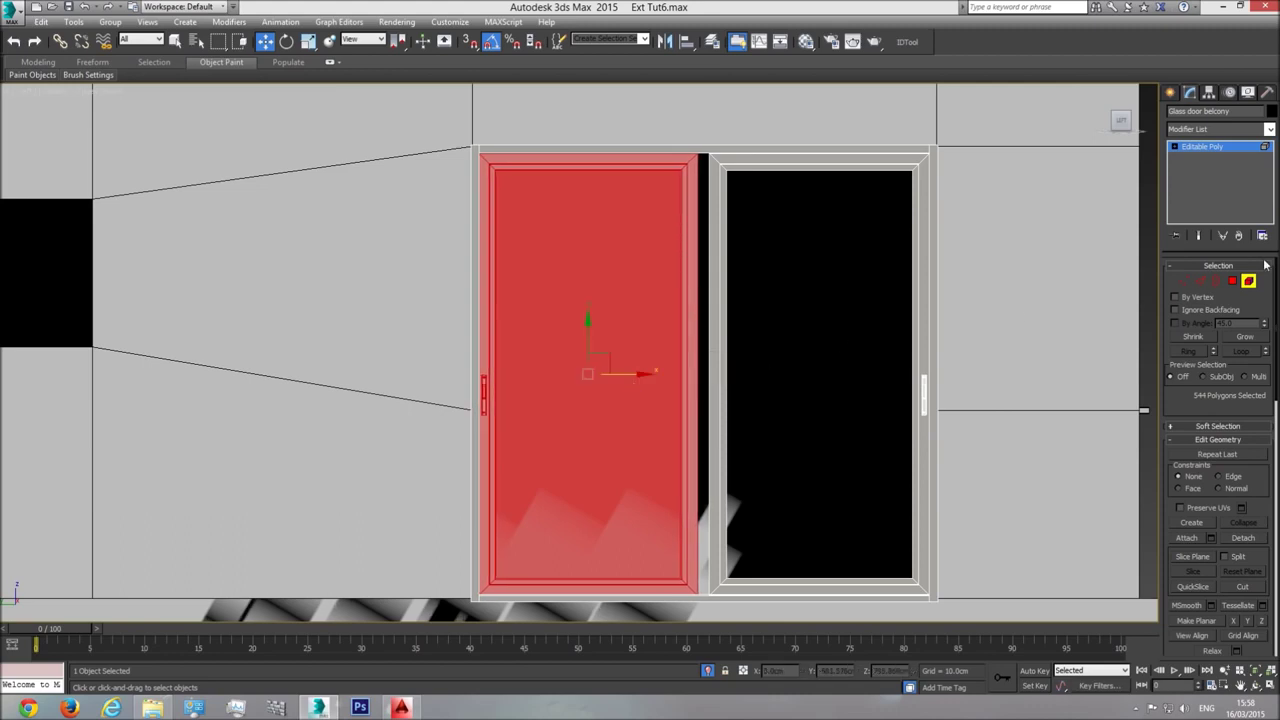
Widen the left sliding panel by moving its right-side vertices to overlap the other panel's stile, and check the overlap in wireframe
{"action": "left_click", "coordinate": [1184, 282]}
{"action": "left_click_drag", "start_coordinate": [641, 188], "coordinate": [704, 625]}
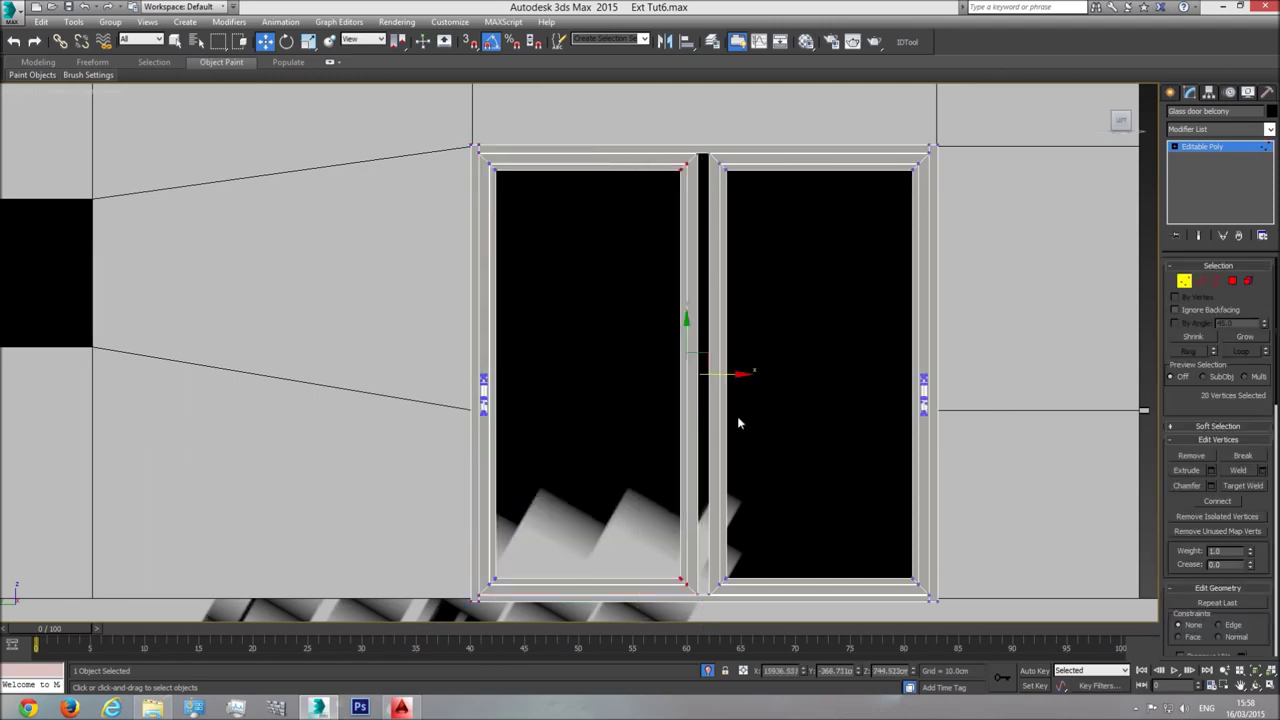
{"action": "left_click_drag", "start_coordinate": [737, 374], "coordinate": [748, 374]}
{"action": "key", "text": "F3"}
{"action": "key", "text": "F3"}
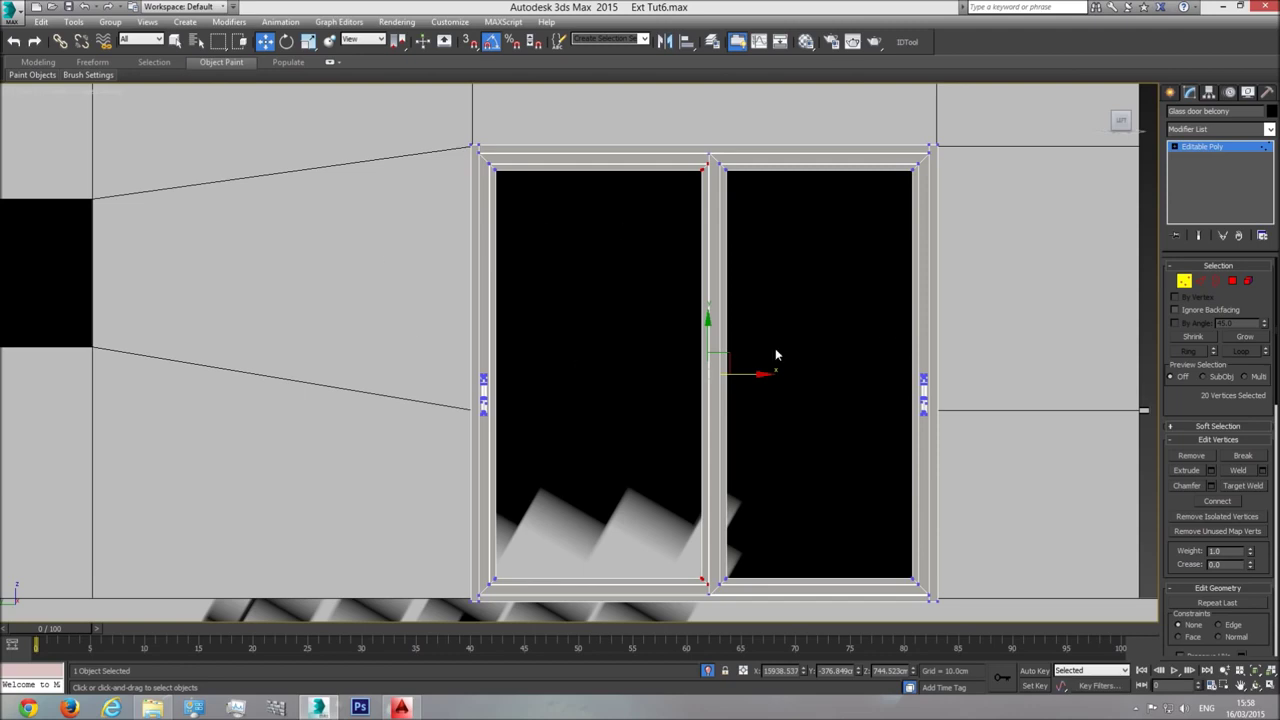
{"action": "key", "text": "F3"}
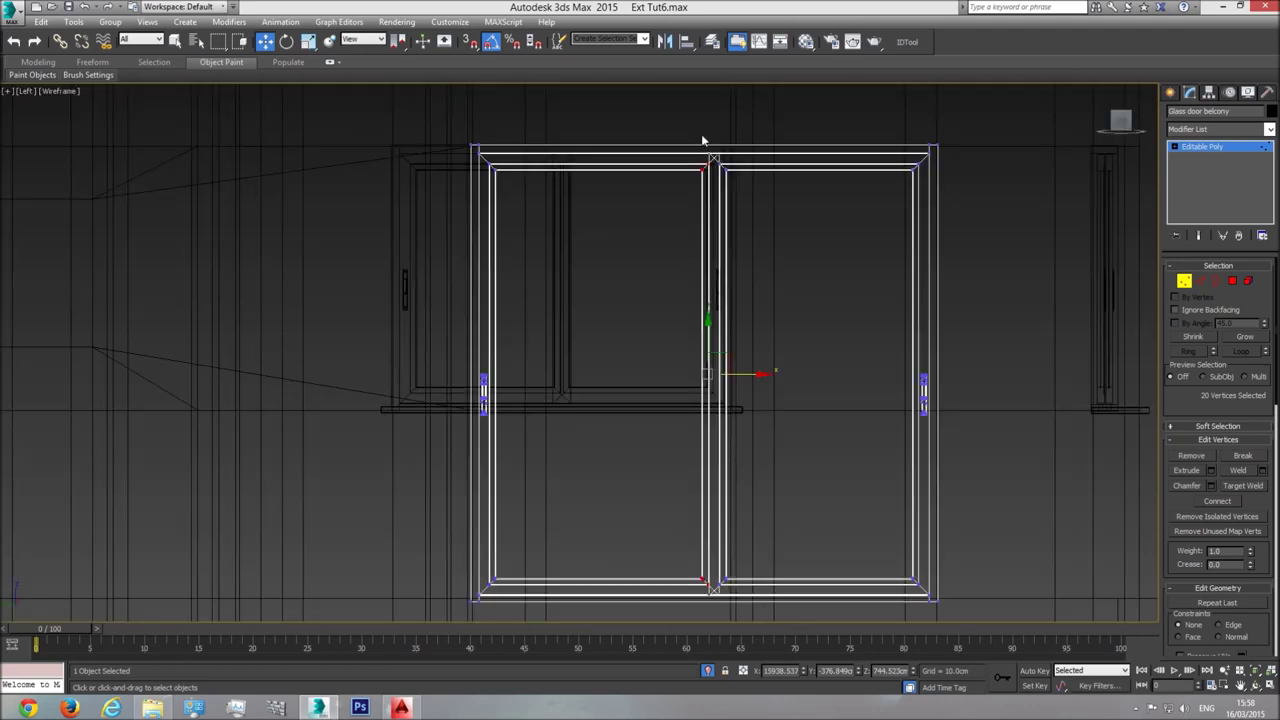
{"action": "left_click", "coordinate": [1171, 93]}
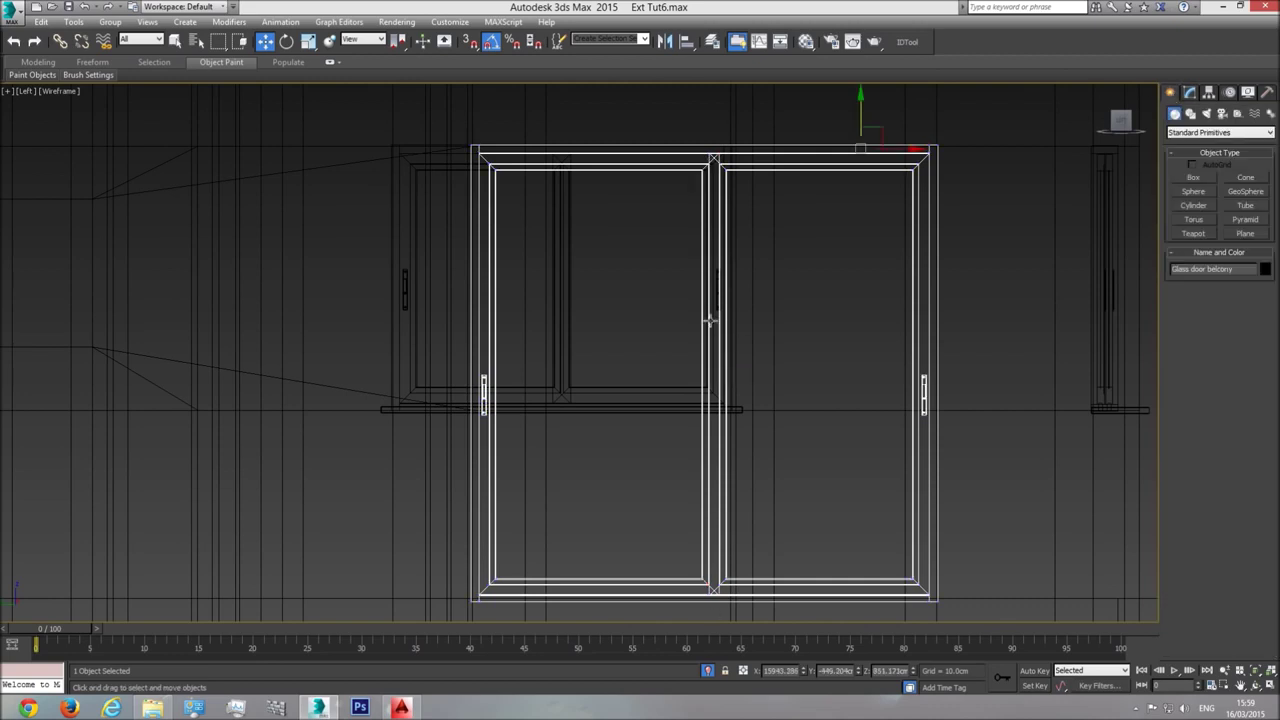
Draw a guide box across the glass door's full width with 2 width segments and raise it to mid-height of the door
{"action": "left_click", "coordinate": [1206, 180]}
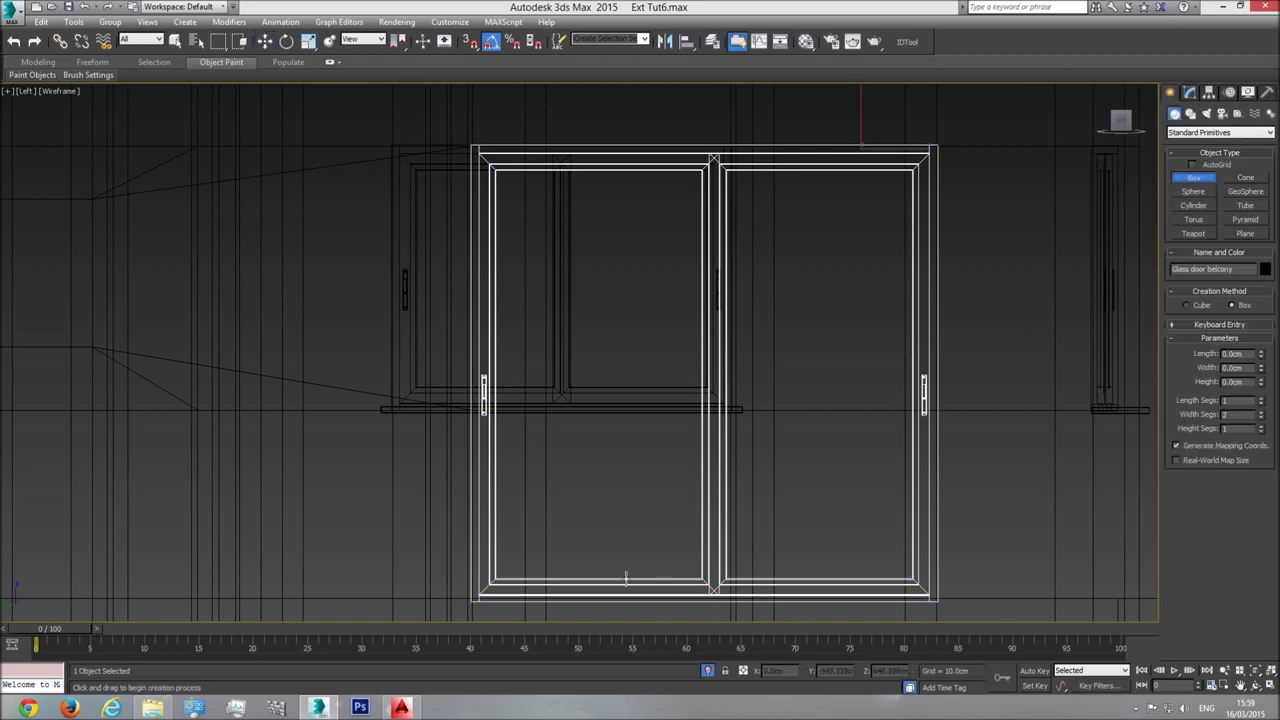
{"action": "left_click_drag", "start_coordinate": [470, 604], "coordinate": [938, 630]}
{"action": "left_click", "coordinate": [938, 629]}
{"action": "key", "text": "w"}
{"action": "left_click_drag", "start_coordinate": [705, 577], "coordinate": [705, 377]}
{"action": "left_click", "coordinate": [724, 467]}
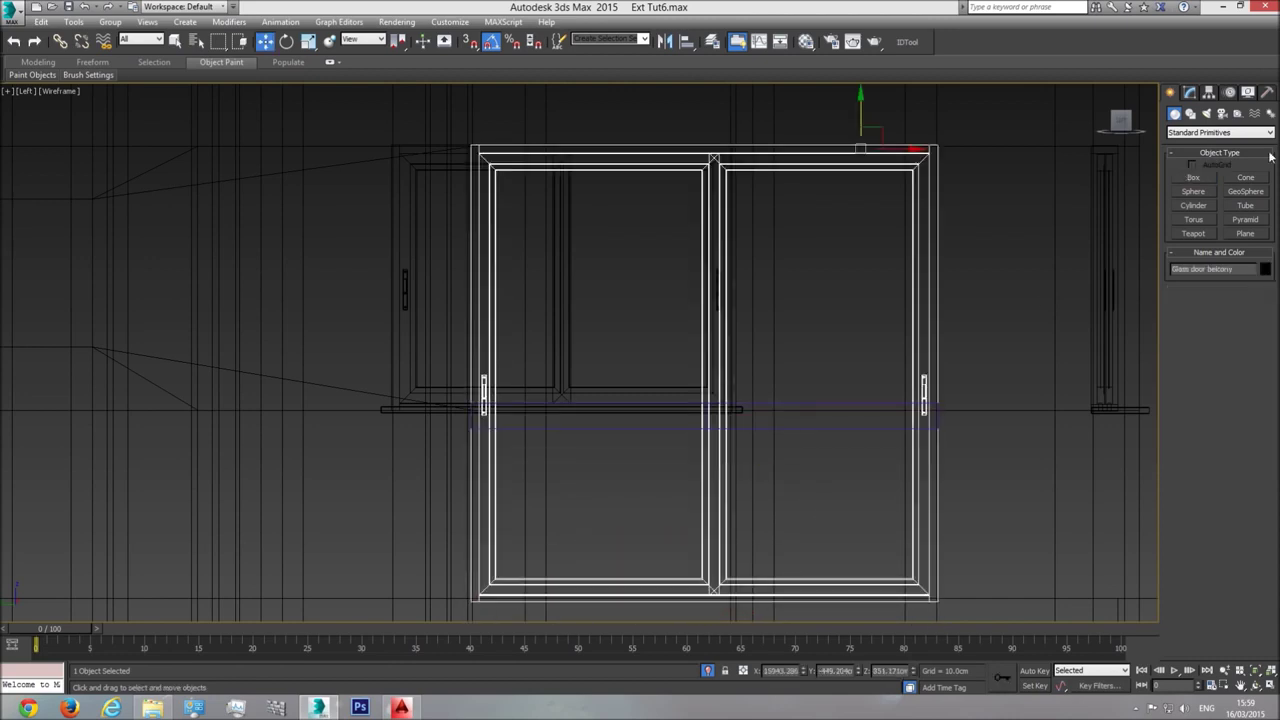
Move the vertices of the door's middle stiles left to centre them on the guide box, and delete the box
{"action": "left_click", "coordinate": [1209, 92]}
{"action": "left_click", "coordinate": [1183, 280]}
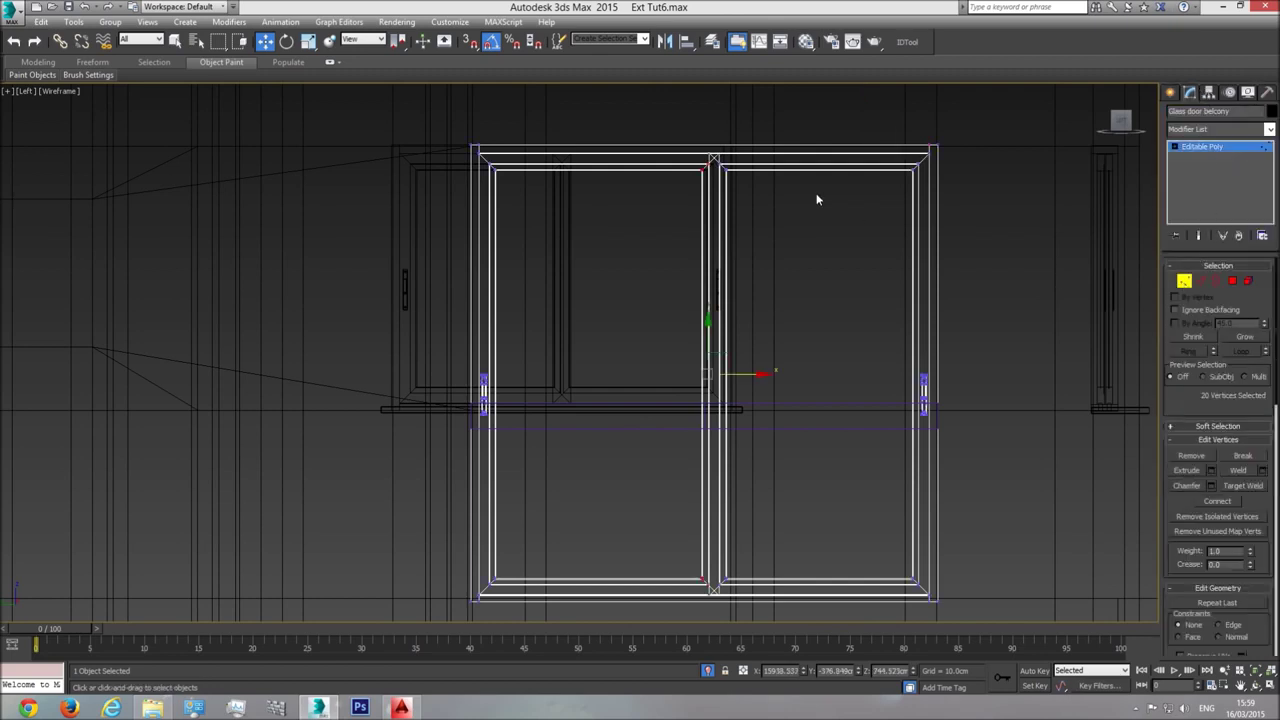
{"action": "left_click_drag", "start_coordinate": [704, 277], "coordinate": [617, 679]}
{"action": "left_click_drag", "start_coordinate": [749, 373], "coordinate": [730, 375]}
{"action": "left_click", "coordinate": [1221, 147]}
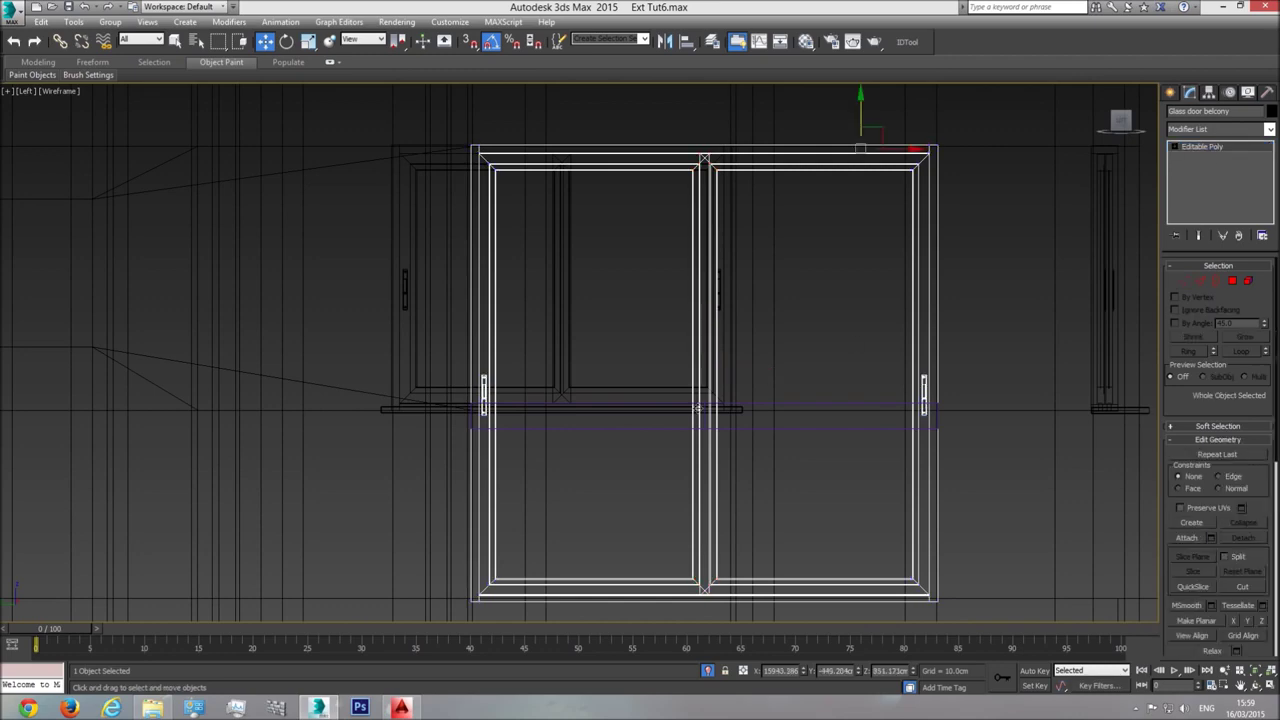
{"action": "left_click", "coordinate": [652, 429]}
{"action": "key", "text": "Delete"}
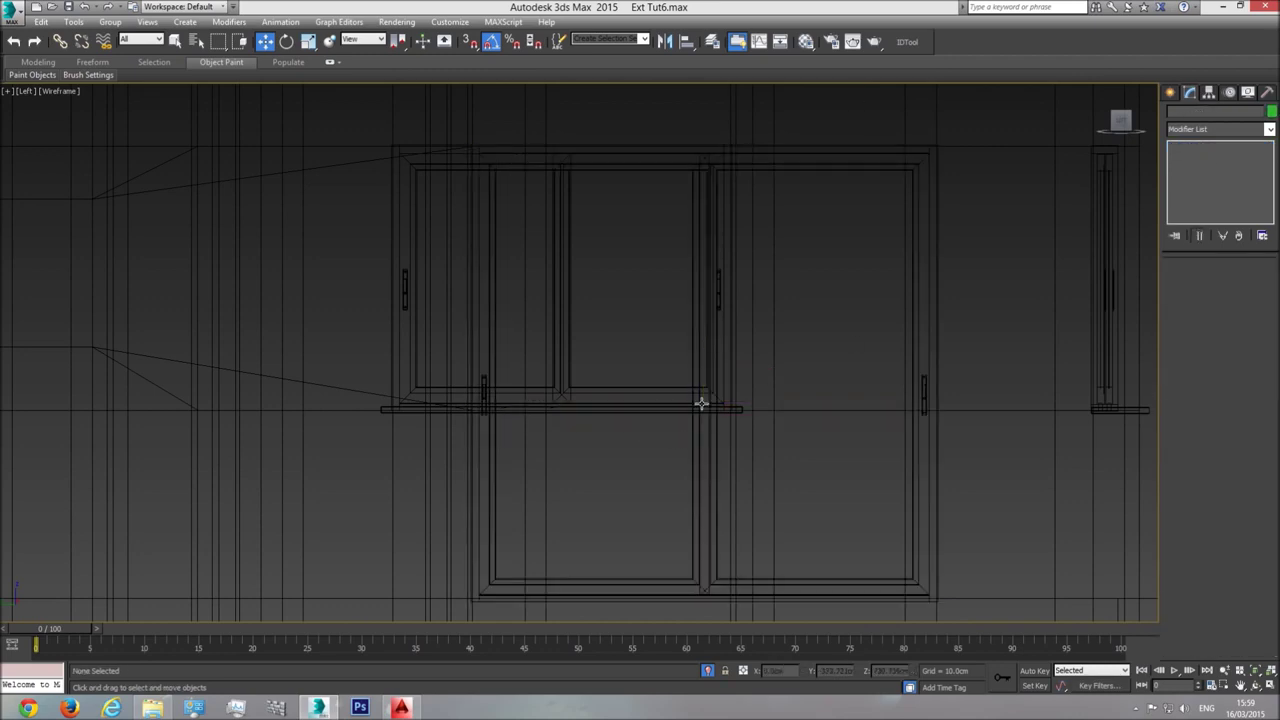
Frame the glass door beside the facade in perspective and set the viewport display to Shaded
{"action": "key", "text": "F3"}
{"action": "left_click", "coordinate": [701, 403]}
{"action": "key", "text": "p"}
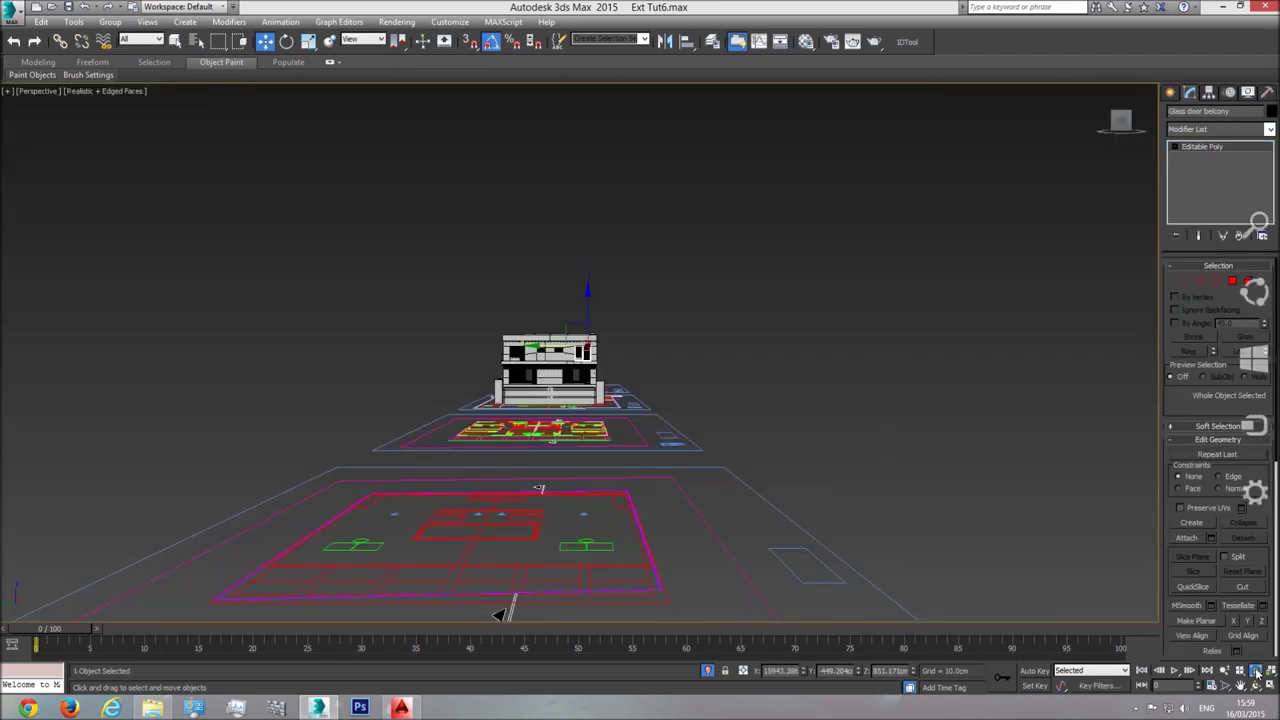
{"action": "left_click", "coordinate": [1269, 673]}
{"action": "left_click", "coordinate": [1255, 686]}
{"action": "left_click_drag", "start_coordinate": [514, 377], "coordinate": [588, 426]}
{"action": "scroll", "coordinate": [588, 426], "scroll_direction": "down", "scroll_amount": 4}
{"action": "left_click_drag", "start_coordinate": [441, 299], "coordinate": [650, 405]}
{"action": "left_click", "coordinate": [104, 91]}
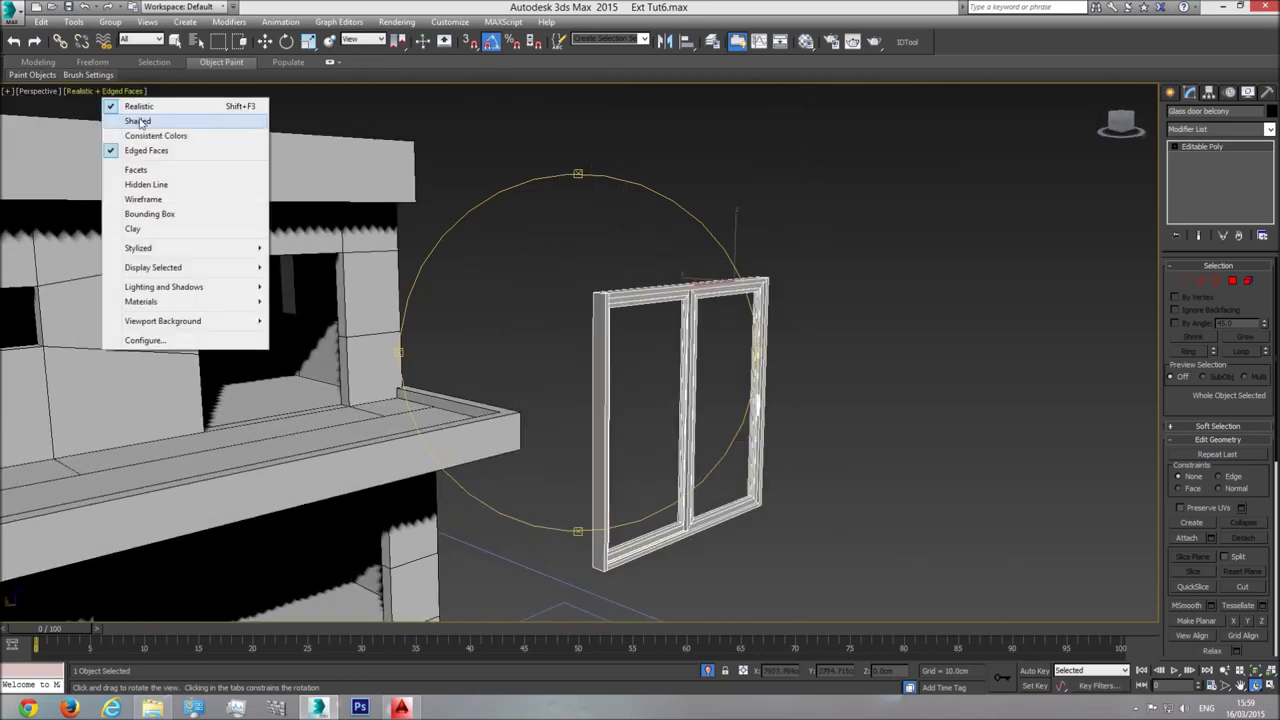
{"action": "left_click", "coordinate": [142, 123]}
Move the glass door about 724 cm along X into the upper-floor balcony opening
{"action": "left_click", "coordinate": [264, 41]}
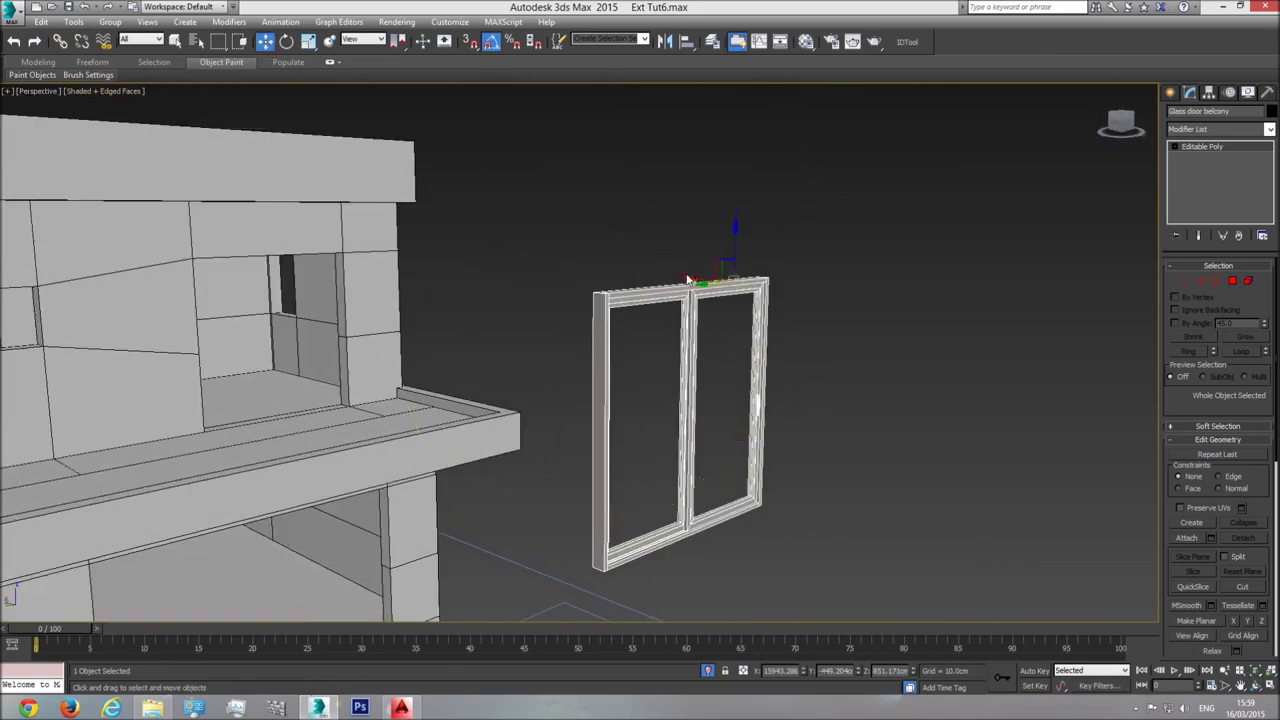
{"action": "left_click_drag", "start_coordinate": [688, 280], "coordinate": [272, 310]}
{"action": "middle_click_drag", "start_coordinate": [272, 310], "coordinate": [697, 378]}
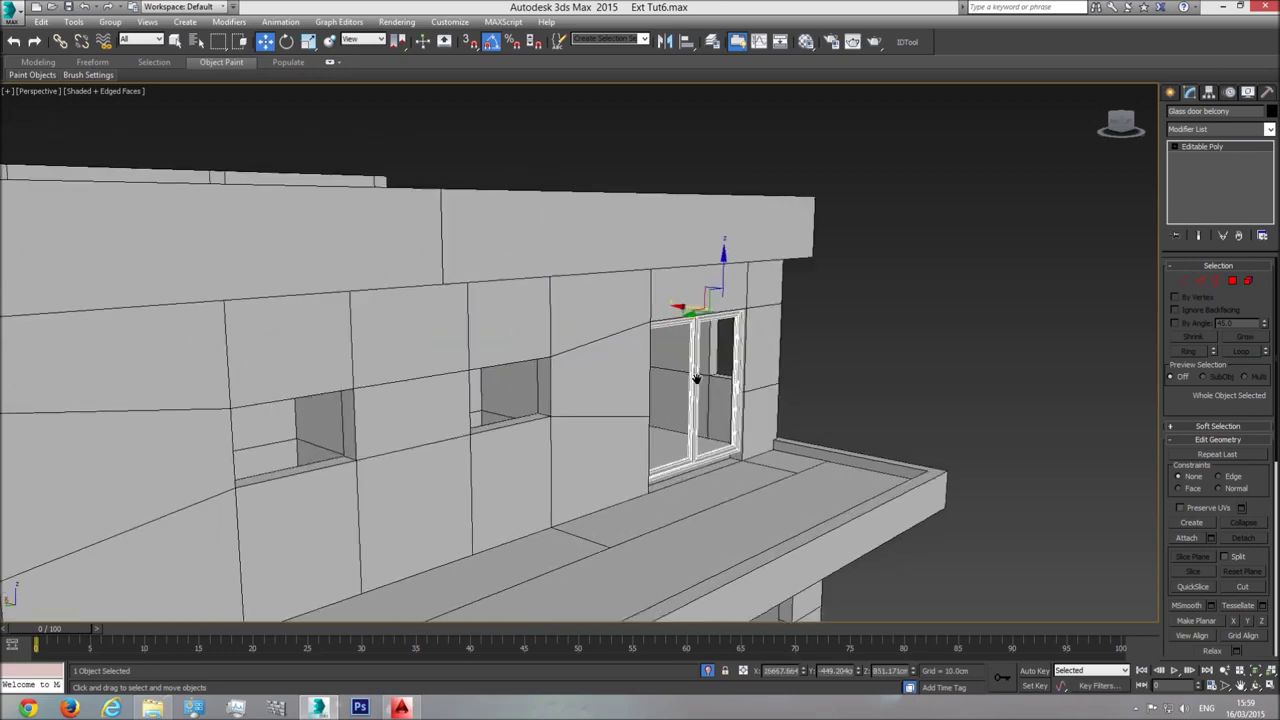
{"action": "scroll", "coordinate": [697, 378], "scroll_direction": "up", "scroll_amount": 5}
{"action": "middle_click_drag", "start_coordinate": [711, 387], "coordinate": [691, 220], "text": "alt"}
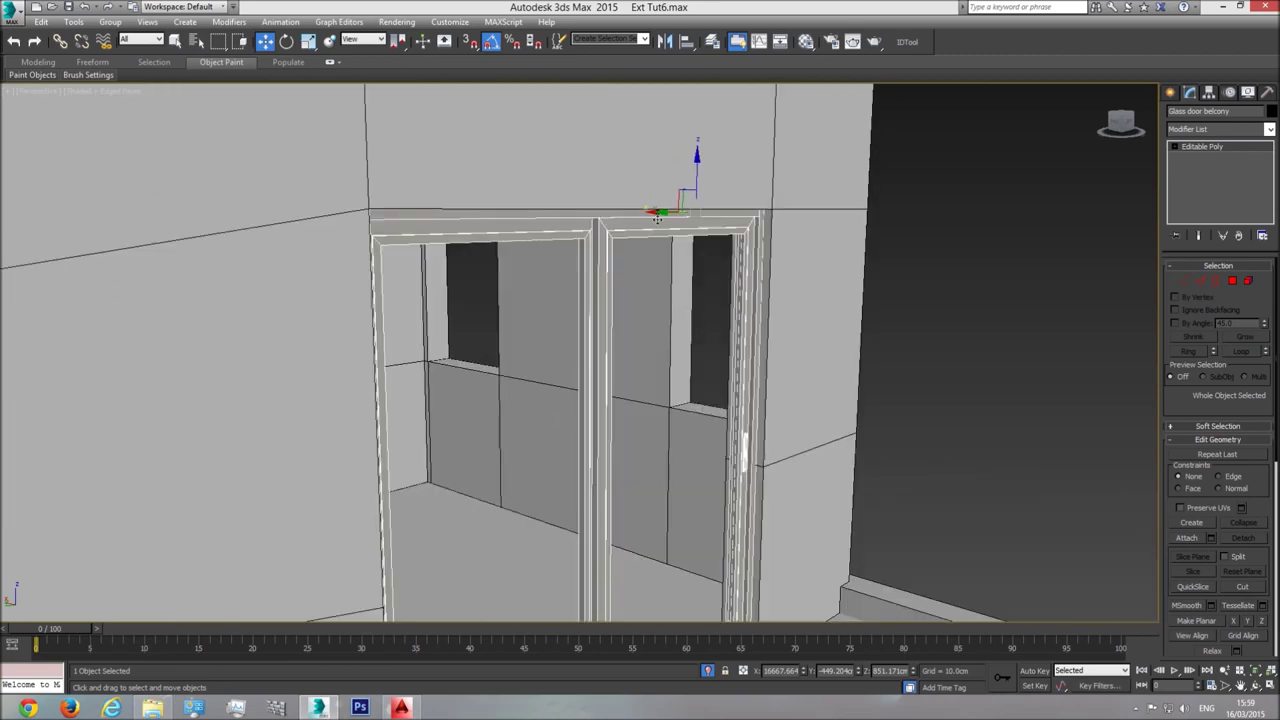
Fine-tune the glass door's depth by moving it about 5 cm further along X into the wall opening
{"action": "left_click", "coordinate": [1256, 671]}
{"action": "left_click", "coordinate": [1256, 686]}
{"action": "left_click_drag", "start_coordinate": [540, 430], "coordinate": [802, 433]}
{"action": "left_click", "coordinate": [266, 41]}
{"action": "middle_click_drag", "start_coordinate": [445, 84], "coordinate": [436, 114]}
{"action": "left_click_drag", "start_coordinate": [396, 127], "coordinate": [390, 124]}
{"action": "left_click", "coordinate": [1256, 686]}
{"action": "mouse_move", "coordinate": [650, 370]}
{"action": "left_mouse_down"}
{"action": "mouse_move", "coordinate": [537, 366]}
{"action": "mouse_move", "coordinate": [663, 328]}
{"action": "mouse_move", "coordinate": [634, 389]}
{"action": "mouse_move", "coordinate": [631, 343]}
{"action": "mouse_move", "coordinate": [677, 355]}
{"action": "mouse_move", "coordinate": [665, 352]}
{"action": "left_mouse_up"}
{"action": "key", "text": "w"}
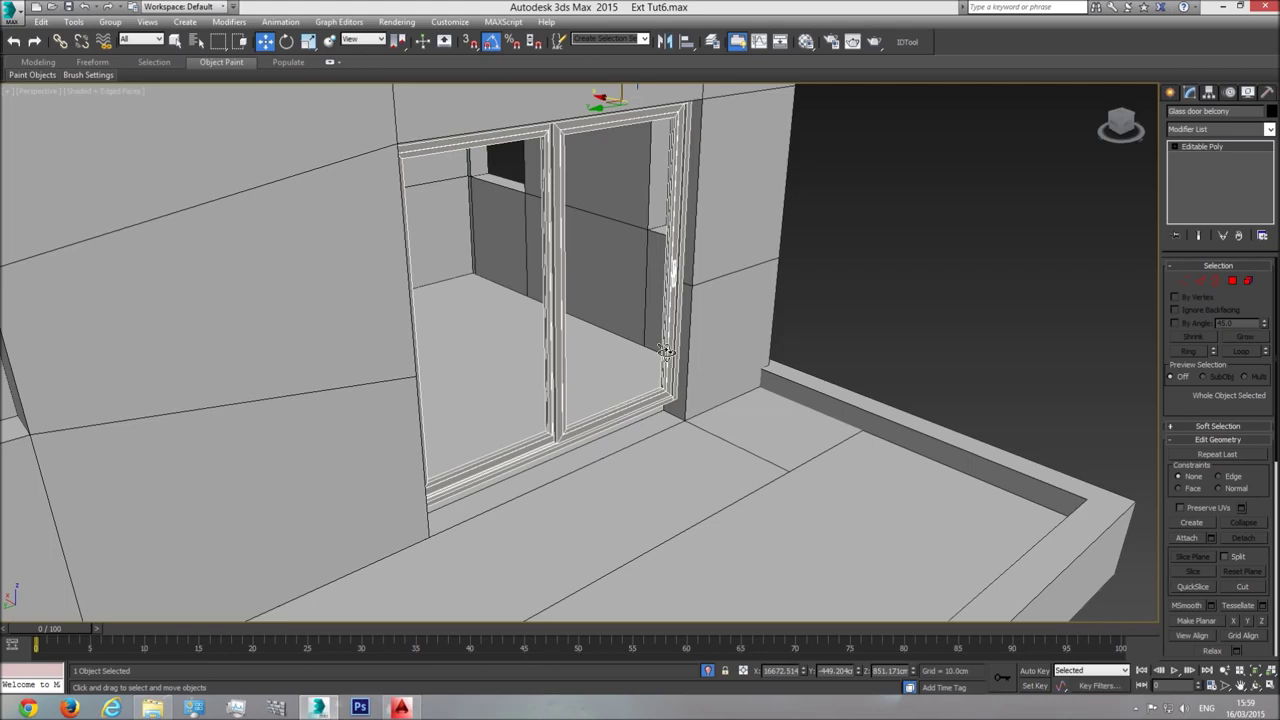
Lower all the door's bottom vertices about 14.5 cm to the base of the opening in the Left wireframe view
{"action": "key", "text": "f"}
{"action": "left_click", "coordinate": [1190, 281]}
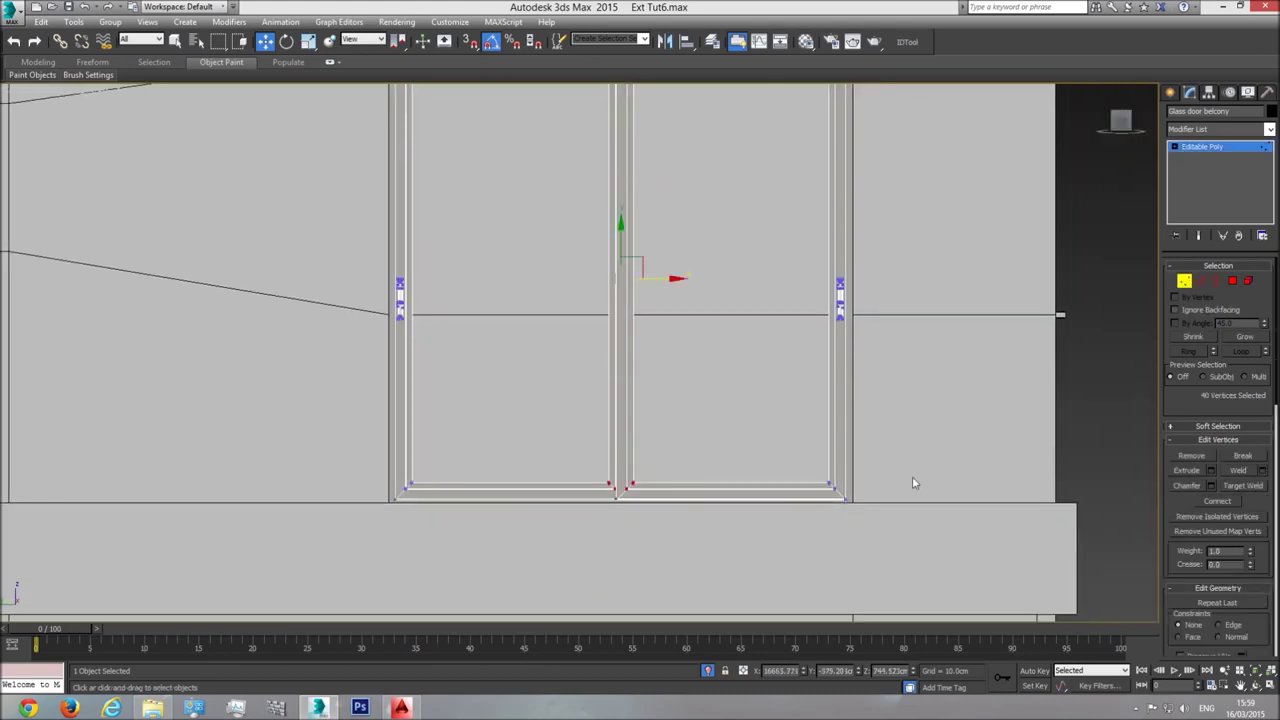
{"action": "key", "text": "F3"}
{"action": "left_click_drag", "start_coordinate": [180, 556], "coordinate": [182, 552]}
{"action": "middle_click_drag", "start_coordinate": [374, 504], "coordinate": [383, 446]}
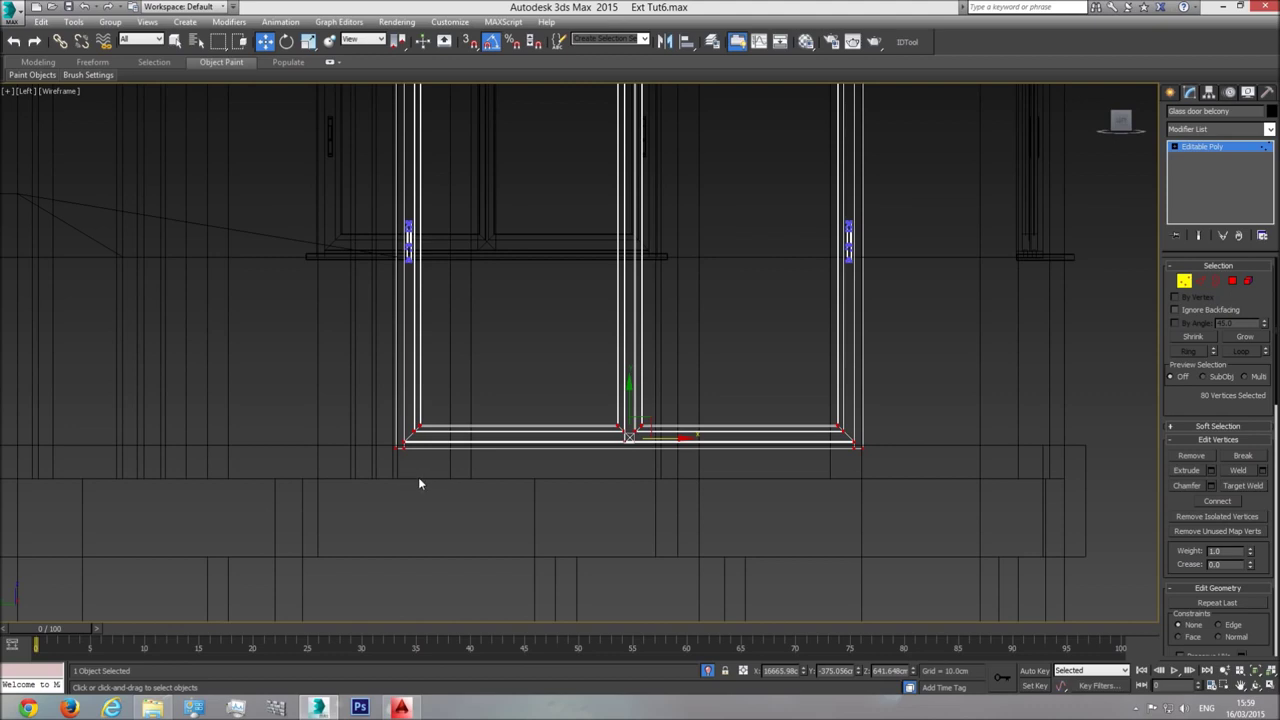
{"action": "key", "text": "F3"}
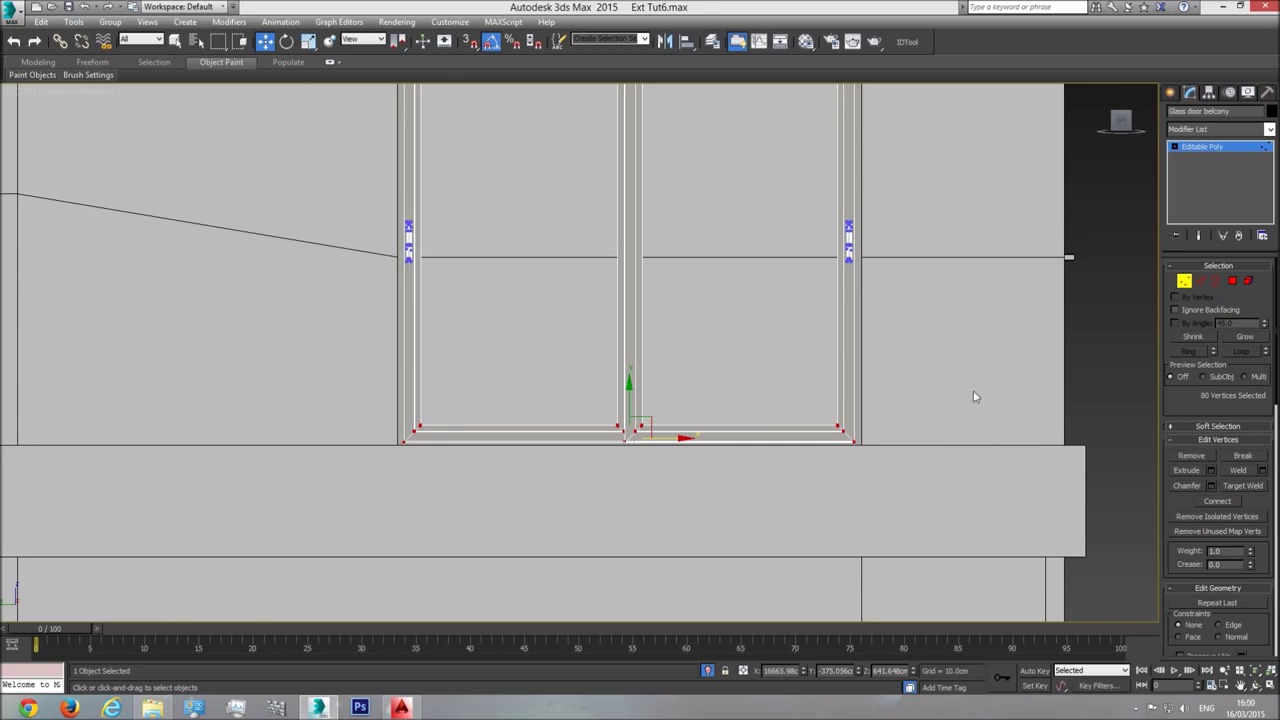
{"action": "key", "text": "F3"}
{"action": "left_click_drag", "start_coordinate": [628, 396], "coordinate": [625, 426]}
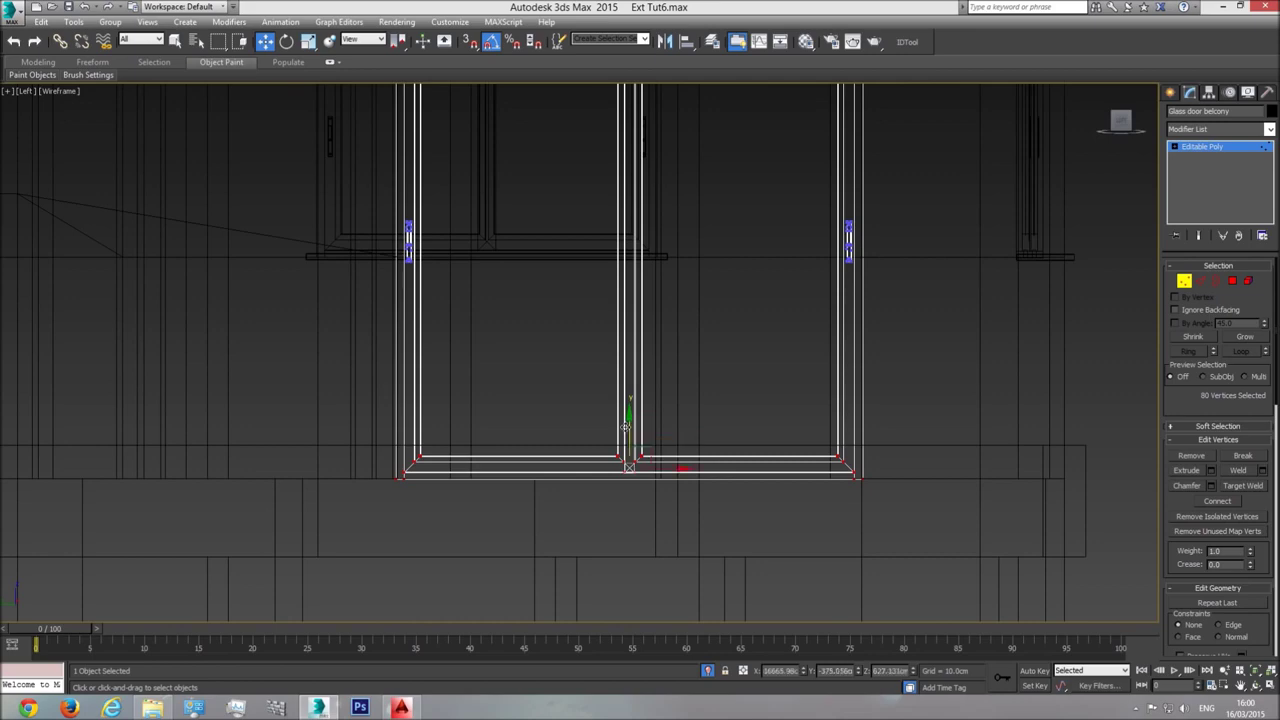
{"action": "scroll", "coordinate": [786, 385], "scroll_direction": "down", "scroll_amount": 3}
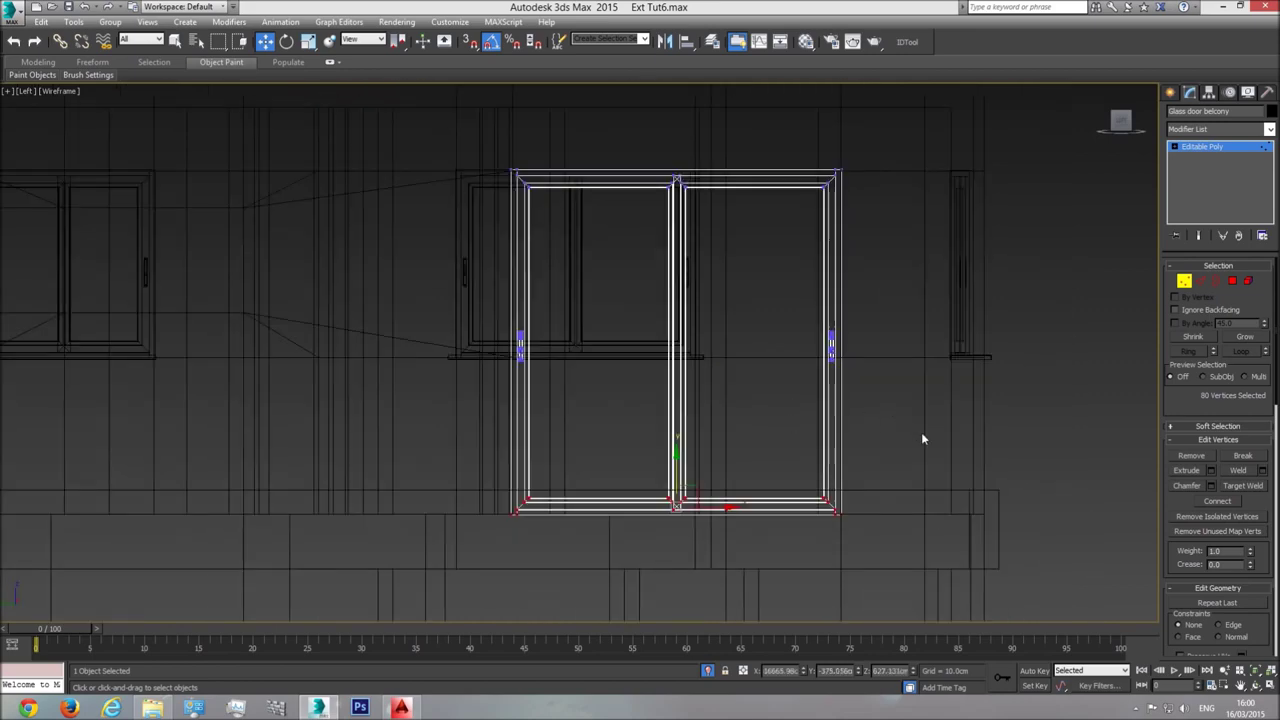
Inspect the door's lowered bottom rail against the balcony floor in perspective and leave Vertex editing
{"action": "key", "text": "p"}
{"action": "left_click", "coordinate": [1256, 671]}
{"action": "left_click", "coordinate": [1256, 686]}
{"action": "key", "text": "F3"}
{"action": "mouse_move", "coordinate": [606, 357]}
{"action": "left_mouse_down"}
{"action": "mouse_move", "coordinate": [643, 391]}
{"action": "mouse_move", "coordinate": [650, 377]}
{"action": "mouse_move", "coordinate": [631, 396]}
{"action": "mouse_move", "coordinate": [643, 374]}
{"action": "mouse_move", "coordinate": [544, 416]}
{"action": "mouse_move", "coordinate": [505, 457]}
{"action": "left_mouse_up"}
{"action": "scroll", "coordinate": [650, 377], "scroll_direction": "down", "scroll_amount": 2}
{"action": "scroll", "coordinate": [528, 437], "scroll_direction": "up", "scroll_amount": 4}
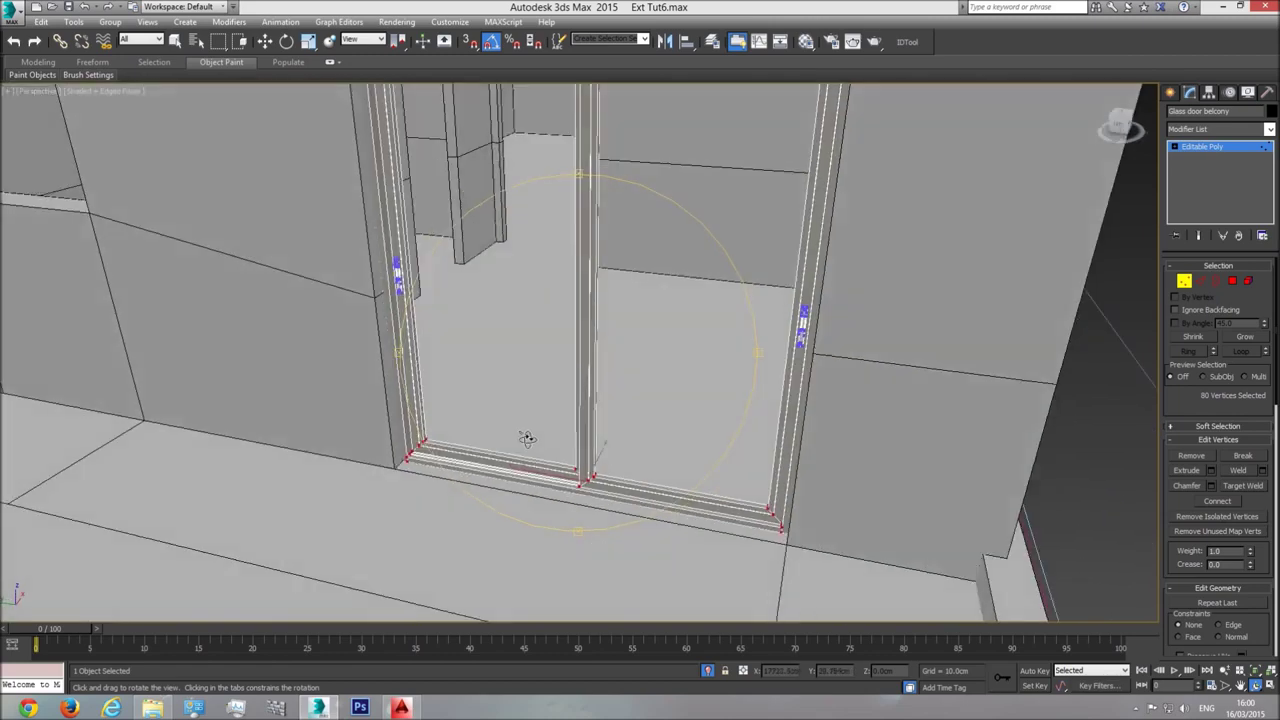
{"action": "left_click", "coordinate": [1227, 151]}
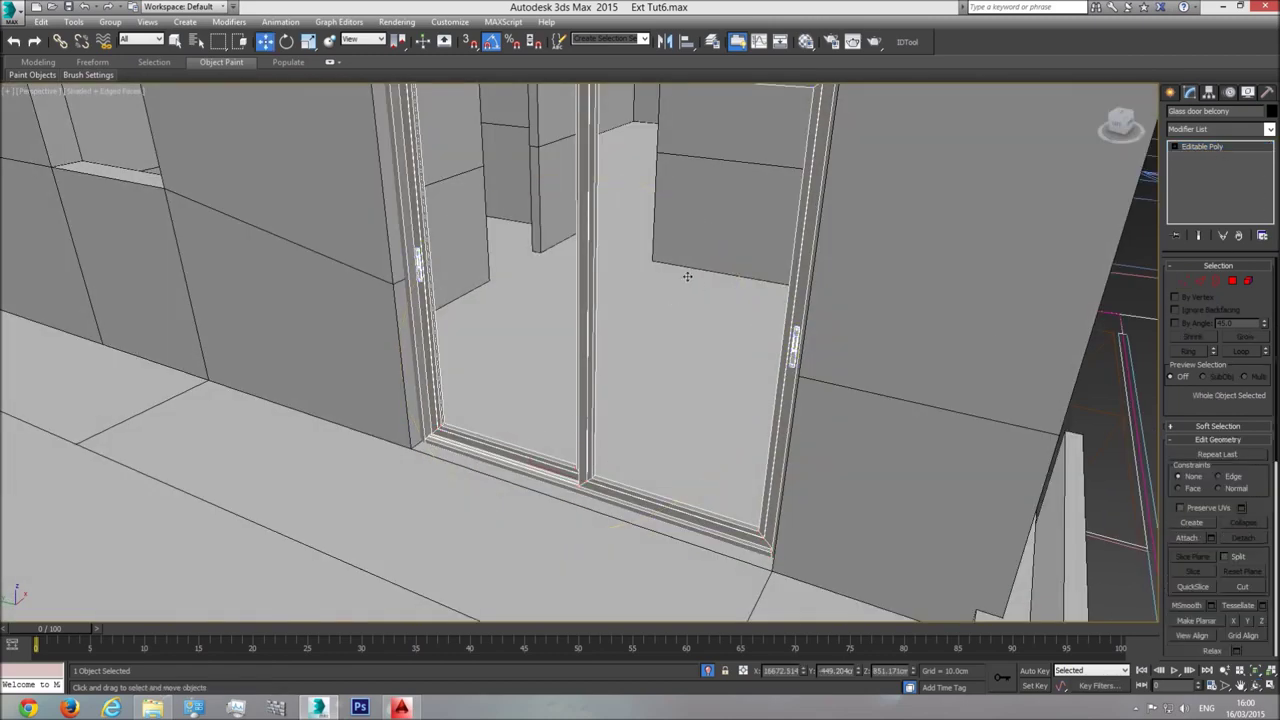
Move the glass door about 10 cm outward along X to bring its frame to the facade's outer surface
{"action": "scroll", "coordinate": [680, 290], "scroll_direction": "down", "scroll_amount": 4}
{"action": "middle_click_drag", "start_coordinate": [744, 244], "coordinate": [702, 244]}
{"action": "scroll", "coordinate": [702, 226], "scroll_direction": "up", "scroll_amount": 2}
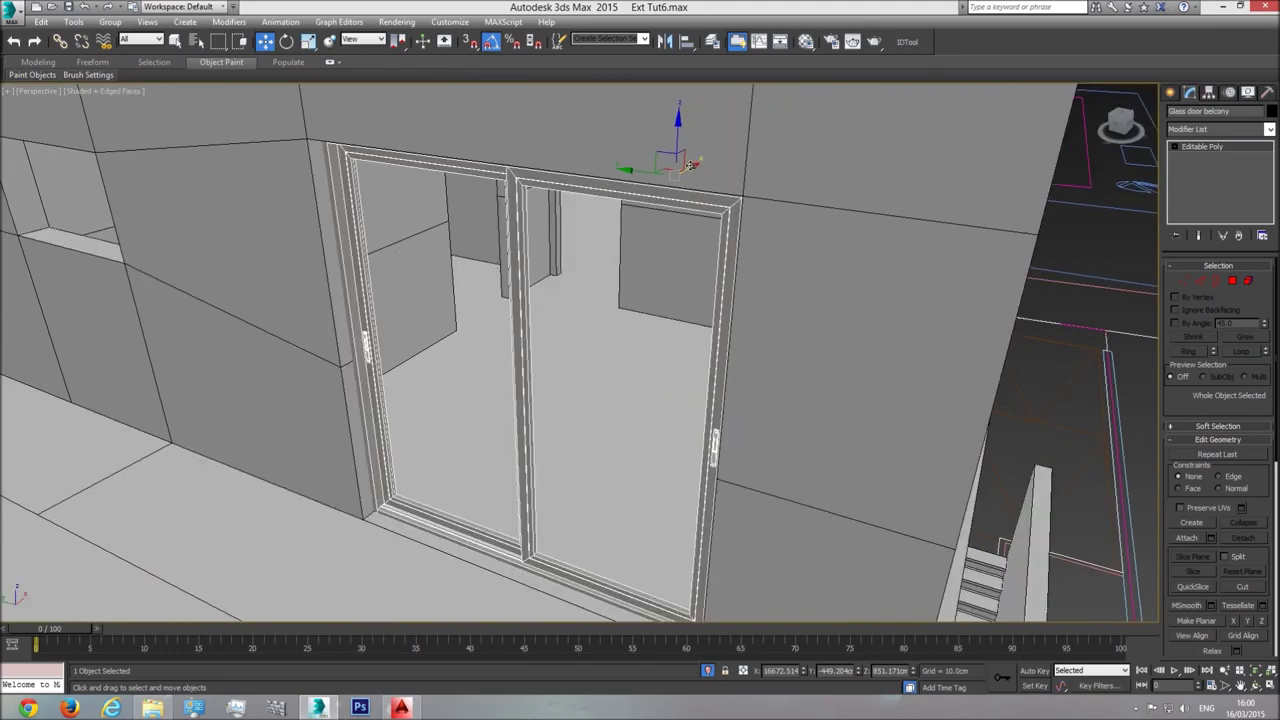
{"action": "left_click_drag", "start_coordinate": [690, 165], "coordinate": [682, 172]}
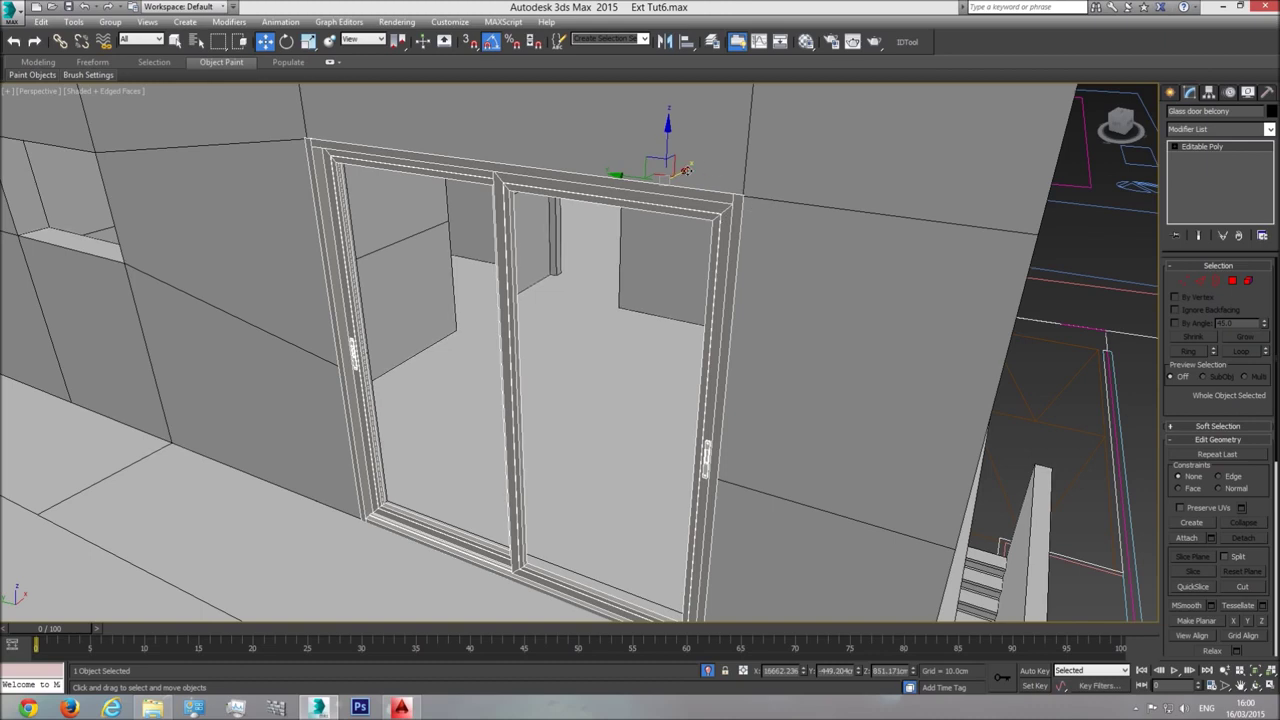
{"action": "left_click_drag", "start_coordinate": [686, 170], "coordinate": [693, 260]}
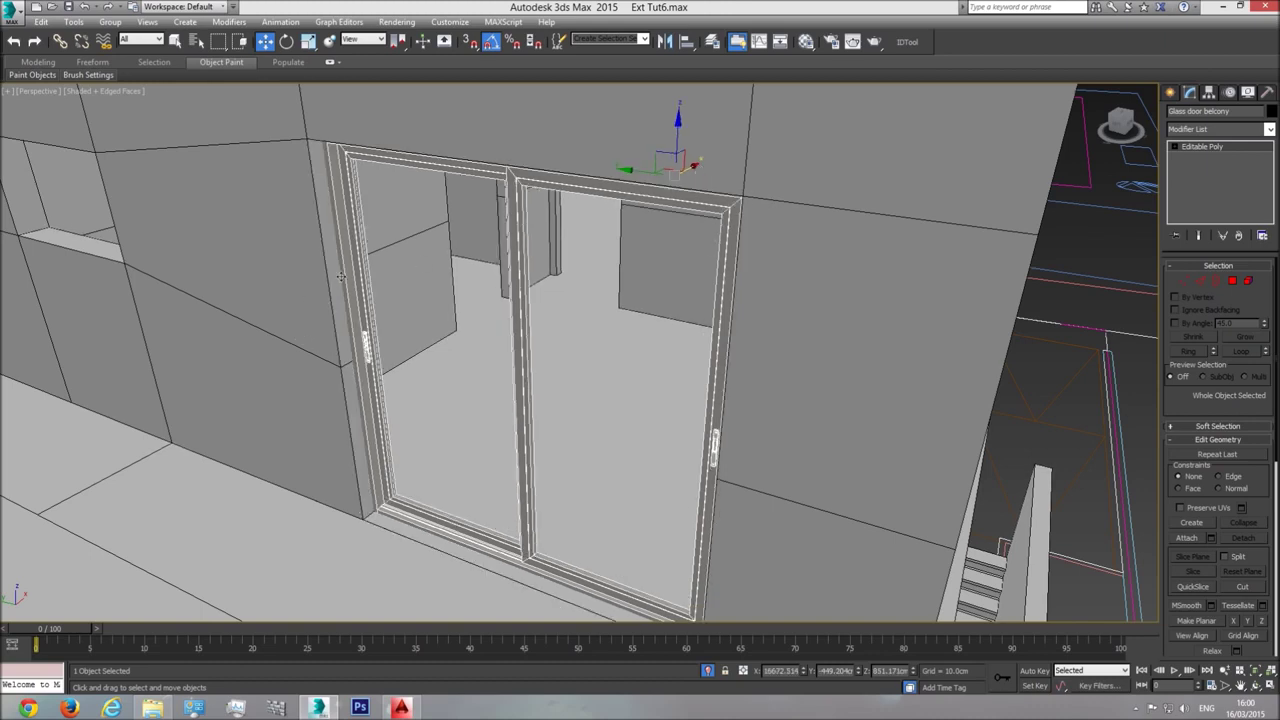
{"action": "left_click_drag", "start_coordinate": [693, 165], "coordinate": [683, 173]}
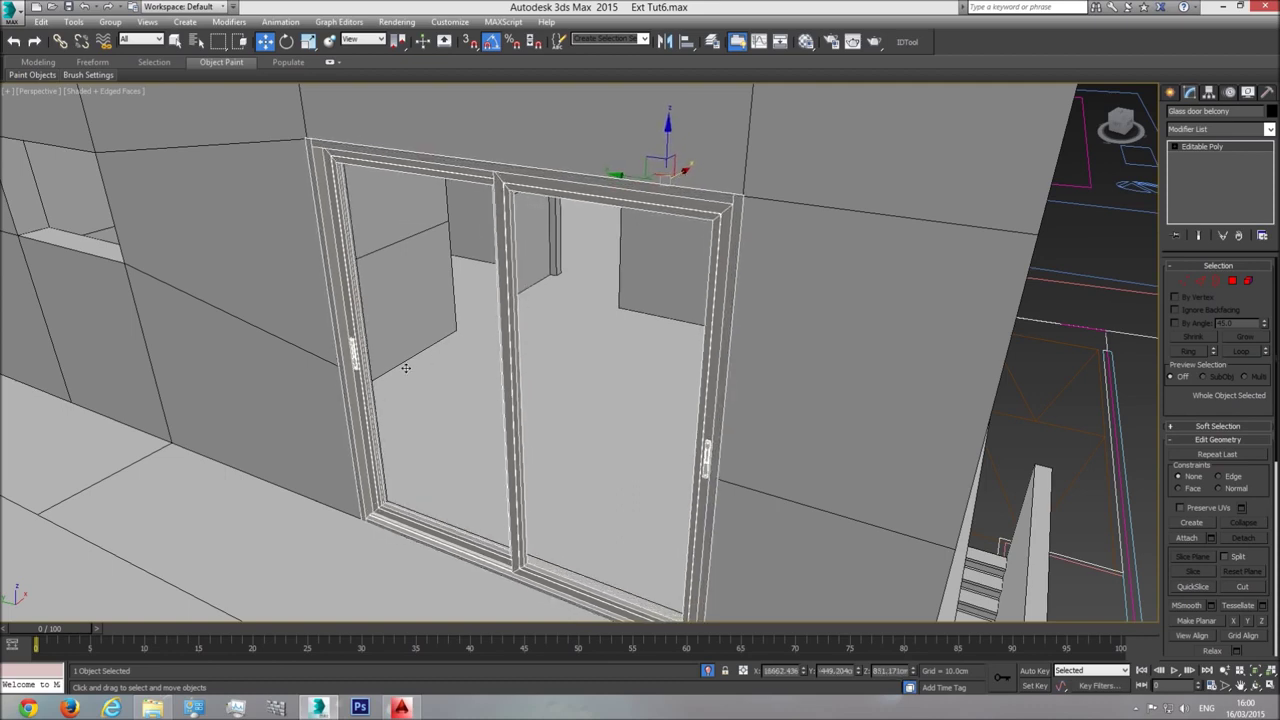
Examine the glass door's fit in the balcony opening from several angles
{"action": "left_click", "coordinate": [1255, 686]}
{"action": "mouse_move", "coordinate": [609, 386]}
{"action": "left_mouse_down"}
{"action": "mouse_move", "coordinate": [697, 369]}
{"action": "mouse_move", "coordinate": [634, 360]}
{"action": "mouse_move", "coordinate": [620, 383]}
{"action": "mouse_move", "coordinate": [568, 384]}
{"action": "mouse_move", "coordinate": [590, 370]}
{"action": "mouse_move", "coordinate": [599, 387]}
{"action": "left_mouse_up"}
{"action": "scroll", "coordinate": [631, 386], "scroll_direction": "down", "scroll_amount": 3}
{"action": "scroll", "coordinate": [618, 385], "scroll_direction": "down", "scroll_amount": 3}
{"action": "scroll", "coordinate": [599, 387], "scroll_direction": "up", "scroll_amount": 5}
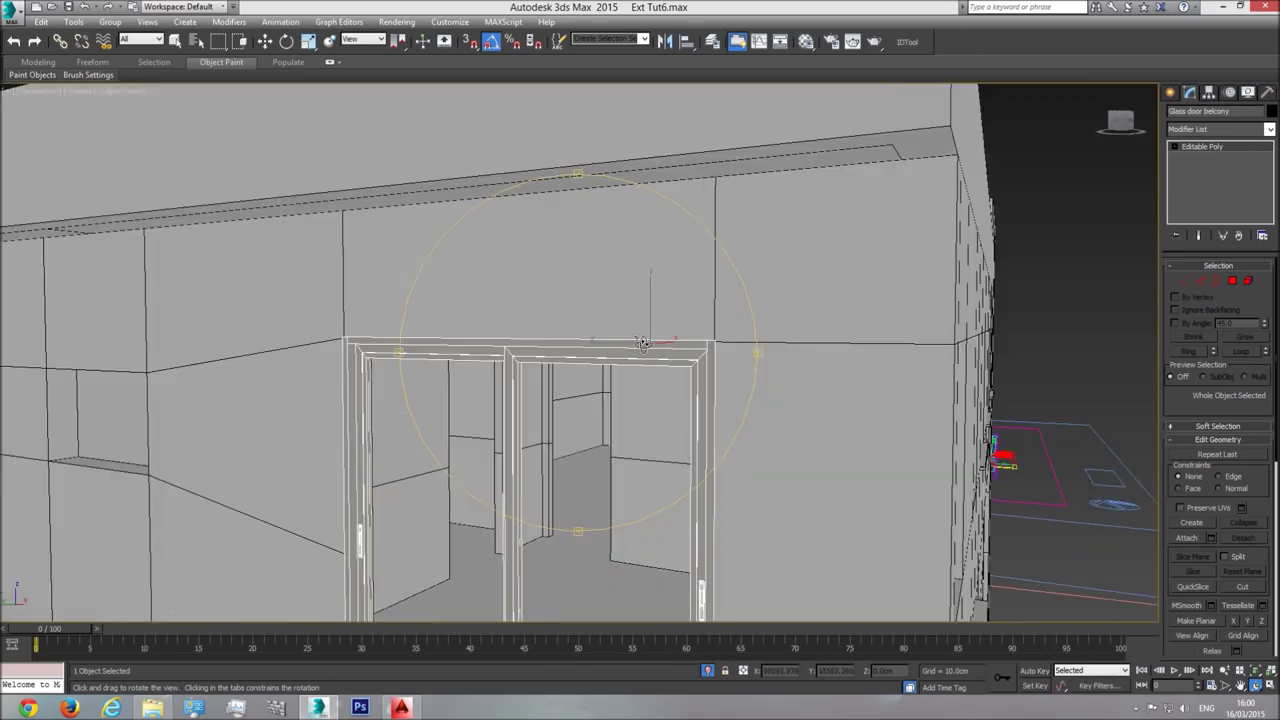
{"action": "left_click_drag", "start_coordinate": [605, 355], "coordinate": [528, 401]}
{"action": "left_click_drag", "start_coordinate": [627, 401], "coordinate": [606, 386]}
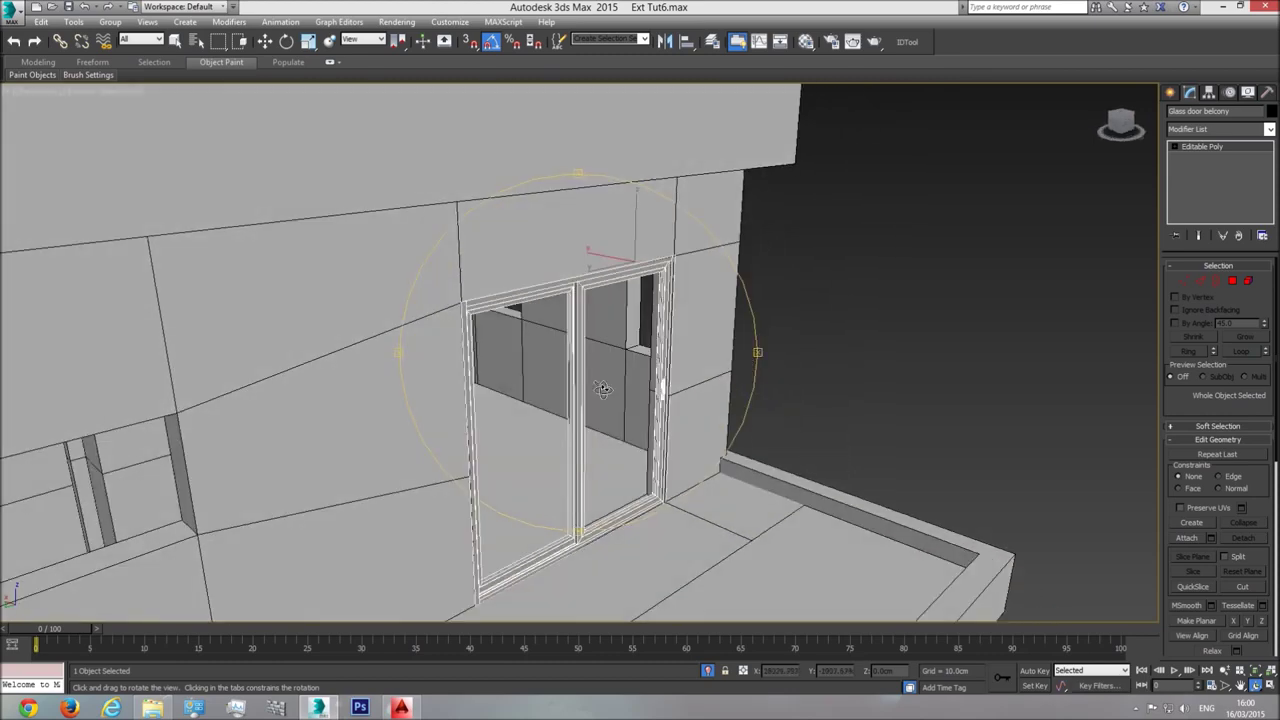
{"action": "scroll", "coordinate": [606, 386], "scroll_direction": "down", "scroll_amount": 3}
{"action": "middle_click_drag", "start_coordinate": [606, 386], "coordinate": [610, 296]}
{"action": "key", "text": "w"}
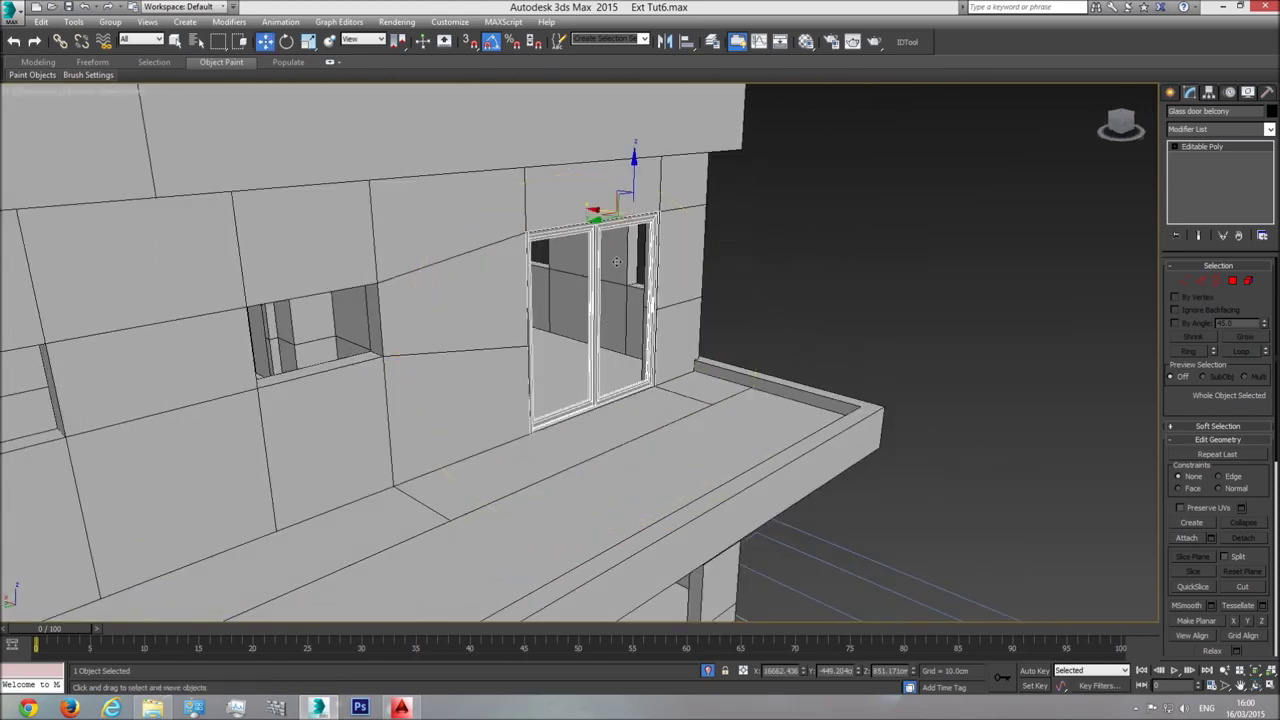
Set the Left view to Realistic shading and clone the glass door as a Copy into the opening at the facade's other end
{"action": "key", "text": "l"}
{"action": "scroll", "coordinate": [680, 334], "scroll_direction": "down", "scroll_amount": 5}
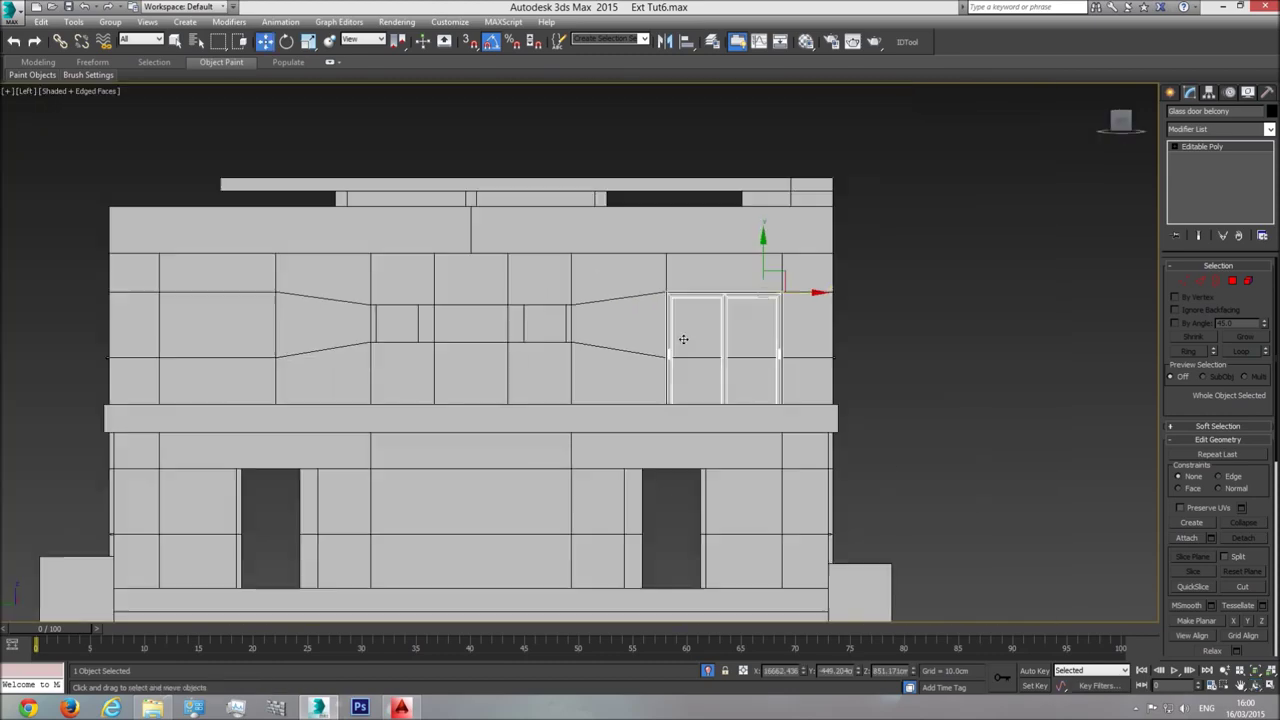
{"action": "left_click", "coordinate": [97, 92]}
{"action": "left_click", "coordinate": [126, 108]}
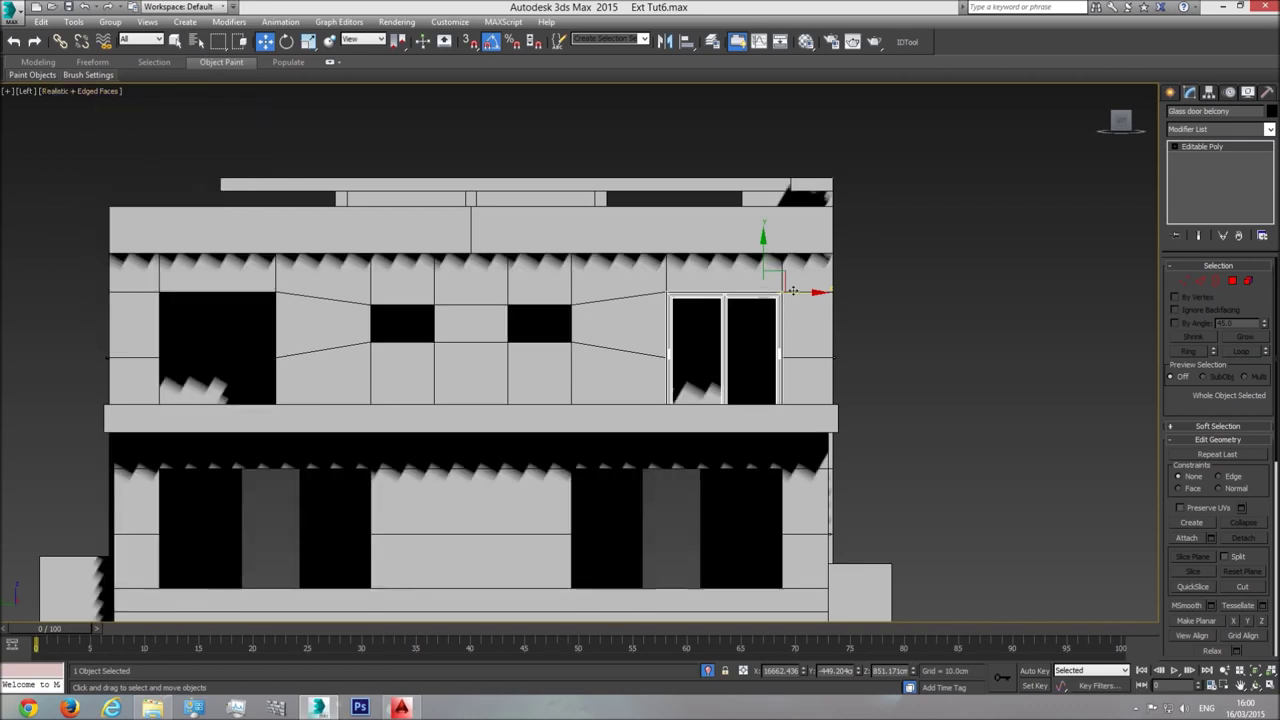
{"action": "left_click_drag", "start_coordinate": [806, 290], "coordinate": [299, 368], "text": "shift"}
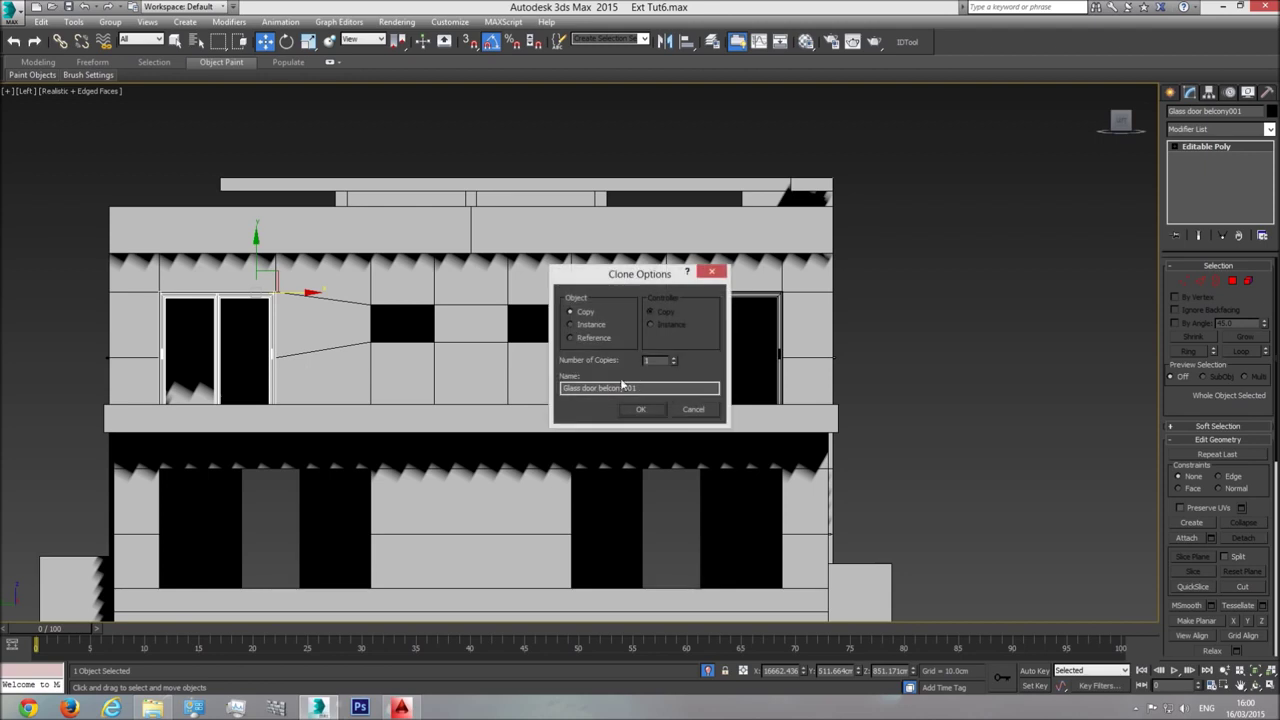
{"action": "left_click", "coordinate": [638, 410]}
{"action": "mouse_move", "coordinate": [383, 324]}
{"action": "middle_mouse_down"}
{"action": "mouse_move", "coordinate": [439, 343]}
{"action": "mouse_move", "coordinate": [531, 343]}
{"action": "middle_mouse_up"}
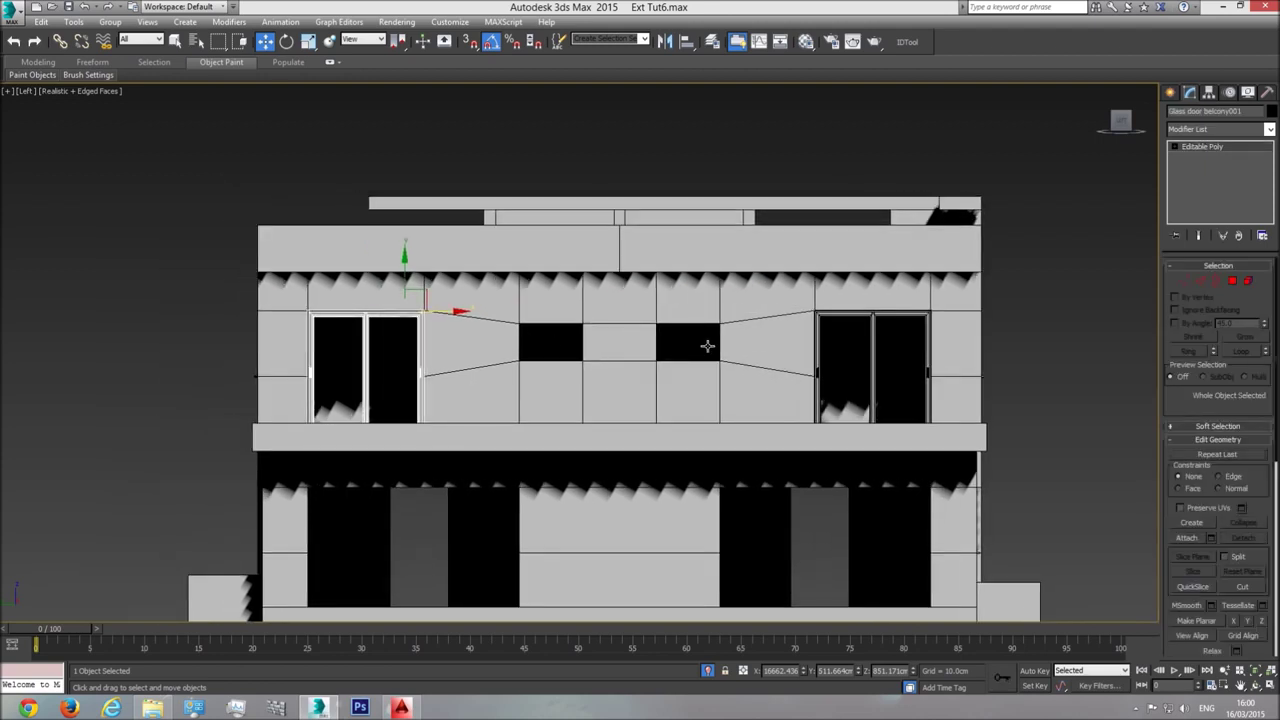
Switch to AutoCAD and examine the upper-floor windows and doors in the rear elevation drawing
{"action": "left_click", "coordinate": [401, 708]}
{"action": "middle_click_drag", "start_coordinate": [583, 394], "coordinate": [569, 418]}
{"action": "scroll", "coordinate": [569, 418], "scroll_direction": "down", "scroll_amount": 5}
{"action": "scroll", "coordinate": [563, 371], "scroll_direction": "up", "scroll_amount": 8}
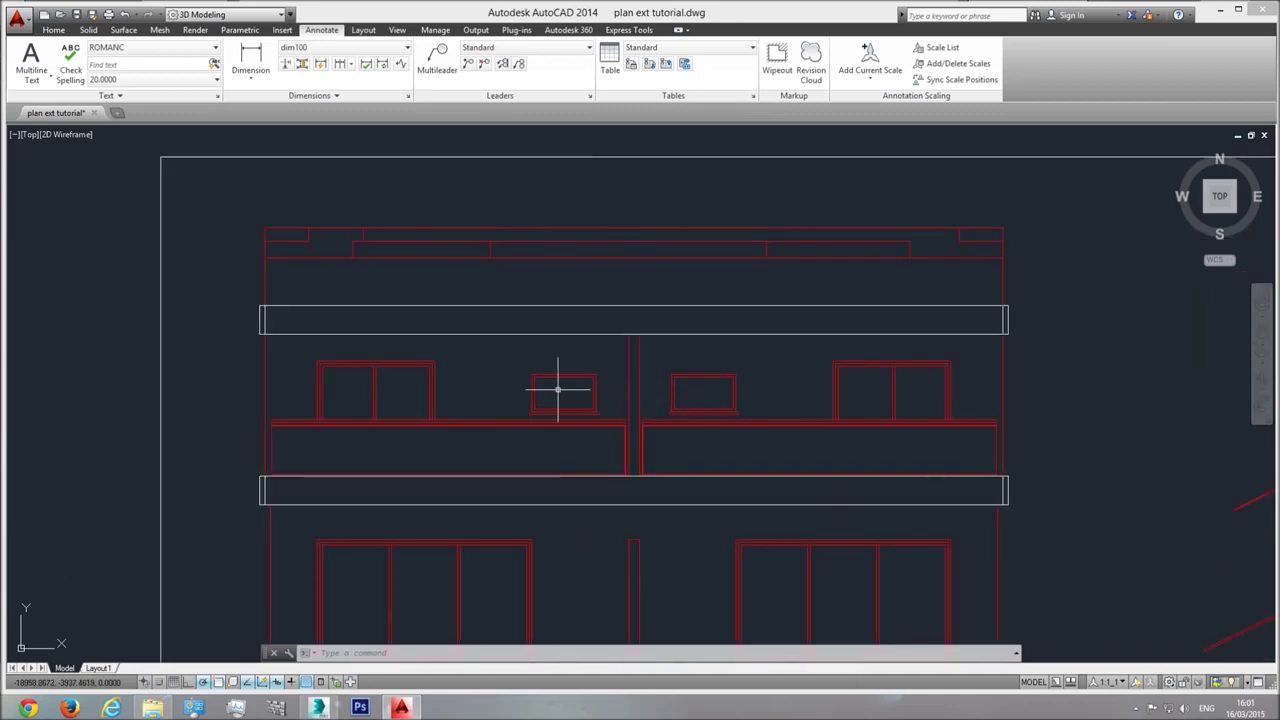
Return to 3ds Max and nudge the copied glass door sideways to align it with its opening
{"action": "key", "text": "alt+Tab"}
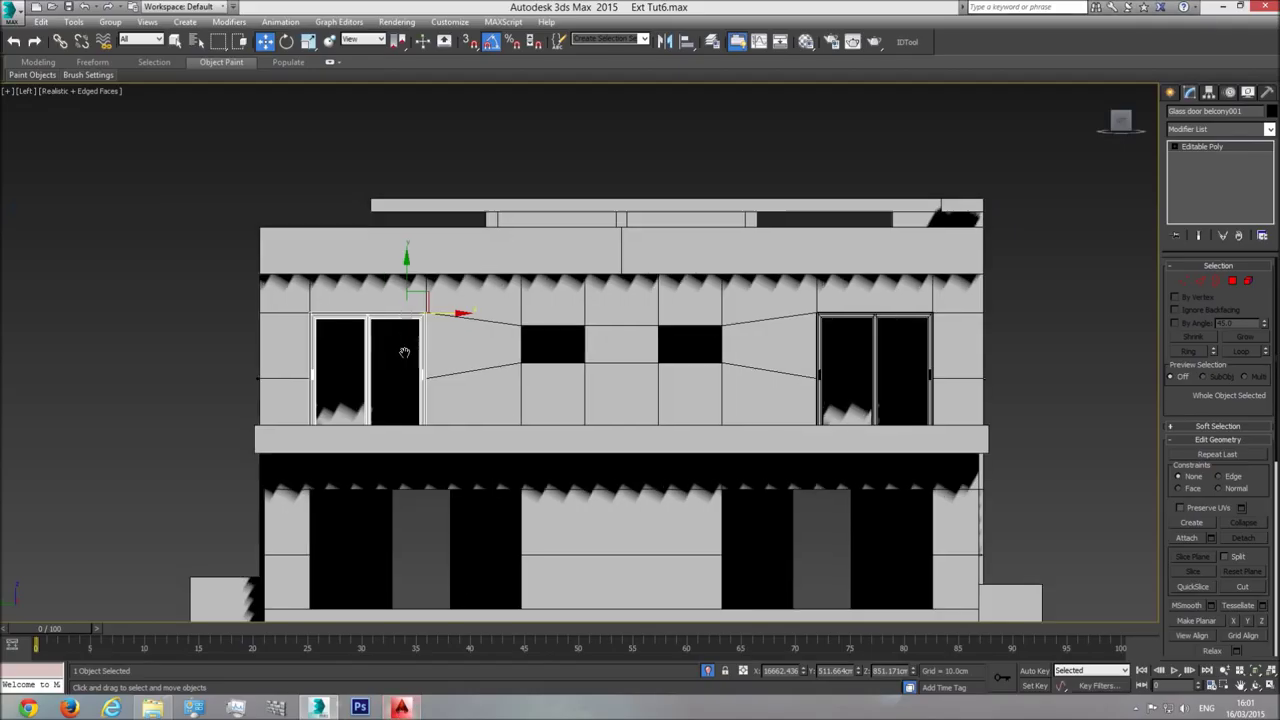
{"action": "scroll", "coordinate": [395, 340], "scroll_direction": "up", "scroll_amount": 5}
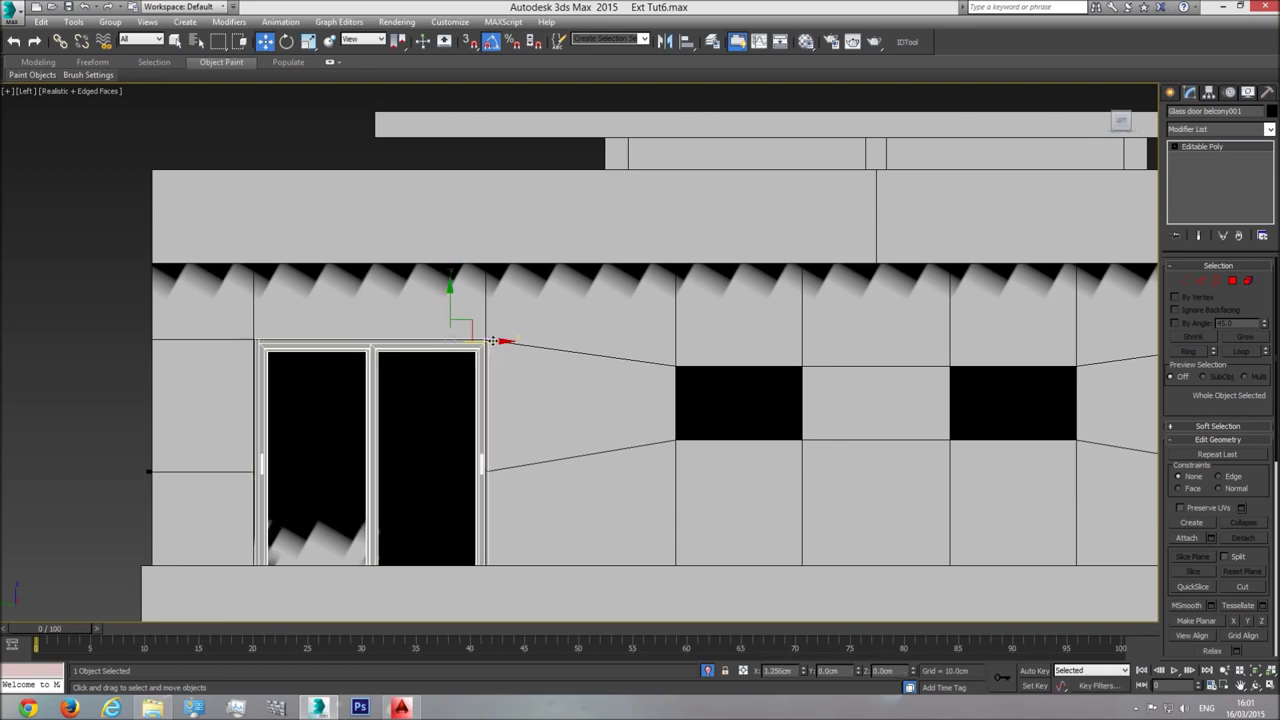
{"action": "scroll", "coordinate": [583, 400], "scroll_direction": "down", "scroll_amount": 10}
Inspect both balcony doors on the facade in perspective
{"action": "key", "text": "p"}
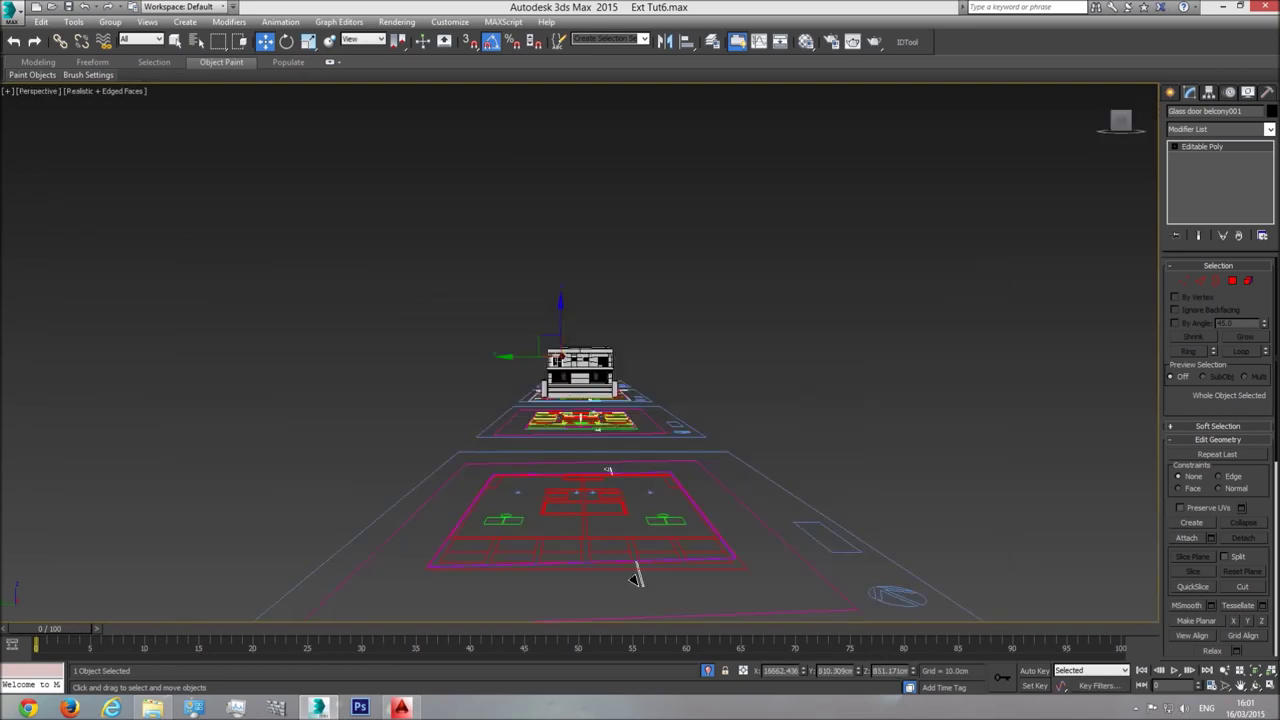
{"action": "left_click", "coordinate": [1256, 673]}
{"action": "left_click", "coordinate": [1256, 686]}
{"action": "left_click_drag", "start_coordinate": [518, 317], "coordinate": [503, 349]}
{"action": "scroll", "coordinate": [503, 349], "scroll_direction": "down", "scroll_amount": 5}
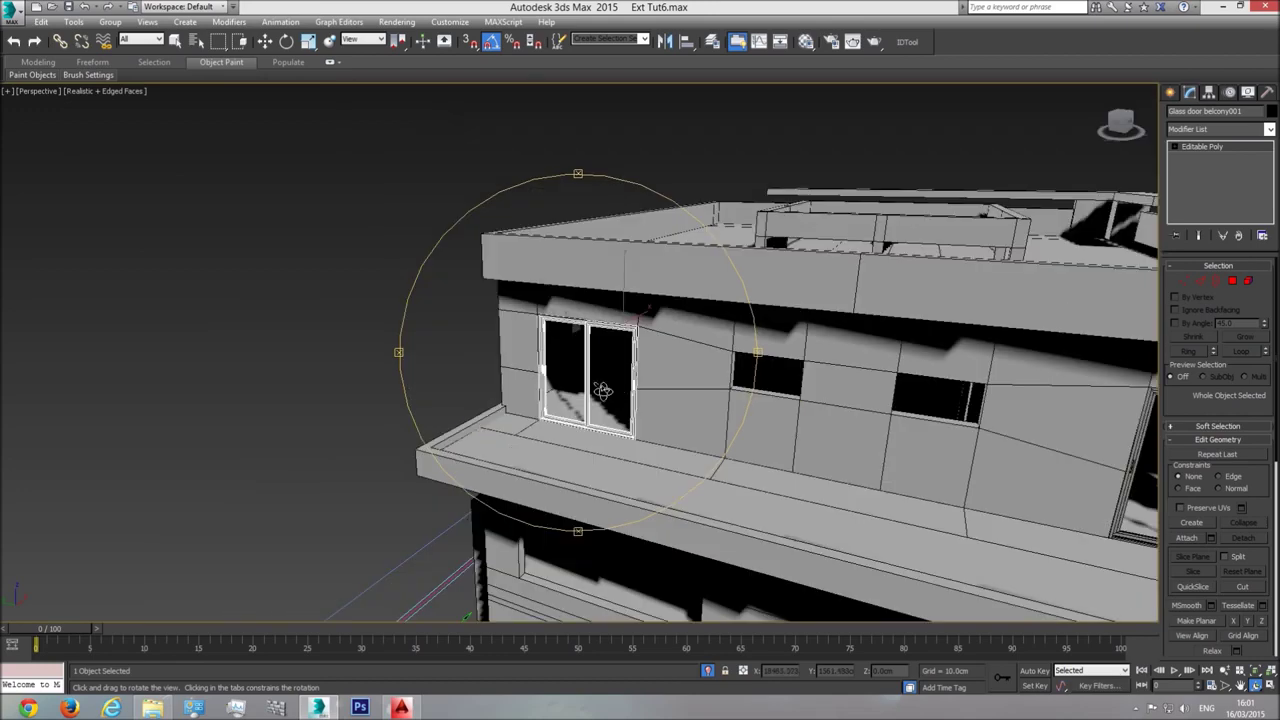
{"action": "middle_click_drag", "start_coordinate": [597, 386], "coordinate": [495, 358]}
{"action": "scroll", "coordinate": [495, 358], "scroll_direction": "down", "scroll_amount": 2}
{"action": "left_click_drag", "start_coordinate": [495, 358], "coordinate": [723, 403]}
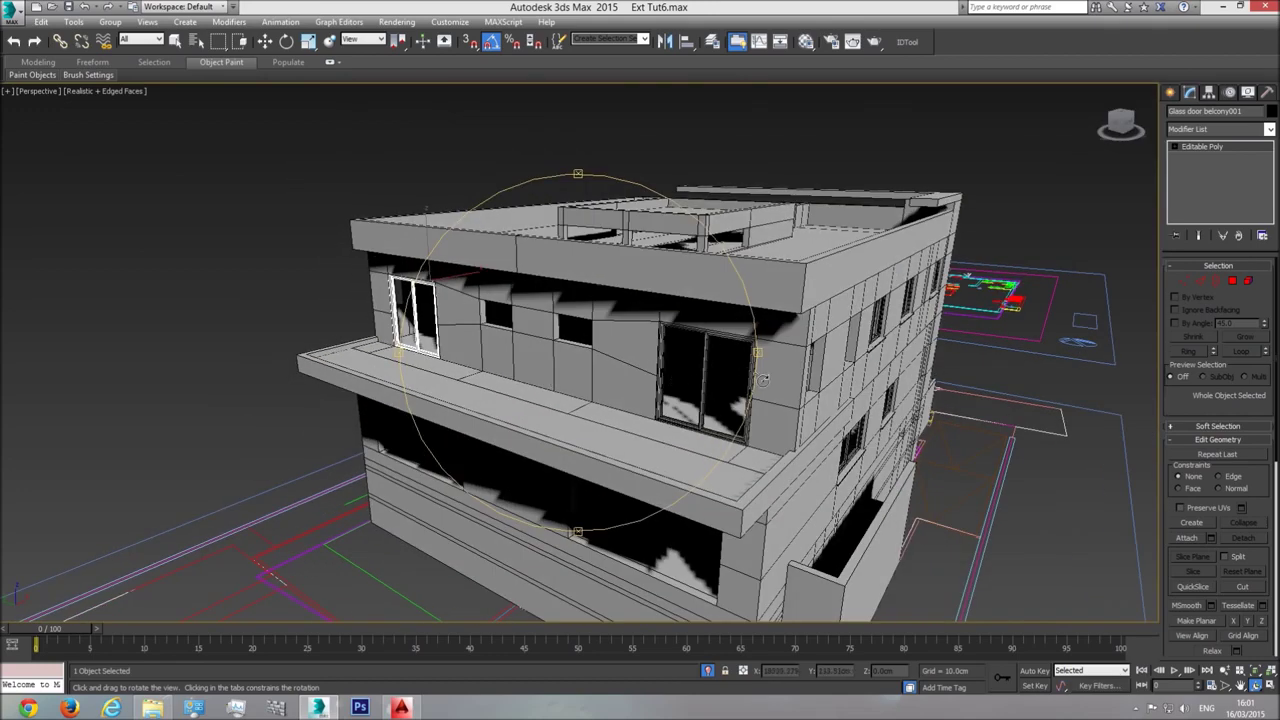
Set the perspective view to Shaded with edged faces and bring the rear ground-floor openings into sight
{"action": "key", "text": "w"}
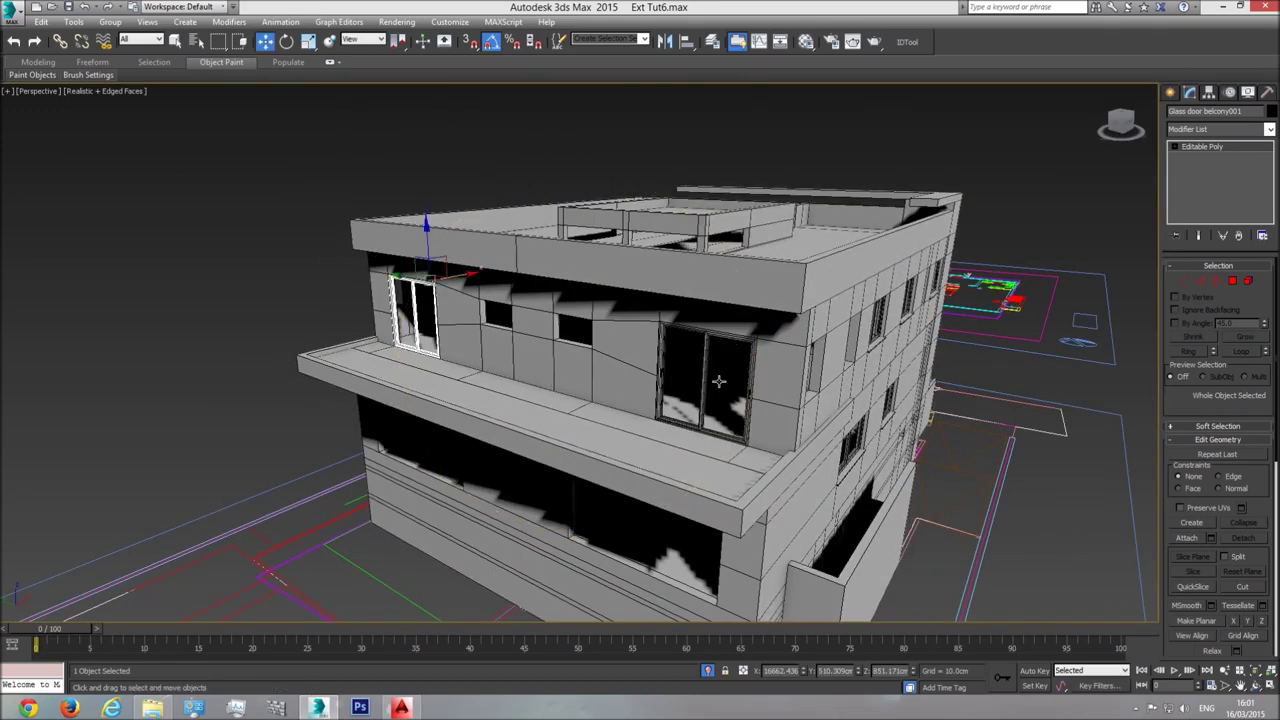
{"action": "left_click", "coordinate": [105, 91]}
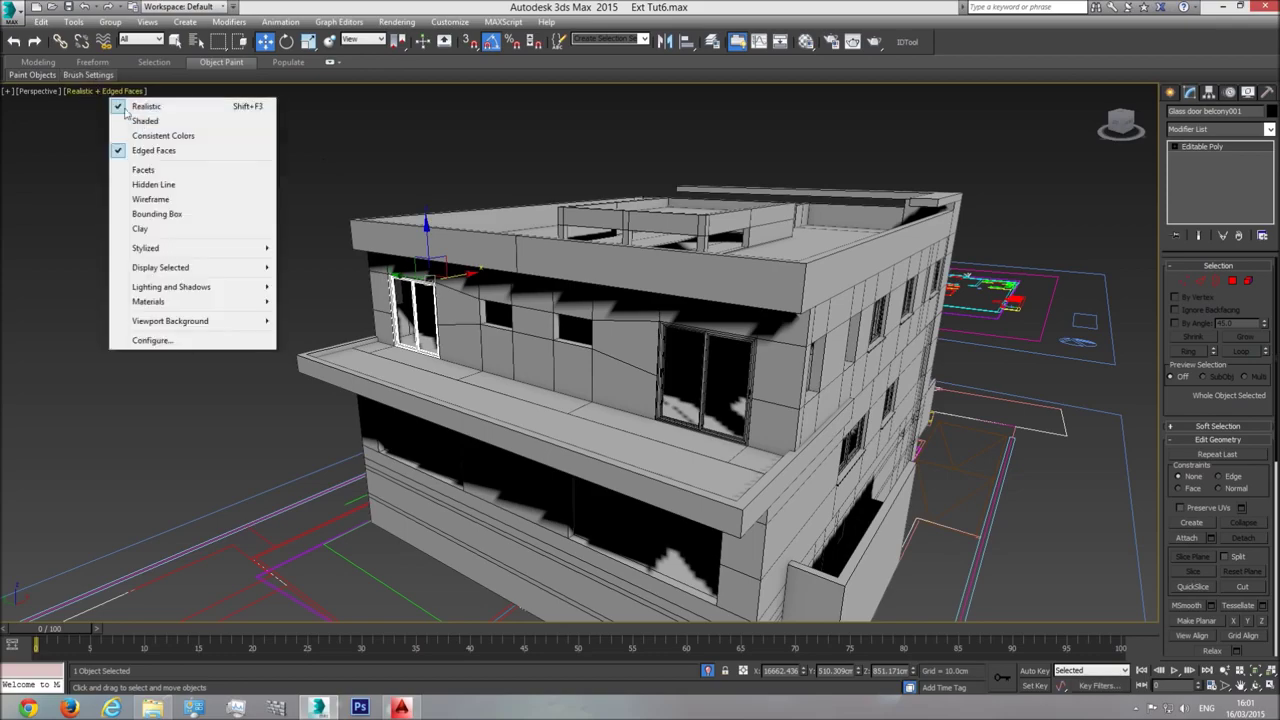
{"action": "left_click", "coordinate": [150, 122]}
{"action": "left_click", "coordinate": [1256, 686]}
{"action": "left_click_drag", "start_coordinate": [730, 415], "coordinate": [506, 344]}
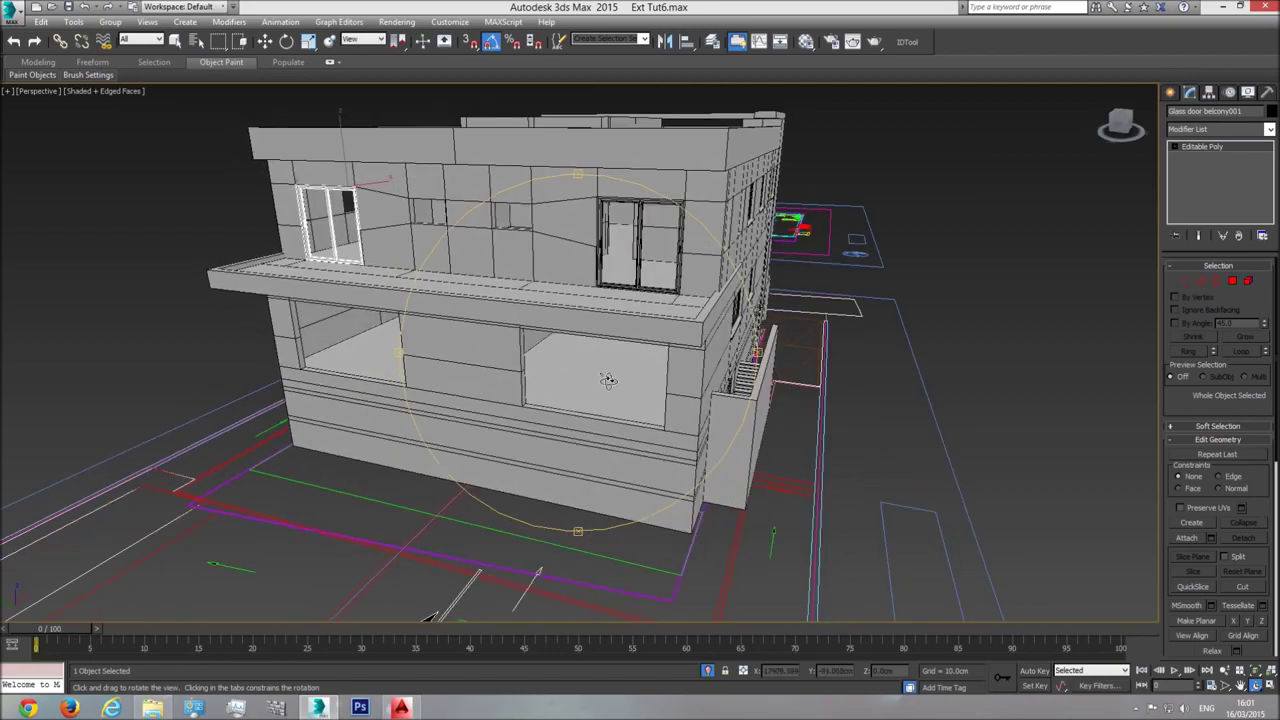
Switch to AutoCAD to examine the ground-floor glass doors in the rear elevation, and return to 3ds Max
{"action": "left_click", "coordinate": [409, 711]}
{"action": "middle_click_drag", "start_coordinate": [783, 514], "coordinate": [740, 317]}
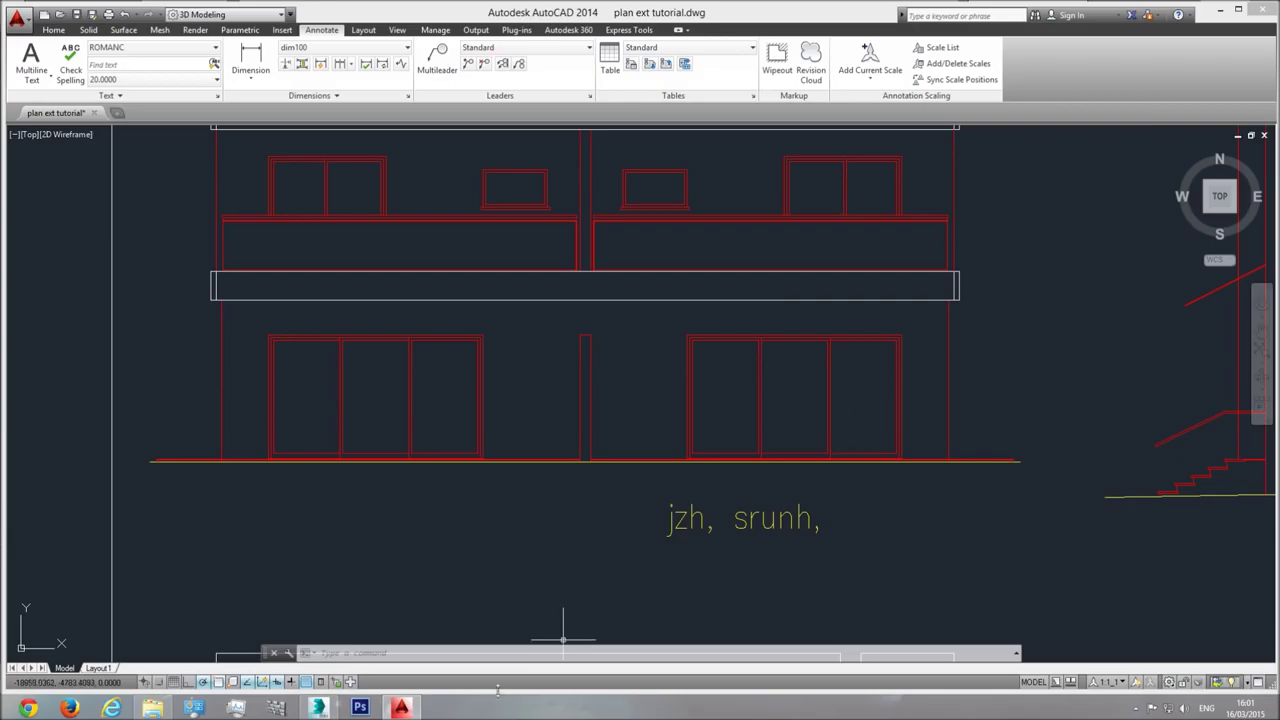
{"action": "left_click", "coordinate": [409, 711]}
Clone the upper glass balcony door down to the ground floor as a Copy and pull it out in front of the wall
{"action": "left_click", "coordinate": [641, 237]}
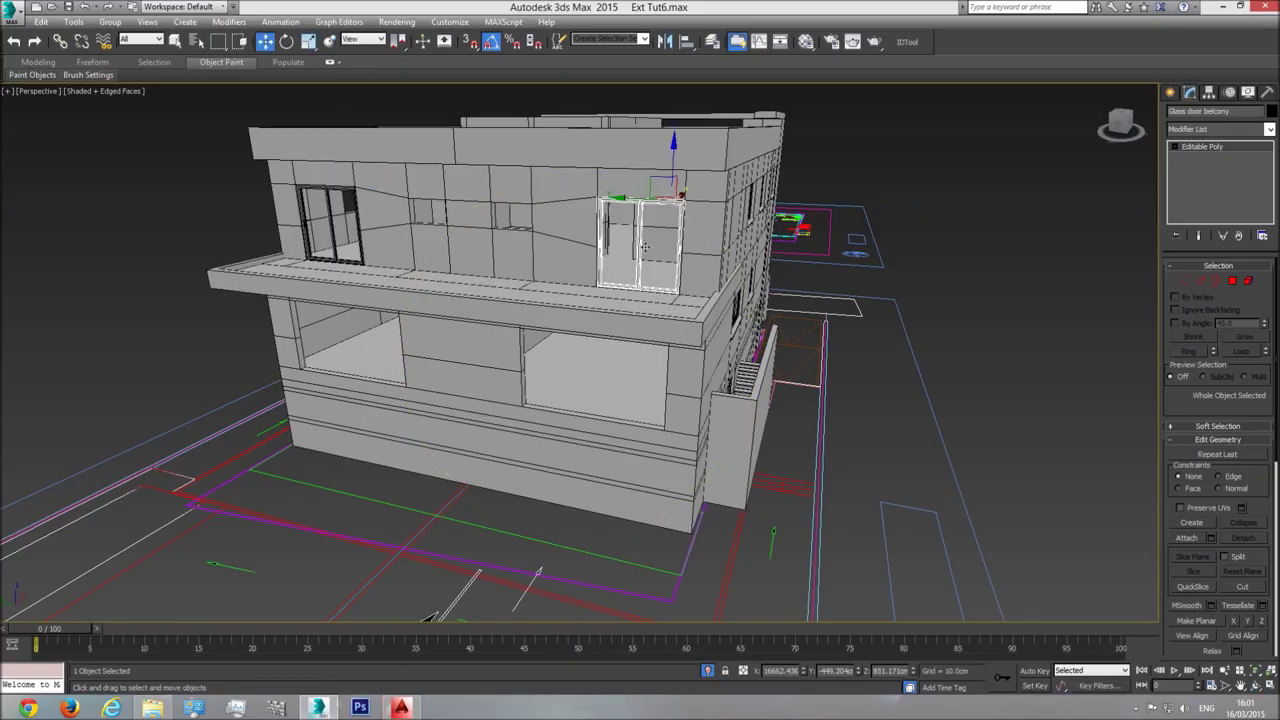
{"action": "left_click_drag", "start_coordinate": [673, 145], "coordinate": [652, 336], "text": "shift"}
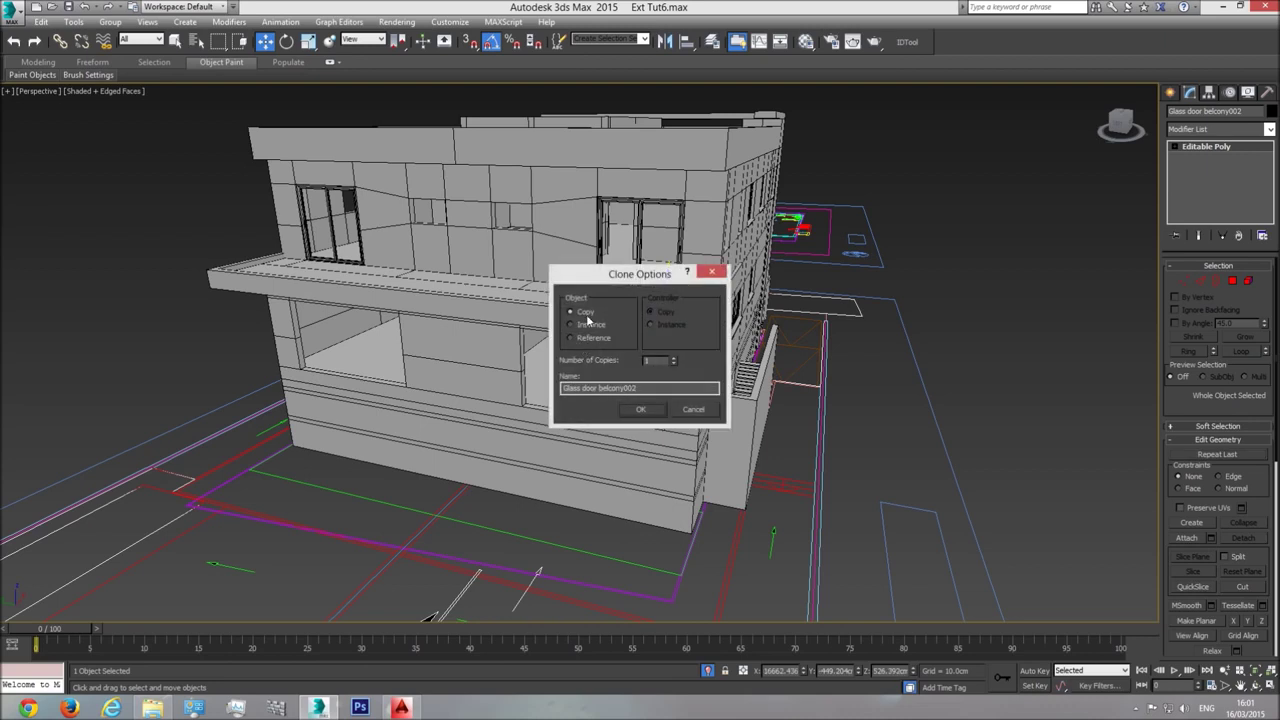
{"action": "left_click", "coordinate": [643, 409]}
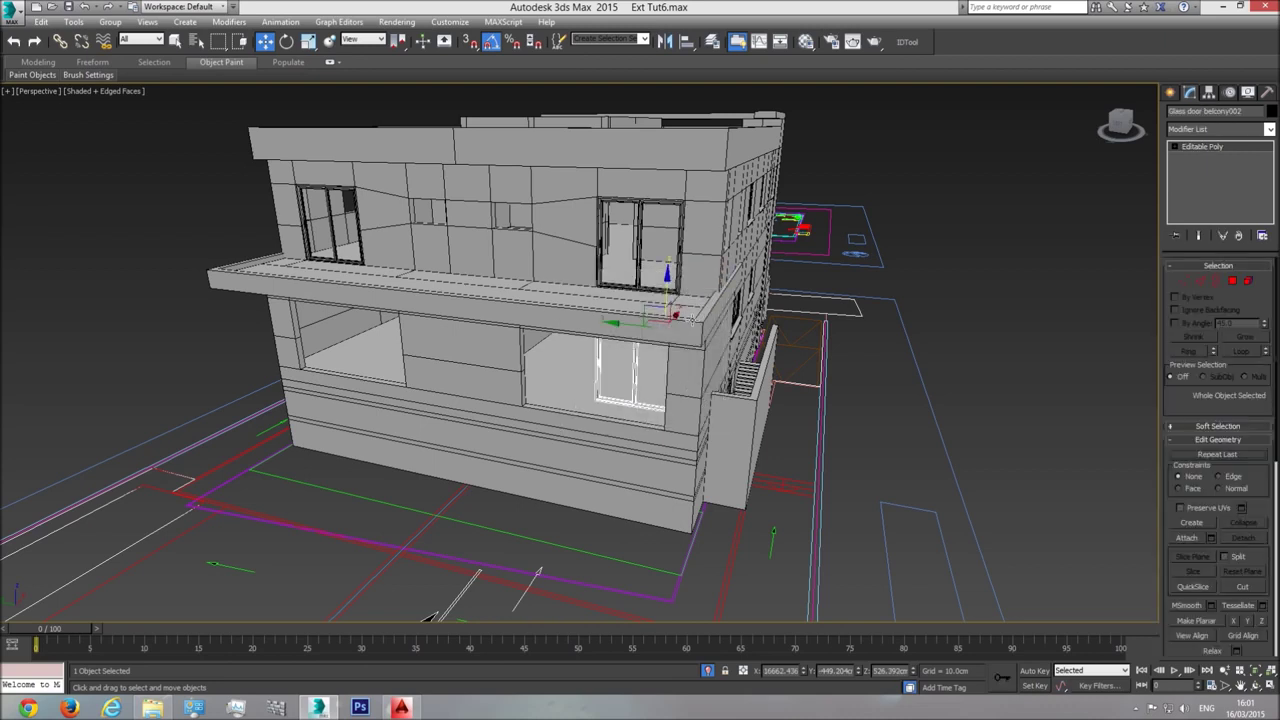
{"action": "left_click_drag", "start_coordinate": [679, 315], "coordinate": [632, 369]}
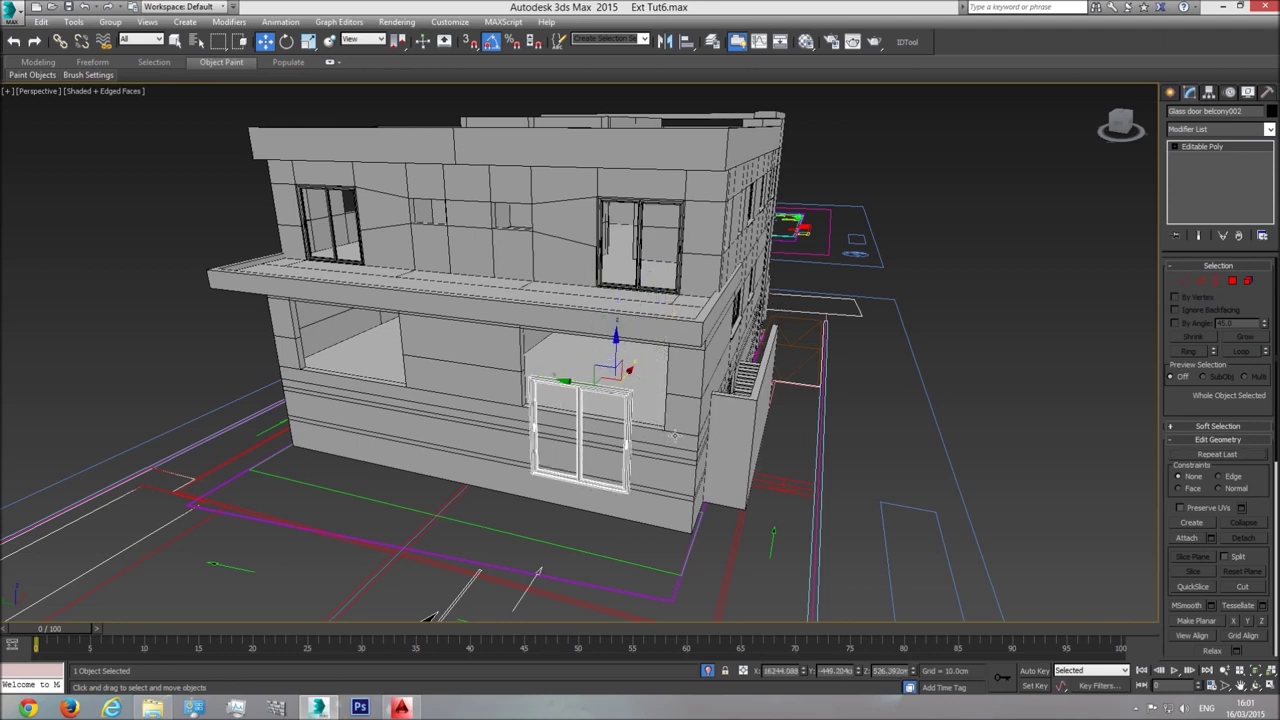
In a straight-on Realistic view, align the copied door with the top and side edges of the ground-floor opening
{"action": "key", "text": "f"}
{"action": "scroll", "coordinate": [687, 373], "scroll_direction": "up", "scroll_amount": 4}
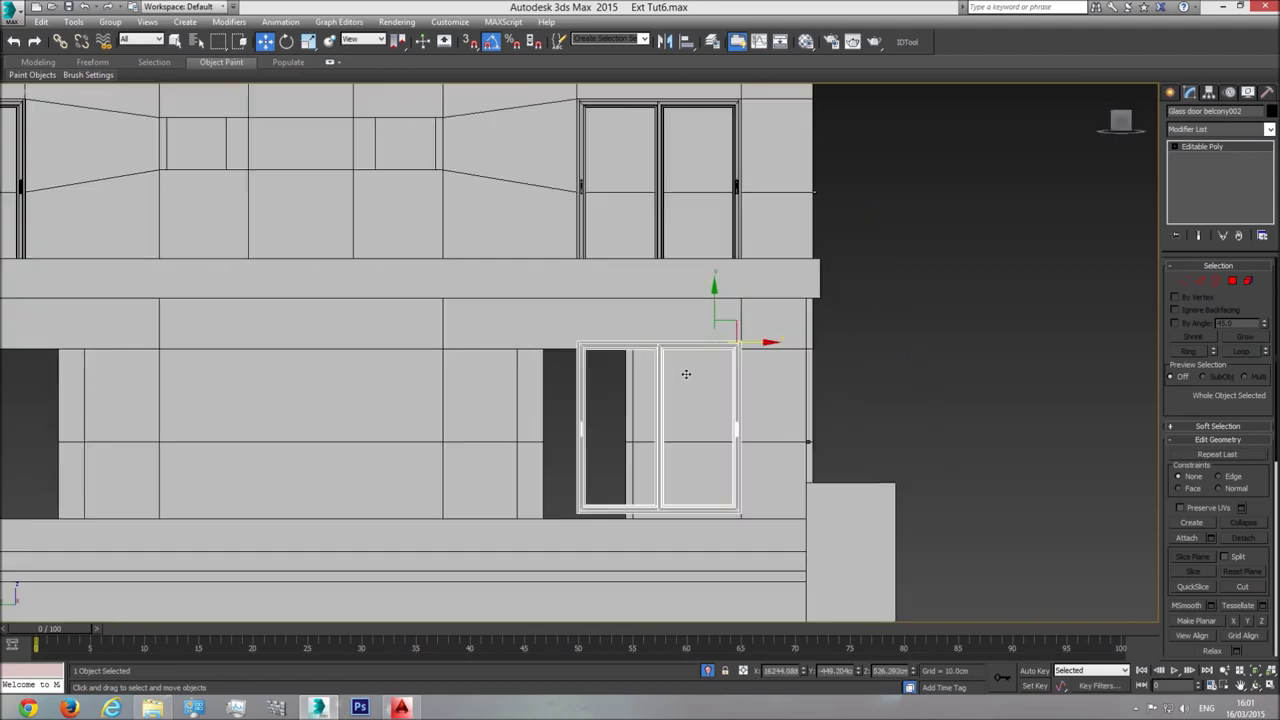
{"action": "left_click", "coordinate": [78, 94]}
{"action": "left_click", "coordinate": [106, 107]}
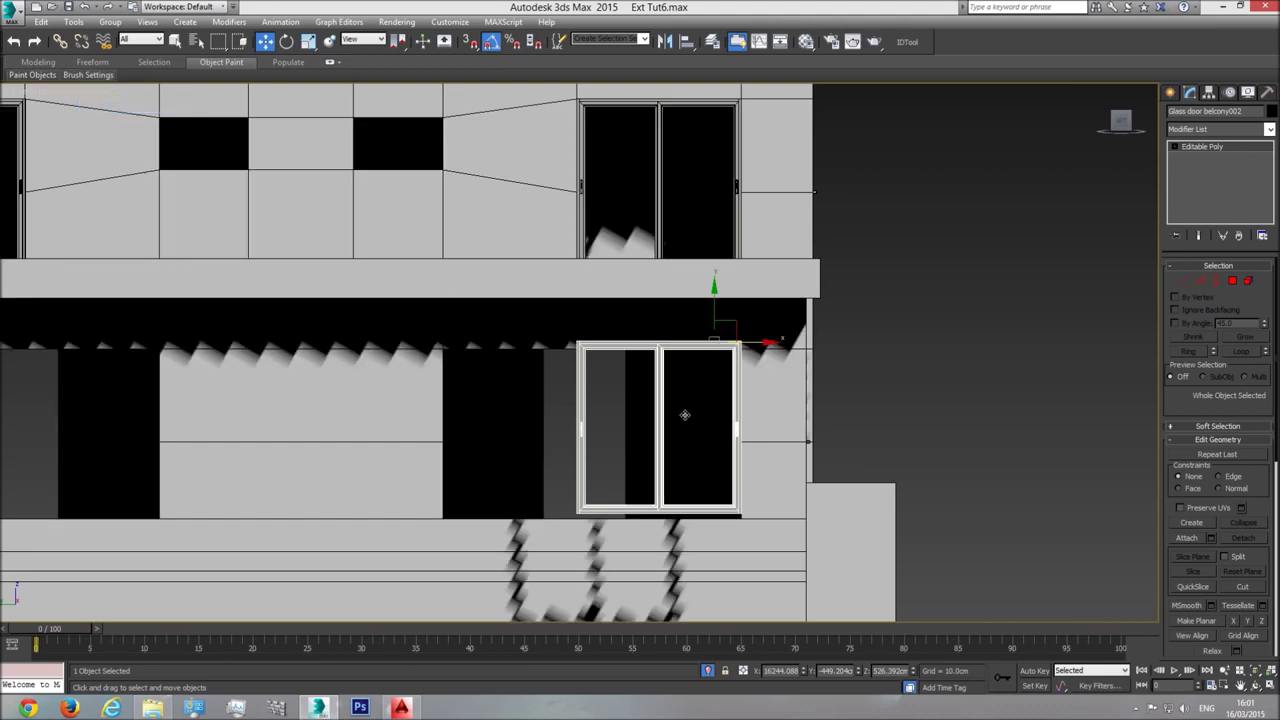
{"action": "mouse_move", "coordinate": [732, 323]}
{"action": "left_mouse_down"}
{"action": "mouse_move", "coordinate": [712, 325]}
{"action": "mouse_move", "coordinate": [736, 327]}
{"action": "left_mouse_up"}
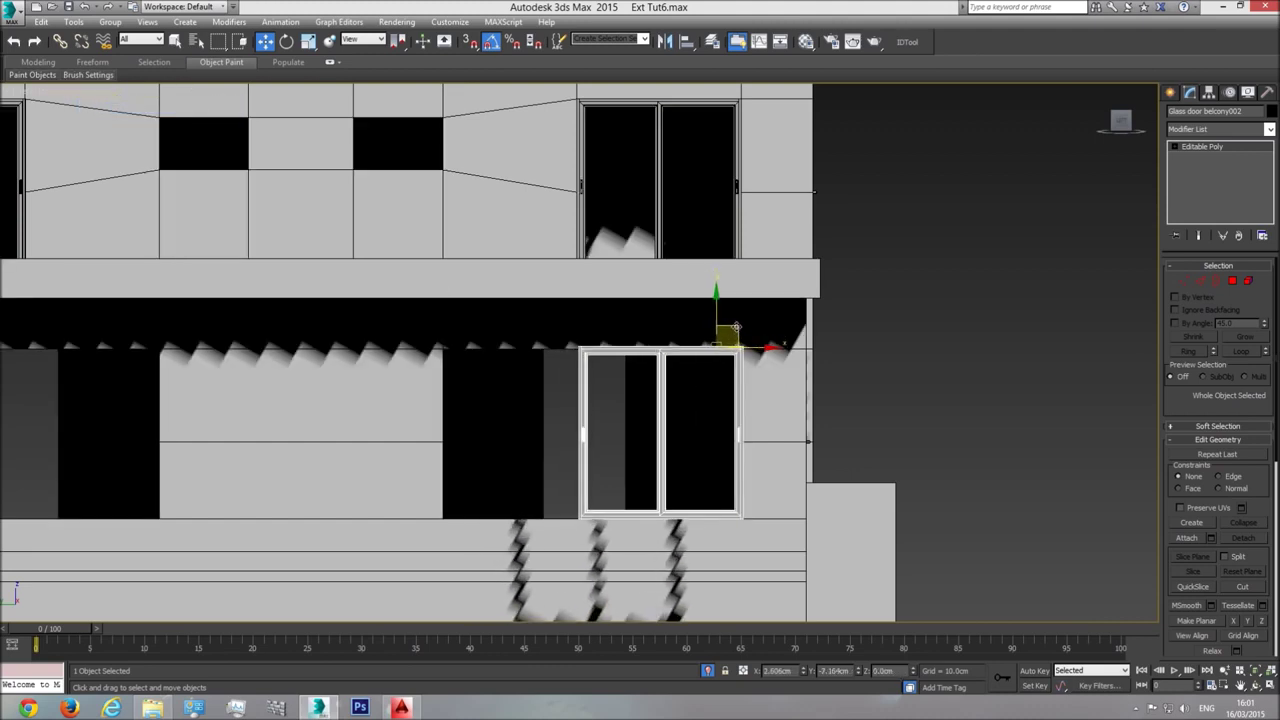
{"action": "scroll", "coordinate": [735, 327], "scroll_direction": "up", "scroll_amount": 3}
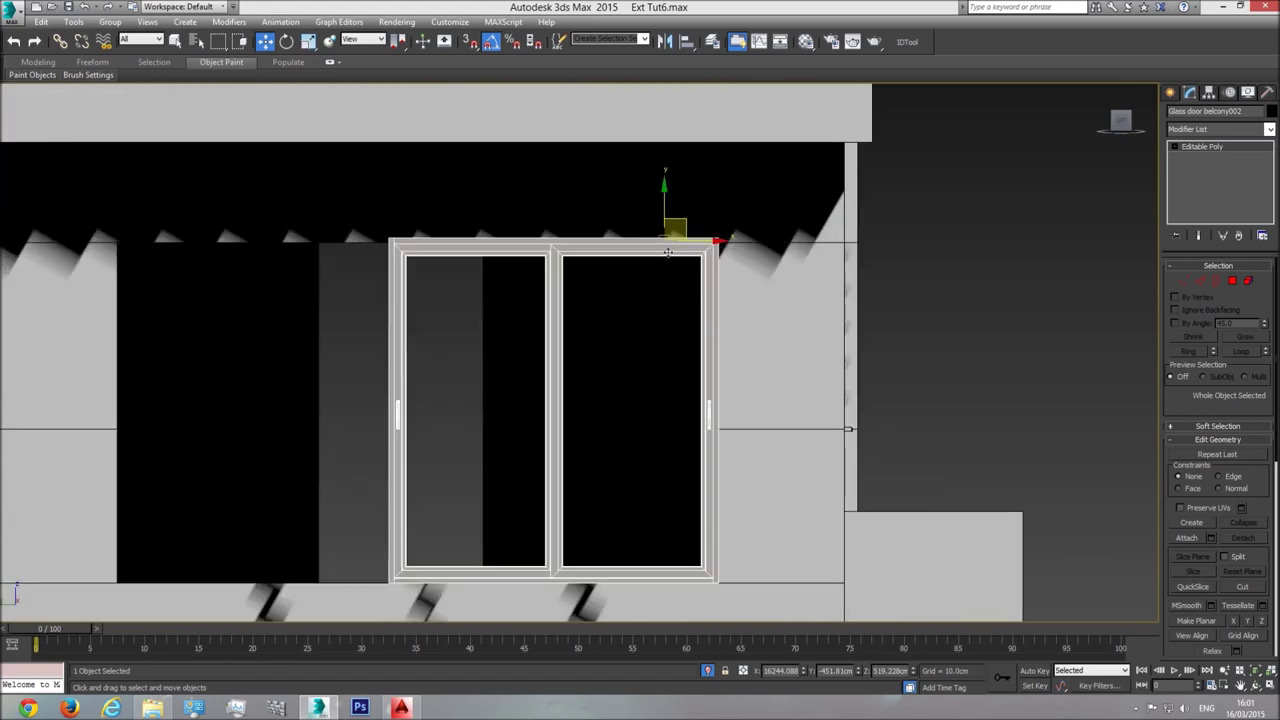
{"action": "left_click_drag", "start_coordinate": [660, 209], "coordinate": [659, 210]}
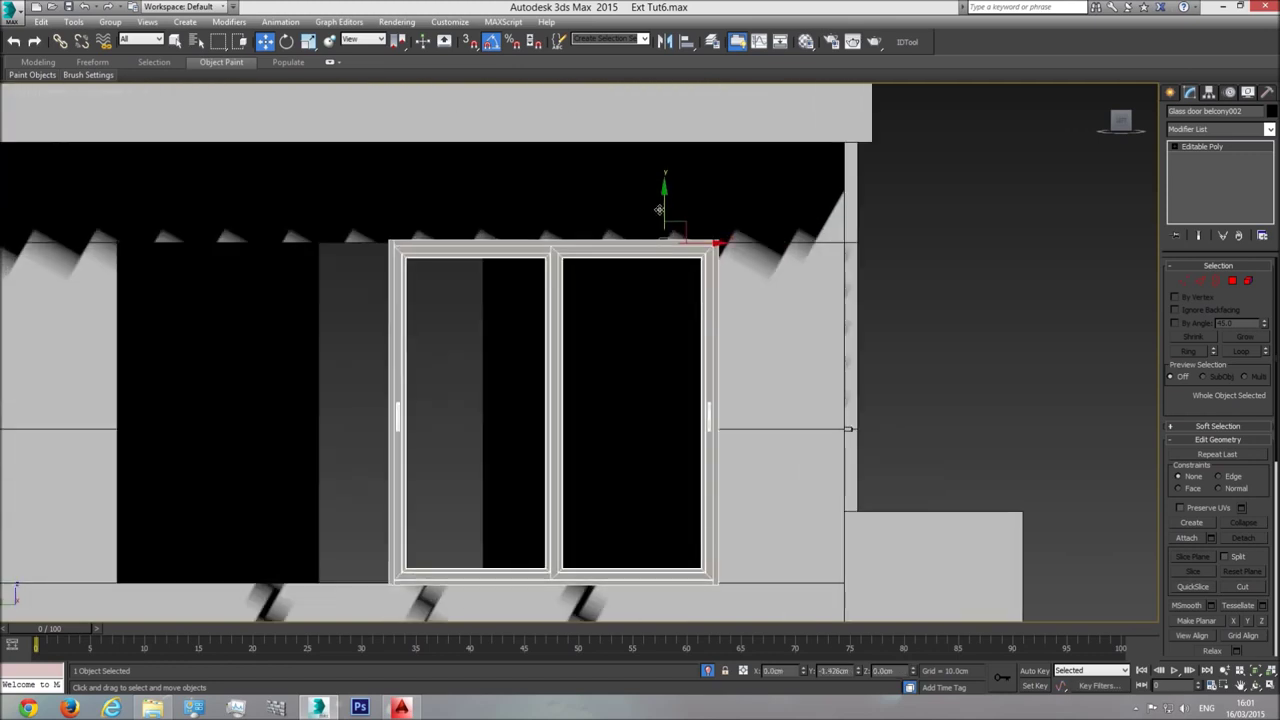
Detach the copied door's left-hand panel element from its frame as Object001
{"action": "middle_click_drag", "start_coordinate": [497, 332], "coordinate": [609, 306]}
{"action": "scroll", "coordinate": [609, 306], "scroll_direction": "down", "scroll_amount": 2}
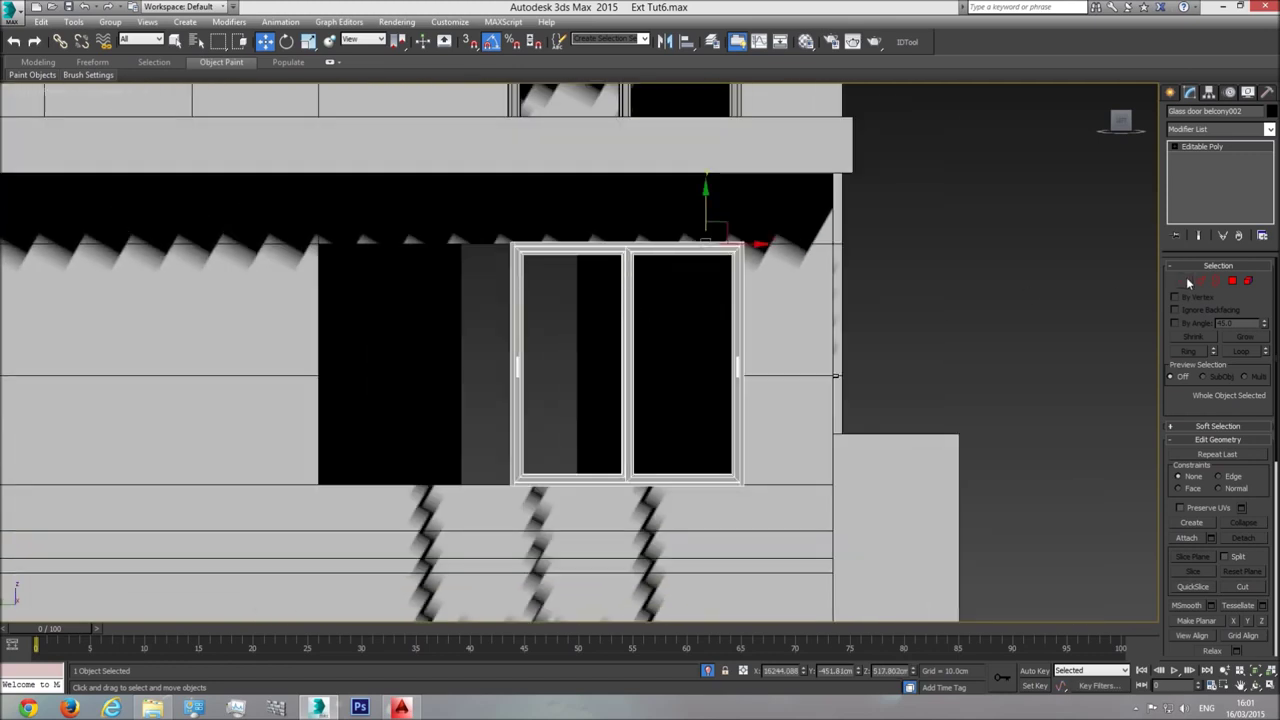
{"action": "left_click", "coordinate": [1248, 281]}
{"action": "left_click", "coordinate": [516, 390]}
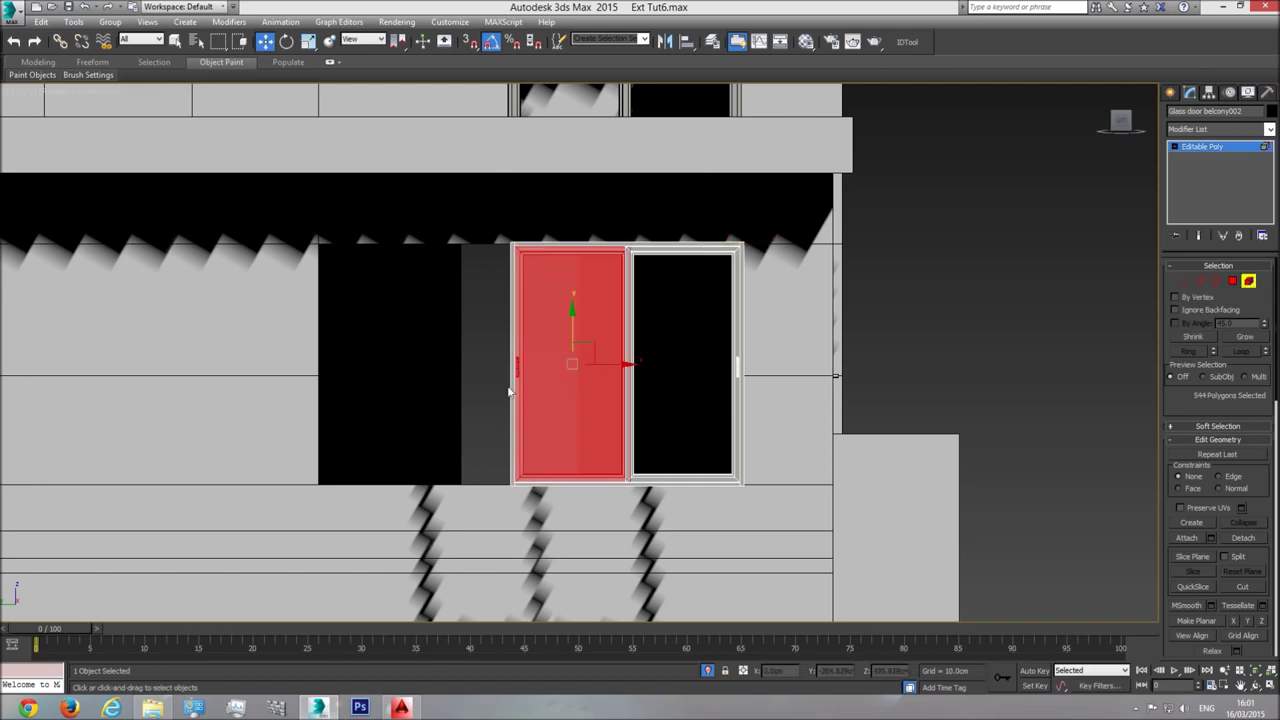
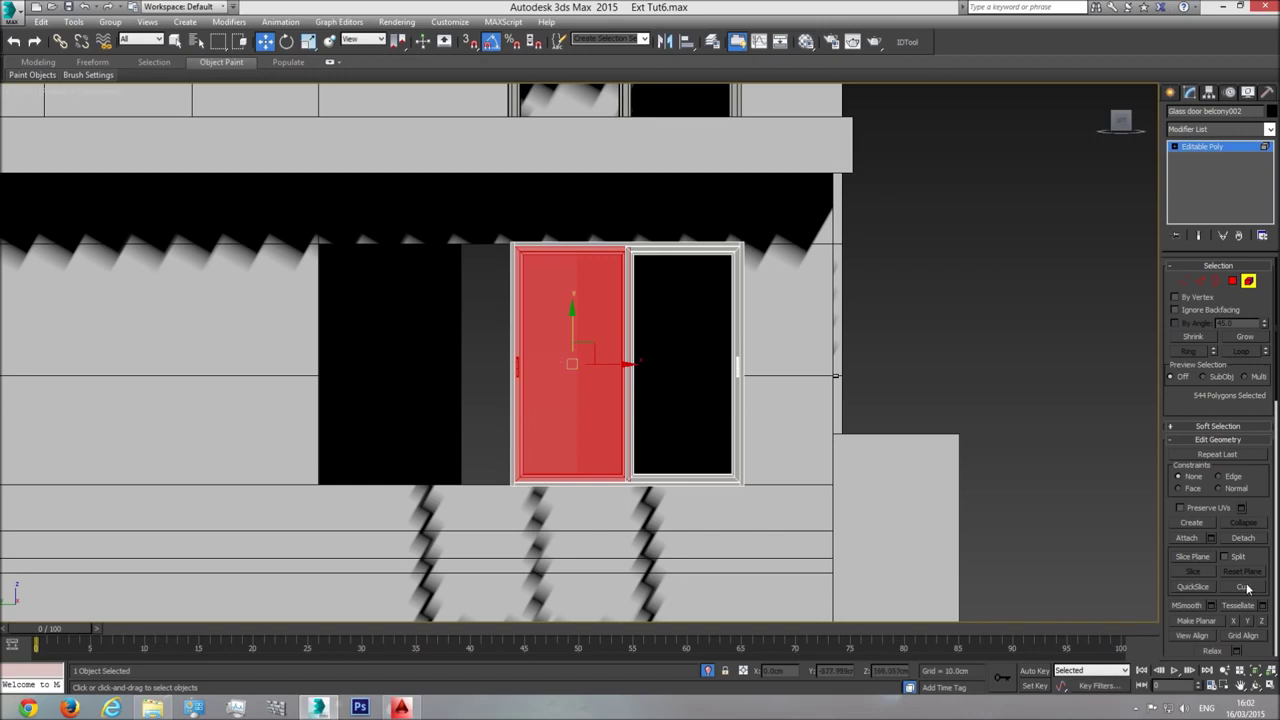
{"action": "left_click", "coordinate": [1250, 538]}
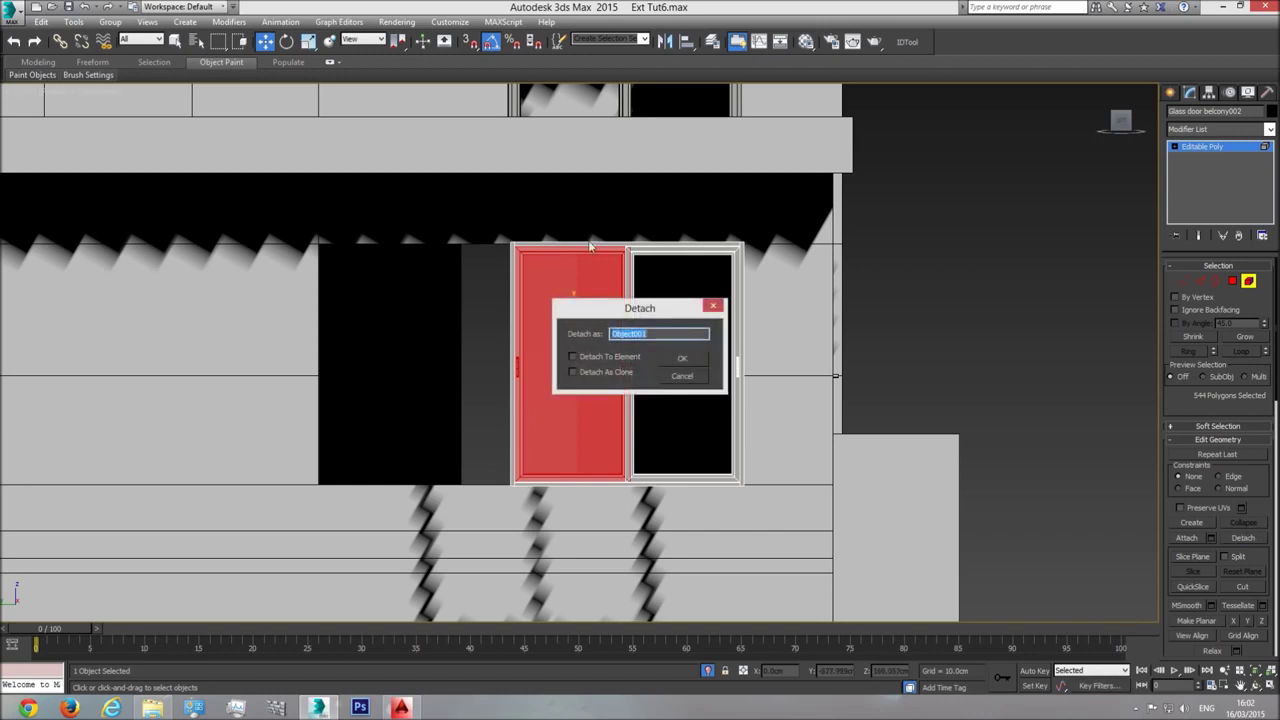
{"action": "left_click", "coordinate": [686, 354]}
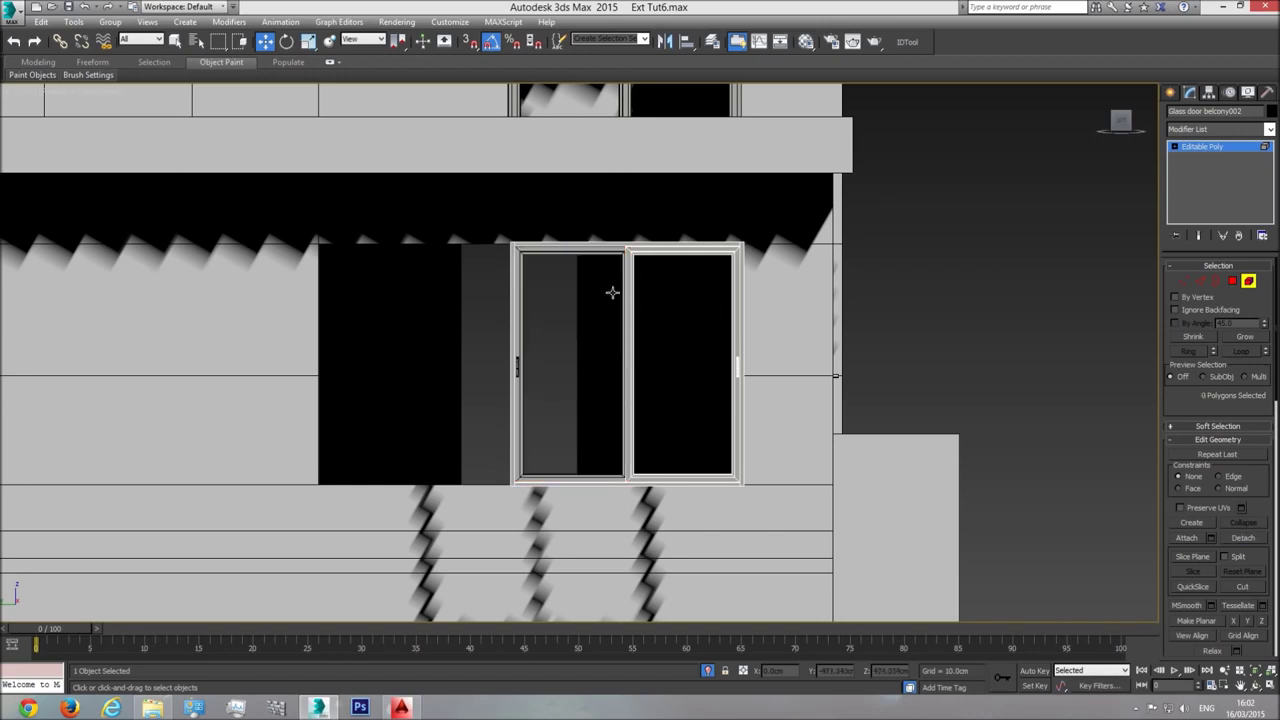
Stretch the frame's left-side vertices out to the far edge of the ground-floor opening
{"action": "left_click", "coordinate": [1201, 147]}
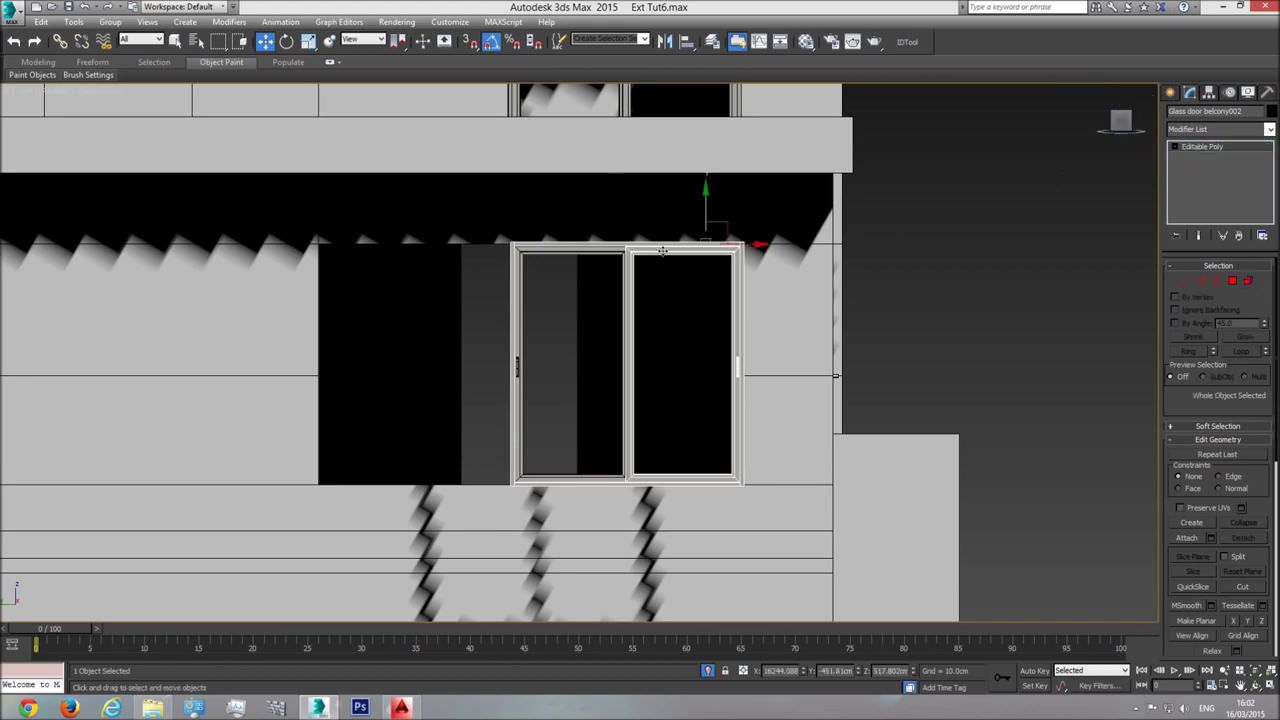
{"action": "left_click", "coordinate": [1184, 281]}
{"action": "left_click_drag", "start_coordinate": [529, 425], "coordinate": [362, 430]}
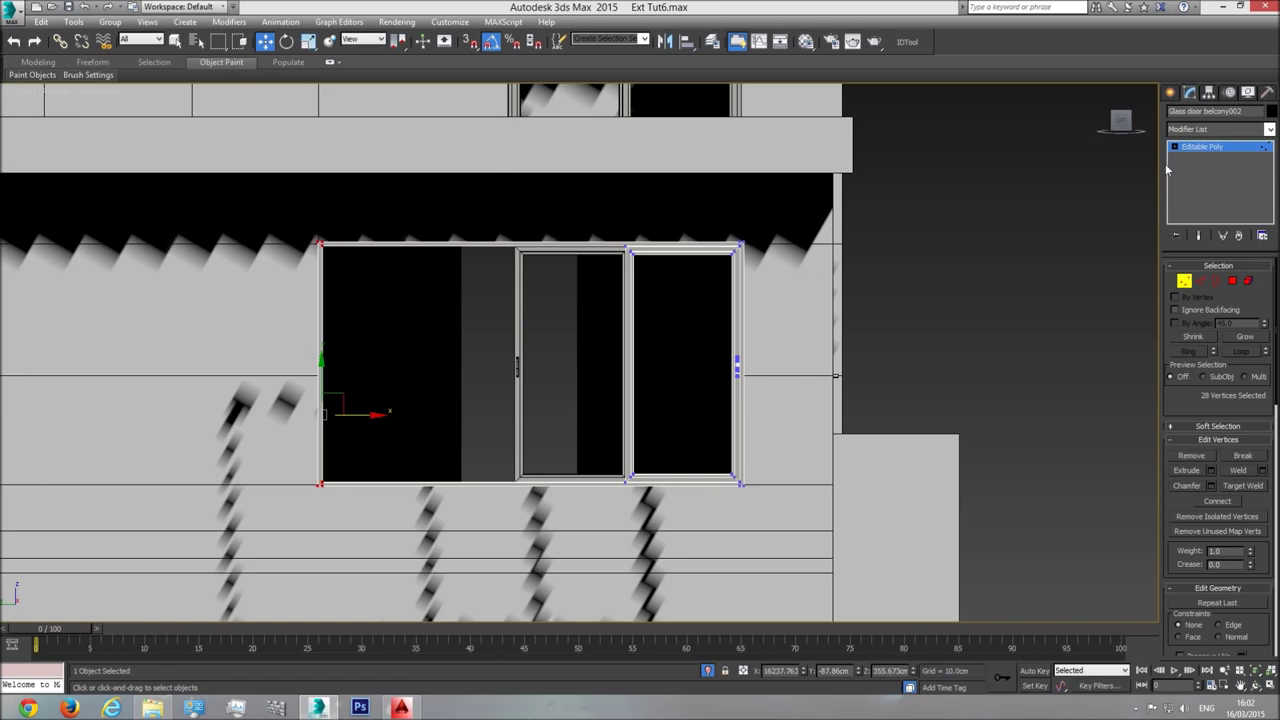
{"action": "left_click", "coordinate": [1196, 150]}
Undo the frame stretch and the panel detachment on the ground-floor door
{"action": "left_click", "coordinate": [549, 320]}
{"action": "left_click", "coordinate": [494, 244]}
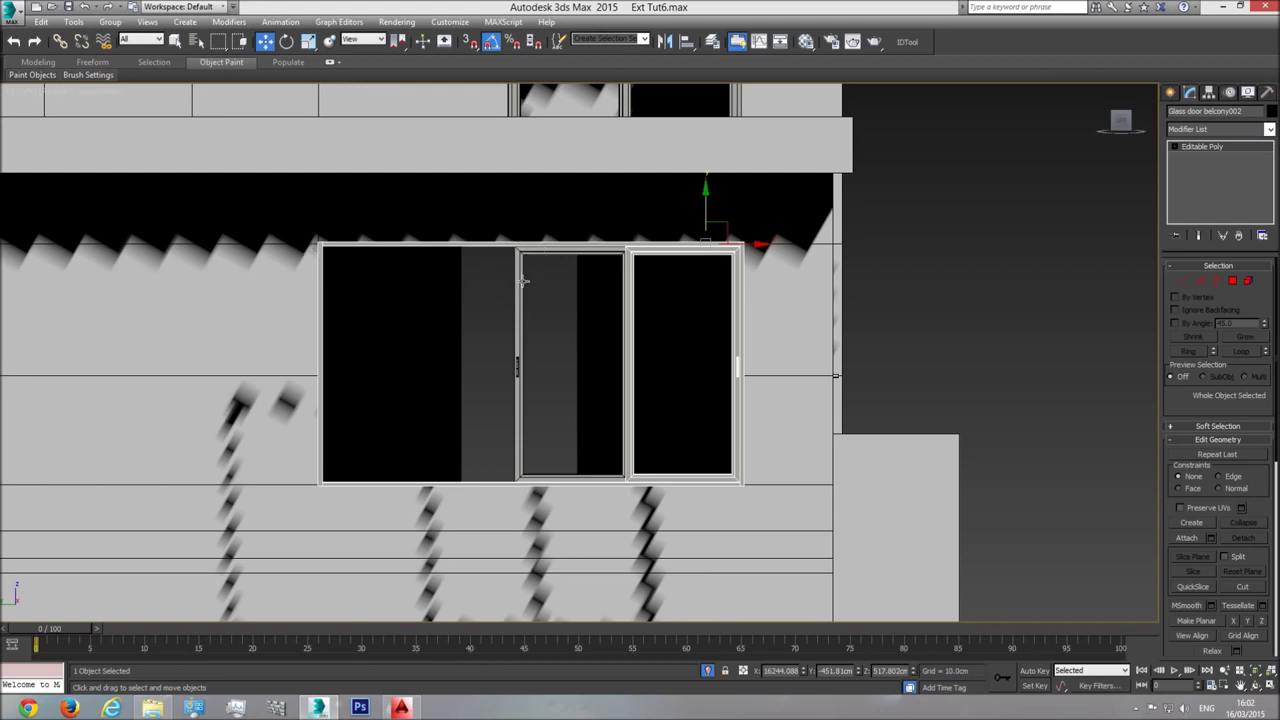
{"action": "key", "text": "ctrl+z"}
{"action": "key", "text": "ctrl+z"}
{"action": "key", "text": "ctrl+z"}
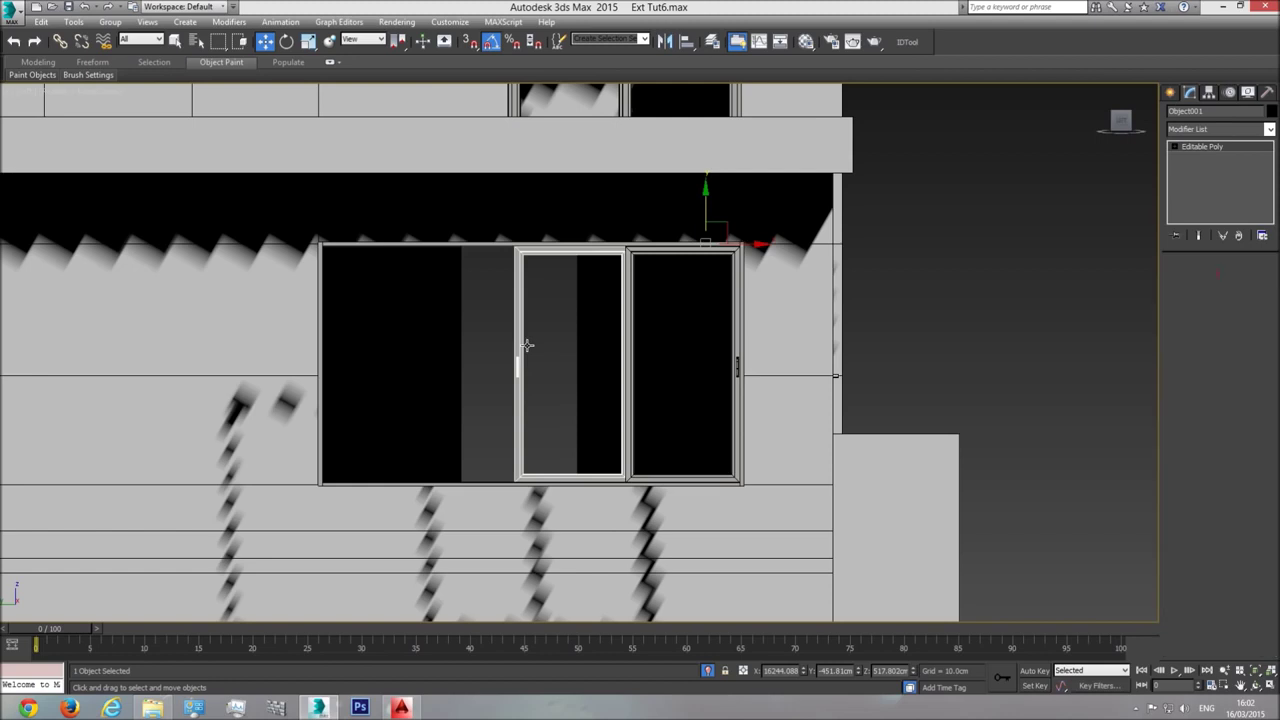
{"action": "key", "text": "ctrl+z"}
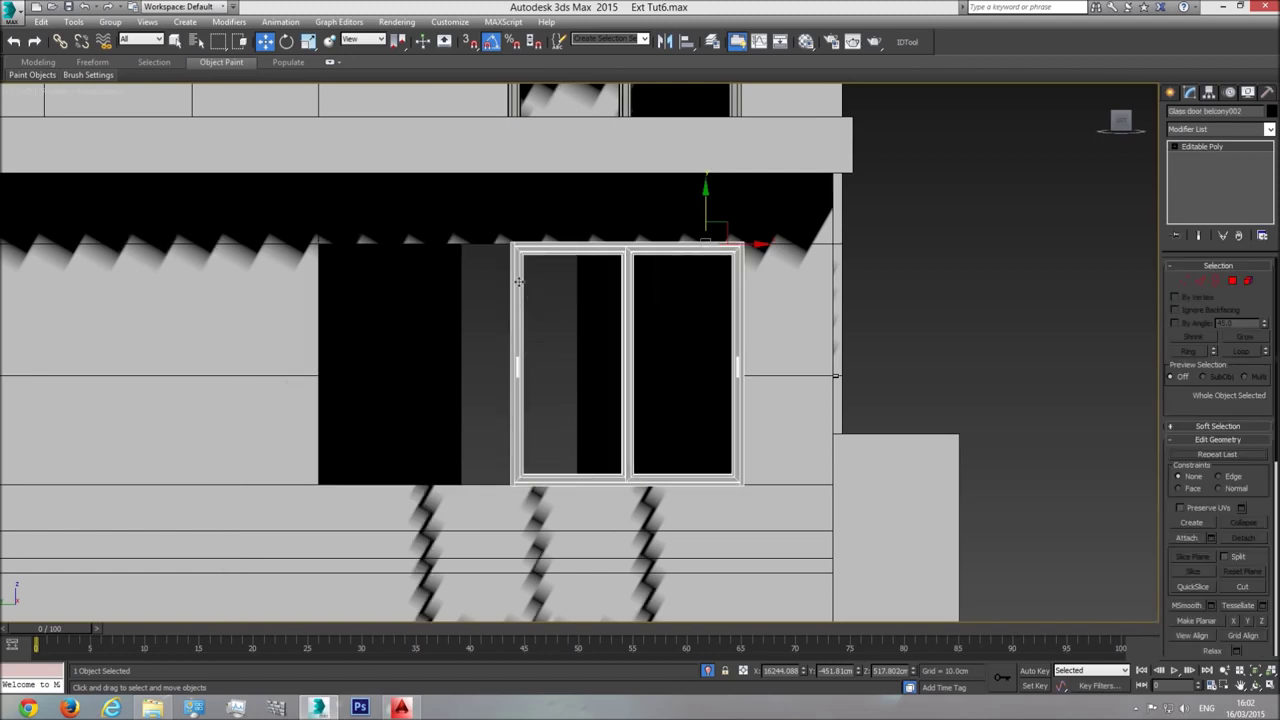
Try to widen the whole door by moving its left-side vertices toward the opening's far edge
{"action": "key", "text": "1"}
{"action": "key", "text": "ctrl+a"}
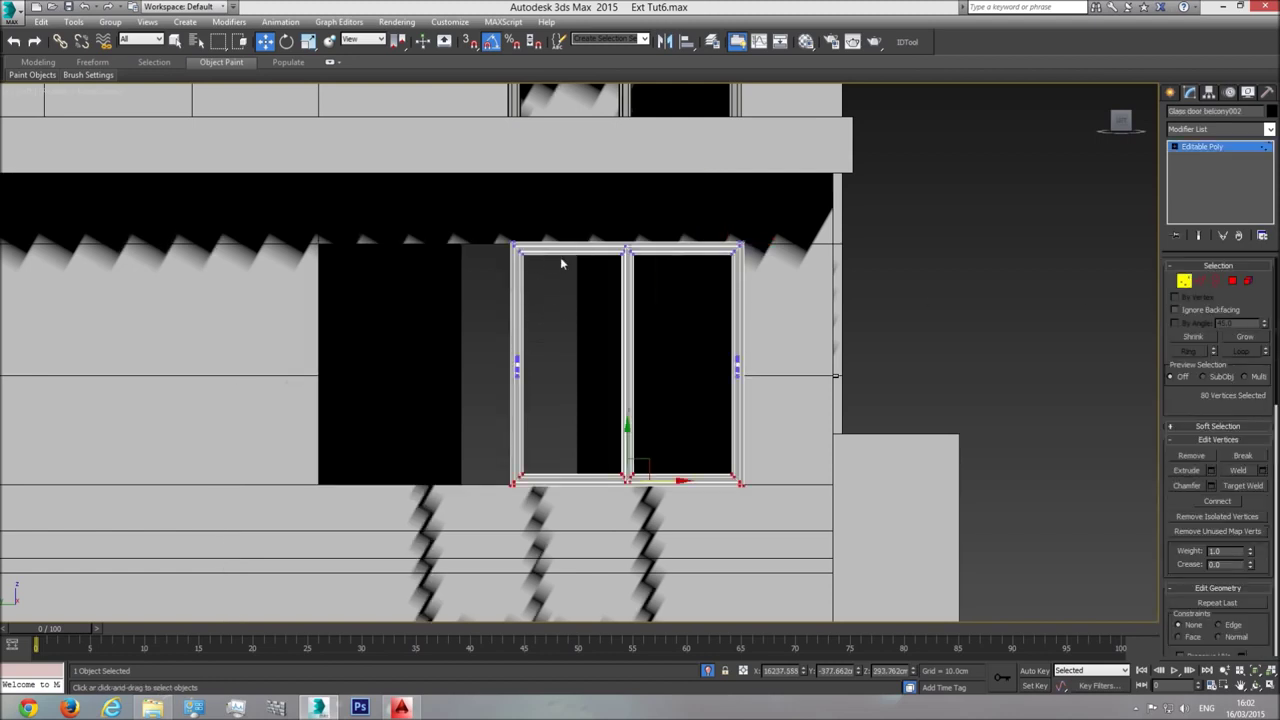
{"action": "left_click_drag", "start_coordinate": [508, 415], "coordinate": [518, 527]}
{"action": "left_click_drag", "start_coordinate": [570, 371], "coordinate": [349, 371]}
{"action": "key", "text": "ctrl+z"}
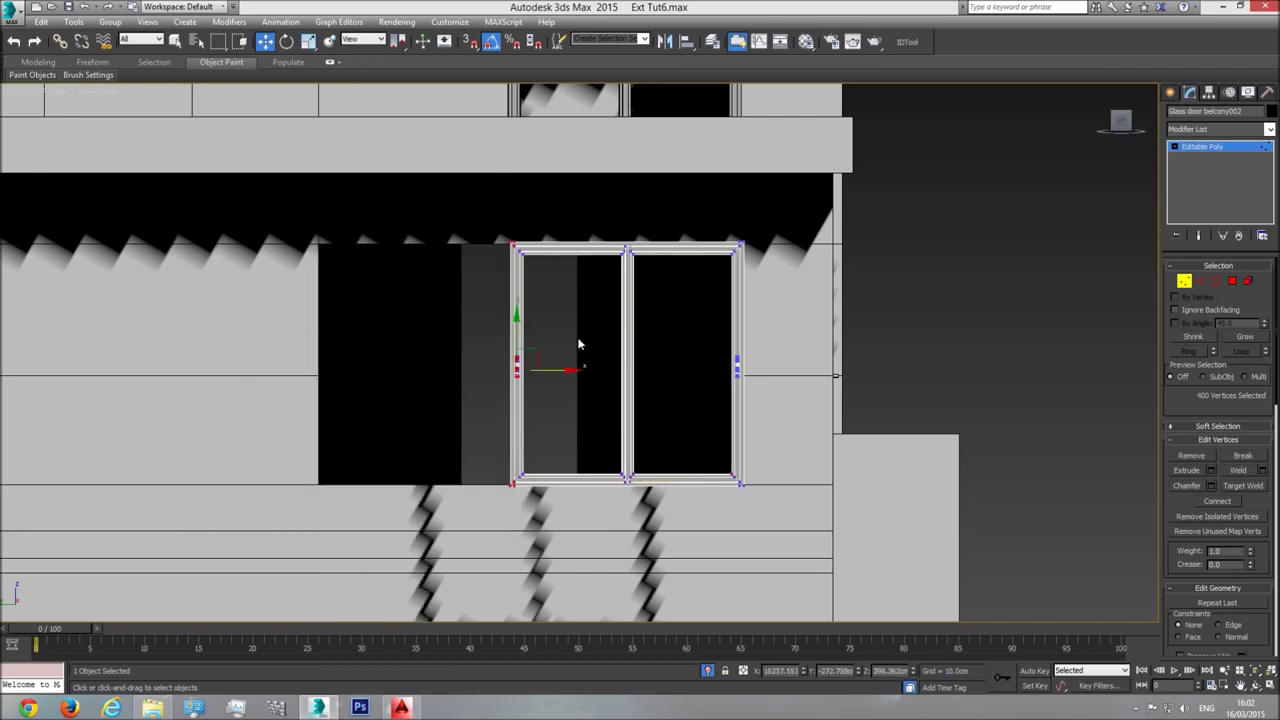
Detach the ground-floor door's left-hand panel element as a separate object
{"action": "left_click", "coordinate": [1184, 283]}
{"action": "left_click", "coordinate": [1248, 281]}
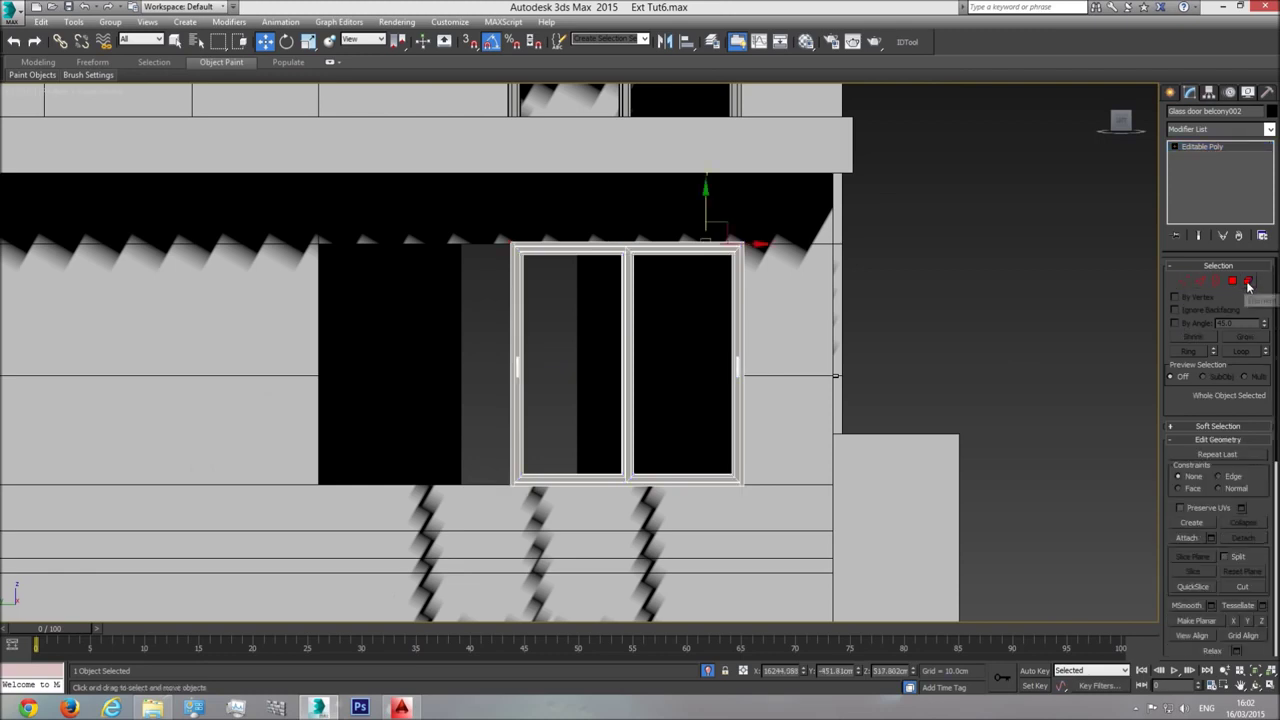
{"action": "left_click", "coordinate": [598, 312]}
{"action": "left_click", "coordinate": [1243, 537]}
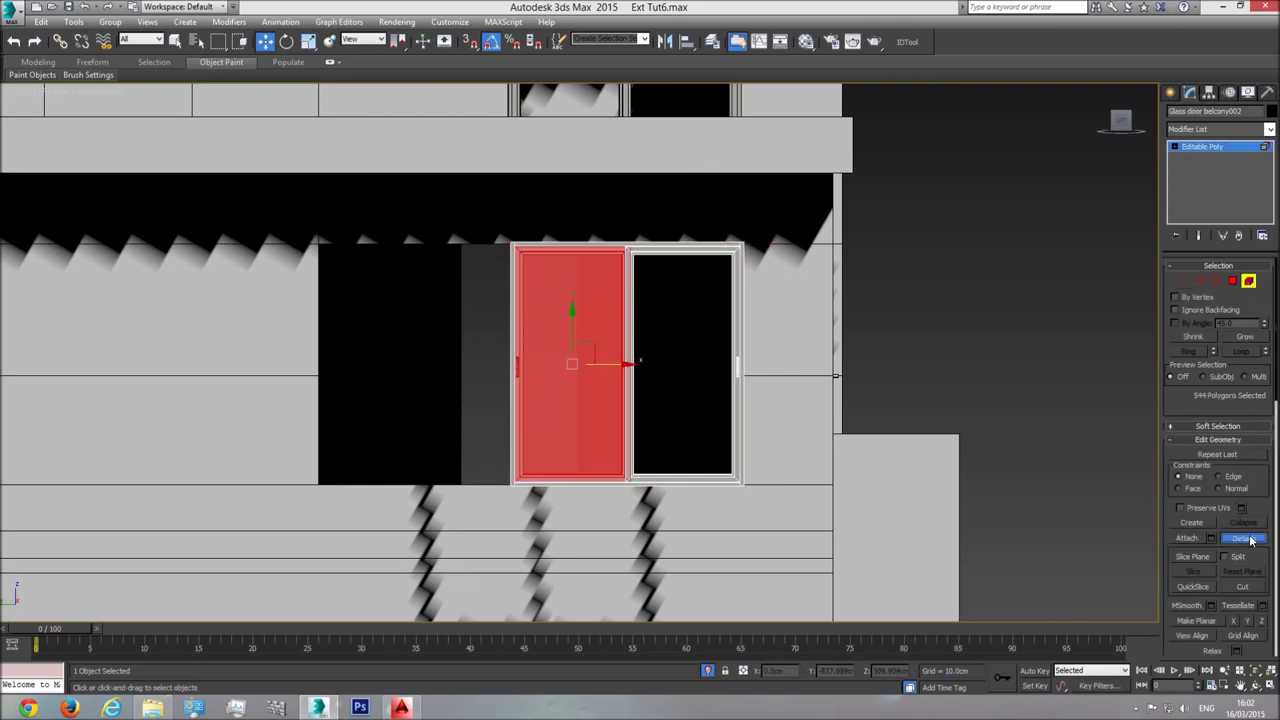
{"action": "left_click", "coordinate": [683, 376]}
Move the door frame's left-side vertices to the opening's far edge so the frame spans its full width
{"action": "left_click", "coordinate": [1184, 281]}
{"action": "left_click_drag", "start_coordinate": [546, 203], "coordinate": [432, 538]}
{"action": "left_click_drag", "start_coordinate": [546, 414], "coordinate": [365, 452]}
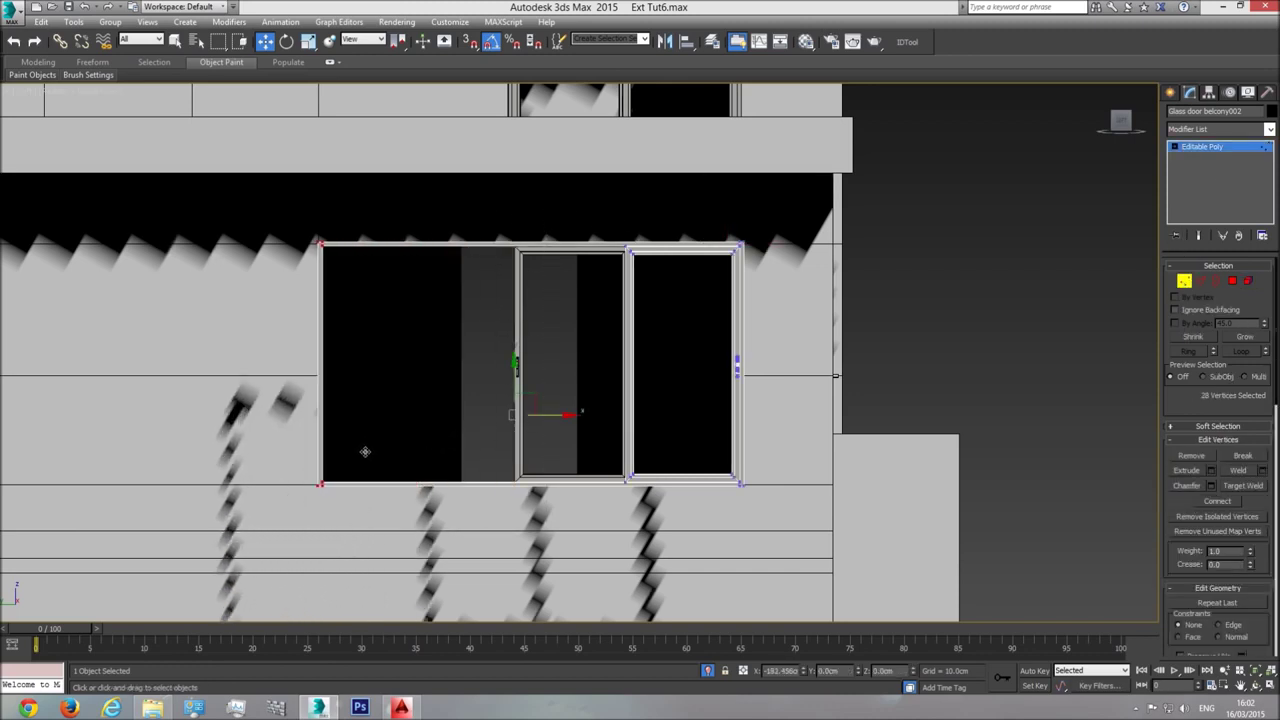
{"action": "left_click", "coordinate": [1213, 148]}
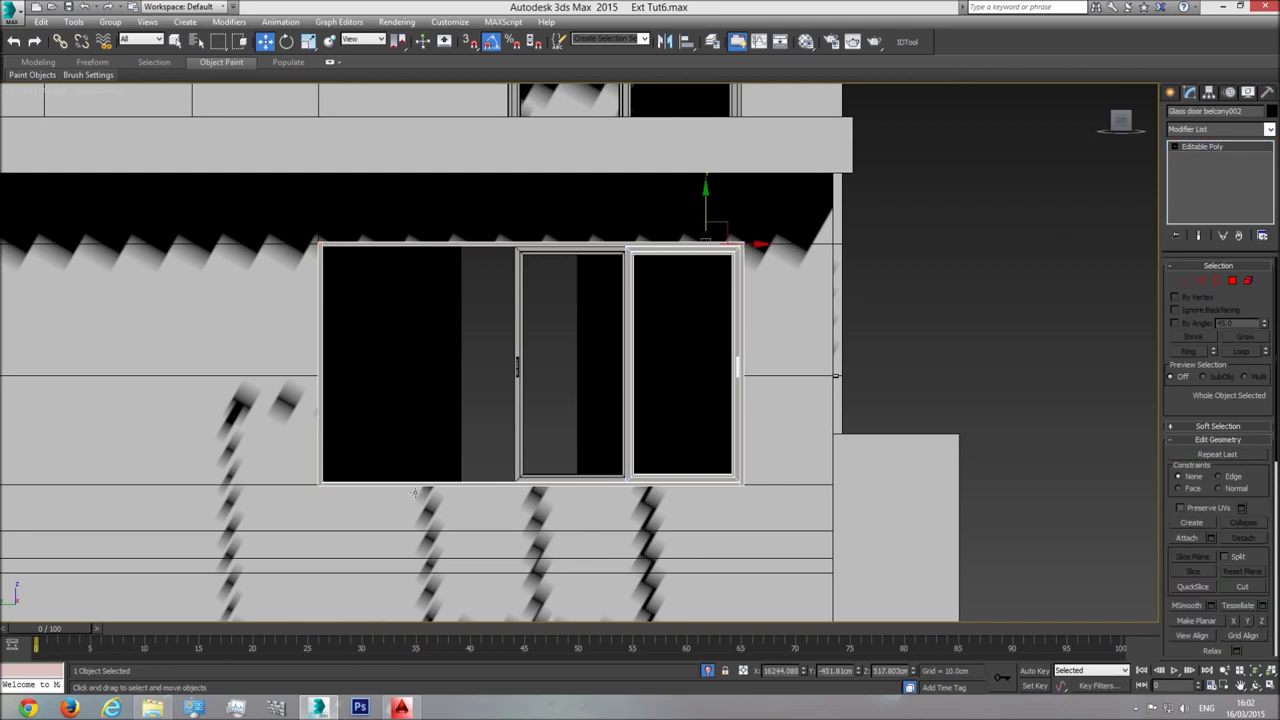
Isolate the right-hand panel element in the selection, excluding the frame, and detach it as a separate object
{"action": "middle_click_drag", "start_coordinate": [558, 415], "coordinate": [598, 375]}
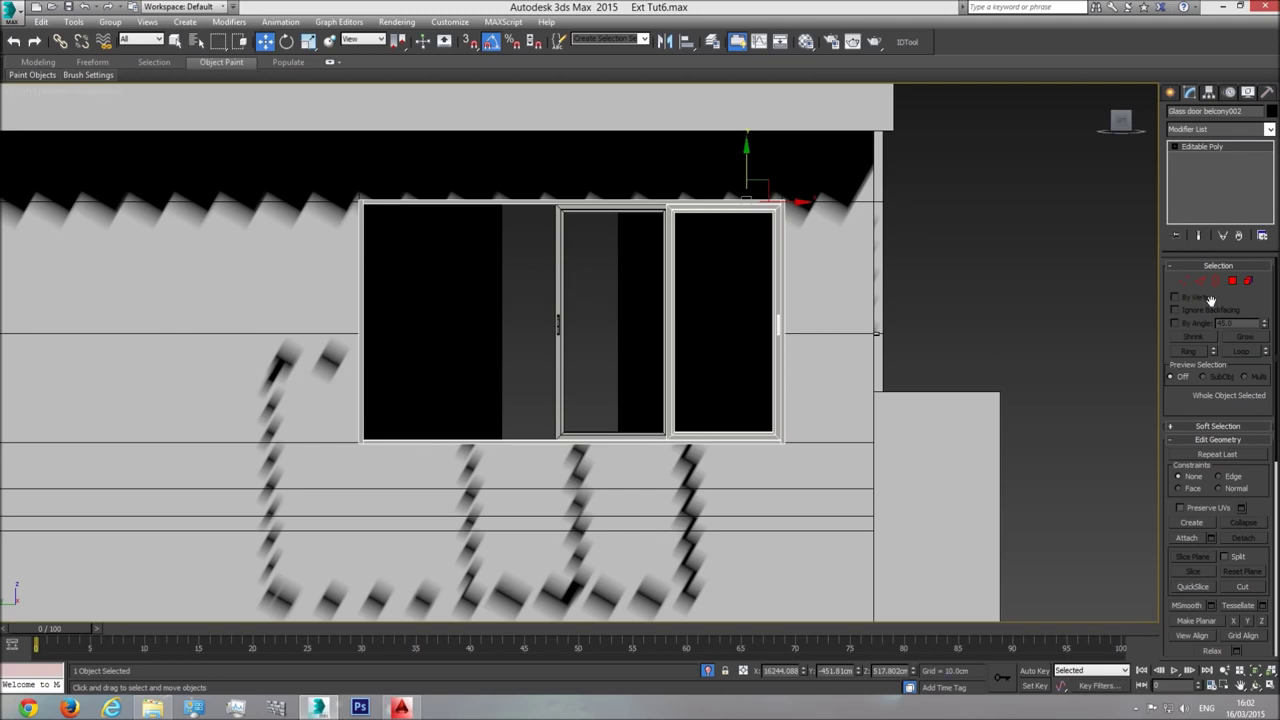
{"action": "left_click", "coordinate": [1248, 281]}
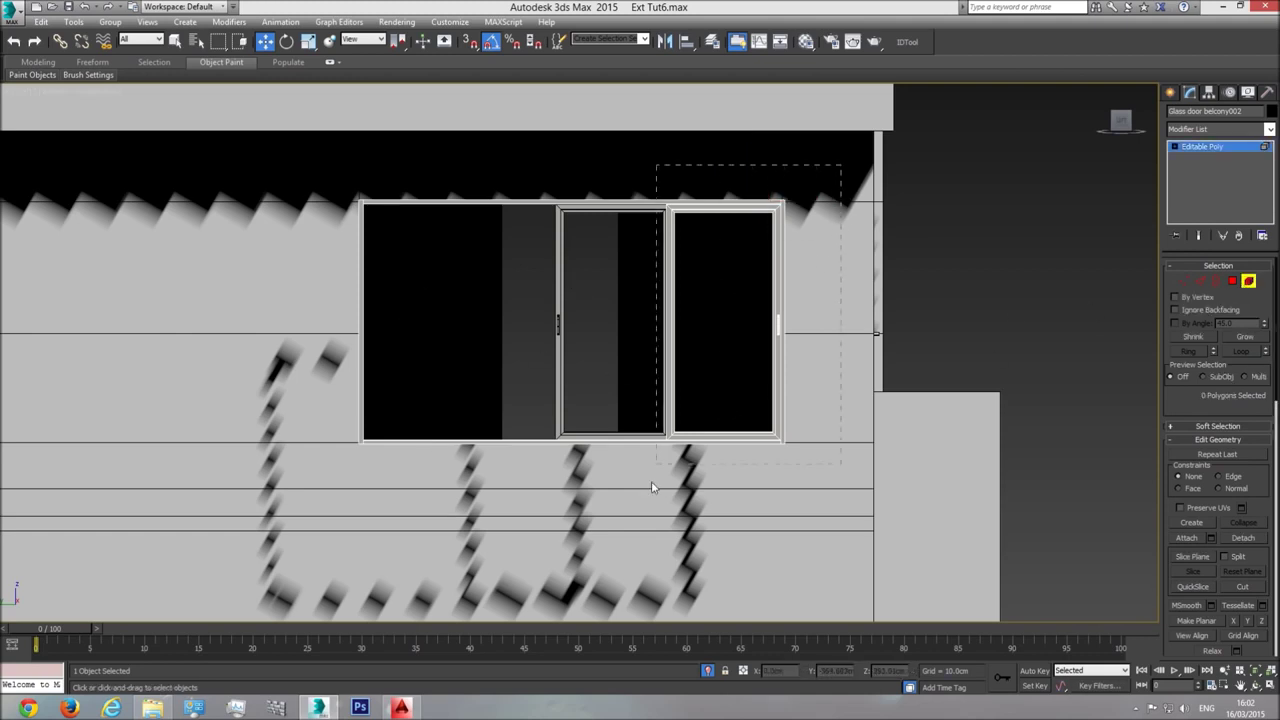
{"action": "left_click_drag", "start_coordinate": [652, 488], "coordinate": [673, 486]}
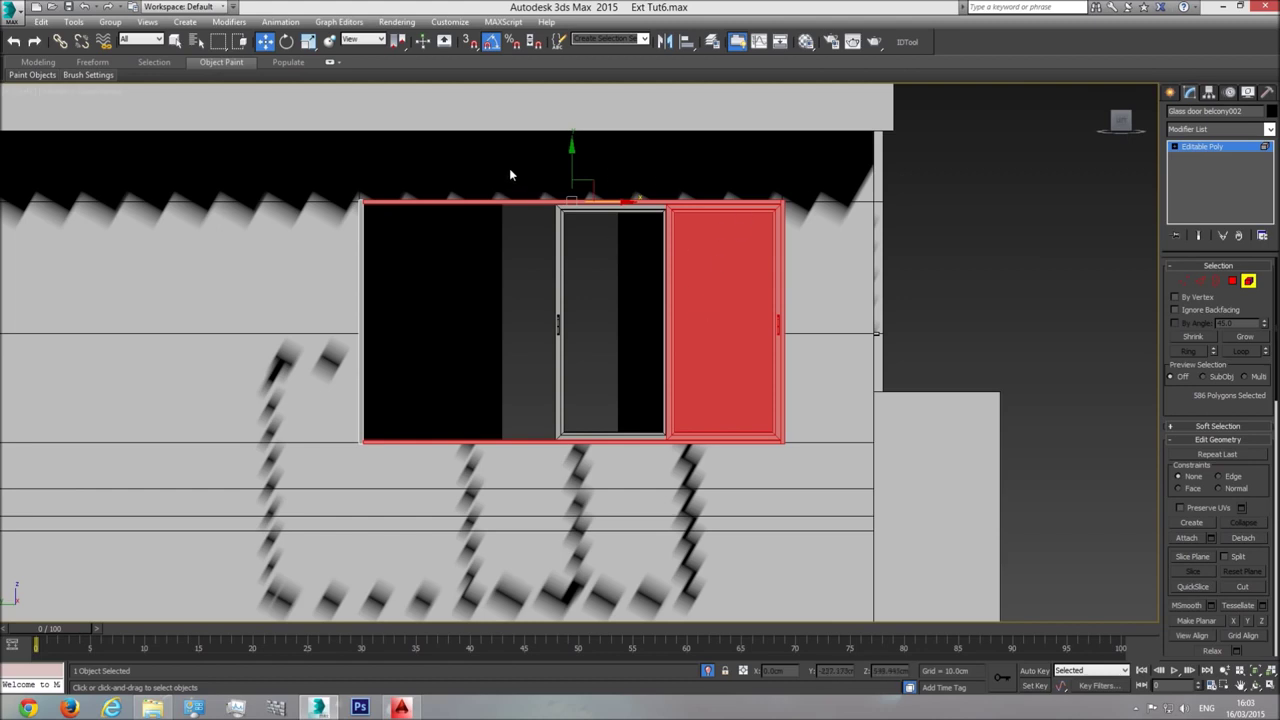
{"action": "left_click_drag", "start_coordinate": [509, 164], "coordinate": [350, 445], "text": "alt"}
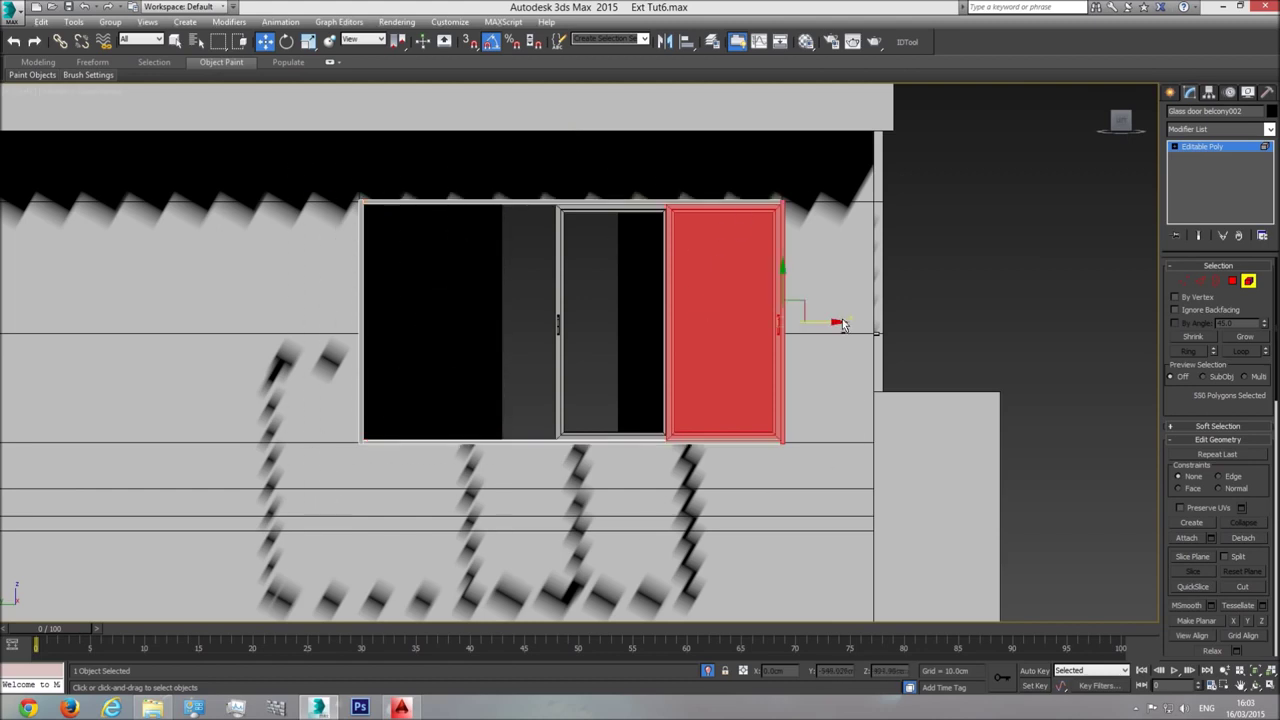
{"action": "scroll", "coordinate": [842, 325], "scroll_direction": "up", "scroll_amount": 5}
{"action": "left_click_drag", "start_coordinate": [659, 273], "coordinate": [651, 277], "text": "alt"}
{"action": "scroll", "coordinate": [766, 423], "scroll_direction": "down", "scroll_amount": 4}
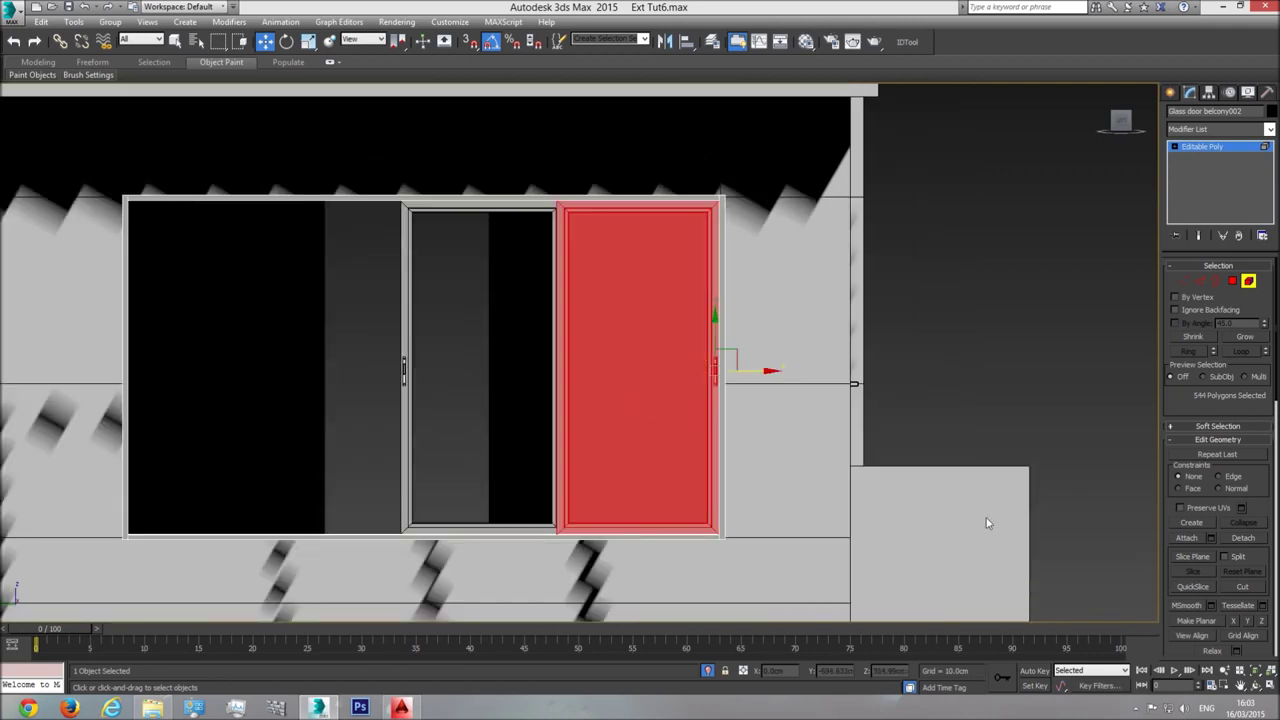
{"action": "left_click", "coordinate": [1243, 538]}
{"action": "key", "text": "Return"}
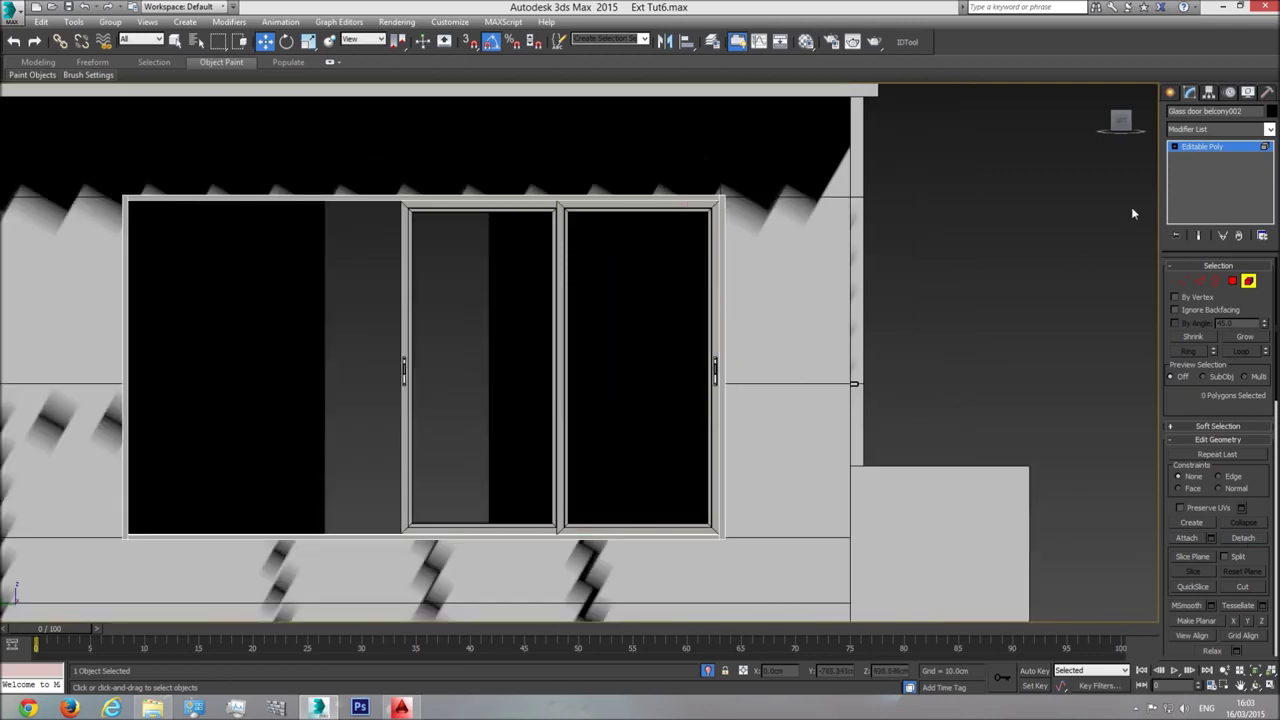
Draw a guide box beneath the door, about 396 cm wide, 39 cm long and 122 cm high, with three width segments
{"action": "left_click", "coordinate": [1210, 148]}
{"action": "left_click", "coordinate": [1170, 92]}
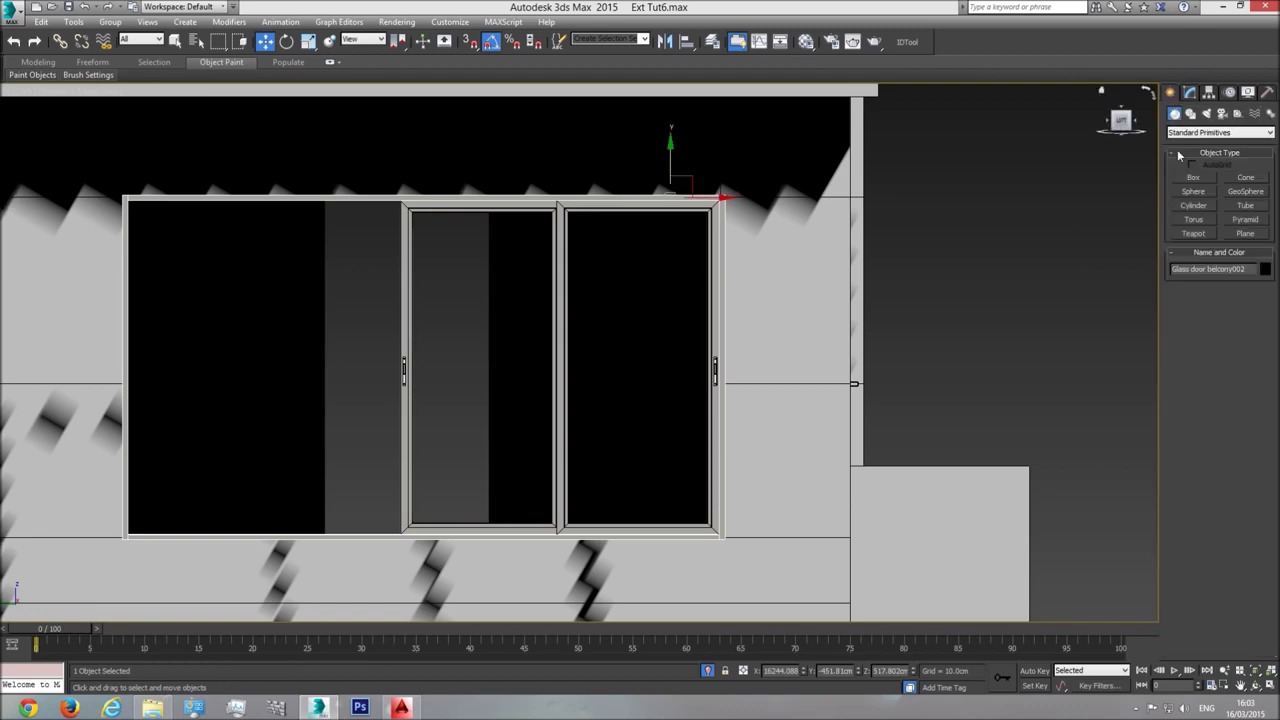
{"action": "left_click", "coordinate": [1192, 180]}
{"action": "mouse_move", "coordinate": [757, 512]}
{"action": "left_mouse_down"}
{"action": "mouse_move", "coordinate": [686, 552]}
{"action": "mouse_move", "coordinate": [255, 582]}
{"action": "mouse_move", "coordinate": [168, 571]}
{"action": "left_mouse_up"}
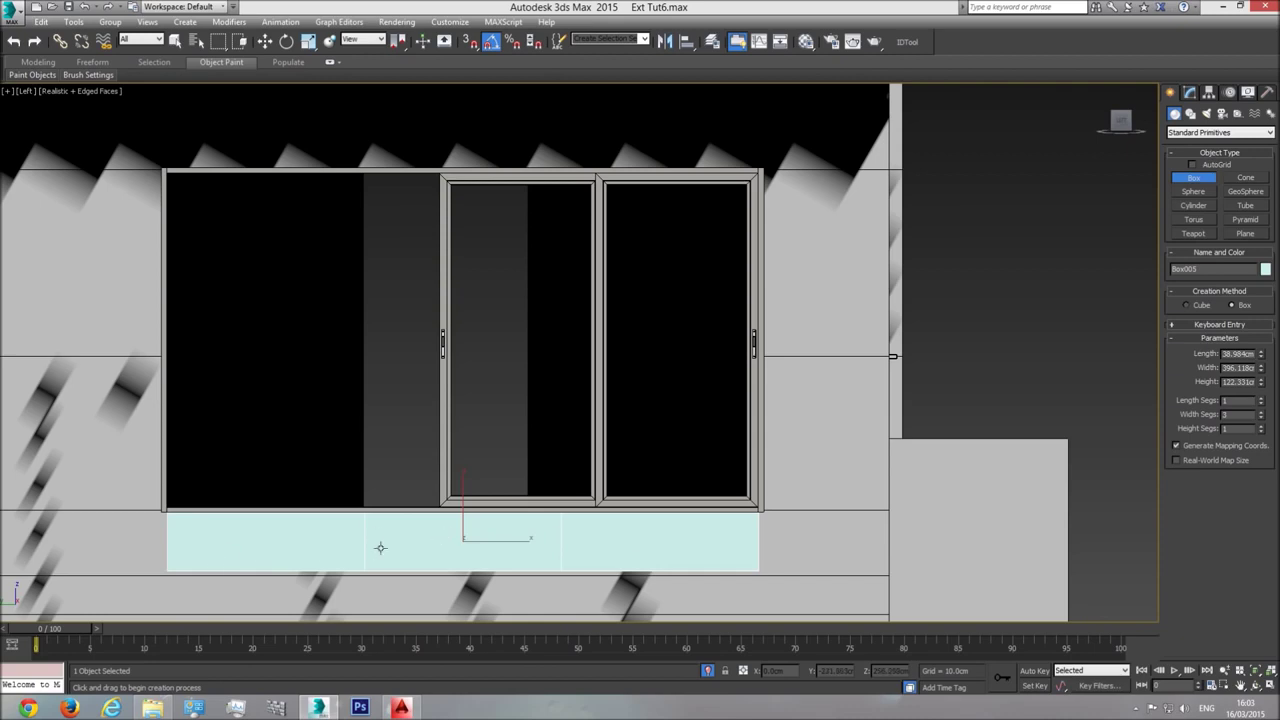
{"action": "key", "text": "w"}
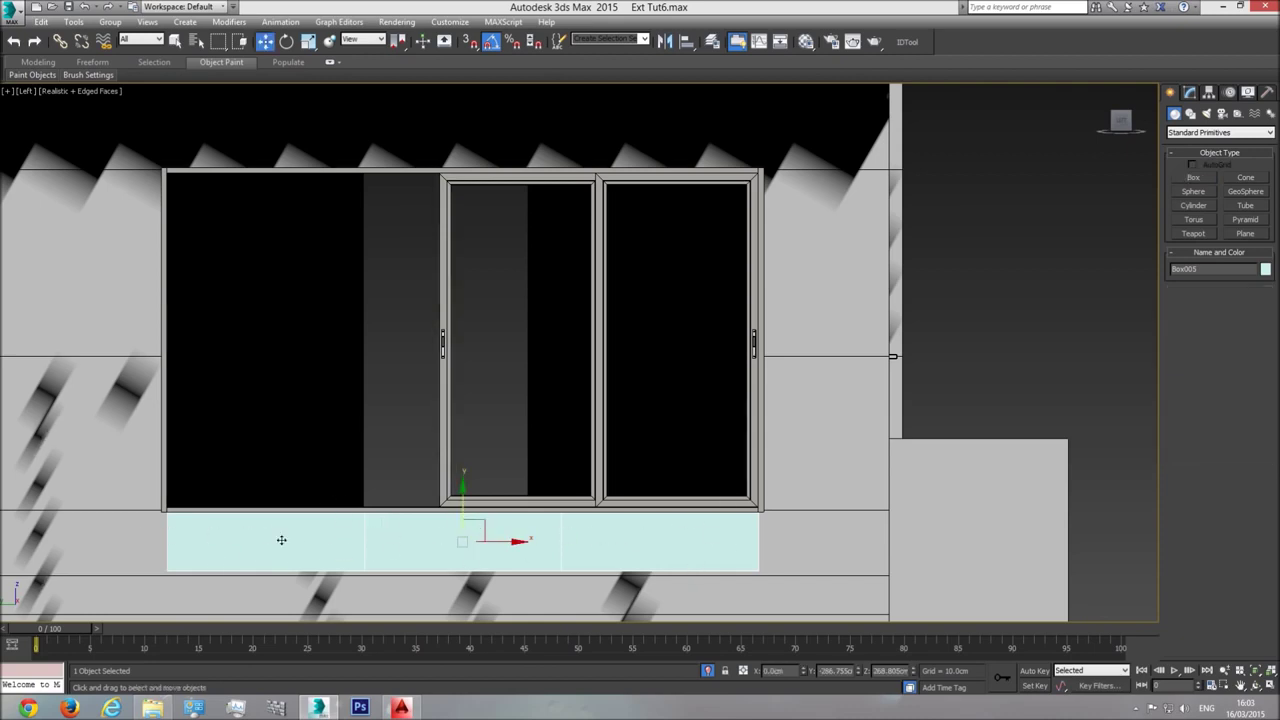
Widen the right-hand door panel by moving its left-side vertices to the guide box's nearest one-third mark
{"action": "left_click", "coordinate": [596, 448]}
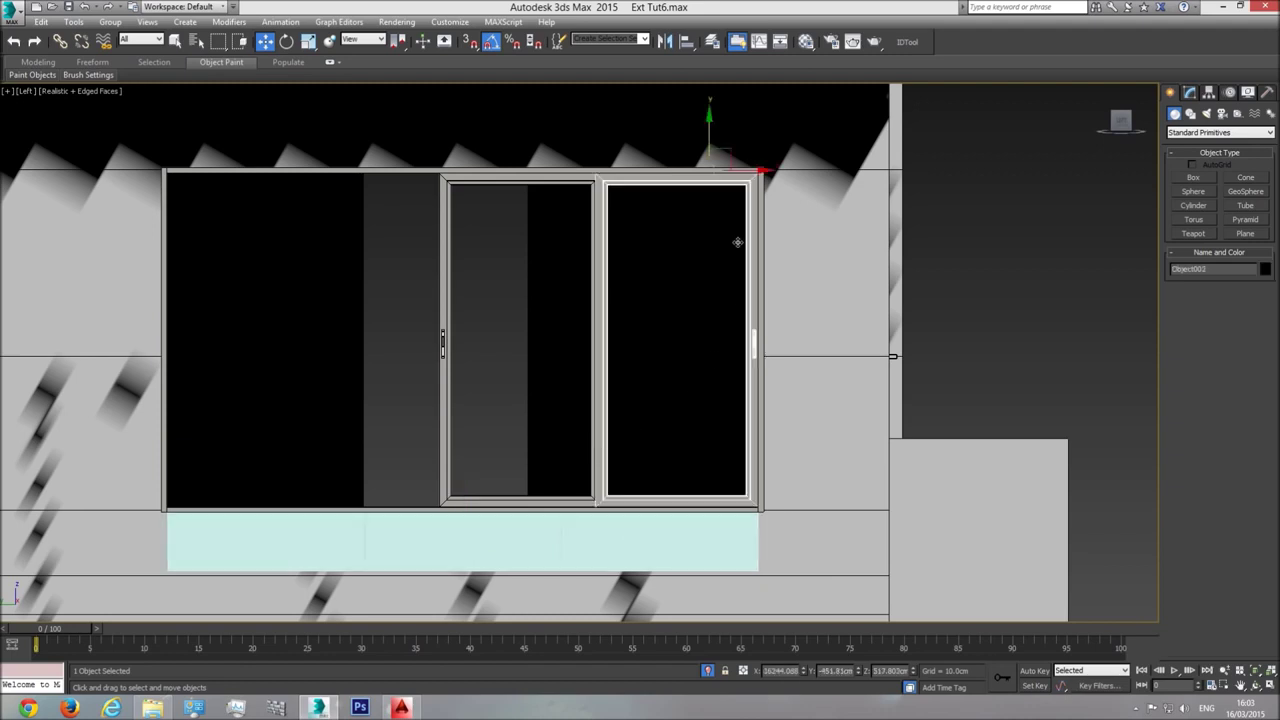
{"action": "left_click", "coordinate": [1189, 91]}
{"action": "left_click", "coordinate": [1184, 281]}
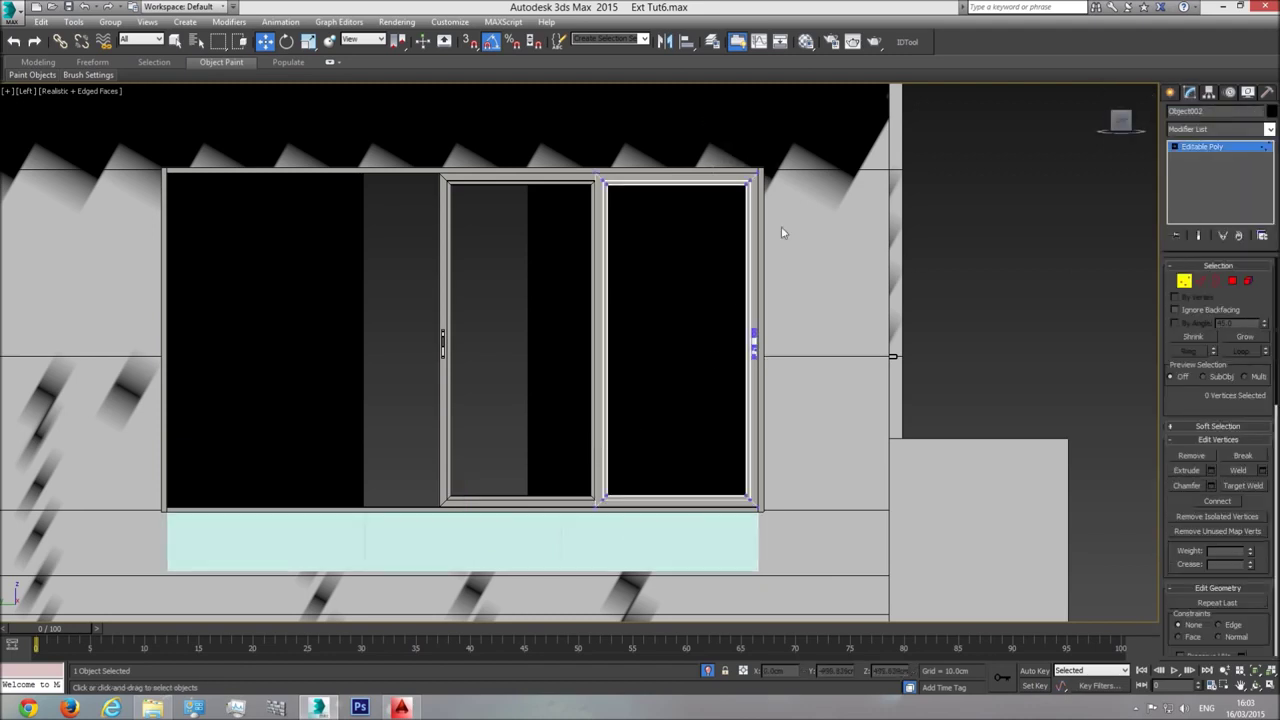
{"action": "left_click_drag", "start_coordinate": [654, 148], "coordinate": [519, 554]}
{"action": "left_click_drag", "start_coordinate": [645, 340], "coordinate": [606, 352]}
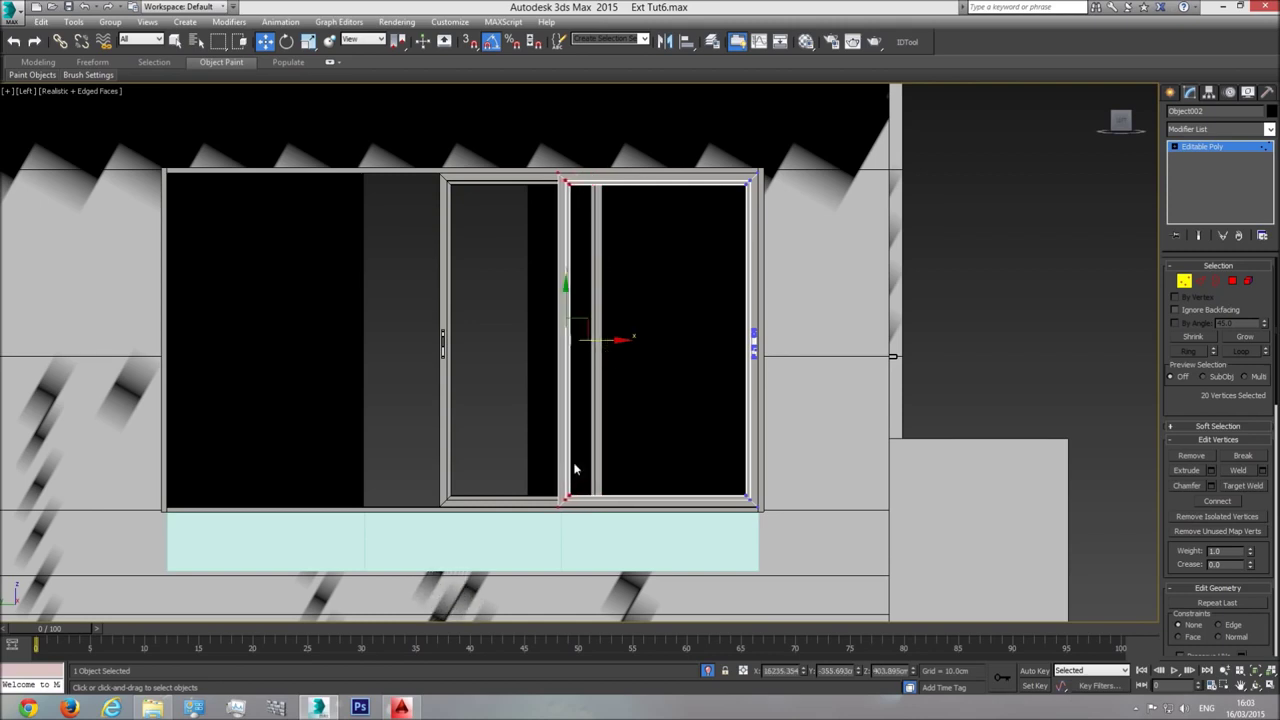
{"action": "left_click", "coordinate": [1215, 157]}
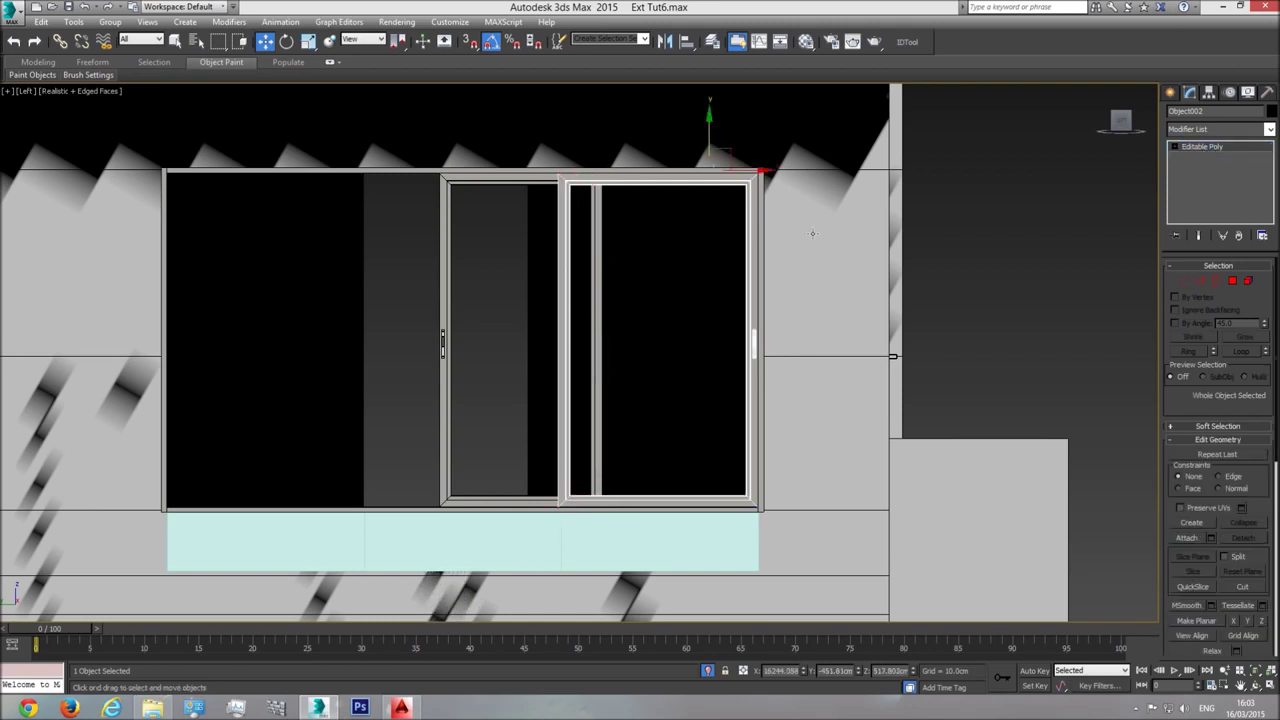
Move the other panel against the right-hand one and stretch its left-side vertices to the guide box's next third mark
{"action": "left_click", "coordinate": [531, 277]}
{"action": "left_click_drag", "start_coordinate": [752, 174], "coordinate": [716, 182]}
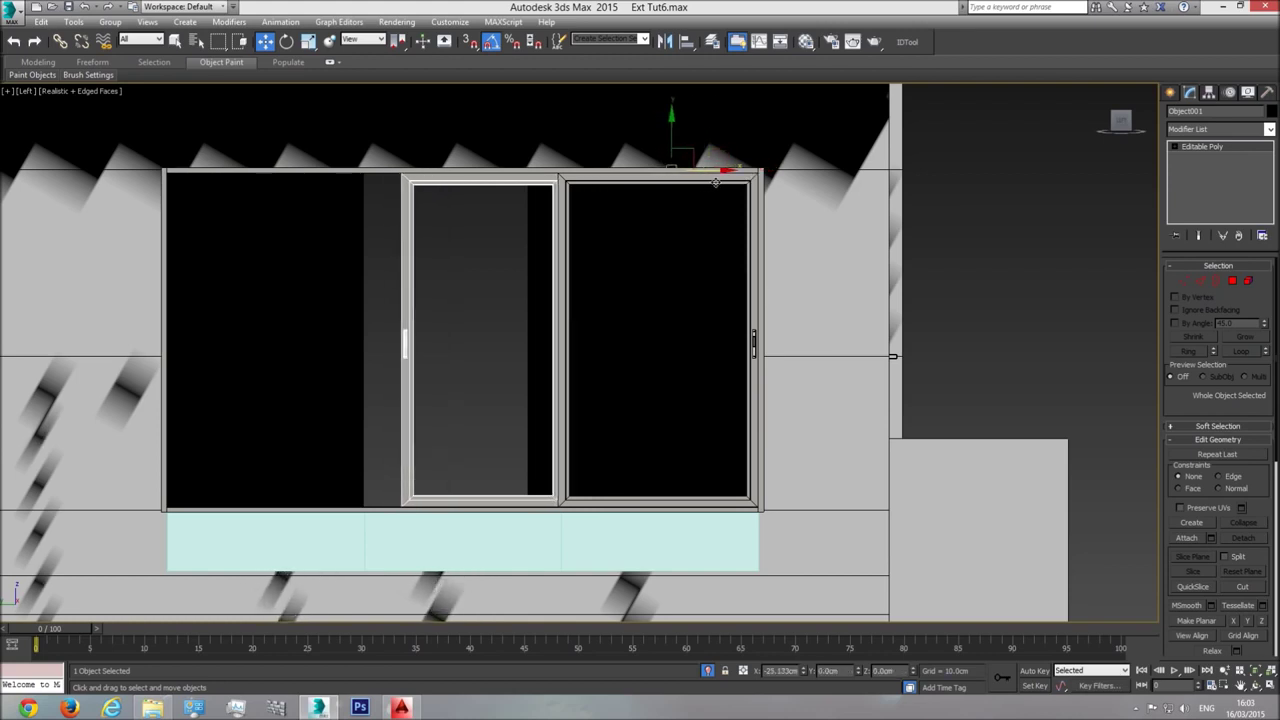
{"action": "left_click", "coordinate": [1184, 281]}
{"action": "left_click_drag", "start_coordinate": [484, 148], "coordinate": [312, 627]}
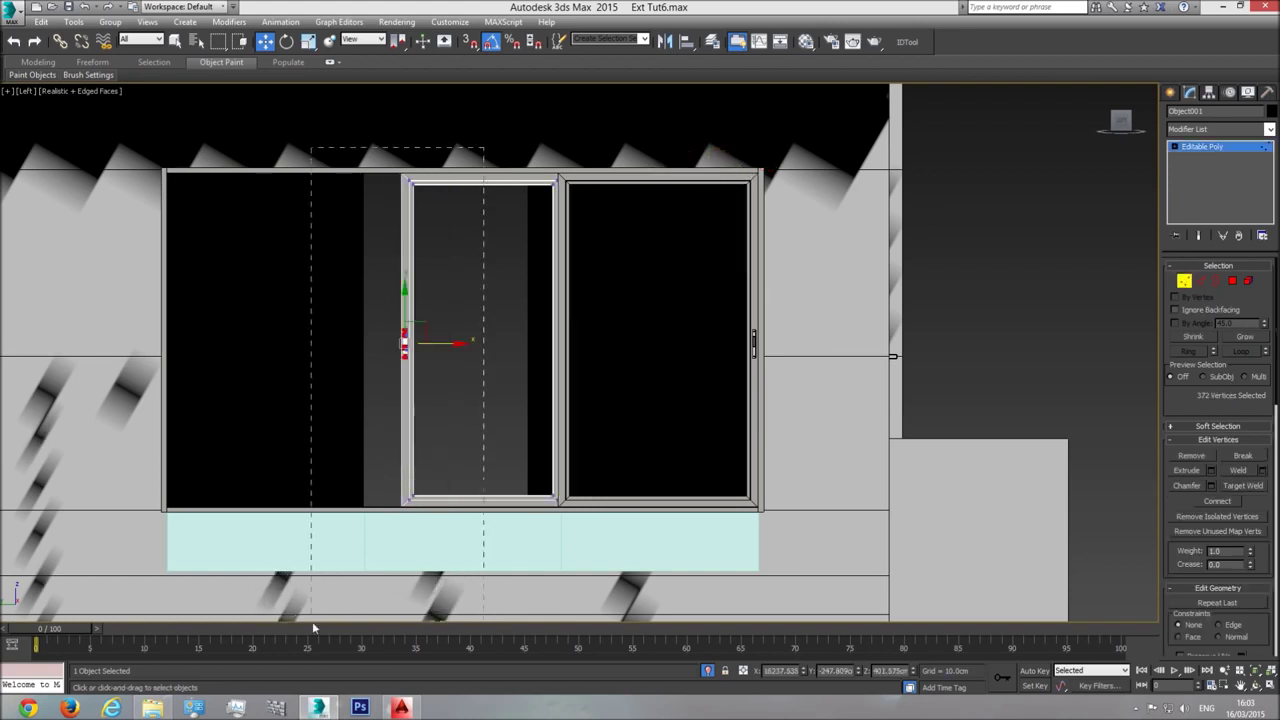
{"action": "left_click_drag", "start_coordinate": [452, 342], "coordinate": [410, 354]}
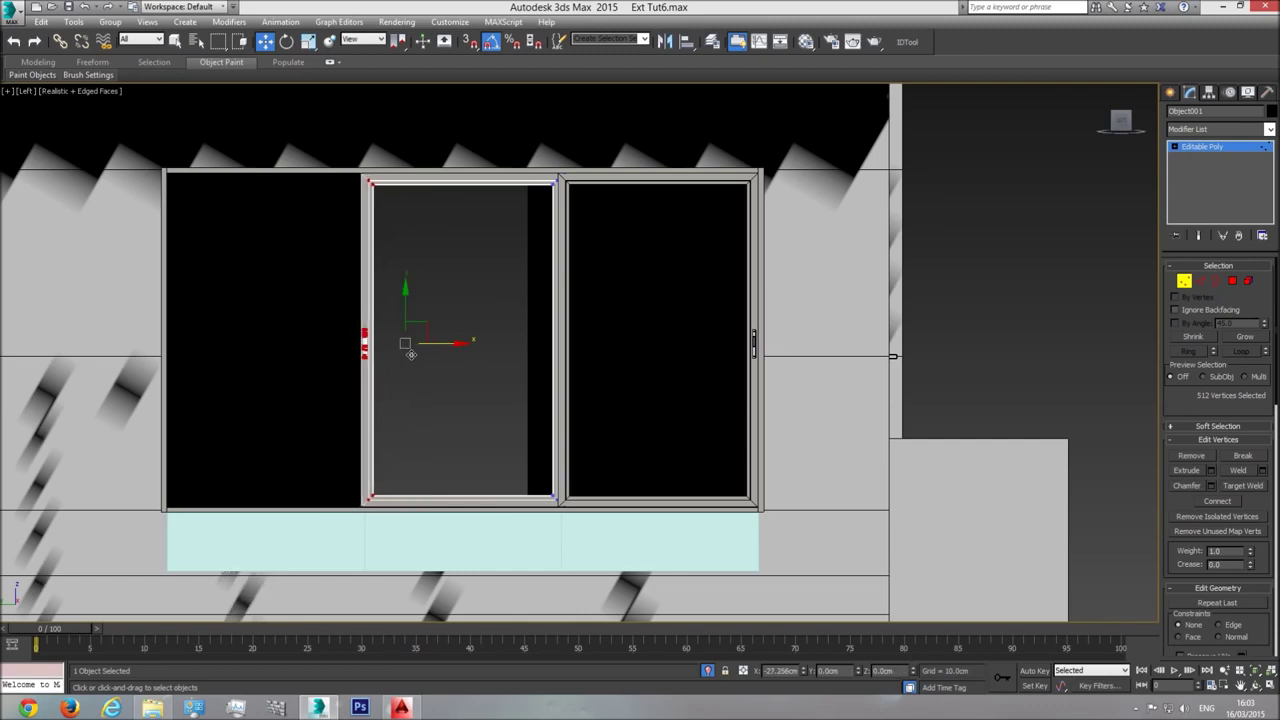
{"action": "left_click", "coordinate": [1228, 148]}
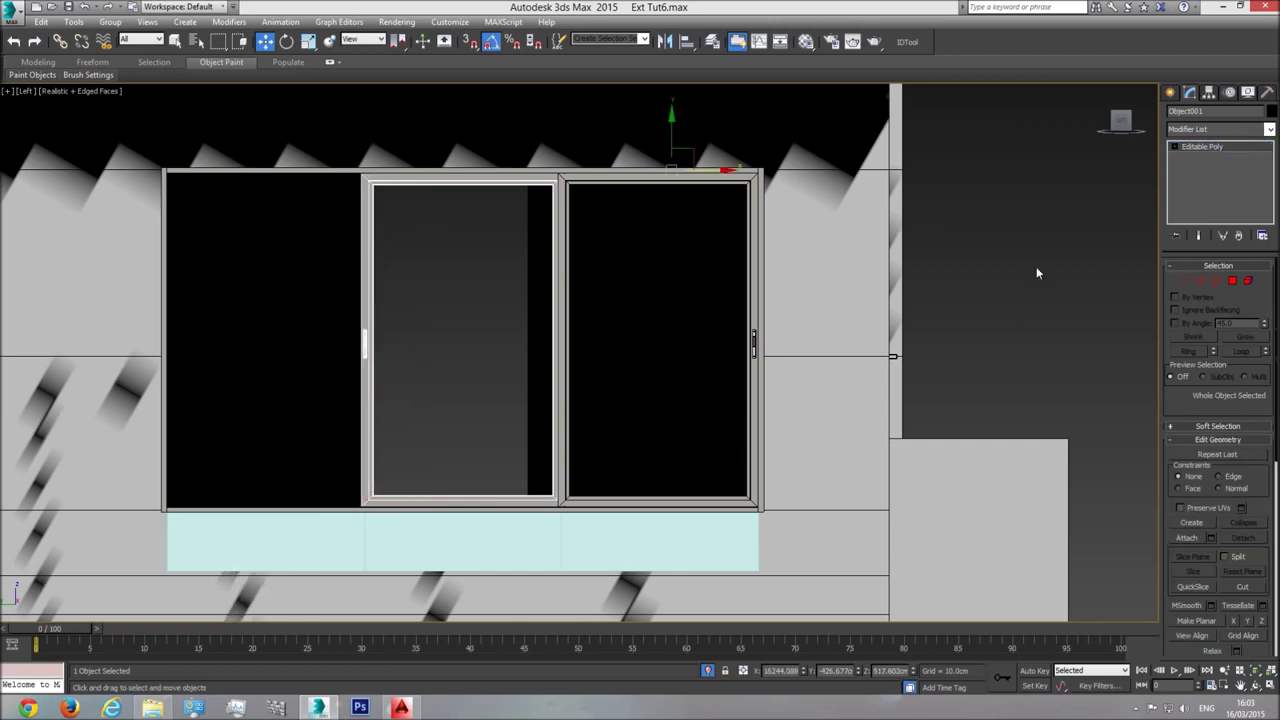
Copy the right-hand panel into the empty left-hand third of the frame as one independent copy
{"action": "left_click", "coordinate": [673, 315]}
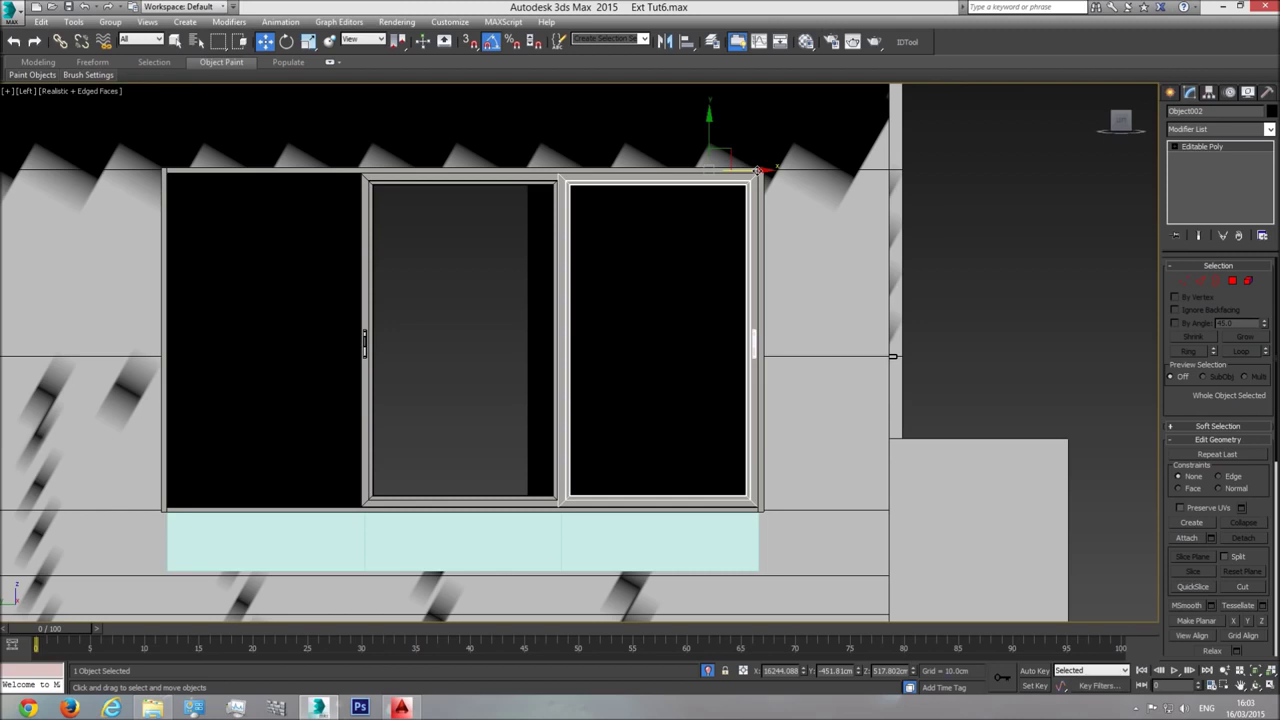
{"action": "left_click_drag", "start_coordinate": [760, 172], "coordinate": [366, 255]}
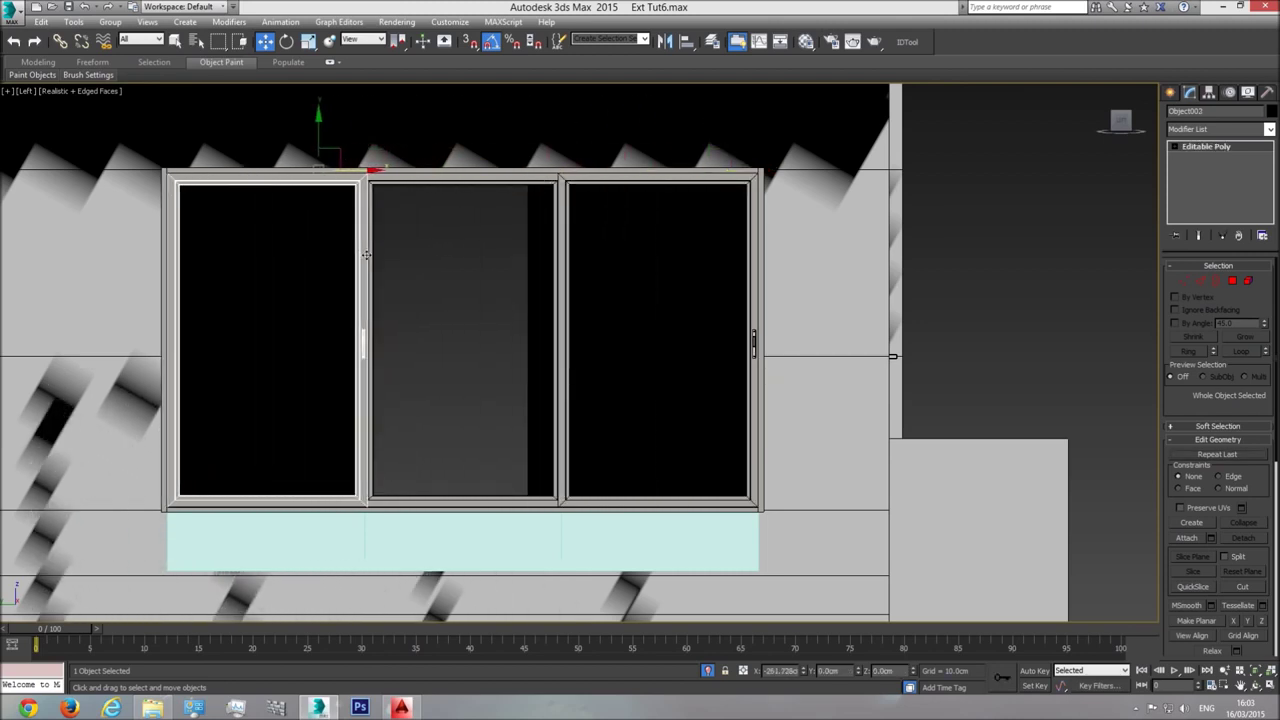
{"action": "left_click_drag", "start_coordinate": [366, 255], "coordinate": [366, 255], "text": "shift"}
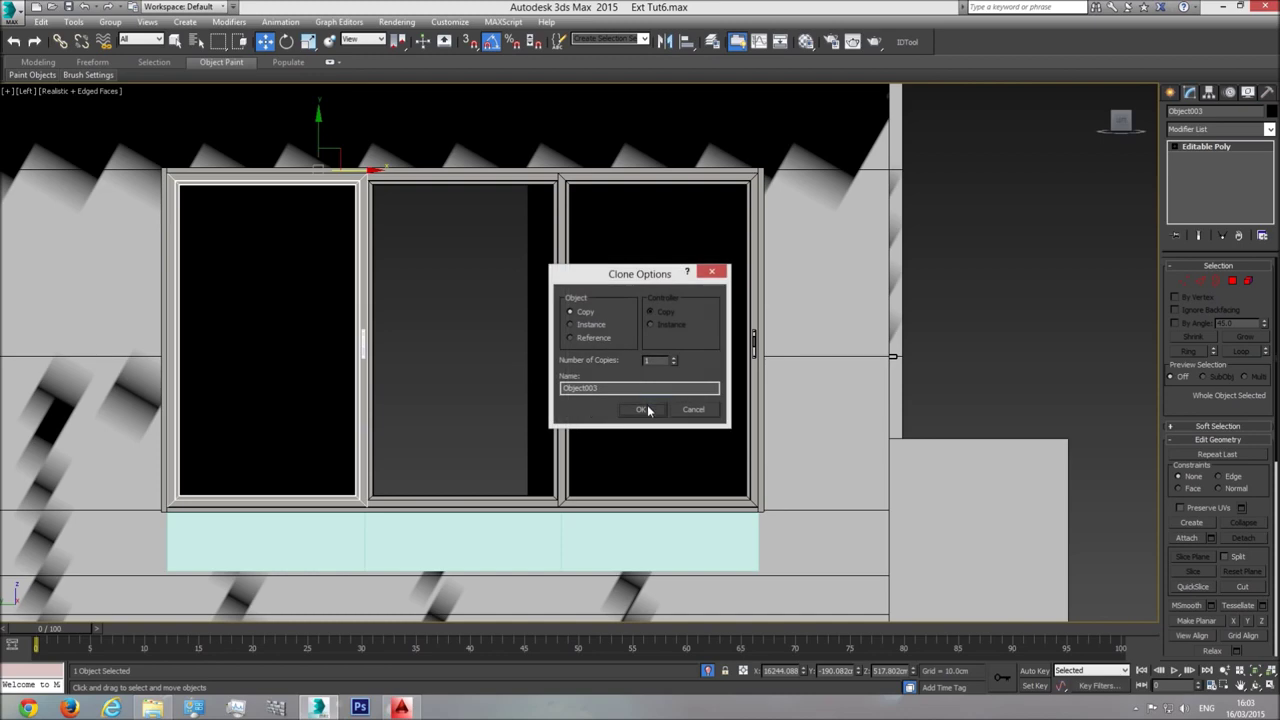
{"action": "left_click", "coordinate": [641, 410]}
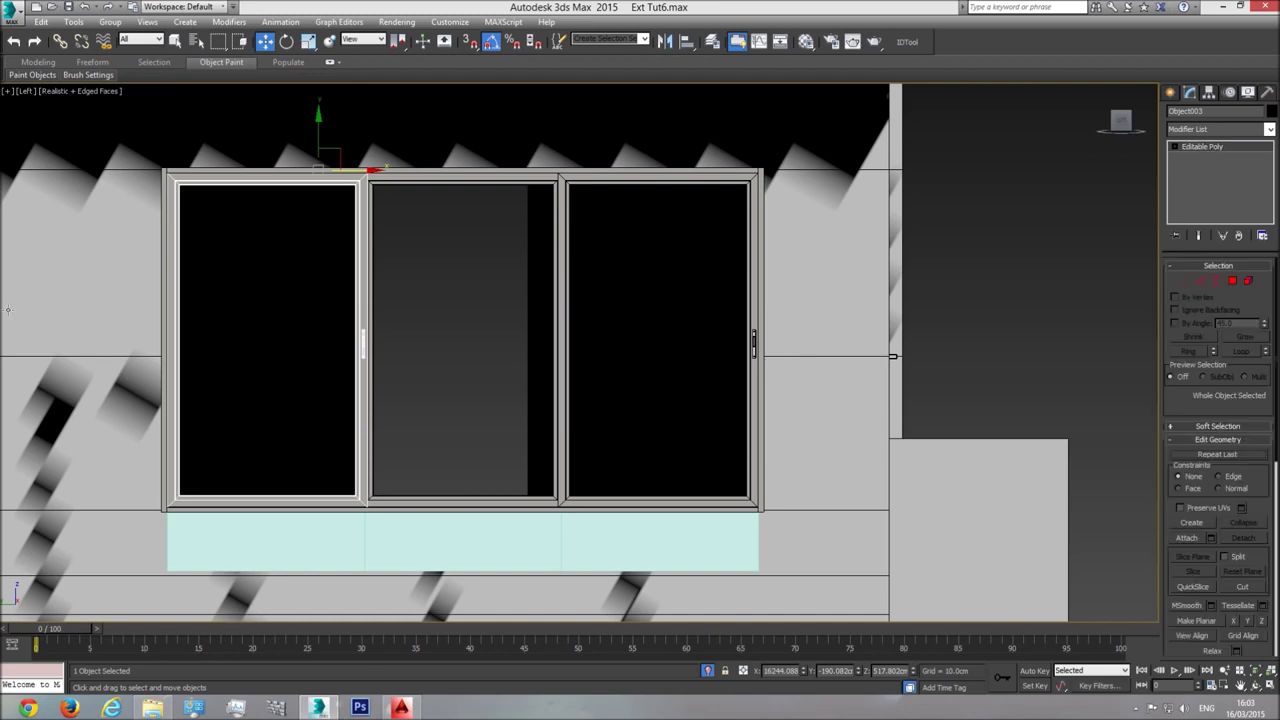
Examine the three-panel door and its handles from several angles in perspective
{"action": "key", "text": "p"}
{"action": "key", "text": "z"}
{"action": "left_click", "coordinate": [1255, 686]}
{"action": "left_click_drag", "start_coordinate": [424, 300], "coordinate": [556, 385]}
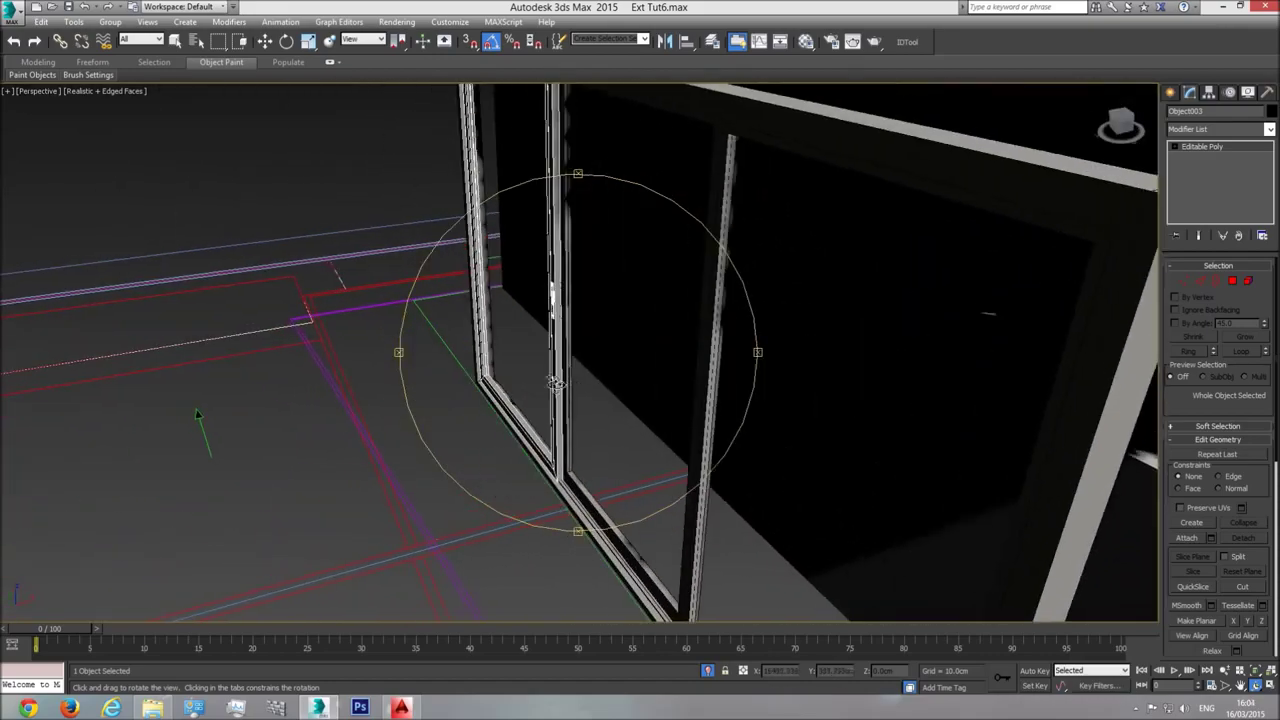
{"action": "left_click_drag", "start_coordinate": [560, 462], "coordinate": [771, 347]}
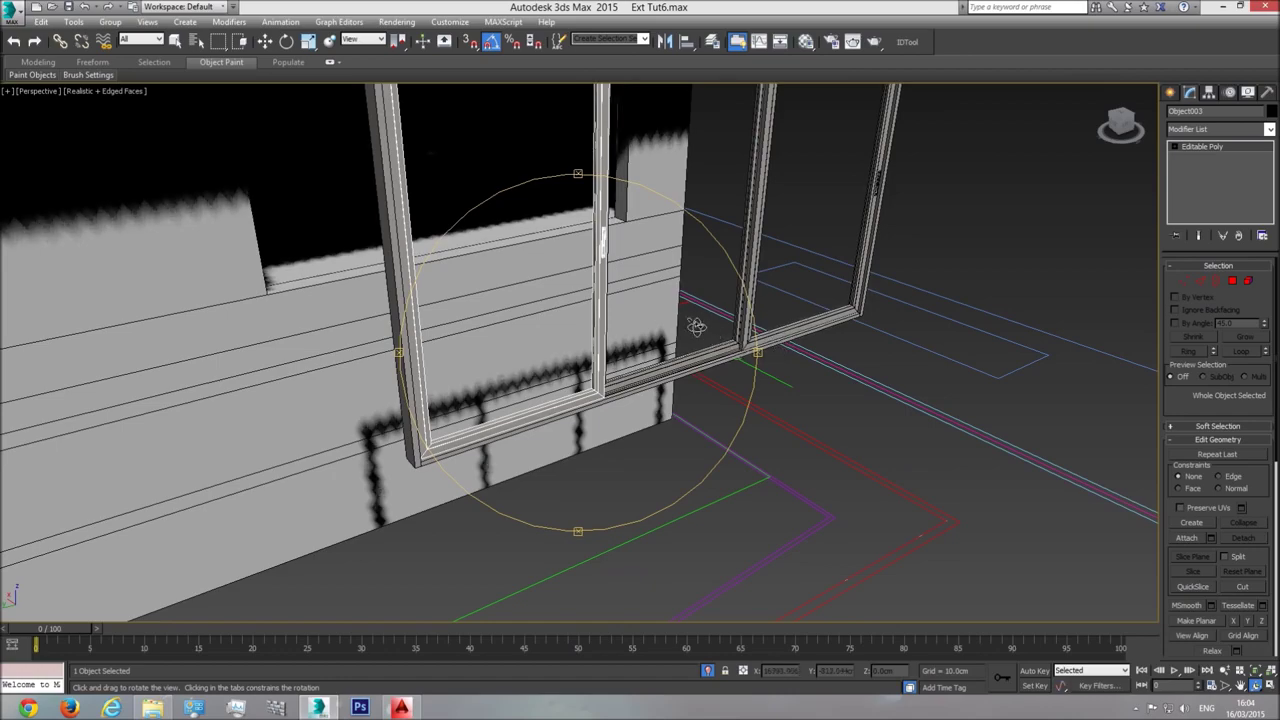
{"action": "left_click_drag", "start_coordinate": [705, 335], "coordinate": [667, 401]}
{"action": "left_click_drag", "start_coordinate": [670, 338], "coordinate": [567, 381]}
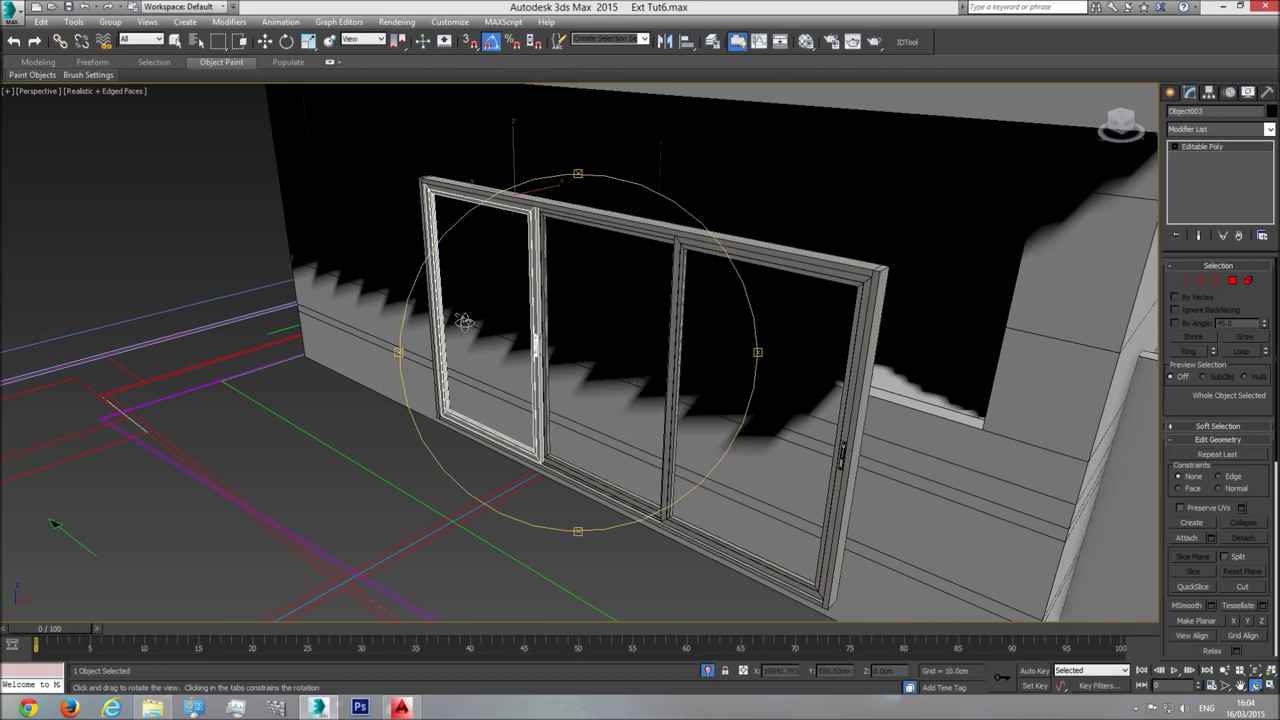
{"action": "left_click_drag", "start_coordinate": [631, 378], "coordinate": [548, 366]}
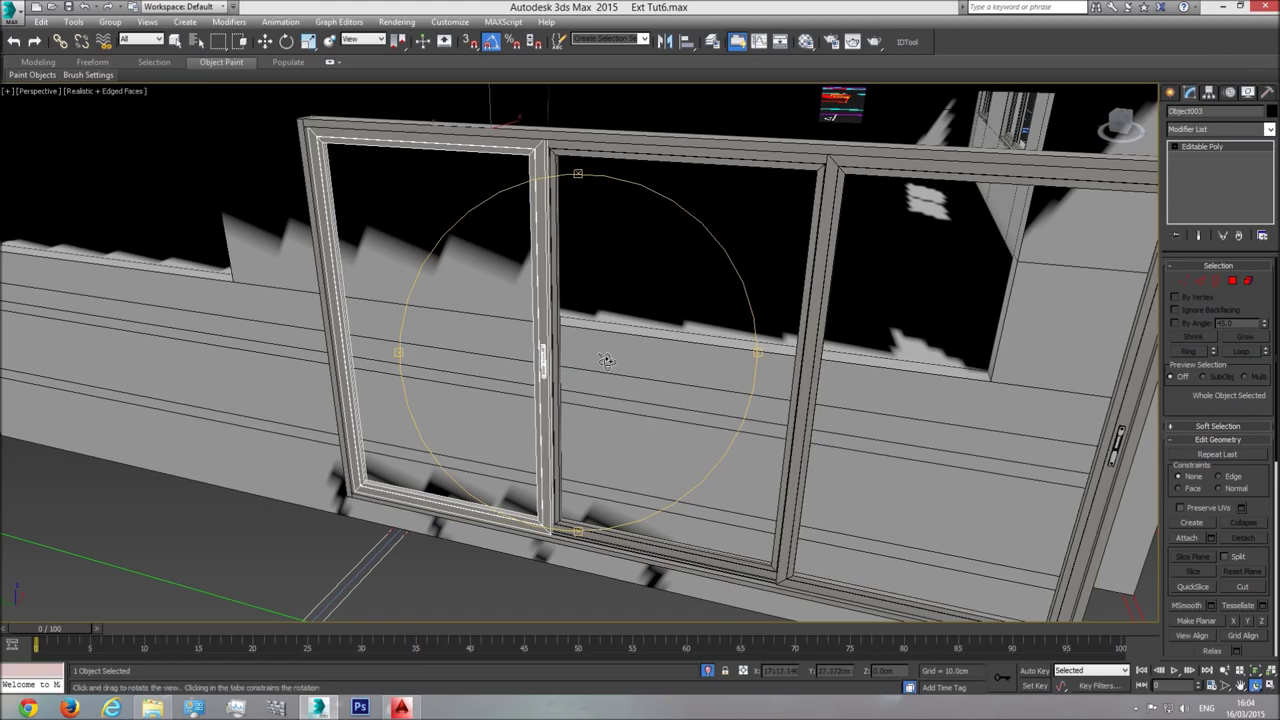
Center the copied left-hand panel's pivot to the object
{"action": "key", "text": "l"}
{"action": "middle_click_drag", "start_coordinate": [320, 351], "coordinate": [581, 376]}
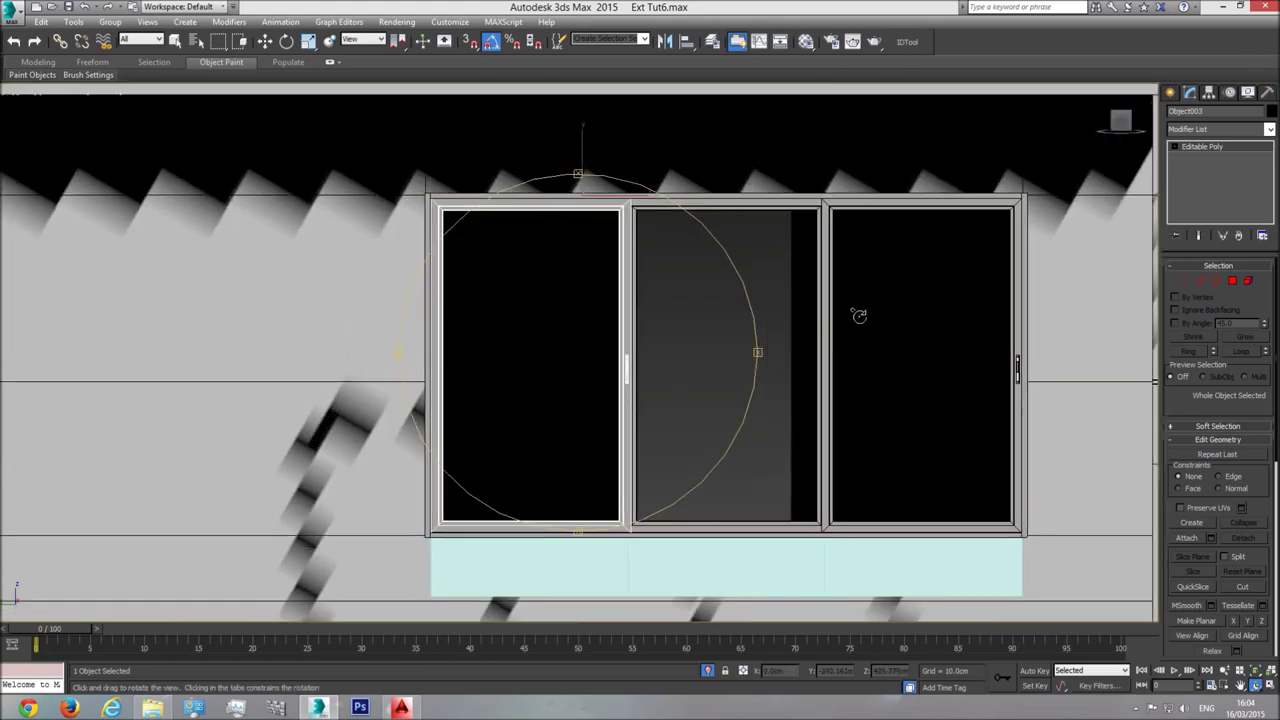
{"action": "left_click", "coordinate": [1210, 92]}
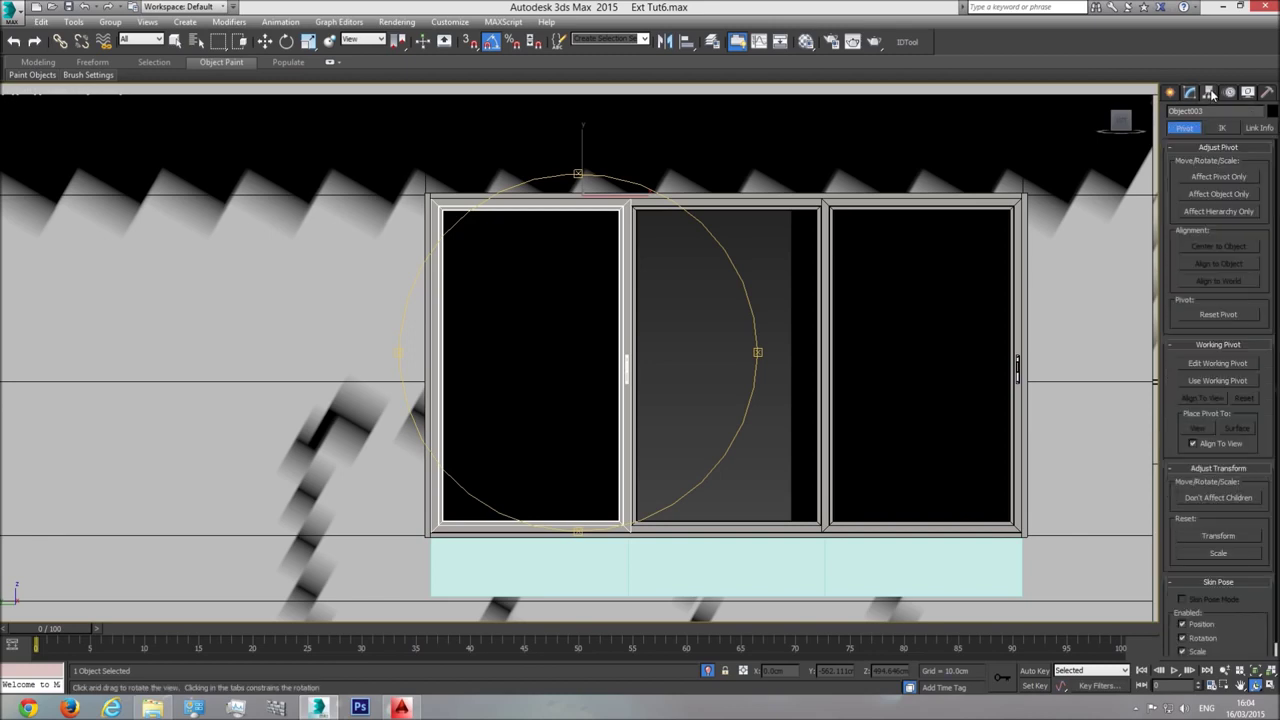
{"action": "left_click", "coordinate": [1218, 176]}
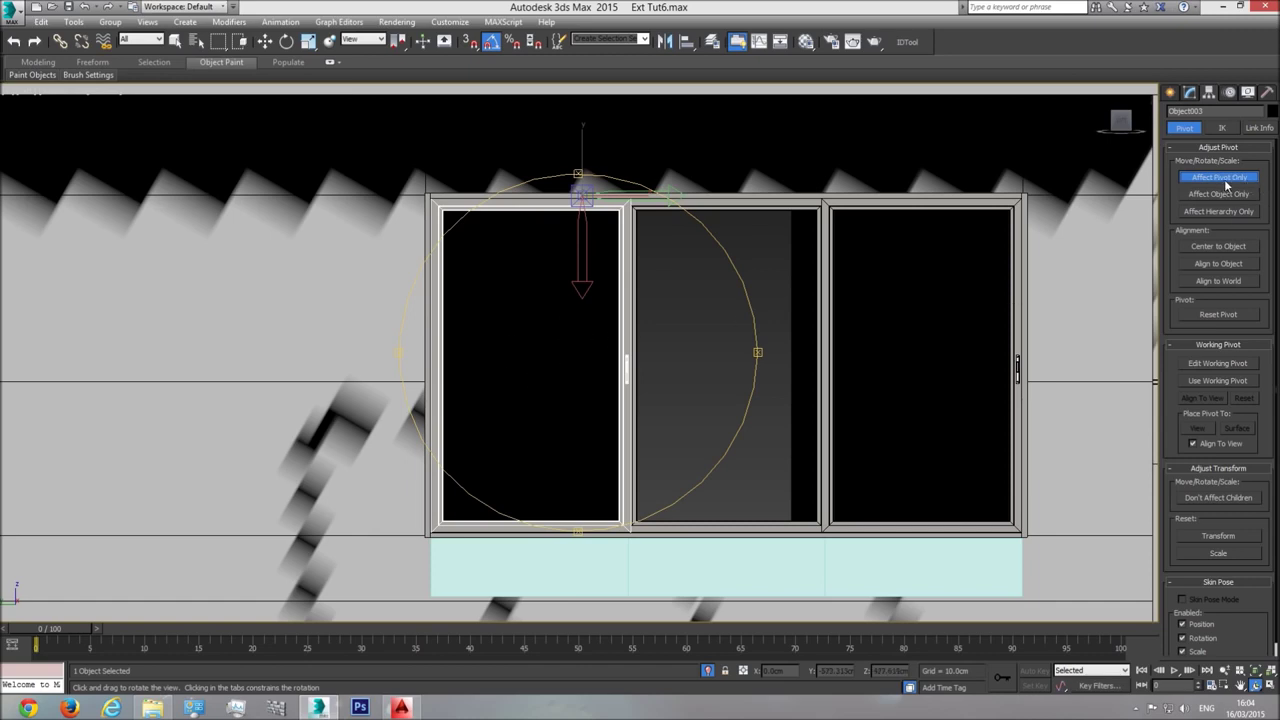
{"action": "left_click", "coordinate": [1232, 246]}
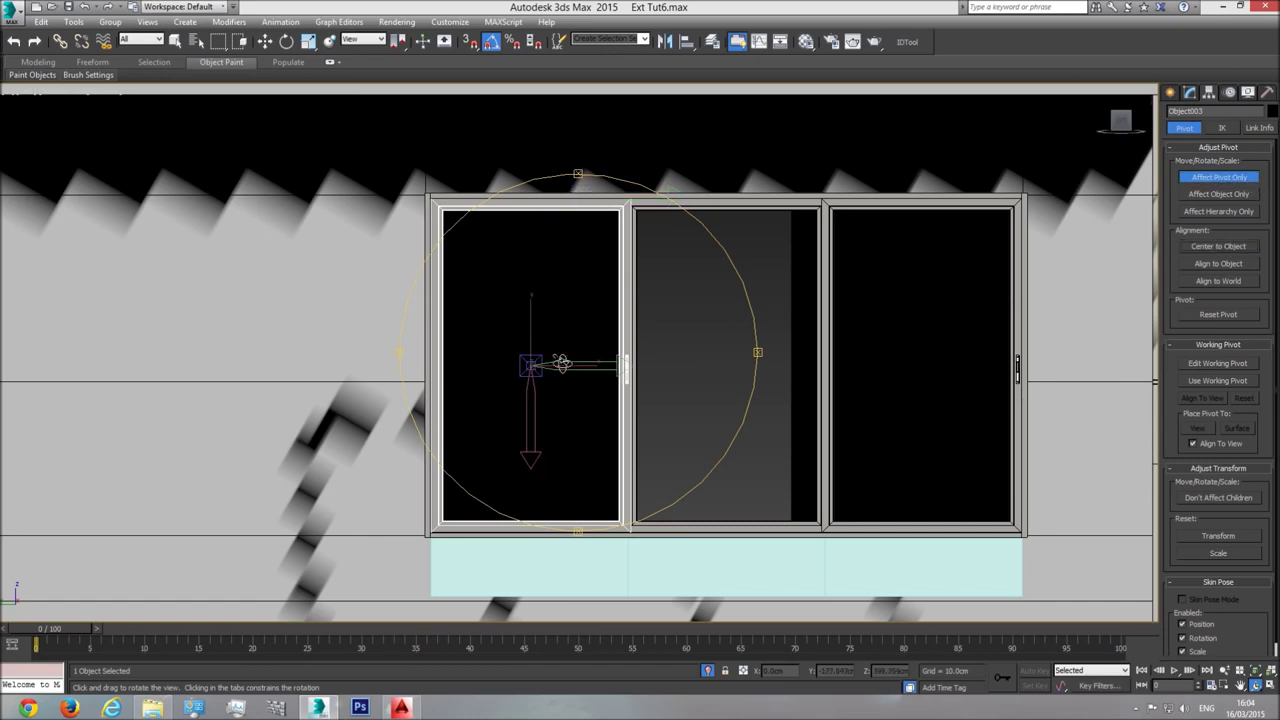
{"action": "left_click", "coordinate": [1219, 177]}
Add a Mirror modifier on the Y axis to the left-hand panel and compare it with the effect off and on
{"action": "left_click", "coordinate": [1189, 92]}
{"action": "left_click", "coordinate": [1270, 130]}
{"action": "scroll", "coordinate": [1248, 325], "scroll_direction": "down", "scroll_amount": 10}
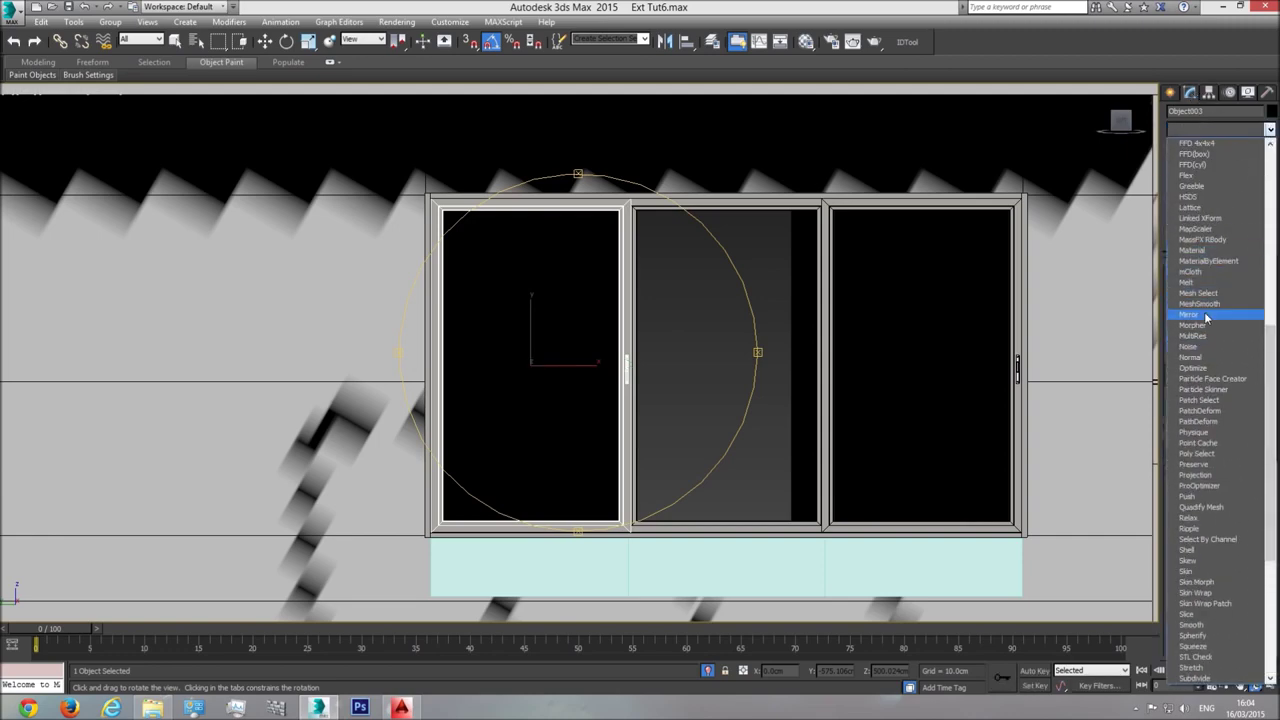
{"action": "left_click", "coordinate": [1200, 312]}
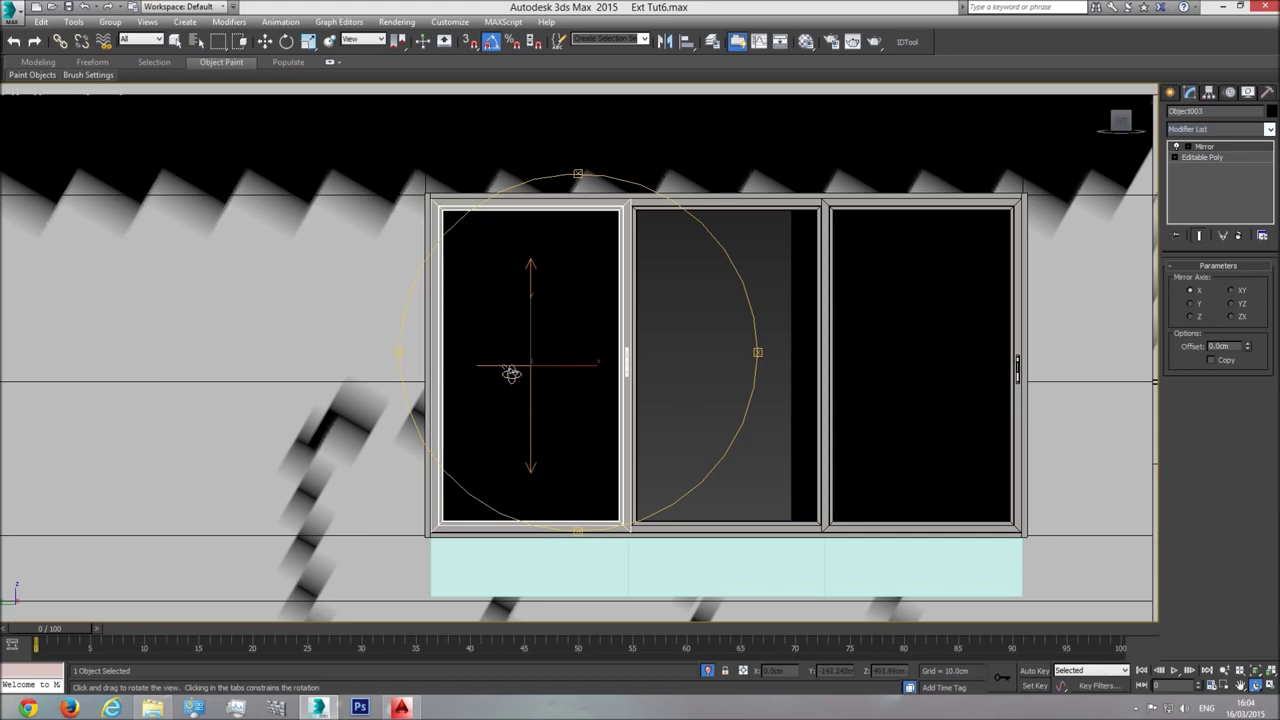
{"action": "left_click", "coordinate": [1197, 304]}
{"action": "left_click", "coordinate": [1176, 148]}
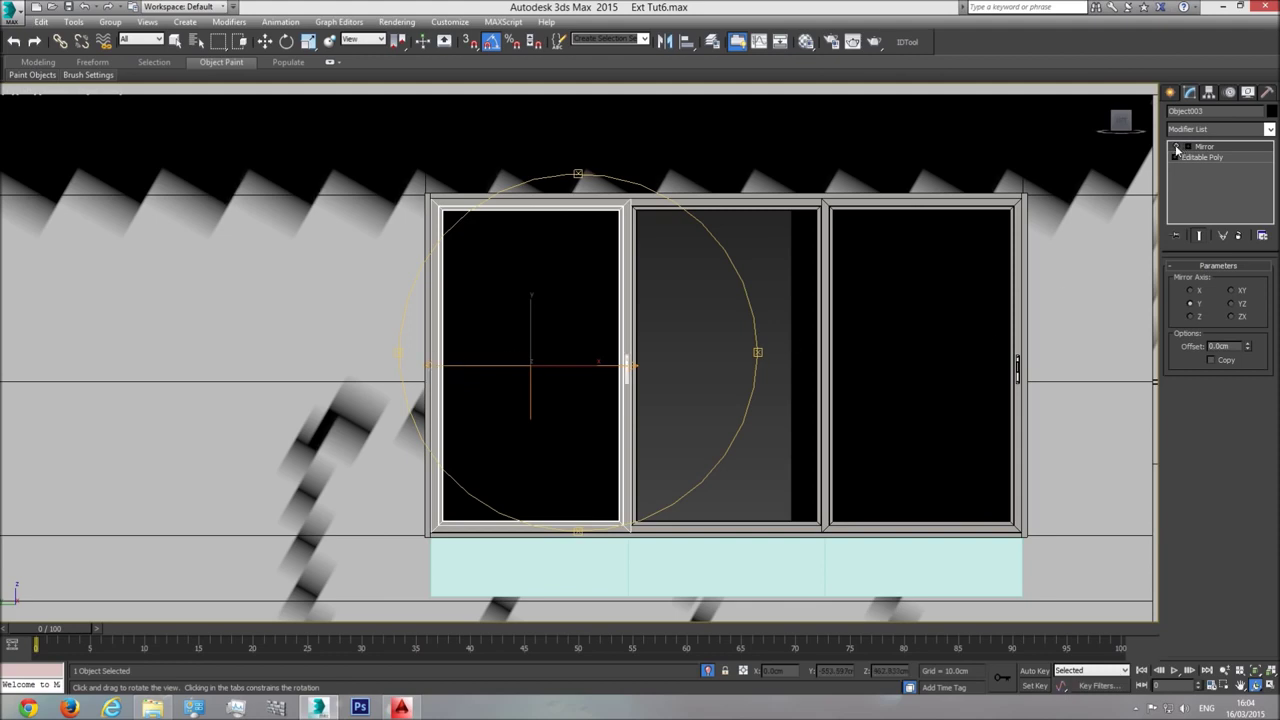
{"action": "left_click", "coordinate": [1176, 148]}
{"action": "left_click", "coordinate": [1176, 148]}
{"action": "left_click", "coordinate": [1176, 148]}
Set the perspective view of the door to Shaded display
{"action": "key", "text": "p"}
{"action": "mouse_move", "coordinate": [615, 405]}
{"action": "left_mouse_down"}
{"action": "mouse_move", "coordinate": [586, 423]}
{"action": "mouse_move", "coordinate": [603, 400]}
{"action": "mouse_move", "coordinate": [583, 403]}
{"action": "mouse_move", "coordinate": [646, 394]}
{"action": "mouse_move", "coordinate": [609, 390]}
{"action": "left_mouse_up"}
{"action": "left_click", "coordinate": [1257, 672]}
{"action": "left_click", "coordinate": [80, 91]}
{"action": "left_click", "coordinate": [130, 116]}
{"action": "key", "text": "w"}
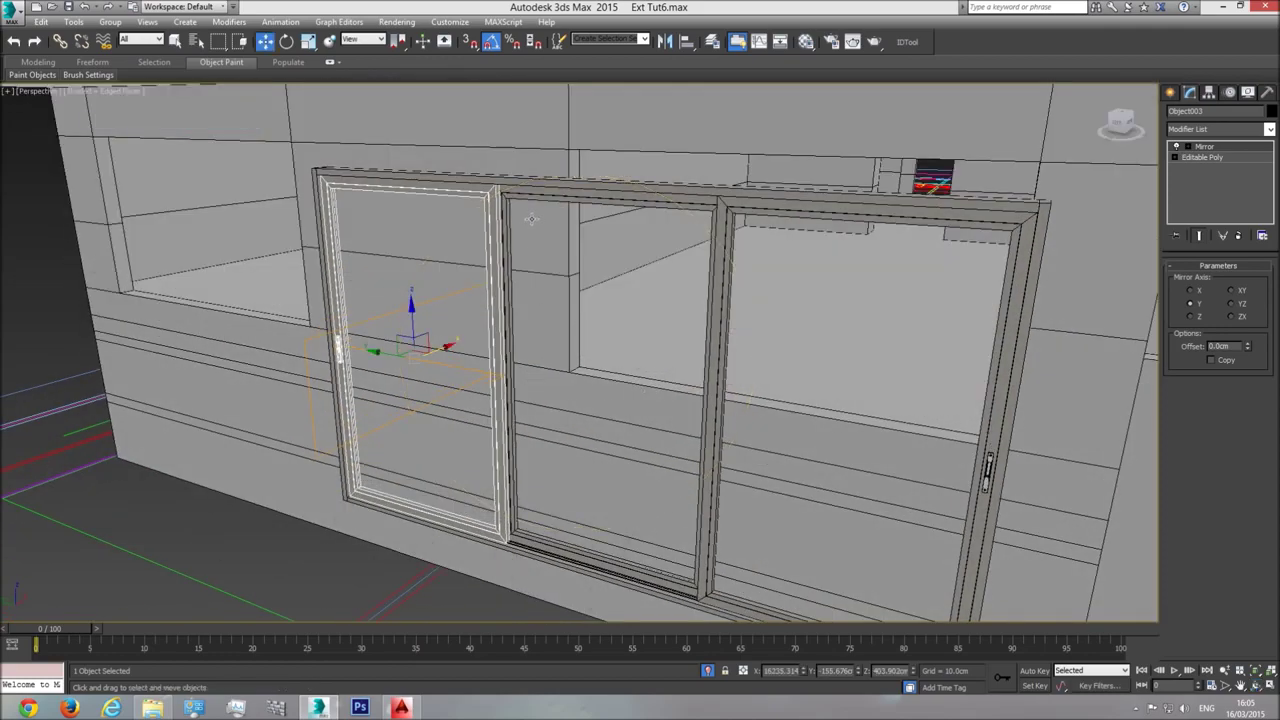
Rename the door frame object as Glass door garden
{"action": "left_click", "coordinate": [582, 181]}
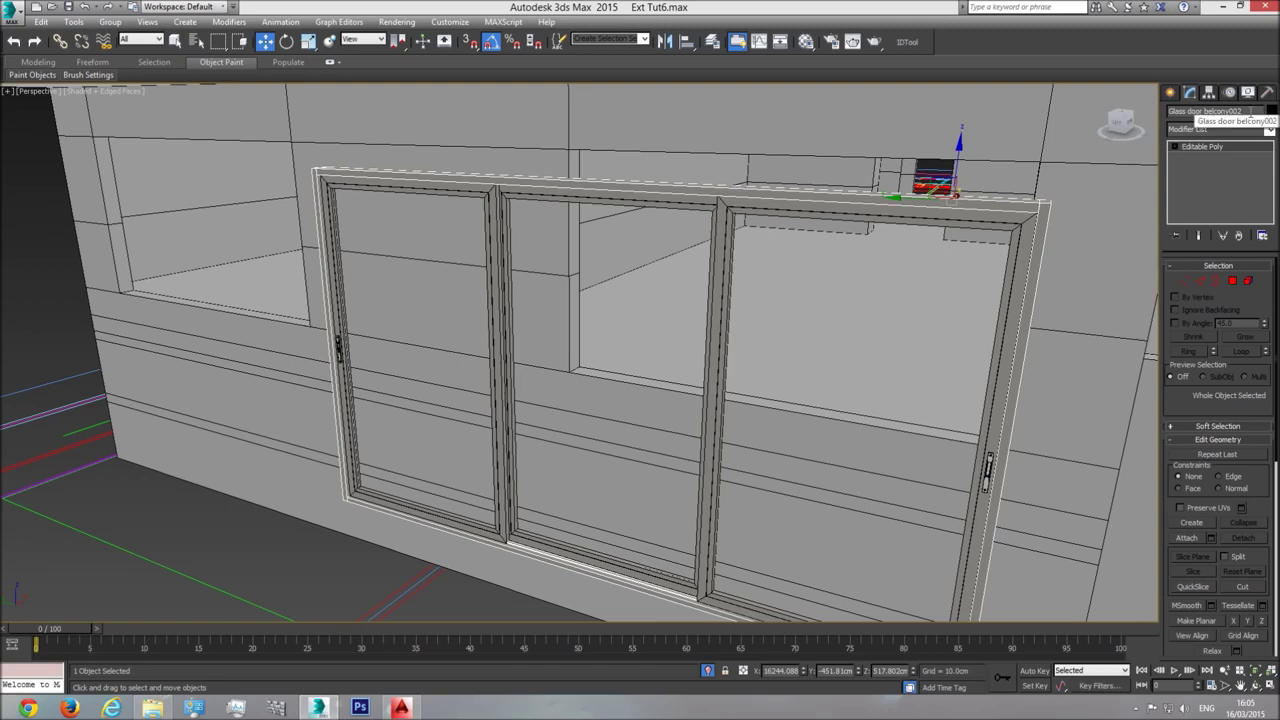
{"action": "left_click_drag", "start_coordinate": [1253, 111], "coordinate": [1217, 117]}
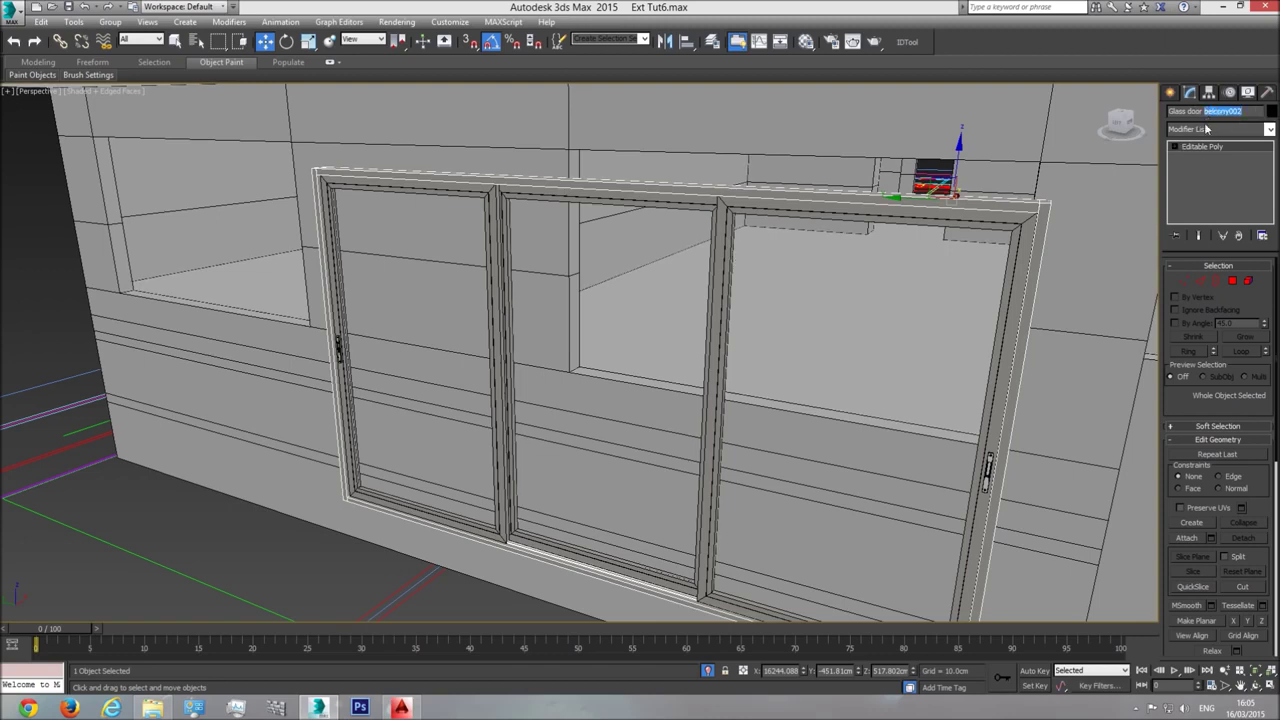
{"action": "type", "text": "garde"}
Attach the three door panels to the garden door frame so they form one object
{"action": "left_click", "coordinate": [1196, 540]}
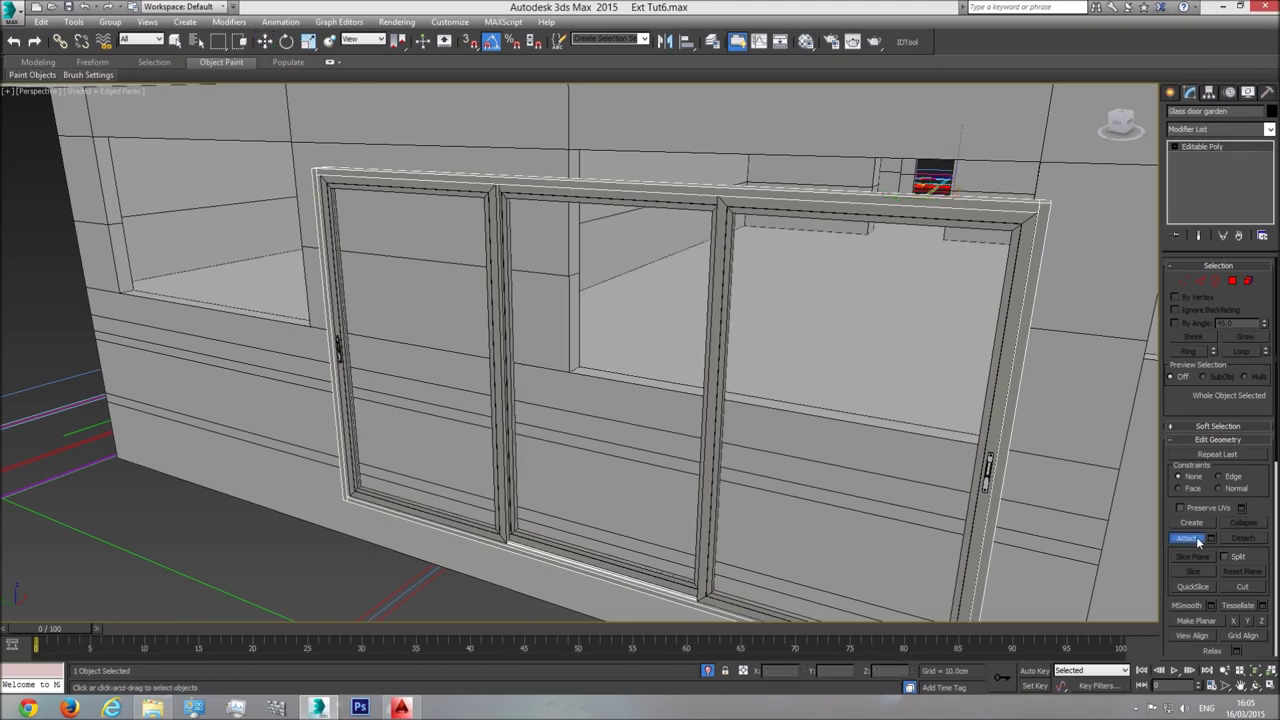
{"action": "left_click", "coordinate": [850, 378]}
{"action": "left_click", "coordinate": [587, 378]}
{"action": "left_click", "coordinate": [452, 373]}
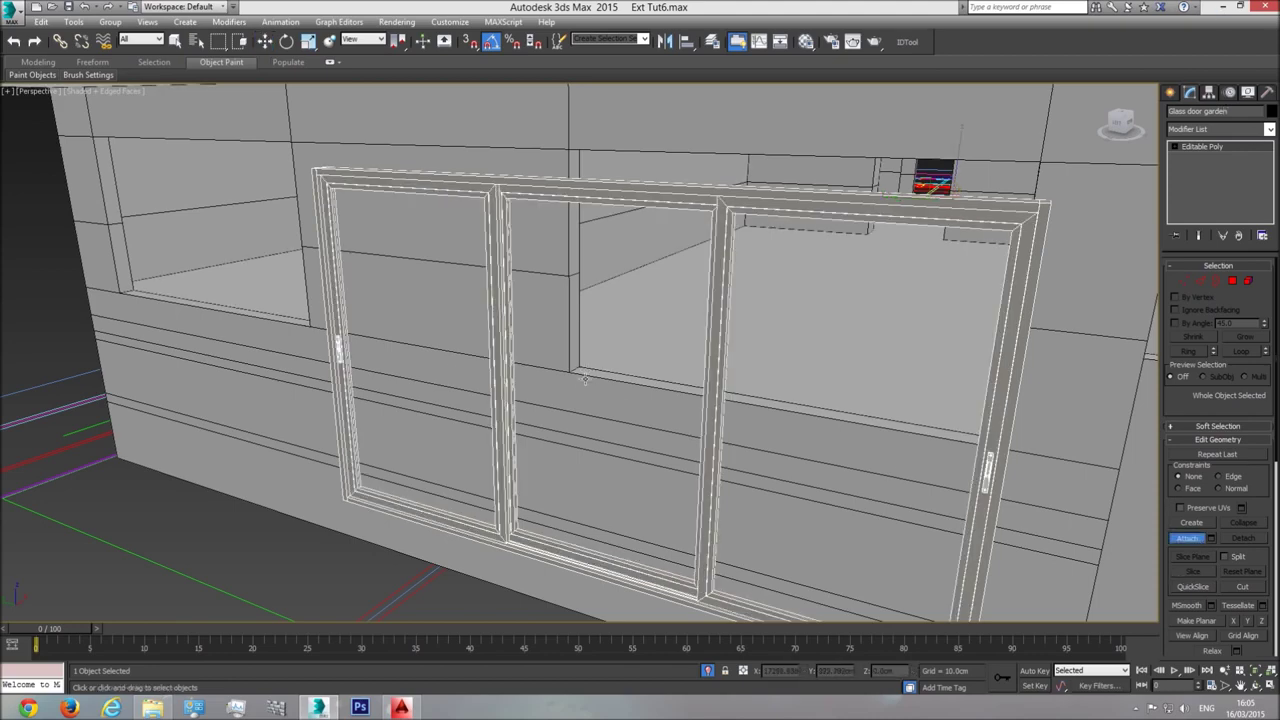
{"action": "key", "text": "w"}
Move the assembled garden door back into the ground-floor wall opening
{"action": "middle_click_drag", "start_coordinate": [665, 360], "coordinate": [648, 435]}
{"action": "scroll", "coordinate": [602, 420], "scroll_direction": "down", "scroll_amount": 3}
{"action": "scroll", "coordinate": [626, 423], "scroll_direction": "down", "scroll_amount": 1}
{"action": "scroll", "coordinate": [648, 435], "scroll_direction": "up", "scroll_amount": 2}
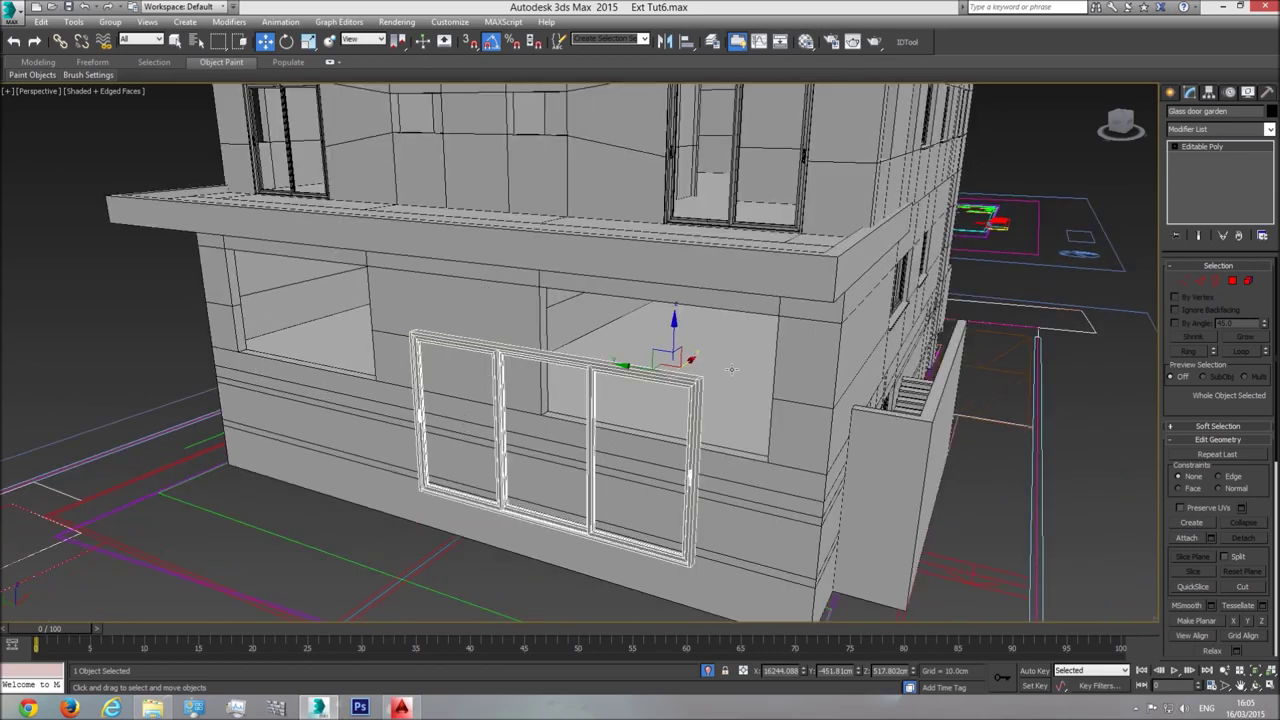
{"action": "left_click_drag", "start_coordinate": [688, 362], "coordinate": [739, 290]}
{"action": "scroll", "coordinate": [774, 328], "scroll_direction": "up", "scroll_amount": 4}
{"action": "scroll", "coordinate": [739, 290], "scroll_direction": "down", "scroll_amount": 5}
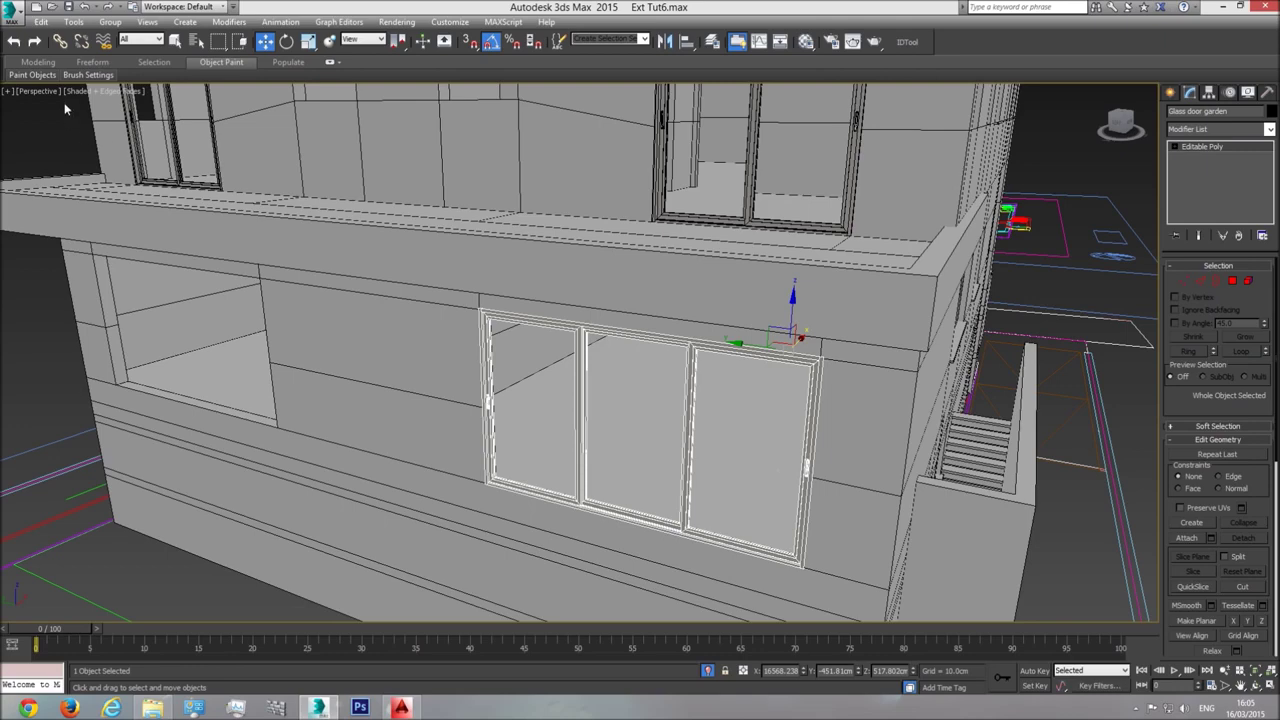
Delete the guide box beneath the garden door in the left view and select the door
{"action": "key", "text": "l"}
{"action": "scroll", "coordinate": [650, 440], "scroll_direction": "down", "scroll_amount": 4}
{"action": "left_click", "coordinate": [640, 479]}
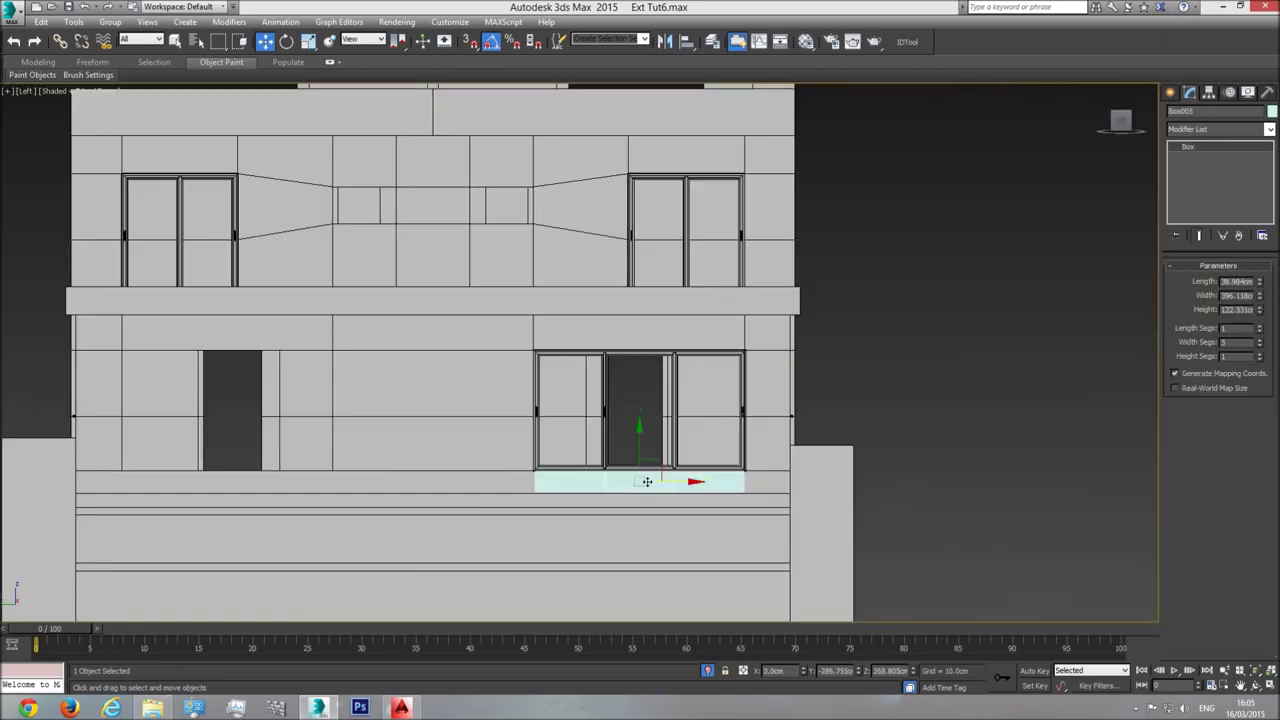
{"action": "key", "text": "Delete"}
{"action": "left_click", "coordinate": [673, 441]}
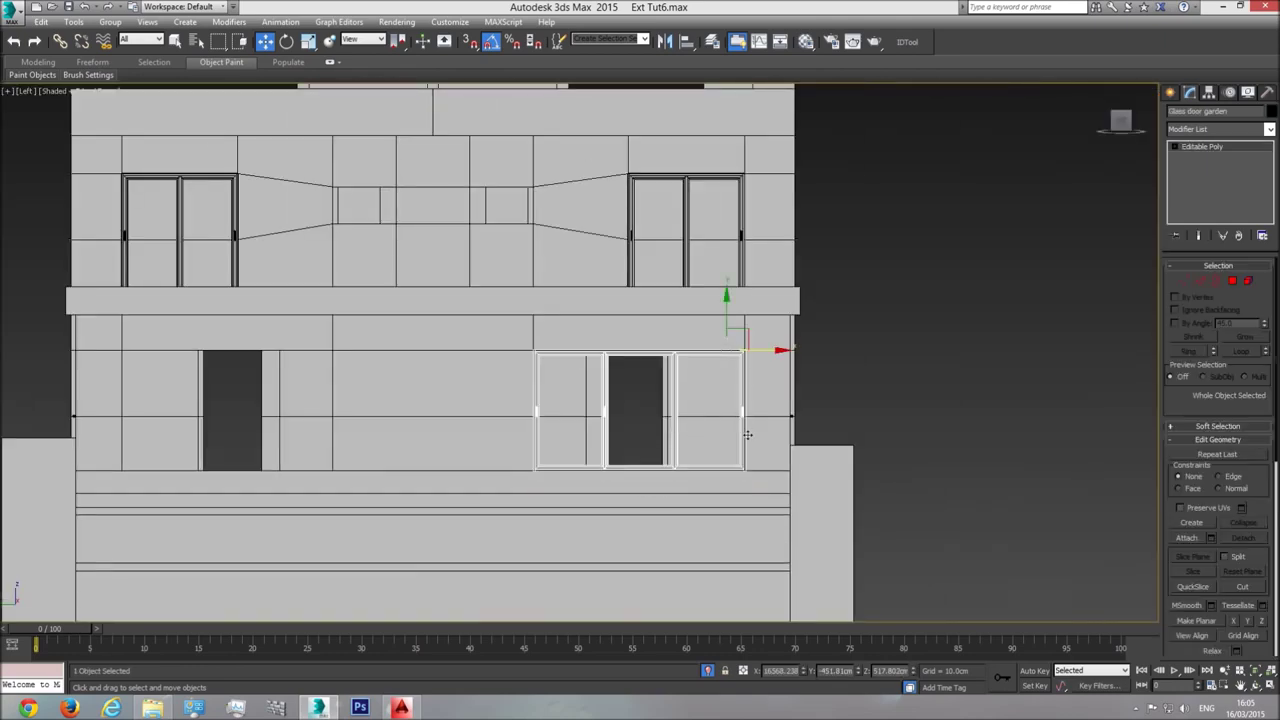
Clone the garden door as a single copy into the opposite ground-floor opening of the same wall
{"action": "middle_click_drag", "start_coordinate": [703, 434], "coordinate": [824, 415]}
{"action": "mouse_move", "coordinate": [897, 330]}
{"action": "left_mouse_down", "text": "shift"}
{"action": "mouse_move", "coordinate": [470, 340]}
{"action": "mouse_move", "coordinate": [481, 361]}
{"action": "left_mouse_up", "text": "shift"}
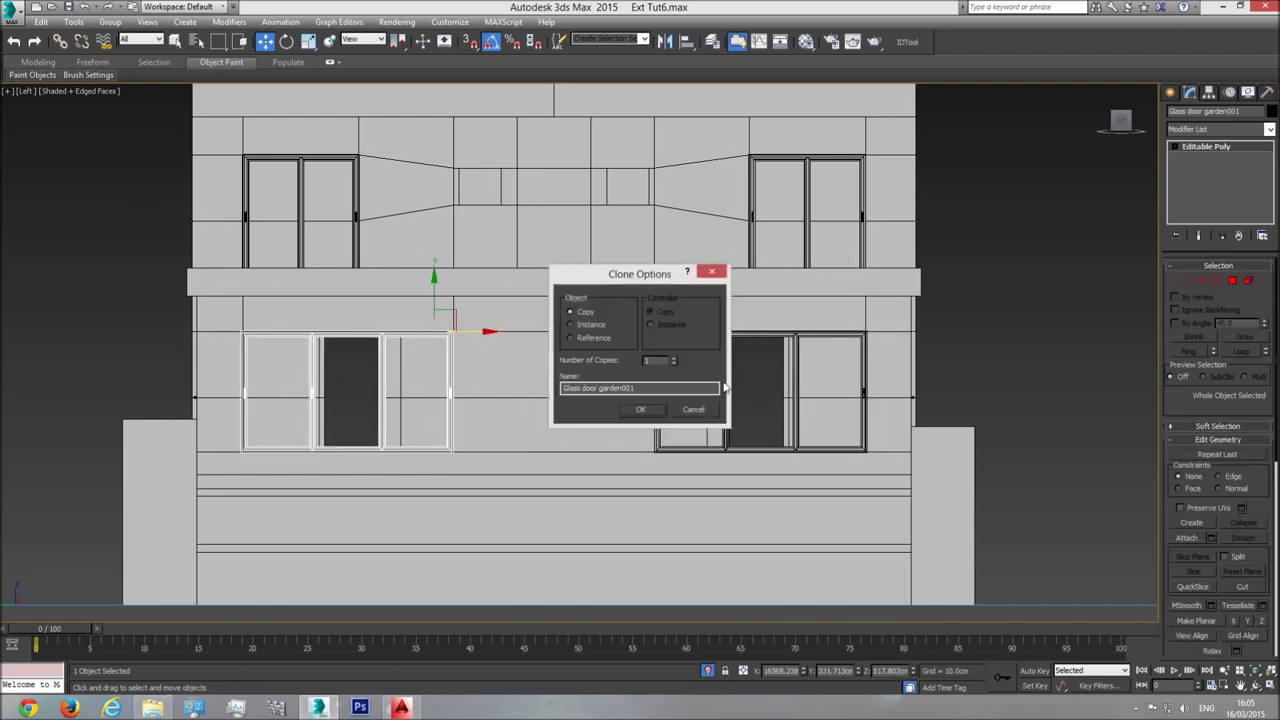
{"action": "left_click", "coordinate": [645, 408]}
Deselect the copied door and set the left view's shading to Realistic
{"action": "left_click", "coordinate": [71, 98]}
{"action": "left_click", "coordinate": [71, 93]}
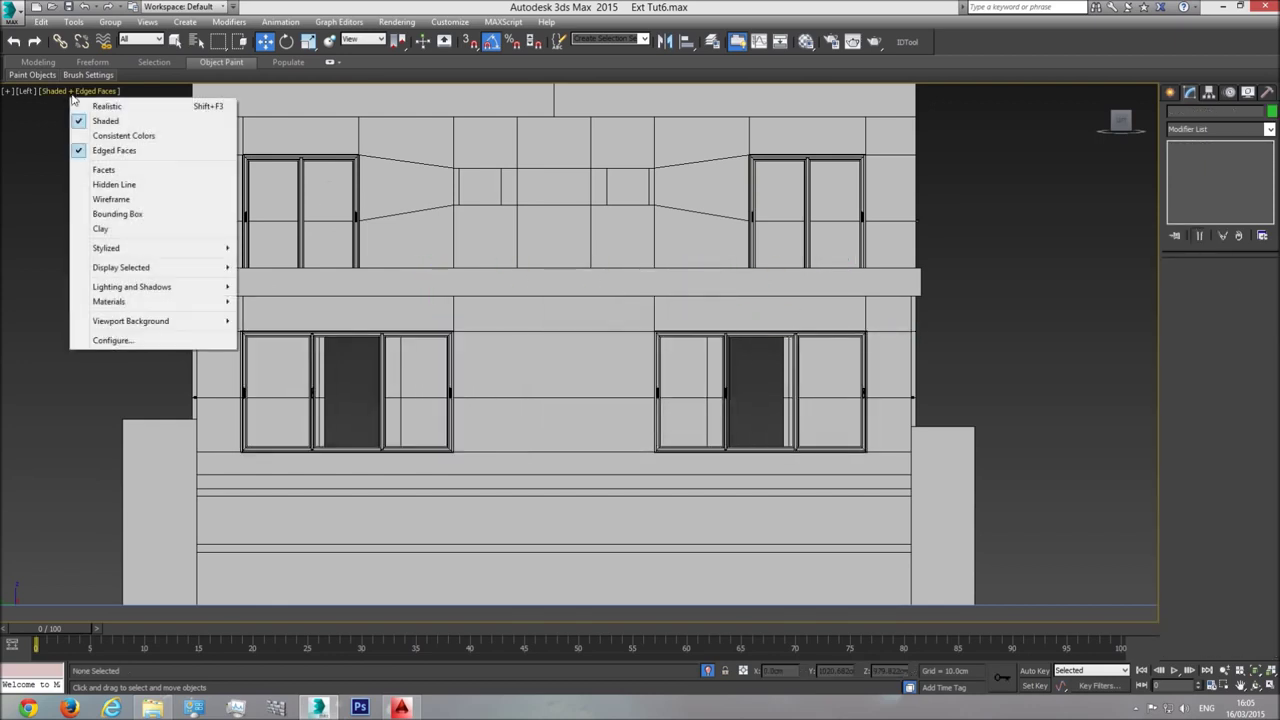
{"action": "left_click", "coordinate": [104, 108]}
Select the copied garden door and shift it sideways by about 2.2 cm to fit its wall opening
{"action": "middle_click_drag", "start_coordinate": [308, 377], "coordinate": [331, 366]}
{"action": "scroll", "coordinate": [331, 365], "scroll_direction": "up", "scroll_amount": 3}
{"action": "left_click", "coordinate": [339, 355]}
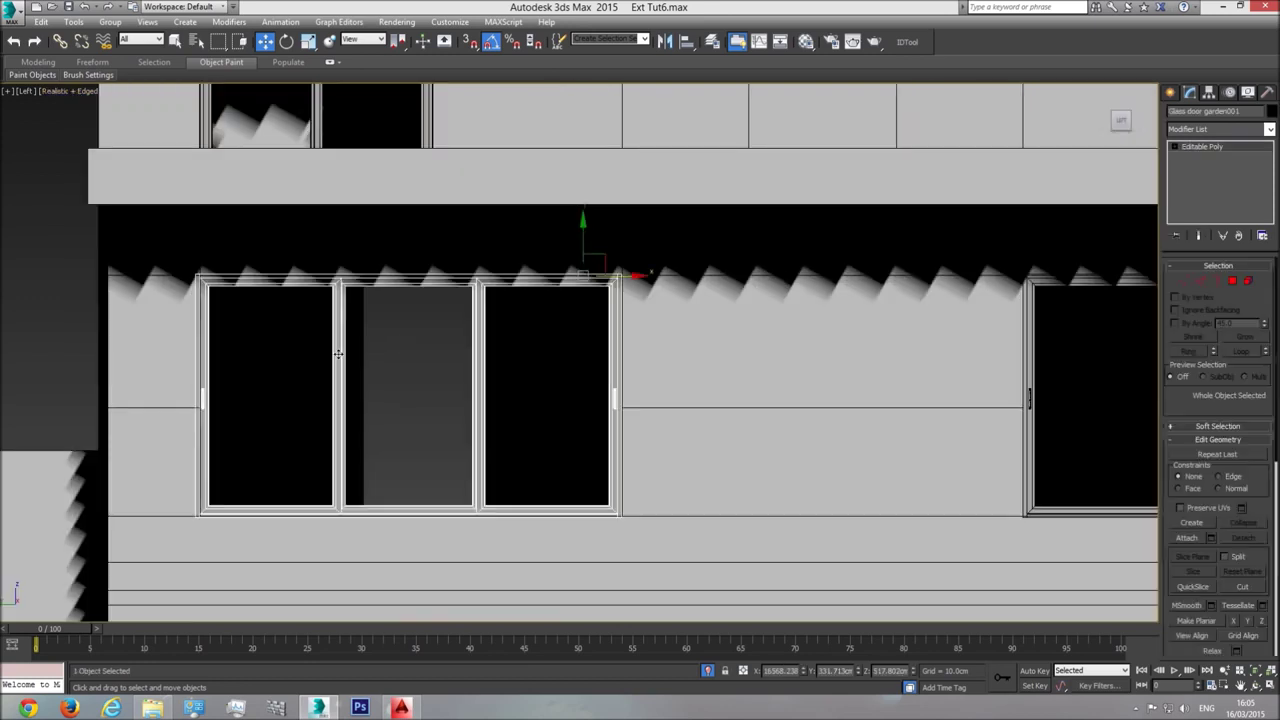
{"action": "middle_click_drag", "start_coordinate": [445, 376], "coordinate": [441, 362]}
{"action": "scroll", "coordinate": [441, 362], "scroll_direction": "up", "scroll_amount": 2}
{"action": "left_click_drag", "start_coordinate": [668, 223], "coordinate": [672, 223]}
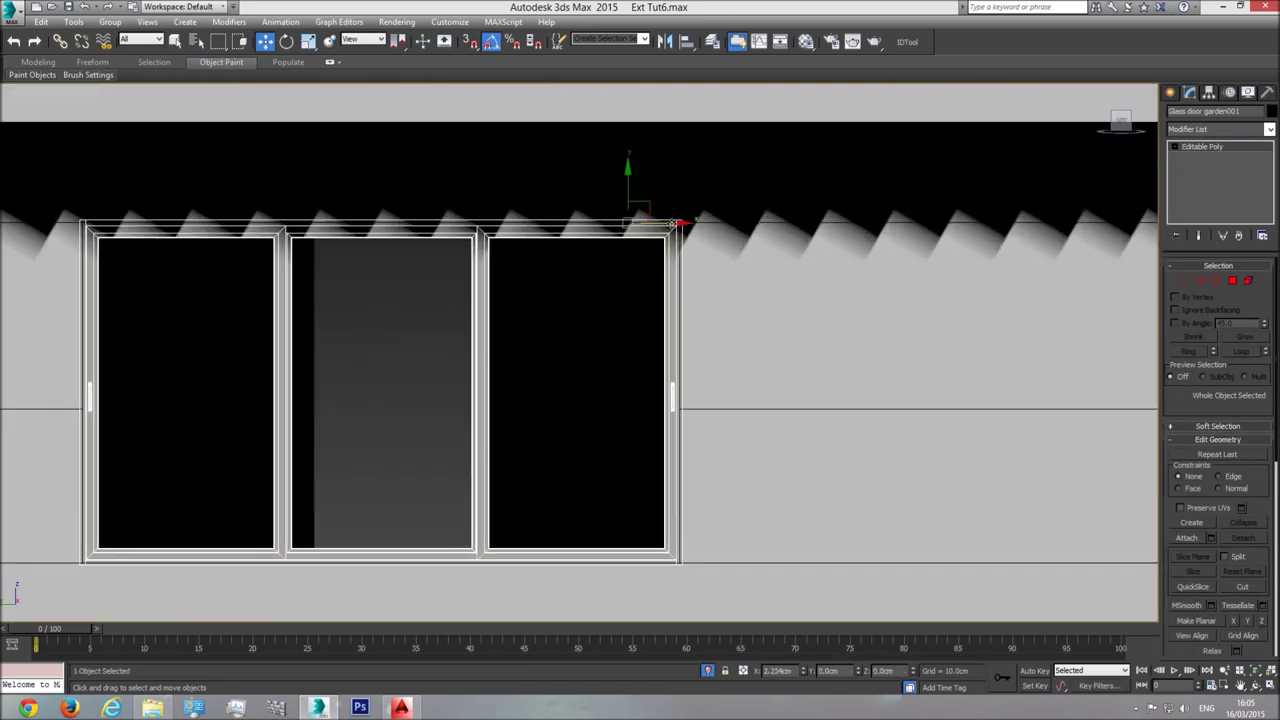
Show the garden facade in the perspective view and set its shading to Shaded
{"action": "scroll", "coordinate": [766, 337], "scroll_direction": "down", "scroll_amount": 10}
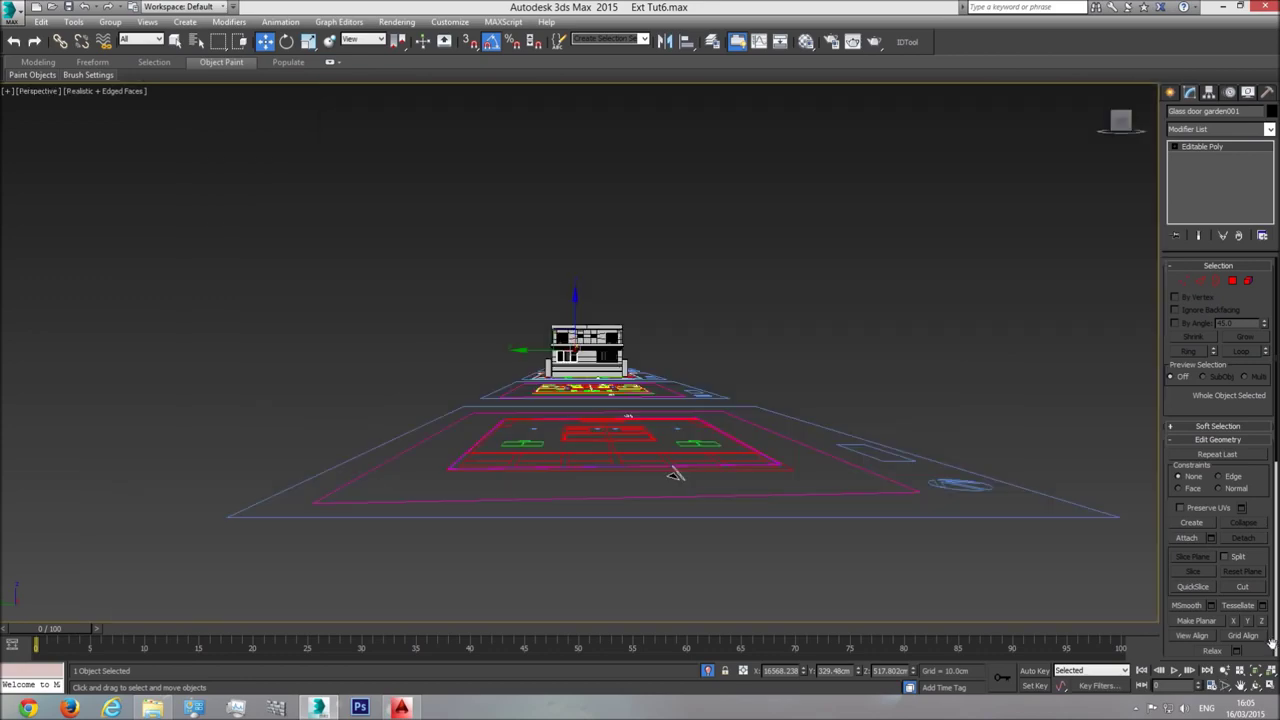
{"action": "left_click", "coordinate": [1257, 674]}
{"action": "left_click", "coordinate": [1256, 686]}
{"action": "left_click_drag", "start_coordinate": [690, 330], "coordinate": [580, 320]}
{"action": "scroll", "coordinate": [590, 325], "scroll_direction": "down", "scroll_amount": 6}
{"action": "left_click_drag", "start_coordinate": [674, 354], "coordinate": [500, 370]}
{"action": "left_click", "coordinate": [104, 92]}
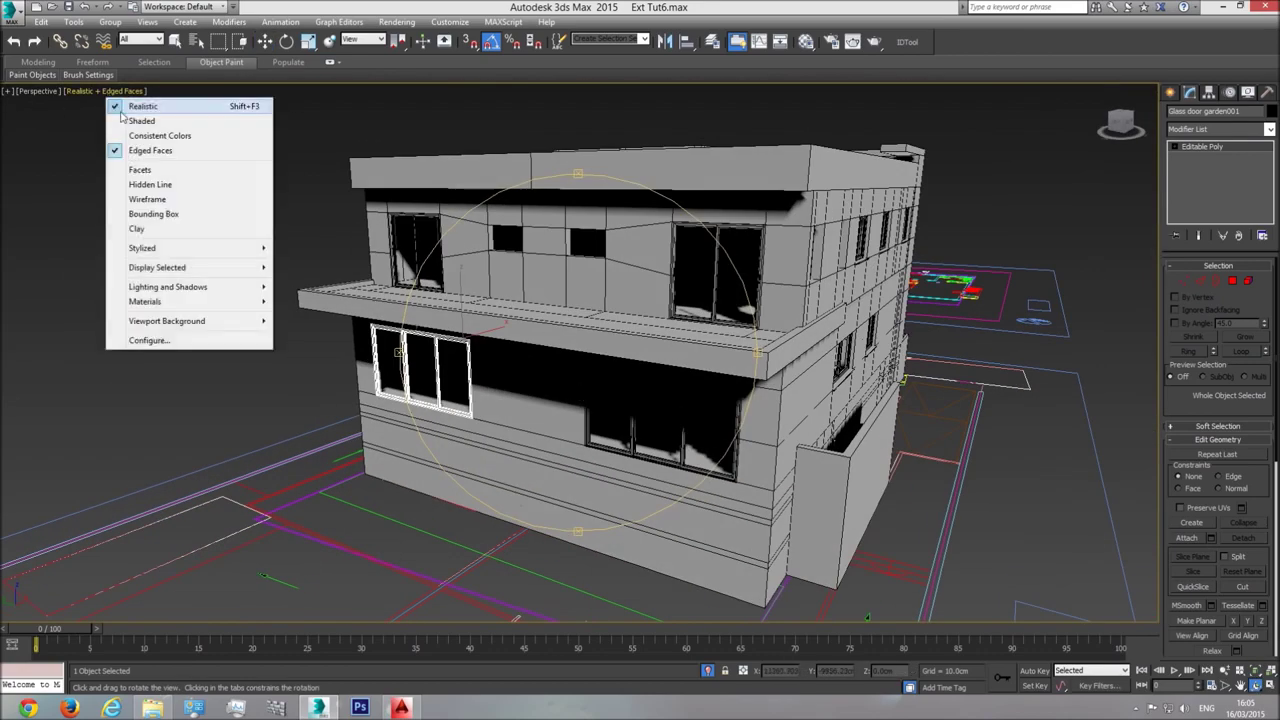
{"action": "left_click", "coordinate": [140, 120]}
Unhide all hidden objects of the building model
{"action": "left_click_drag", "start_coordinate": [680, 330], "coordinate": [707, 385]}
{"action": "left_click_drag", "start_coordinate": [520, 314], "coordinate": [878, 327]}
{"action": "left_click_drag", "start_coordinate": [739, 366], "coordinate": [688, 328]}
{"action": "right_click", "coordinate": [688, 327]}
{"action": "right_click", "coordinate": [688, 327]}
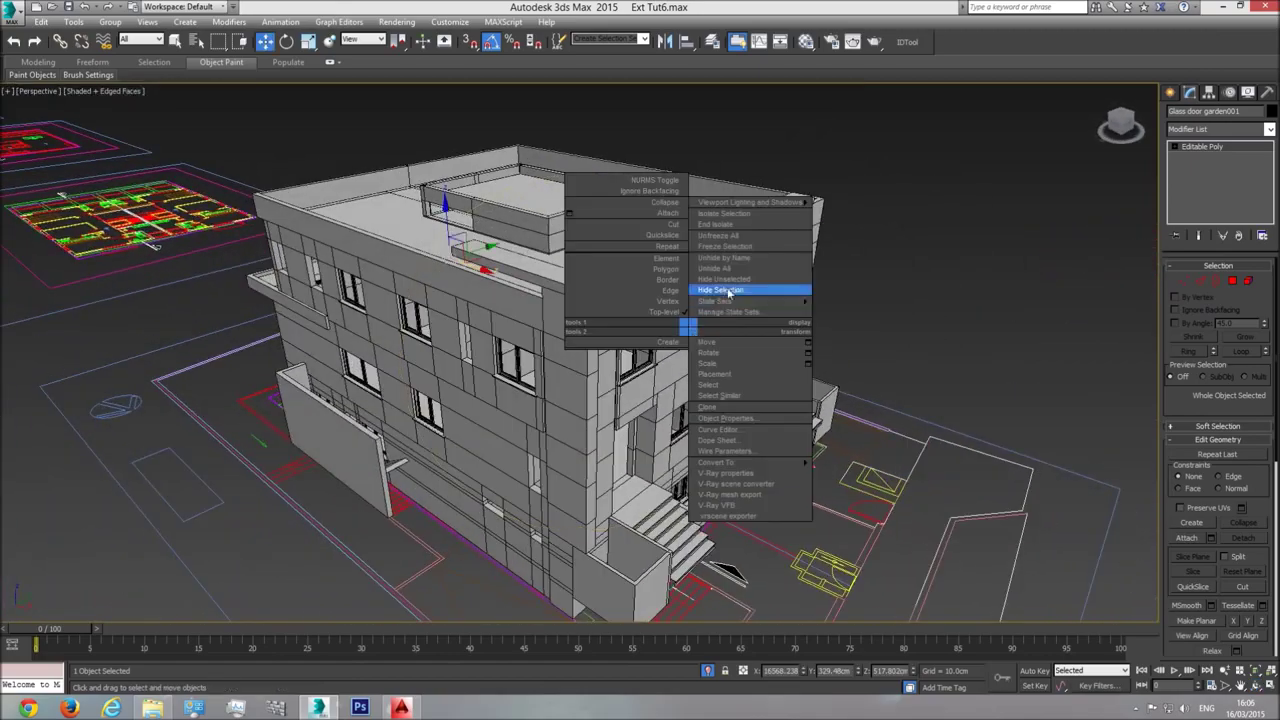
{"action": "left_click", "coordinate": [731, 267]}
Examine the whole building from several sides, checking the fitted windows, both garden doors and the remaining openings
{"action": "left_click", "coordinate": [1256, 685]}
{"action": "left_click_drag", "start_coordinate": [432, 385], "coordinate": [460, 328]}
{"action": "scroll", "coordinate": [636, 344], "scroll_direction": "up", "scroll_amount": 3}
{"action": "scroll", "coordinate": [628, 366], "scroll_direction": "up", "scroll_amount": 3}
{"action": "scroll", "coordinate": [546, 371], "scroll_direction": "down", "scroll_amount": 5}
{"action": "scroll", "coordinate": [604, 372], "scroll_direction": "up", "scroll_amount": 3}
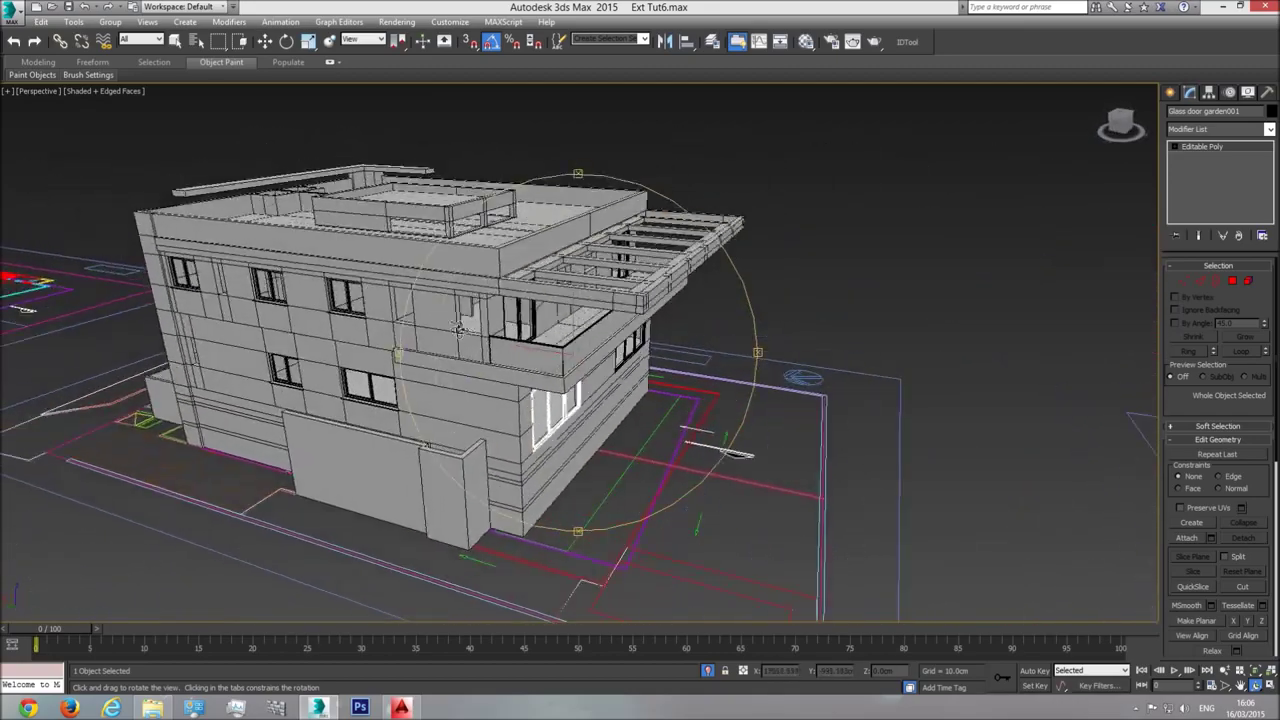
{"action": "left_click_drag", "start_coordinate": [462, 311], "coordinate": [494, 334]}
{"action": "left_click_drag", "start_coordinate": [614, 335], "coordinate": [575, 328]}
{"action": "left_click_drag", "start_coordinate": [529, 374], "coordinate": [622, 365]}
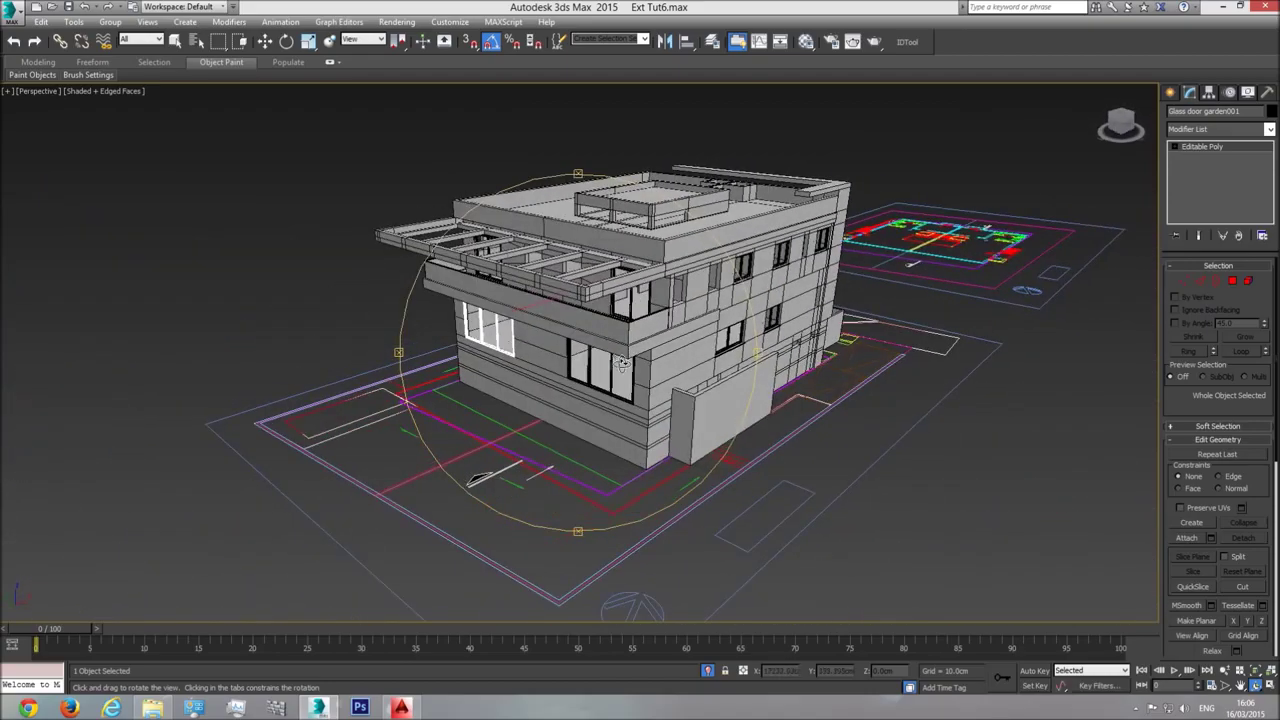
{"action": "middle_click_drag", "start_coordinate": [662, 354], "coordinate": [626, 351]}
{"action": "scroll", "coordinate": [608, 380], "scroll_direction": "up", "scroll_amount": 3}
{"action": "scroll", "coordinate": [626, 351], "scroll_direction": "down", "scroll_amount": 2}
{"action": "left_click_drag", "start_coordinate": [606, 362], "coordinate": [624, 368]}
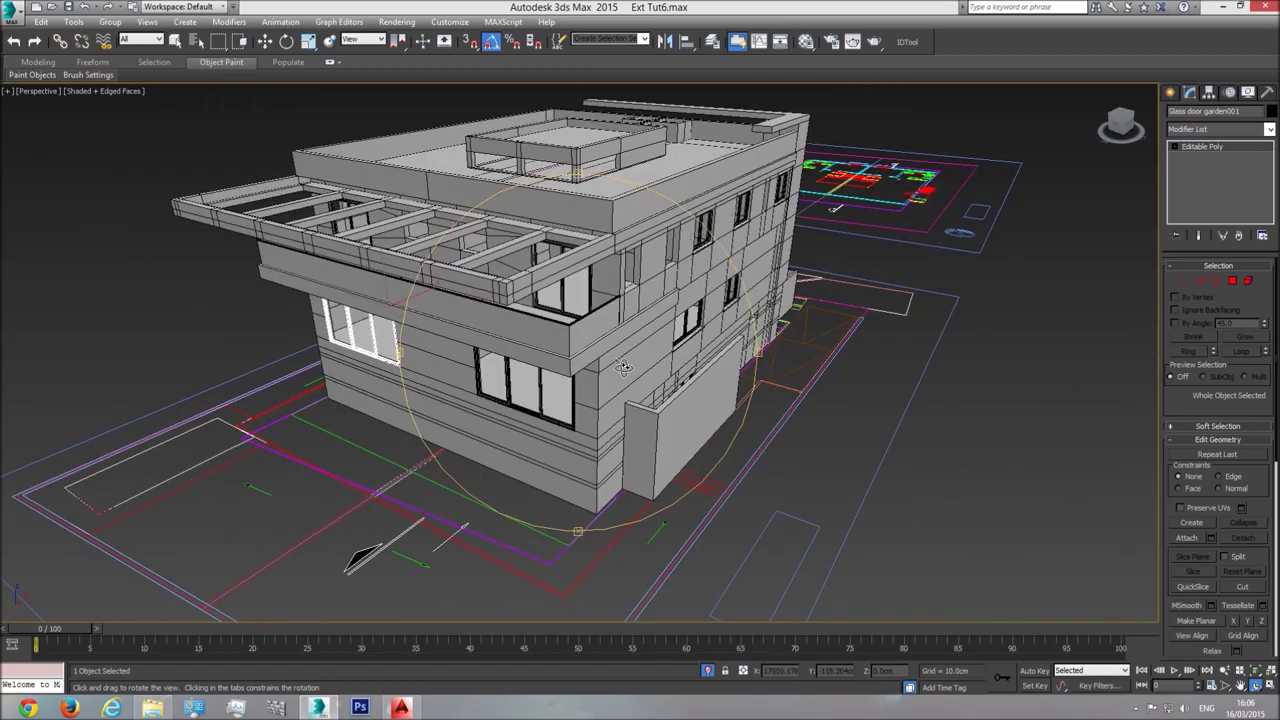